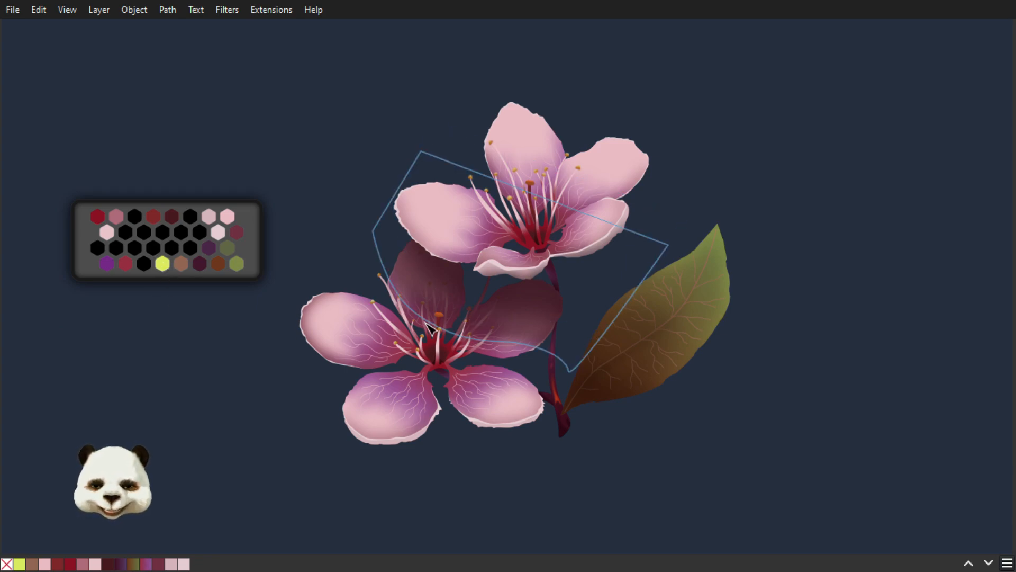
- Select the leaf shape to view how its gradient runs from base to tip
{"action": "scroll", "coordinate": [285, 324], "scroll_direction": "up", "scroll_amount": 2}
{"action": "left_click_drag", "start_coordinate": [190, 298], "coordinate": [351, 347]}
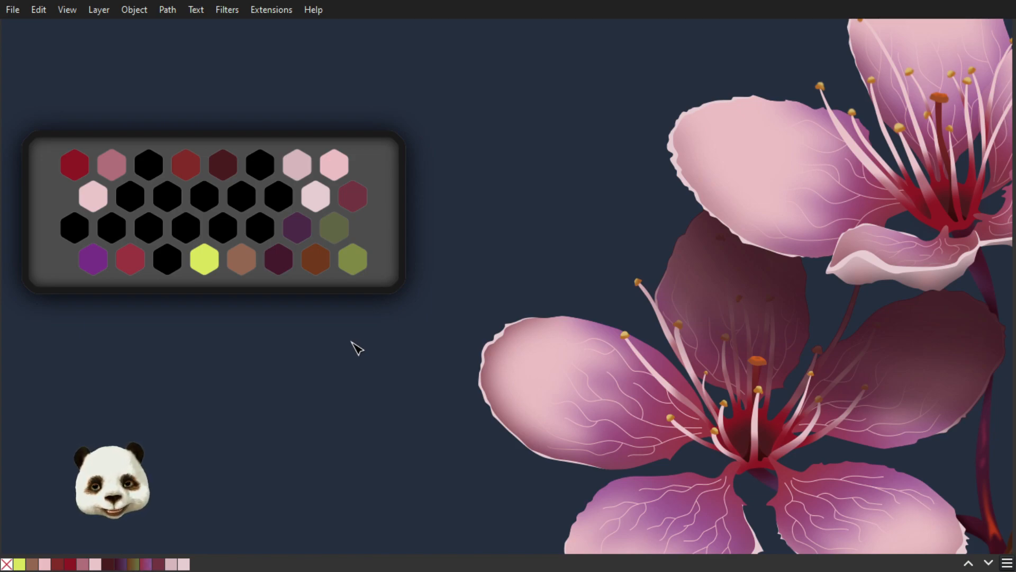
{"action": "scroll", "coordinate": [324, 347], "scroll_direction": "down", "scroll_amount": 3}
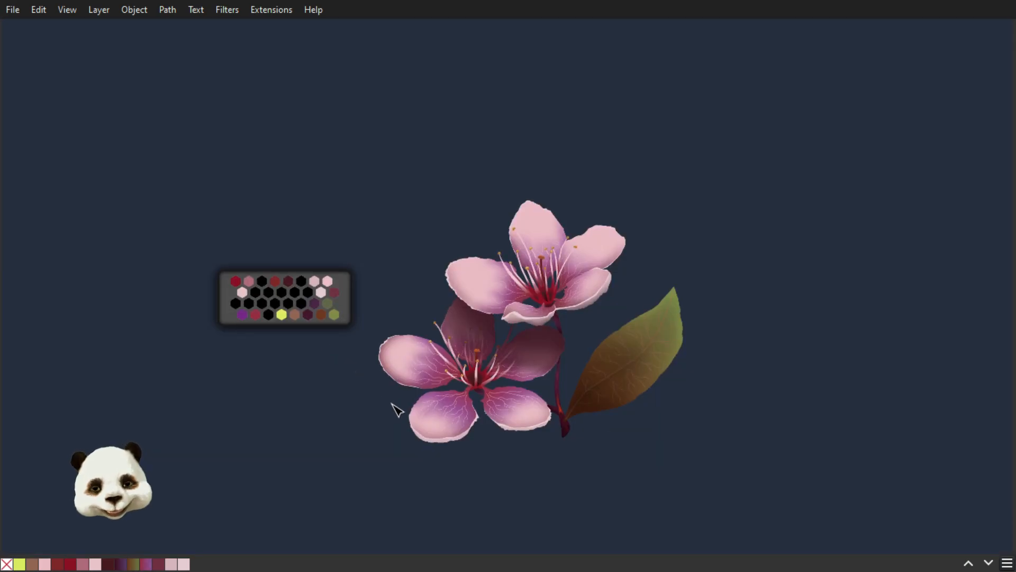
{"action": "scroll", "coordinate": [367, 414], "scroll_direction": "up", "scroll_amount": 3}
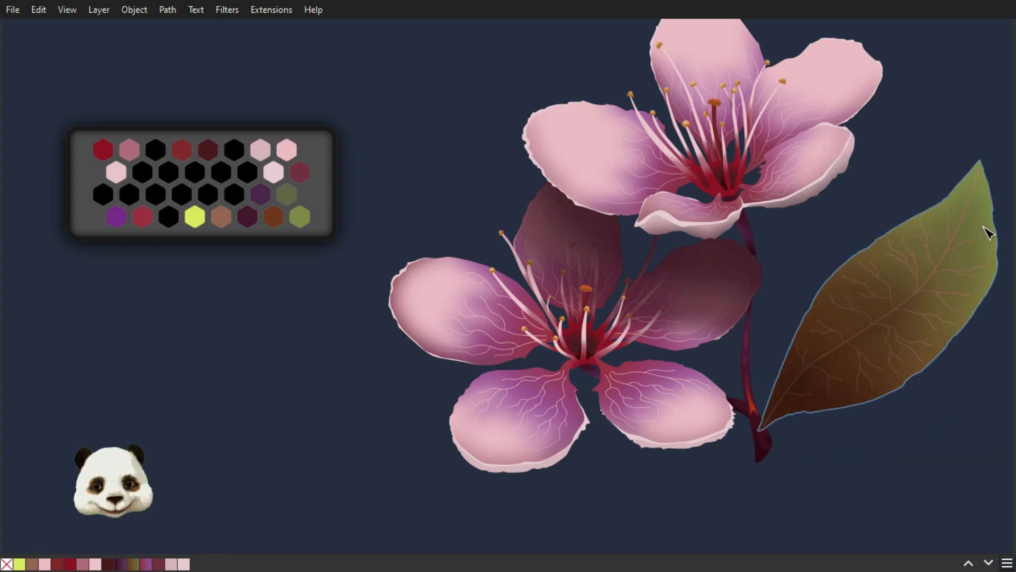
{"action": "left_click", "coordinate": [958, 207]}
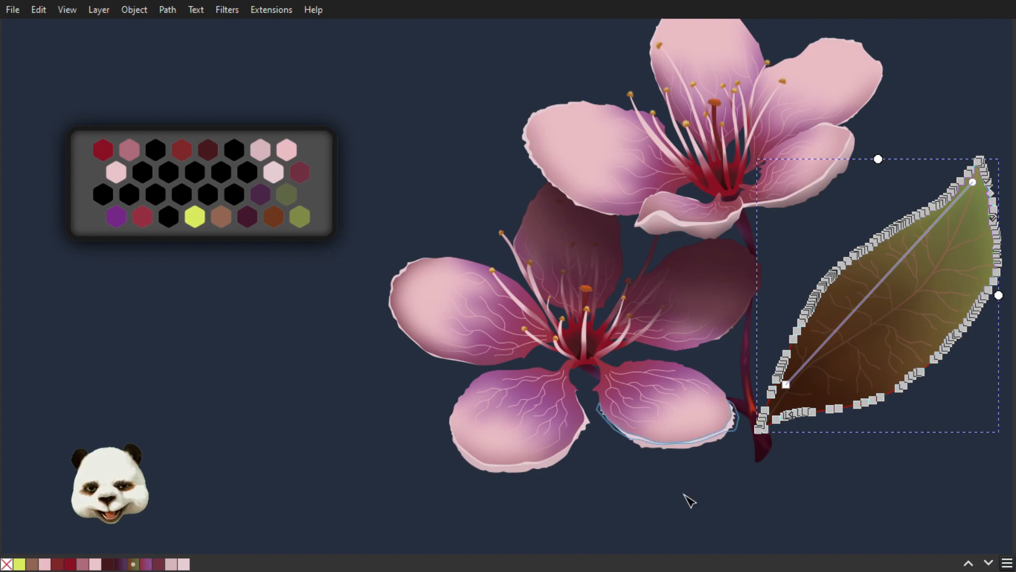
- Select the main stem shape between the flowers and the leaf to view its gradient line
{"action": "left_click", "coordinate": [763, 464]}
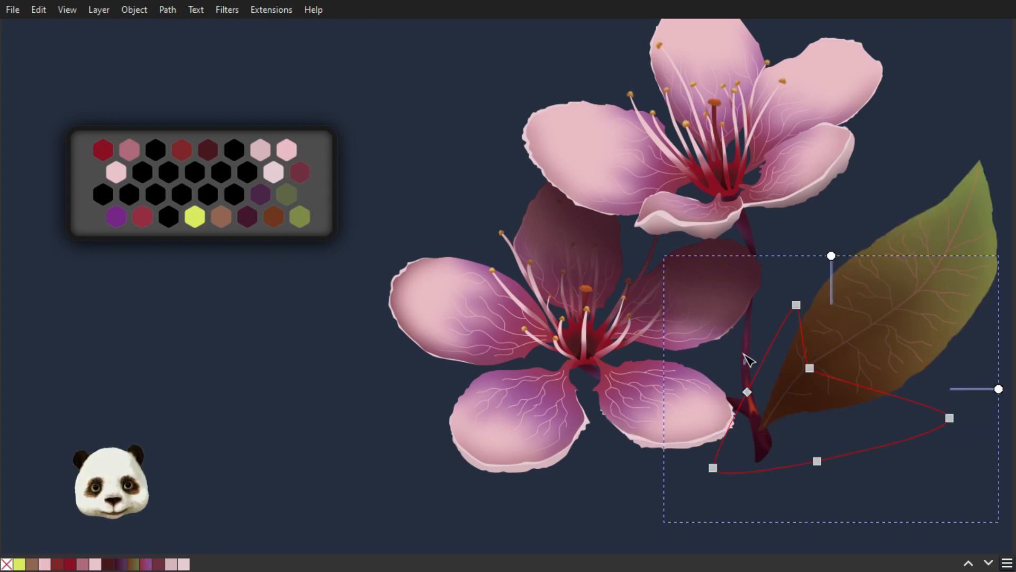
{"action": "left_click", "coordinate": [744, 354]}
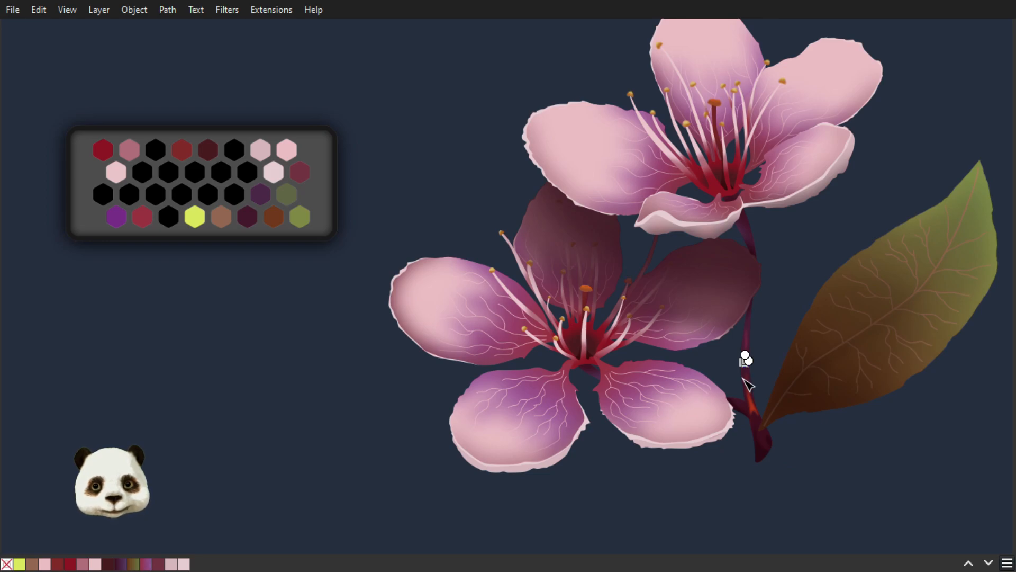
{"action": "left_click", "coordinate": [748, 385]}
{"action": "left_click", "coordinate": [751, 347]}
{"action": "scroll", "coordinate": [749, 358], "scroll_direction": "up", "scroll_amount": 2}
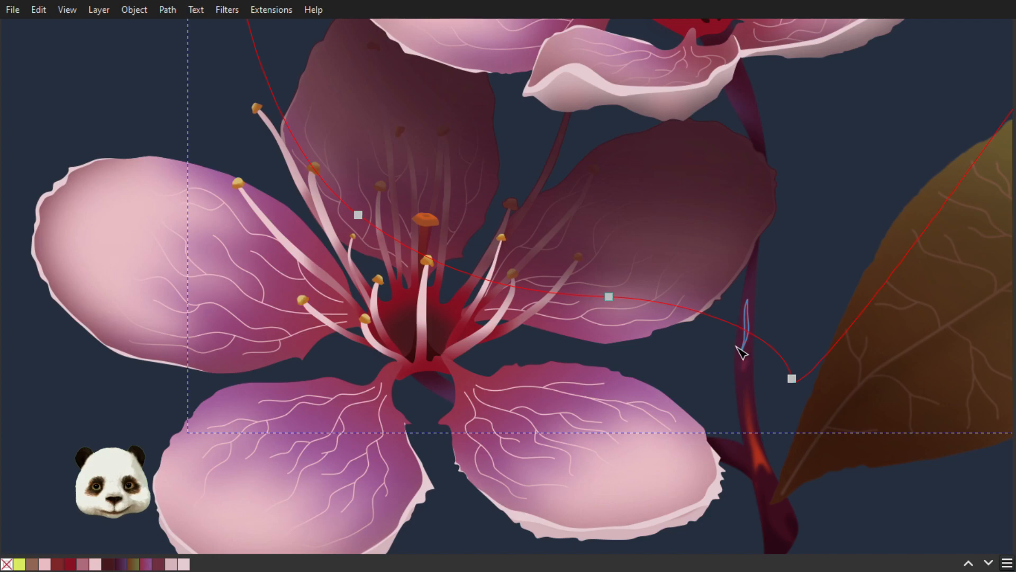
{"action": "left_click", "coordinate": [743, 358]}
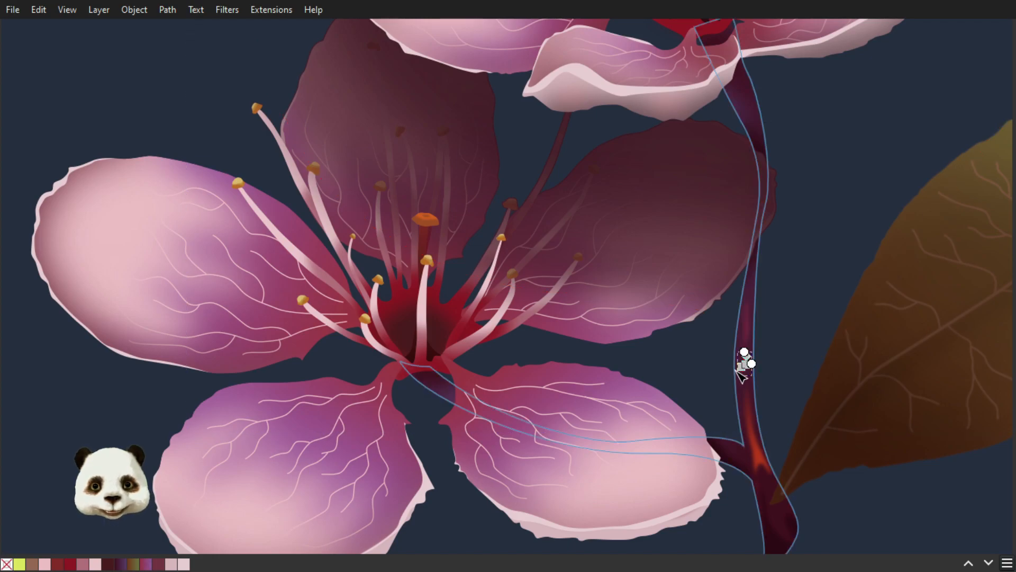
{"action": "left_click", "coordinate": [741, 379]}
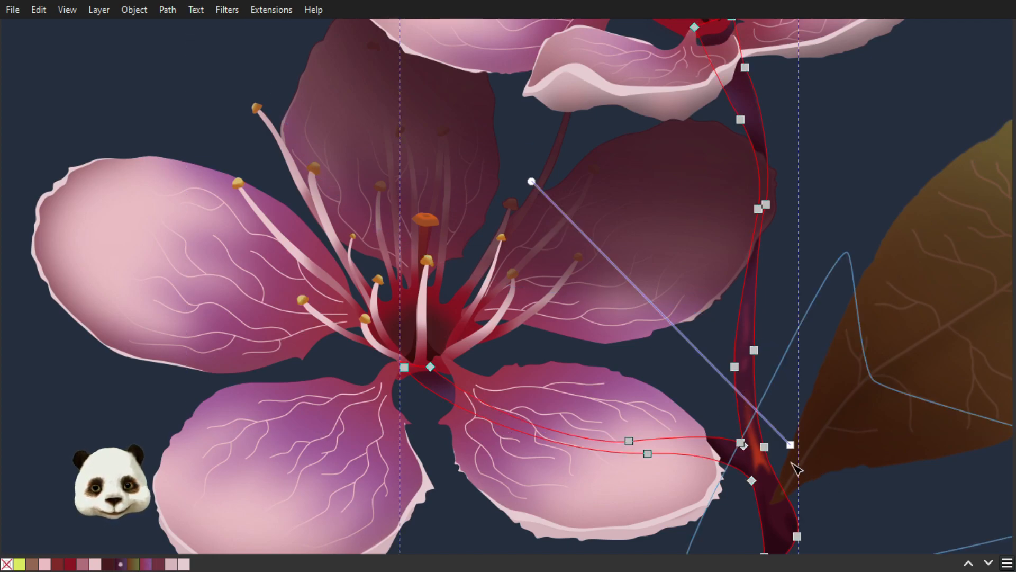
- Select the gradient shape on the front flower's lower petal and examine its swatch 368 and RGBA value in the Fill and Stroke dialog
{"action": "scroll", "coordinate": [783, 466], "scroll_direction": "down", "scroll_amount": 2}
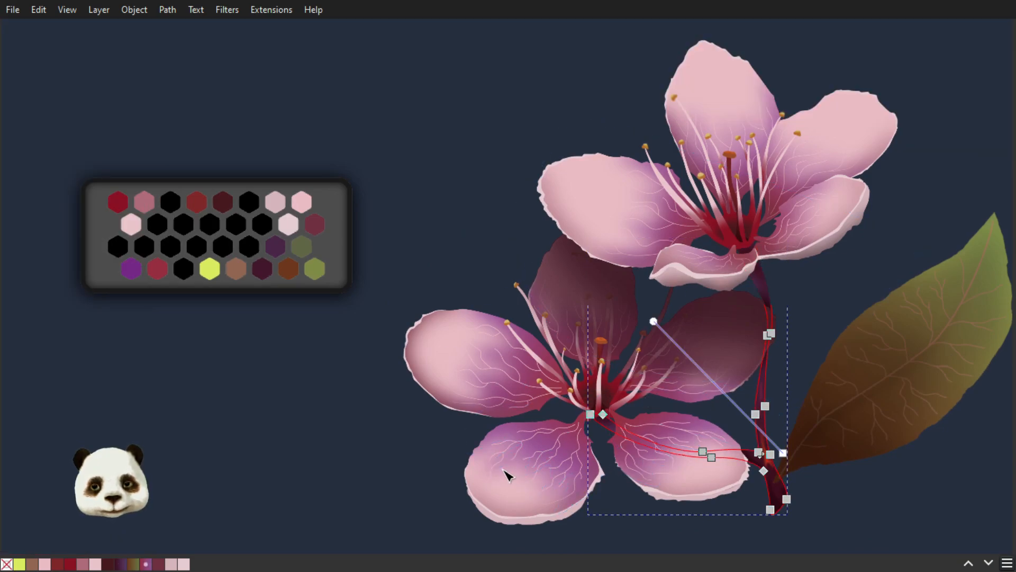
{"action": "left_click", "coordinate": [508, 471]}
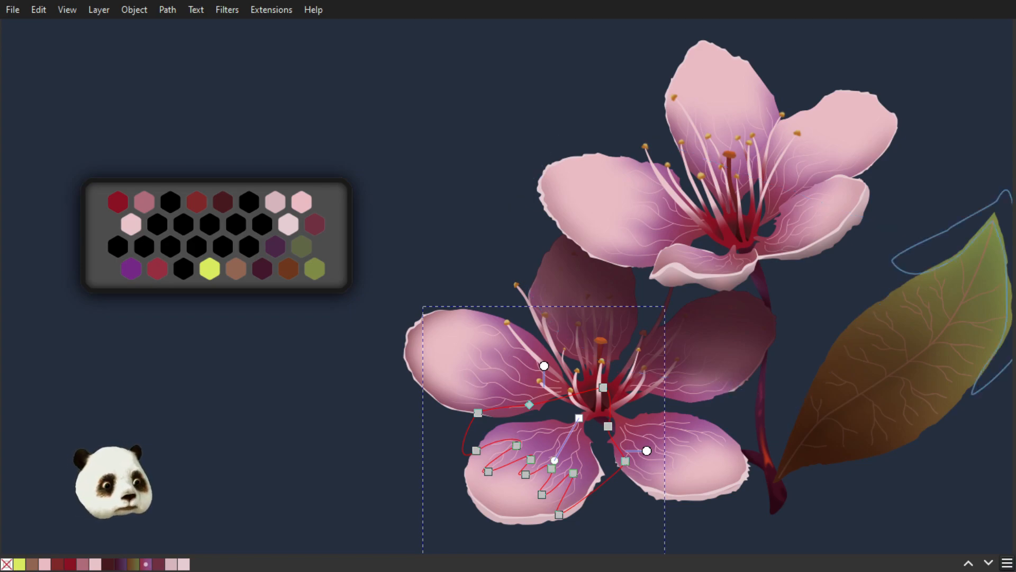
{"action": "left_click_drag", "start_coordinate": [1015, 84], "coordinate": [718, 42]}
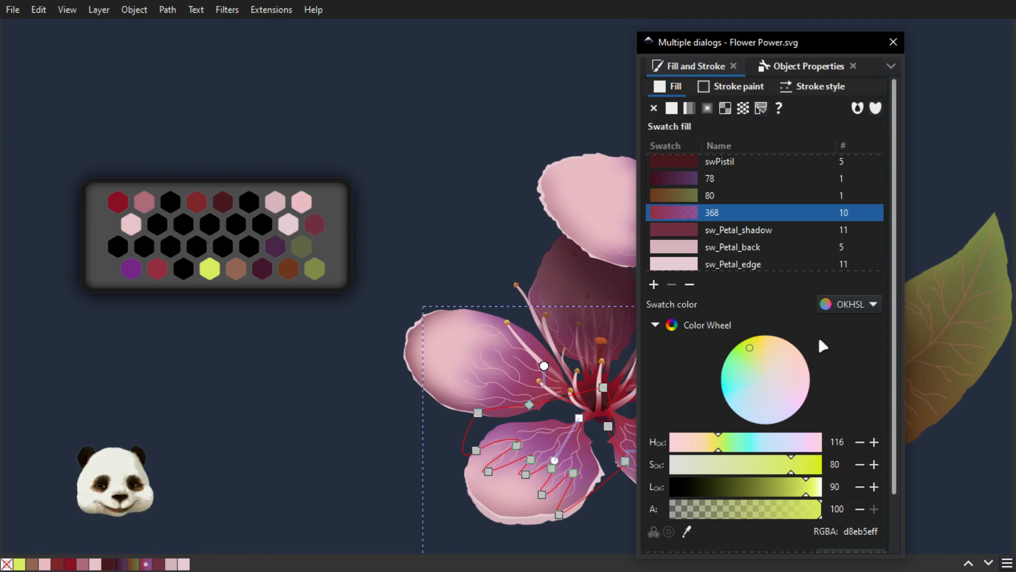
{"action": "scroll", "coordinate": [864, 346], "scroll_direction": "down", "scroll_amount": 3}
{"action": "scroll", "coordinate": [861, 334], "scroll_direction": "up", "scroll_amount": 2}
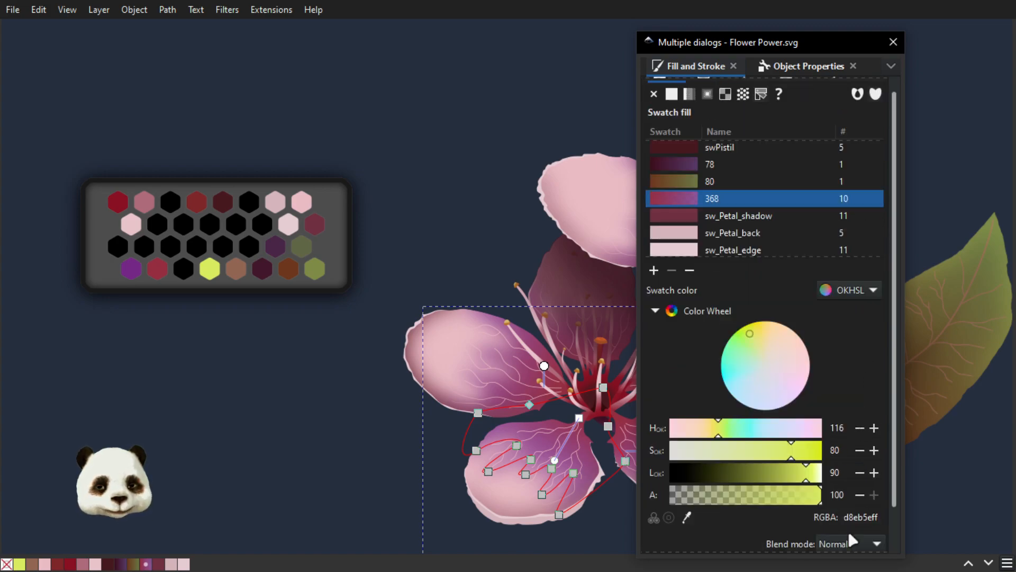
{"action": "left_click", "coordinate": [859, 516]}
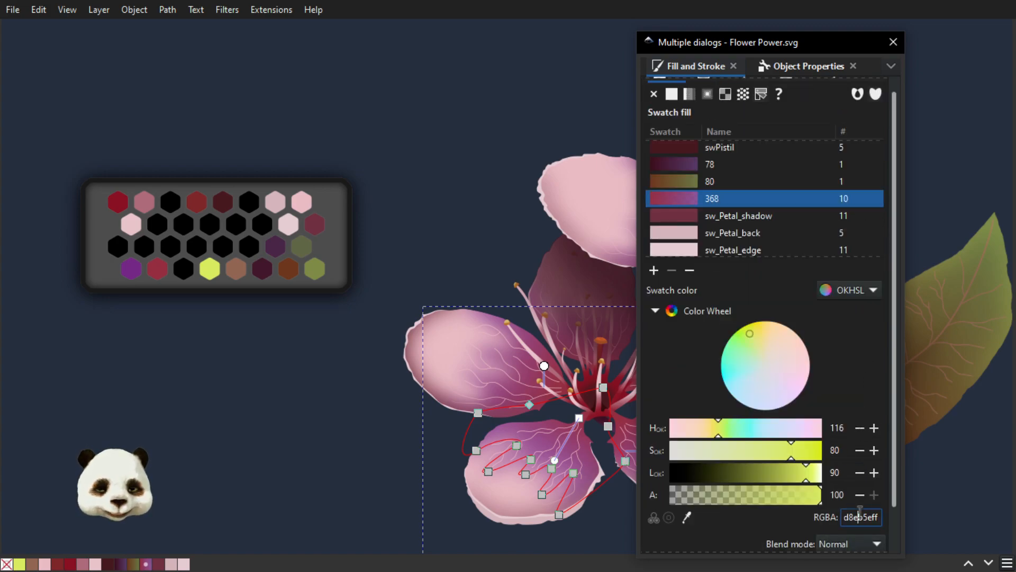
{"action": "double_click", "coordinate": [860, 517]}
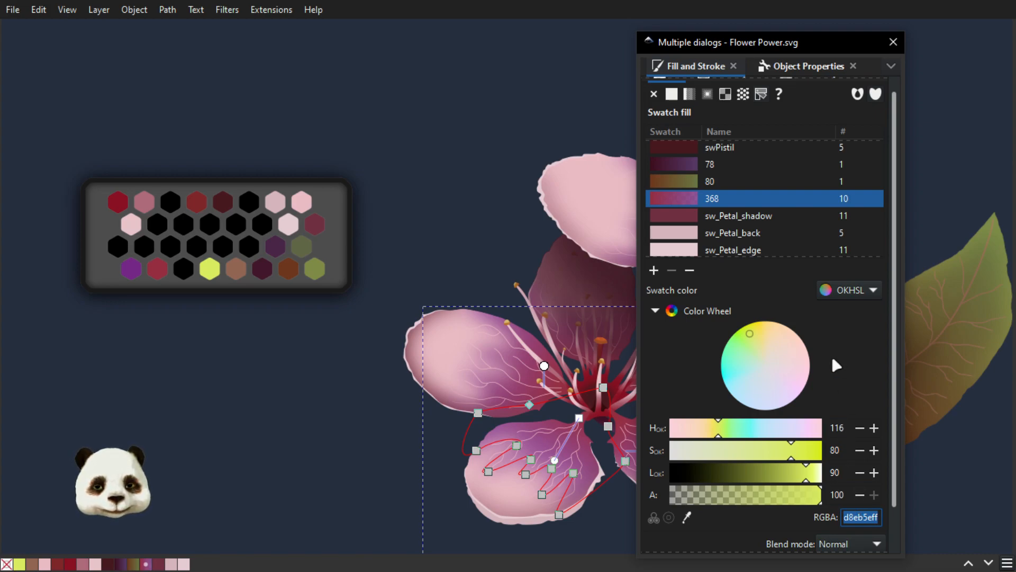
{"action": "left_click", "coordinate": [670, 200]}
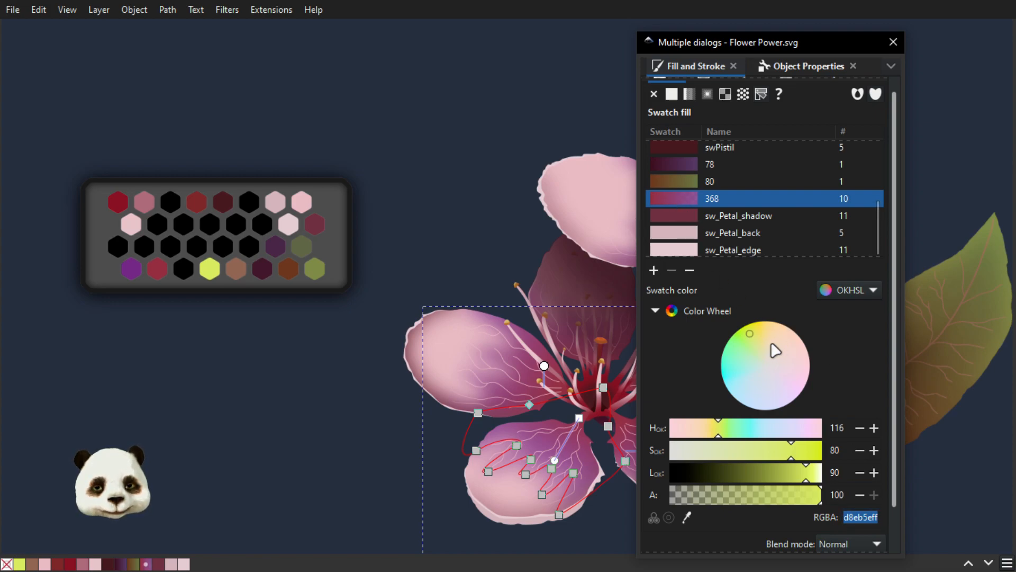
- Recolor petal gradient swatch 368 to light blue, with hue 220, saturation 70 and lightness 90
{"action": "left_click_drag", "start_coordinate": [719, 40], "coordinate": [794, 35]}
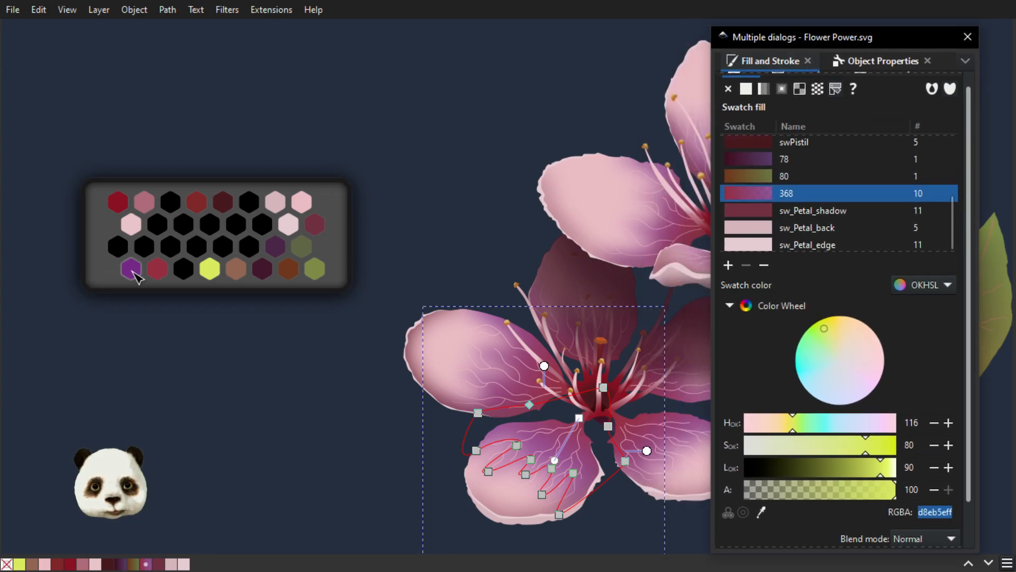
{"action": "mouse_move", "coordinate": [849, 344]}
{"action": "left_mouse_down"}
{"action": "mouse_move", "coordinate": [861, 360]}
{"action": "mouse_move", "coordinate": [805, 358]}
{"action": "mouse_move", "coordinate": [844, 329]}
{"action": "mouse_move", "coordinate": [835, 332]}
{"action": "mouse_move", "coordinate": [832, 384]}
{"action": "mouse_move", "coordinate": [818, 369]}
{"action": "left_mouse_up"}
{"action": "left_click_drag", "start_coordinate": [858, 452], "coordinate": [864, 454]}
{"action": "mouse_move", "coordinate": [820, 364]}
{"action": "left_mouse_down"}
{"action": "mouse_move", "coordinate": [816, 390]}
{"action": "mouse_move", "coordinate": [816, 380]}
{"action": "left_mouse_up"}
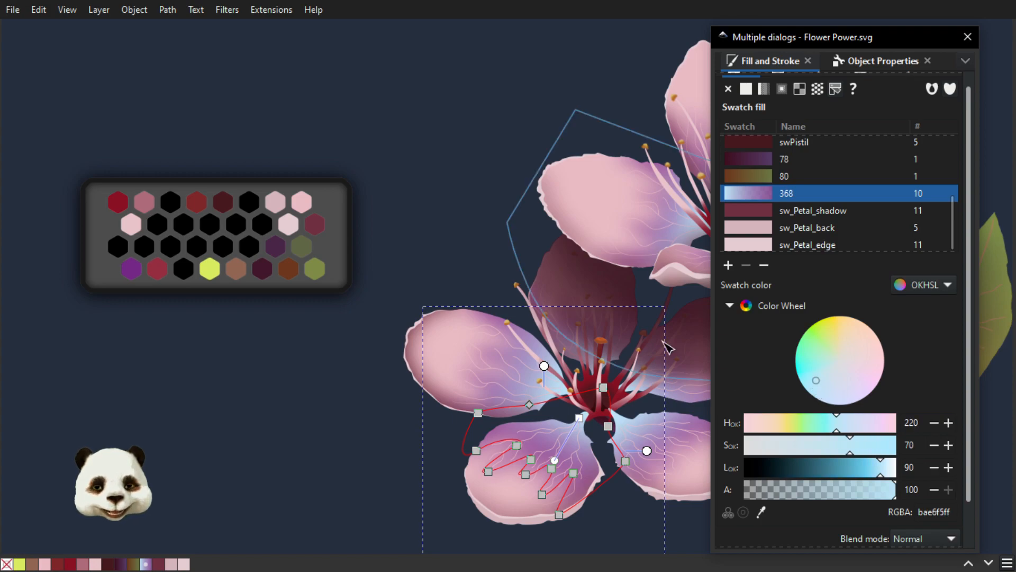
{"action": "scroll", "coordinate": [650, 316], "scroll_direction": "down", "scroll_amount": 2}
{"action": "left_click_drag", "start_coordinate": [582, 379], "coordinate": [349, 402]}
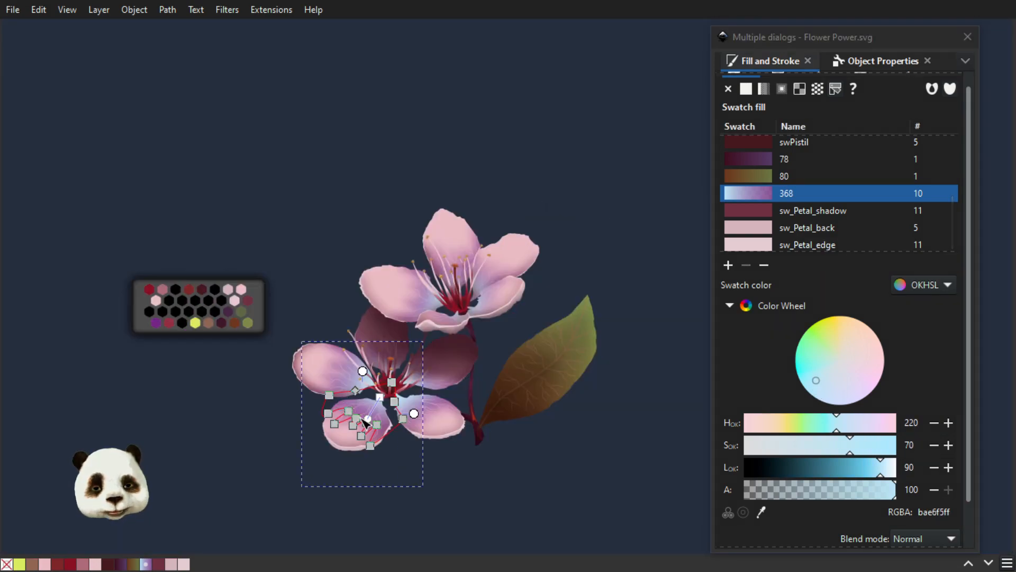
{"action": "scroll", "coordinate": [359, 476], "scroll_direction": "up", "scroll_amount": 1}
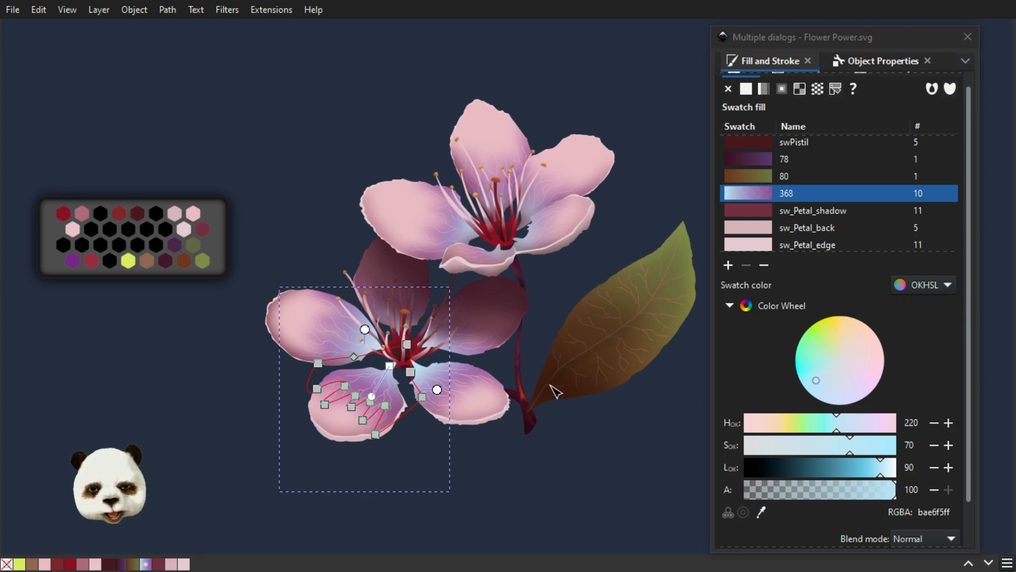
- Copy the RGBA value 942d3fff from the crimson hexagon in the bottom row of the color palette
{"action": "left_click", "coordinate": [95, 261]}
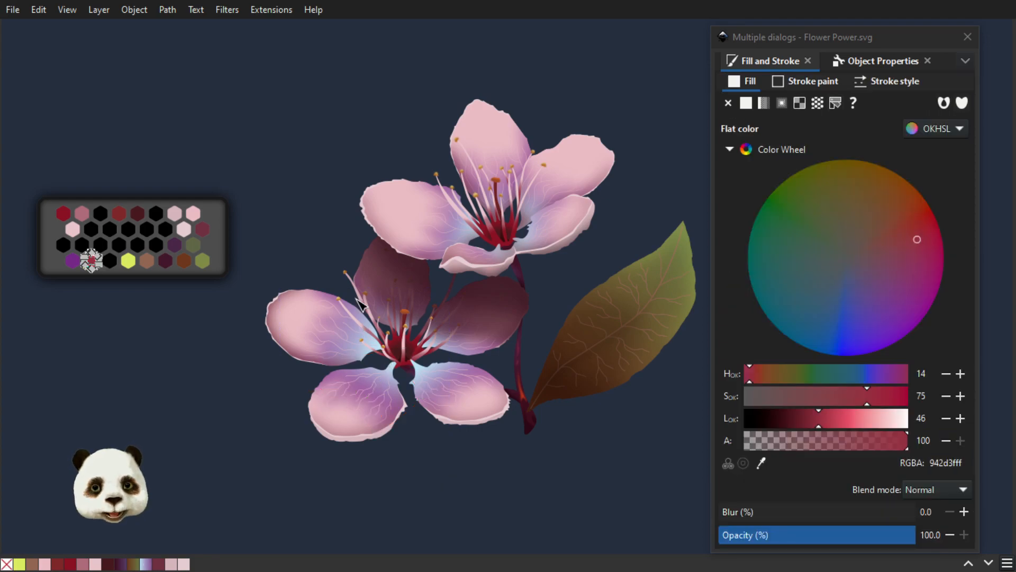
{"action": "left_click", "coordinate": [952, 464]}
{"action": "key", "text": "ctrl+c"}
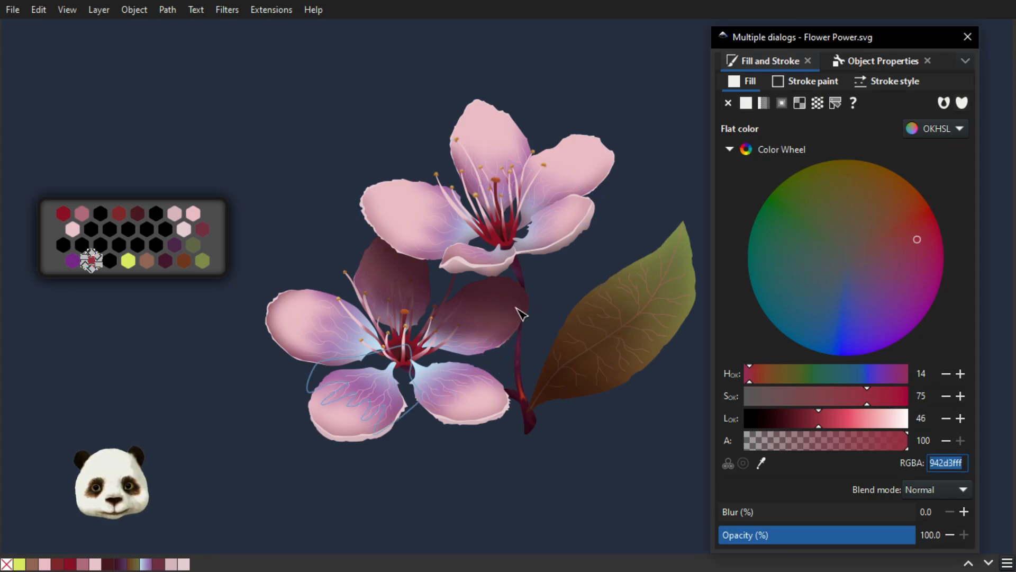
- Reselect the lower petal's gradient shape and set its swatch 368 color to 942d3fff
{"action": "left_click", "coordinate": [321, 400]}
{"action": "double_click", "coordinate": [321, 401]}
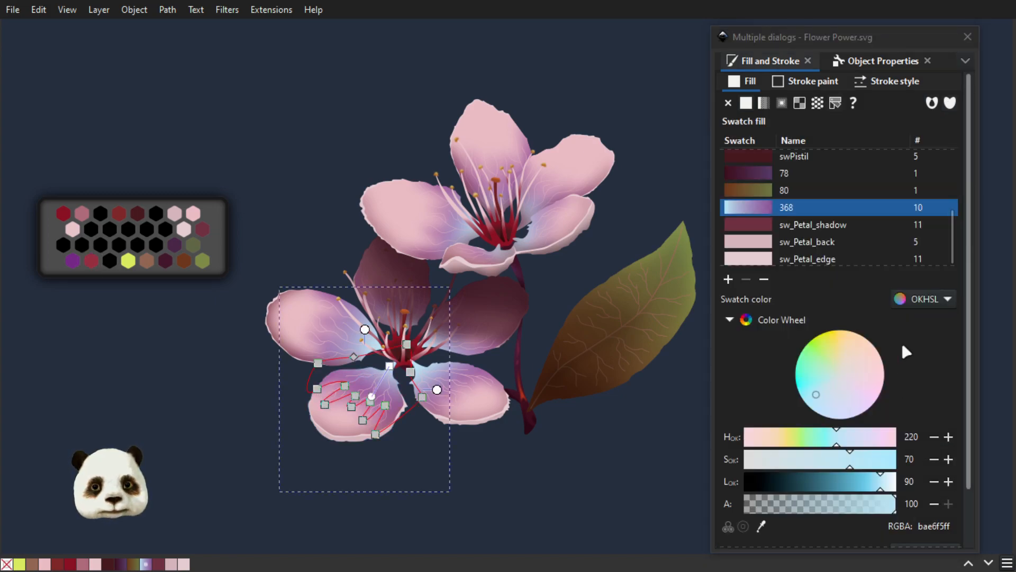
{"action": "double_click", "coordinate": [934, 525]}
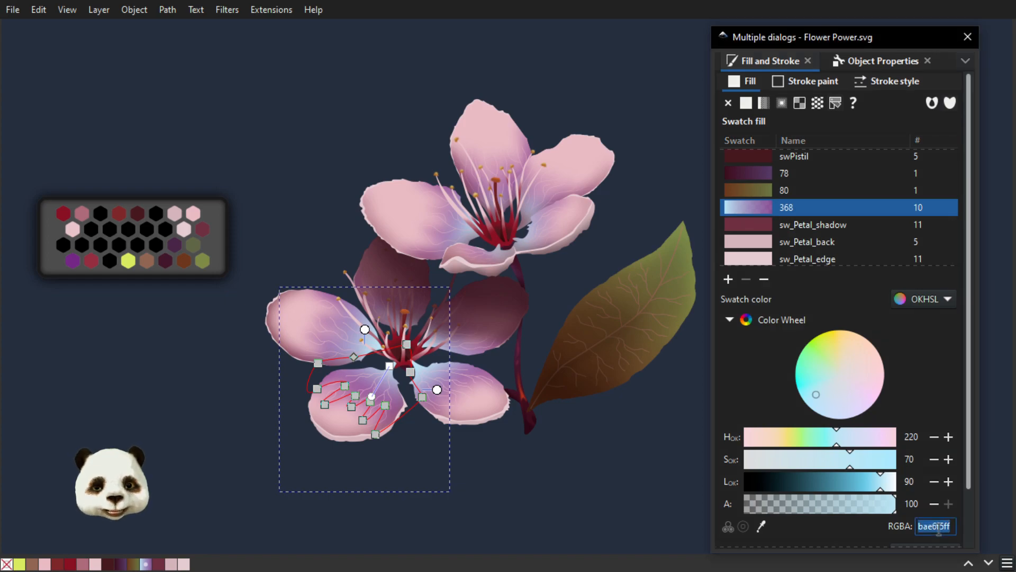
{"action": "key", "text": "ctrl+v"}
{"action": "key", "text": "Return"}
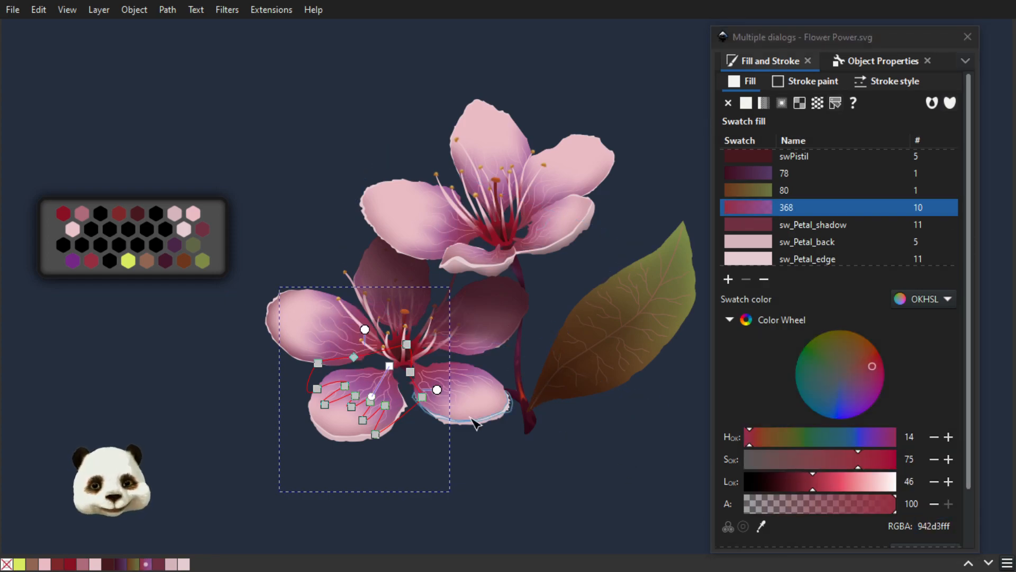
- Inspect the fills of the dusty pink and purple palette hexagons, and check the purple one's label in the Layers and Objects dialog
{"action": "scroll", "coordinate": [53, 292], "scroll_direction": "up", "scroll_amount": 1, "text": "ctrl"}
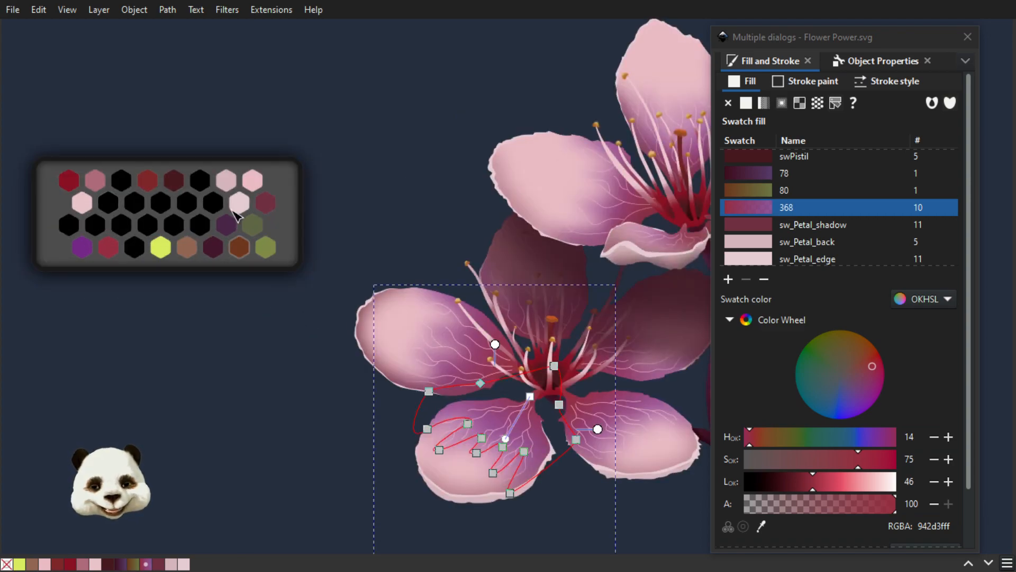
{"action": "left_click", "coordinate": [229, 186]}
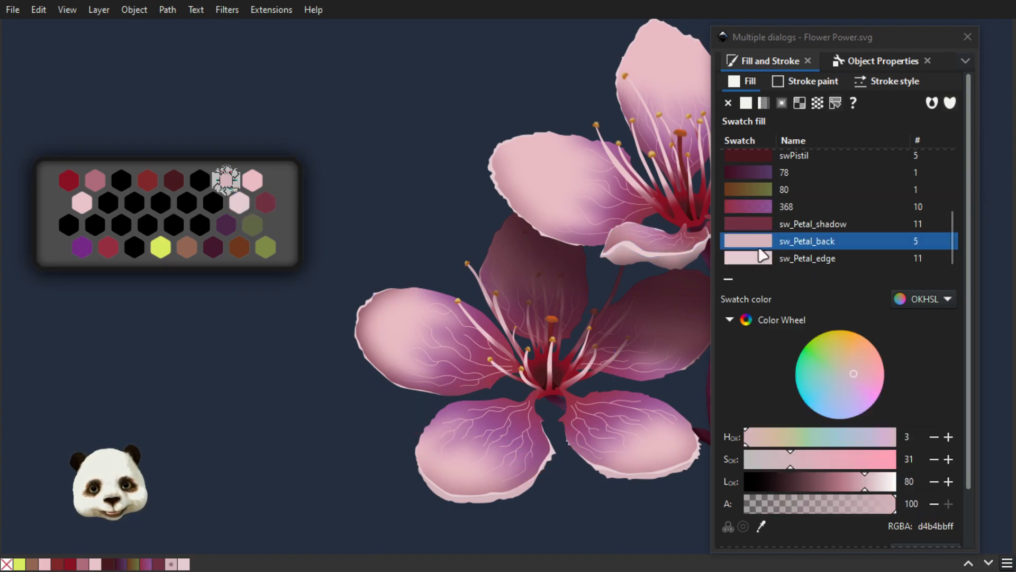
{"action": "left_click", "coordinate": [83, 248]}
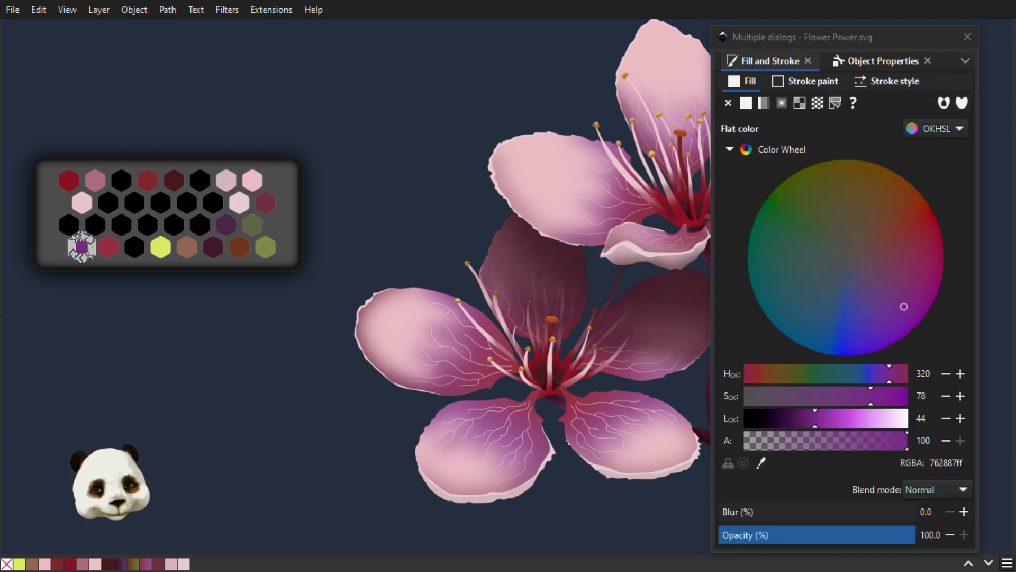
{"action": "left_click_drag", "start_coordinate": [1015, 32], "coordinate": [764, 25]}
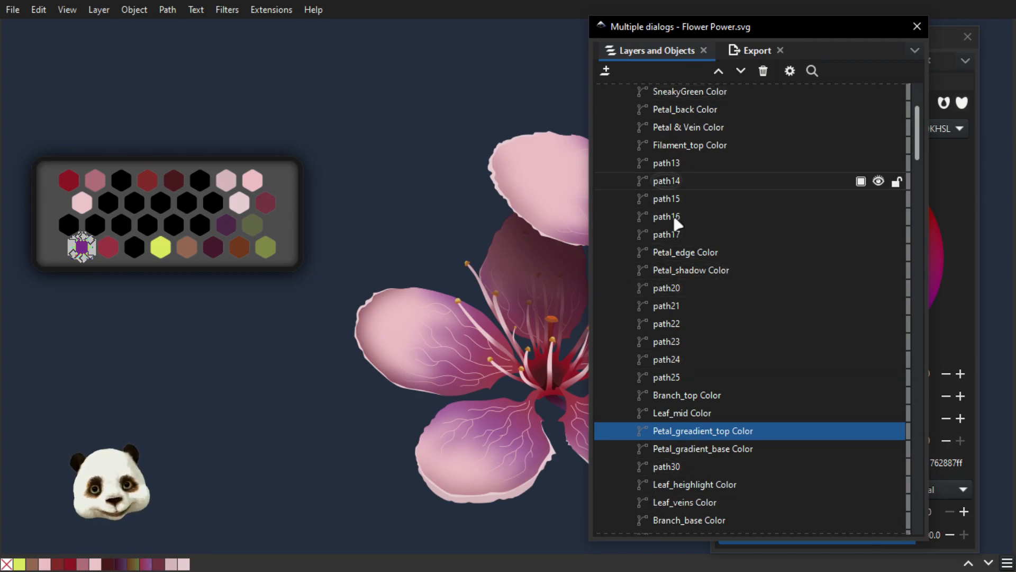
{"action": "left_click_drag", "start_coordinate": [799, 30], "coordinate": [1015, 30]}
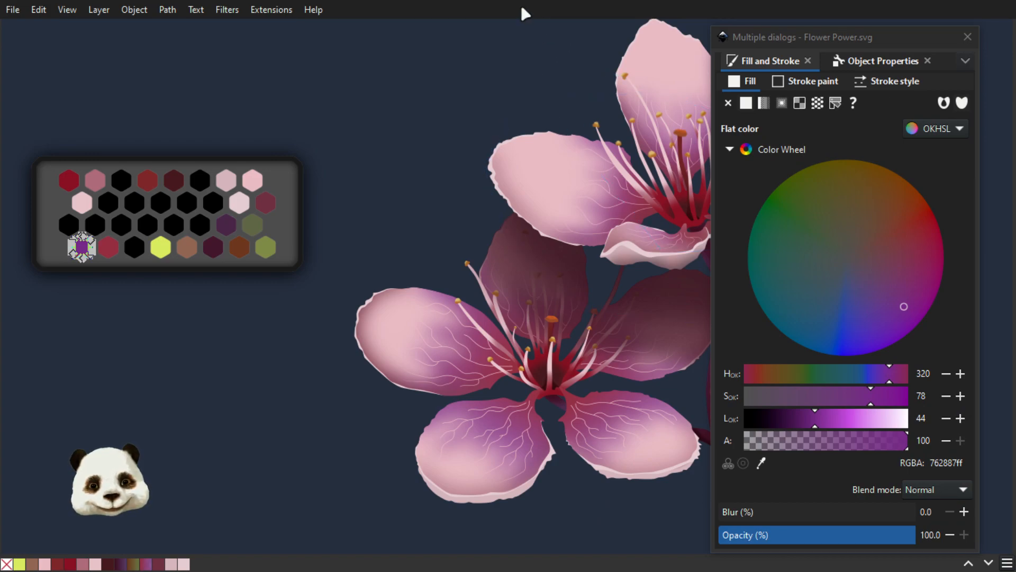
- Bring up the XML Editor for the purple hexagon, browse up its node tree, and widen the dialog to examine nodes and attributes
{"action": "scroll", "coordinate": [440, 133], "scroll_direction": "down", "scroll_amount": 1}
{"action": "scroll", "coordinate": [435, 127], "scroll_direction": "down", "scroll_amount": 2}
{"action": "left_click_drag", "start_coordinate": [639, 87], "coordinate": [514, 180]}
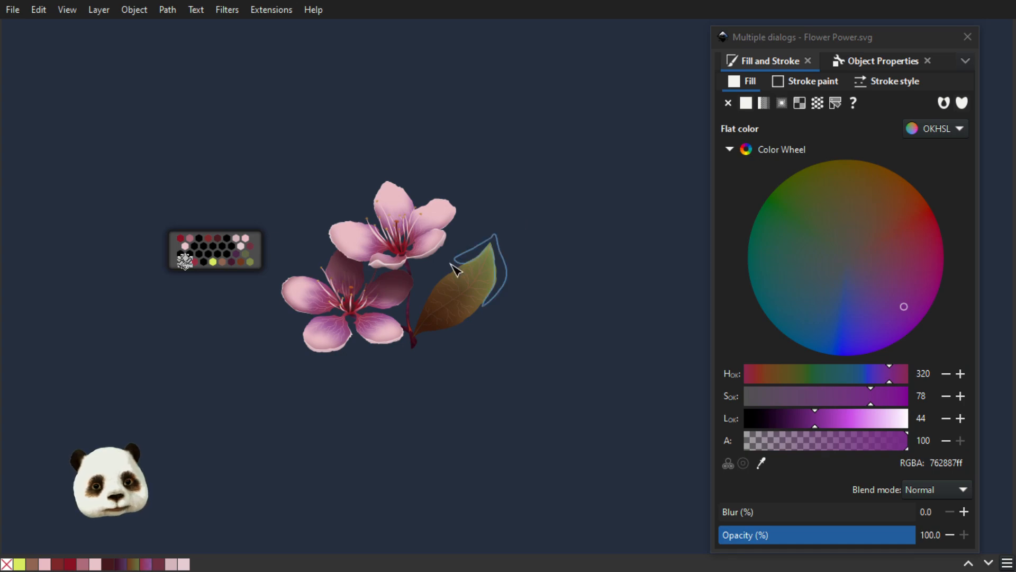
{"action": "scroll", "coordinate": [249, 348], "scroll_direction": "up", "scroll_amount": 2}
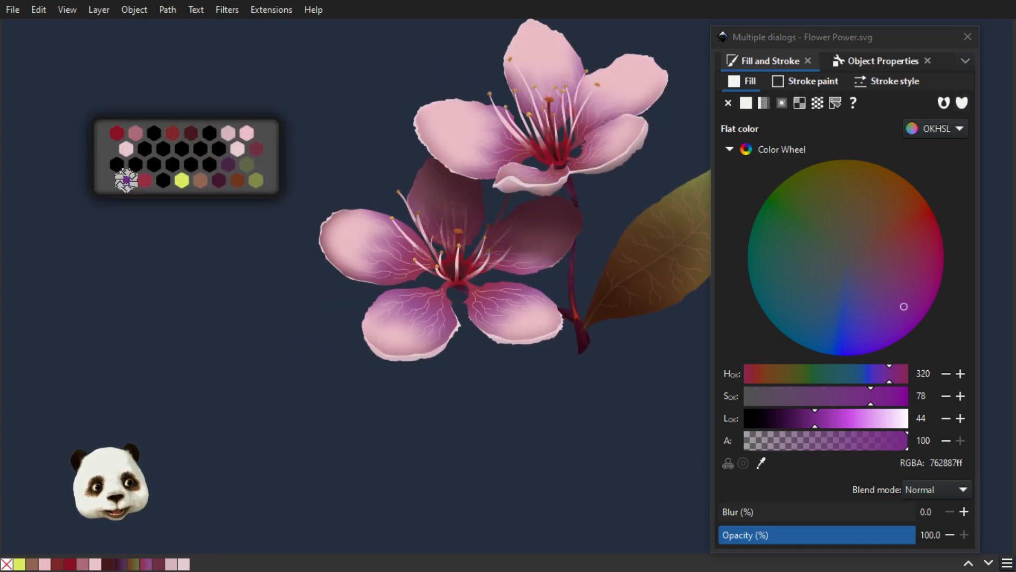
{"action": "left_click_drag", "start_coordinate": [1015, 42], "coordinate": [785, 38]}
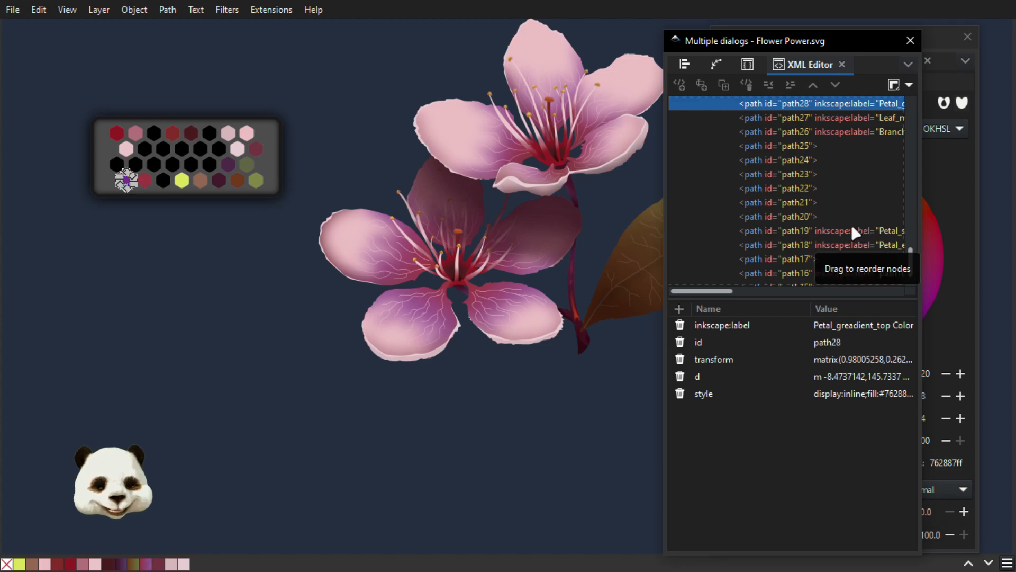
{"action": "scroll", "coordinate": [850, 223], "scroll_direction": "up", "scroll_amount": 10}
{"action": "scroll", "coordinate": [852, 222], "scroll_direction": "up", "scroll_amount": 10}
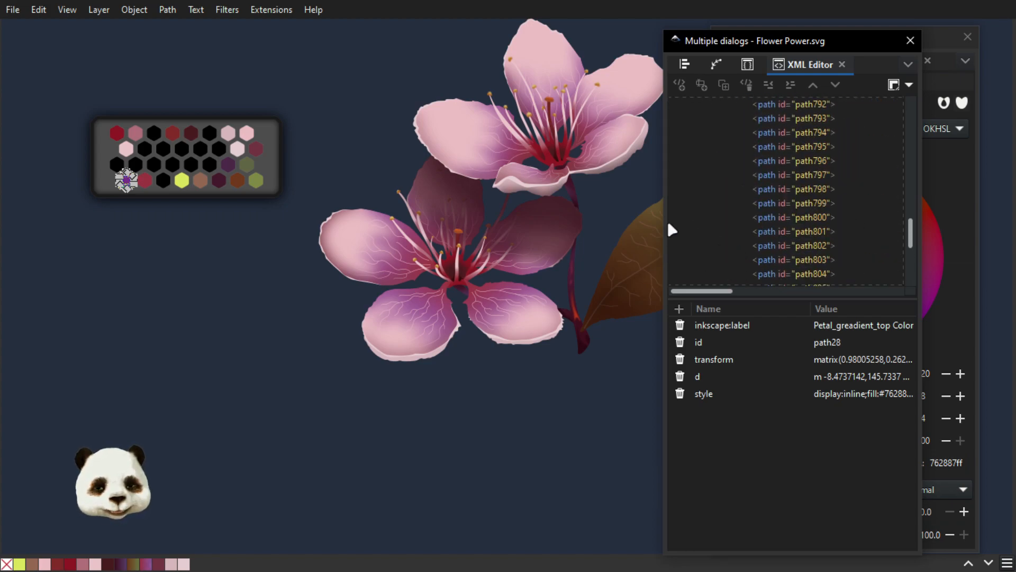
{"action": "left_click_drag", "start_coordinate": [660, 227], "coordinate": [176, 243]}
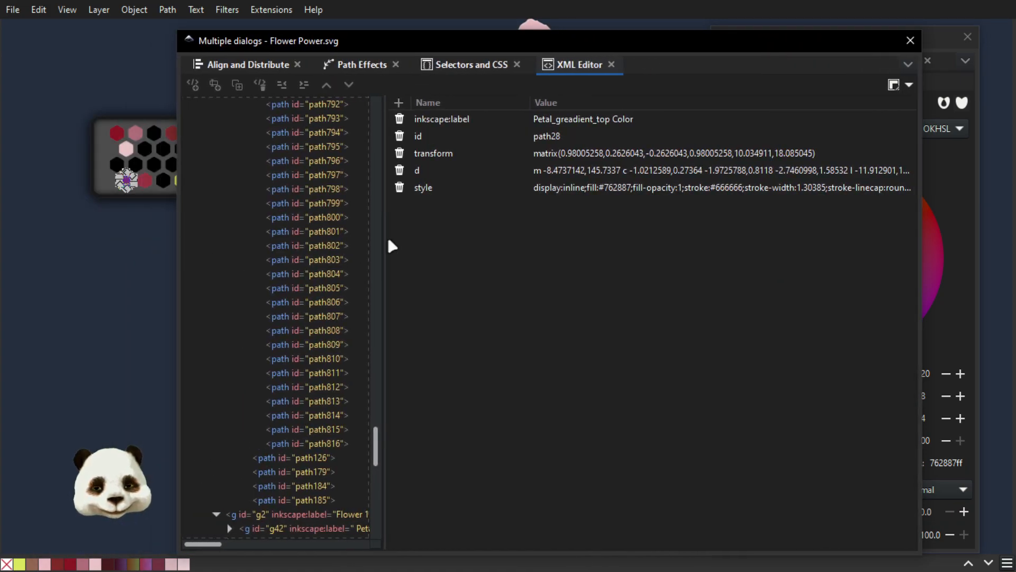
- Widen the XML Editor's node tree and browse up to the gradient definitions at the start of the document
{"action": "left_click_drag", "start_coordinate": [390, 246], "coordinate": [594, 246]}
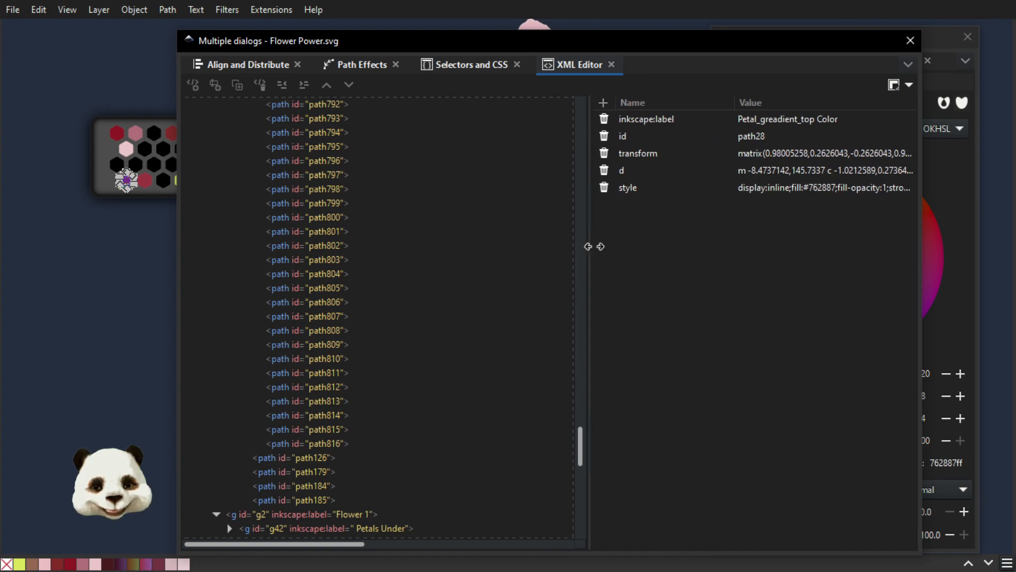
{"action": "scroll", "coordinate": [471, 331], "scroll_direction": "up", "scroll_amount": 15}
{"action": "scroll", "coordinate": [470, 332], "scroll_direction": "up", "scroll_amount": 15}
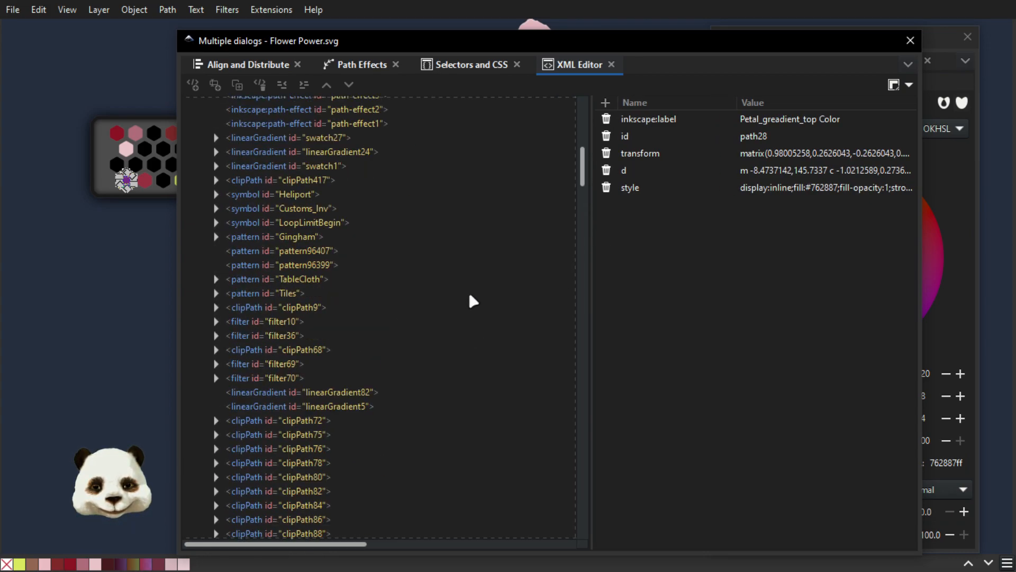
{"action": "scroll", "coordinate": [469, 295], "scroll_direction": "up", "scroll_amount": 10}
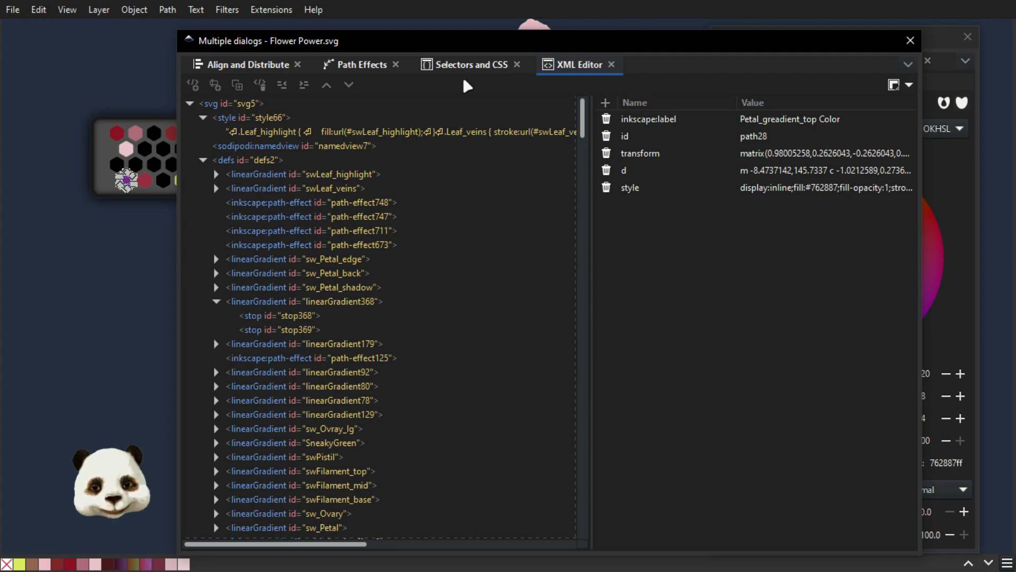
- Move the XML Editor dialog clear of the artwork and select the gradient shape on the front flower's lower-left petal
{"action": "mouse_move", "coordinate": [433, 39]}
{"action": "left_mouse_down"}
{"action": "mouse_move", "coordinate": [633, 65]}
{"action": "mouse_move", "coordinate": [757, 207]}
{"action": "mouse_move", "coordinate": [710, 155]}
{"action": "mouse_move", "coordinate": [704, 168]}
{"action": "mouse_move", "coordinate": [1015, 127]}
{"action": "mouse_move", "coordinate": [1015, 114]}
{"action": "mouse_move", "coordinate": [899, 79]}
{"action": "mouse_move", "coordinate": [868, 46]}
{"action": "mouse_move", "coordinate": [666, 40]}
{"action": "mouse_move", "coordinate": [792, 33]}
{"action": "mouse_move", "coordinate": [492, 63]}
{"action": "mouse_move", "coordinate": [268, 36]}
{"action": "left_mouse_up"}
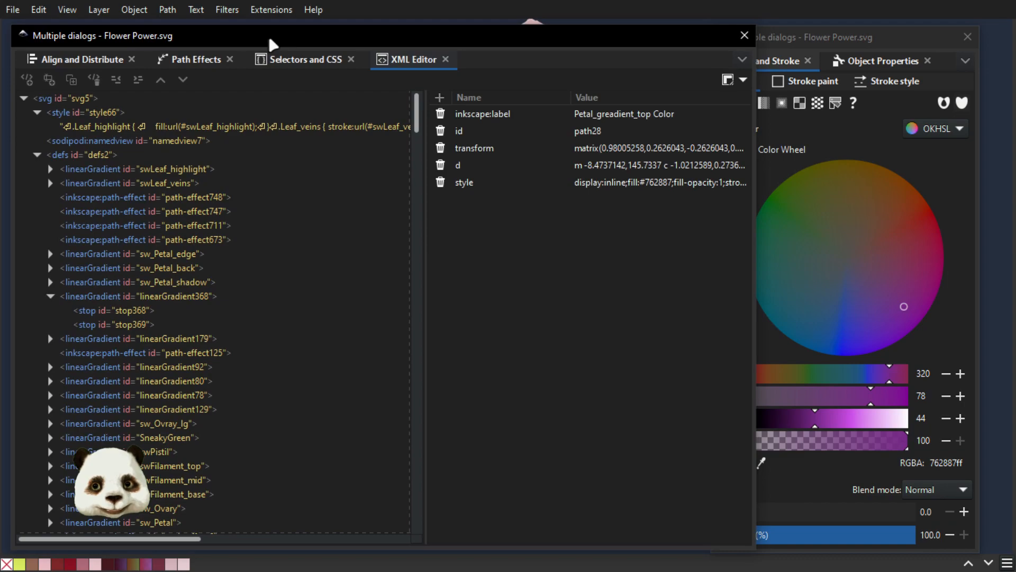
{"action": "mouse_move", "coordinate": [620, 28]}
{"action": "left_mouse_down"}
{"action": "mouse_move", "coordinate": [538, 50]}
{"action": "mouse_move", "coordinate": [1015, 109]}
{"action": "left_mouse_up"}
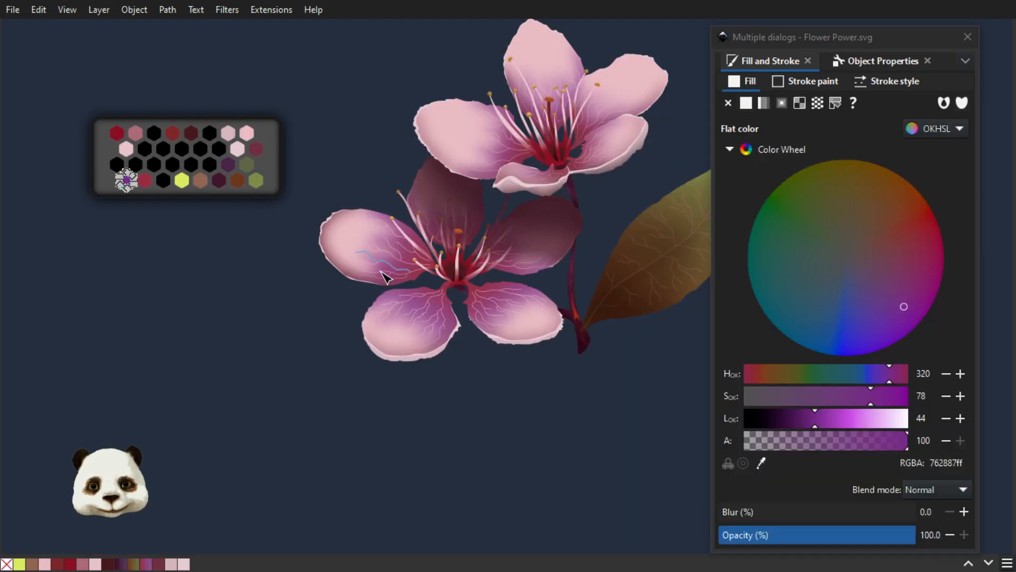
{"action": "left_click", "coordinate": [374, 315]}
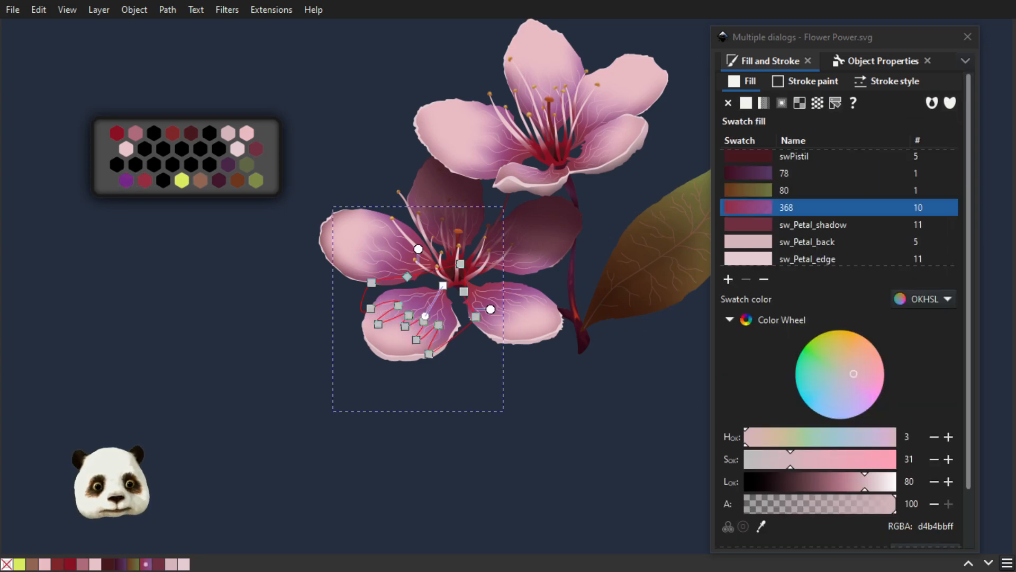
- Bring the dialog back over the canvas, show the Selectors and CSS rules, and collapse the .Leaf_highlight and .Leaf_veins selectors
{"action": "left_click_drag", "start_coordinate": [1015, 69], "coordinate": [444, 41]}
{"action": "left_click", "coordinate": [501, 65]}
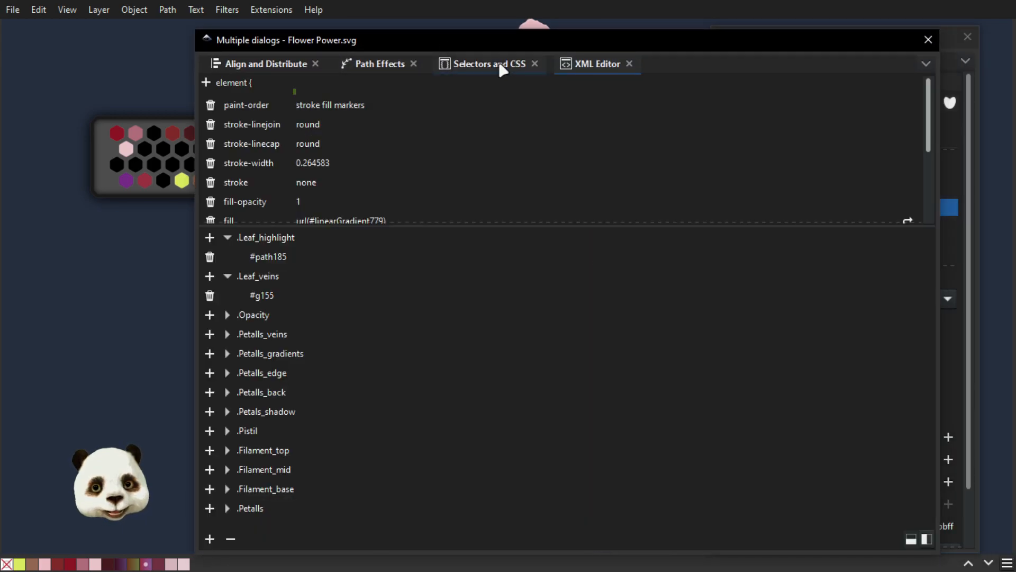
{"action": "left_click", "coordinate": [227, 238]}
{"action": "left_click", "coordinate": [228, 257]}
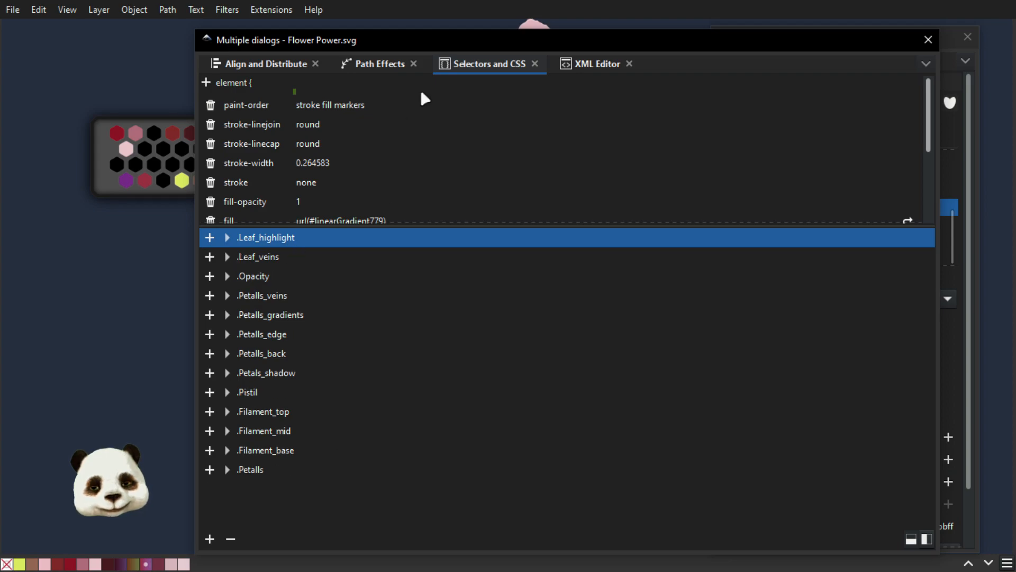
{"action": "left_click_drag", "start_coordinate": [512, 44], "coordinate": [533, 40]}
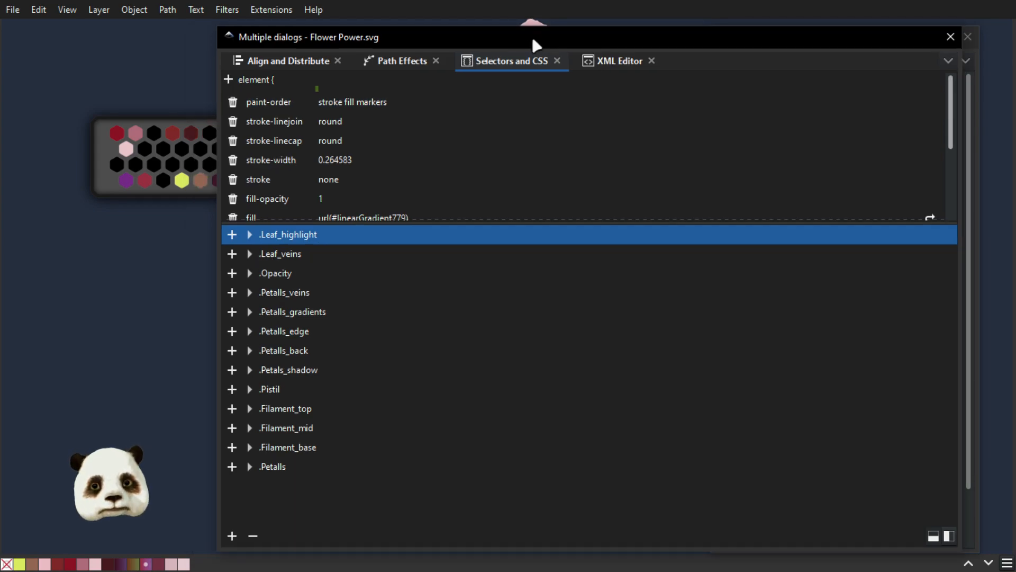
- Return to the XML Editor and browse from the selected petal path's node up to the gradients under defs
{"action": "left_click", "coordinate": [617, 60]}
{"action": "left_click_drag", "start_coordinate": [484, 41], "coordinate": [1015, 38]}
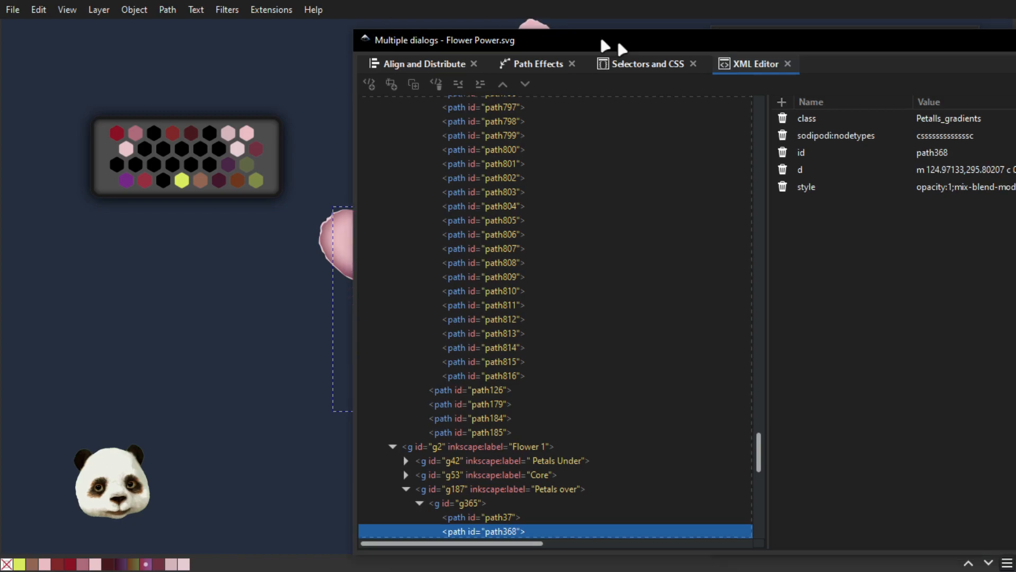
{"action": "left_click_drag", "start_coordinate": [612, 46], "coordinate": [595, 42]}
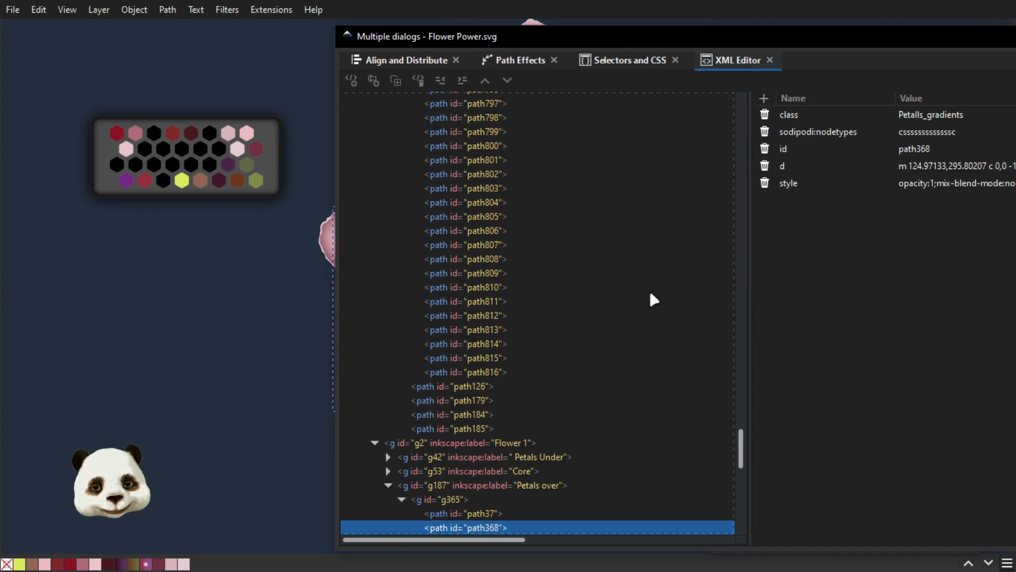
{"action": "scroll", "coordinate": [647, 291], "scroll_direction": "up", "scroll_amount": 10}
{"action": "scroll", "coordinate": [635, 286], "scroll_direction": "up", "scroll_amount": 20}
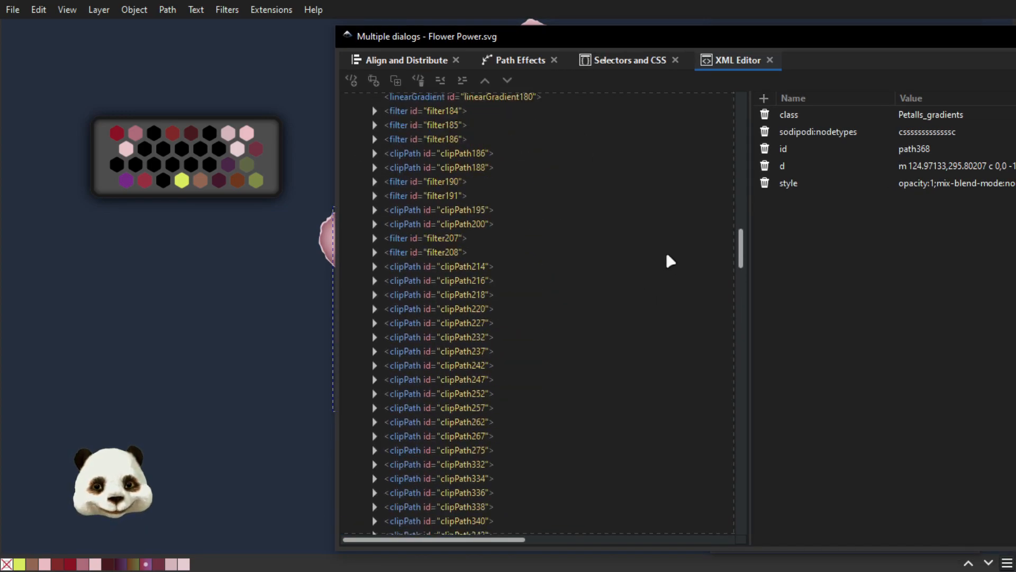
{"action": "scroll", "coordinate": [676, 233], "scroll_direction": "up", "scroll_amount": 5}
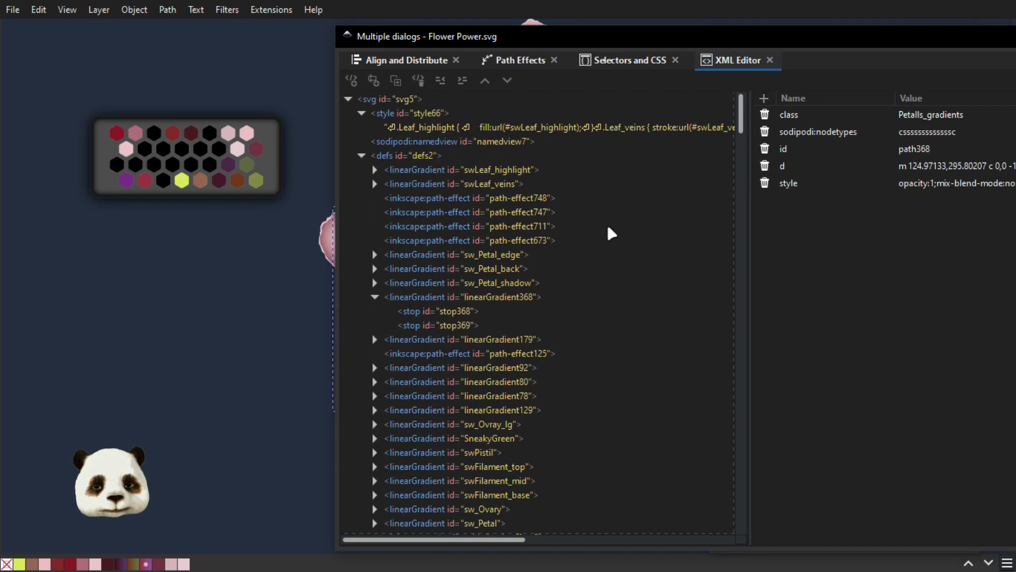
- Select the linearGradient368 node to examine its attributes, and collapse and re-expand it to show its child stops
{"action": "left_click", "coordinate": [466, 300]}
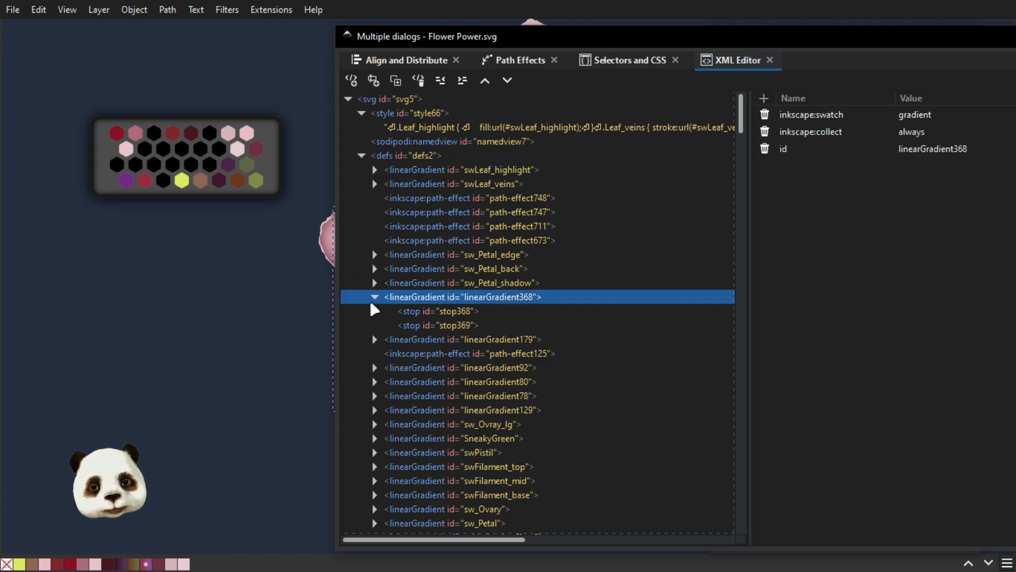
{"action": "left_click", "coordinate": [375, 297]}
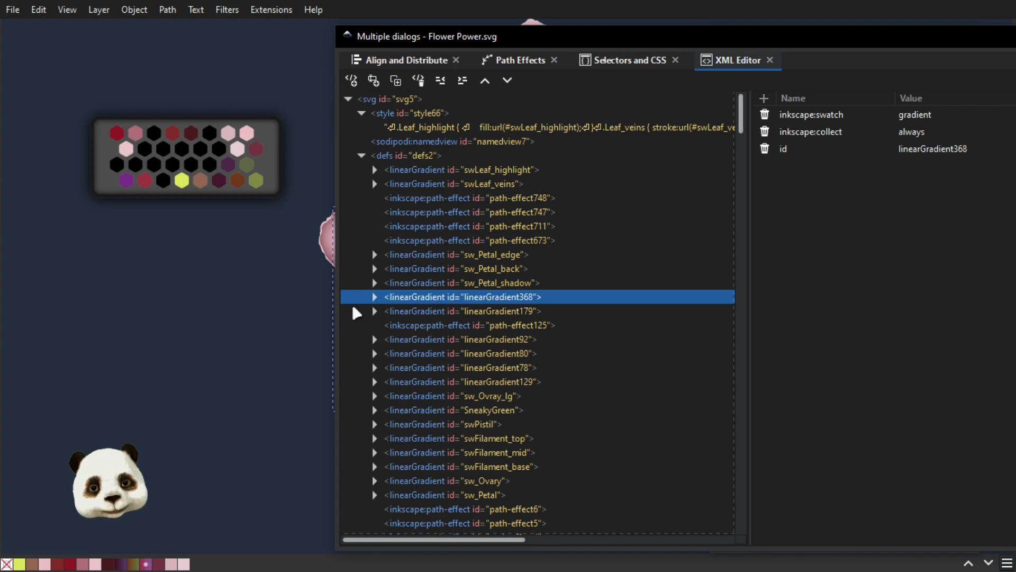
{"action": "left_click", "coordinate": [375, 296]}
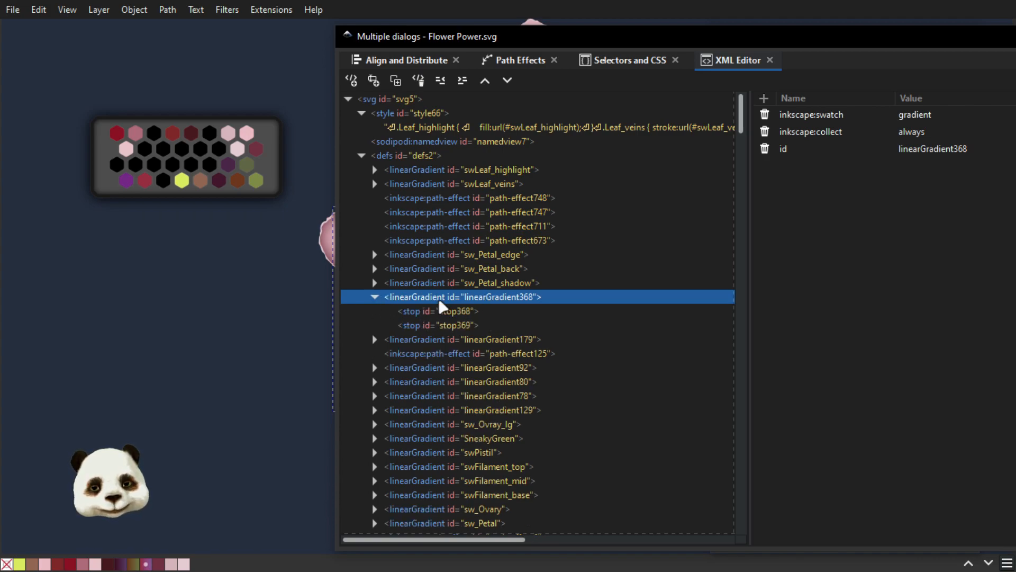
- Examine the style attributes of stop368 and stop369, and move the dialog aside to view the petal's gradient on the canvas
{"action": "left_click", "coordinate": [443, 313]}
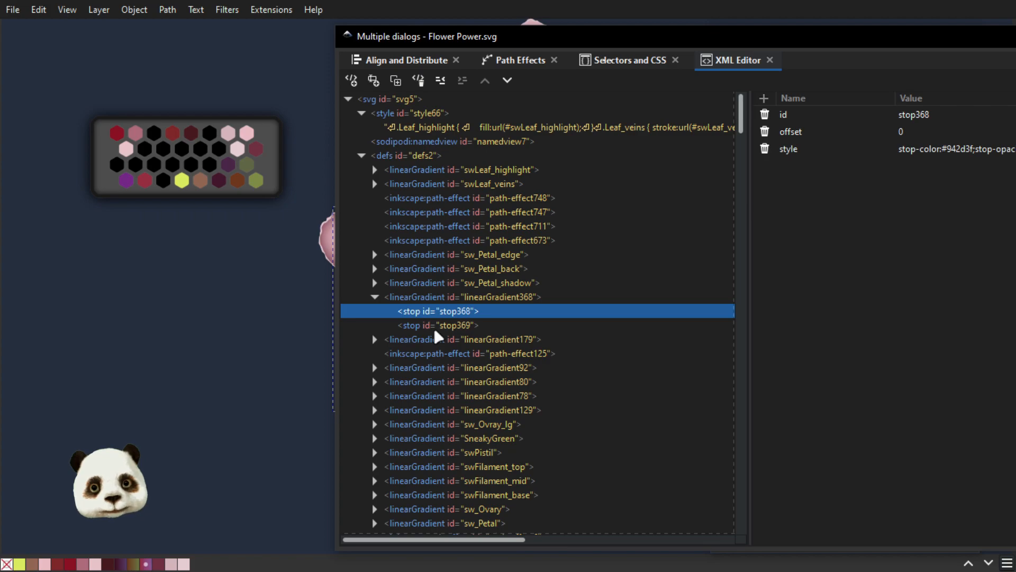
{"action": "left_click", "coordinate": [437, 325]}
{"action": "left_click_drag", "start_coordinate": [777, 46], "coordinate": [610, 47]}
{"action": "left_click", "coordinate": [819, 153]}
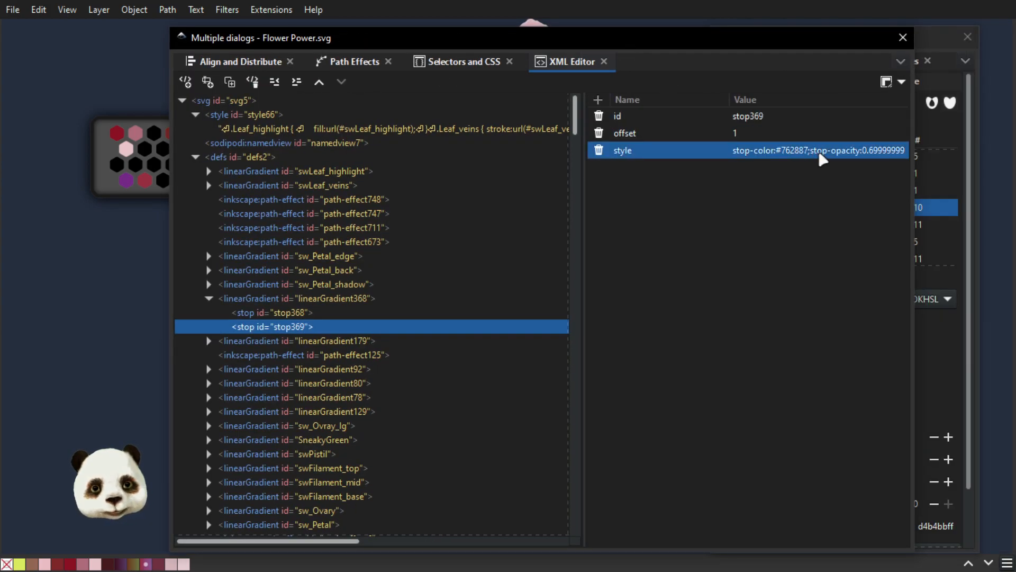
{"action": "left_click", "coordinate": [285, 314]}
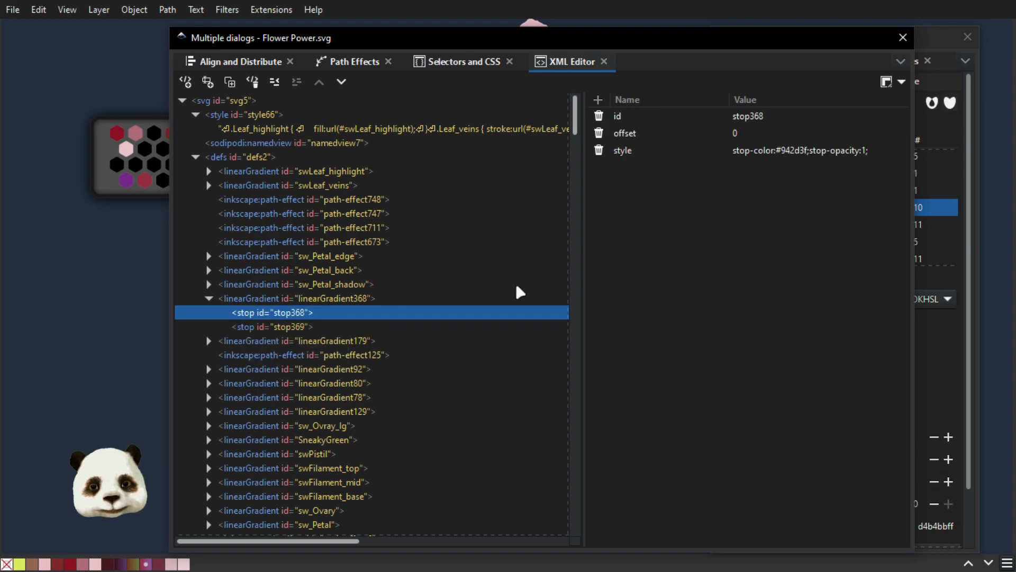
{"action": "left_click_drag", "start_coordinate": [345, 42], "coordinate": [382, 48]}
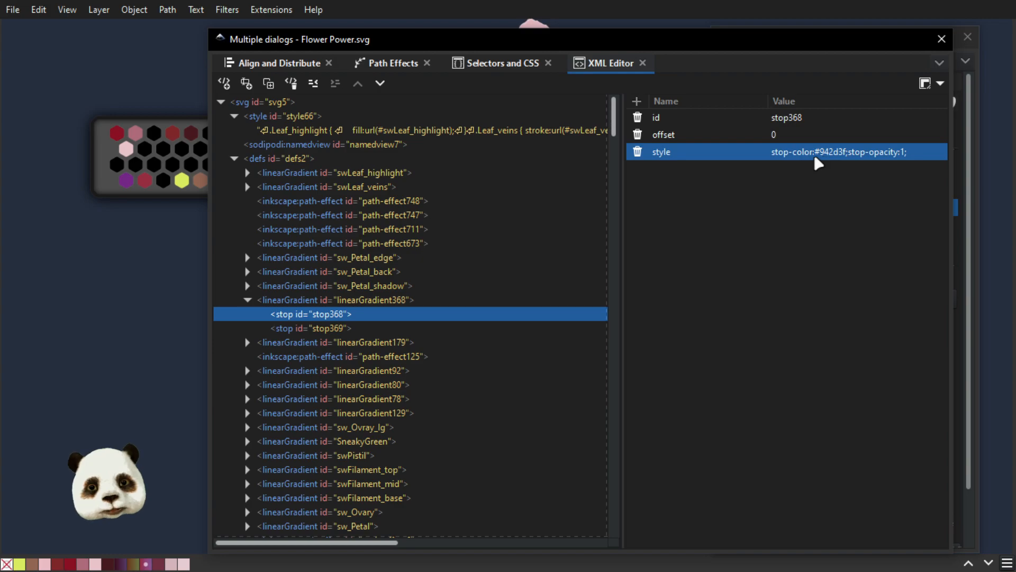
{"action": "left_click_drag", "start_coordinate": [426, 36], "coordinate": [1015, 57]}
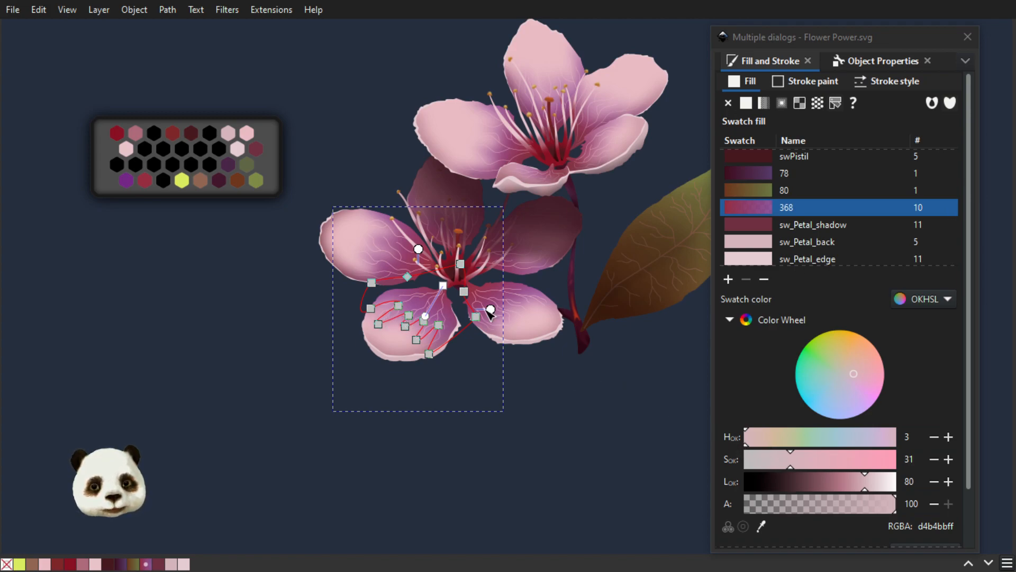
- Bring back the XML Editor, open stop369's style attribute for editing, and copy its color code 762887
{"action": "key", "text": "ctrl+shift+x"}
{"action": "left_click_drag", "start_coordinate": [366, 62], "coordinate": [396, 40]}
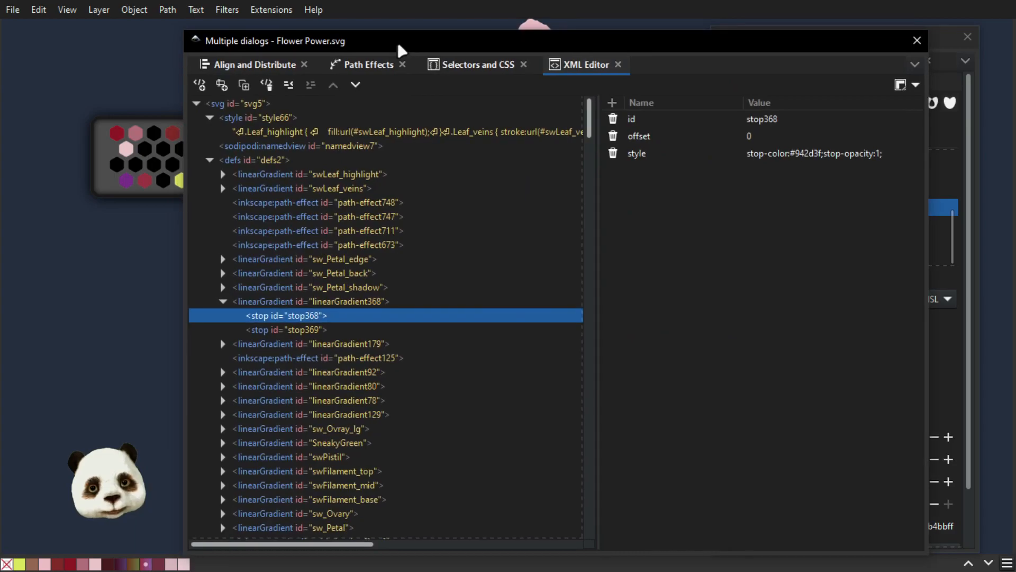
{"action": "left_click", "coordinate": [306, 331]}
{"action": "left_click", "coordinate": [899, 153]}
{"action": "left_click", "coordinate": [782, 156]}
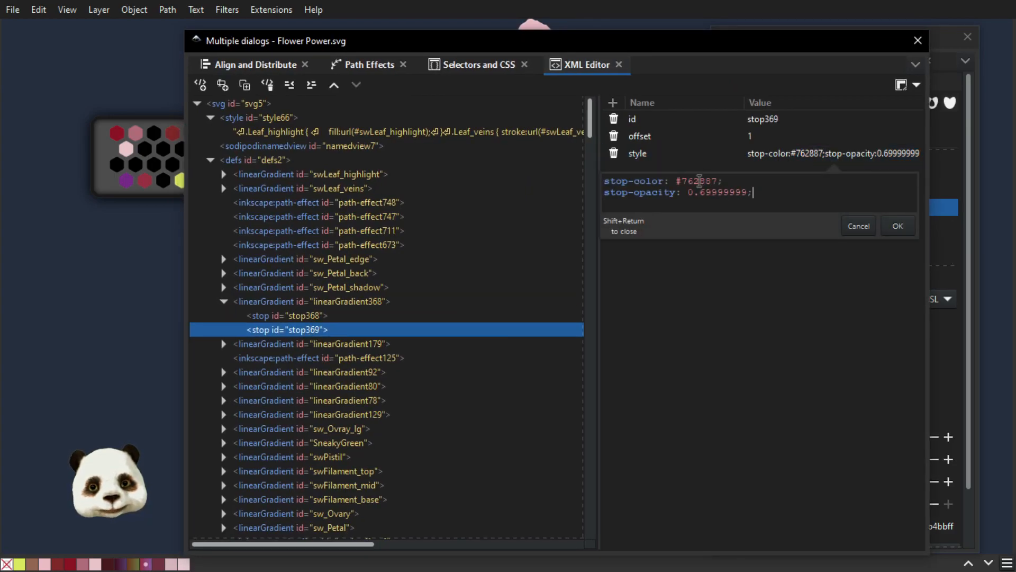
{"action": "left_click_drag", "start_coordinate": [681, 181], "coordinate": [716, 179]}
{"action": "key", "text": "ctrl+c"}
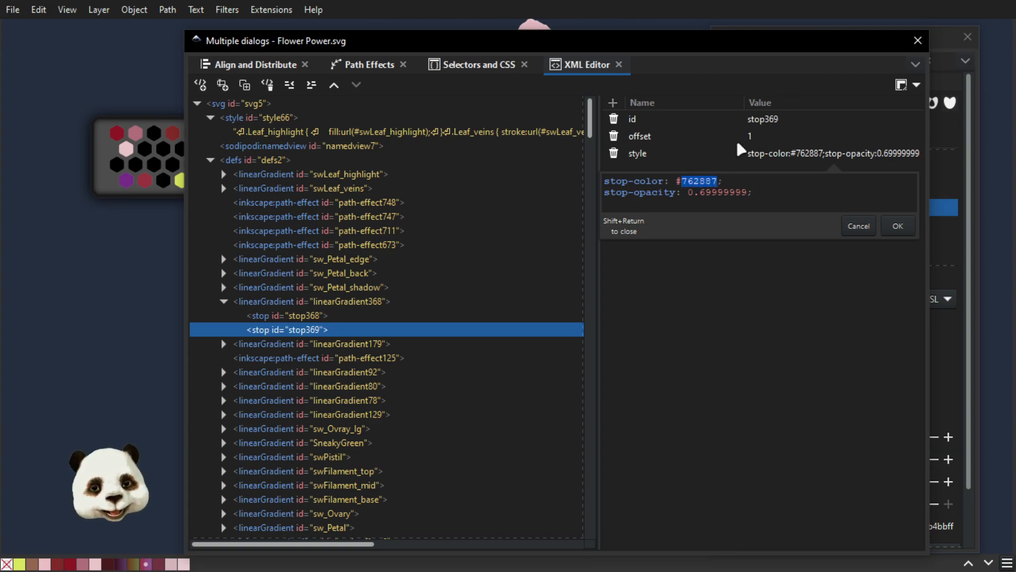
- Set stop369's stop-color to red in its style attribute and apply the change
{"action": "key", "text": "BackSpace"}
{"action": "key", "text": "BackSpace"}
{"action": "type", "text": "red"}
{"action": "key", "text": "Return"}
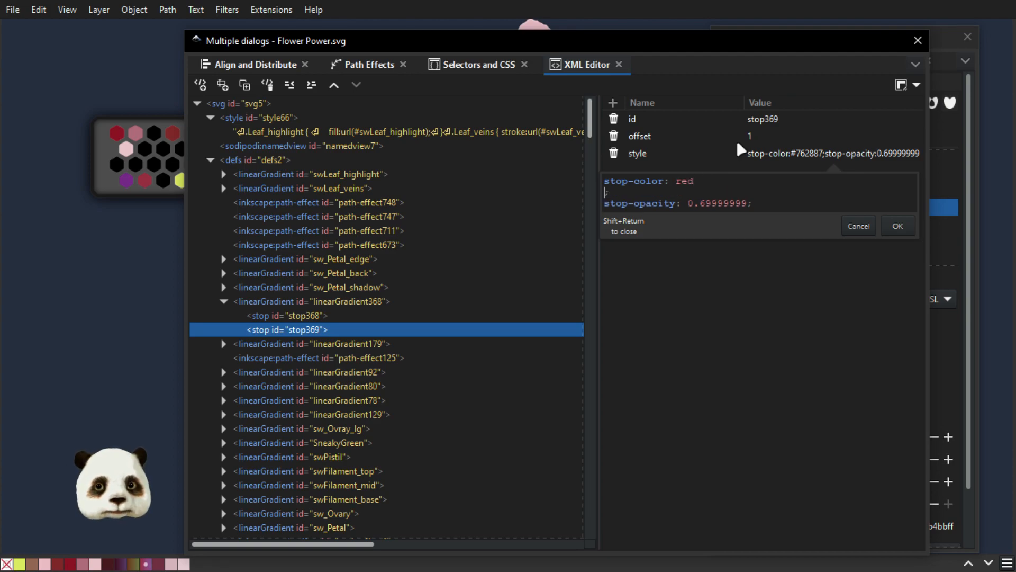
{"action": "key", "text": "BackSpace"}
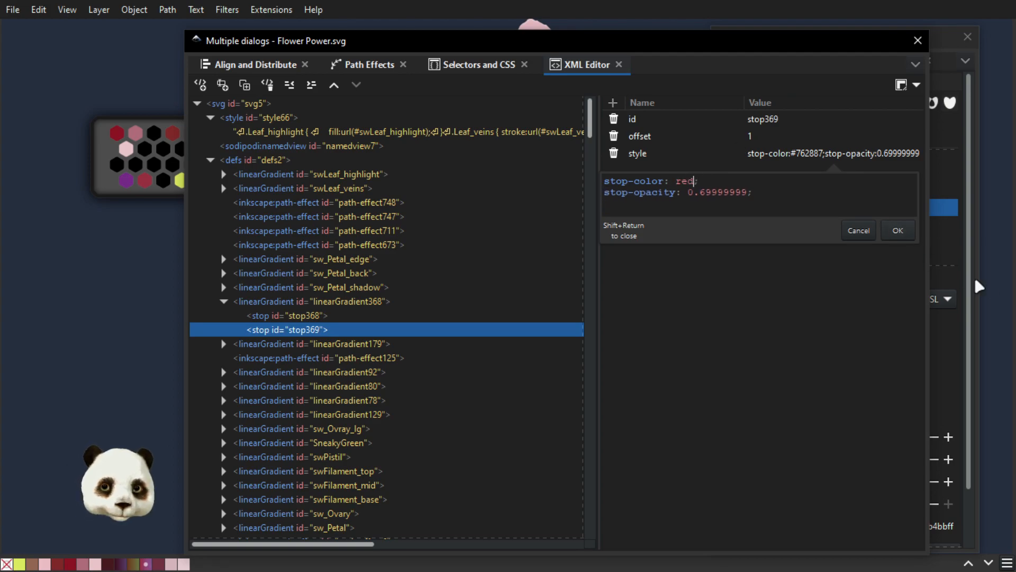
{"action": "left_click", "coordinate": [896, 228]}
- Set stop369's stop-color to #ff0 in its style attribute and apply the change
{"action": "left_click_drag", "start_coordinate": [481, 37], "coordinate": [538, 37]}
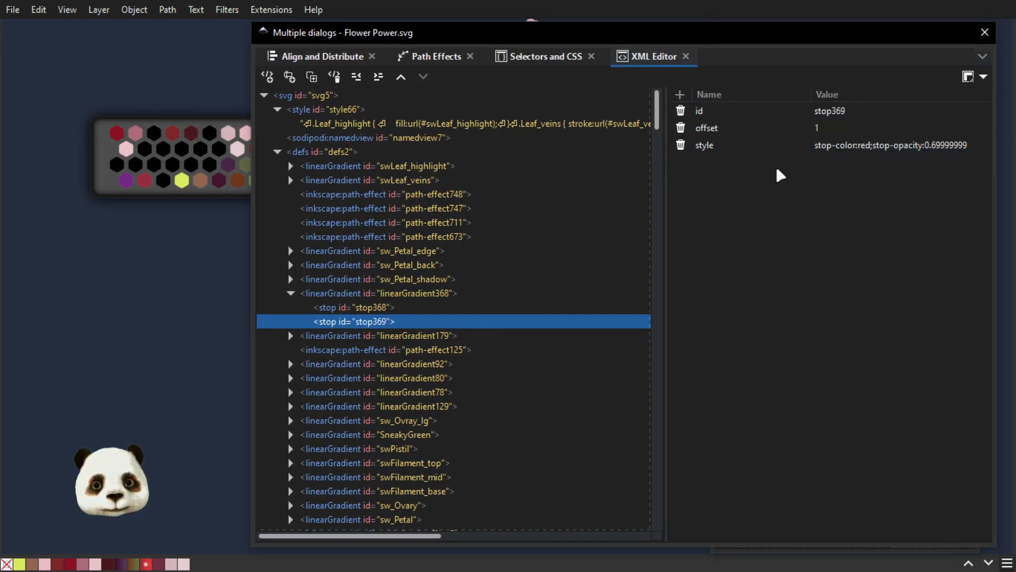
{"action": "left_click", "coordinate": [881, 151]}
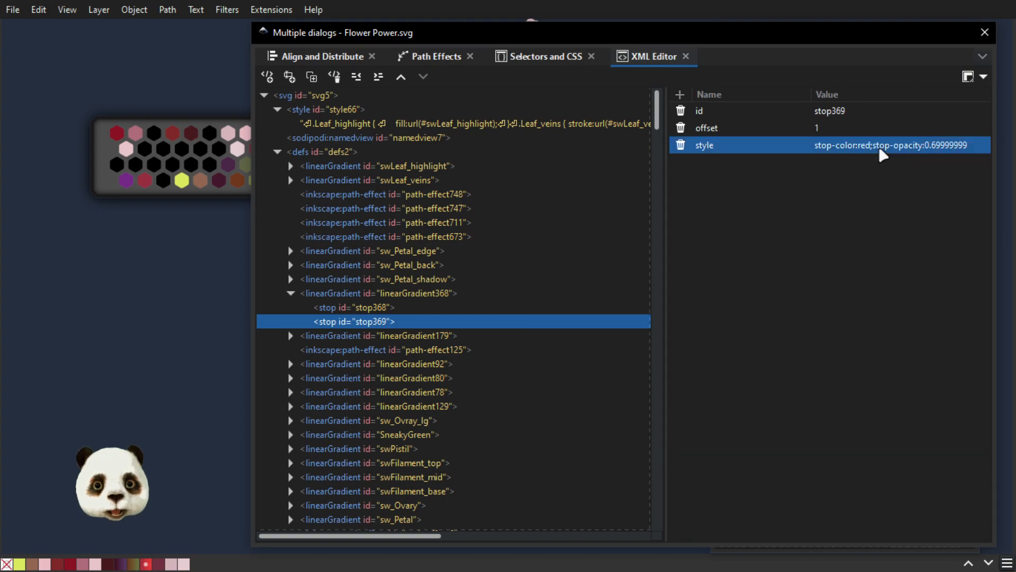
{"action": "left_click", "coordinate": [881, 152]}
{"action": "double_click", "coordinate": [752, 173]}
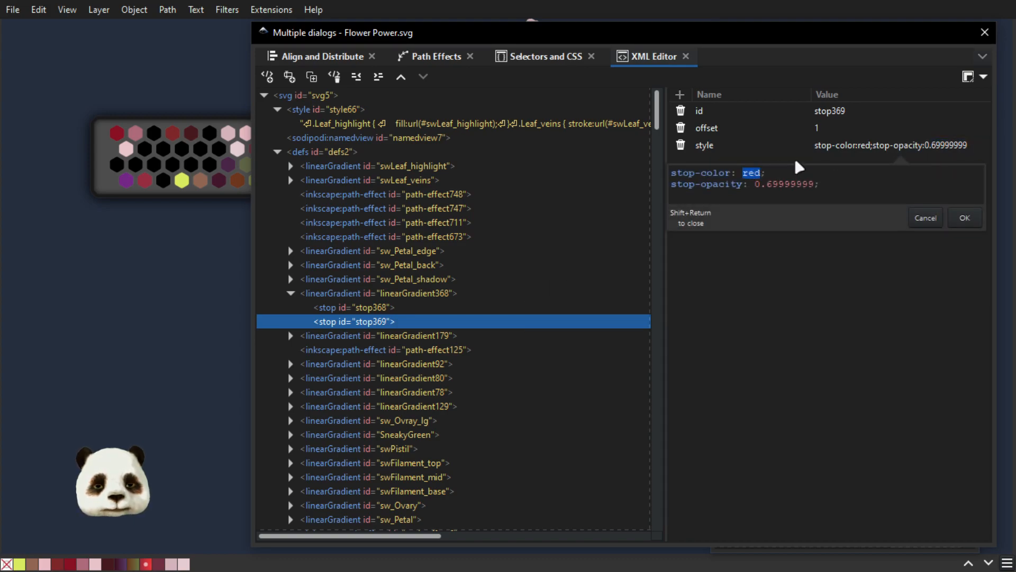
{"action": "type", "text": "#762887"}
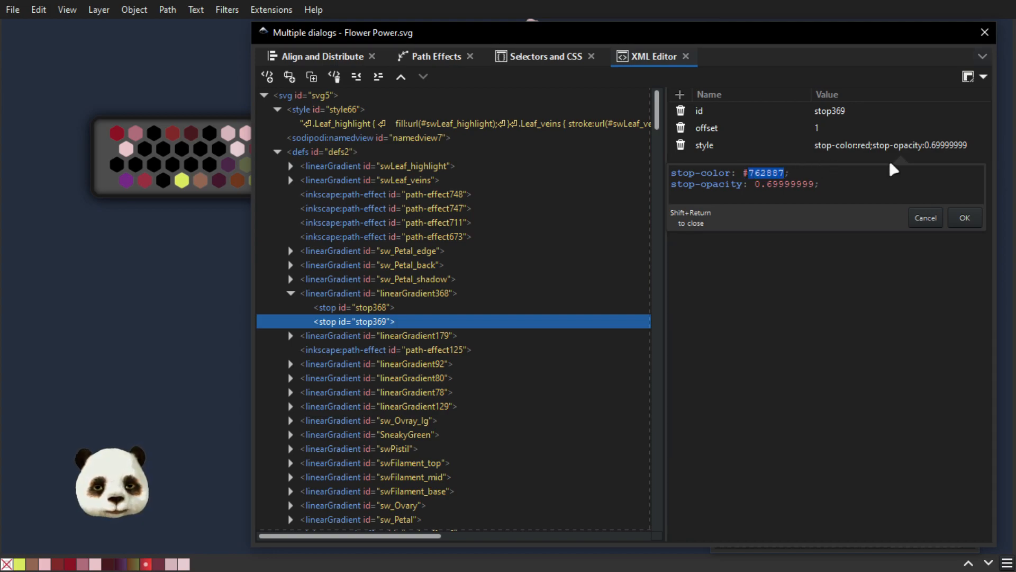
{"action": "type", "text": "ff0"}
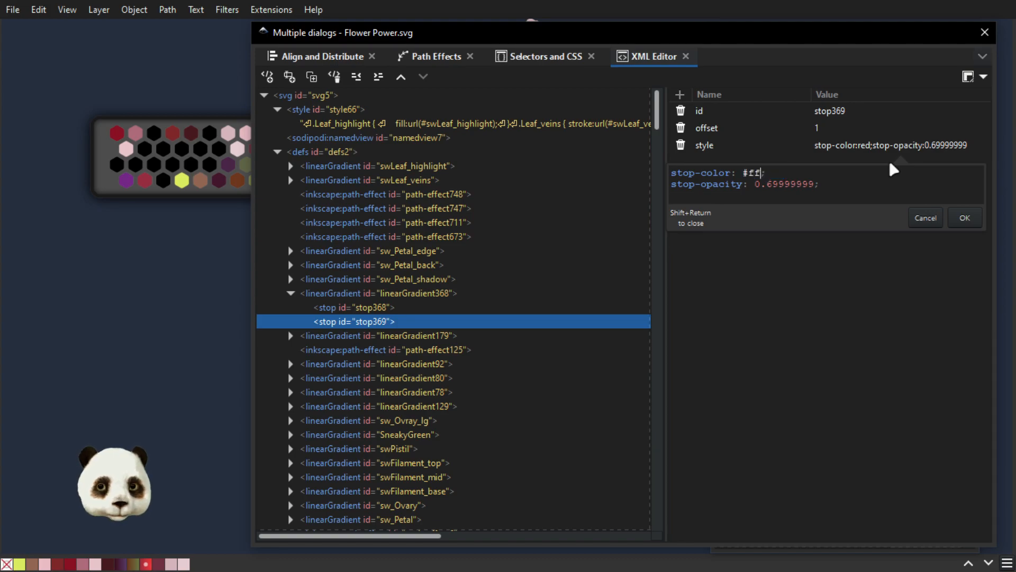
{"action": "left_click", "coordinate": [965, 221]}
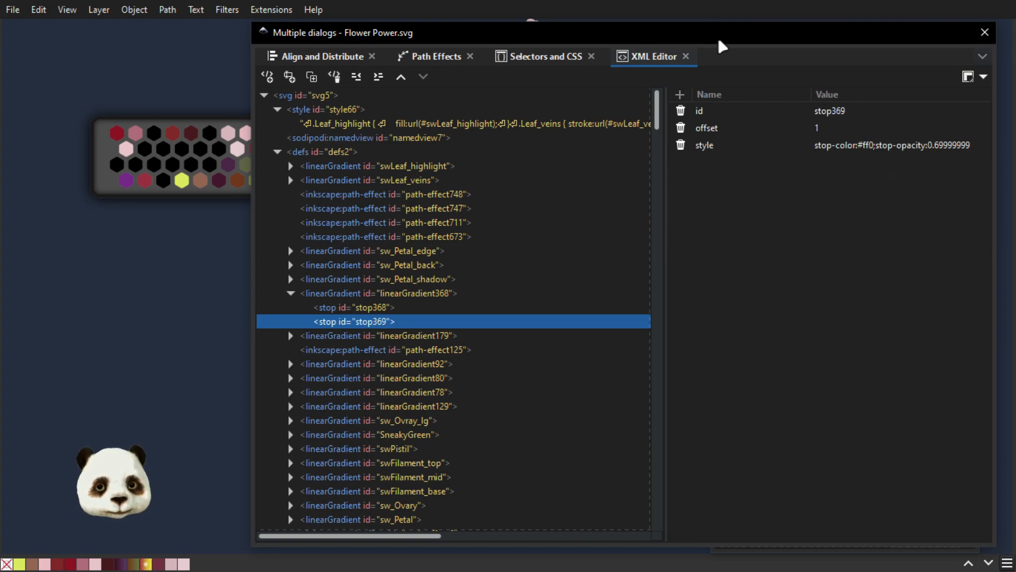
- Restore stop369's stop-color to #762887 in its style attribute and apply the change
{"action": "mouse_move", "coordinate": [619, 36]}
{"action": "left_mouse_down"}
{"action": "mouse_move", "coordinate": [1015, 62]}
{"action": "mouse_move", "coordinate": [1014, 13]}
{"action": "mouse_move", "coordinate": [864, 12]}
{"action": "mouse_move", "coordinate": [906, 37]}
{"action": "mouse_move", "coordinate": [616, 37]}
{"action": "left_mouse_up"}
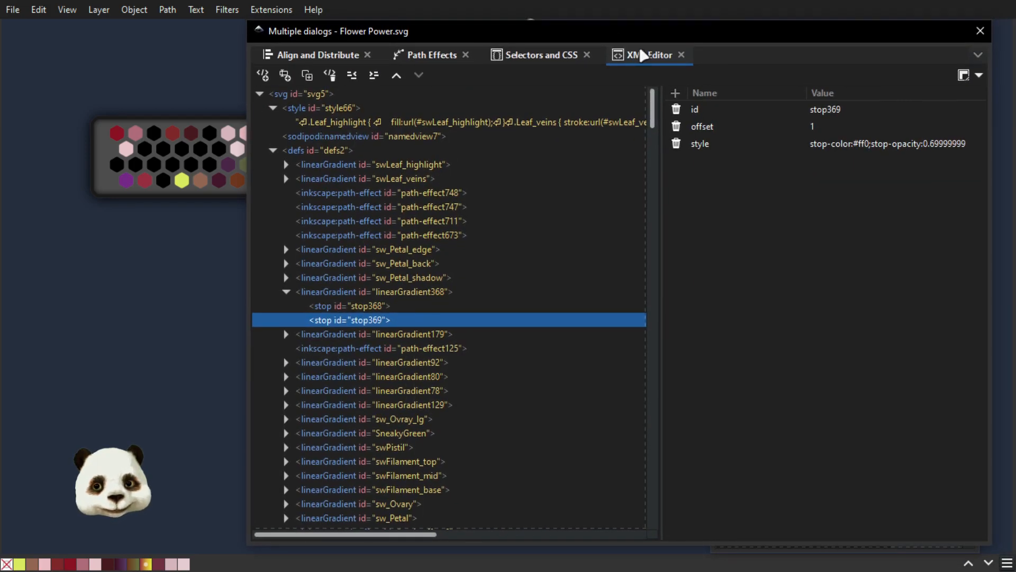
{"action": "left_click", "coordinate": [861, 145]}
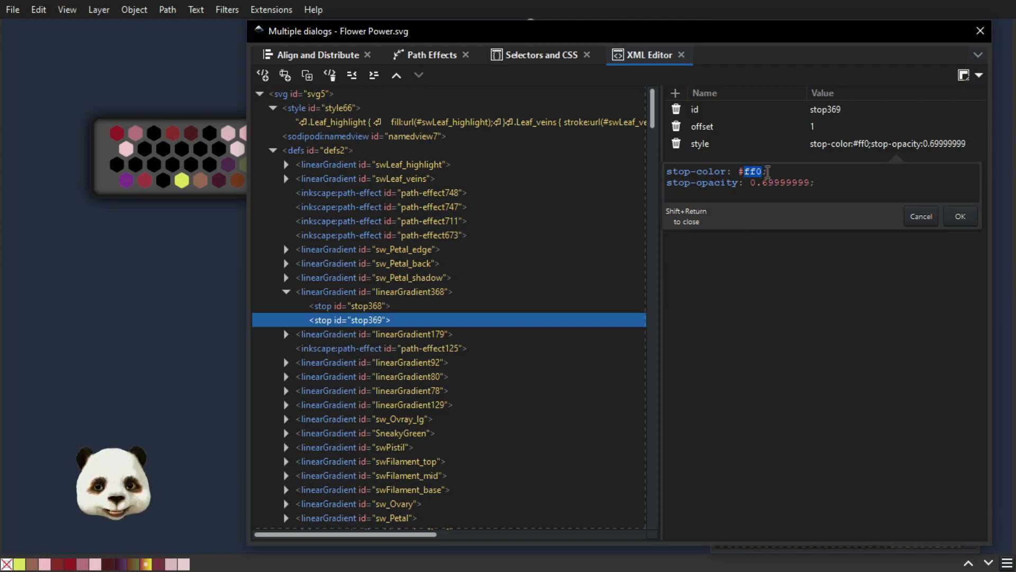
{"action": "key", "text": "ctrl+v"}
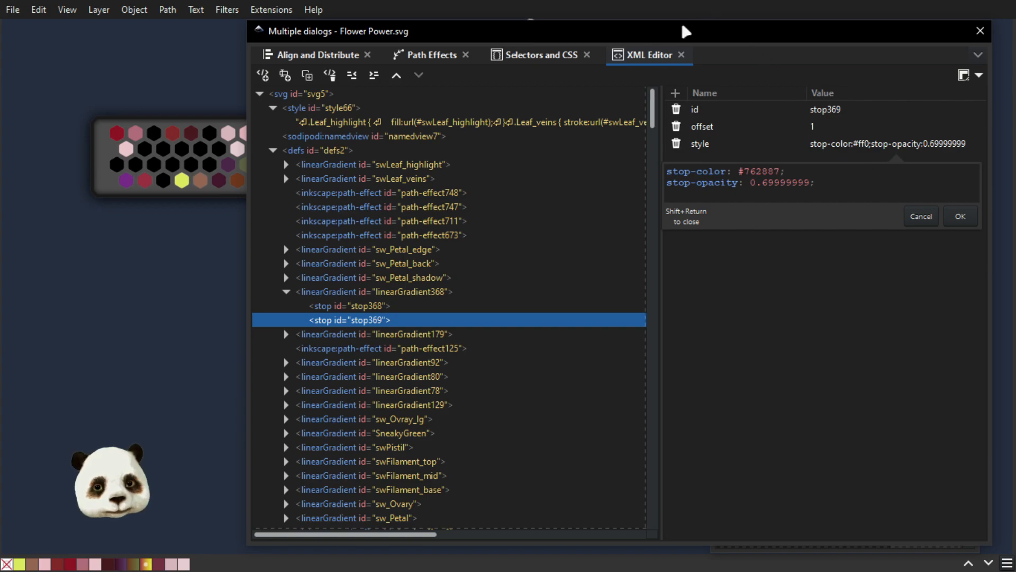
{"action": "left_click_drag", "start_coordinate": [670, 34], "coordinate": [870, 41]}
{"action": "key", "text": "Return"}
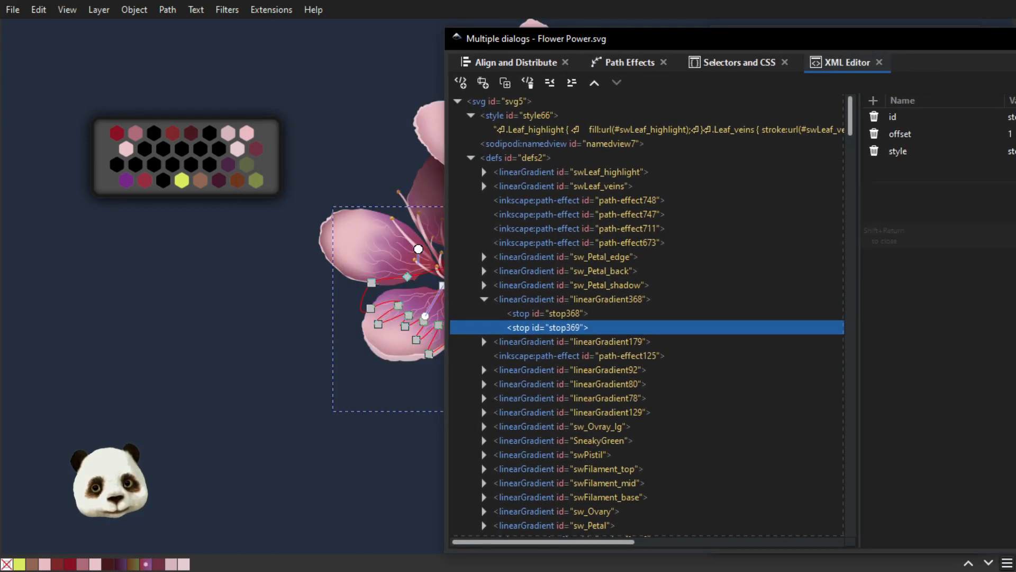
{"action": "left_click_drag", "start_coordinate": [668, 36], "coordinate": [499, 22]}
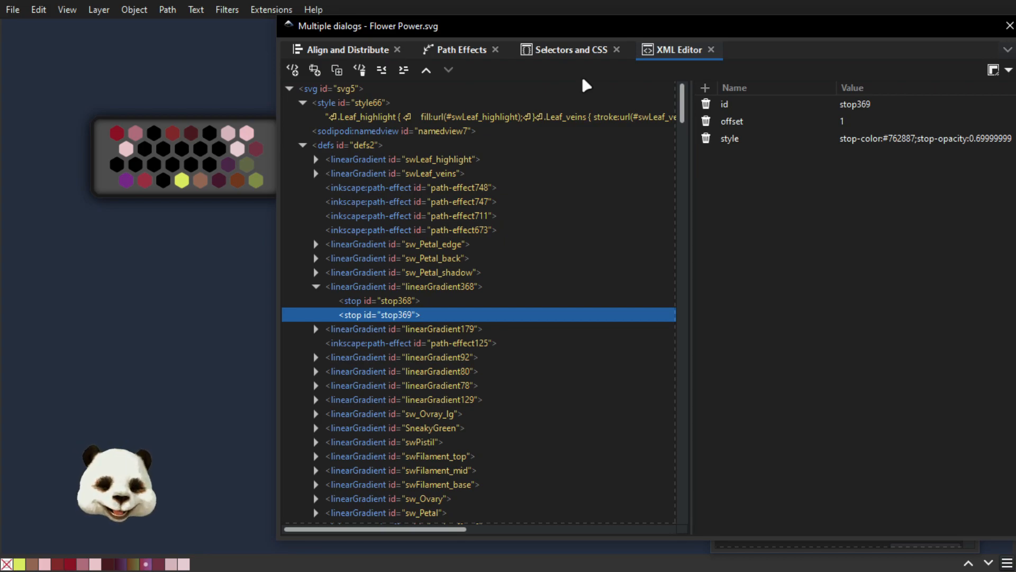
- Open Flower Power.svg from the Flower Power folder in Notepad++ and move the folder window out of the way
{"action": "key", "text": "super"}
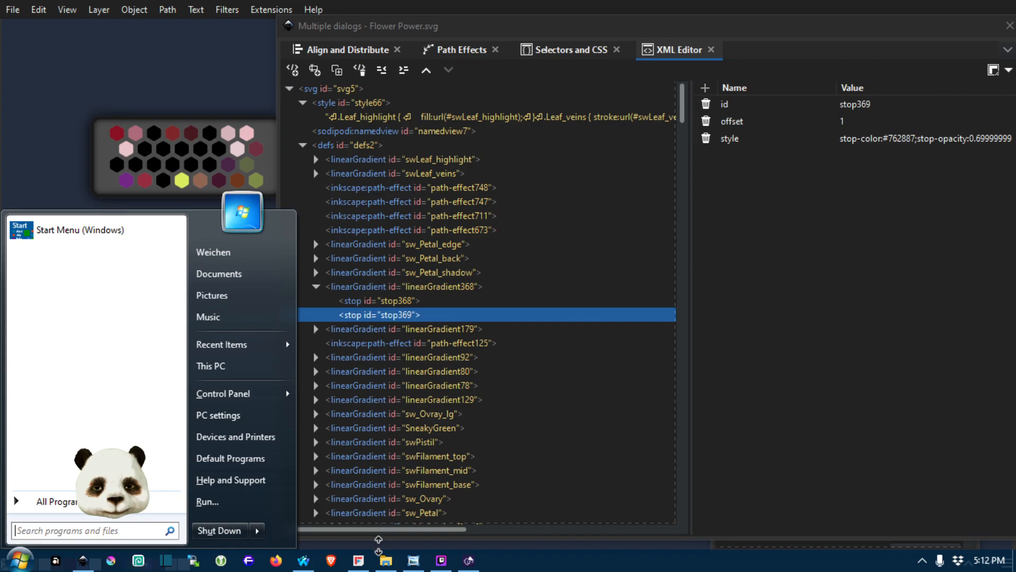
{"action": "left_click", "coordinate": [386, 560]}
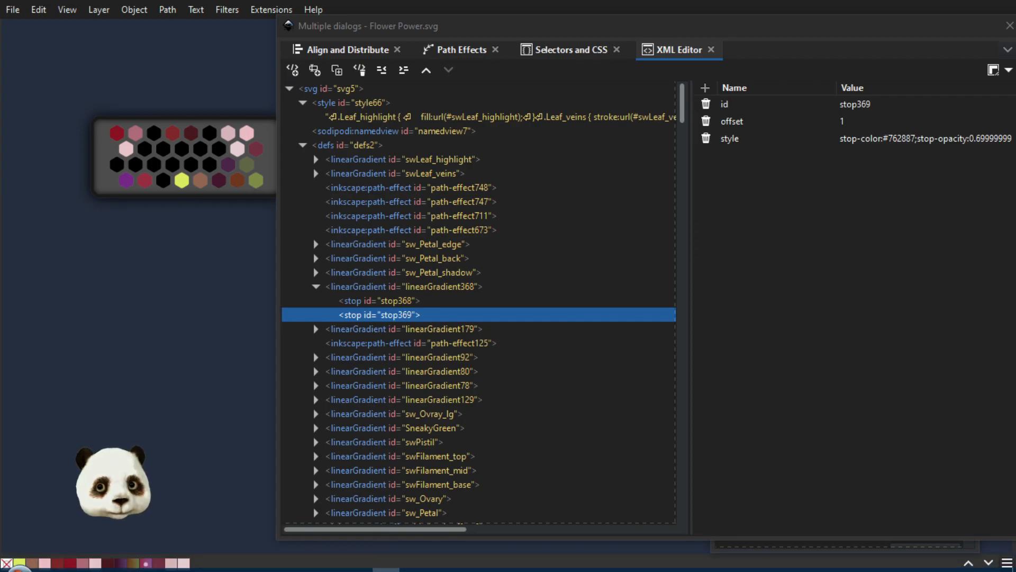
{"action": "left_click_drag", "start_coordinate": [1015, 48], "coordinate": [544, 29]}
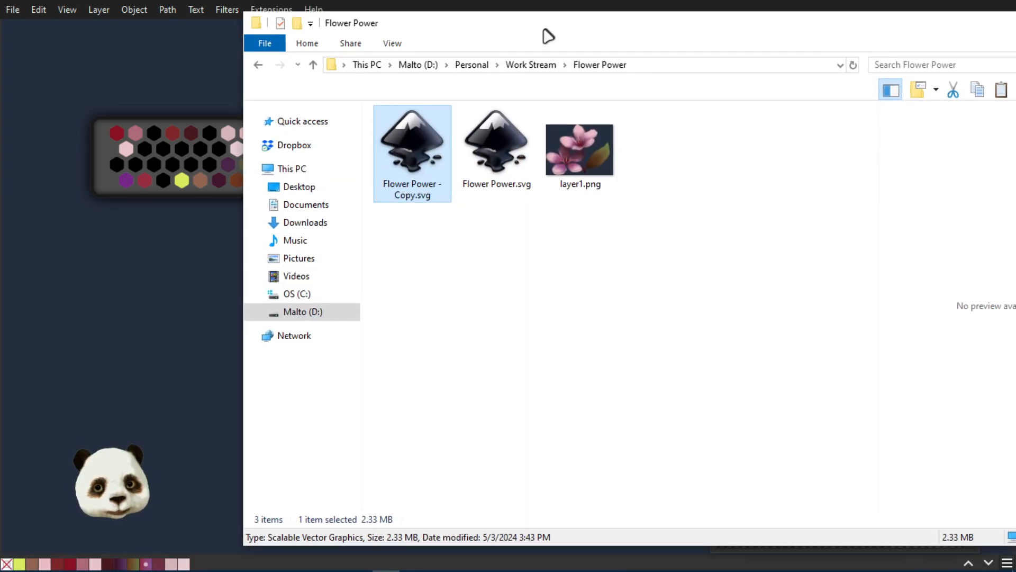
{"action": "left_click", "coordinate": [485, 158]}
{"action": "right_click", "coordinate": [483, 154]}
{"action": "left_click", "coordinate": [381, 203]}
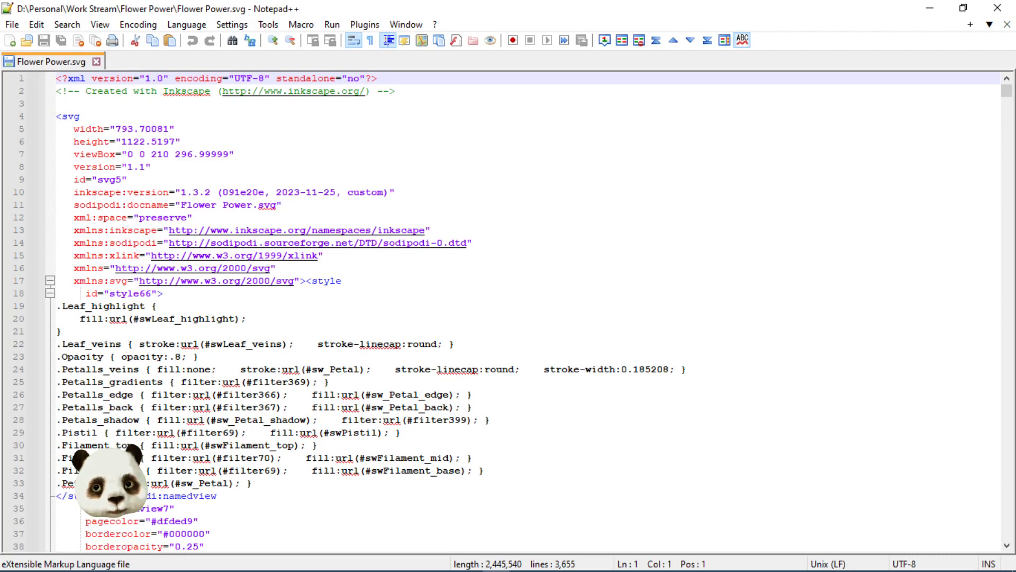
{"action": "key", "text": "alt+Tab"}
{"action": "left_click_drag", "start_coordinate": [545, 27], "coordinate": [1015, 38]}
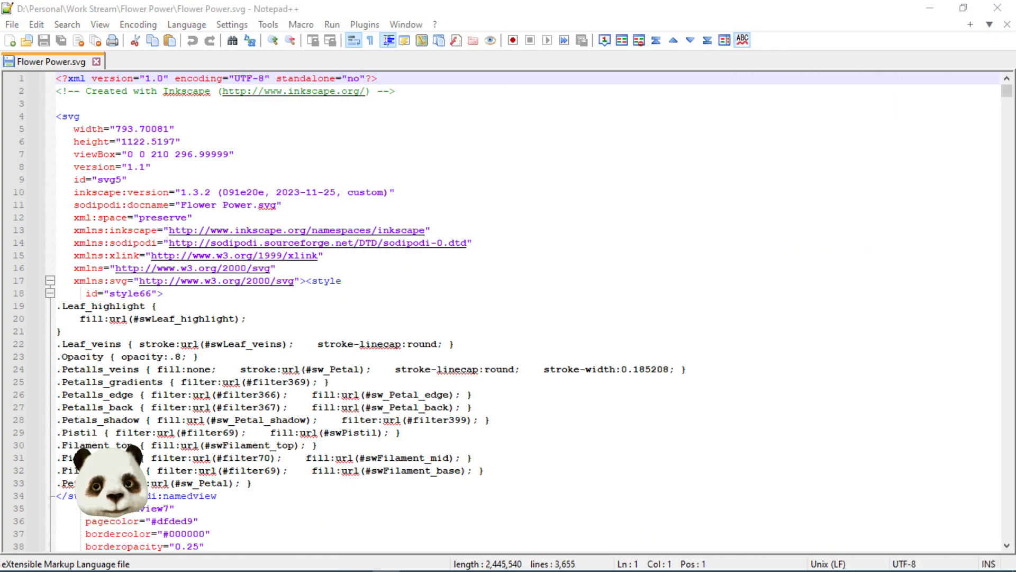
{"action": "left_click", "coordinate": [548, 165]}
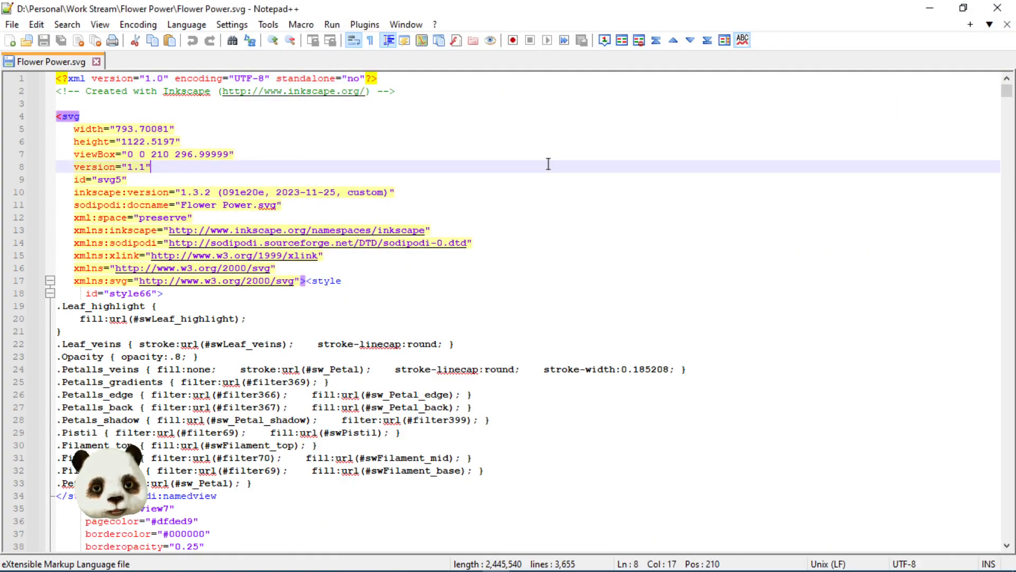
{"action": "key", "text": "alt+Tab"}
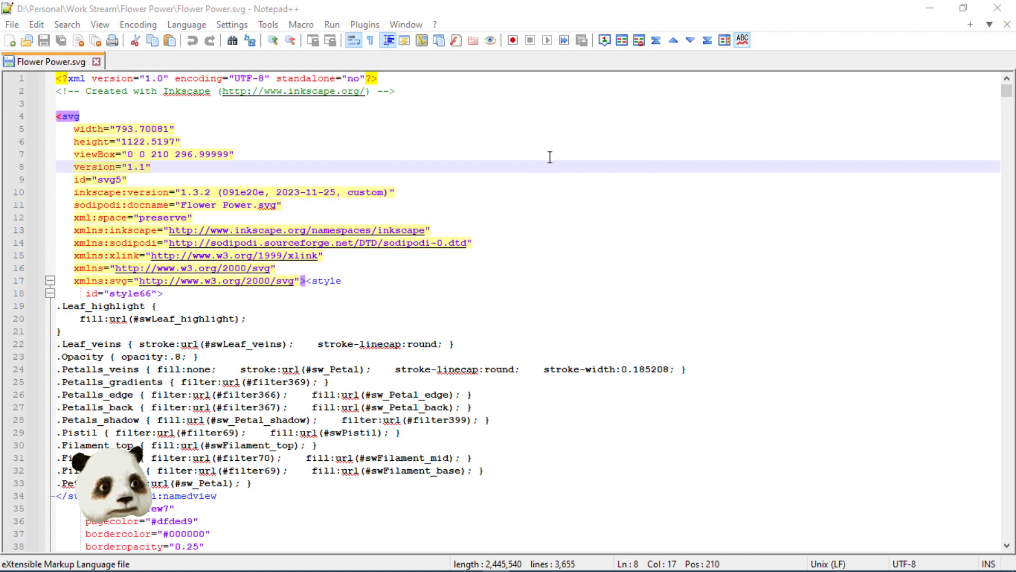
- Search the SVG code for 368 with whole-word and case matching turned off, and move the search dialog aside
{"action": "key", "text": "ctrl+f"}
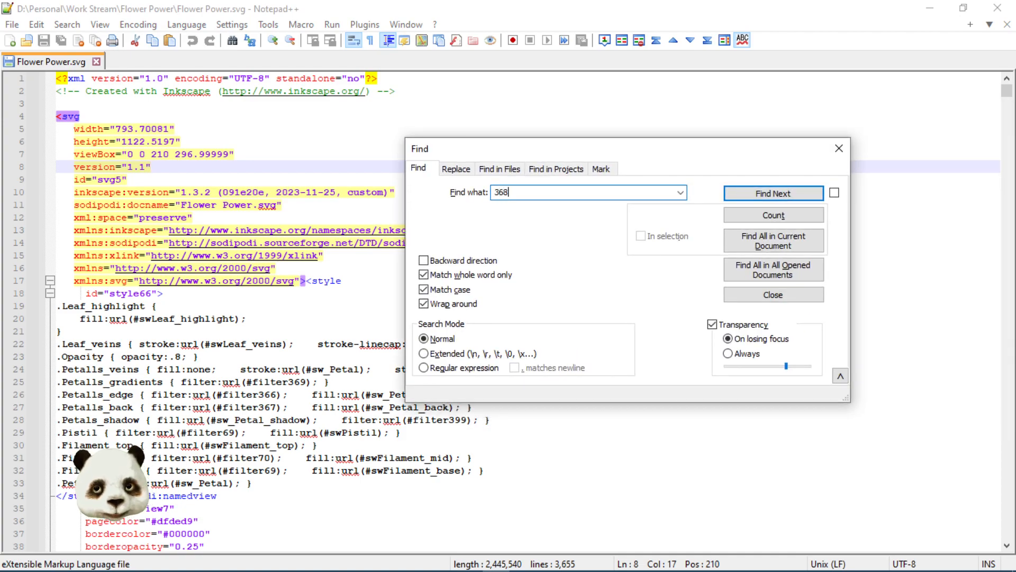
{"action": "left_click", "coordinate": [423, 292]}
{"action": "left_click", "coordinate": [420, 277]}
{"action": "double_click", "coordinate": [541, 191]}
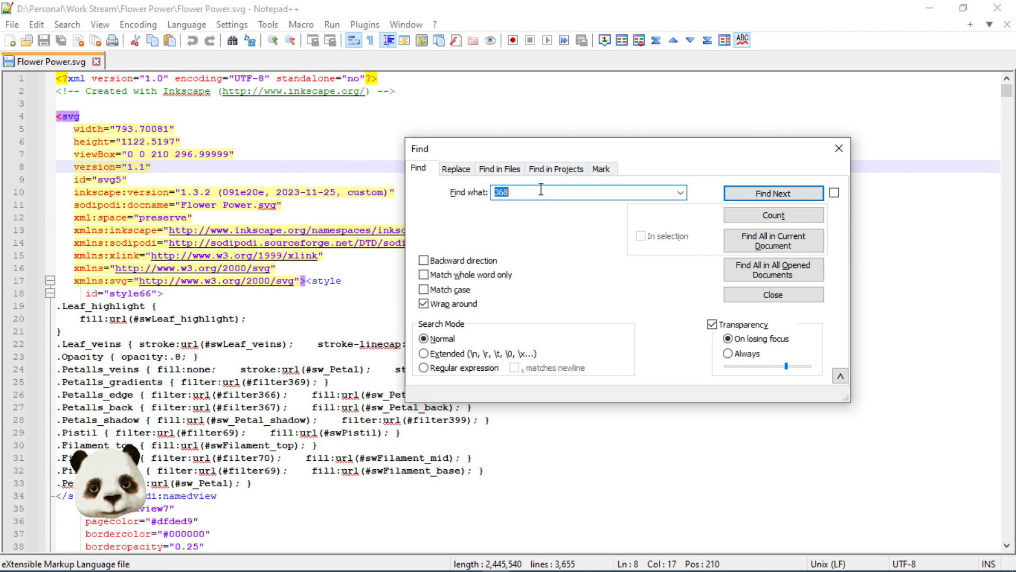
{"action": "key", "text": "Return"}
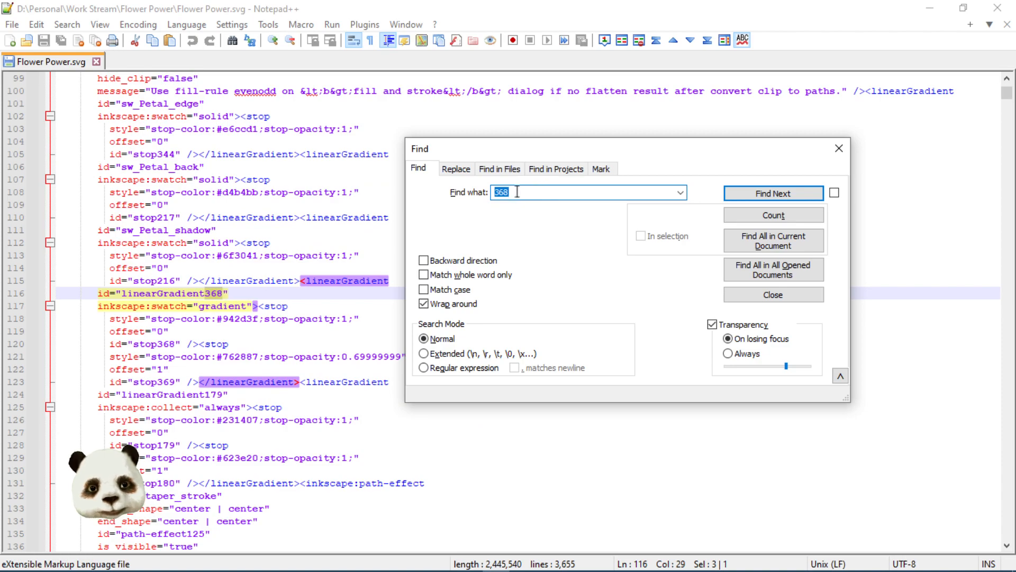
{"action": "left_click_drag", "start_coordinate": [503, 154], "coordinate": [1015, 153]}
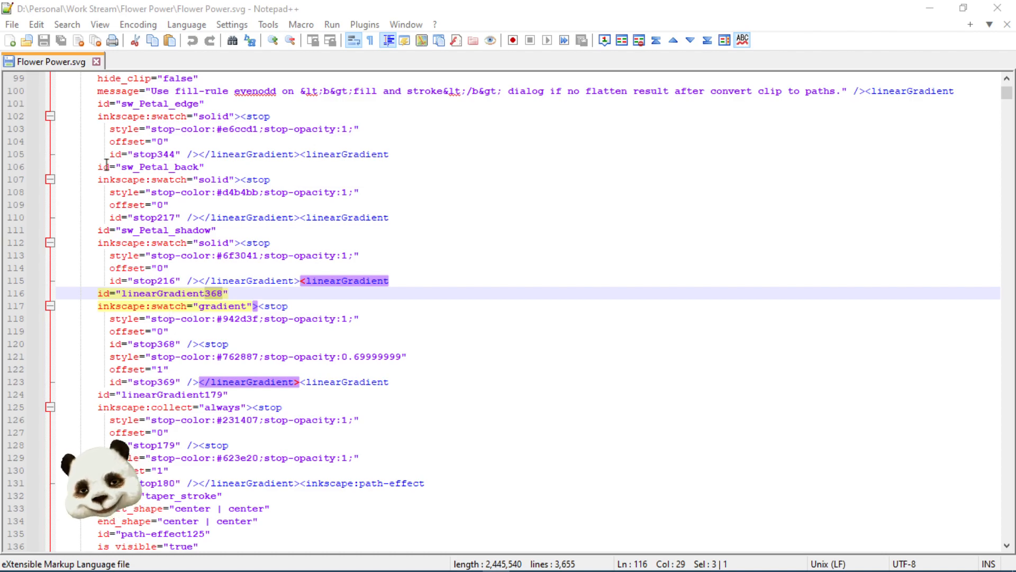
- Examine the swatch definitions in the SVG code from the start of defs through linearGradient368, including their ids and stop colors
{"action": "scroll", "coordinate": [171, 225], "scroll_direction": "up", "scroll_amount": 2}
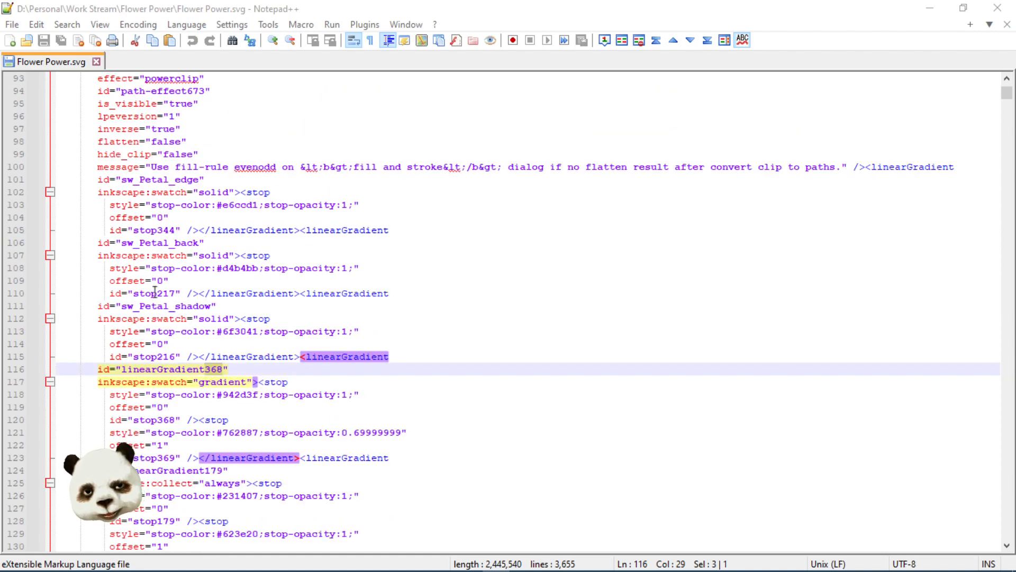
{"action": "scroll", "coordinate": [124, 231], "scroll_direction": "up", "scroll_amount": 14}
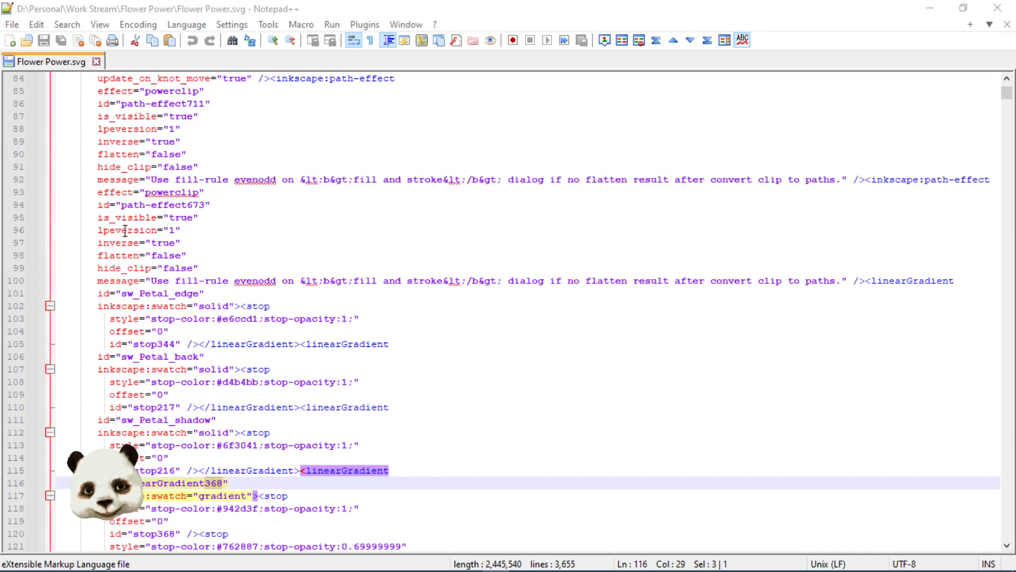
{"action": "scroll", "coordinate": [127, 242], "scroll_direction": "up", "scroll_amount": 7}
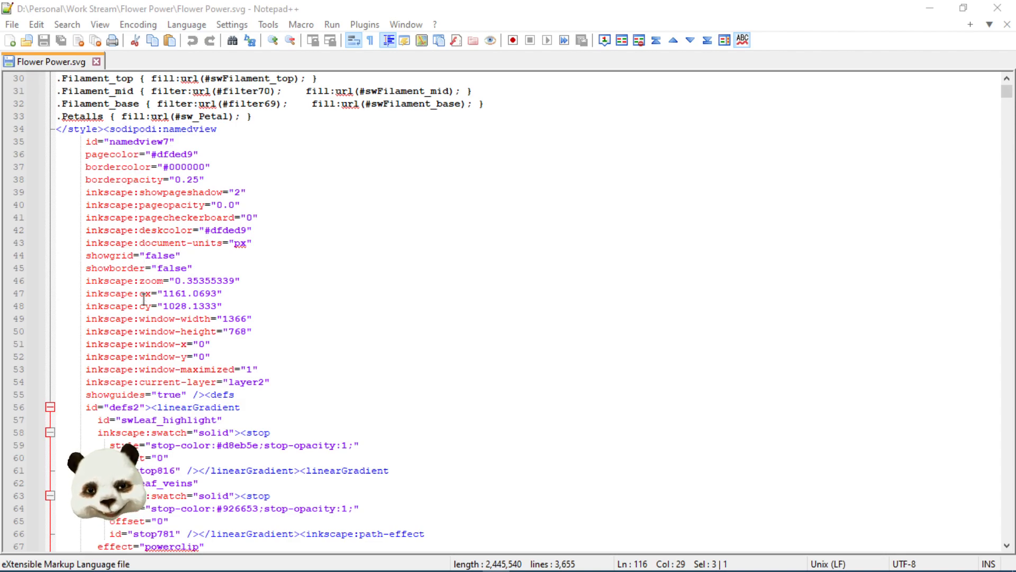
{"action": "scroll", "coordinate": [143, 299], "scroll_direction": "down", "scroll_amount": 5}
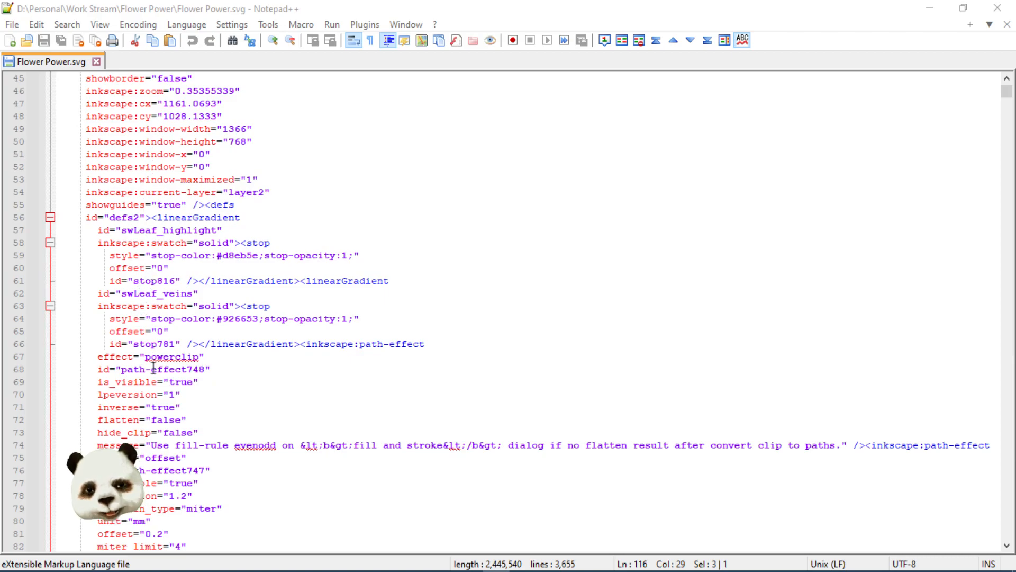
{"action": "scroll", "coordinate": [154, 366], "scroll_direction": "down", "scroll_amount": 12}
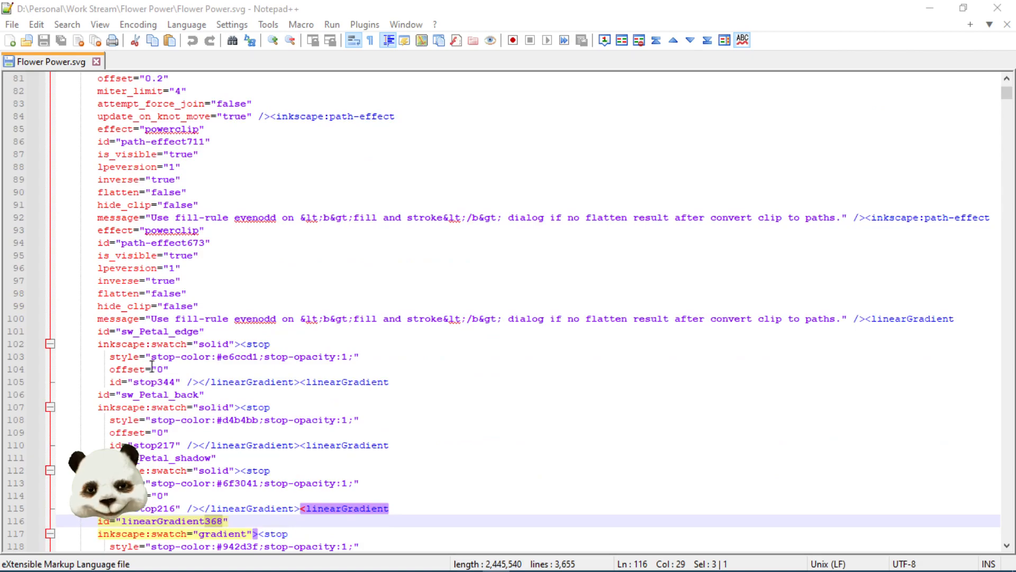
{"action": "scroll", "coordinate": [152, 366], "scroll_direction": "down", "scroll_amount": 3}
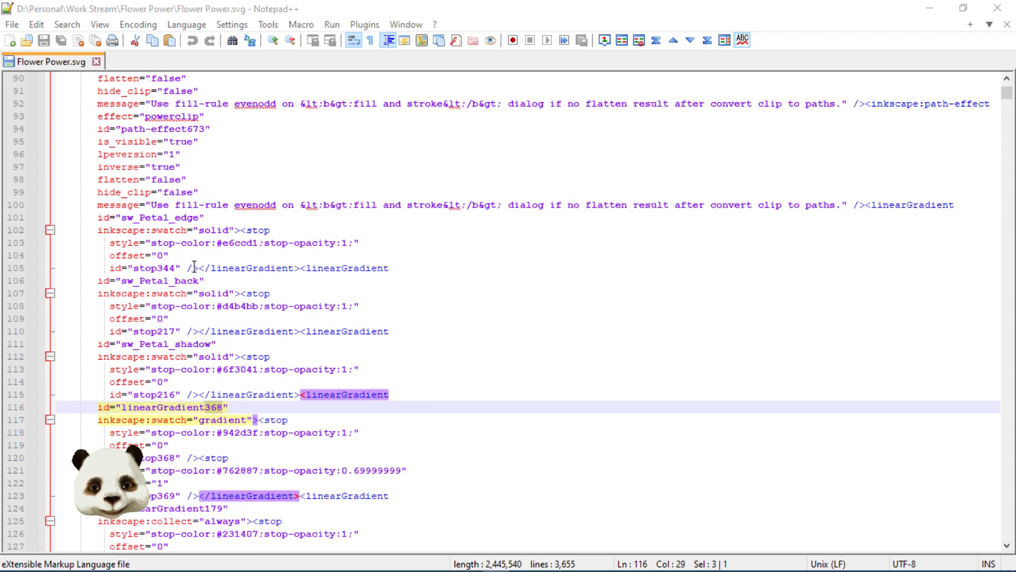
{"action": "scroll", "coordinate": [194, 266], "scroll_direction": "down", "scroll_amount": 5}
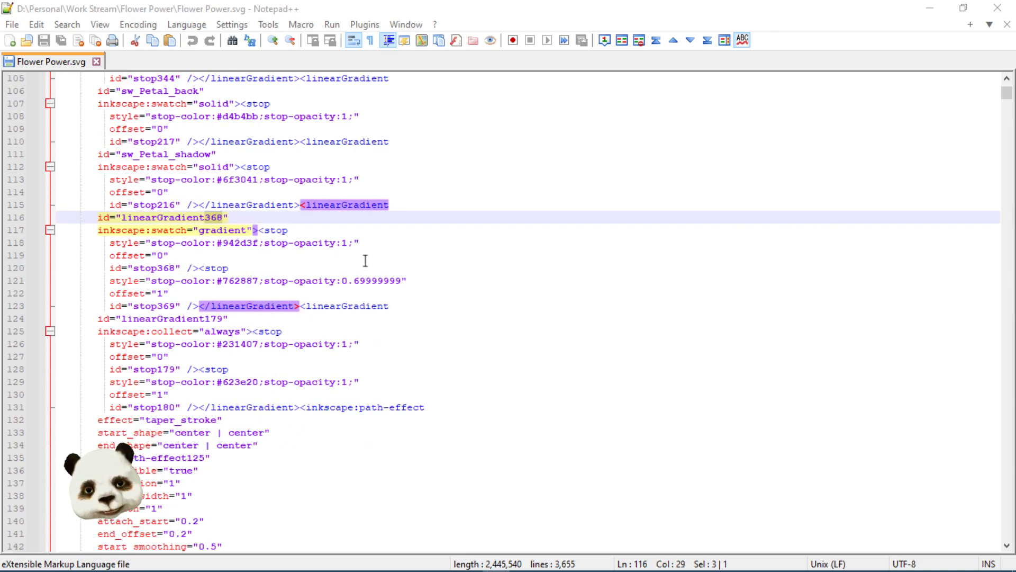
{"action": "scroll", "coordinate": [365, 267], "scroll_direction": "up", "scroll_amount": 8}
{"action": "scroll", "coordinate": [360, 267], "scroll_direction": "up", "scroll_amount": 20}
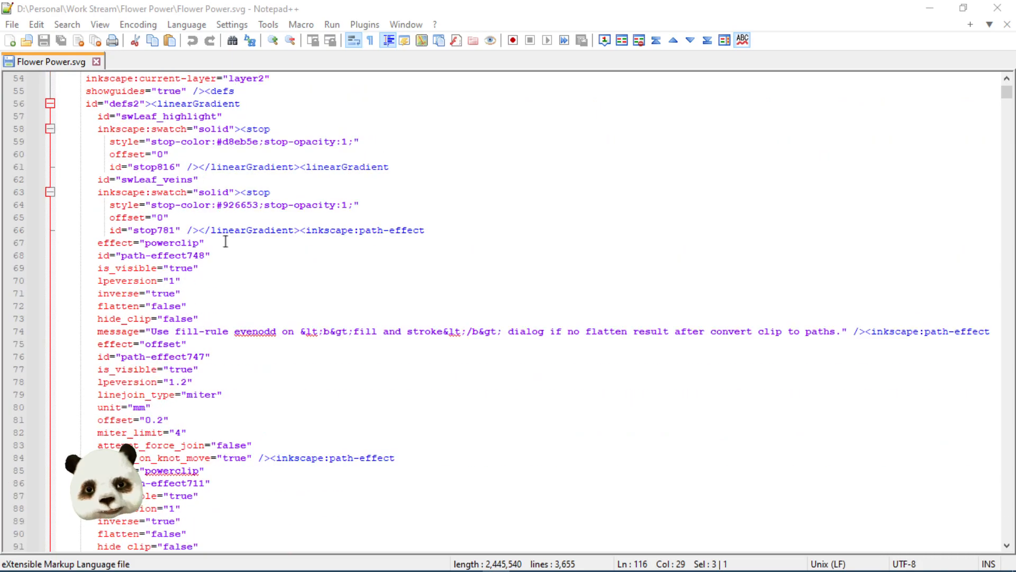
{"action": "scroll", "coordinate": [186, 249], "scroll_direction": "down", "scroll_amount": 3}
{"action": "scroll", "coordinate": [187, 249], "scroll_direction": "down", "scroll_amount": 5}
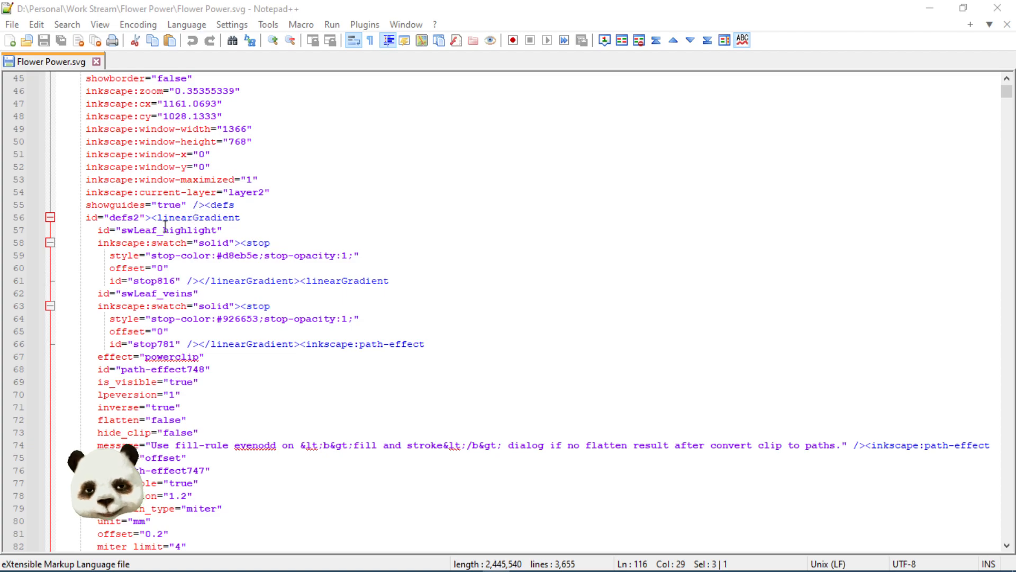
{"action": "scroll", "coordinate": [156, 256], "scroll_direction": "down", "scroll_amount": 11}
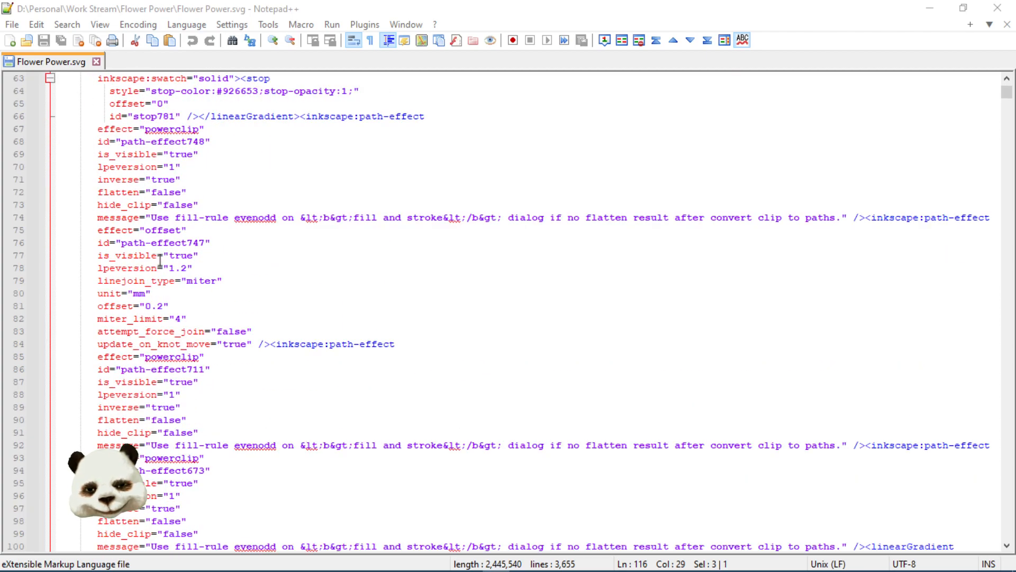
{"action": "scroll", "coordinate": [157, 256], "scroll_direction": "down", "scroll_amount": 5}
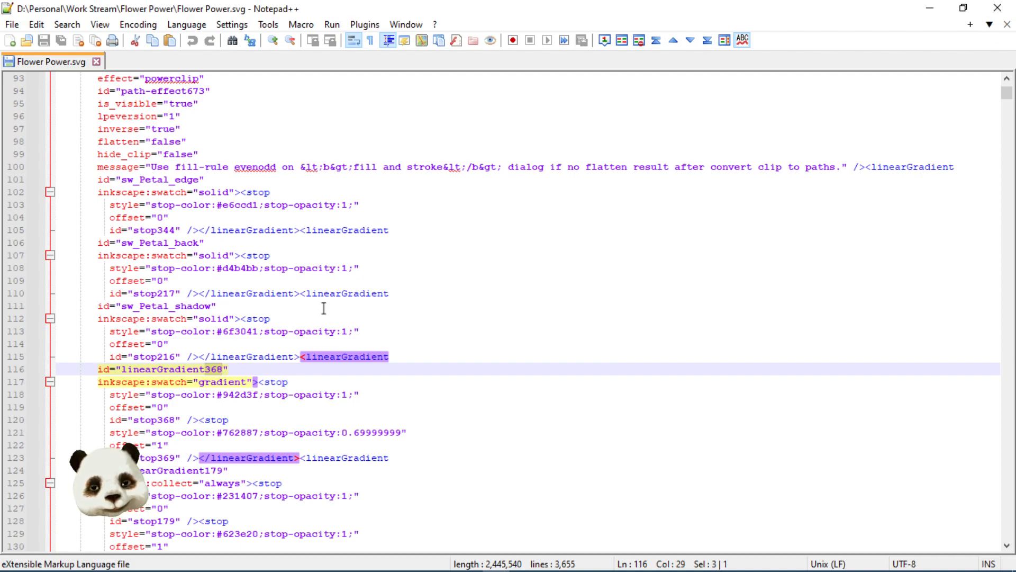
{"action": "scroll", "coordinate": [273, 340], "scroll_direction": "down", "scroll_amount": 5}
{"action": "scroll", "coordinate": [301, 427], "scroll_direction": "up", "scroll_amount": 6}
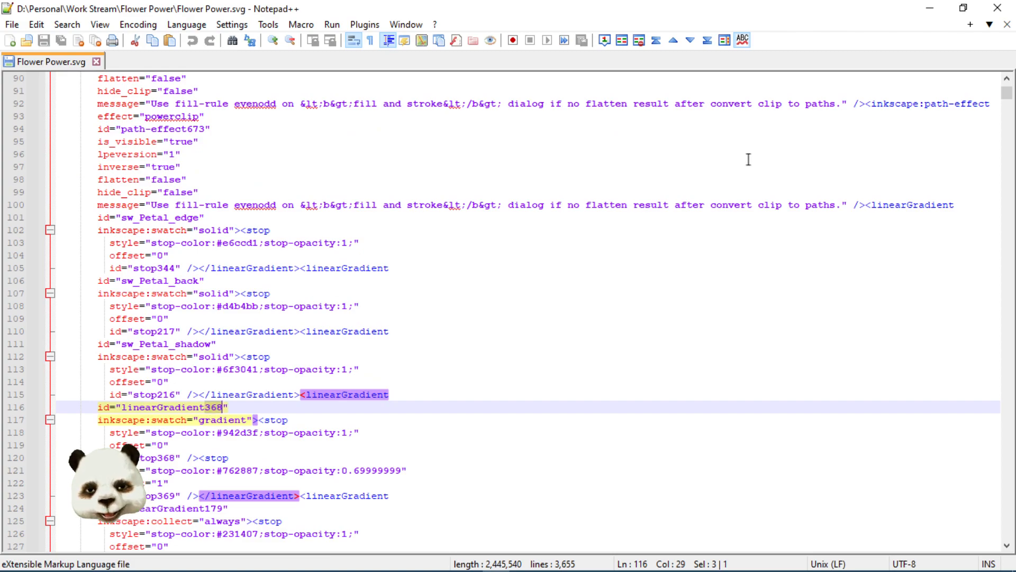
- Close Notepad++ to return to Inkscape, and move the XML Editor dialog aside to uncover the flower and fill settings
{"action": "left_click", "coordinate": [998, 8]}
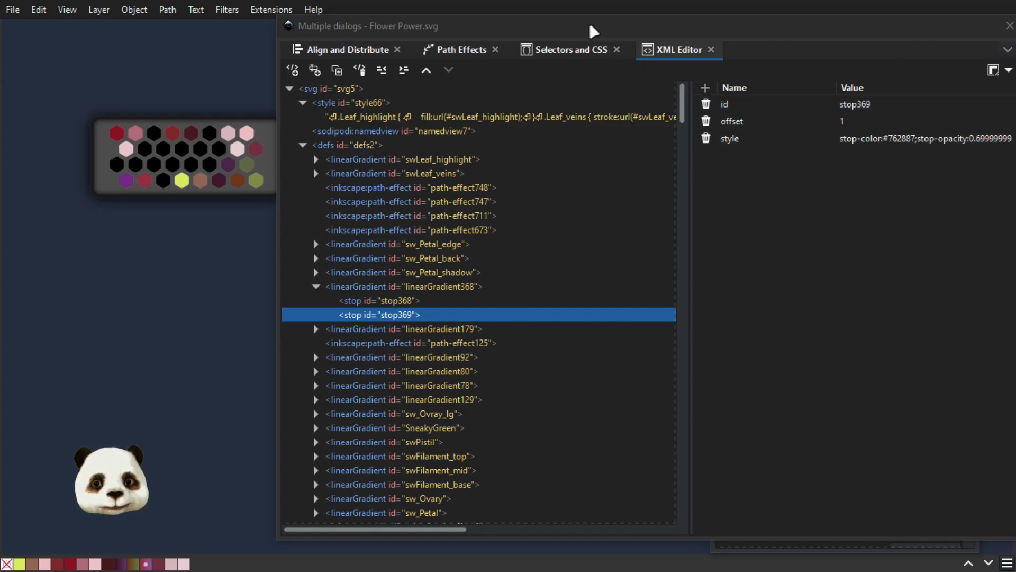
{"action": "left_click_drag", "start_coordinate": [594, 29], "coordinate": [512, 43]}
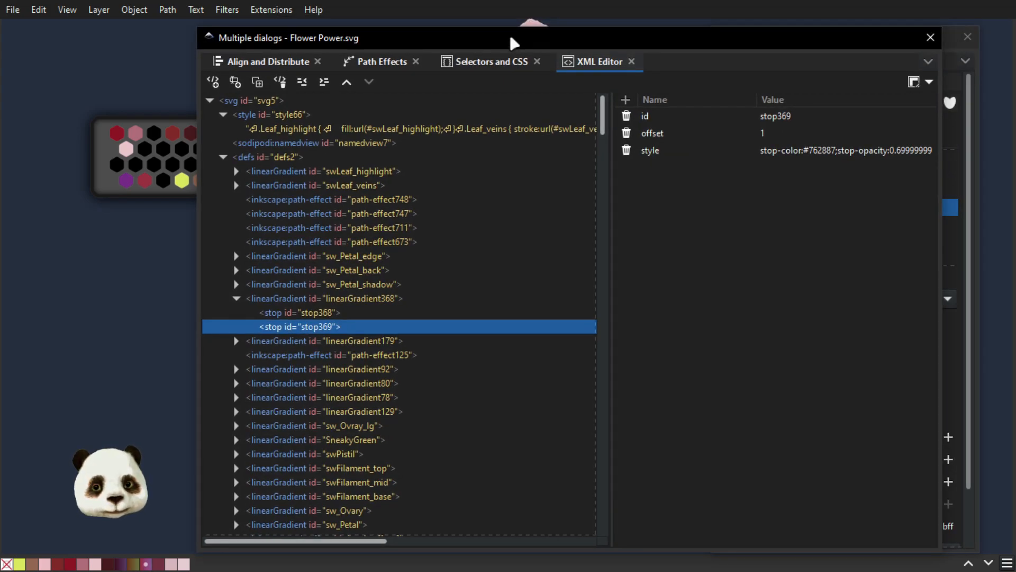
{"action": "left_click_drag", "start_coordinate": [511, 42], "coordinate": [1015, 81]}
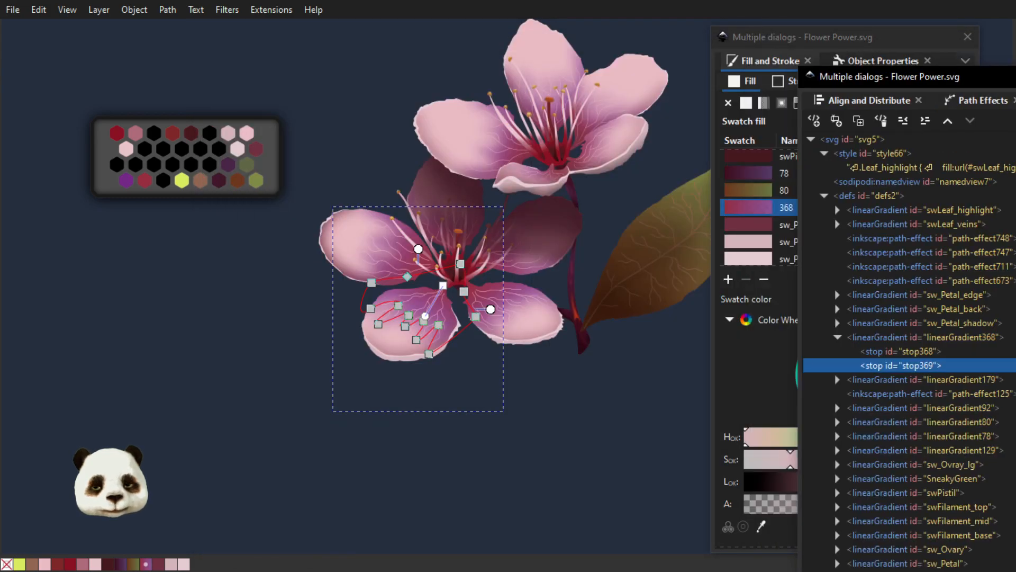
{"action": "left_click_drag", "start_coordinate": [841, 77], "coordinate": [1015, 59]}
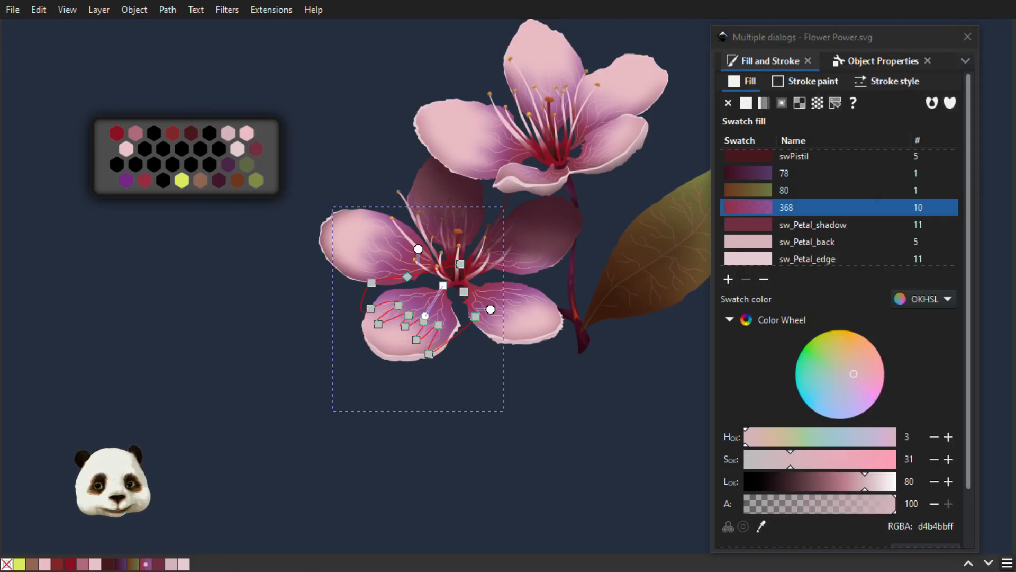
- Select the palette's sw_Petal hexagon, copy its RGBA code e9bbc4ff, and recolor the swatch to yellow, d1d200ff
{"action": "left_click", "coordinate": [250, 137]}
{"action": "left_click", "coordinate": [251, 137]}
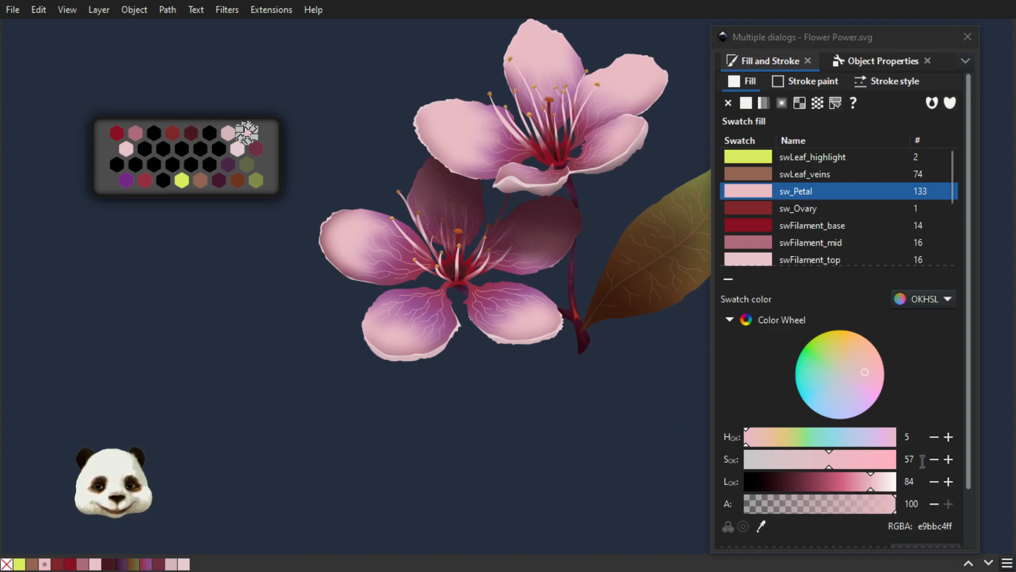
{"action": "left_click", "coordinate": [935, 526]}
{"action": "double_click", "coordinate": [934, 527]}
{"action": "key", "text": "ctrl+c"}
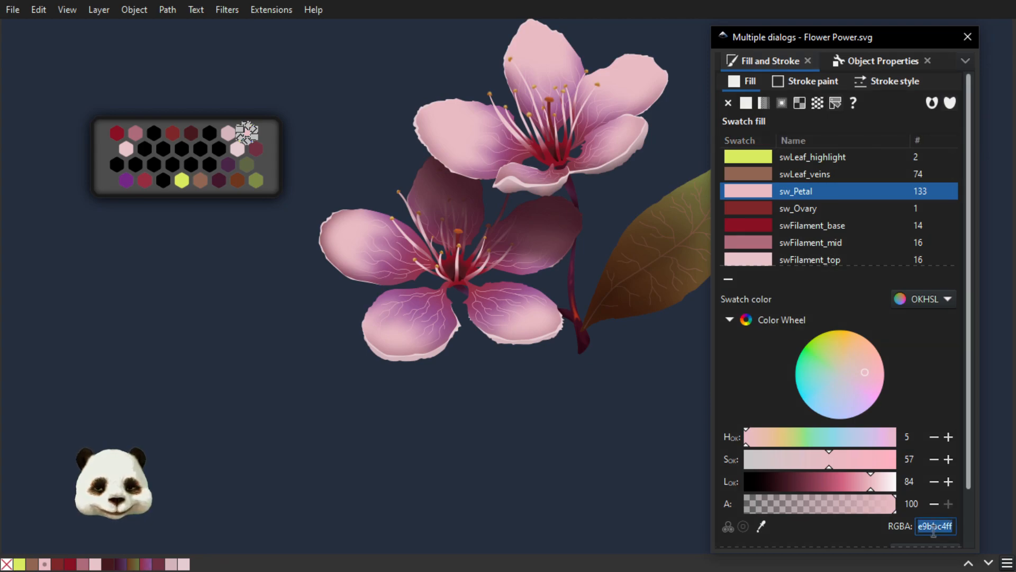
{"action": "left_click_drag", "start_coordinate": [836, 333], "coordinate": [824, 333]}
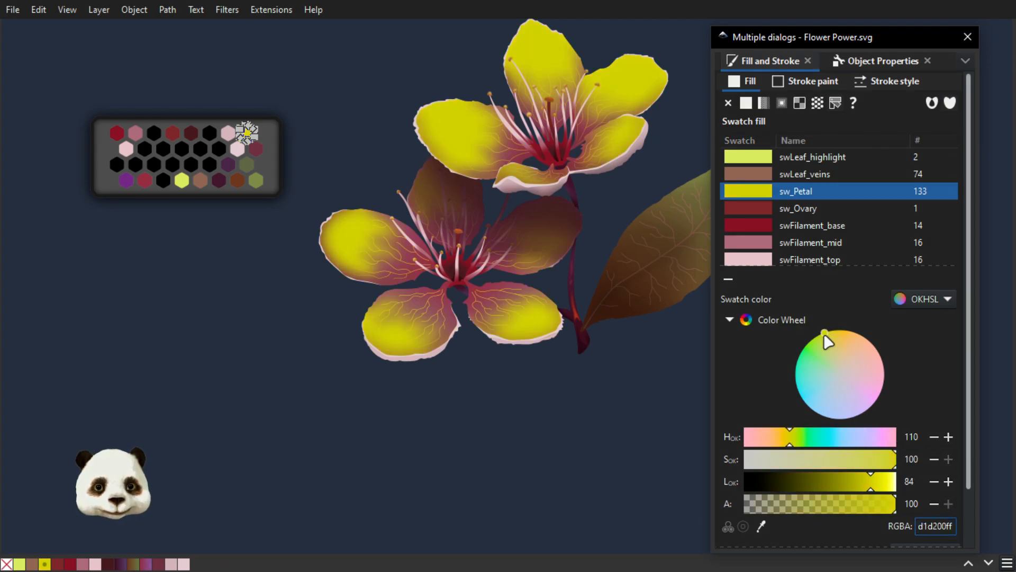
- Set the sw_Petal swatch back to its copied pink, RGBA e9bbc4ff
{"action": "double_click", "coordinate": [941, 528]}
{"action": "key", "text": "ctrl+v"}
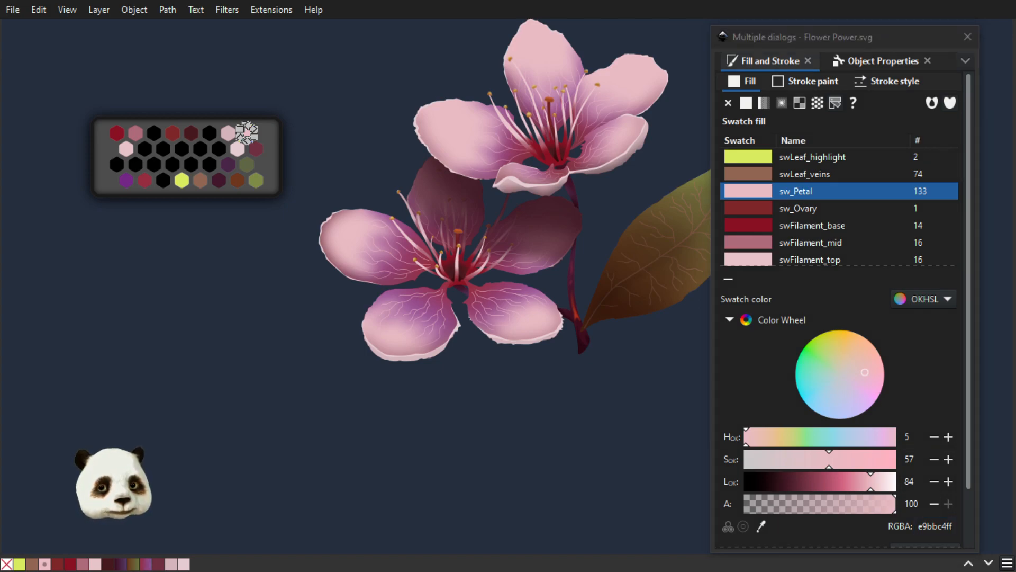
- Bring in the Layers and Objects dialog, collapse the Pallet layer, and reduce the Canvas layer to its top-level groups
{"action": "mouse_move", "coordinate": [1015, 59]}
{"action": "left_mouse_down"}
{"action": "mouse_move", "coordinate": [823, 55]}
{"action": "mouse_move", "coordinate": [824, 37]}
{"action": "left_mouse_up"}
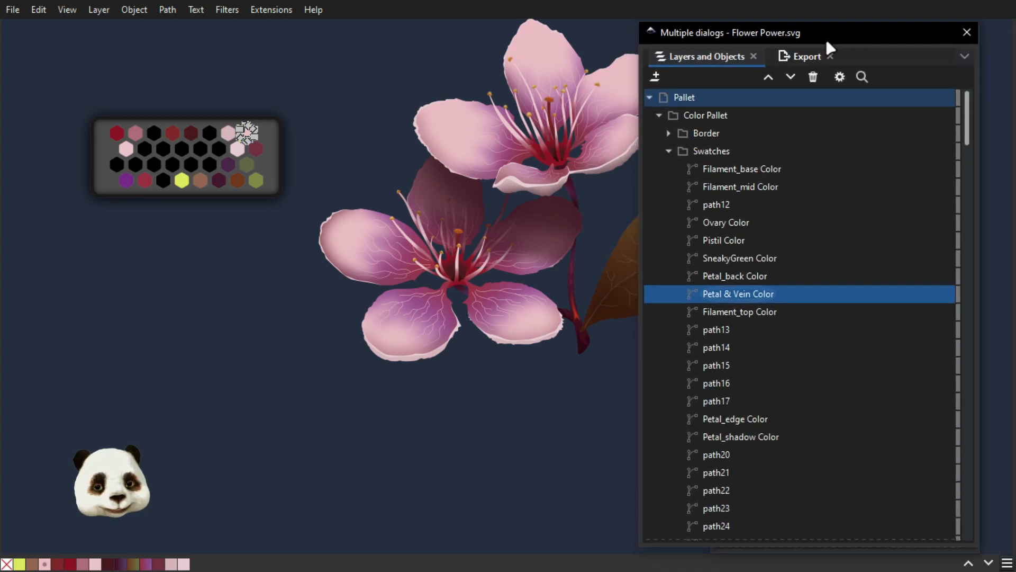
{"action": "left_click", "coordinate": [650, 98]}
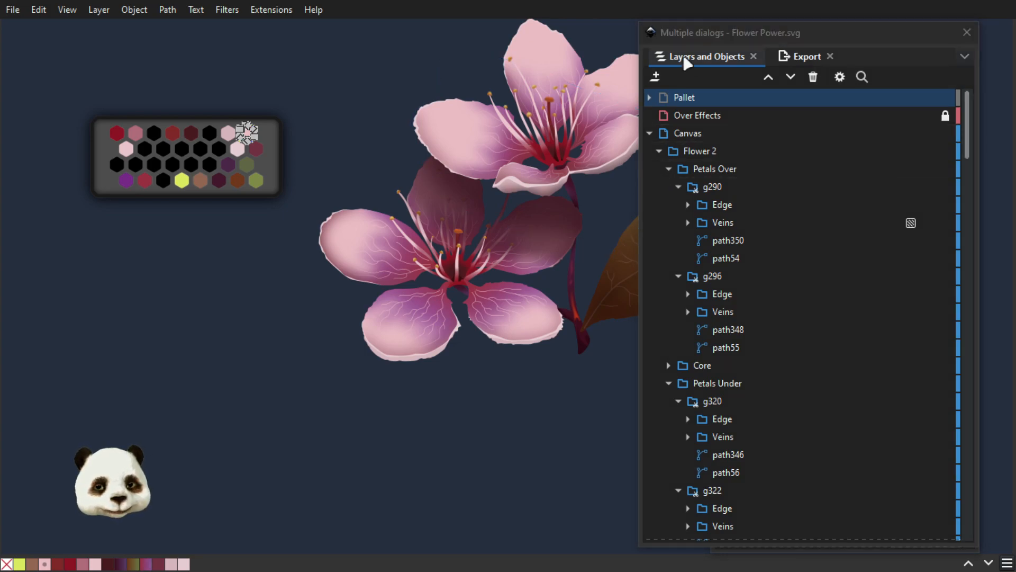
{"action": "scroll", "coordinate": [453, 263], "scroll_direction": "up", "scroll_amount": 3}
{"action": "left_click_drag", "start_coordinate": [564, 194], "coordinate": [363, 295]}
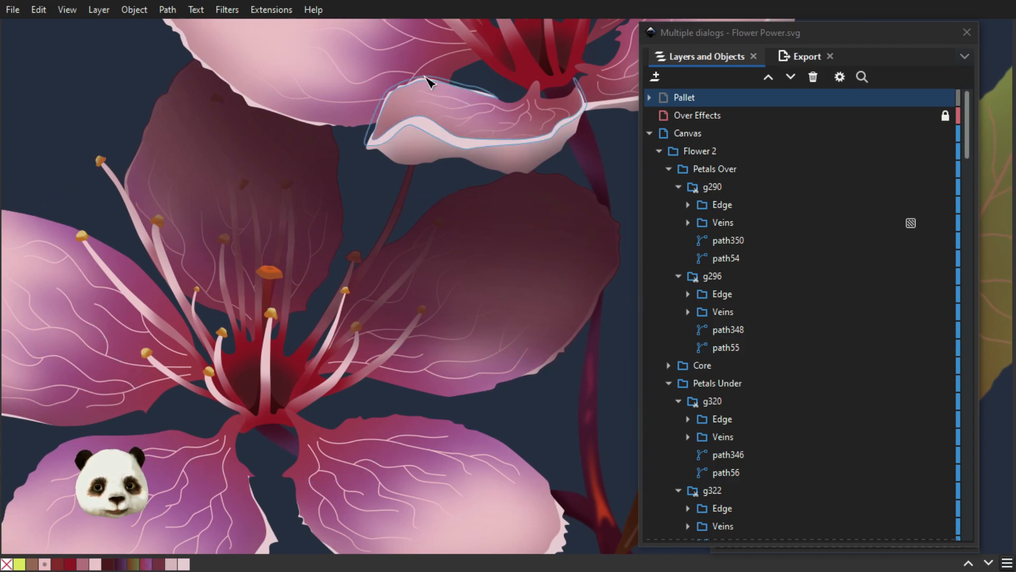
{"action": "scroll", "coordinate": [340, 113], "scroll_direction": "down", "scroll_amount": 3}
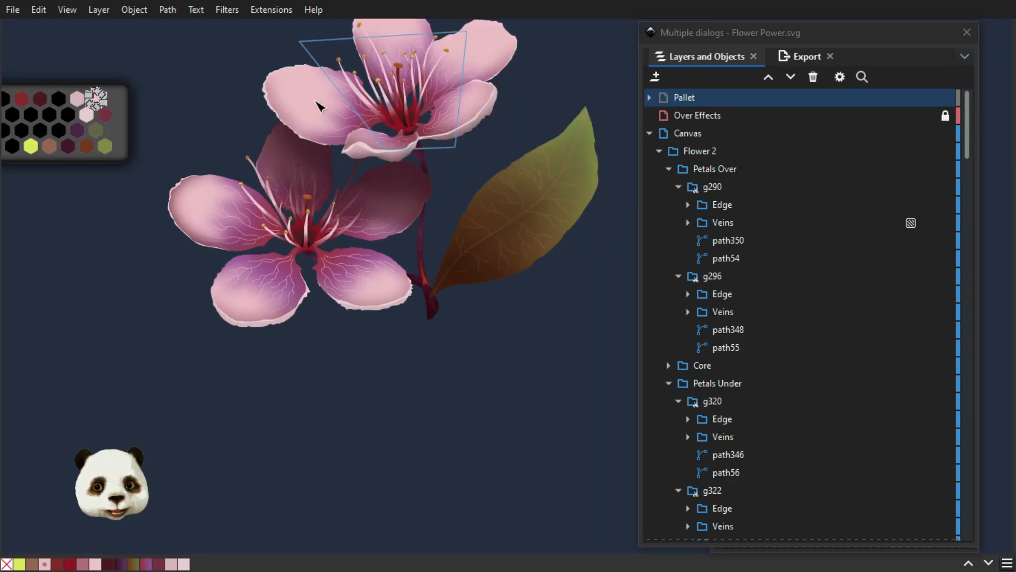
{"action": "scroll", "coordinate": [294, 195], "scroll_direction": "up", "scroll_amount": 3}
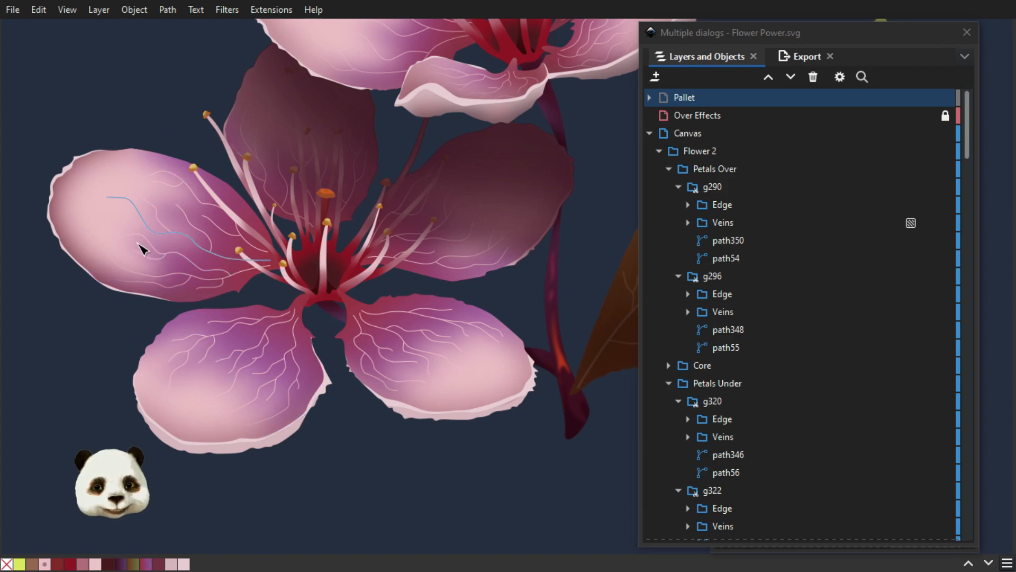
{"action": "left_click", "coordinate": [652, 130]}
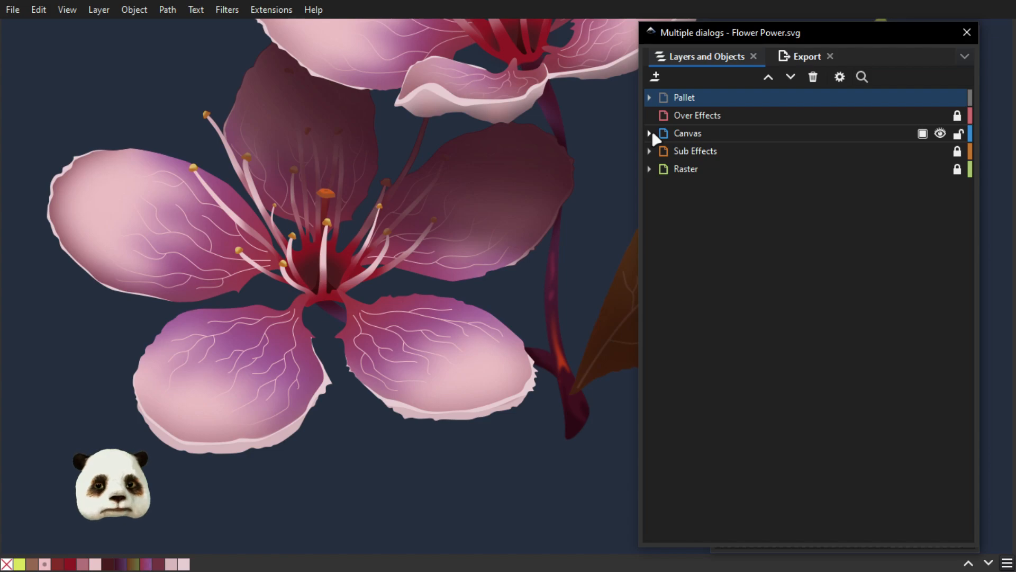
{"action": "left_click", "coordinate": [651, 133]}
{"action": "scroll", "coordinate": [507, 175], "scroll_direction": "down", "scroll_amount": 3}
{"action": "left_click_drag", "start_coordinate": [588, 161], "coordinate": [453, 257]}
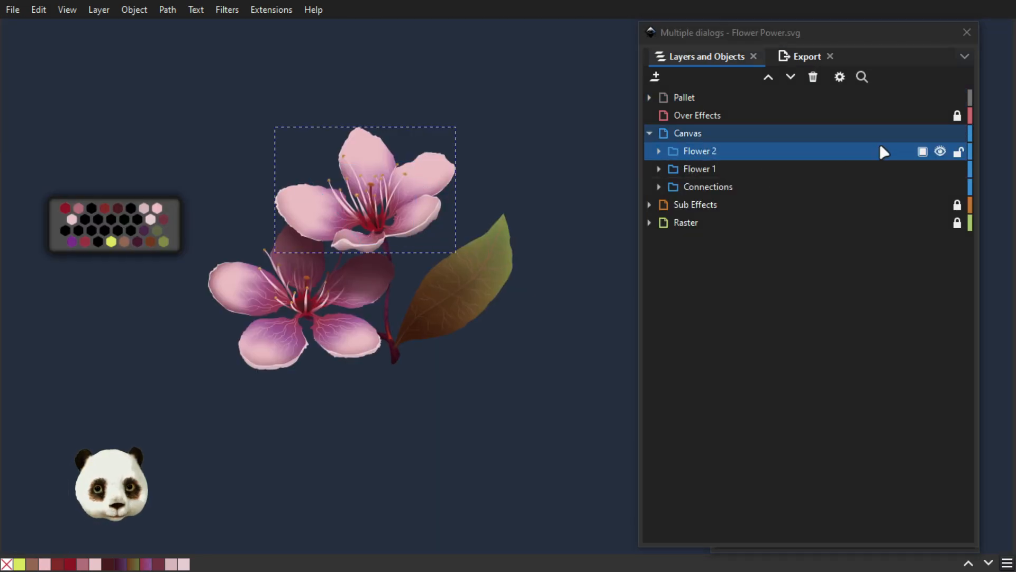
- Hide and show again the Flower 2 group and then the Flower 1 group to identify each blossom
{"action": "left_click", "coordinate": [940, 152]}
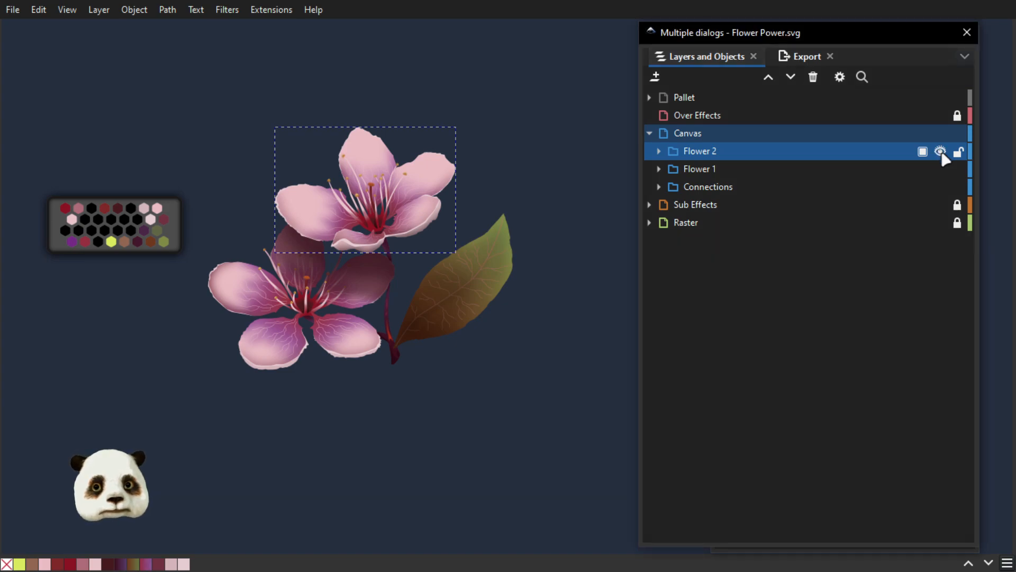
{"action": "left_click", "coordinate": [941, 152]}
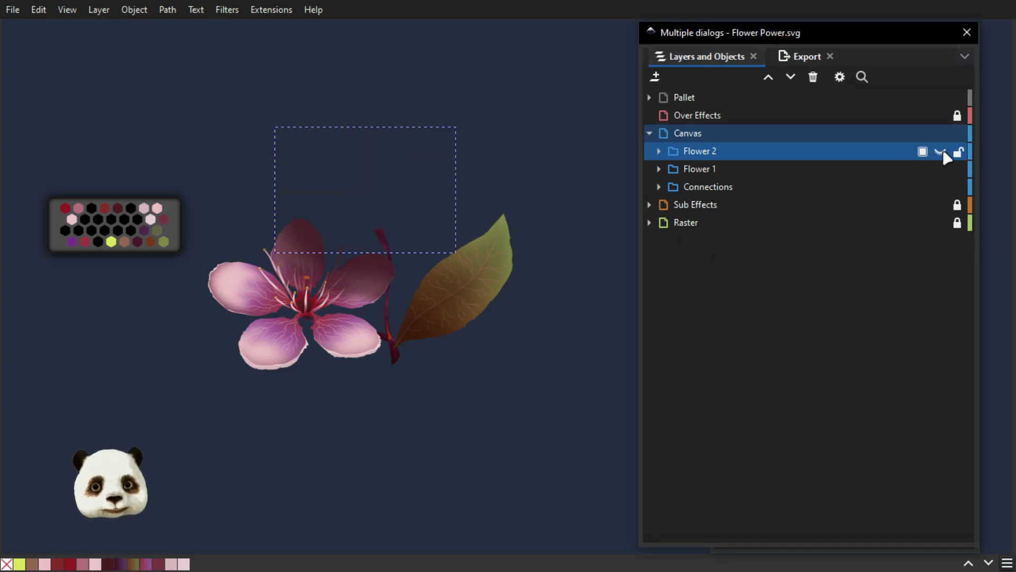
{"action": "left_click", "coordinate": [940, 153]}
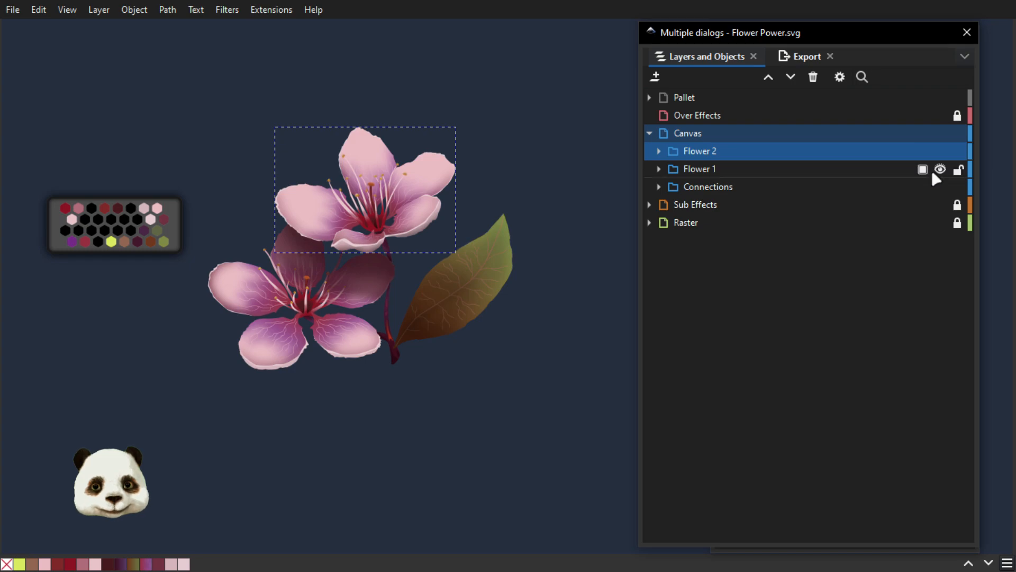
{"action": "left_click", "coordinate": [940, 170]}
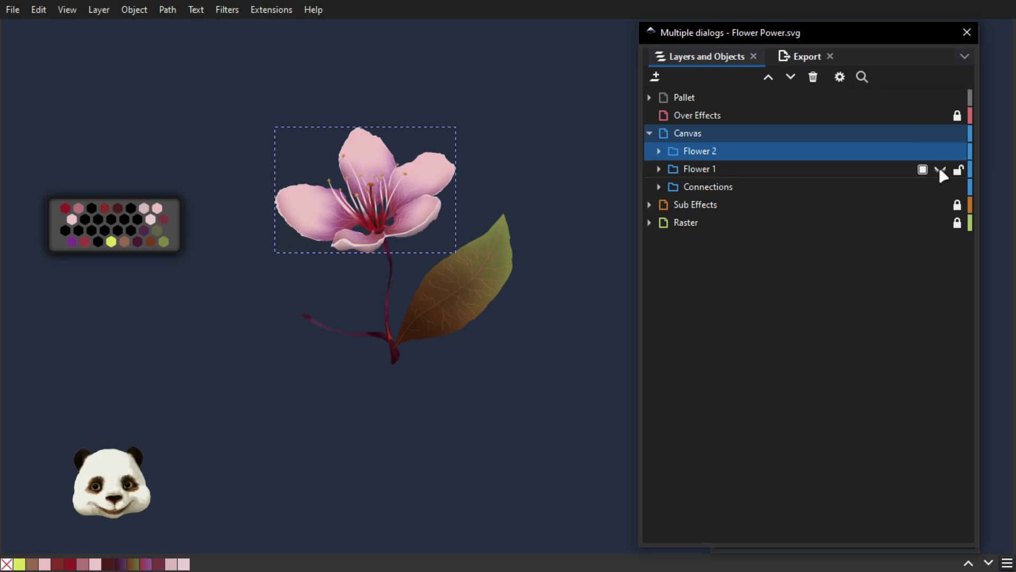
{"action": "left_click", "coordinate": [940, 170]}
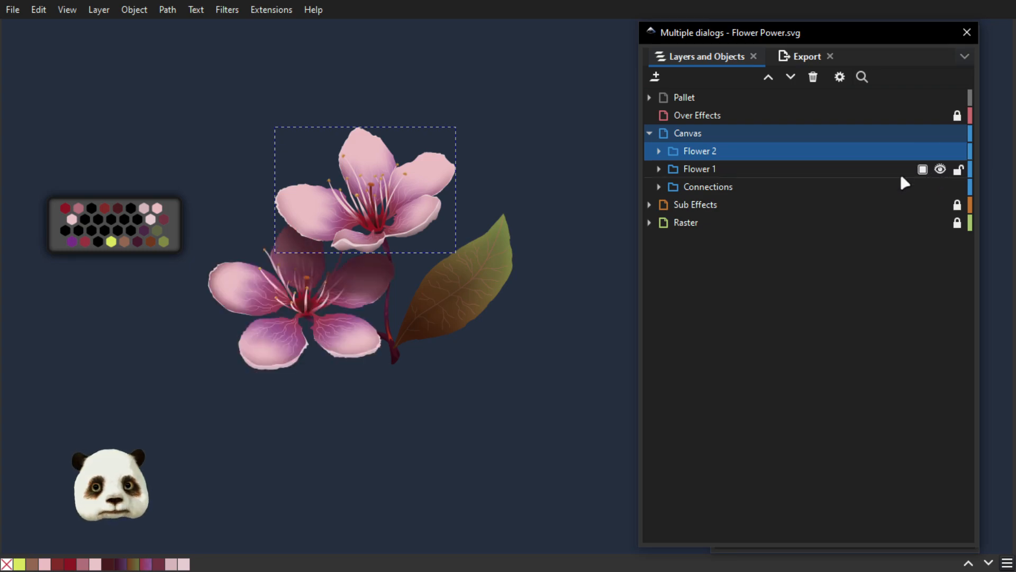
- Expand the Flower 1 group and move the Layers and Objects dialog aside to uncover part of the fill settings
{"action": "left_click", "coordinate": [659, 169]}
{"action": "scroll", "coordinate": [370, 281], "scroll_direction": "up", "scroll_amount": 2}
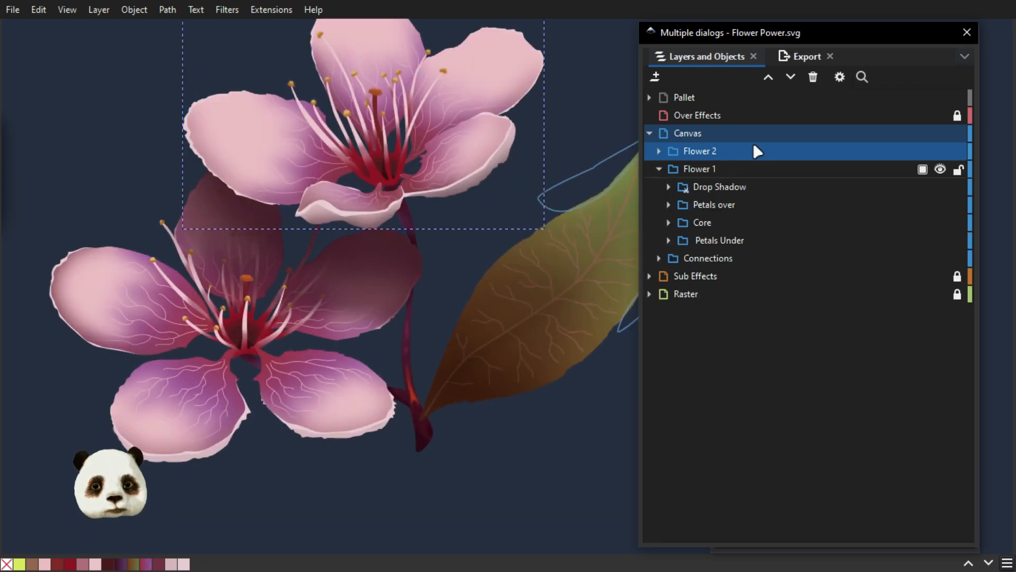
{"action": "left_click_drag", "start_coordinate": [742, 44], "coordinate": [573, 49]}
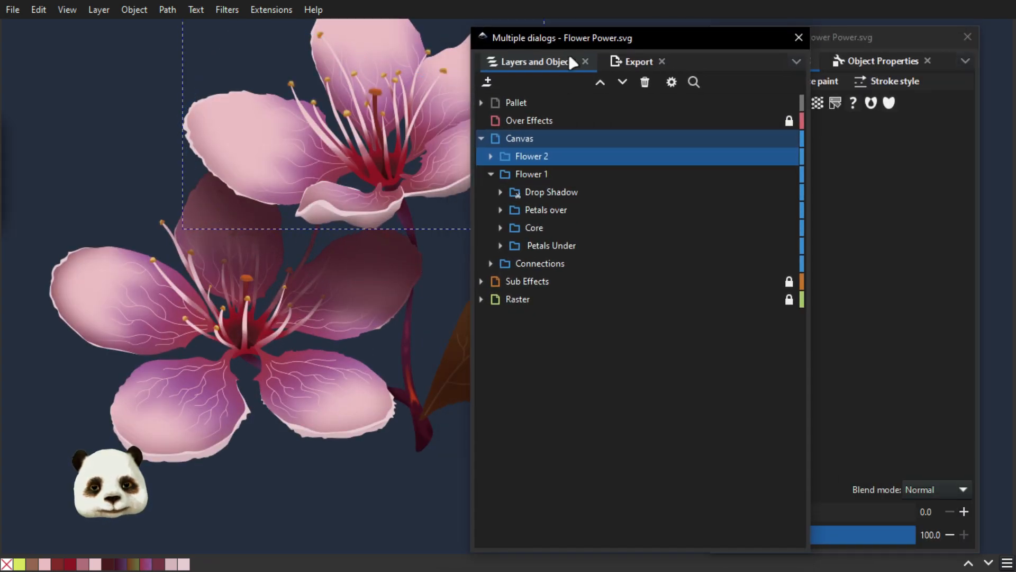
- Select the Core group of Flower 1 and toggle its visibility off and on to examine the blossom's centre
{"action": "left_click", "coordinate": [530, 229]}
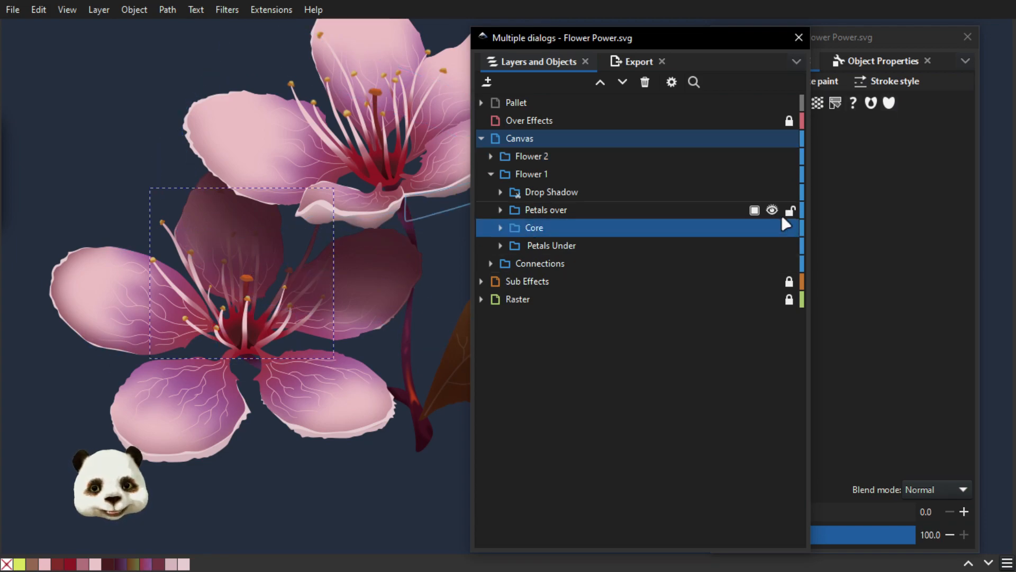
{"action": "left_click", "coordinate": [772, 228]}
{"action": "scroll", "coordinate": [437, 295], "scroll_direction": "down", "scroll_amount": 2}
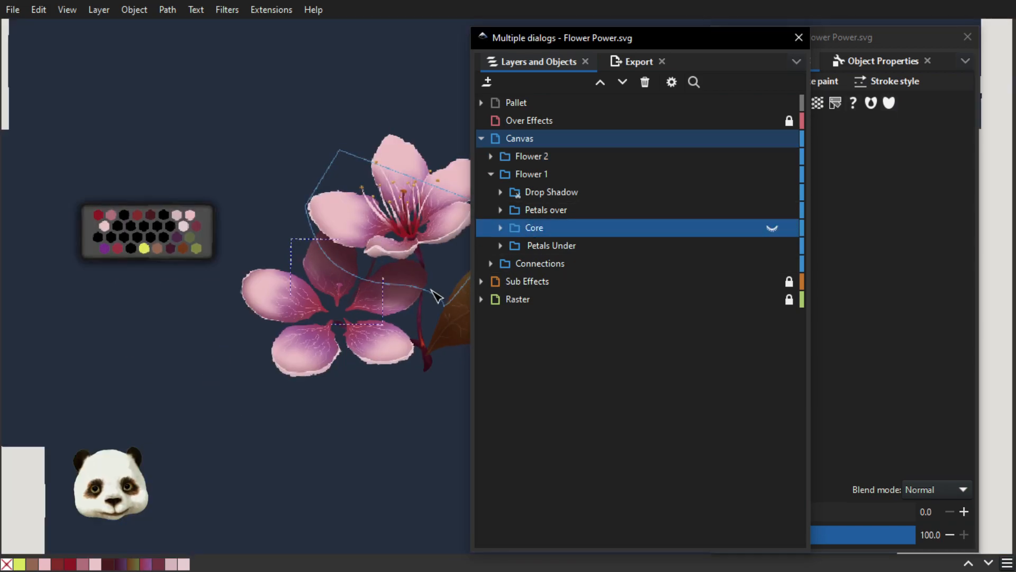
{"action": "scroll", "coordinate": [437, 295], "scroll_direction": "up", "scroll_amount": 3}
{"action": "left_click", "coordinate": [772, 229]}
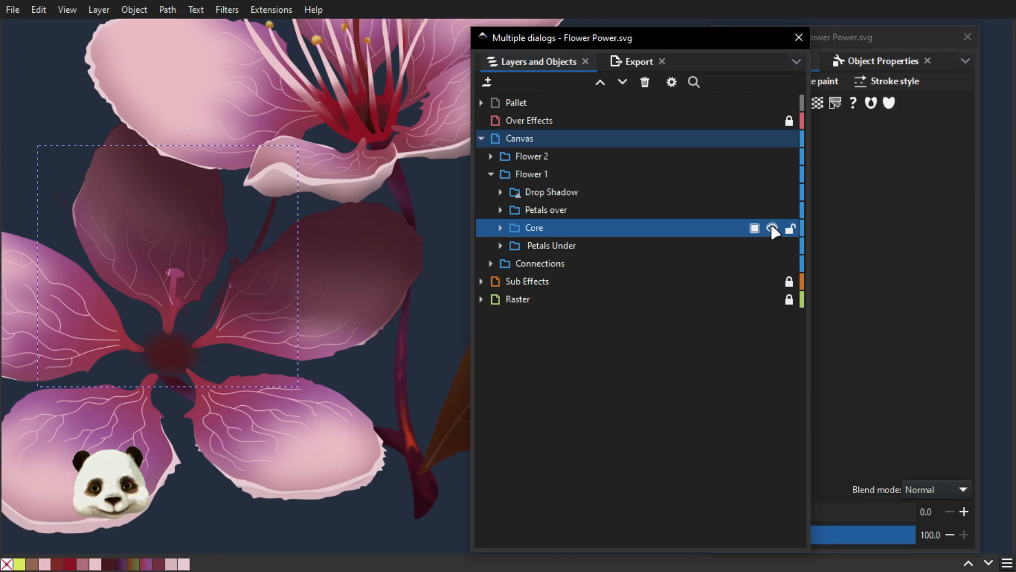
{"action": "left_click", "coordinate": [771, 229]}
{"action": "scroll", "coordinate": [283, 334], "scroll_direction": "down", "scroll_amount": 2}
{"action": "scroll", "coordinate": [284, 334], "scroll_direction": "up", "scroll_amount": 2}
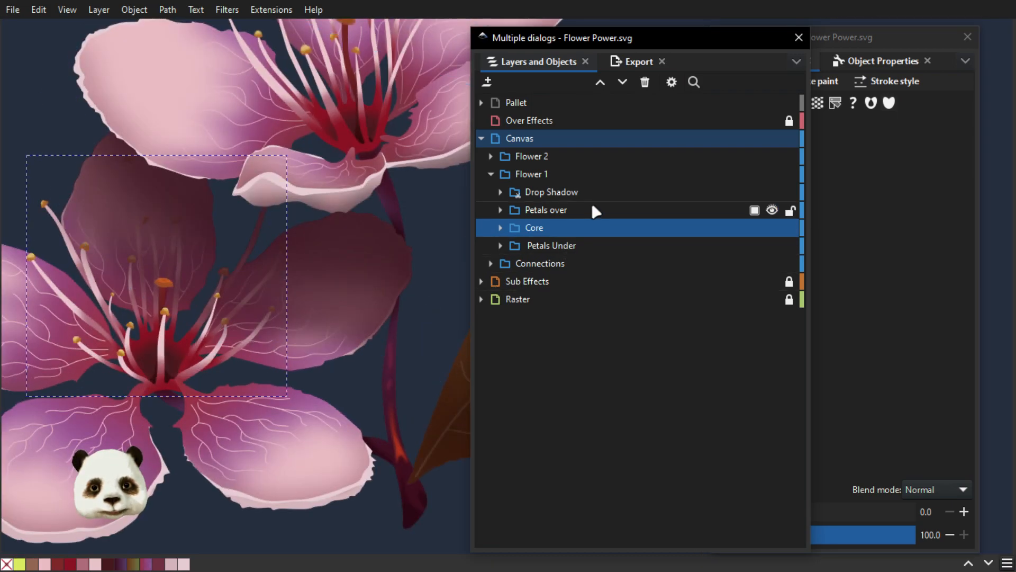
- Select the Petals over group of Flower 1, and hide and show it again to identify its petals
{"action": "scroll", "coordinate": [176, 354], "scroll_direction": "left", "scroll_amount": 5}
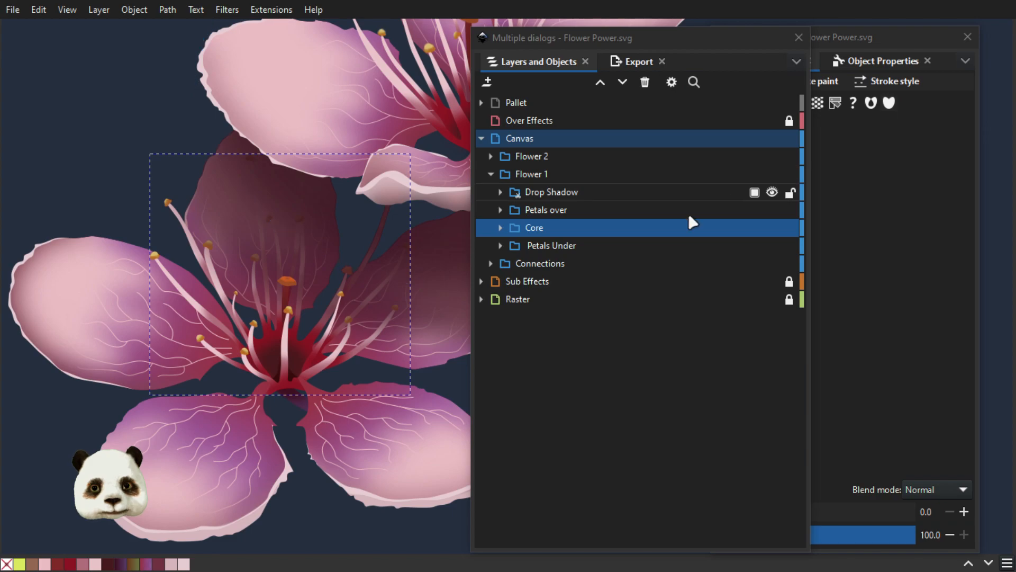
{"action": "left_click", "coordinate": [723, 209]}
{"action": "left_click", "coordinate": [772, 210]}
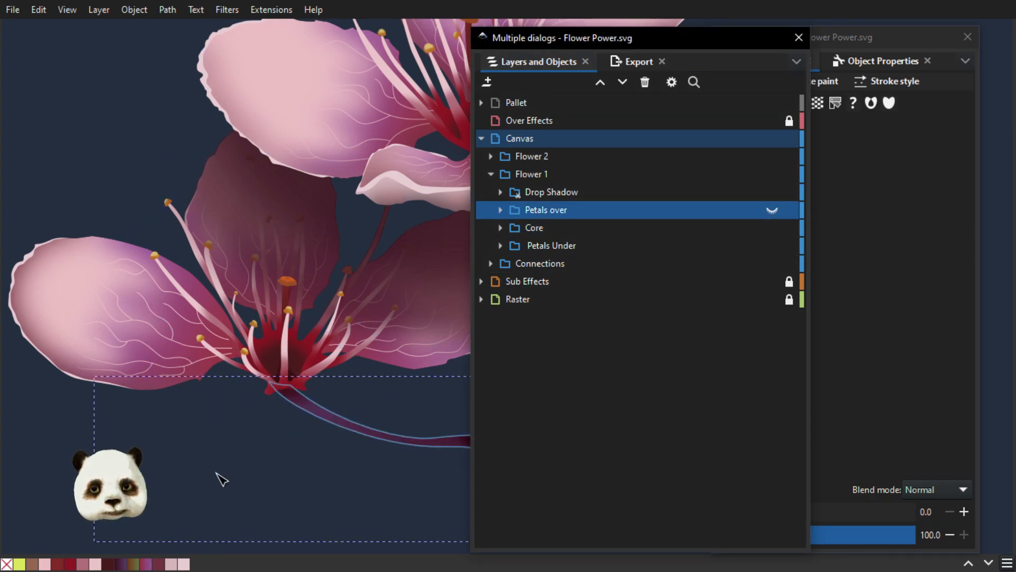
{"action": "left_click", "coordinate": [772, 210]}
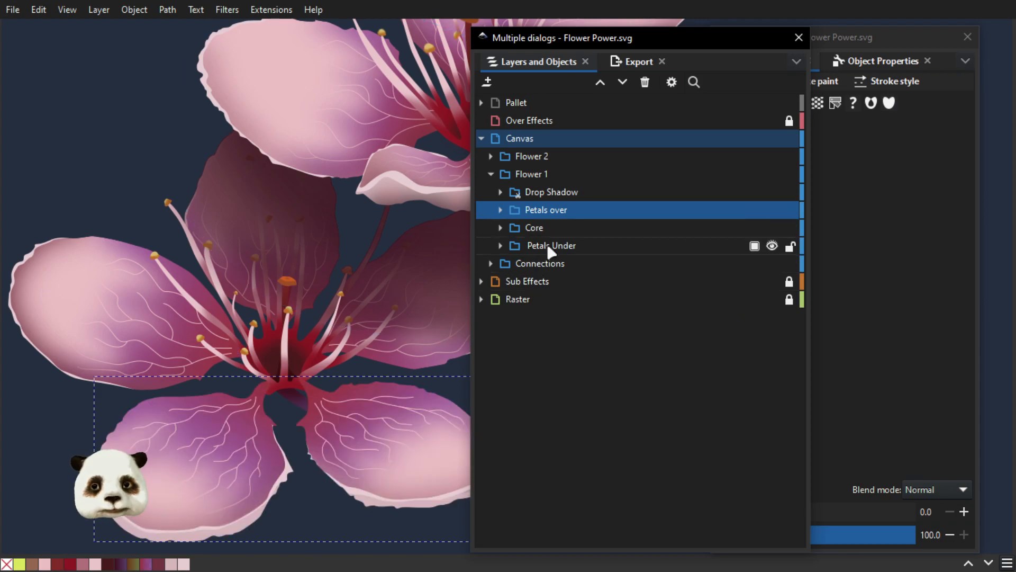
- Select the Petals Under group of Flower 1, and hide and show it again to examine the petals and shadows behind the core
{"action": "left_click", "coordinate": [688, 245]}
{"action": "left_click", "coordinate": [772, 246]}
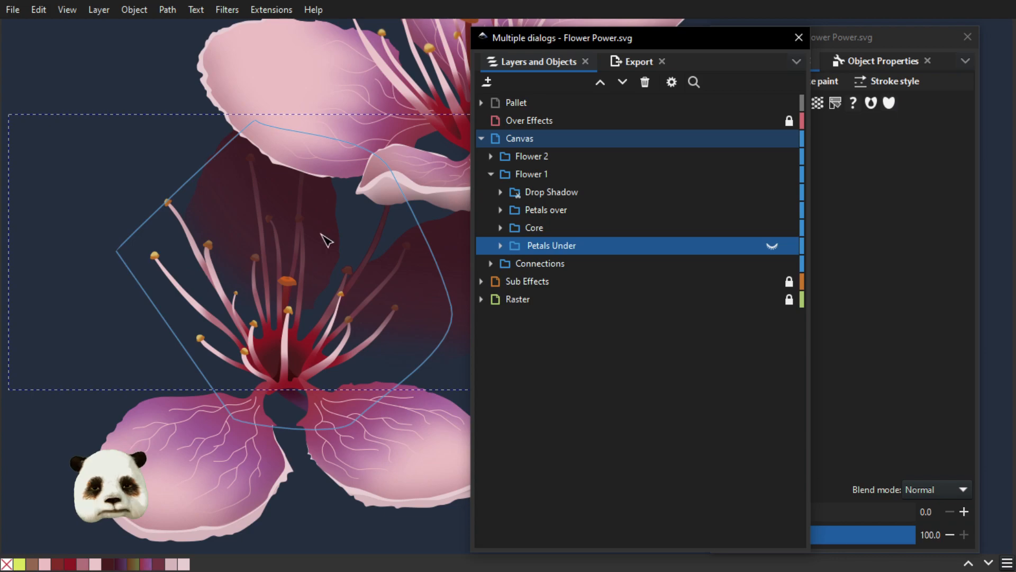
{"action": "scroll", "coordinate": [400, 326], "scroll_direction": "down", "scroll_amount": 1}
{"action": "left_click_drag", "start_coordinate": [375, 334], "coordinate": [278, 343]}
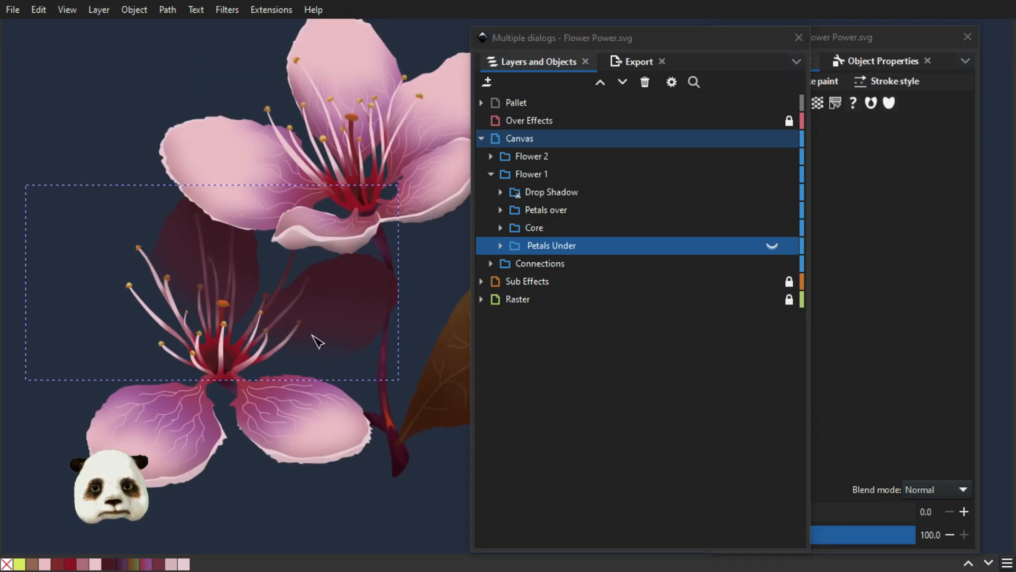
{"action": "left_click", "coordinate": [772, 247]}
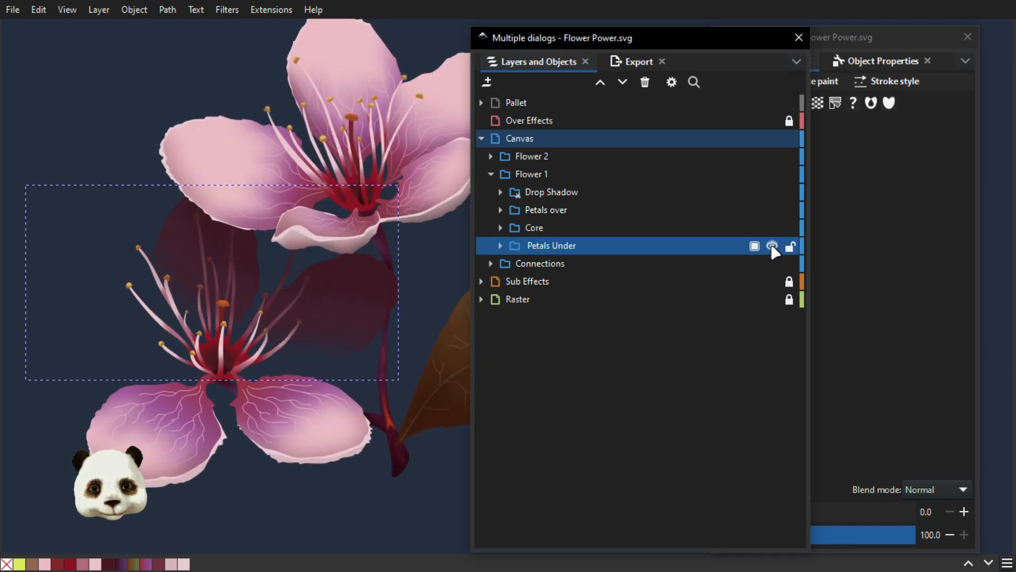
{"action": "scroll", "coordinate": [242, 352], "scroll_direction": "up", "scroll_amount": 1}
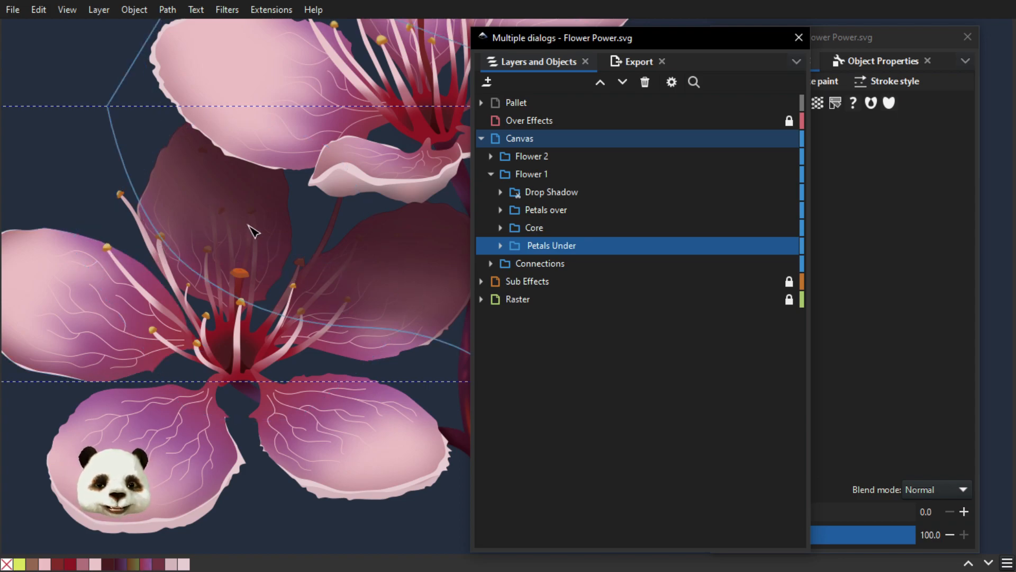
- Expand the Drop Shadow group of Flower 1 and select path747 and path480 in turn to examine their shapes over the flower
{"action": "left_click", "coordinate": [548, 196]}
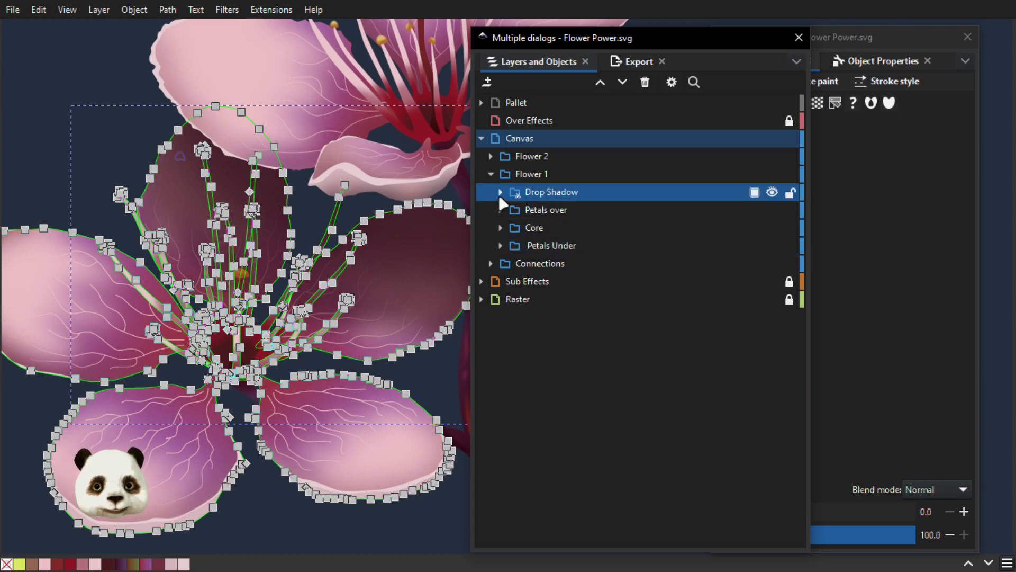
{"action": "left_click", "coordinate": [500, 192]}
{"action": "left_click", "coordinate": [551, 212]}
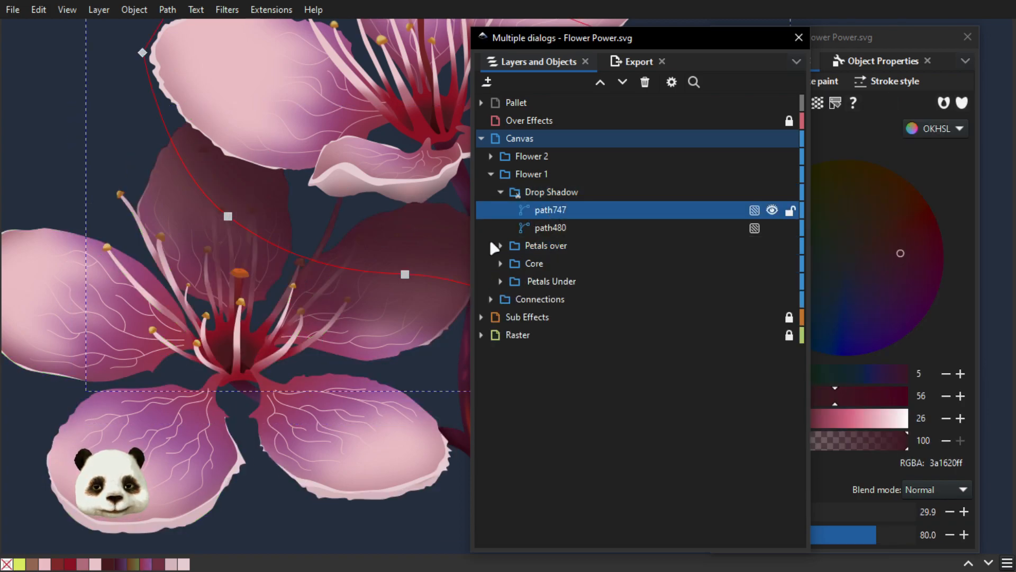
{"action": "scroll", "coordinate": [410, 286], "scroll_direction": "down", "scroll_amount": 2}
{"action": "scroll", "coordinate": [408, 290], "scroll_direction": "up", "scroll_amount": 1}
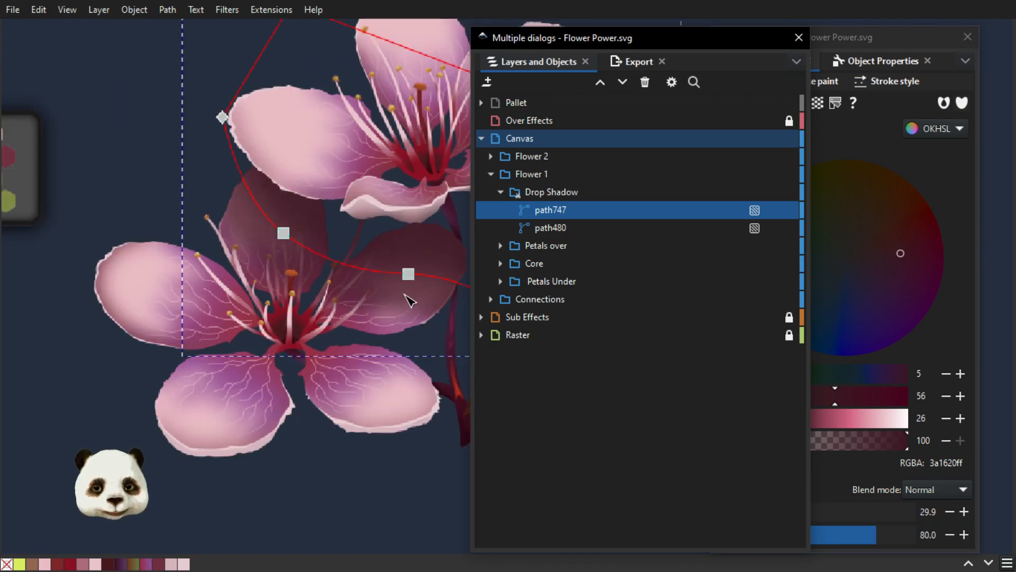
{"action": "left_click", "coordinate": [559, 226]}
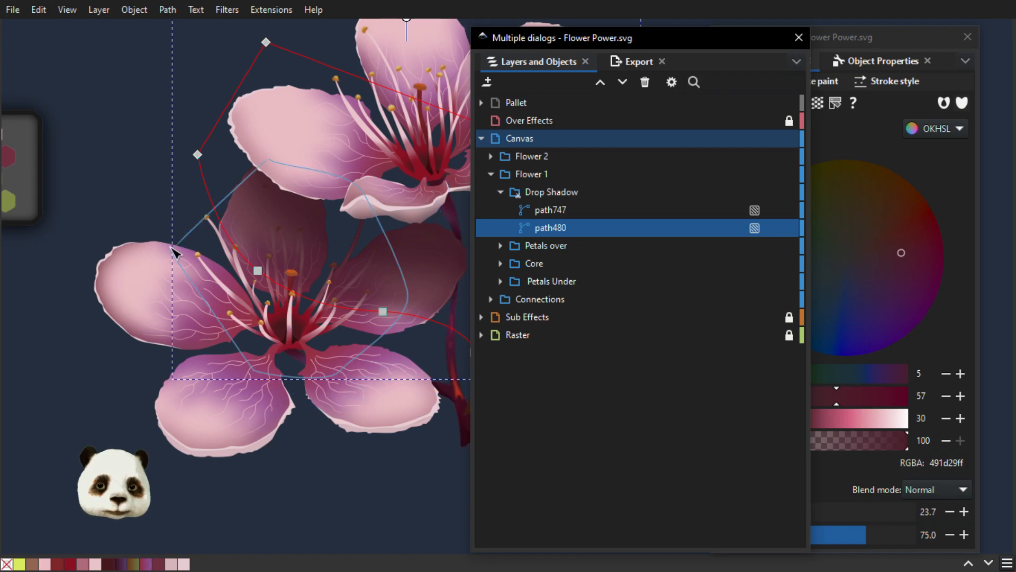
{"action": "scroll", "coordinate": [334, 347], "scroll_direction": "up", "scroll_amount": 2}
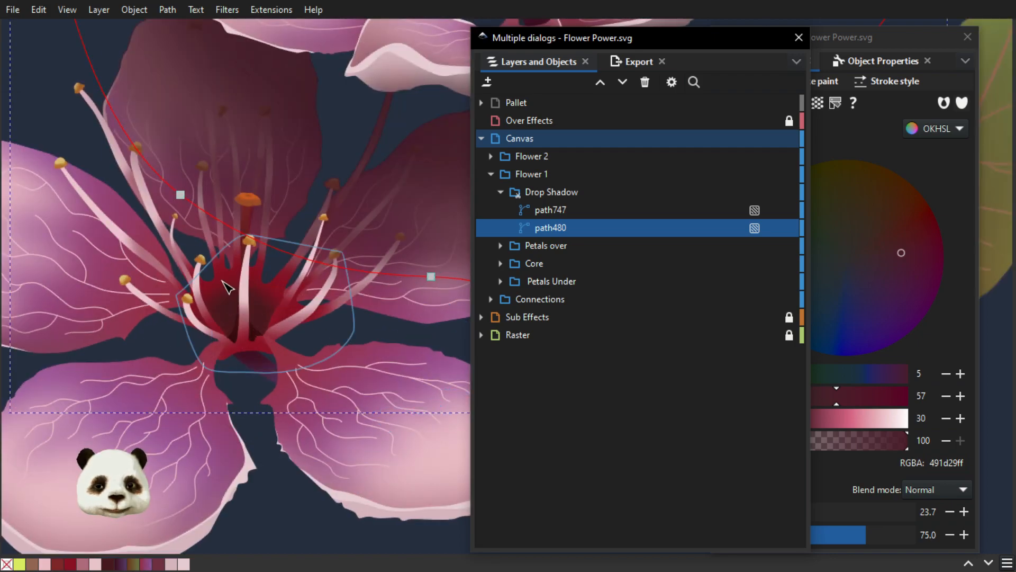
{"action": "scroll", "coordinate": [228, 287], "scroll_direction": "down", "scroll_amount": 1}
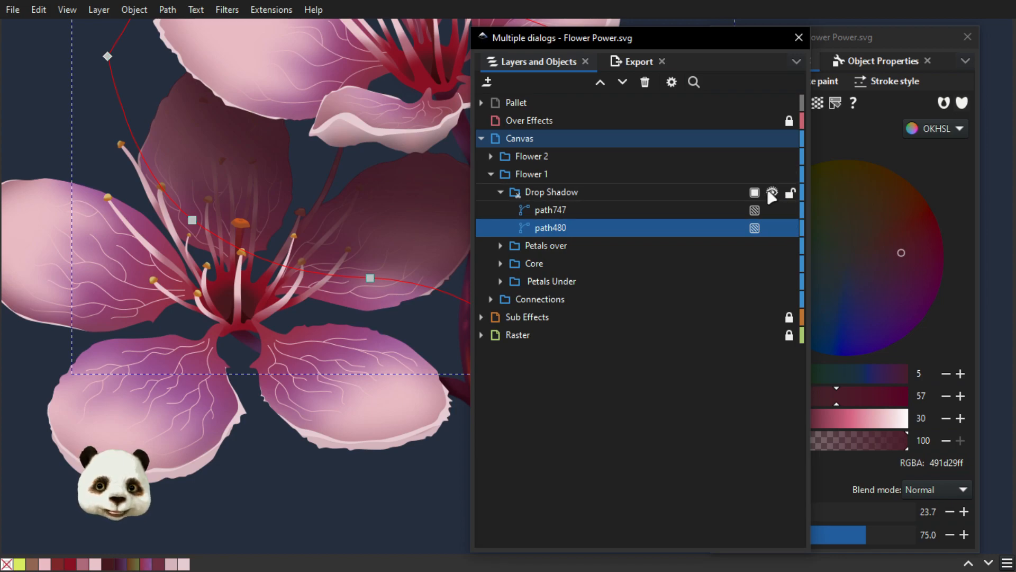
- Toggle the Drop Shadow group's visibility, leaving it shown, to compare the flower with and without shadows and inspect them up close
{"action": "left_click", "coordinate": [772, 192]}
{"action": "left_click", "coordinate": [772, 192]}
{"action": "left_click", "coordinate": [771, 192]}
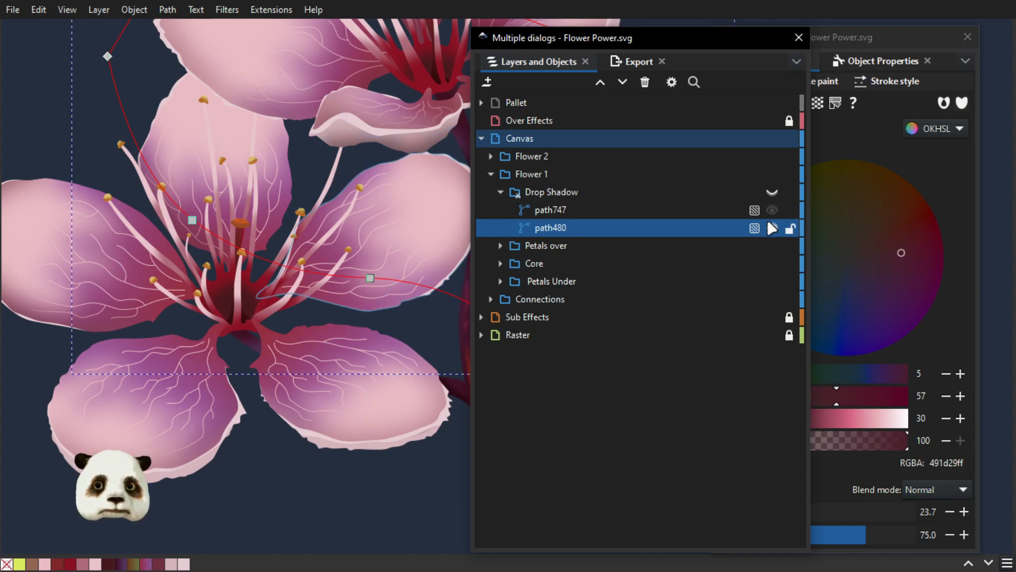
{"action": "left_click", "coordinate": [772, 192]}
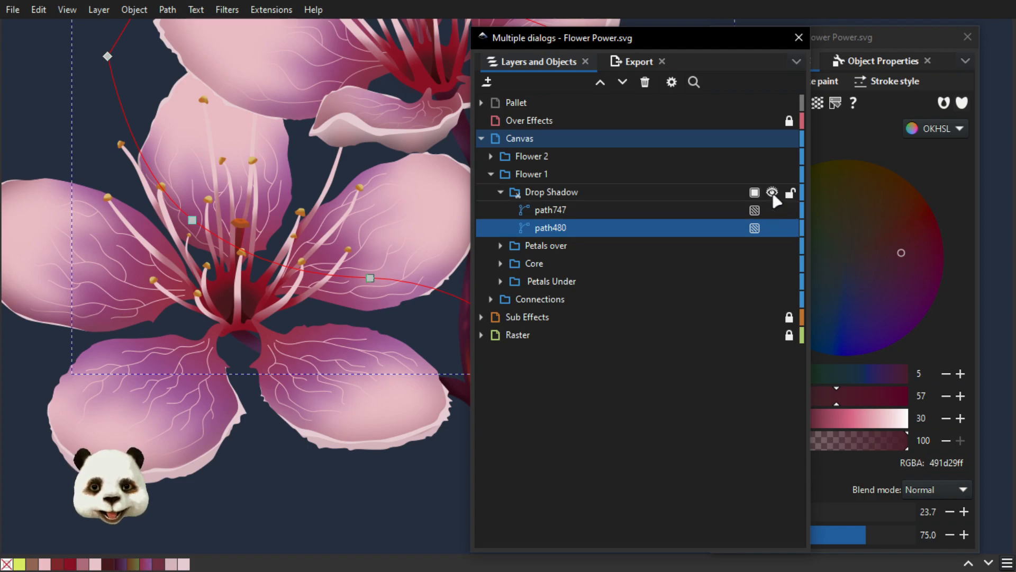
{"action": "scroll", "coordinate": [233, 196], "scroll_direction": "up", "scroll_amount": 2}
{"action": "scroll", "coordinate": [233, 195], "scroll_direction": "up", "scroll_amount": 1}
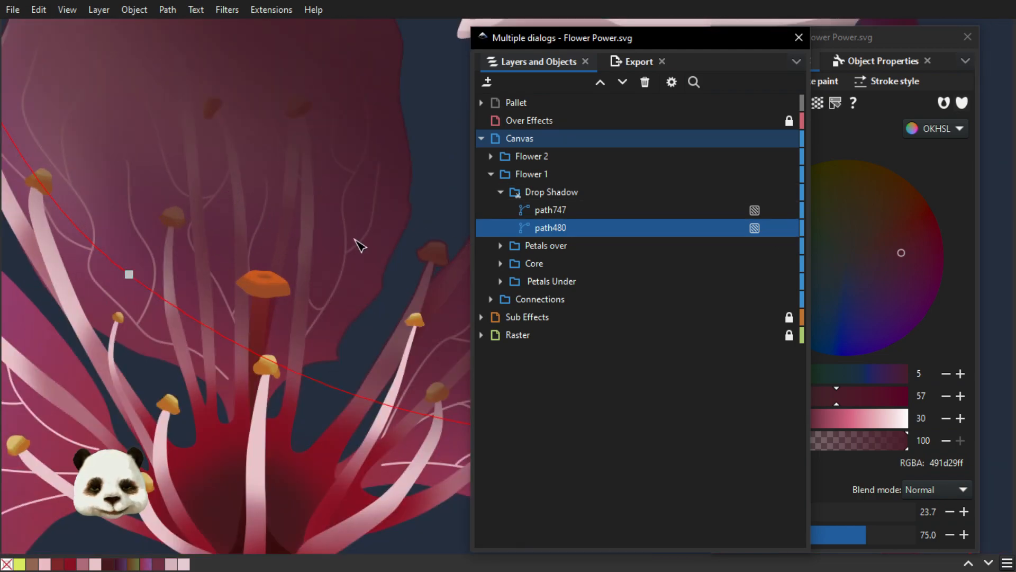
- Hide and show path747, repeat this with the whole Drop Shadow group of Flower 1, and compare the shading on the stamens and petals
{"action": "left_click_drag", "start_coordinate": [359, 275], "coordinate": [325, 215]}
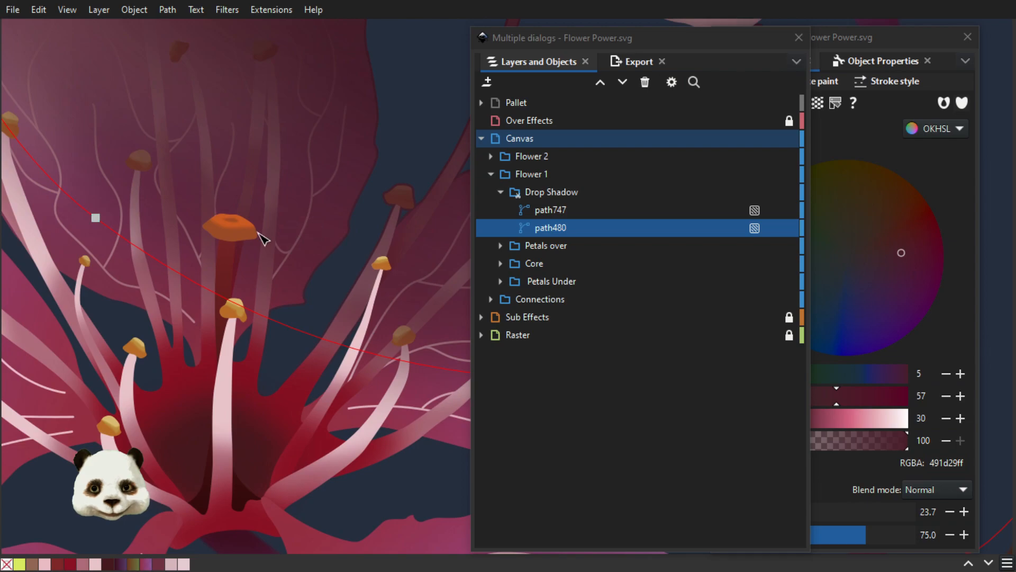
{"action": "scroll", "coordinate": [261, 236], "scroll_direction": "up", "scroll_amount": 1}
{"action": "left_click", "coordinate": [772, 210]}
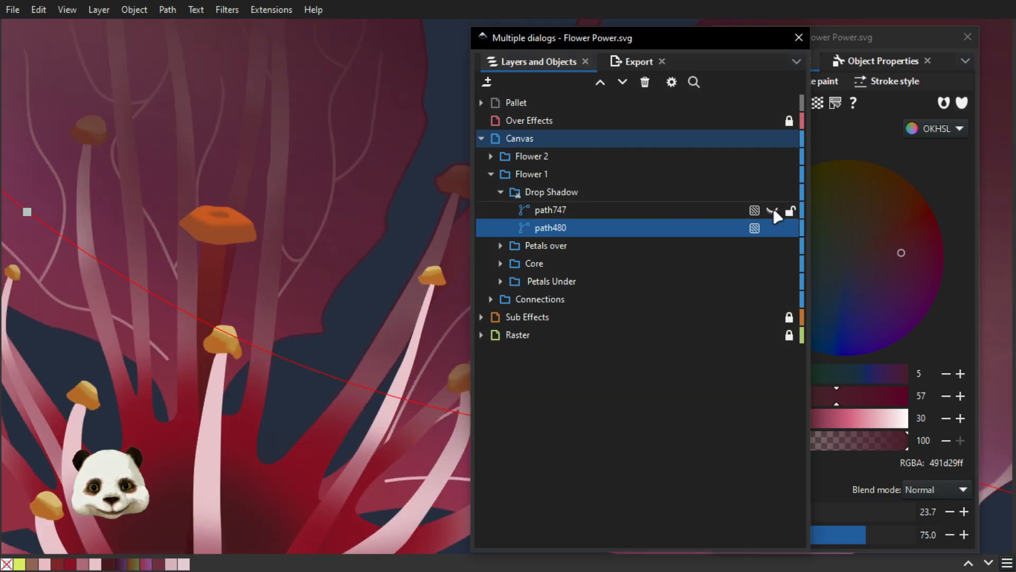
{"action": "left_click", "coordinate": [773, 210]}
{"action": "left_click", "coordinate": [773, 192]}
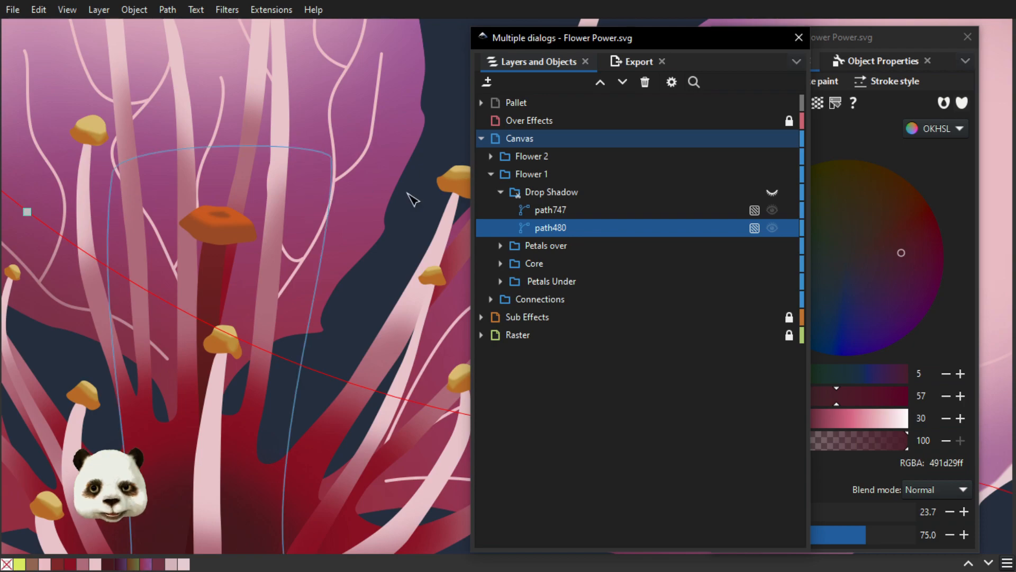
{"action": "left_click", "coordinate": [774, 193]}
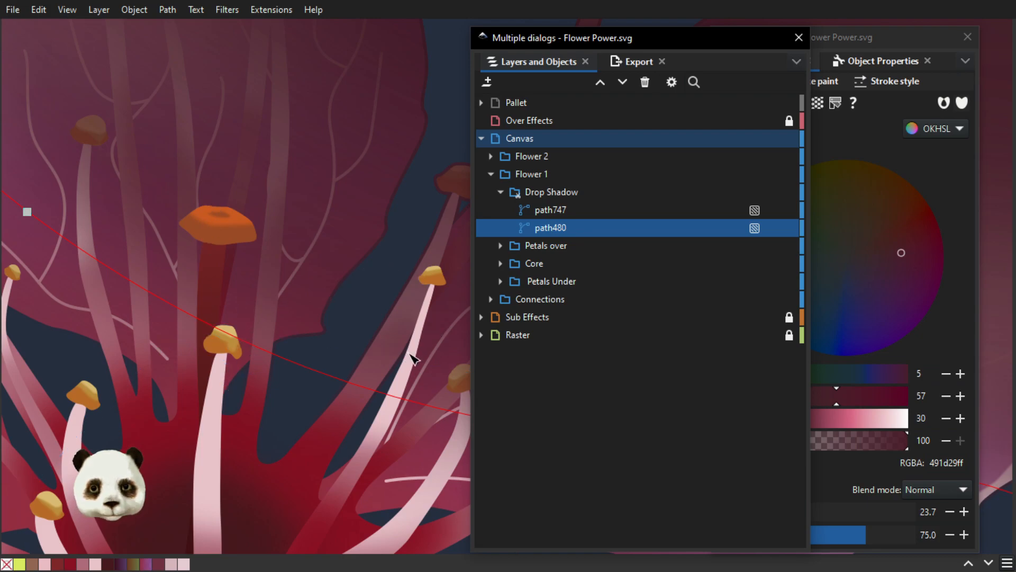
{"action": "scroll", "coordinate": [374, 454], "scroll_direction": "down", "scroll_amount": 3}
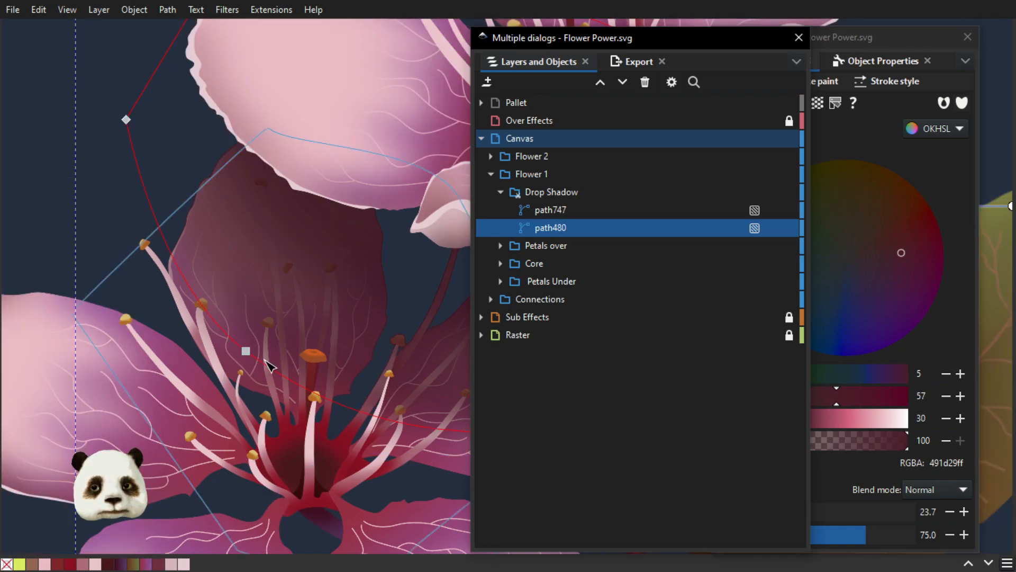
{"action": "left_click_drag", "start_coordinate": [296, 317], "coordinate": [218, 250]}
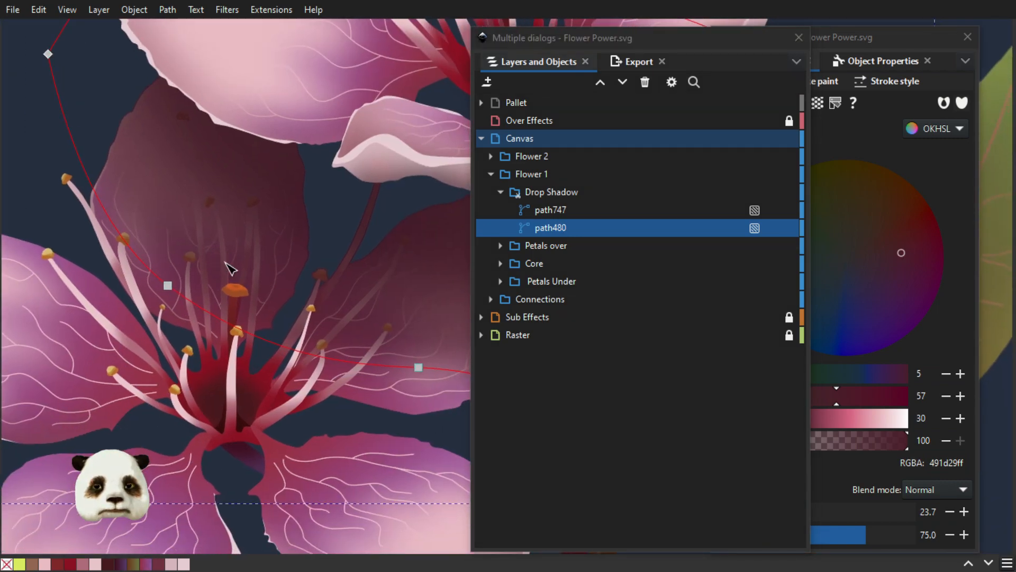
{"action": "scroll", "coordinate": [232, 269], "scroll_direction": "down", "scroll_amount": 3}
{"action": "scroll", "coordinate": [288, 251], "scroll_direction": "up", "scroll_amount": 1}
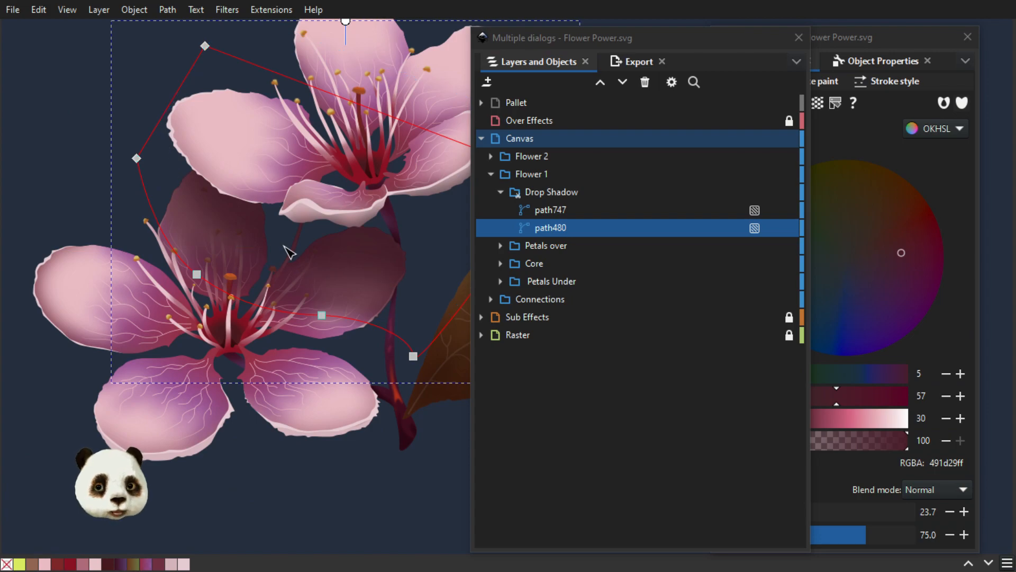
- Select the Drop Shadow group of Flower 1 and bring its Path Effects into view beside the layer list to examine the Offset effect
{"action": "left_click", "coordinate": [587, 199]}
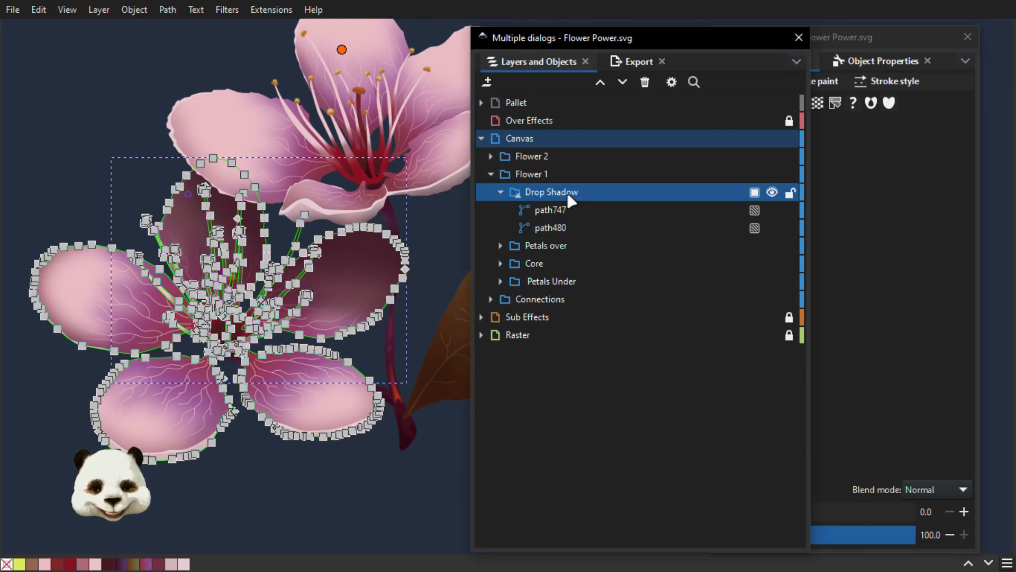
{"action": "scroll", "coordinate": [288, 245], "scroll_direction": "up", "scroll_amount": 2}
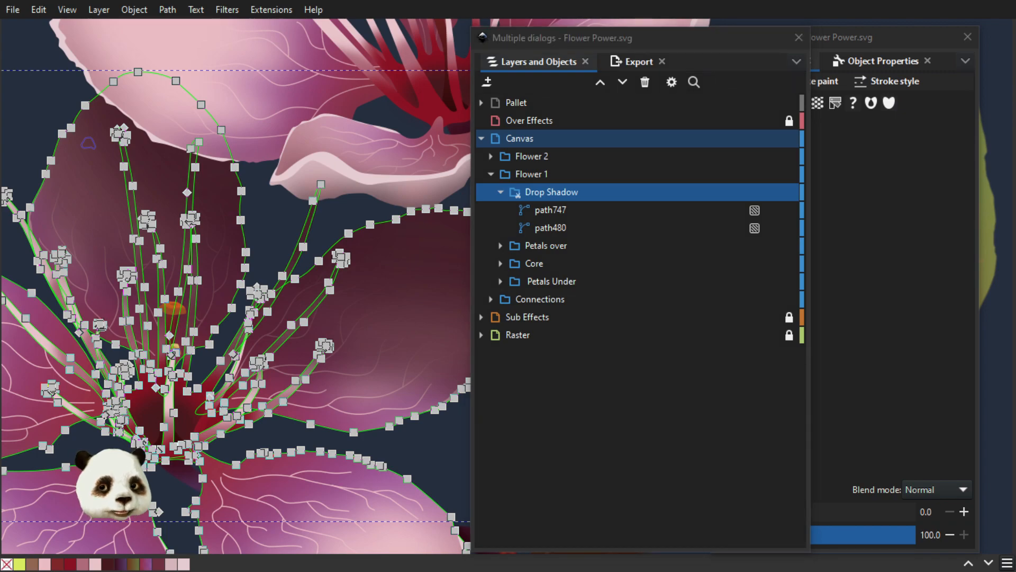
{"action": "left_click_drag", "start_coordinate": [1015, 58], "coordinate": [961, 63]}
{"action": "left_click_drag", "start_coordinate": [677, 38], "coordinate": [729, 43]}
{"action": "left_click_drag", "start_coordinate": [946, 58], "coordinate": [775, 43]}
{"action": "scroll", "coordinate": [509, 267], "scroll_direction": "up", "scroll_amount": 3}
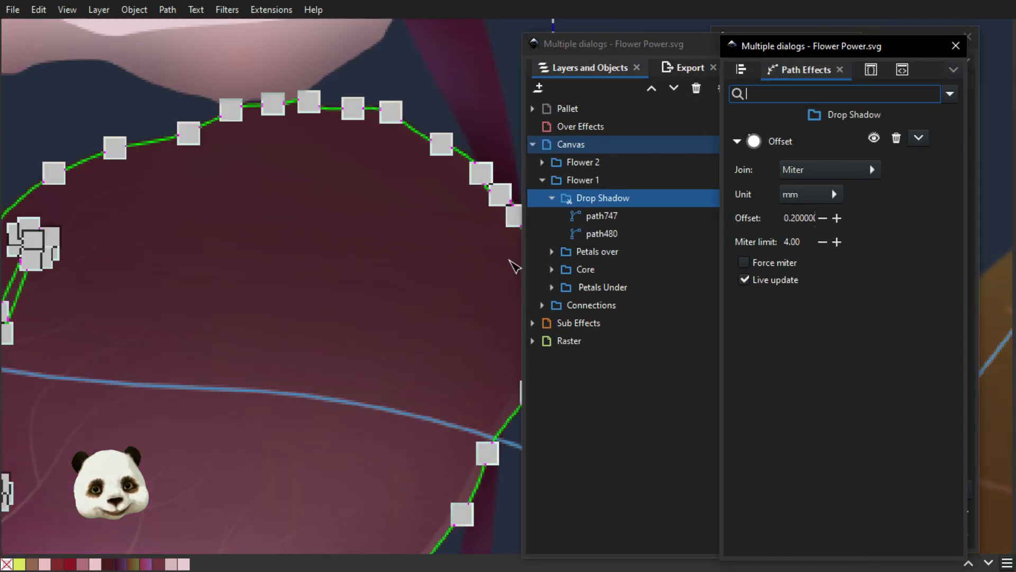
- Select path743 in Flower 2, examine the shadow's edge around the petal beneath it, and collapse the Flower 2 group
{"action": "left_click", "coordinate": [452, 119]}
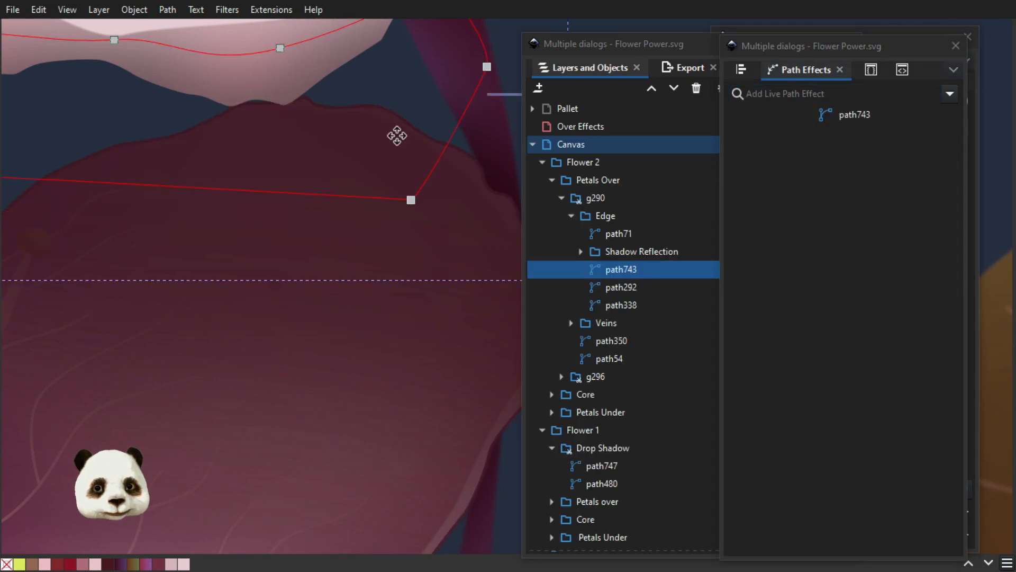
{"action": "left_click_drag", "start_coordinate": [397, 136], "coordinate": [181, 141]}
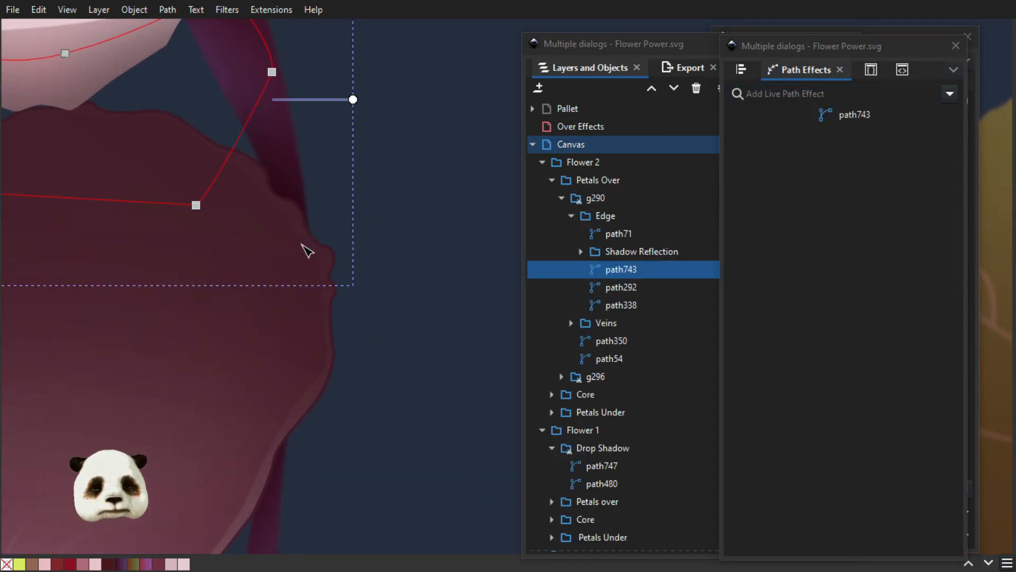
{"action": "scroll", "coordinate": [310, 249], "scroll_direction": "down", "scroll_amount": 3}
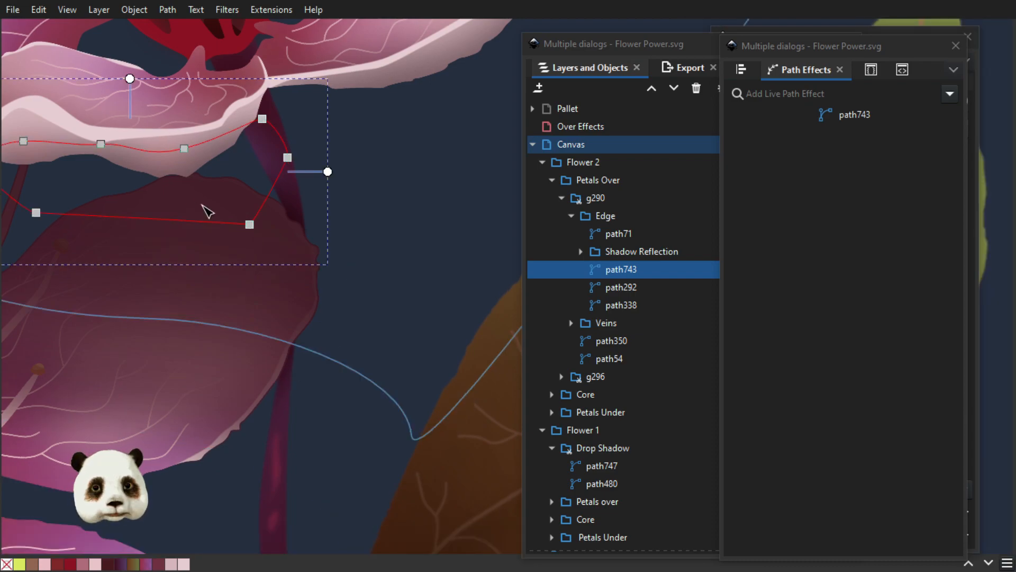
{"action": "scroll", "coordinate": [265, 307], "scroll_direction": "down", "scroll_amount": 2}
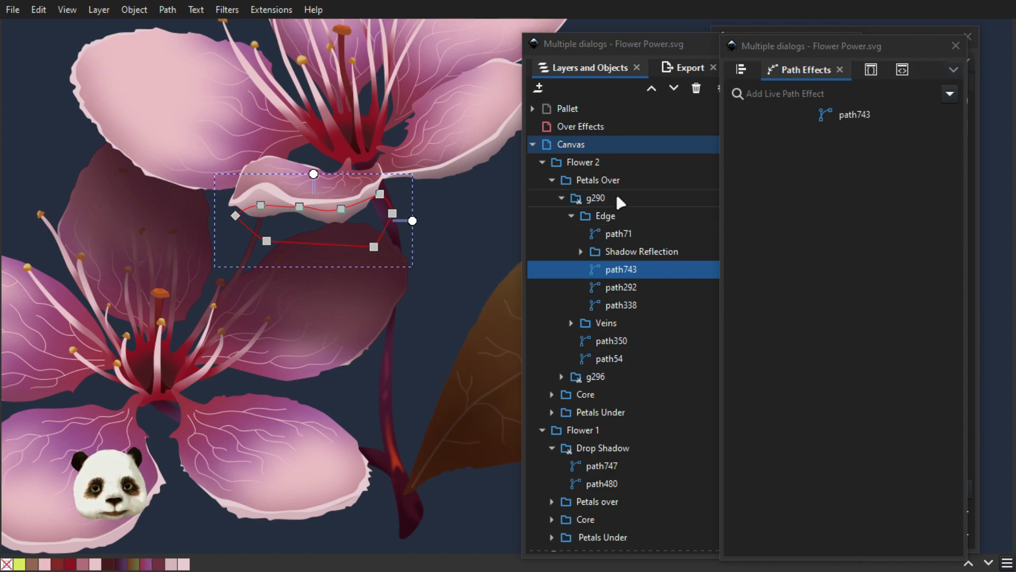
{"action": "left_click", "coordinate": [539, 162]}
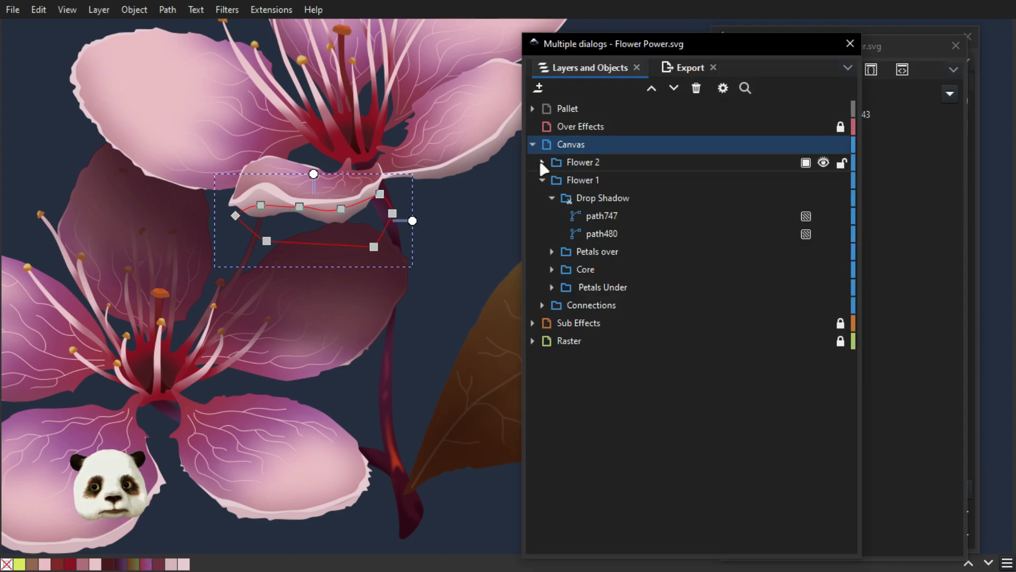
- Release the clip from Flower 1's Drop Shadow group and examine the magenta mask shapes over the flower
{"action": "left_click", "coordinate": [604, 200]}
{"action": "right_click", "coordinate": [631, 200]}
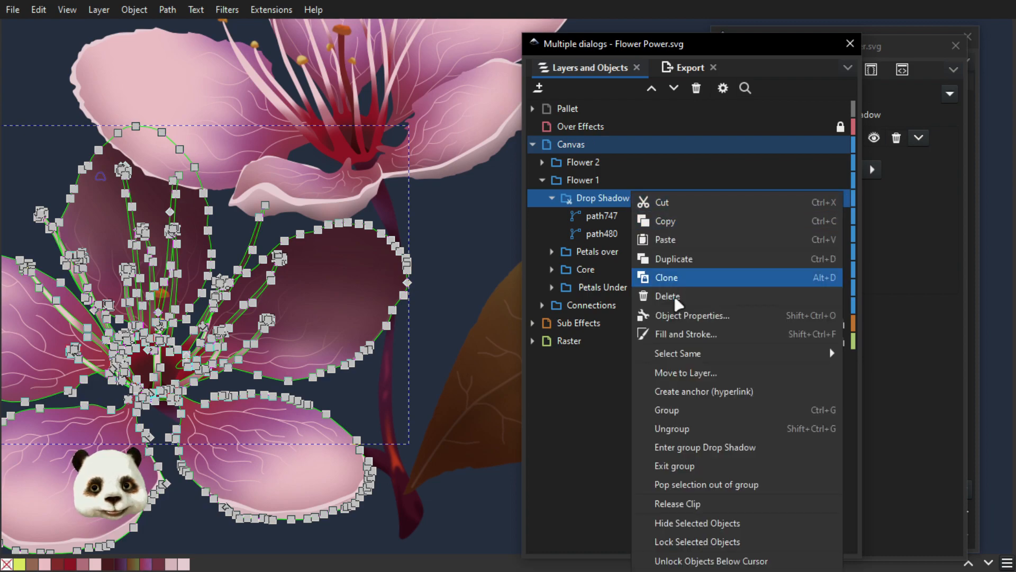
{"action": "left_click", "coordinate": [699, 505]}
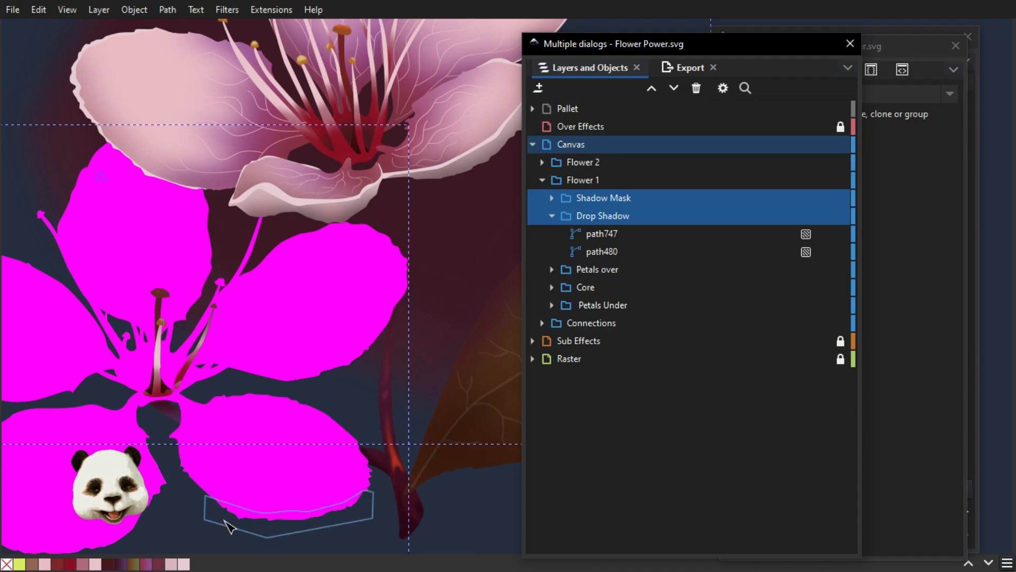
{"action": "left_click_drag", "start_coordinate": [228, 524], "coordinate": [341, 484]}
{"action": "scroll", "coordinate": [344, 489], "scroll_direction": "down", "scroll_amount": 1, "text": "ctrl"}
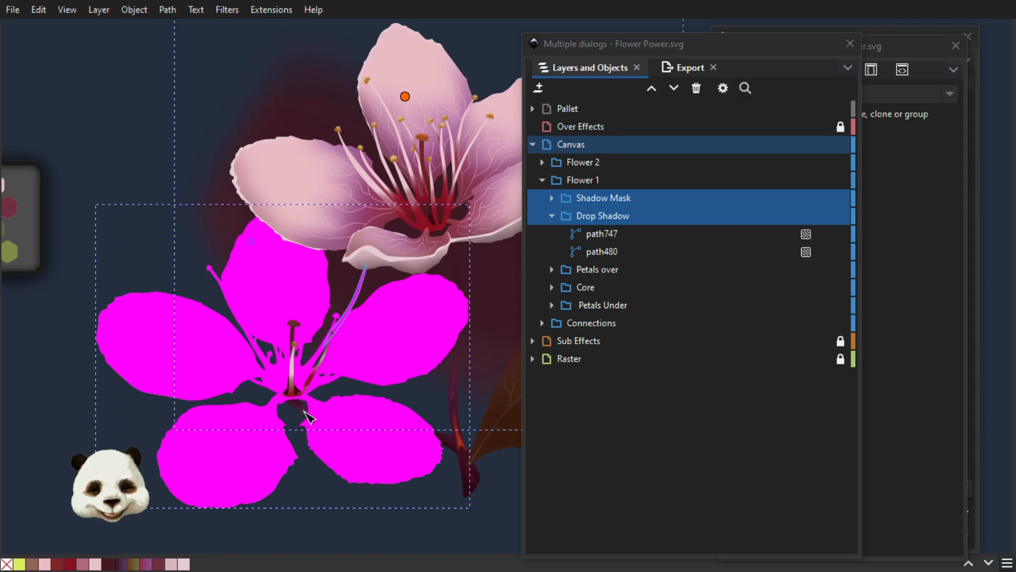
{"action": "scroll", "coordinate": [287, 375], "scroll_direction": "up", "scroll_amount": 1, "text": "ctrl"}
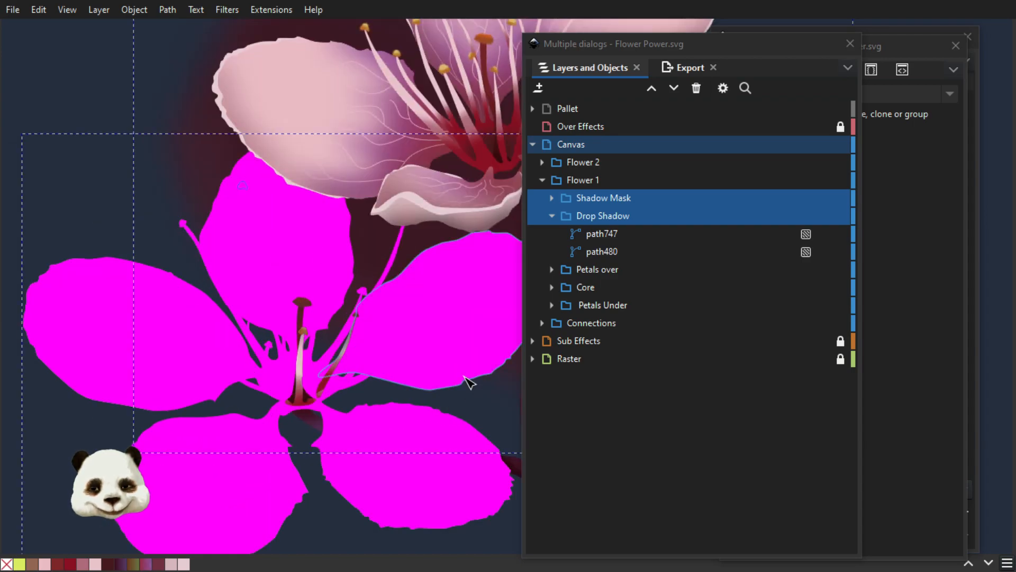
- Select the Drop Shadow group, followed by the magenta mask shape over the upper petal, to locate it within the Shadow Mask group
{"action": "left_click", "coordinate": [606, 234]}
{"action": "left_click", "coordinate": [603, 219]}
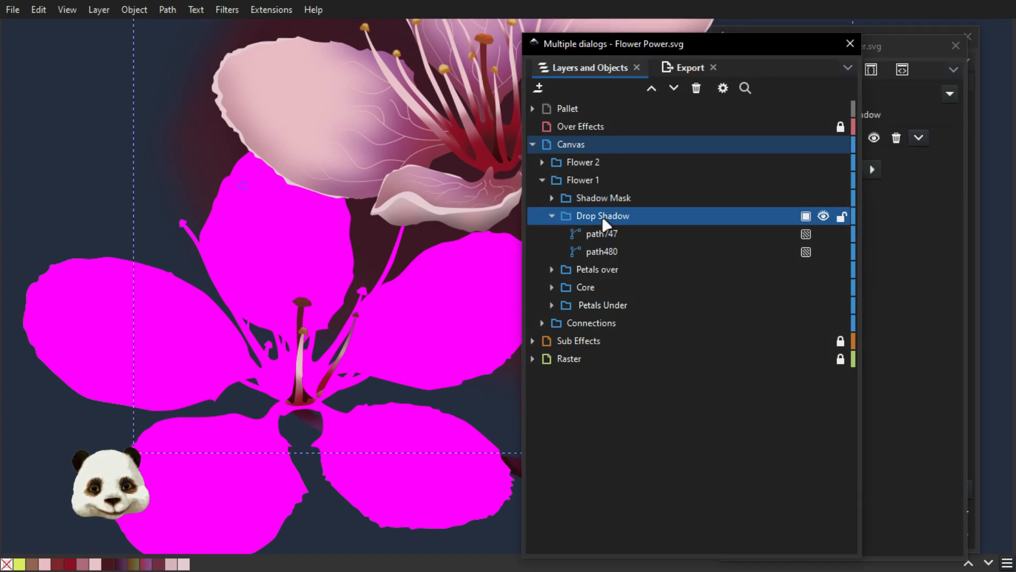
{"action": "scroll", "coordinate": [243, 211], "scroll_direction": "up", "scroll_amount": 2, "text": "ctrl"}
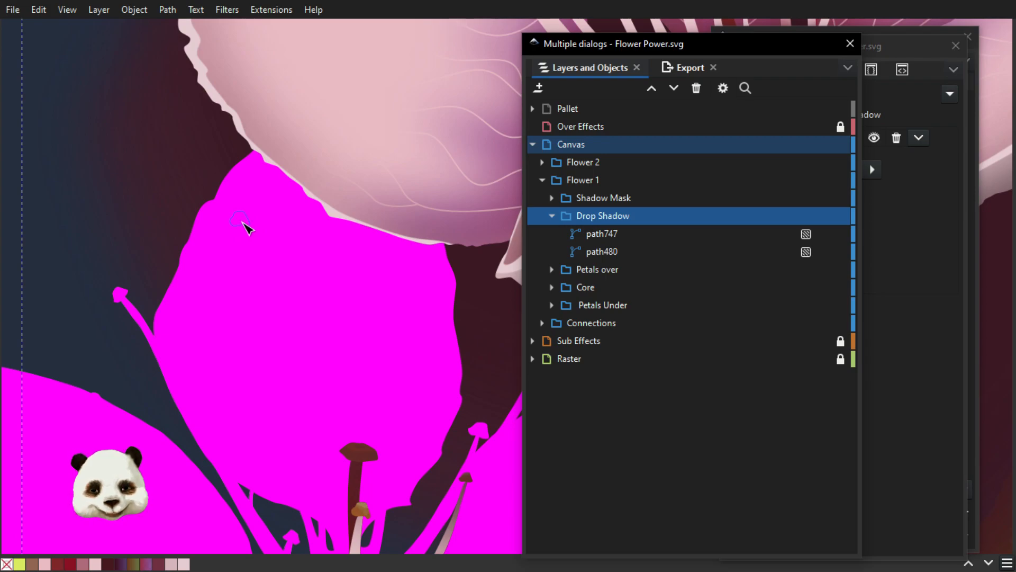
{"action": "left_click", "coordinate": [242, 226]}
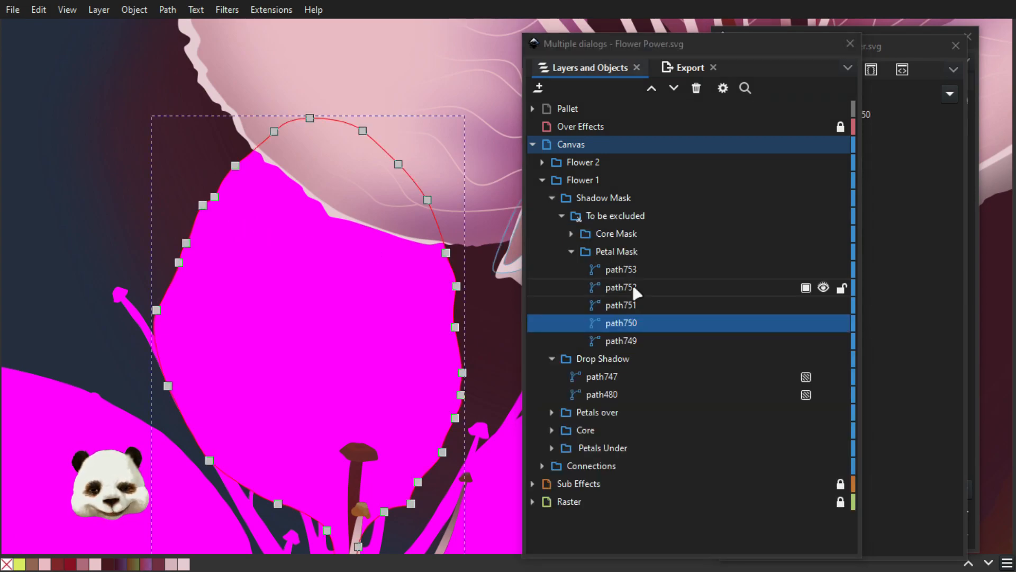
- Select the Core Mask, To be excluded, Shadow Mask, Petal Mask and Drop Shadow groups to examine how the shadow's mask is structured
{"action": "left_click", "coordinate": [627, 246]}
{"action": "left_click", "coordinate": [627, 236]}
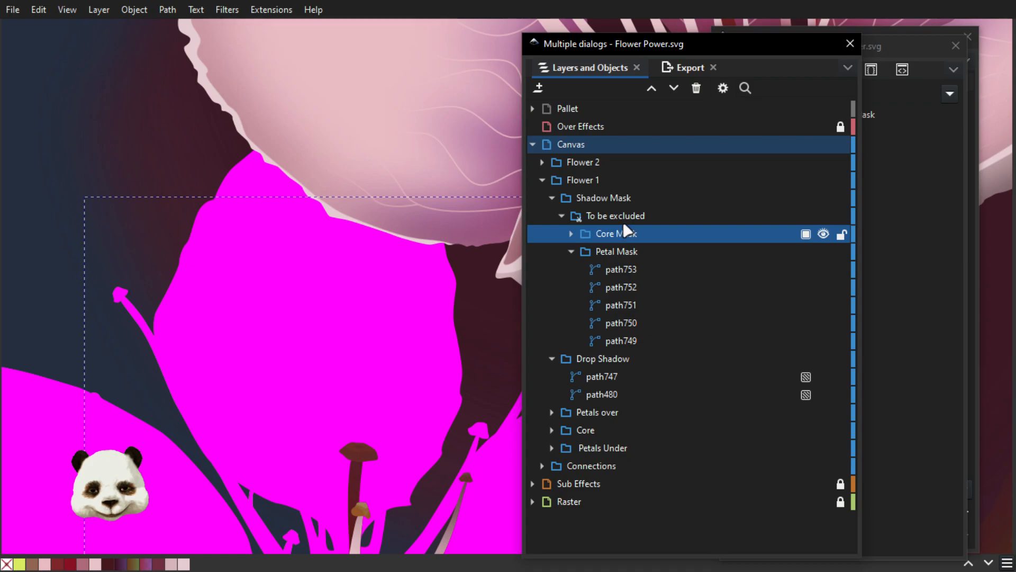
{"action": "left_click", "coordinate": [622, 218]}
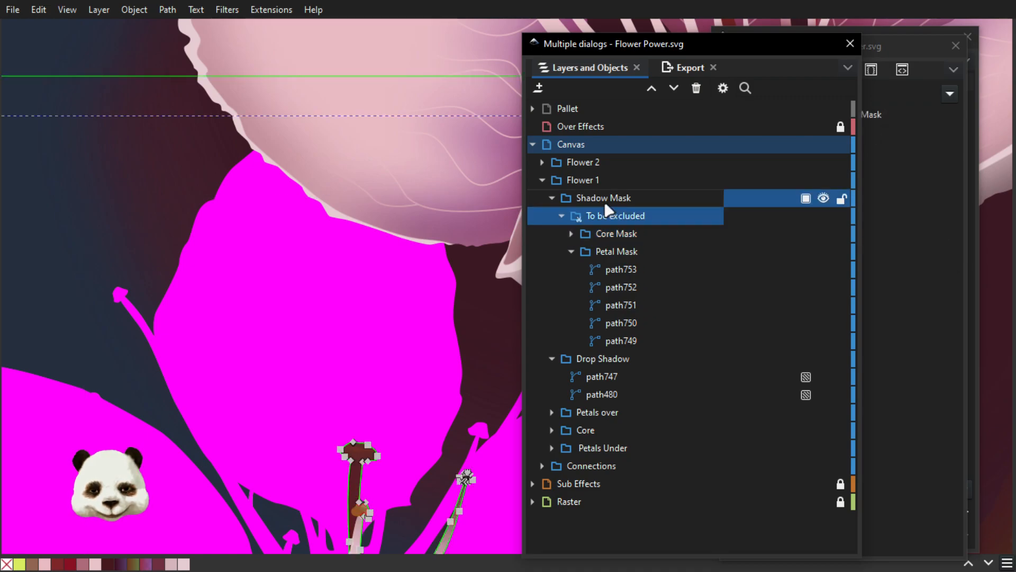
{"action": "left_click", "coordinate": [605, 200]}
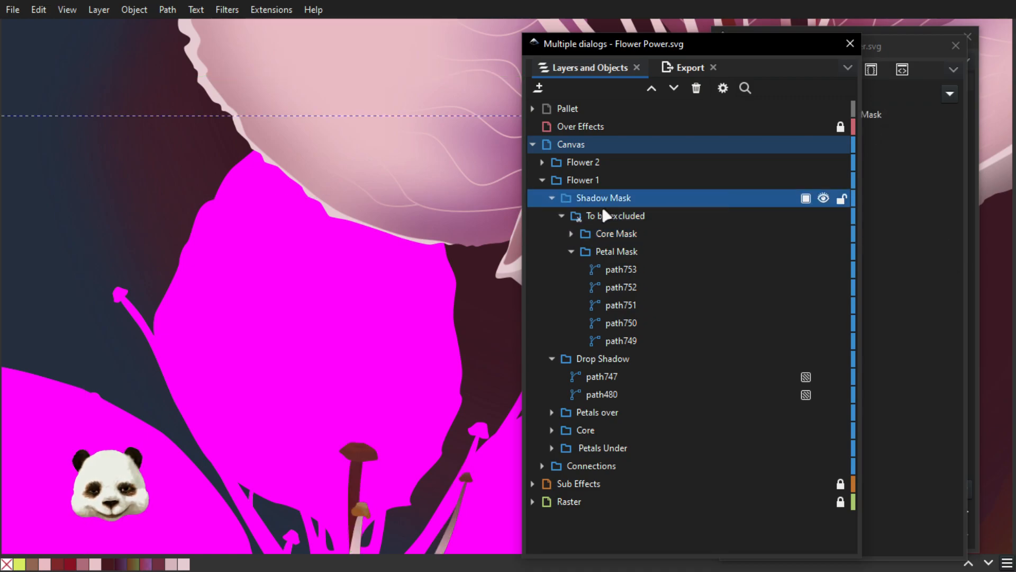
{"action": "left_click", "coordinate": [620, 256]}
{"action": "left_click", "coordinate": [612, 352]}
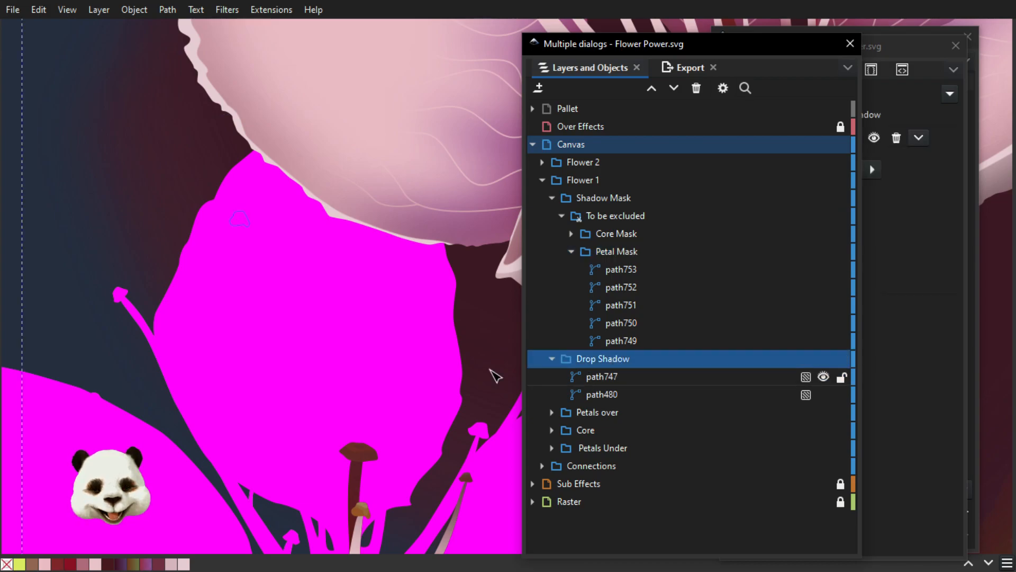
{"action": "scroll", "coordinate": [330, 258], "scroll_direction": "down", "scroll_amount": 5}
{"action": "scroll", "coordinate": [330, 259], "scroll_direction": "up", "scroll_amount": 2}
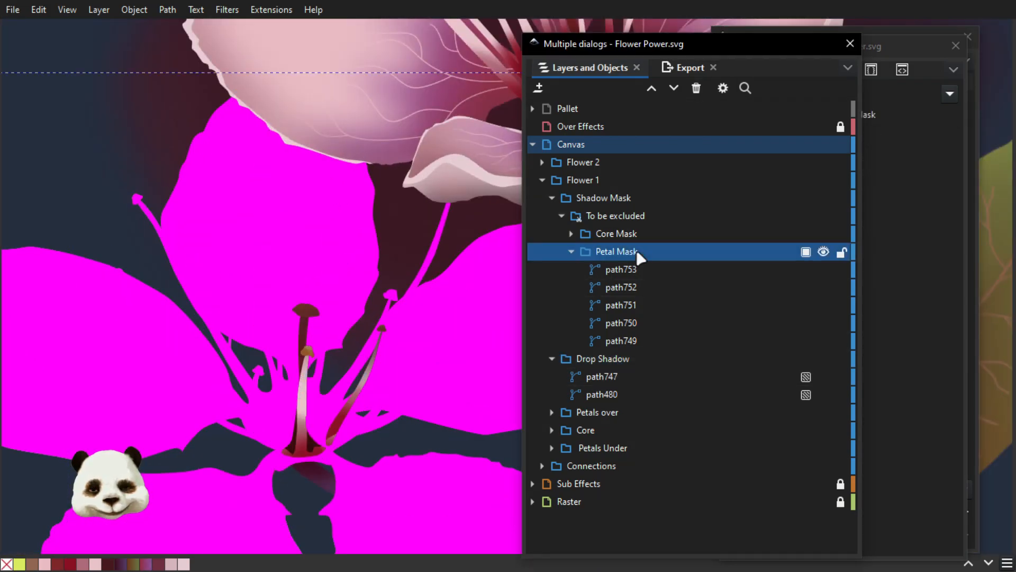
- Release the clip from the To be excluded group inside Shadow Mask
{"action": "left_click", "coordinate": [611, 222]}
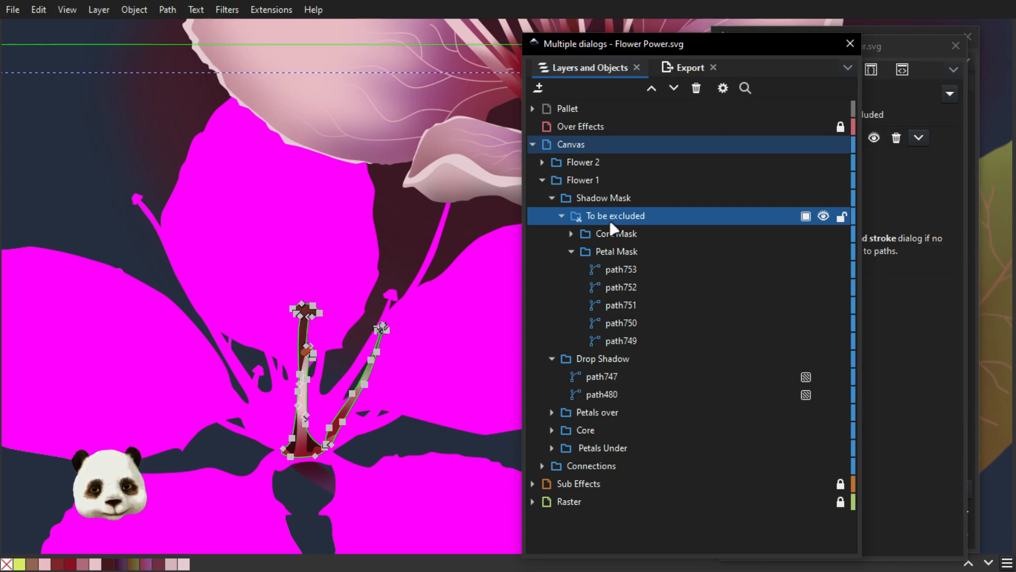
{"action": "right_click", "coordinate": [612, 225]}
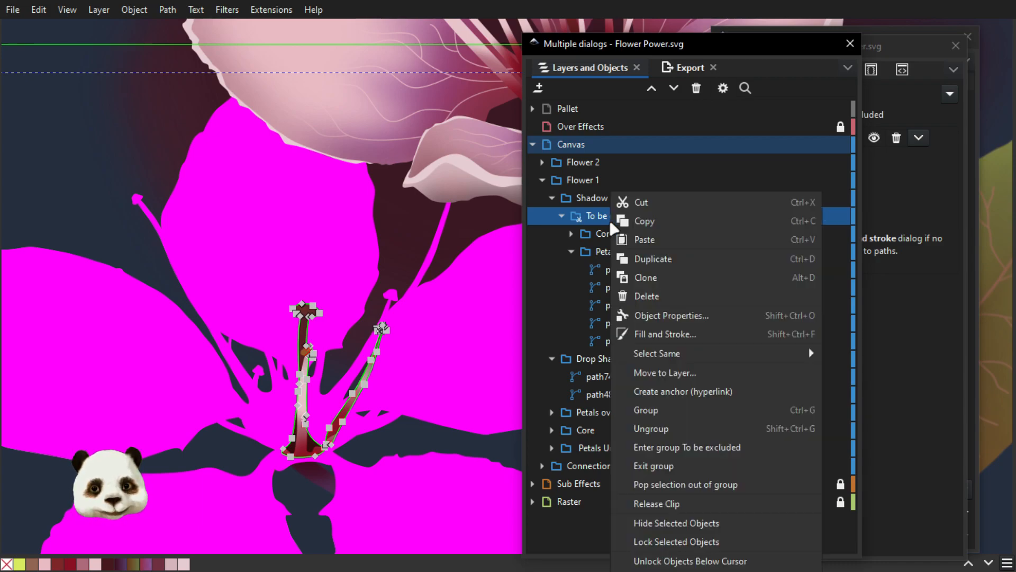
{"action": "left_click", "coordinate": [681, 501]}
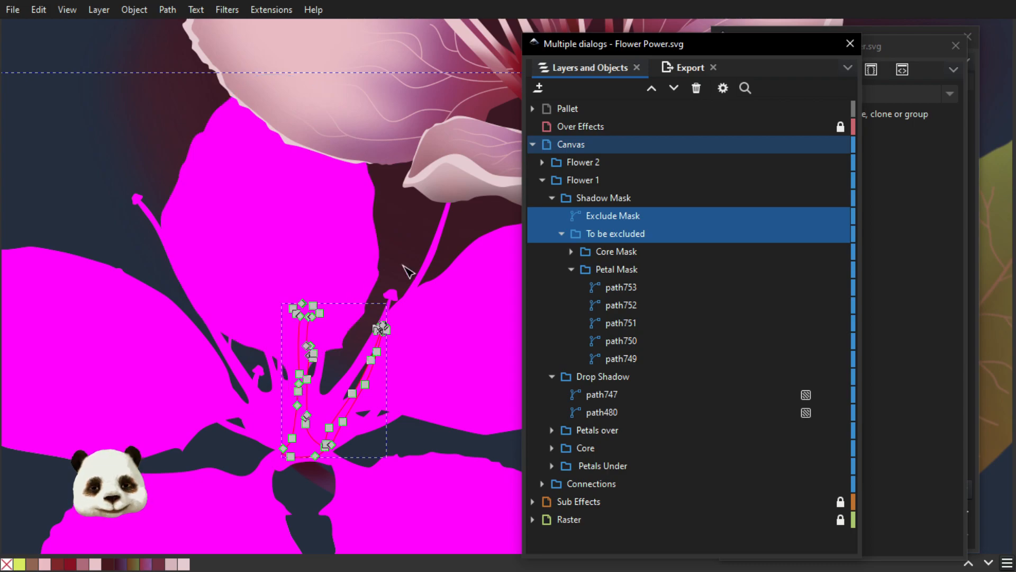
- Hide and show the To be excluded group to compare the masks, hide the Exclude Mask path and select it
{"action": "left_click", "coordinate": [612, 235]}
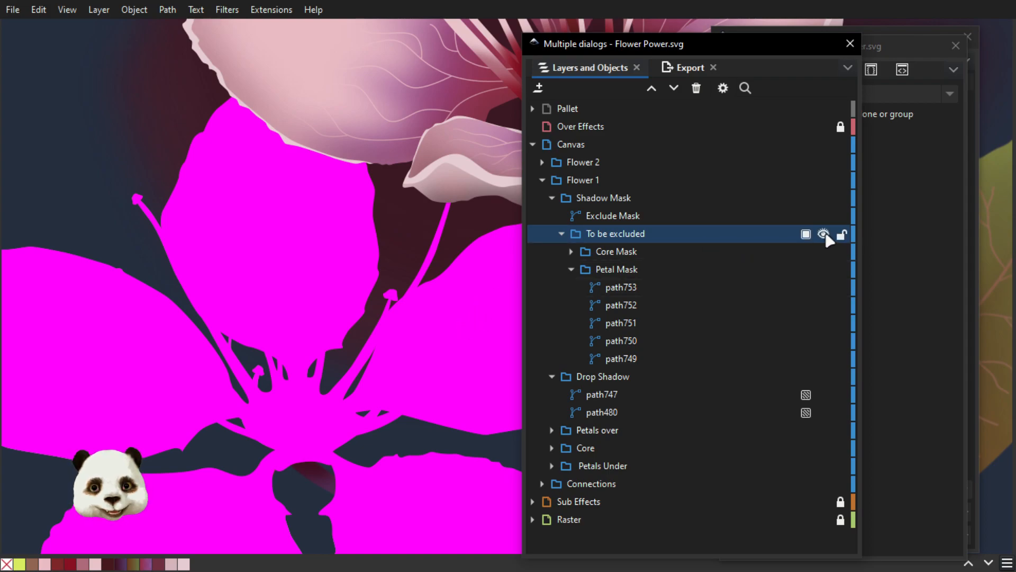
{"action": "left_click", "coordinate": [824, 235]}
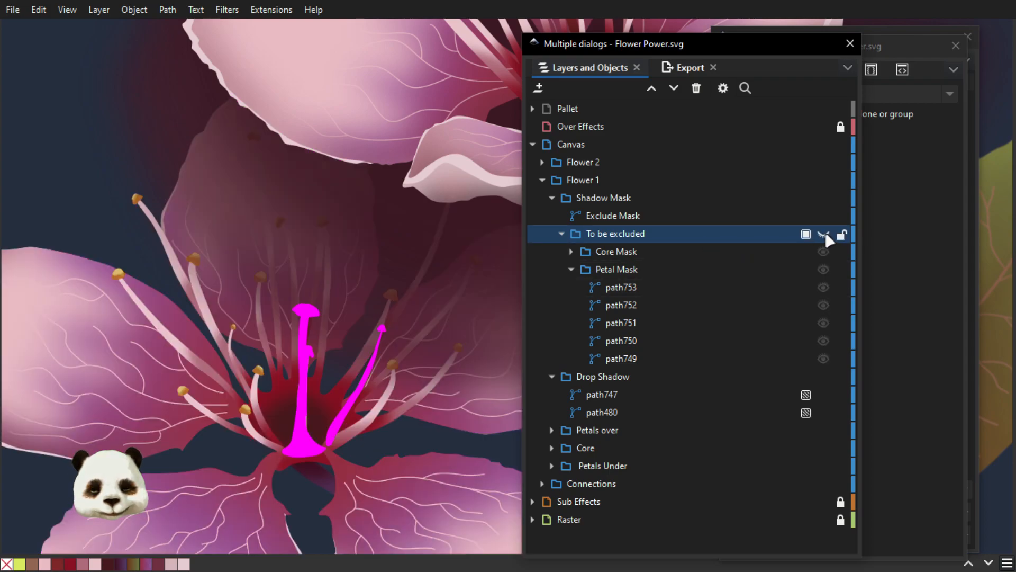
{"action": "left_click", "coordinate": [823, 235]}
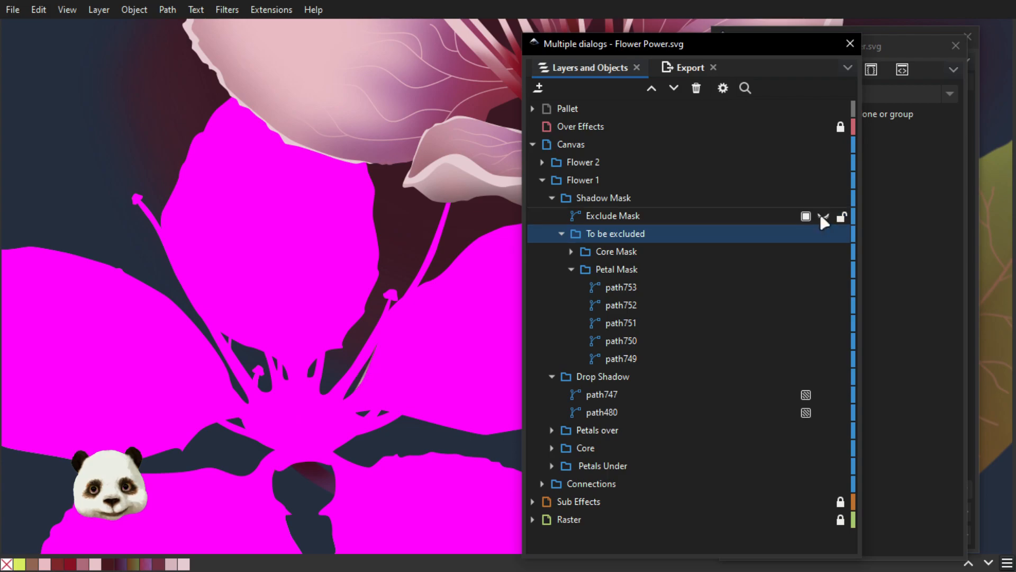
{"action": "left_click", "coordinate": [822, 216]}
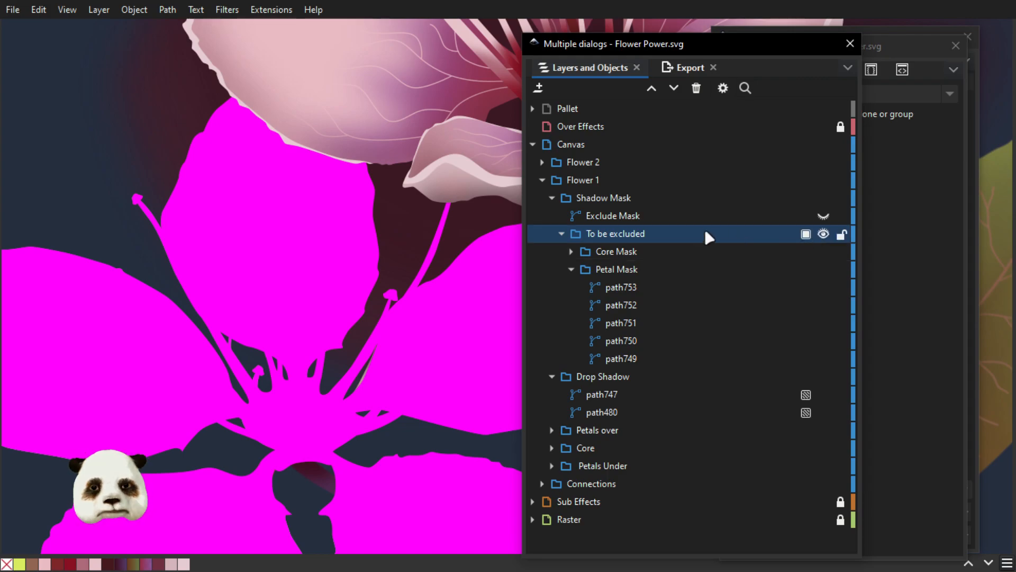
{"action": "left_click", "coordinate": [662, 211]}
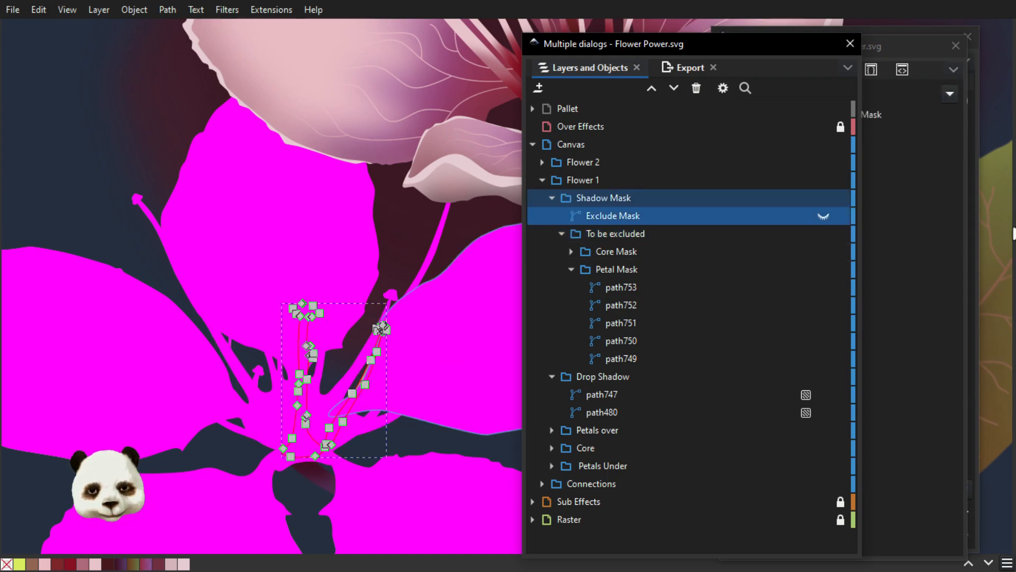
- Switch the colour swatches to the Android icon palette and make the hidden Exclude Mask path visible
{"action": "left_click", "coordinate": [1007, 562]}
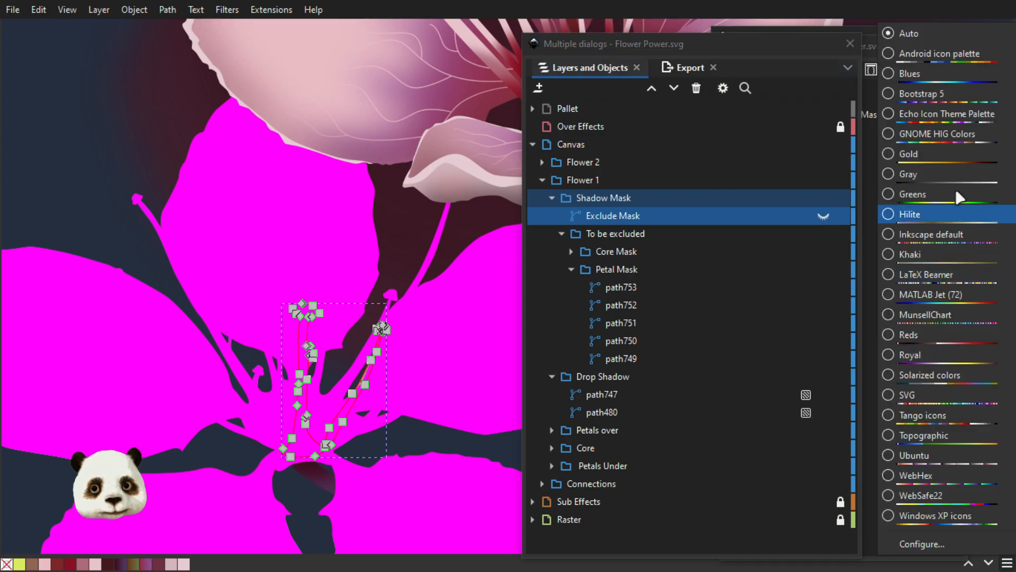
{"action": "left_click", "coordinate": [913, 53]}
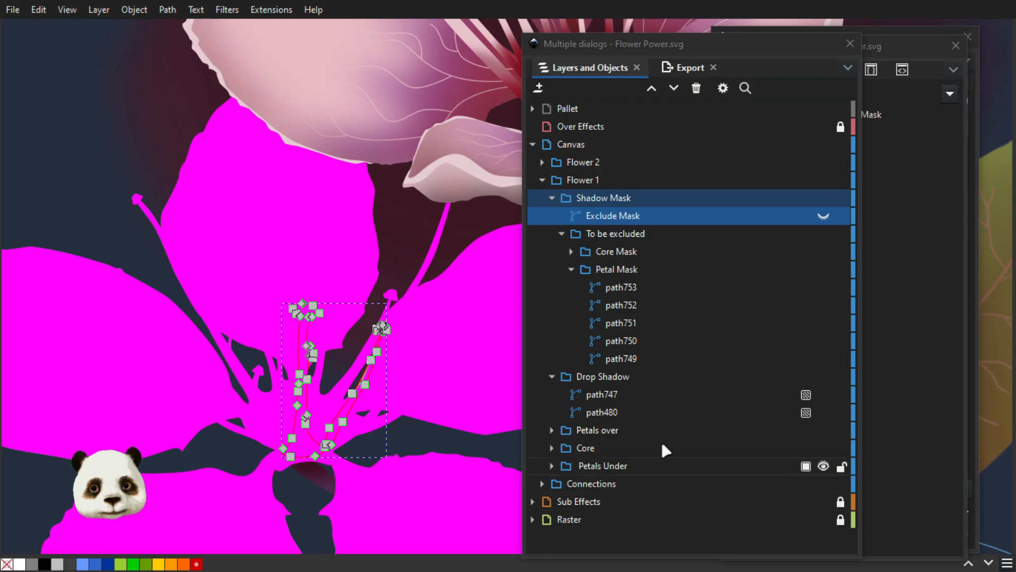
{"action": "left_click", "coordinate": [823, 217]}
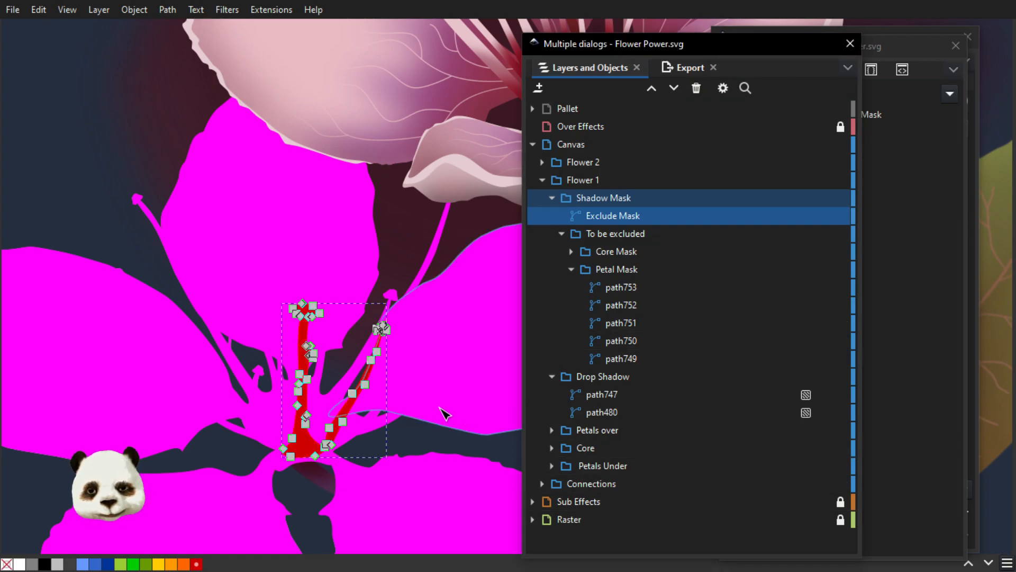
- Switch the colour swatches to the Inkscape default palette
{"action": "scroll", "coordinate": [360, 403], "scroll_direction": "up", "scroll_amount": 3}
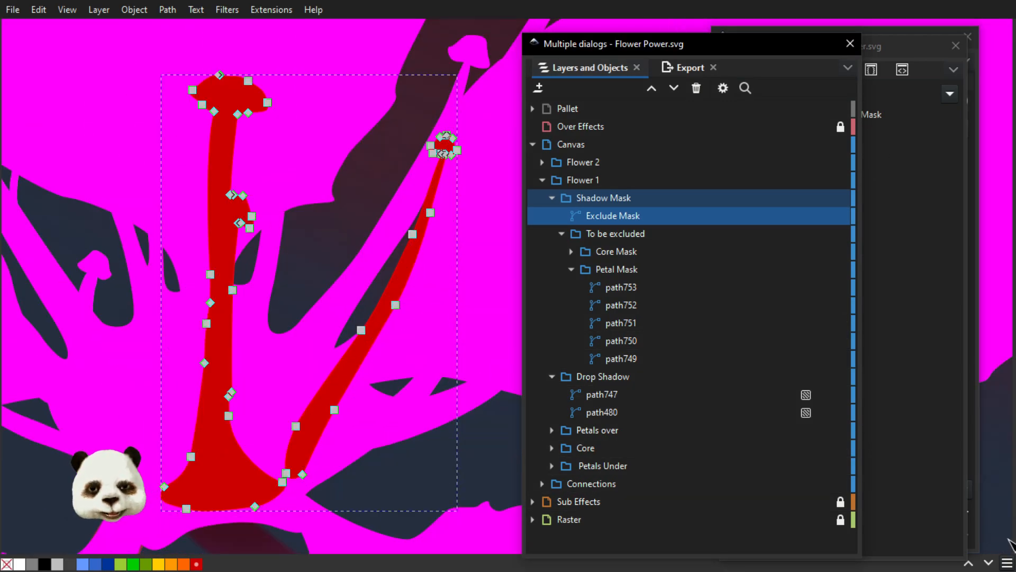
{"action": "left_click", "coordinate": [1007, 562]}
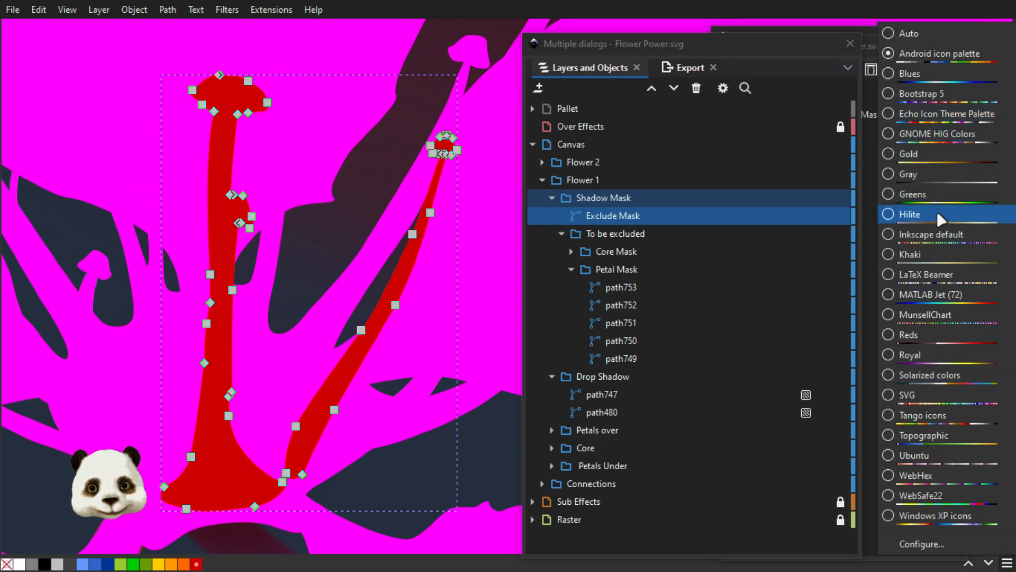
{"action": "left_click", "coordinate": [931, 230]}
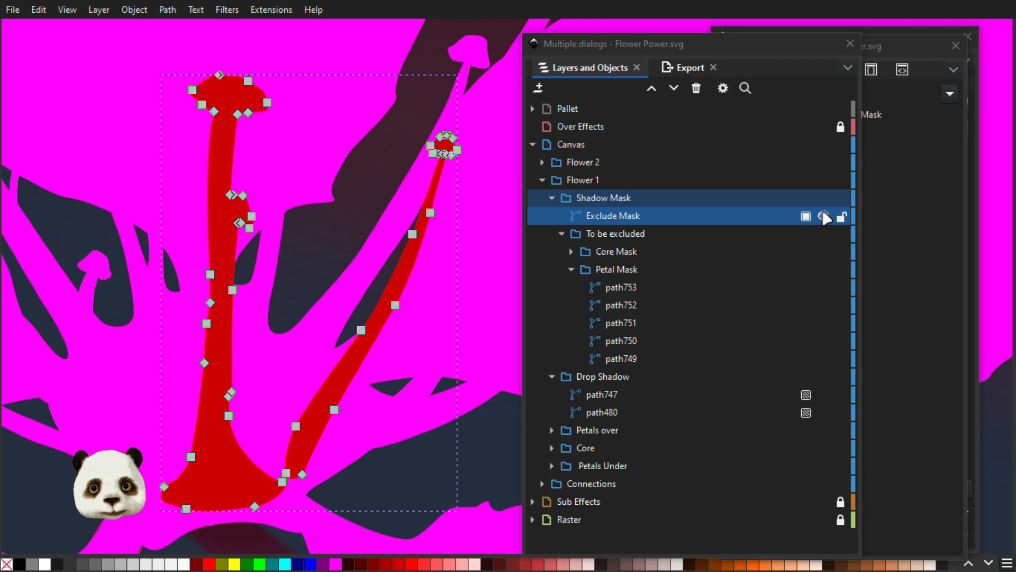
{"action": "scroll", "coordinate": [459, 262], "scroll_direction": "down", "scroll_amount": 3, "text": "ctrl"}
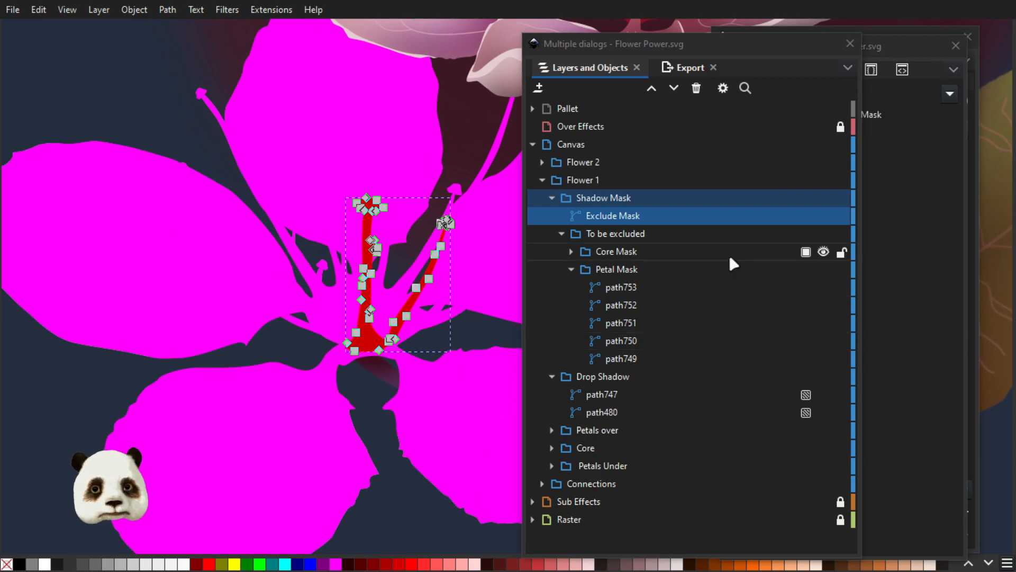
- Select the To be excluded, Core Mask and Petal Mask groups and expand Core Mask to examine which shapes are to be excluded
{"action": "left_click", "coordinate": [588, 235]}
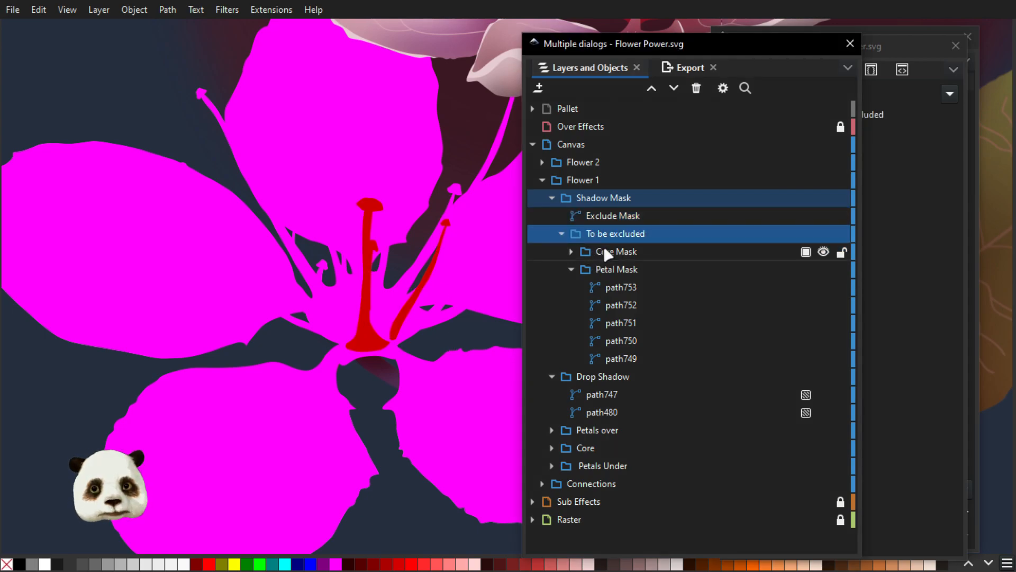
{"action": "left_click", "coordinate": [615, 256]}
{"action": "left_click", "coordinate": [588, 270]}
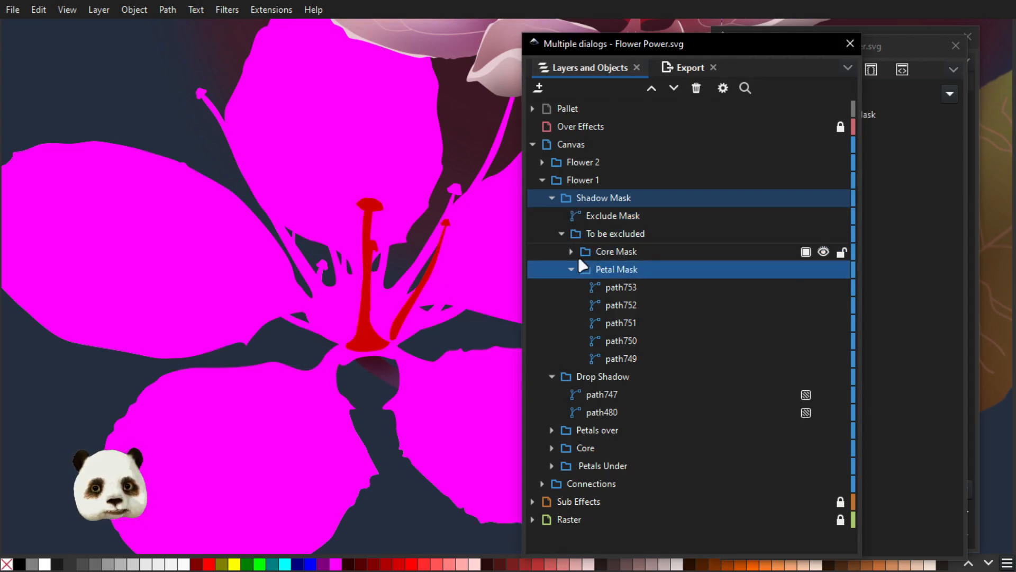
{"action": "left_click", "coordinate": [571, 253]}
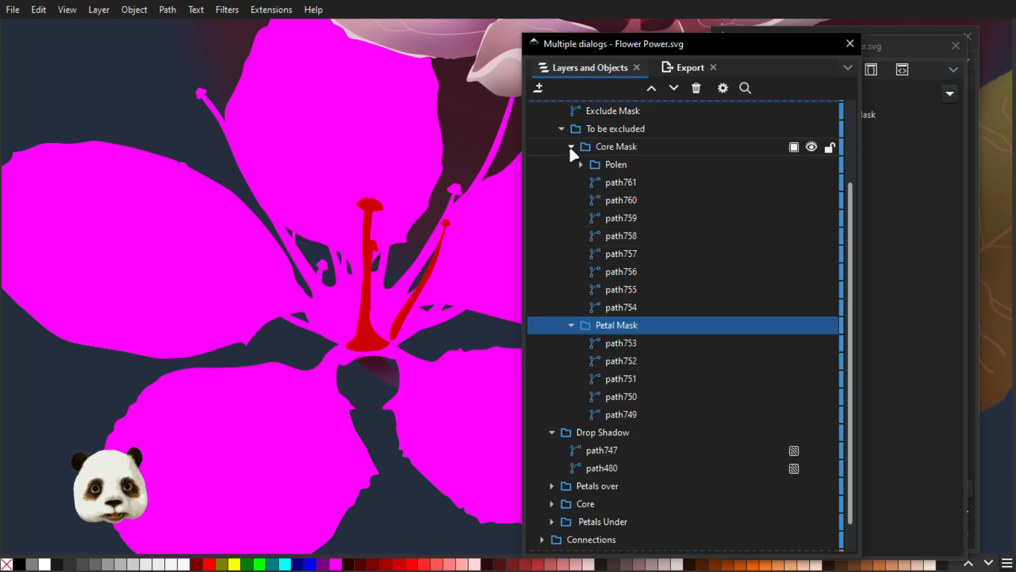
{"action": "left_click", "coordinate": [572, 147]}
- Set a regular clip on the To be excluded group using the Exclude Mask path
{"action": "left_click", "coordinate": [596, 216]}
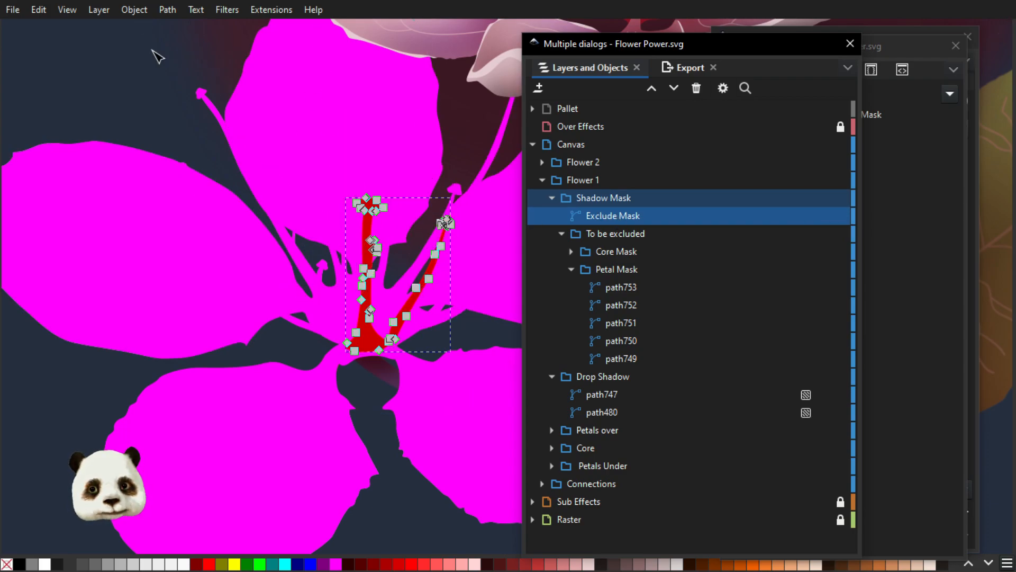
{"action": "left_click_drag", "start_coordinate": [424, 271], "coordinate": [379, 302]}
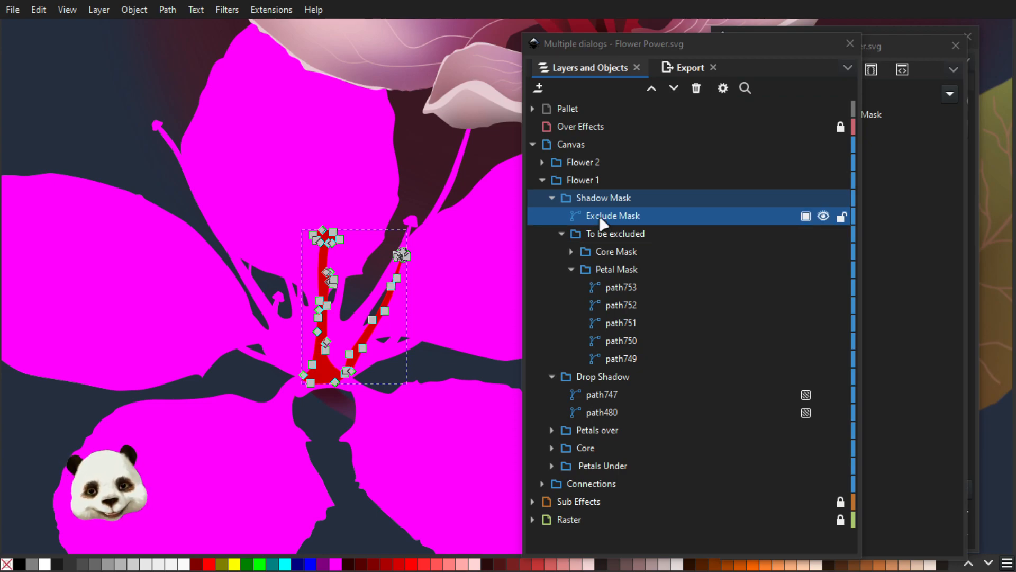
{"action": "left_click", "coordinate": [598, 235], "text": "shift"}
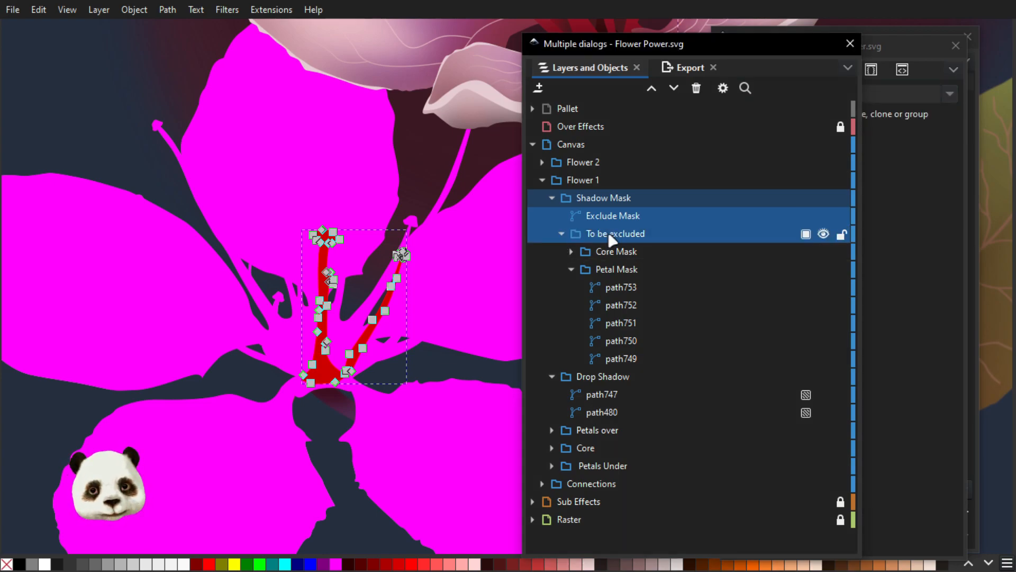
{"action": "right_click", "coordinate": [622, 239]}
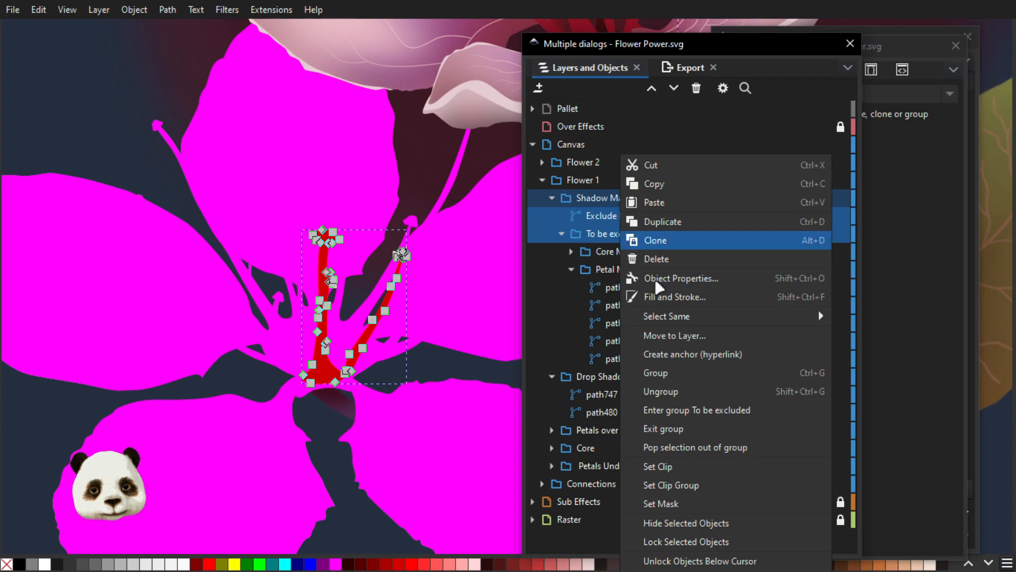
{"action": "left_click", "coordinate": [671, 469]}
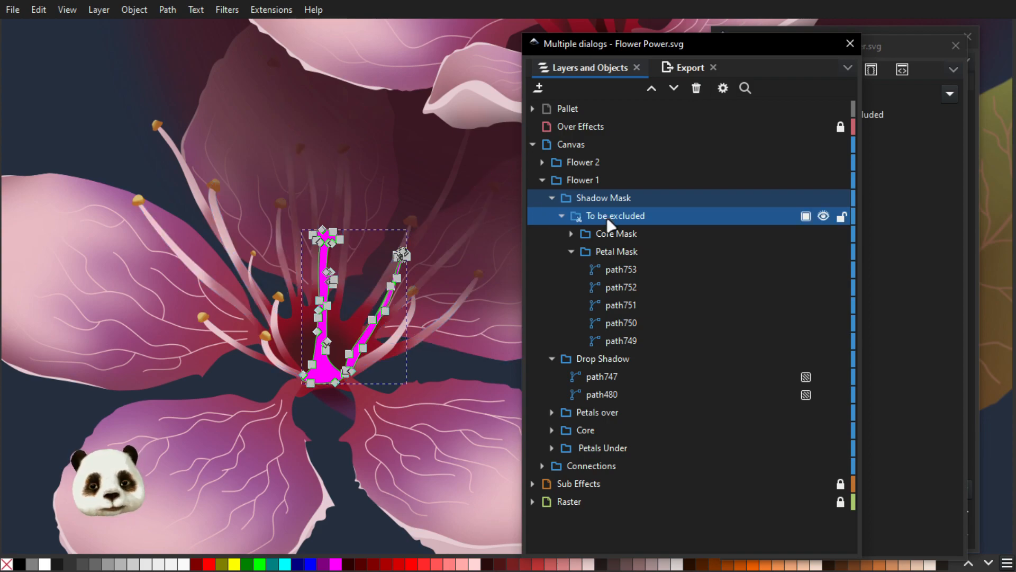
- Apply an inverse clip to the To be excluded group so the Exclude Mask shape is cut out of the magenta mask
{"action": "left_click", "coordinate": [142, 10]}
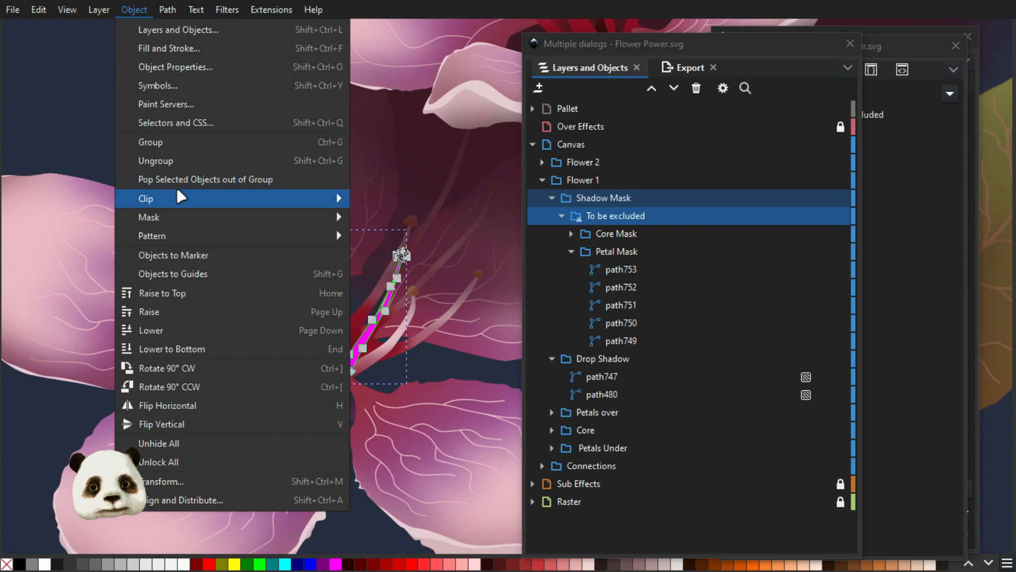
{"action": "mouse_move", "coordinate": [176, 196]}
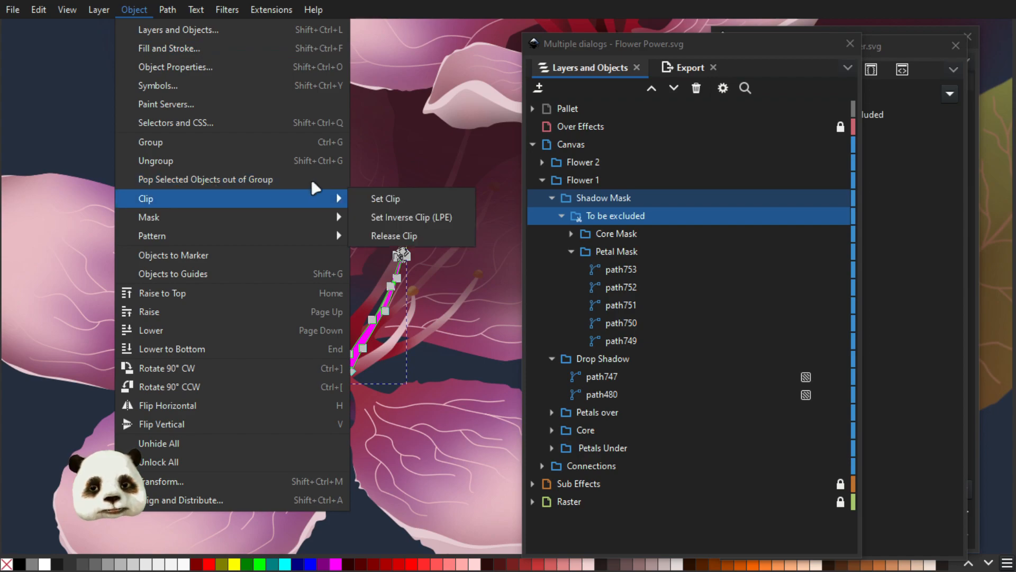
{"action": "left_click", "coordinate": [385, 222]}
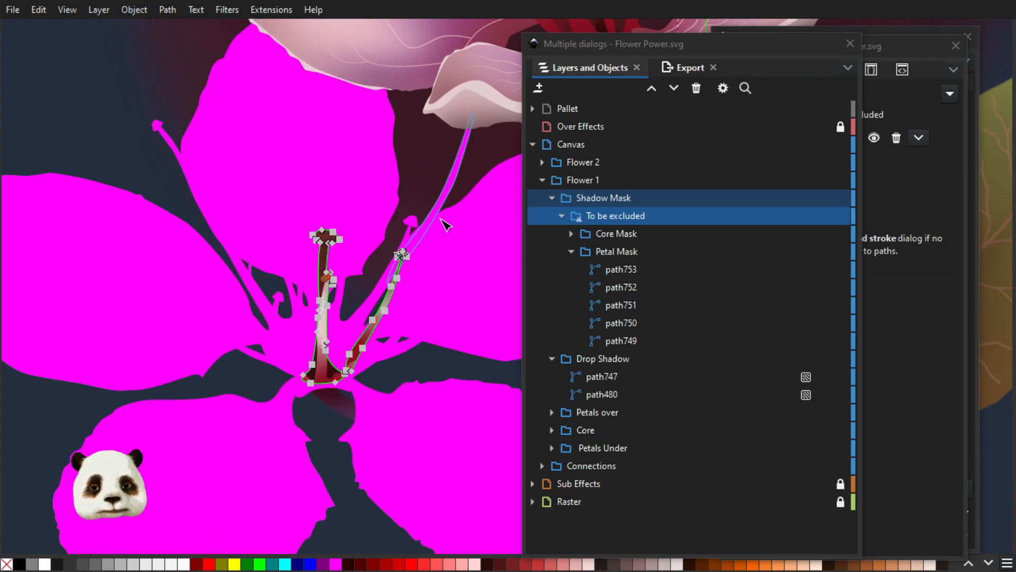
- Collapse the Shadow Mask and Drop Shadow groups, select both and set Shadow Mask as the clip of Drop Shadow
{"action": "left_click", "coordinate": [559, 216]}
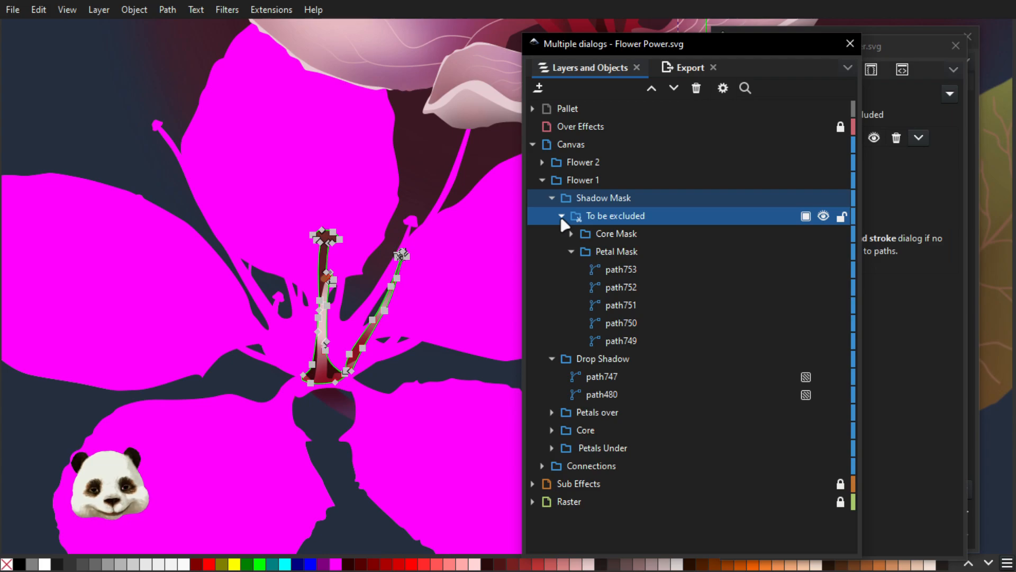
{"action": "left_click", "coordinate": [562, 217]}
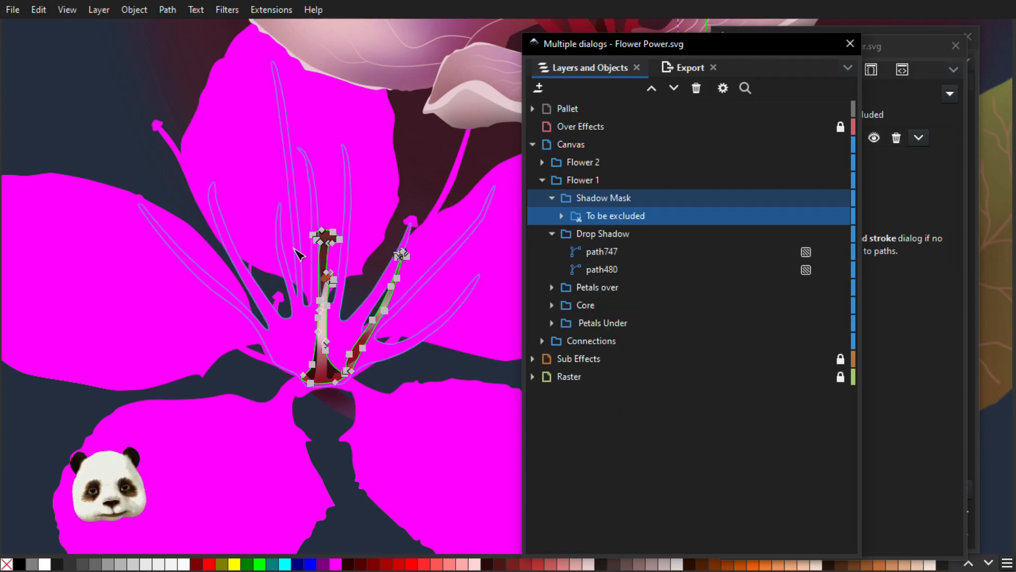
{"action": "left_click", "coordinate": [591, 234], "text": "shift"}
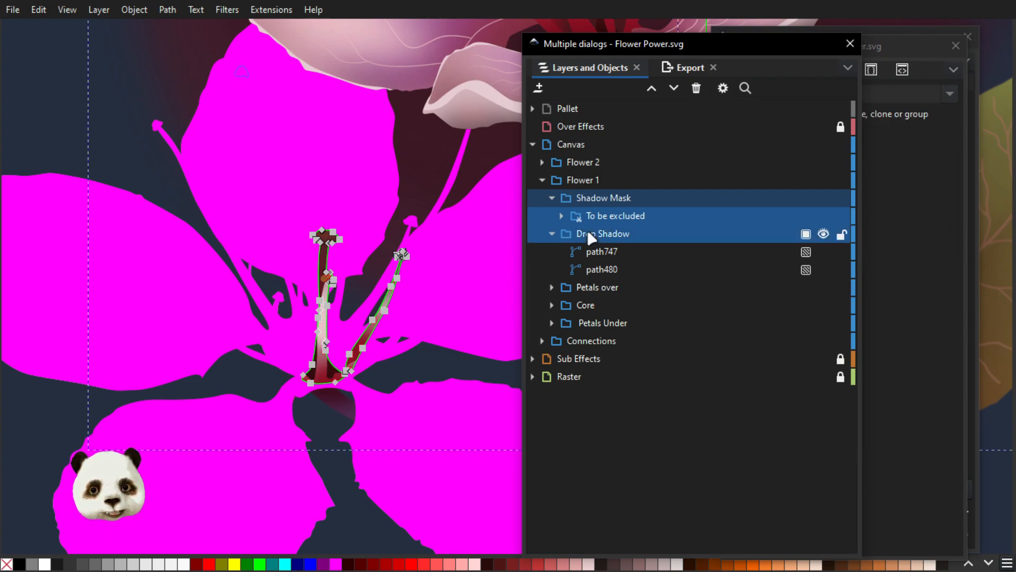
{"action": "left_click", "coordinate": [551, 198]}
{"action": "left_click", "coordinate": [553, 216]}
{"action": "left_click", "coordinate": [620, 201]}
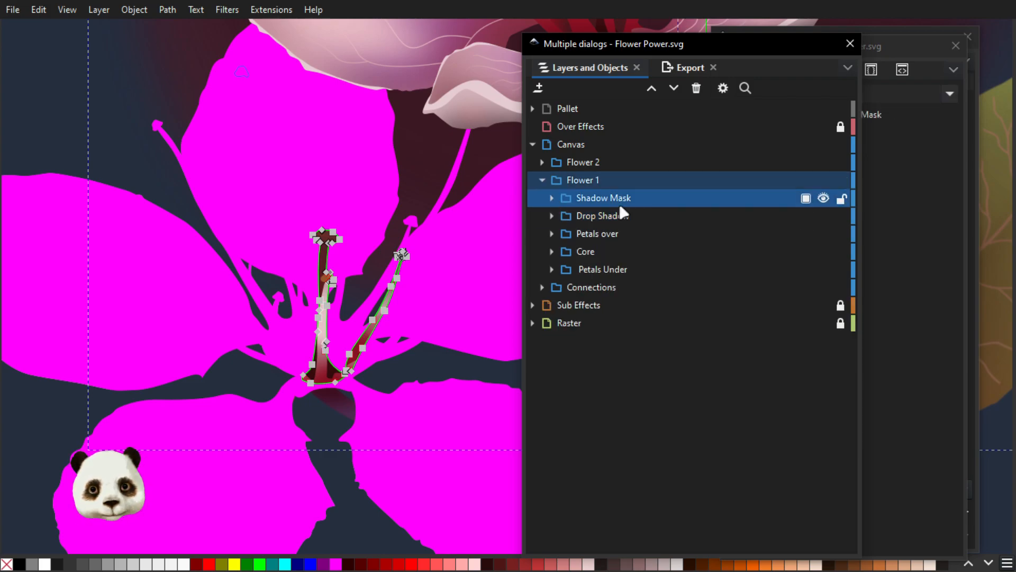
{"action": "left_click", "coordinate": [607, 217], "text": "shift"}
{"action": "right_click", "coordinate": [604, 218]}
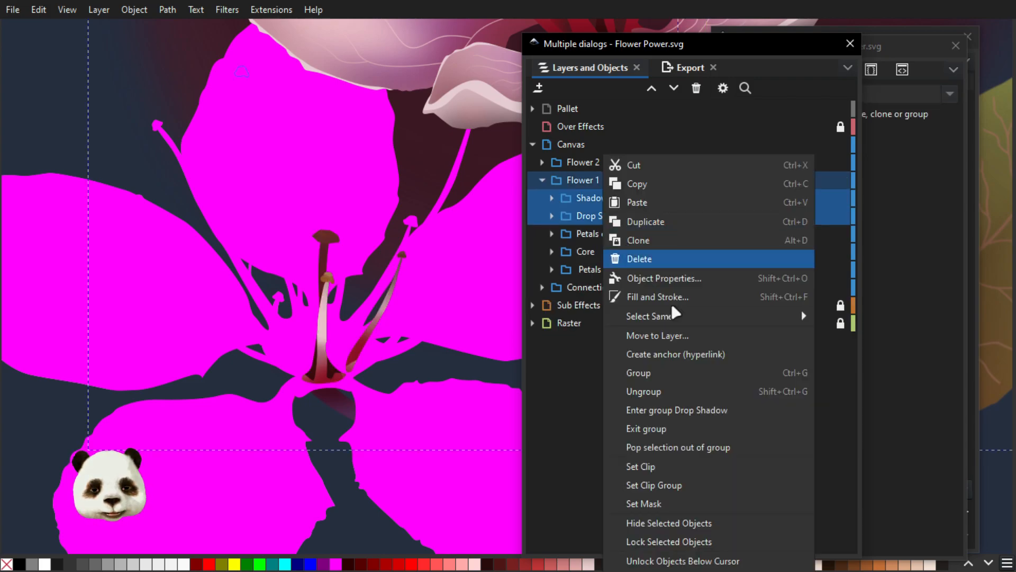
{"action": "left_click", "coordinate": [646, 466]}
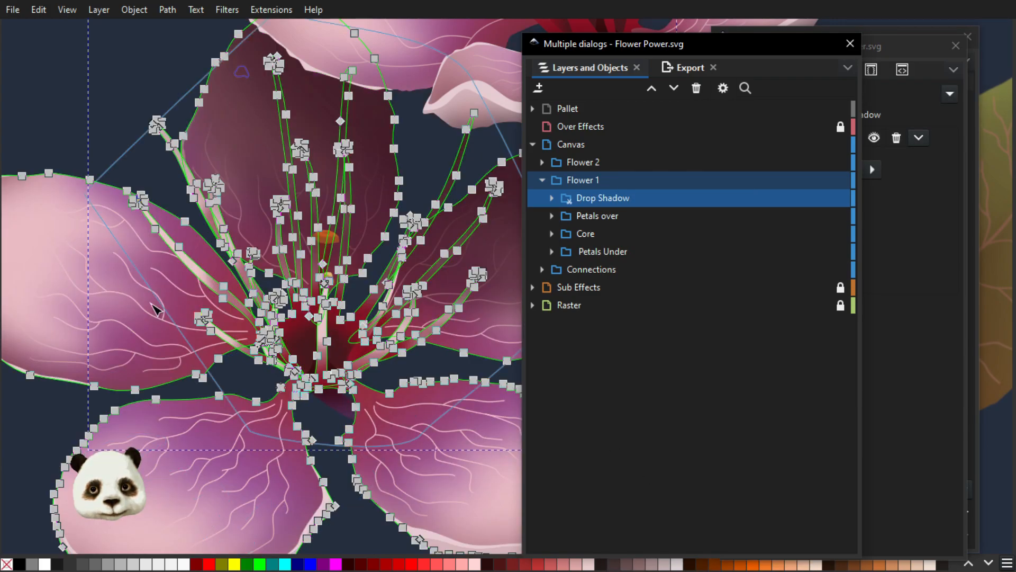
- Examine the clipped drop shadow around the lower flower's pistil and filaments, and compare it with the whole illustration
{"action": "left_click", "coordinate": [19, 428]}
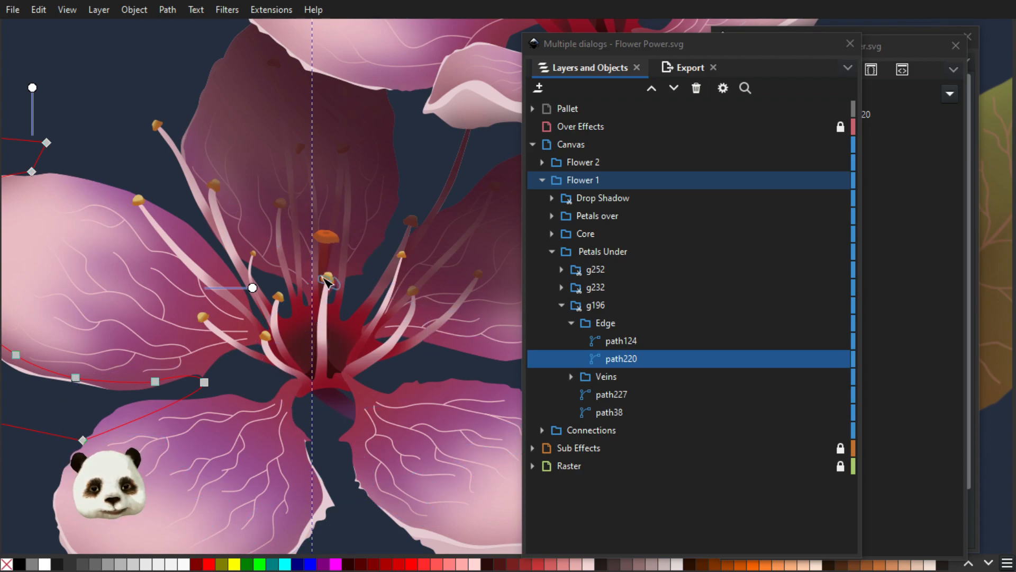
{"action": "scroll", "coordinate": [328, 282], "scroll_direction": "up", "scroll_amount": 3}
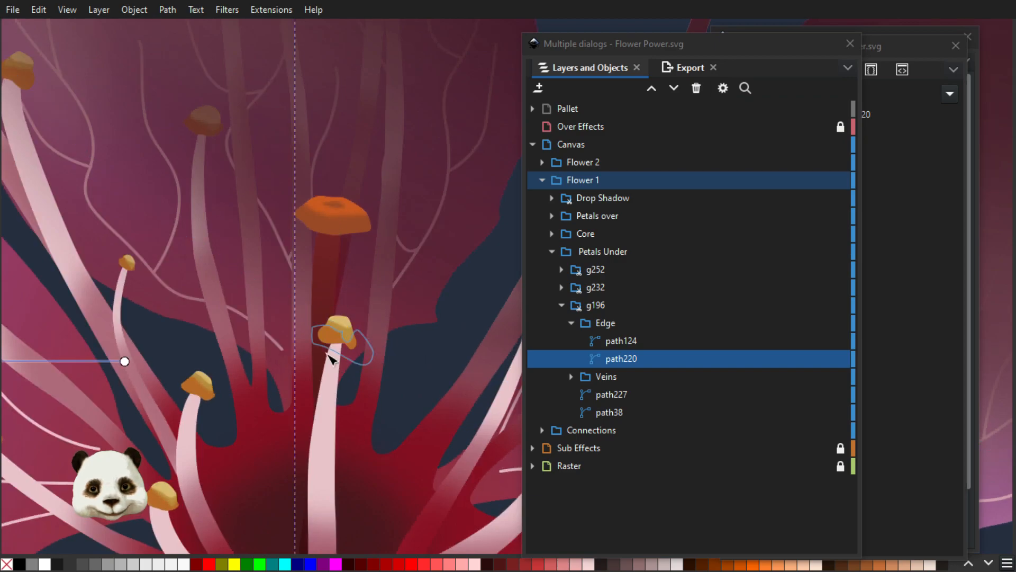
{"action": "scroll", "coordinate": [350, 371], "scroll_direction": "down", "scroll_amount": 5}
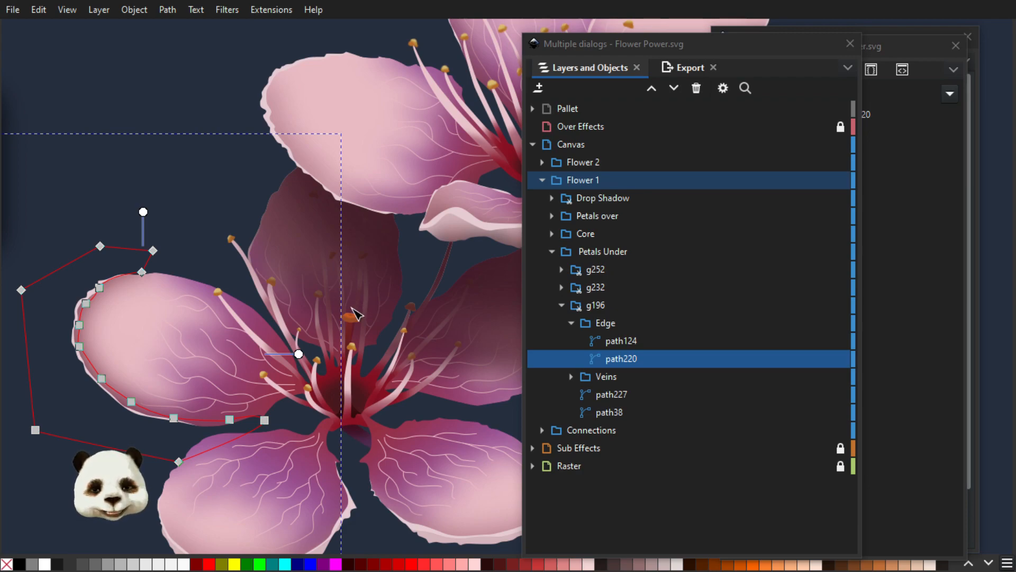
{"action": "scroll", "coordinate": [351, 307], "scroll_direction": "down", "scroll_amount": 2}
{"action": "left_click", "coordinate": [352, 502]}
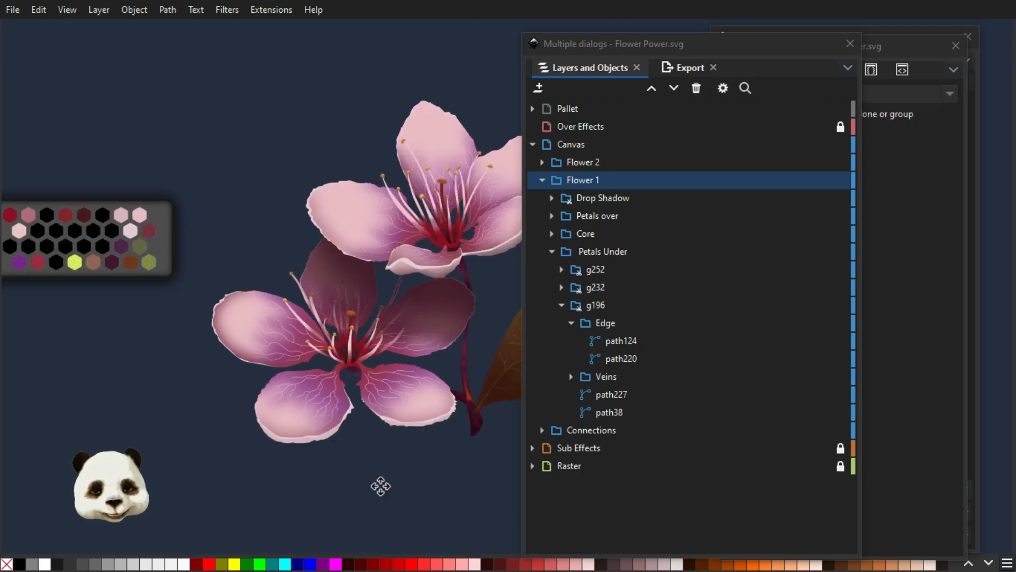
{"action": "left_click_drag", "start_coordinate": [380, 486], "coordinate": [295, 472]}
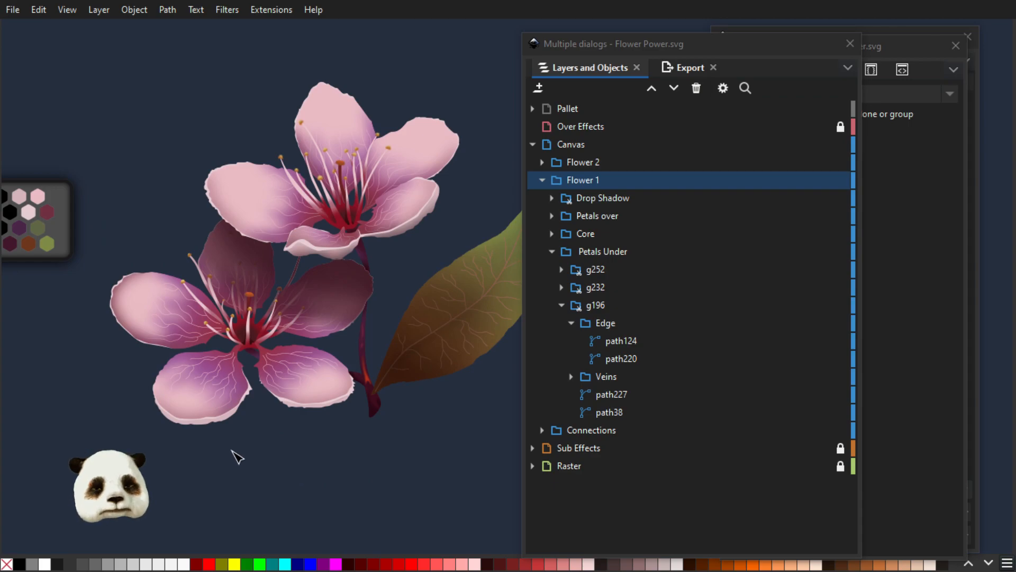
{"action": "scroll", "coordinate": [141, 434], "scroll_direction": "down", "scroll_amount": 2}
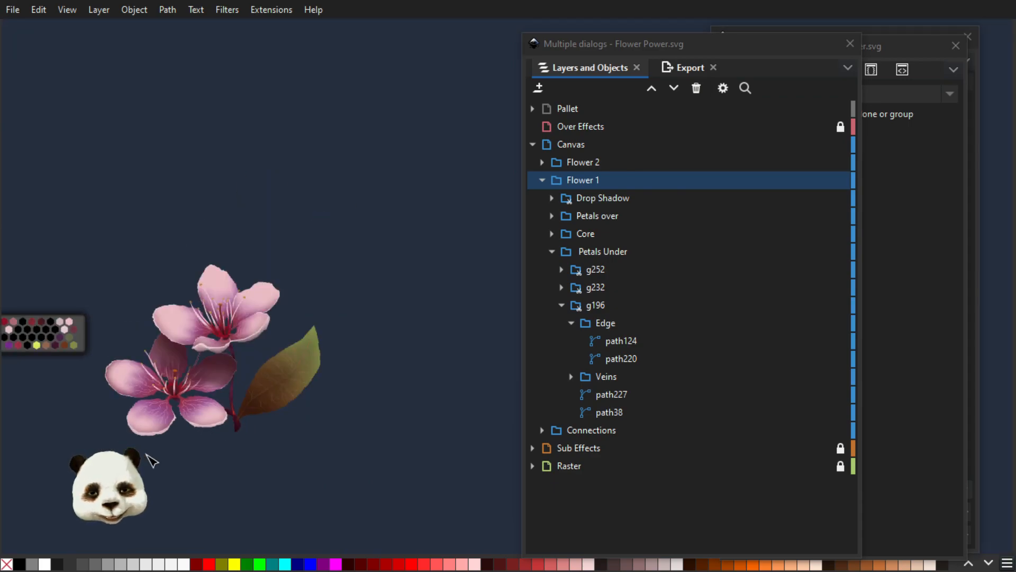
{"action": "left_click_drag", "start_coordinate": [152, 460], "coordinate": [286, 447]}
{"action": "scroll", "coordinate": [242, 436], "scroll_direction": "up", "scroll_amount": 2}
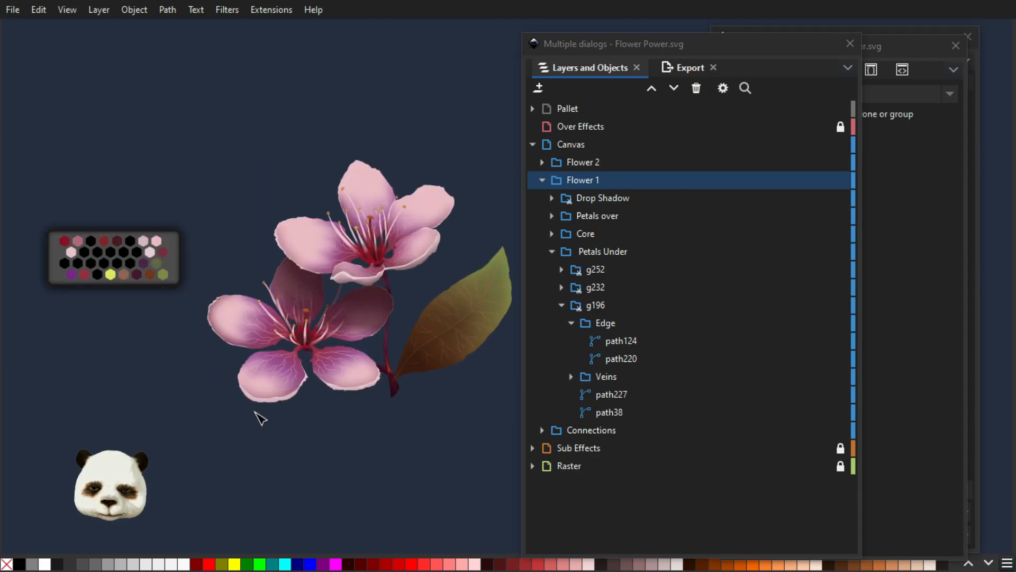
{"action": "scroll", "coordinate": [324, 404], "scroll_direction": "up", "scroll_amount": 4}
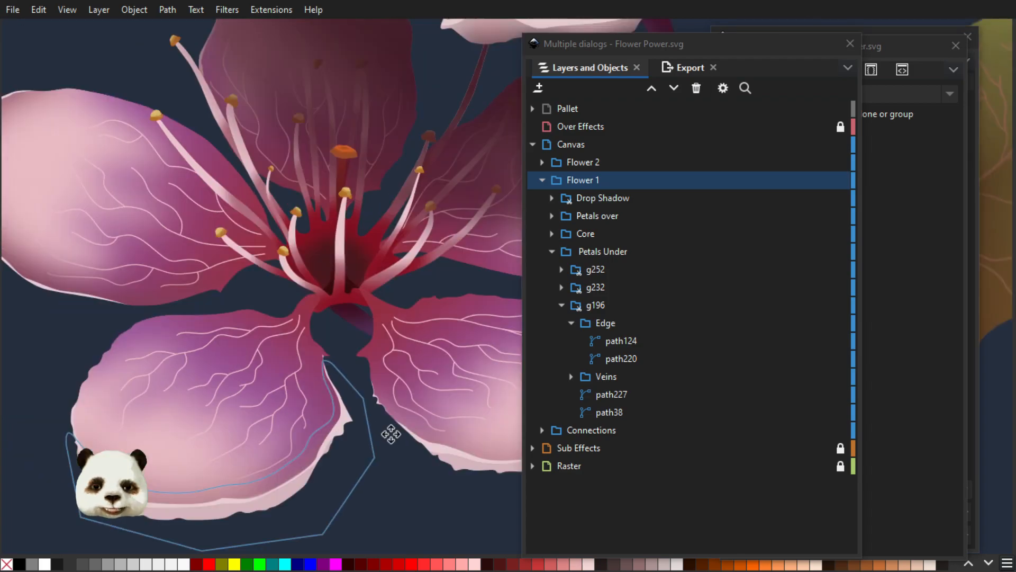
{"action": "scroll", "coordinate": [390, 431], "scroll_direction": "down", "scroll_amount": 3}
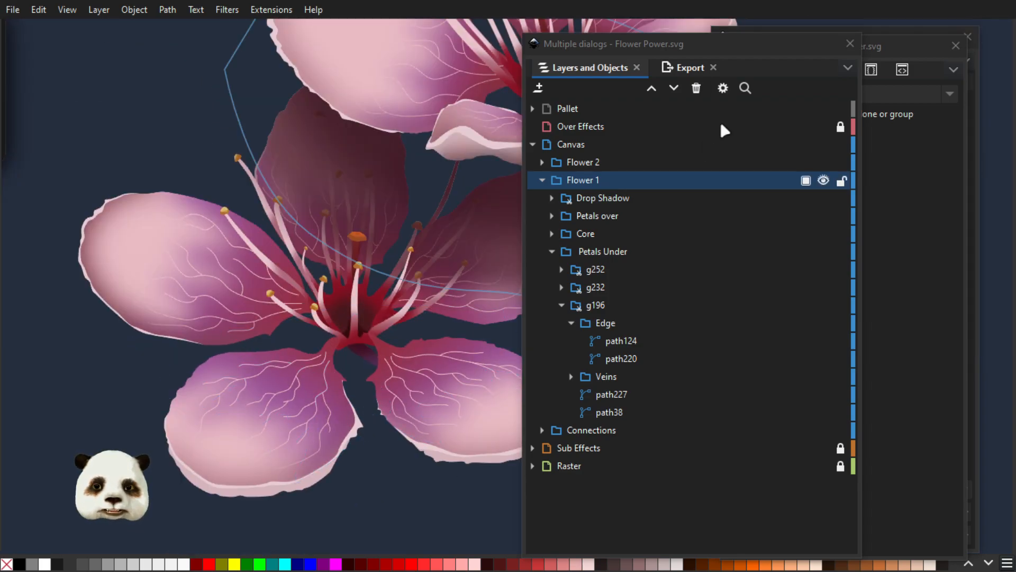
- Move the Layers and Objects dialog off the artwork and bring up the Selectors and CSS dialog
{"action": "left_click_drag", "start_coordinate": [672, 42], "coordinate": [1015, 47]}
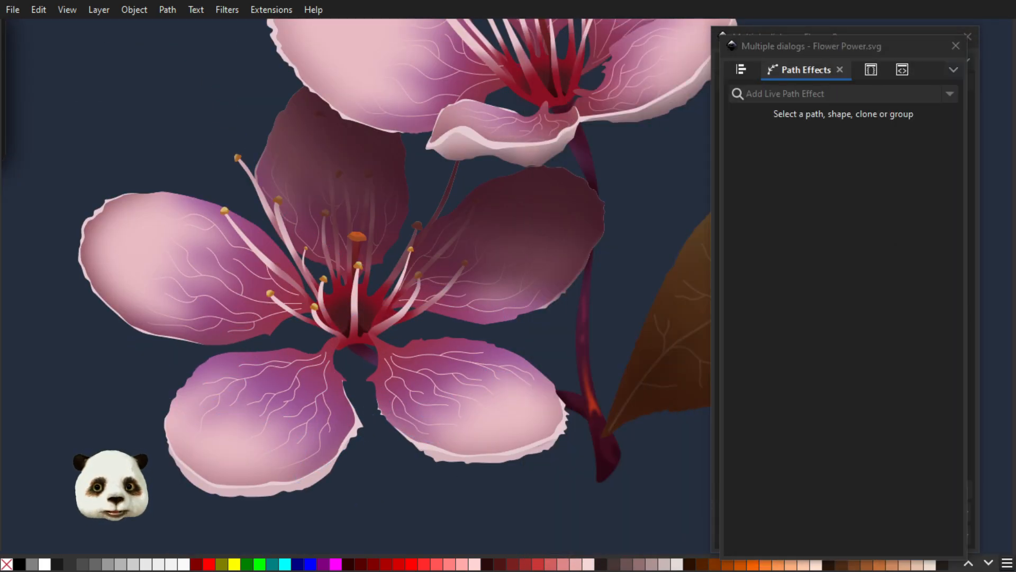
{"action": "left_click_drag", "start_coordinate": [800, 45], "coordinate": [861, 50]}
{"action": "left_click", "coordinate": [880, 66]}
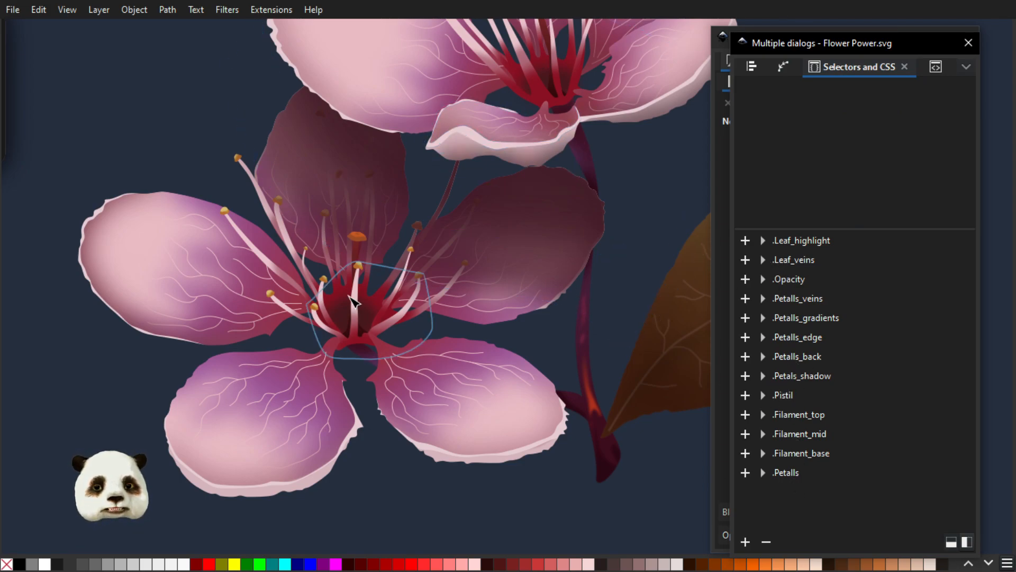
- Expand the .Petalls_veins selector and select the Veins group in g365 to display its CSS properties
{"action": "scroll", "coordinate": [508, 364], "scroll_direction": "down", "scroll_amount": 2}
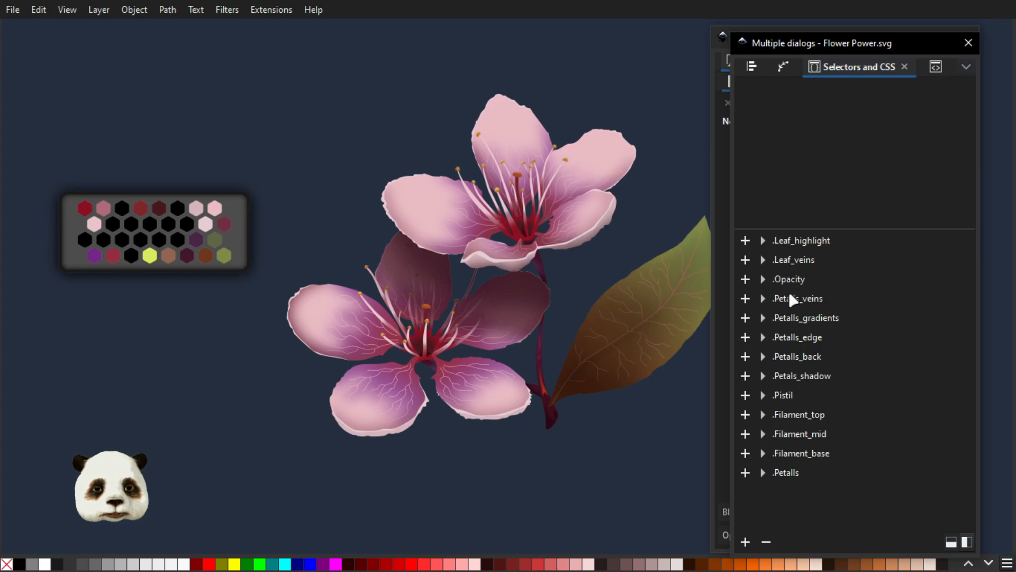
{"action": "left_click", "coordinate": [762, 298]}
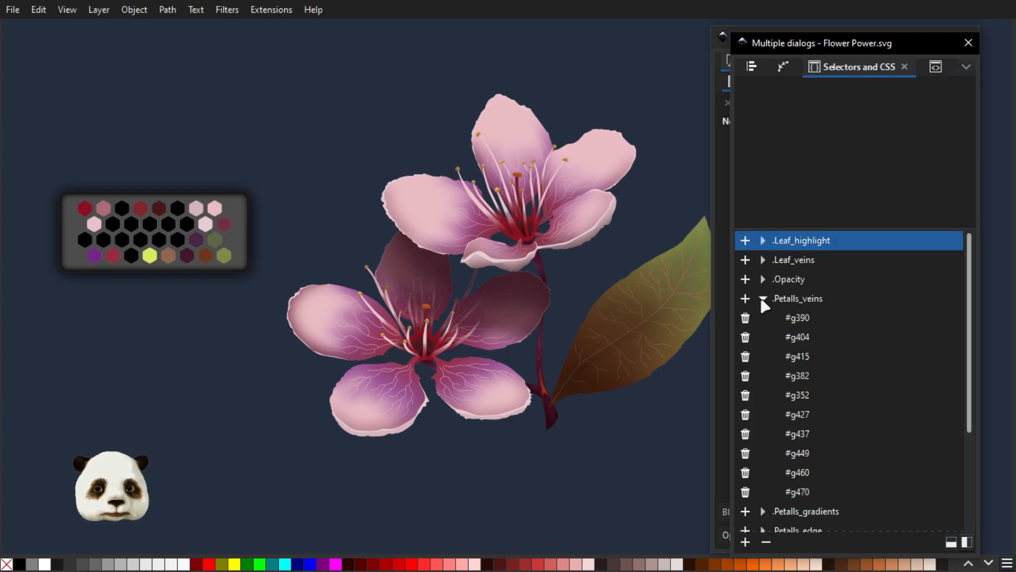
{"action": "left_click", "coordinate": [400, 388]}
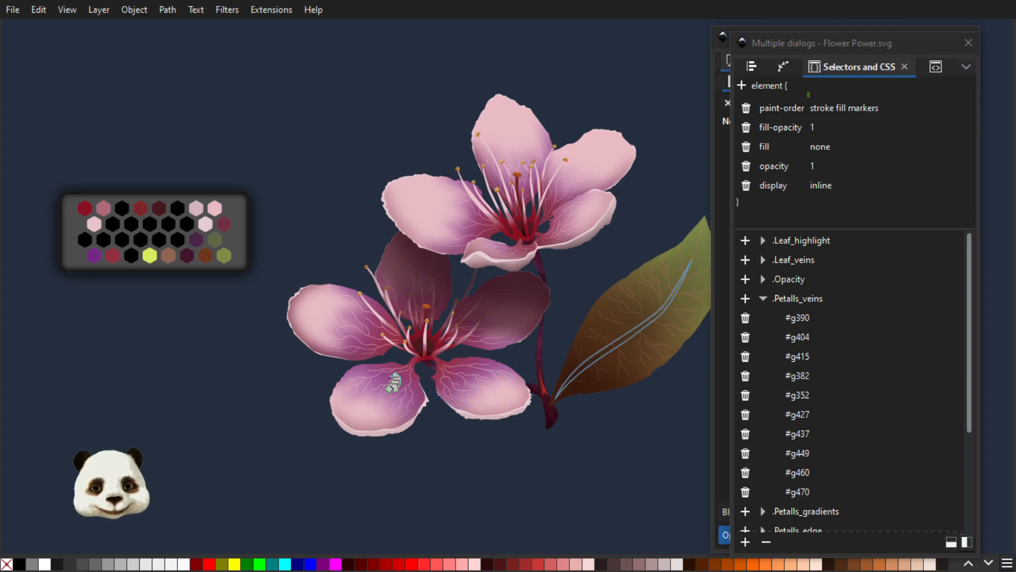
{"action": "key", "text": "ctrl+shift+l"}
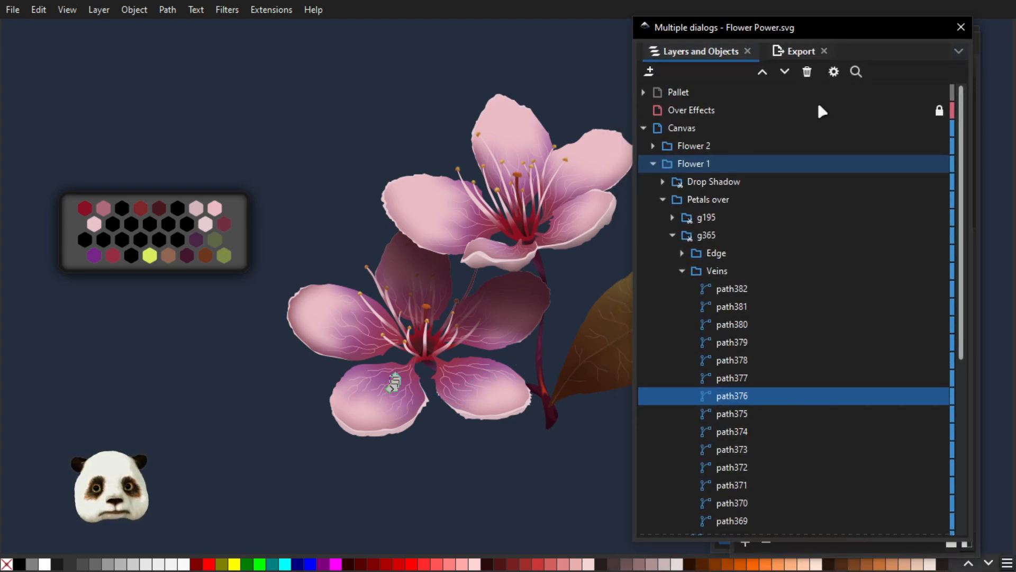
{"action": "left_click_drag", "start_coordinate": [714, 35], "coordinate": [925, 60]}
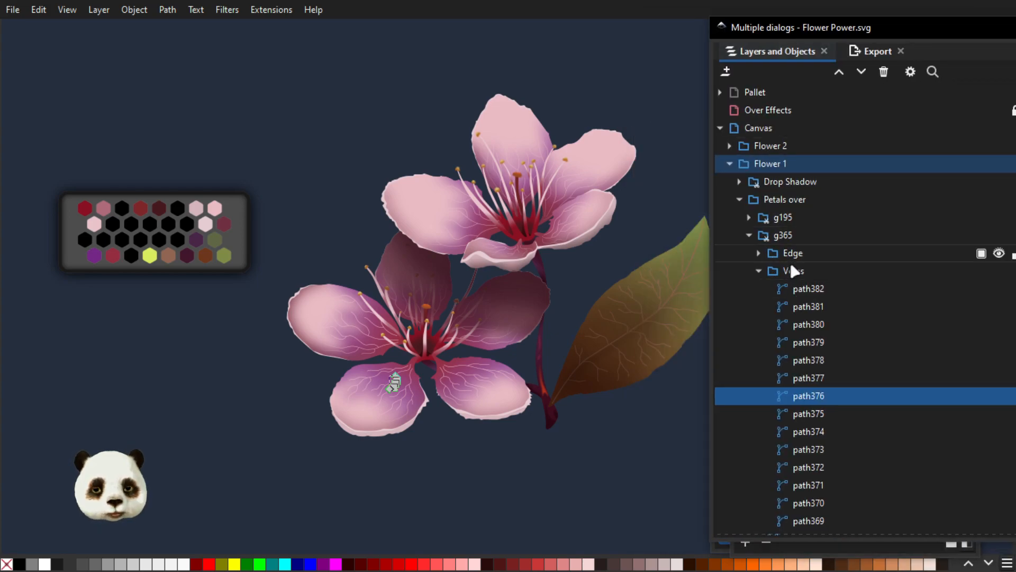
{"action": "left_click", "coordinate": [792, 271]}
{"action": "left_click_drag", "start_coordinate": [794, 28], "coordinate": [1015, 30]}
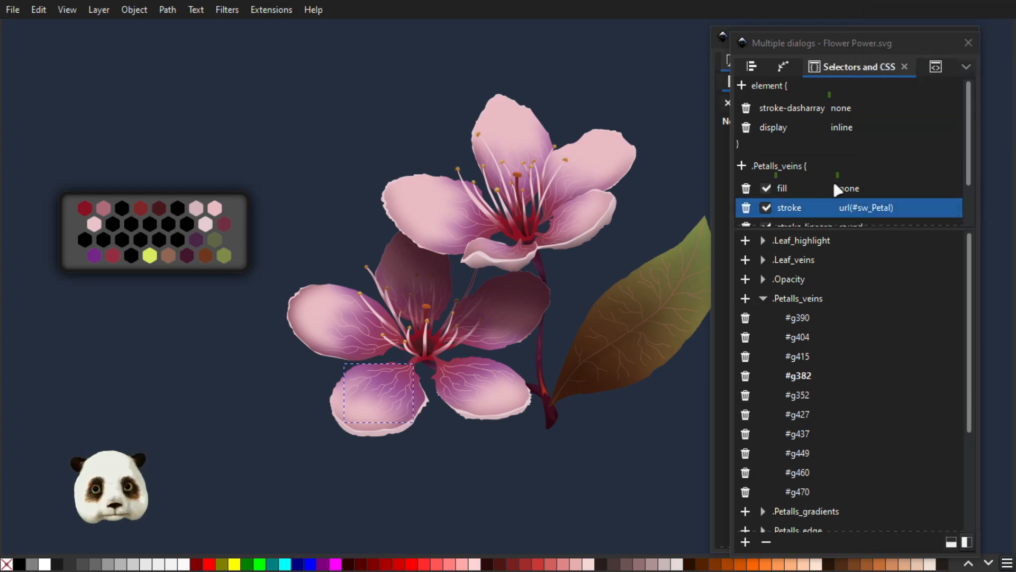
- Examine the fill, stroke, line cap and stroke width of .Petalls_veins against the veins drawn on the lower flower's petals
{"action": "scroll", "coordinate": [833, 185], "scroll_direction": "down", "scroll_amount": 2}
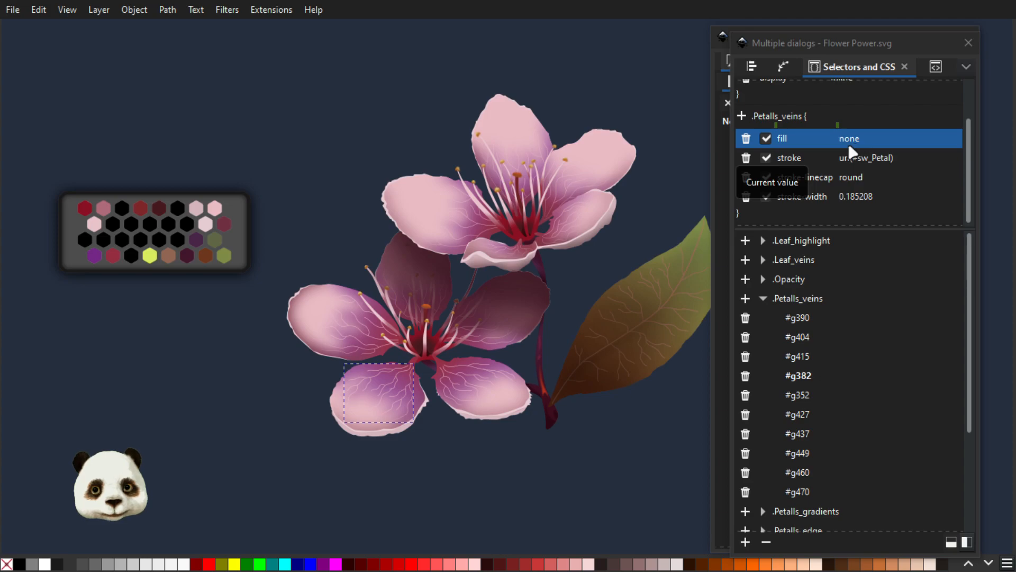
{"action": "scroll", "coordinate": [360, 426], "scroll_direction": "up", "scroll_amount": 2}
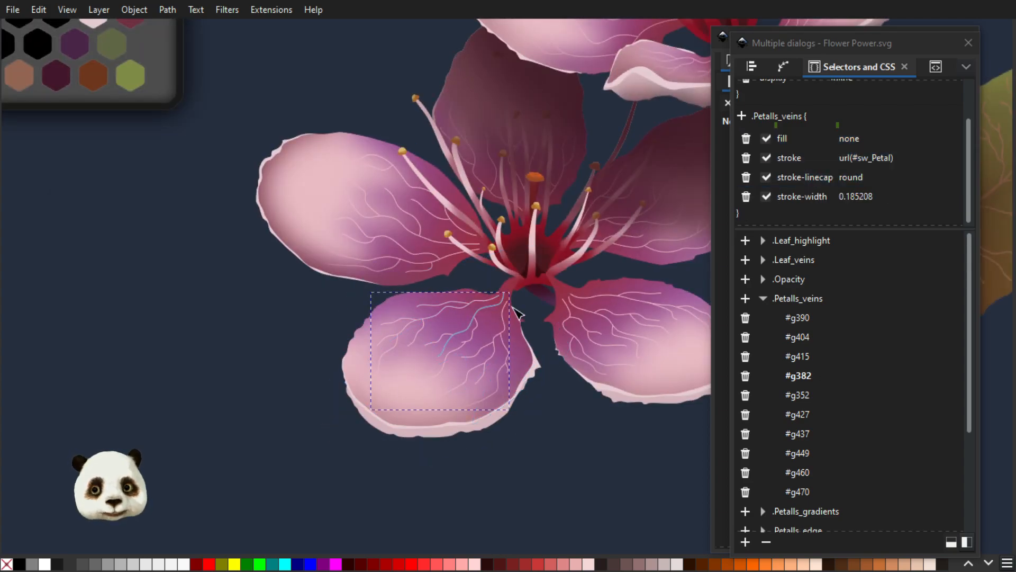
{"action": "left_click", "coordinate": [813, 164]}
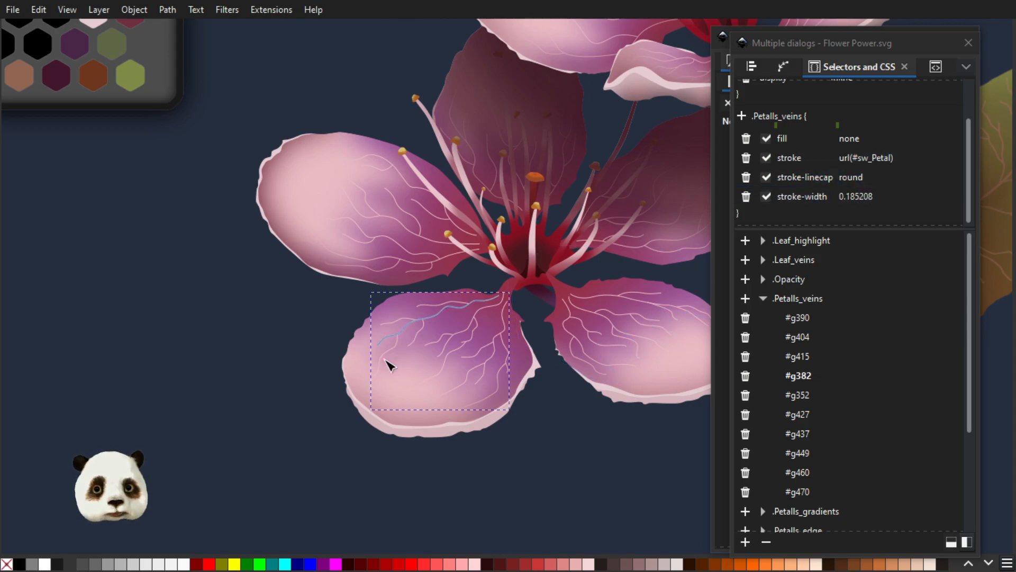
{"action": "scroll", "coordinate": [391, 363], "scroll_direction": "up", "scroll_amount": 4, "text": "ctrl"}
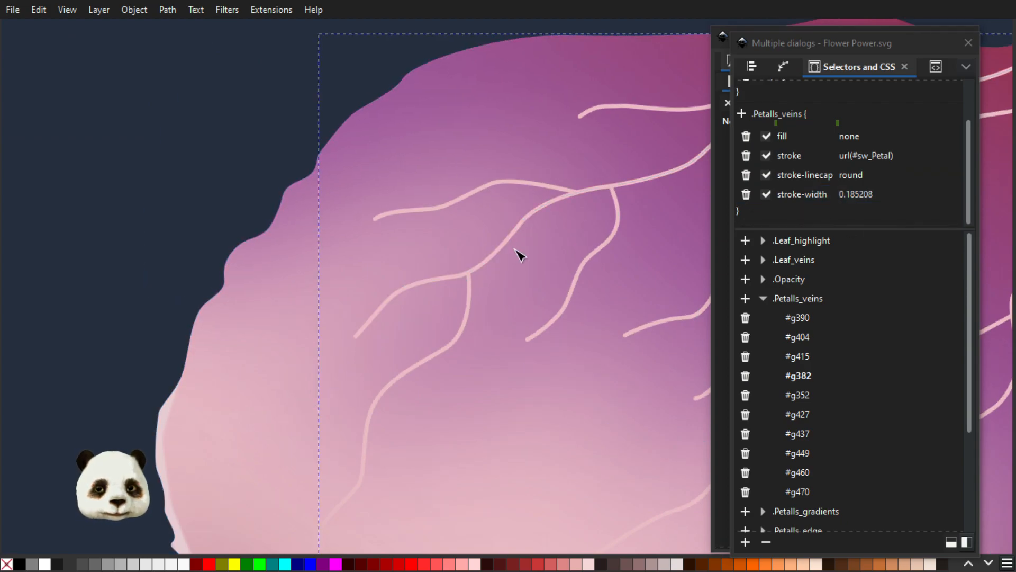
{"action": "scroll", "coordinate": [449, 309], "scroll_direction": "down", "scroll_amount": 1, "text": "ctrl"}
{"action": "scroll", "coordinate": [619, 285], "scroll_direction": "down", "scroll_amount": 2, "text": "ctrl"}
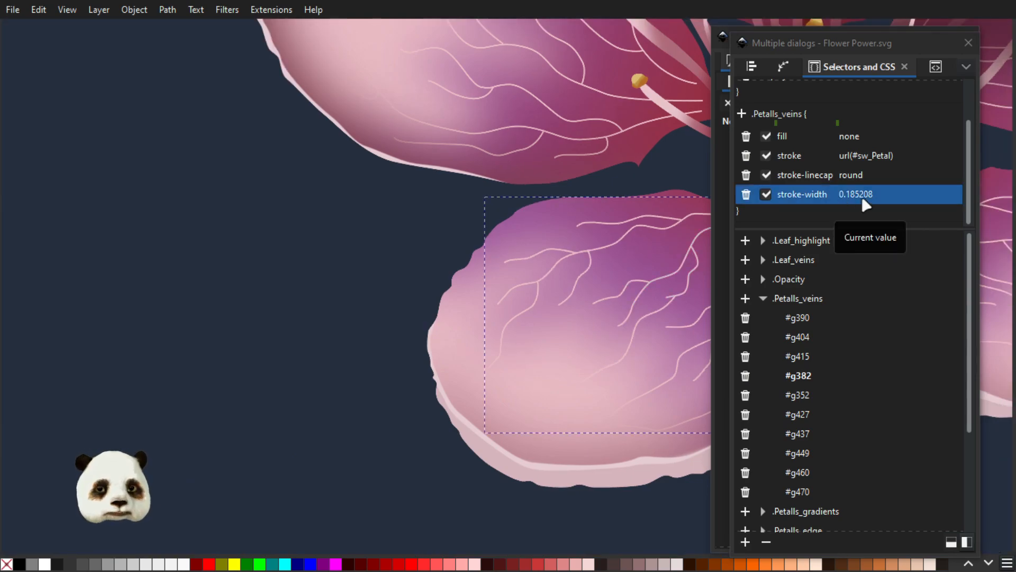
{"action": "left_click_drag", "start_coordinate": [620, 339], "coordinate": [470, 380]}
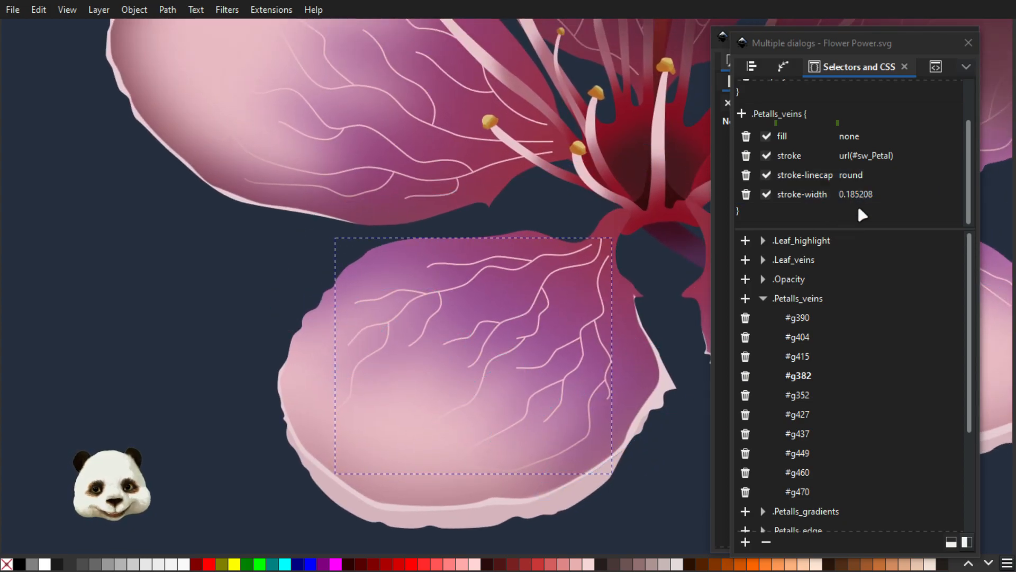
{"action": "scroll", "coordinate": [622, 329], "scroll_direction": "down", "scroll_amount": 2}
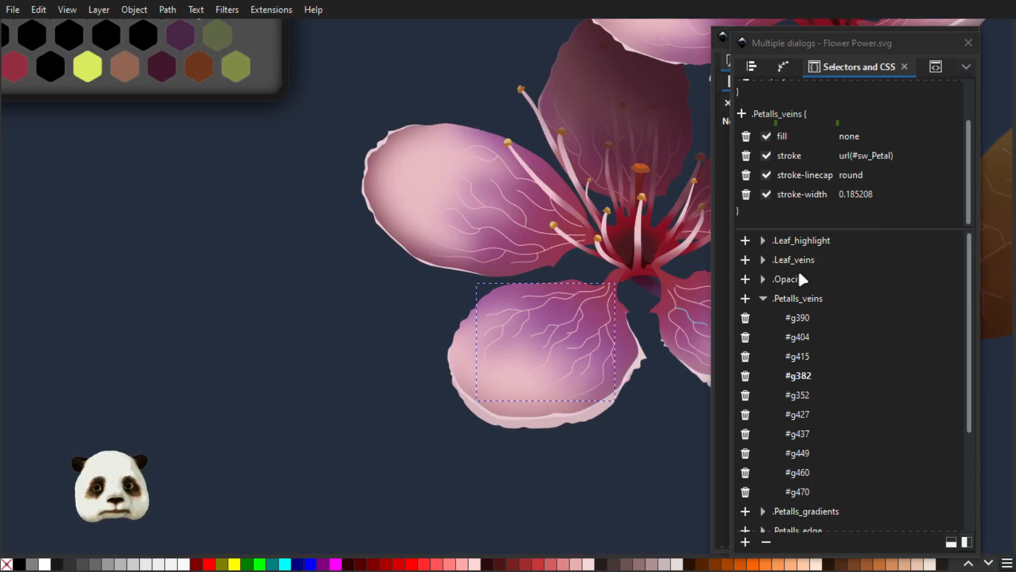
- Collapse the .Petalls_veins selector, then expand and select .Opacity to highlight the groups it controls
{"action": "left_click", "coordinate": [764, 296]}
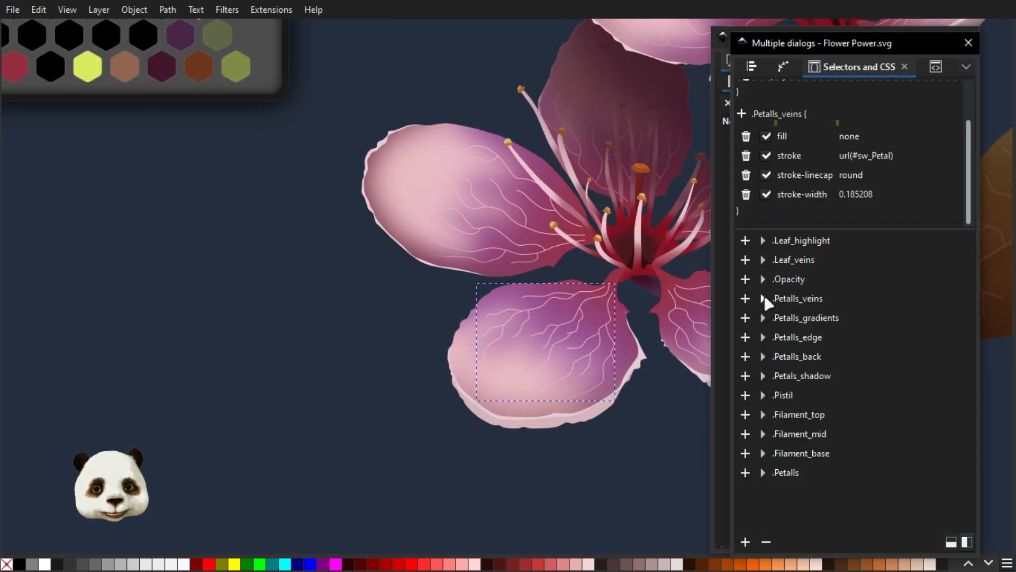
{"action": "scroll", "coordinate": [610, 296], "scroll_direction": "down", "scroll_amount": 2}
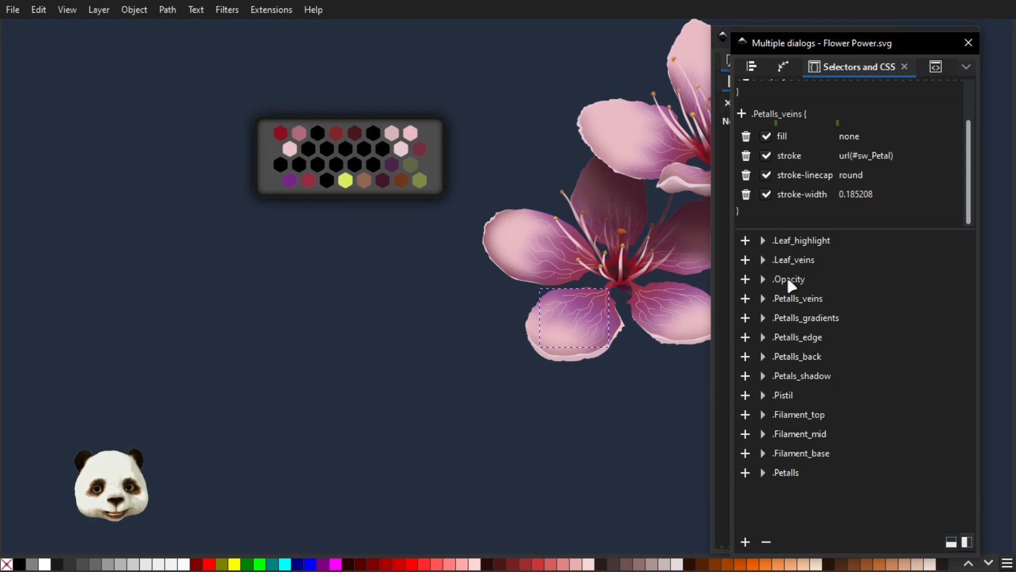
{"action": "left_click", "coordinate": [768, 282]}
{"action": "left_click", "coordinate": [763, 278]}
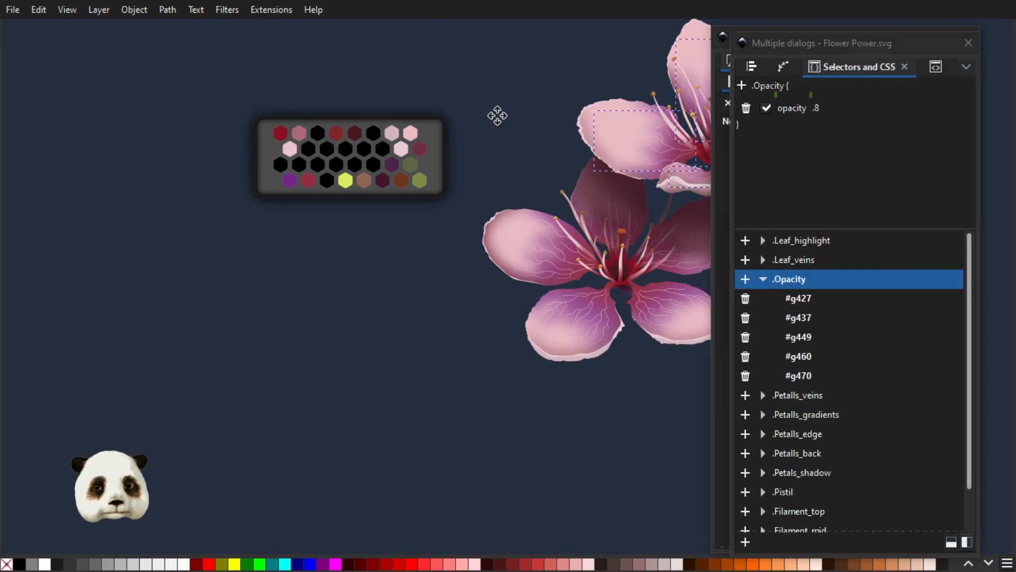
- Examine the upper flower's petal veins governed by the .Opacity selector and compare them with the lower flower's veins
{"action": "scroll", "coordinate": [345, 173], "scroll_direction": "right", "scroll_amount": 3}
{"action": "scroll", "coordinate": [474, 225], "scroll_direction": "up", "scroll_amount": 3}
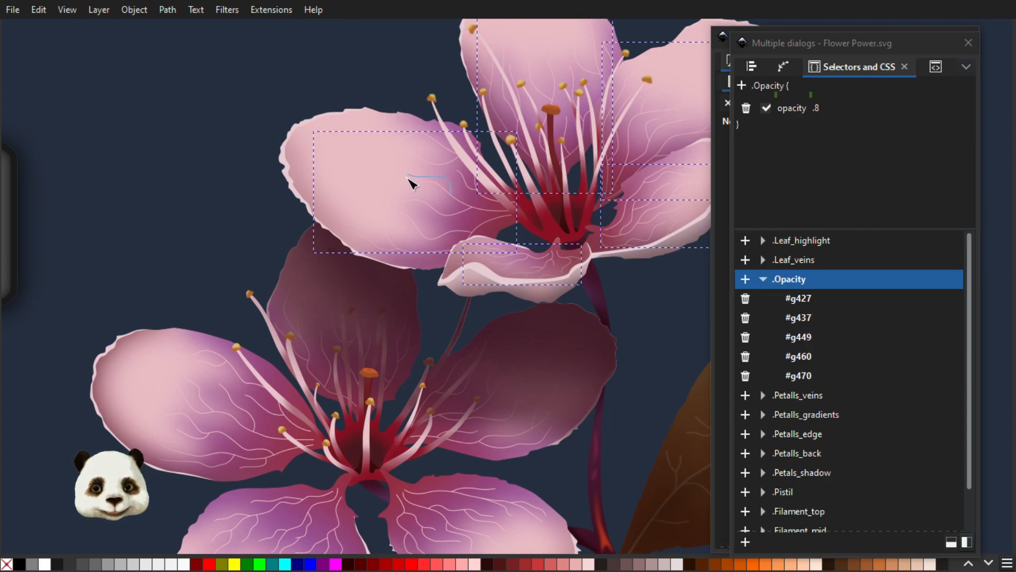
{"action": "scroll", "coordinate": [657, 217], "scroll_direction": "up", "scroll_amount": 2}
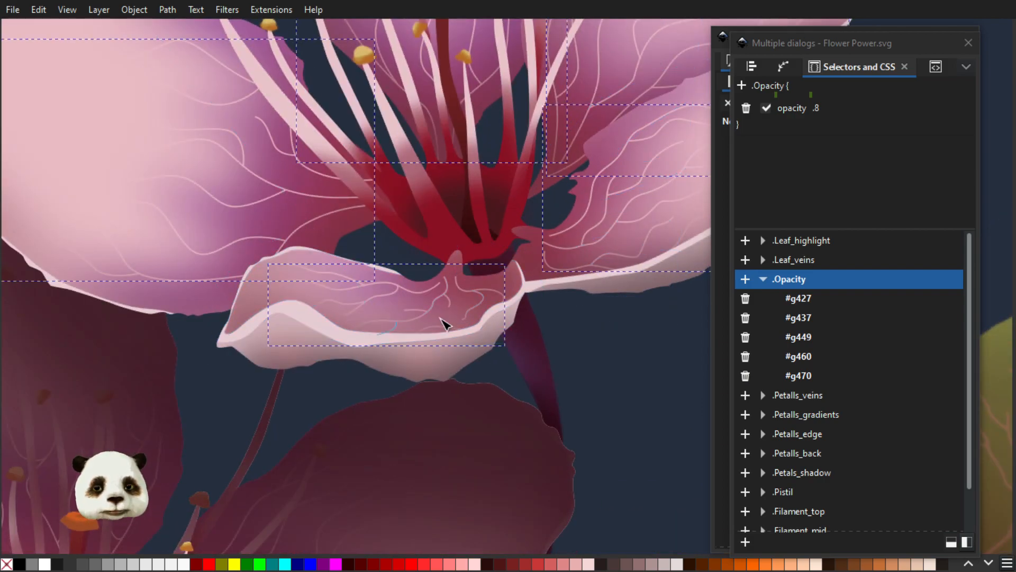
{"action": "scroll", "coordinate": [373, 322], "scroll_direction": "down", "scroll_amount": 3}
{"action": "left_click_drag", "start_coordinate": [497, 342], "coordinate": [682, 204]}
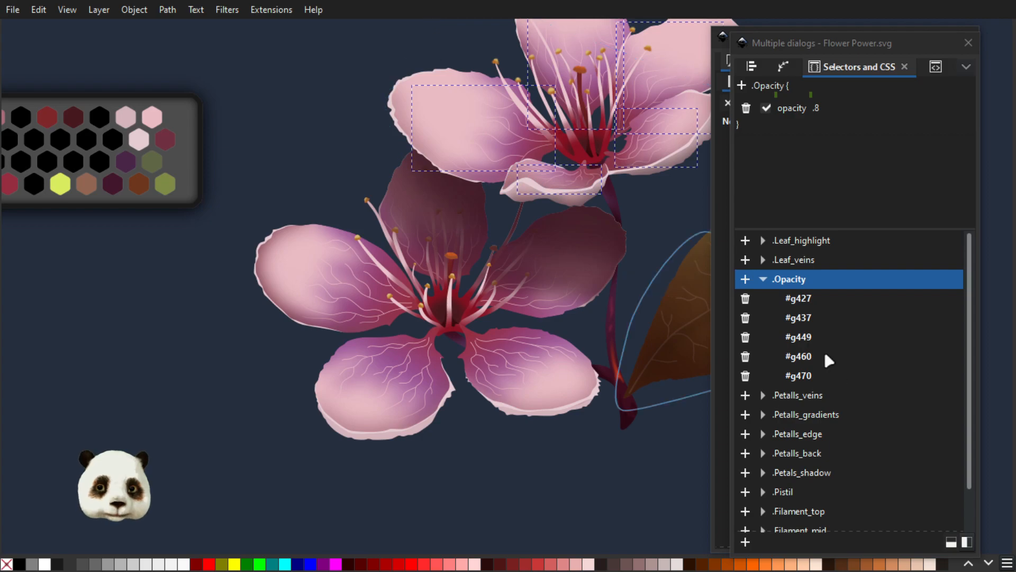
{"action": "scroll", "coordinate": [623, 367], "scroll_direction": "down", "scroll_amount": 2, "text": "ctrl"}
{"action": "left_click_drag", "start_coordinate": [598, 449], "coordinate": [445, 484]}
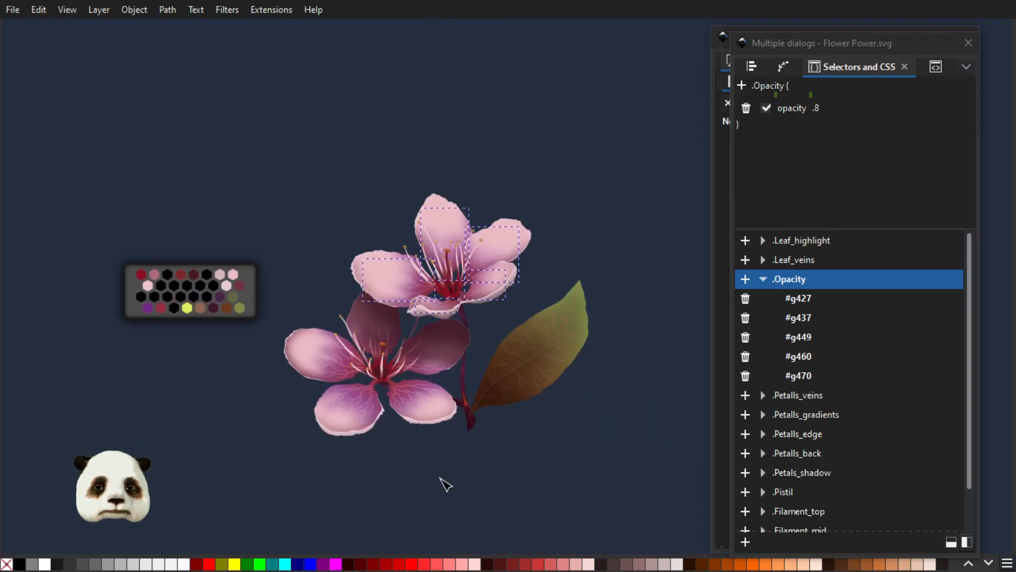
{"action": "scroll", "coordinate": [393, 477], "scroll_direction": "up", "scroll_amount": 1, "text": "ctrl"}
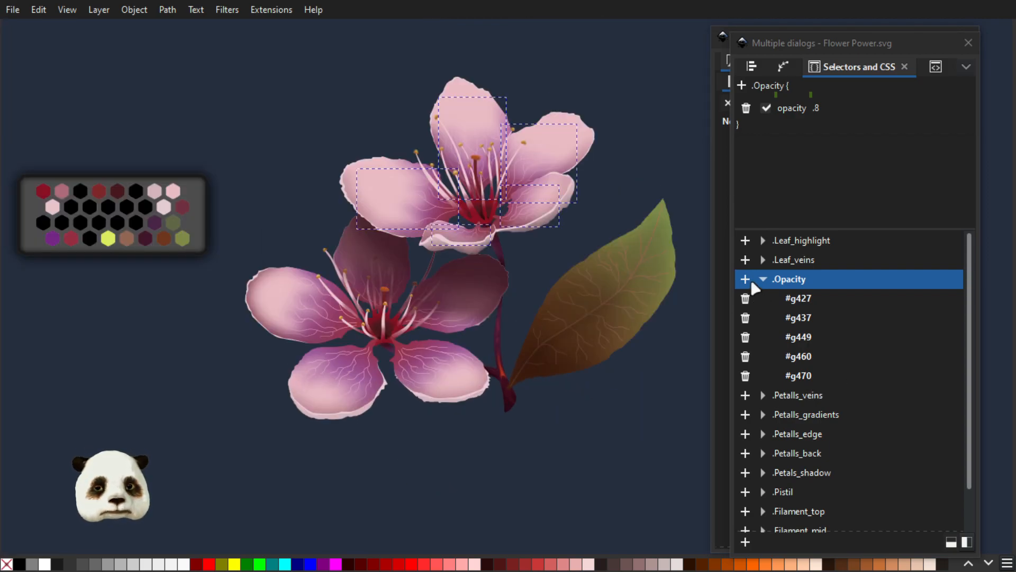
- Collapse the .Opacity selector, deselect everything and clear all open dialogs off the canvas
{"action": "left_click", "coordinate": [765, 283]}
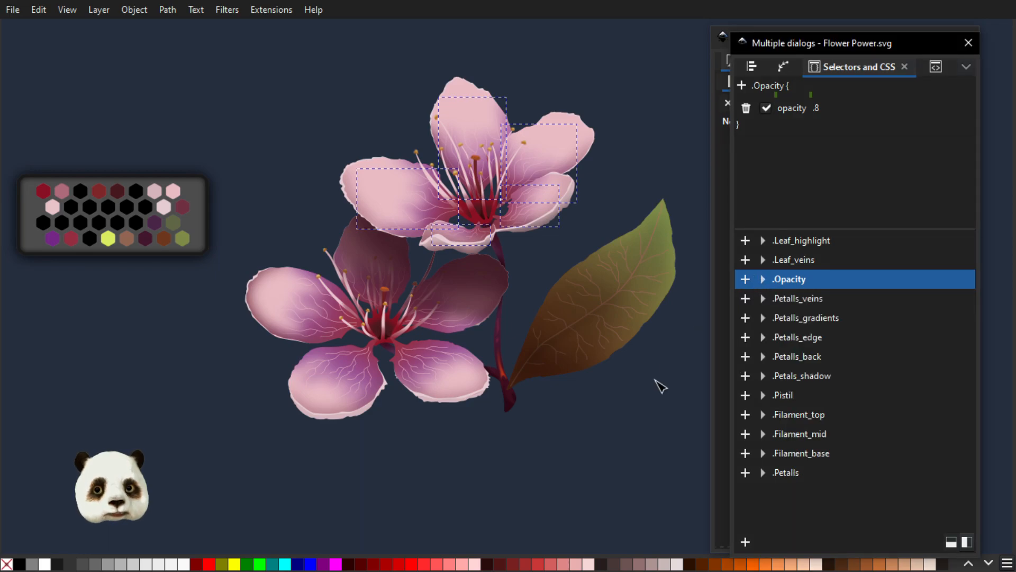
{"action": "left_click", "coordinate": [651, 407]}
{"action": "scroll", "coordinate": [652, 408], "scroll_direction": "down", "scroll_amount": 1, "text": "ctrl"}
{"action": "left_click_drag", "start_coordinate": [653, 409], "coordinate": [506, 427]}
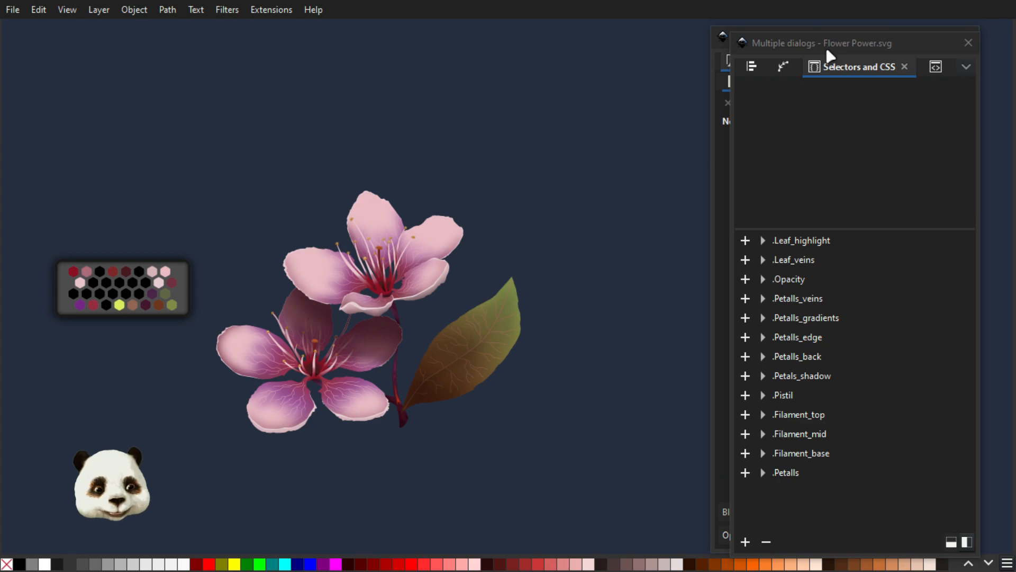
{"action": "left_click_drag", "start_coordinate": [819, 49], "coordinate": [1015, 50]}
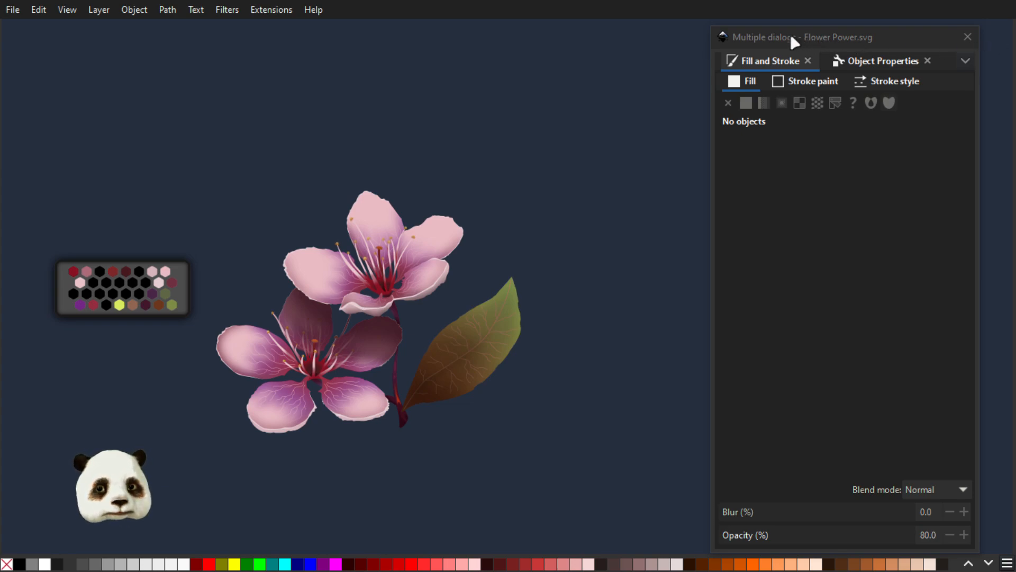
{"action": "left_click_drag", "start_coordinate": [794, 41], "coordinate": [818, 40]}
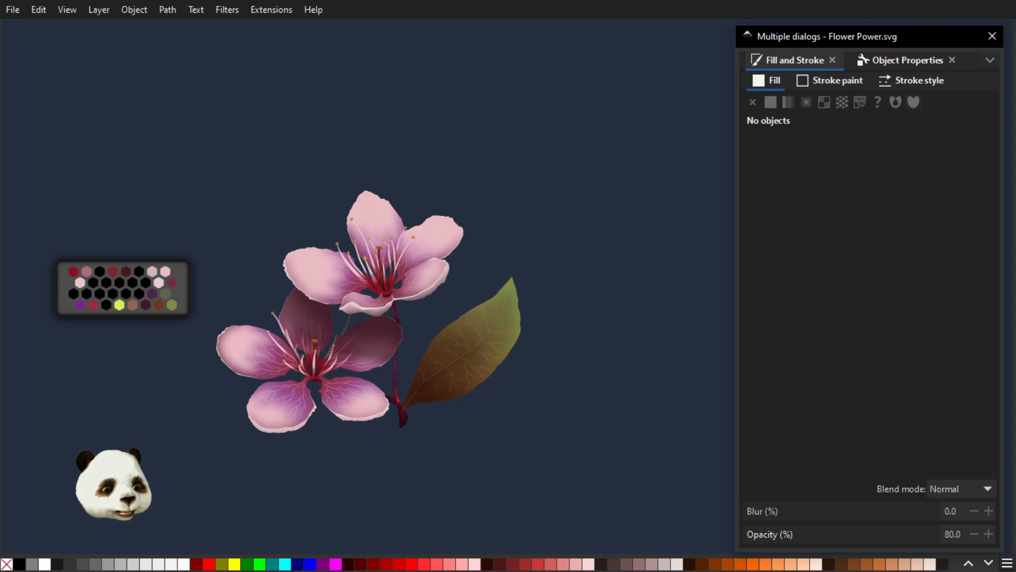
{"action": "key", "text": "F12"}
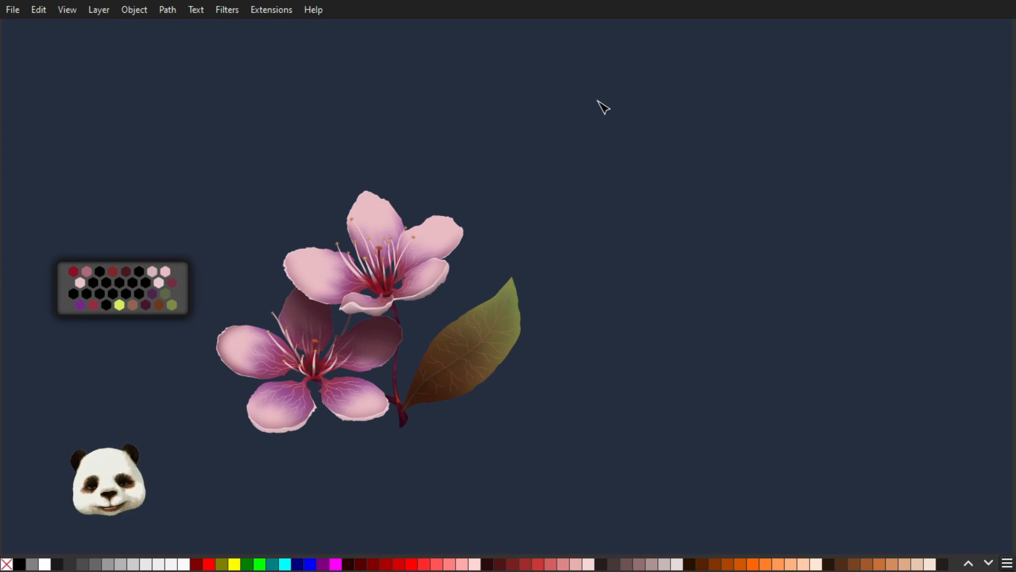
- Examine the illustration at page scale, then compare the flowers and leaf with the blossom reference photo beneath them
{"action": "scroll", "coordinate": [479, 320], "scroll_direction": "down", "scroll_amount": 3}
{"action": "scroll", "coordinate": [437, 404], "scroll_direction": "up", "scroll_amount": 2}
{"action": "scroll", "coordinate": [437, 404], "scroll_direction": "down", "scroll_amount": 5}
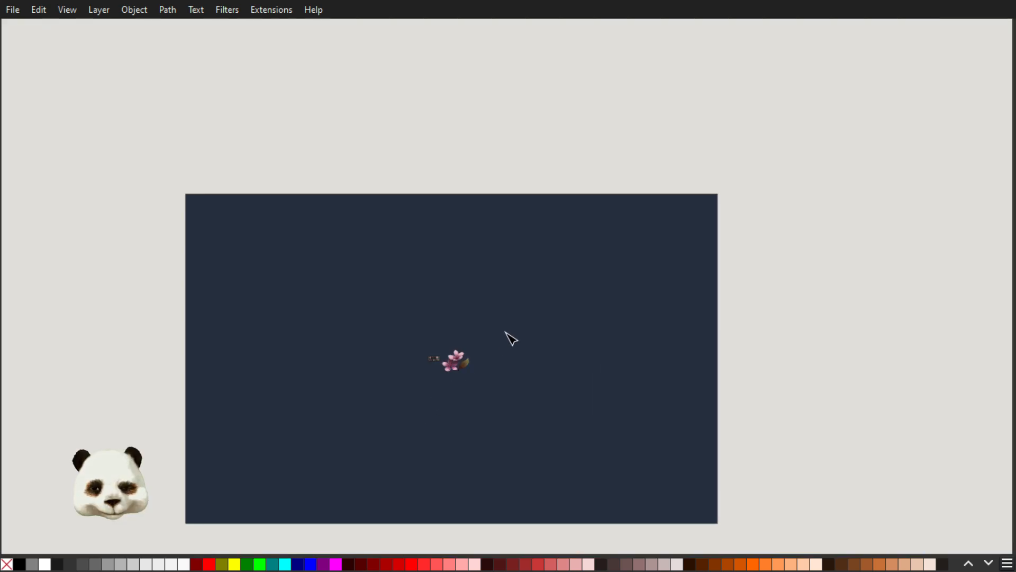
{"action": "scroll", "coordinate": [383, 472], "scroll_direction": "up", "scroll_amount": 3}
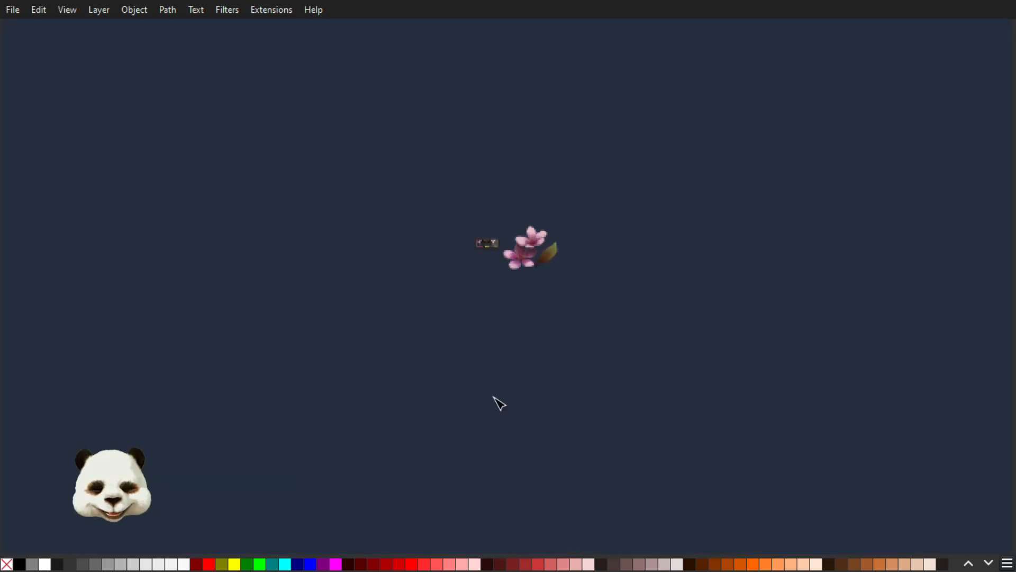
{"action": "left_click_drag", "start_coordinate": [660, 192], "coordinate": [637, 383]}
{"action": "scroll", "coordinate": [410, 357], "scroll_direction": "up", "scroll_amount": 3}
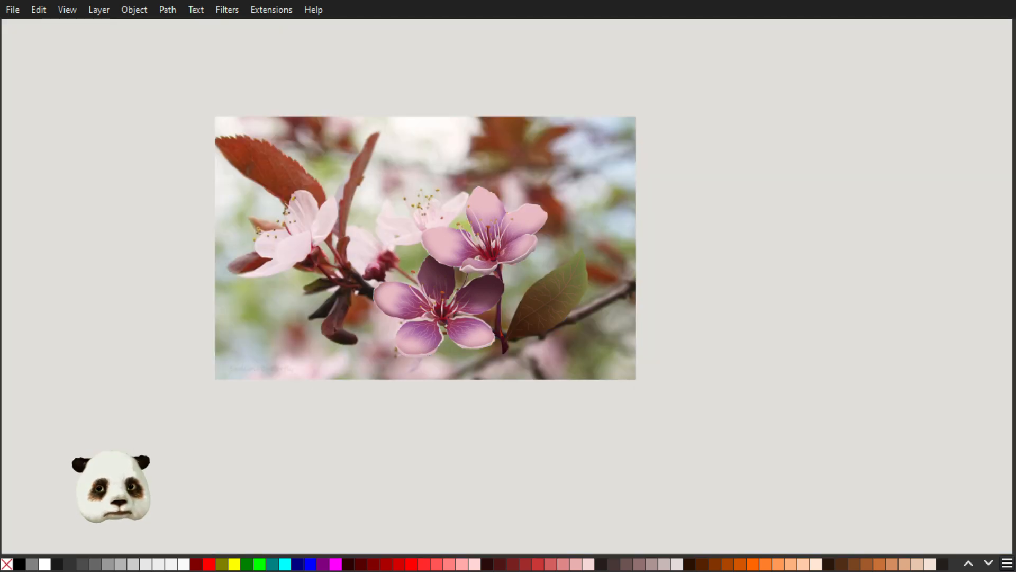
{"action": "scroll", "coordinate": [513, 268], "scroll_direction": "up", "scroll_amount": 2}
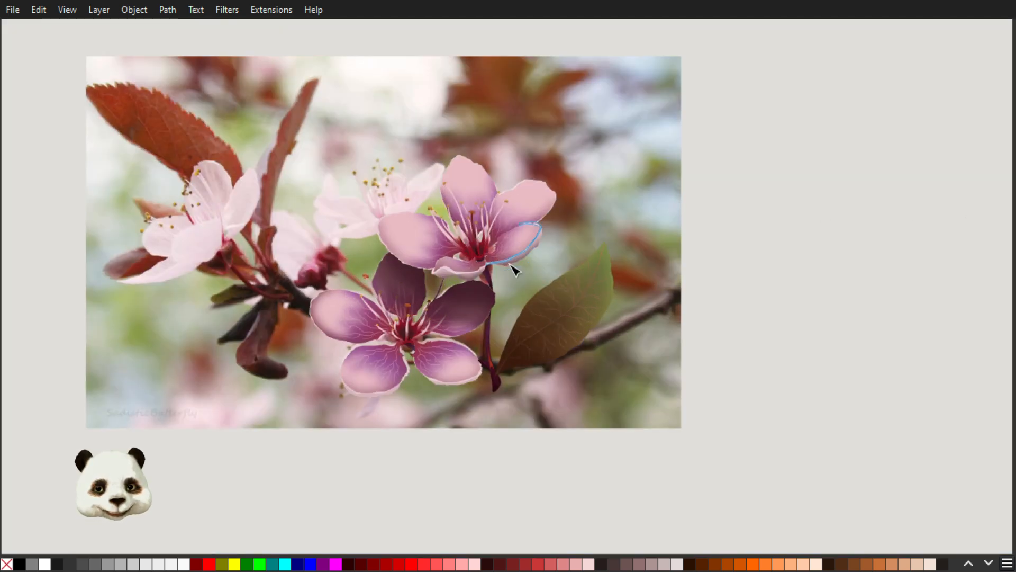
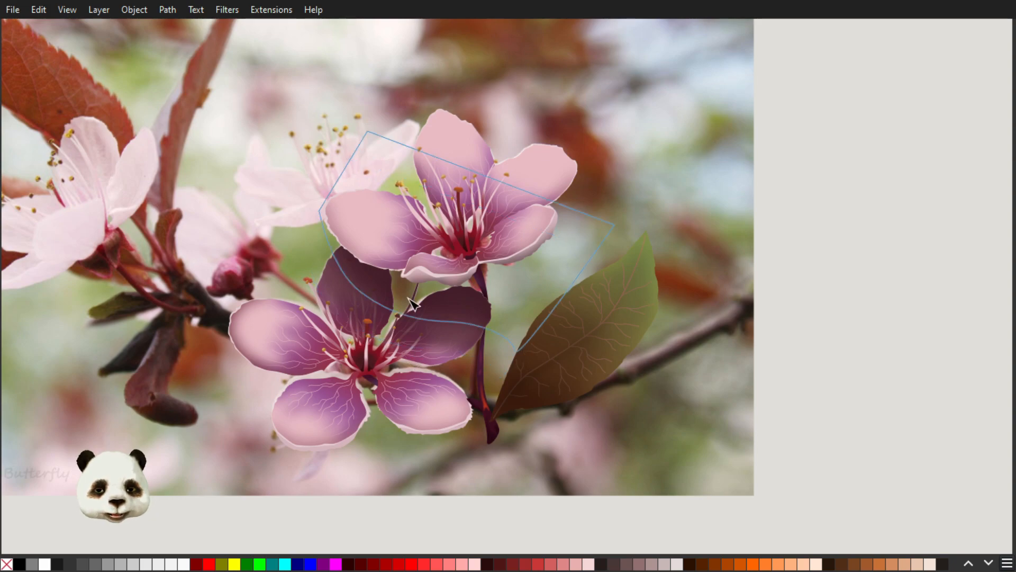
{"action": "scroll", "coordinate": [440, 384], "scroll_direction": "up", "scroll_amount": 3}
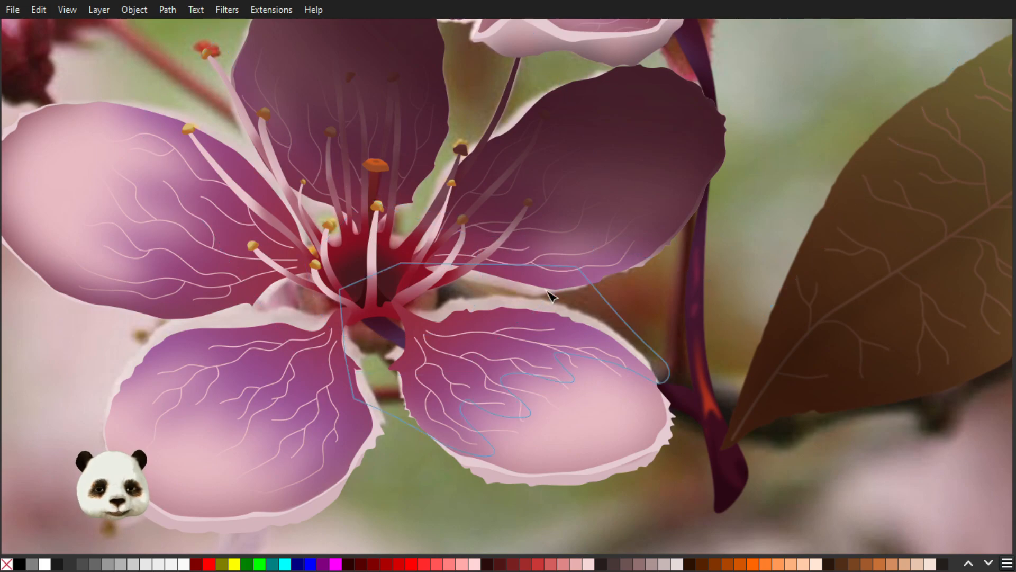
{"action": "scroll", "coordinate": [725, 223], "scroll_direction": "down", "scroll_amount": 3}
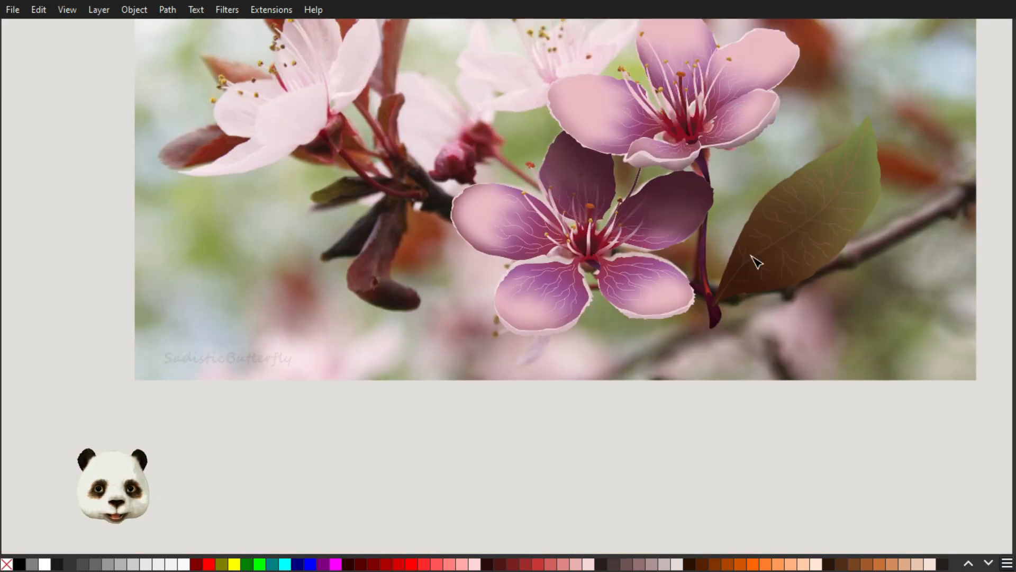
{"action": "left_click_drag", "start_coordinate": [830, 325], "coordinate": [578, 437]}
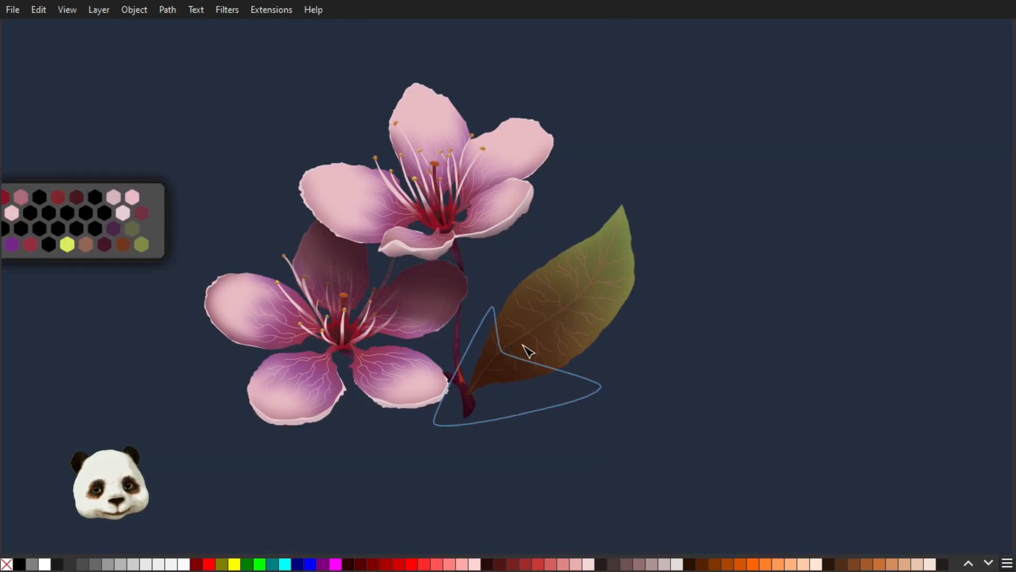
- Select the soft shadow shape over the lower flower's upper petals and examine how its outline darkens them
{"action": "left_click", "coordinate": [426, 299]}
{"action": "left_click_drag", "start_coordinate": [155, 418], "coordinate": [367, 439]}
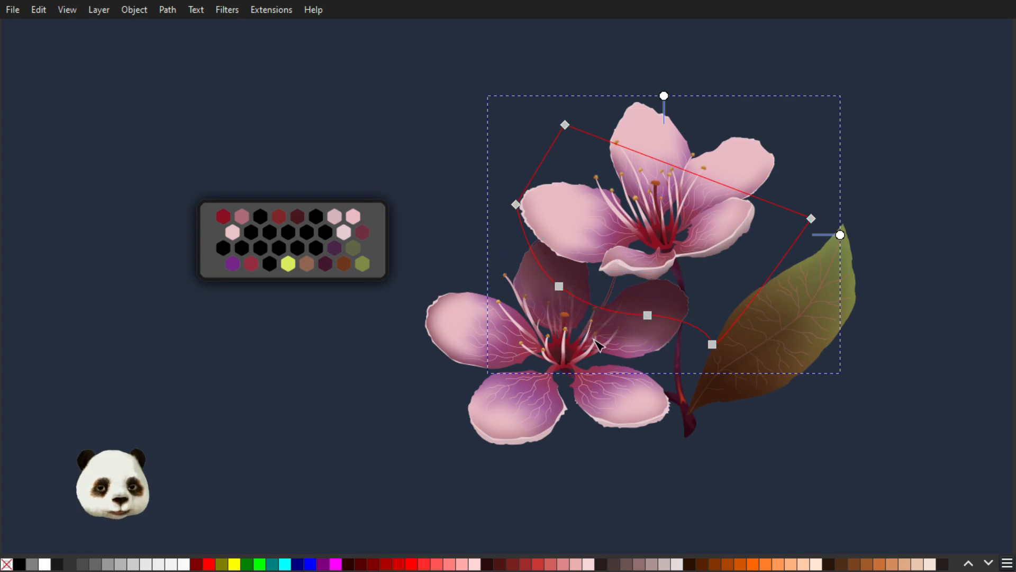
{"action": "scroll", "coordinate": [571, 317], "scroll_direction": "up", "scroll_amount": 2, "text": "ctrl"}
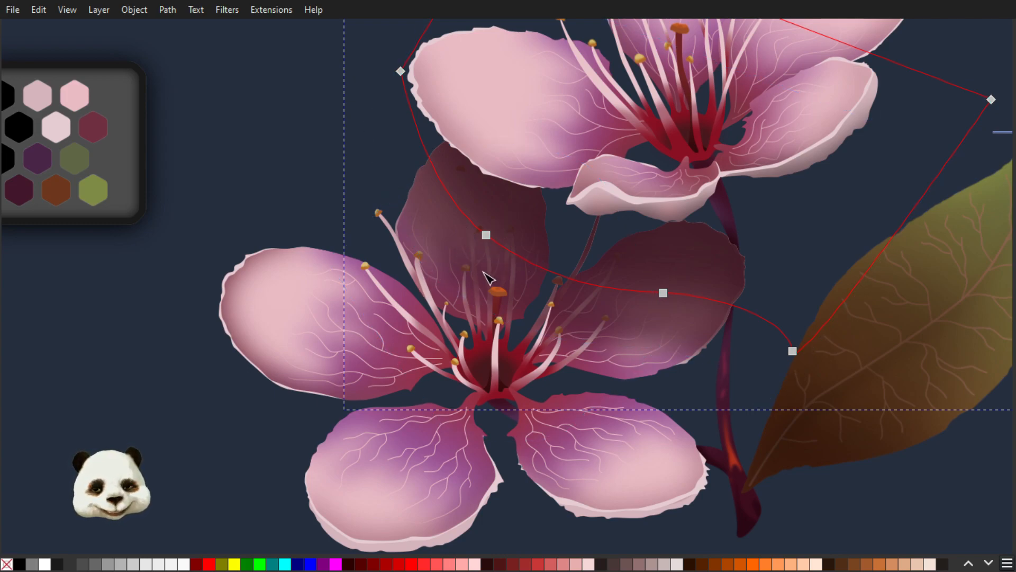
{"action": "scroll", "coordinate": [500, 246], "scroll_direction": "up", "scroll_amount": 1}
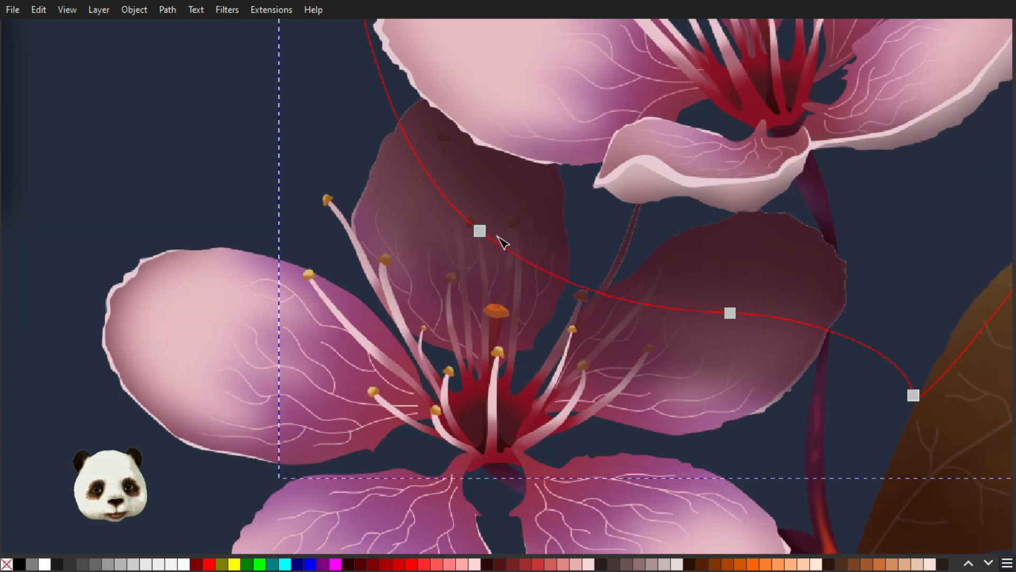
{"action": "scroll", "coordinate": [617, 310], "scroll_direction": "down", "scroll_amount": 1}
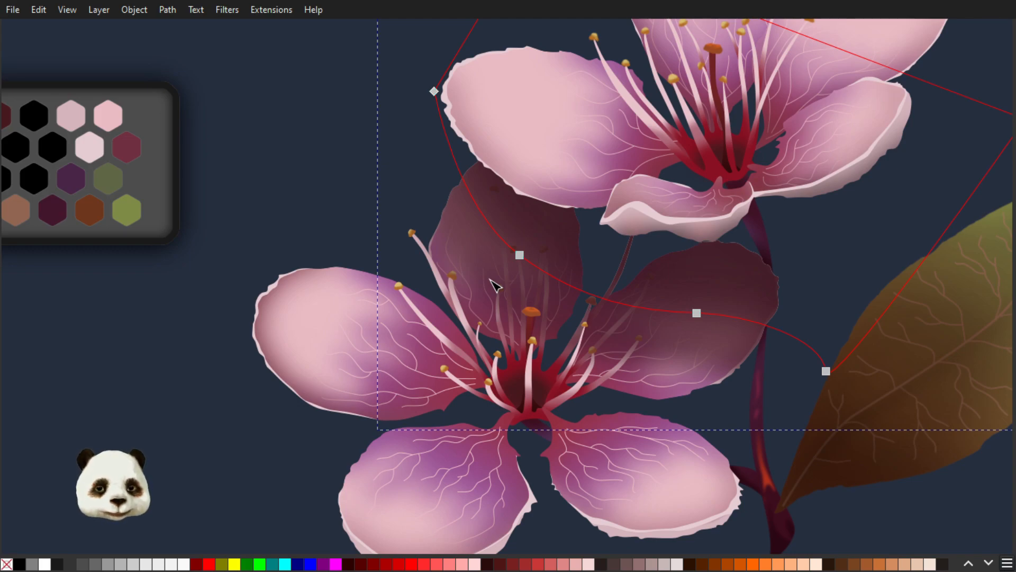
{"action": "scroll", "coordinate": [260, 380], "scroll_direction": "up", "scroll_amount": 1}
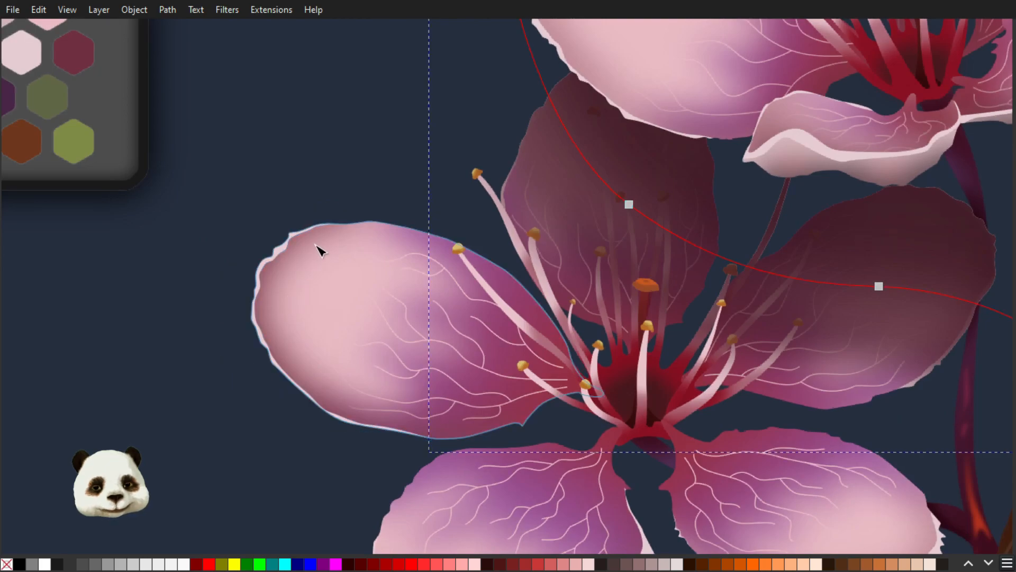
- Reshape the shadow path on the lower flower's left petal by nudging one inner edge node and moving its upper-left outer corner farther outward
{"action": "left_click", "coordinate": [274, 294]}
{"action": "scroll", "coordinate": [290, 482], "scroll_direction": "up", "scroll_amount": 3}
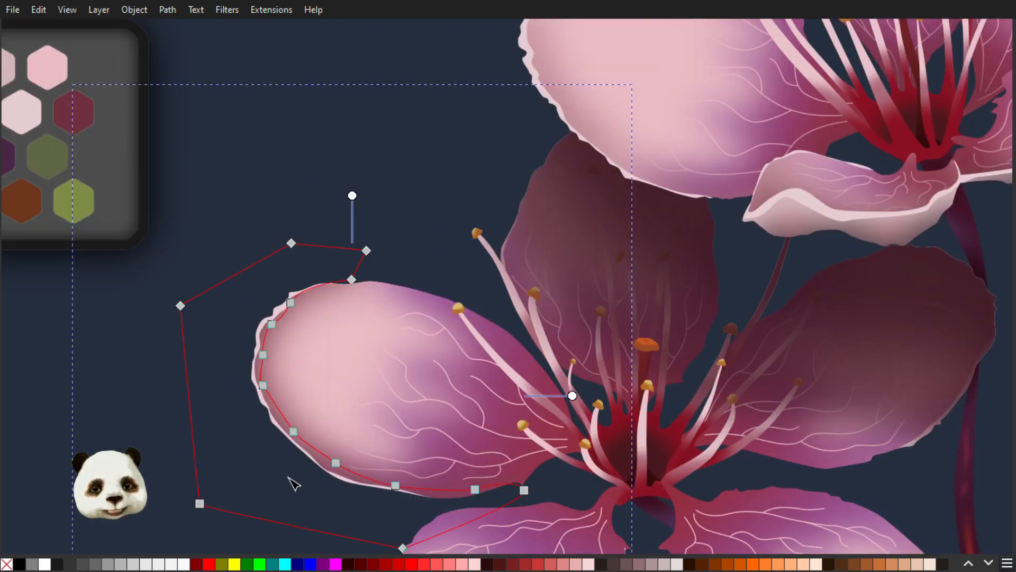
{"action": "scroll", "coordinate": [434, 344], "scroll_direction": "down", "scroll_amount": 6}
{"action": "scroll", "coordinate": [434, 344], "scroll_direction": "left", "scroll_amount": 1}
{"action": "scroll", "coordinate": [447, 278], "scroll_direction": "up", "scroll_amount": 3}
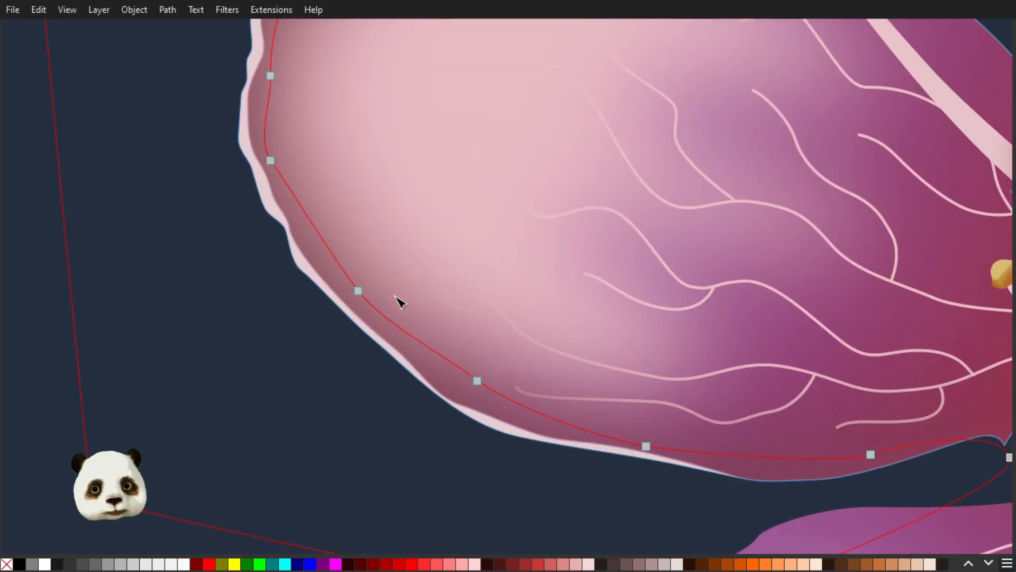
{"action": "scroll", "coordinate": [401, 302], "scroll_direction": "down", "scroll_amount": 2}
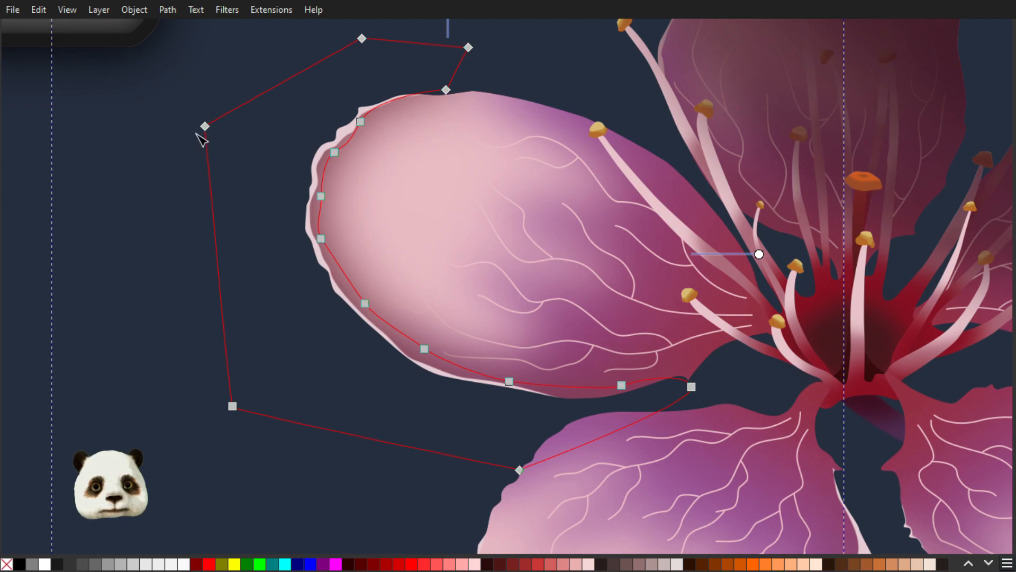
{"action": "mouse_move", "coordinate": [338, 155]}
{"action": "left_mouse_down"}
{"action": "mouse_move", "coordinate": [324, 151]}
{"action": "mouse_move", "coordinate": [333, 158]}
{"action": "left_mouse_up"}
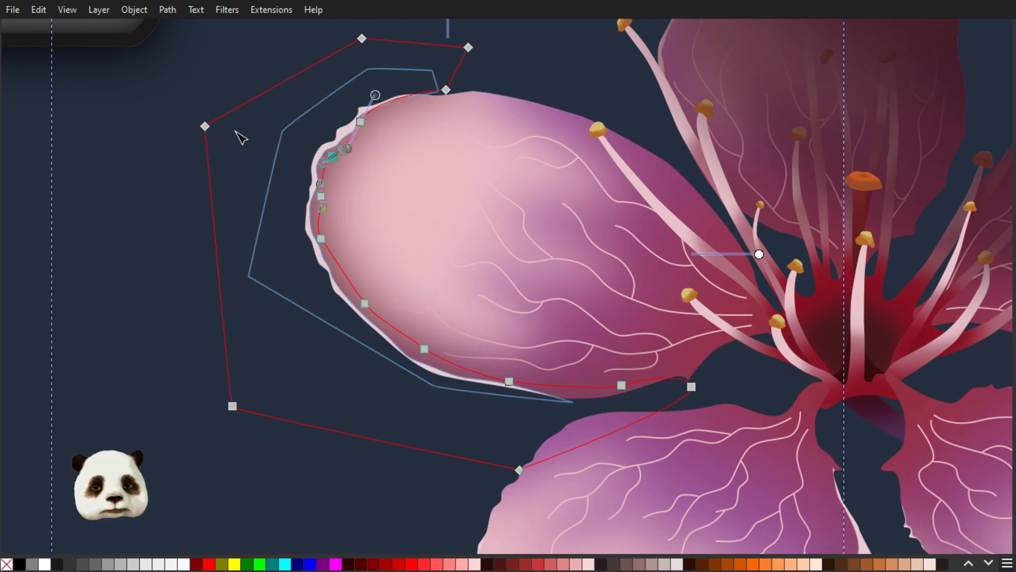
{"action": "left_click_drag", "start_coordinate": [205, 126], "coordinate": [179, 104]}
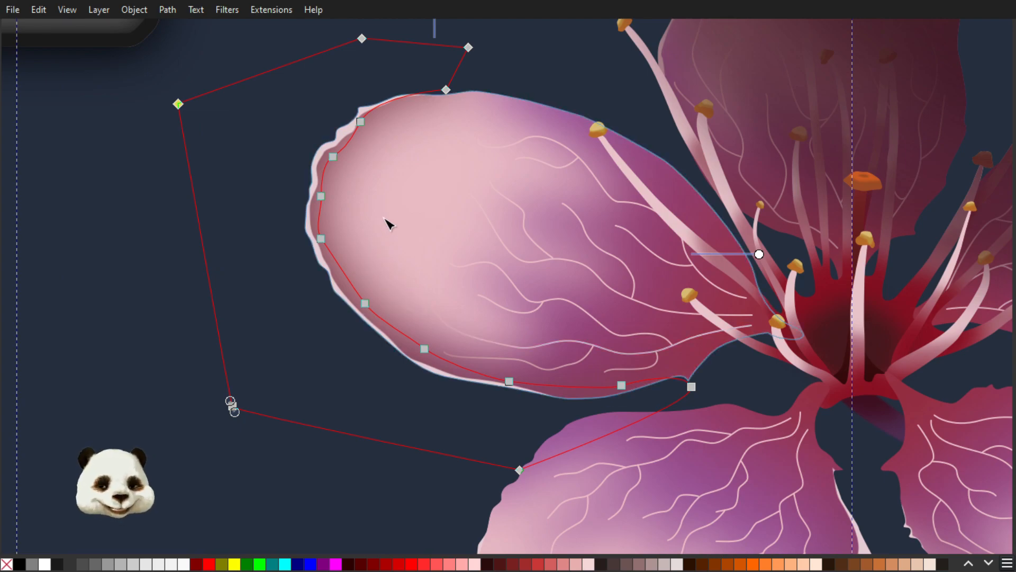
- Deselect the petal shadow, draw a red rectangle about 1222 by 1295 px to the upper right of the flowers, and leave full-screen view
{"action": "scroll", "coordinate": [379, 204], "scroll_direction": "down", "scroll_amount": 4, "text": "ctrl"}
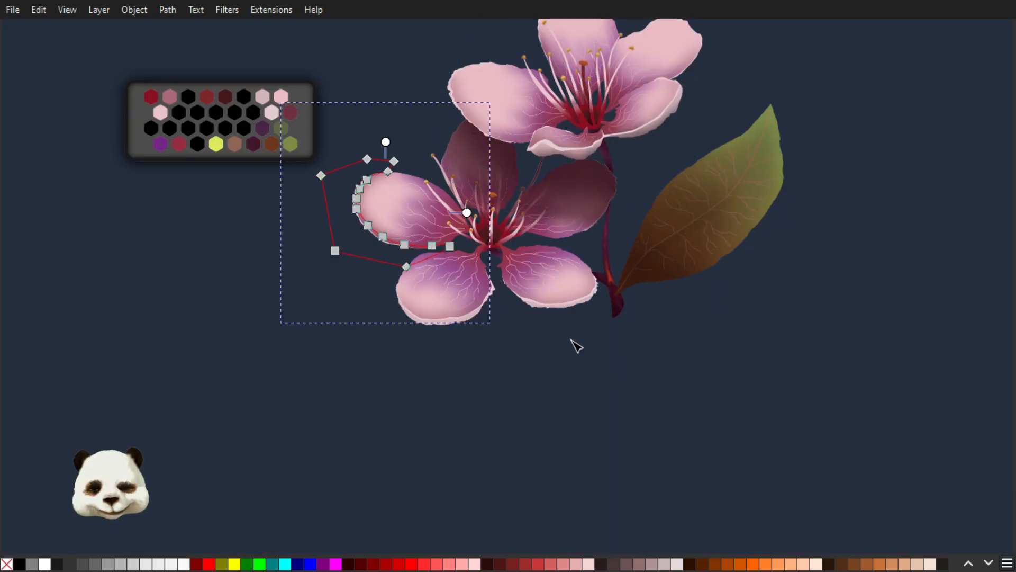
{"action": "left_click", "coordinate": [611, 359]}
{"action": "left_click_drag", "start_coordinate": [713, 328], "coordinate": [635, 432]}
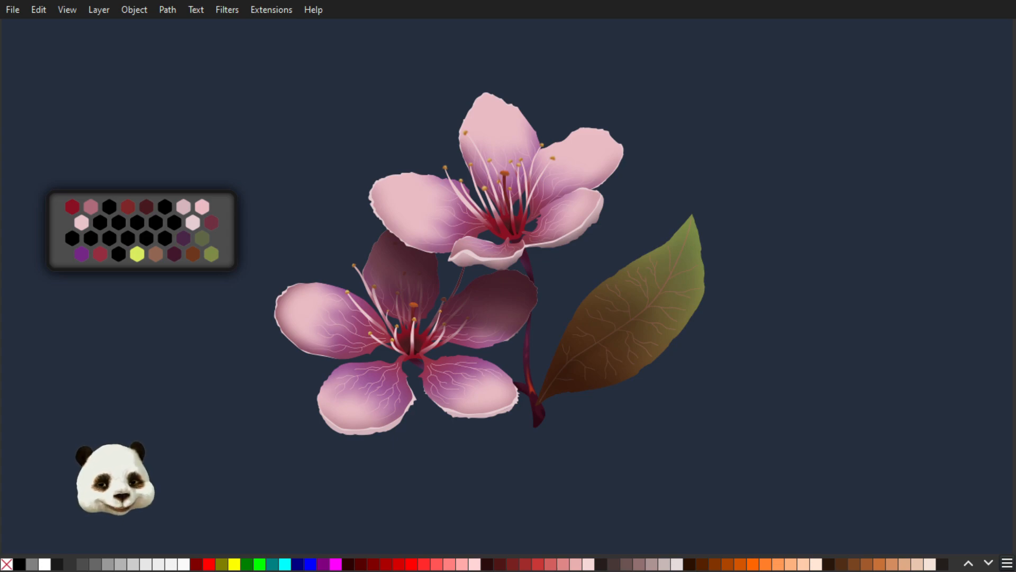
{"action": "key", "text": "ctrl+a"}
{"action": "scroll", "coordinate": [717, 171], "scroll_direction": "down", "scroll_amount": 4}
{"action": "left_click_drag", "start_coordinate": [841, 117], "coordinate": [599, 270]}
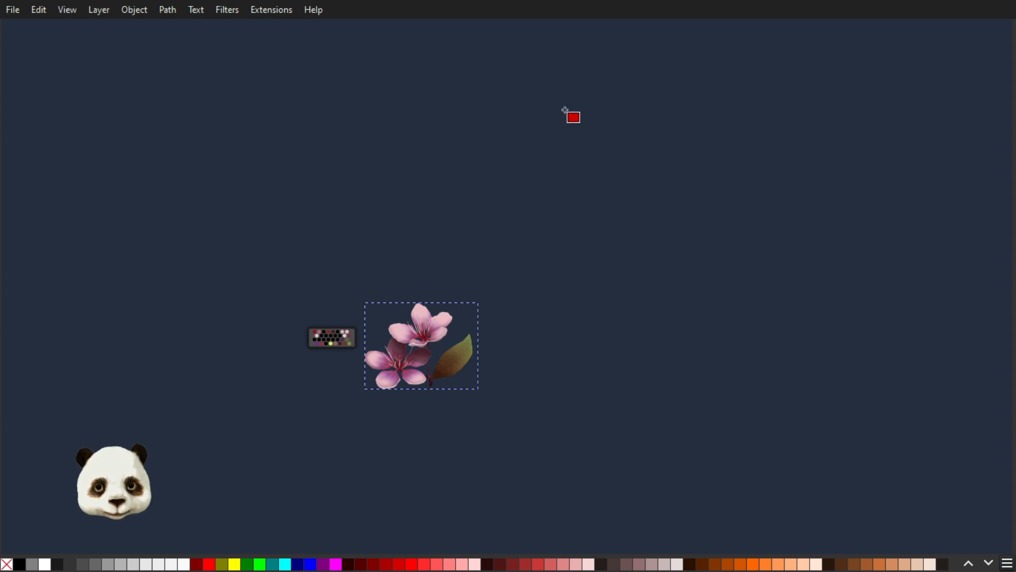
{"action": "left_click_drag", "start_coordinate": [565, 110], "coordinate": [725, 280]}
{"action": "key", "text": "F11"}
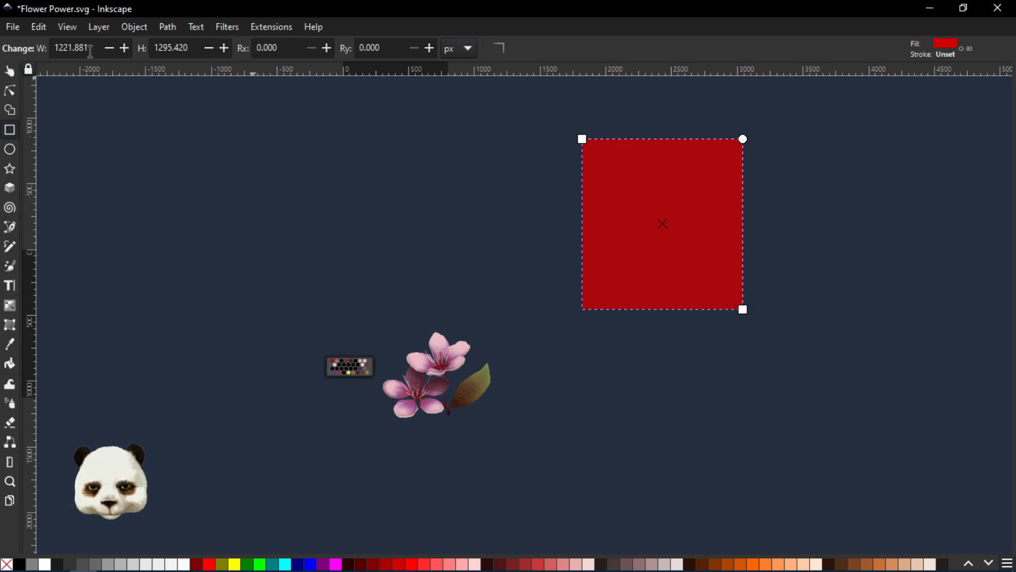
- Set the red rectangle's width to 1080 px and its height to 1920 px
{"action": "double_click", "coordinate": [92, 47]}
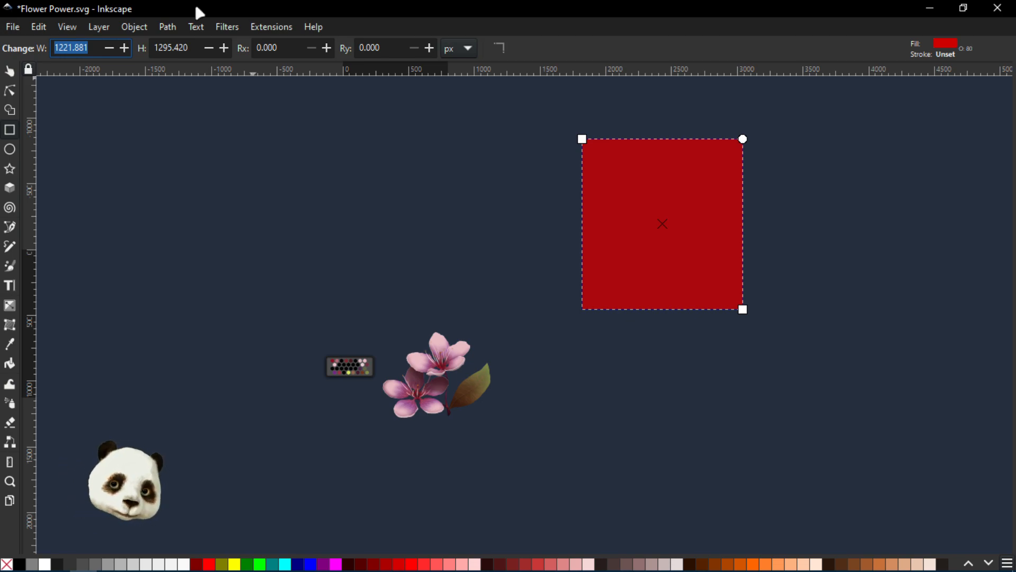
{"action": "type", "text": "108"}
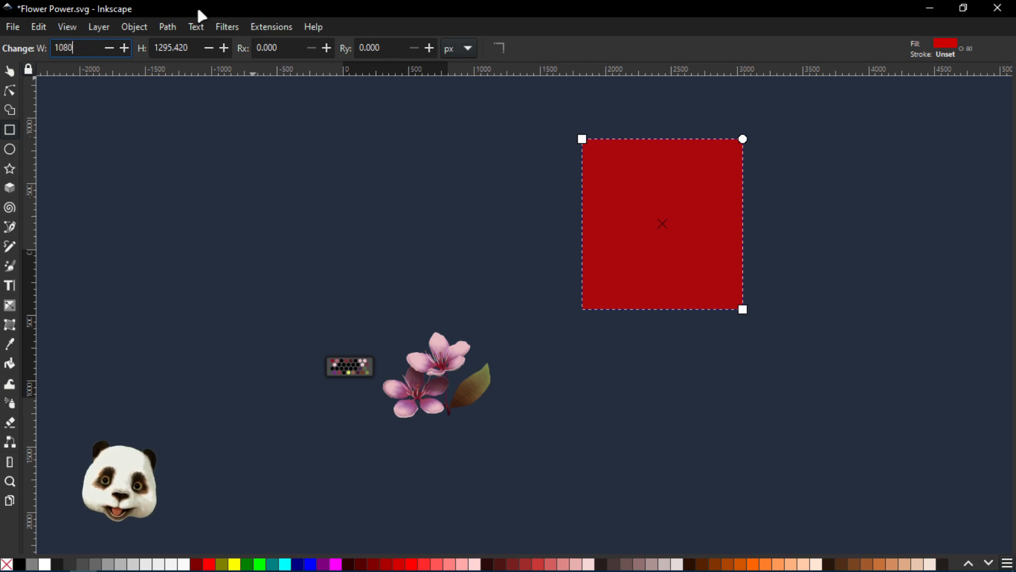
{"action": "type", "text": "0"}
{"action": "key", "text": "Tab"}
{"action": "type", "text": "1920"}
{"action": "key", "text": "Return"}
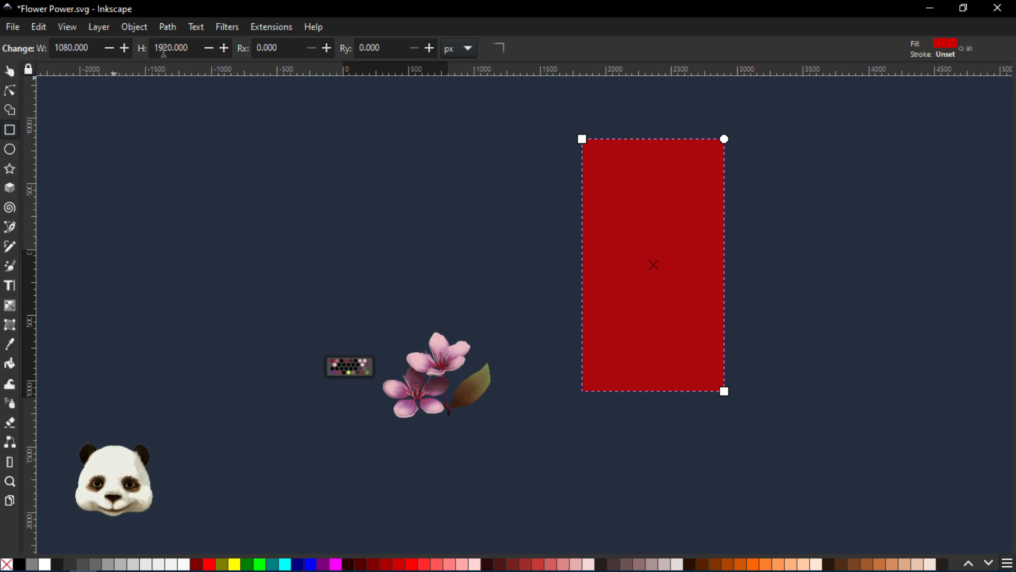
- Try a height of 2050 px for the rectangle and return it to 1920 px
{"action": "left_click", "coordinate": [72, 48]}
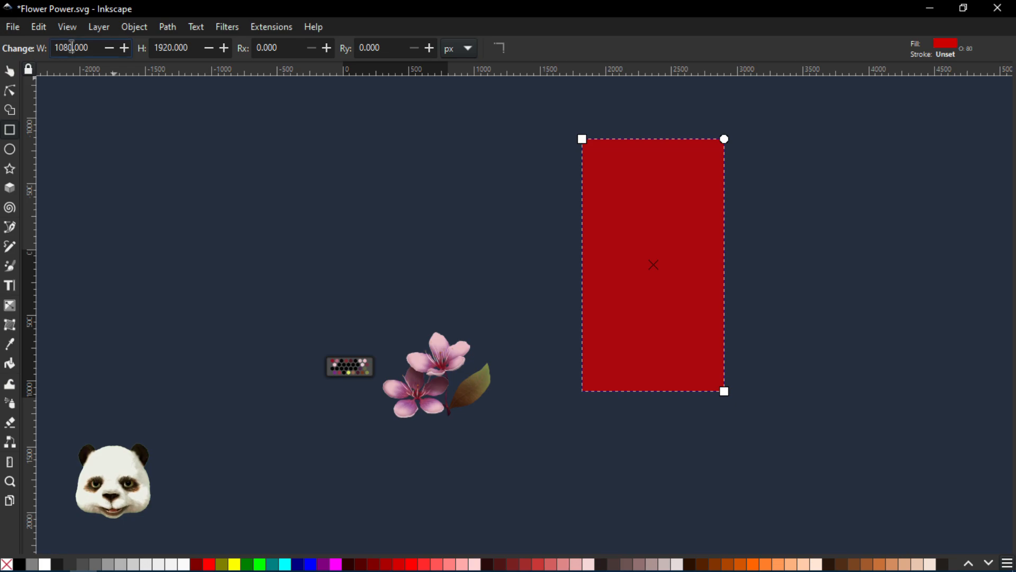
{"action": "left_click", "coordinate": [158, 48]}
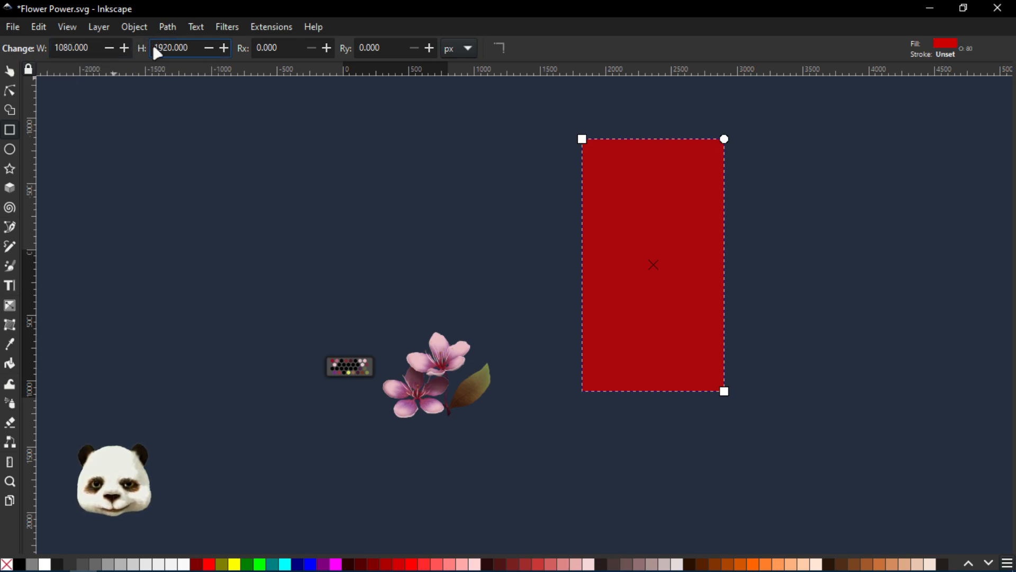
{"action": "left_click_drag", "start_coordinate": [166, 48], "coordinate": [136, 47]}
{"action": "key", "text": "BackSpace"}
{"action": "type", "text": "0"}
{"action": "type", "text": "5"}
{"action": "key", "text": "Return"}
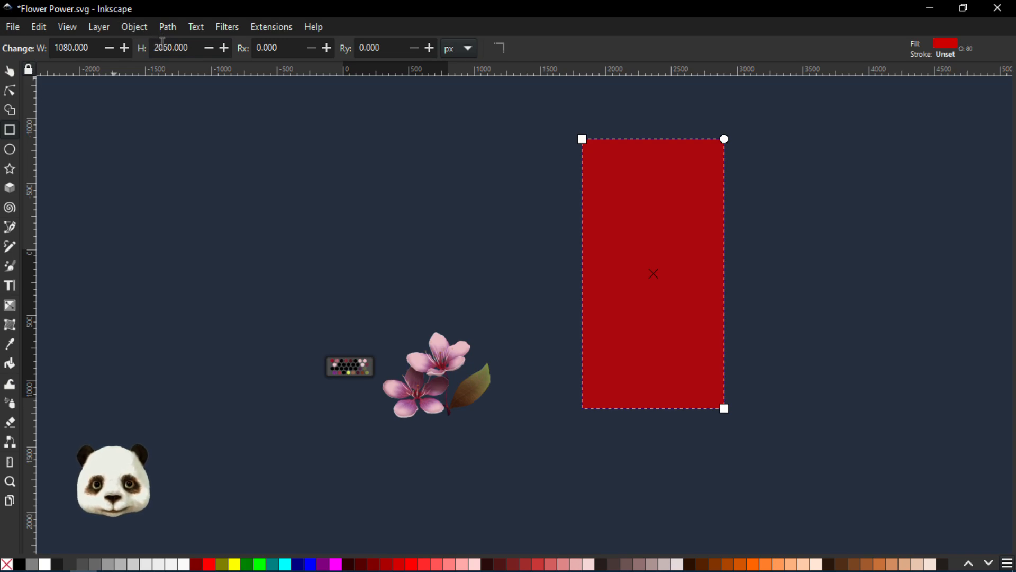
{"action": "left_click_drag", "start_coordinate": [167, 49], "coordinate": [149, 49]}
{"action": "type", "text": "1"}
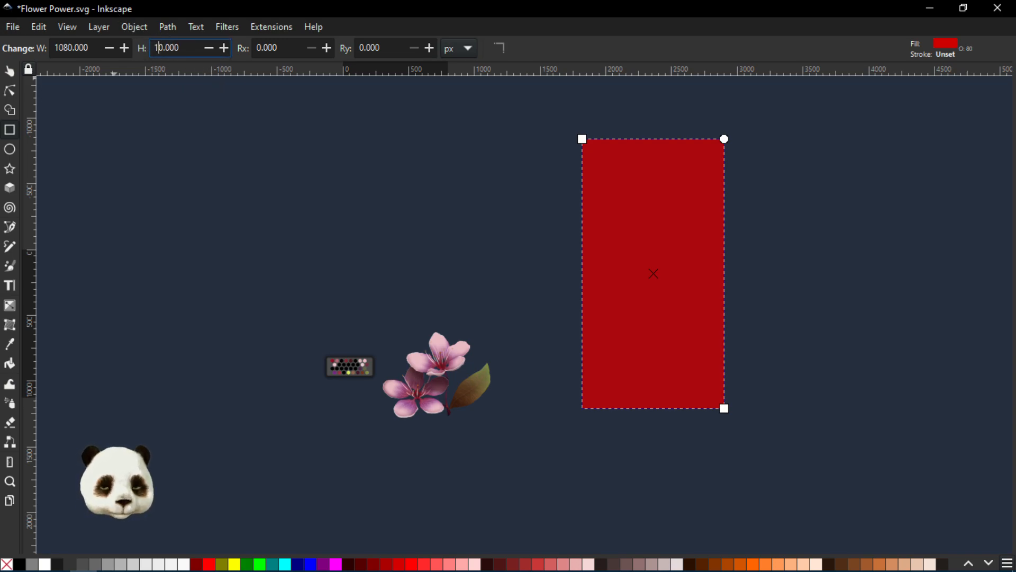
{"action": "type", "text": "92"}
{"action": "key", "text": "Return"}
- Set the rectangle's width to 780 px
{"action": "left_click", "coordinate": [64, 47]}
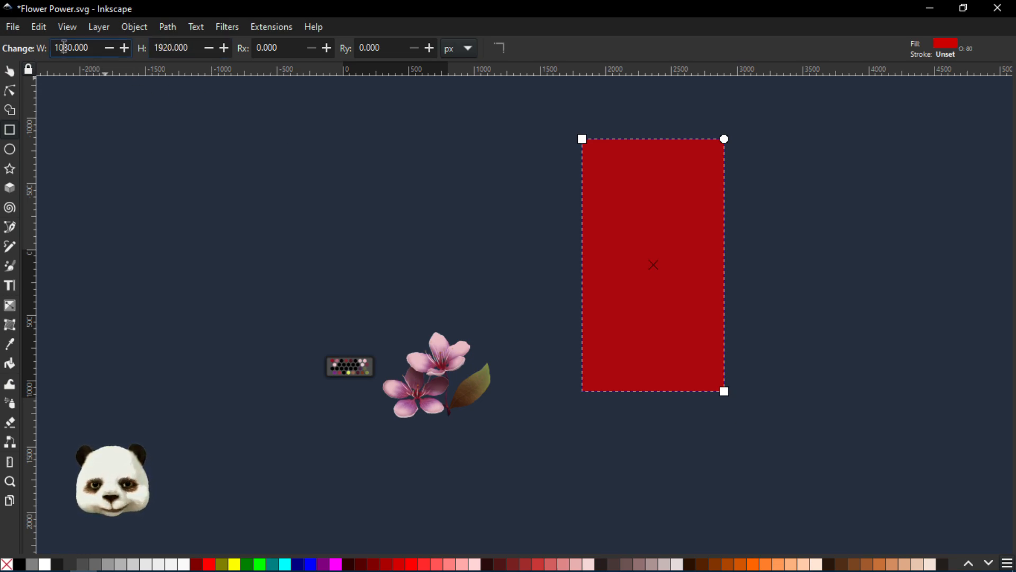
{"action": "key", "text": "shift+Left"}
{"action": "key", "text": "shift+Right"}
{"action": "key", "text": "shift+Right"}
{"action": "key", "text": "shift+Left"}
{"action": "key", "text": "shift+Left"}
{"action": "key", "text": "shift+Left"}
{"action": "key", "text": "shift+Left"}
{"action": "type", "text": "78"}
{"action": "key", "text": "Return"}
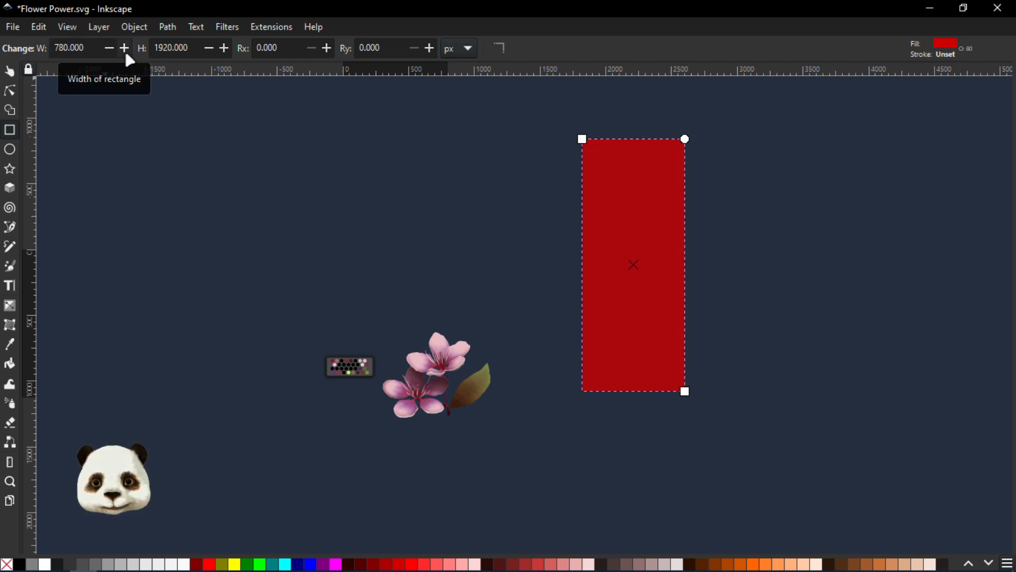
- Set the rectangle's width to 1250 px
{"action": "left_click_drag", "start_coordinate": [64, 47], "coordinate": [49, 49]}
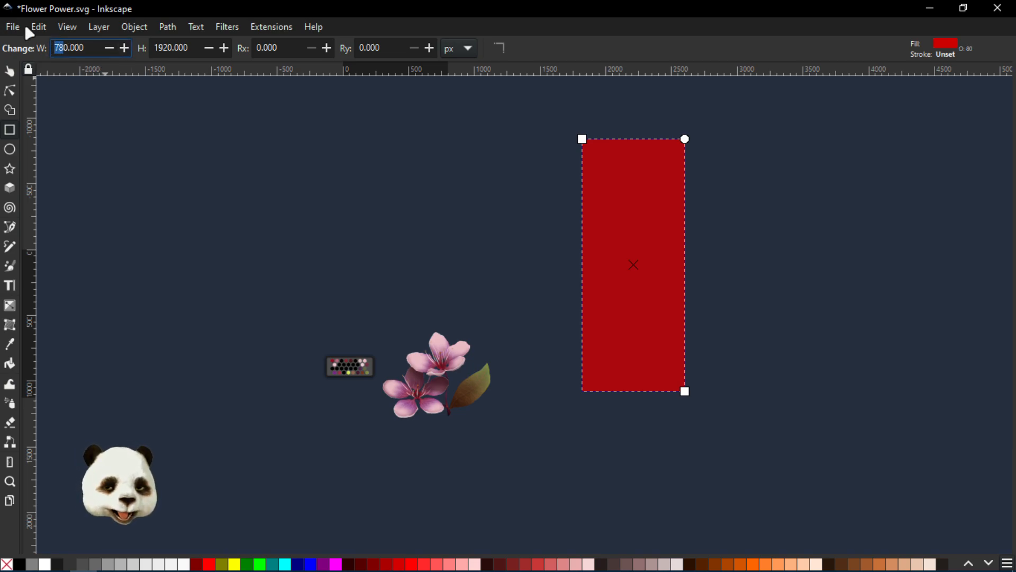
{"action": "type", "text": "125"}
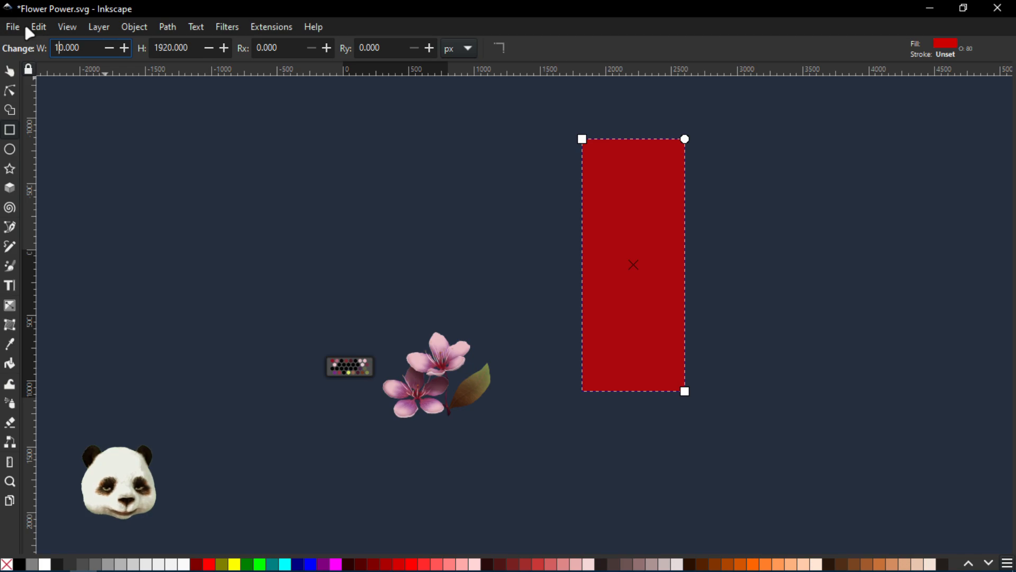
{"action": "type", "text": "0"}
{"action": "key", "text": "Return"}
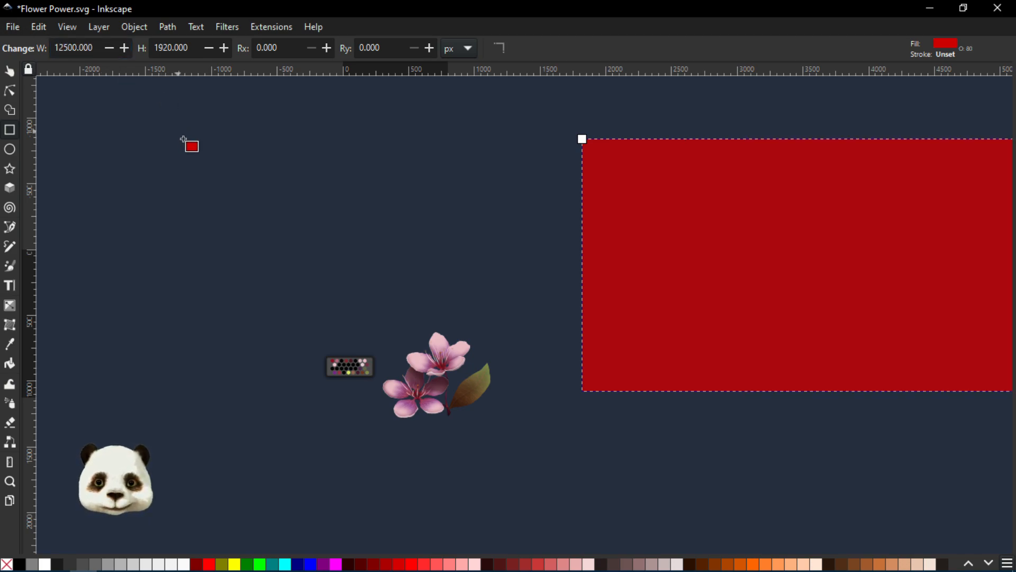
{"action": "scroll", "coordinate": [186, 141], "scroll_direction": "down", "scroll_amount": 1}
{"action": "left_click", "coordinate": [75, 47]}
{"action": "key", "text": "BackSpace"}
{"action": "key", "text": "Return"}
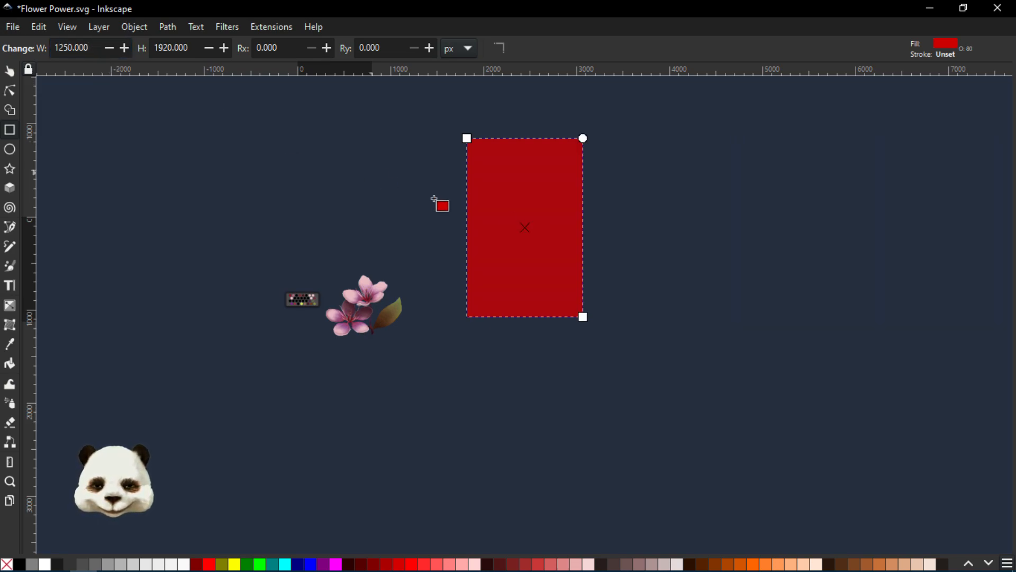
- Rename the new rectangle in the Canvas layer as Background
{"action": "scroll", "coordinate": [596, 236], "scroll_direction": "up", "scroll_amount": 2}
{"action": "scroll", "coordinate": [598, 245], "scroll_direction": "down", "scroll_amount": 1}
{"action": "left_click_drag", "start_coordinate": [643, 286], "coordinate": [683, 321]}
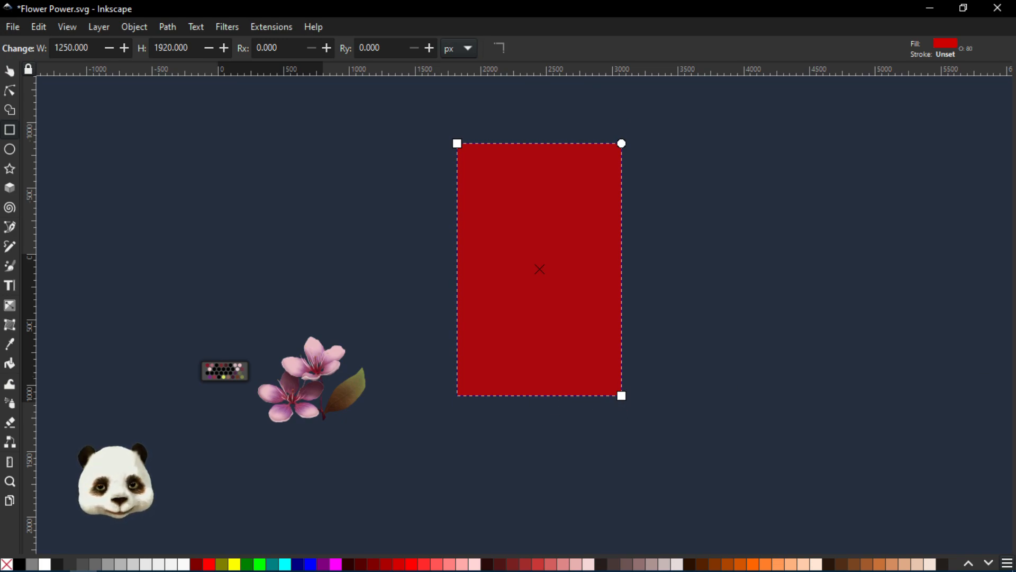
{"action": "left_click_drag", "start_coordinate": [1015, 55], "coordinate": [802, 31]}
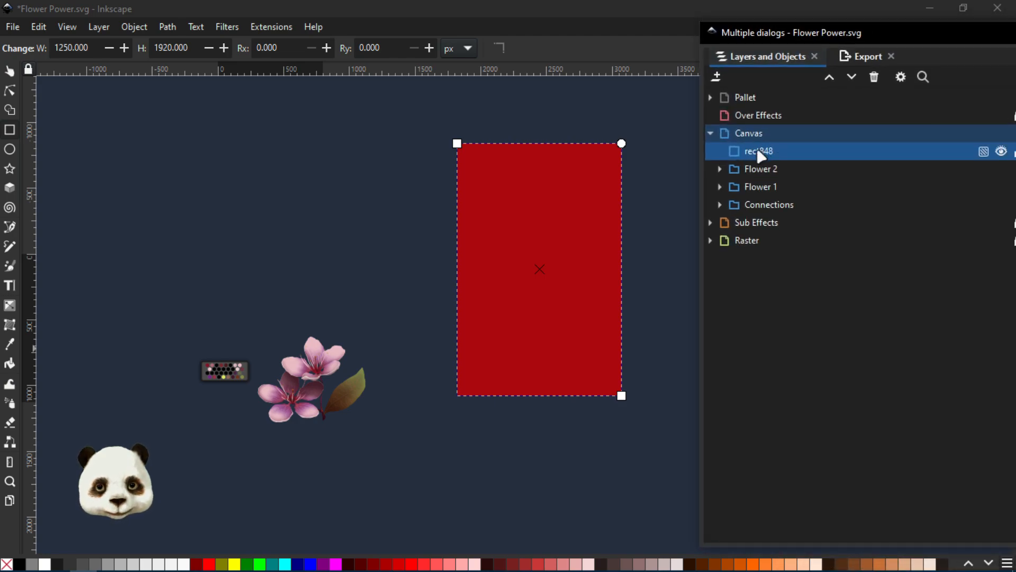
{"action": "double_click", "coordinate": [759, 152]}
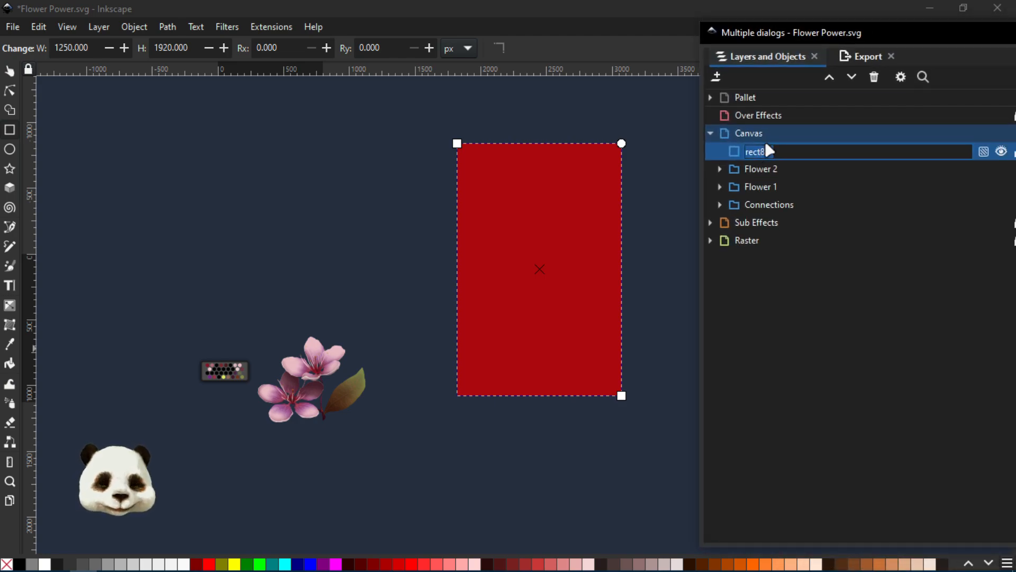
{"action": "type", "text": "Background"}
{"action": "key", "text": "Return"}
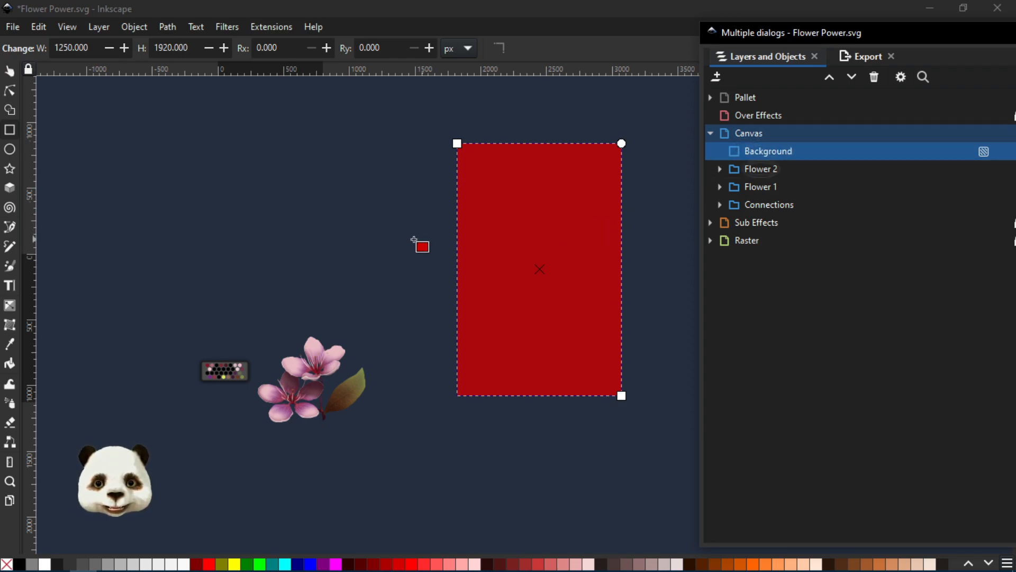
- Fill the Background rectangle with the dark blue sampled from the empty canvas, clear the dialogs away and restore full-screen view
{"action": "key", "text": "d"}
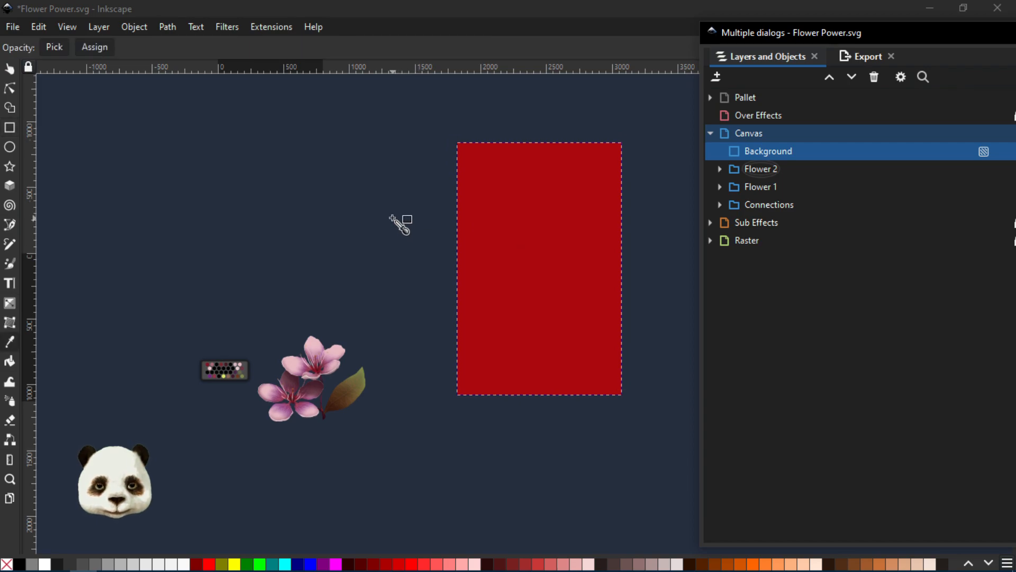
{"action": "left_click", "coordinate": [425, 224]}
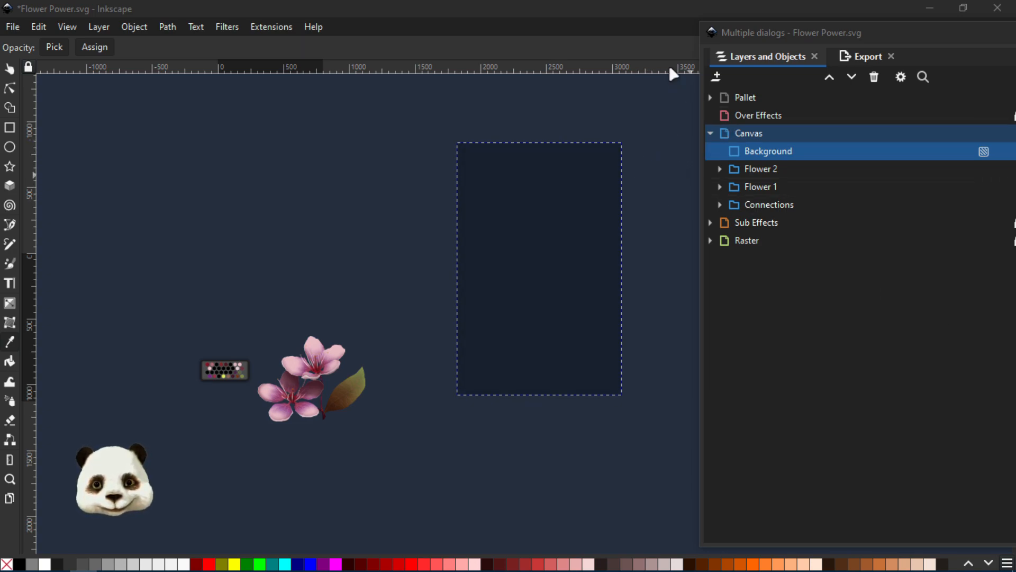
{"action": "left_click_drag", "start_coordinate": [757, 32], "coordinate": [1015, 34]}
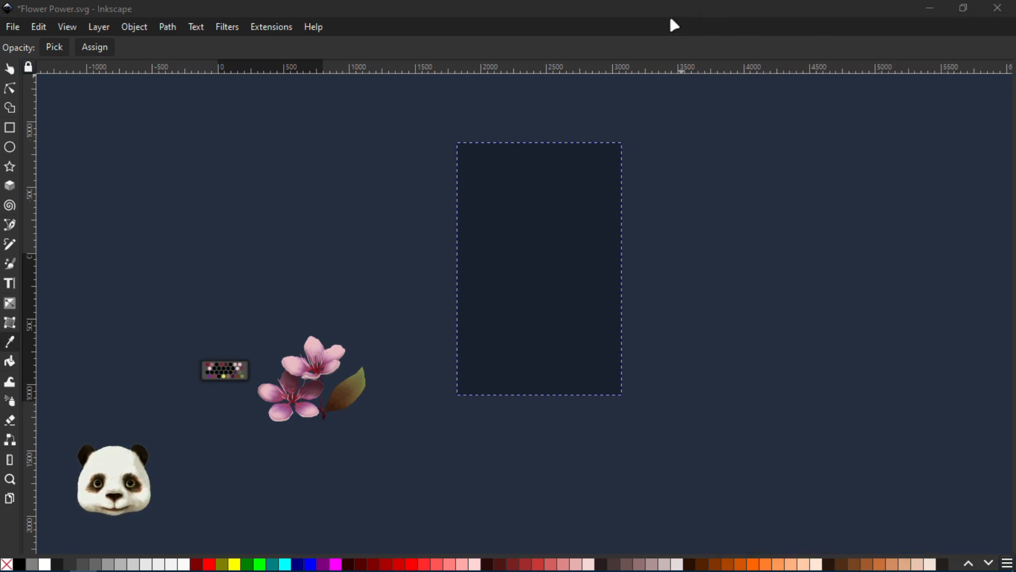
{"action": "left_click", "coordinate": [620, 9]}
{"action": "key", "text": "F11"}
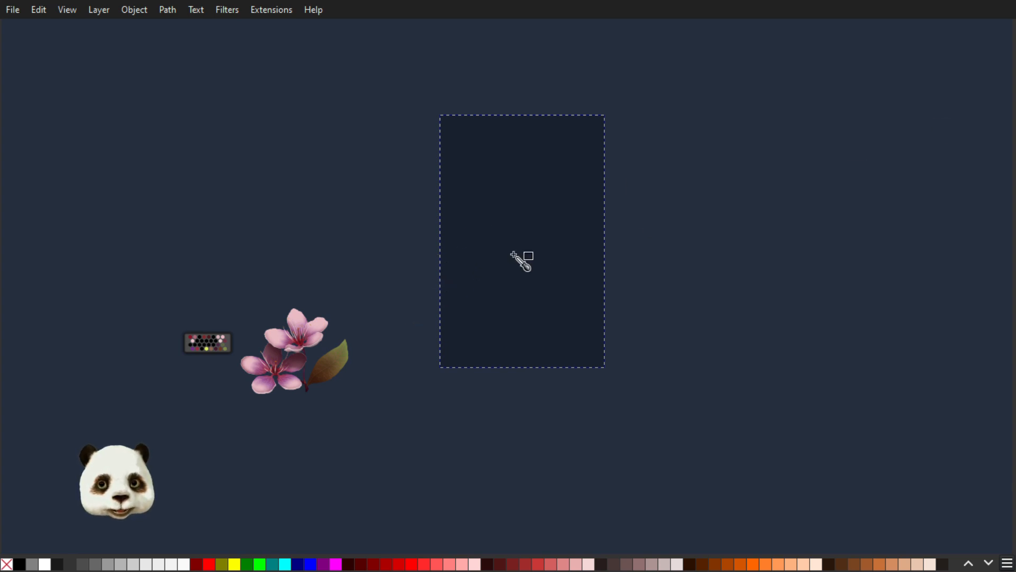
- Group the two flowers and the leaf into a single object
{"action": "key", "text": "s"}
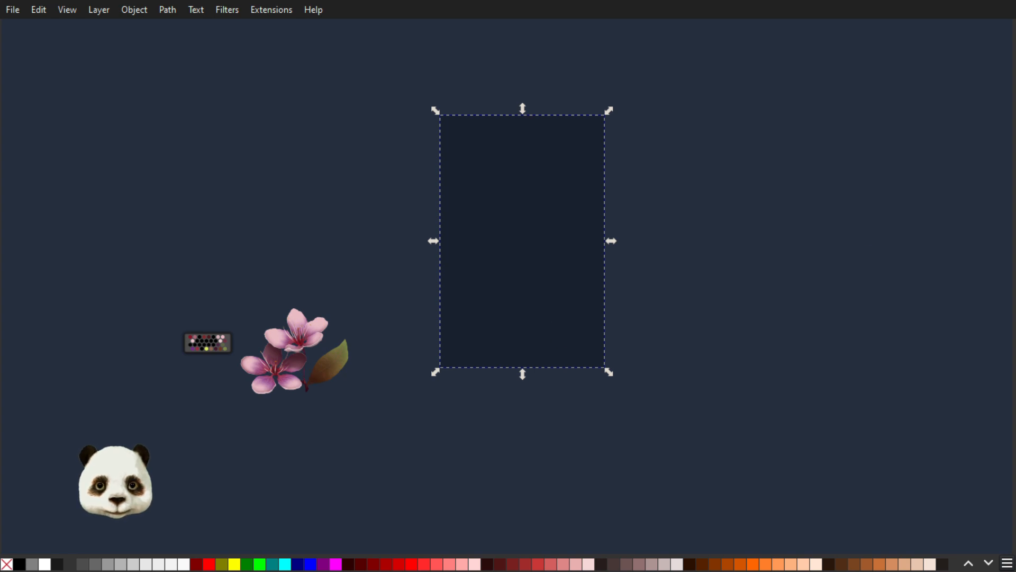
{"action": "left_click", "coordinate": [296, 331]}
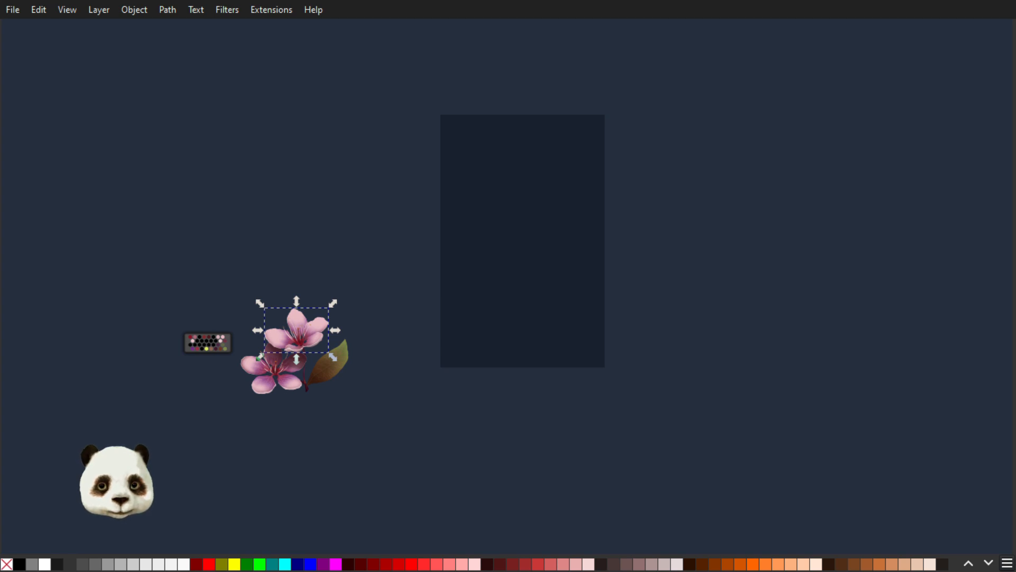
{"action": "left_click", "coordinate": [260, 358], "text": "shift"}
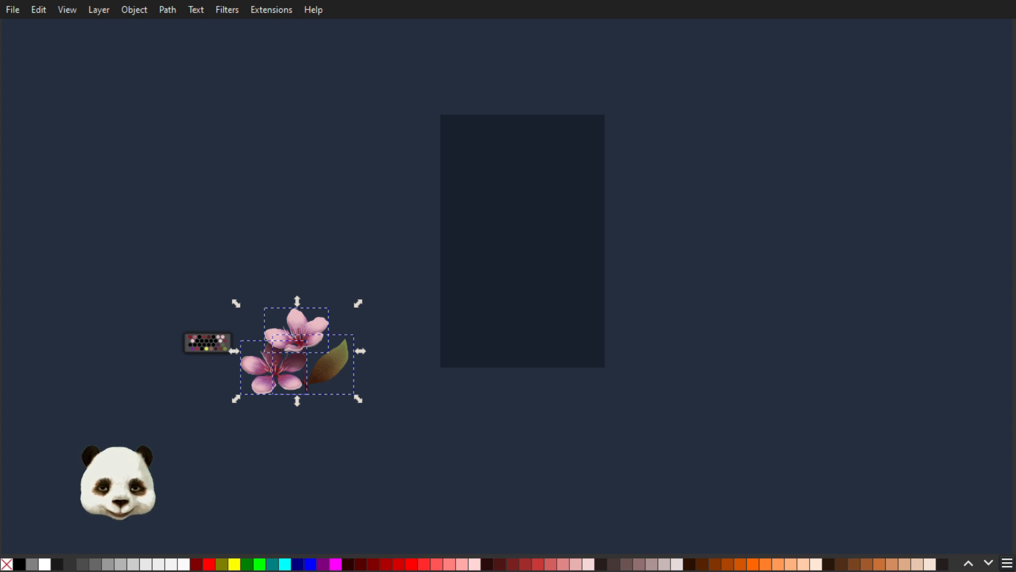
{"action": "key", "text": "ctrl+g"}
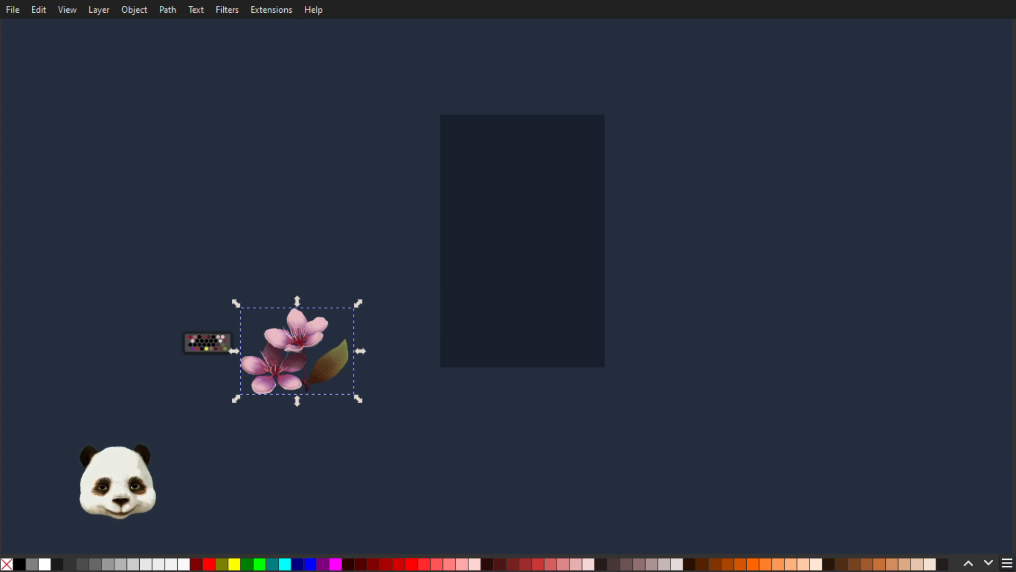
{"action": "key", "text": "Escape"}
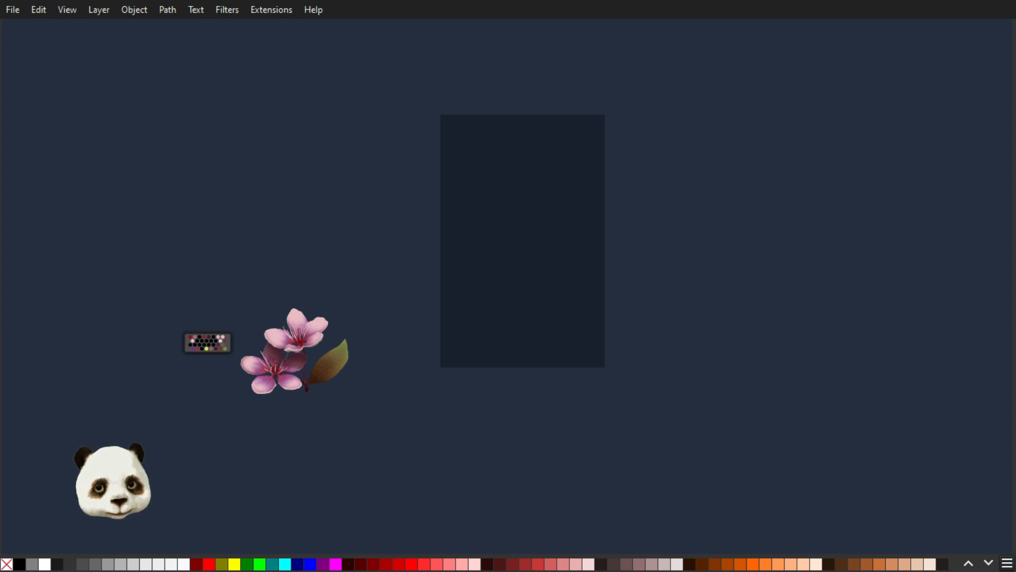
{"action": "left_click_drag", "start_coordinate": [304, 337], "coordinate": [478, 332]}
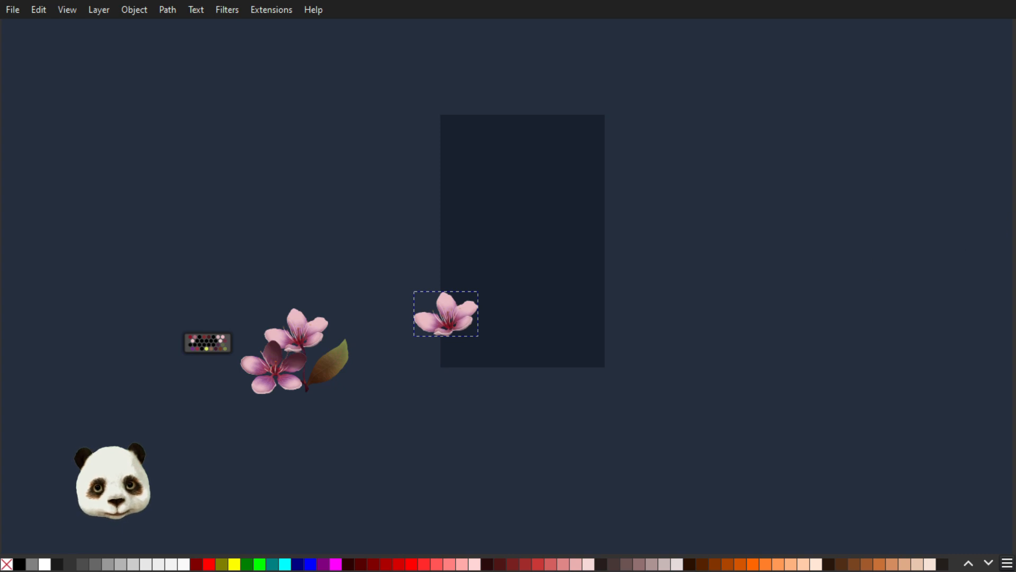
{"action": "key", "text": "Escape"}
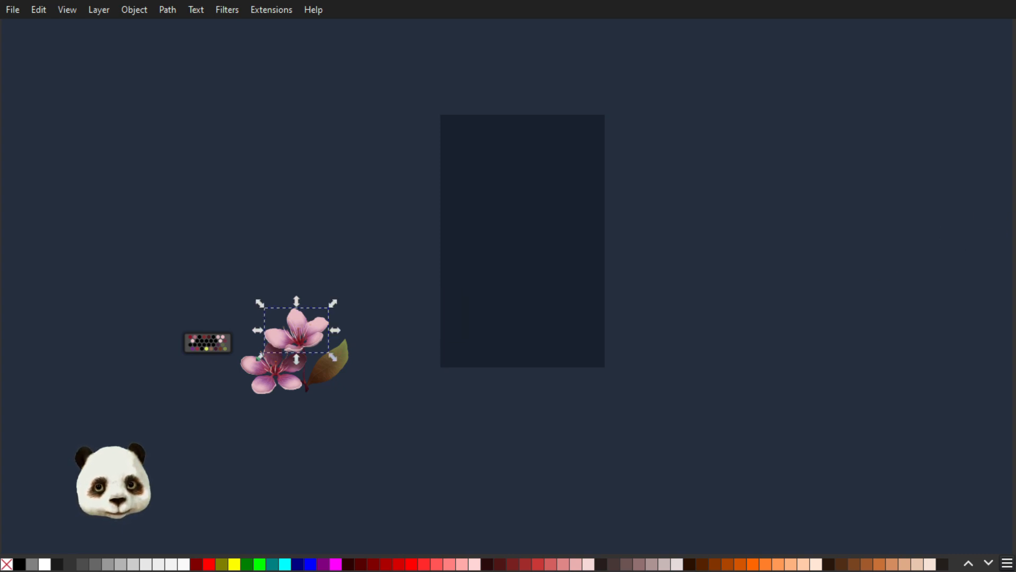
- Place a duplicate of the whole flower and leaf arrangement over the lower-right edge of the dark background
{"action": "left_click", "coordinate": [317, 344]}
{"action": "left_click_drag", "start_coordinate": [329, 333], "coordinate": [634, 326]}
{"action": "scroll", "coordinate": [636, 349], "scroll_direction": "up", "scroll_amount": 2}
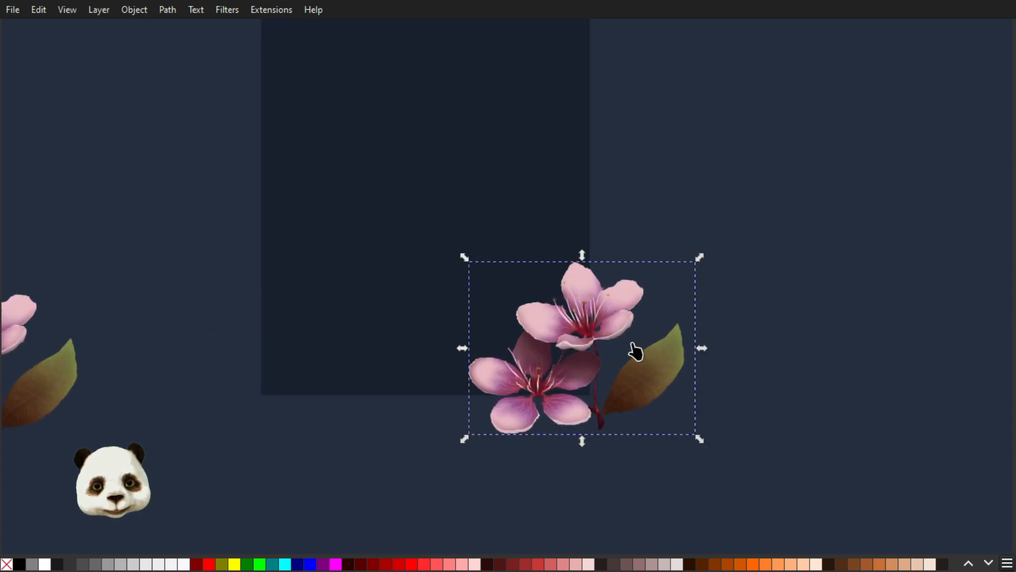
{"action": "scroll", "coordinate": [635, 350], "scroll_direction": "up", "scroll_amount": 1}
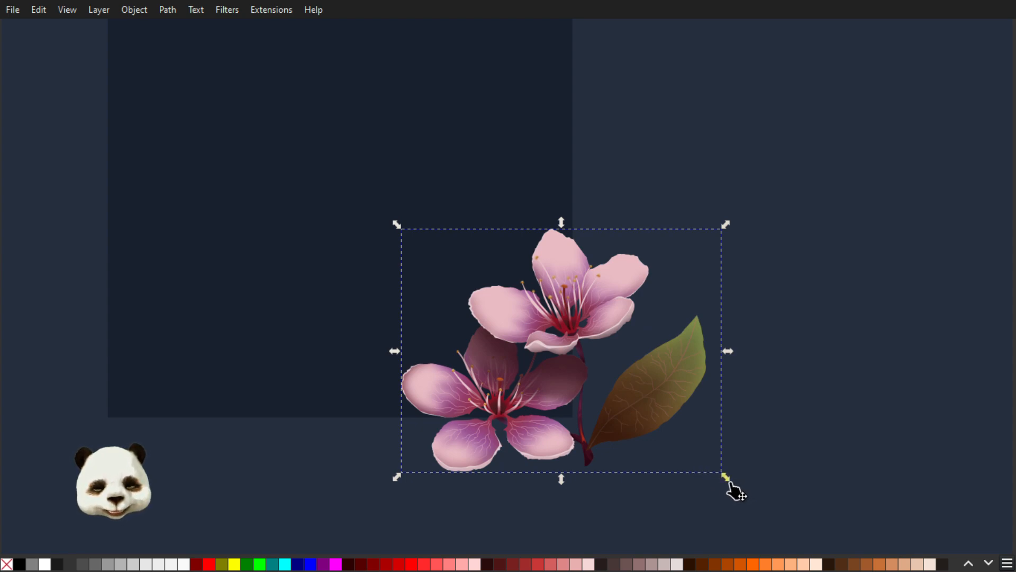
- Scale down the duplicated flower arrangement and position it so it overlaps the background's lower-right corner
{"action": "left_click_drag", "start_coordinate": [724, 477], "coordinate": [619, 404]}
{"action": "left_click_drag", "start_coordinate": [517, 358], "coordinate": [548, 401]}
{"action": "scroll", "coordinate": [586, 350], "scroll_direction": "down", "scroll_amount": 1}
{"action": "left_click_drag", "start_coordinate": [629, 266], "coordinate": [660, 390]}
{"action": "scroll", "coordinate": [662, 395], "scroll_direction": "down", "scroll_amount": 2}
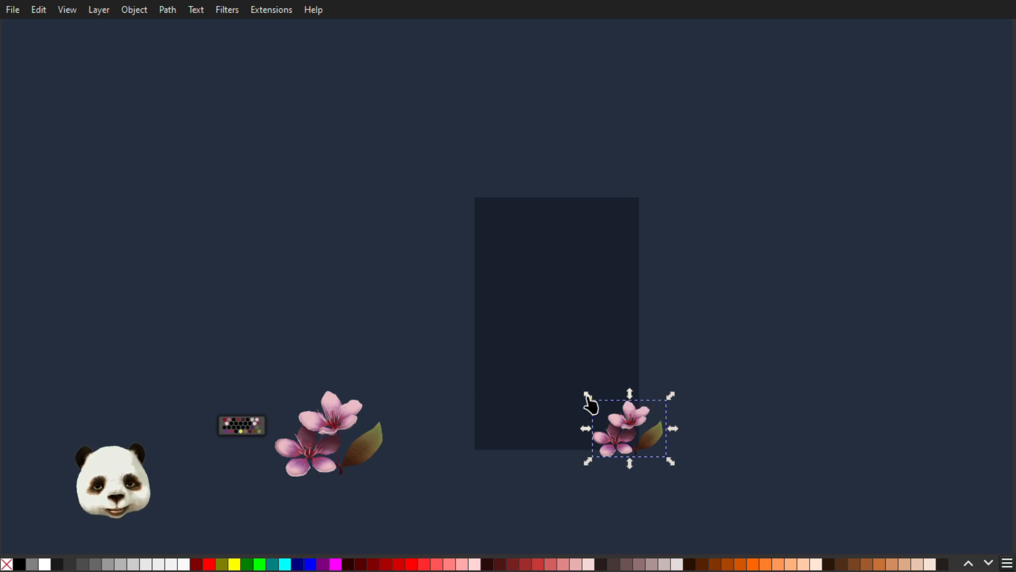
{"action": "left_click_drag", "start_coordinate": [587, 397], "coordinate": [564, 379]}
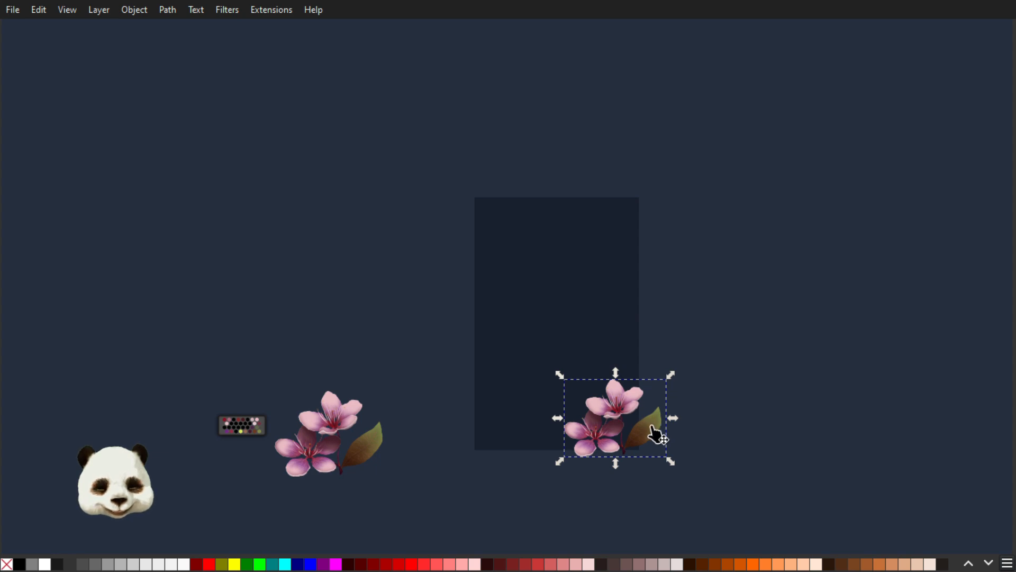
- Duplicate the corner flower arrangement and place the copy overlapping the background's upper-left corner
{"action": "key", "text": "ctrl+d"}
{"action": "left_click_drag", "start_coordinate": [614, 429], "coordinate": [504, 238]}
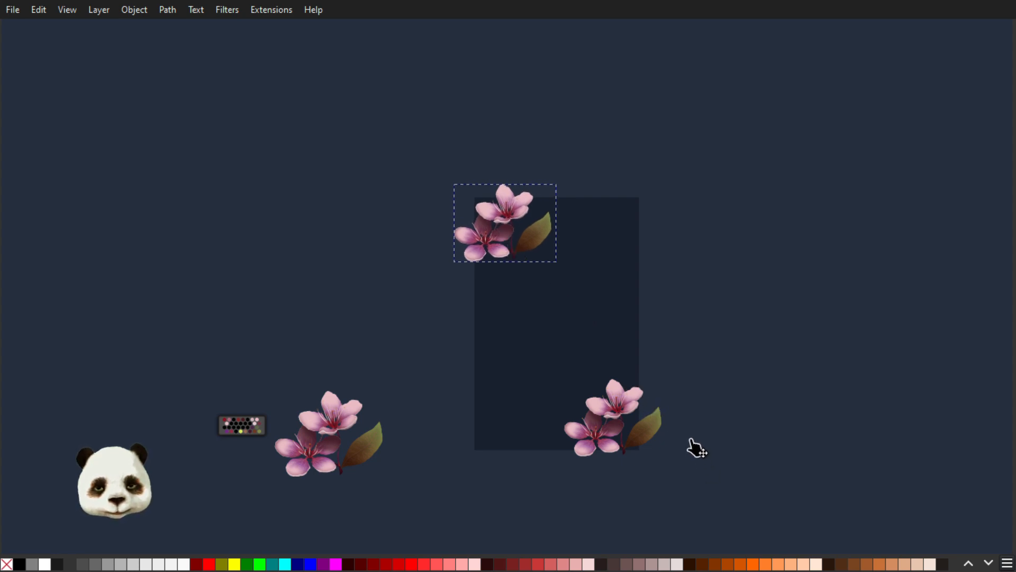
{"action": "scroll", "coordinate": [683, 439], "scroll_direction": "up", "scroll_amount": 1}
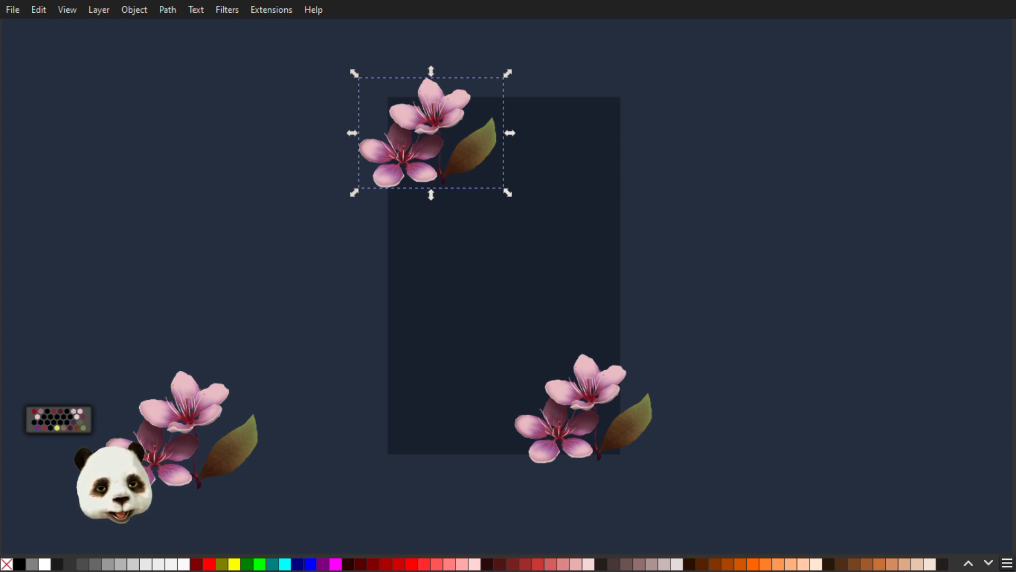
- Duplicate the dark Background rectangle in place and fill the copy with magenta
{"action": "left_click", "coordinate": [506, 451]}
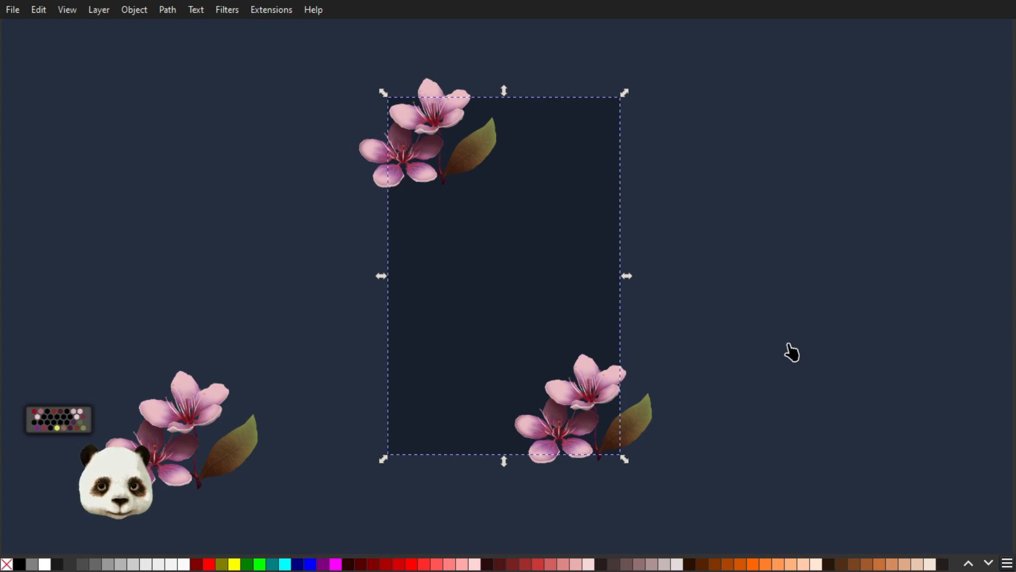
{"action": "key", "text": "ctrl+d"}
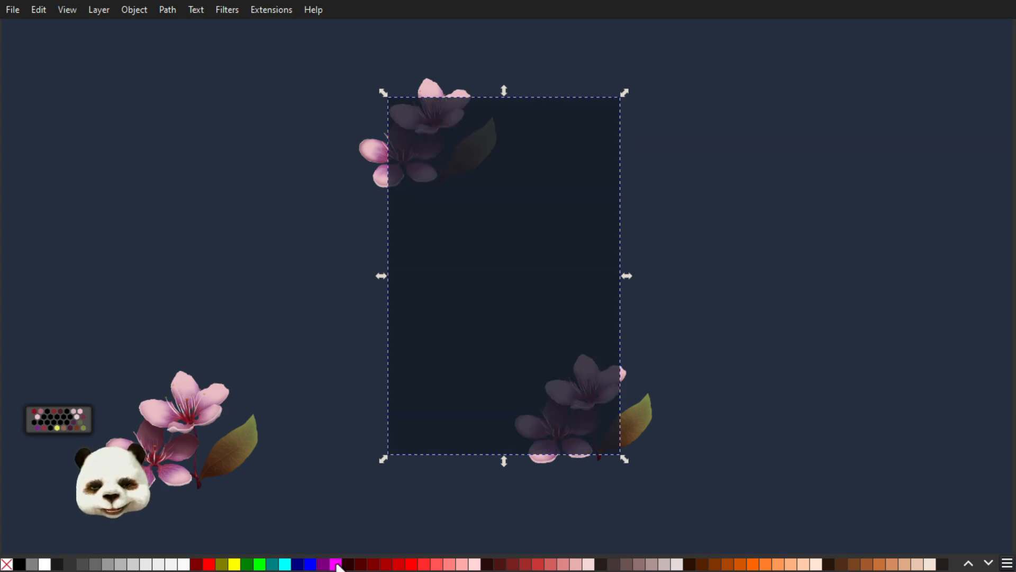
{"action": "left_click", "coordinate": [336, 565]}
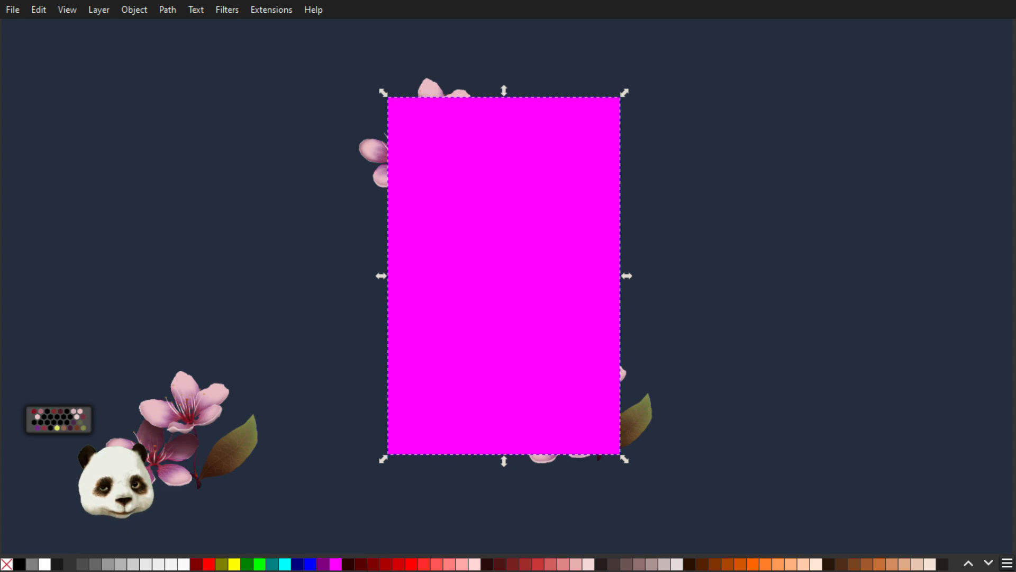
- Group the two corner flower arrangements and clip them to the magenta rectangle
{"action": "left_click", "coordinate": [375, 151]}
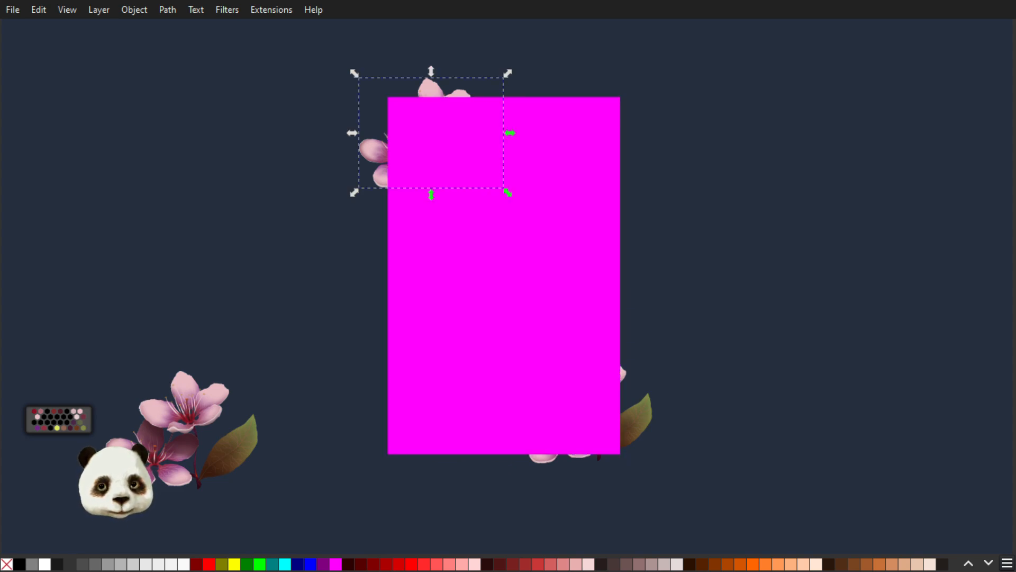
{"action": "key", "text": "ctrl+a"}
{"action": "key", "text": "Escape"}
{"action": "left_click", "coordinate": [635, 423]}
{"action": "left_click", "coordinate": [504, 275], "text": "shift"}
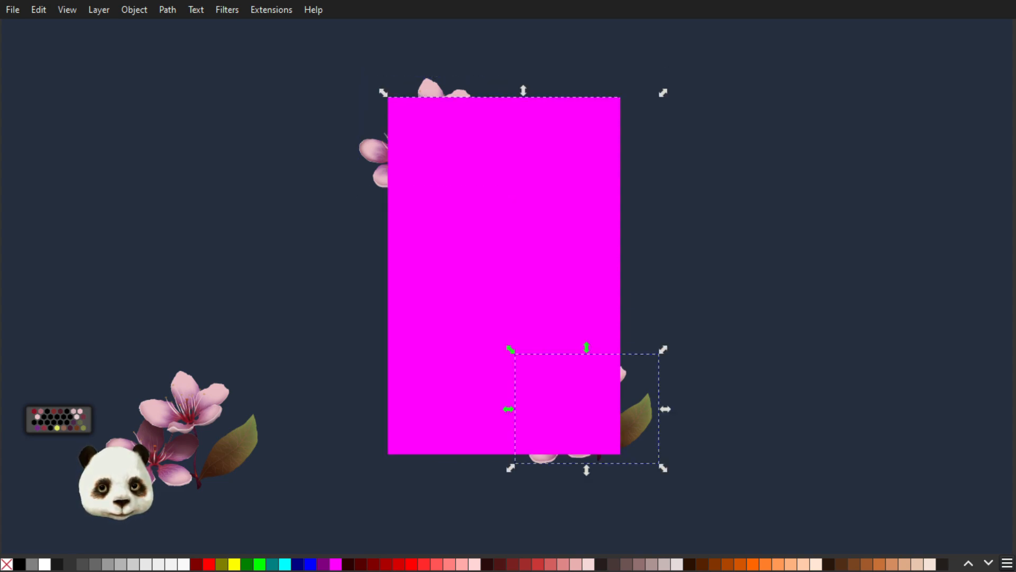
{"action": "left_click", "coordinate": [374, 151], "text": "shift"}
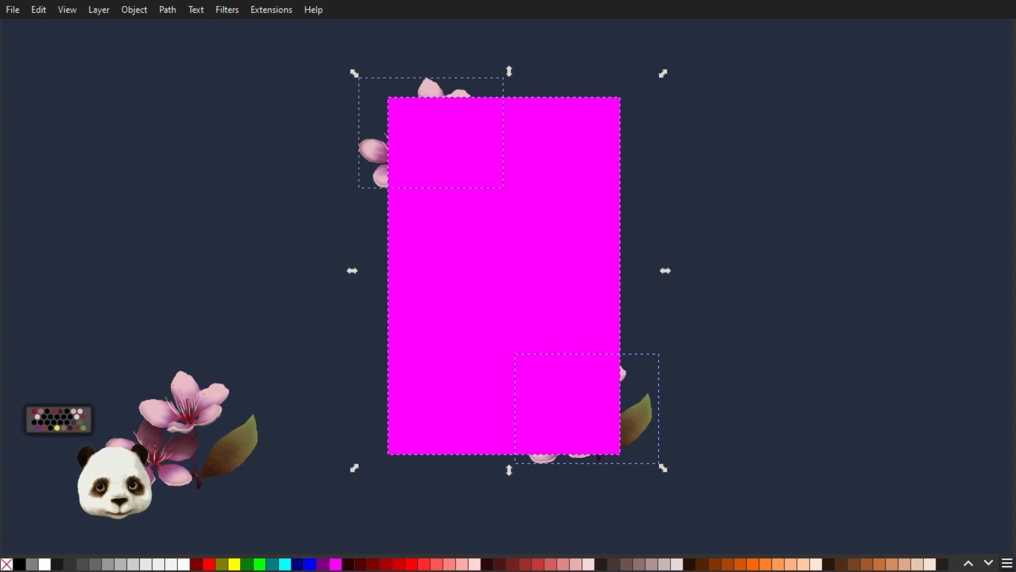
{"action": "key", "text": "ctrl+g"}
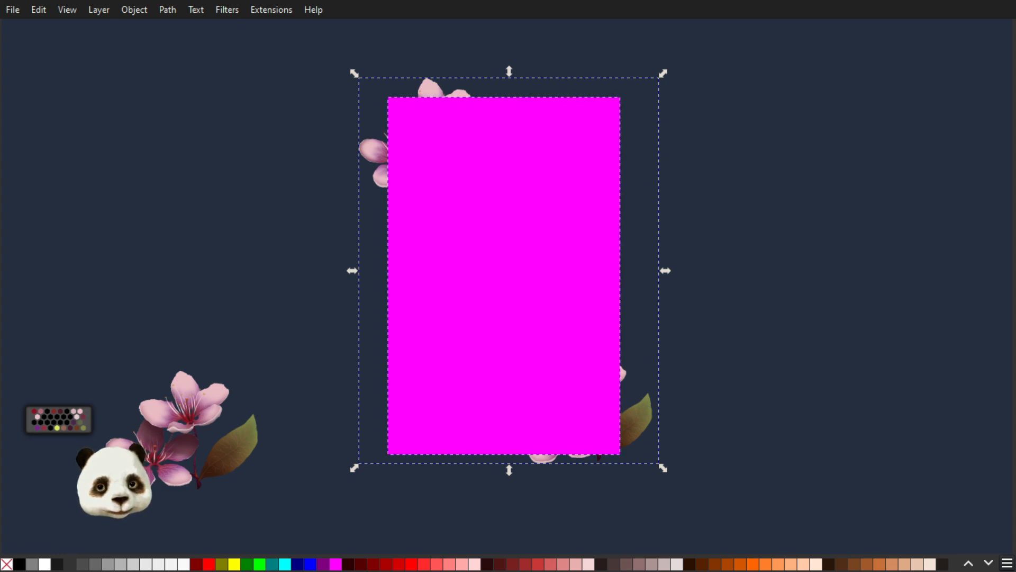
{"action": "key", "text": "ctrl+7"}
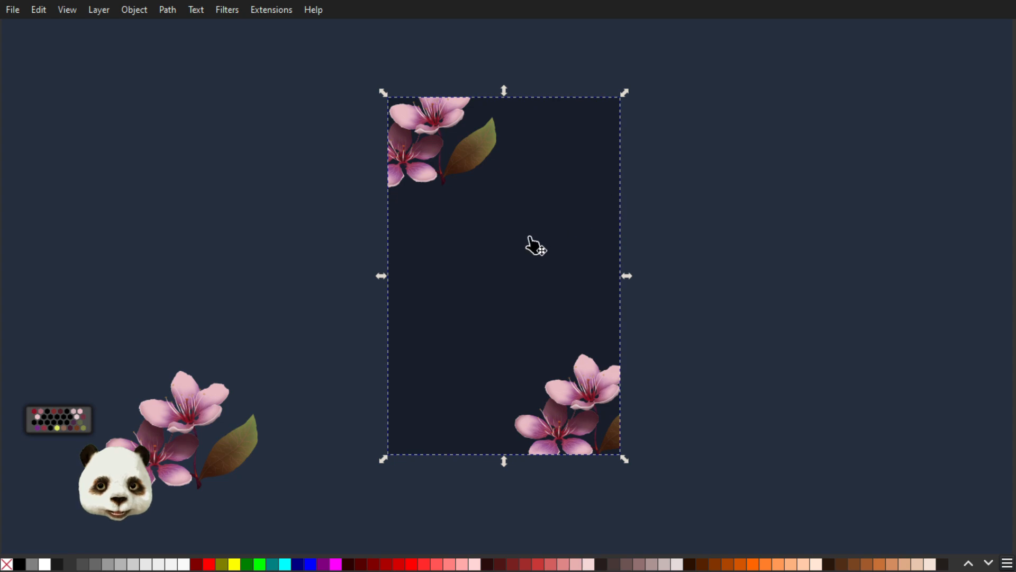
- Draw a magenta hexagon on the empty middle area of the dark background with the Star/Polygon tool
{"action": "scroll", "coordinate": [529, 245], "scroll_direction": "up", "scroll_amount": 2}
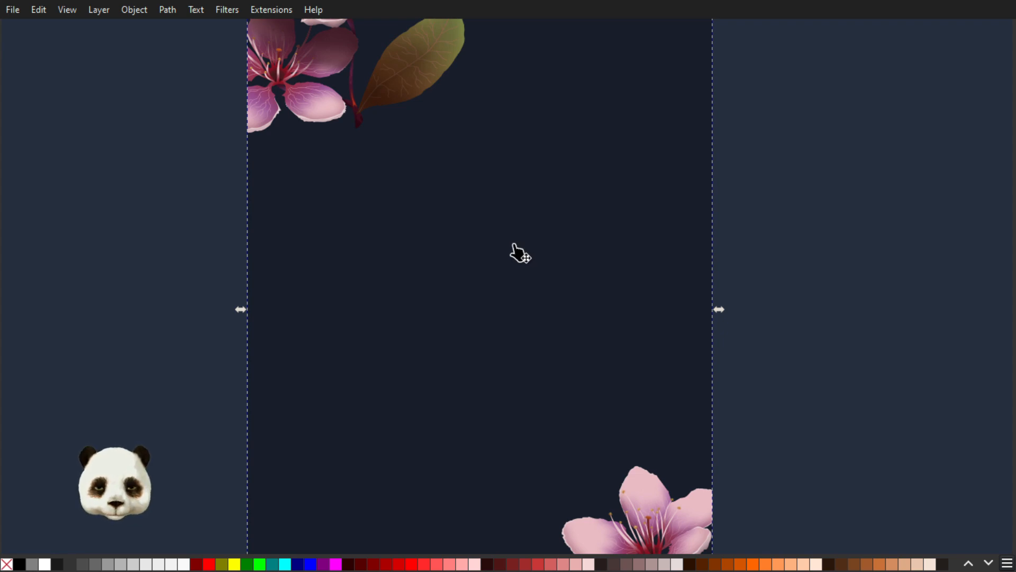
{"action": "key", "text": "shift+F11"}
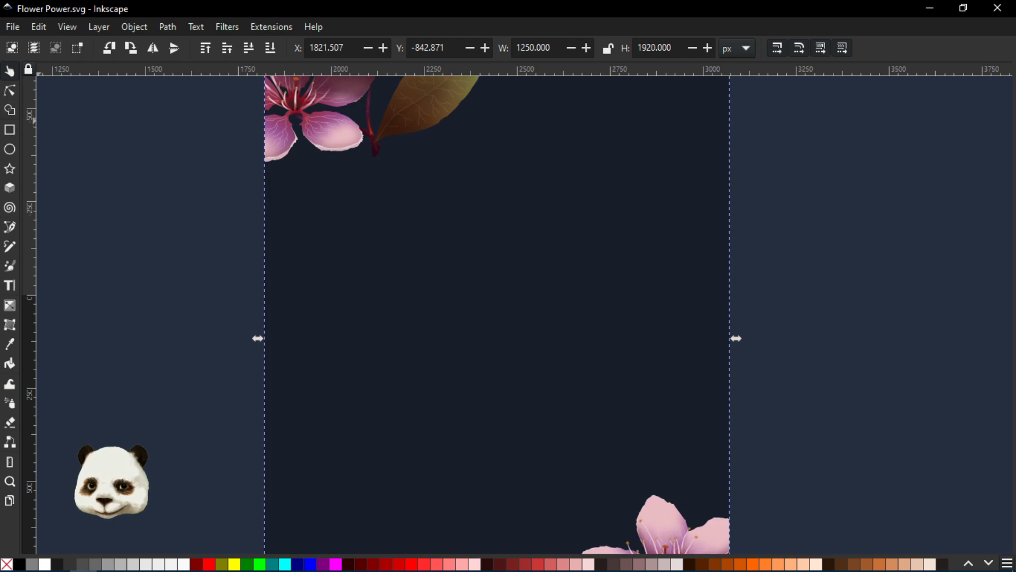
{"action": "left_click", "coordinate": [10, 168]}
{"action": "key", "text": "shift+F11"}
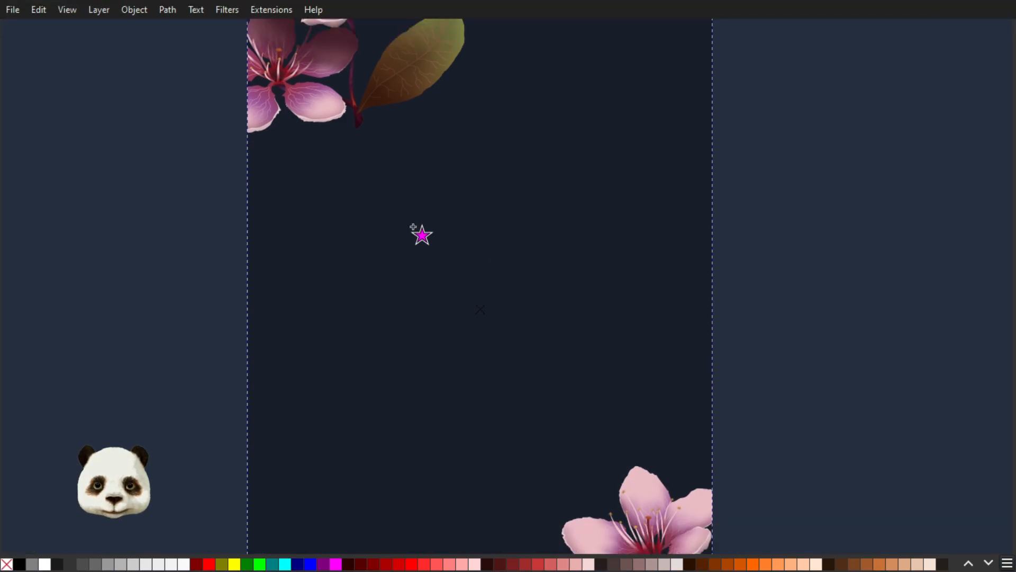
{"action": "left_click_drag", "start_coordinate": [397, 222], "coordinate": [511, 295]}
- Move the hexagon to the middle of the dark background and align it to the background's centre
{"action": "key", "text": "s"}
{"action": "left_click_drag", "start_coordinate": [417, 269], "coordinate": [517, 338]}
{"action": "key", "text": "minus"}
{"action": "key", "text": "minus"}
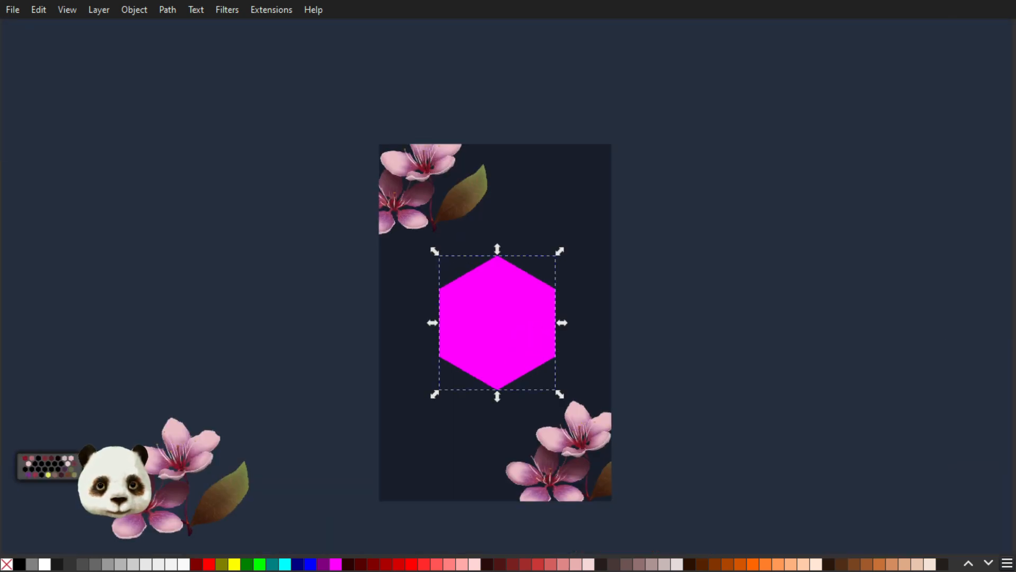
{"action": "key", "text": "ctrl+a"}
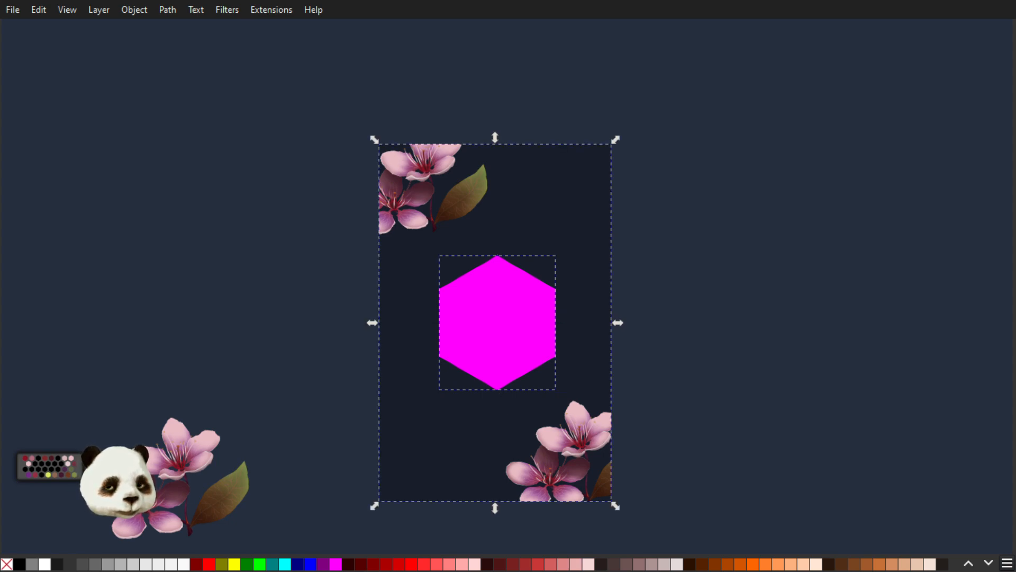
{"action": "key", "text": "ctrl+alt+h"}
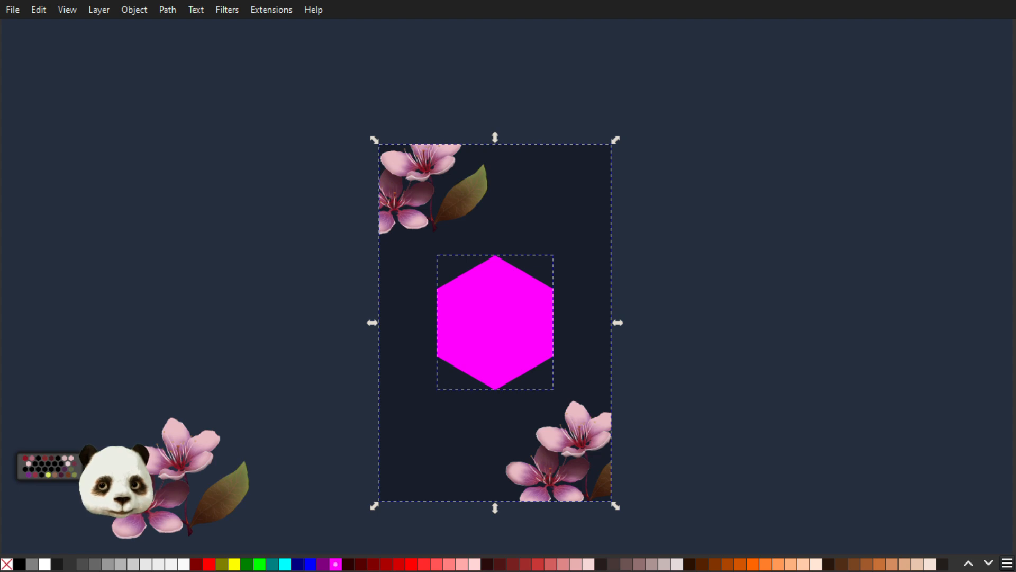
{"action": "left_click", "coordinate": [582, 322], "text": "shift"}
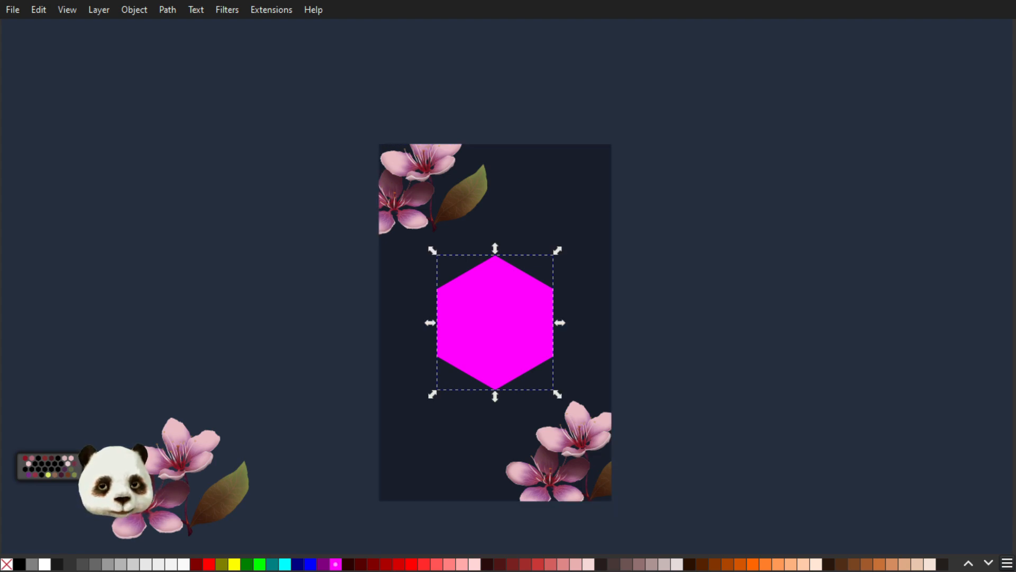
- Fill the hexagon with light grey
{"action": "scroll", "coordinate": [523, 361], "scroll_direction": "up", "scroll_amount": 2}
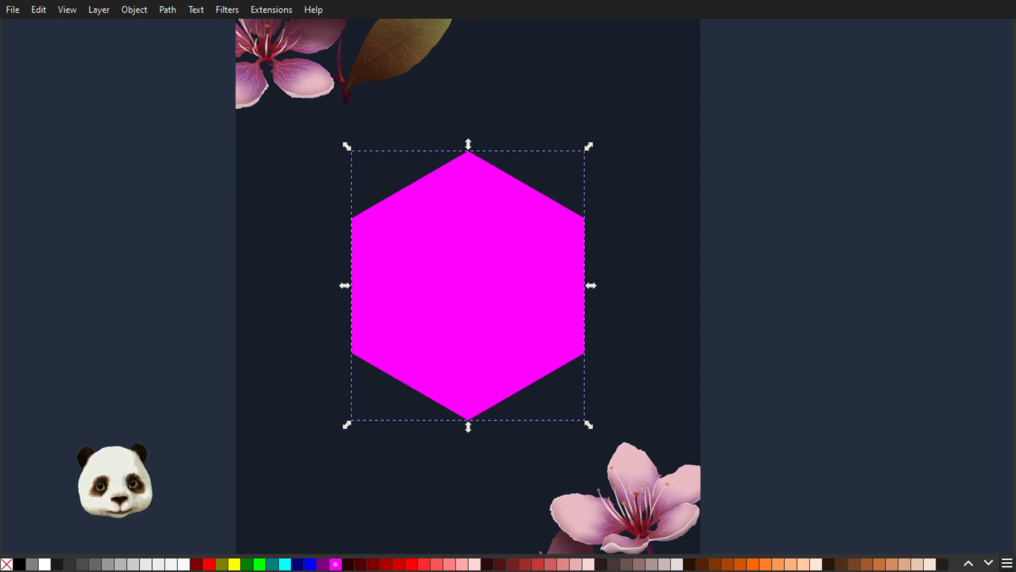
{"action": "left_click", "coordinate": [489, 278]}
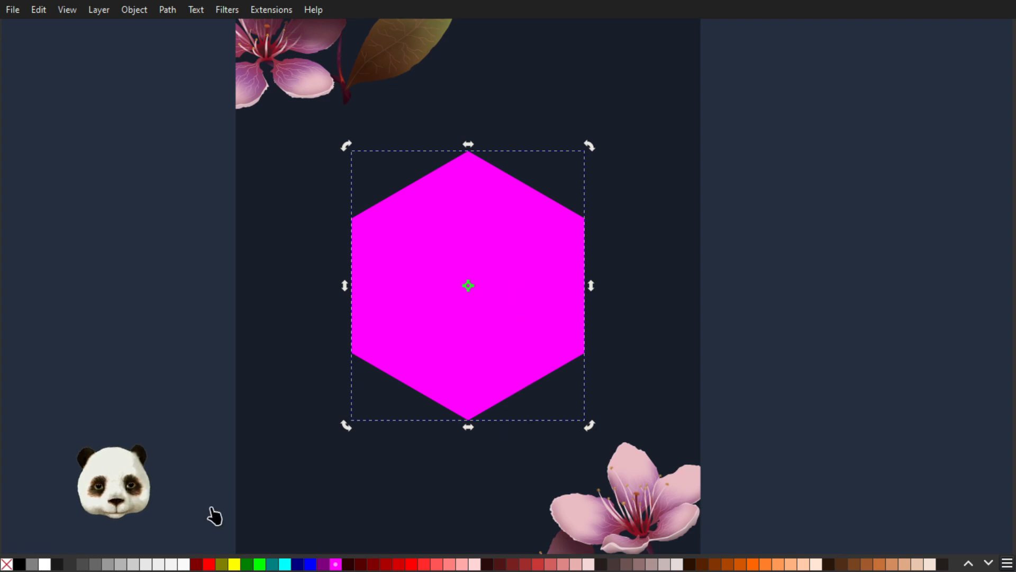
{"action": "left_click", "coordinate": [145, 565]}
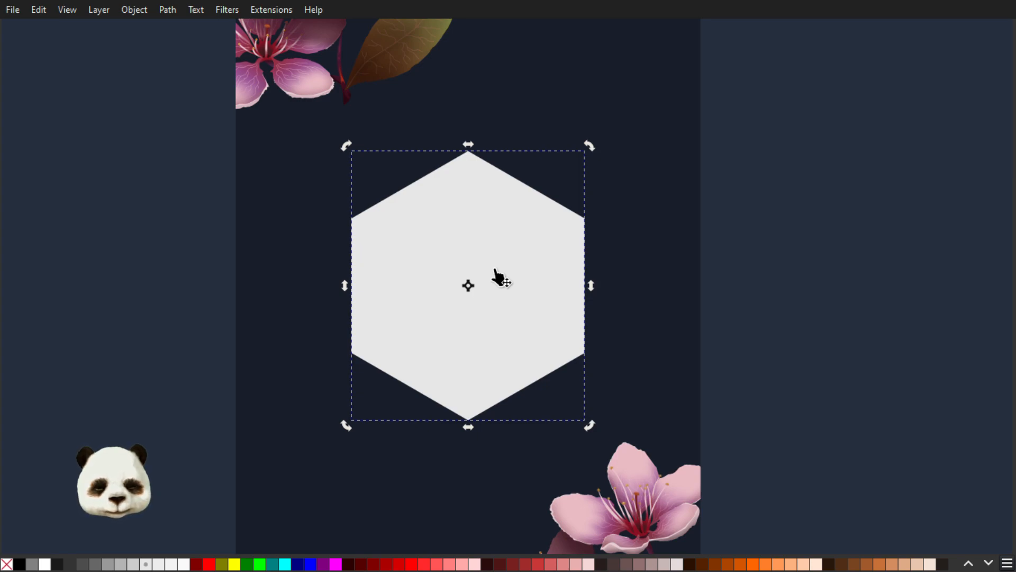
- Elongate the hexagon by moving its three upper nodes straight up towards the background's top edge
{"action": "scroll", "coordinate": [499, 278], "scroll_direction": "down", "scroll_amount": 2}
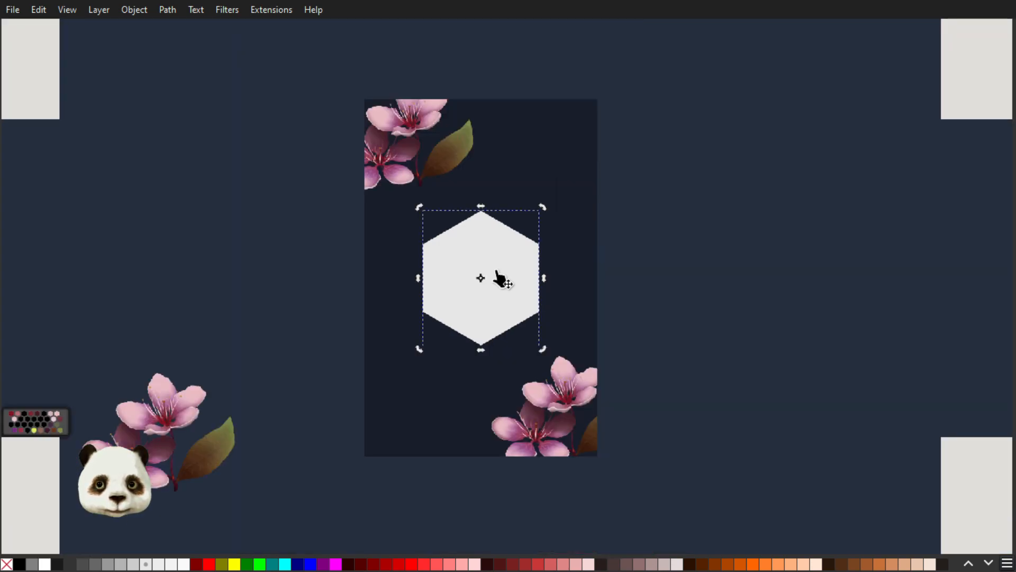
{"action": "scroll", "coordinate": [500, 278], "scroll_direction": "up", "scroll_amount": 1}
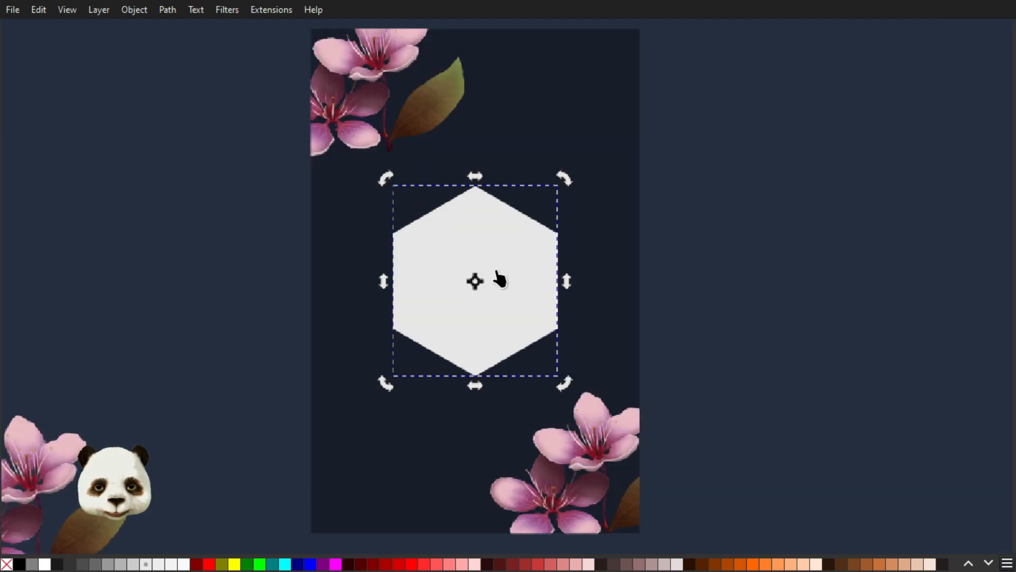
{"action": "key", "text": "n"}
{"action": "left_click_drag", "start_coordinate": [237, 158], "coordinate": [680, 285]}
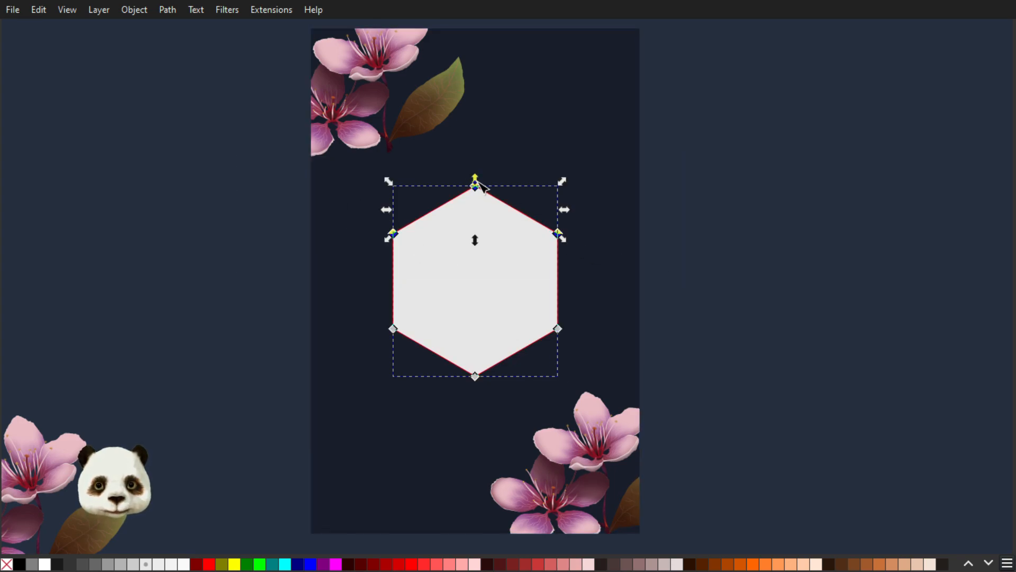
{"action": "left_click_drag", "start_coordinate": [479, 183], "coordinate": [478, 110]}
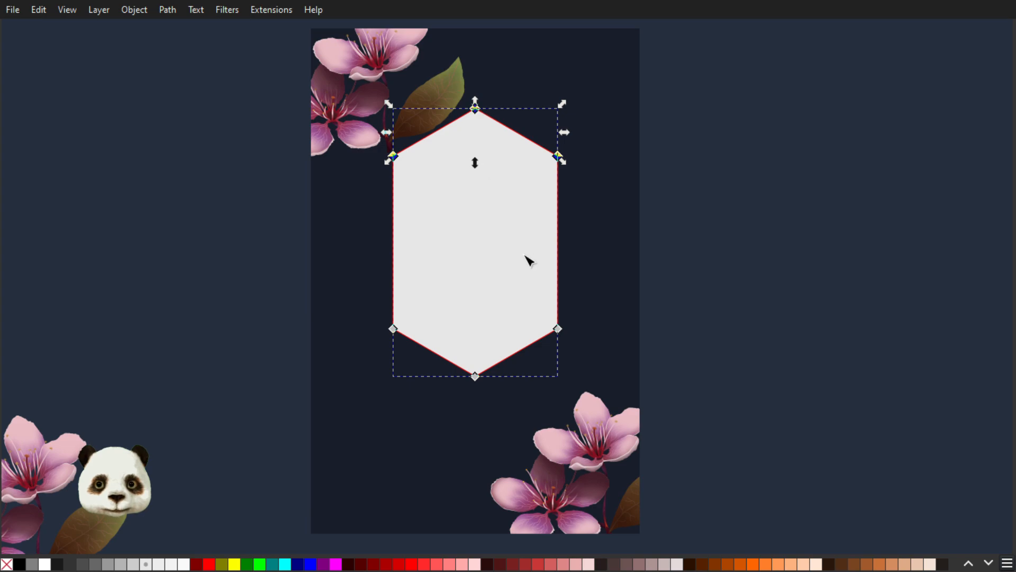
- Enlarge the hexagon proportionally to fill most of the dark background and move it back towards the middle
{"action": "key", "text": "s"}
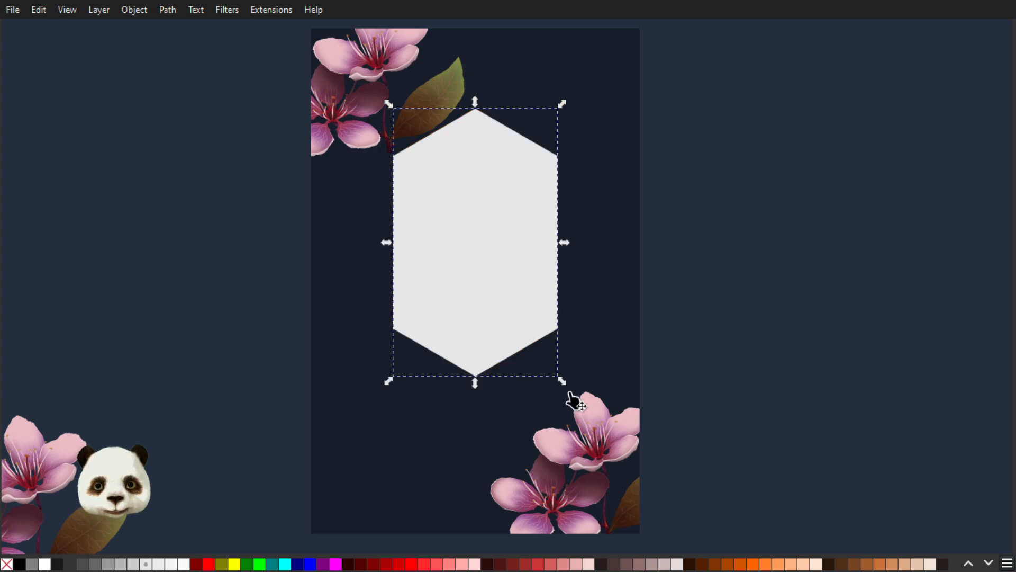
{"action": "left_click_drag", "start_coordinate": [562, 386], "coordinate": [688, 496]}
{"action": "left_click_drag", "start_coordinate": [565, 341], "coordinate": [533, 329]}
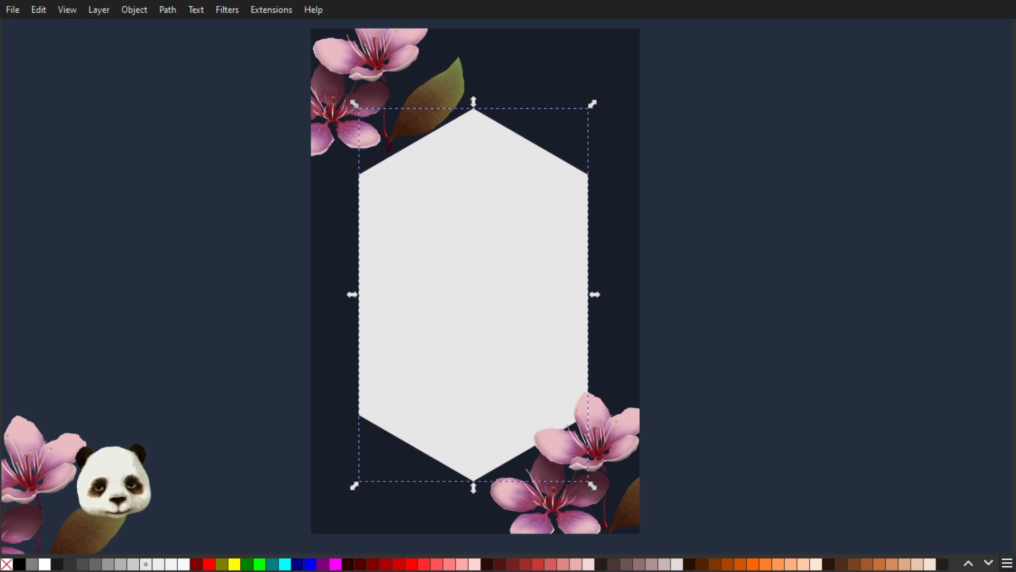
- Align the enlarged hexagon horizontally and vertically to the centre of the dark background
{"action": "left_click", "coordinate": [614, 344], "text": "shift"}
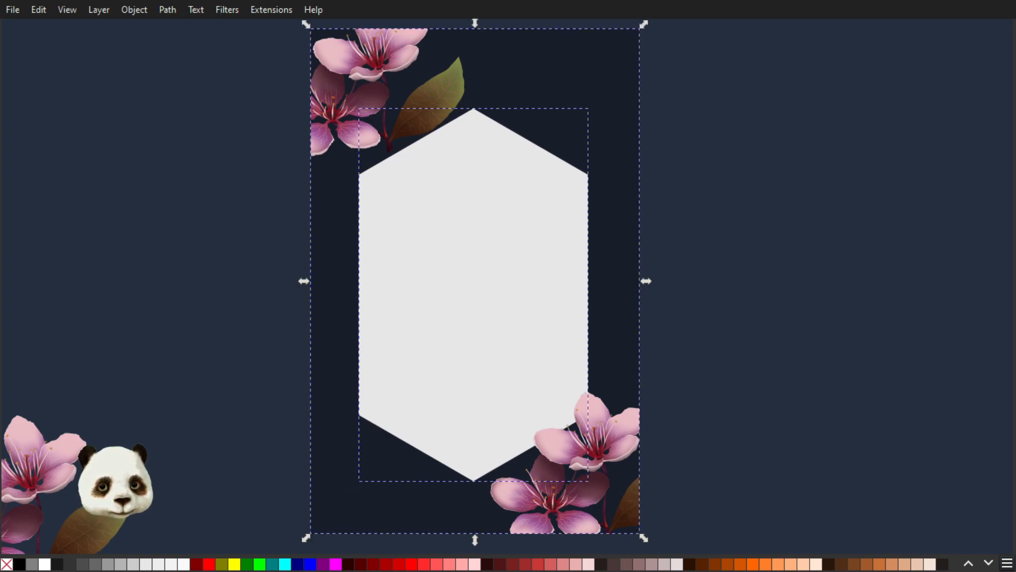
{"action": "key", "text": "ctrl+alt+h"}
{"action": "key", "text": "ctrl+alt+t"}
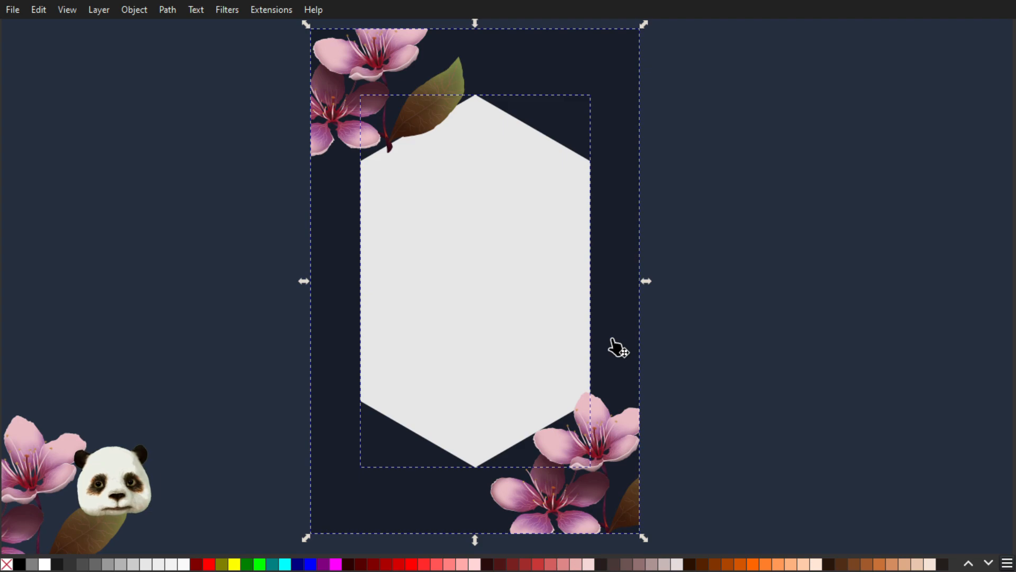
{"action": "left_click", "coordinate": [689, 341]}
- Duplicate the grey hexagon in place and give the copy a thick orange outline
{"action": "scroll", "coordinate": [689, 342], "scroll_direction": "down", "scroll_amount": 2}
{"action": "scroll", "coordinate": [603, 353], "scroll_direction": "up", "scroll_amount": 3}
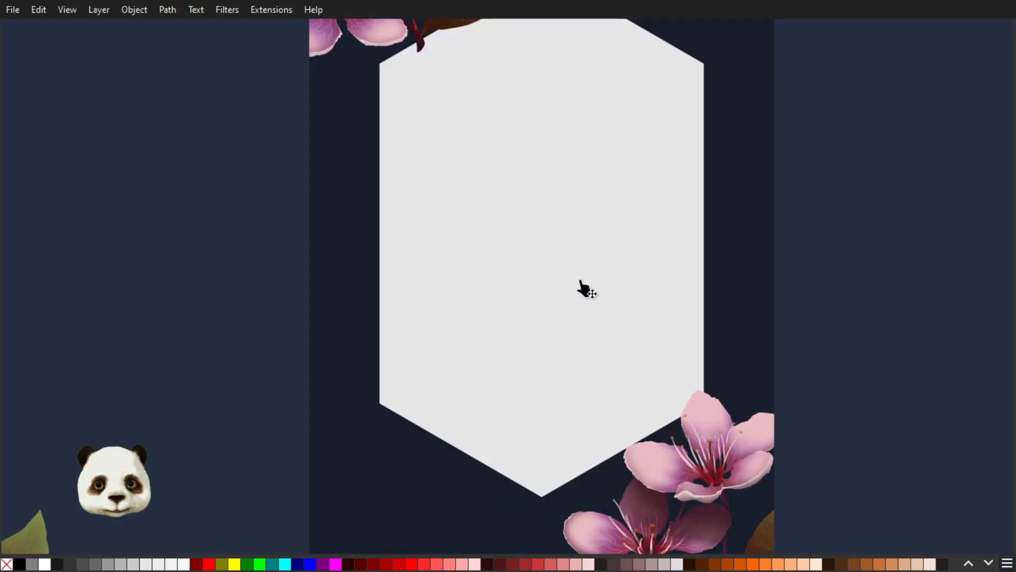
{"action": "left_click", "coordinate": [579, 286]}
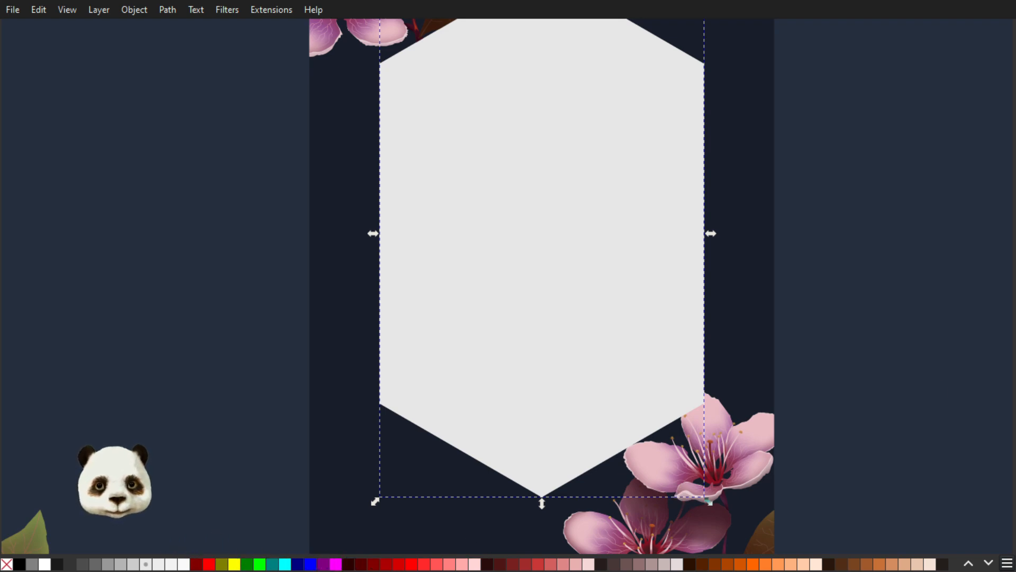
{"action": "left_click", "coordinate": [621, 112]}
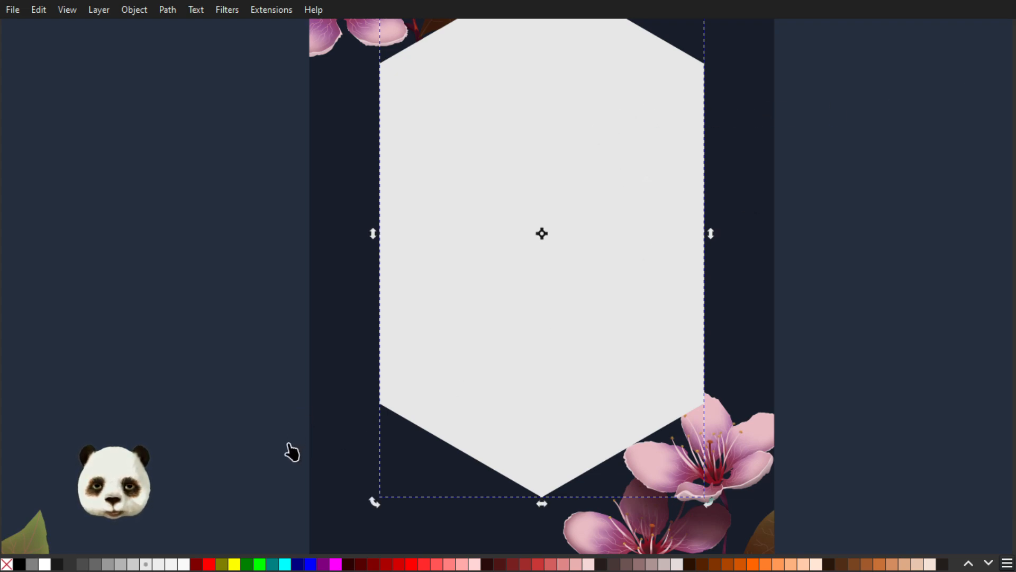
{"action": "left_click", "coordinate": [778, 564], "text": "shift"}
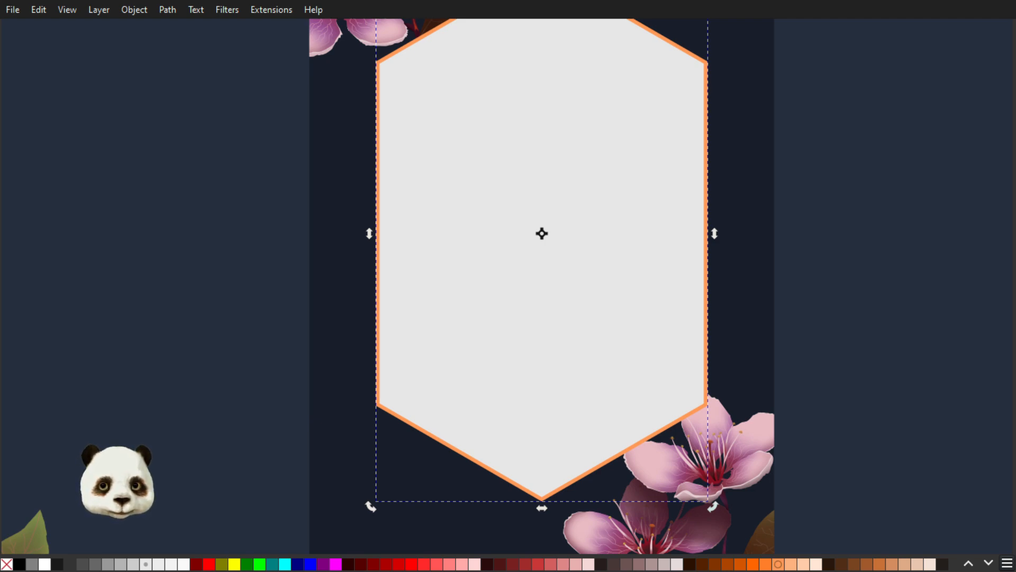
{"action": "key", "text": "ctrl+parenright"}
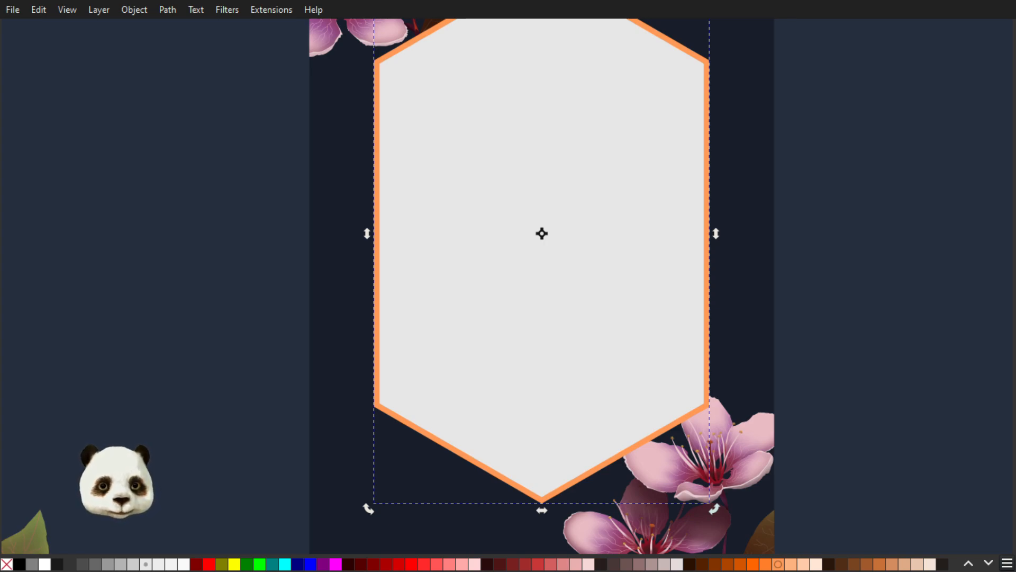
{"action": "scroll", "coordinate": [665, 161], "scroll_direction": "up", "scroll_amount": 5}
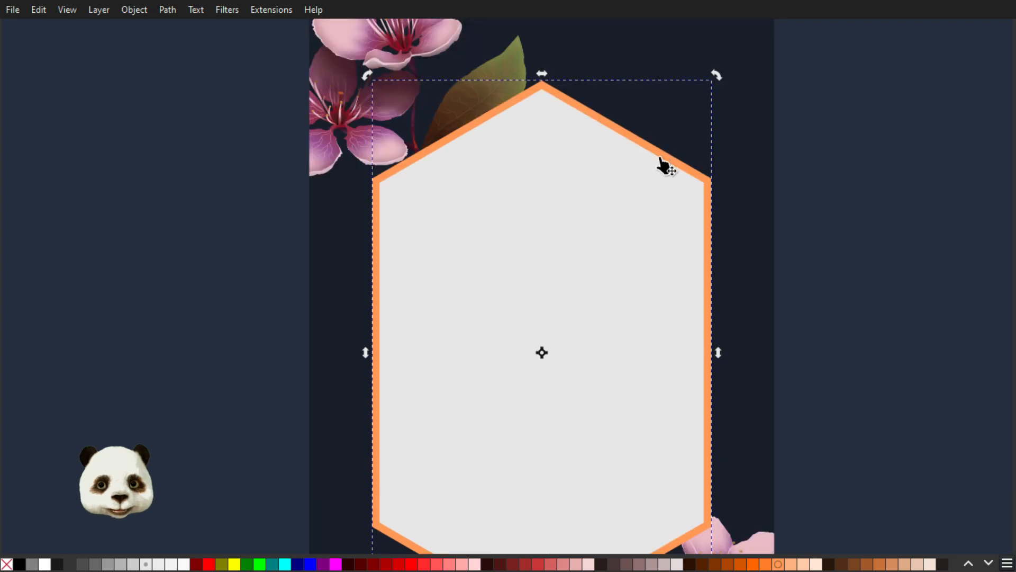
{"action": "scroll", "coordinate": [660, 158], "scroll_direction": "down", "scroll_amount": 2}
{"action": "scroll", "coordinate": [685, 182], "scroll_direction": "up", "scroll_amount": 1}
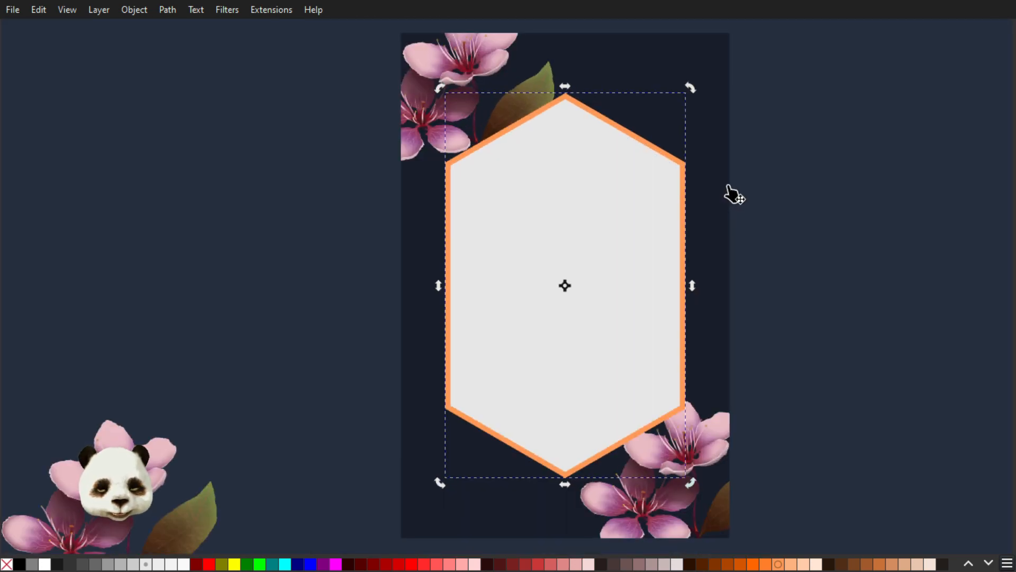
- Remove the fill of the outlined hexagon copy and lower it beneath the corner flowers
{"action": "left_click", "coordinate": [7, 563]}
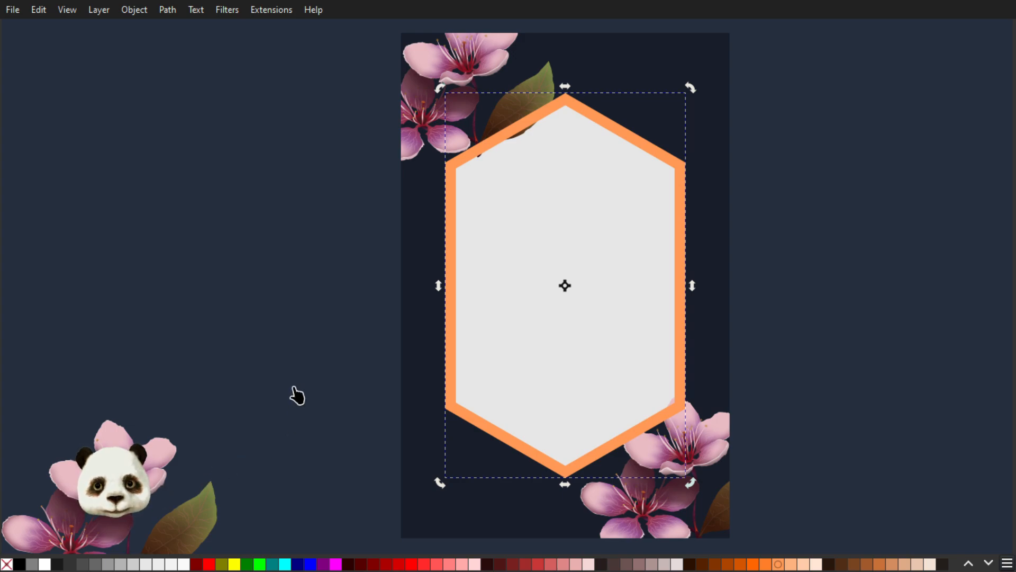
{"action": "key", "text": "Page_Down"}
{"action": "key", "text": "Page_Down"}
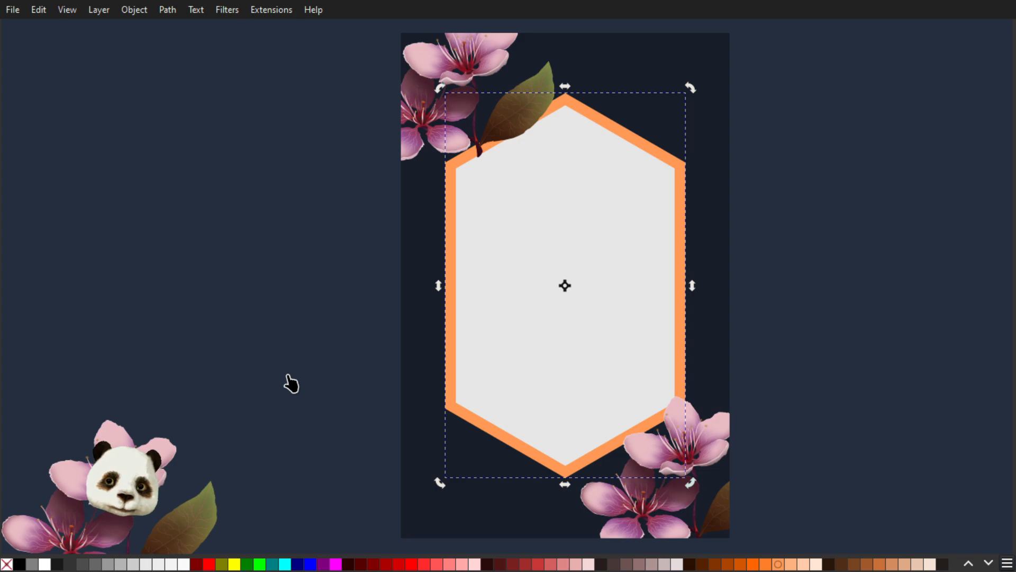
{"action": "scroll", "coordinate": [291, 383], "scroll_direction": "down", "scroll_amount": 1, "text": "ctrl"}
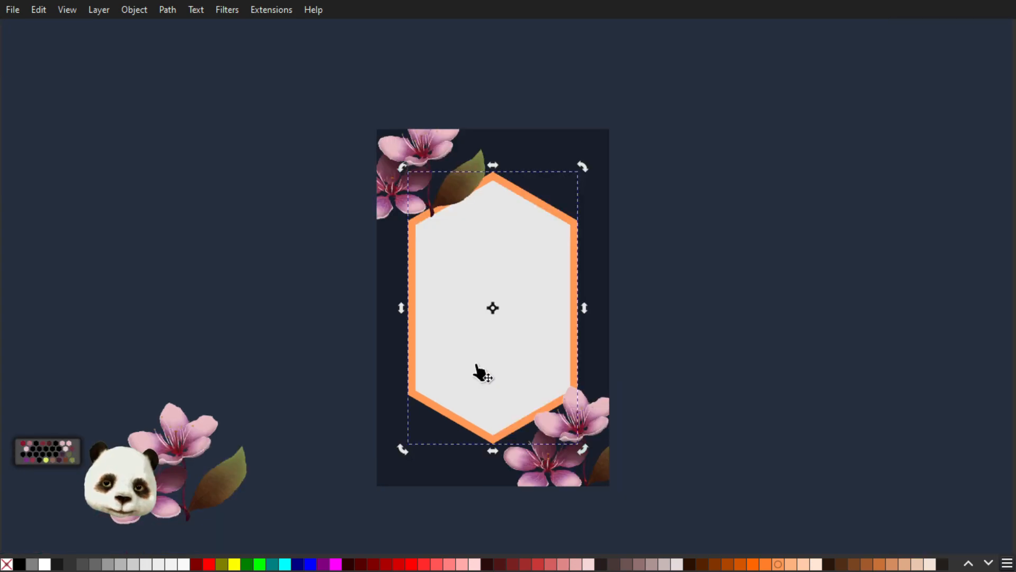
{"action": "scroll", "coordinate": [477, 371], "scroll_direction": "up", "scroll_amount": 2, "text": "ctrl"}
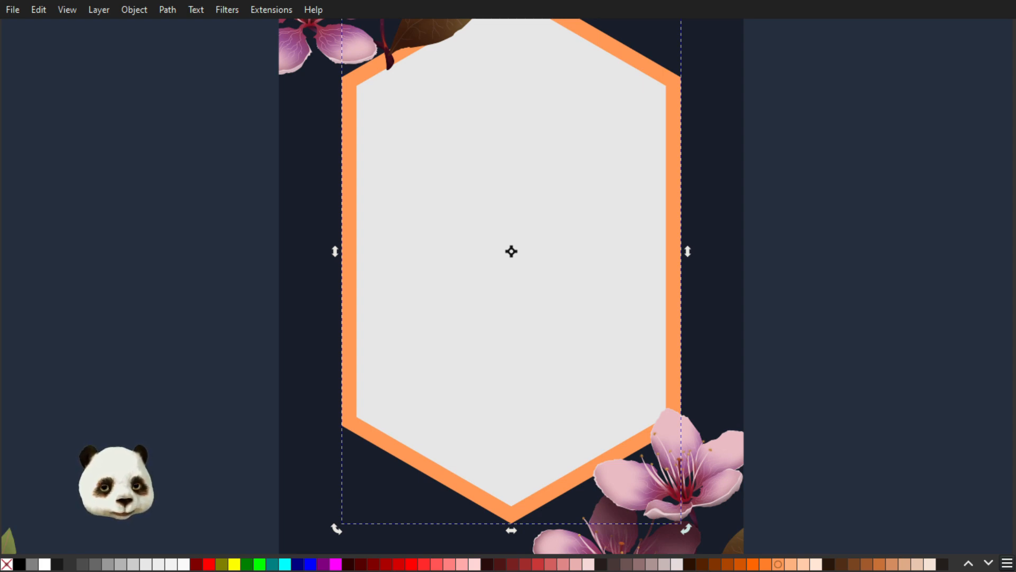
- Make the orange hexagon outline slightly thinner and convert its stroke to a path
{"action": "key", "text": "comma"}
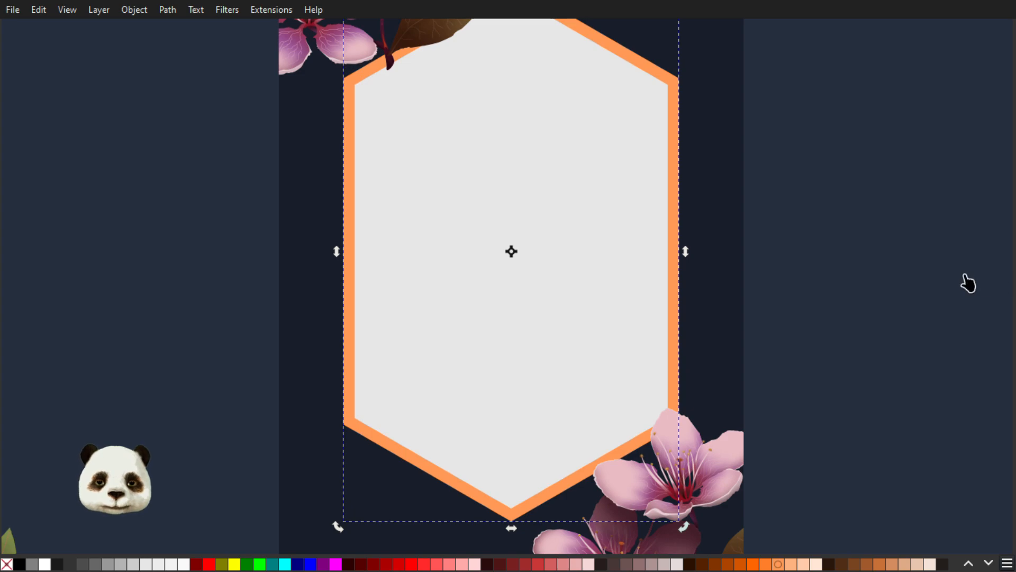
{"action": "scroll", "coordinate": [823, 297], "scroll_direction": "down", "scroll_amount": 1, "text": "ctrl"}
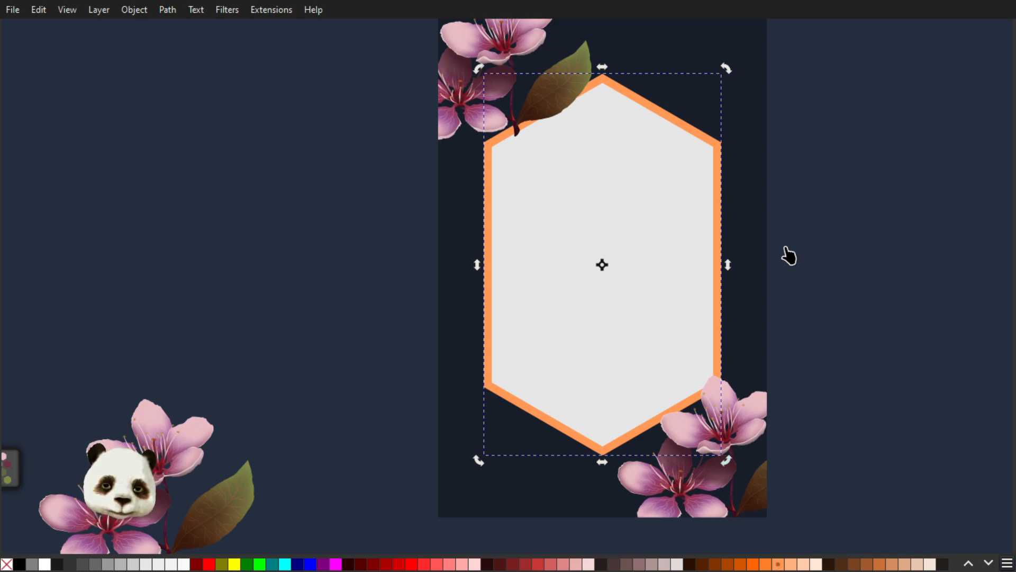
{"action": "key", "text": "n"}
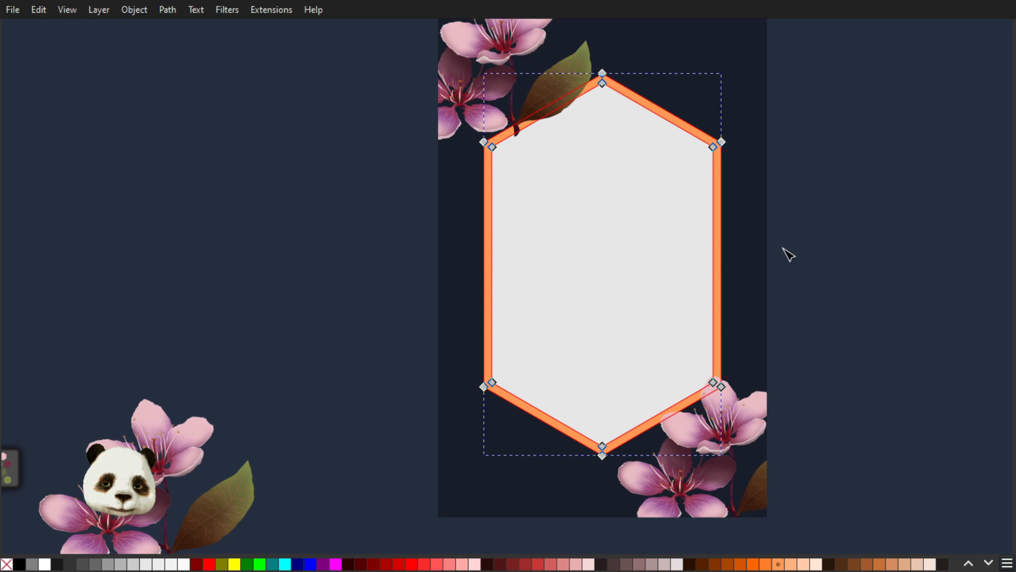
{"action": "left_click_drag", "start_coordinate": [843, 224], "coordinate": [773, 244]}
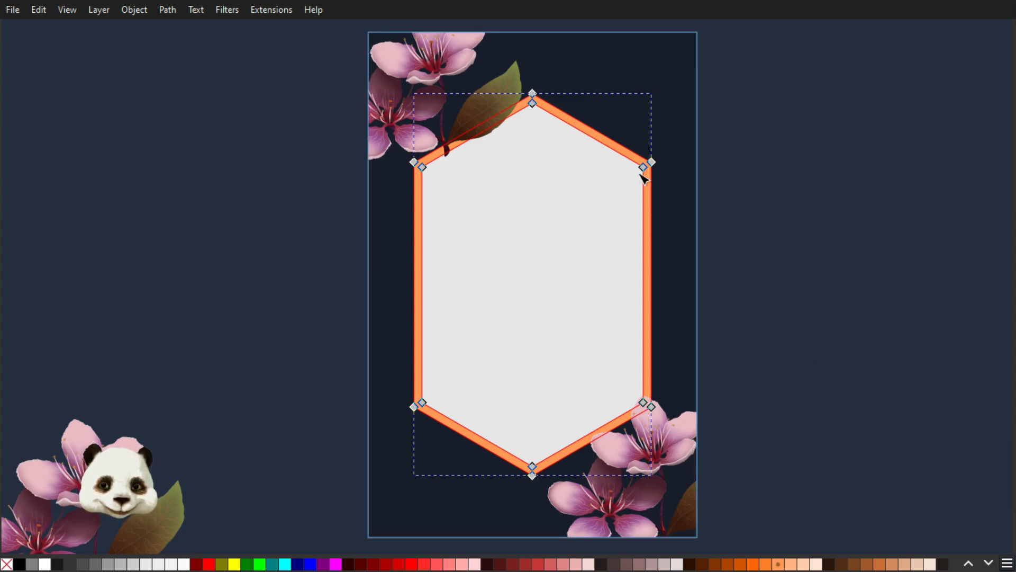
- Switch the colour palette to Gold and colour the hexagon frame with its darkest brown
{"action": "left_click", "coordinate": [1008, 563]}
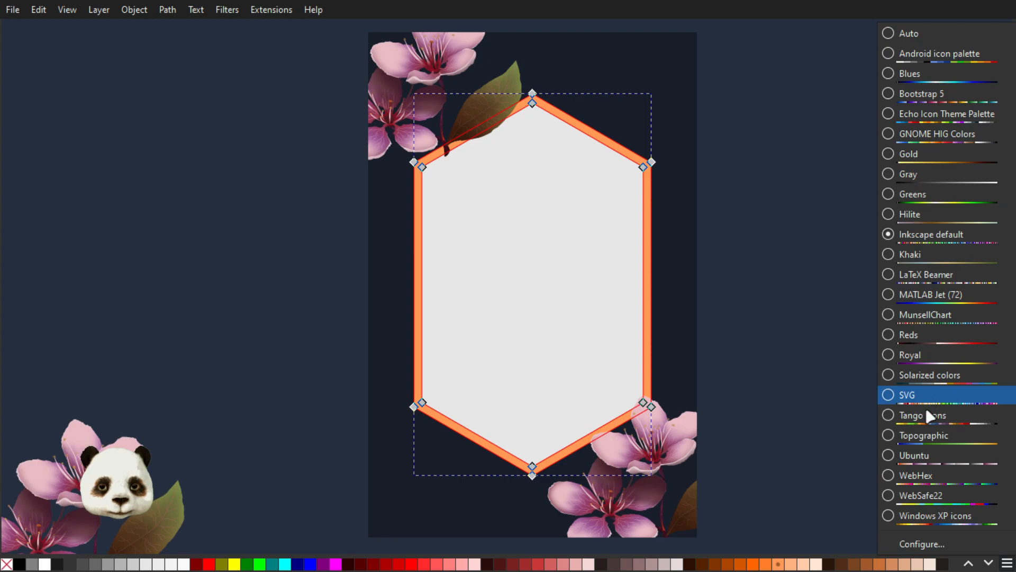
{"action": "left_click", "coordinate": [935, 166]}
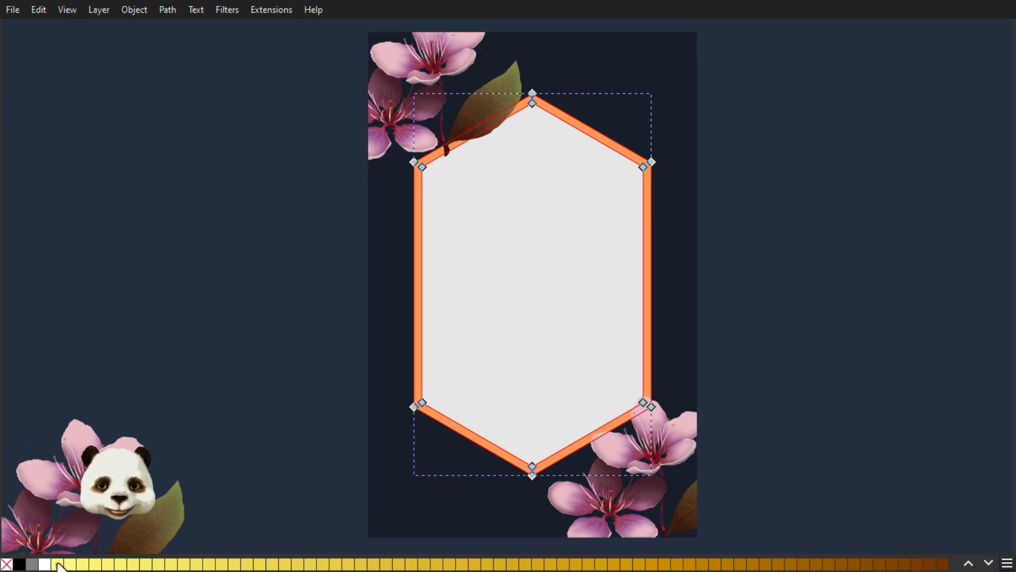
{"action": "left_click", "coordinate": [58, 564], "text": "shift"}
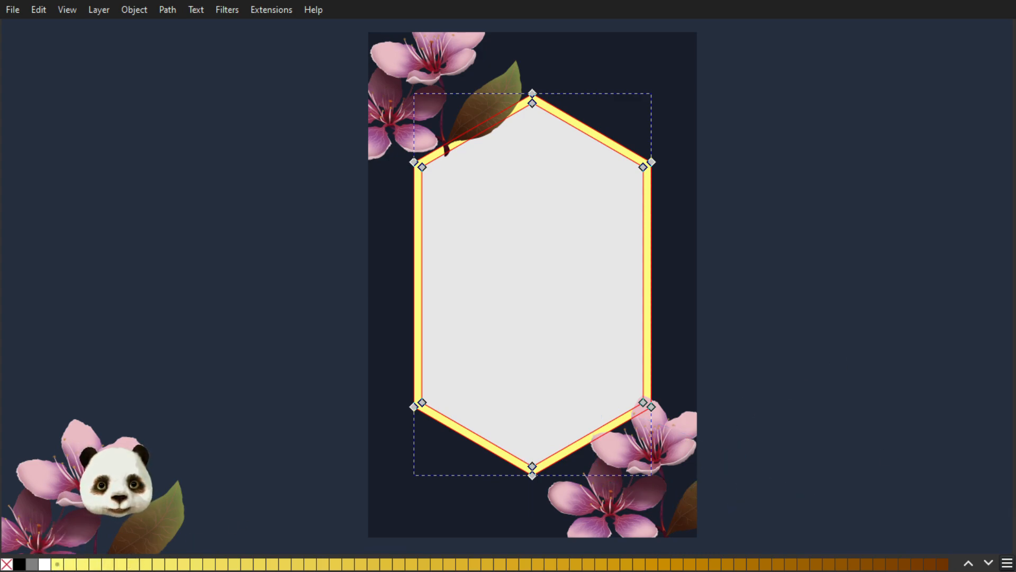
{"action": "left_click", "coordinate": [945, 565], "text": "shift"}
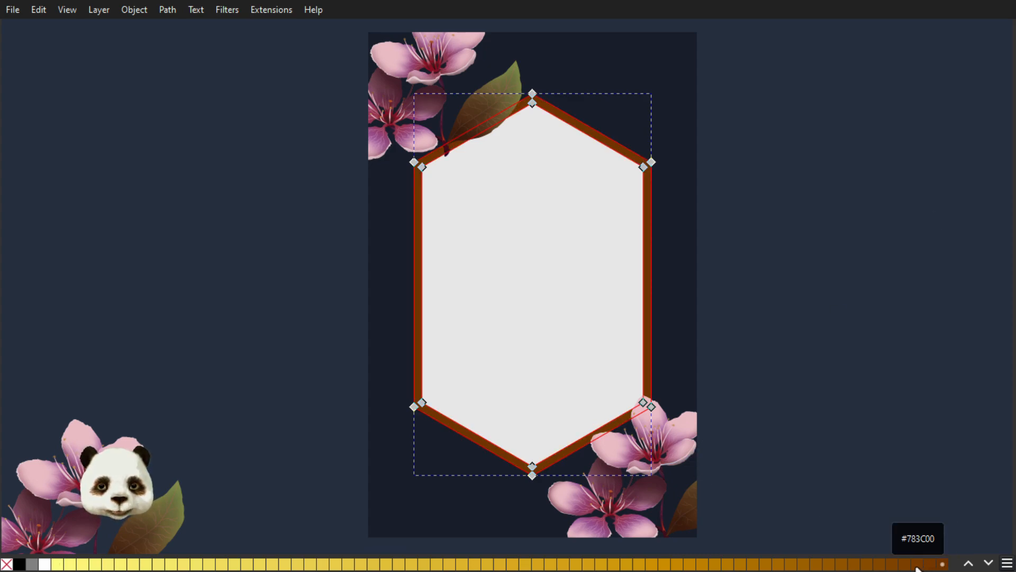
- Try the brown #804400 on the hexagon frame and undo back to the palette's darkest brown
{"action": "left_click", "coordinate": [893, 566], "text": "shift"}
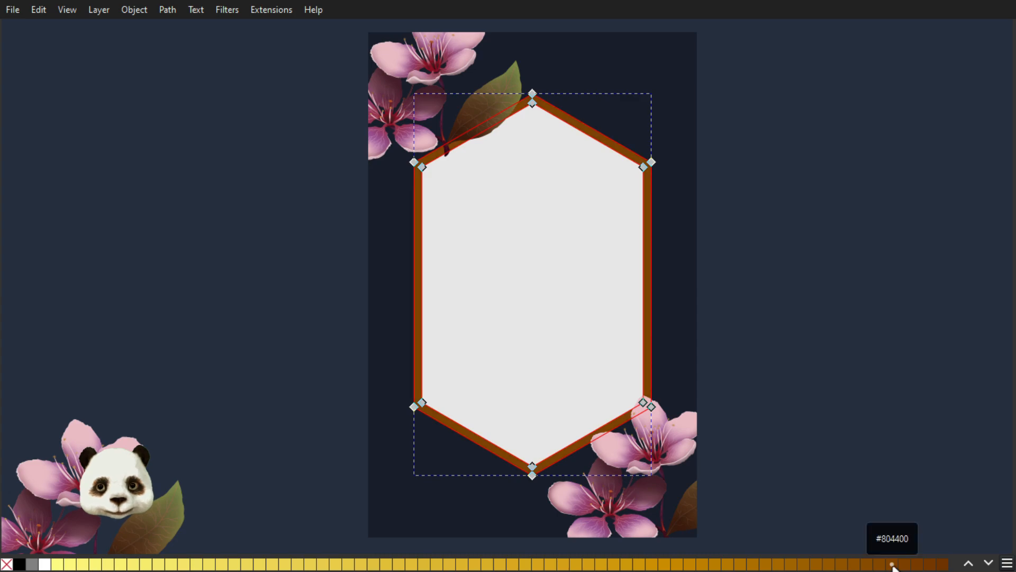
{"action": "scroll", "coordinate": [545, 185], "scroll_direction": "up", "scroll_amount": 1}
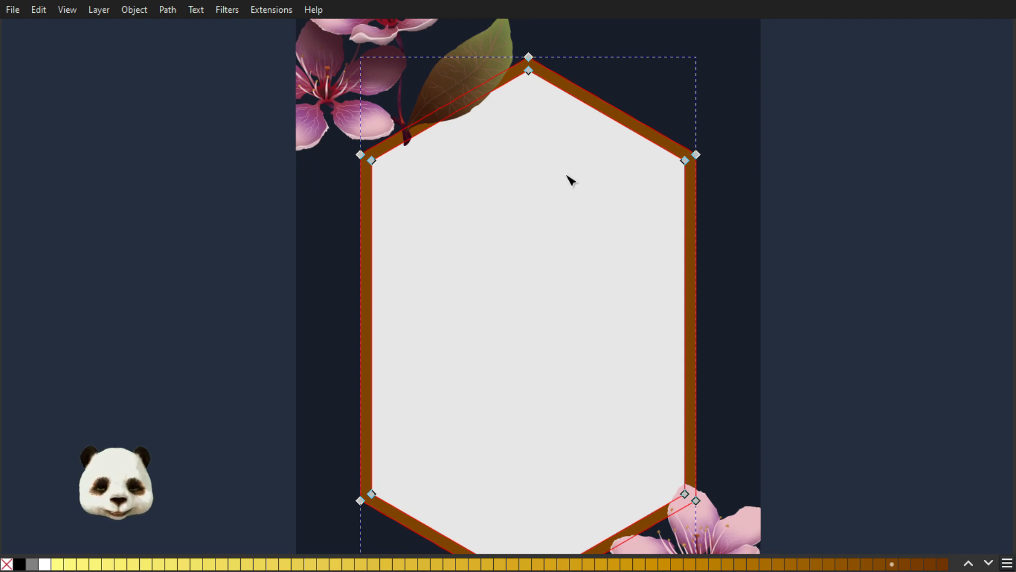
{"action": "key", "text": "t"}
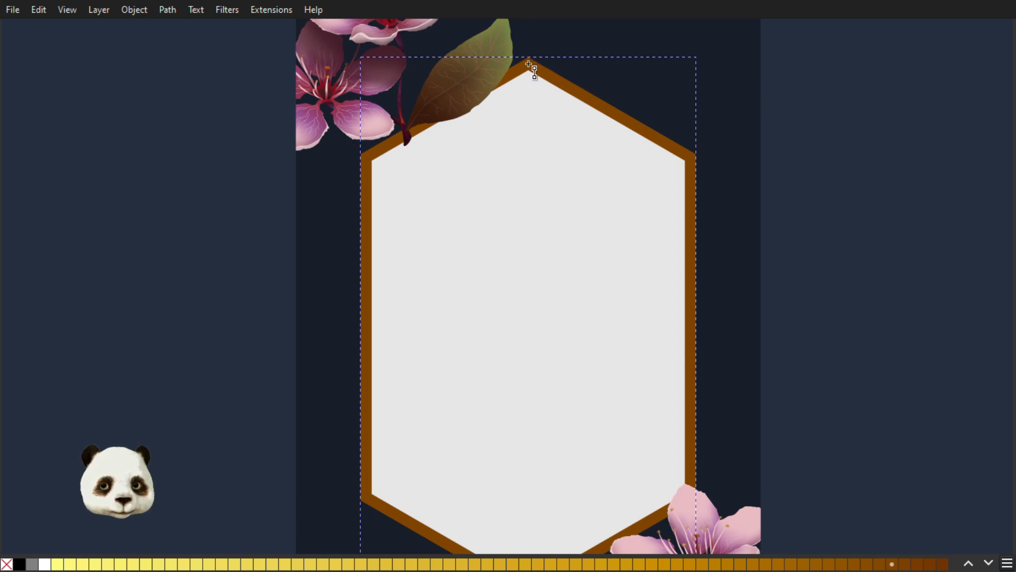
{"action": "key", "text": "ctrl+z"}
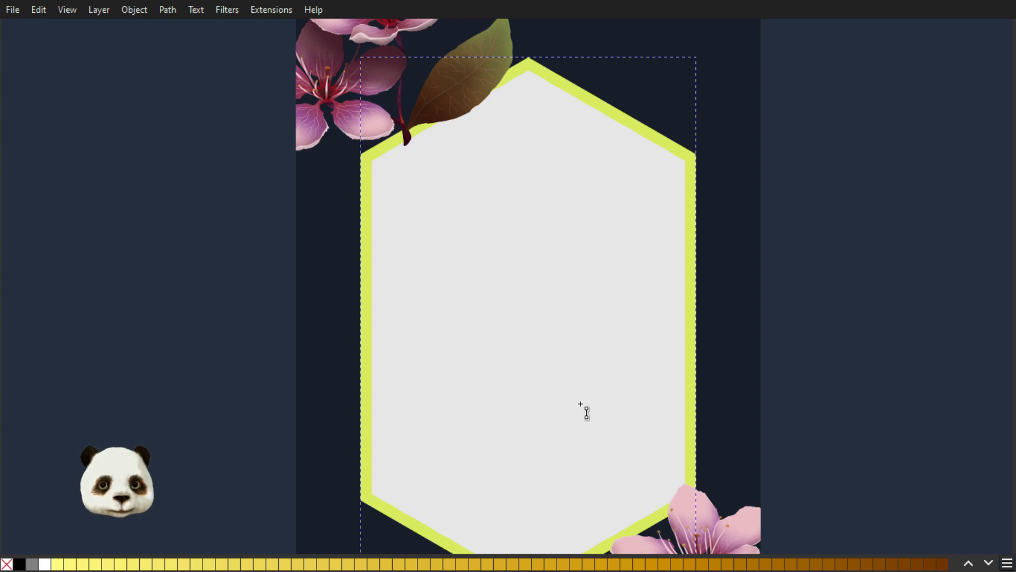
{"action": "scroll", "coordinate": [576, 392], "scroll_direction": "down", "scroll_amount": 2}
{"action": "scroll", "coordinate": [577, 389], "scroll_direction": "up", "scroll_amount": 1}
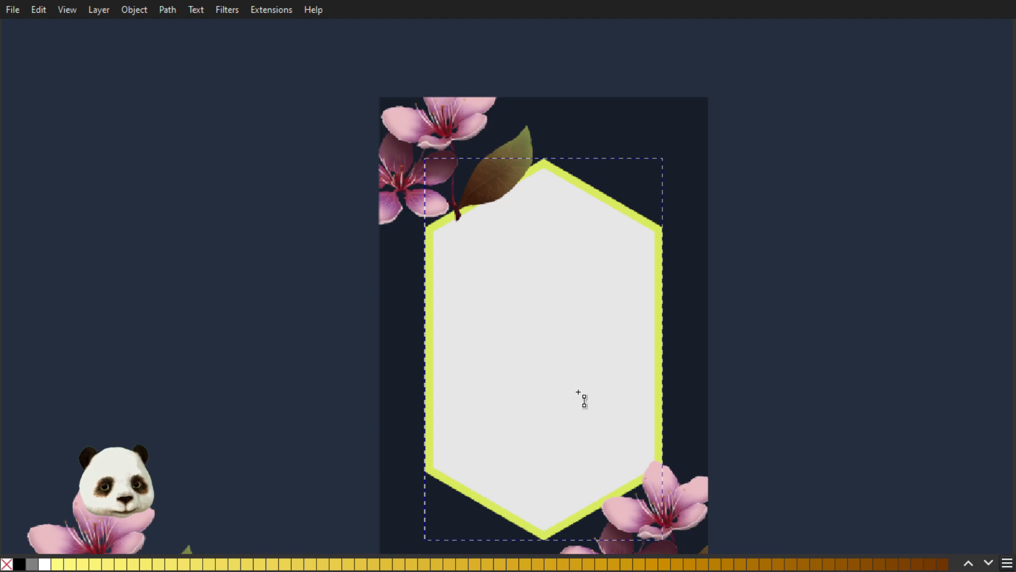
{"action": "key", "text": "ctrl+z"}
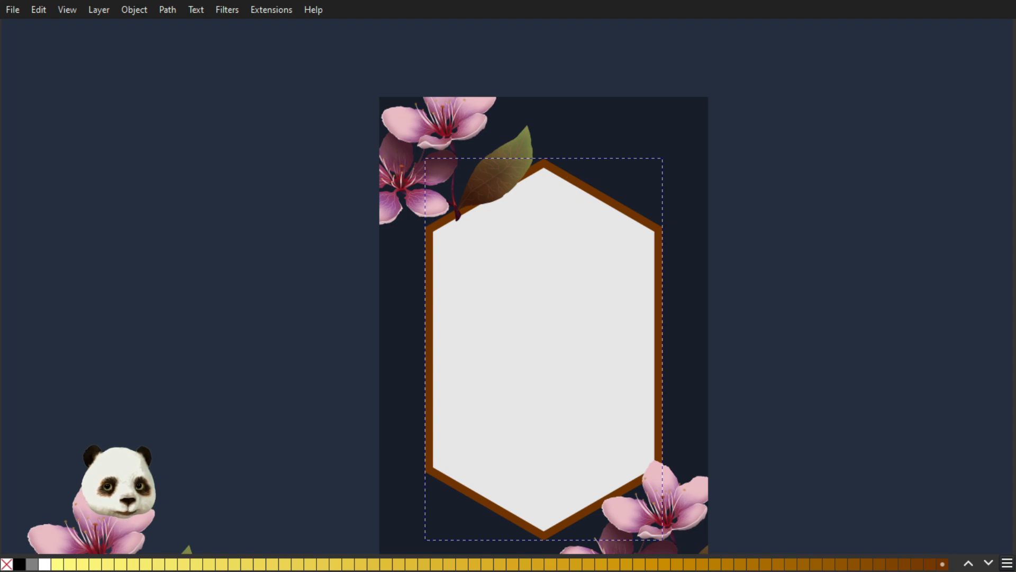
{"action": "key", "text": "ctrl+z"}
{"action": "key", "text": "ctrl+shift+z"}
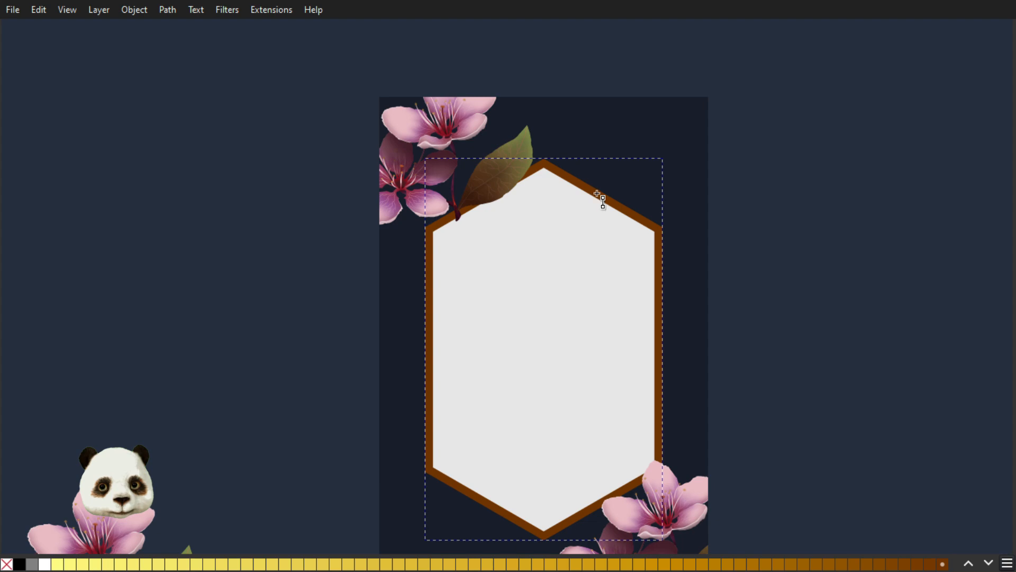
- Apply a vertical linear gradient to the brown hexagon frame, running from its top edge to its bottom edge, and select the lower stop
{"action": "left_click_drag", "start_coordinate": [597, 193], "coordinate": [595, 229]}
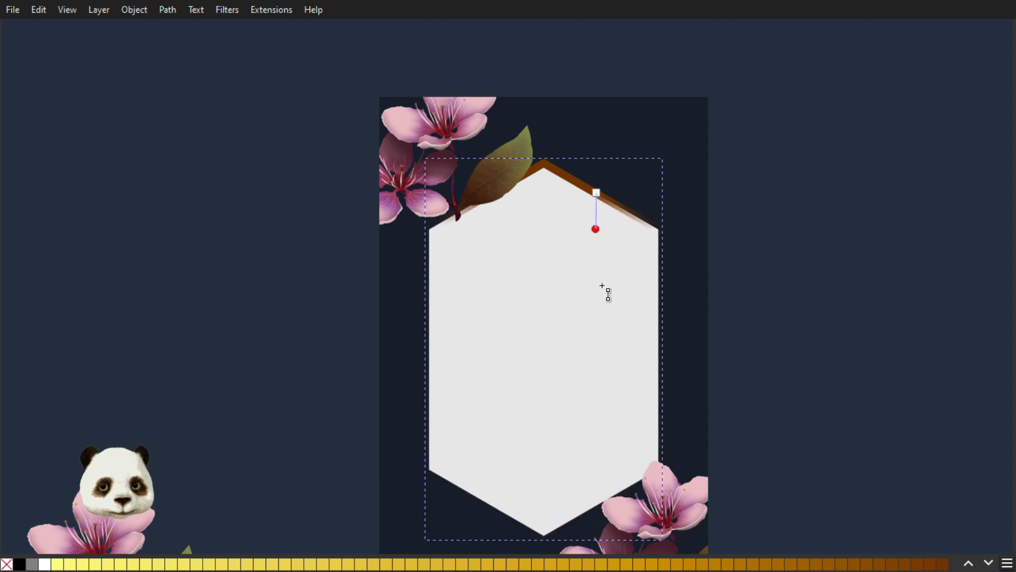
{"action": "left_click_drag", "start_coordinate": [613, 368], "coordinate": [611, 539]}
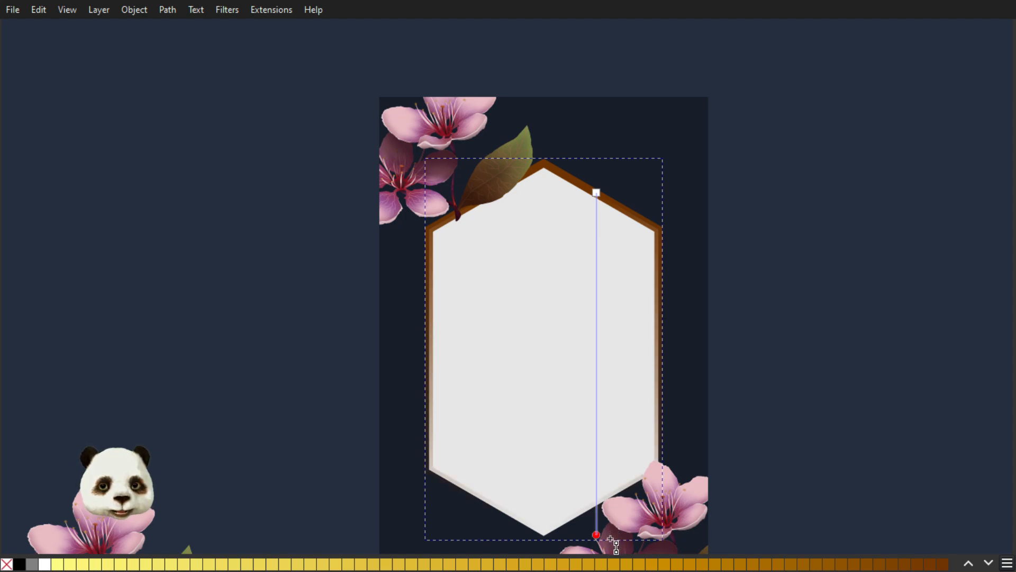
{"action": "left_click", "coordinate": [596, 192]}
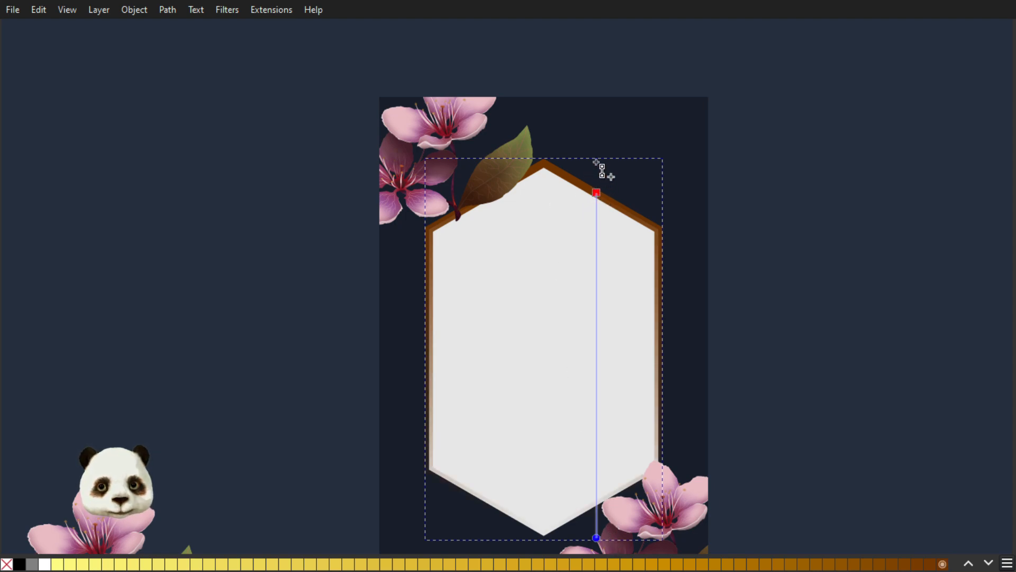
{"action": "left_click_drag", "start_coordinate": [597, 192], "coordinate": [596, 161]}
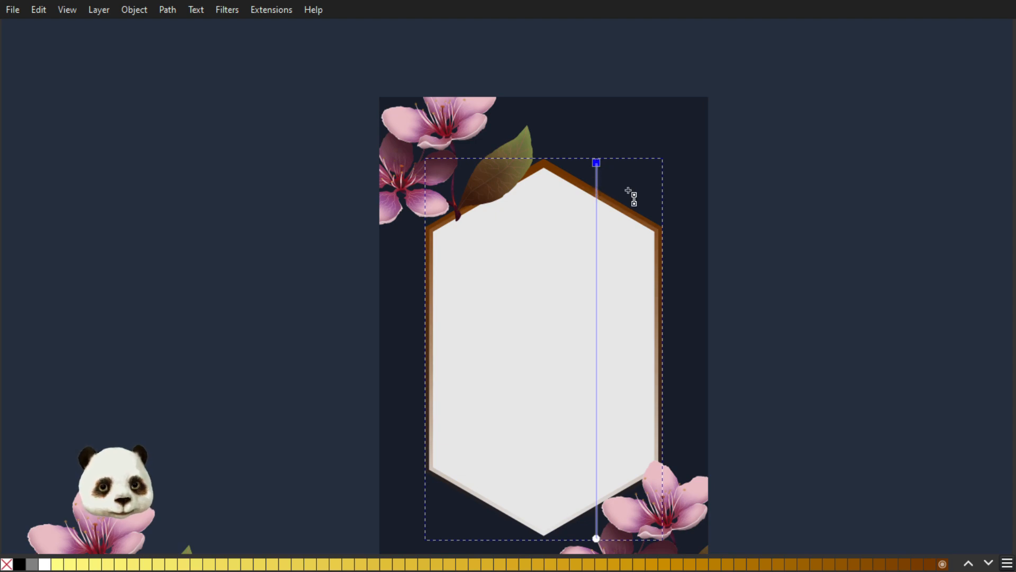
{"action": "left_click", "coordinate": [597, 539]}
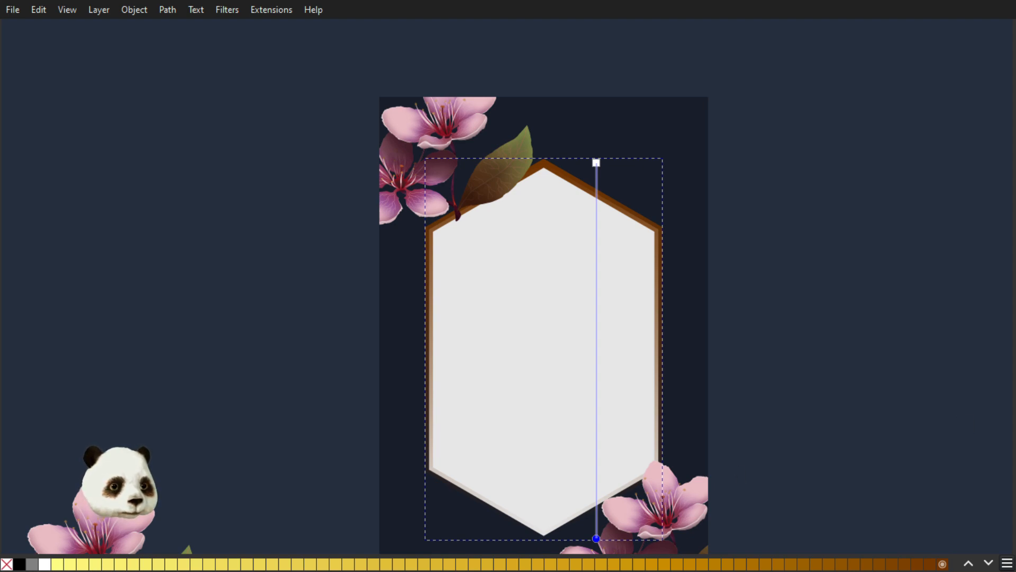
- Colour the frame gradient's lower stop with the palette's darkest brown and move its upper end sideways to slant the gradient from upper left to lower right
{"action": "left_click", "coordinate": [942, 563]}
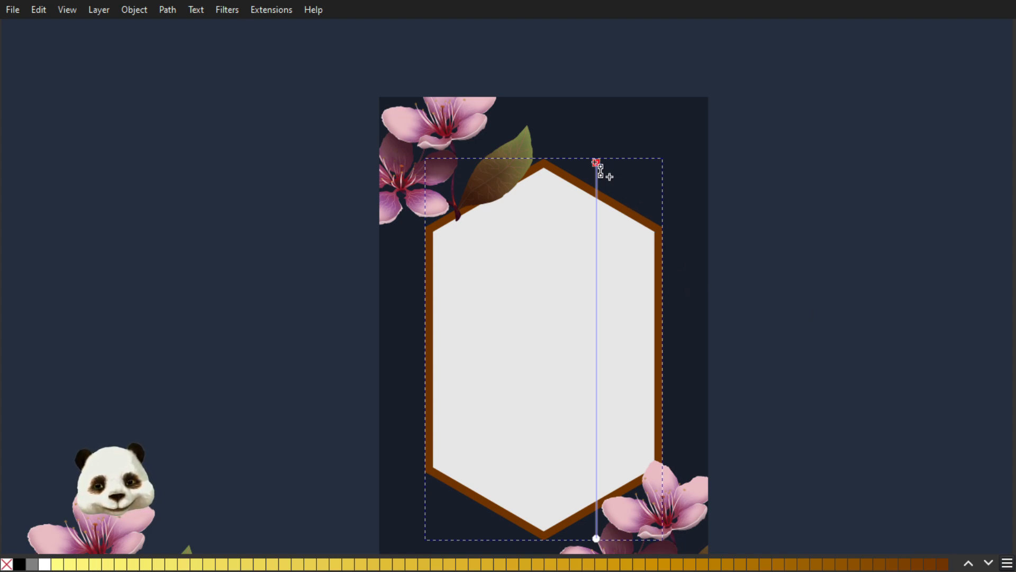
{"action": "left_click_drag", "start_coordinate": [596, 162], "coordinate": [486, 169]}
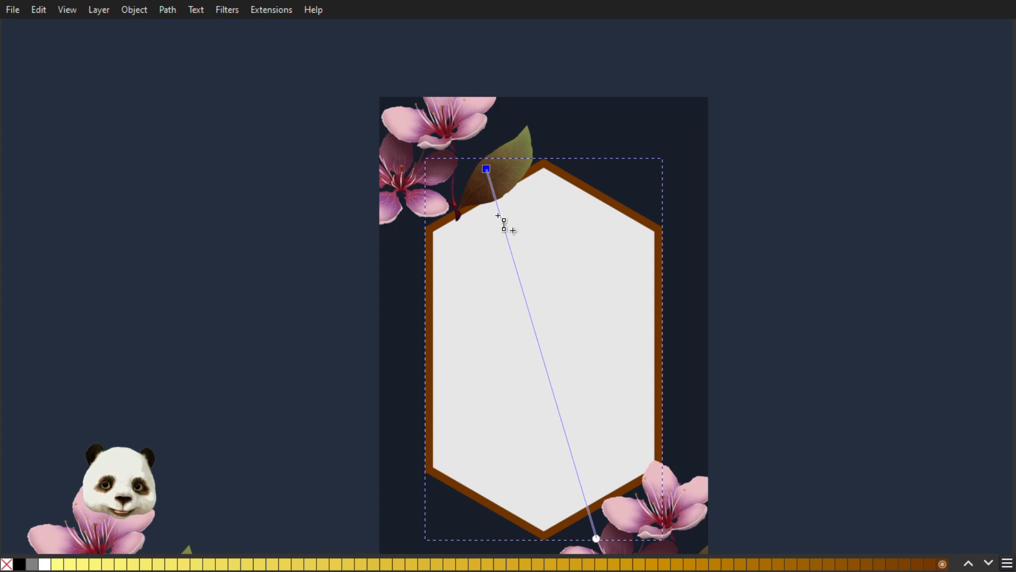
- Add four stops down the hexagon frame's gradient line, coloured in order medium brown, dark gold, gold and light gold
{"action": "double_click", "coordinate": [500, 213]}
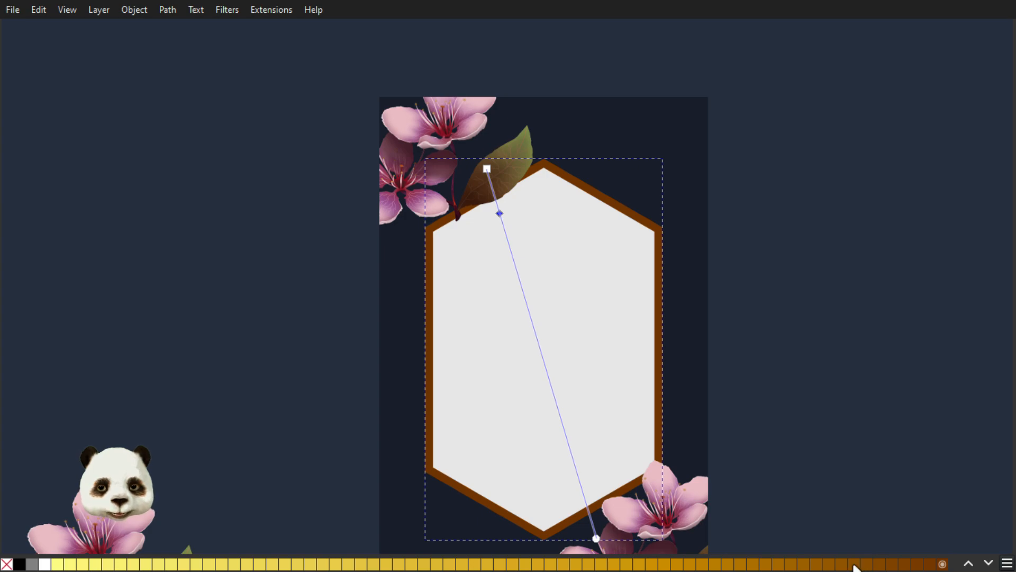
{"action": "left_click", "coordinate": [855, 564]}
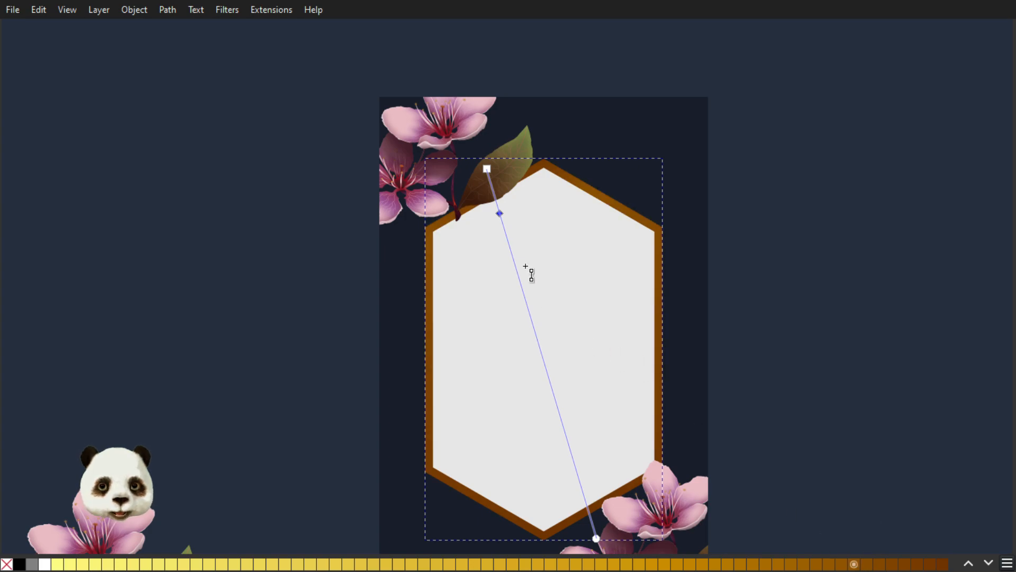
{"action": "double_click", "coordinate": [513, 262]}
{"action": "left_click", "coordinate": [730, 565]}
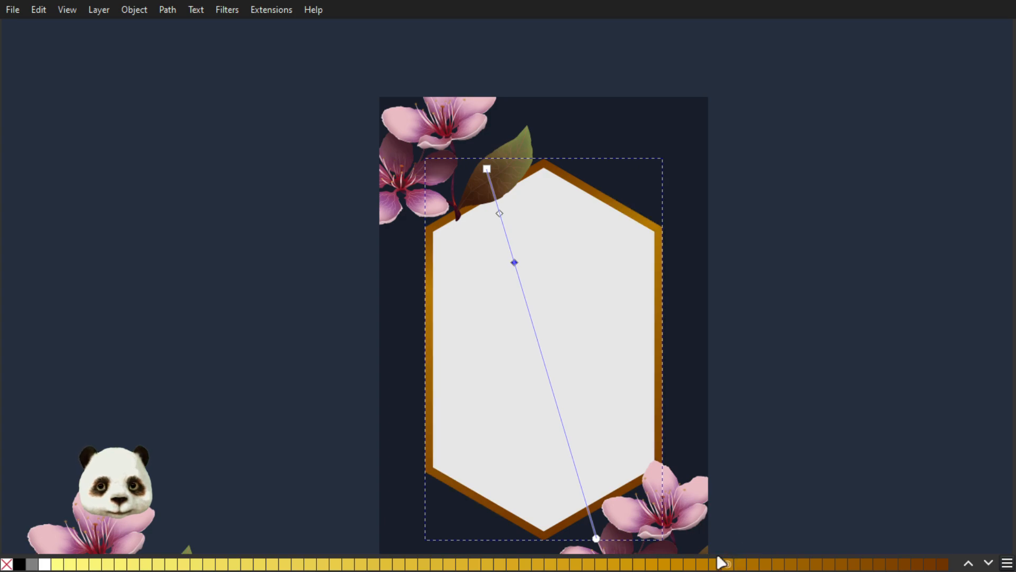
{"action": "double_click", "coordinate": [529, 308]}
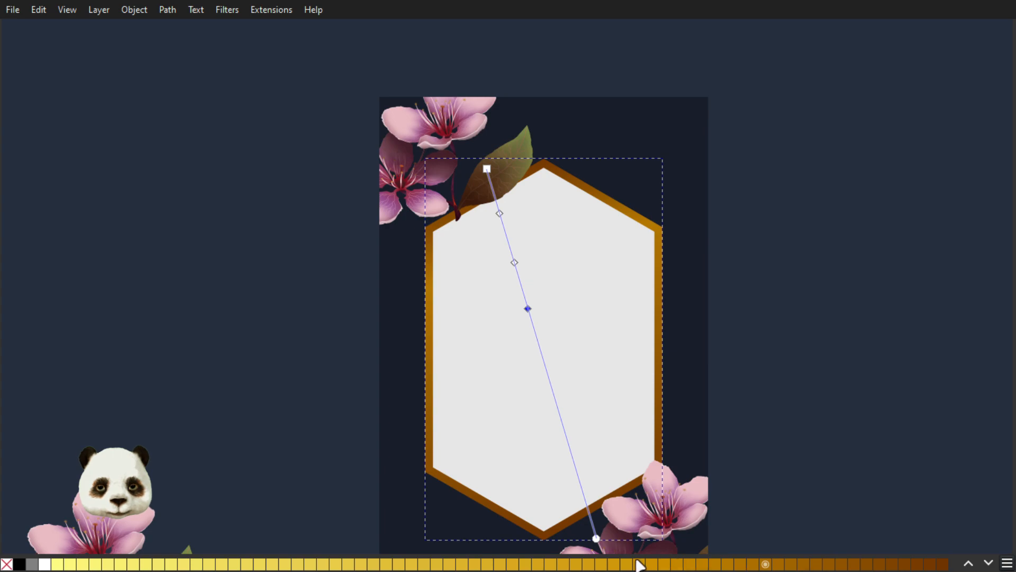
{"action": "left_click", "coordinate": [639, 564]}
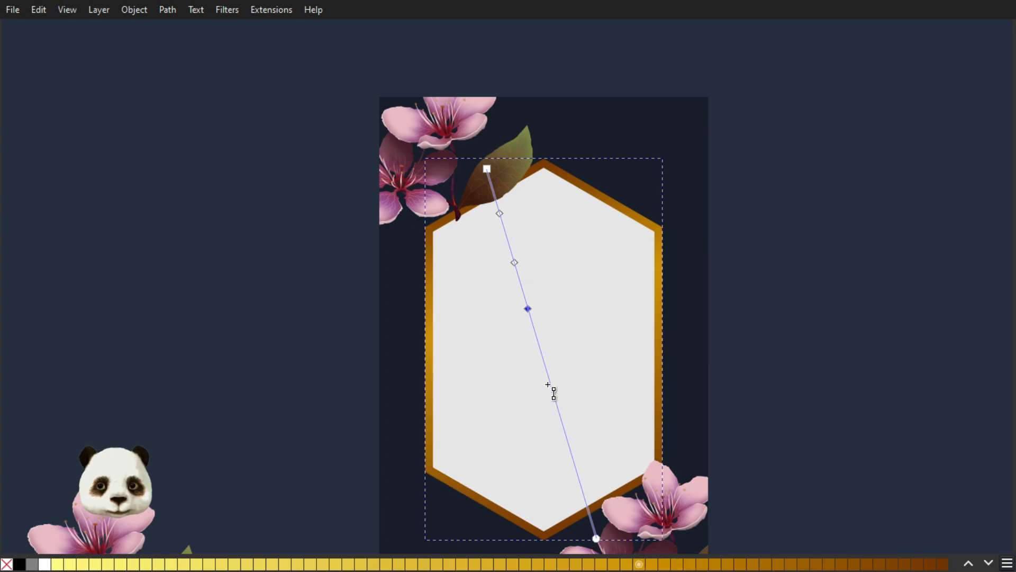
{"action": "double_click", "coordinate": [544, 359]}
{"action": "left_click", "coordinate": [478, 563]}
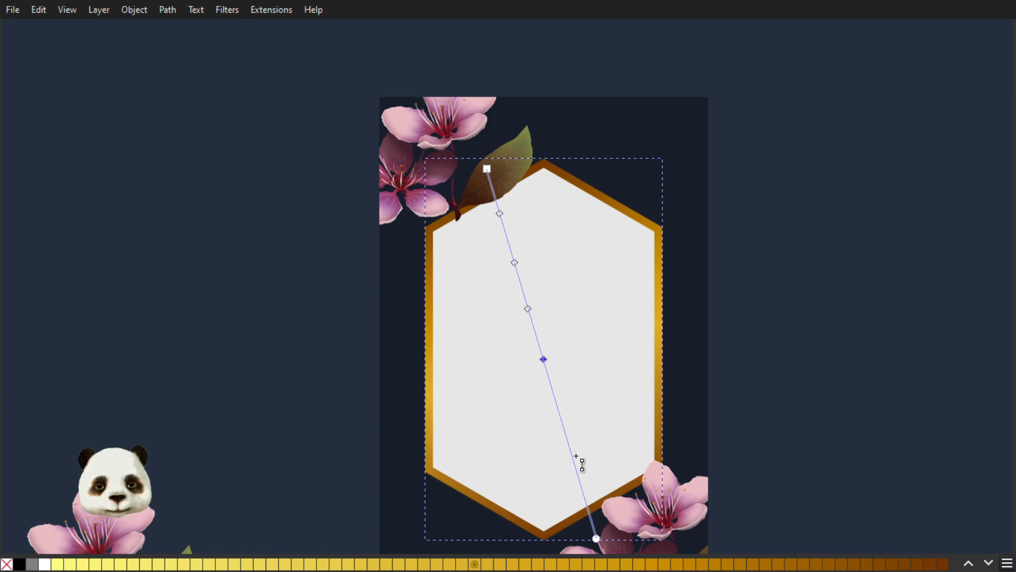
- Add two more stops on the lower part of the frame's gradient line and recolour the light gold middle stop dark brown
{"action": "double_click", "coordinate": [562, 421]}
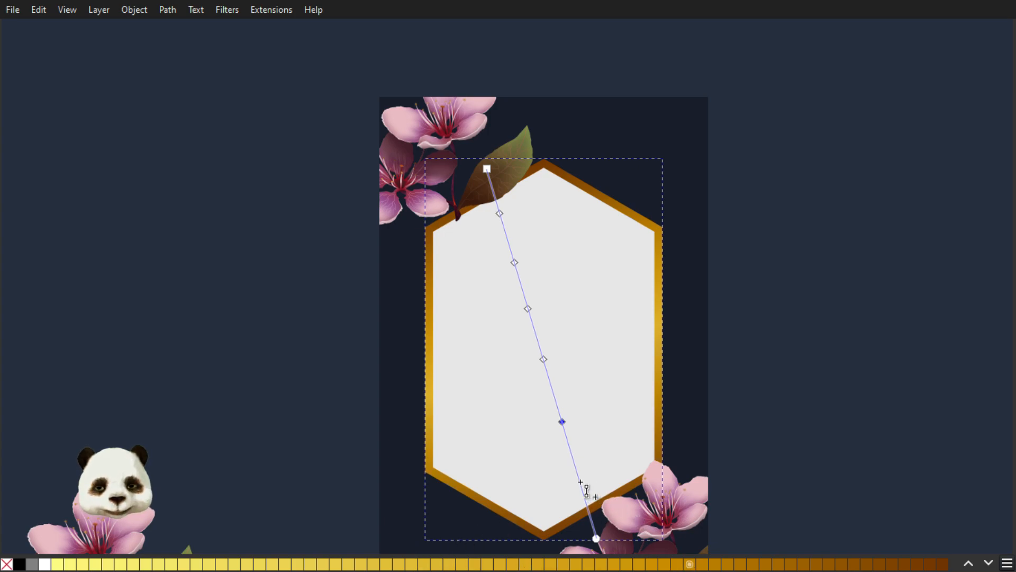
{"action": "double_click", "coordinate": [581, 482]}
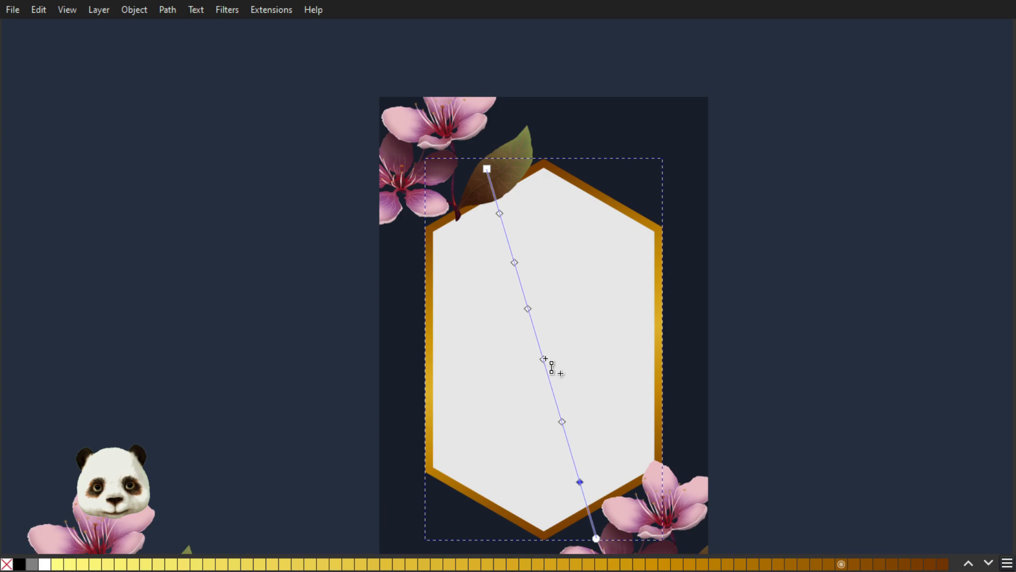
{"action": "left_click", "coordinate": [544, 359]}
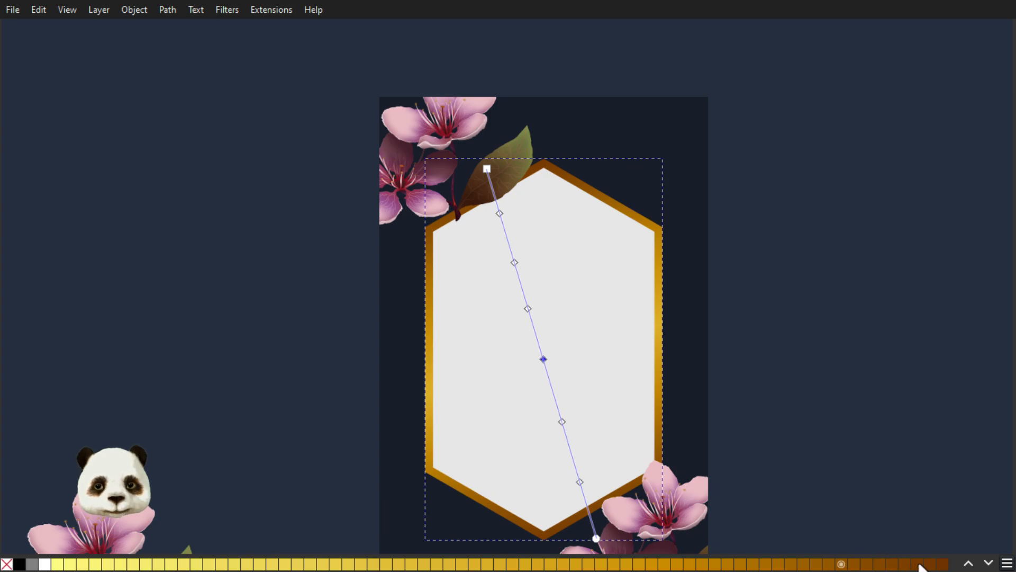
{"action": "left_click", "coordinate": [919, 564]}
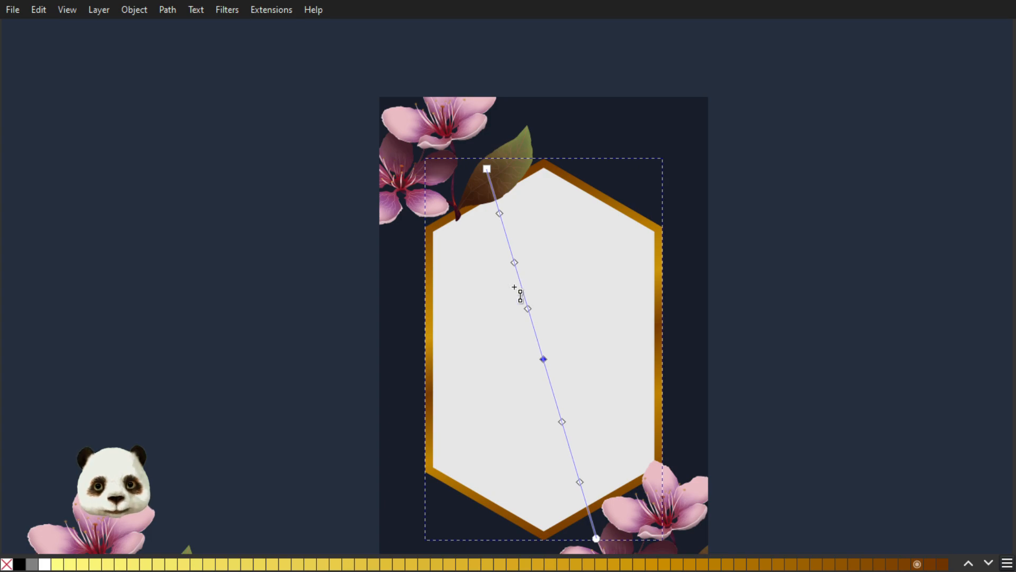
- Add two pale yellow stops to the hexagon frame's gradient, one above its middle and one near its lower end
{"action": "double_click", "coordinate": [521, 284]}
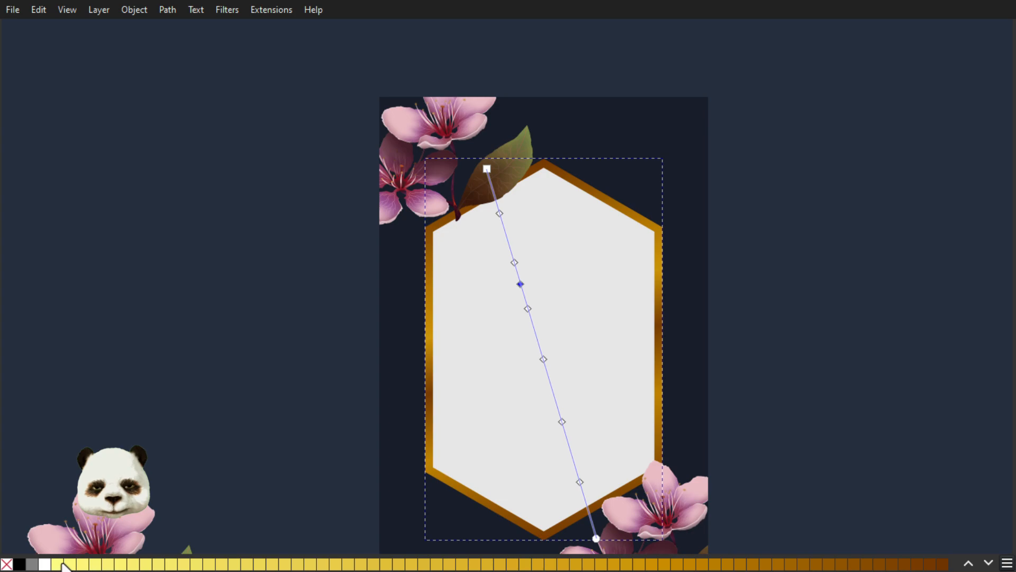
{"action": "left_click", "coordinate": [83, 564]}
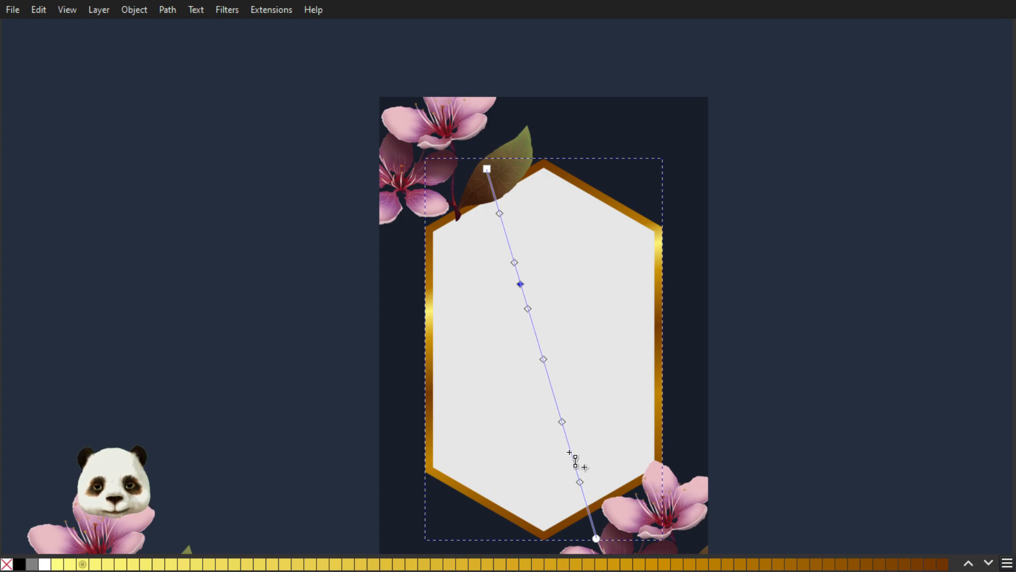
{"action": "double_click", "coordinate": [570, 451]}
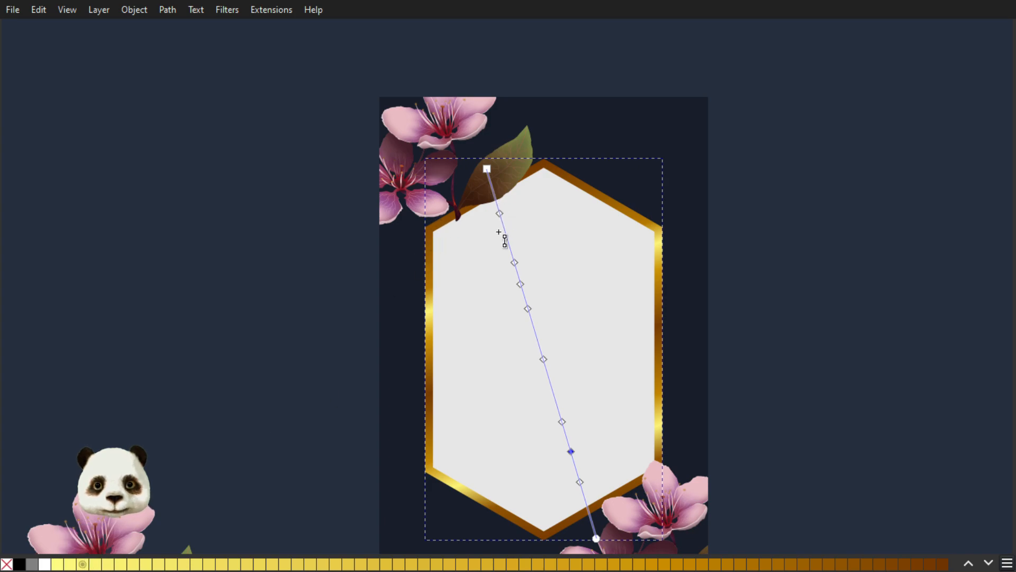
- Add two stops in the upper part of the frame's gradient, undoing the first one's yellow colour and keeping golden yellow near the start
{"action": "double_click", "coordinate": [505, 231]}
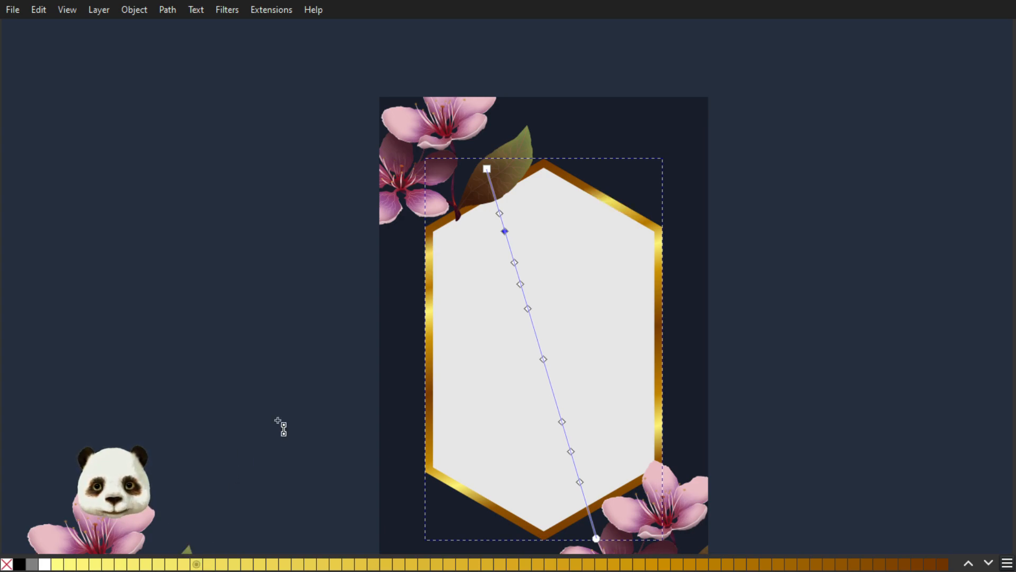
{"action": "key", "text": "ctrl+z"}
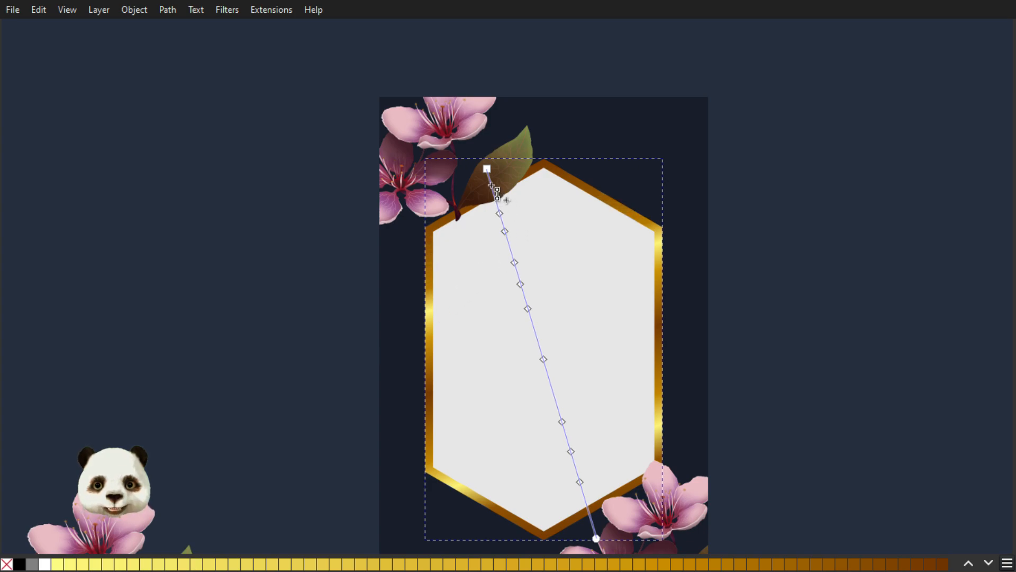
{"action": "left_click", "coordinate": [492, 185]}
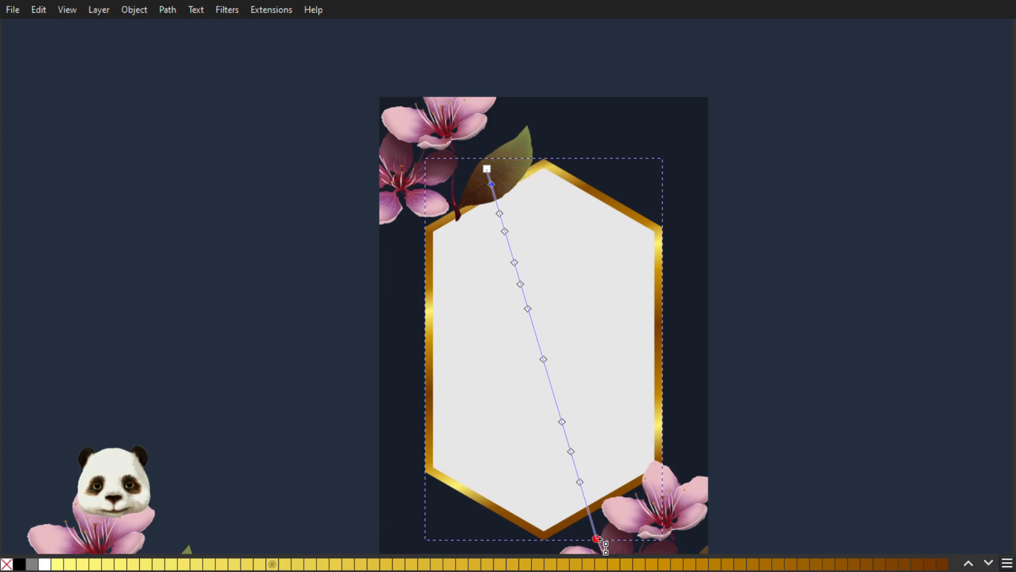
- Shift both end handles of the frame's gradient line slightly to the right to realign the reflections
{"action": "left_click_drag", "start_coordinate": [599, 539], "coordinate": [633, 531]}
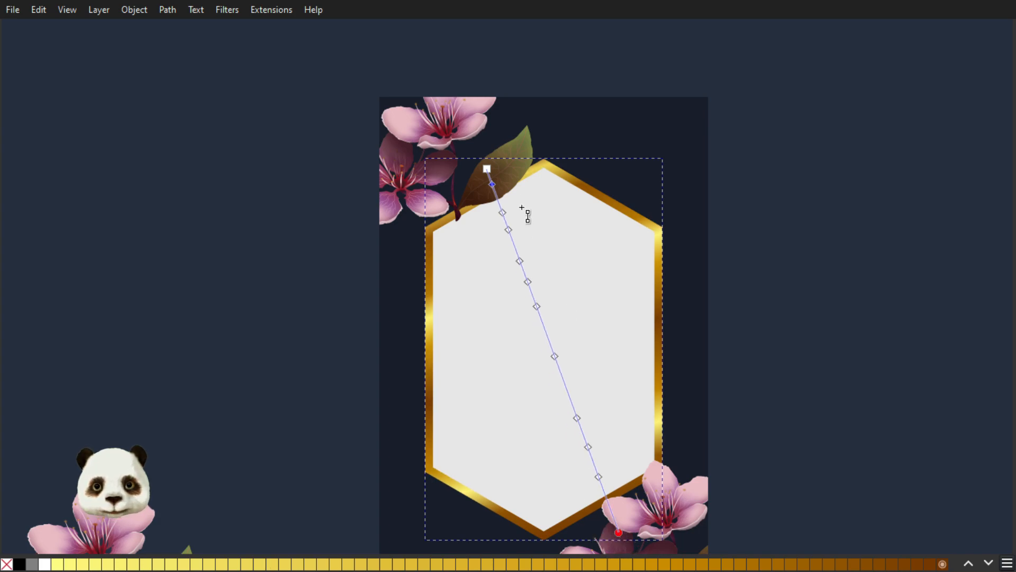
{"action": "left_click_drag", "start_coordinate": [478, 166], "coordinate": [496, 156]}
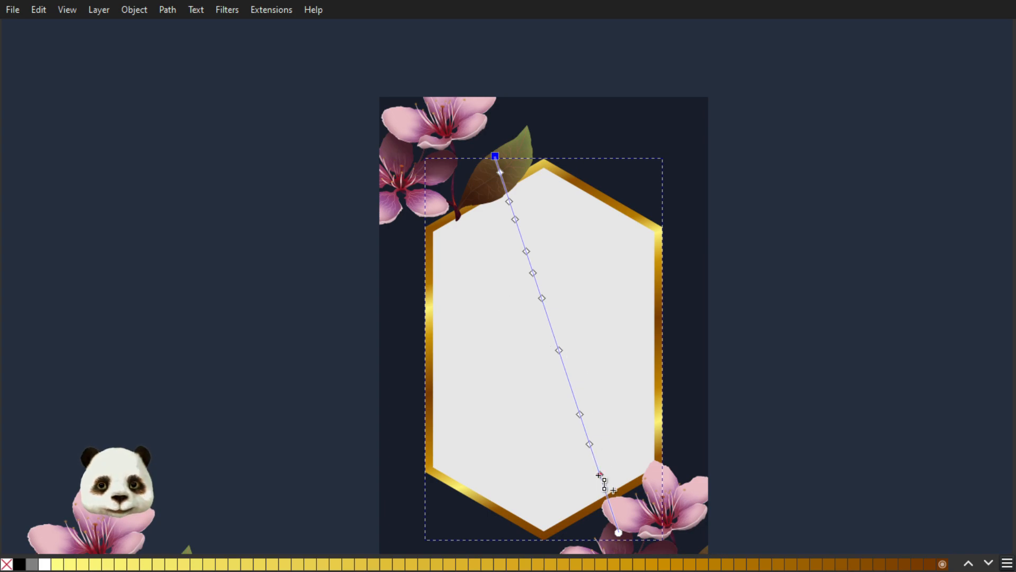
- Recolour the gradient's end stop a lighter brown and add a dark brown stop just before it
{"action": "left_click", "coordinate": [618, 532]}
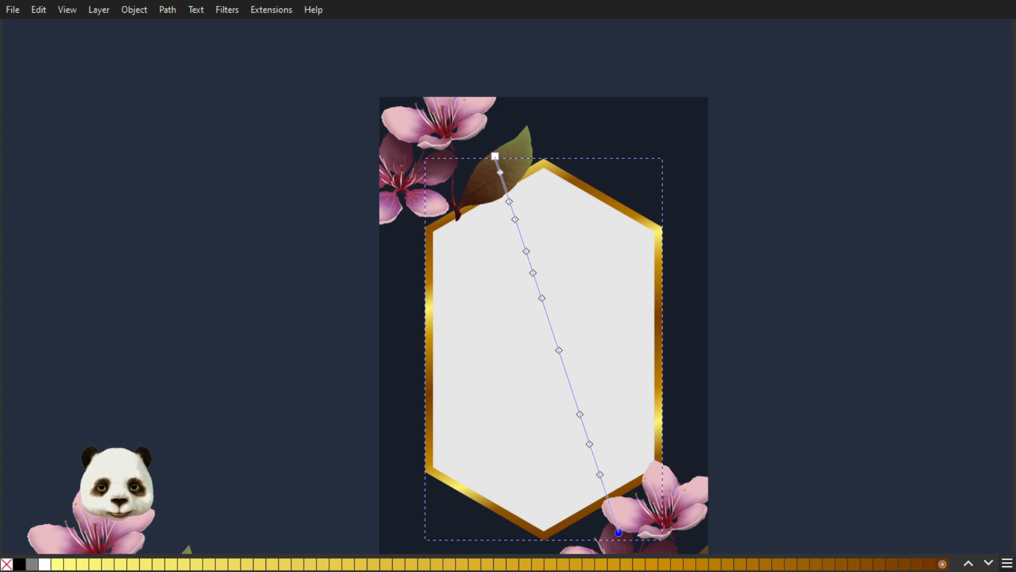
{"action": "left_click", "coordinate": [842, 564]}
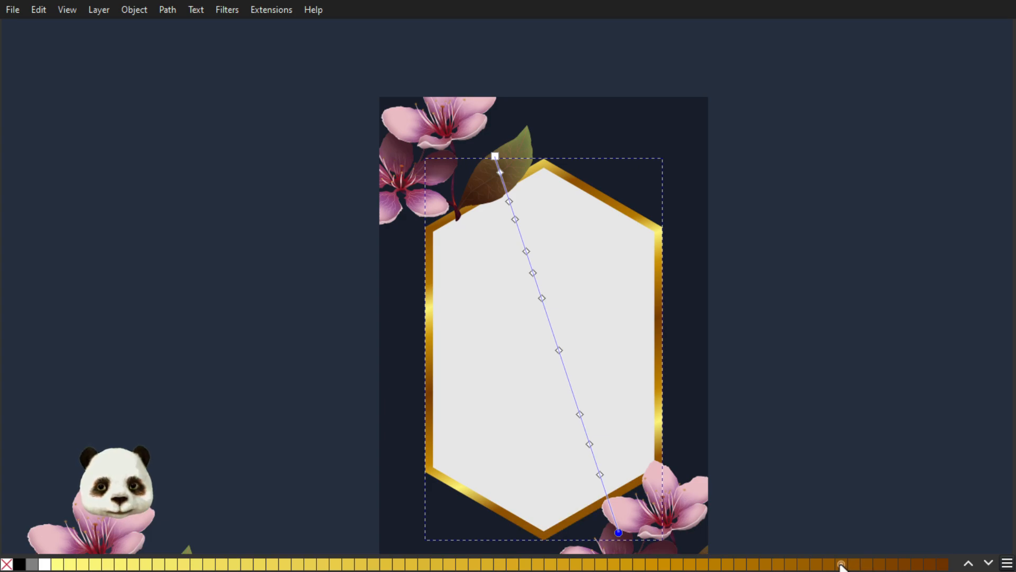
{"action": "left_click", "coordinate": [610, 500]}
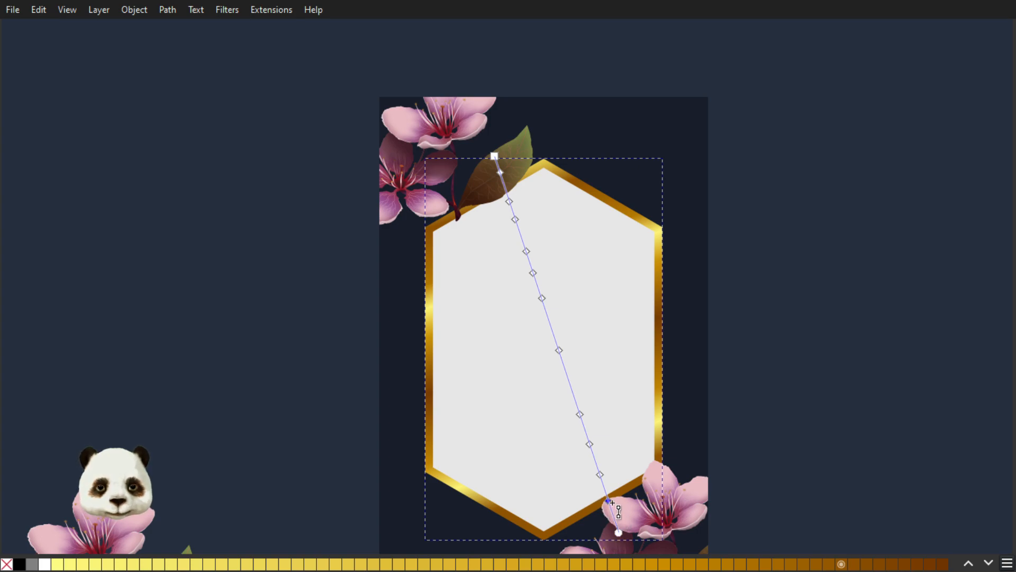
{"action": "left_click", "coordinate": [943, 564]}
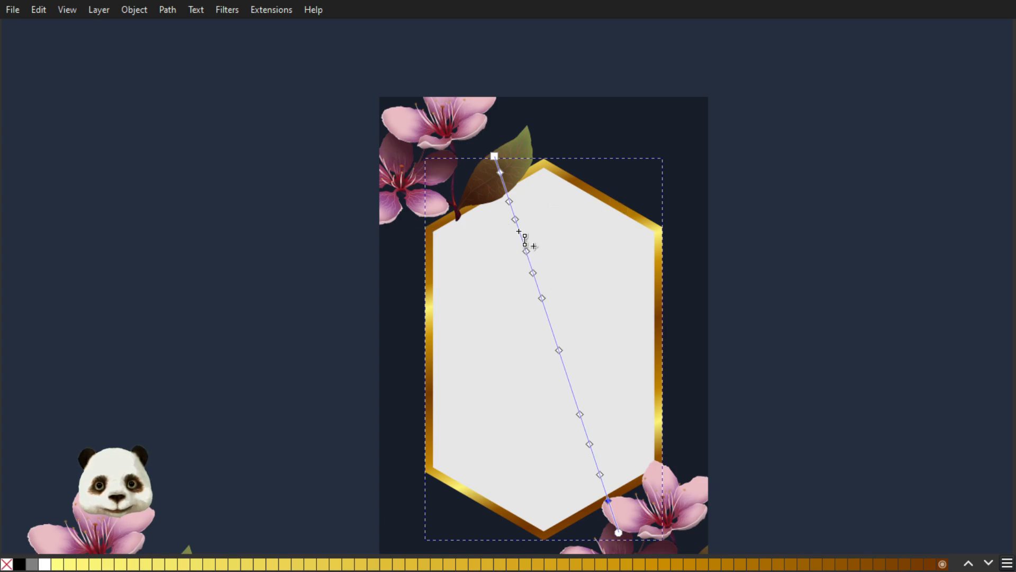
{"action": "left_click", "coordinate": [515, 220]}
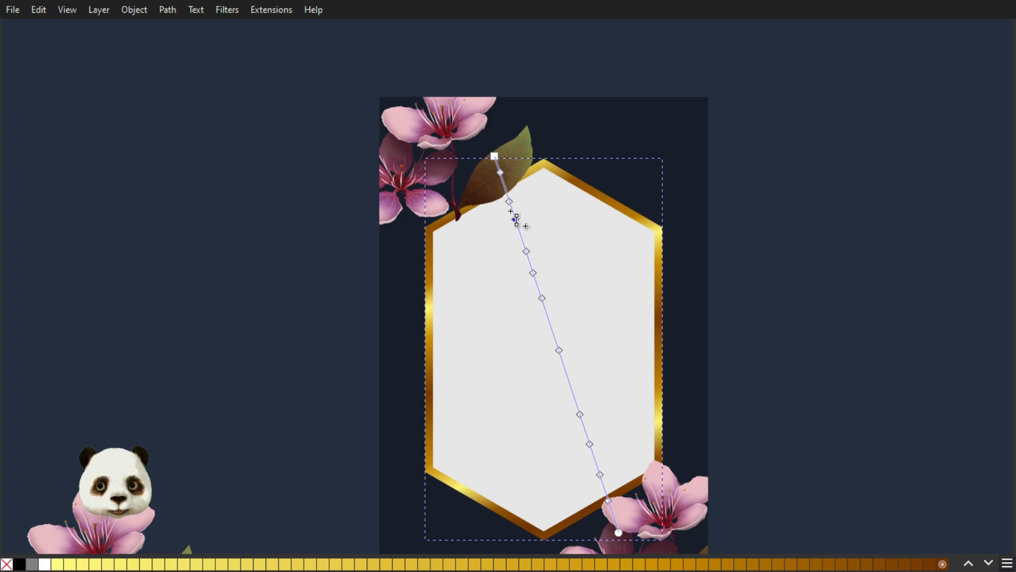
{"action": "double_click", "coordinate": [520, 235]}
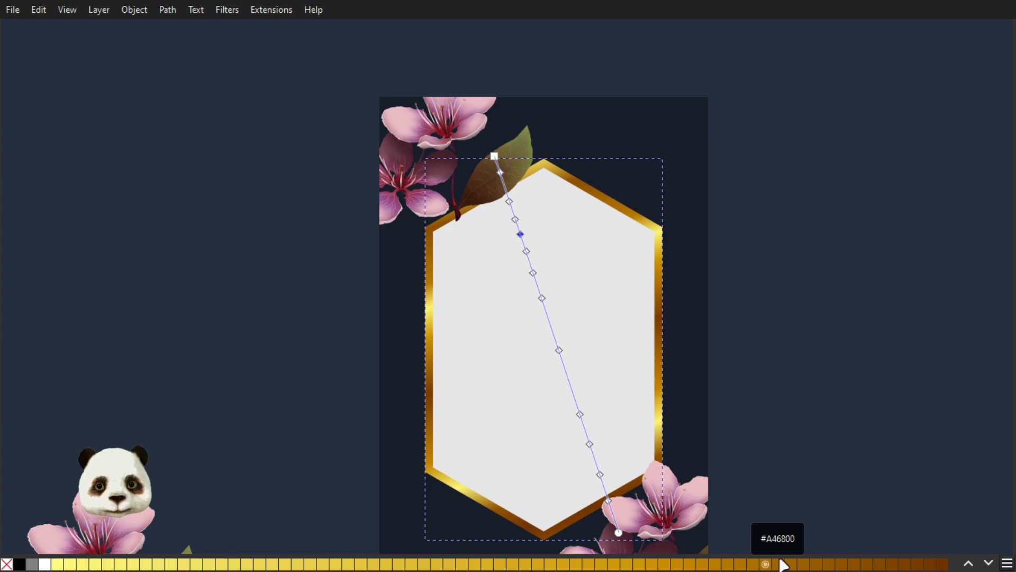
{"action": "left_click", "coordinate": [803, 564]}
{"action": "left_click", "coordinate": [845, 563]}
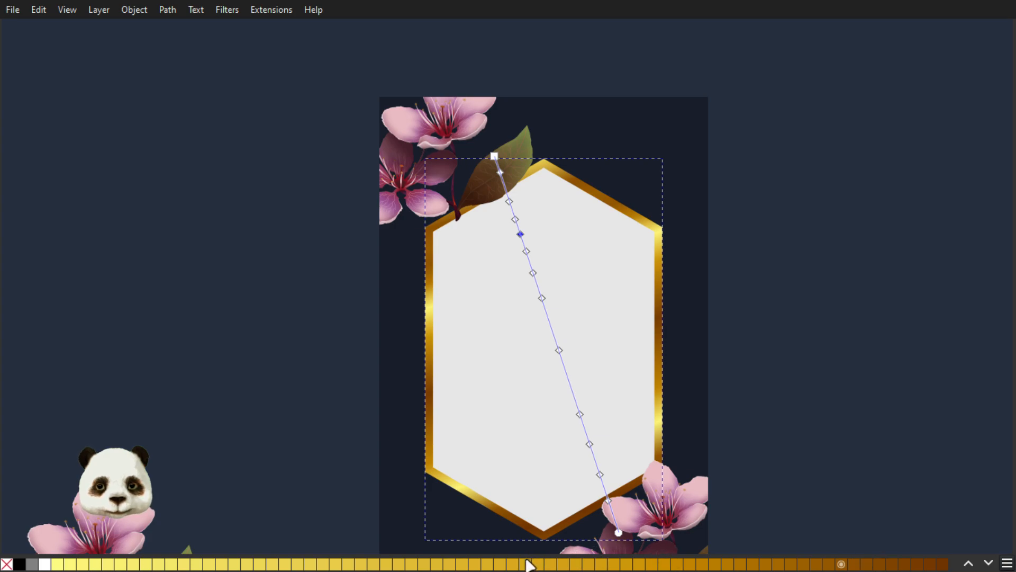
{"action": "left_click", "coordinate": [487, 565]}
{"action": "left_click", "coordinate": [538, 565]}
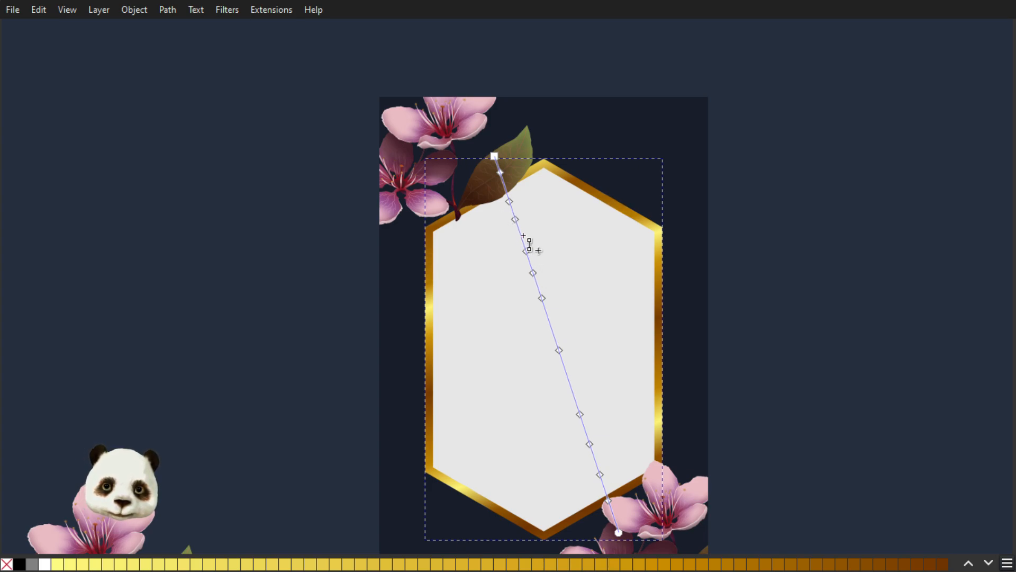
- Add a golden brown stop in the upper part of the frame's gradient and spread out the stops around it
{"action": "left_click", "coordinate": [507, 194]}
{"action": "double_click", "coordinate": [513, 206]}
{"action": "left_click", "coordinate": [742, 565]}
{"action": "left_click", "coordinate": [777, 563]}
{"action": "left_click", "coordinate": [800, 563]}
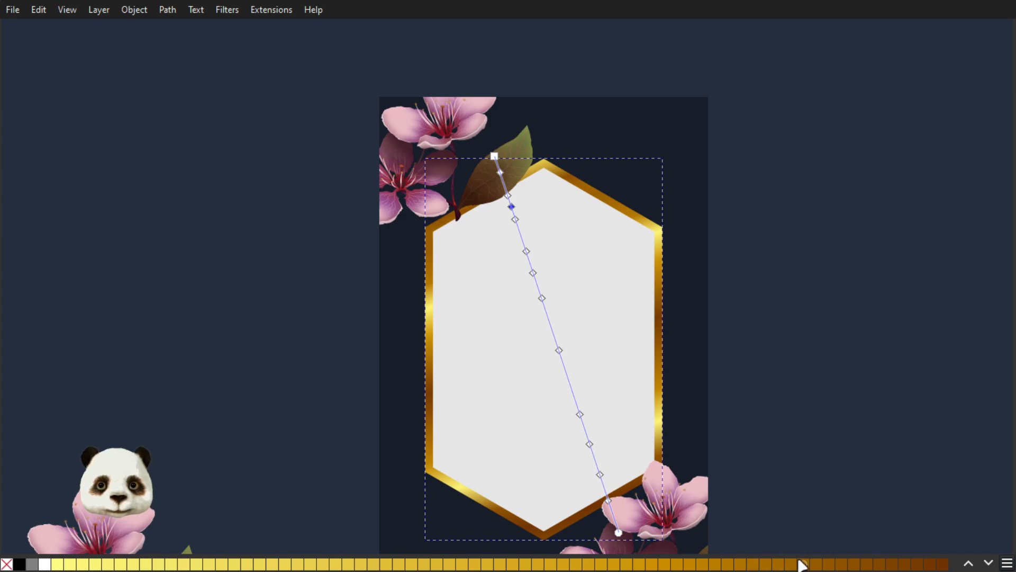
{"action": "left_click", "coordinate": [740, 564]}
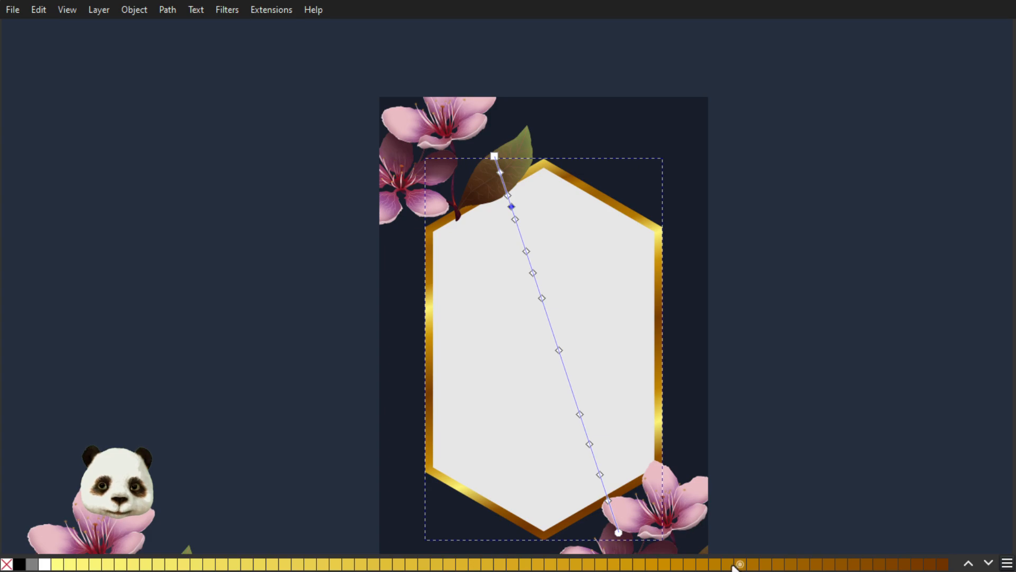
{"action": "mouse_move", "coordinate": [502, 179]}
{"action": "left_mouse_down"}
{"action": "mouse_move", "coordinate": [521, 235]}
{"action": "mouse_move", "coordinate": [509, 196]}
{"action": "left_mouse_up"}
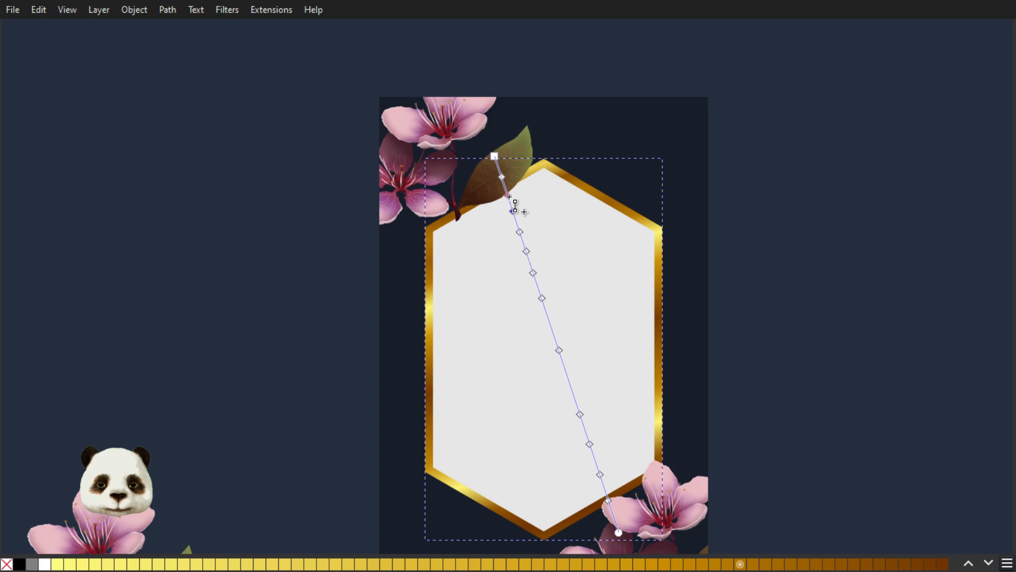
- Move the start handle of the frame's gradient line slightly to the left
{"action": "scroll", "coordinate": [608, 295], "scroll_direction": "down", "scroll_amount": 2, "text": "ctrl"}
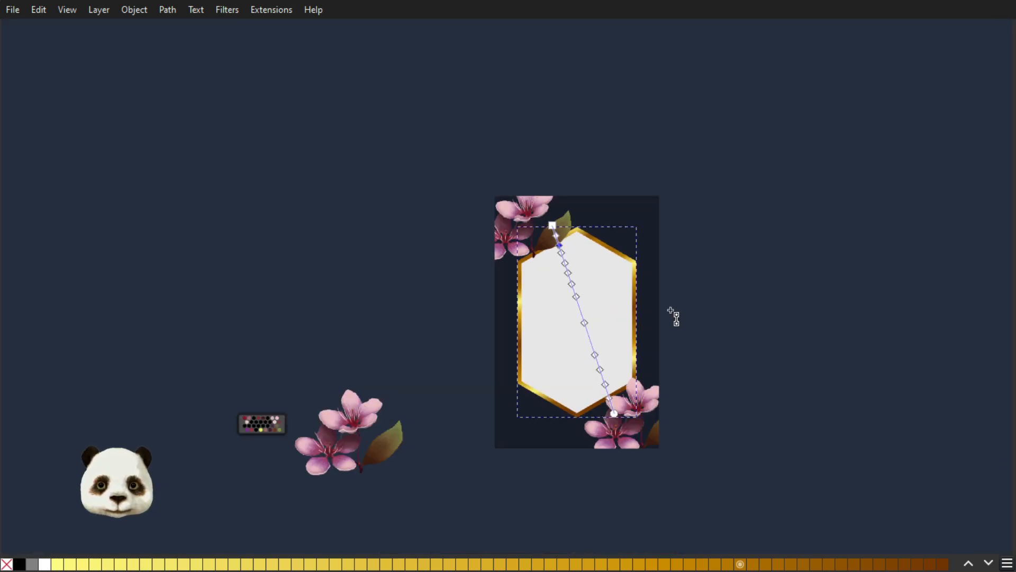
{"action": "scroll", "coordinate": [619, 377], "scroll_direction": "up", "scroll_amount": 2, "text": "ctrl"}
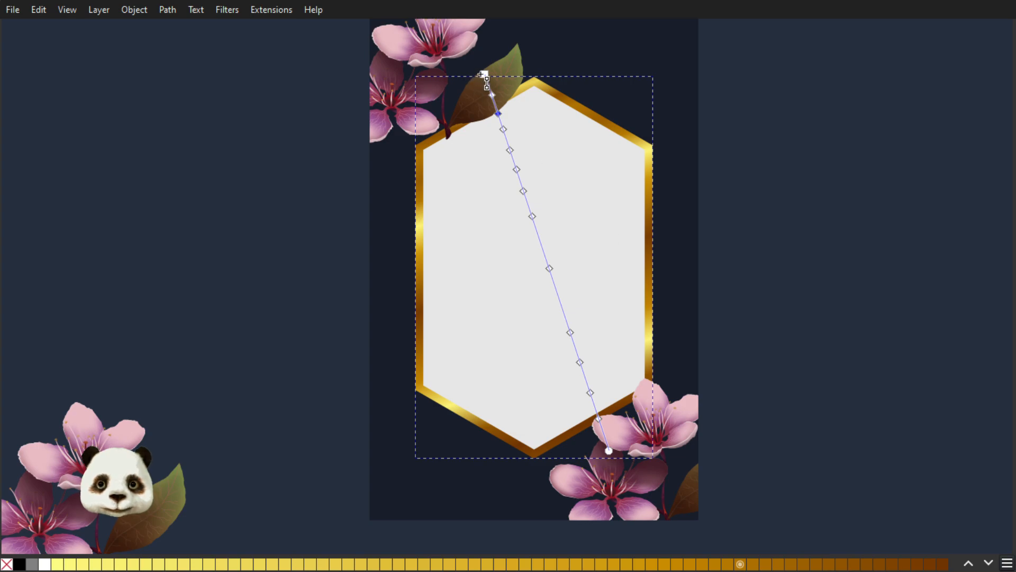
{"action": "left_click", "coordinate": [484, 74]}
{"action": "mouse_move", "coordinate": [485, 72]}
{"action": "left_mouse_down"}
{"action": "mouse_move", "coordinate": [448, 72]}
{"action": "mouse_move", "coordinate": [470, 74]}
{"action": "left_mouse_up"}
{"action": "left_click", "coordinate": [470, 74]}
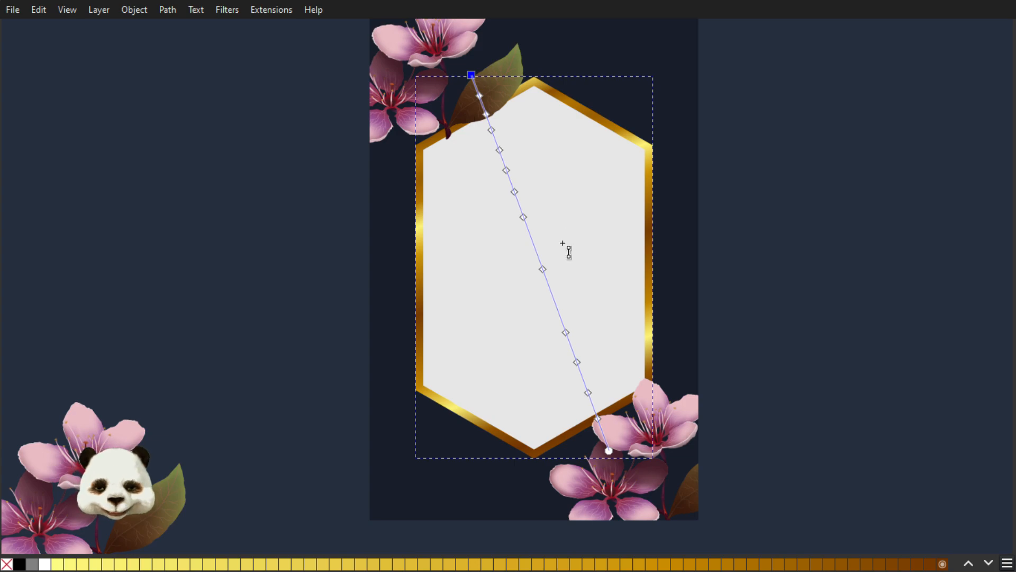
- Widen the lower highlight of the frame's gradient by spacing a second pale yellow stop just below the existing one
{"action": "left_click", "coordinate": [576, 362]}
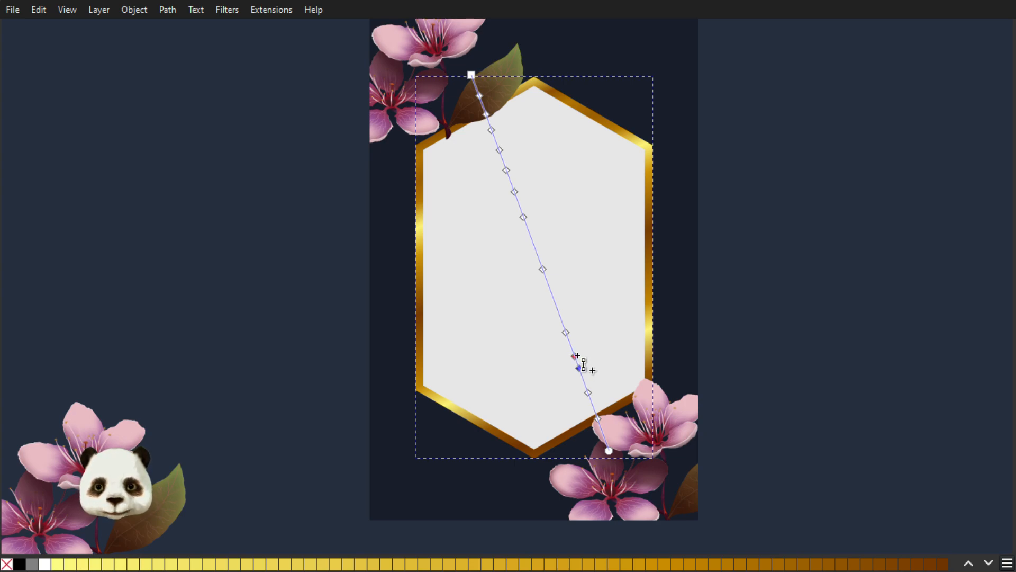
{"action": "left_click", "coordinate": [576, 357]}
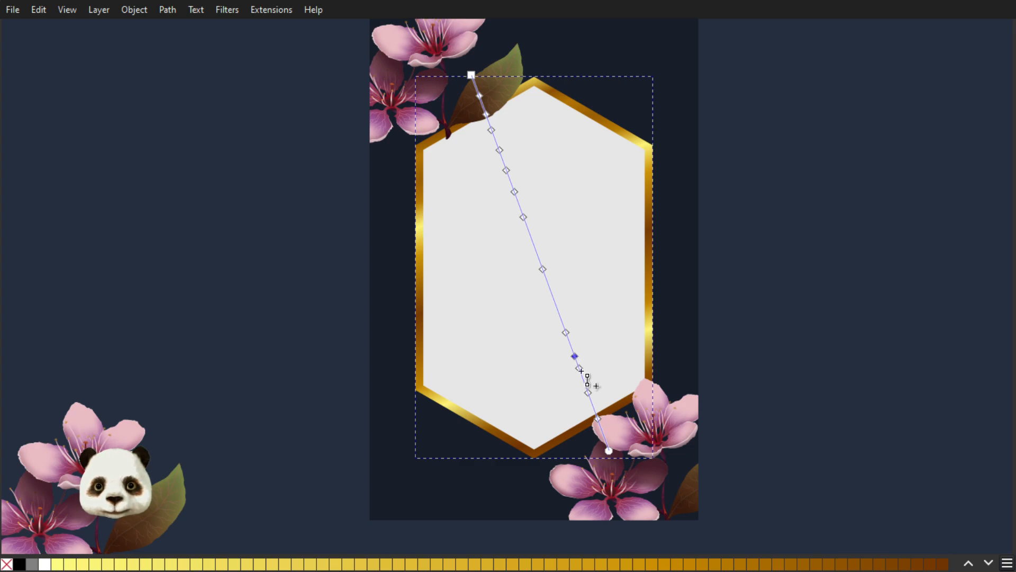
{"action": "left_click", "coordinate": [579, 368]}
{"action": "left_click", "coordinate": [575, 356]}
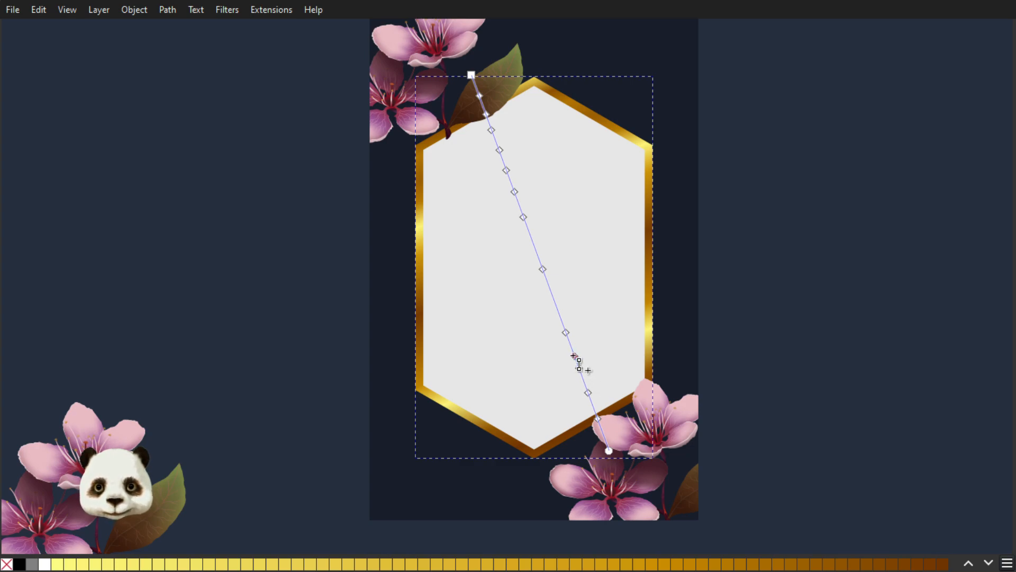
{"action": "left_click", "coordinate": [579, 368]}
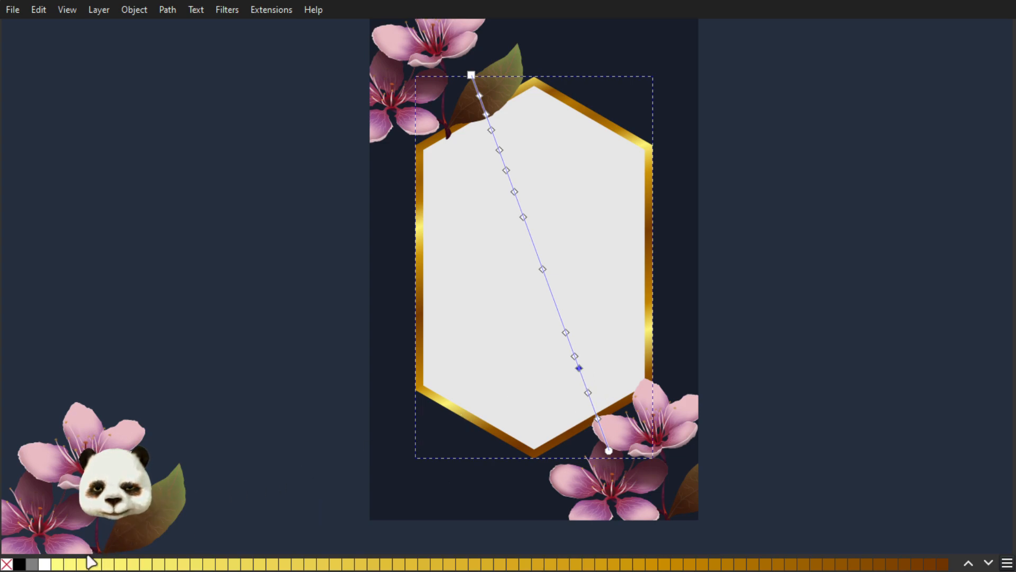
{"action": "left_click", "coordinate": [109, 563]}
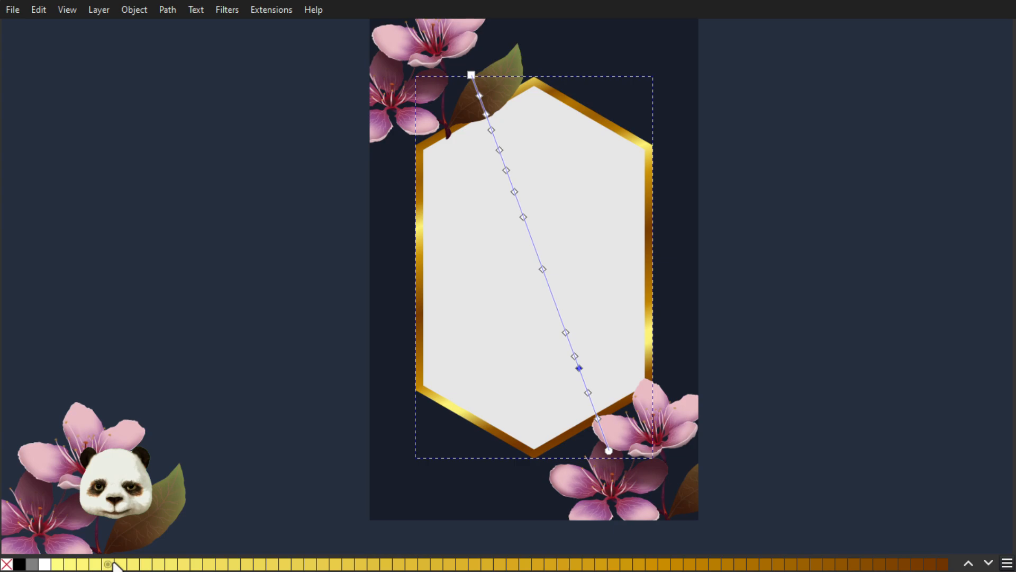
{"action": "left_click_drag", "start_coordinate": [581, 371], "coordinate": [584, 375]}
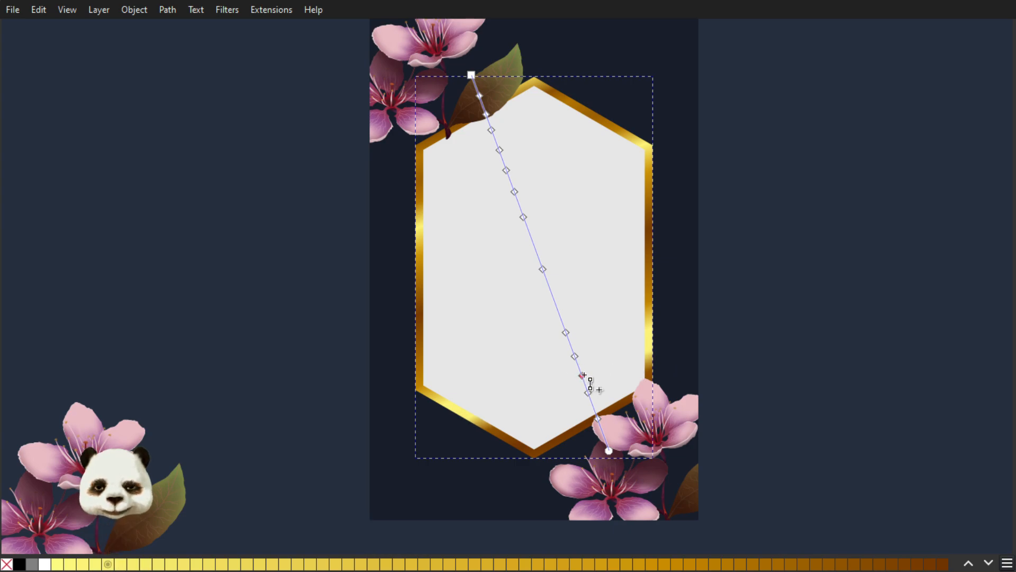
- Widen the upper highlight by raising its pale yellow stop, adding another below it, and moving the following gold stop further down
{"action": "left_click_drag", "start_coordinate": [515, 190], "coordinate": [514, 184]}
{"action": "left_click", "coordinate": [513, 185]}
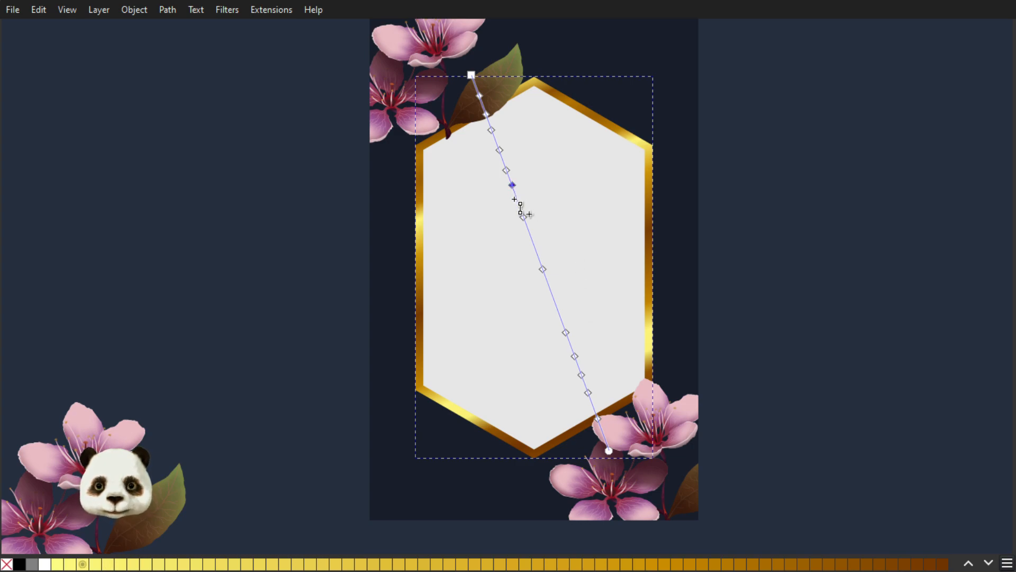
{"action": "double_click", "coordinate": [519, 199]}
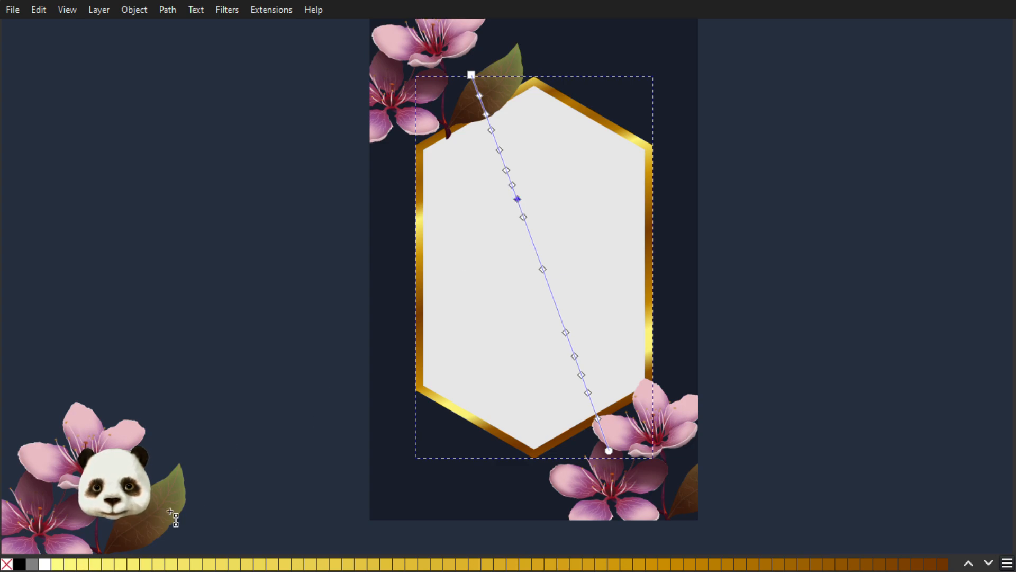
{"action": "left_click", "coordinate": [99, 563]}
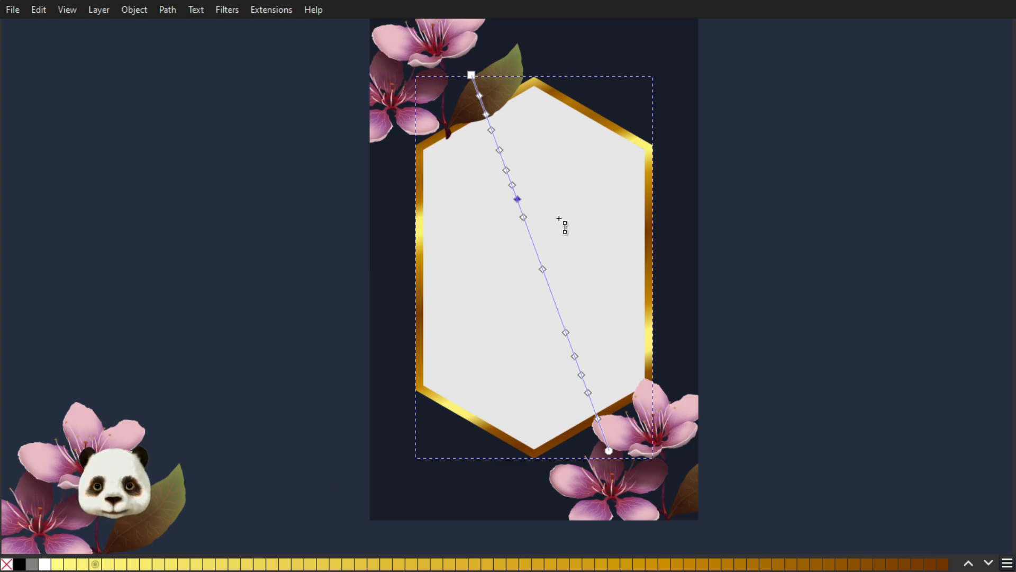
{"action": "left_click_drag", "start_coordinate": [526, 225], "coordinate": [528, 223]}
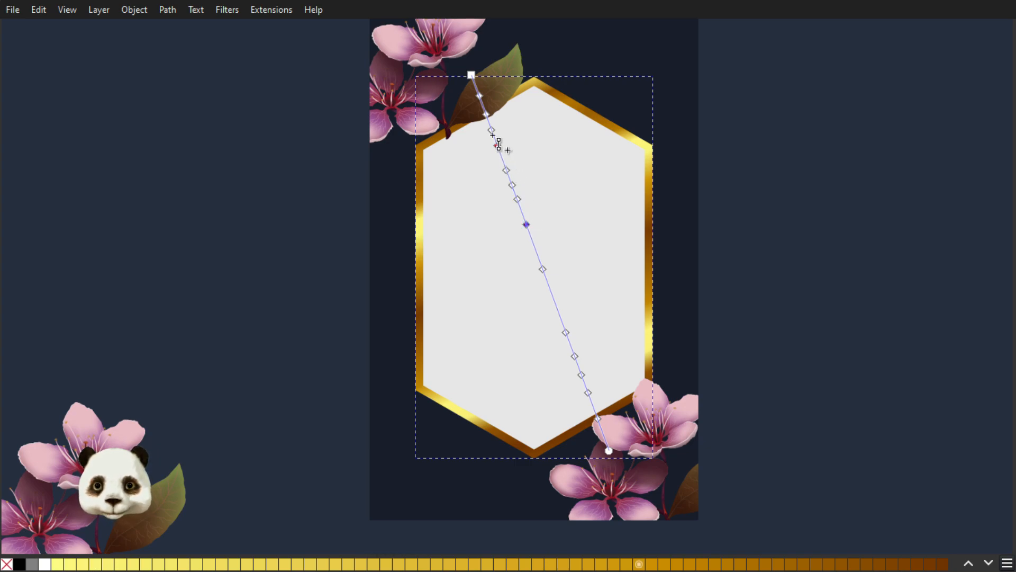
- Undo the accidental new gradient and nudge the two stops above the upper highlight closer to the gradient's start
{"action": "left_click_drag", "start_coordinate": [492, 135], "coordinate": [488, 127]}
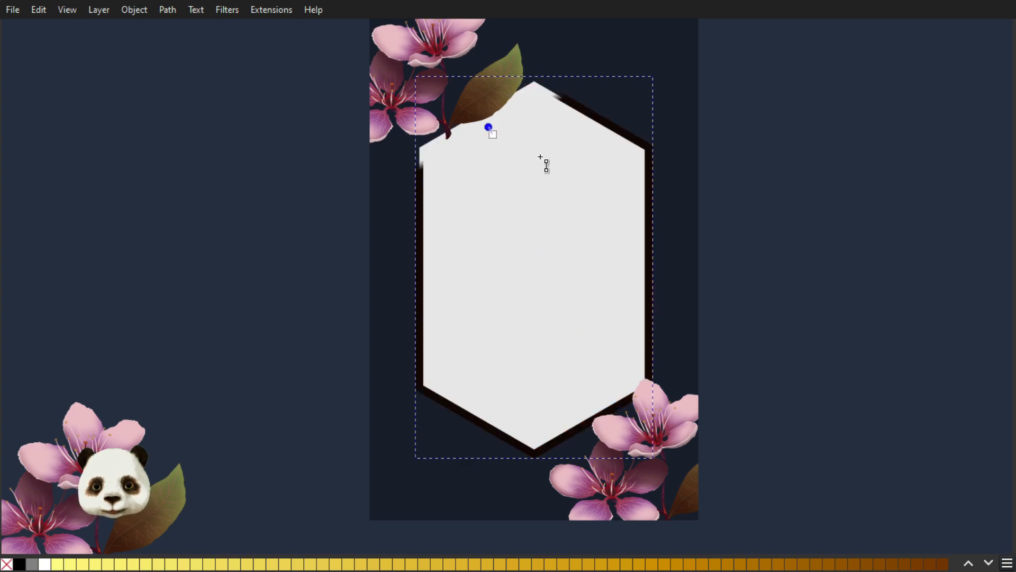
{"action": "key", "text": "ctrl+z"}
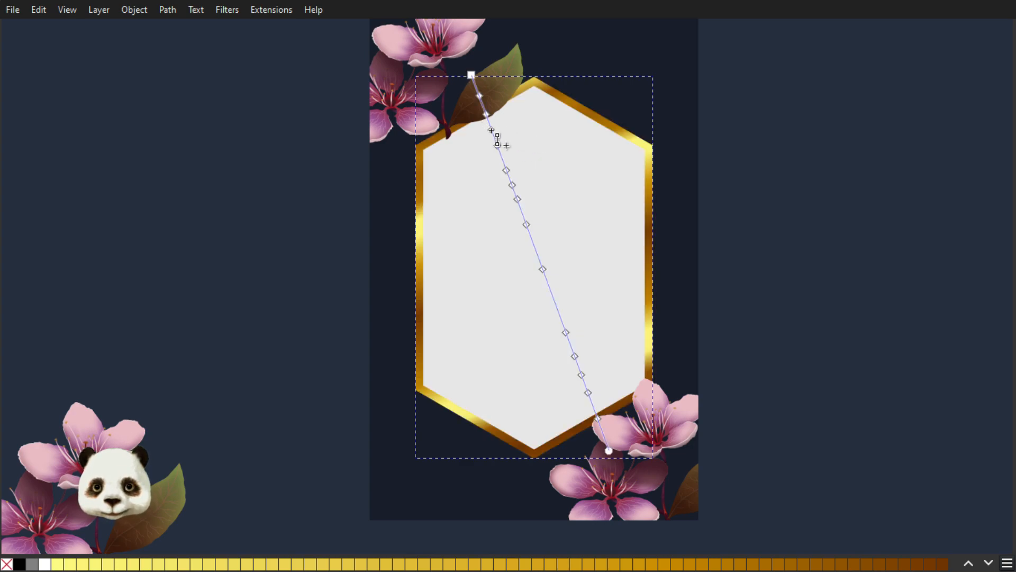
{"action": "left_click", "coordinate": [498, 145]}
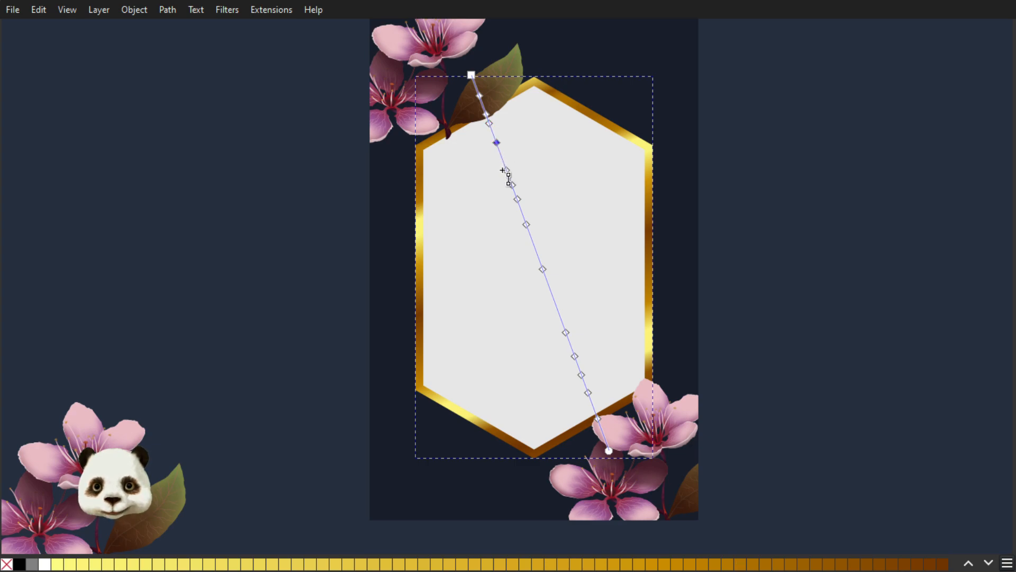
- Respace the frame's gradient stops, raising the dark gold ones before each highlight and lowering the gold and brown stops between the highlights
{"action": "left_click_drag", "start_coordinate": [506, 170], "coordinate": [505, 156]}
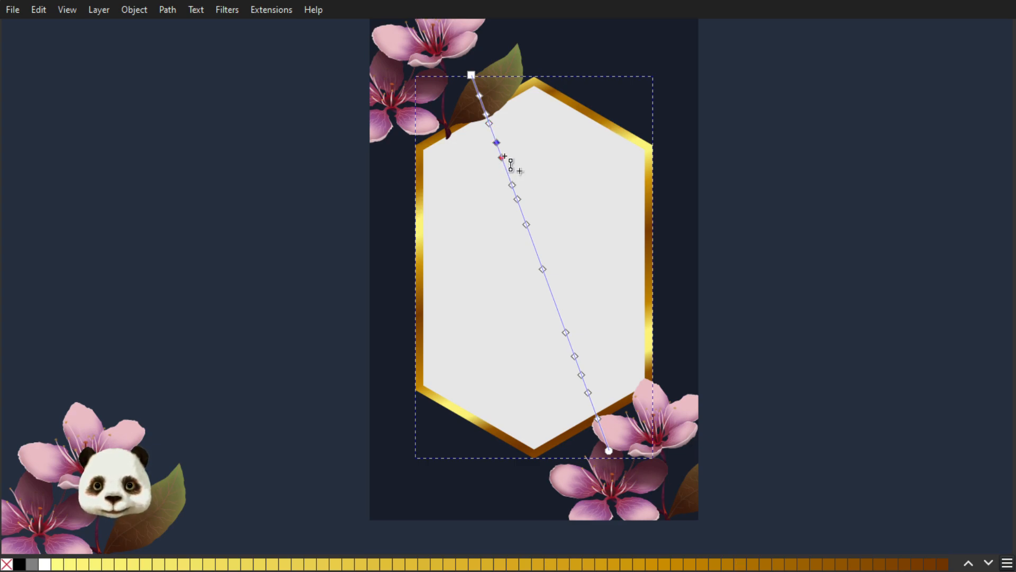
{"action": "left_click", "coordinate": [502, 156]}
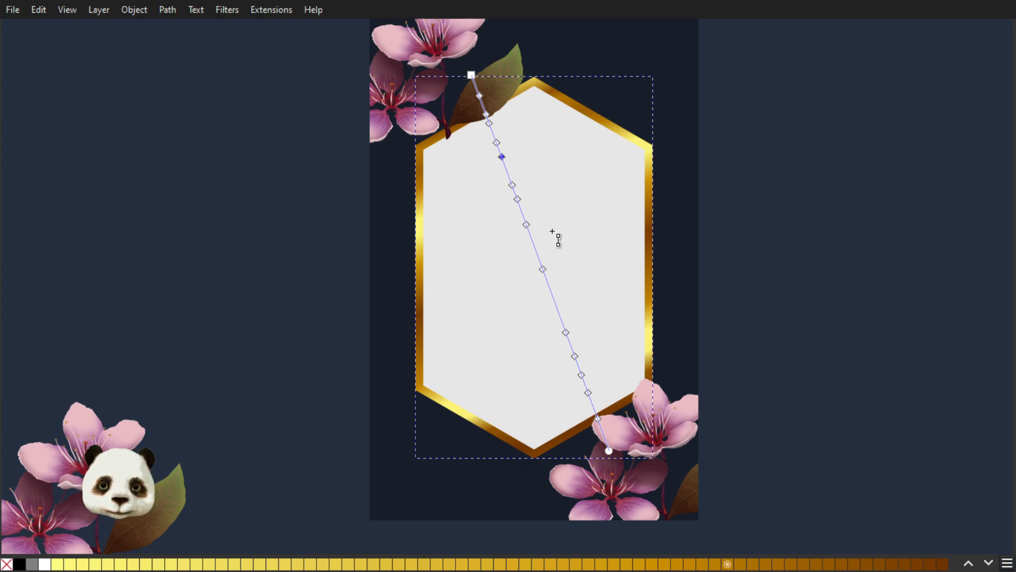
{"action": "left_click_drag", "start_coordinate": [526, 225], "coordinate": [529, 232]}
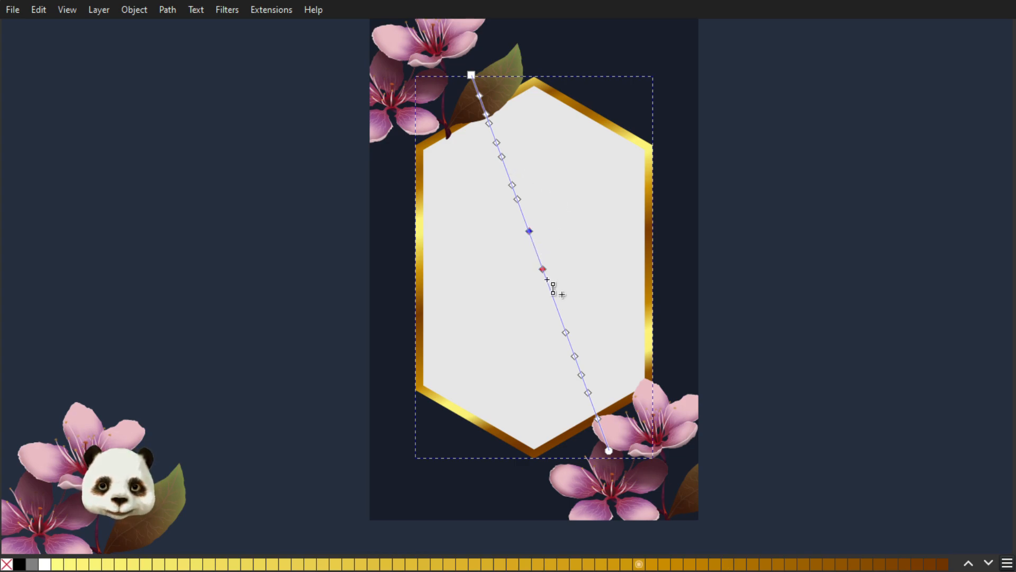
{"action": "left_click_drag", "start_coordinate": [547, 280], "coordinate": [551, 289]}
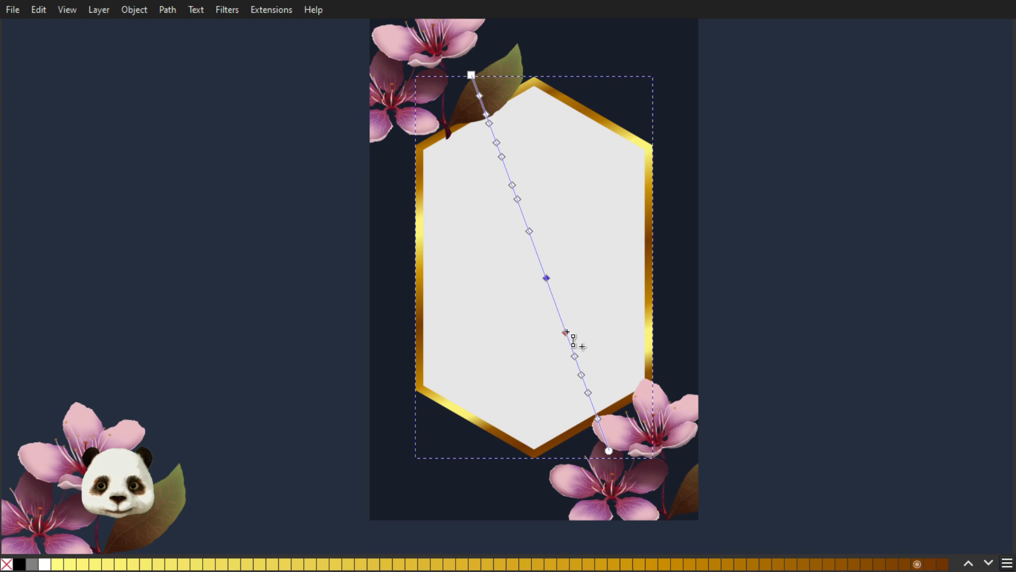
{"action": "left_click_drag", "start_coordinate": [559, 317], "coordinate": [558, 317]}
{"action": "left_click", "coordinate": [559, 316]}
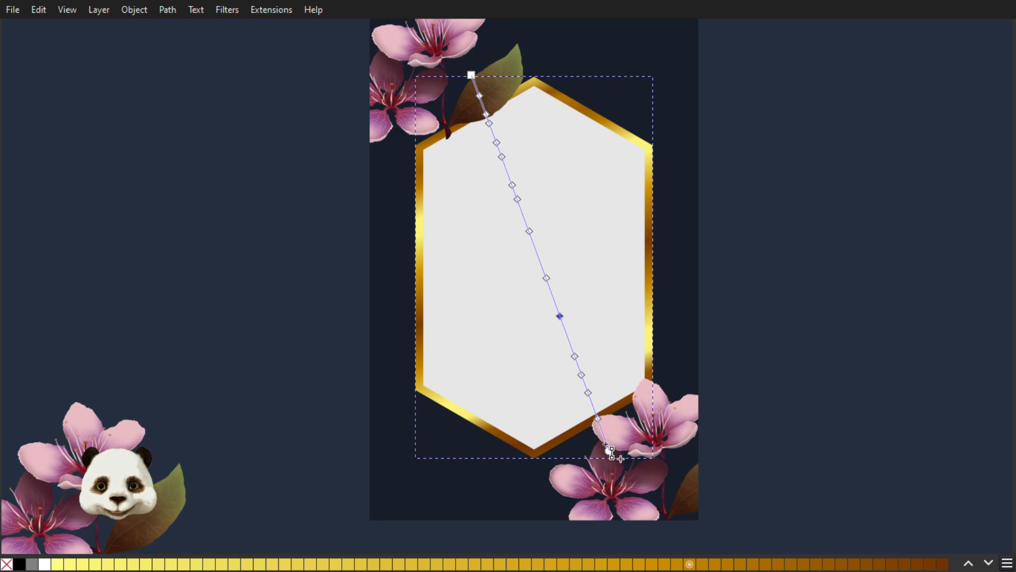
- Color the end stop of the frame's gradient gold and shift the dark brown stop before it slightly toward the start
{"action": "left_click", "coordinate": [610, 451]}
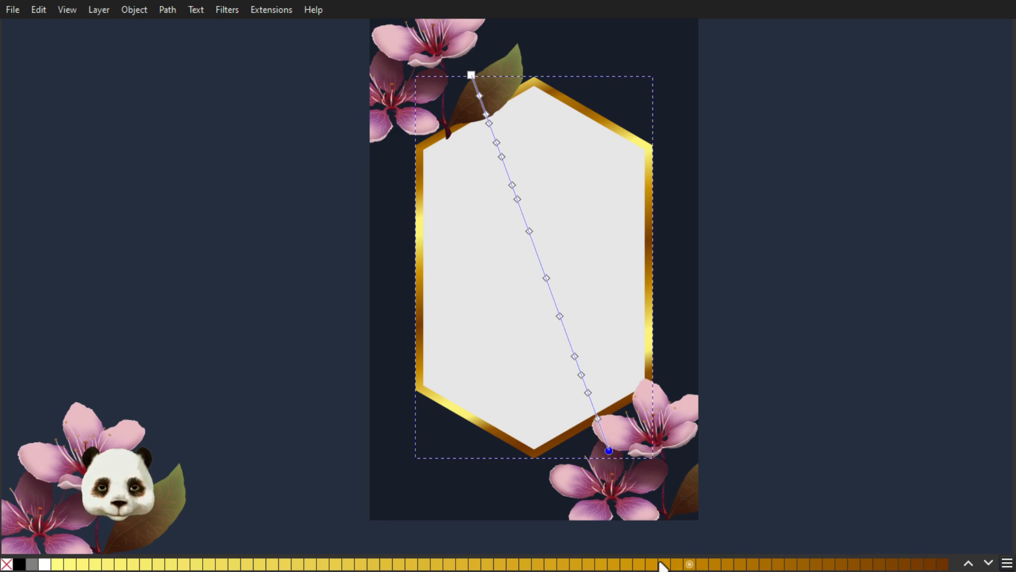
{"action": "left_click", "coordinate": [640, 562]}
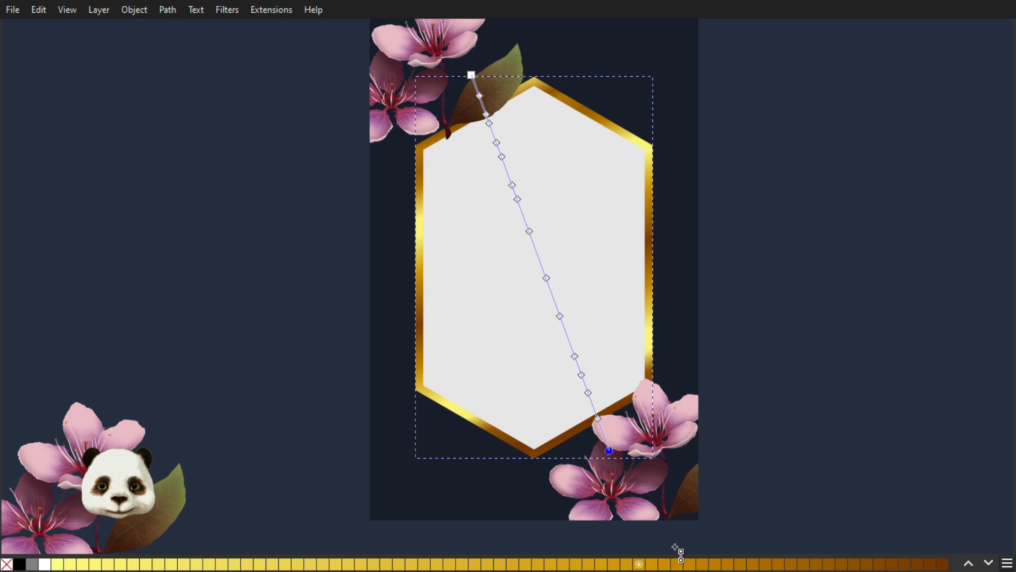
{"action": "left_click", "coordinate": [595, 411]}
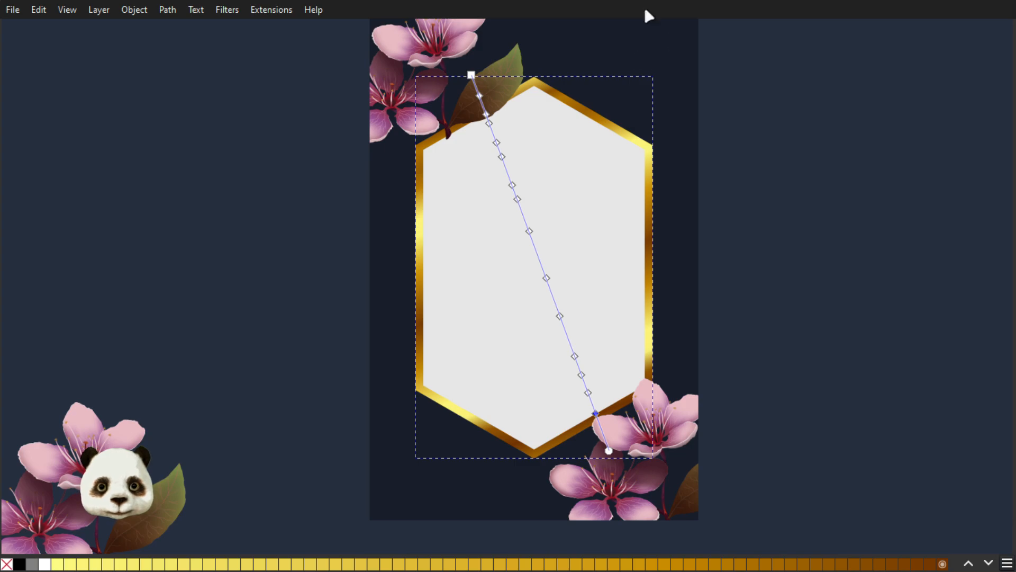
- Draw a narrow vertical ellipse inside the upper-left area of the hexagon, near the frame's left side
{"action": "key", "text": "s"}
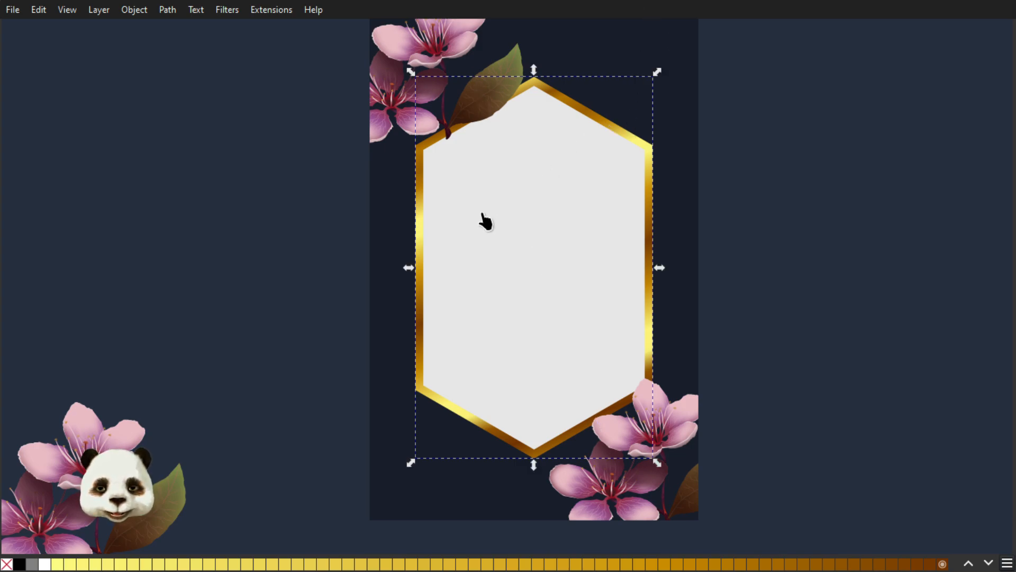
{"action": "key", "text": "n"}
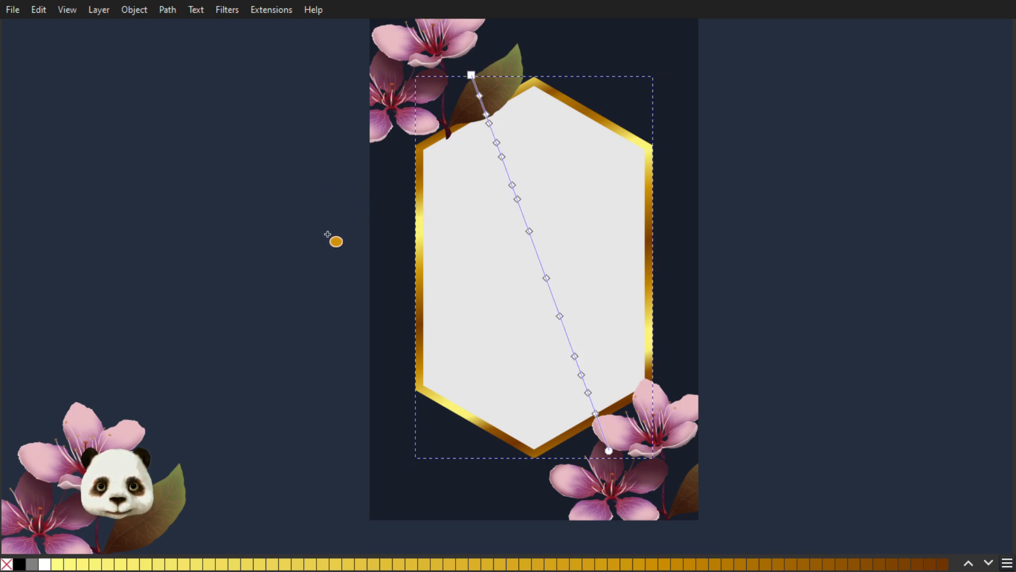
{"action": "left_click", "coordinate": [331, 239]}
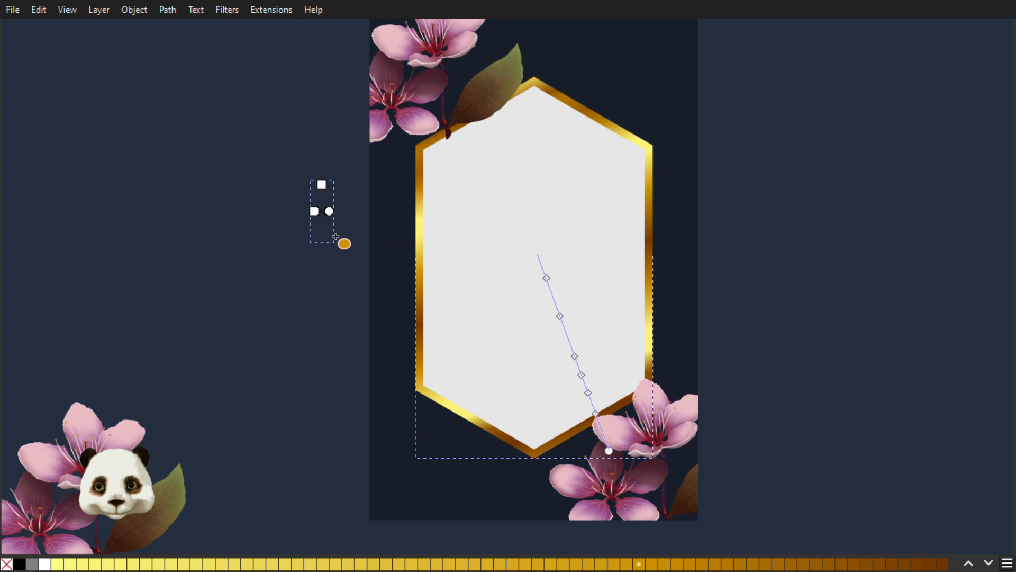
{"action": "left_click_drag", "start_coordinate": [465, 215], "coordinate": [479, 250]}
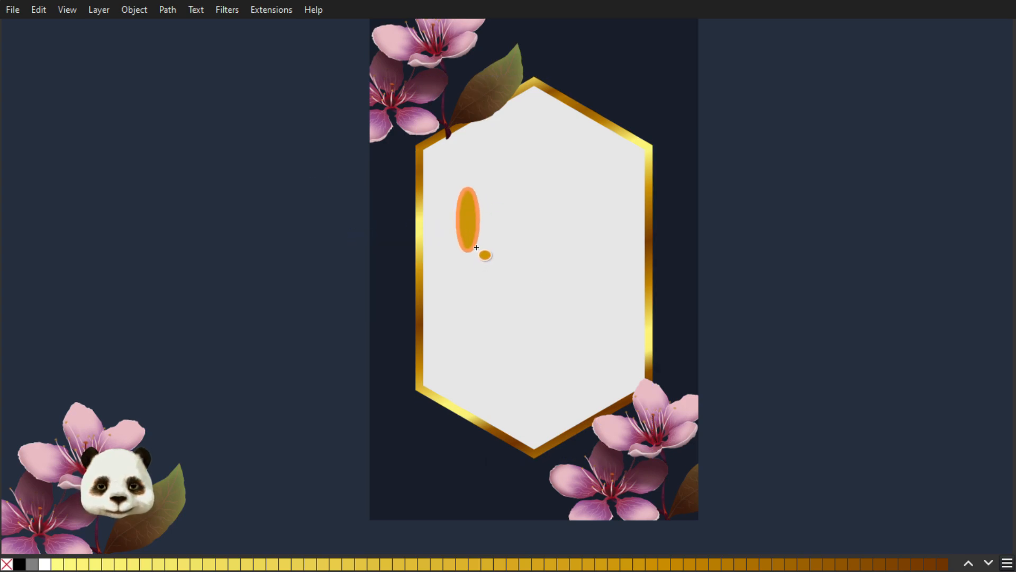
- Remove the ellipse's outline, try a white fill, and settle on pale yellow #FCFC80
{"action": "left_click", "coordinate": [7, 564], "text": "shift"}
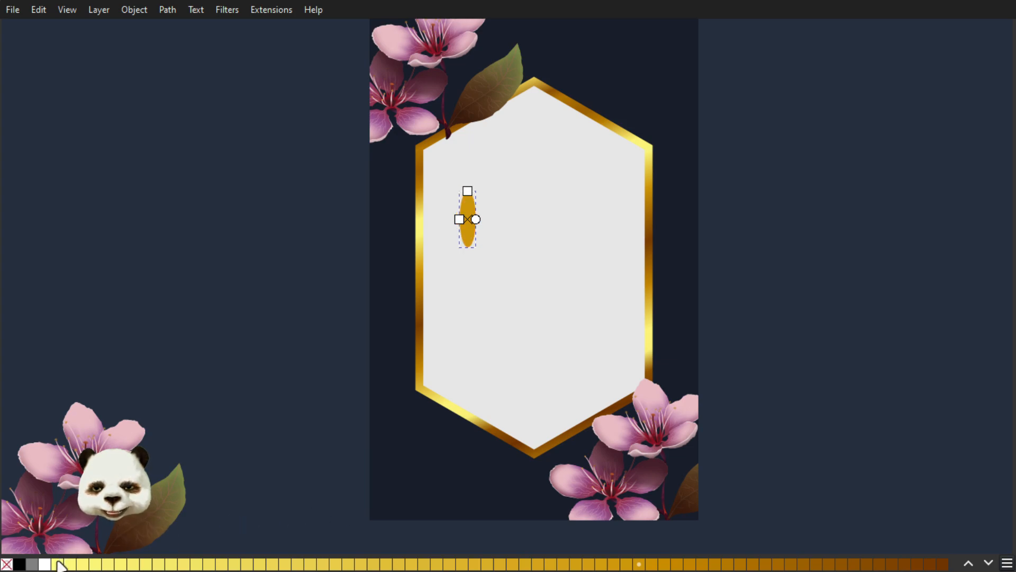
{"action": "left_click", "coordinate": [60, 564]}
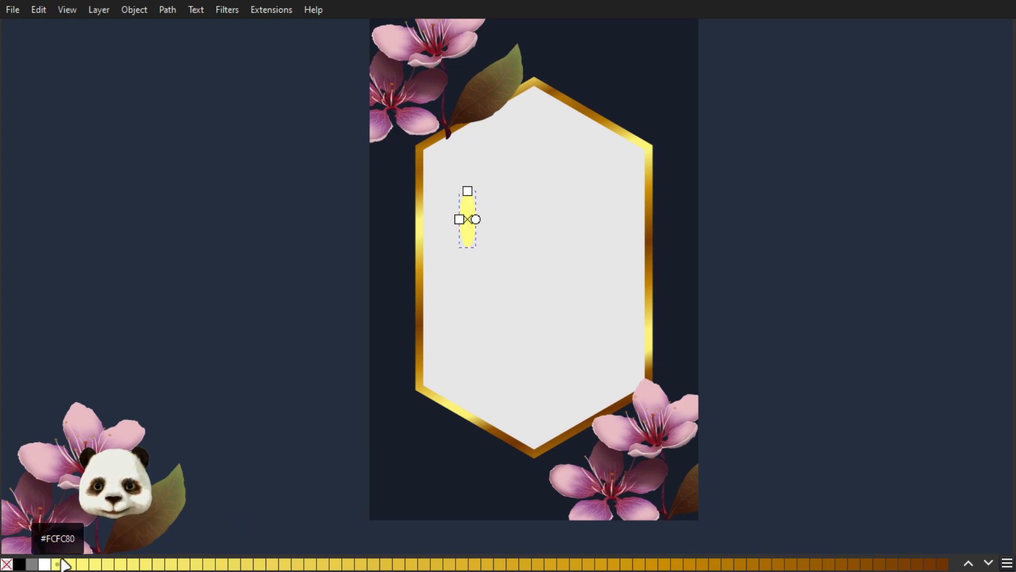
{"action": "left_click", "coordinate": [46, 565]}
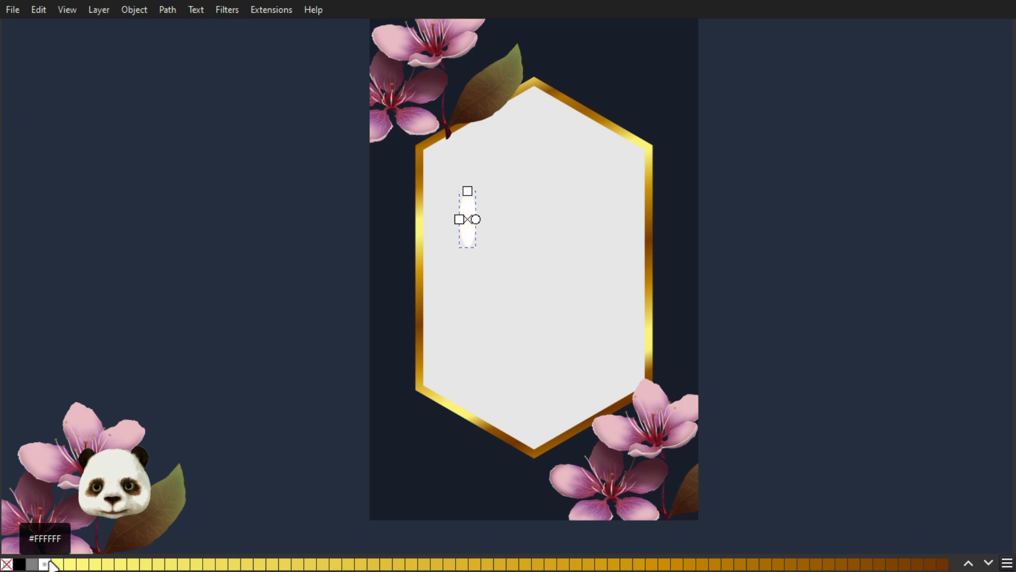
{"action": "left_click", "coordinate": [58, 564]}
{"action": "scroll", "coordinate": [439, 212], "scroll_direction": "up", "scroll_amount": 3}
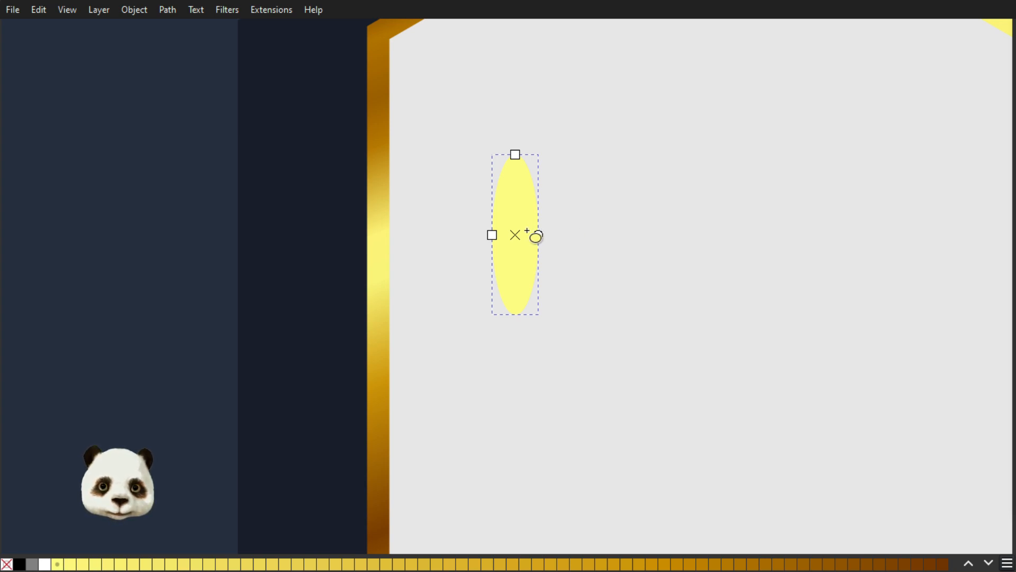
- Undo the accidental conversion of the ellipse to guides and apply a radial gradient starting from the ellipse's center
{"action": "key", "text": "t"}
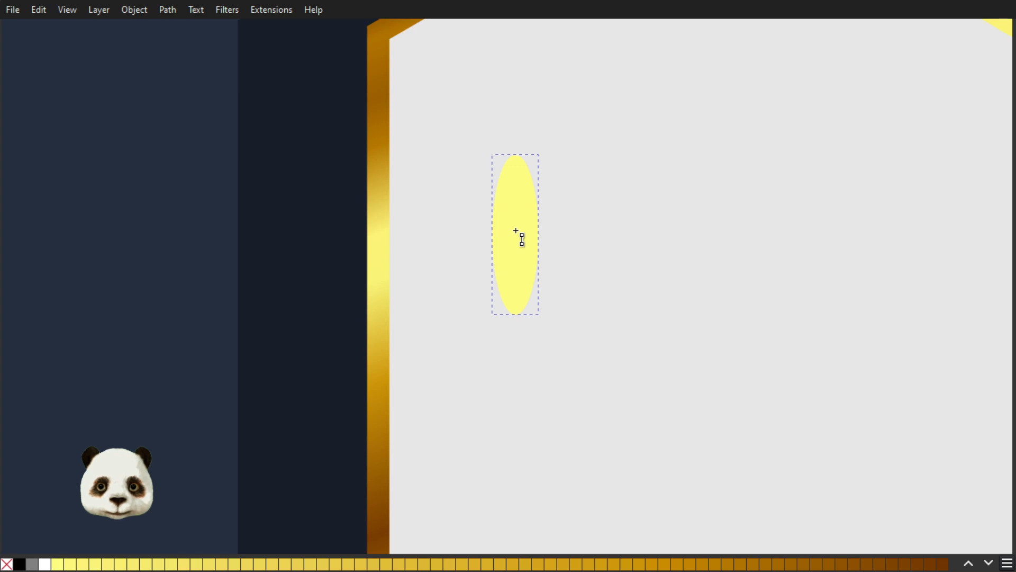
{"action": "key", "text": "shift+g"}
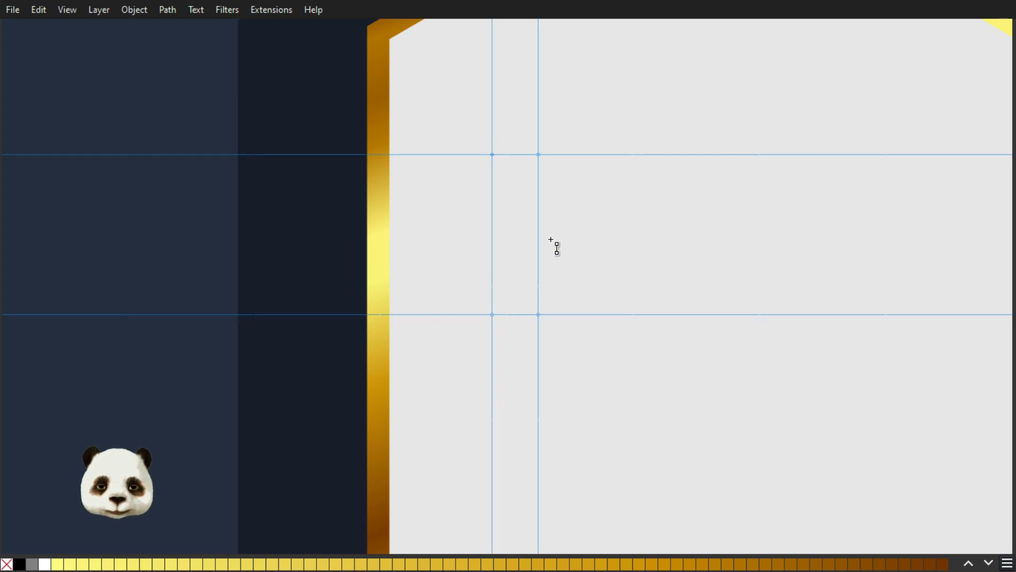
{"action": "key", "text": "ctrl+z"}
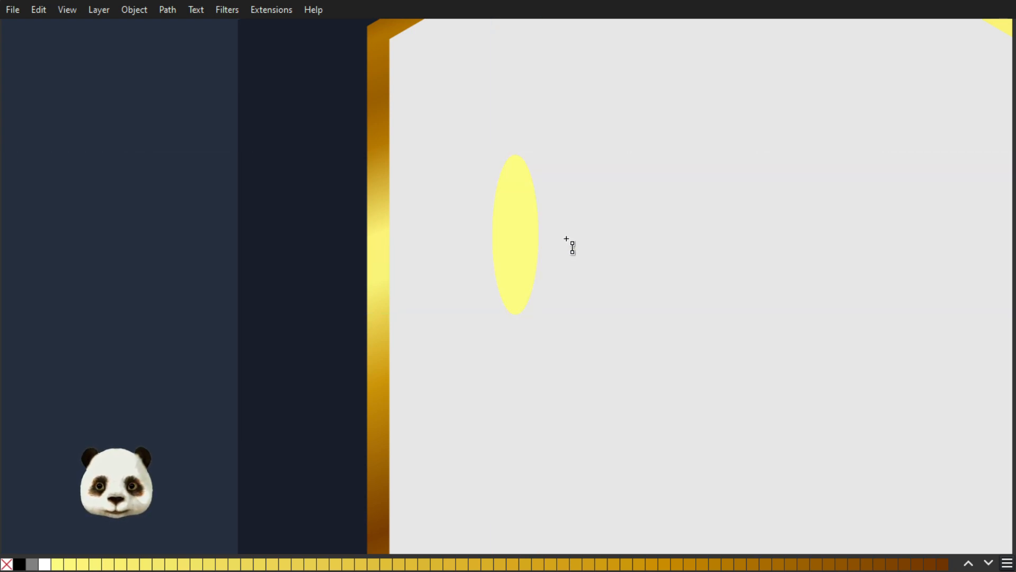
{"action": "left_click", "coordinate": [532, 235]}
{"action": "key", "text": "F11"}
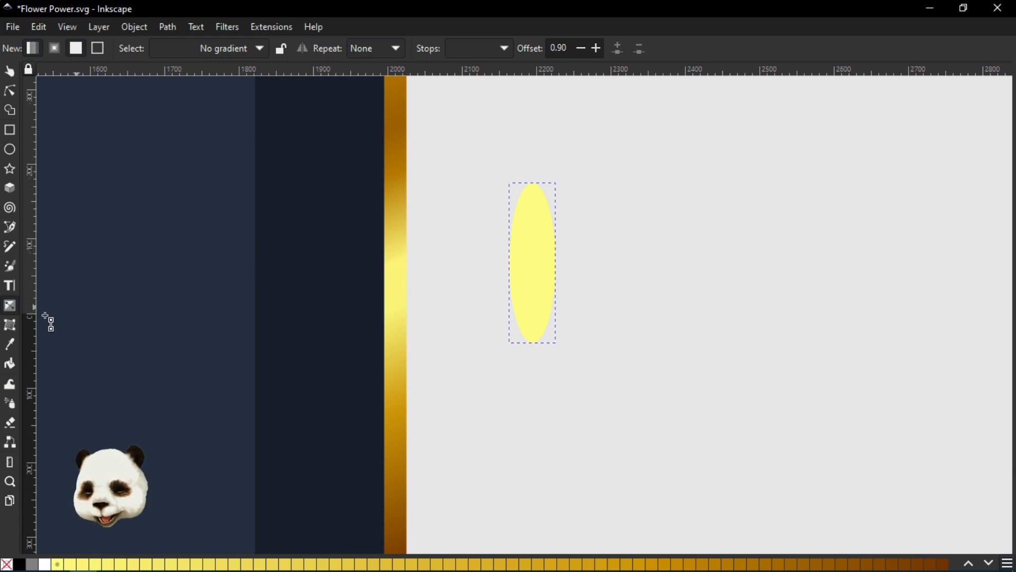
{"action": "left_click", "coordinate": [57, 50]}
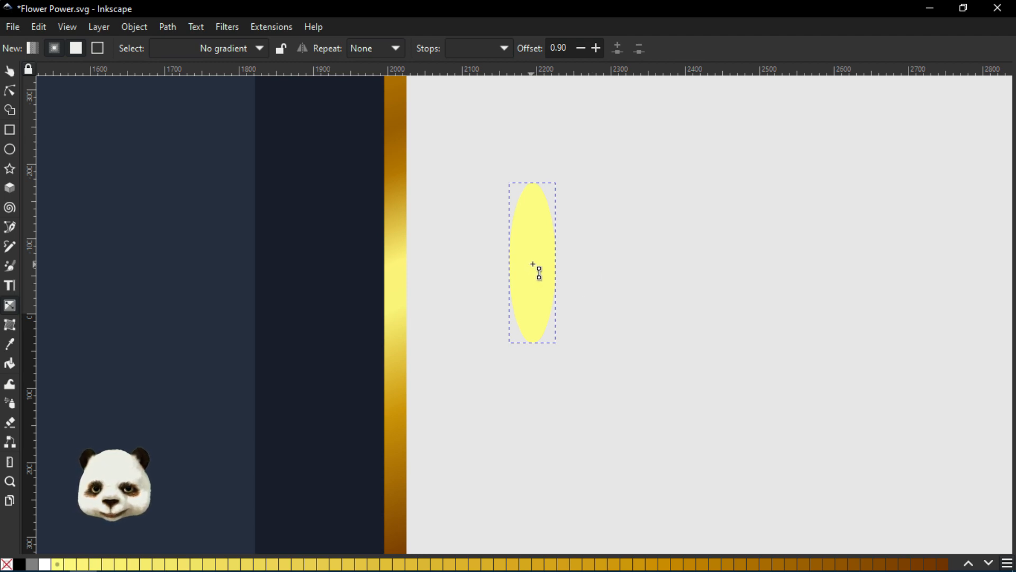
{"action": "left_click_drag", "start_coordinate": [533, 262], "coordinate": [591, 261]}
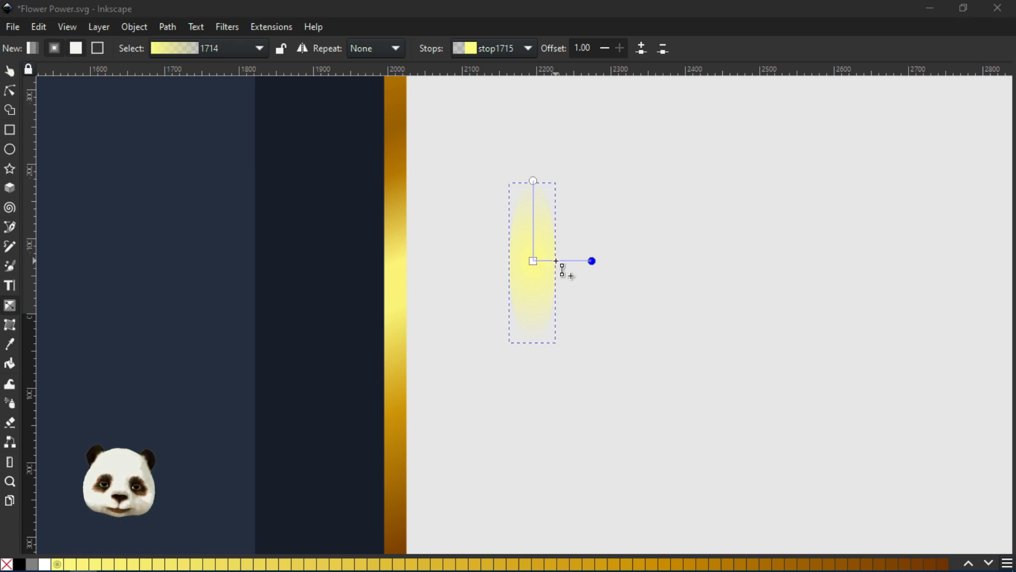
- Add an intermediate stop to the ellipse's radial gradient and color the center stop white
{"action": "left_click", "coordinate": [556, 260]}
{"action": "double_click", "coordinate": [560, 261]}
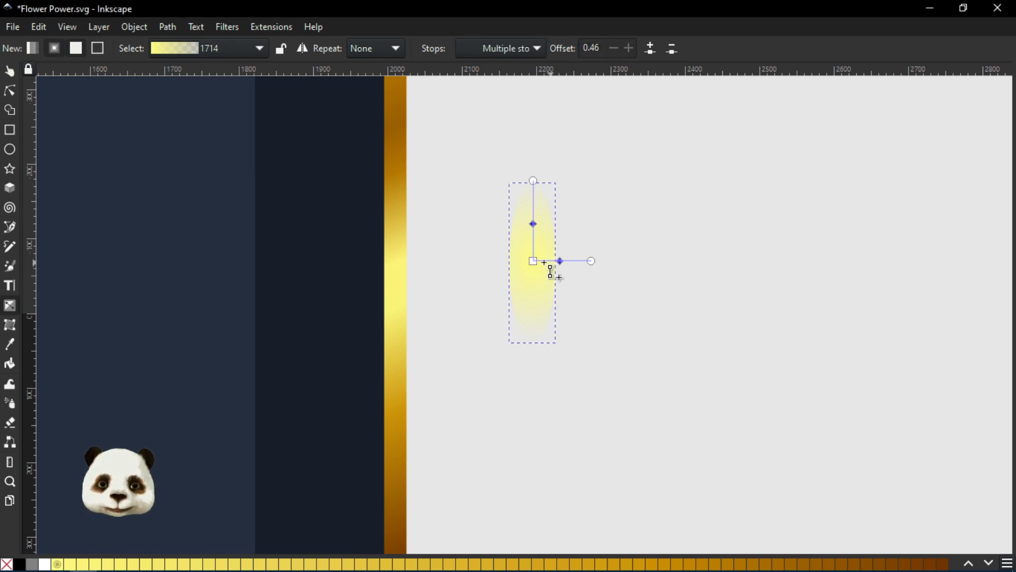
{"action": "left_click", "coordinate": [533, 261]}
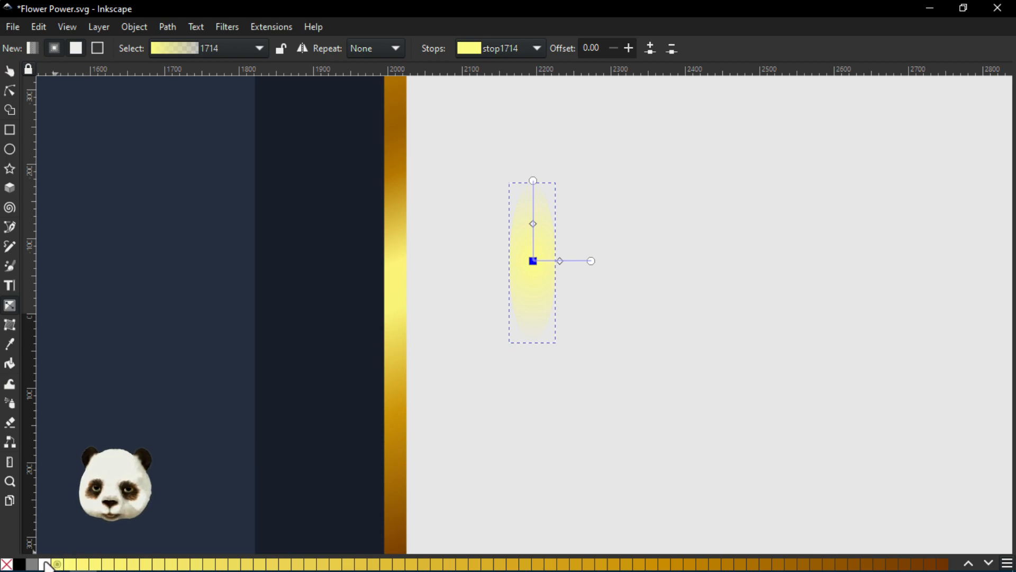
{"action": "left_click", "coordinate": [46, 565]}
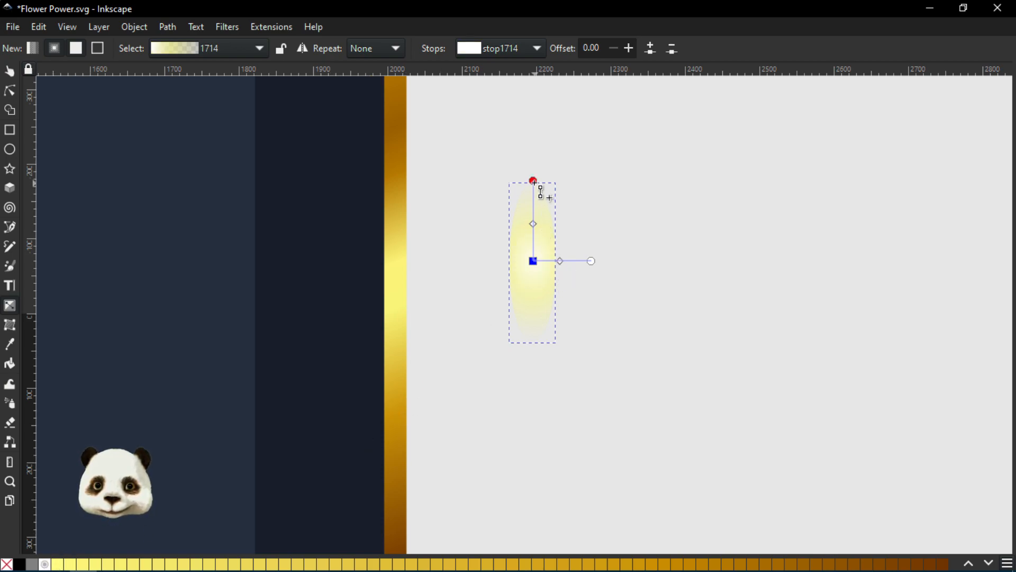
- Extend the gradient's vertical radius above the ellipse, shorten its horizontal radius, and recolor the outer stop opaque orange
{"action": "left_click_drag", "start_coordinate": [535, 174], "coordinate": [532, 152]}
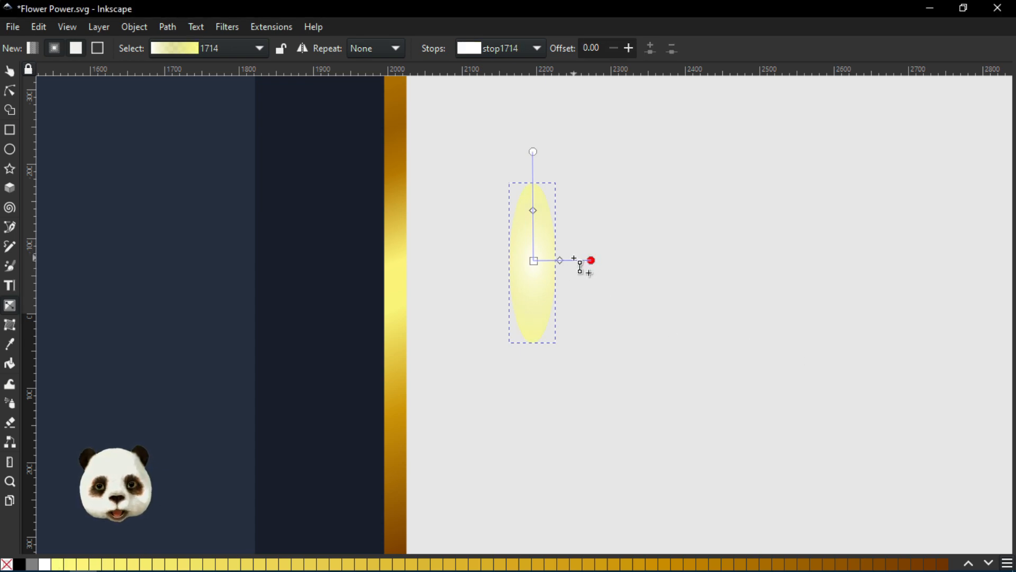
{"action": "left_click_drag", "start_coordinate": [574, 258], "coordinate": [577, 259]}
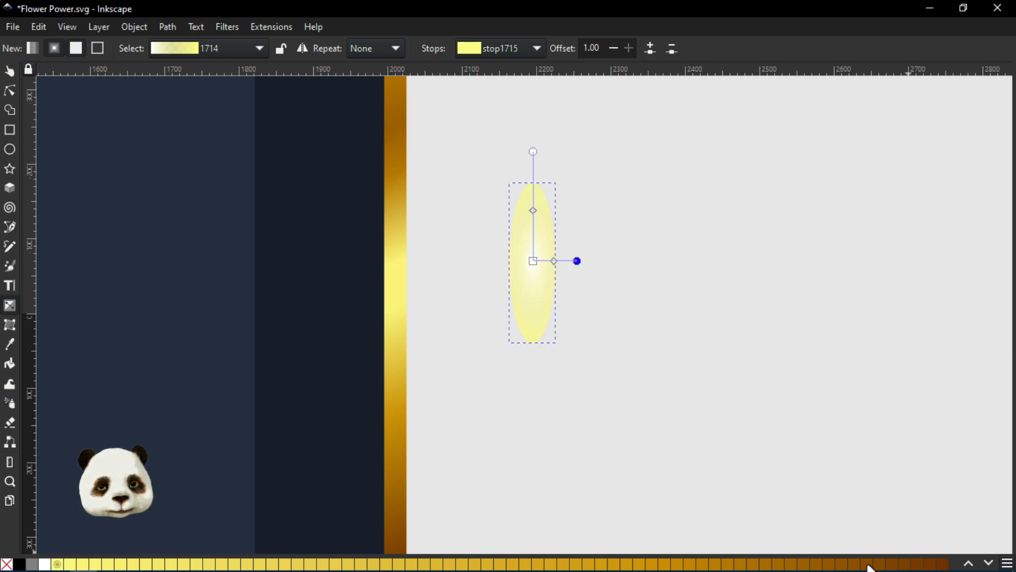
{"action": "left_click", "coordinate": [827, 565]}
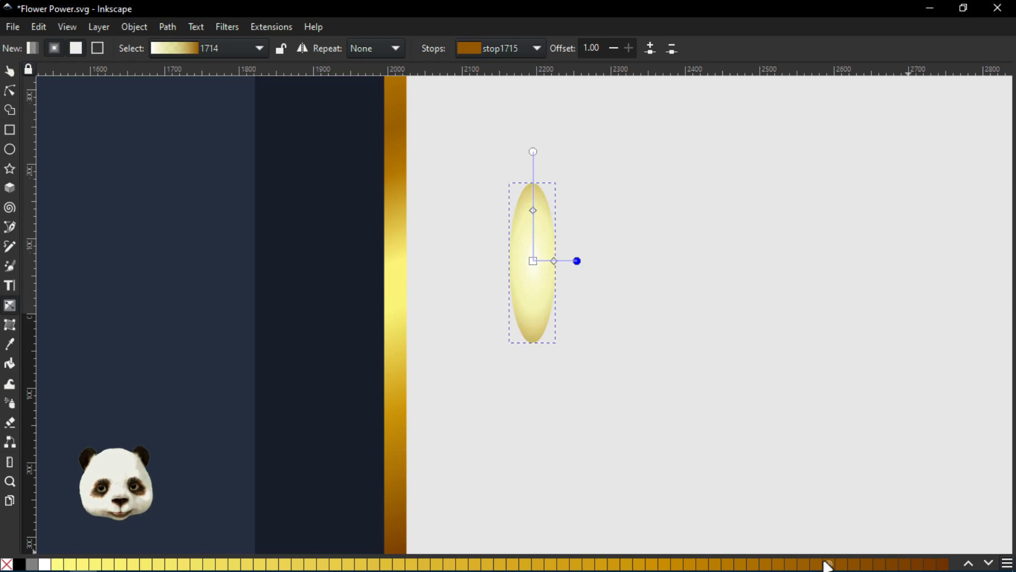
{"action": "left_click", "coordinate": [942, 564]}
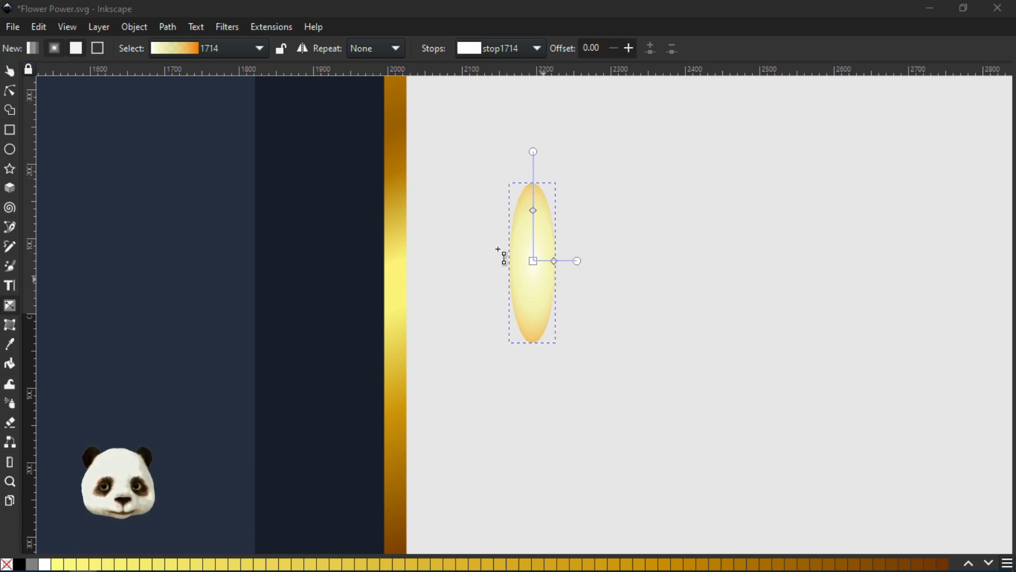
- Shorten the gradient's horizontal radius to just beyond the ellipse's edge to strengthen the orange rim
{"action": "left_click", "coordinate": [574, 260]}
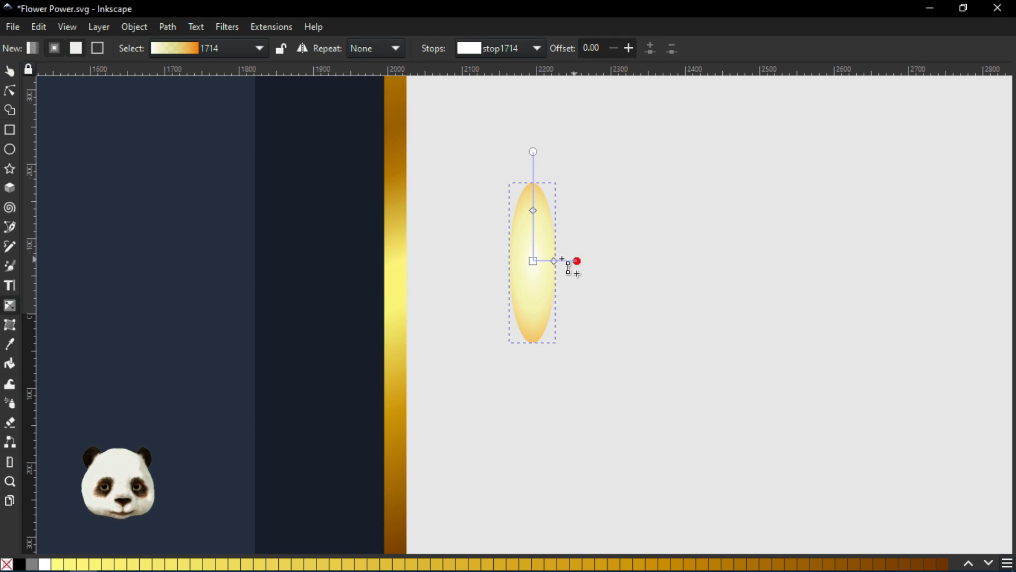
{"action": "left_click_drag", "start_coordinate": [562, 259], "coordinate": [561, 260]}
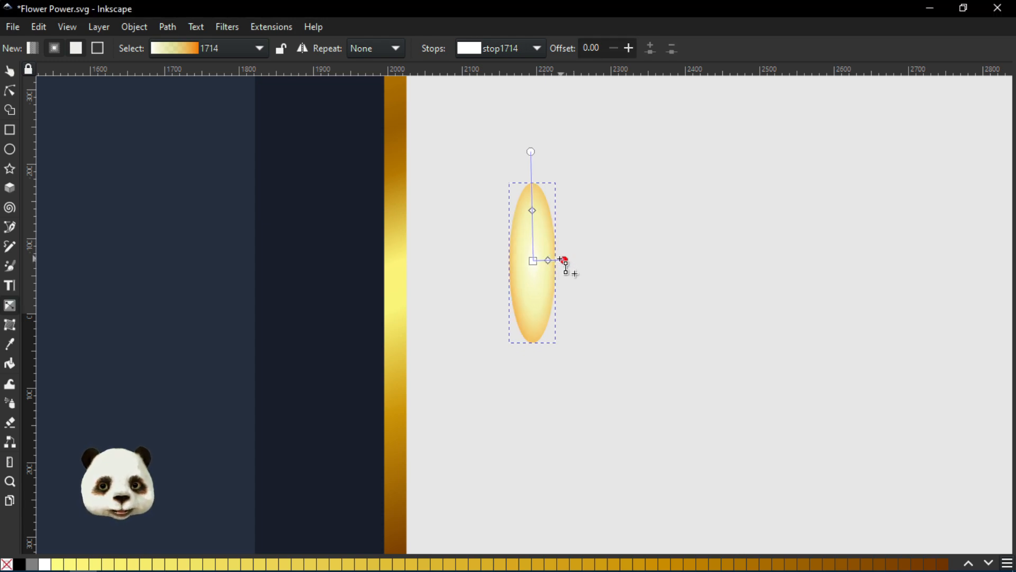
{"action": "left_click", "coordinate": [564, 260]}
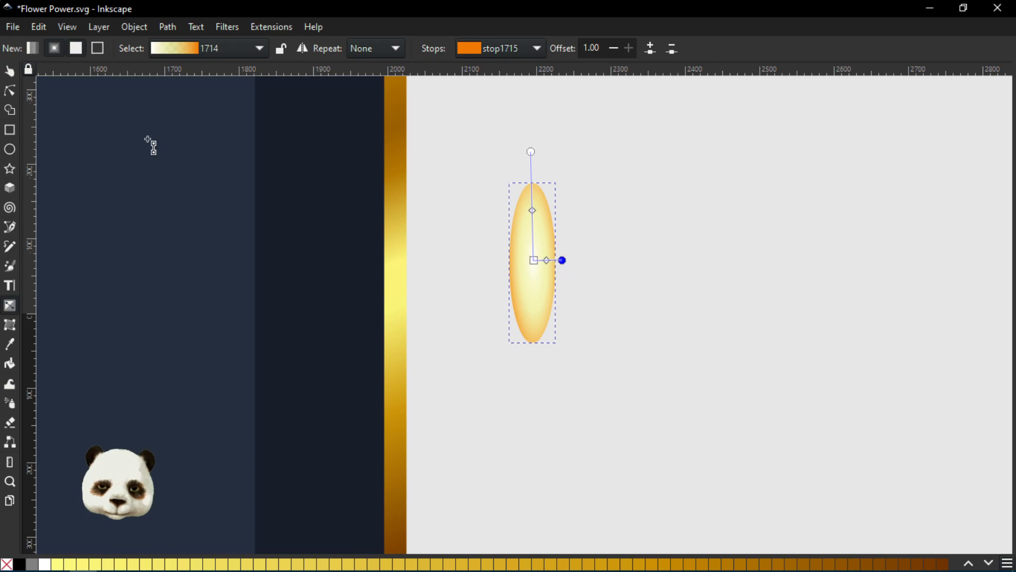
- Blur the ellipse slightly into a soft glow and return to the full-screen canvas with its editing handles shown
{"action": "left_click", "coordinate": [10, 71]}
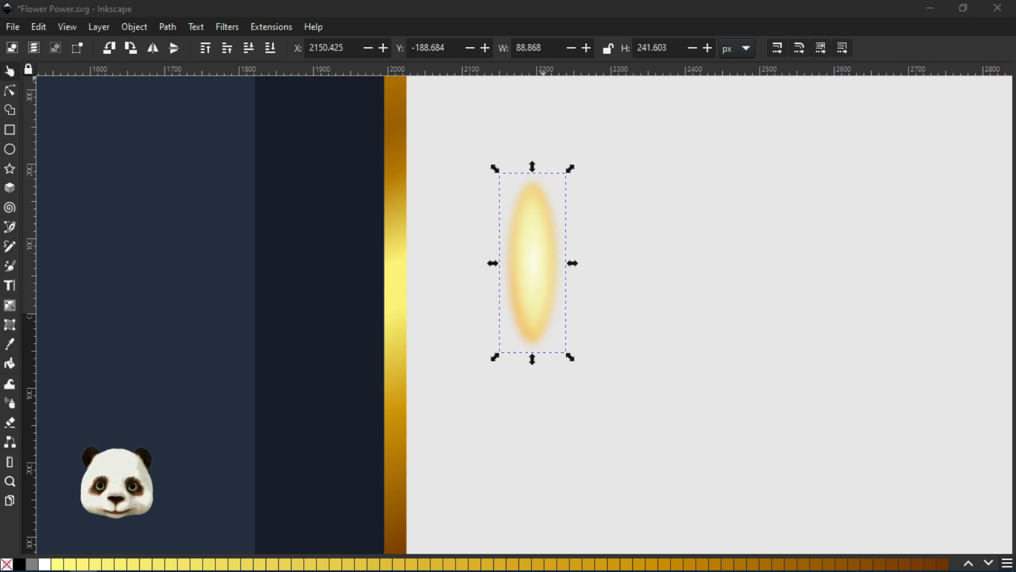
{"action": "key", "text": "ctrl+F11"}
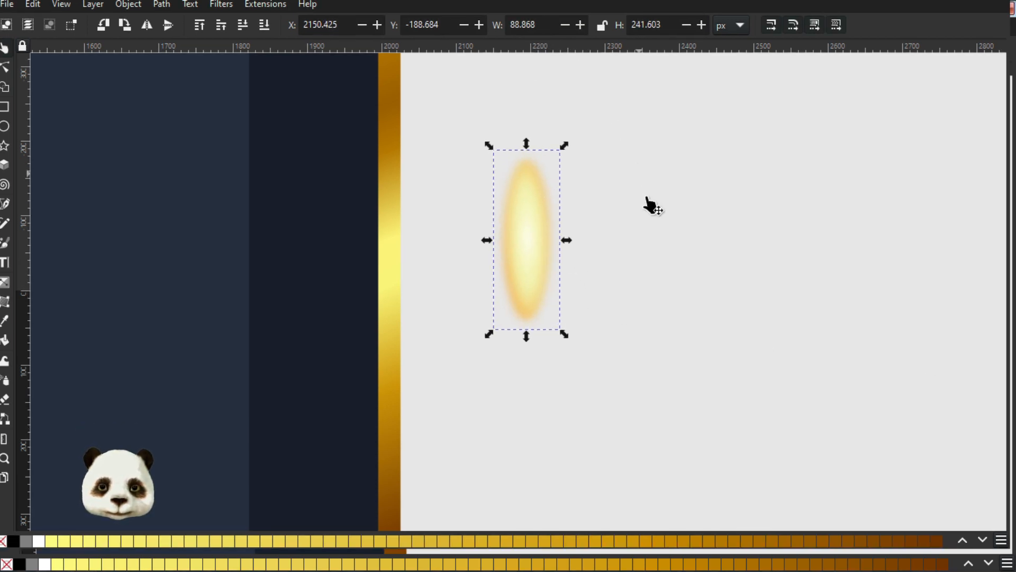
{"action": "key", "text": "g"}
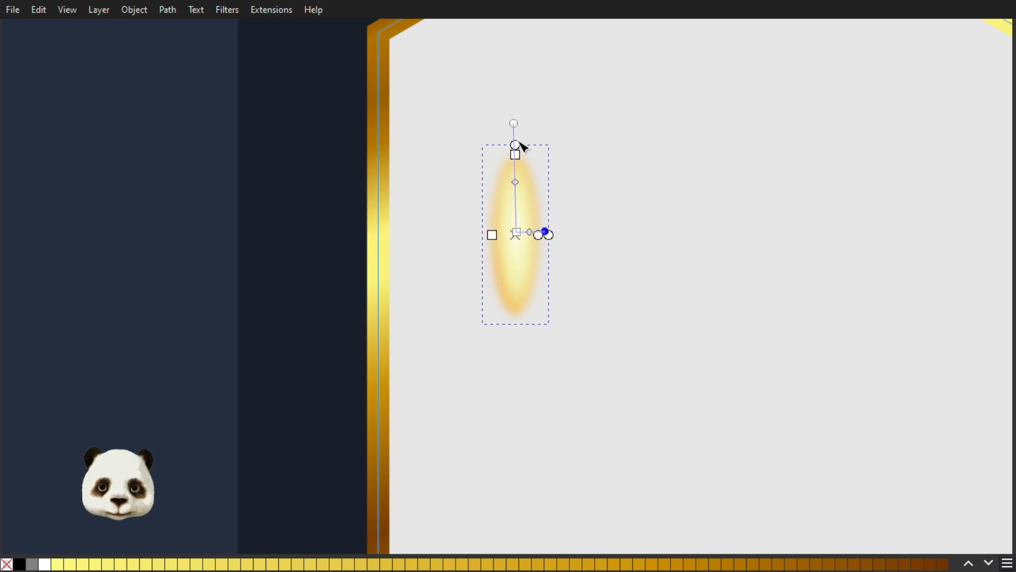
- Stretch the ellipse's blur vertically well beyond its ends and reduce its horizontal blur to sharpen the orange sides
{"action": "mouse_move", "coordinate": [512, 95]}
{"action": "left_mouse_down"}
{"action": "mouse_move", "coordinate": [515, 84]}
{"action": "mouse_move", "coordinate": [524, 89]}
{"action": "left_mouse_up"}
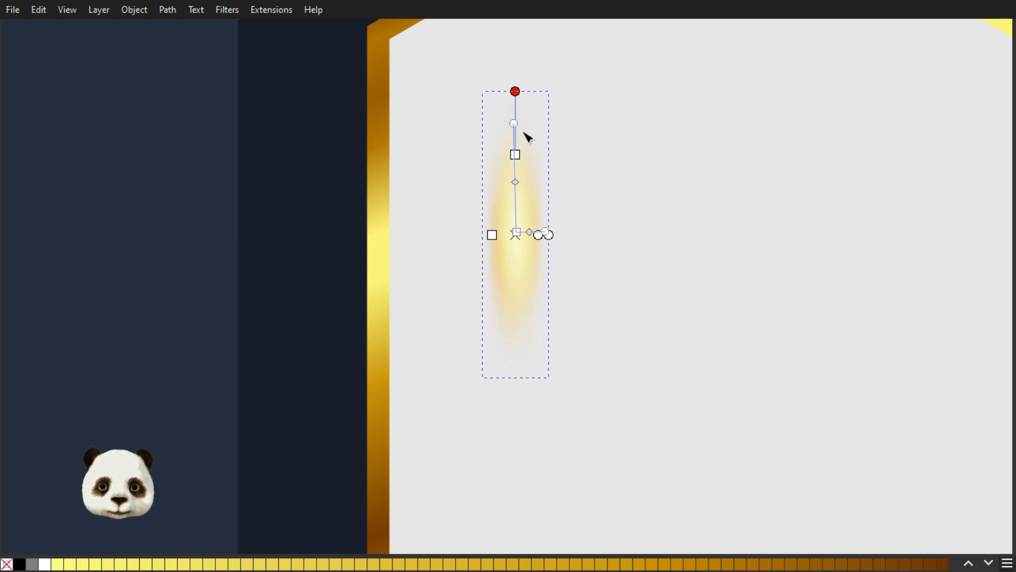
{"action": "left_click", "coordinate": [519, 154]}
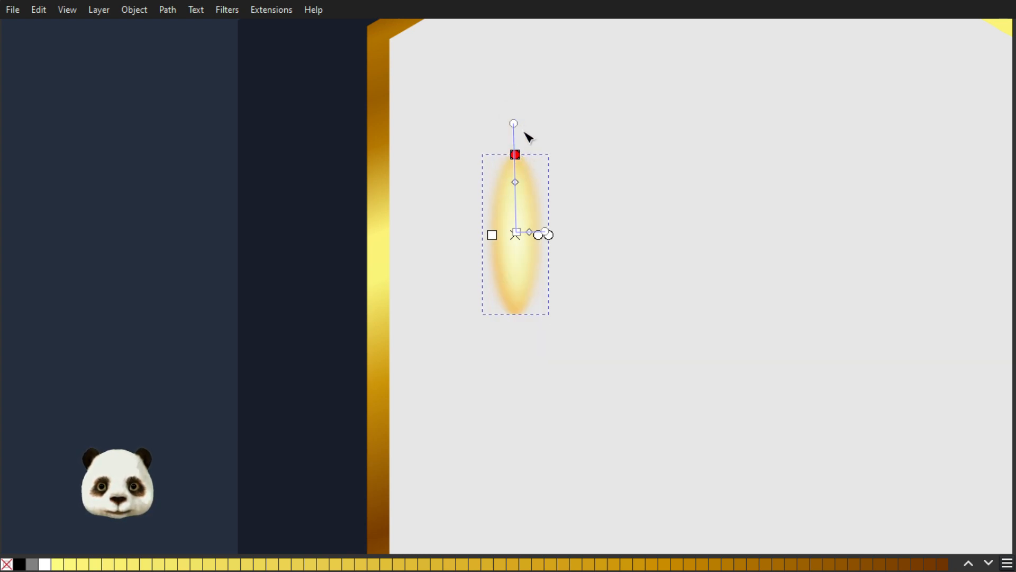
{"action": "left_click_drag", "start_coordinate": [523, 99], "coordinate": [522, 96]}
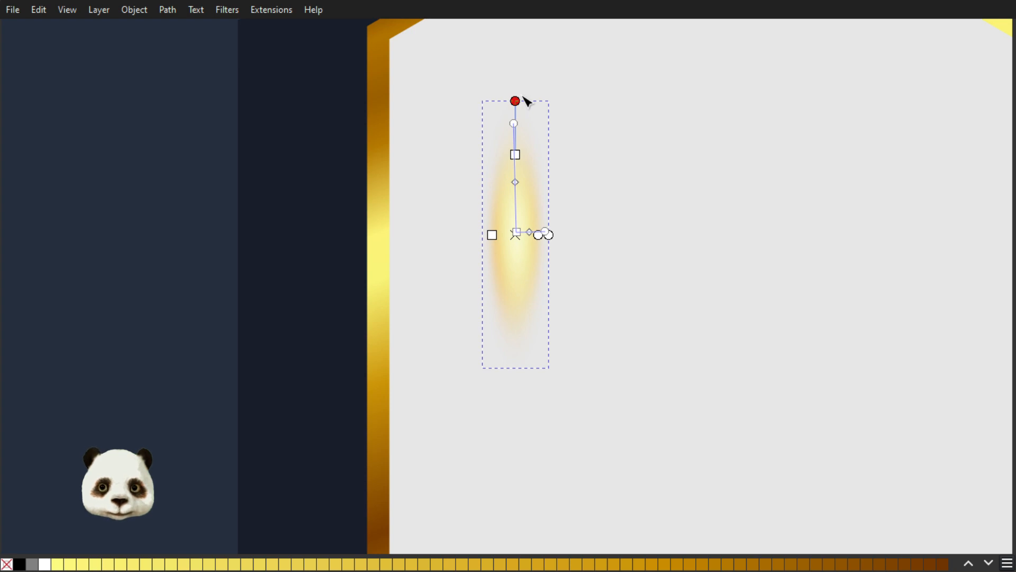
{"action": "scroll", "coordinate": [551, 246], "scroll_direction": "up", "scroll_amount": 2}
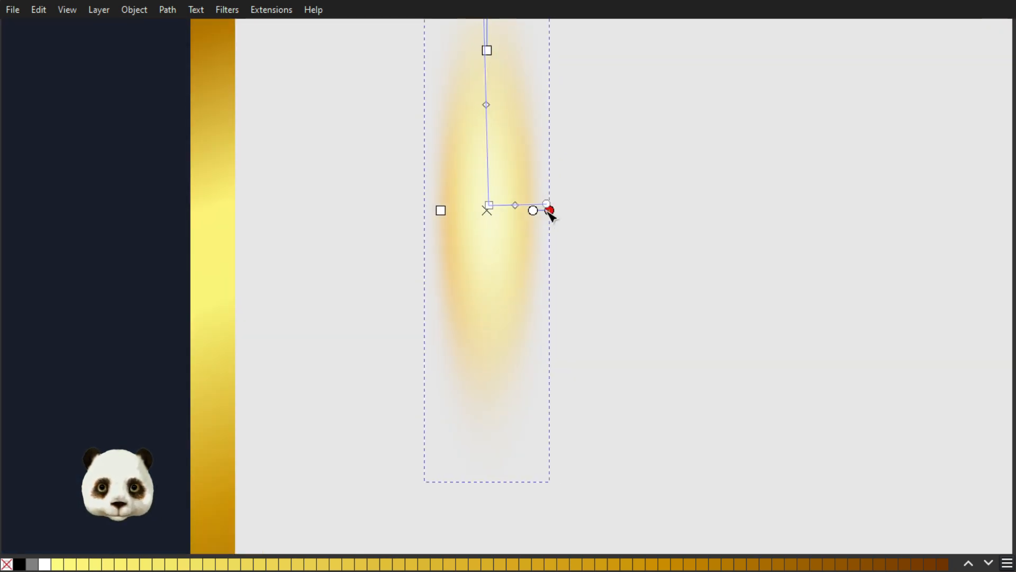
{"action": "left_click_drag", "start_coordinate": [553, 211], "coordinate": [539, 211]}
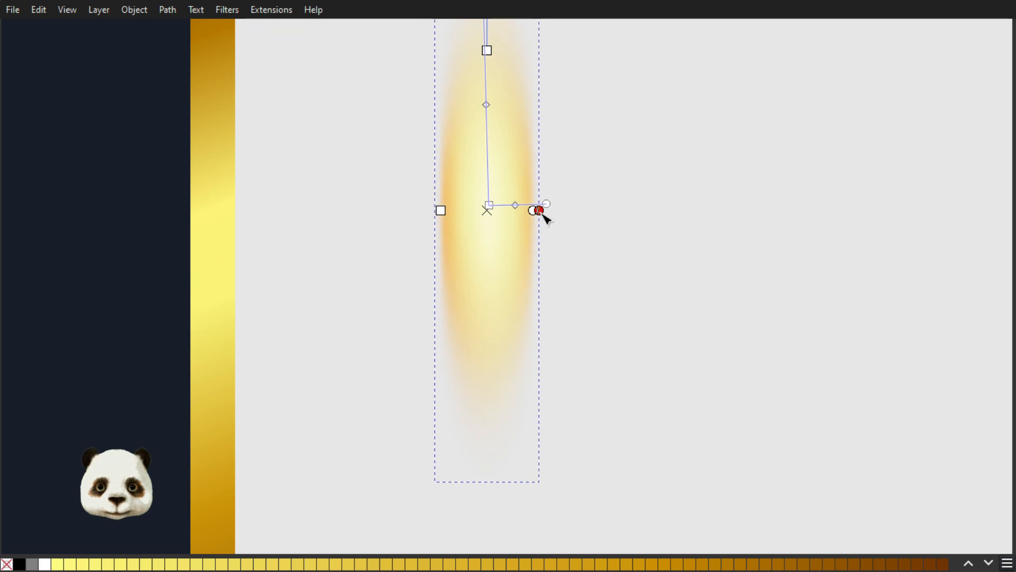
{"action": "scroll", "coordinate": [552, 197], "scroll_direction": "down", "scroll_amount": 3}
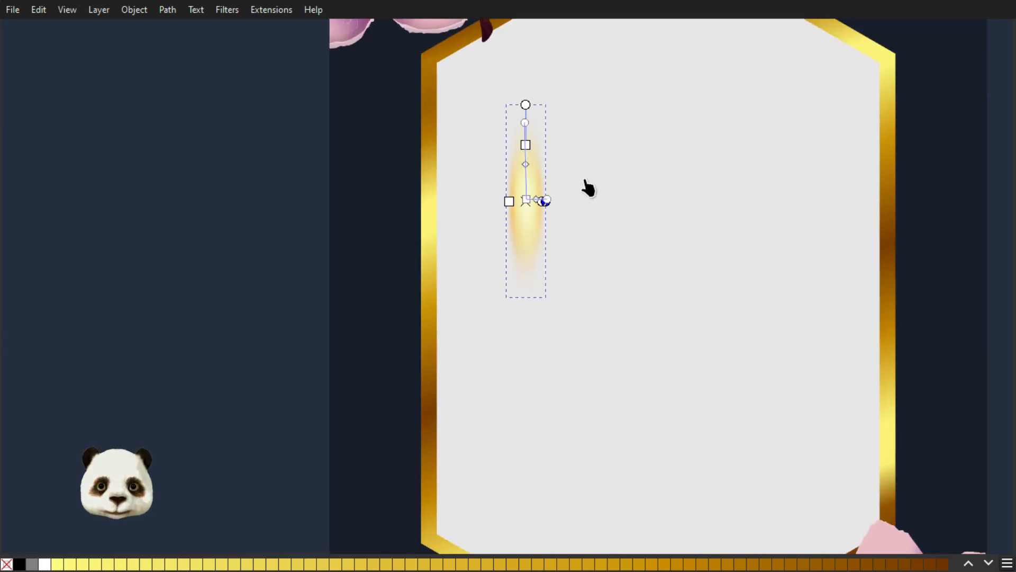
- Narrow the glowing ellipse to less than half its width and place it over the hexagonal frame's left border
{"action": "key", "text": "s"}
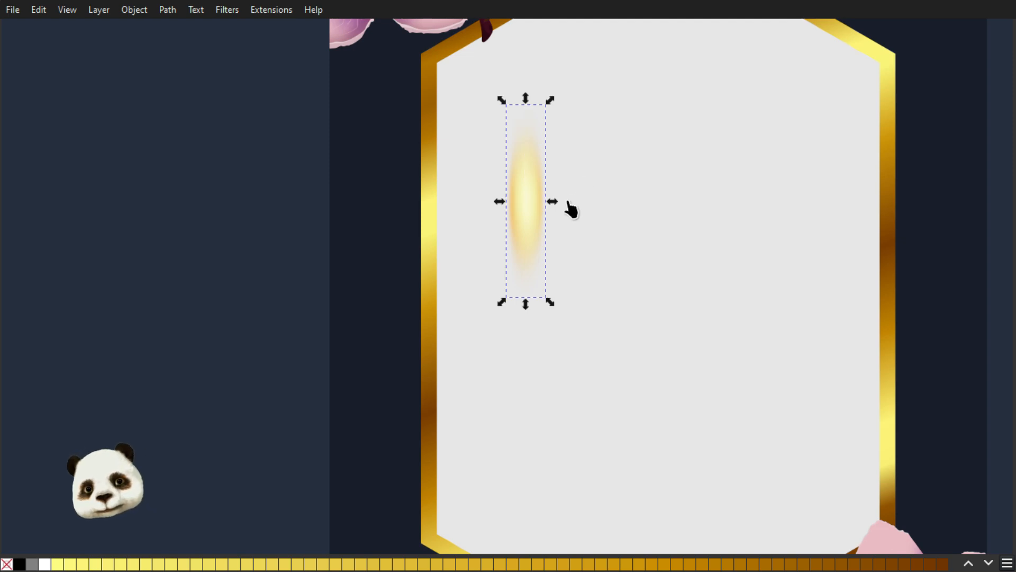
{"action": "scroll", "coordinate": [554, 187], "scroll_direction": "up", "scroll_amount": 2}
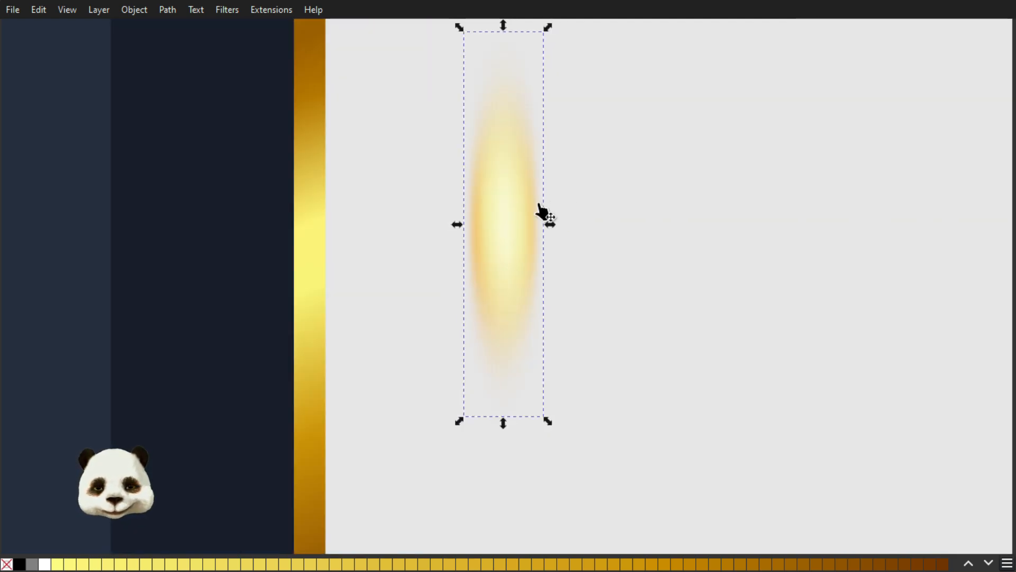
{"action": "left_click_drag", "start_coordinate": [553, 228], "coordinate": [299, 286]}
{"action": "scroll", "coordinate": [300, 286], "scroll_direction": "down", "scroll_amount": 3}
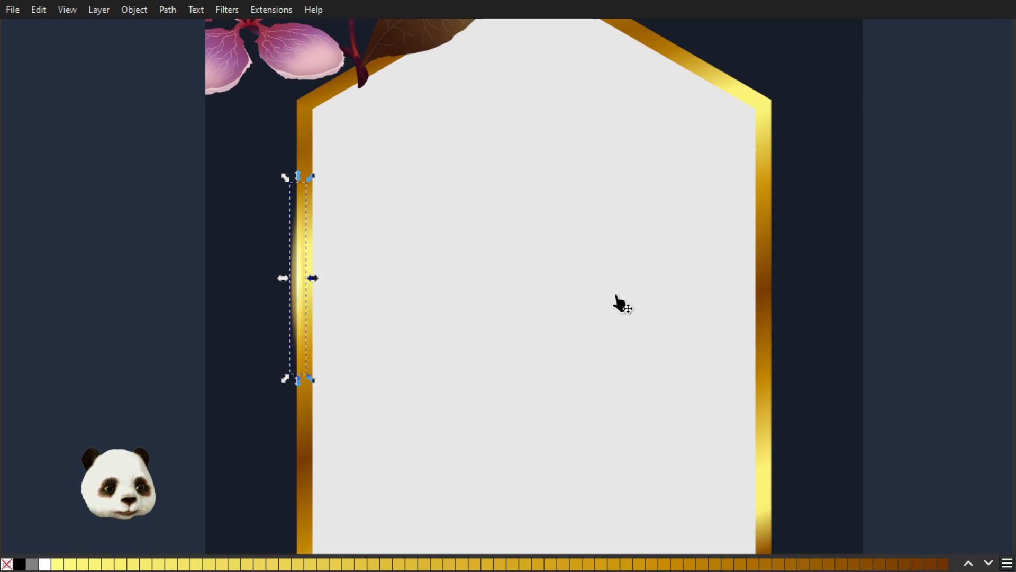
{"action": "scroll", "coordinate": [275, 274], "scroll_direction": "up", "scroll_amount": 2}
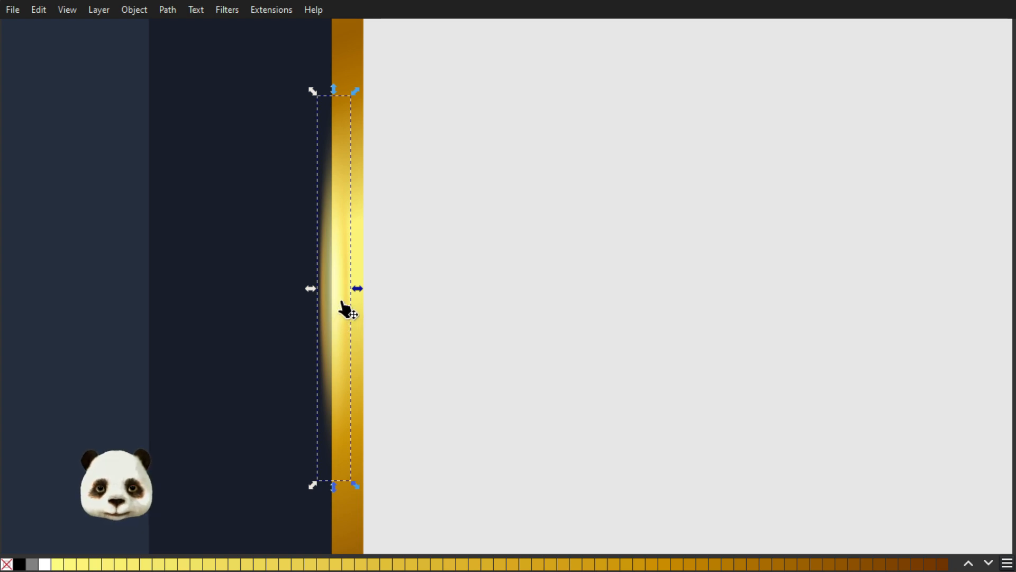
- Remove the ellipse's horizontal and vertical blur and shorten its gradient's vertical radius toward the center
{"action": "key", "text": "g"}
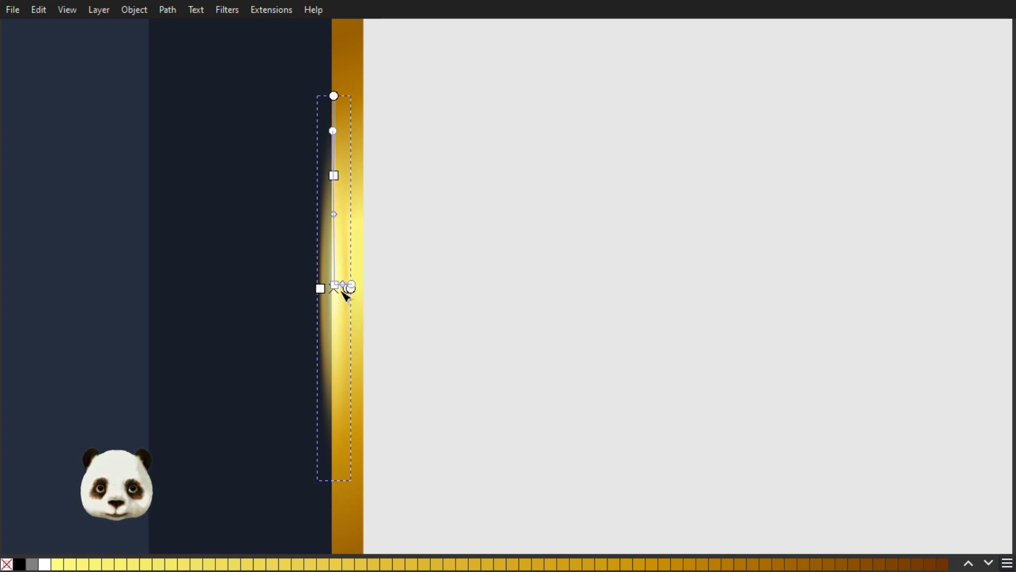
{"action": "left_click", "coordinate": [335, 286]}
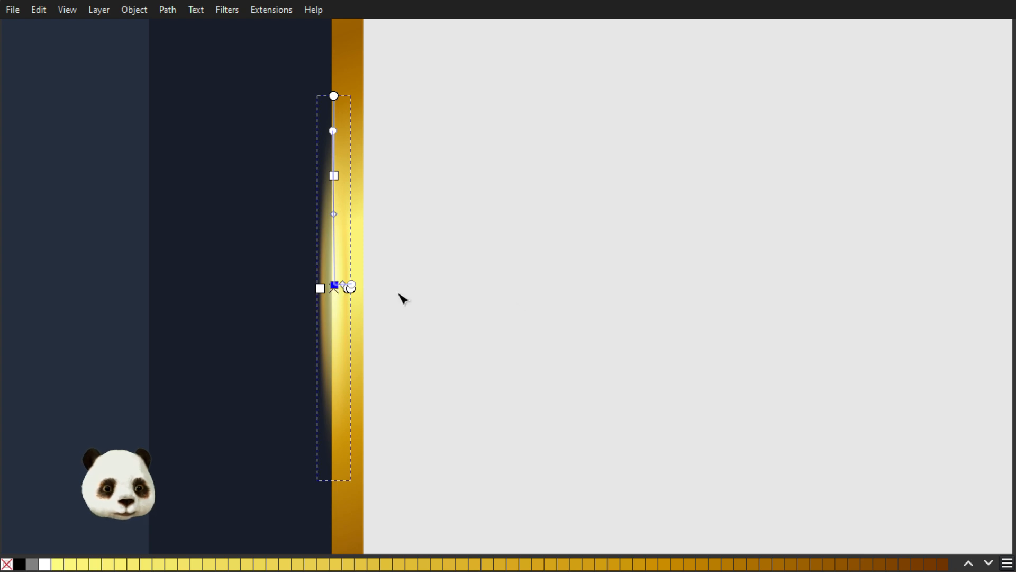
{"action": "scroll", "coordinate": [349, 297], "scroll_direction": "up", "scroll_amount": 1}
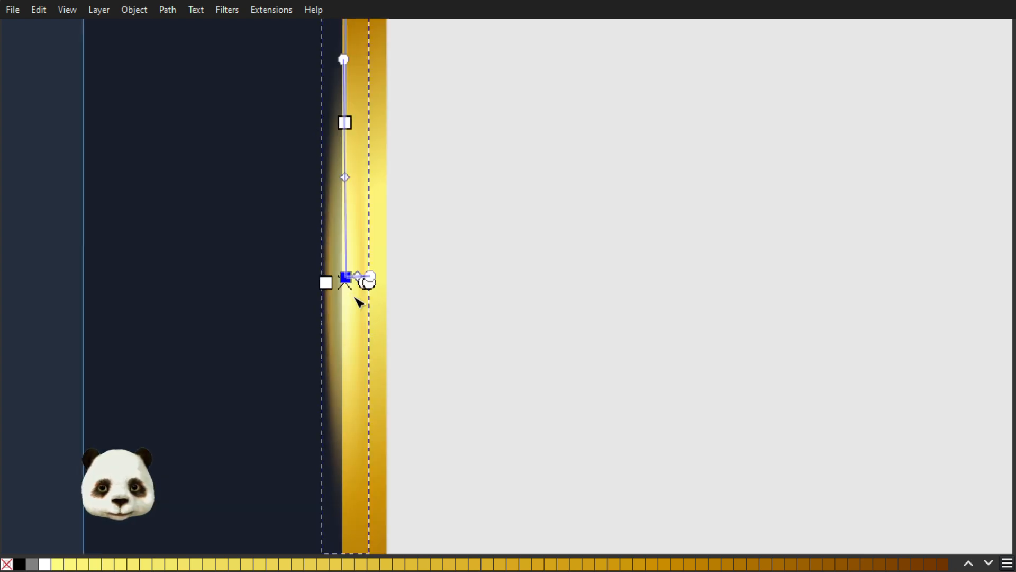
{"action": "left_click_drag", "start_coordinate": [368, 285], "coordinate": [363, 285]}
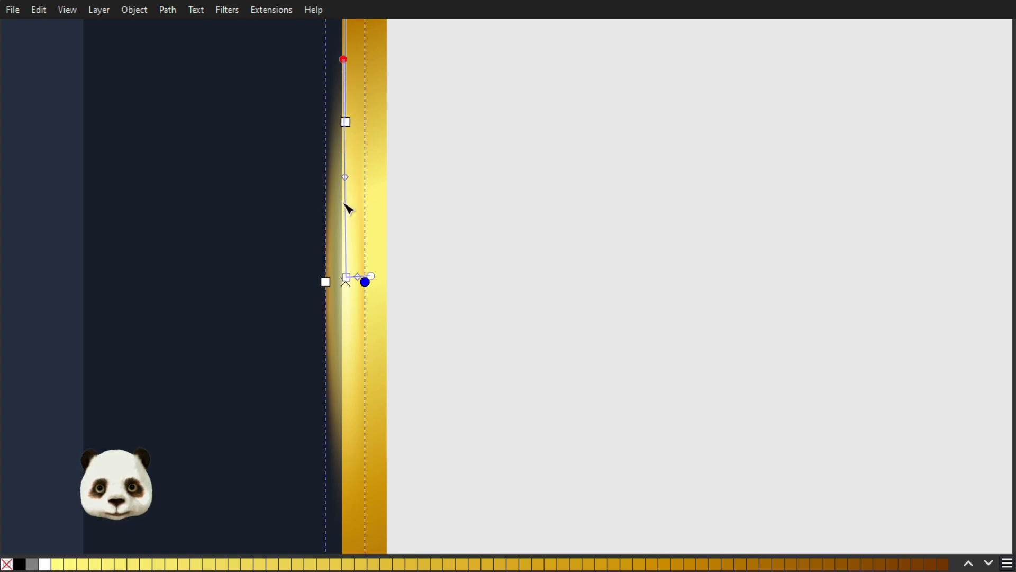
{"action": "left_click_drag", "start_coordinate": [345, 205], "coordinate": [346, 225]}
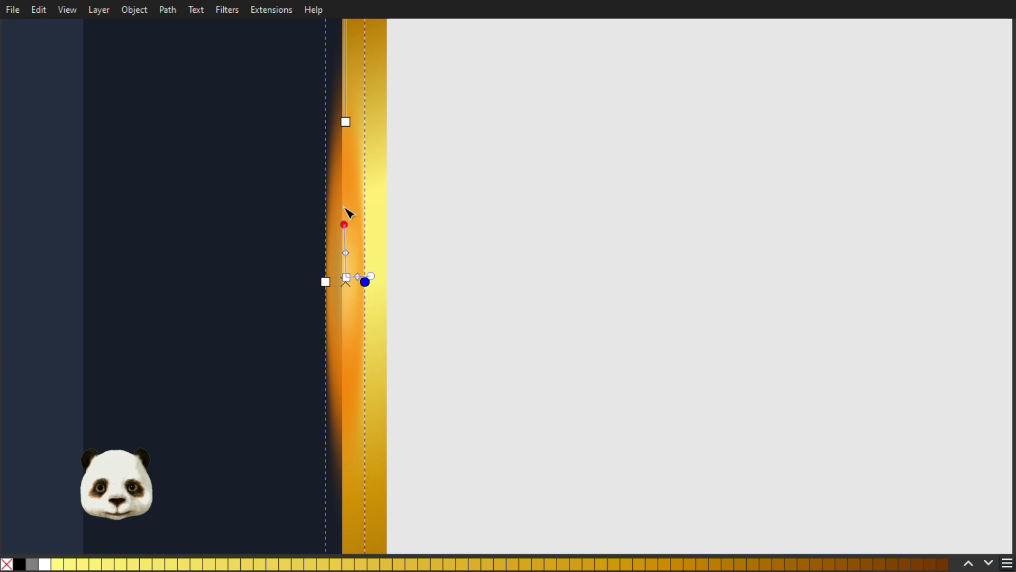
{"action": "scroll", "coordinate": [335, 178], "scroll_direction": "down", "scroll_amount": 1}
{"action": "left_click_drag", "start_coordinate": [344, 74], "coordinate": [345, 140]}
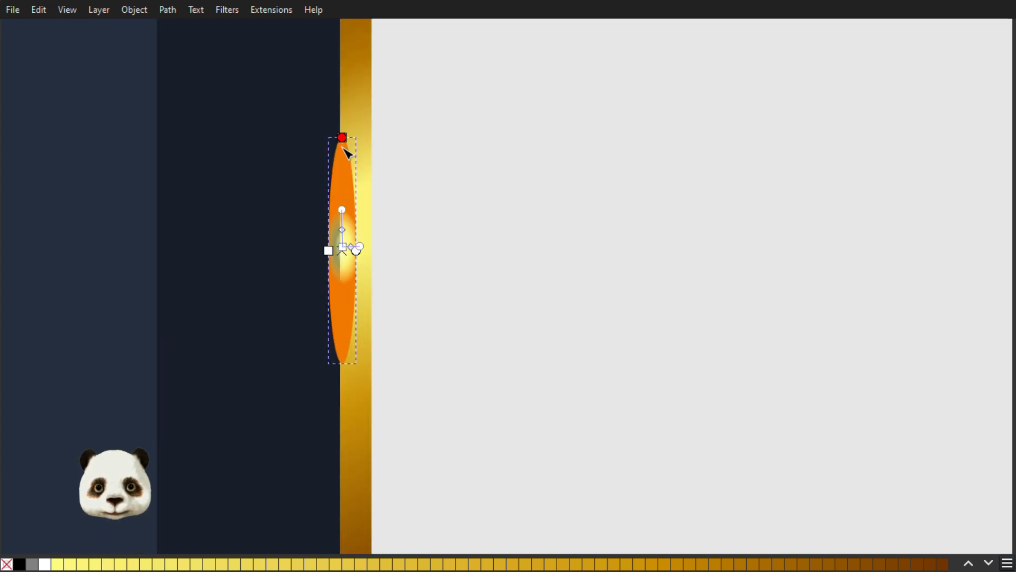
- Make the intermediate yellow stop of the ellipse's radial gradient fully opaque
{"action": "scroll", "coordinate": [342, 255], "scroll_direction": "up", "scroll_amount": 3}
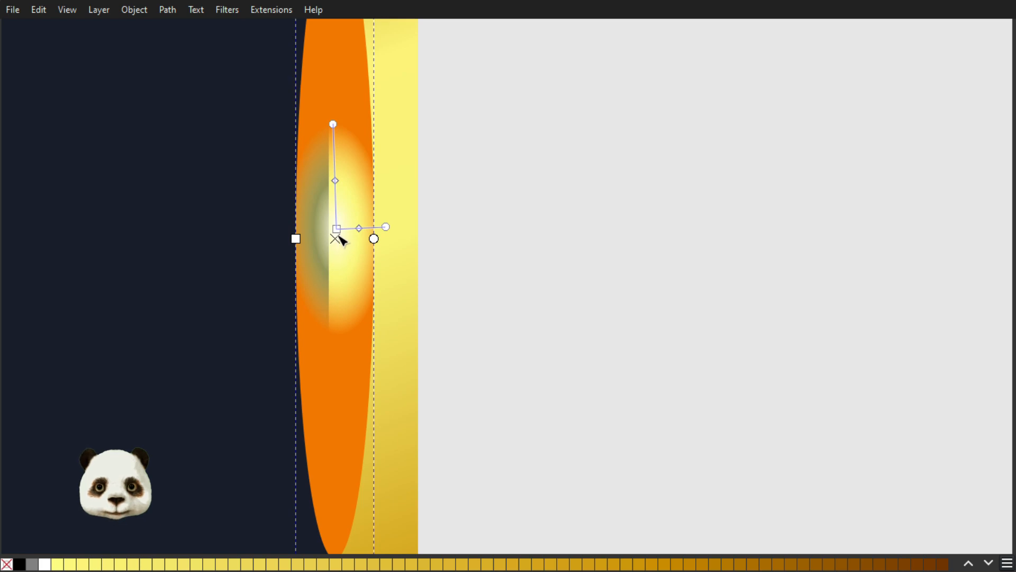
{"action": "left_click", "coordinate": [337, 229]}
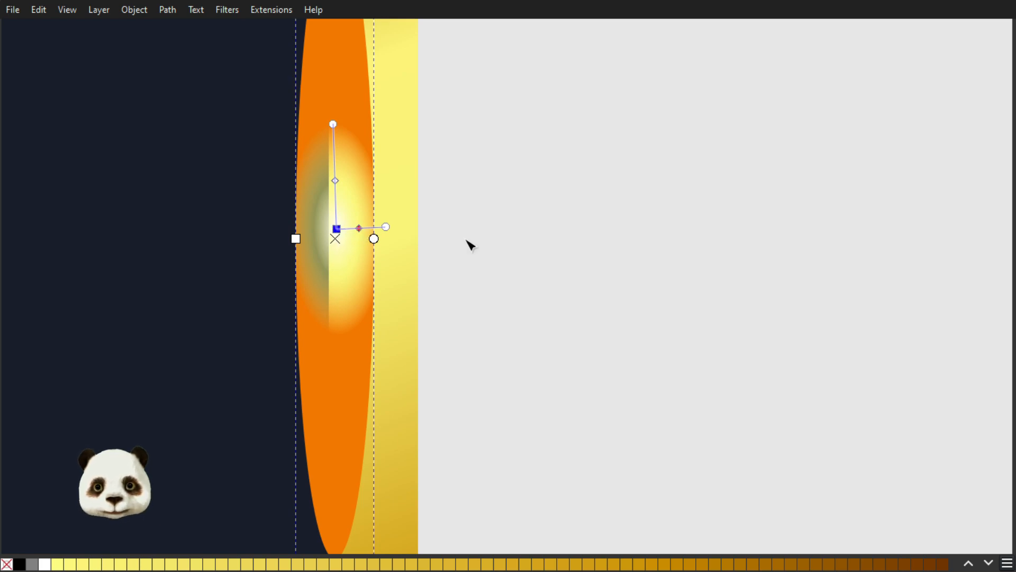
{"action": "left_click", "coordinate": [359, 228]}
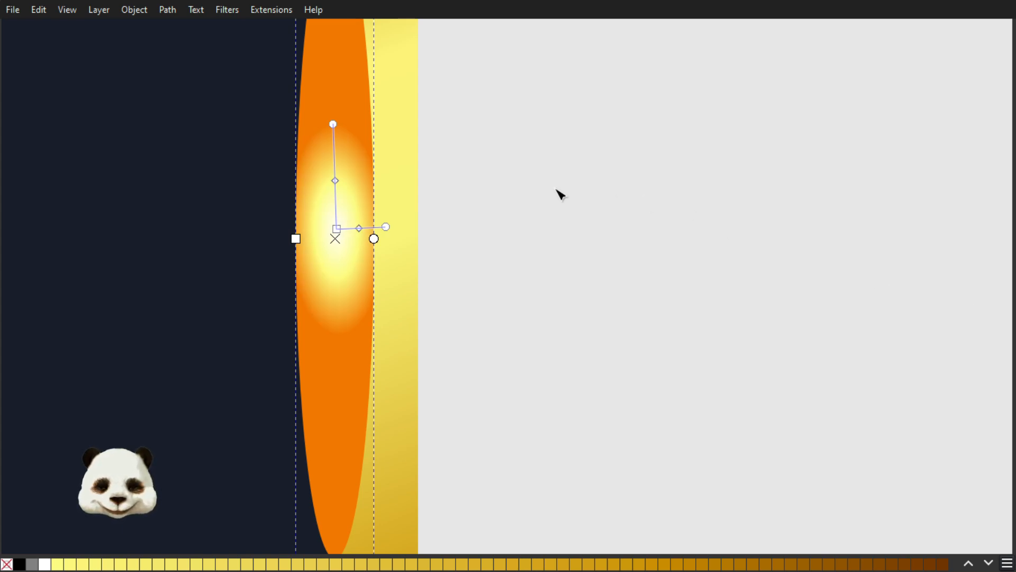
- Reapply a strong vertical and slight horizontal blur to the ellipse, and lengthen the gradient's vertical radius past its upper end
{"action": "scroll", "coordinate": [560, 195], "scroll_direction": "down", "scroll_amount": 3}
{"action": "scroll", "coordinate": [501, 122], "scroll_direction": "up", "scroll_amount": 3}
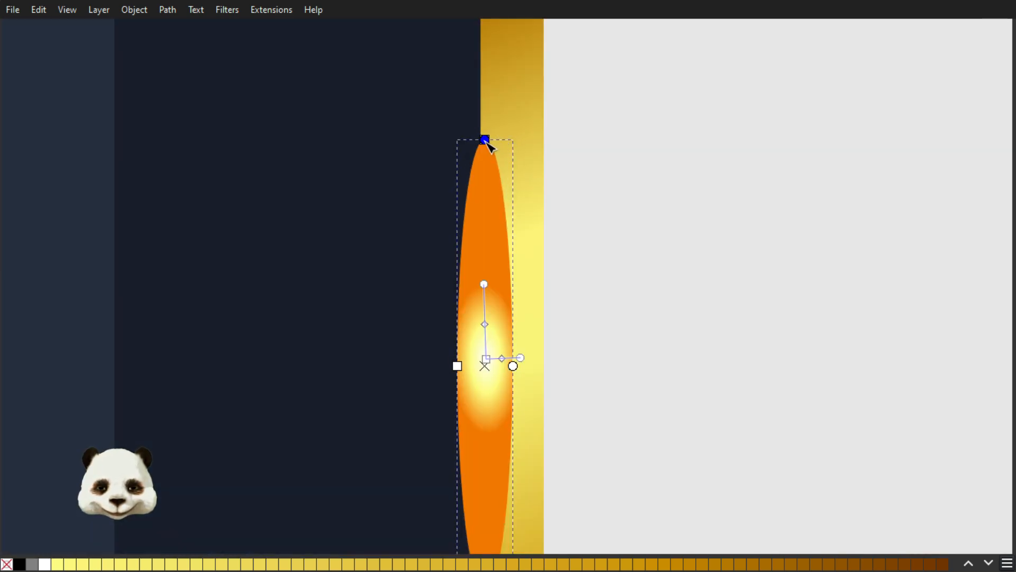
{"action": "left_click_drag", "start_coordinate": [484, 120], "coordinate": [485, 30]}
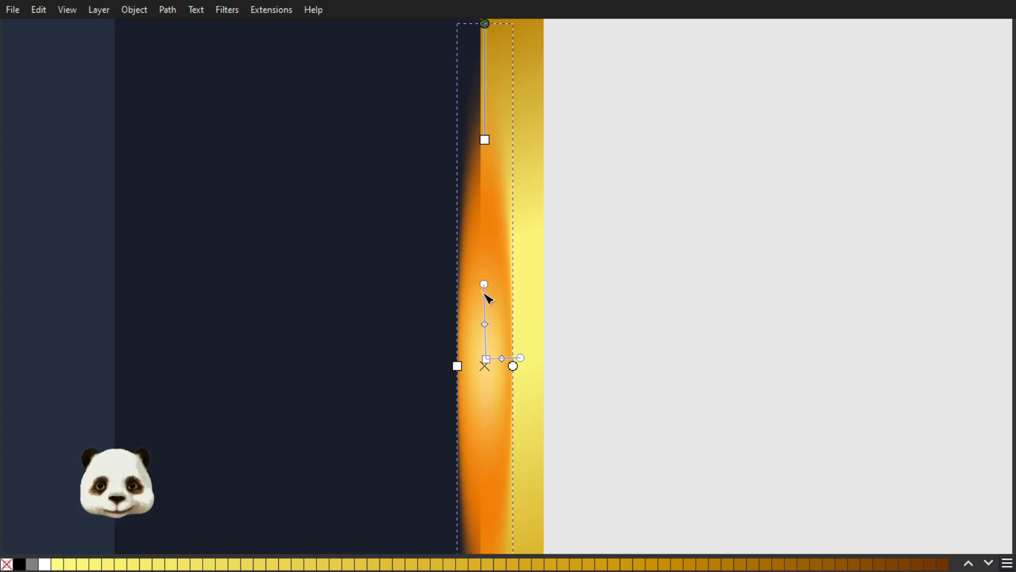
{"action": "left_click_drag", "start_coordinate": [484, 285], "coordinate": [483, 104]}
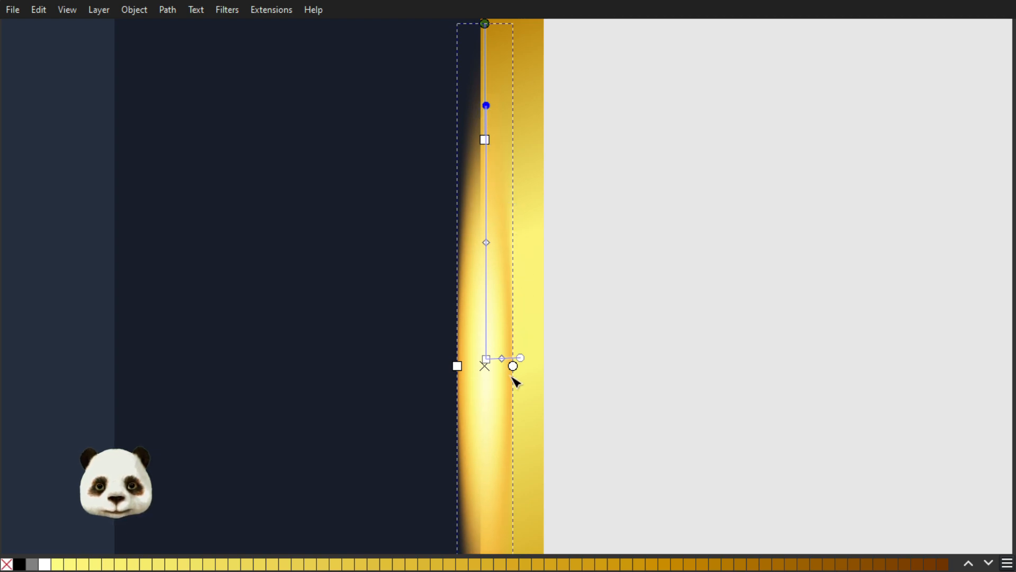
{"action": "left_click_drag", "start_coordinate": [518, 370], "coordinate": [530, 374]}
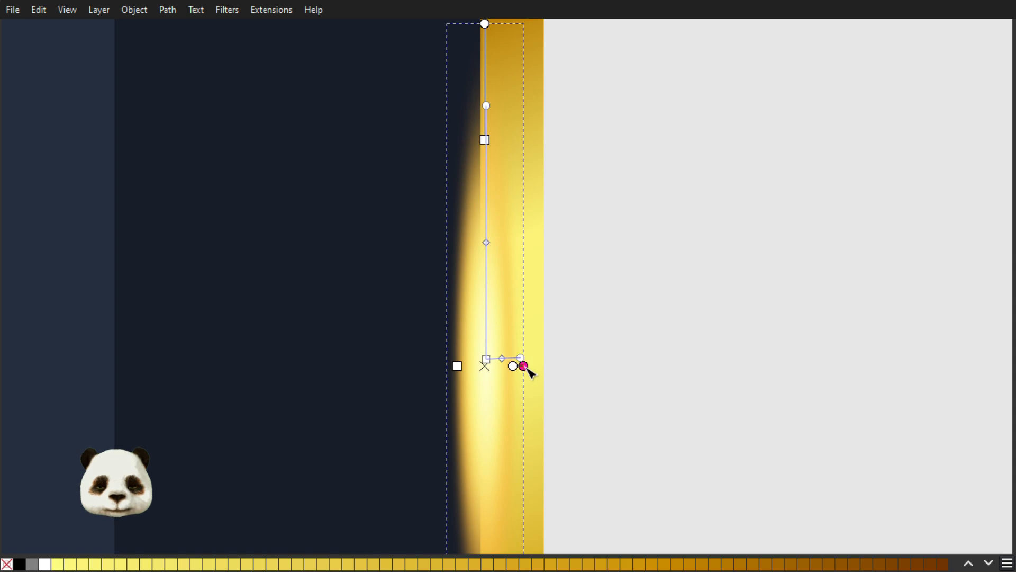
{"action": "scroll", "coordinate": [575, 344], "scroll_direction": "down", "scroll_amount": 3}
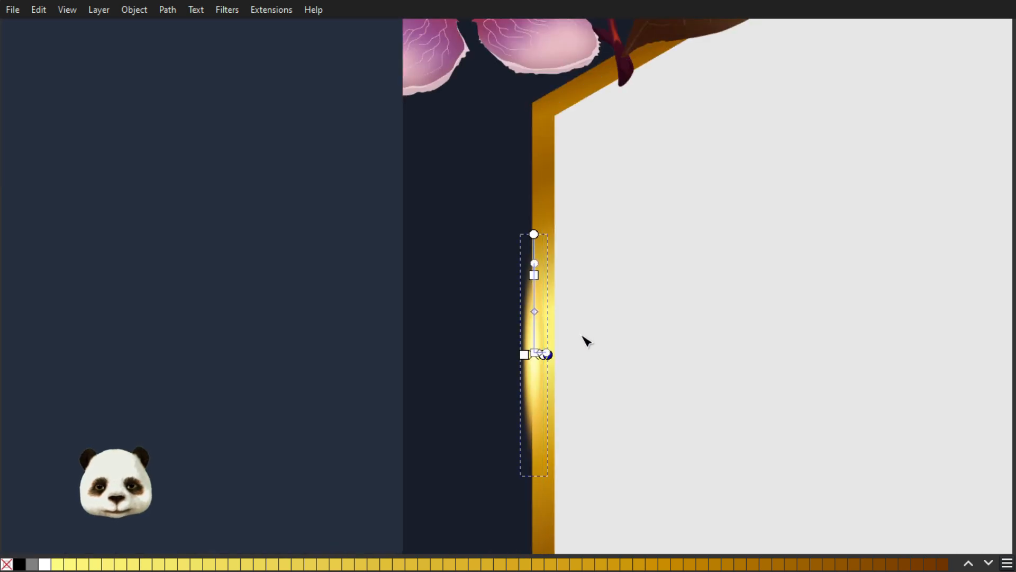
- Center the glow across the width of the frame's left border over its bright yellow band, and deselect it
{"action": "key", "text": "s"}
{"action": "mouse_move", "coordinate": [537, 356]}
{"action": "left_mouse_down"}
{"action": "mouse_move", "coordinate": [540, 417]}
{"action": "mouse_move", "coordinate": [533, 341]}
{"action": "mouse_move", "coordinate": [545, 356]}
{"action": "mouse_move", "coordinate": [546, 344]}
{"action": "left_mouse_up"}
{"action": "scroll", "coordinate": [603, 342], "scroll_direction": "down", "scroll_amount": 3}
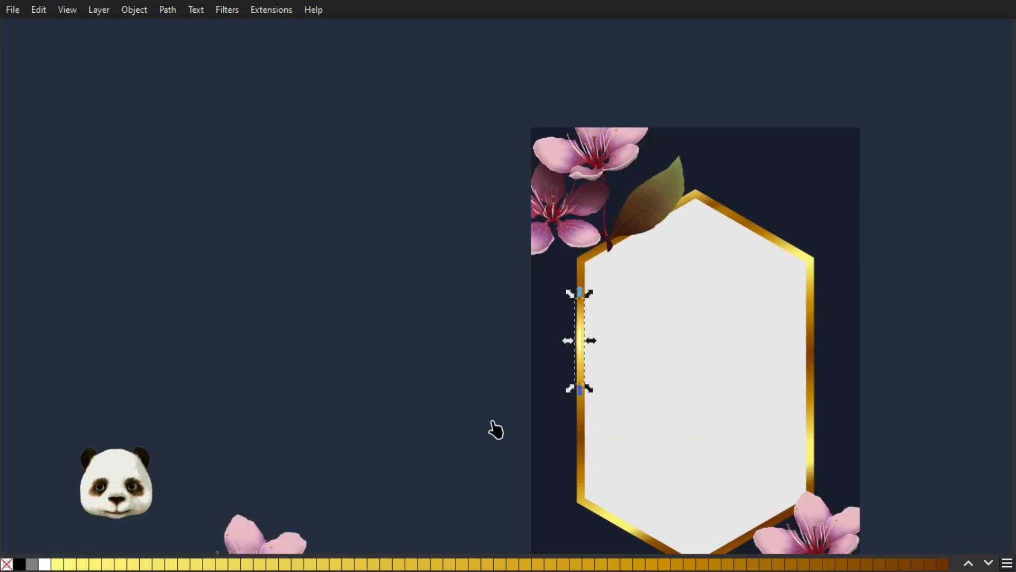
{"action": "left_click_drag", "start_coordinate": [444, 351], "coordinate": [303, 257]}
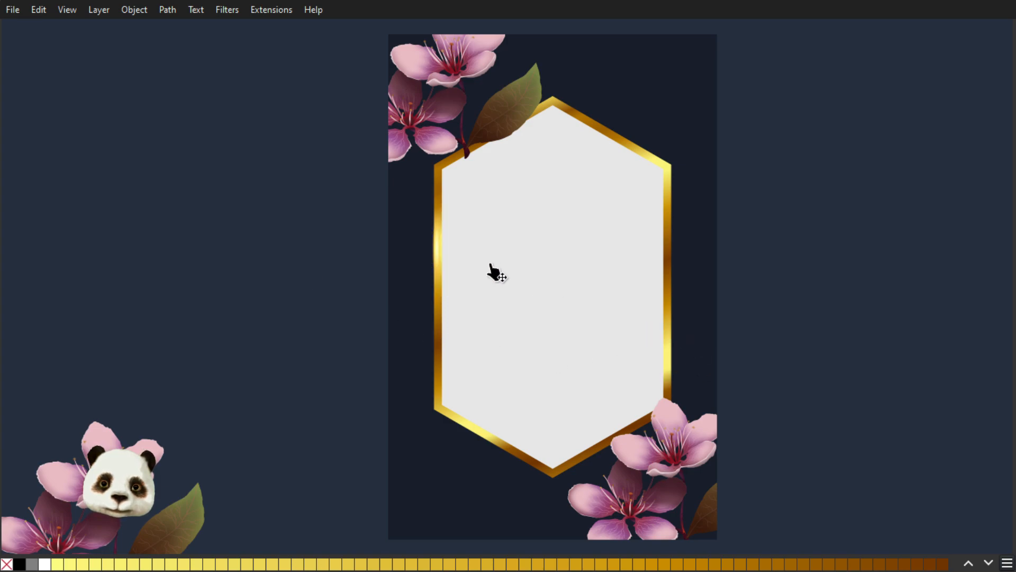
{"action": "scroll", "coordinate": [492, 267], "scroll_direction": "up", "scroll_amount": 3}
{"action": "left_click", "coordinate": [345, 235]}
{"action": "mouse_move", "coordinate": [344, 233]}
{"action": "left_mouse_down"}
{"action": "mouse_move", "coordinate": [353, 226]}
{"action": "mouse_move", "coordinate": [357, 238]}
{"action": "left_mouse_up"}
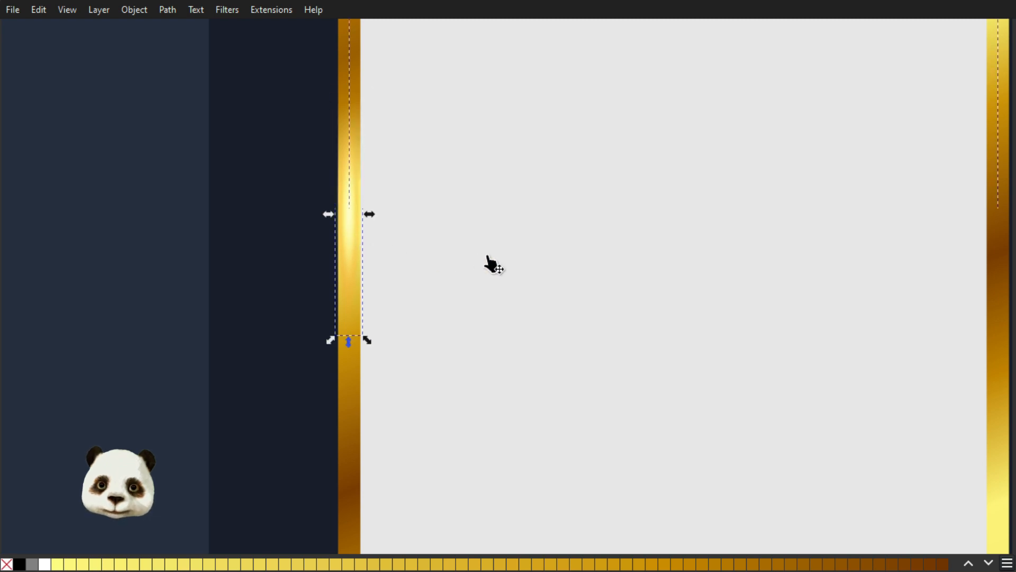
{"action": "scroll", "coordinate": [490, 263], "scroll_direction": "down", "scroll_amount": 4}
{"action": "left_click", "coordinate": [186, 307]}
- Widen the glow on both sides so it extends slightly past the edges of the frame's left border
{"action": "scroll", "coordinate": [187, 307], "scroll_direction": "down", "scroll_amount": 2}
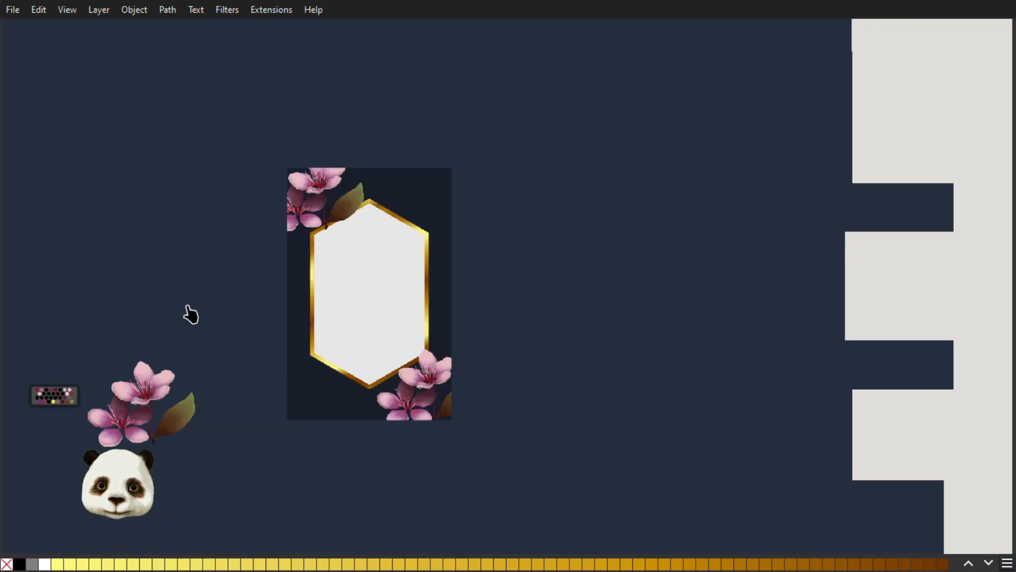
{"action": "scroll", "coordinate": [186, 315], "scroll_direction": "up", "scroll_amount": 2}
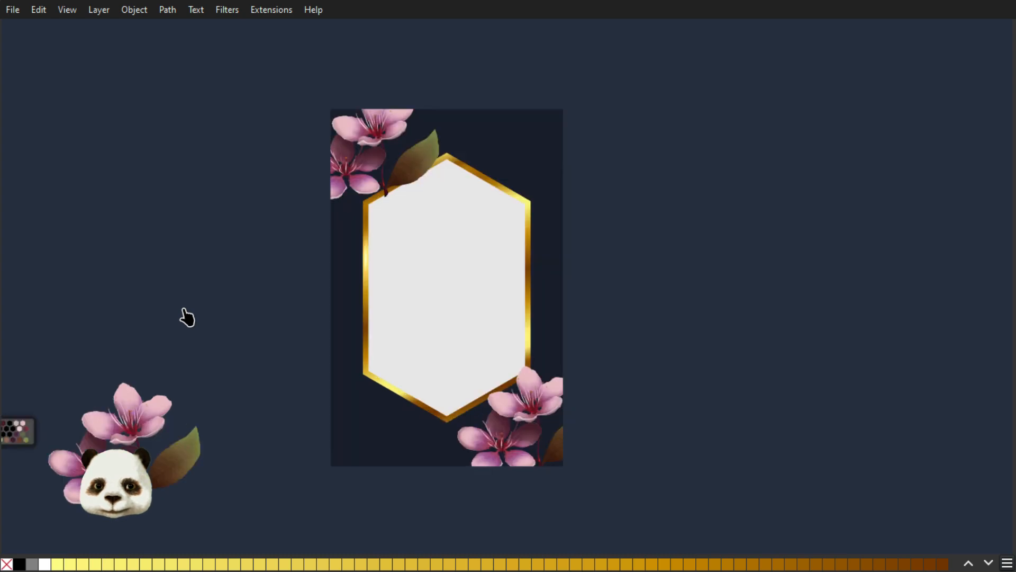
{"action": "scroll", "coordinate": [483, 281], "scroll_direction": "up", "scroll_amount": 2}
{"action": "scroll", "coordinate": [410, 231], "scroll_direction": "up", "scroll_amount": 3}
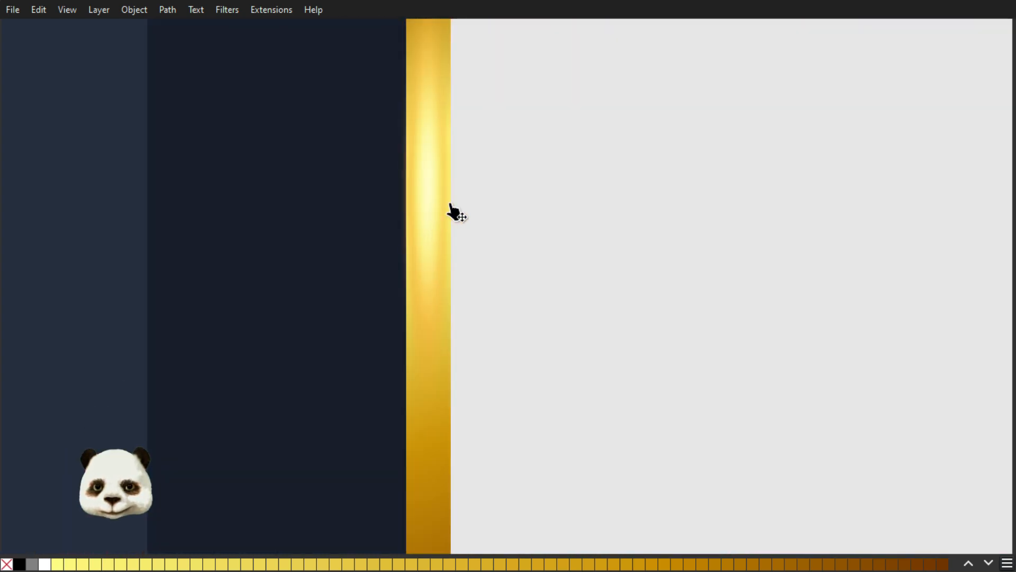
{"action": "left_click", "coordinate": [450, 209]}
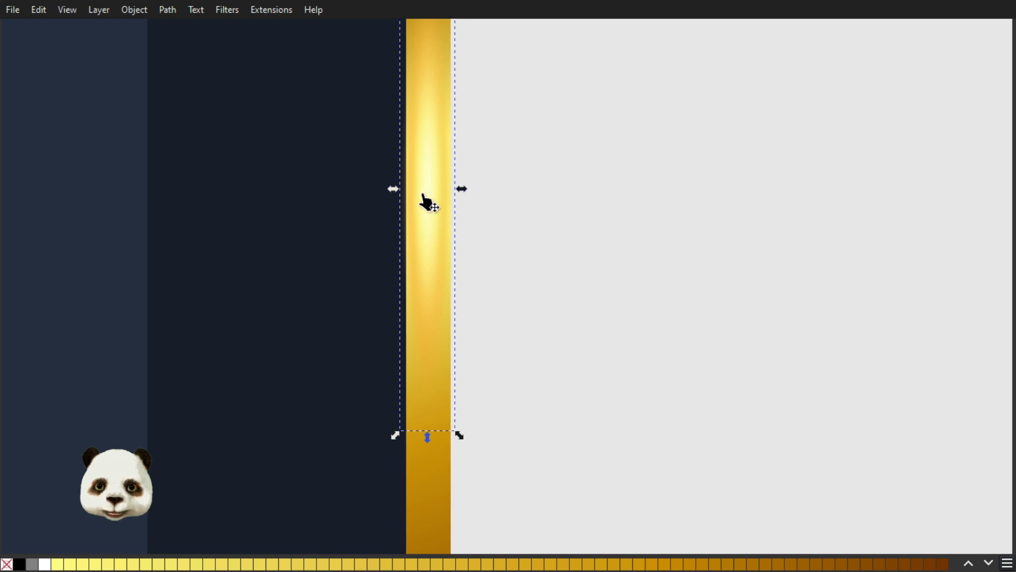
{"action": "mouse_move", "coordinate": [463, 189]}
{"action": "left_mouse_down"}
{"action": "mouse_move", "coordinate": [422, 209]}
{"action": "mouse_move", "coordinate": [471, 191]}
{"action": "left_mouse_up"}
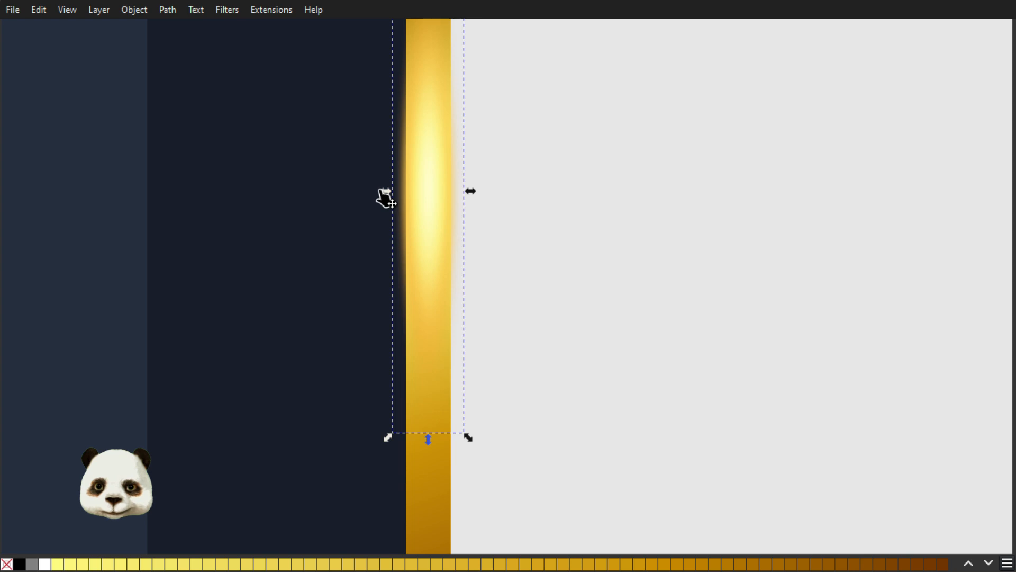
{"action": "left_click", "coordinate": [382, 198]}
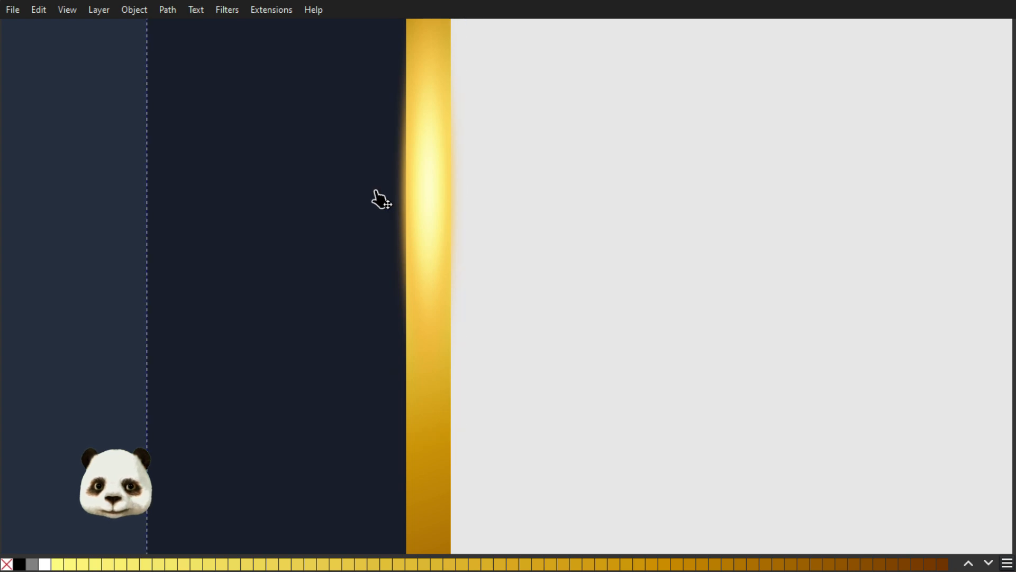
{"action": "left_click", "coordinate": [429, 206]}
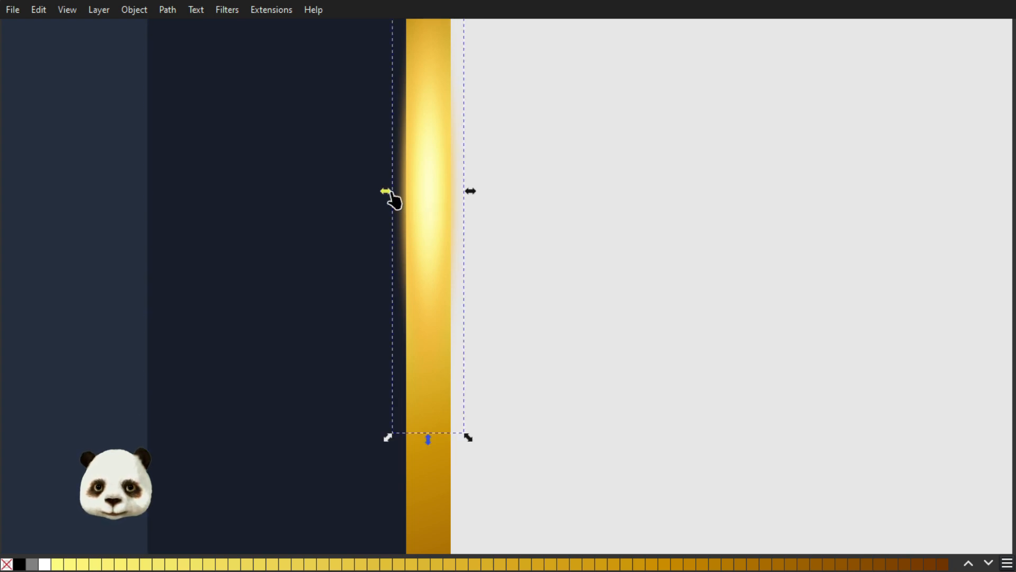
{"action": "left_click_drag", "start_coordinate": [385, 192], "coordinate": [384, 193]}
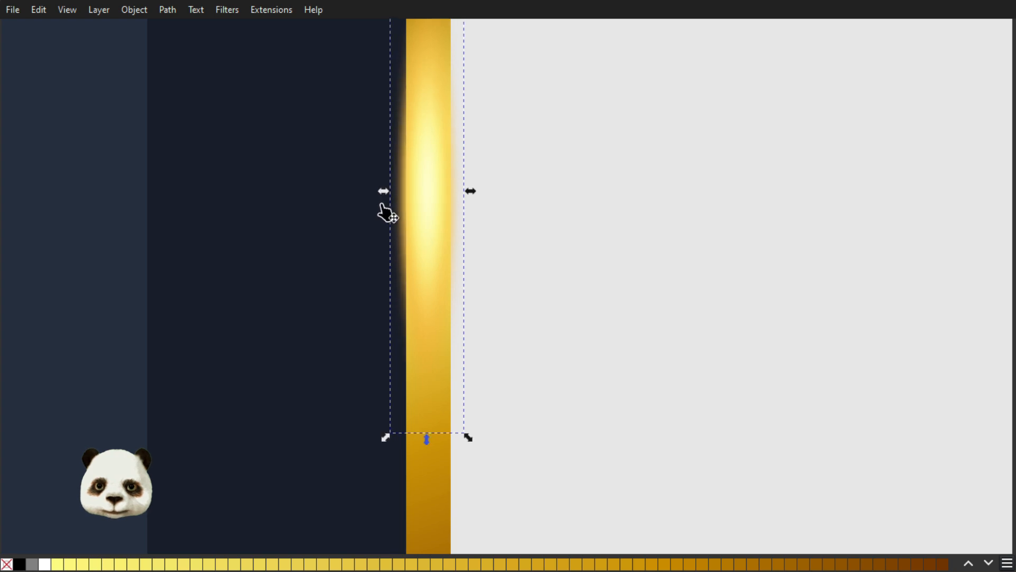
- Deselect the glow, compare it with the whole card and up close, and reselect it on the frame's left border
{"action": "scroll", "coordinate": [367, 248], "scroll_direction": "down", "scroll_amount": 4}
{"action": "scroll", "coordinate": [312, 284], "scroll_direction": "down", "scroll_amount": 2}
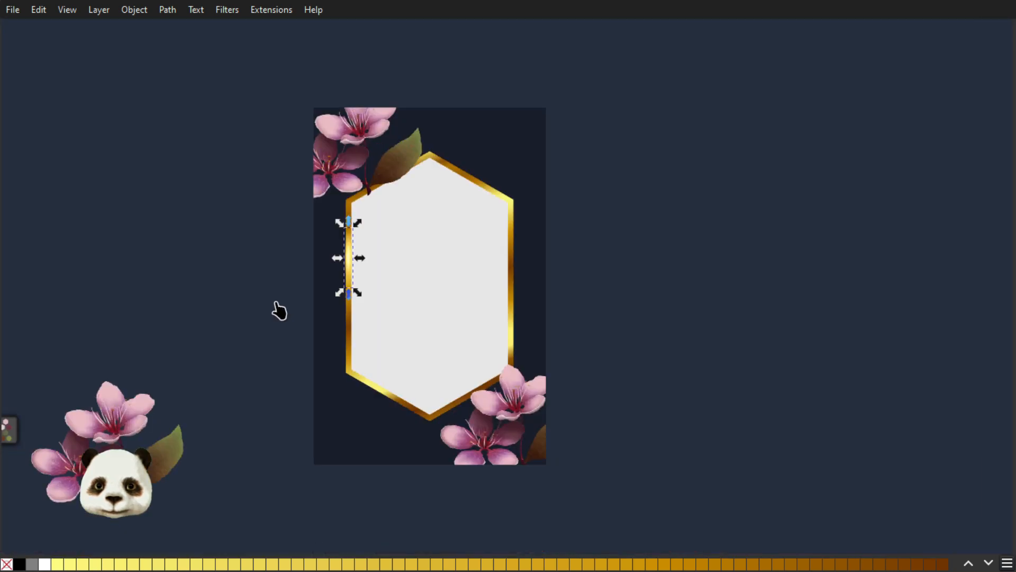
{"action": "left_click", "coordinate": [242, 287]}
{"action": "scroll", "coordinate": [239, 304], "scroll_direction": "down", "scroll_amount": 1}
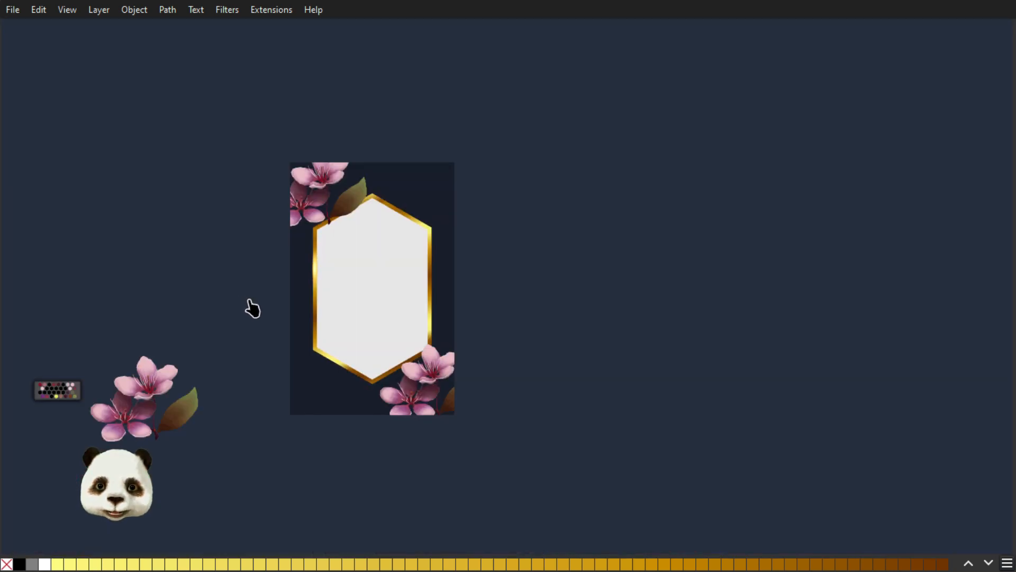
{"action": "scroll", "coordinate": [292, 277], "scroll_direction": "up", "scroll_amount": 6}
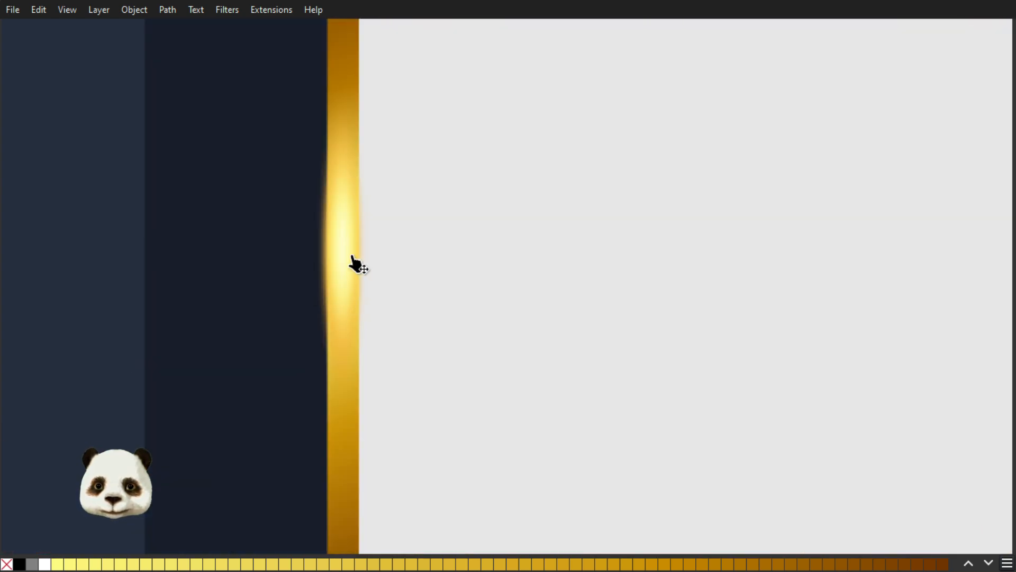
{"action": "left_click", "coordinate": [349, 252]}
{"action": "left_click_drag", "start_coordinate": [377, 253], "coordinate": [379, 253]}
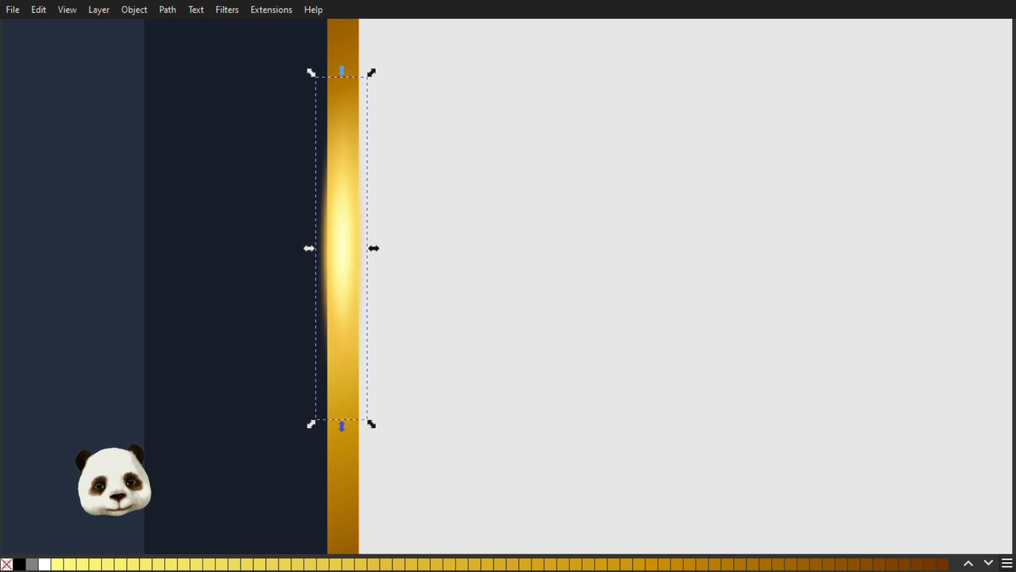
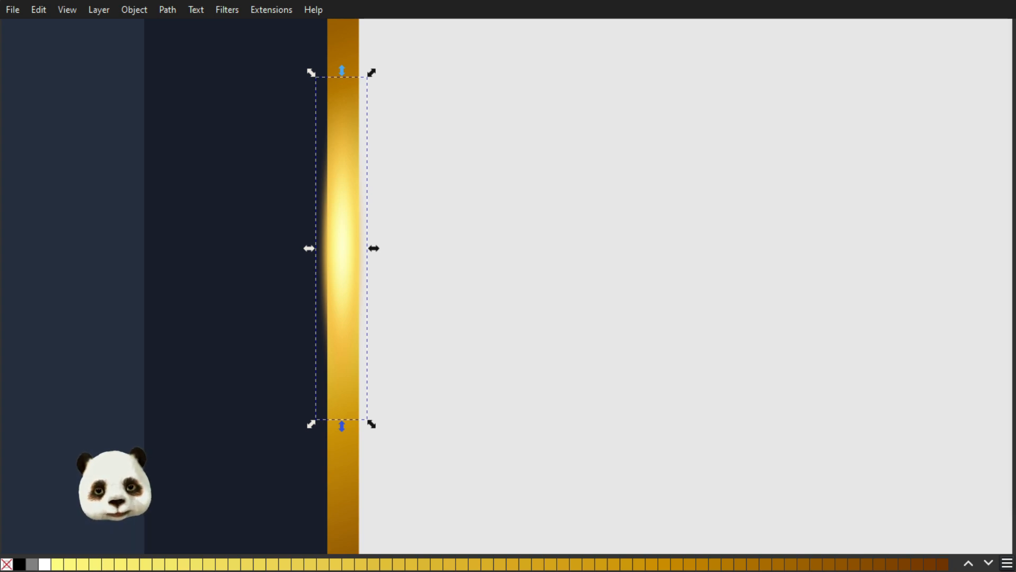
- Switch the color palette to Inkscape default and fill the hexagon inside the gold frame with a slightly darker light gray
{"action": "left_click", "coordinate": [672, 196]}
{"action": "scroll", "coordinate": [659, 185], "scroll_direction": "down", "scroll_amount": 5}
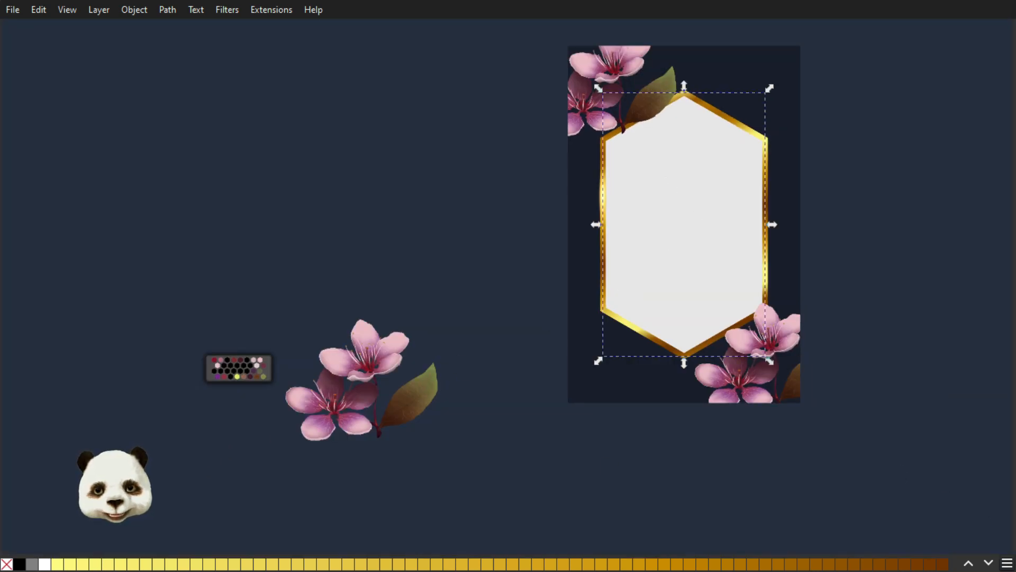
{"action": "left_click", "coordinate": [1007, 563]}
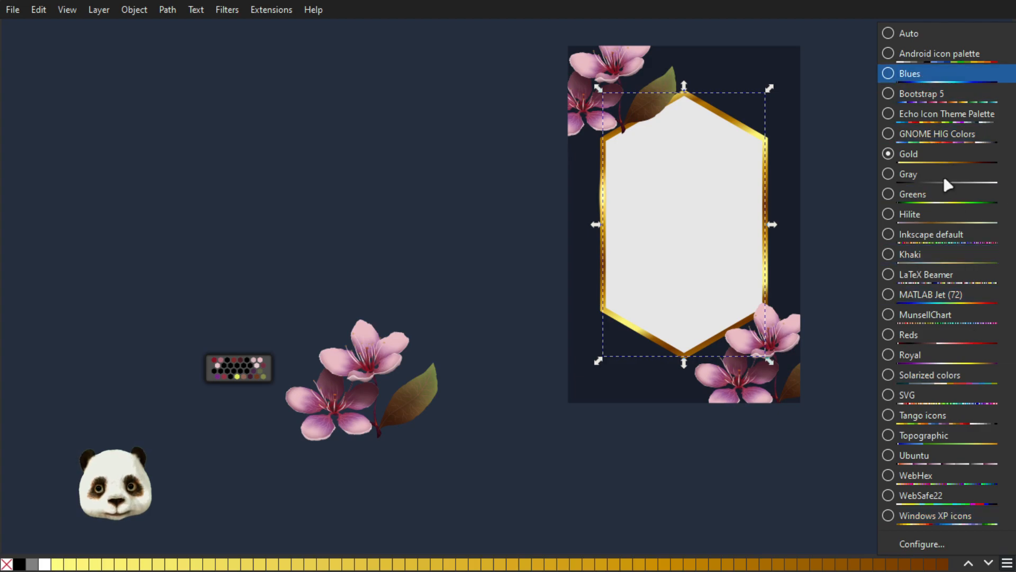
{"action": "left_click", "coordinate": [936, 235]}
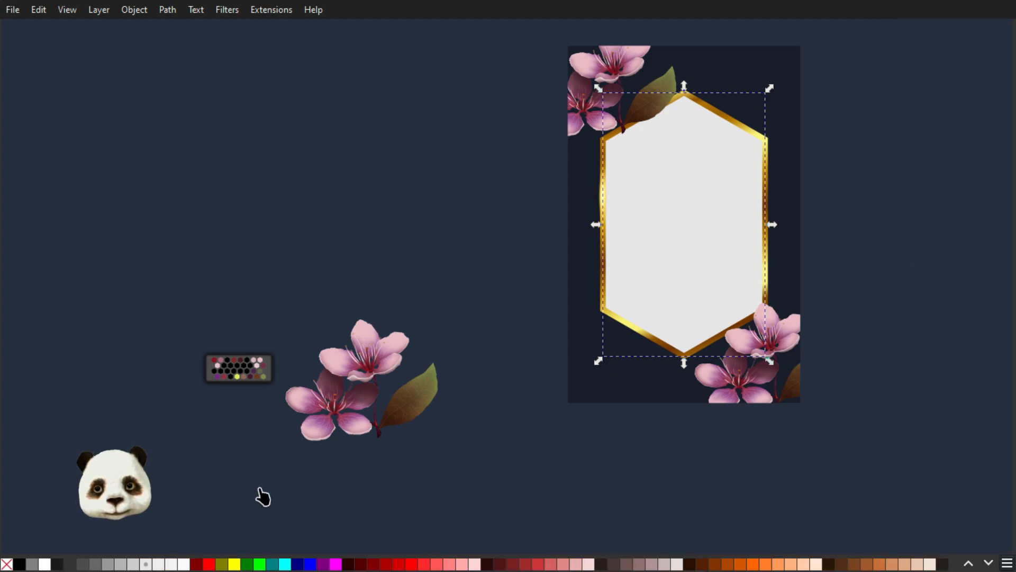
{"action": "left_click", "coordinate": [134, 564]}
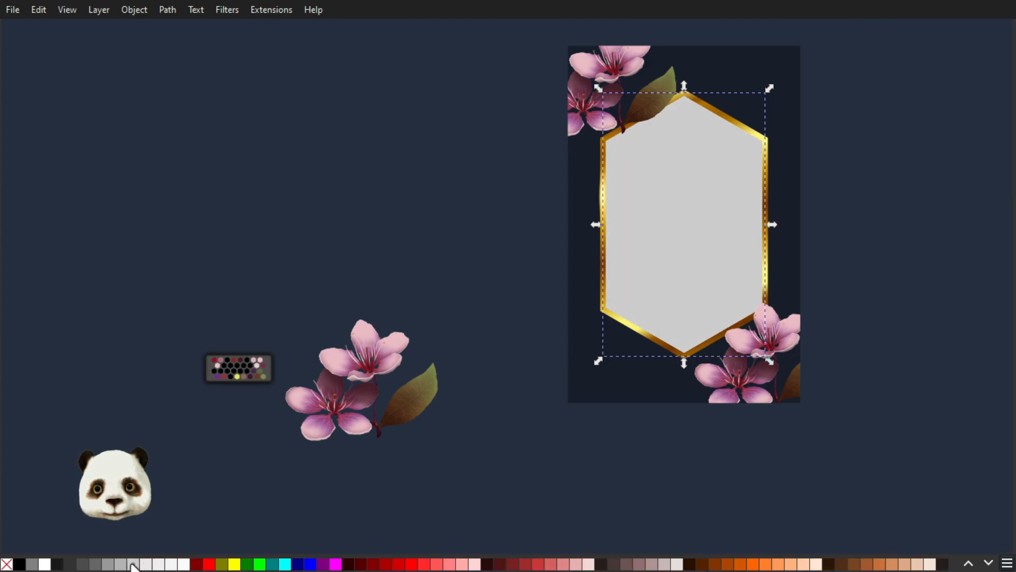
- Widen the left border's glow slightly toward the inside so it spills over the frame's inner edge onto the gray hexagon
{"action": "scroll", "coordinate": [679, 191], "scroll_direction": "up", "scroll_amount": 3}
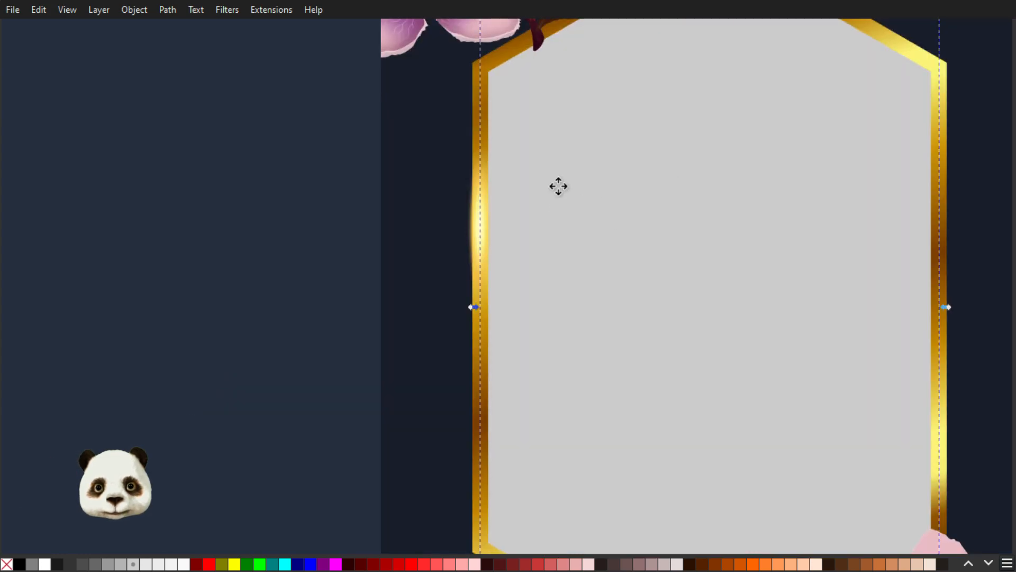
{"action": "scroll", "coordinate": [558, 185], "scroll_direction": "right", "scroll_amount": 5}
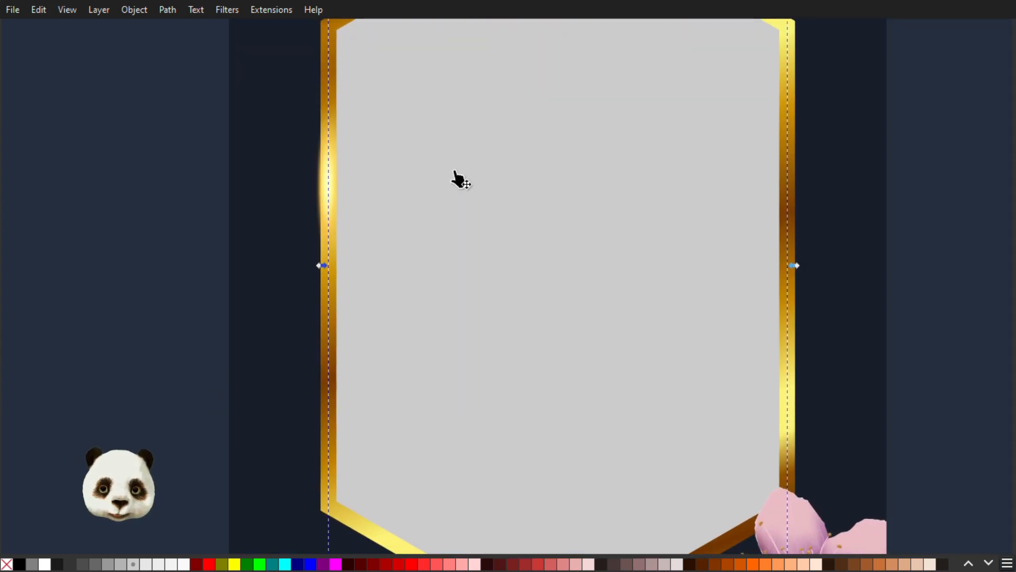
{"action": "scroll", "coordinate": [459, 180], "scroll_direction": "up", "scroll_amount": 3}
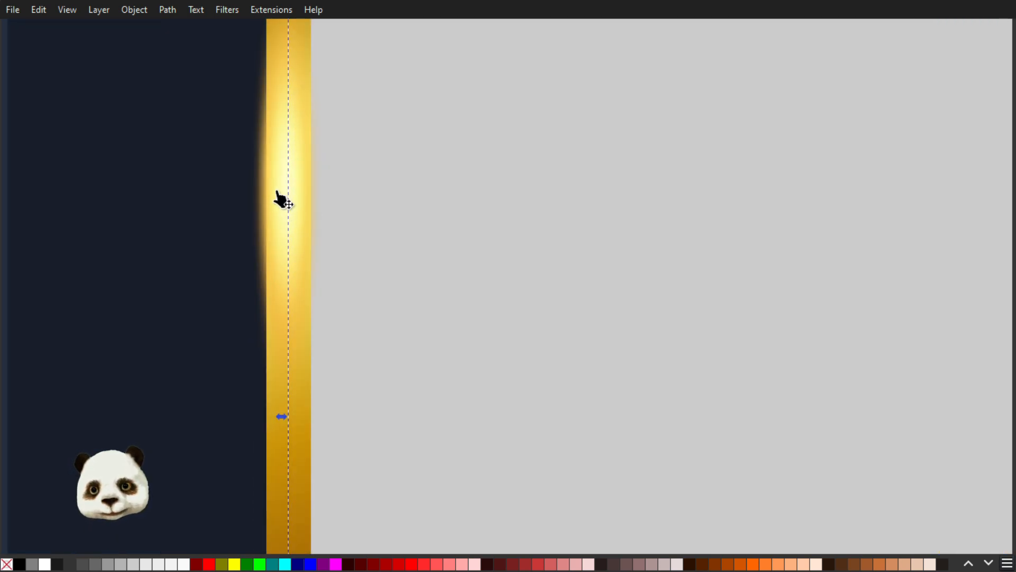
{"action": "left_click", "coordinate": [282, 200]}
{"action": "left_click_drag", "start_coordinate": [334, 191], "coordinate": [337, 195]}
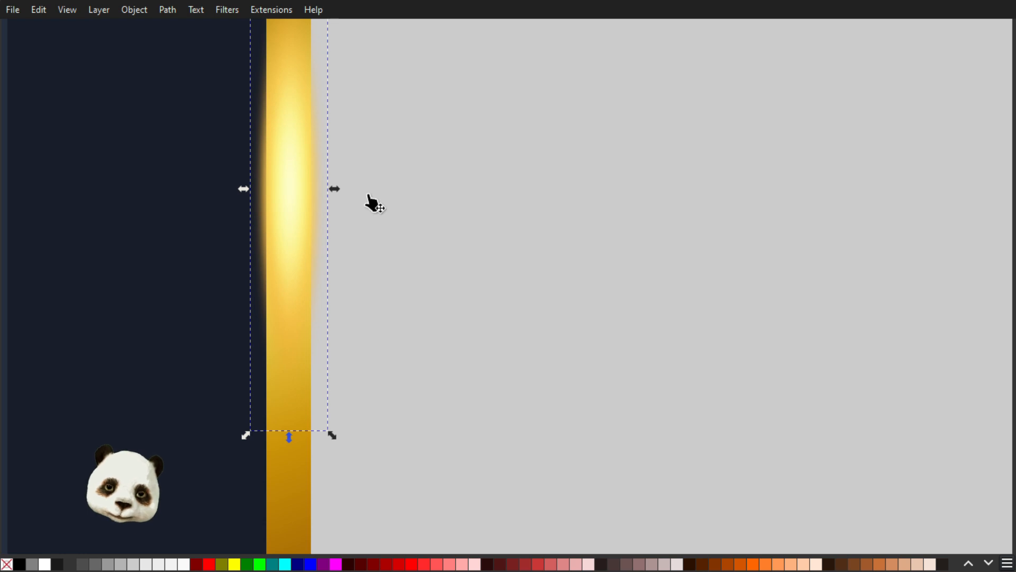
- Draw a slim closed shape with the Pen tool, bulging inward from the left border's inner edge beside the glow
{"action": "key", "text": "b"}
{"action": "left_click_drag", "start_coordinate": [367, 114], "coordinate": [369, 167]}
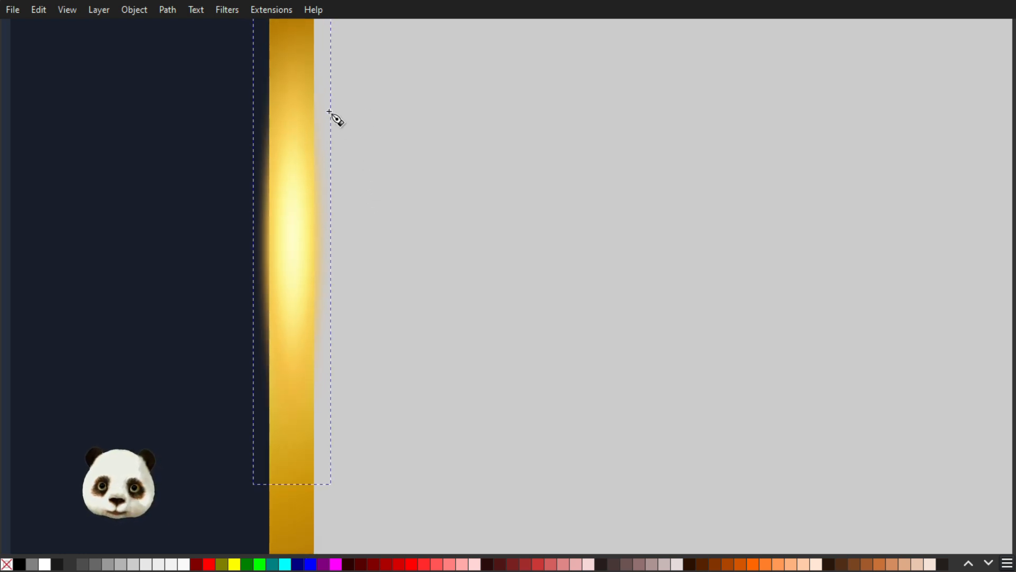
{"action": "scroll", "coordinate": [323, 112], "scroll_direction": "down", "scroll_amount": 2}
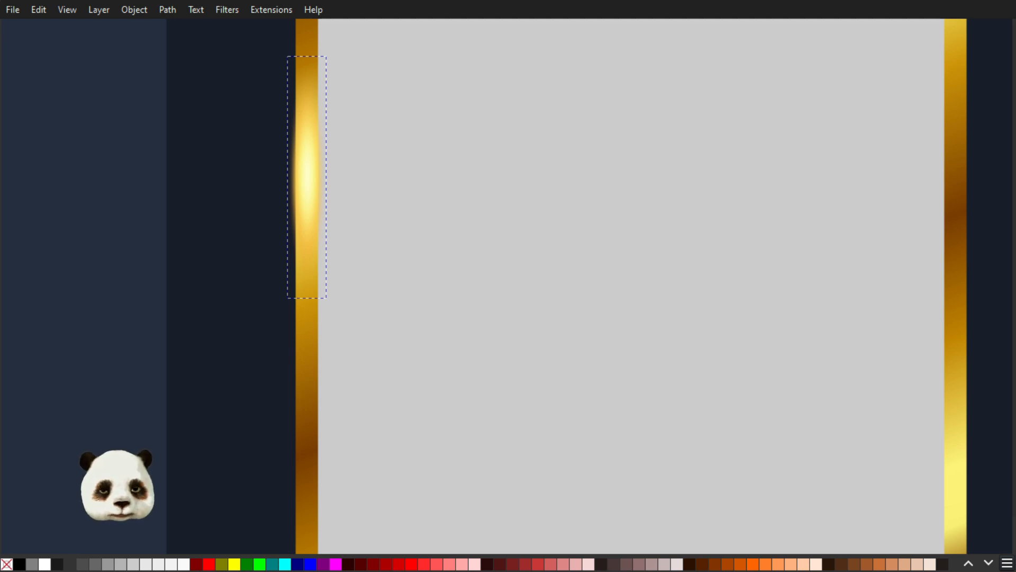
{"action": "left_click", "coordinate": [320, 68]}
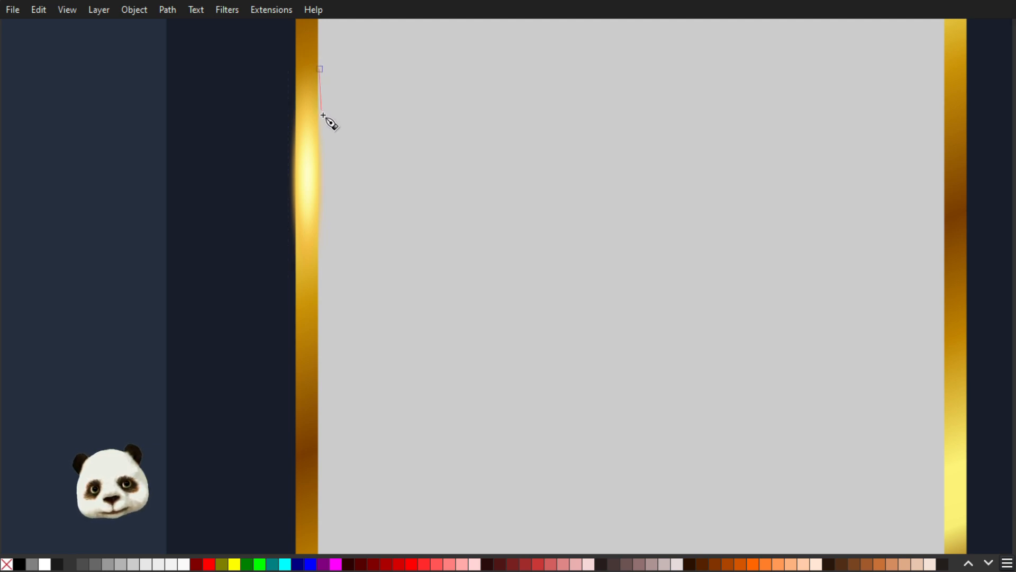
{"action": "key", "text": "Escape"}
{"action": "left_click", "coordinate": [315, 50]}
{"action": "left_click_drag", "start_coordinate": [326, 136], "coordinate": [327, 160]}
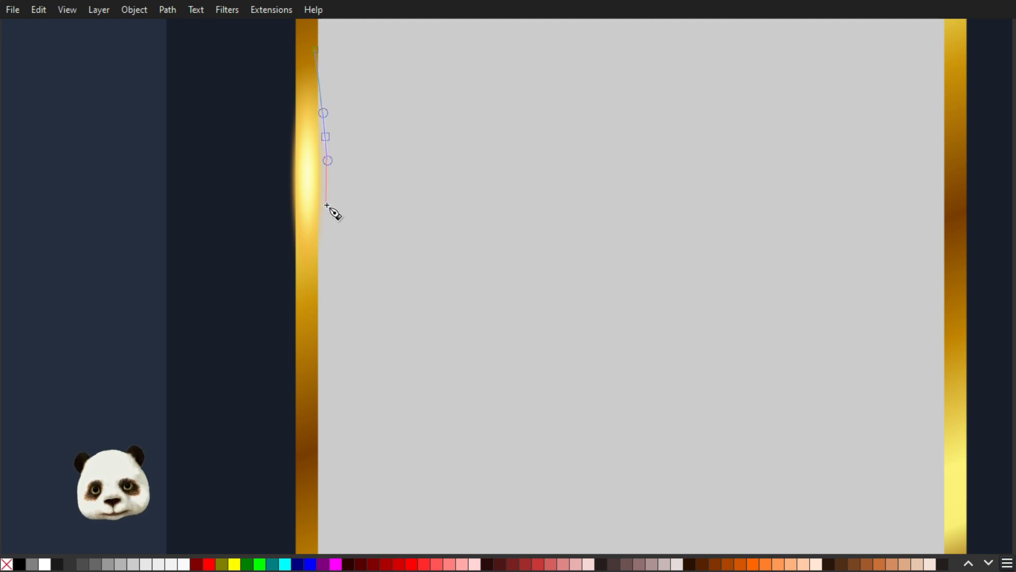
{"action": "left_click_drag", "start_coordinate": [328, 222], "coordinate": [324, 241]}
{"action": "left_click", "coordinate": [314, 292]}
{"action": "left_click_drag", "start_coordinate": [315, 49], "coordinate": [317, 33]}
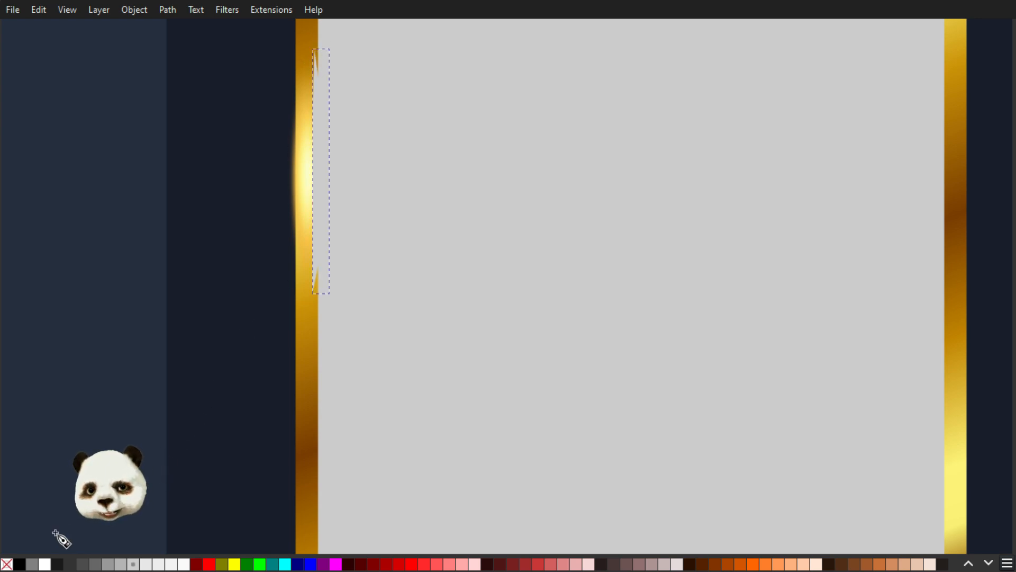
- Fill the slim shape with white and lower it behind the glow and the gold frame
{"action": "left_click", "coordinate": [44, 564]}
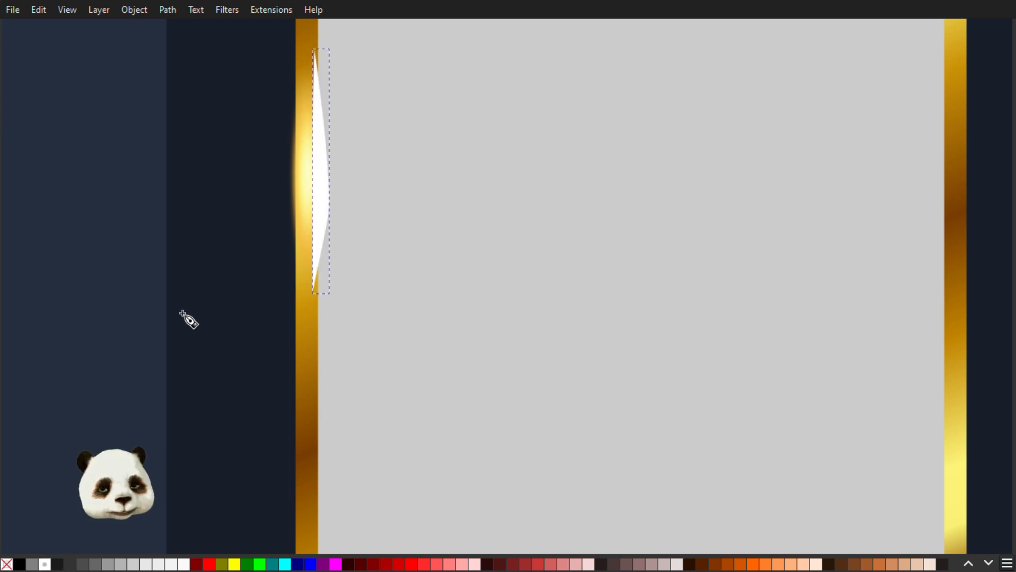
{"action": "key", "text": "Page_Down"}
{"action": "key", "text": "Page_Down"}
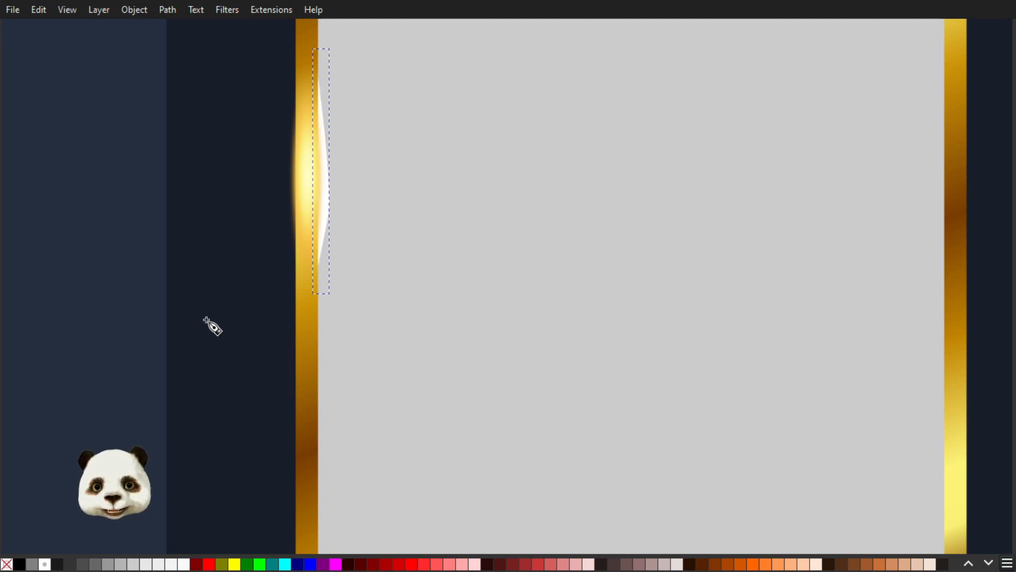
- Extend the slim shape's lower end farther down the border and fill it with the lightest yellow of the Gold palette
{"action": "key", "text": "n"}
{"action": "left_click_drag", "start_coordinate": [316, 293], "coordinate": [315, 319]}
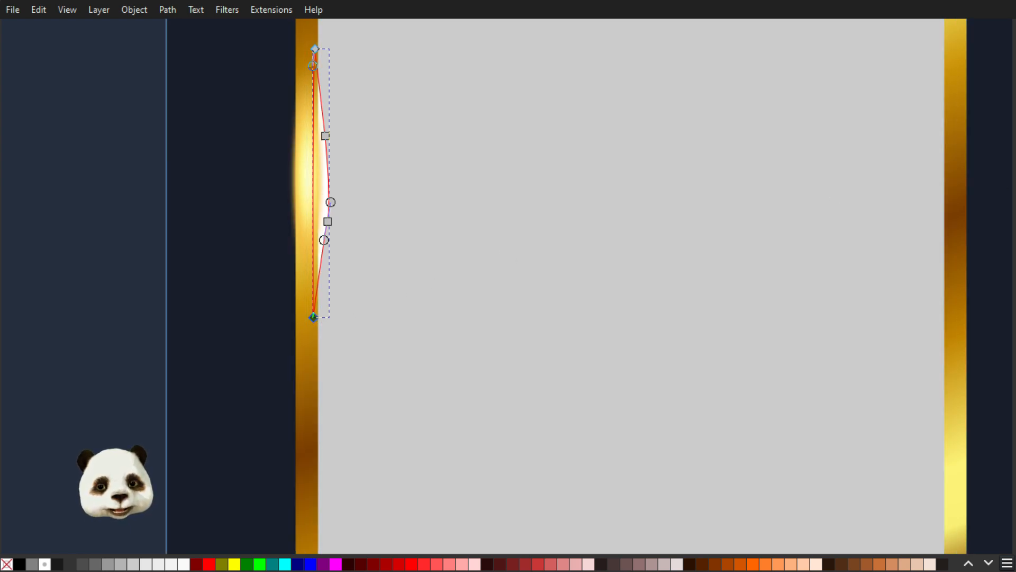
{"action": "left_click", "coordinate": [1008, 563]}
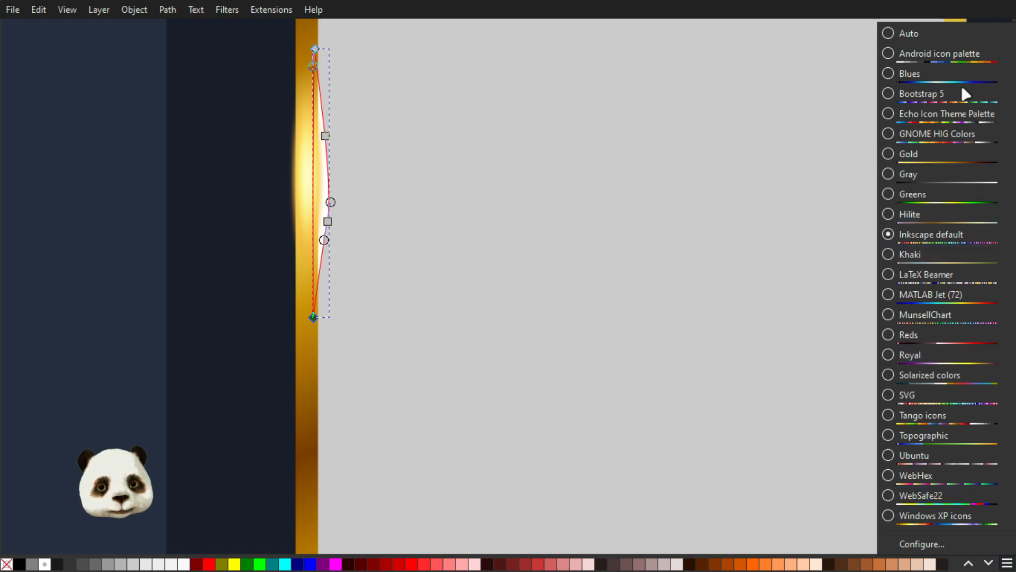
{"action": "left_click", "coordinate": [904, 167]}
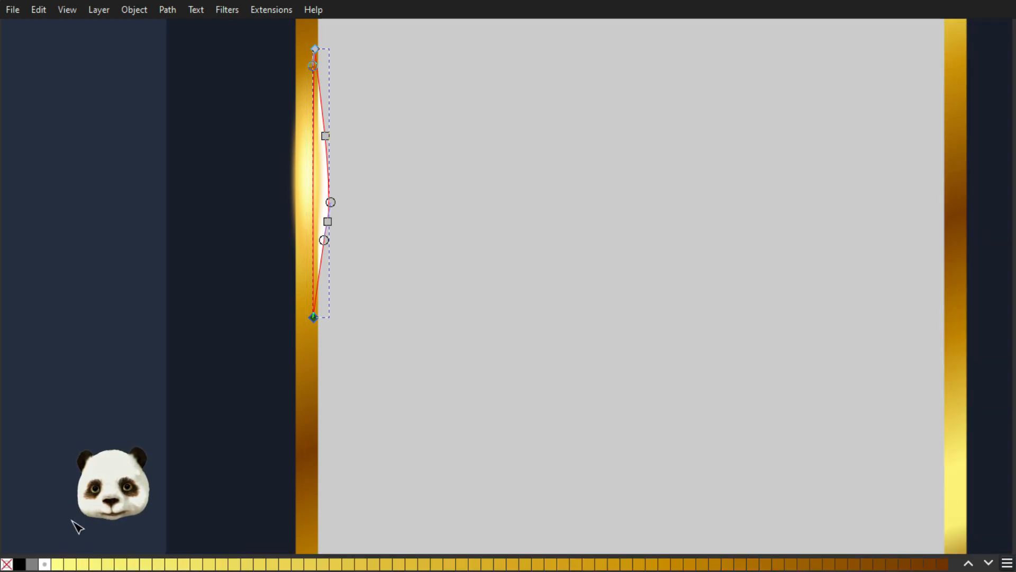
{"action": "left_click", "coordinate": [59, 563]}
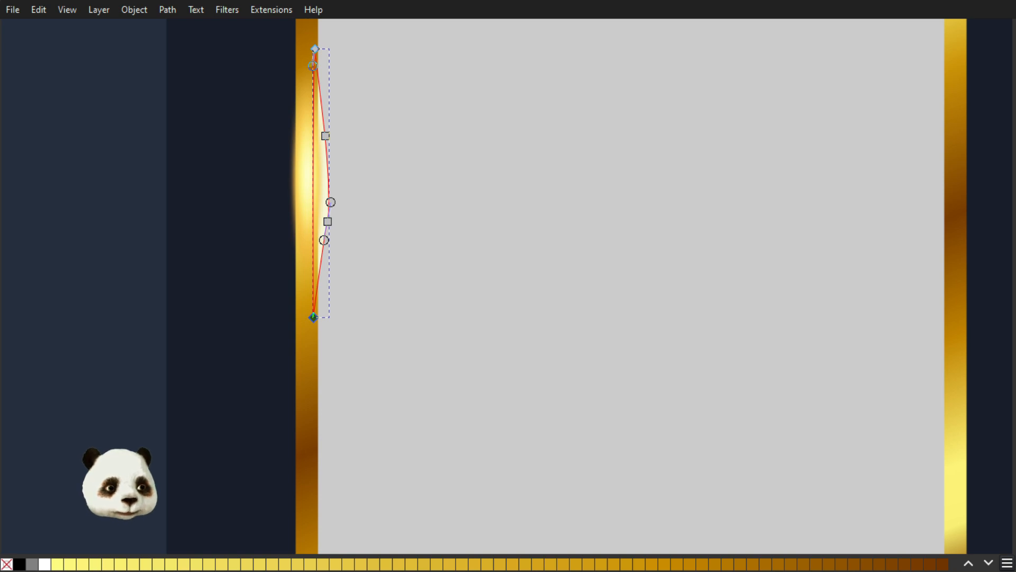
- Blur the slim shape softly and reduce its horizontal blur a little
{"action": "key", "text": "ctrl+shift+v"}
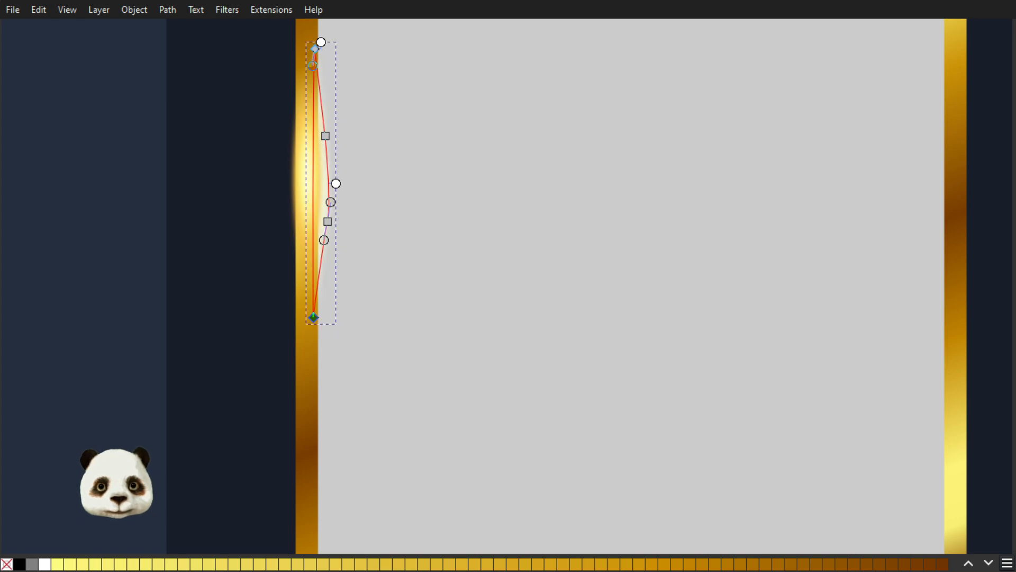
{"action": "scroll", "coordinate": [335, 129], "scroll_direction": "up", "scroll_amount": 2}
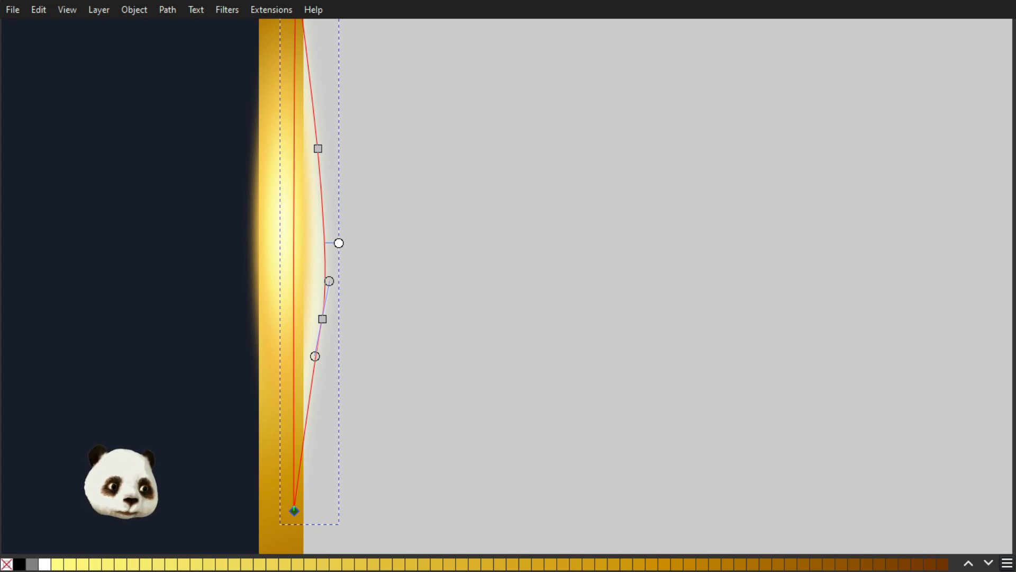
{"action": "left_click_drag", "start_coordinate": [339, 243], "coordinate": [333, 243]}
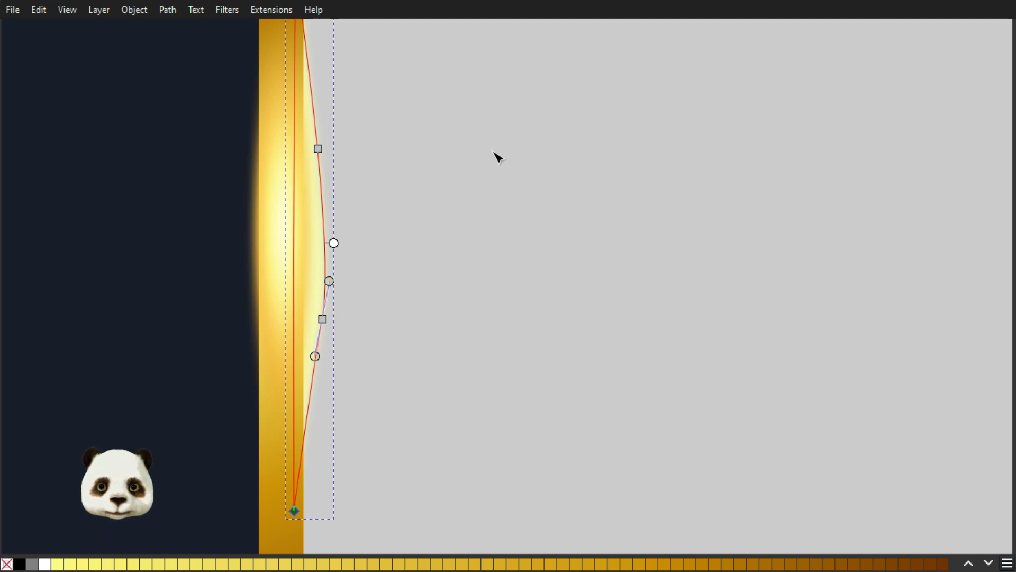
- Adjust the slim shape's top node and move its upper curve node slightly up and outward for a fuller bulge
{"action": "scroll", "coordinate": [430, 123], "scroll_direction": "down", "scroll_amount": 1}
{"action": "left_click_drag", "start_coordinate": [400, 63], "coordinate": [482, 177]}
{"action": "left_click_drag", "start_coordinate": [422, 136], "coordinate": [424, 121]}
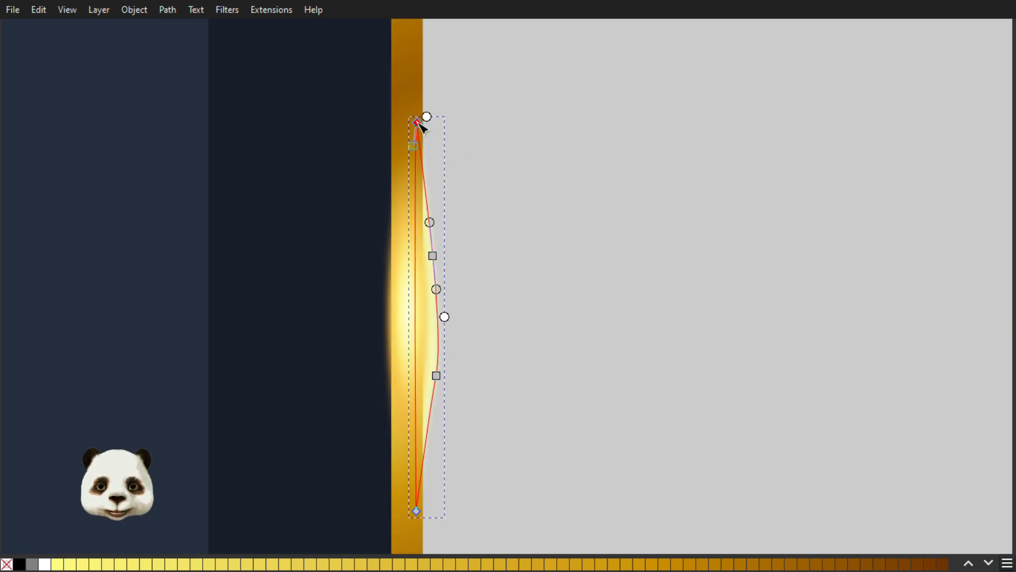
{"action": "left_click_drag", "start_coordinate": [437, 254], "coordinate": [441, 249]}
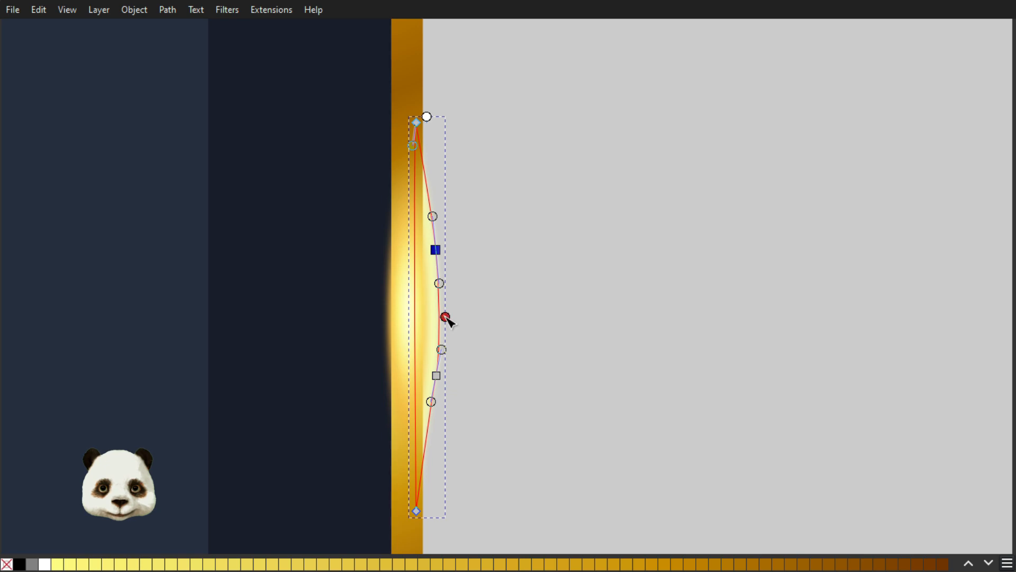
- Stretch the slim shape's vertical blur far past its upper end and fine-tune its horizontal blur to a narrow spread
{"action": "mouse_move", "coordinate": [445, 316]}
{"action": "left_mouse_down"}
{"action": "mouse_move", "coordinate": [465, 317]}
{"action": "mouse_move", "coordinate": [457, 318]}
{"action": "left_mouse_up"}
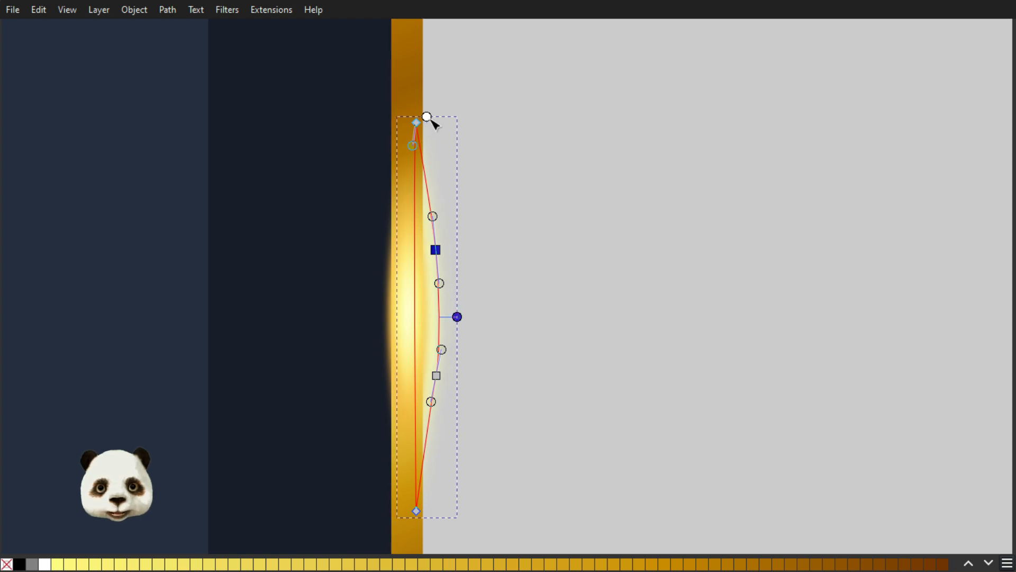
{"action": "left_click_drag", "start_coordinate": [428, 140], "coordinate": [426, 11]}
{"action": "left_click_drag", "start_coordinate": [457, 318], "coordinate": [447, 316]}
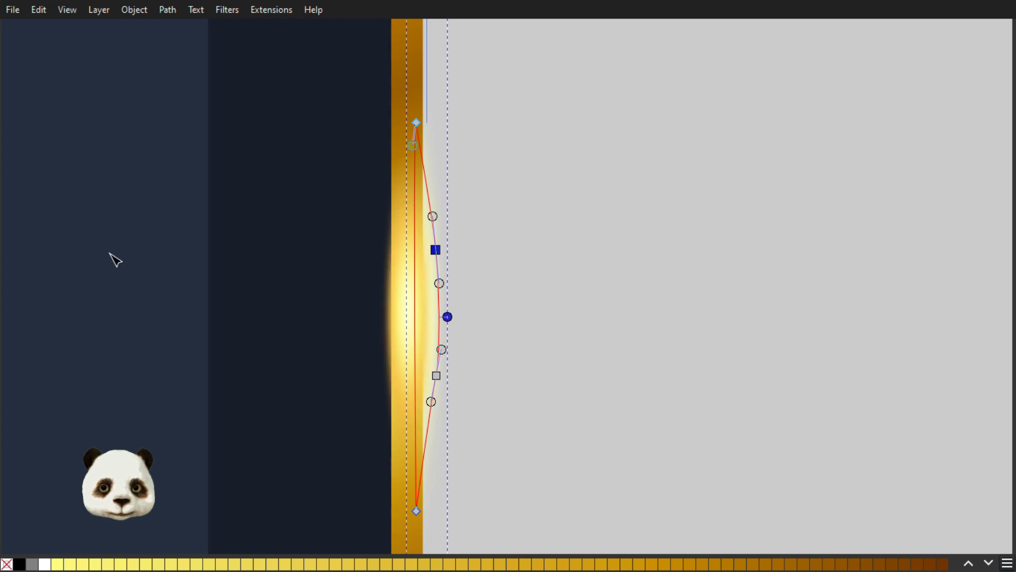
- Examine the blurred inner reflection against the whole card and up close, and reselect it
{"action": "scroll", "coordinate": [111, 259], "scroll_direction": "down", "scroll_amount": 2}
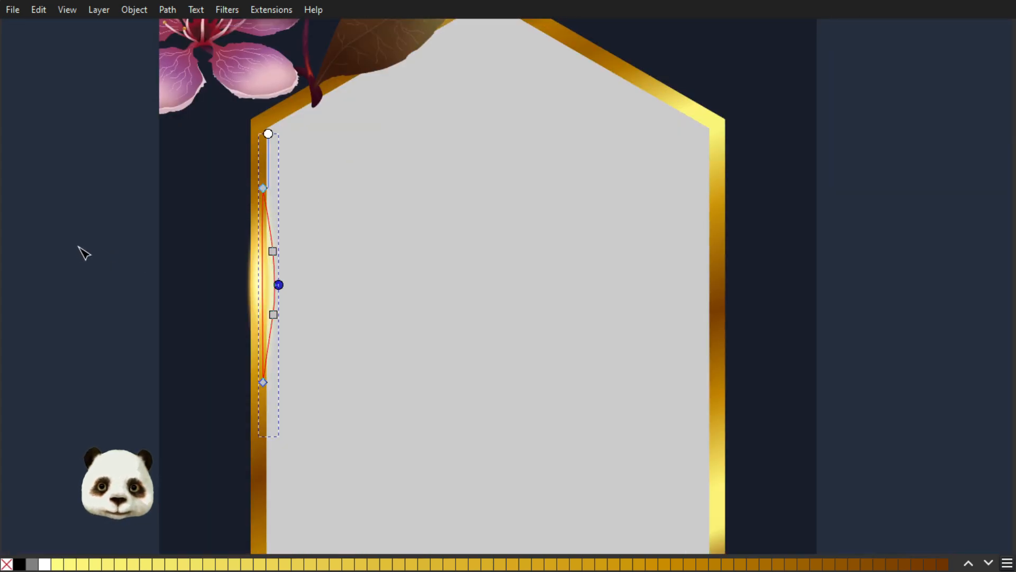
{"action": "scroll", "coordinate": [82, 257], "scroll_direction": "down", "scroll_amount": 2}
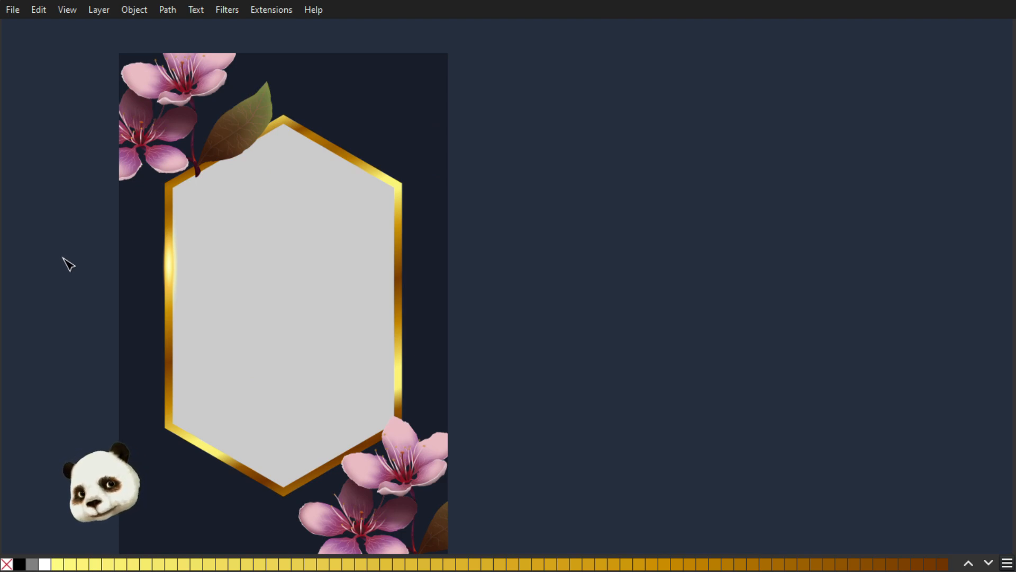
{"action": "scroll", "coordinate": [69, 263], "scroll_direction": "up", "scroll_amount": 2}
{"action": "scroll", "coordinate": [75, 263], "scroll_direction": "up", "scroll_amount": 1}
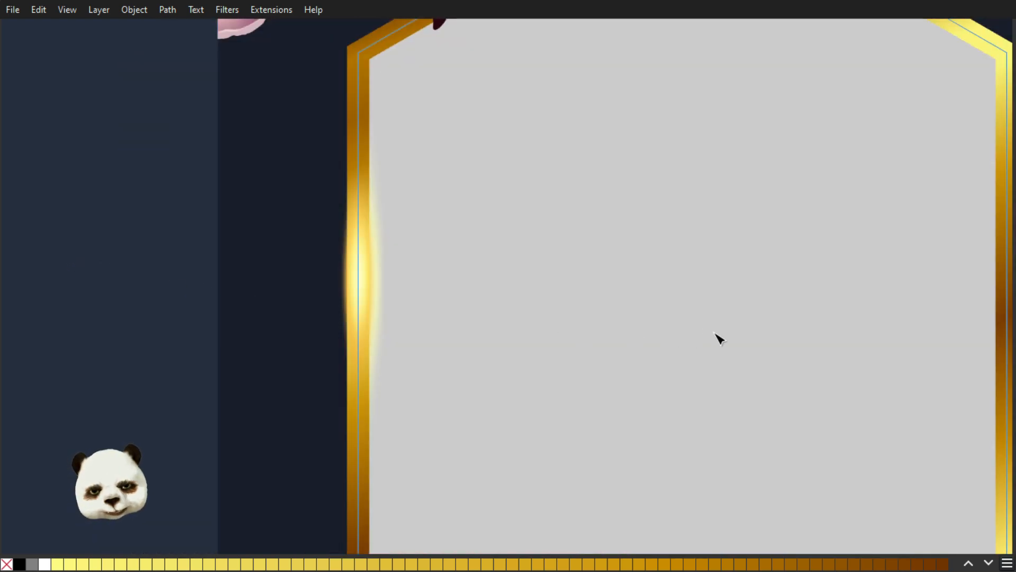
{"action": "scroll", "coordinate": [415, 329], "scroll_direction": "up", "scroll_amount": 2}
{"action": "left_click", "coordinate": [359, 288]}
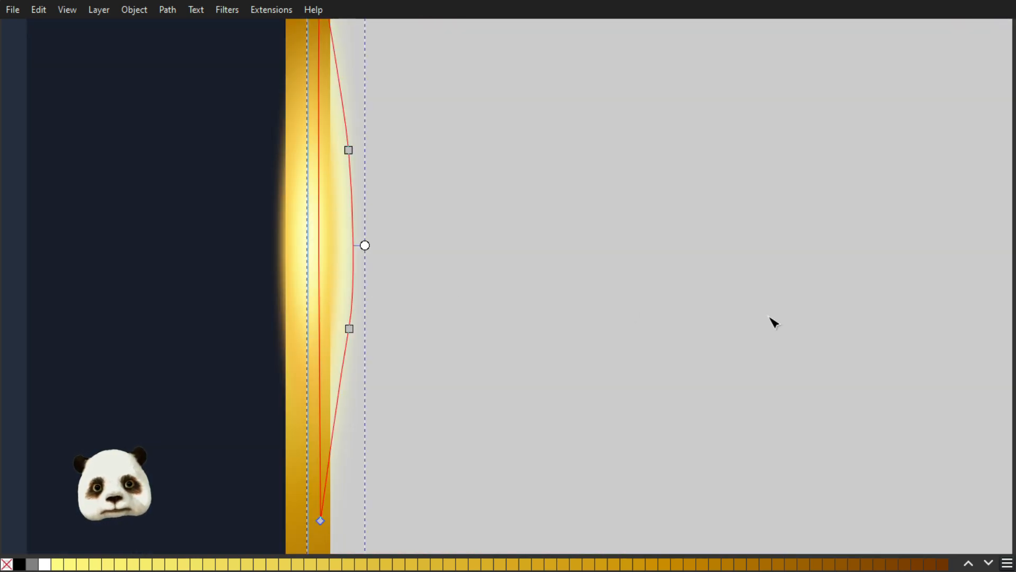
- Widen the inner reflection's horizontal blur slightly and check it against the whole card
{"action": "left_click_drag", "start_coordinate": [365, 246], "coordinate": [372, 245]}
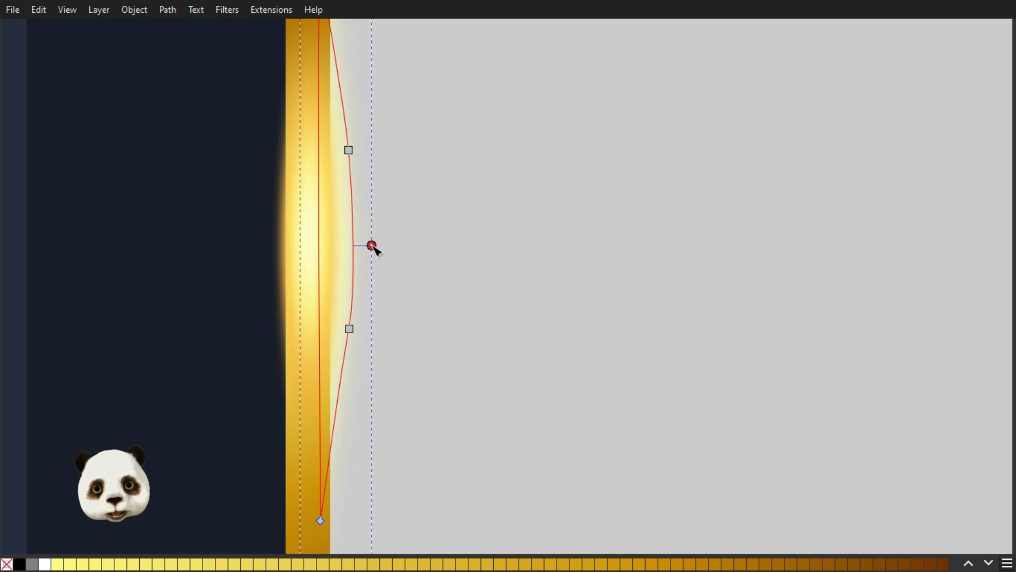
{"action": "scroll", "coordinate": [197, 256], "scroll_direction": "down", "scroll_amount": 5}
{"action": "left_click", "coordinate": [160, 247]}
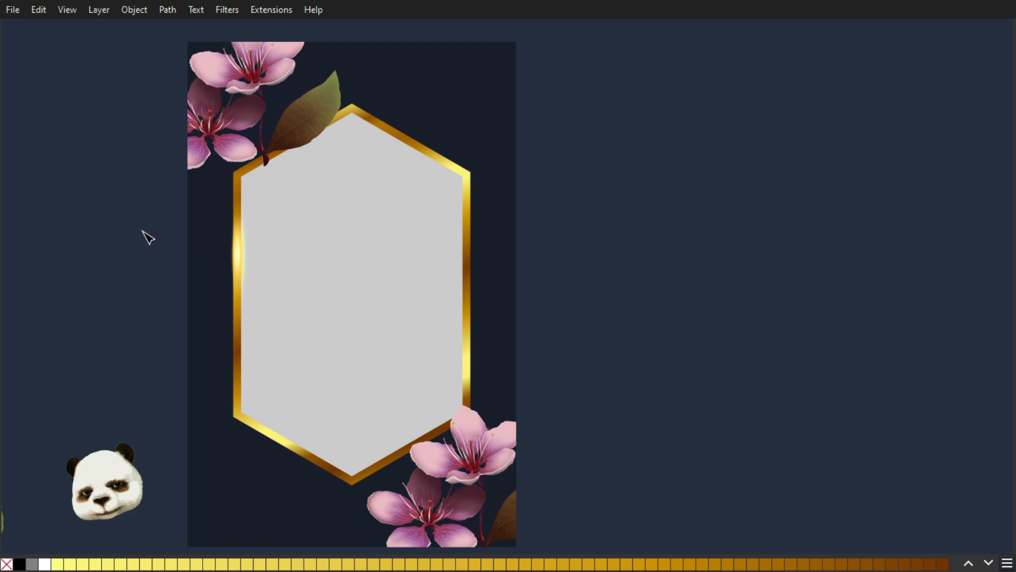
{"action": "scroll", "coordinate": [136, 233], "scroll_direction": "down", "scroll_amount": 1}
{"action": "scroll", "coordinate": [133, 231], "scroll_direction": "up", "scroll_amount": 1}
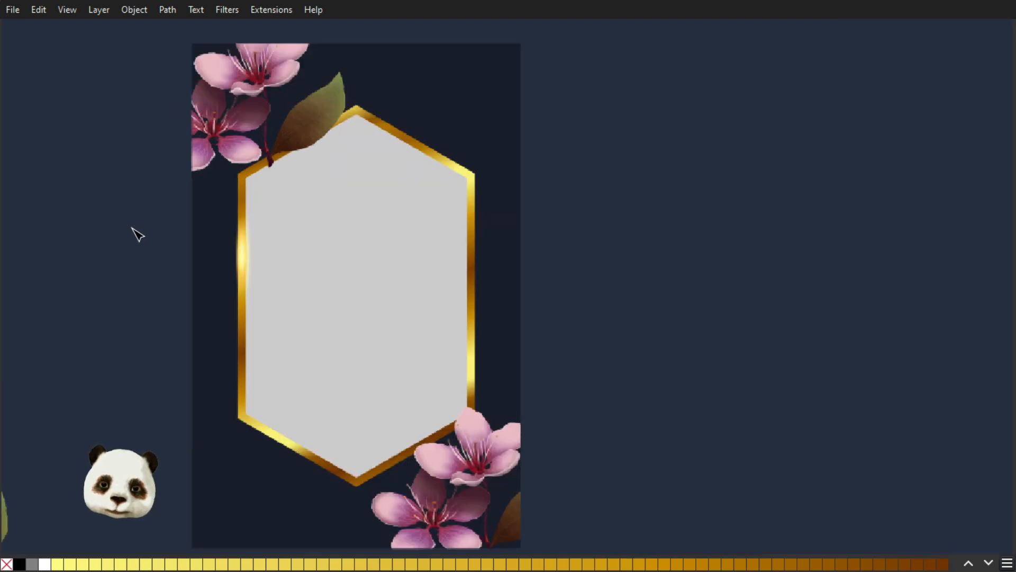
{"action": "scroll", "coordinate": [134, 231], "scroll_direction": "down", "scroll_amount": 1}
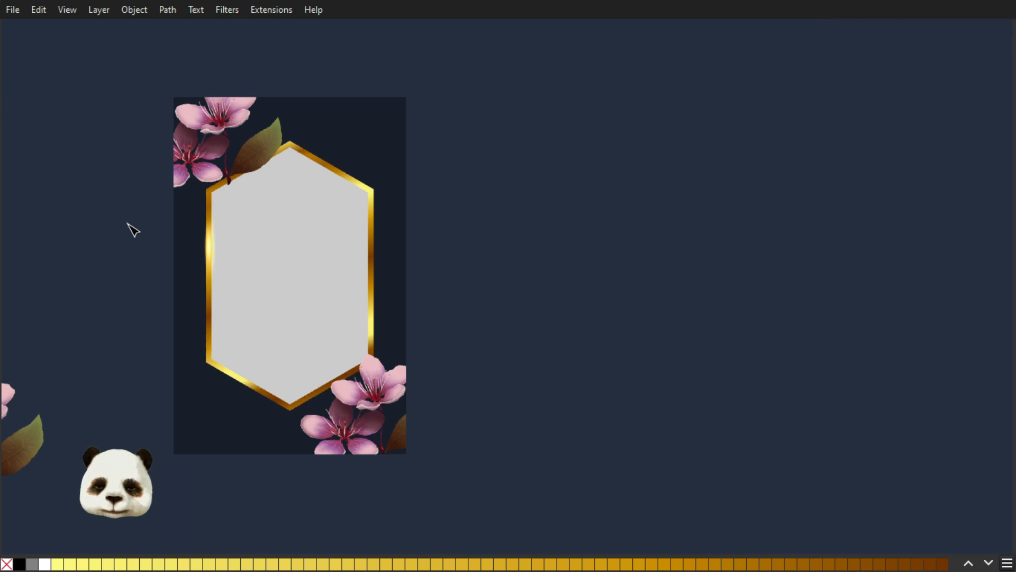
{"action": "scroll", "coordinate": [132, 230], "scroll_direction": "up", "scroll_amount": 3}
{"action": "scroll", "coordinate": [231, 204], "scroll_direction": "up", "scroll_amount": 2}
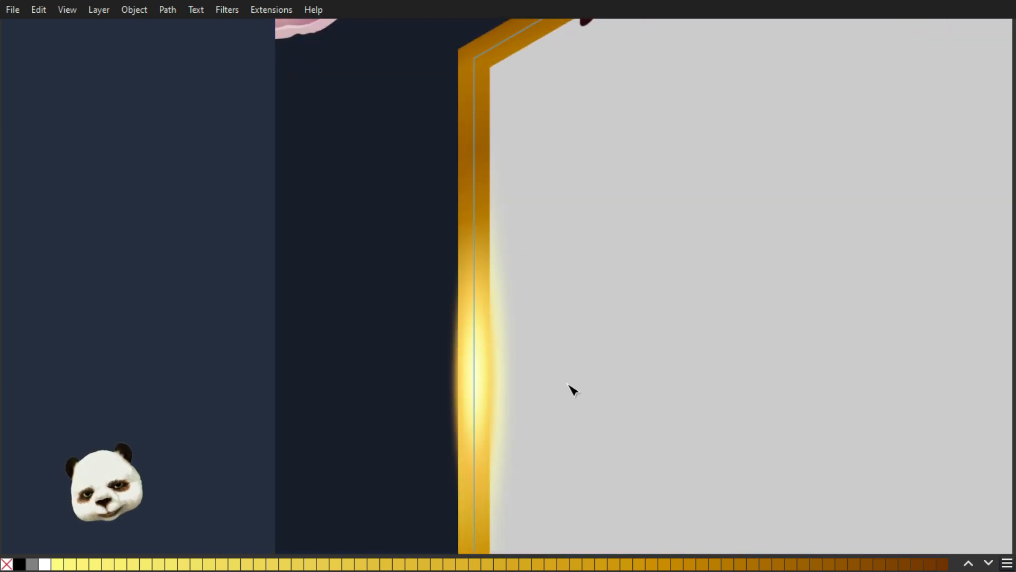
- Lengthen the inner reflection by moving its upper tip up and lower tip down, and widen its horizontal blur a little more
{"action": "left_click", "coordinate": [506, 344]}
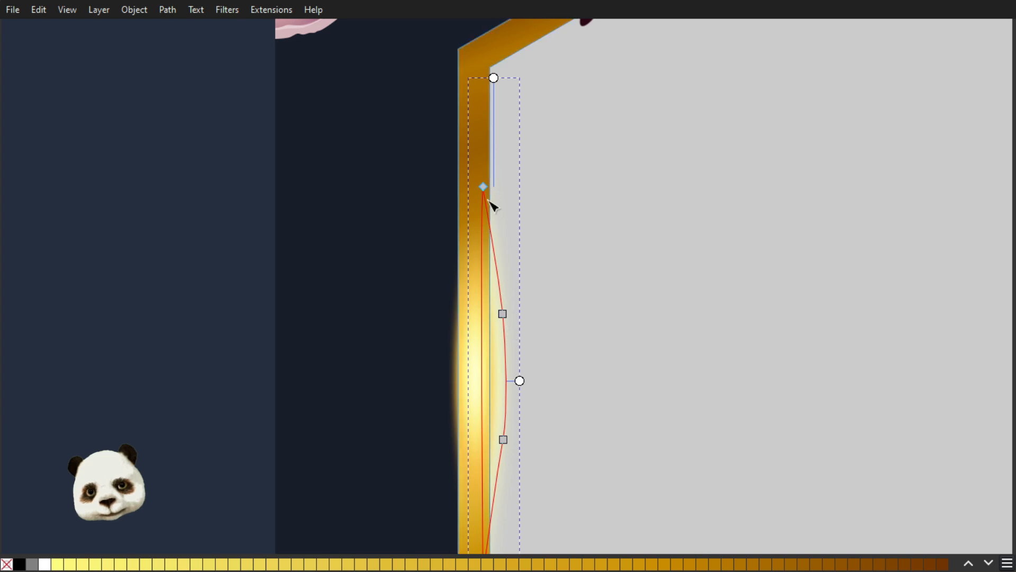
{"action": "left_click_drag", "start_coordinate": [487, 193], "coordinate": [485, 155]}
{"action": "scroll", "coordinate": [474, 292], "scroll_direction": "down", "scroll_amount": 5}
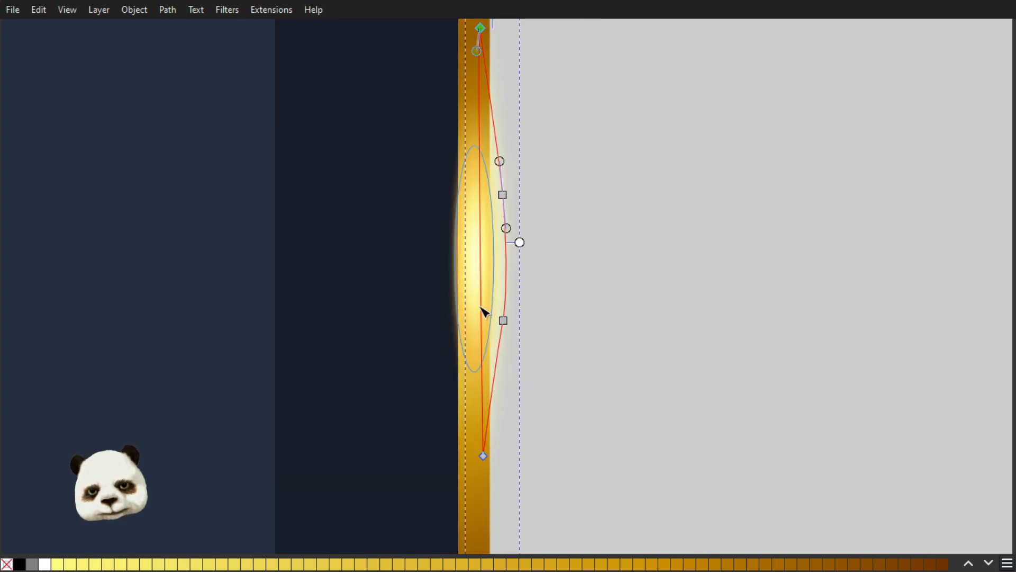
{"action": "left_click_drag", "start_coordinate": [488, 456], "coordinate": [483, 501]}
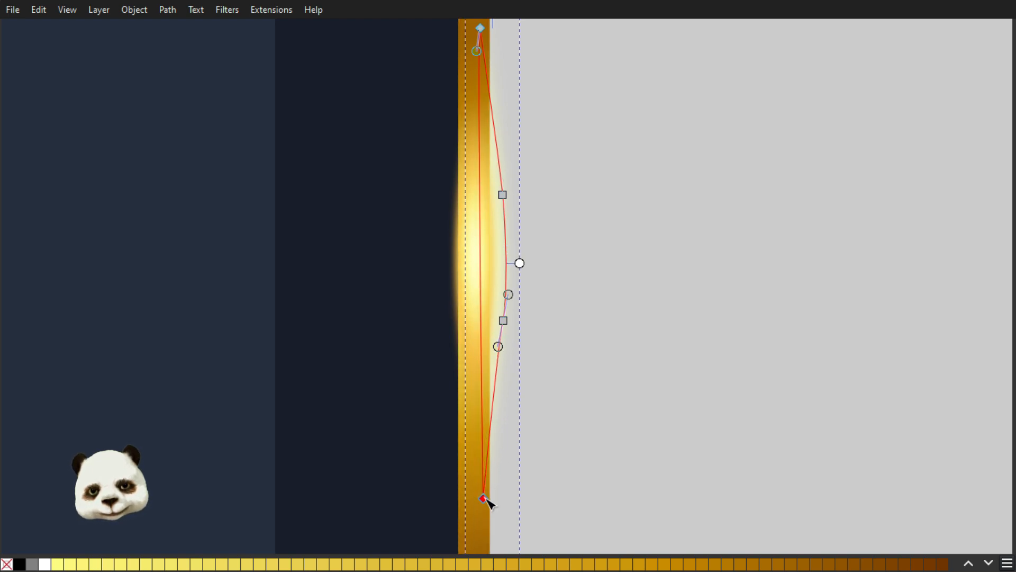
{"action": "left_click_drag", "start_coordinate": [520, 264], "coordinate": [527, 263]}
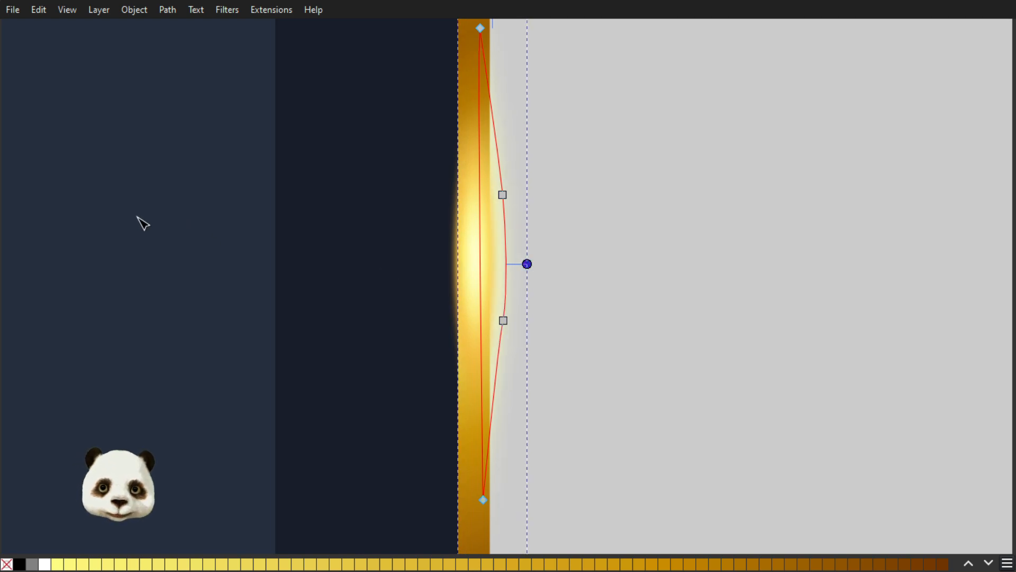
{"action": "key", "text": "Escape"}
{"action": "scroll", "coordinate": [105, 217], "scroll_direction": "down", "scroll_amount": 4, "text": "ctrl"}
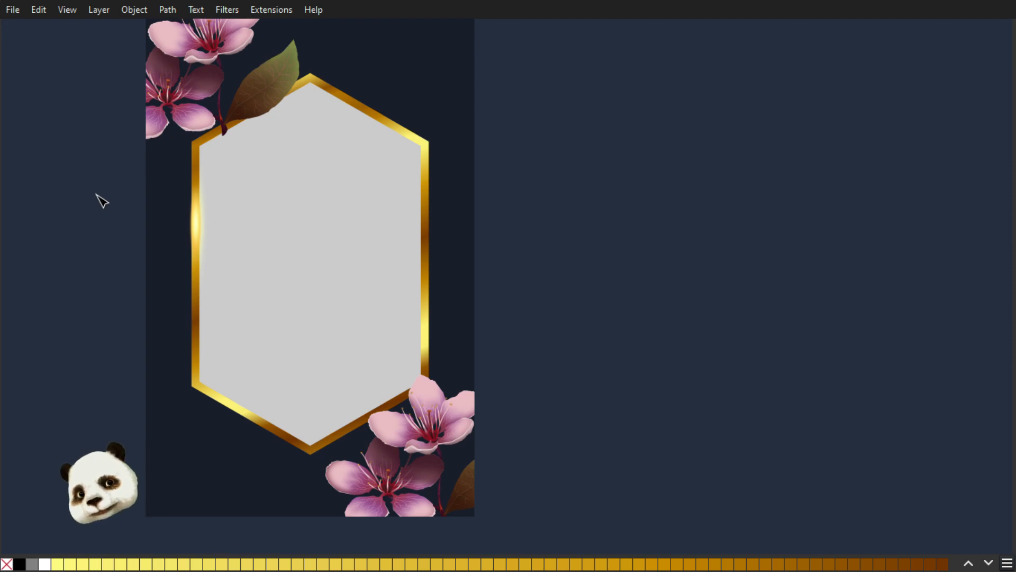
{"action": "scroll", "coordinate": [95, 198], "scroll_direction": "down", "scroll_amount": 2}
{"action": "scroll", "coordinate": [95, 200], "scroll_direction": "up", "scroll_amount": 1}
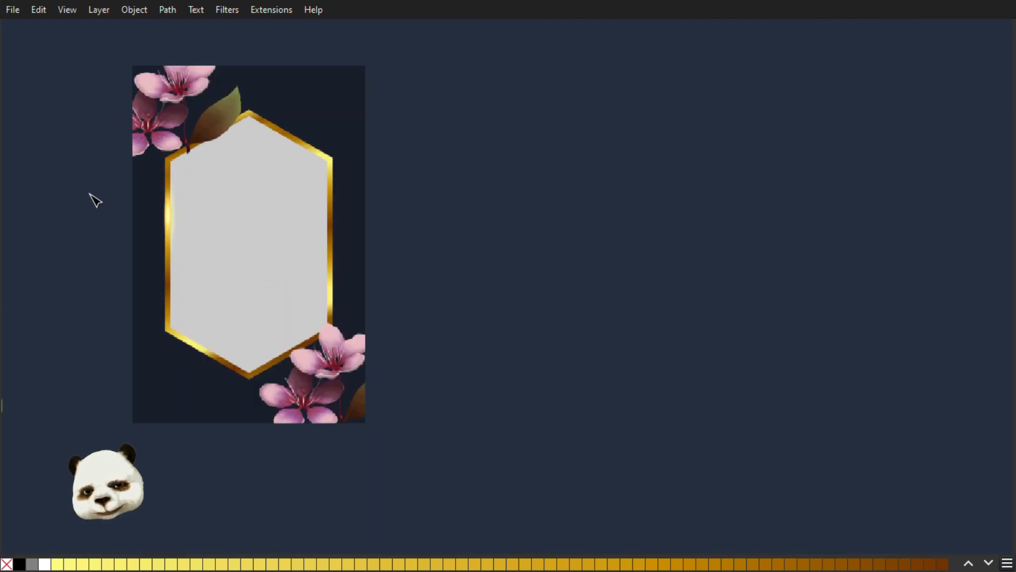
- Push the inner reflection's curve nodes outward into the grey area for a wider bulge, undoing the attempt on the lower node alone
{"action": "scroll", "coordinate": [95, 200], "scroll_direction": "up", "scroll_amount": 2}
{"action": "scroll", "coordinate": [284, 170], "scroll_direction": "up", "scroll_amount": 1}
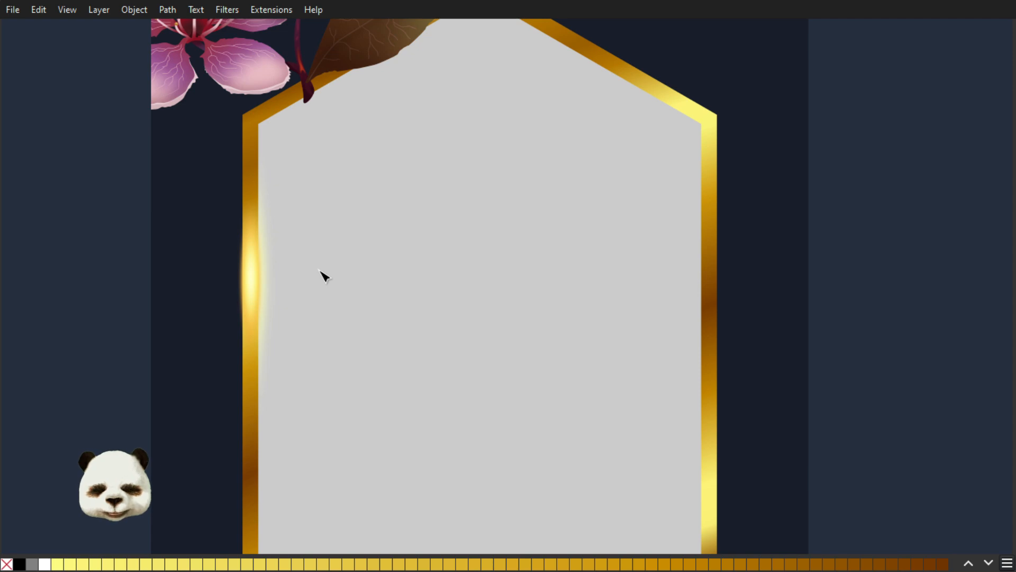
{"action": "scroll", "coordinate": [273, 267], "scroll_direction": "up", "scroll_amount": 2}
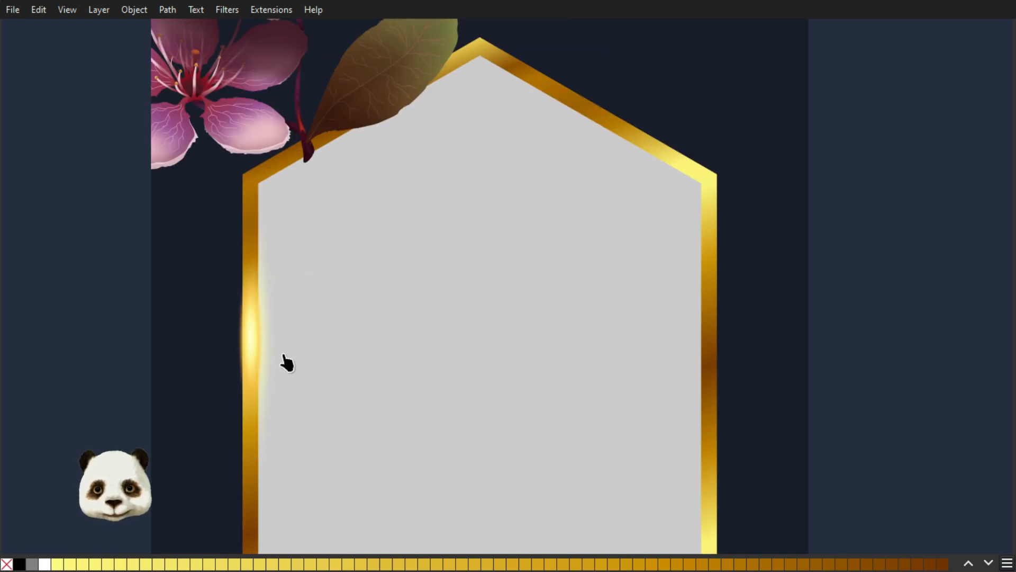
{"action": "scroll", "coordinate": [270, 365], "scroll_direction": "up", "scroll_amount": 2}
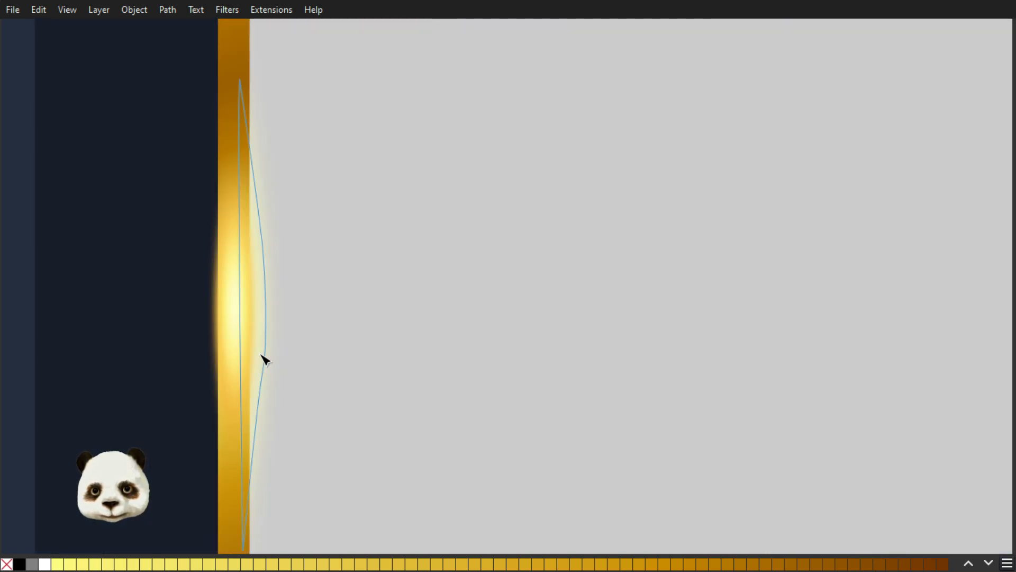
{"action": "left_click", "coordinate": [274, 352]}
{"action": "left_click_drag", "start_coordinate": [266, 372], "coordinate": [284, 371]}
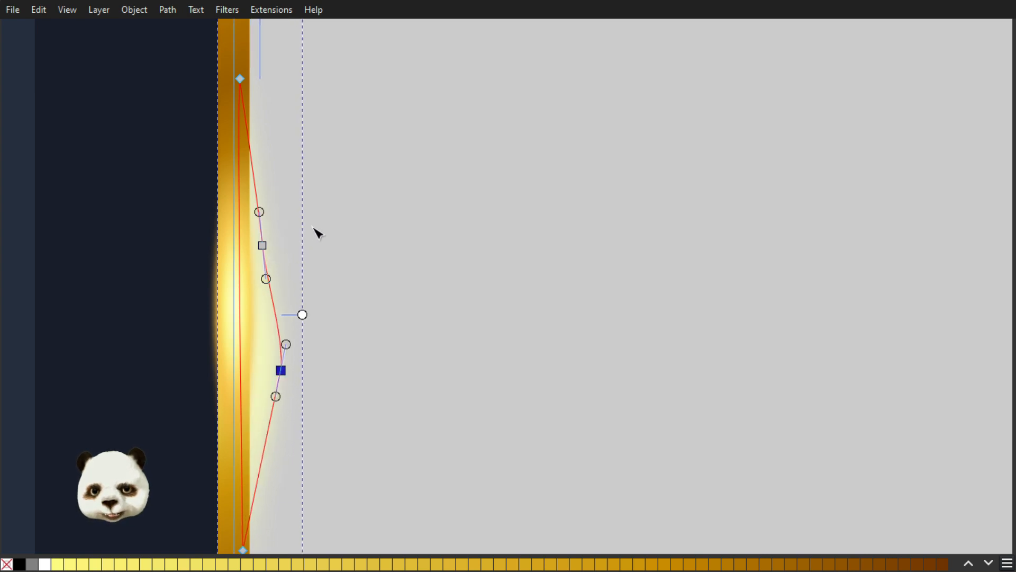
{"action": "key", "text": "ctrl+z"}
{"action": "left_click_drag", "start_coordinate": [303, 227], "coordinate": [283, 369]}
{"action": "left_click", "coordinate": [125, 226]}
{"action": "scroll", "coordinate": [114, 232], "scroll_direction": "down", "scroll_amount": 4}
{"action": "scroll", "coordinate": [82, 233], "scroll_direction": "down", "scroll_amount": 1}
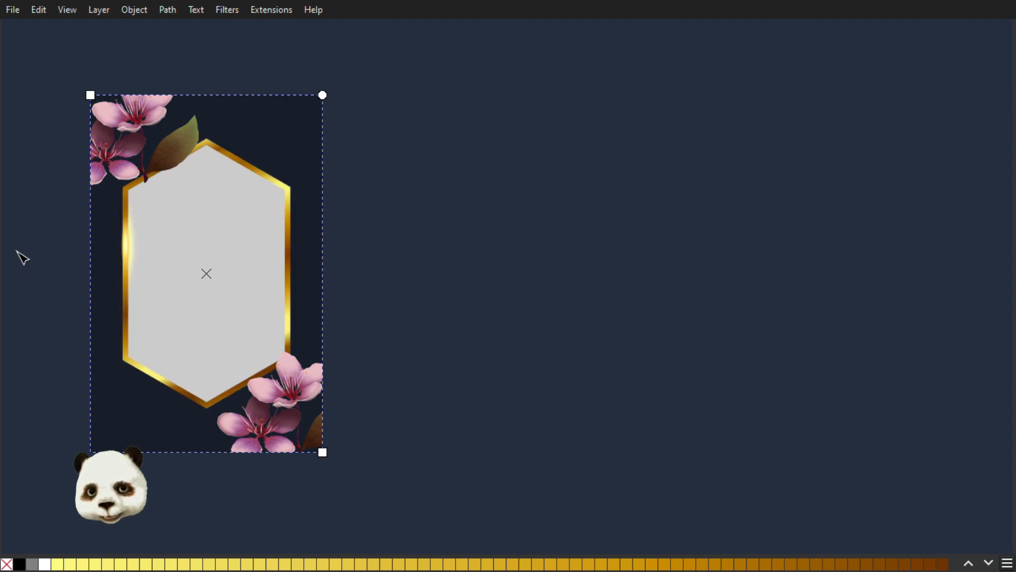
- Narrow the glowing oval on the frame's left border slightly from its inner side and check it on the whole card
{"action": "left_click_drag", "start_coordinate": [373, 251], "coordinate": [594, 228]}
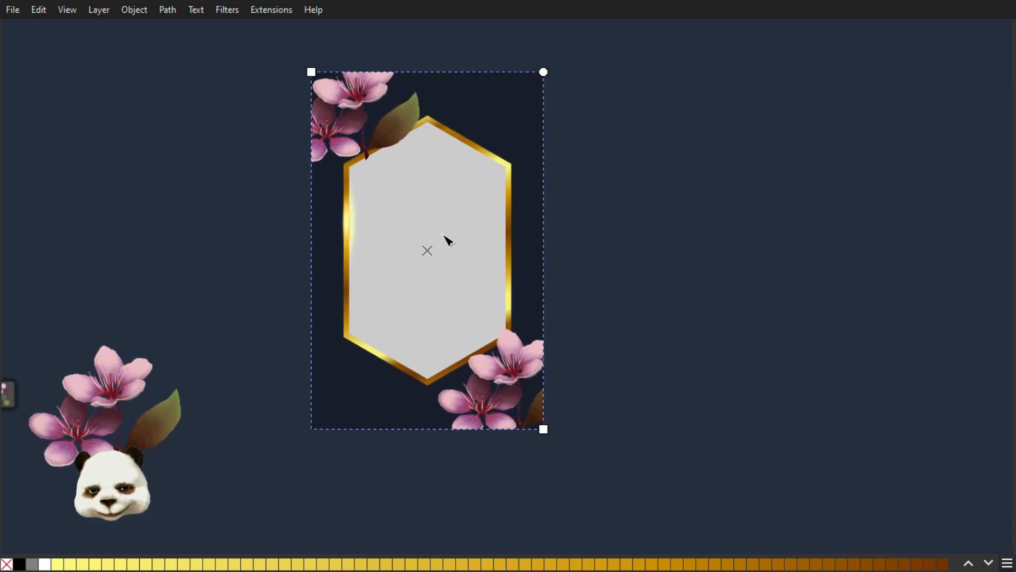
{"action": "scroll", "coordinate": [295, 226], "scroll_direction": "up", "scroll_amount": 4, "text": "ctrl"}
{"action": "left_click", "coordinate": [395, 216]}
{"action": "scroll", "coordinate": [397, 215], "scroll_direction": "up", "scroll_amount": 4, "text": "ctrl"}
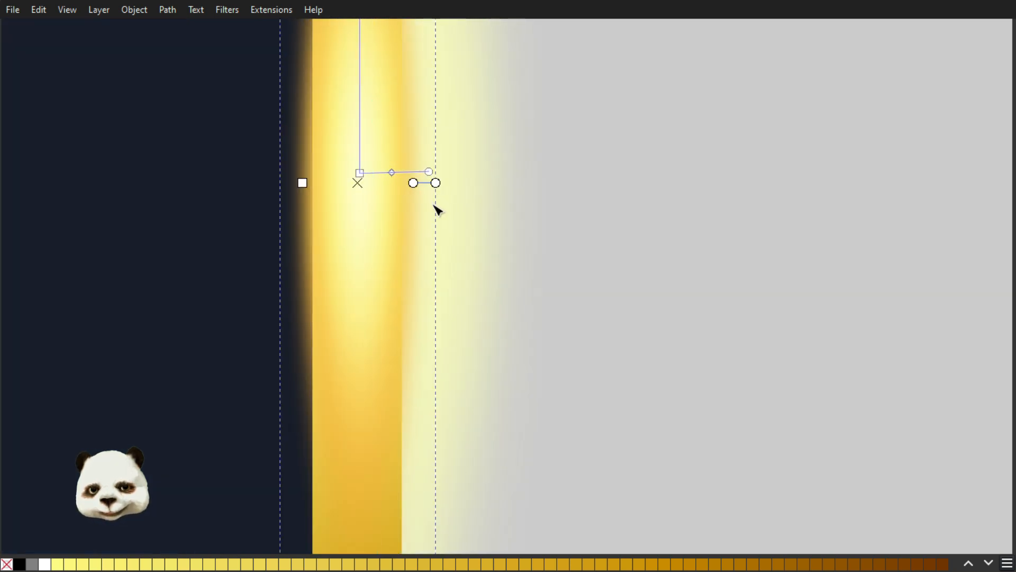
{"action": "key", "text": "s"}
{"action": "left_click_drag", "start_coordinate": [442, 185], "coordinate": [430, 189]}
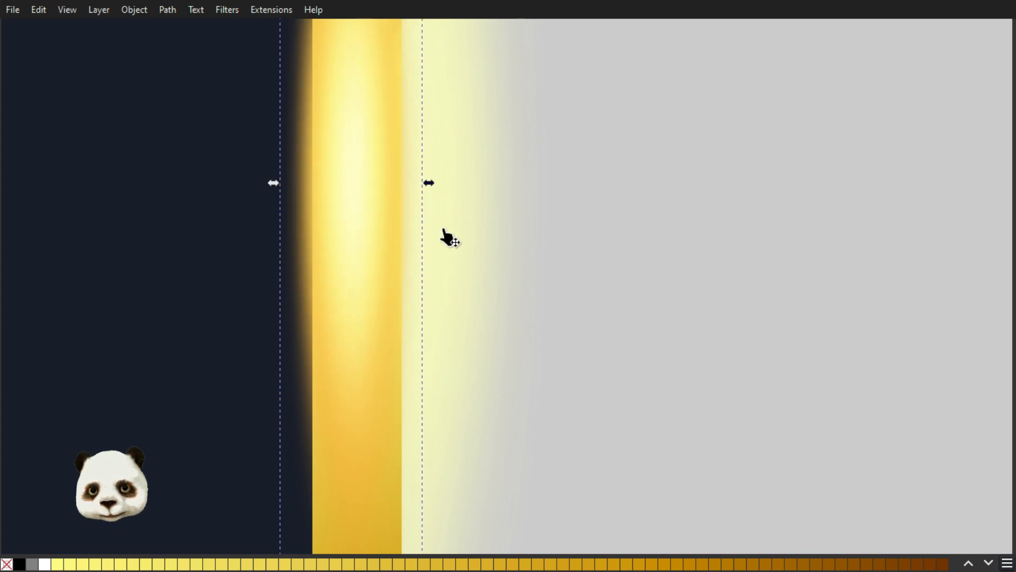
{"action": "scroll", "coordinate": [450, 249], "scroll_direction": "down", "scroll_amount": 4, "text": "ctrl"}
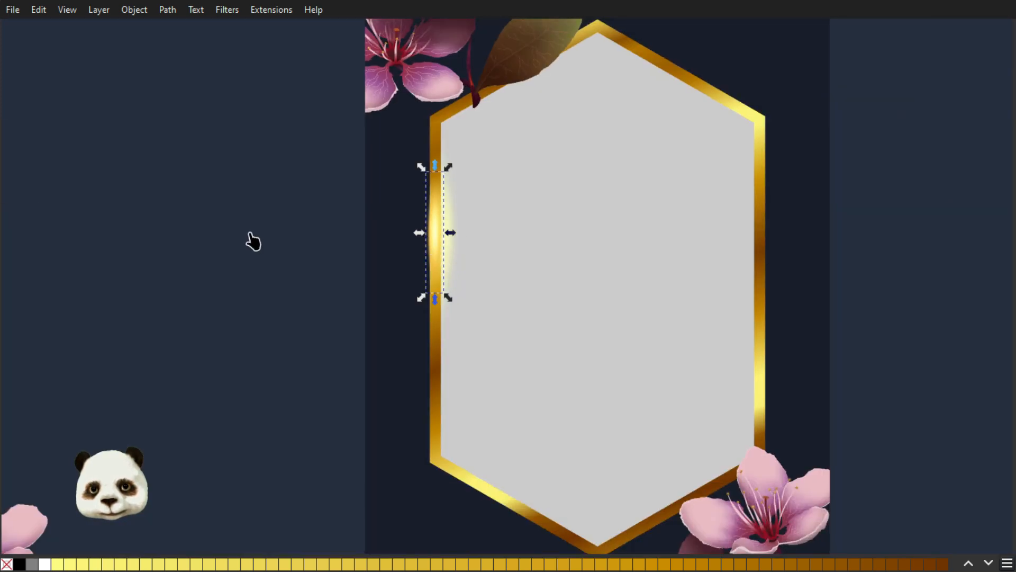
{"action": "scroll", "coordinate": [418, 238], "scroll_direction": "up", "scroll_amount": 3, "text": "ctrl"}
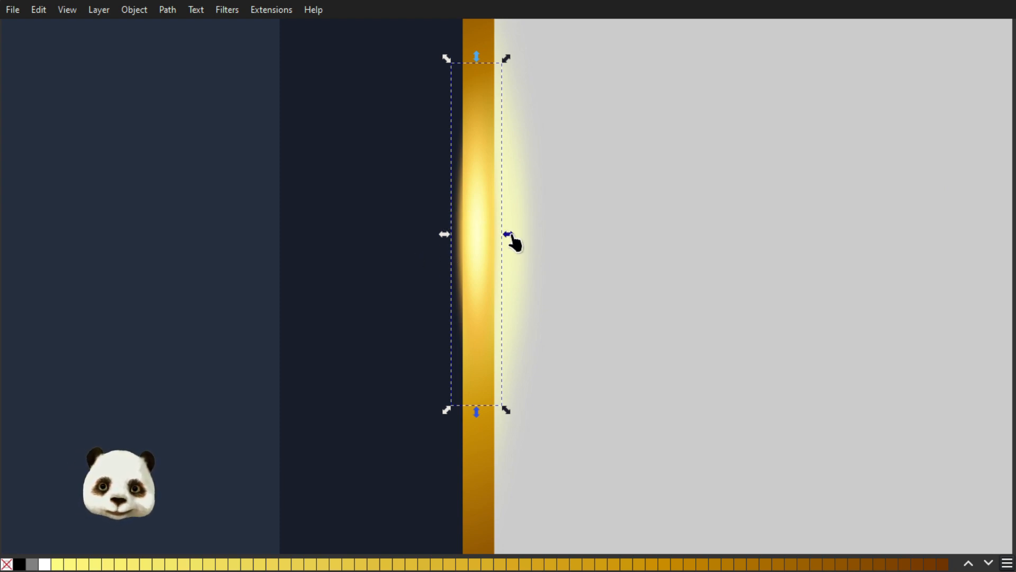
{"action": "left_click_drag", "start_coordinate": [514, 235], "coordinate": [512, 236]}
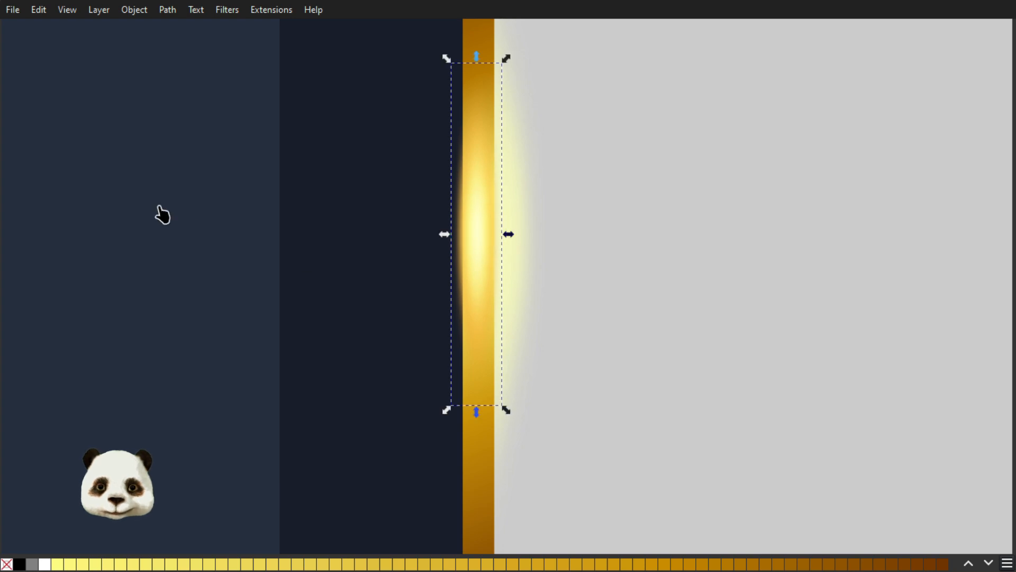
{"action": "left_click", "coordinate": [129, 184]}
{"action": "scroll", "coordinate": [129, 184], "scroll_direction": "down", "scroll_amount": 5}
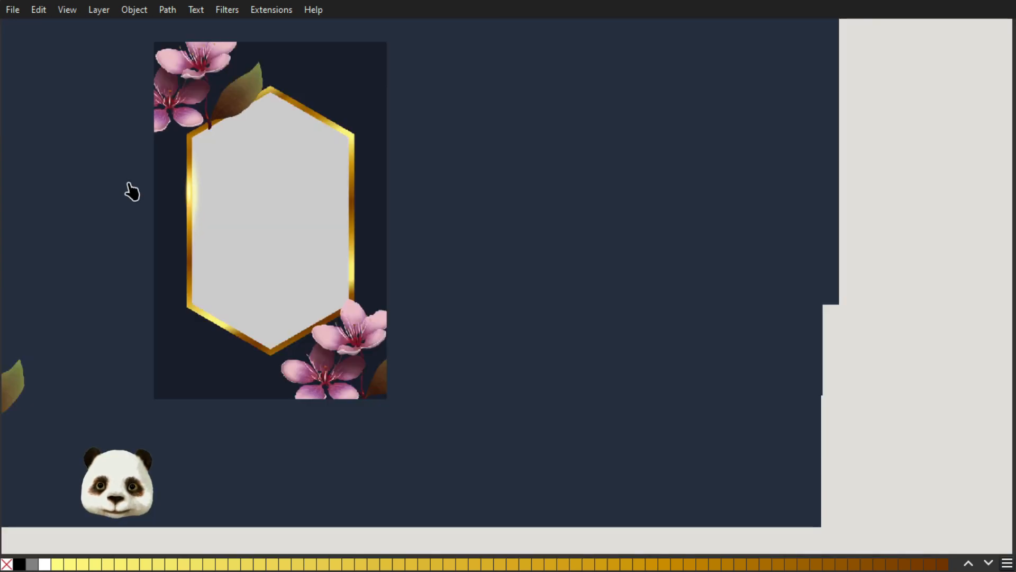
{"action": "scroll", "coordinate": [128, 186], "scroll_direction": "down", "scroll_amount": 1}
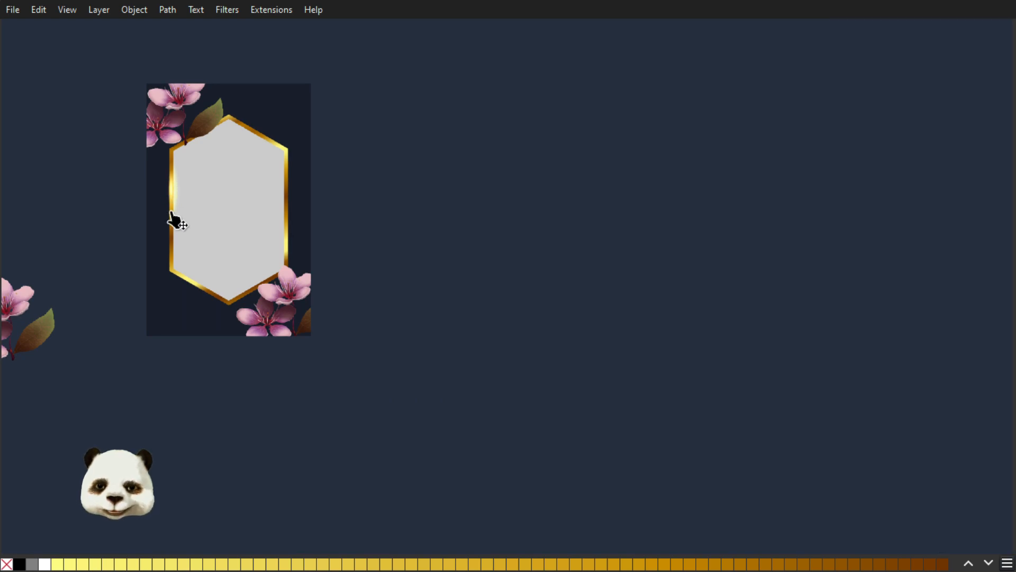
- Tone down the inner reflection's yellow slightly and compare it with the whole card
{"action": "scroll", "coordinate": [127, 192], "scroll_direction": "up", "scroll_amount": 3}
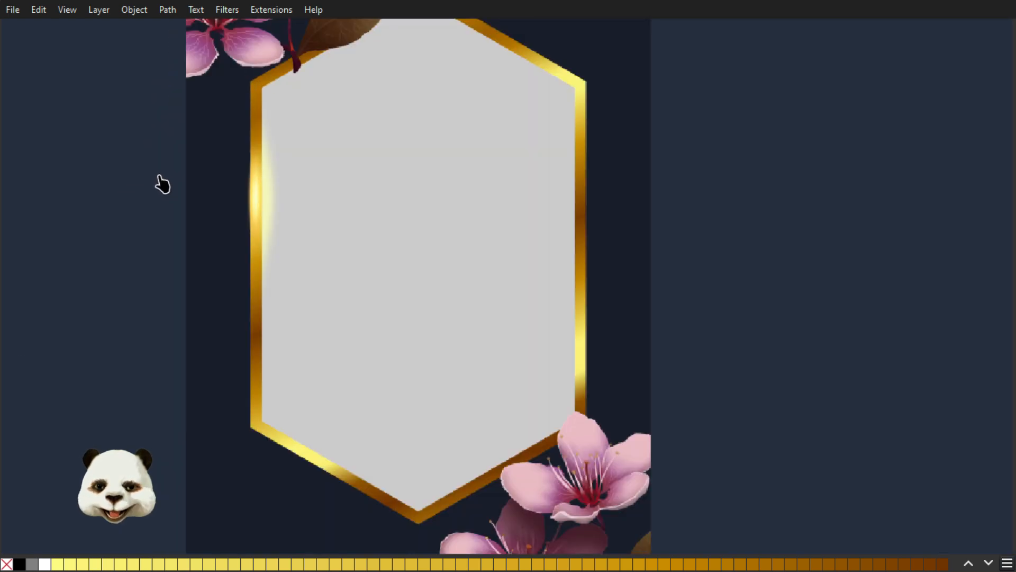
{"action": "scroll", "coordinate": [149, 183], "scroll_direction": "up", "scroll_amount": 1}
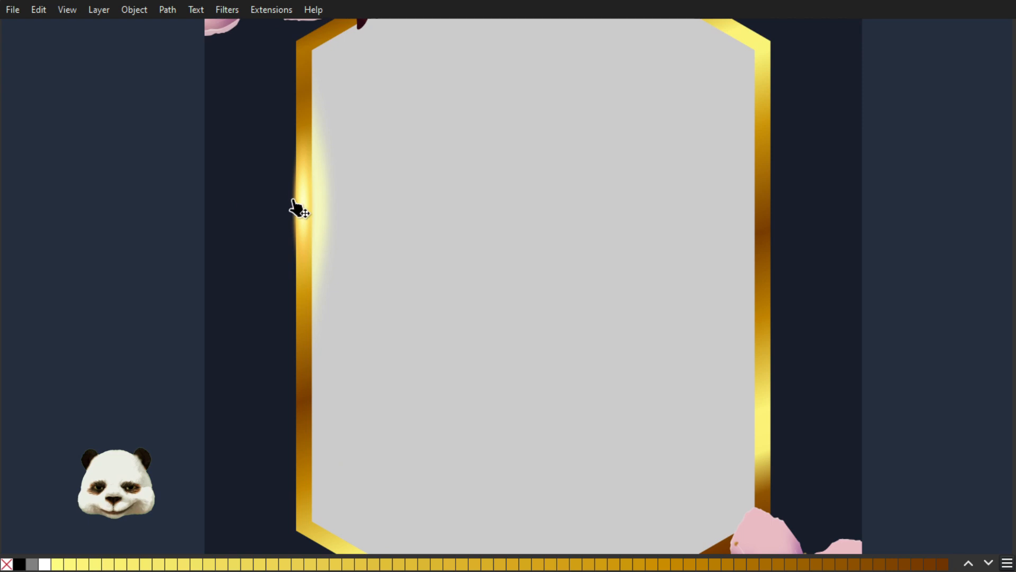
{"action": "left_click", "coordinate": [333, 204]}
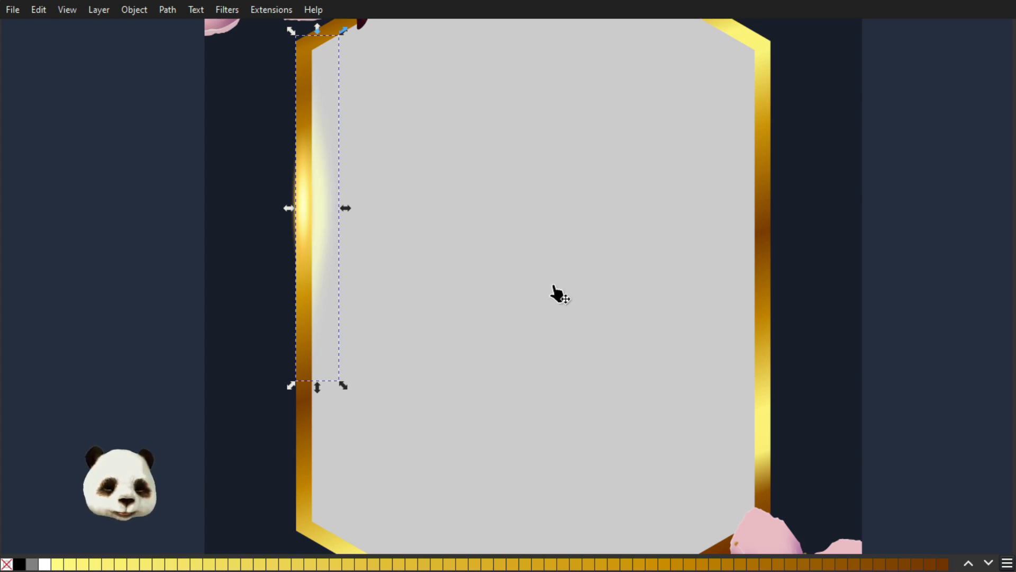
{"action": "left_click", "coordinate": [100, 189]}
{"action": "scroll", "coordinate": [99, 189], "scroll_direction": "down", "scroll_amount": 2}
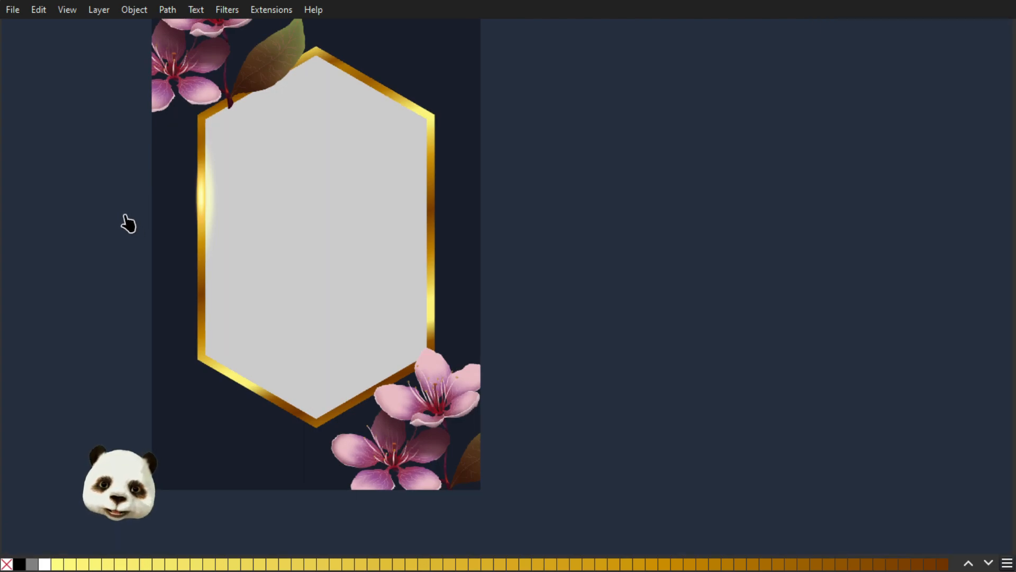
{"action": "scroll", "coordinate": [116, 201], "scroll_direction": "up", "scroll_amount": 2}
{"action": "scroll", "coordinate": [120, 201], "scroll_direction": "down", "scroll_amount": 2}
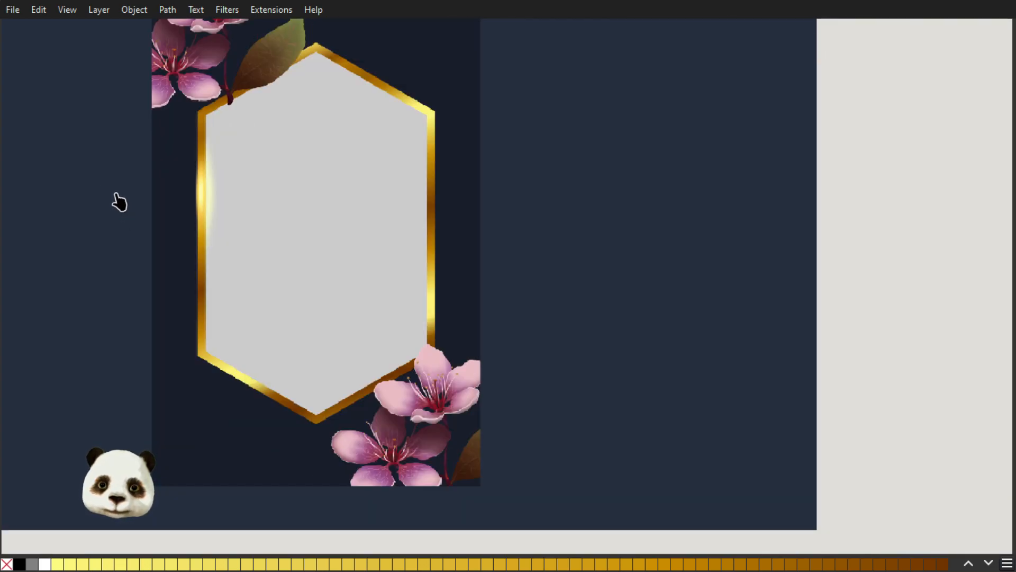
{"action": "scroll", "coordinate": [143, 191], "scroll_direction": "up", "scroll_amount": 2}
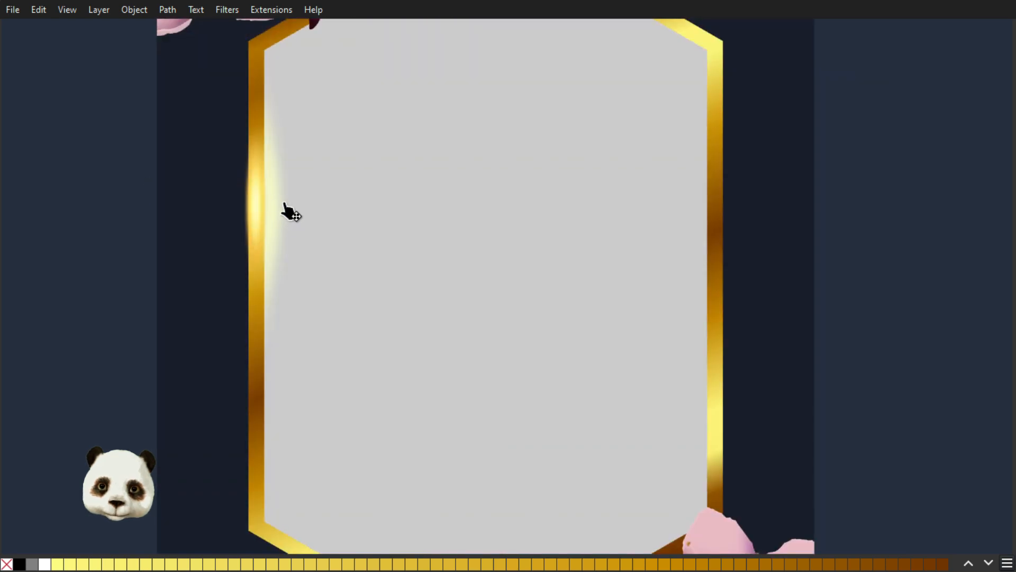
- Lighten the inner reflection's colour to a whiter cream and review it on the card
{"action": "left_click", "coordinate": [289, 211]}
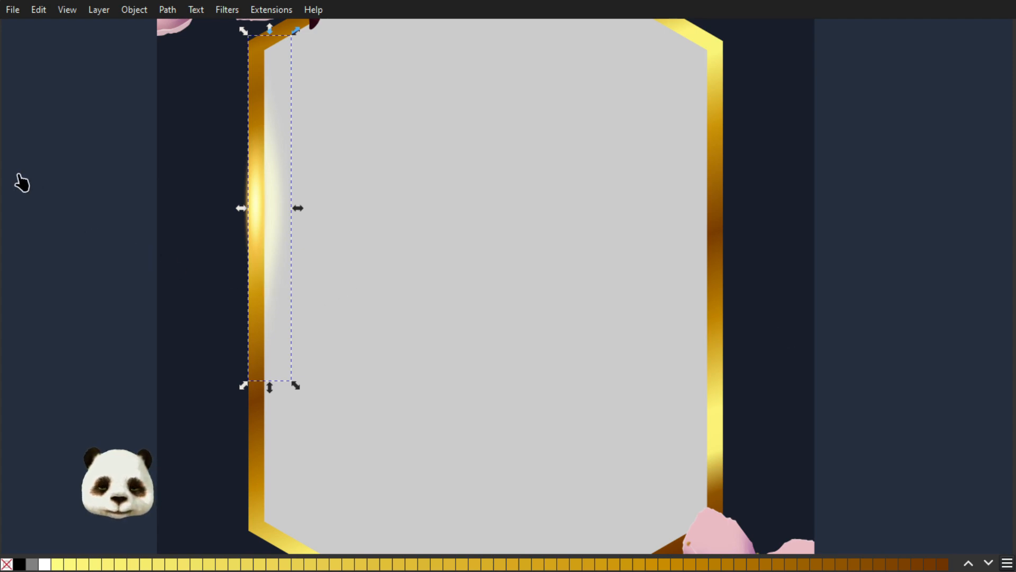
{"action": "scroll", "coordinate": [21, 183], "scroll_direction": "down", "scroll_amount": 2}
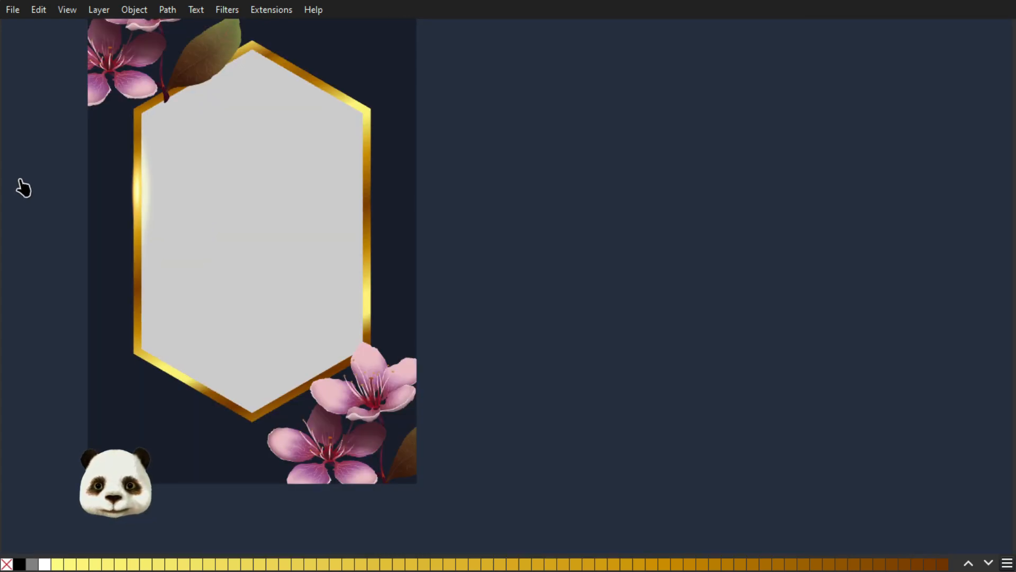
{"action": "scroll", "coordinate": [22, 190], "scroll_direction": "down", "scroll_amount": 1}
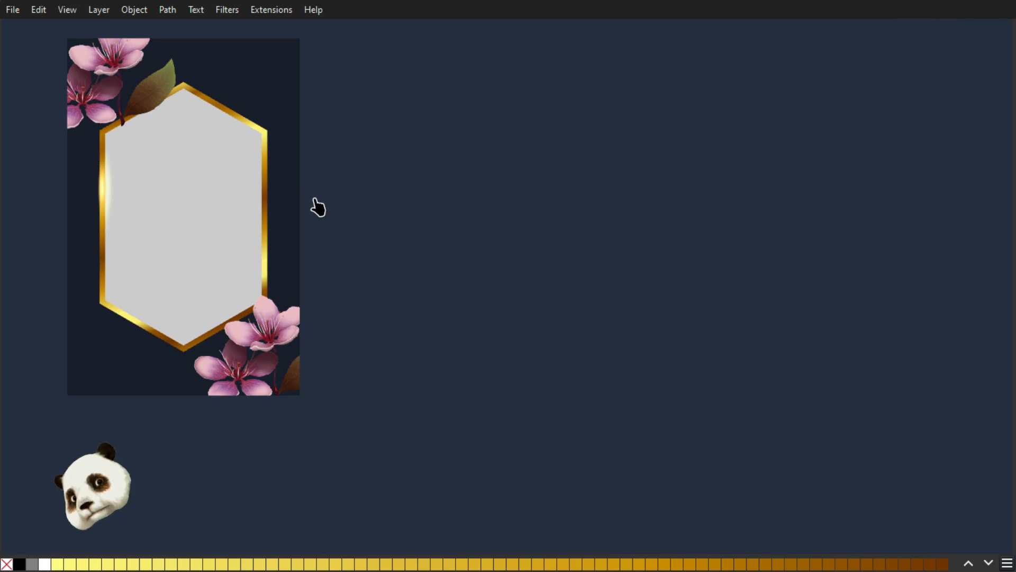
{"action": "left_click_drag", "start_coordinate": [336, 187], "coordinate": [570, 214]}
{"action": "scroll", "coordinate": [411, 247], "scroll_direction": "up", "scroll_amount": 1}
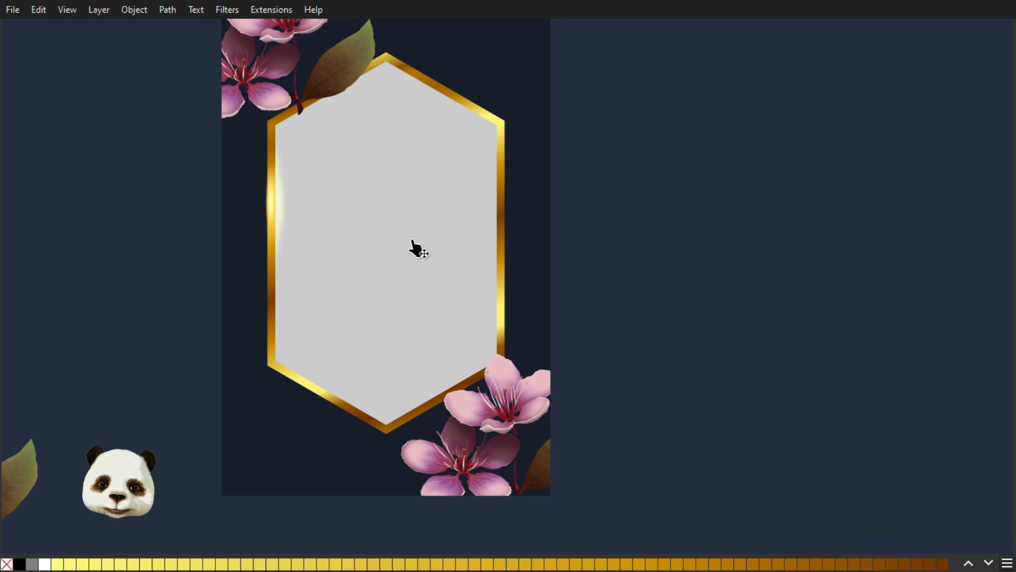
{"action": "scroll", "coordinate": [294, 218], "scroll_direction": "up", "scroll_amount": 1}
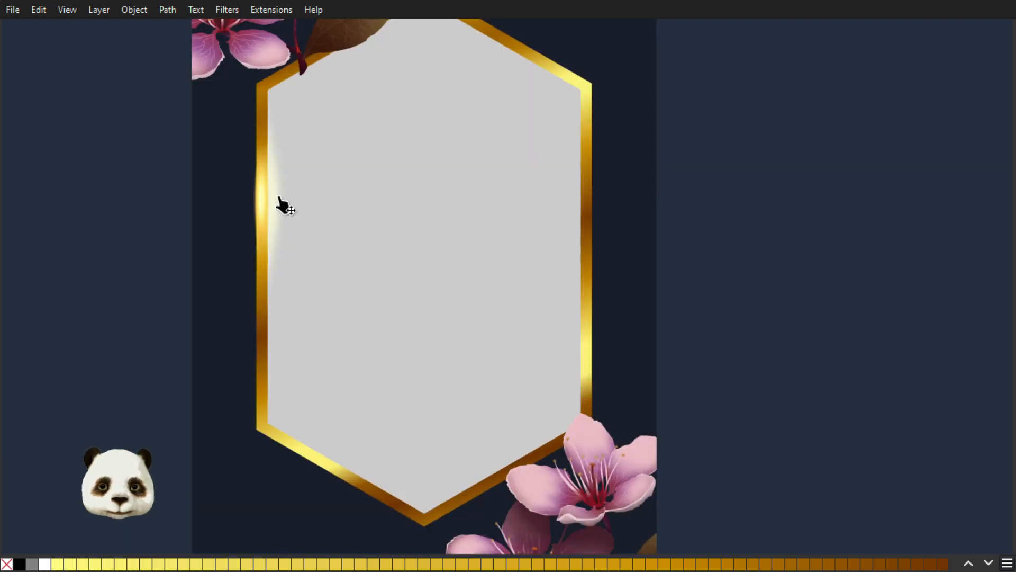
- Duplicate the left border's glowing oval with its inner reflection, move the copy into the grey area and mirror it horizontally
{"action": "scroll", "coordinate": [280, 206], "scroll_direction": "up", "scroll_amount": 2}
{"action": "scroll", "coordinate": [299, 292], "scroll_direction": "up", "scroll_amount": 1}
{"action": "left_click", "coordinate": [255, 260]}
{"action": "left_click", "coordinate": [245, 241], "text": "shift"}
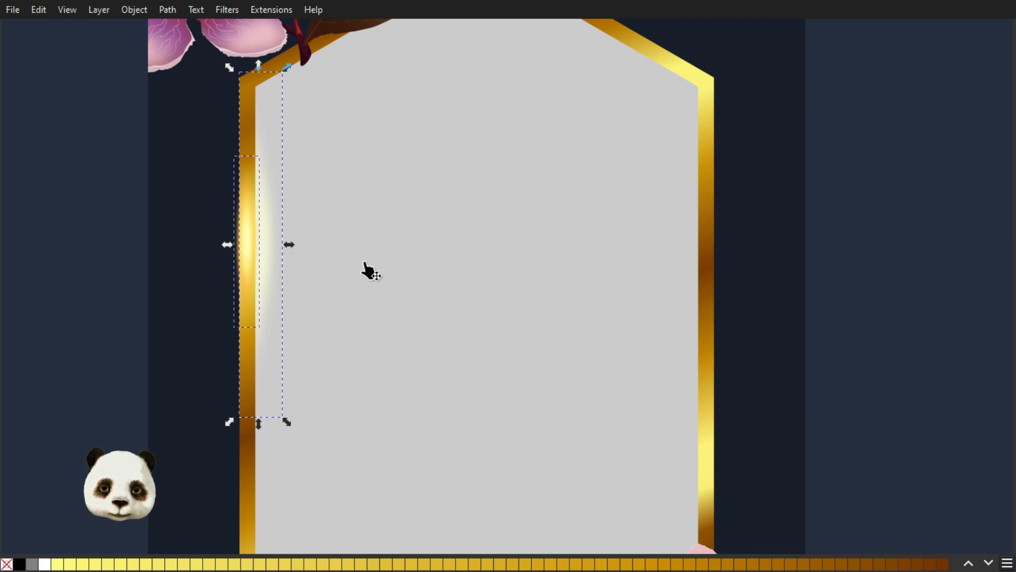
{"action": "left_click_drag", "start_coordinate": [278, 264], "coordinate": [506, 267]}
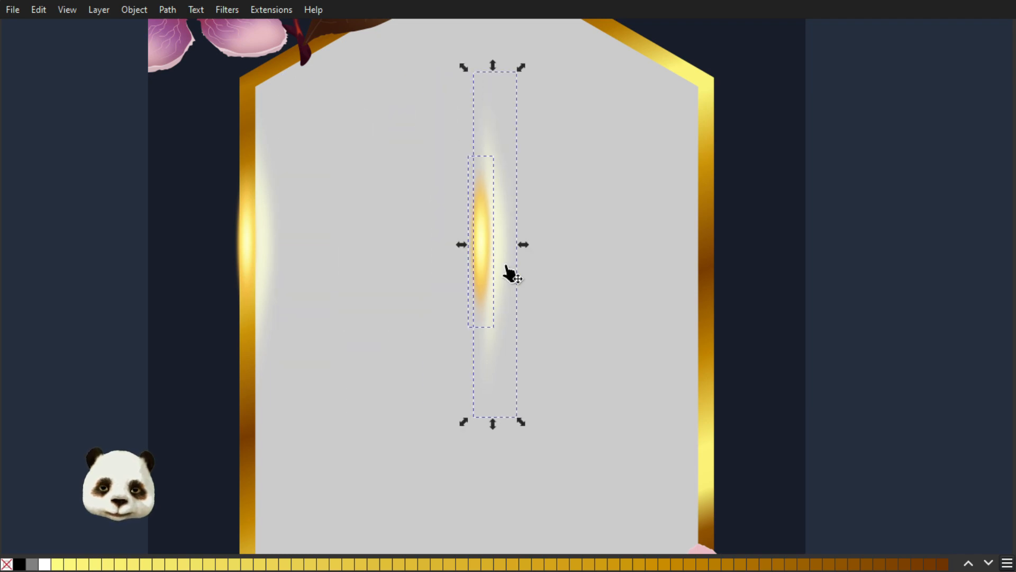
{"action": "key", "text": "h"}
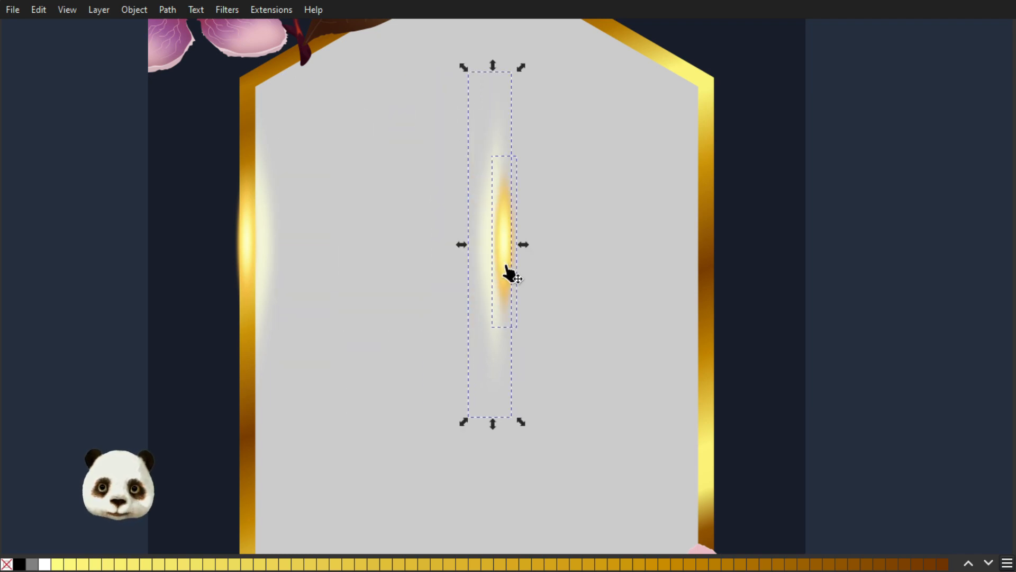
- Place the mirrored glow and reflection on the bright lower part of the frame's right border and review the whole card
{"action": "scroll", "coordinate": [548, 259], "scroll_direction": "down", "scroll_amount": 1}
{"action": "left_click_drag", "start_coordinate": [734, 313], "coordinate": [688, 191]}
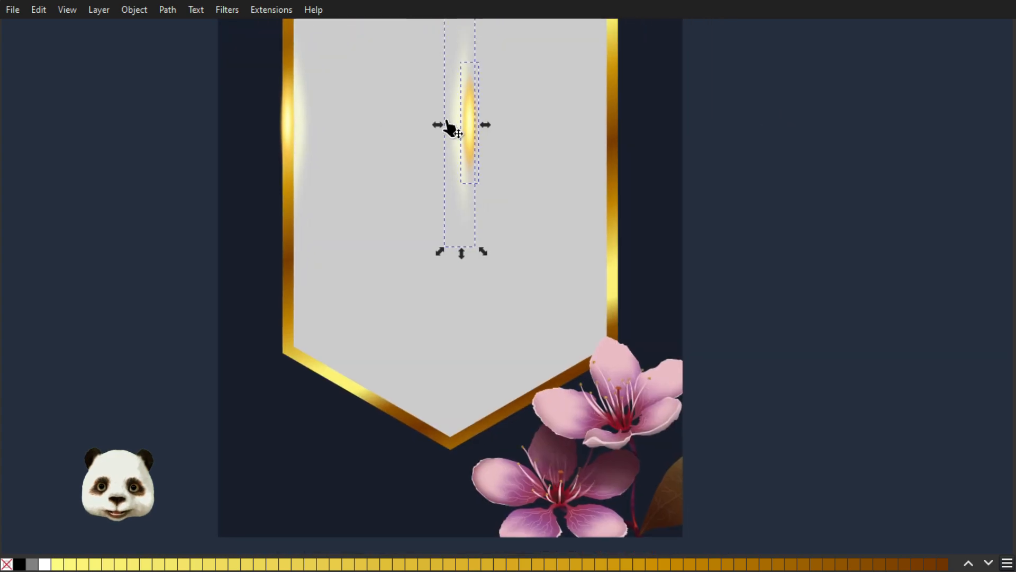
{"action": "left_click_drag", "start_coordinate": [477, 135], "coordinate": [605, 289]}
{"action": "scroll", "coordinate": [612, 286], "scroll_direction": "up", "scroll_amount": 3}
{"action": "scroll", "coordinate": [627, 293], "scroll_direction": "up", "scroll_amount": 2}
{"action": "left_click", "coordinate": [503, 272]}
{"action": "left_click", "coordinate": [694, 281]}
{"action": "left_click", "coordinate": [514, 301]}
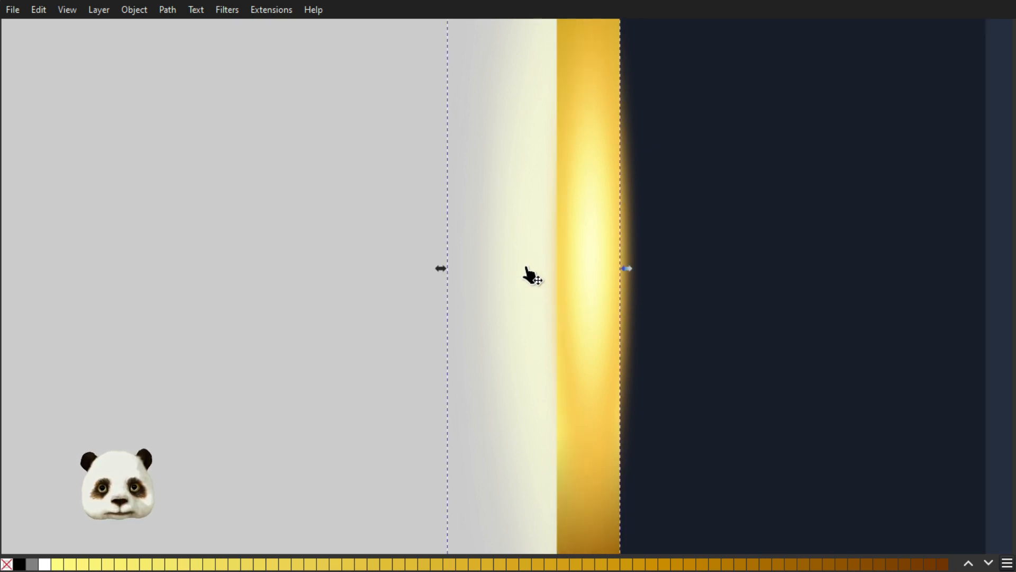
{"action": "scroll", "coordinate": [642, 232], "scroll_direction": "down", "scroll_amount": 6}
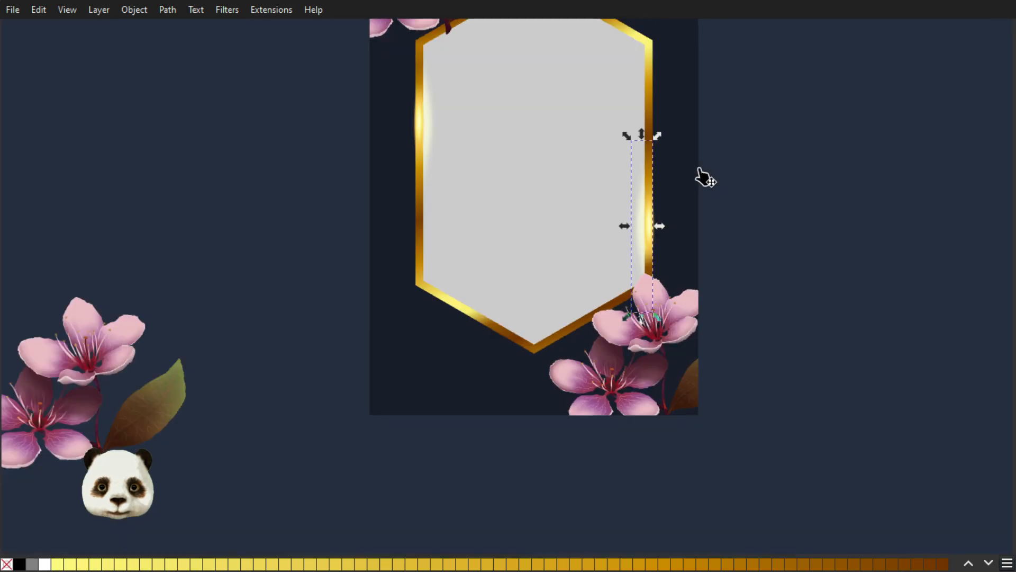
{"action": "scroll", "coordinate": [800, 164], "scroll_direction": "down", "scroll_amount": 3}
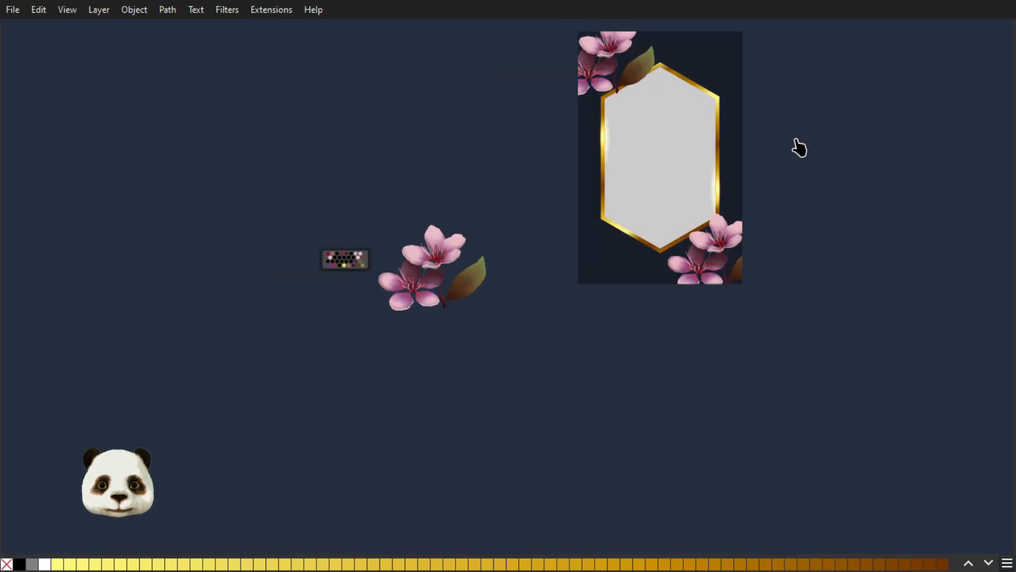
{"action": "left_click_drag", "start_coordinate": [805, 152], "coordinate": [710, 254]}
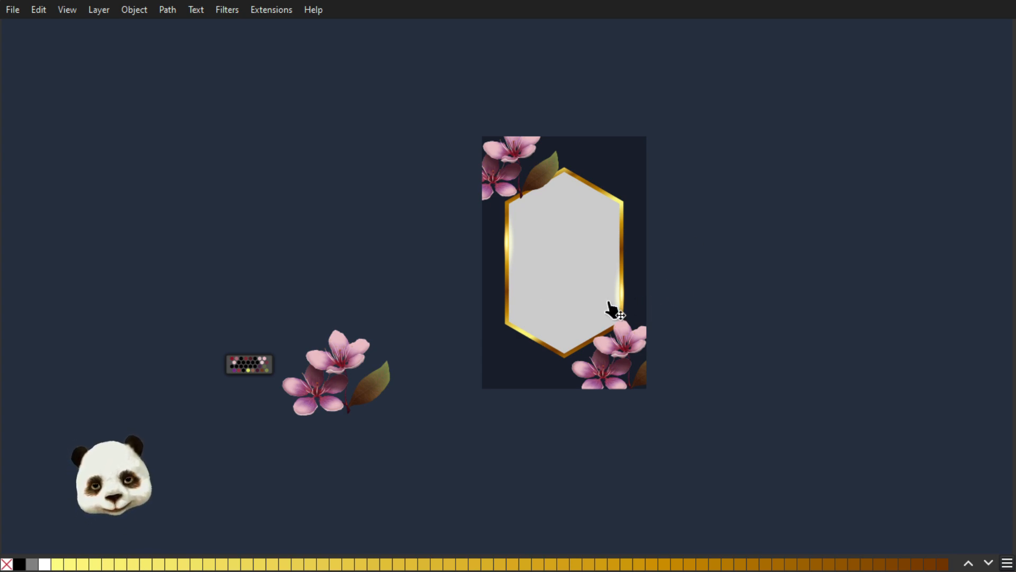
- Duplicate the right border's glow and reflection and move the copy across the grey area towards the lower-left border
{"action": "scroll", "coordinate": [498, 349], "scroll_direction": "up", "scroll_amount": 3}
{"action": "left_click_drag", "start_coordinate": [688, 287], "coordinate": [517, 313]}
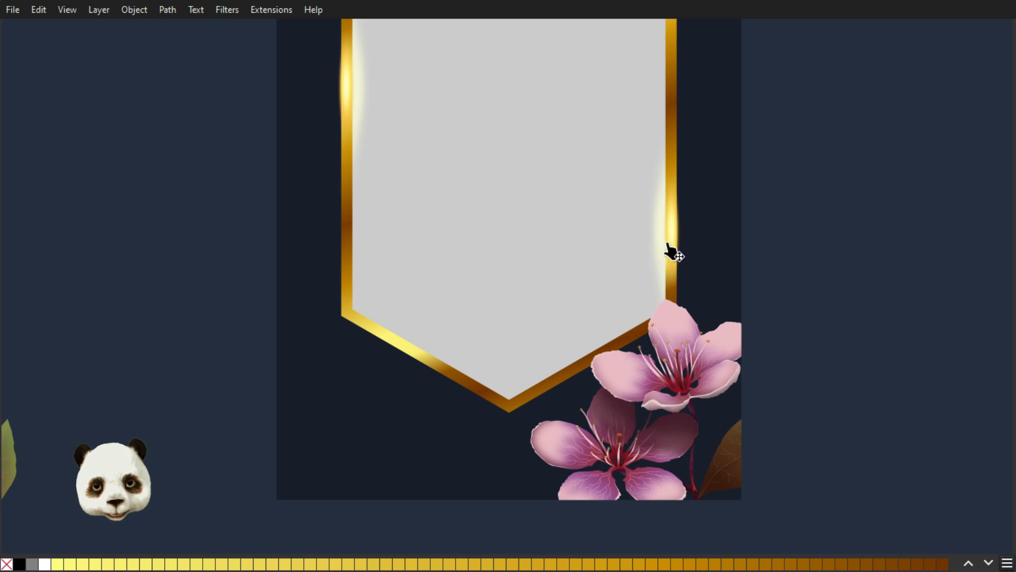
{"action": "scroll", "coordinate": [669, 251], "scroll_direction": "up", "scroll_amount": 2}
{"action": "left_click", "coordinate": [696, 182]}
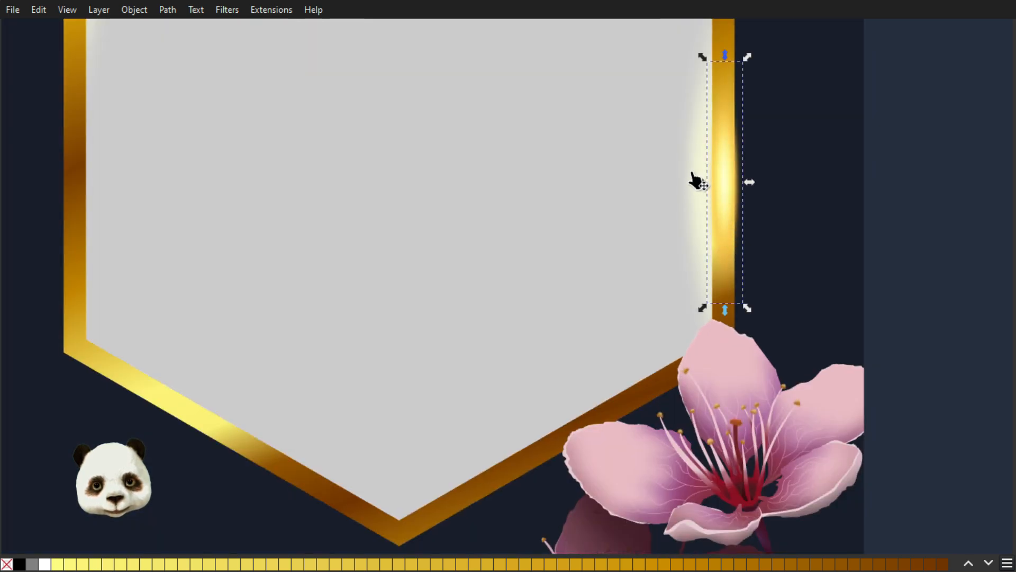
{"action": "left_click", "coordinate": [699, 174], "text": "shift"}
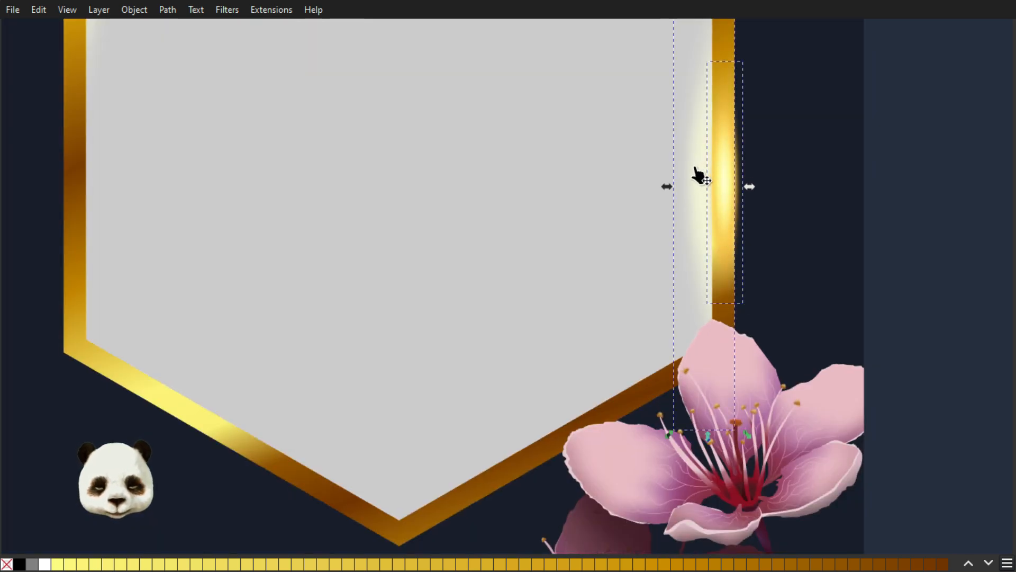
{"action": "key", "text": "ctrl+d"}
{"action": "left_click_drag", "start_coordinate": [721, 197], "coordinate": [336, 213]}
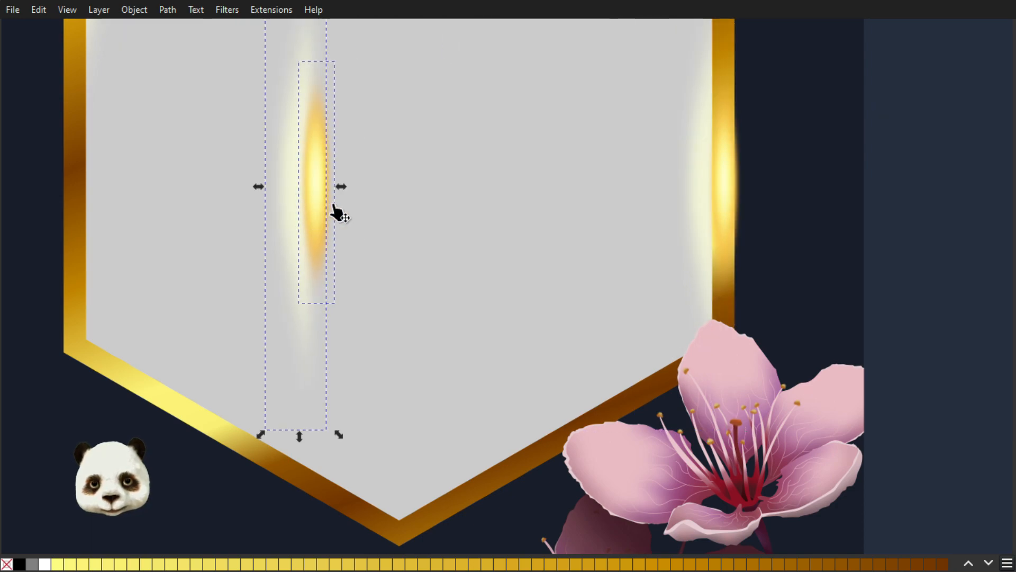
- Rotate the copied glow and reflection to match the frame's slanted lower-left border and seat them on its bright area
{"action": "scroll", "coordinate": [335, 213], "scroll_direction": "down", "scroll_amount": 2}
{"action": "left_click", "coordinate": [319, 190]}
{"action": "left_click_drag", "start_coordinate": [333, 64], "coordinate": [390, 275]}
{"action": "left_click_drag", "start_coordinate": [304, 202], "coordinate": [286, 318]}
{"action": "left_click_drag", "start_coordinate": [384, 401], "coordinate": [403, 378]}
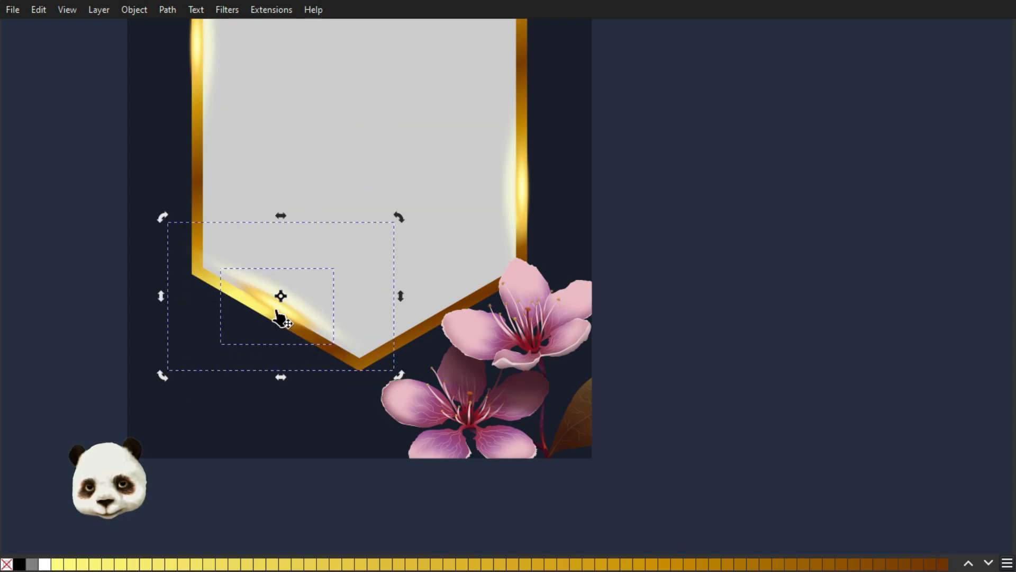
{"action": "left_click_drag", "start_coordinate": [279, 313], "coordinate": [271, 319]}
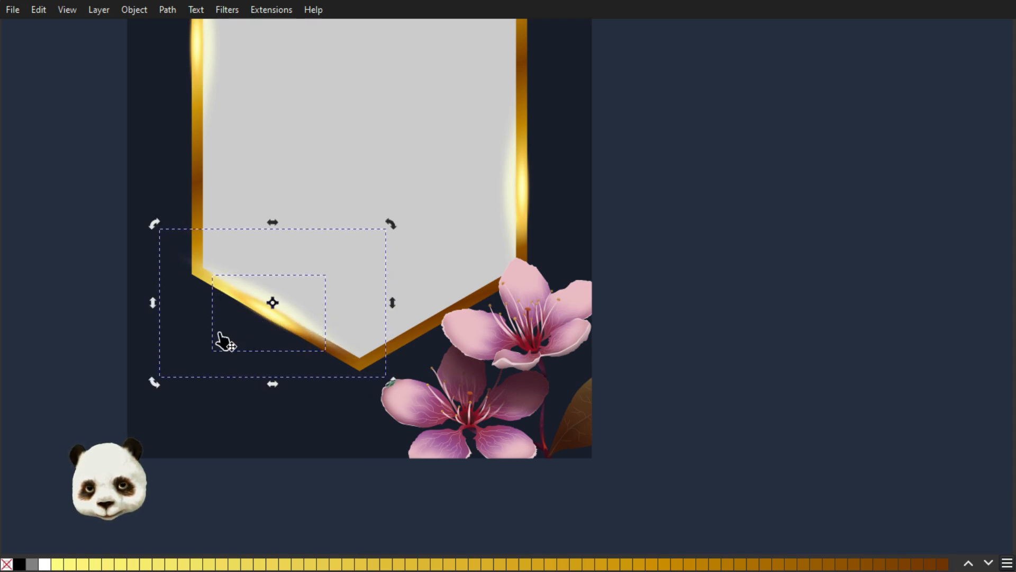
- Lower the slanted inner reflection in the stacking order behind the gold frame and review the lower-left border on the card
{"action": "scroll", "coordinate": [275, 302], "scroll_direction": "up", "scroll_amount": 3}
{"action": "scroll", "coordinate": [564, 268], "scroll_direction": "up", "scroll_amount": 1}
{"action": "left_click", "coordinate": [583, 271]}
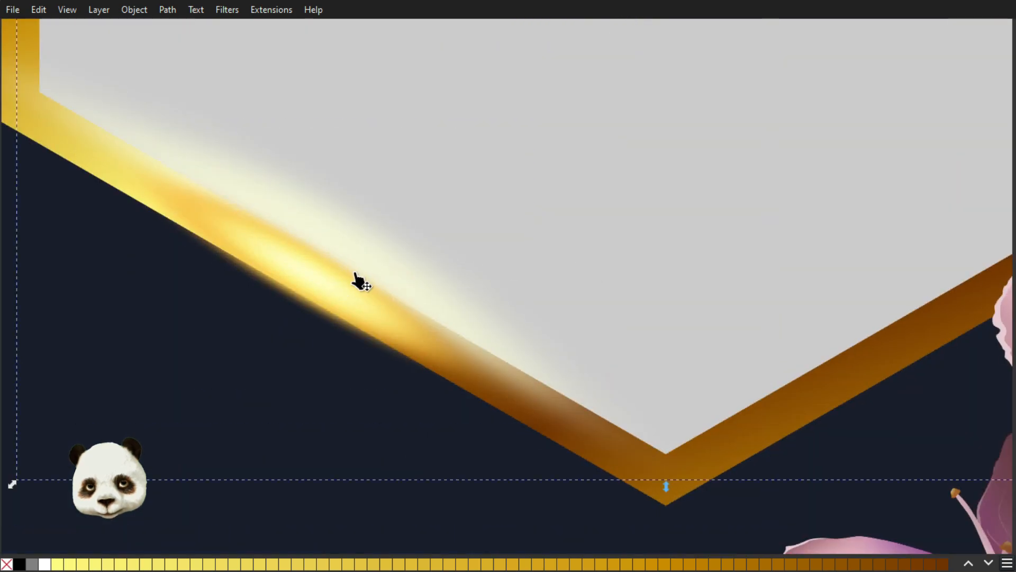
{"action": "left_click", "coordinate": [378, 264]}
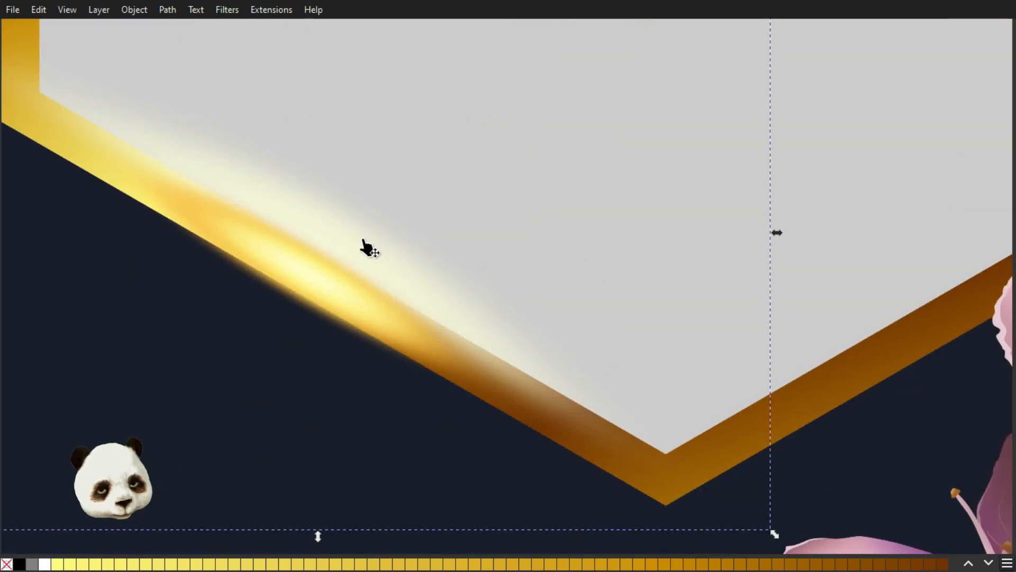
{"action": "key", "text": "Page_Down"}
{"action": "scroll", "coordinate": [365, 246], "scroll_direction": "down", "scroll_amount": 3}
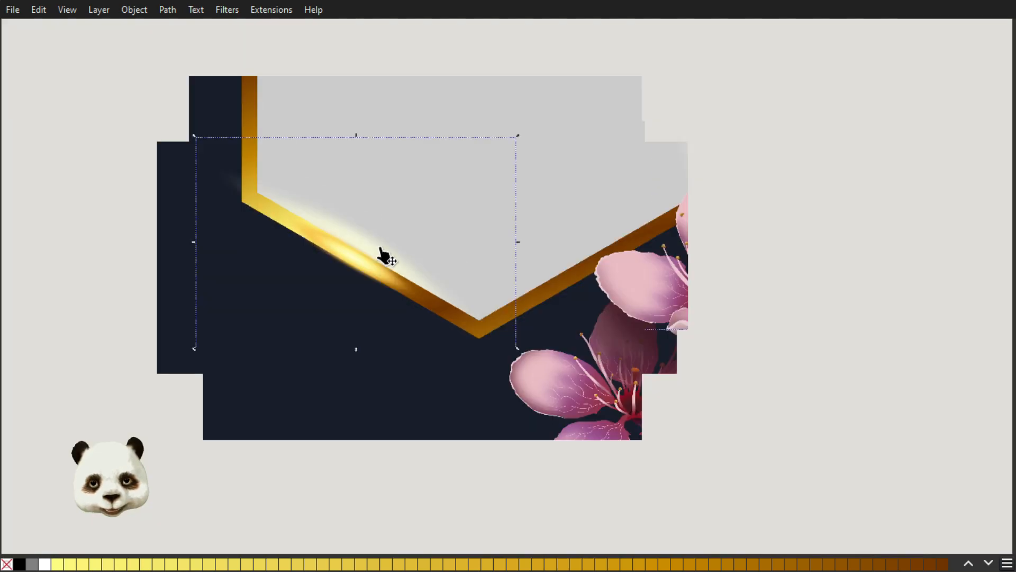
{"action": "scroll", "coordinate": [317, 281], "scroll_direction": "down", "scroll_amount": 3}
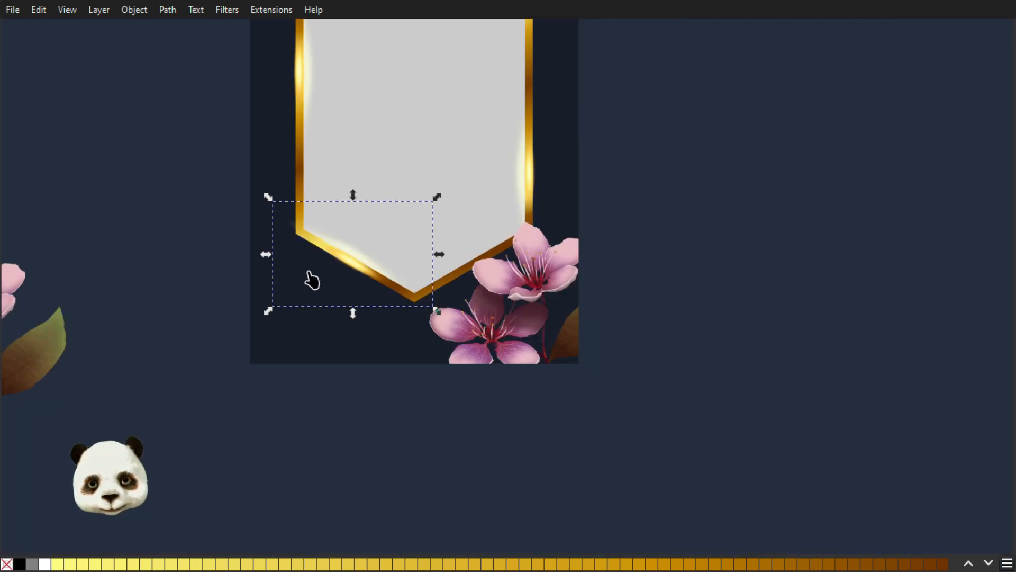
{"action": "scroll", "coordinate": [588, 216], "scroll_direction": "down", "scroll_amount": 2}
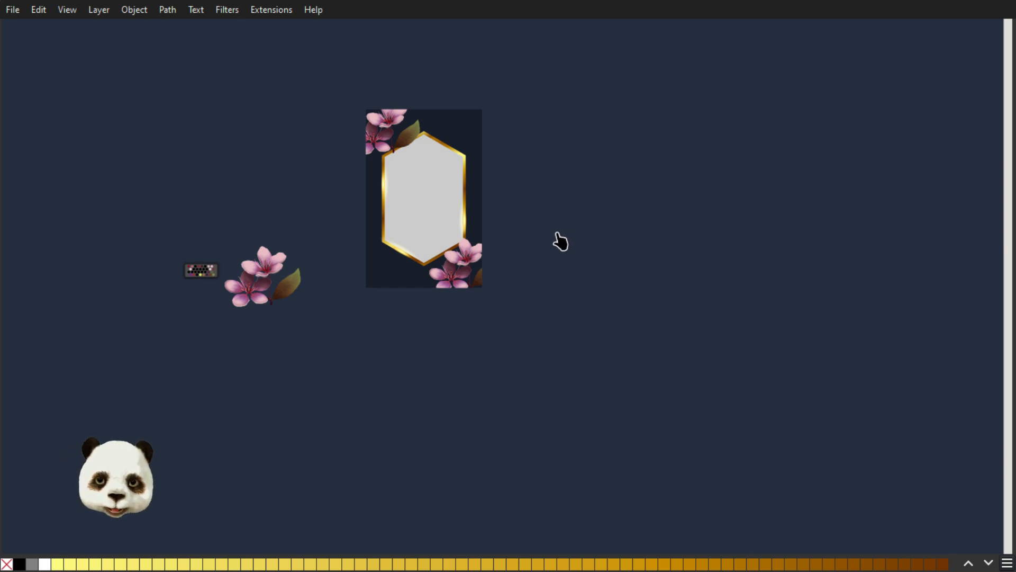
{"action": "scroll", "coordinate": [417, 262], "scroll_direction": "up", "scroll_amount": 3}
{"action": "scroll", "coordinate": [390, 278], "scroll_direction": "down", "scroll_amount": 2}
{"action": "scroll", "coordinate": [390, 280], "scroll_direction": "up", "scroll_amount": 5}
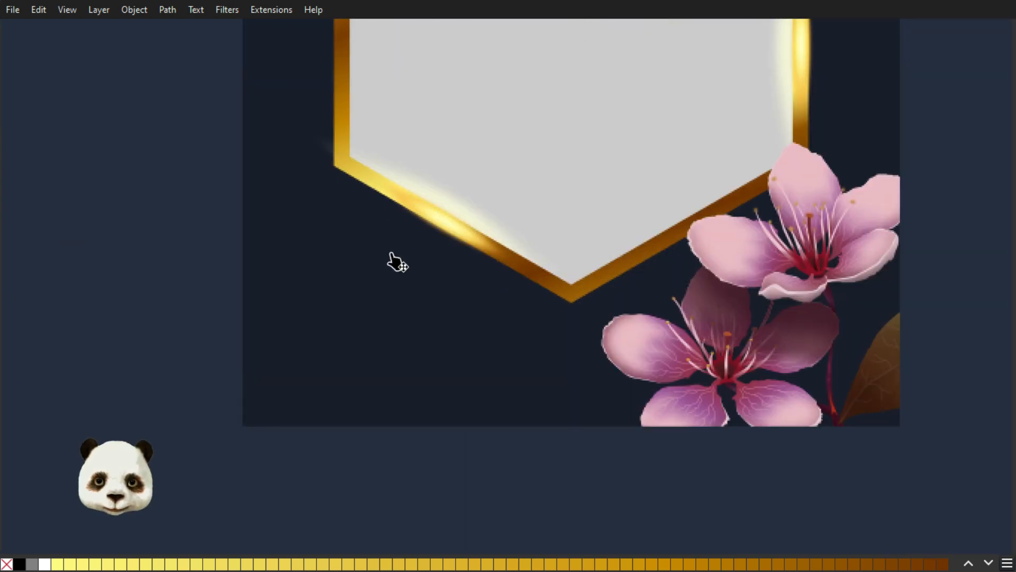
{"action": "left_click", "coordinate": [466, 239]}
{"action": "left_click_drag", "start_coordinate": [466, 239], "coordinate": [429, 217]}
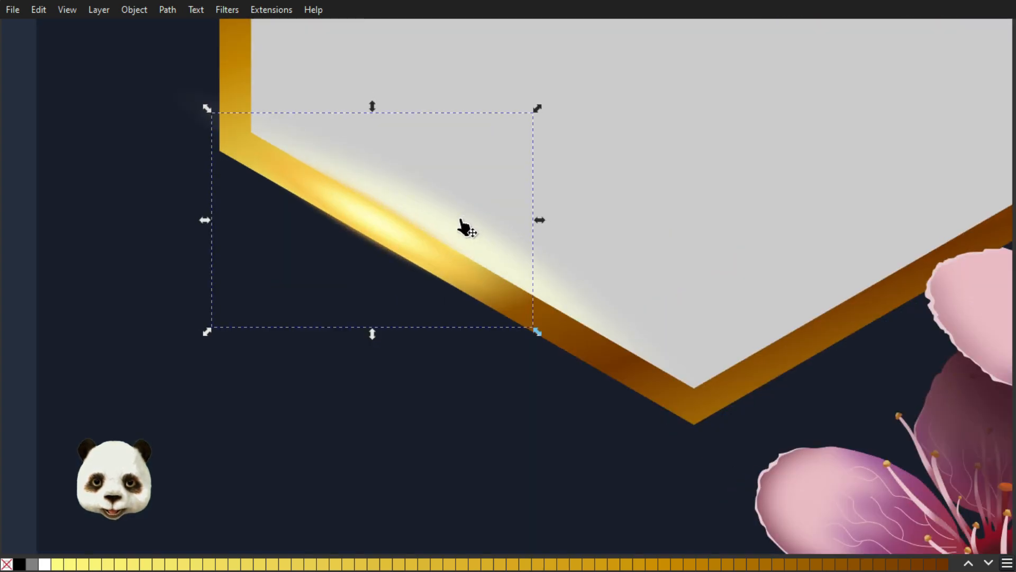
{"action": "left_click", "coordinate": [487, 231]}
{"action": "left_click_drag", "start_coordinate": [460, 227], "coordinate": [420, 211]}
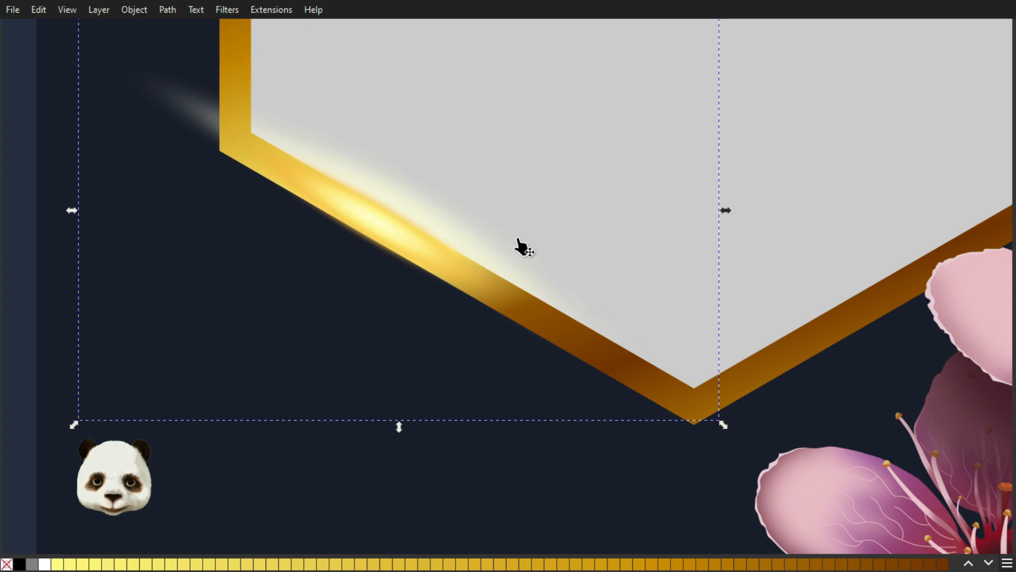
{"action": "key", "text": "ctrl+z"}
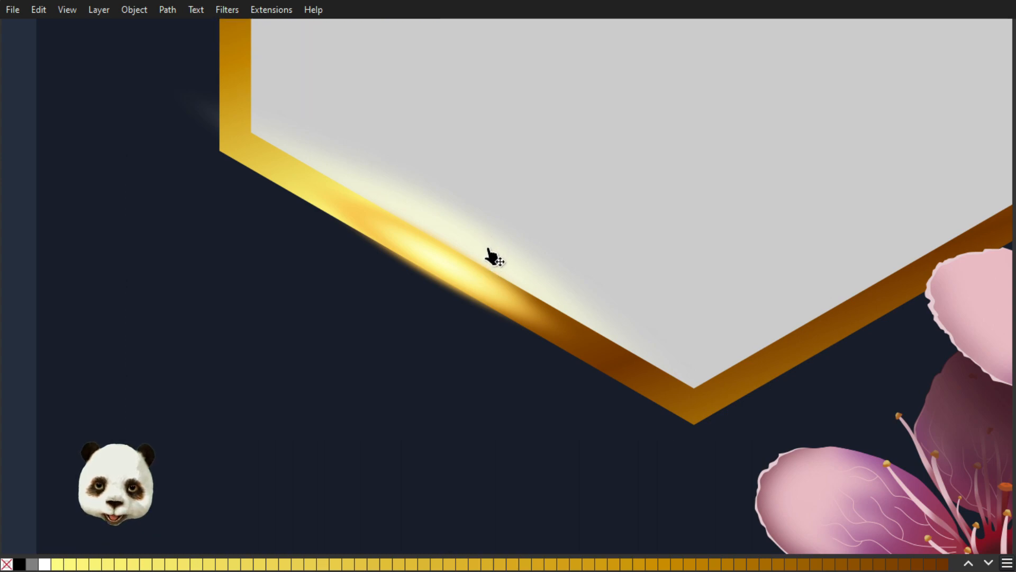
- Shift the slanted glow and reflection together up along the lower-left border towards its left corner and review them on the card
{"action": "left_click_drag", "start_coordinate": [453, 276], "coordinate": [405, 241]}
{"action": "scroll", "coordinate": [492, 241], "scroll_direction": "down", "scroll_amount": 4}
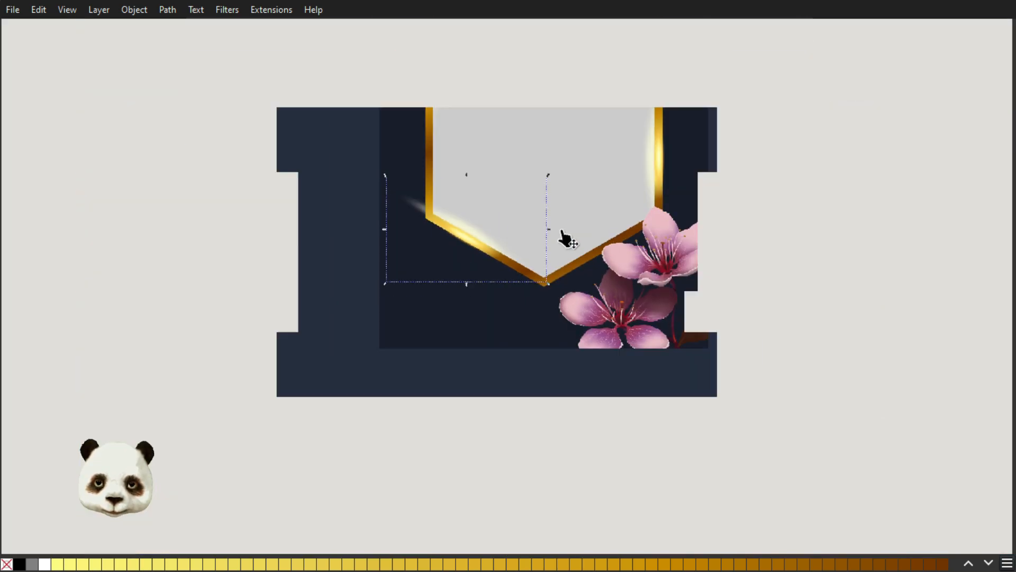
{"action": "left_click_drag", "start_coordinate": [761, 285], "coordinate": [709, 515]}
{"action": "scroll", "coordinate": [614, 406], "scroll_direction": "down", "scroll_amount": 2}
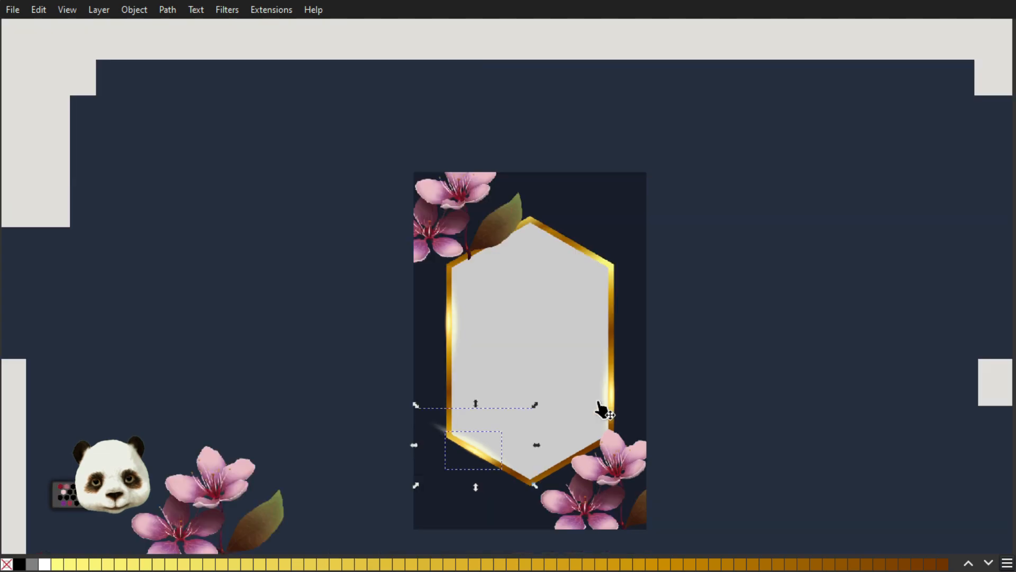
{"action": "scroll", "coordinate": [568, 407], "scroll_direction": "up", "scroll_amount": 1}
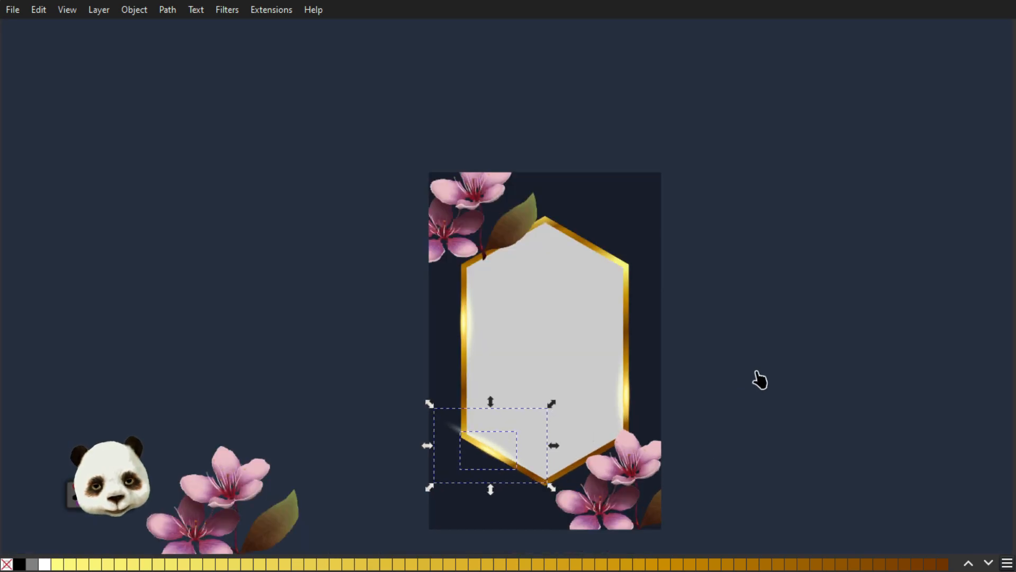
{"action": "left_click", "coordinate": [456, 436]}
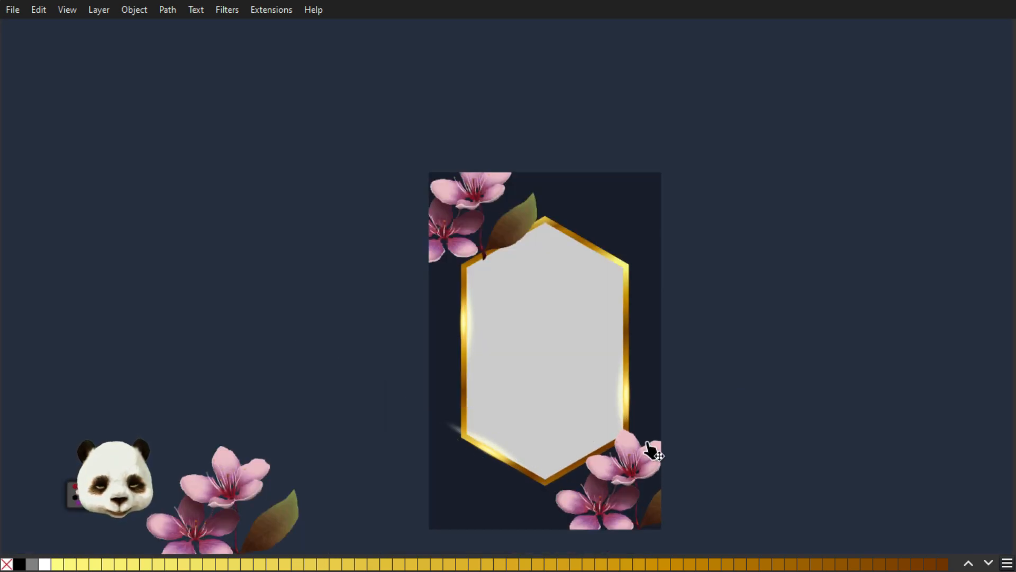
{"action": "scroll", "coordinate": [644, 431], "scroll_direction": "down", "scroll_amount": 1}
{"action": "left_click_drag", "start_coordinate": [692, 422], "coordinate": [640, 311]}
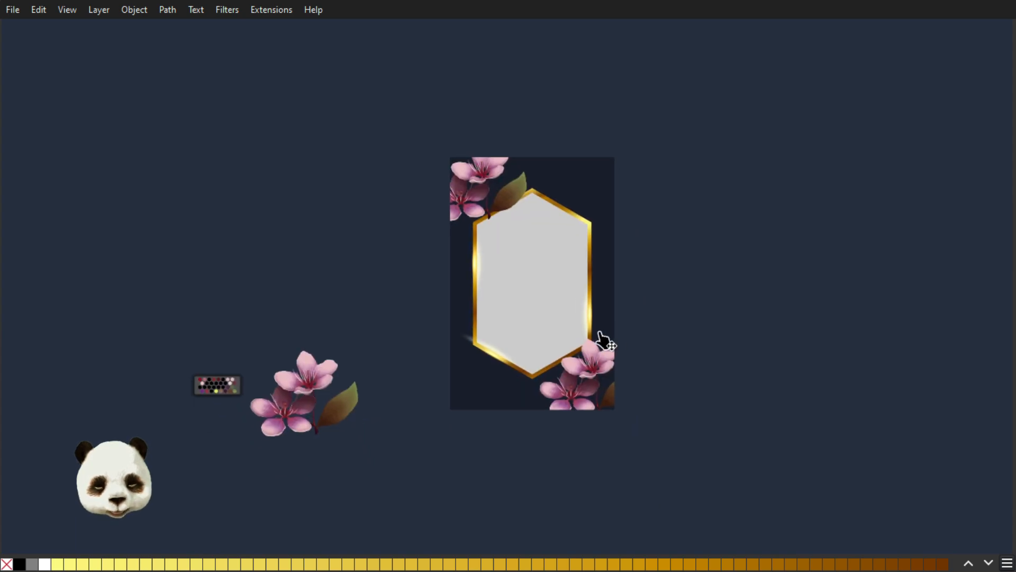
{"action": "scroll", "coordinate": [599, 341], "scroll_direction": "up", "scroll_amount": 1}
{"action": "scroll", "coordinate": [521, 392], "scroll_direction": "up", "scroll_amount": 1}
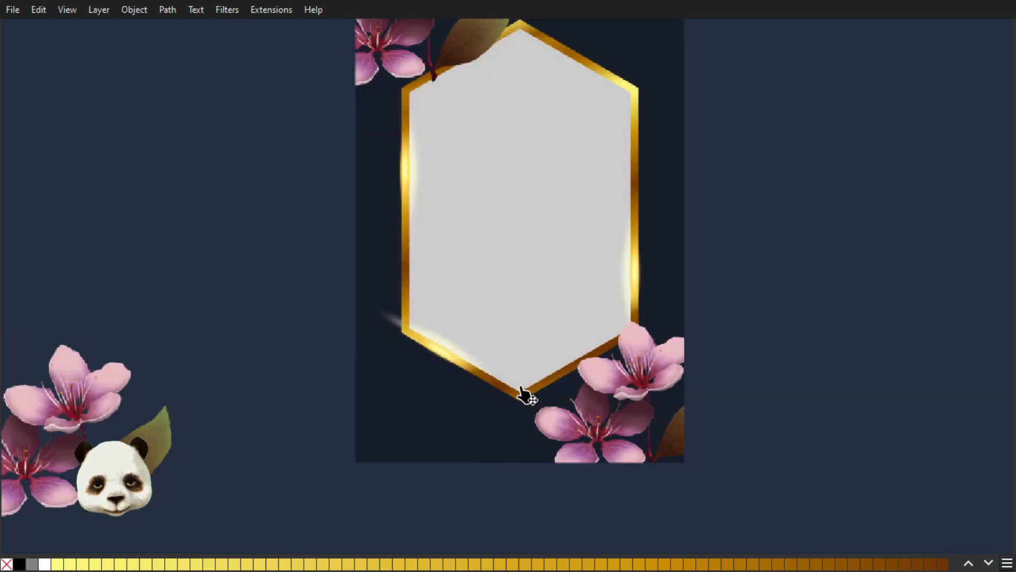
{"action": "scroll", "coordinate": [541, 311], "scroll_direction": "up", "scroll_amount": 1}
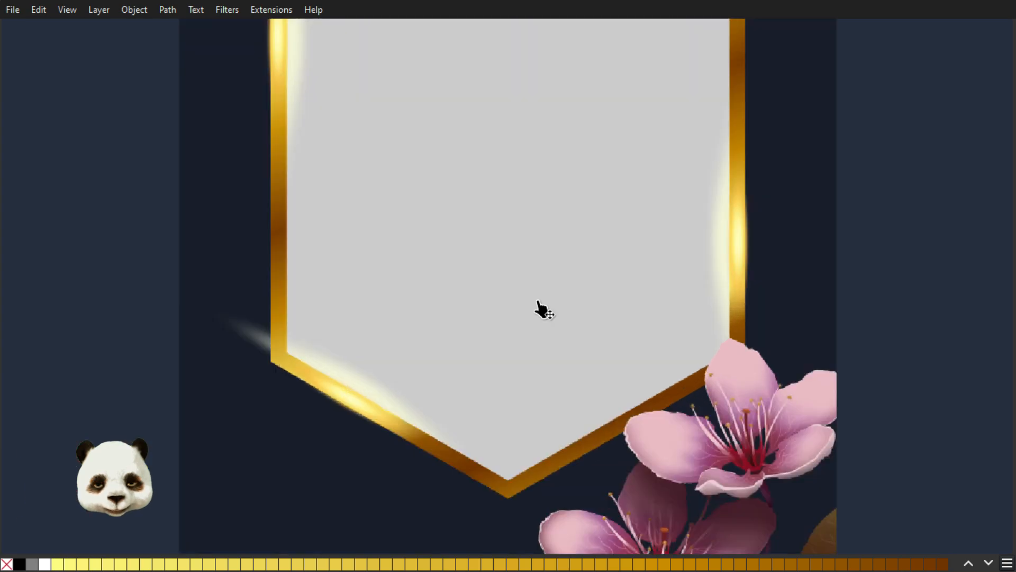
{"action": "scroll", "coordinate": [545, 306], "scroll_direction": "down", "scroll_amount": 1}
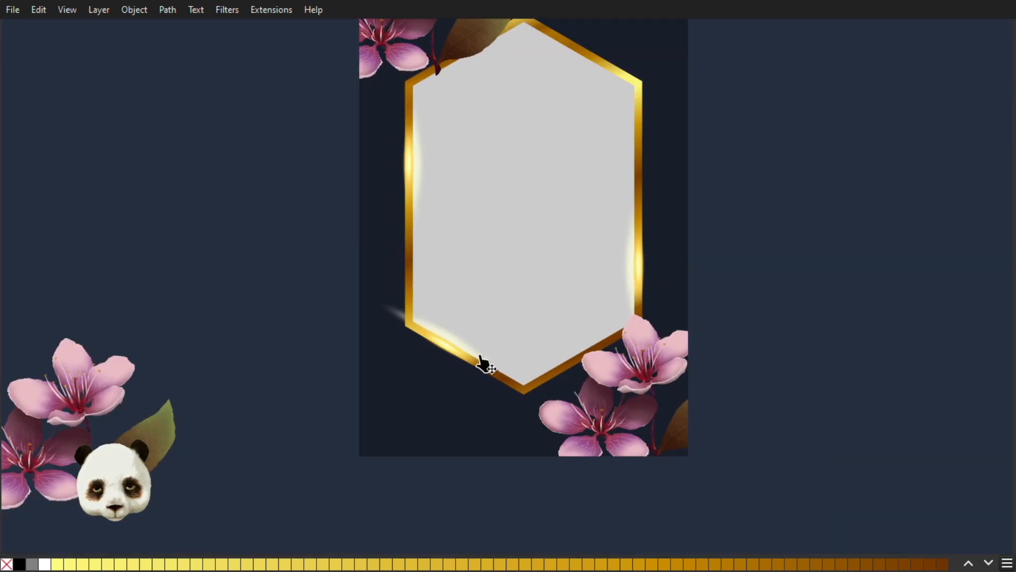
- Duplicate the lower-left border's glow and reflection, move the copy up into the grey area and mirror it vertically
{"action": "left_click", "coordinate": [455, 347]}
{"action": "scroll", "coordinate": [456, 345], "scroll_direction": "up", "scroll_amount": 2}
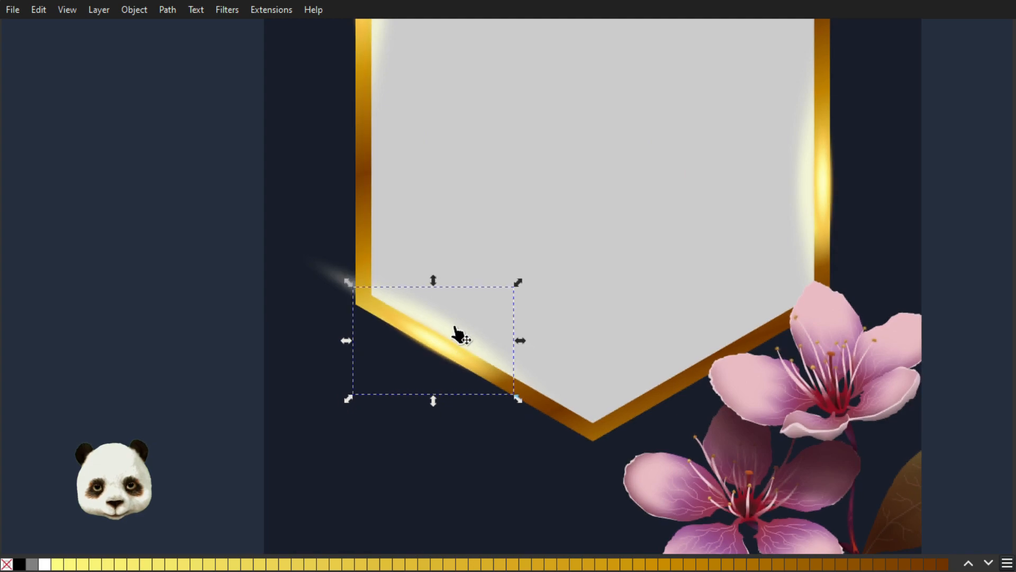
{"action": "left_click", "coordinate": [455, 327], "text": "shift"}
{"action": "key", "text": "ctrl+d"}
{"action": "left_click_drag", "start_coordinate": [453, 324], "coordinate": [647, 127]}
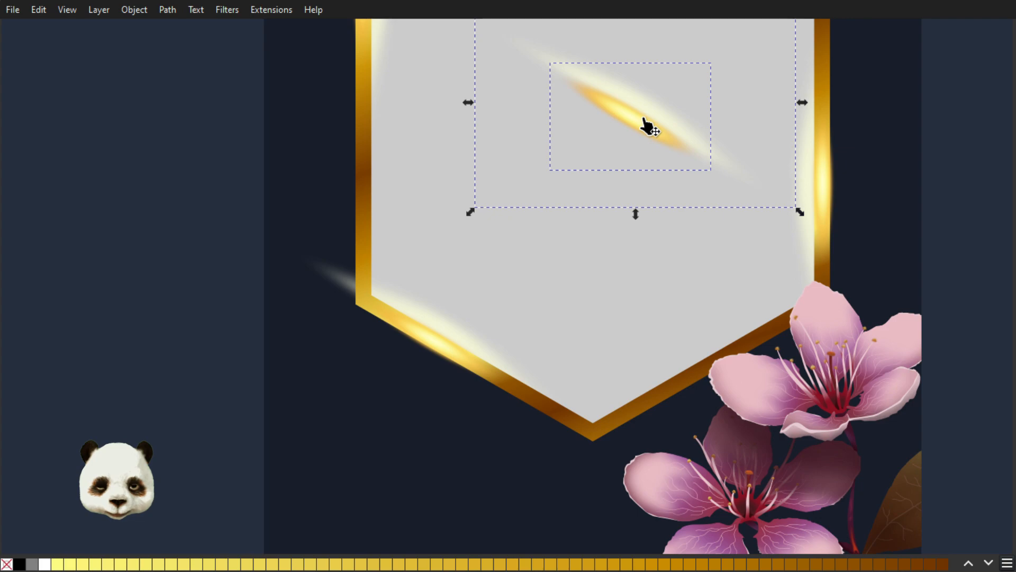
{"action": "scroll", "coordinate": [648, 127], "scroll_direction": "down", "scroll_amount": 2}
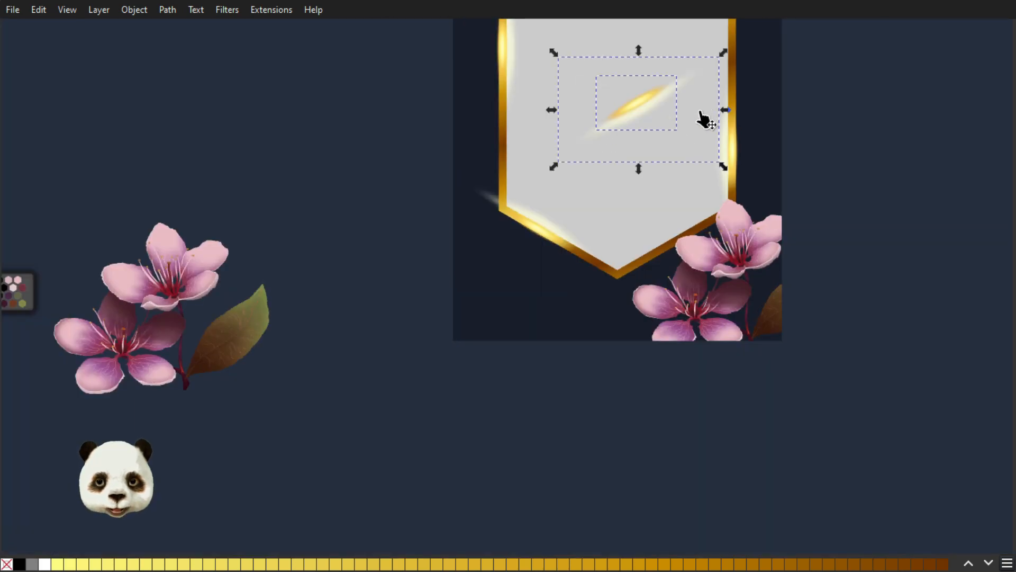
{"action": "left_click_drag", "start_coordinate": [685, 126], "coordinate": [600, 327]}
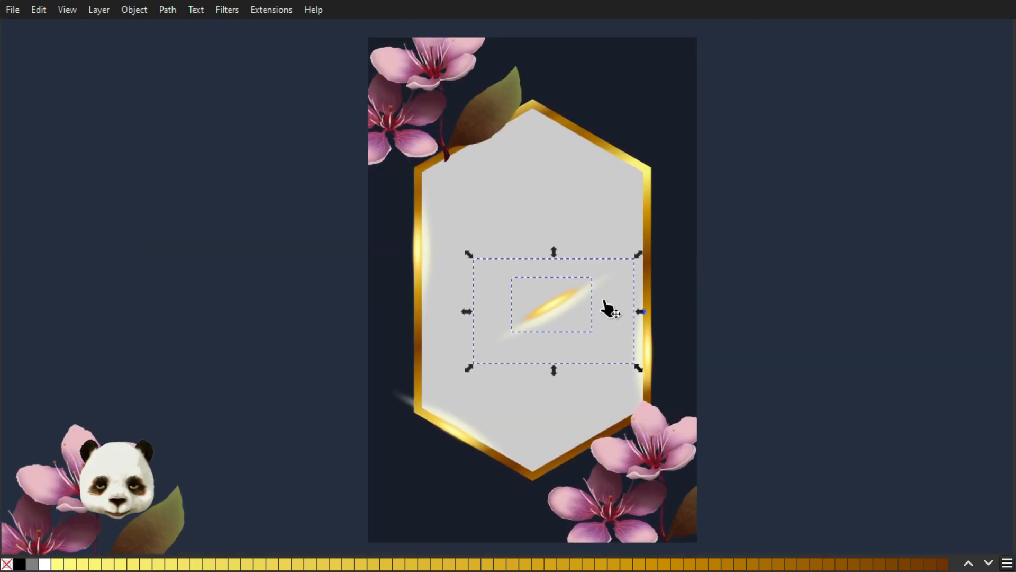
- Try to seat the mirrored glow and reflection copy on the frame's upper-right corner and review it on the card
{"action": "left_click_drag", "start_coordinate": [550, 300], "coordinate": [654, 198]}
{"action": "scroll", "coordinate": [648, 159], "scroll_direction": "up", "scroll_amount": 3}
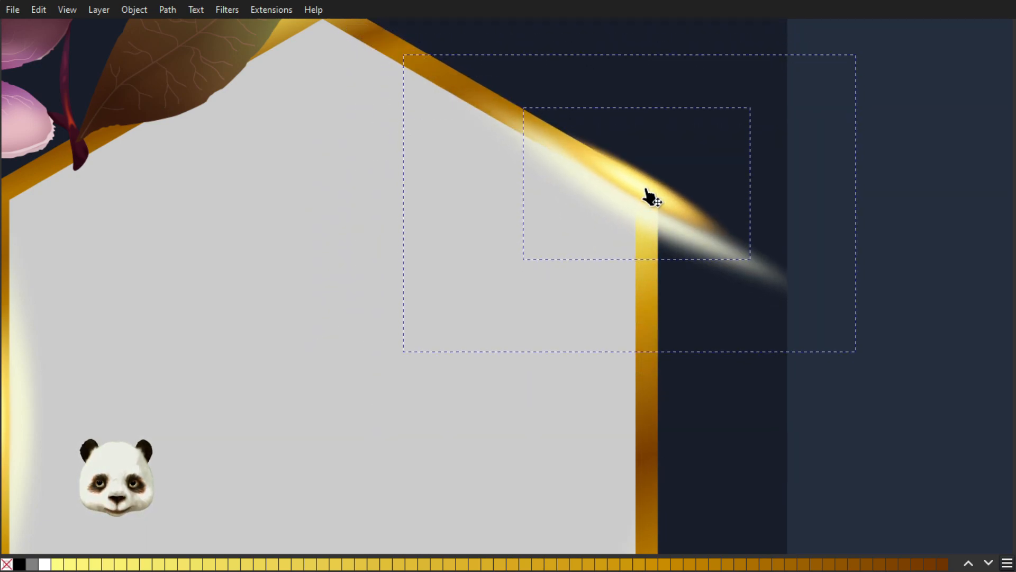
{"action": "scroll", "coordinate": [577, 252], "scroll_direction": "down", "scroll_amount": 4}
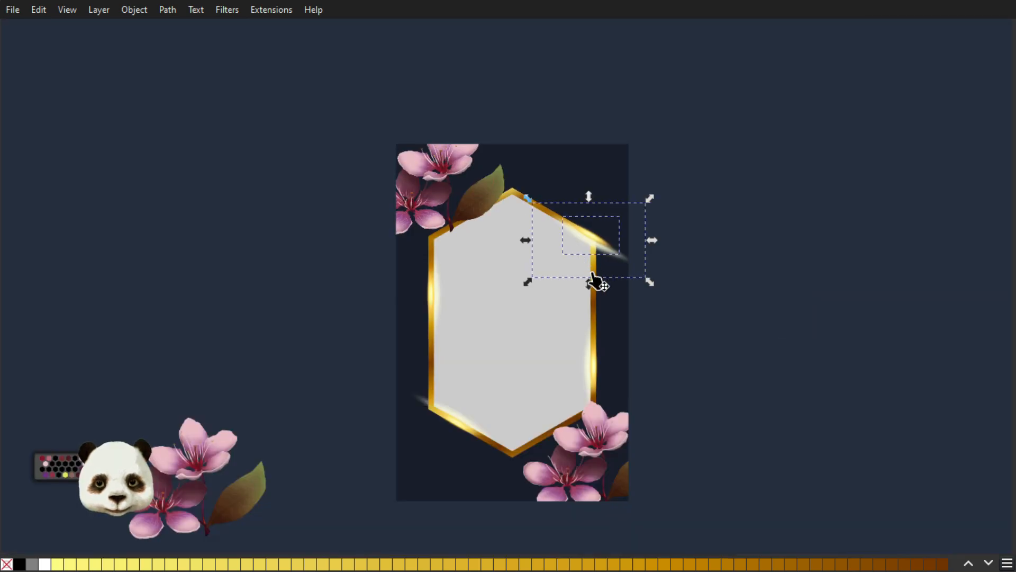
{"action": "scroll", "coordinate": [593, 274], "scroll_direction": "down", "scroll_amount": 2}
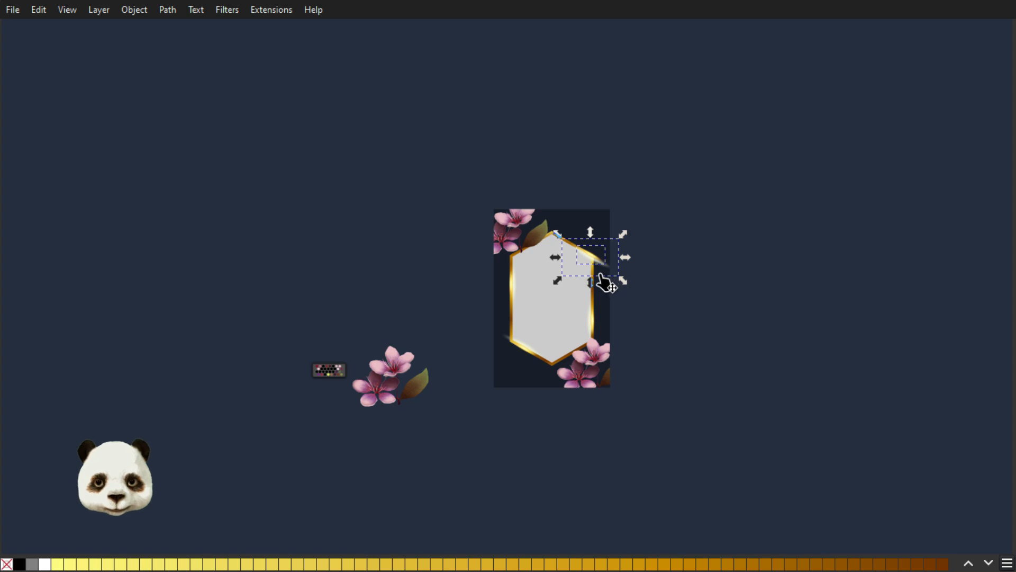
{"action": "scroll", "coordinate": [603, 282], "scroll_direction": "up", "scroll_amount": 3}
- Move the mirrored glow and reflection copy off the frame and delete it
{"action": "left_click_drag", "start_coordinate": [593, 228], "coordinate": [607, 179]}
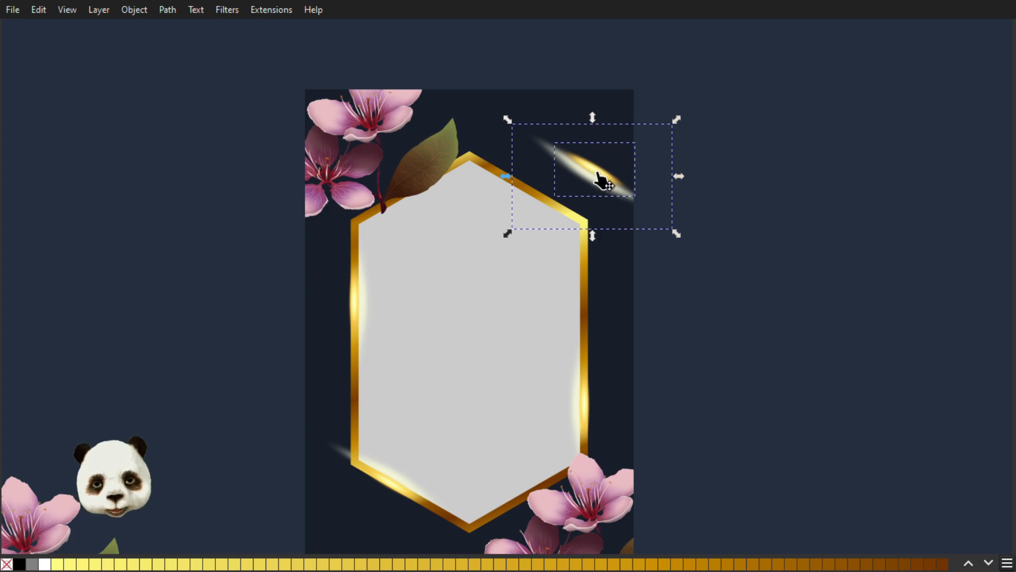
{"action": "left_click_drag", "start_coordinate": [601, 176], "coordinate": [574, 137]}
{"action": "scroll", "coordinate": [574, 182], "scroll_direction": "down", "scroll_amount": 3}
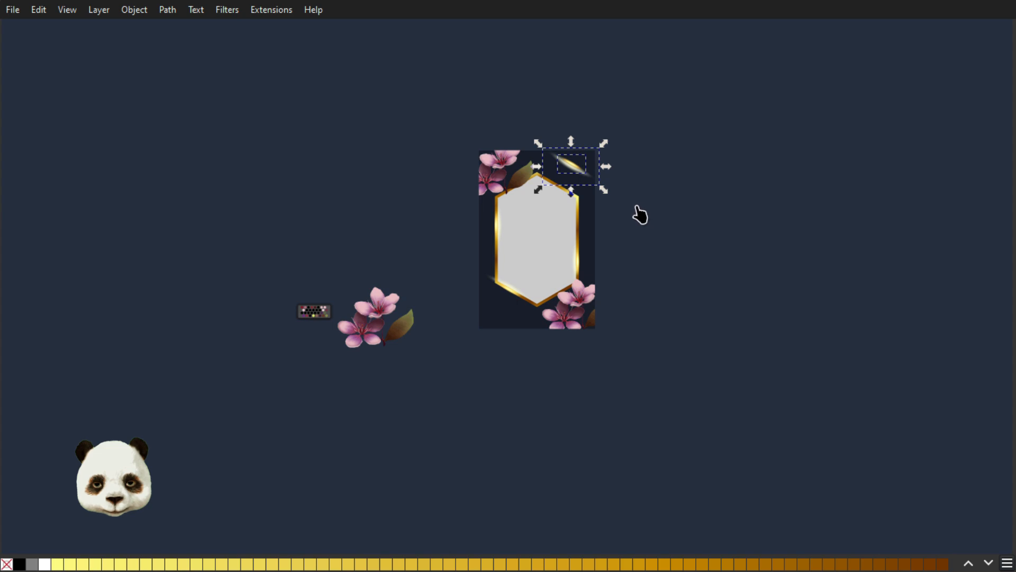
{"action": "scroll", "coordinate": [641, 214], "scroll_direction": "up", "scroll_amount": 2}
{"action": "left_click", "coordinate": [646, 225]}
{"action": "scroll", "coordinate": [309, 297], "scroll_direction": "up", "scroll_amount": 1}
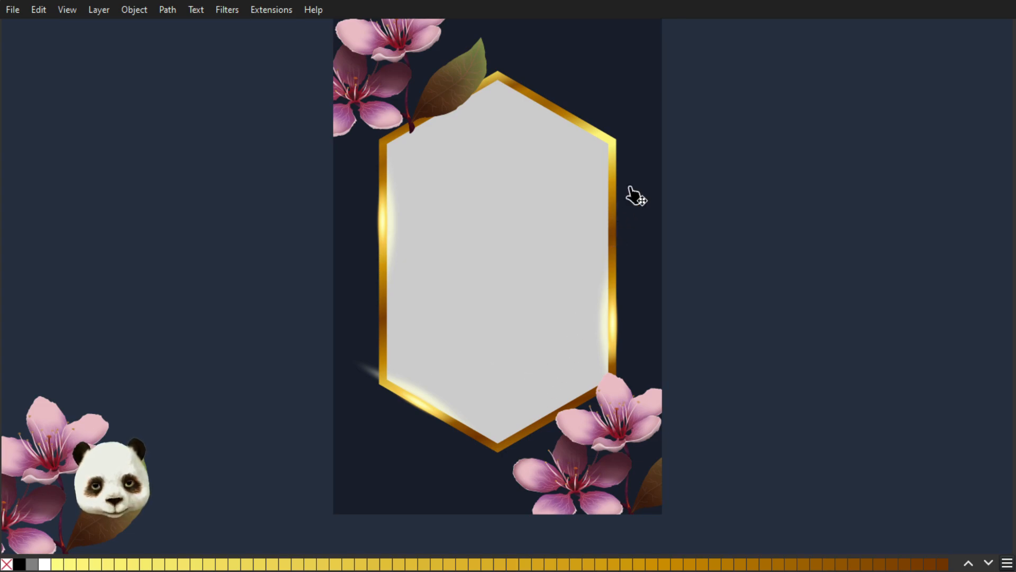
{"action": "scroll", "coordinate": [665, 188], "scroll_direction": "down", "scroll_amount": 1}
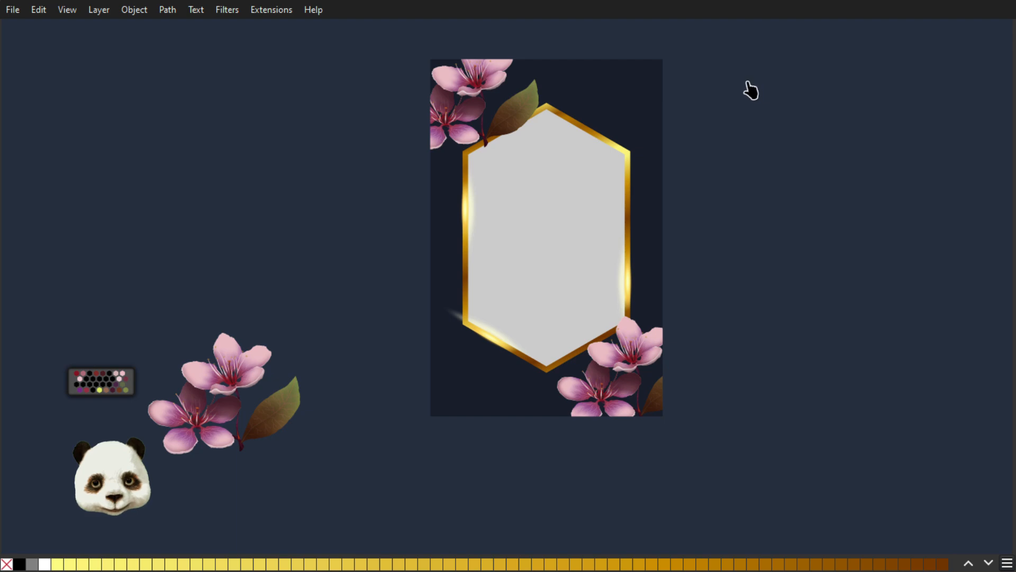
- Duplicate the grey hexagon above the gold frame and enlarge the copy until its edges reach the frame's outer edge
{"action": "left_click_drag", "start_coordinate": [746, 82], "coordinate": [524, 237]}
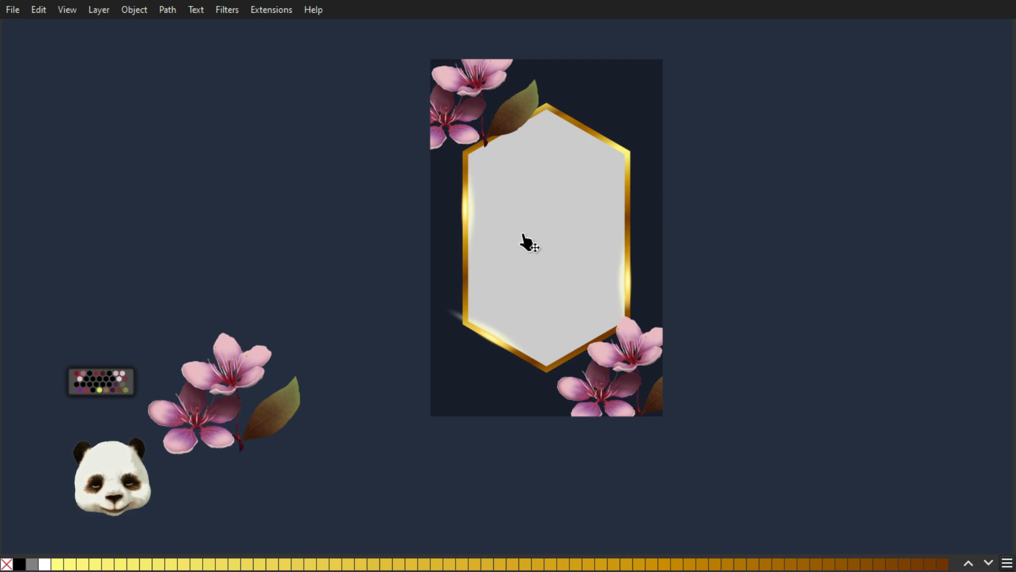
{"action": "left_click", "coordinate": [526, 242]}
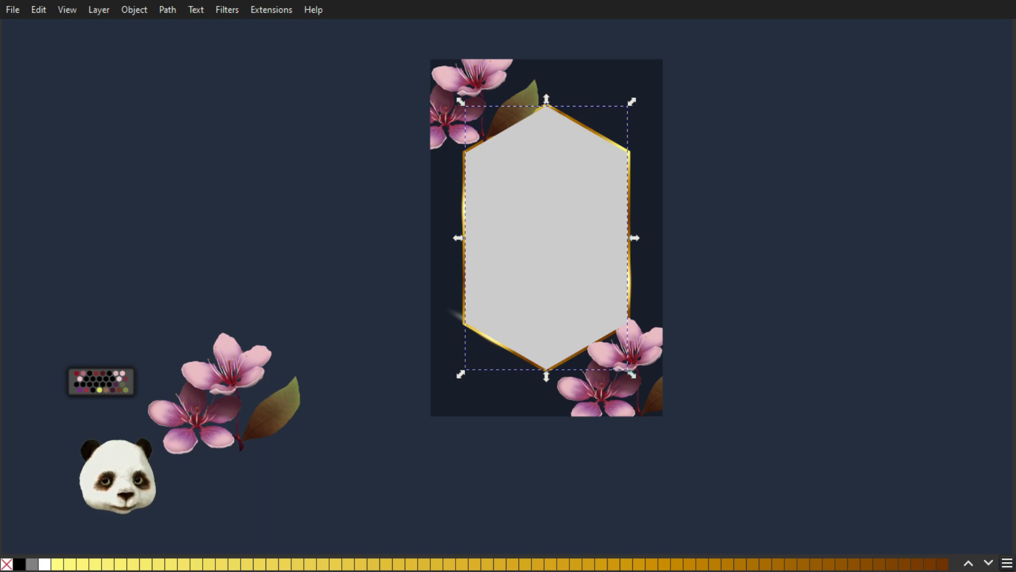
{"action": "scroll", "coordinate": [608, 139], "scroll_direction": "up", "scroll_amount": 8}
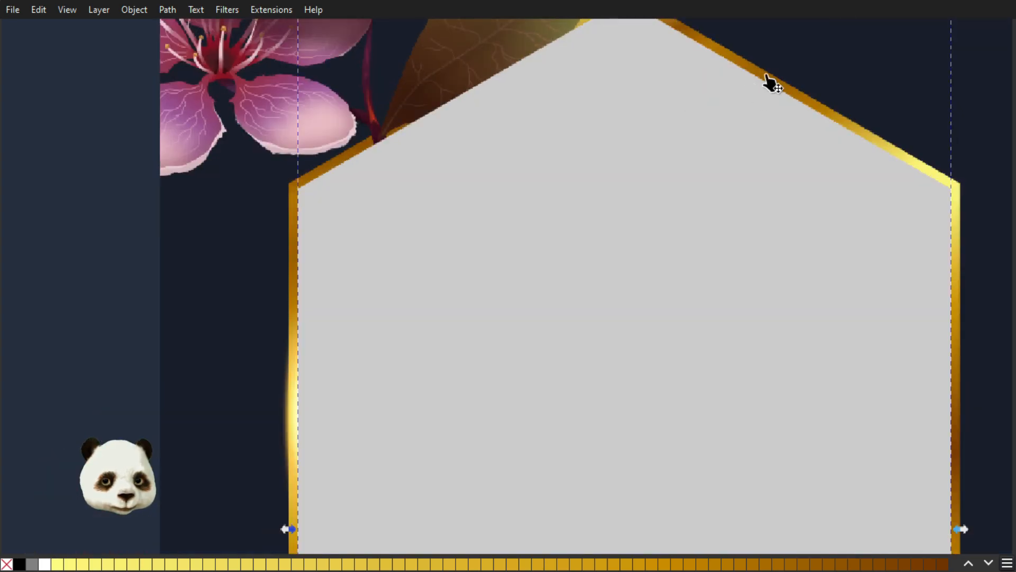
{"action": "scroll", "coordinate": [912, 85], "scroll_direction": "up", "scroll_amount": 2}
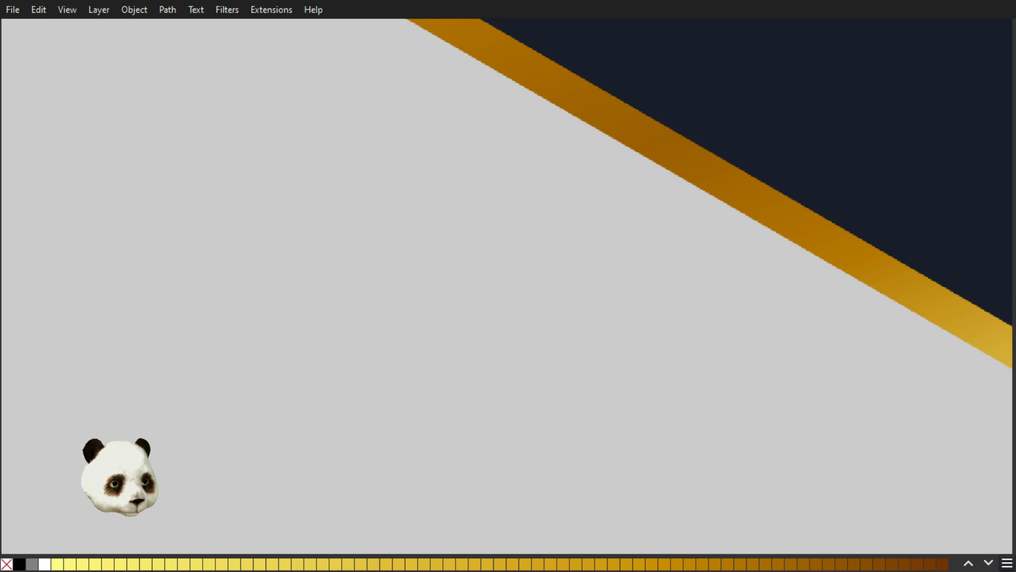
{"action": "key", "text": "alt+("}
{"action": "key", "text": "alt+("}
{"action": "key", "text": "alt+("}
{"action": "key", "text": "alt+("}
{"action": "key", "text": "alt+("}
{"action": "key", "text": "alt+("}
{"action": "key", "text": "alt+("}
{"action": "key", "text": "alt+("}
{"action": "key", "text": "alt+("}
{"action": "key", "text": "alt+("}
{"action": "key", "text": "alt+("}
{"action": "key", "text": "alt+("}
{"action": "key", "text": "alt+("}
{"action": "key", "text": "alt+("}
{"action": "key", "text": "alt+("}
{"action": "key", "text": "alt+("}
{"action": "key", "text": "alt+("}
{"action": "key", "text": "alt+("}
{"action": "key", "text": "alt+("}
{"action": "key", "text": "alt+("}
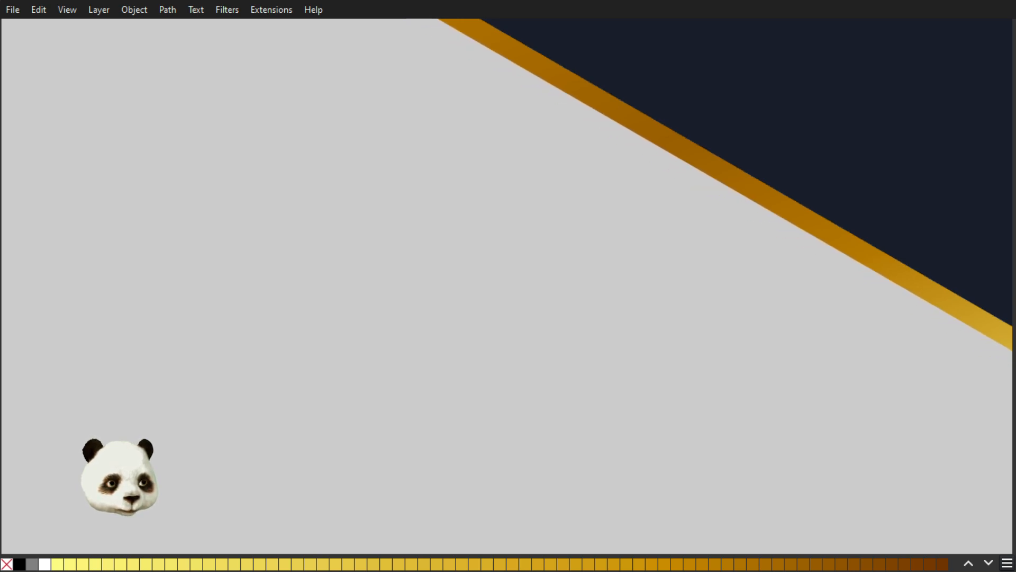
{"action": "key", "text": "alt+("}
{"action": "key", "text": "alt+("}
{"action": "key", "text": "alt+("}
{"action": "key", "text": "alt+("}
{"action": "key", "text": "alt+("}
{"action": "key", "text": "alt+("}
{"action": "key", "text": "alt+("}
{"action": "key", "text": "alt+("}
{"action": "key", "text": "alt+("}
{"action": "key", "text": "alt+("}
{"action": "key", "text": "alt+("}
{"action": "key", "text": "alt+("}
{"action": "key", "text": "alt+("}
{"action": "key", "text": "alt+("}
{"action": "key", "text": "alt+("}
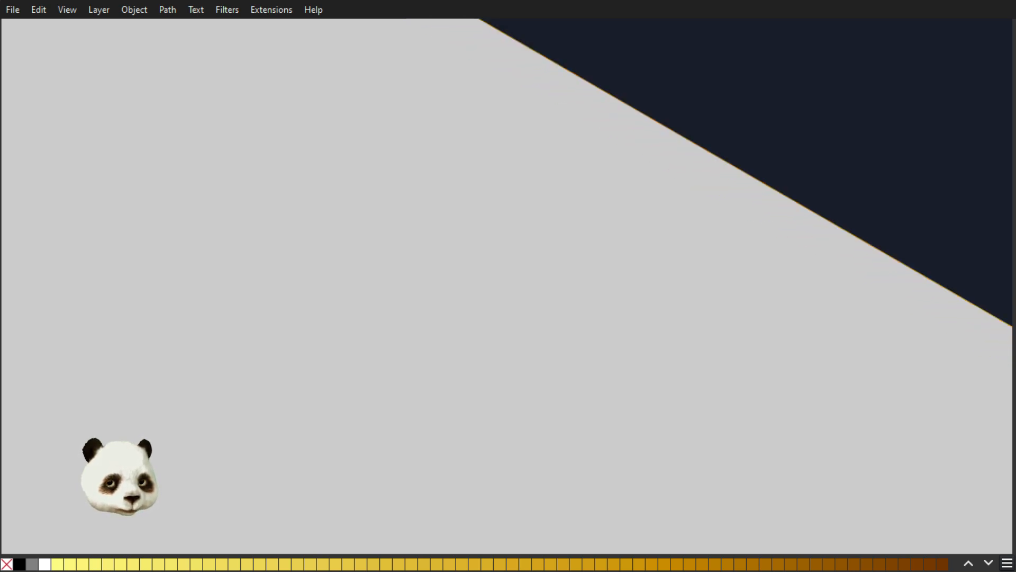
{"action": "scroll", "coordinate": [794, 252], "scroll_direction": "down", "scroll_amount": 6}
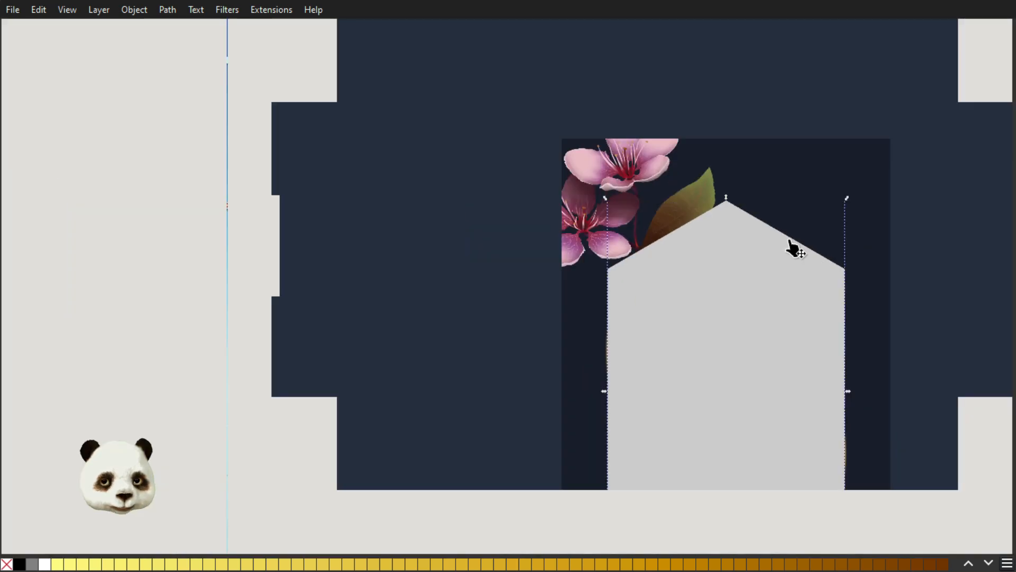
{"action": "scroll", "coordinate": [872, 345], "scroll_direction": "up", "scroll_amount": 1}
{"action": "scroll", "coordinate": [738, 356], "scroll_direction": "down", "scroll_amount": 4}
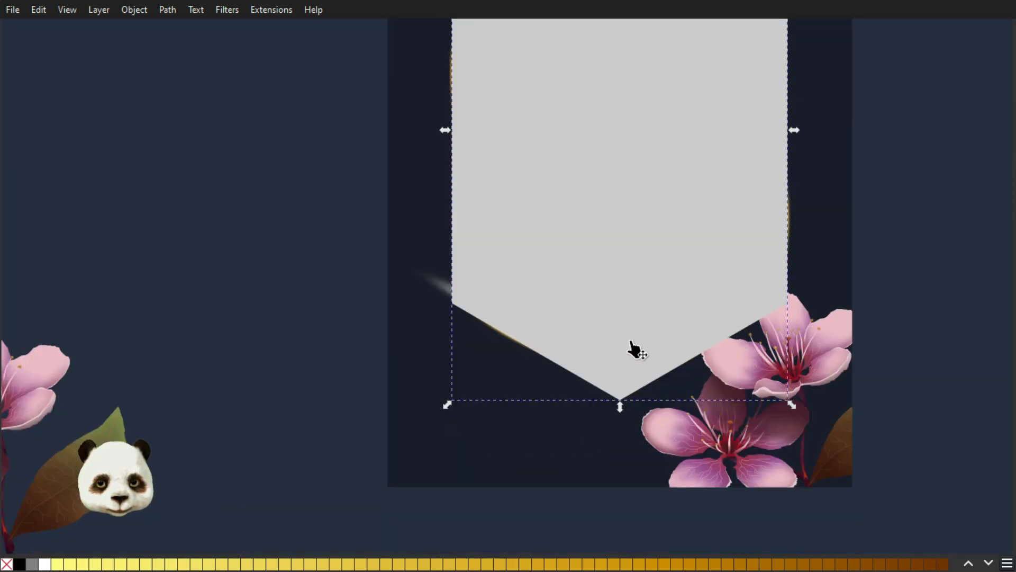
- Raise the three border glows above the enlarged hexagon and group the gold frame with its inner reflections
{"action": "scroll", "coordinate": [620, 352], "scroll_direction": "up", "scroll_amount": 2}
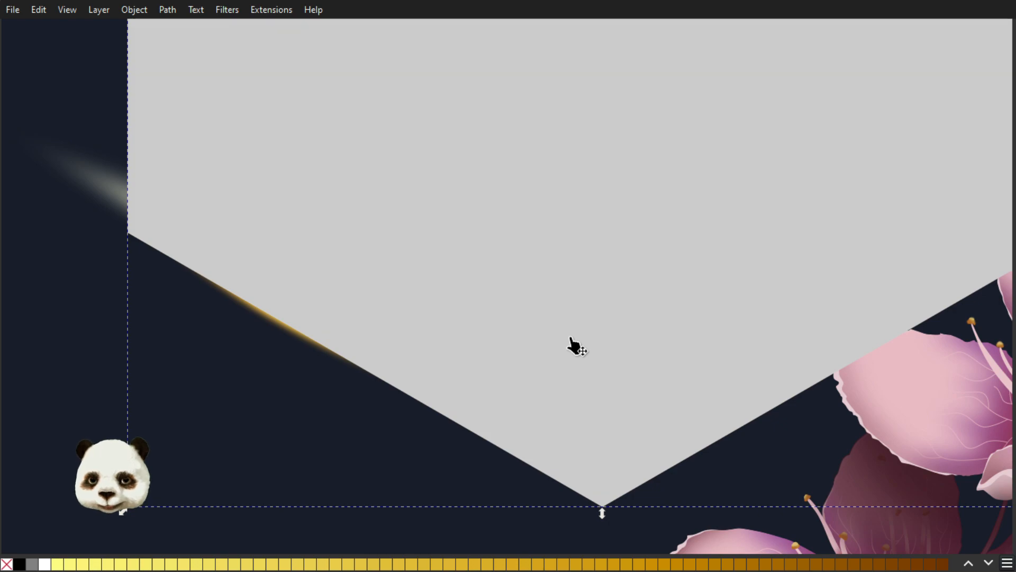
{"action": "scroll", "coordinate": [576, 347], "scroll_direction": "down", "scroll_amount": 4}
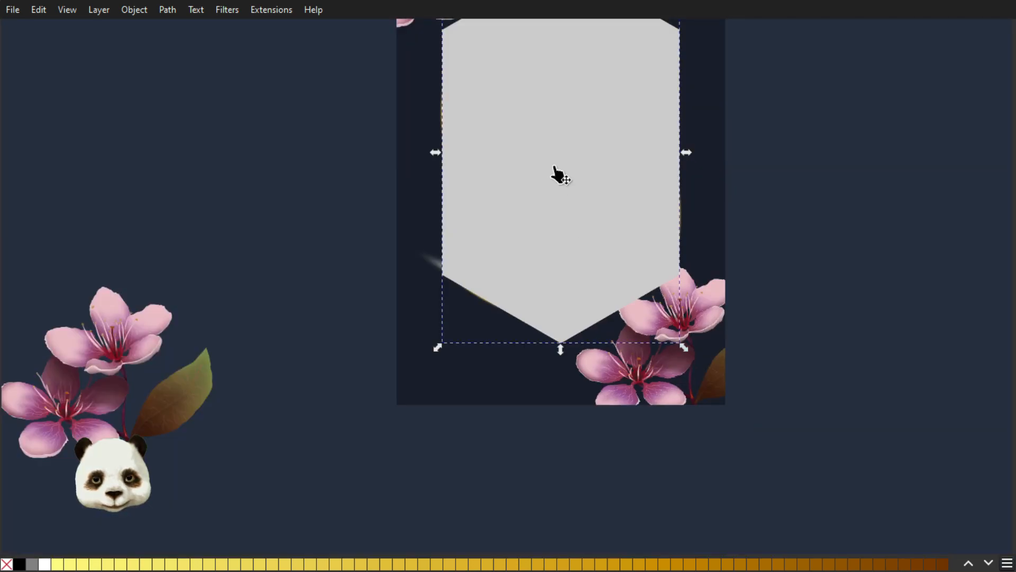
{"action": "scroll", "coordinate": [561, 158], "scroll_direction": "up", "scroll_amount": 1}
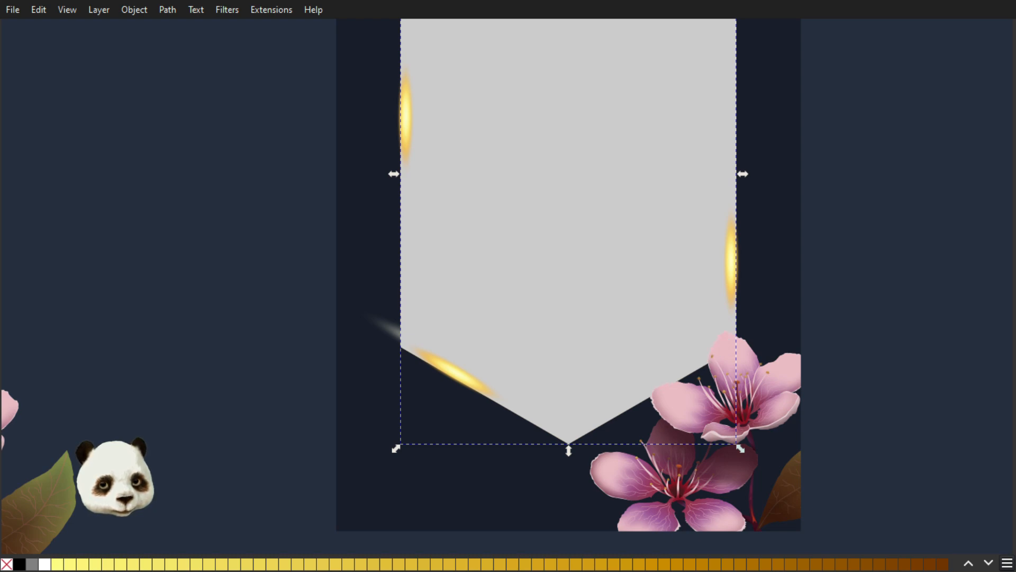
{"action": "scroll", "coordinate": [868, 272], "scroll_direction": "down", "scroll_amount": 2}
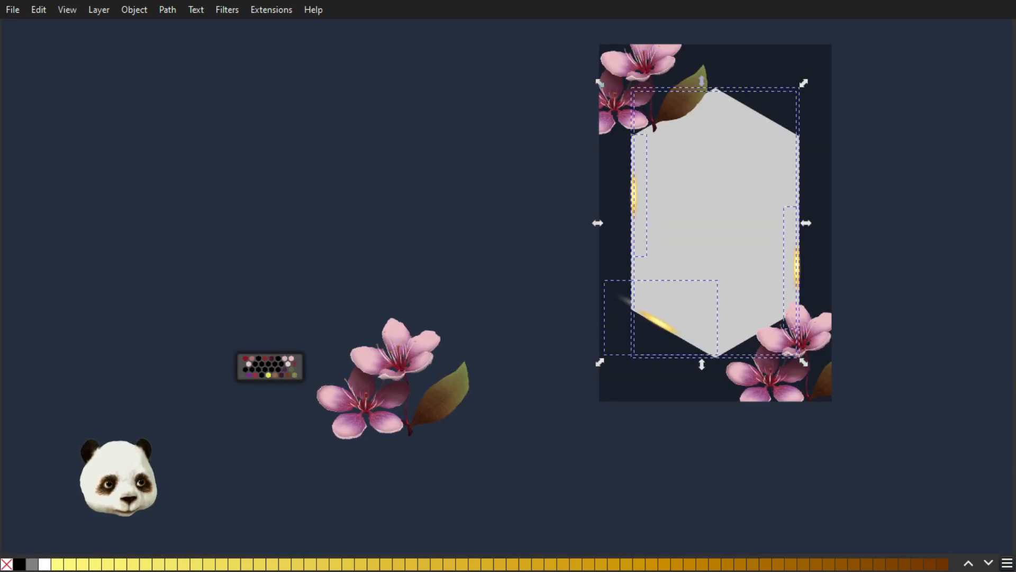
{"action": "key", "text": "Escape"}
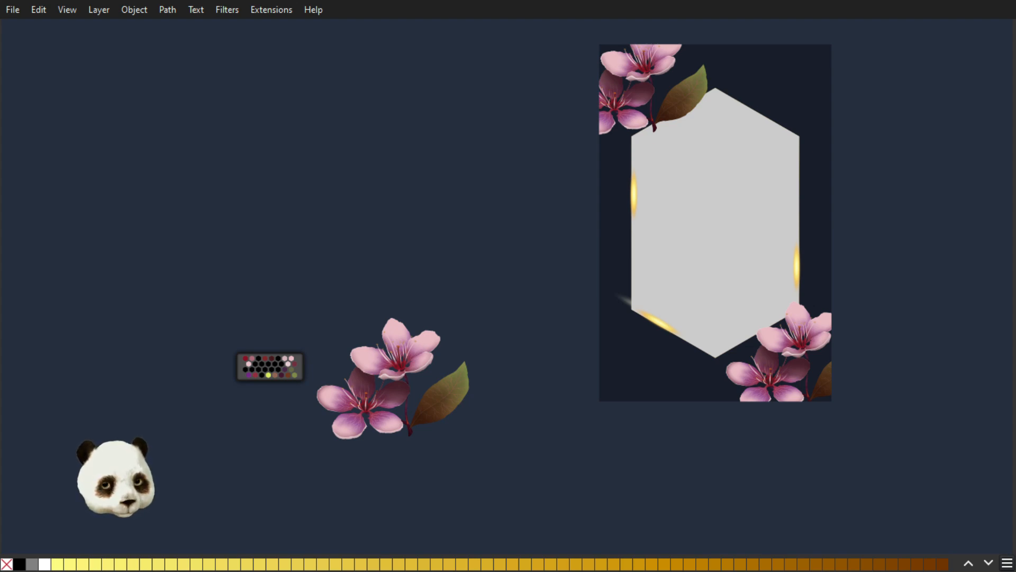
- Switch the colour palette to Inkscape default and fill the enlarged hexagon with magenta
{"action": "left_click", "coordinate": [715, 223]}
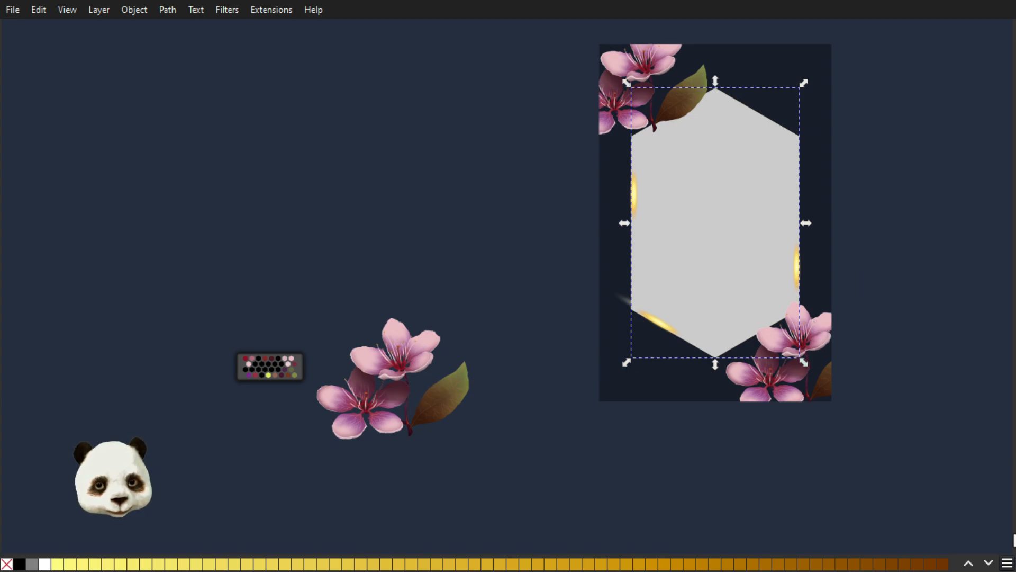
{"action": "left_click", "coordinate": [1008, 562]}
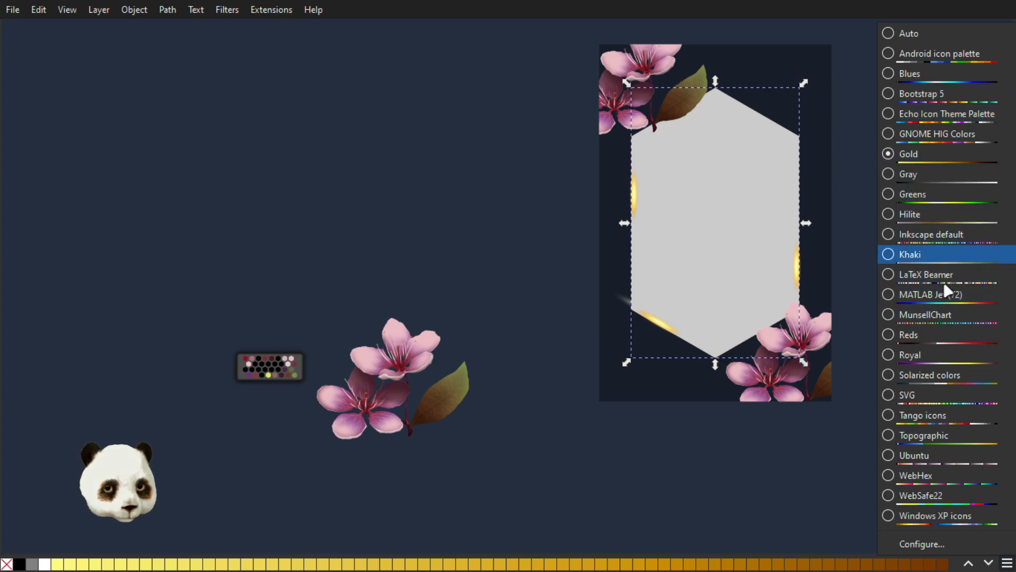
{"action": "left_click", "coordinate": [942, 233]}
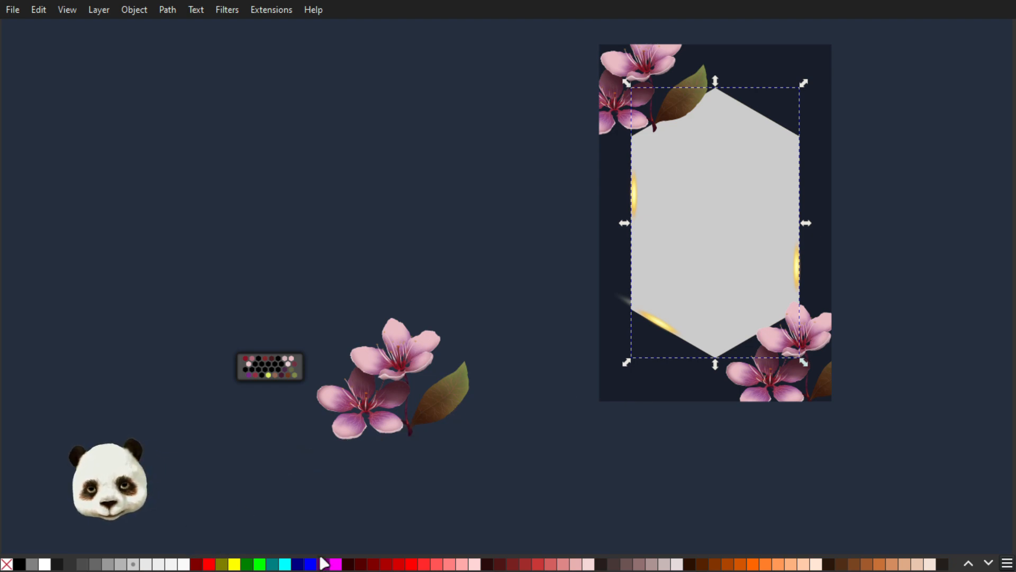
{"action": "left_click", "coordinate": [335, 564]}
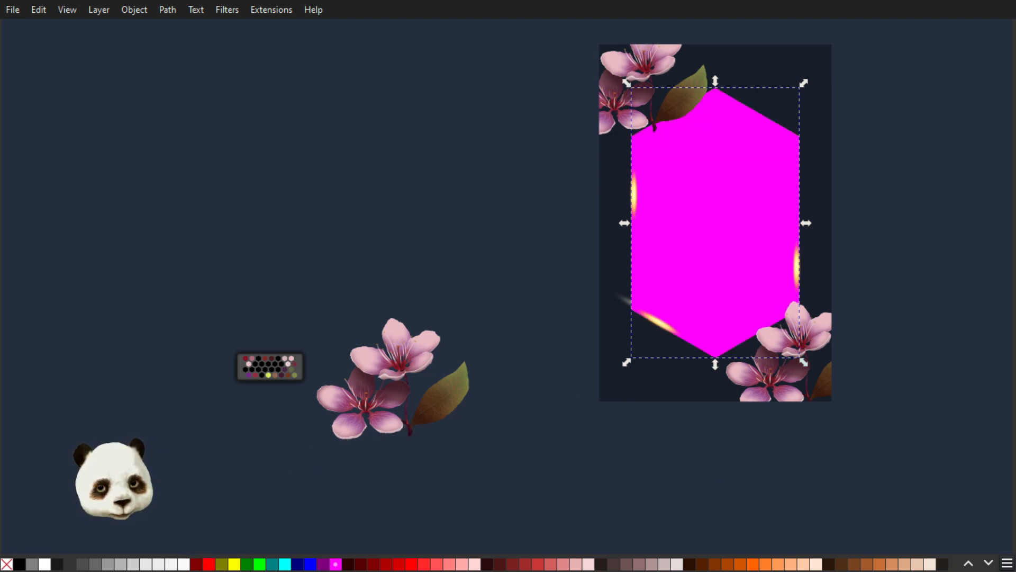
- Move the magenta hexagon aside to inspect the frame group beneath it, and undo the move
{"action": "left_click", "coordinate": [656, 320], "text": "shift"}
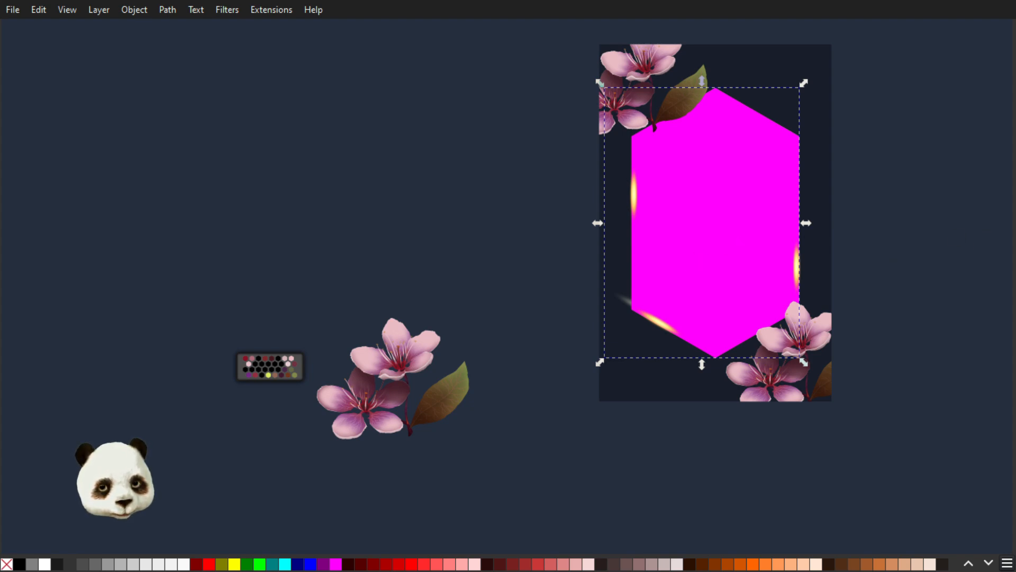
{"action": "left_click_drag", "start_coordinate": [729, 239], "coordinate": [642, 238]}
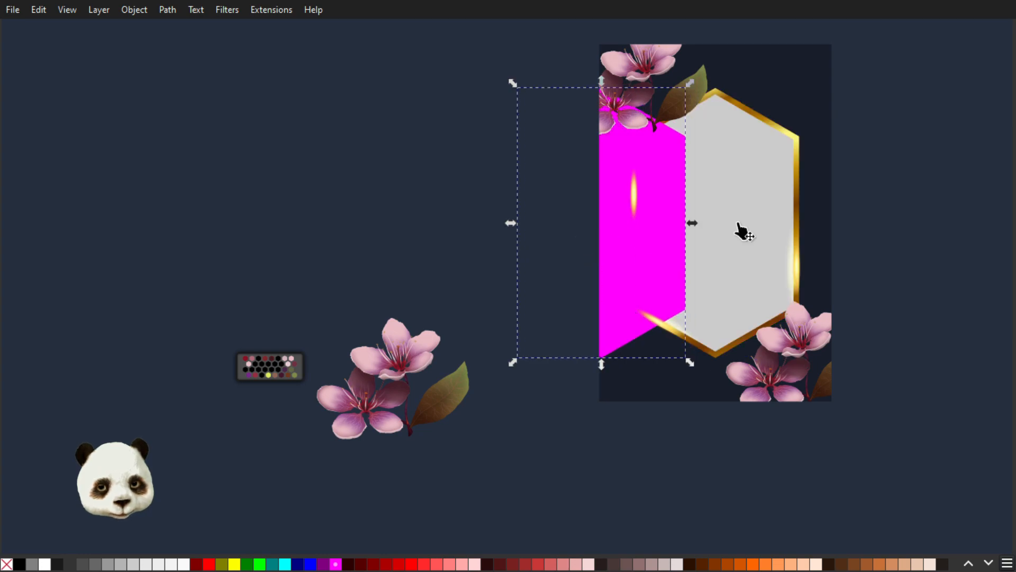
{"action": "left_click", "coordinate": [794, 197]}
{"action": "key", "text": "ctrl+z"}
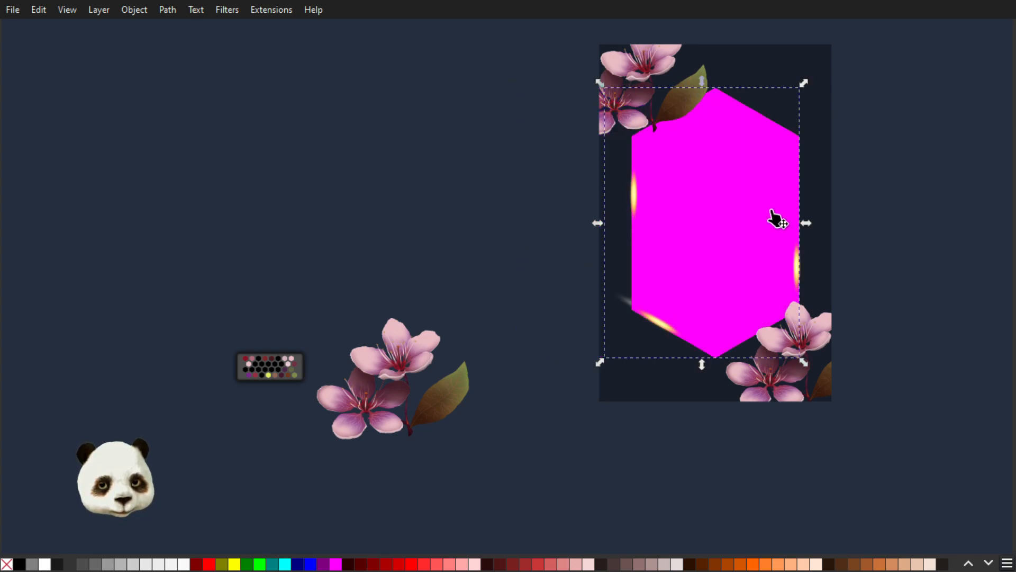
- Clip the grouped frame and reflections with the magenta hexagon and review the borders on the card
{"action": "right_click", "coordinate": [726, 221]}
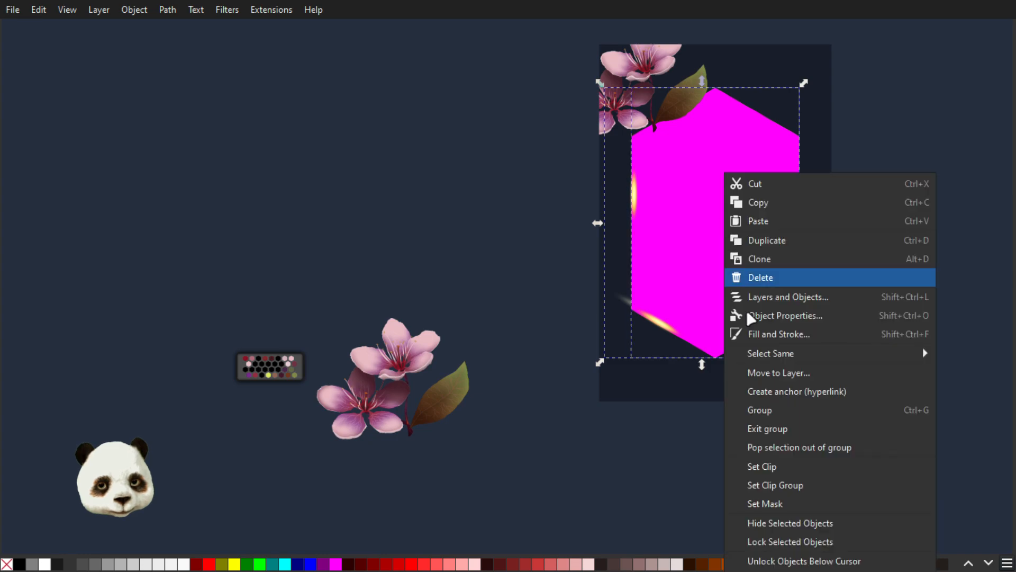
{"action": "left_click", "coordinate": [785, 469]}
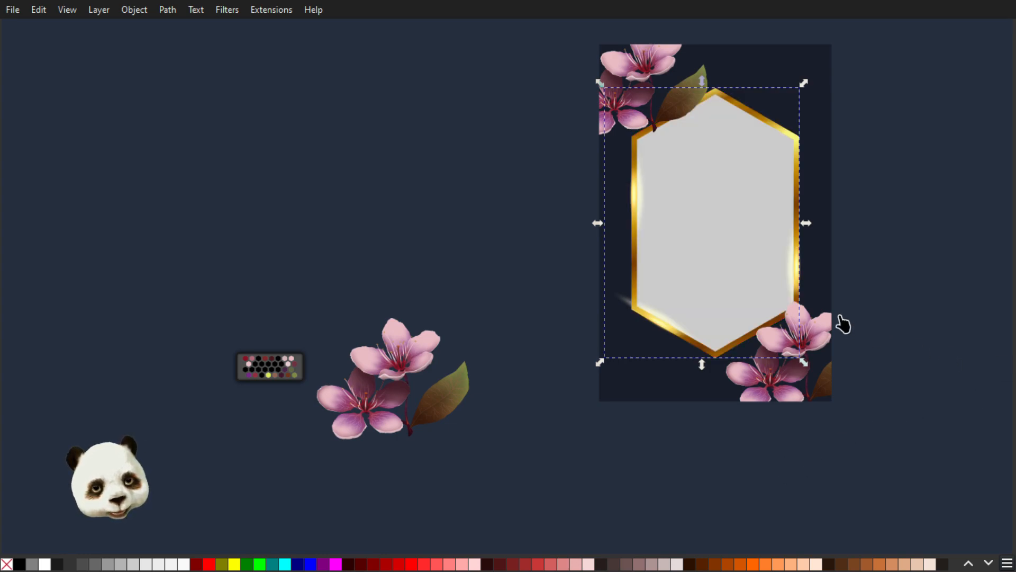
{"action": "scroll", "coordinate": [841, 316], "scroll_direction": "up", "scroll_amount": 1, "text": "ctrl"}
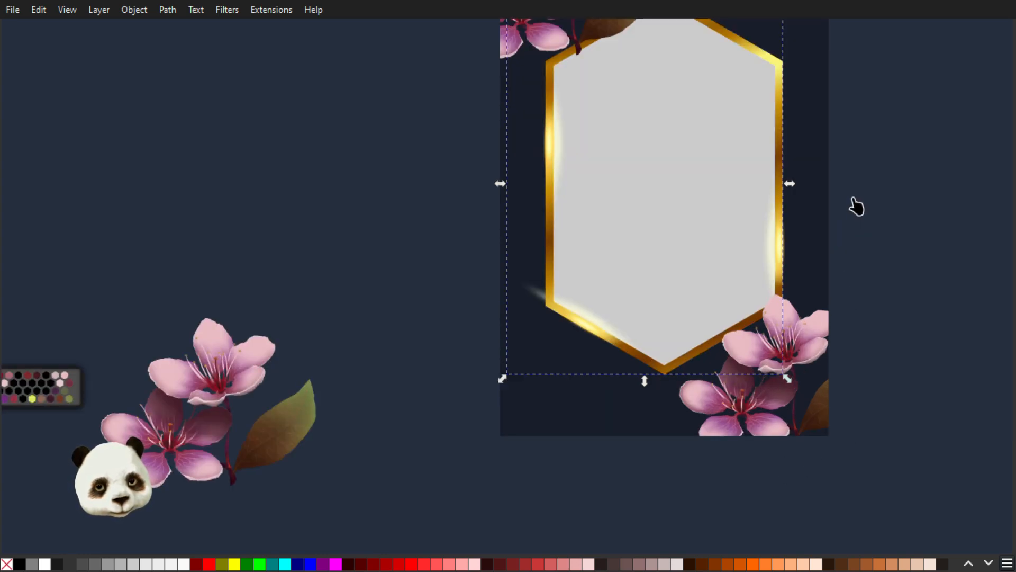
{"action": "scroll", "coordinate": [841, 180], "scroll_direction": "down", "scroll_amount": 2, "text": "ctrl"}
{"action": "scroll", "coordinate": [846, 161], "scroll_direction": "up", "scroll_amount": 2, "text": "ctrl"}
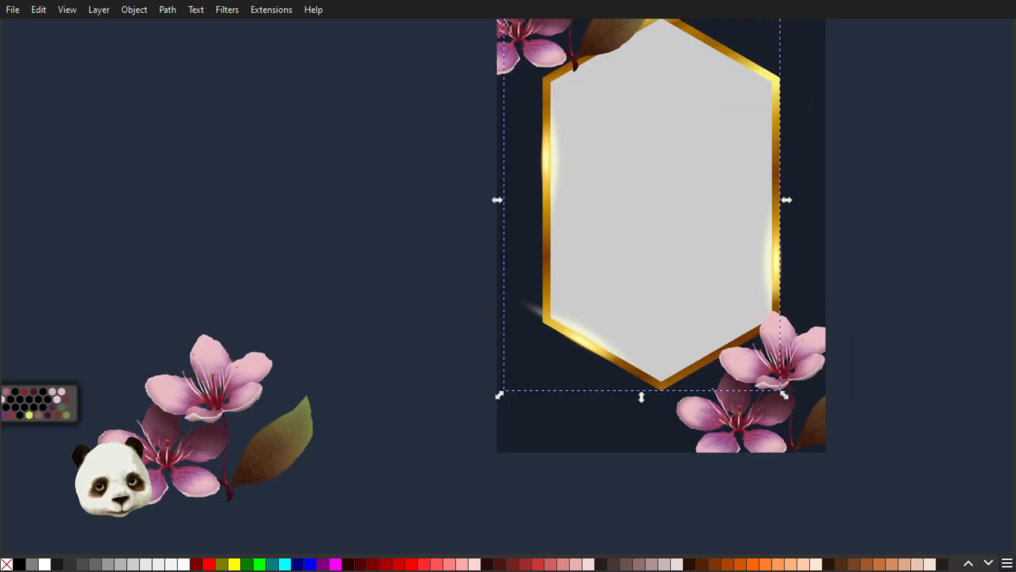
- Undo the clipping of the frame group by the magenta hexagon
{"action": "left_click", "coordinate": [582, 340], "text": "shift"}
{"action": "left_click", "coordinate": [582, 339], "text": "shift"}
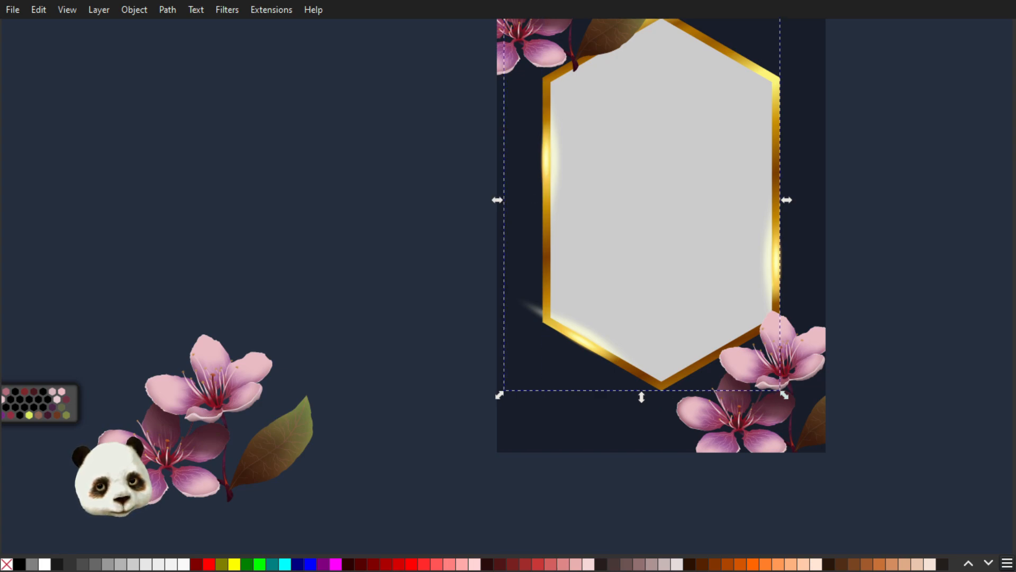
{"action": "key", "text": "ctrl+z"}
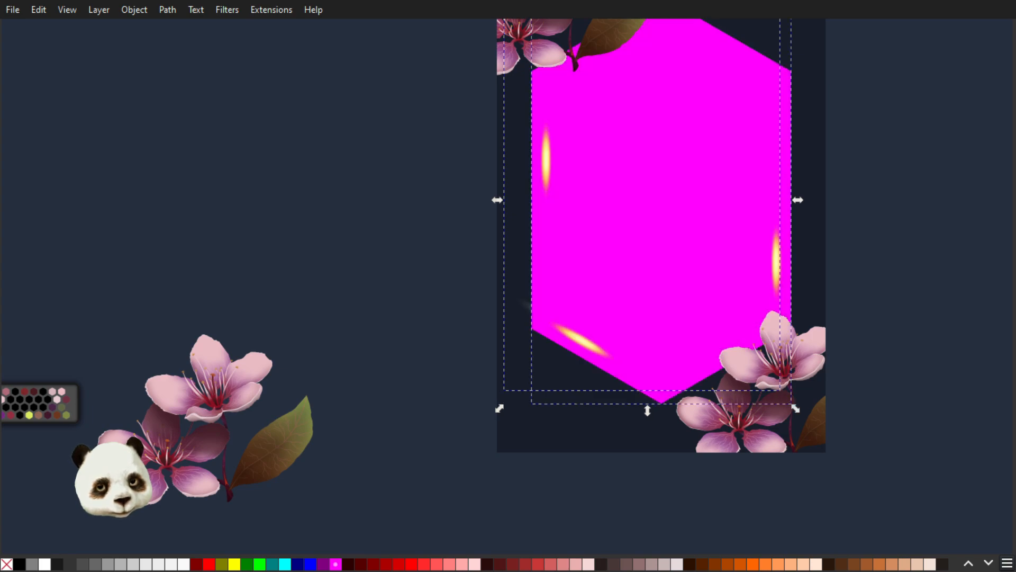
{"action": "key", "text": "ctrl+z"}
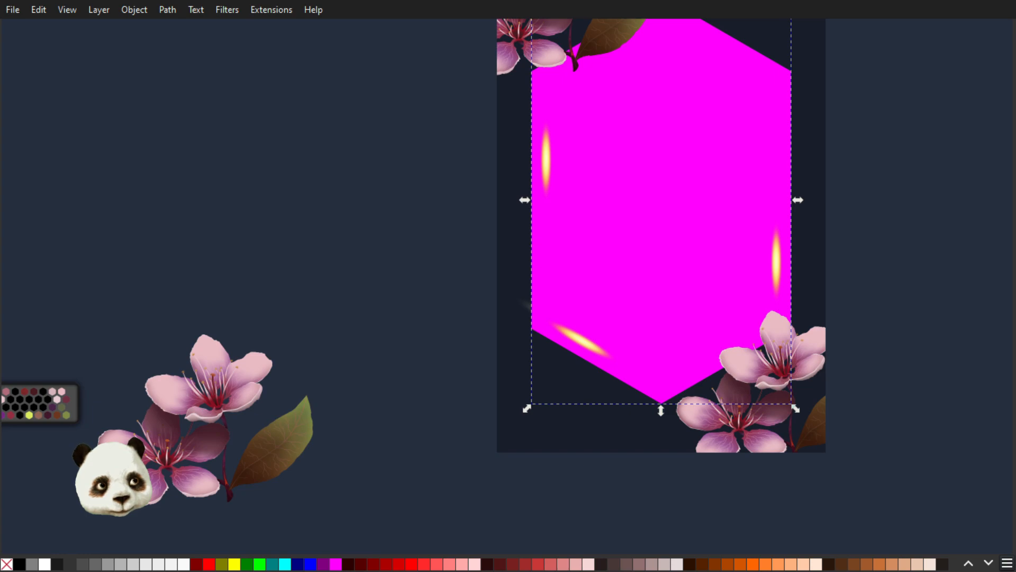
- Select the magenta hexagon together with the frame group and clip the group to the hexagon
{"action": "left_click", "coordinate": [785, 201]}
{"action": "left_click", "coordinate": [762, 200]}
{"action": "left_click", "coordinate": [776, 260], "text": "shift"}
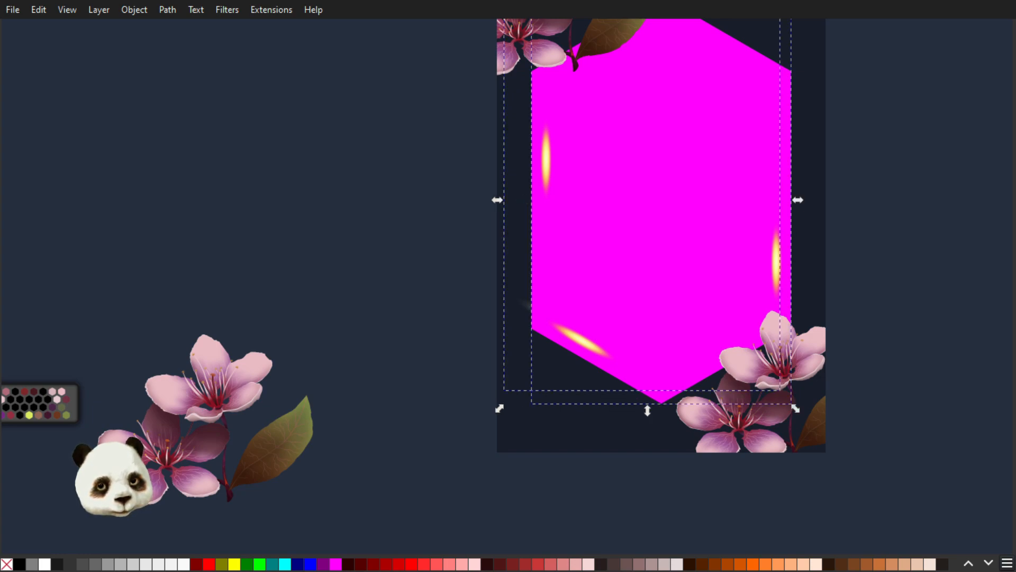
{"action": "left_click", "coordinate": [853, 382]}
{"action": "scroll", "coordinate": [529, 313], "scroll_direction": "up", "scroll_amount": 4}
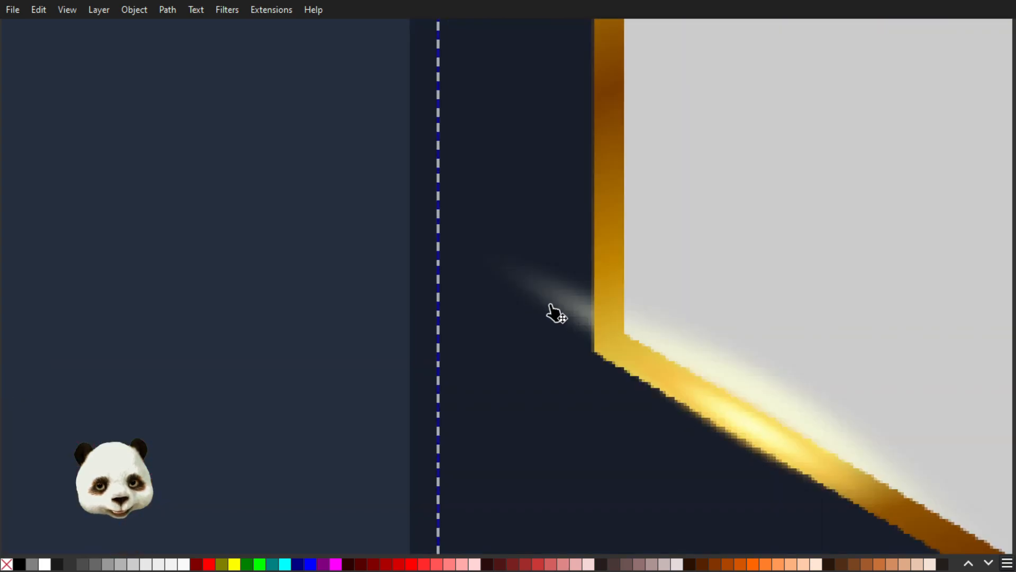
{"action": "scroll", "coordinate": [573, 297], "scroll_direction": "down", "scroll_amount": 2}
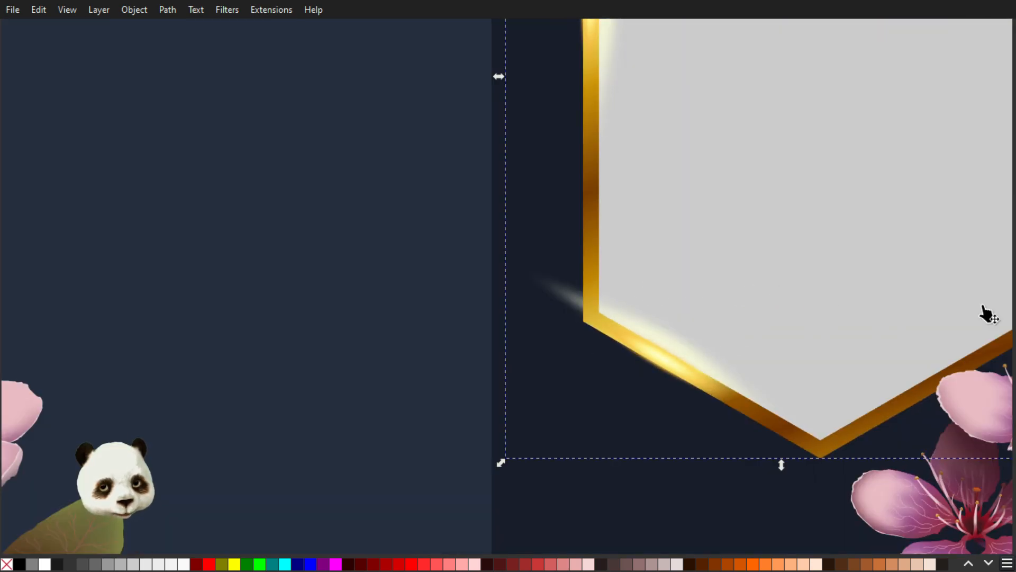
- Compare the frame with and without the clip by undoing and redoing it, and review the whole card
{"action": "key", "text": "ctrl+z"}
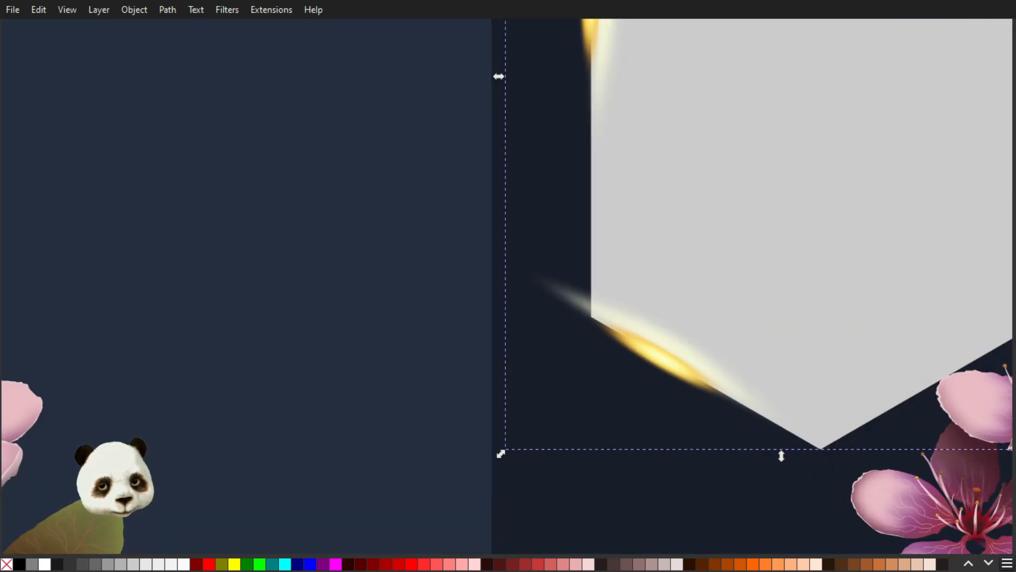
{"action": "key", "text": "ctrl+shift+z"}
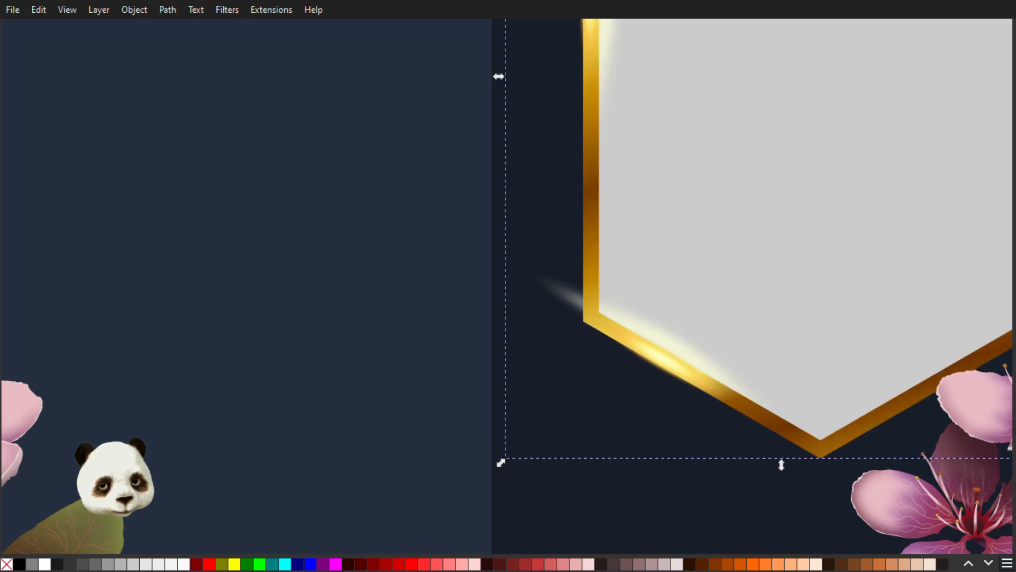
{"action": "key", "text": "Escape"}
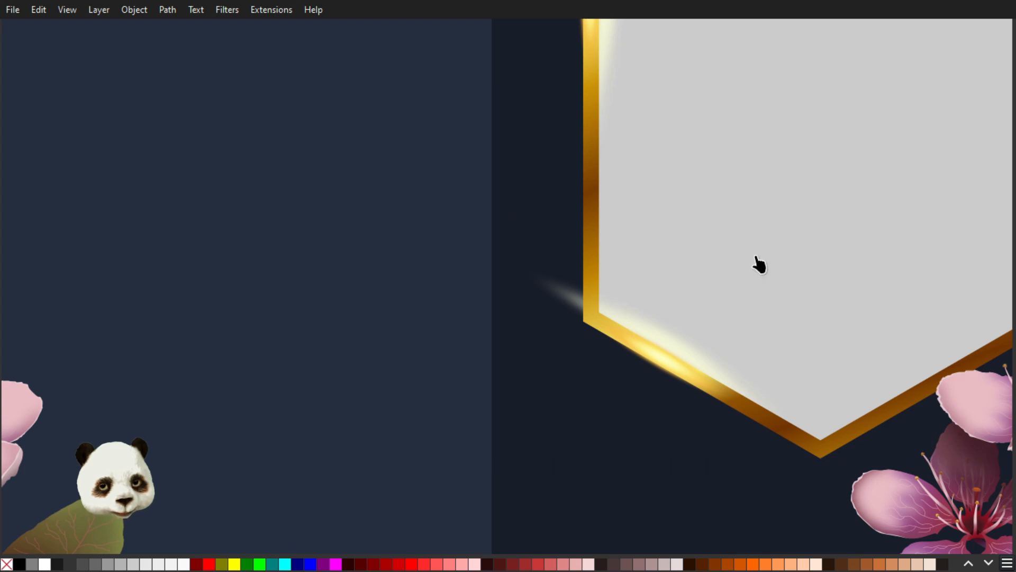
{"action": "scroll", "coordinate": [757, 260], "scroll_direction": "down", "scroll_amount": 3}
{"action": "left_click_drag", "start_coordinate": [866, 228], "coordinate": [704, 344]}
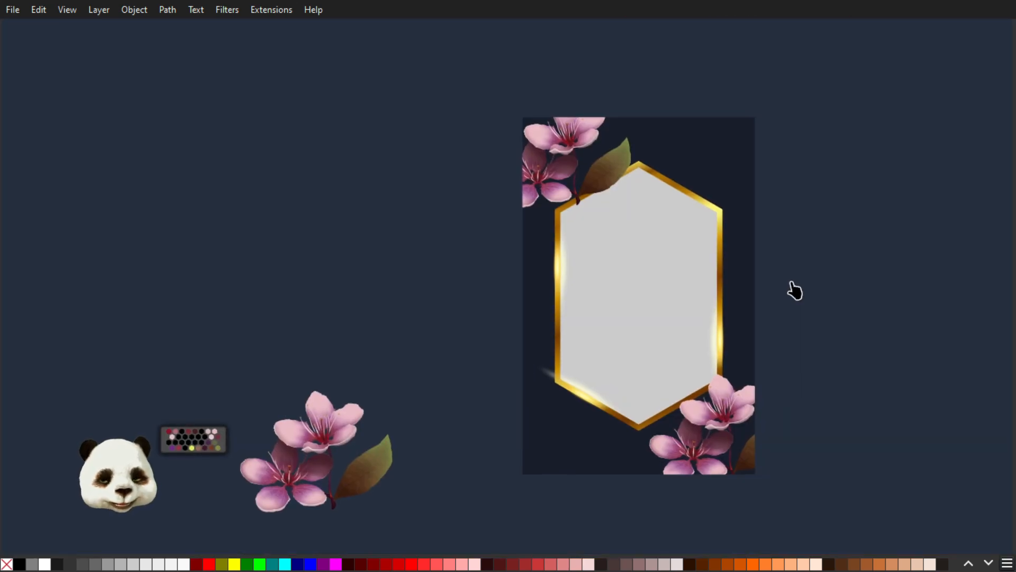
{"action": "scroll", "coordinate": [778, 343], "scroll_direction": "down", "scroll_amount": 1}
{"action": "scroll", "coordinate": [767, 338], "scroll_direction": "up", "scroll_amount": 2}
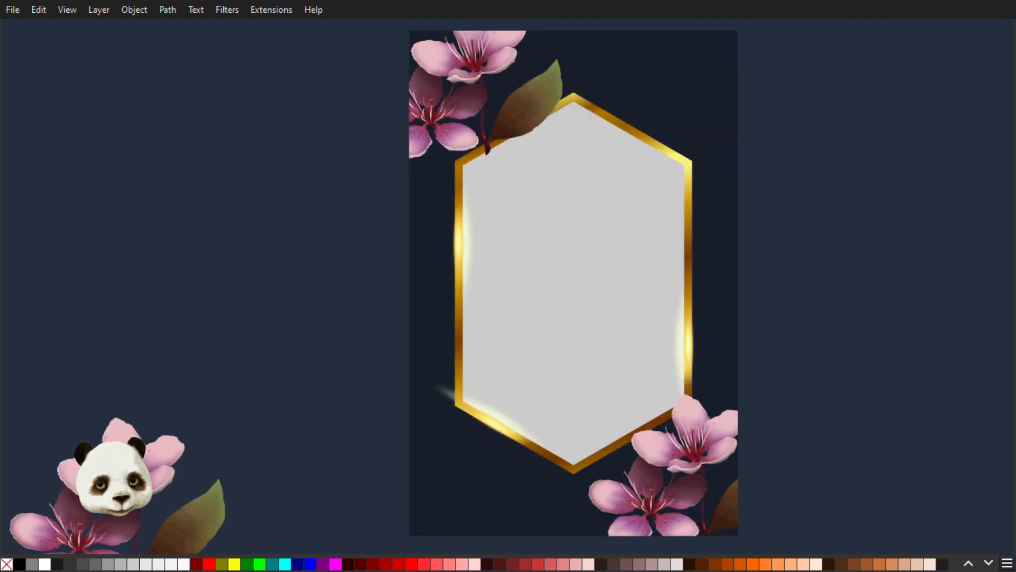
- Send the clipped frame group to the bottom of the stack and raise it back one level
{"action": "left_click", "coordinate": [630, 130]}
{"action": "key", "text": "End"}
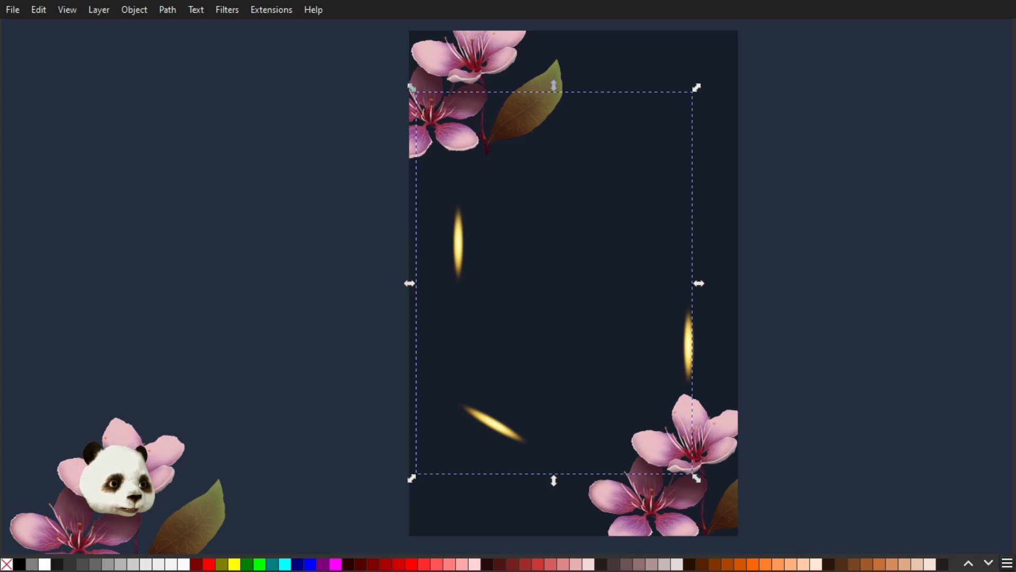
{"action": "key", "text": "Page_Up"}
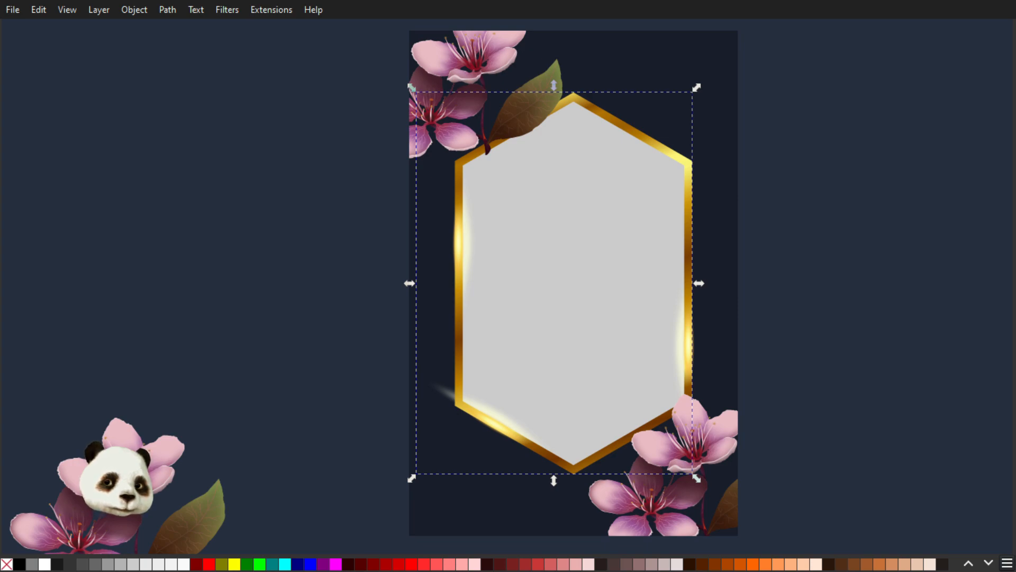
- Draw a magenta rectangle over the left edge of the frame and shift it toward the frame's lower-left corner
{"action": "key", "text": "b"}
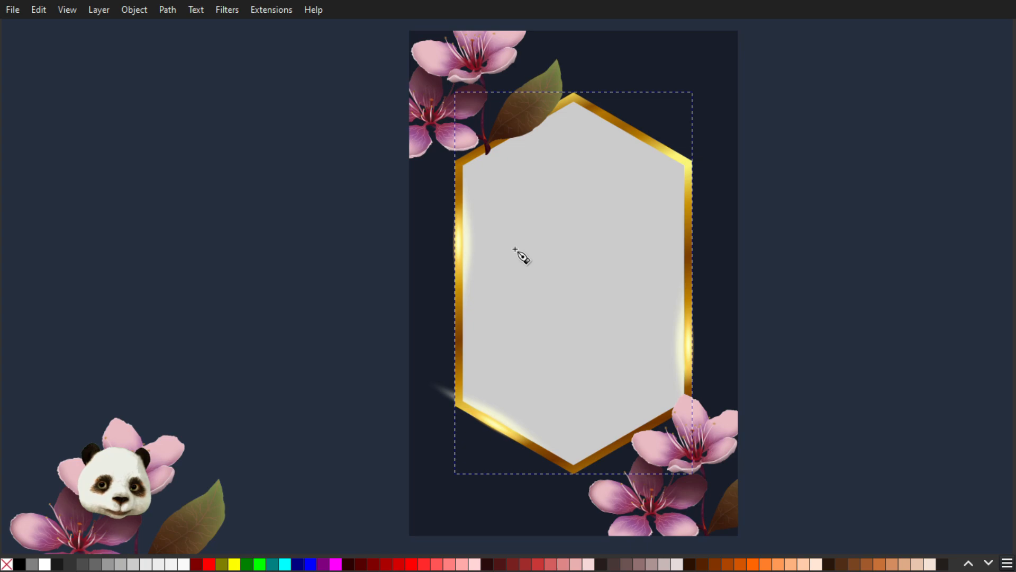
{"action": "key", "text": "g"}
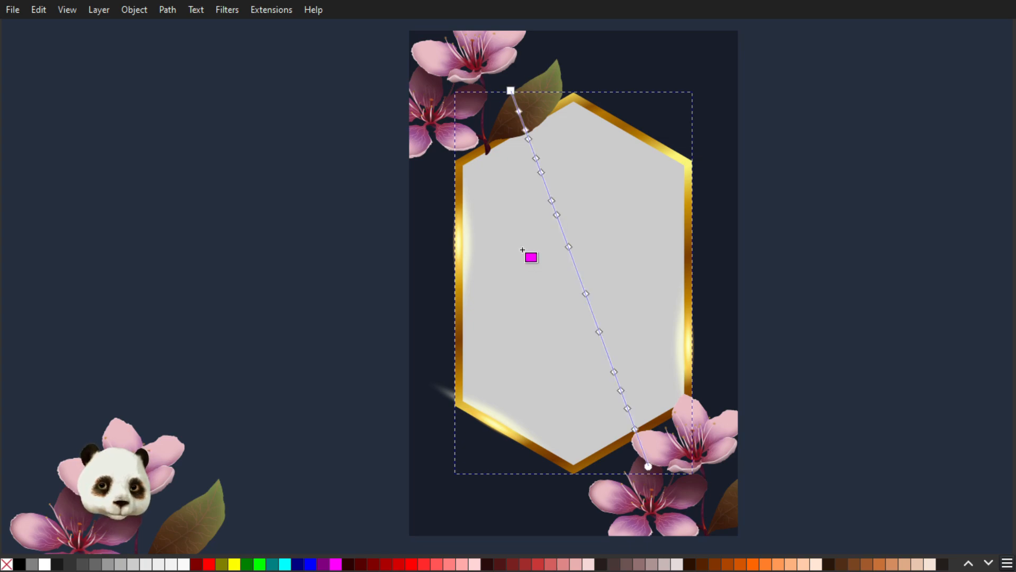
{"action": "left_click_drag", "start_coordinate": [487, 239], "coordinate": [516, 318]}
{"action": "key", "text": "s"}
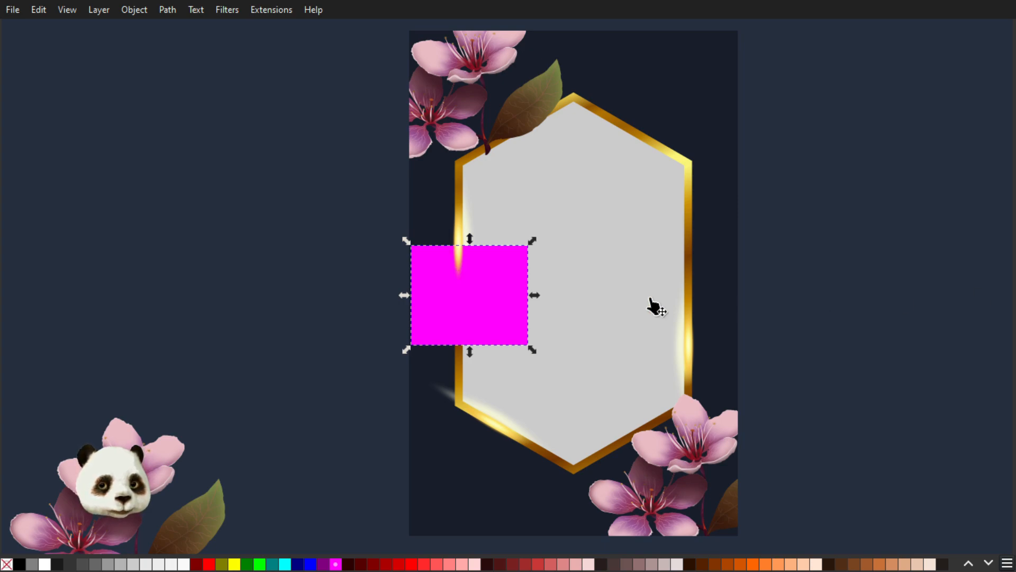
{"action": "left_click_drag", "start_coordinate": [503, 313], "coordinate": [577, 361]}
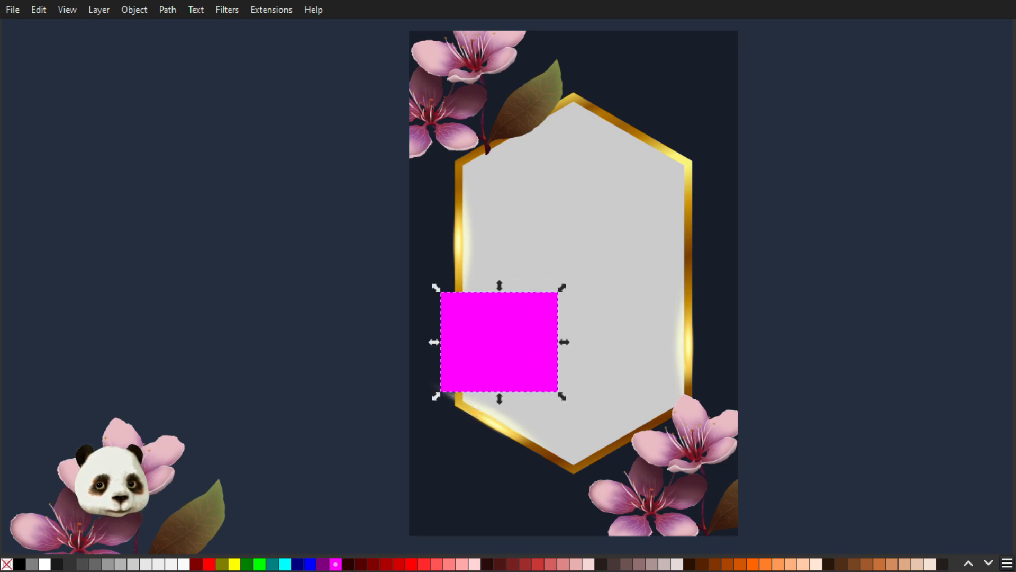
- Open the Layers and Objects dialog and select the Frame group
{"action": "left_click_drag", "start_coordinate": [1015, 47], "coordinate": [801, 8]}
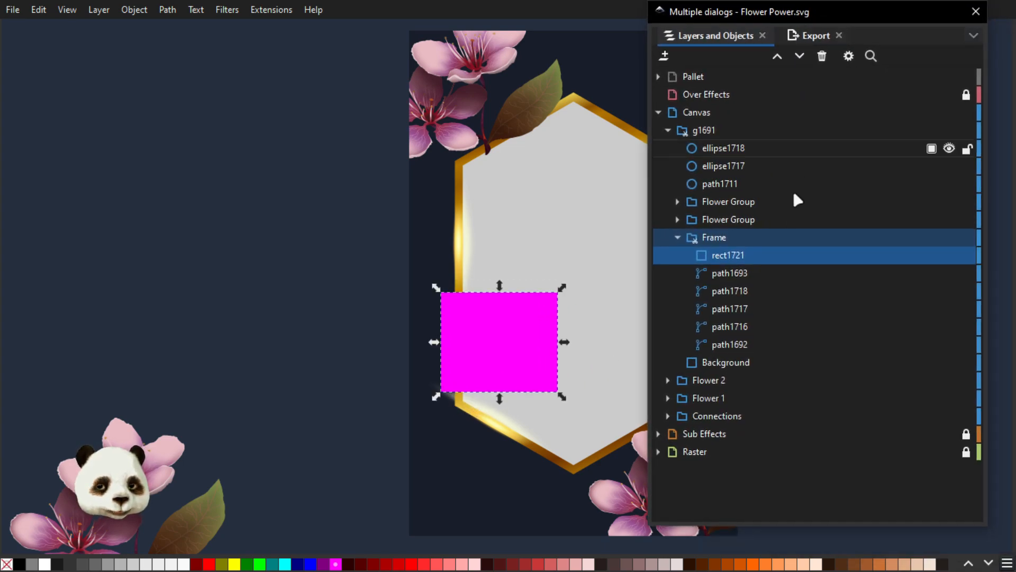
{"action": "left_click", "coordinate": [724, 238]}
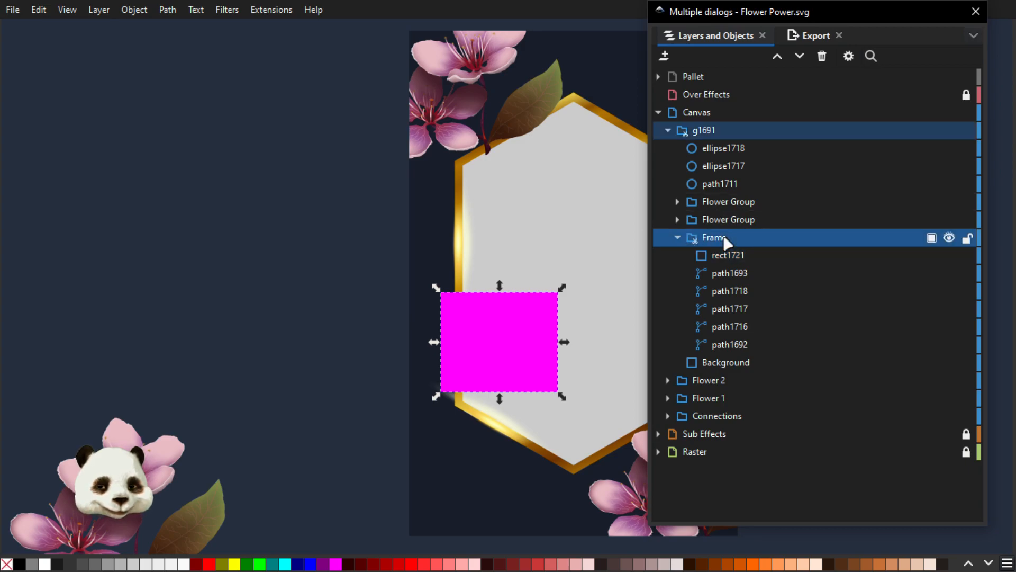
{"action": "left_click", "coordinate": [726, 239]}
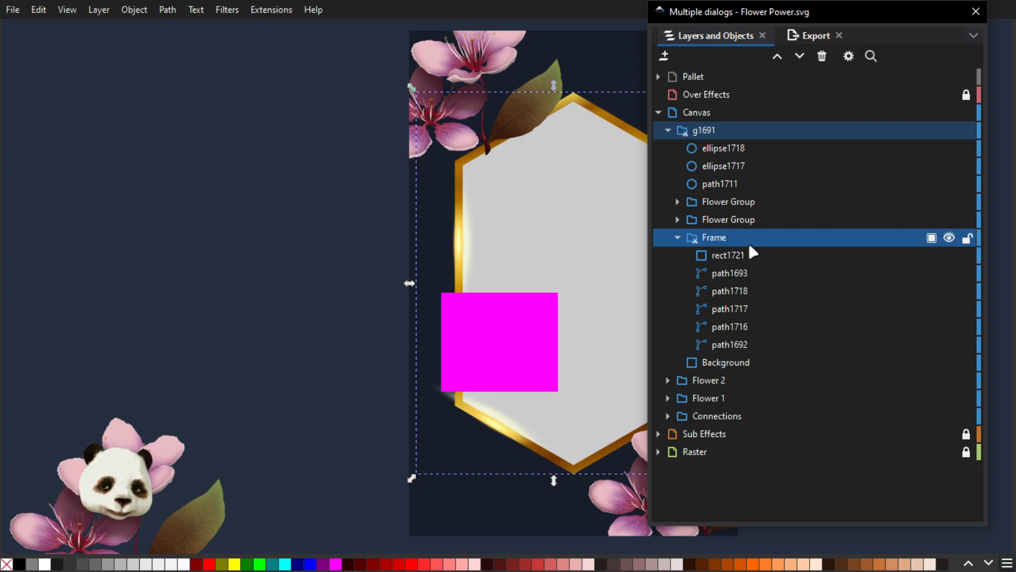
- Undo the drawing and moving of the magenta rectangle, keeping the Frame group selected
{"action": "key", "text": "ctrl+z"}
{"action": "key", "text": "ctrl+z"}
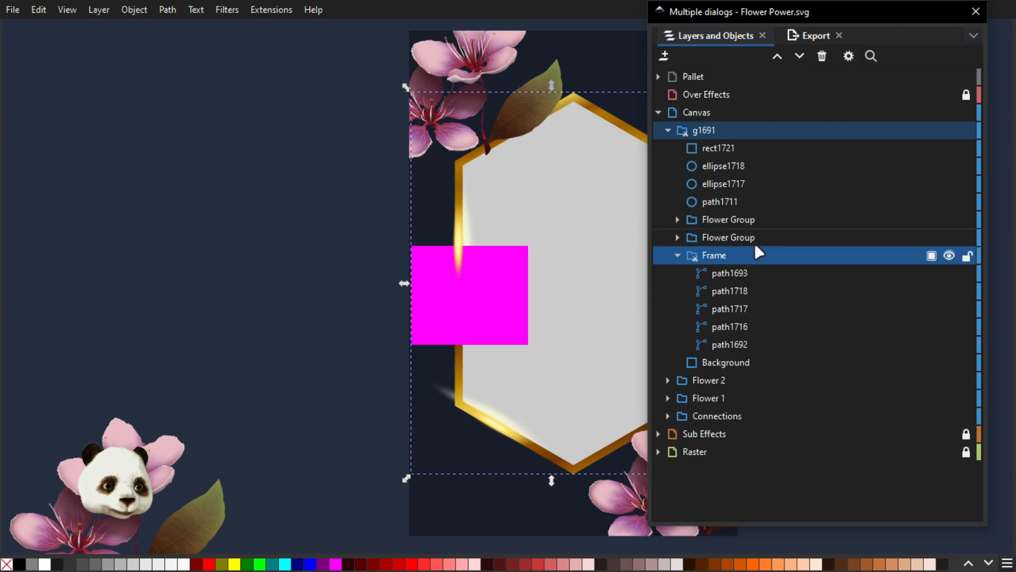
{"action": "key", "text": "ctrl+shift+z"}
{"action": "key", "text": "ctrl+shift+z"}
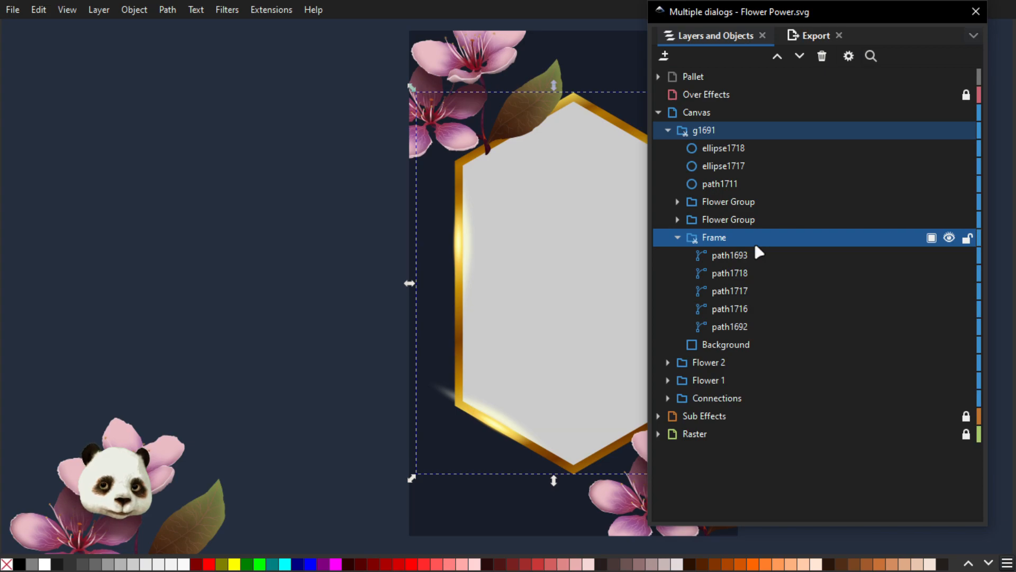
- Release the clip from the Frame group to inspect the magenta clipping hexagon
{"action": "right_click", "coordinate": [747, 248]}
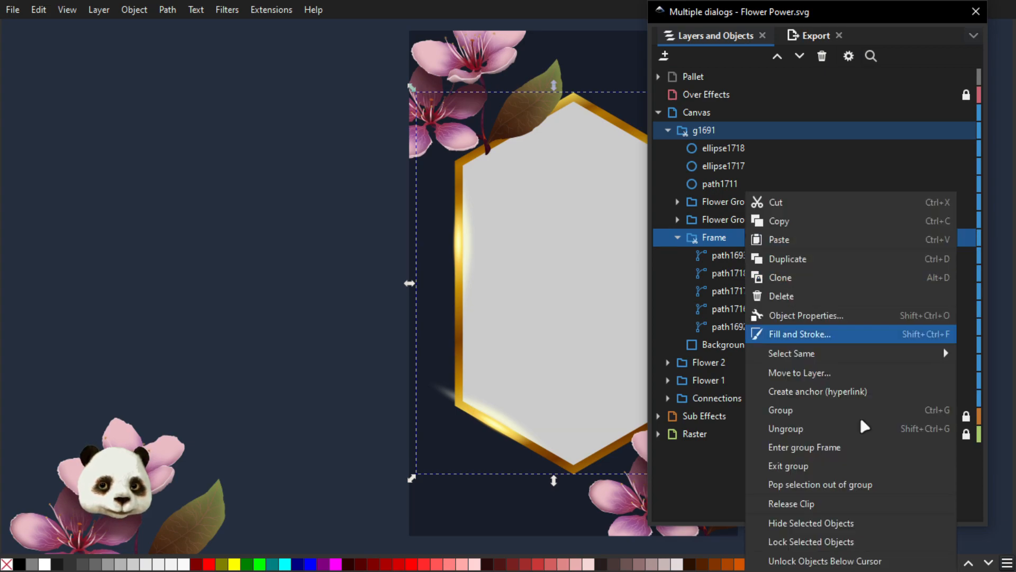
{"action": "left_click", "coordinate": [816, 502]}
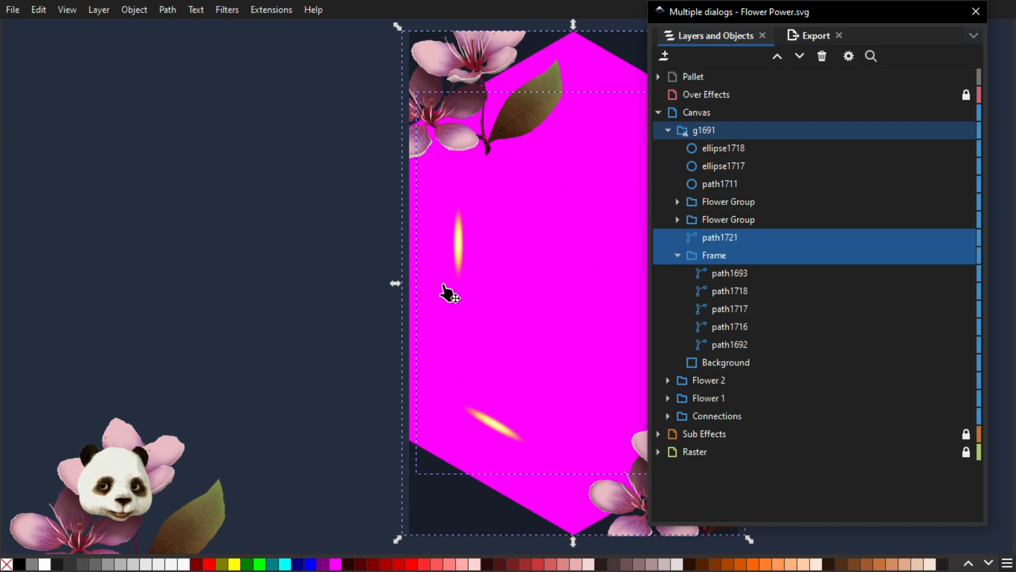
{"action": "left_click_drag", "start_coordinate": [596, 205], "coordinate": [455, 179]}
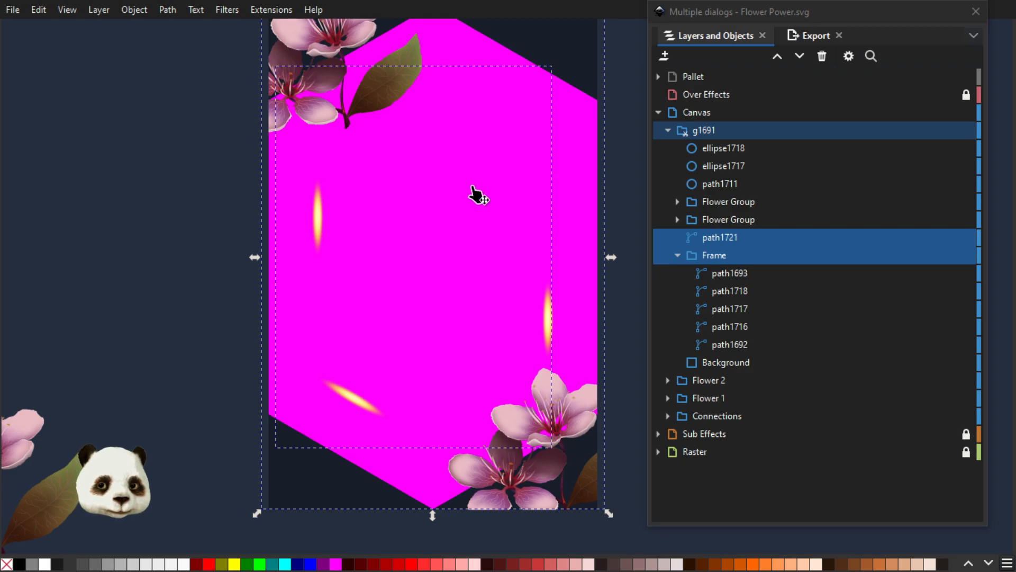
- Undo the clip release, the earlier clipping and the hexagon's enlargement, back to the original-size magenta hexagon above the unclipped Frame group
{"action": "key", "text": "ctrl+z"}
{"action": "key", "text": "ctrl+z"}
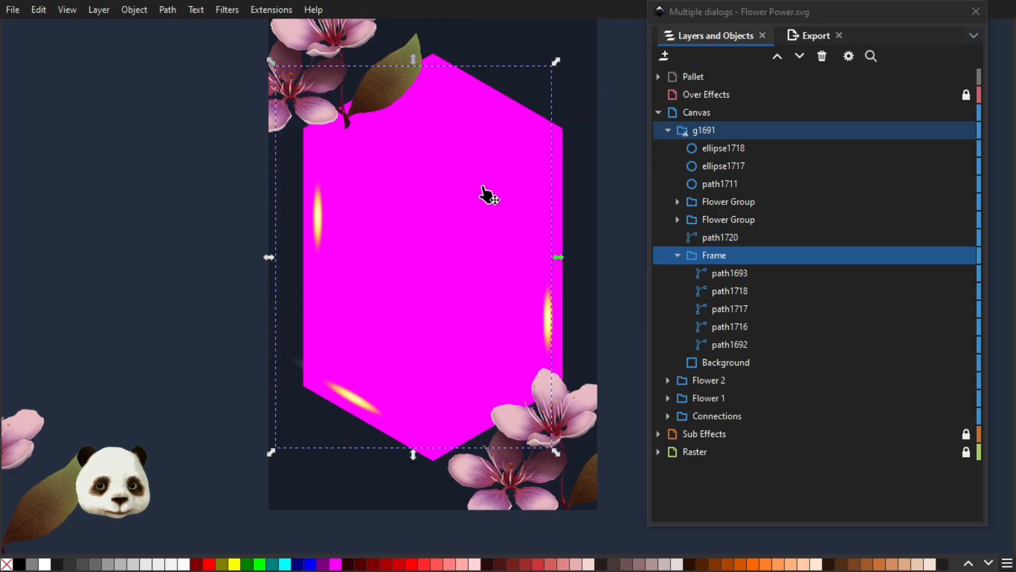
{"action": "key", "text": "ctrl+z"}
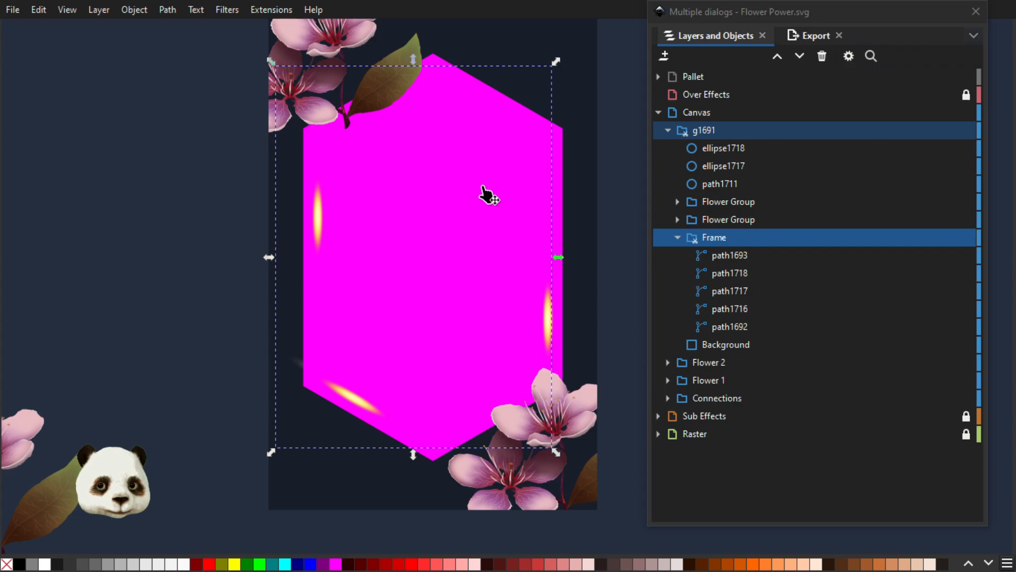
{"action": "key", "text": "ctrl+z"}
{"action": "key", "text": "ctrl+z"}
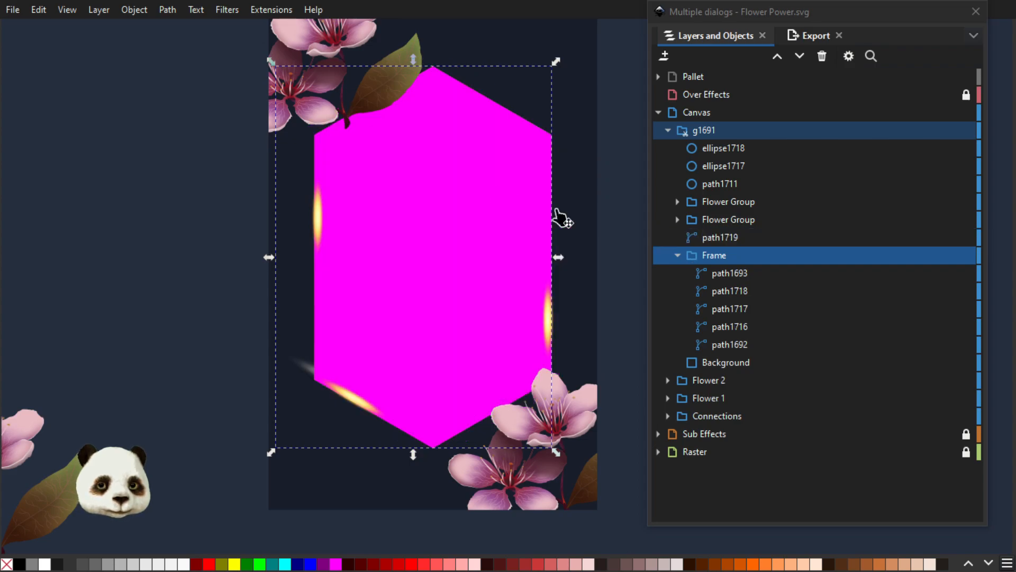
- Select the original-size magenta hexagon path1719 together with the Frame group and set the hexagon as the group's clip
{"action": "left_click", "coordinate": [727, 234]}
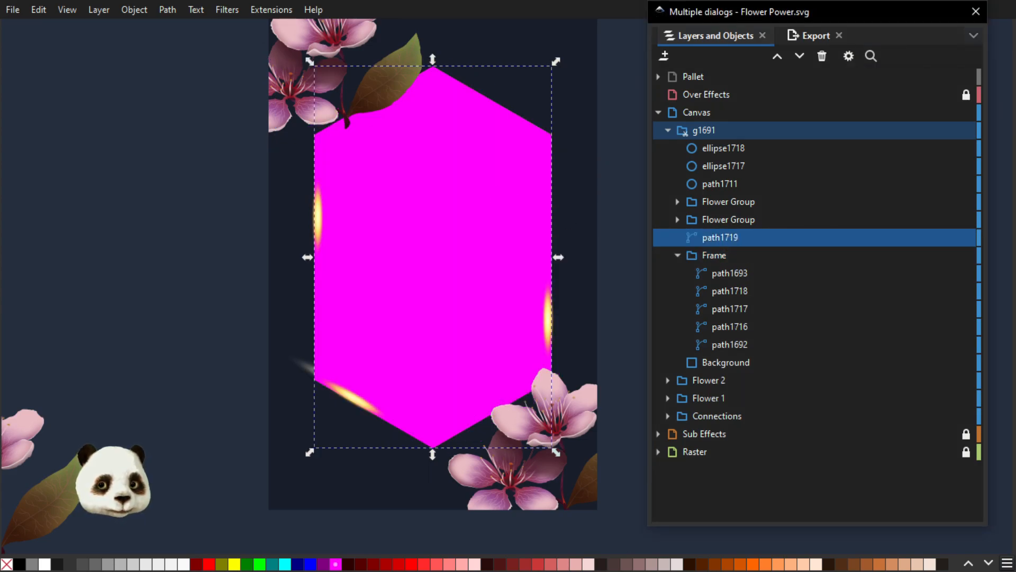
{"action": "left_click_drag", "start_coordinate": [647, 26], "coordinate": [919, 41]}
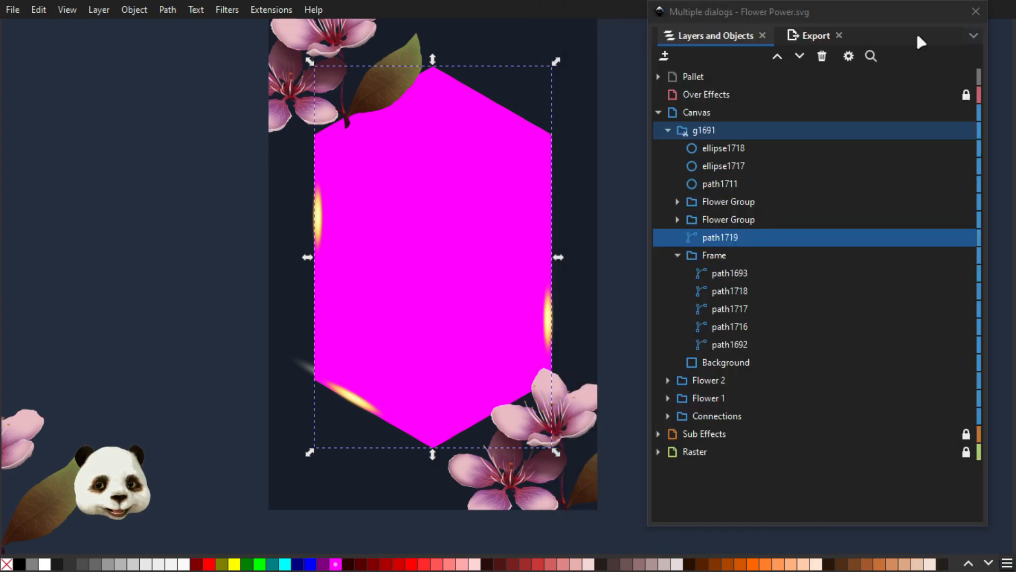
{"action": "left_click", "coordinate": [780, 10]}
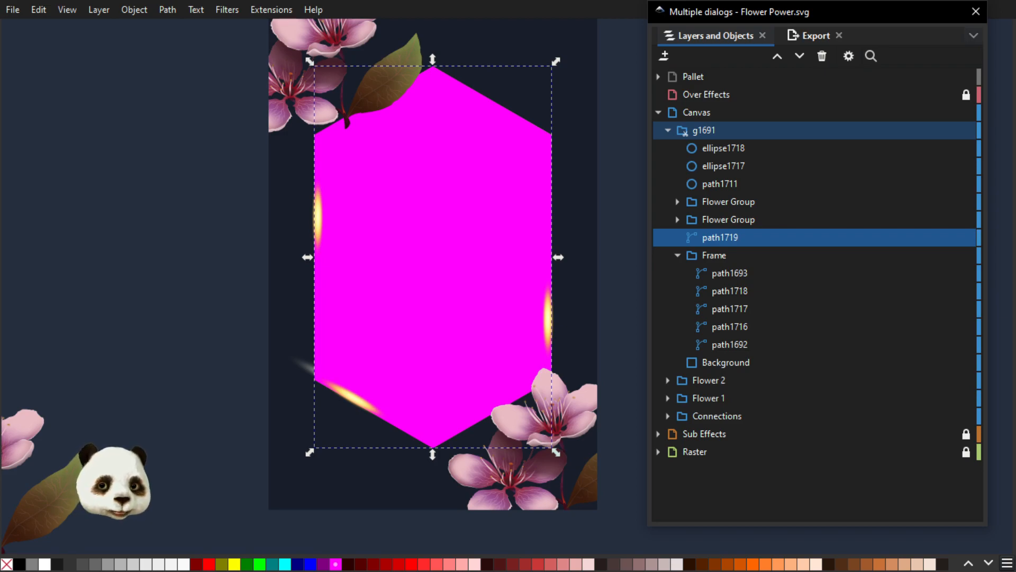
{"action": "left_click", "coordinate": [710, 253], "text": "shift"}
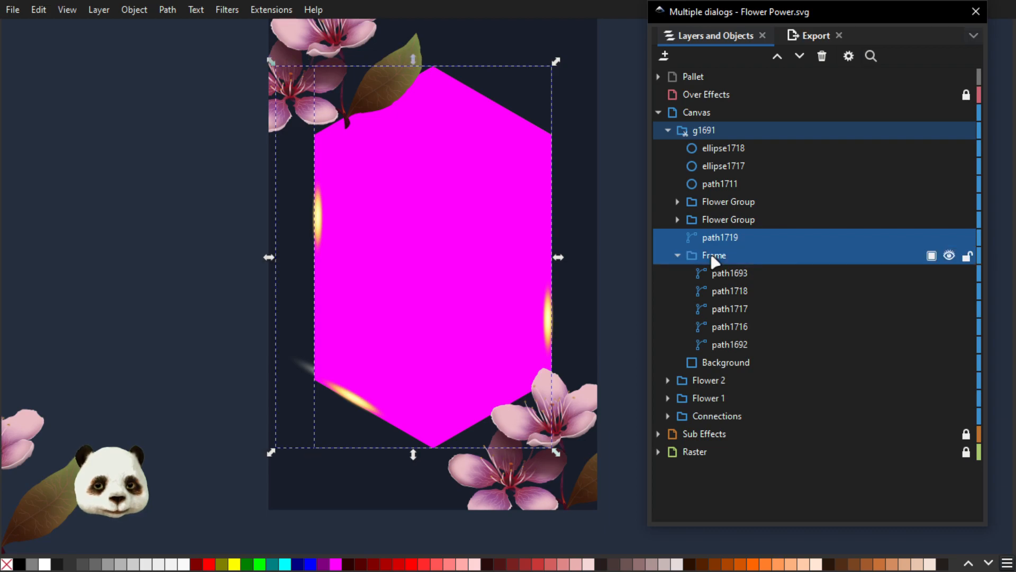
{"action": "right_click", "coordinate": [710, 254]}
{"action": "left_click", "coordinate": [764, 467]}
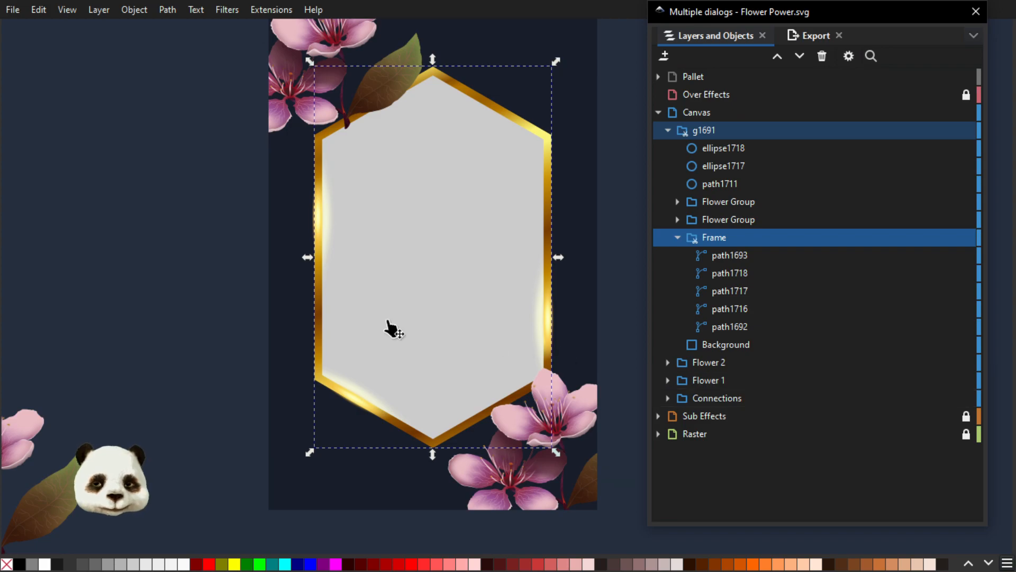
- Deselect the clipped frame and examine its gold borders and reflections on the card from several viewing distances
{"action": "left_click", "coordinate": [175, 234]}
{"action": "scroll", "coordinate": [175, 237], "scroll_direction": "down", "scroll_amount": 3}
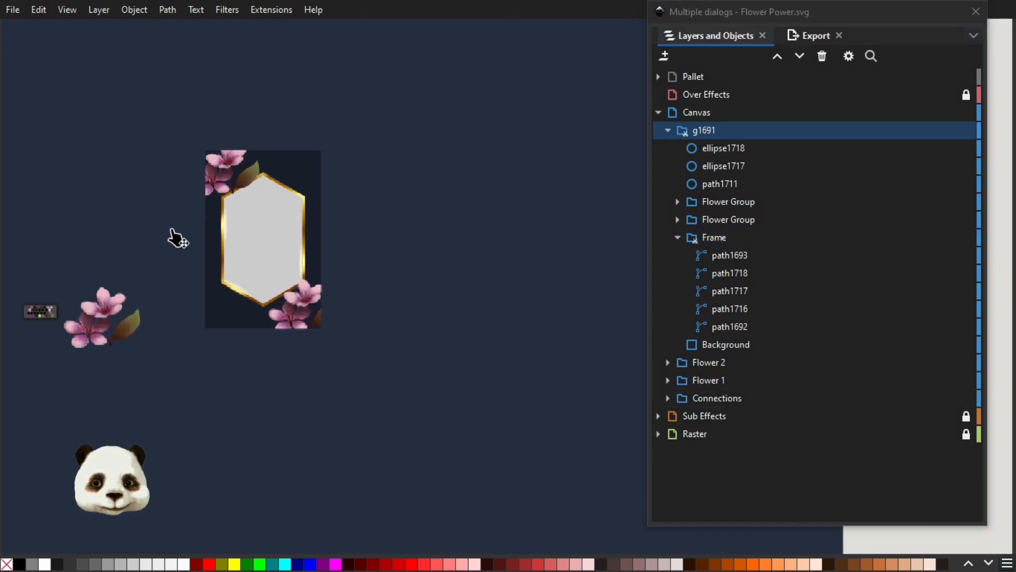
{"action": "scroll", "coordinate": [176, 238], "scroll_direction": "up", "scroll_amount": 2}
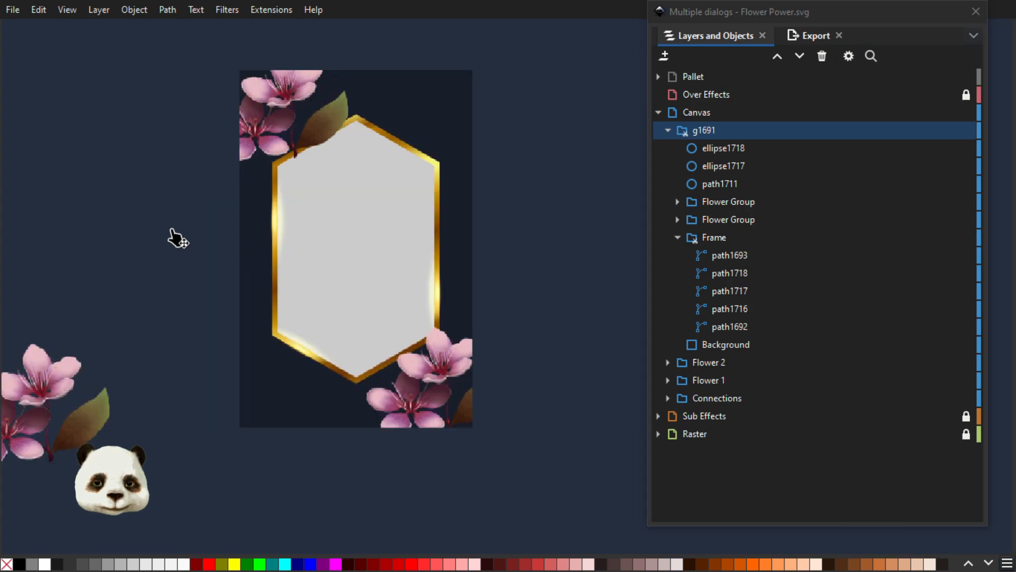
{"action": "scroll", "coordinate": [177, 239], "scroll_direction": "down", "scroll_amount": 3}
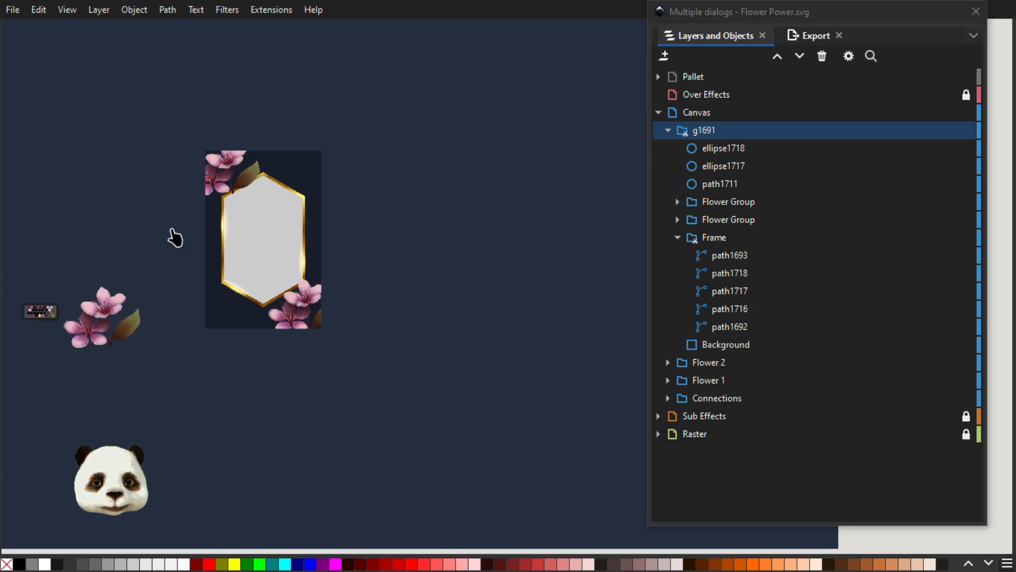
{"action": "scroll", "coordinate": [175, 238], "scroll_direction": "down", "scroll_amount": 1}
{"action": "scroll", "coordinate": [185, 241], "scroll_direction": "up", "scroll_amount": 1}
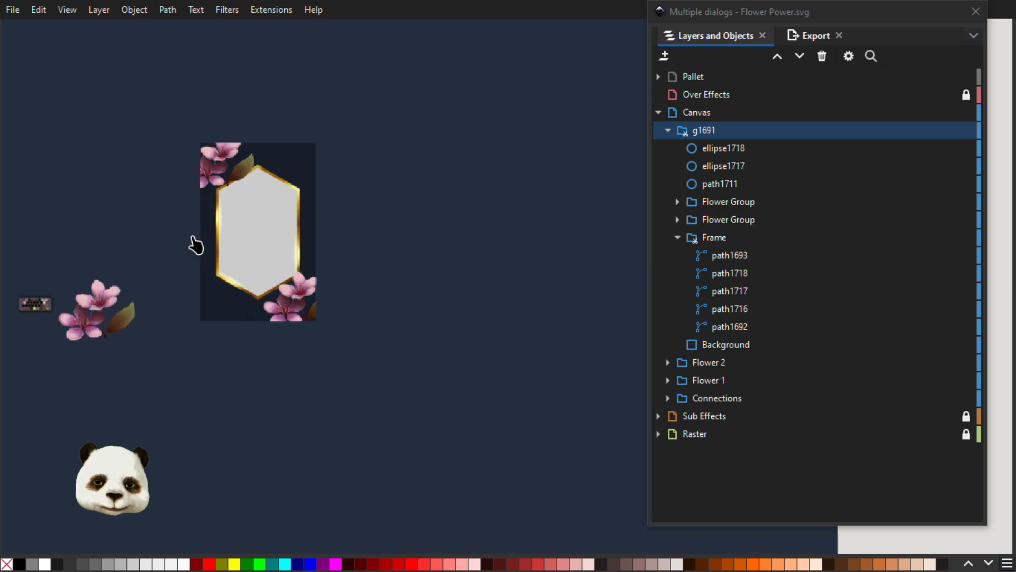
{"action": "scroll", "coordinate": [204, 234], "scroll_direction": "up", "scroll_amount": 2}
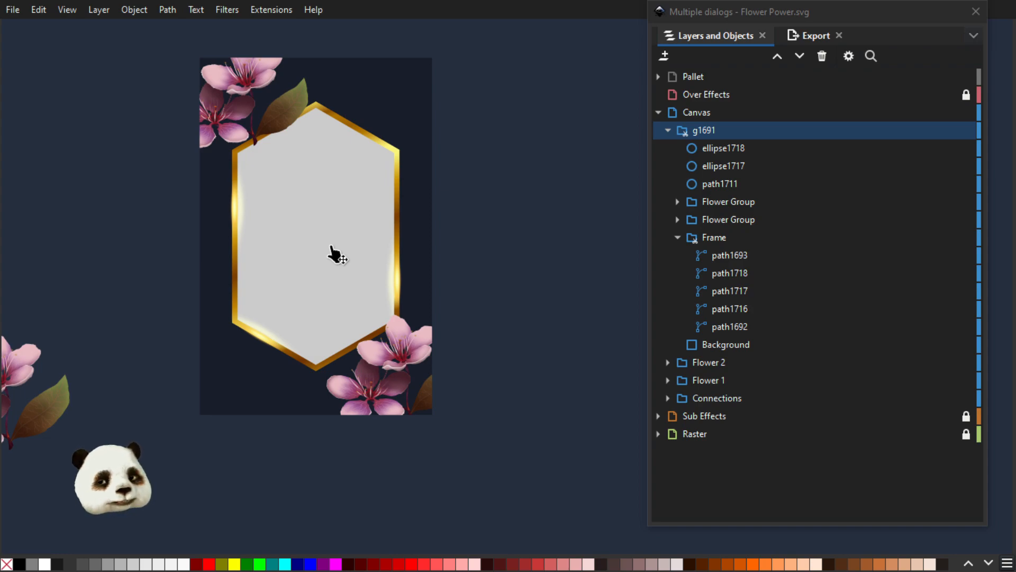
- Duplicate the glow ellipse ellipse1718 on the frame's lower-left edge and move the copy onto the upper-right edge beside the corner
{"action": "scroll", "coordinate": [305, 292], "scroll_direction": "up", "scroll_amount": 2, "text": "ctrl"}
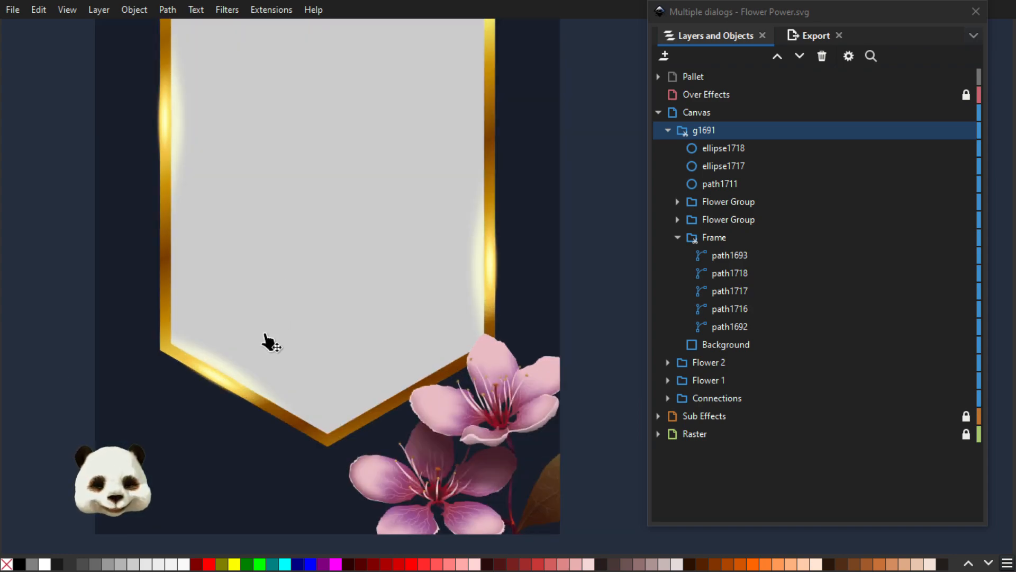
{"action": "left_click", "coordinate": [225, 389]}
{"action": "scroll", "coordinate": [394, 156], "scroll_direction": "down", "scroll_amount": 3, "text": "ctrl"}
{"action": "scroll", "coordinate": [360, 231], "scroll_direction": "up", "scroll_amount": 3}
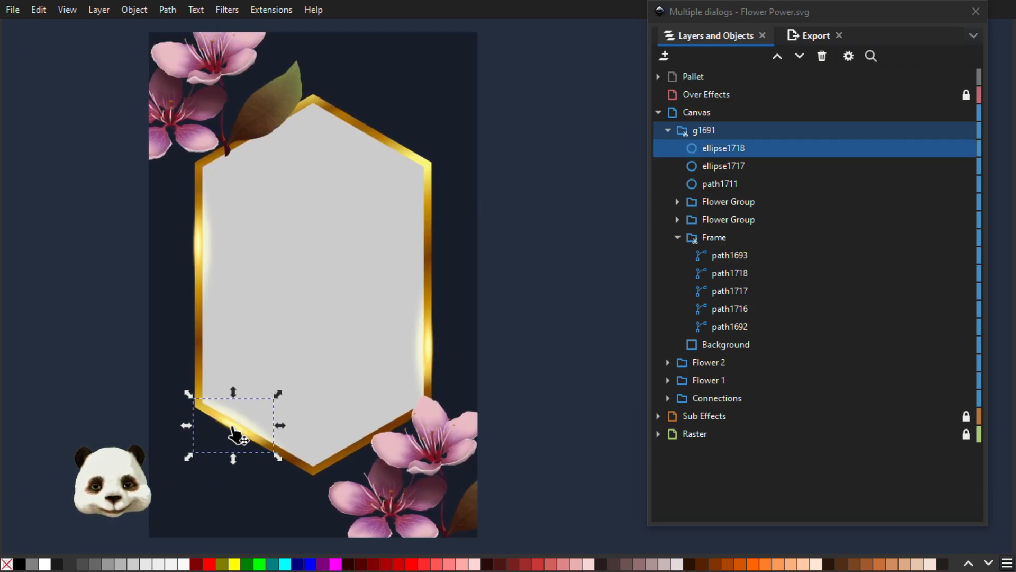
{"action": "key", "text": "ctrl+d"}
{"action": "left_click_drag", "start_coordinate": [233, 429], "coordinate": [447, 233]}
- Duplicate the slanted glow again, rotate the copy upright and place it on the frame's right vertical border at the upper corner
{"action": "scroll", "coordinate": [414, 171], "scroll_direction": "up", "scroll_amount": 3, "text": "ctrl"}
{"action": "key", "text": "ctrl+d"}
{"action": "left_click", "coordinate": [460, 243]}
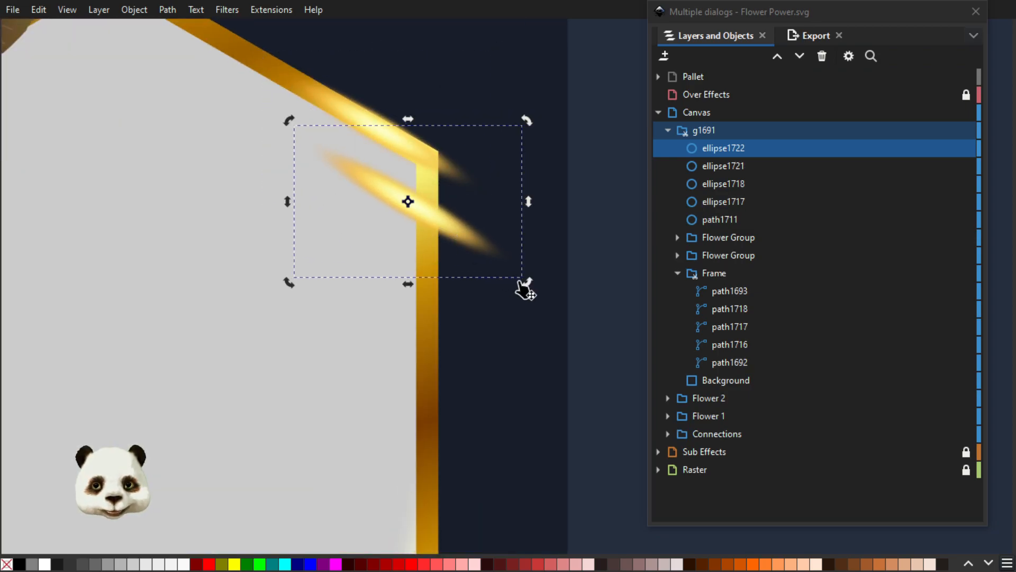
{"action": "left_click", "coordinate": [482, 317]}
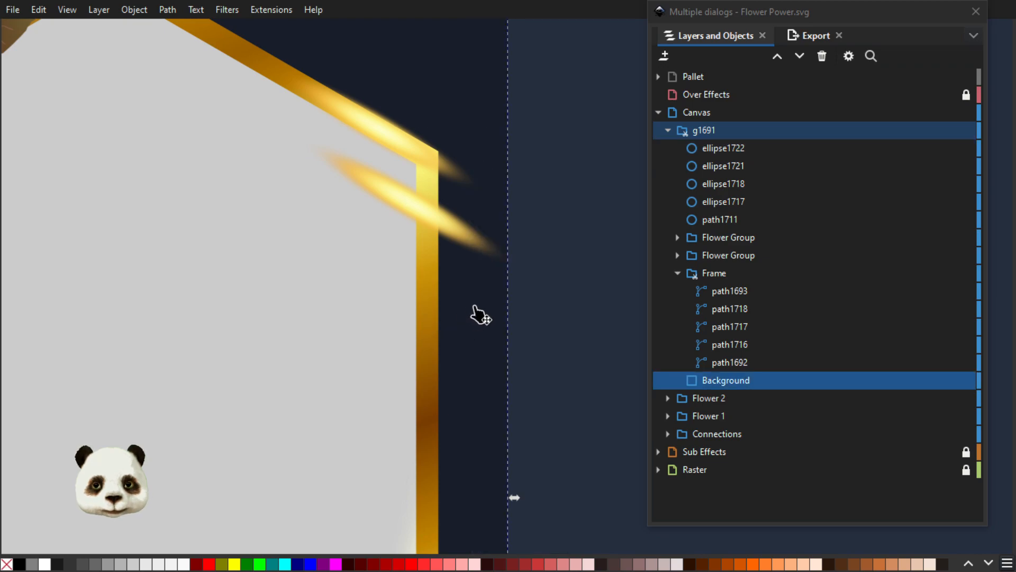
{"action": "key", "text": "5"}
{"action": "left_click", "coordinate": [427, 250]}
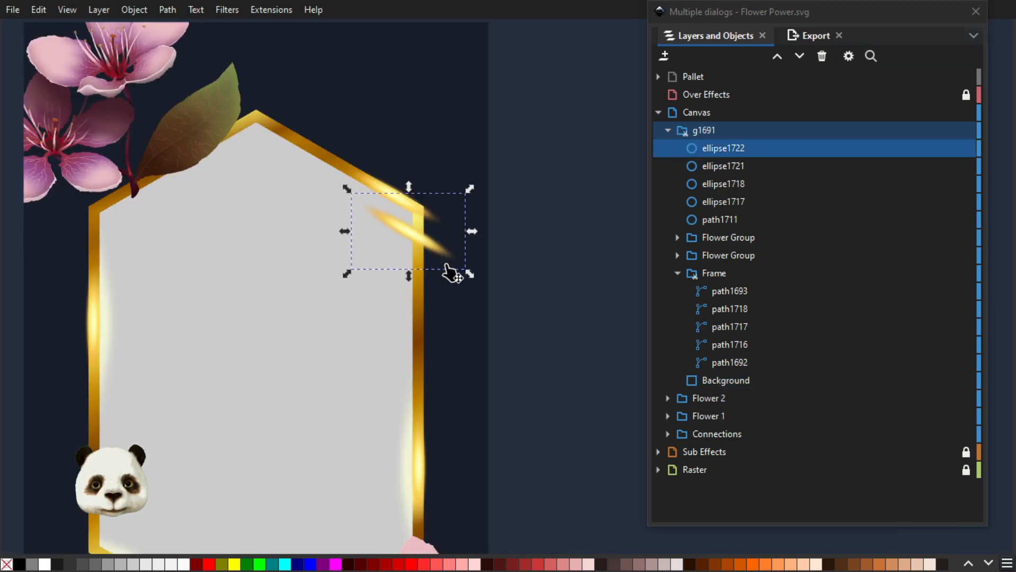
{"action": "left_click", "coordinate": [438, 253]}
{"action": "left_click_drag", "start_coordinate": [467, 286], "coordinate": [402, 294]}
{"action": "left_click_drag", "start_coordinate": [409, 250], "coordinate": [420, 254]}
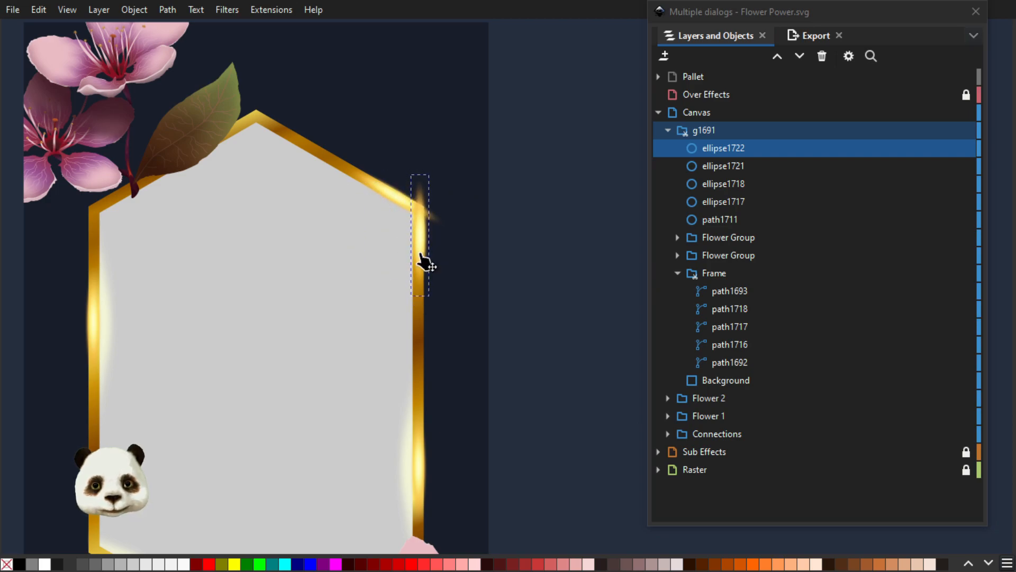
- Shorten the upright glow ellipse1722 and center it on the right border just below the upper-right corner
{"action": "scroll", "coordinate": [439, 241], "scroll_direction": "up", "scroll_amount": 3}
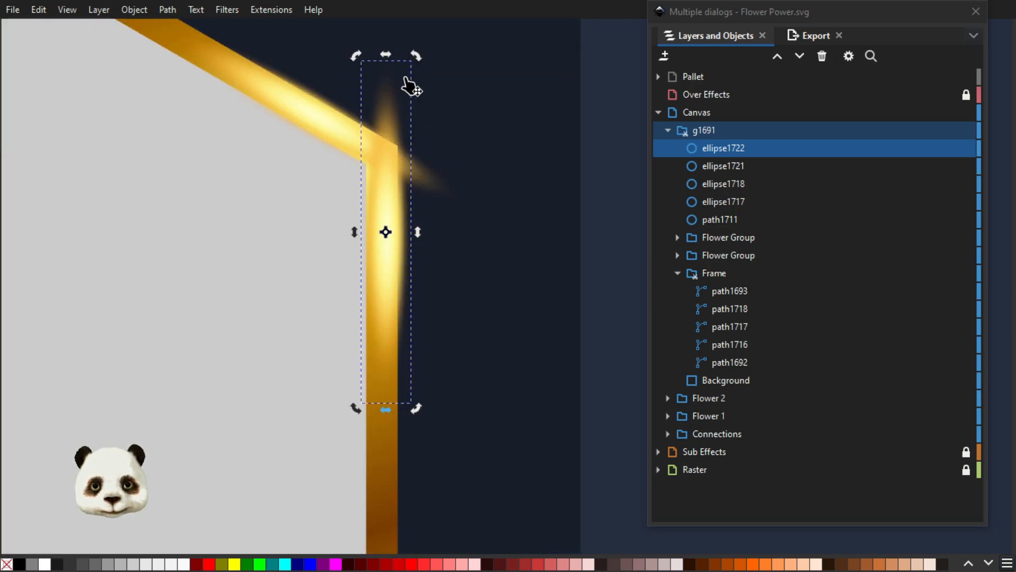
{"action": "left_click_drag", "start_coordinate": [386, 55], "coordinate": [385, 141]}
{"action": "left_click_drag", "start_coordinate": [398, 274], "coordinate": [393, 213]}
{"action": "left_click_drag", "start_coordinate": [384, 82], "coordinate": [386, 102]}
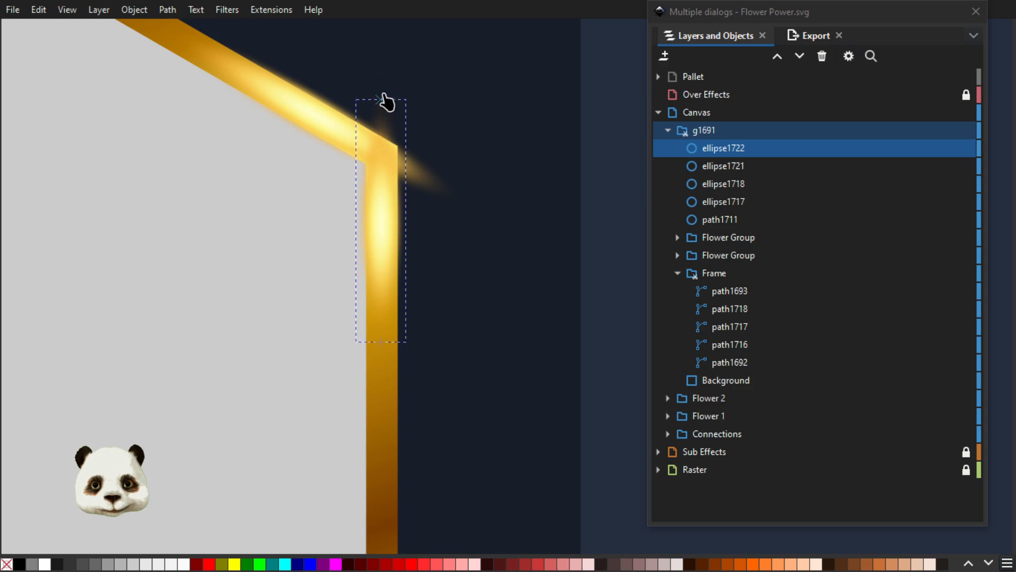
- Shrink the slanted glow ellipse1721, move it along the upper-right edge close to the corner, and deselect it
{"action": "left_click", "coordinate": [468, 206]}
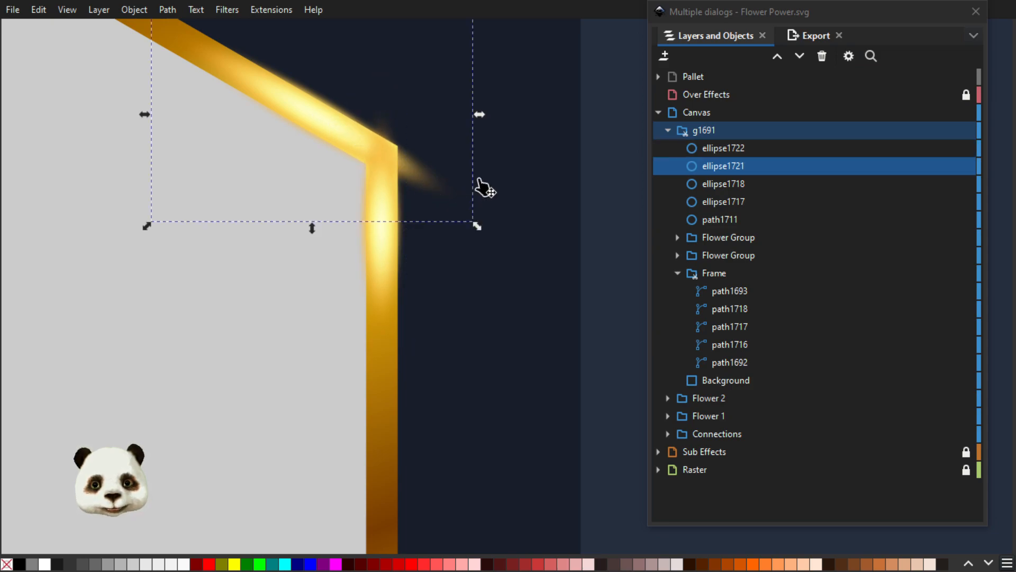
{"action": "left_click", "coordinate": [444, 214]}
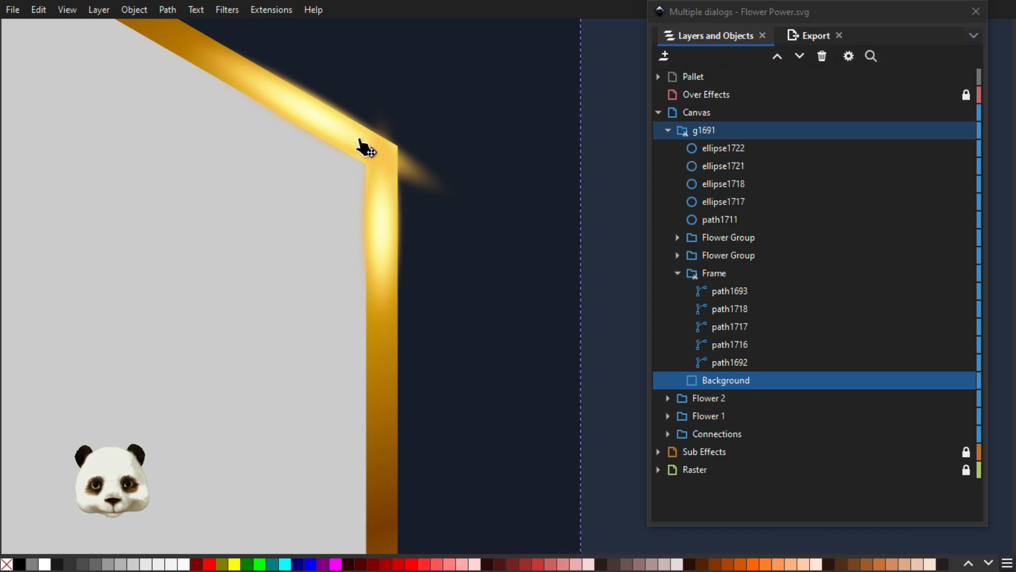
{"action": "left_click", "coordinate": [470, 215]}
{"action": "left_click_drag", "start_coordinate": [477, 227], "coordinate": [390, 182]}
{"action": "left_click_drag", "start_coordinate": [279, 98], "coordinate": [333, 133]}
{"action": "key", "text": "5"}
{"action": "scroll", "coordinate": [530, 228], "scroll_direction": "down", "scroll_amount": 1, "text": "ctrl"}
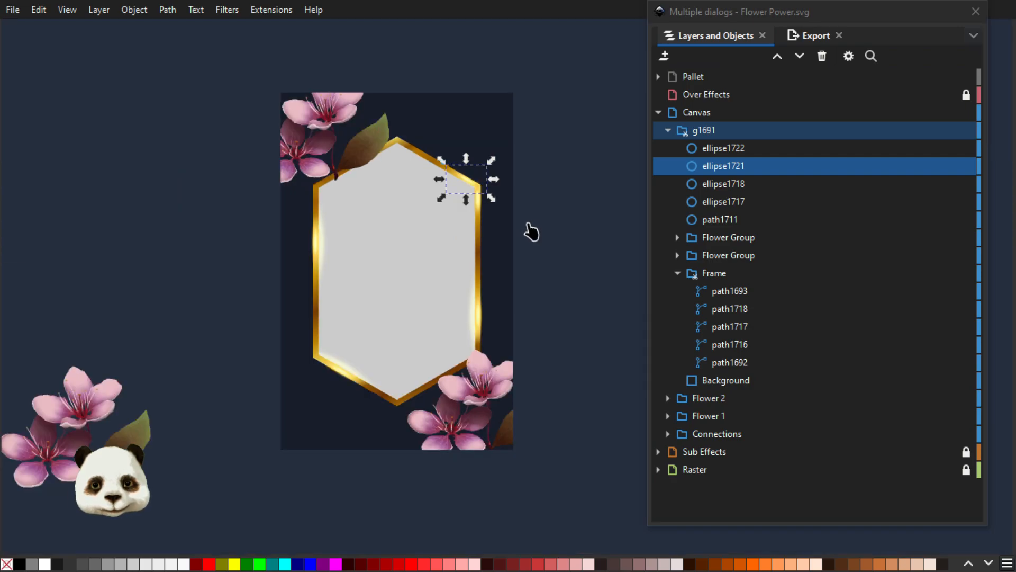
{"action": "left_click", "coordinate": [562, 249]}
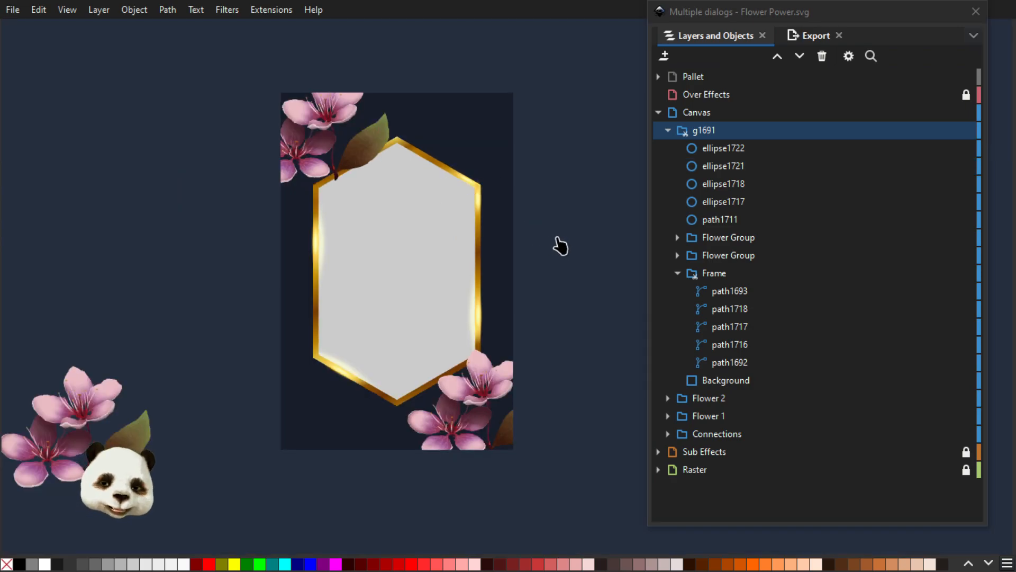
- Examine how the two corner glows meet at the frame's upper-right corner, both close up and across the whole card
{"action": "scroll", "coordinate": [560, 245], "scroll_direction": "down", "scroll_amount": 1, "text": "ctrl"}
{"action": "scroll", "coordinate": [540, 247], "scroll_direction": "up", "scroll_amount": 2, "text": "ctrl"}
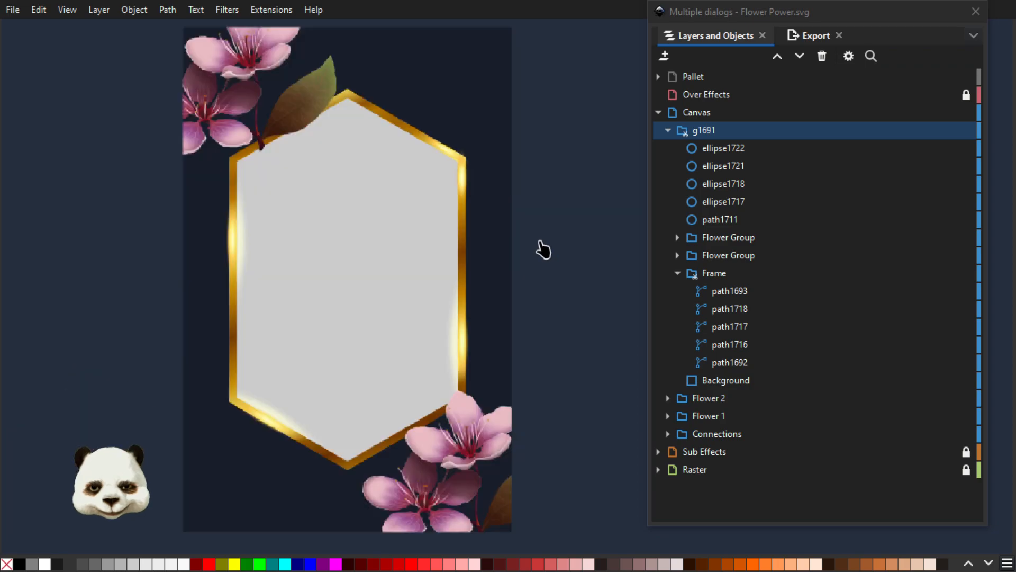
{"action": "scroll", "coordinate": [493, 148], "scroll_direction": "up", "scroll_amount": 3, "text": "ctrl"}
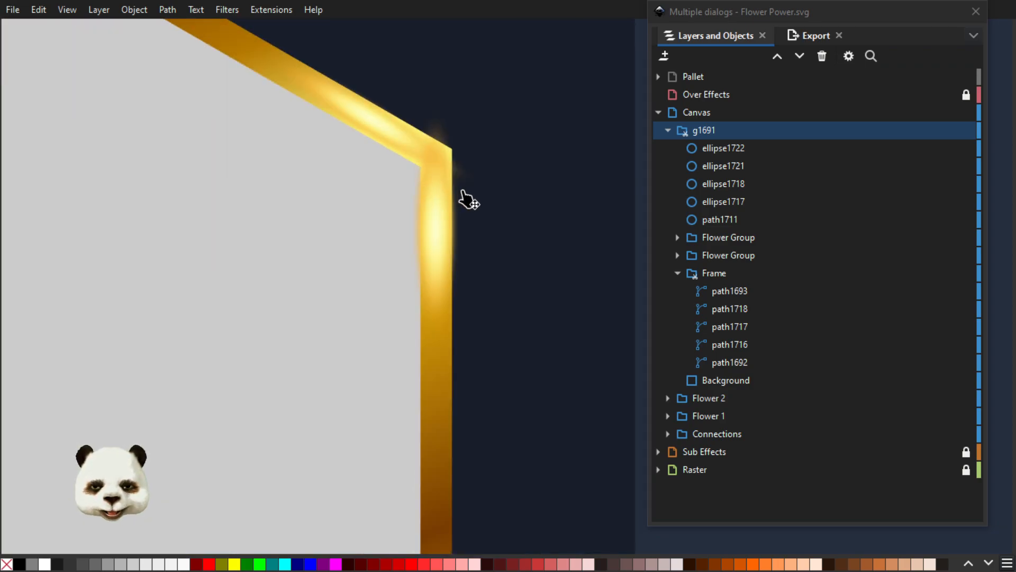
{"action": "scroll", "coordinate": [469, 200], "scroll_direction": "down", "scroll_amount": 1, "text": "ctrl"}
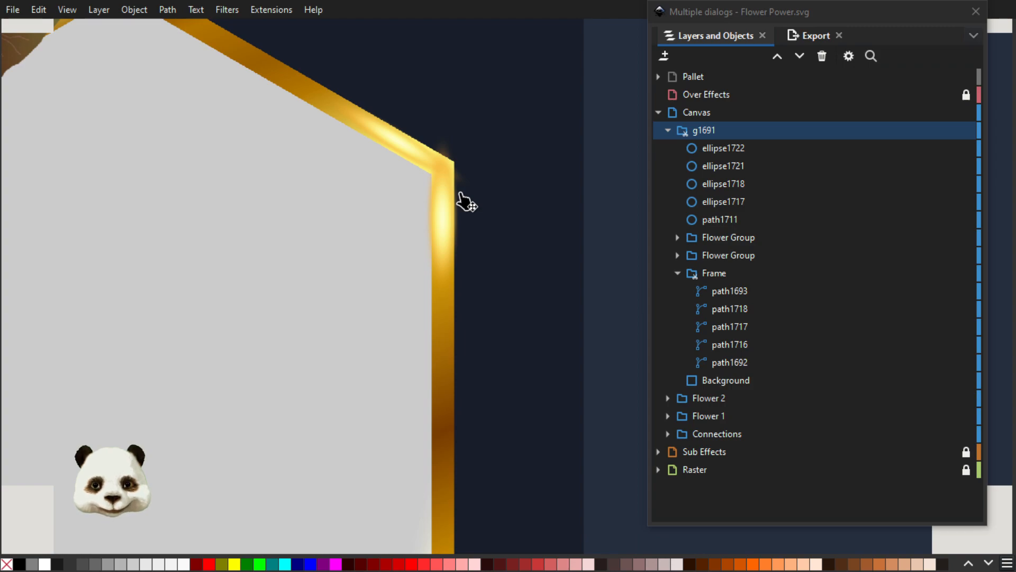
{"action": "scroll", "coordinate": [444, 184], "scroll_direction": "down", "scroll_amount": 1, "text": "ctrl"}
{"action": "scroll", "coordinate": [454, 160], "scroll_direction": "up", "scroll_amount": 3, "text": "ctrl"}
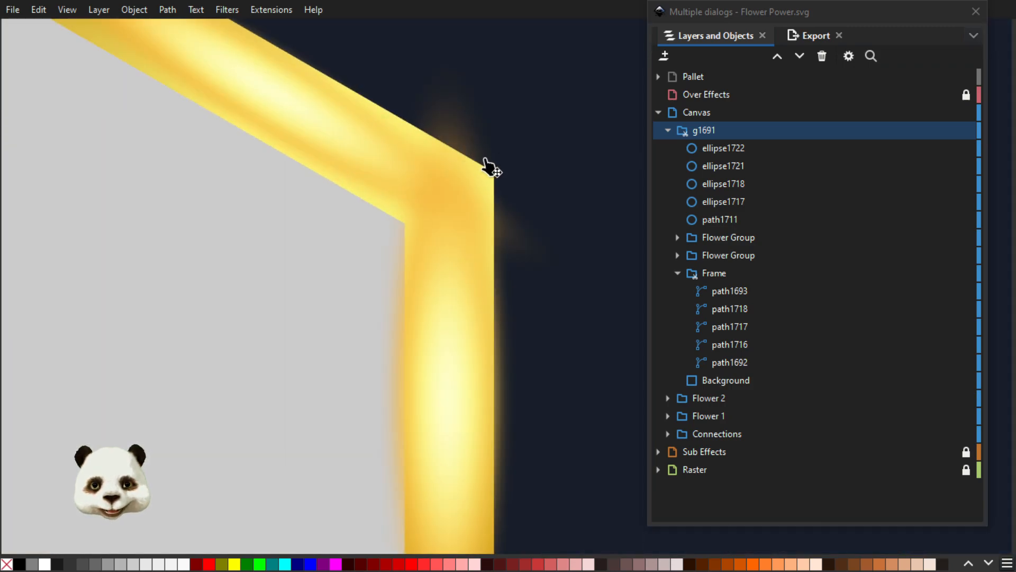
{"action": "scroll", "coordinate": [516, 209], "scroll_direction": "down", "scroll_amount": 4, "text": "ctrl"}
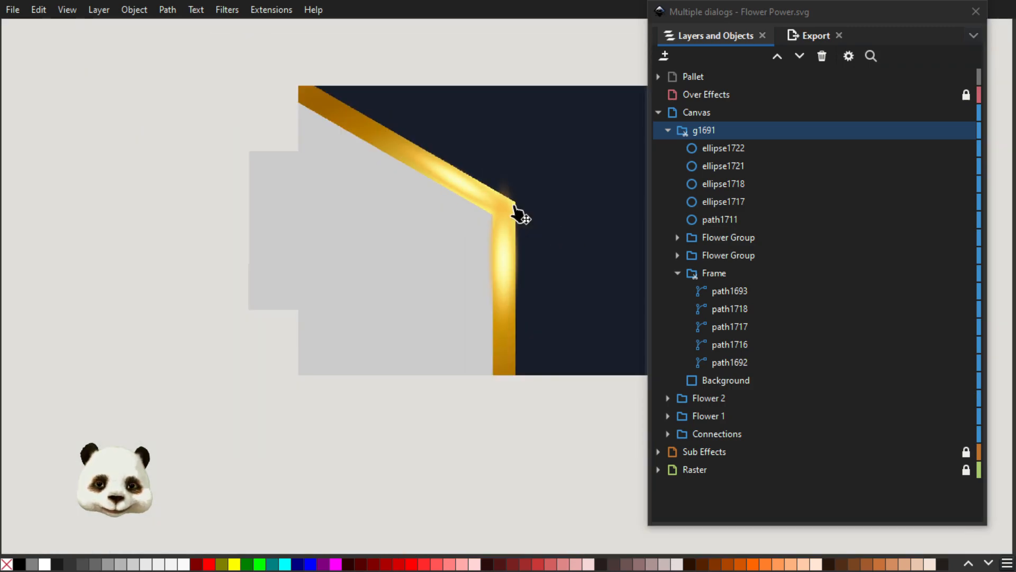
{"action": "scroll", "coordinate": [534, 218], "scroll_direction": "down", "scroll_amount": 3, "text": "ctrl"}
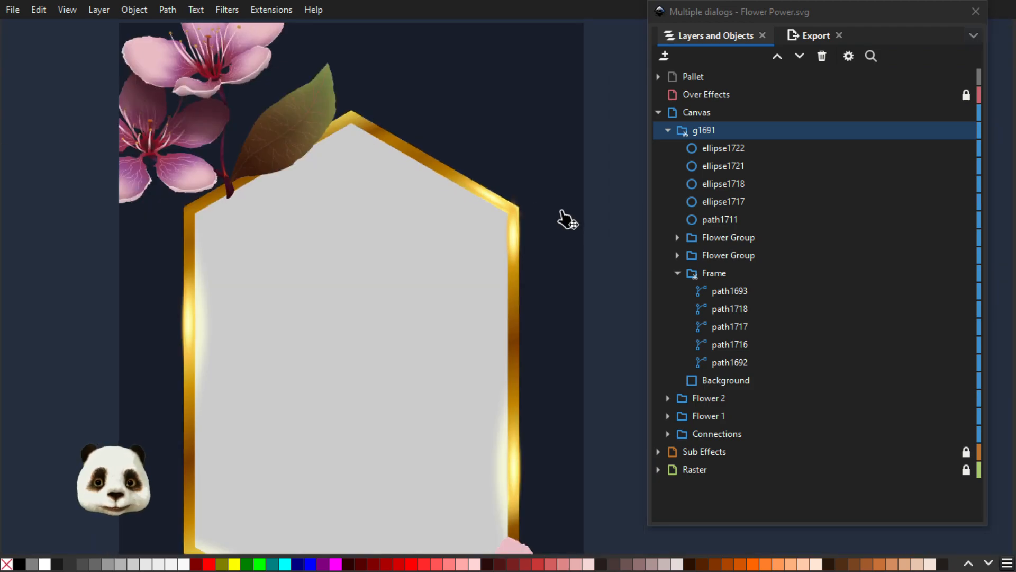
{"action": "scroll", "coordinate": [551, 217], "scroll_direction": "up", "scroll_amount": 3, "text": "ctrl"}
{"action": "scroll", "coordinate": [508, 206], "scroll_direction": "up", "scroll_amount": 2, "text": "ctrl"}
{"action": "scroll", "coordinate": [381, 197], "scroll_direction": "up", "scroll_amount": 2, "text": "ctrl"}
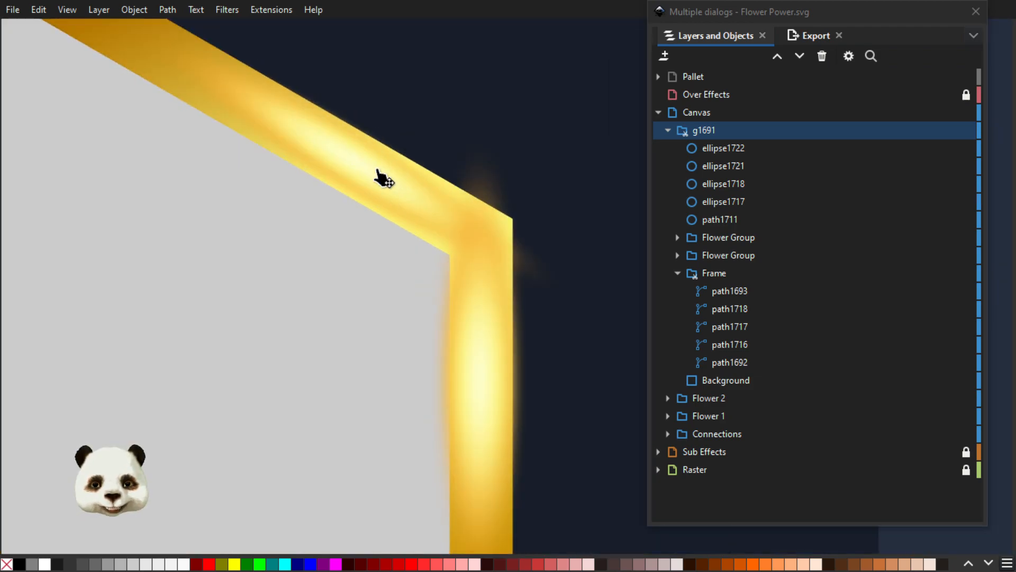
- Try resizing the slanted glow ellipse1721 from its lower edge and lower-left corner, undoing each resize
{"action": "left_click", "coordinate": [389, 180]}
{"action": "left_click_drag", "start_coordinate": [349, 329], "coordinate": [350, 353]}
{"action": "key", "text": "ctrl+z"}
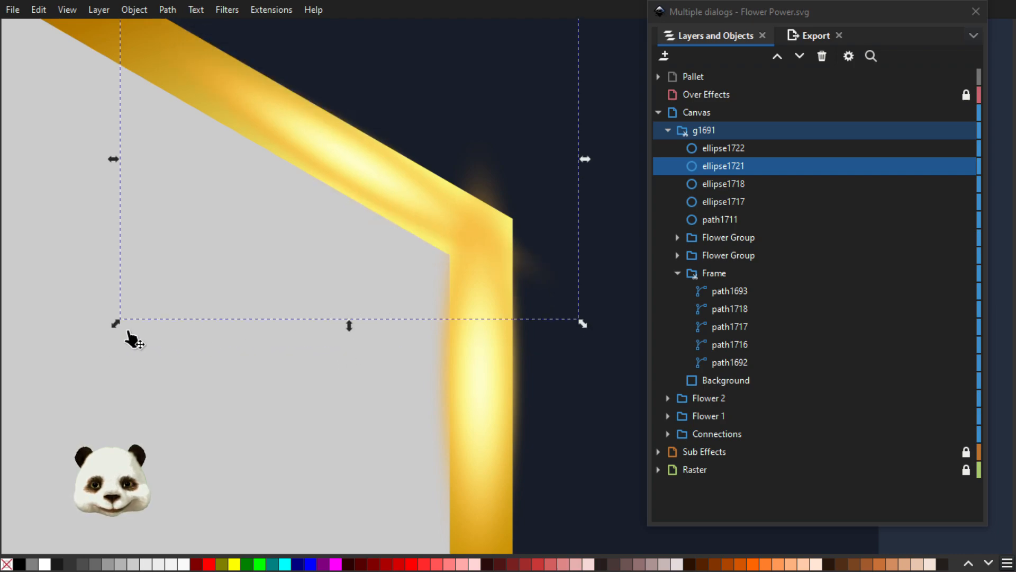
{"action": "left_click_drag", "start_coordinate": [118, 329], "coordinate": [100, 340]}
{"action": "key", "text": "ctrl+z"}
{"action": "scroll", "coordinate": [376, 280], "scroll_direction": "down", "scroll_amount": 3}
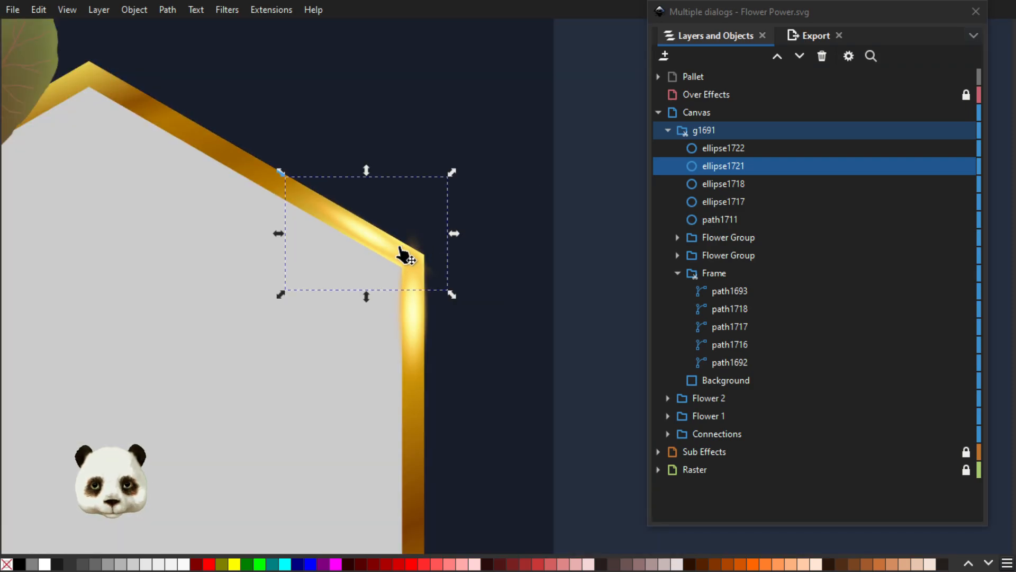
- With the Gradient tool active, widen the slanted glow ellipse1721 slightly across the thickness of the frame's upper-right edge
{"action": "scroll", "coordinate": [379, 244], "scroll_direction": "up", "scroll_amount": 5}
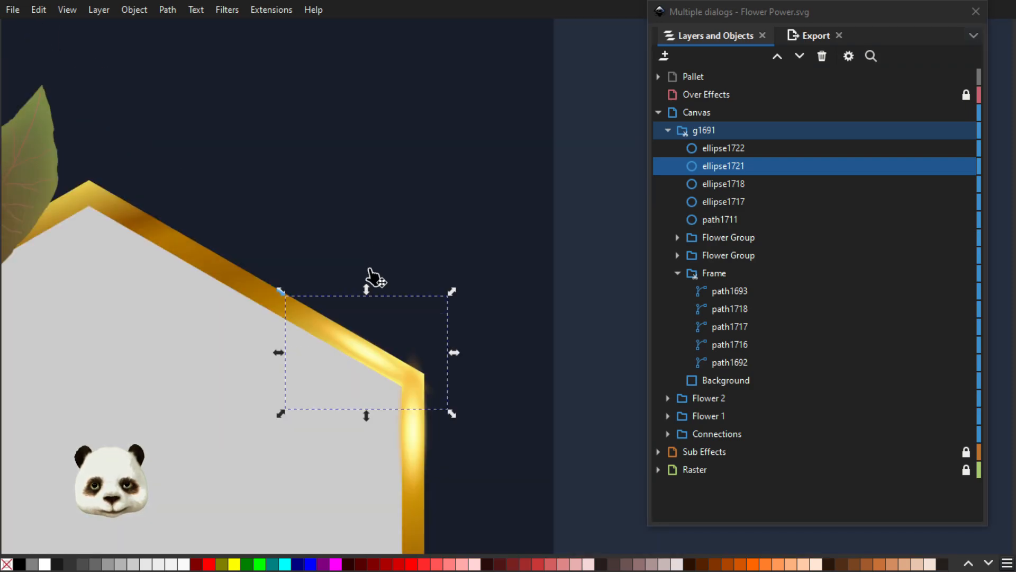
{"action": "scroll", "coordinate": [374, 275], "scroll_direction": "down", "scroll_amount": 5}
{"action": "scroll", "coordinate": [379, 262], "scroll_direction": "up", "scroll_amount": 2}
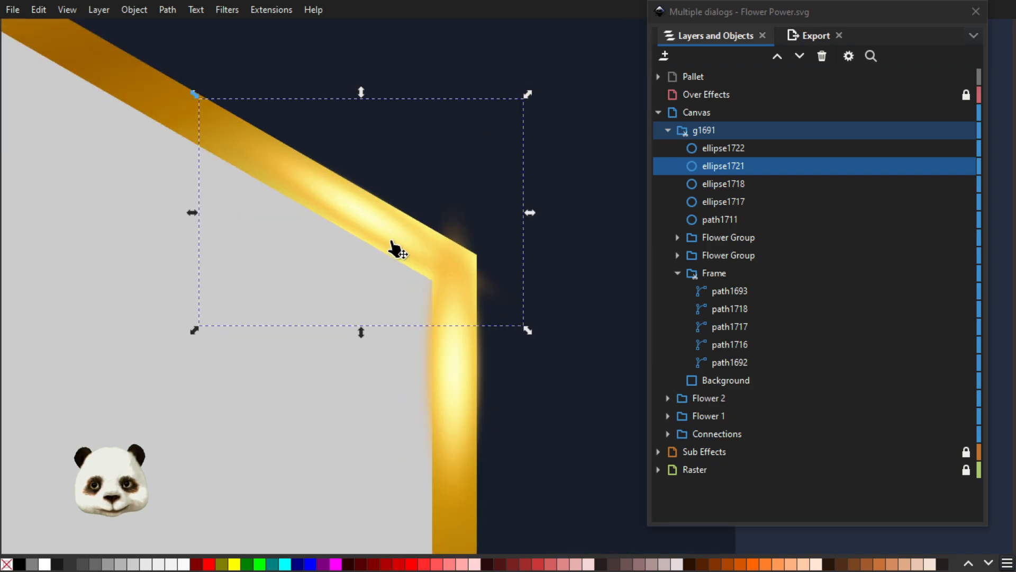
{"action": "key", "text": "g"}
{"action": "scroll", "coordinate": [400, 232], "scroll_direction": "up", "scroll_amount": 2}
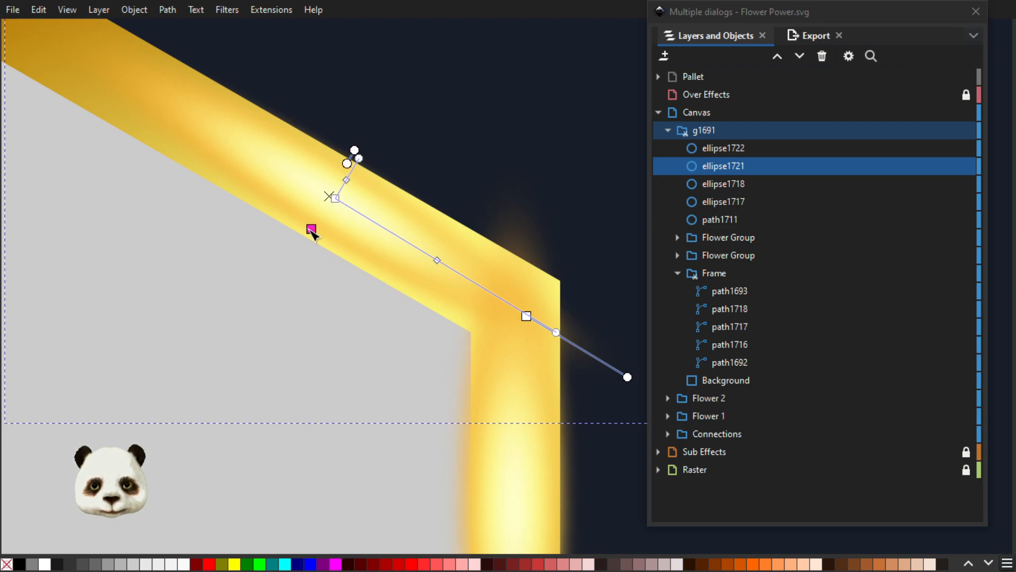
{"action": "left_click_drag", "start_coordinate": [312, 231], "coordinate": [307, 238]}
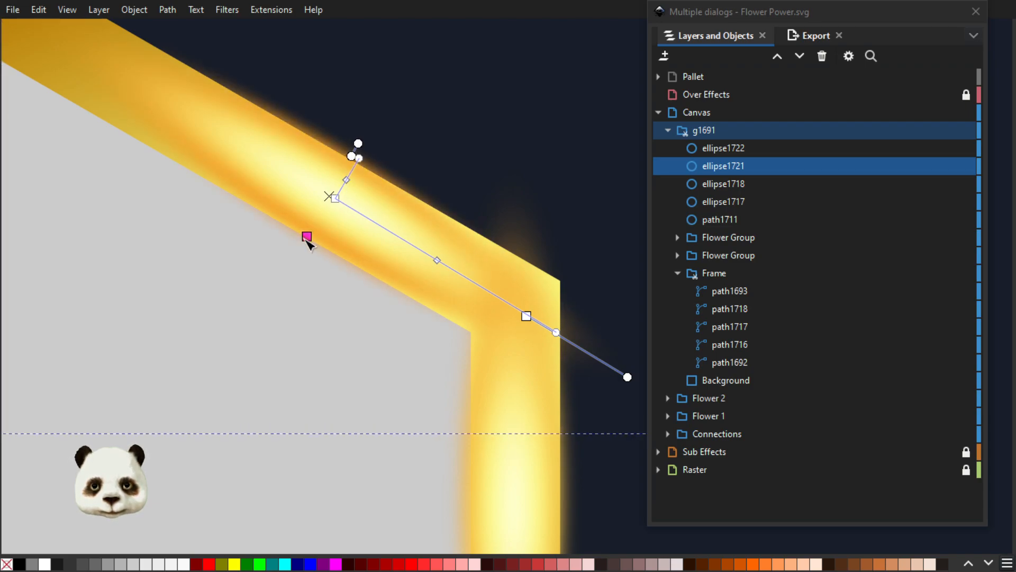
{"action": "left_click_drag", "start_coordinate": [307, 240], "coordinate": [307, 243]}
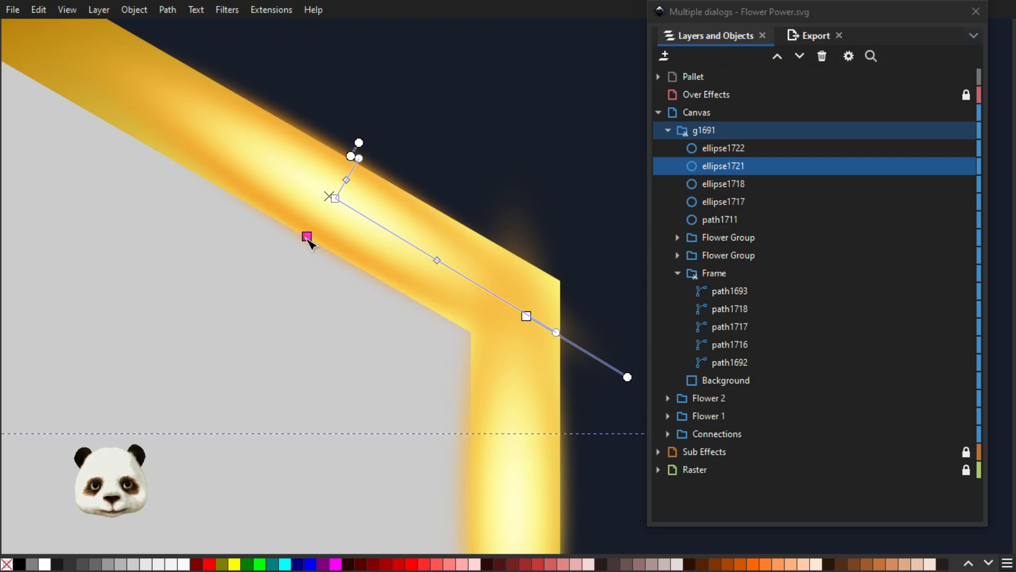
{"action": "scroll", "coordinate": [370, 265], "scroll_direction": "down", "scroll_amount": 6}
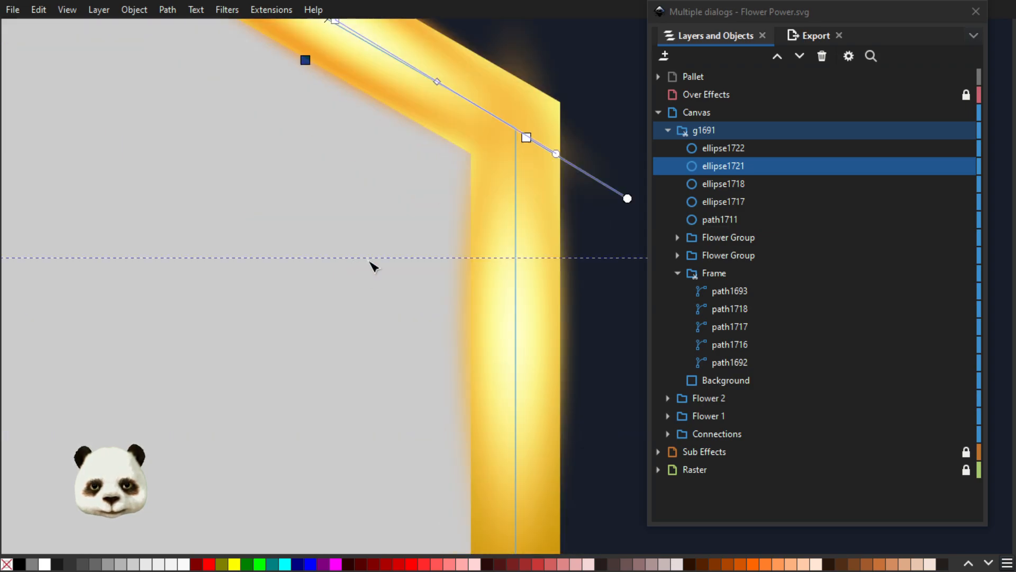
- Fine-tune the radial gradient of the slanted glow ellipse1721 by nudging its short-axis handle in line with the frame edge
{"action": "scroll", "coordinate": [388, 261], "scroll_direction": "down", "scroll_amount": 2, "text": "ctrl"}
{"action": "scroll", "coordinate": [405, 256], "scroll_direction": "down", "scroll_amount": 1, "text": "ctrl"}
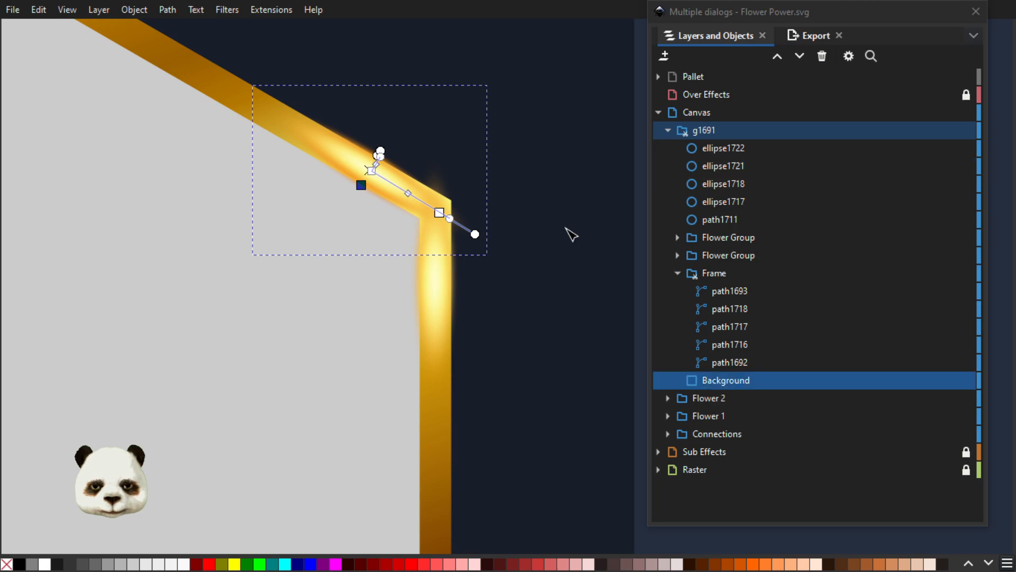
{"action": "scroll", "coordinate": [551, 238], "scroll_direction": "down", "scroll_amount": 3, "text": "ctrl"}
{"action": "scroll", "coordinate": [558, 241], "scroll_direction": "up", "scroll_amount": 1, "text": "ctrl"}
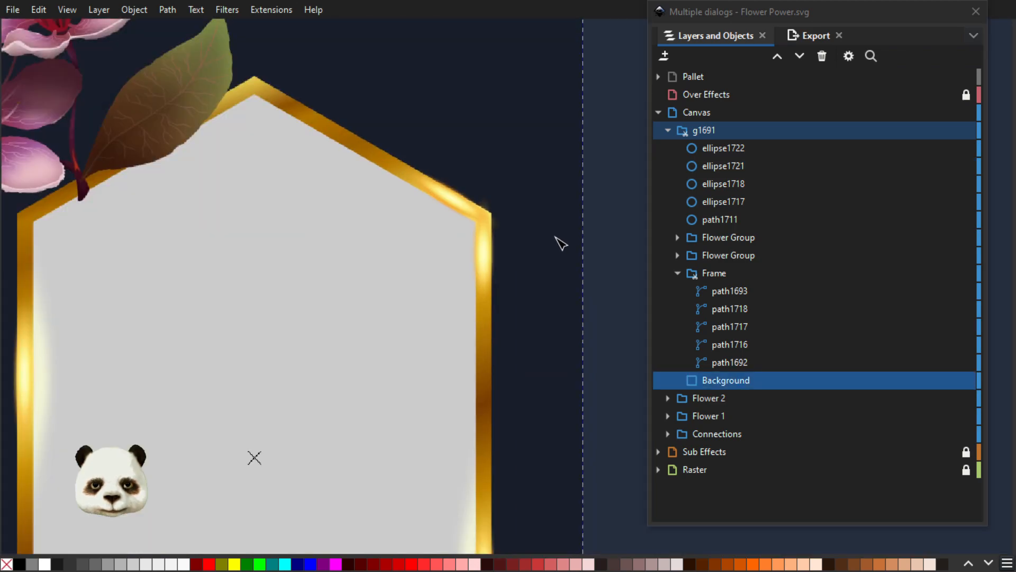
{"action": "scroll", "coordinate": [486, 224], "scroll_direction": "up", "scroll_amount": 4, "text": "ctrl"}
{"action": "left_click", "coordinate": [415, 188]}
{"action": "left_click_drag", "start_coordinate": [426, 146], "coordinate": [429, 145]}
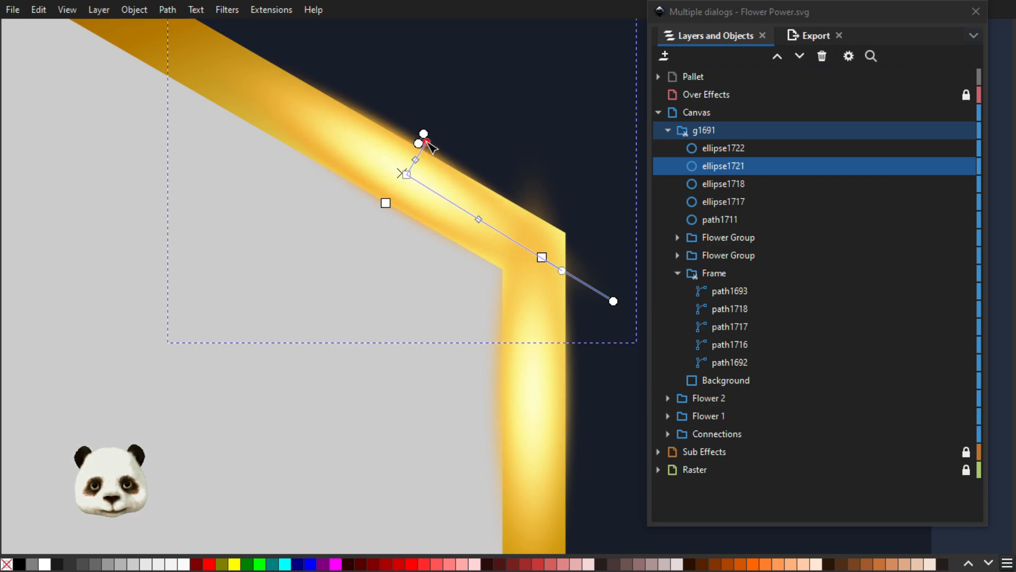
{"action": "left_click_drag", "start_coordinate": [428, 142], "coordinate": [427, 140]}
{"action": "left_click", "coordinate": [555, 126]}
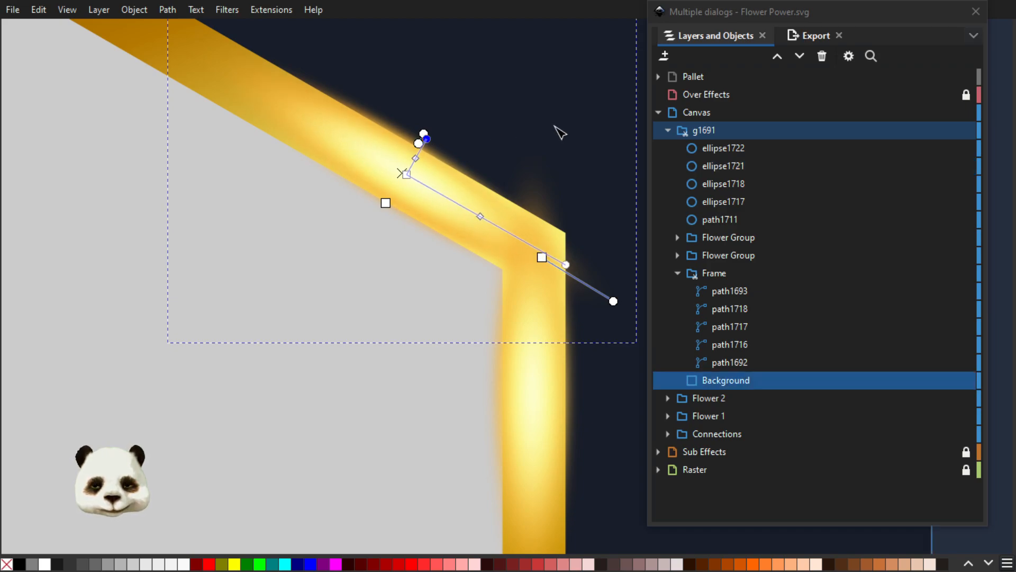
- Examine the corner glows close up and on the whole card, and select the lower-left reflection path1718 inside the Frame group
{"action": "scroll", "coordinate": [551, 129], "scroll_direction": "down", "scroll_amount": 6}
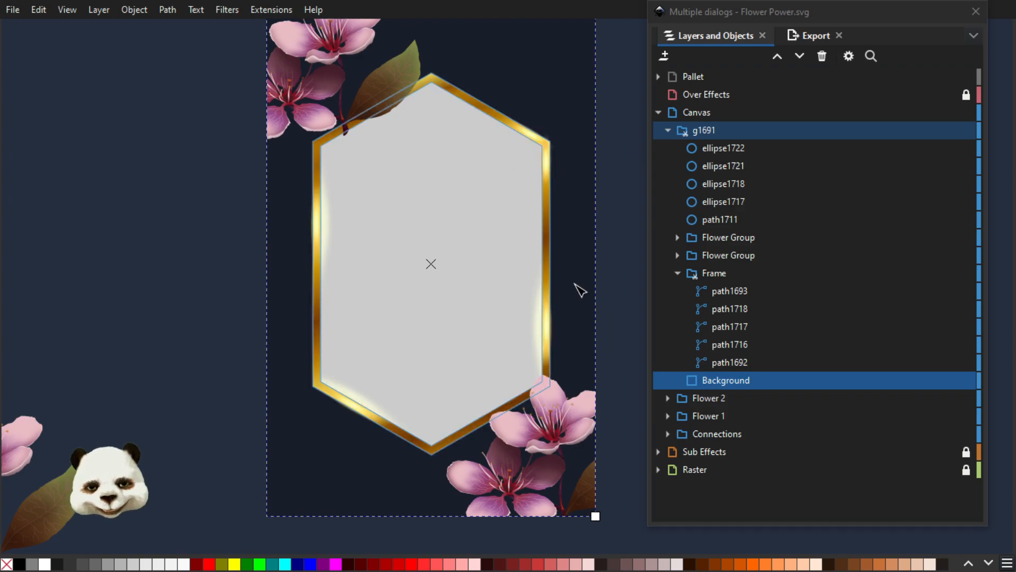
{"action": "scroll", "coordinate": [576, 201], "scroll_direction": "up", "scroll_amount": 4}
{"action": "left_click_drag", "start_coordinate": [543, 88], "coordinate": [577, 427]}
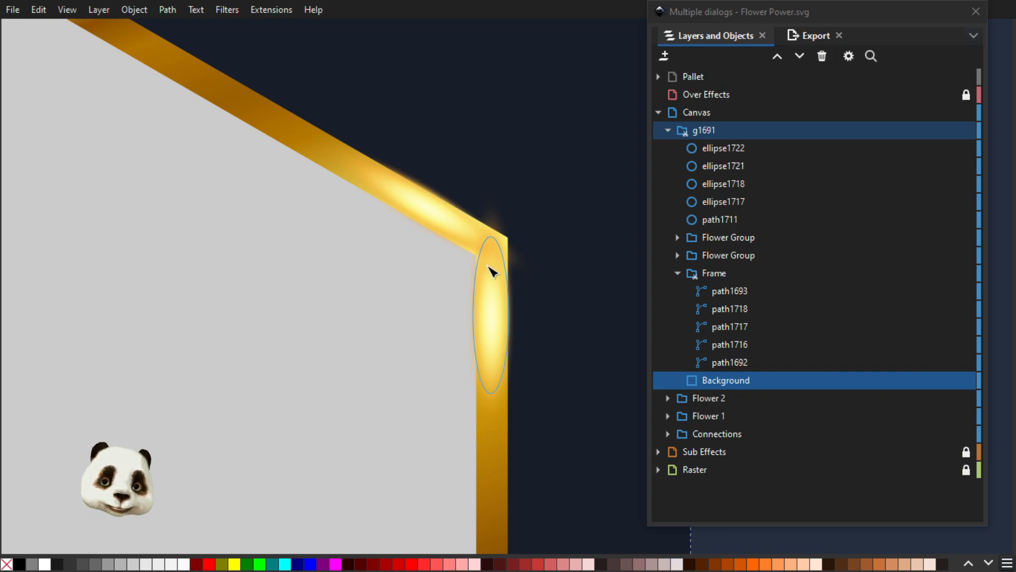
{"action": "scroll", "coordinate": [432, 299], "scroll_direction": "down", "scroll_amount": 5}
{"action": "left_click_drag", "start_coordinate": [489, 364], "coordinate": [512, 262]}
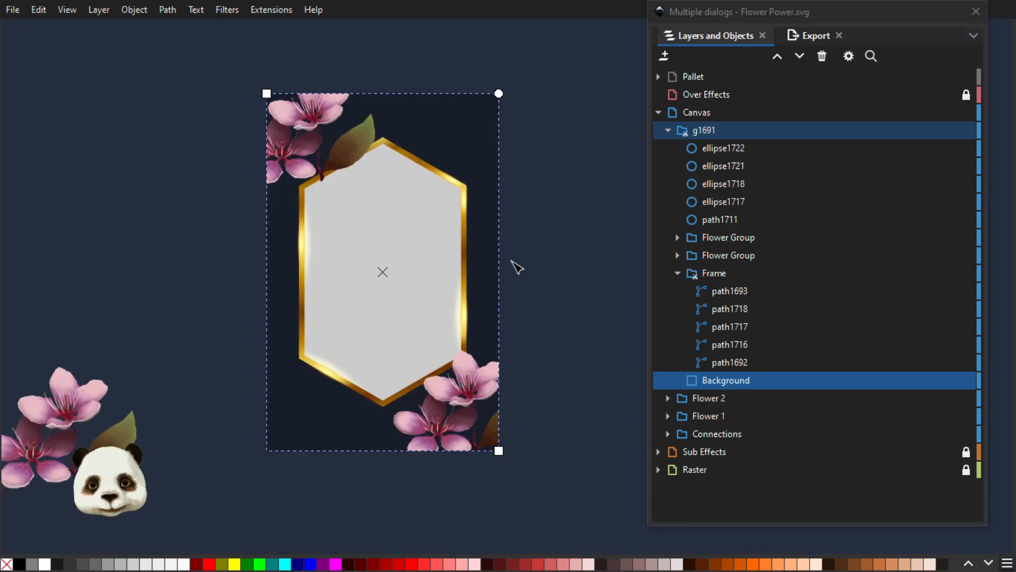
{"action": "scroll", "coordinate": [415, 342], "scroll_direction": "up", "scroll_amount": 2}
{"action": "left_click", "coordinate": [256, 403]}
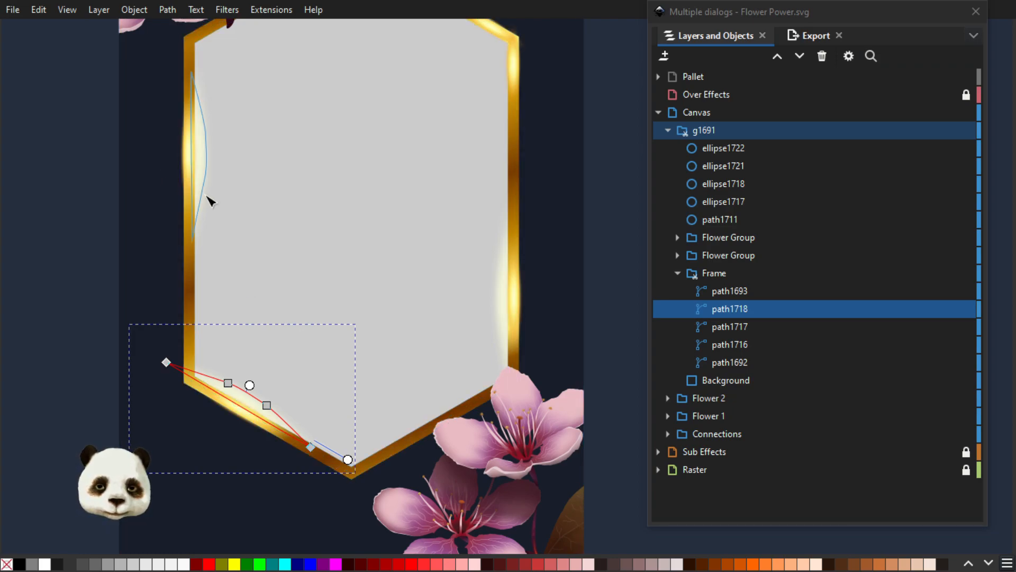
- Duplicate the lower-left reflection path1718, flip the copy to mirror the original, and move it onto the frame's upper-right edge
{"action": "key", "text": "s"}
{"action": "key", "text": "ctrl+d"}
{"action": "left_click_drag", "start_coordinate": [254, 402], "coordinate": [424, 124]}
{"action": "left_click_drag", "start_coordinate": [408, 173], "coordinate": [356, 337]}
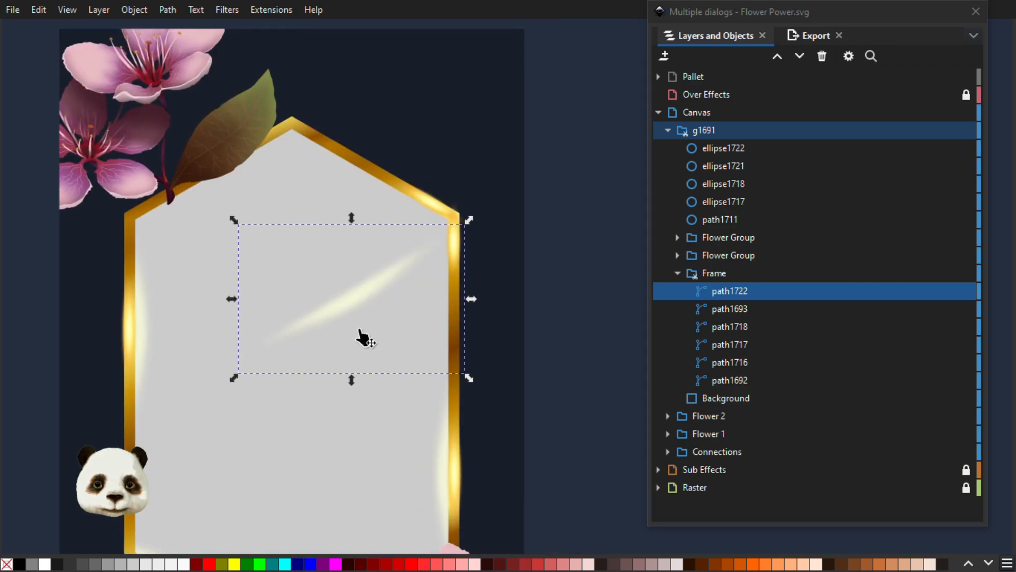
{"action": "left_click_drag", "start_coordinate": [381, 263], "coordinate": [440, 220]}
- Restack the reflection copy directly above path1692 in the Frame group and fit it against the inside of the upper-right edge
{"action": "key", "text": "Page_Down"}
{"action": "key", "text": "End"}
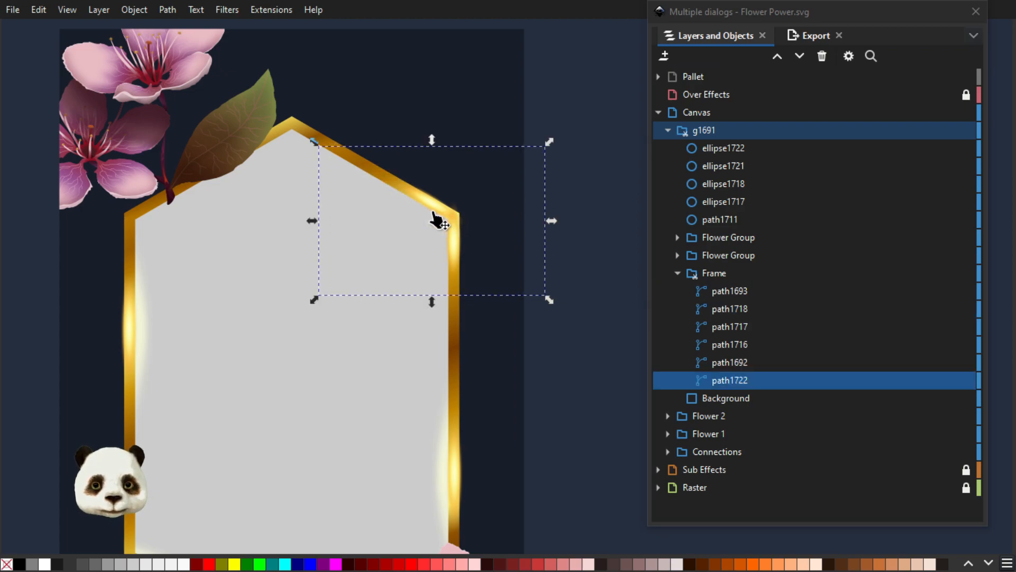
{"action": "key", "text": "Page_Up"}
{"action": "scroll", "coordinate": [444, 221], "scroll_direction": "up", "scroll_amount": 3}
{"action": "mouse_move", "coordinate": [431, 227]}
{"action": "left_mouse_down"}
{"action": "mouse_move", "coordinate": [435, 206]}
{"action": "mouse_move", "coordinate": [429, 213]}
{"action": "left_mouse_up"}
{"action": "scroll", "coordinate": [430, 262], "scroll_direction": "down", "scroll_amount": 3}
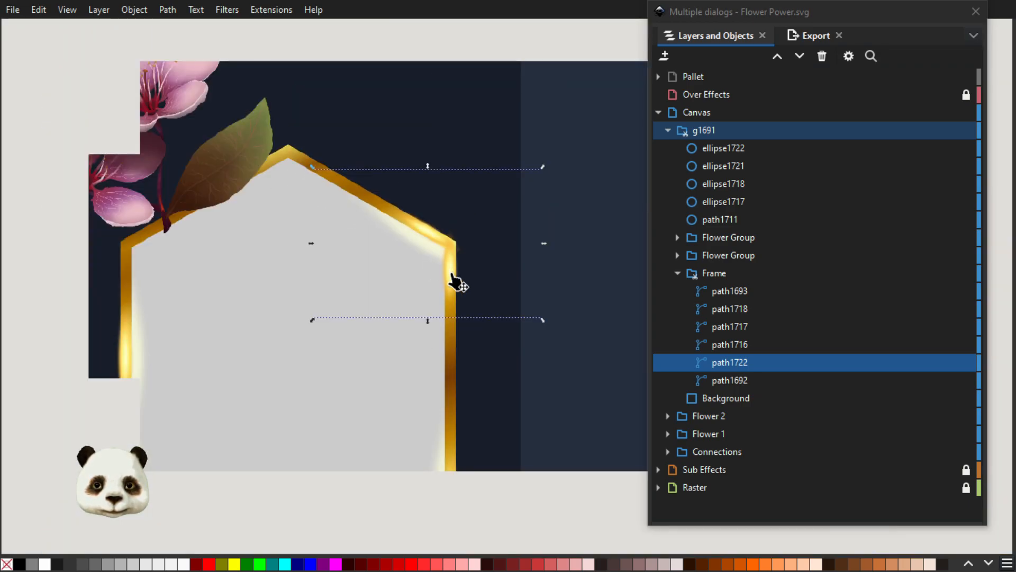
- Duplicate the upper-right reflection, rotate the copy upright, and place it along the frame's right edge just below the corner
{"action": "key", "text": "ctrl+d"}
{"action": "left_click_drag", "start_coordinate": [431, 257], "coordinate": [431, 297]}
{"action": "left_click", "coordinate": [390, 269]}
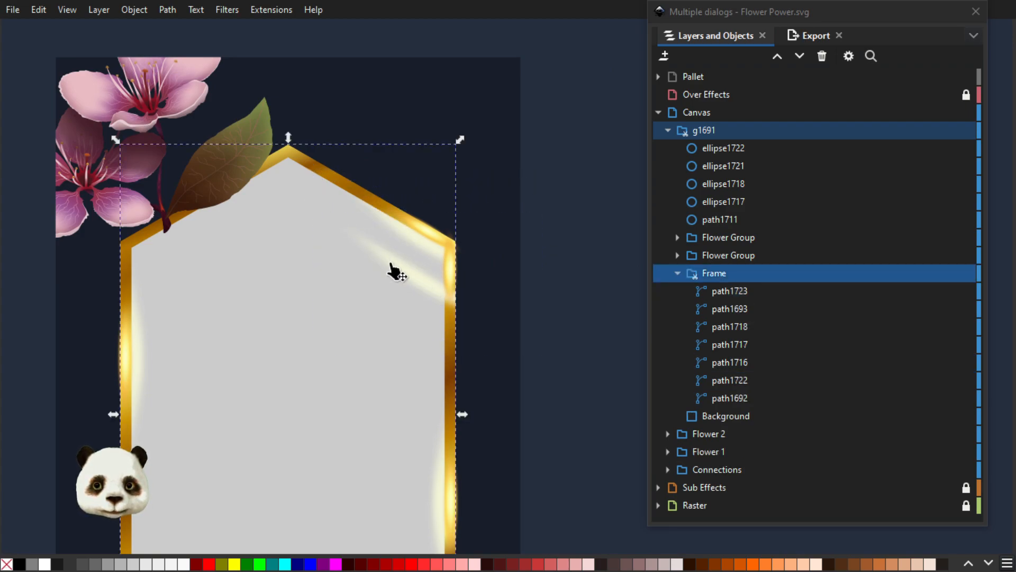
{"action": "left_click", "coordinate": [427, 289]}
{"action": "left_click", "coordinate": [431, 287]}
{"action": "double_click", "coordinate": [431, 286]}
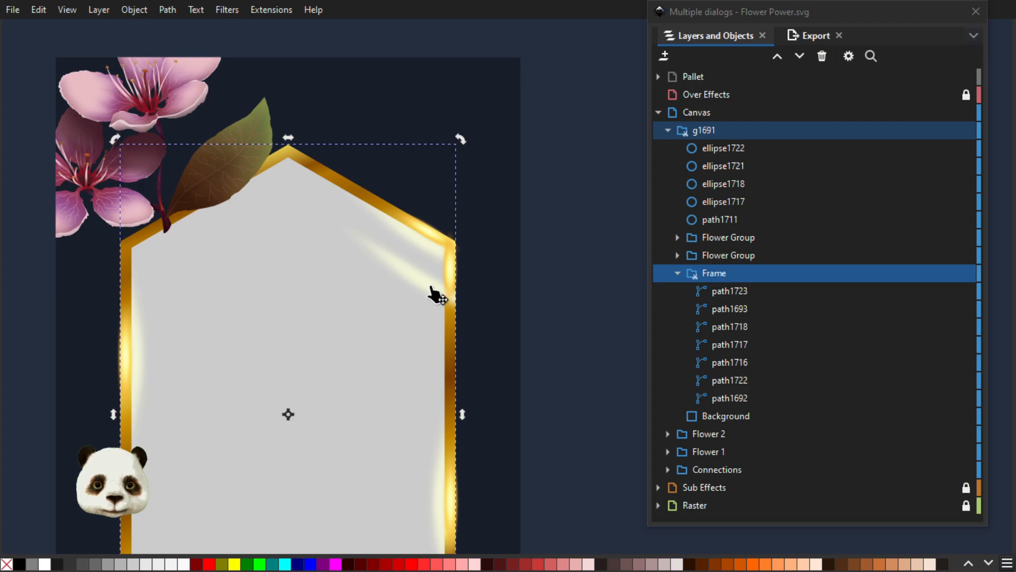
{"action": "left_click", "coordinate": [425, 284]}
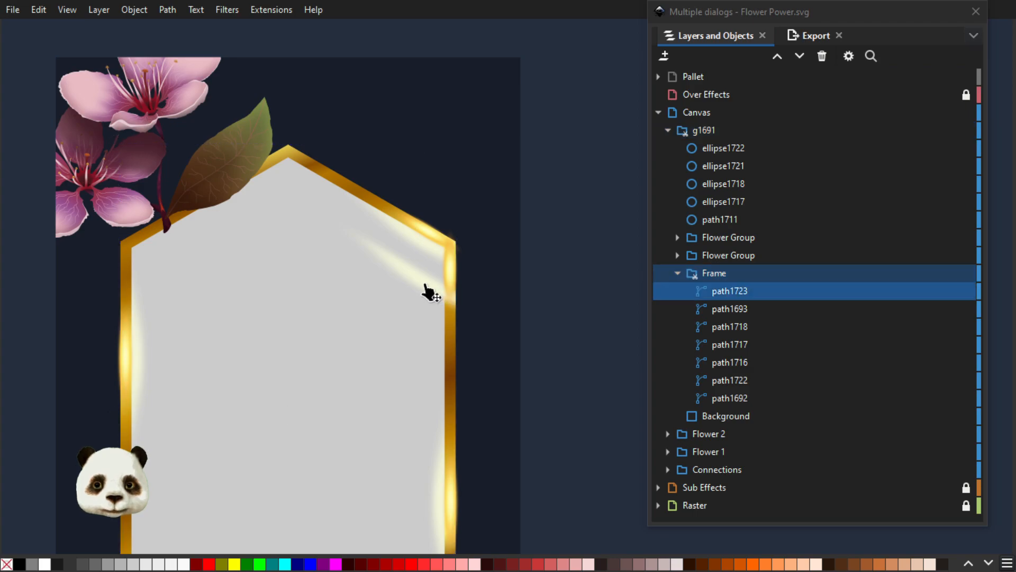
{"action": "left_click", "coordinate": [401, 270]}
{"action": "left_click_drag", "start_coordinate": [310, 210], "coordinate": [422, 186]}
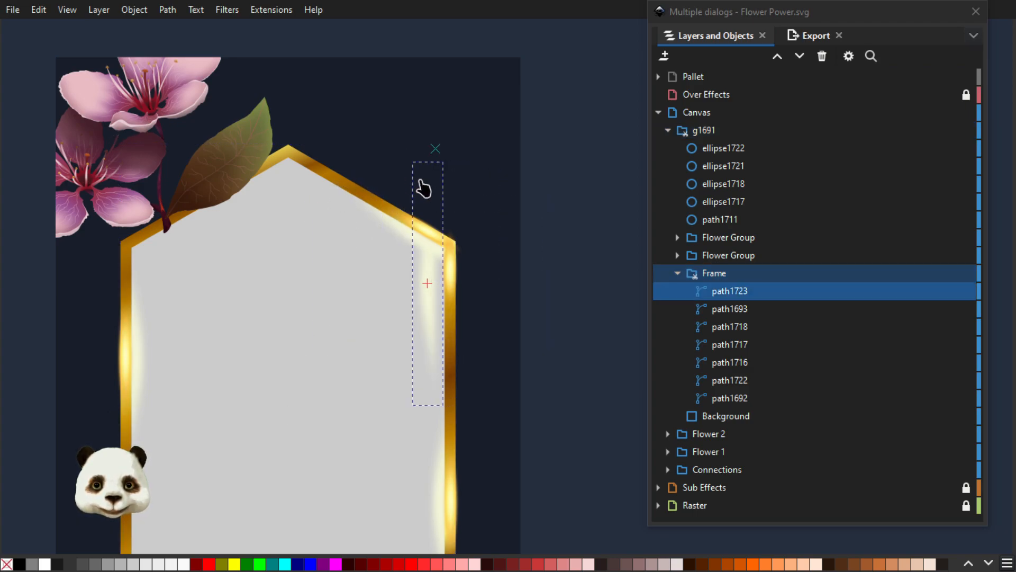
{"action": "left_click_drag", "start_coordinate": [430, 307], "coordinate": [447, 294]}
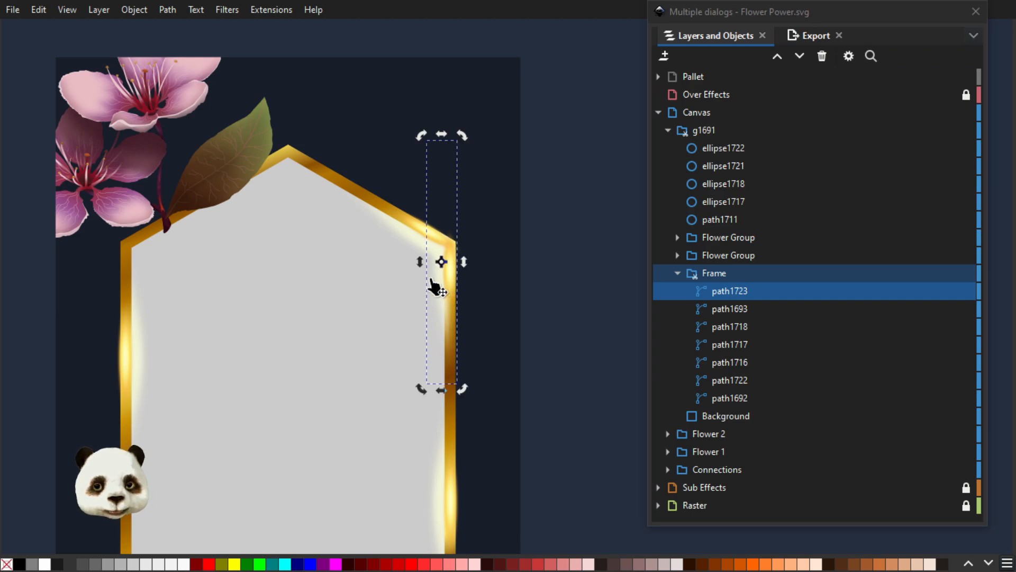
- Lower the upright reflection path1723 beneath path1693 and nudge it slightly right, closer to the frame edge
{"action": "key", "text": "Page_Down"}
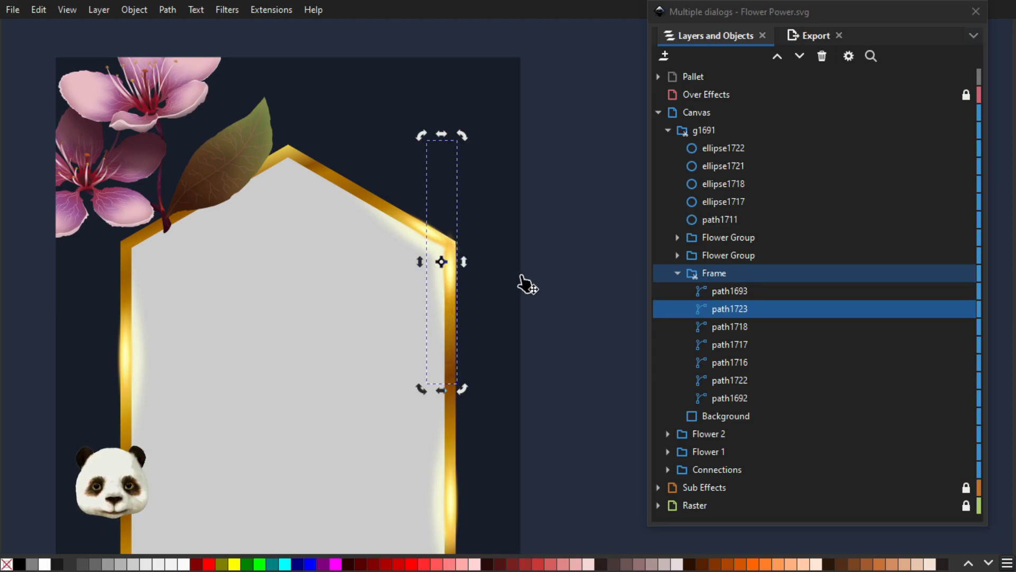
{"action": "scroll", "coordinate": [465, 313], "scroll_direction": "up", "scroll_amount": 2}
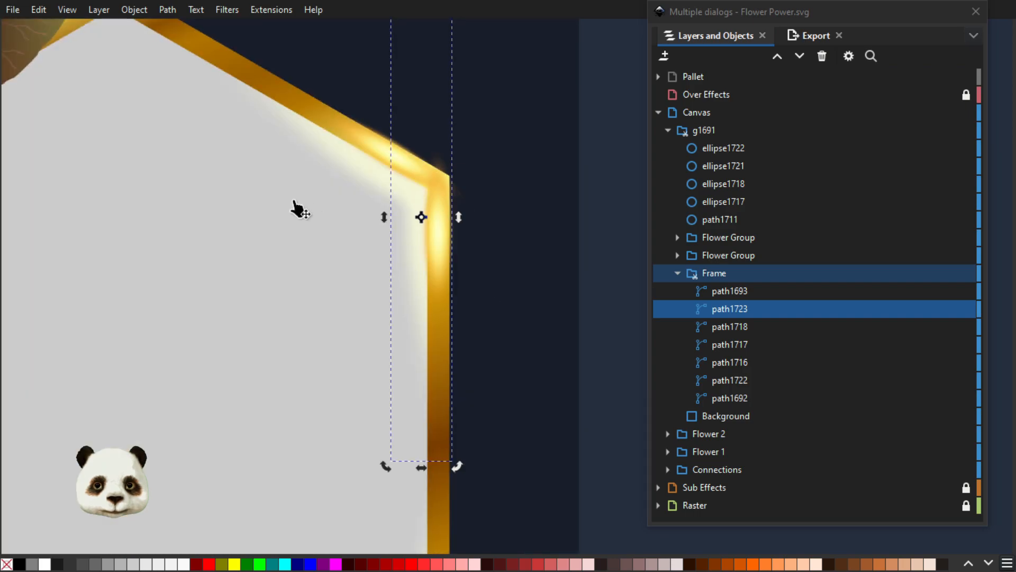
{"action": "key", "text": "Right"}
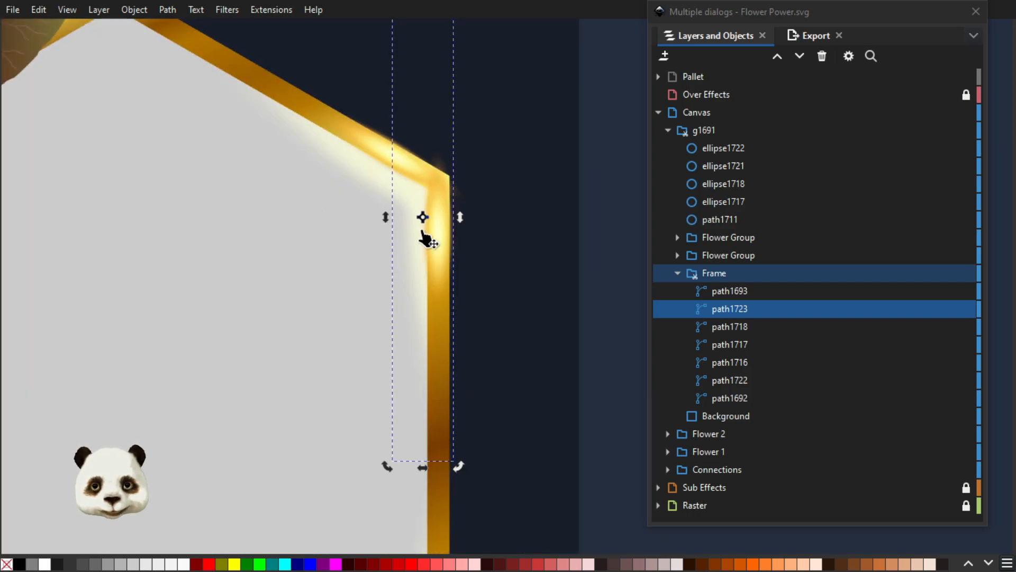
{"action": "scroll", "coordinate": [423, 233], "scroll_direction": "down", "scroll_amount": 4}
{"action": "scroll", "coordinate": [402, 233], "scroll_direction": "up", "scroll_amount": 2}
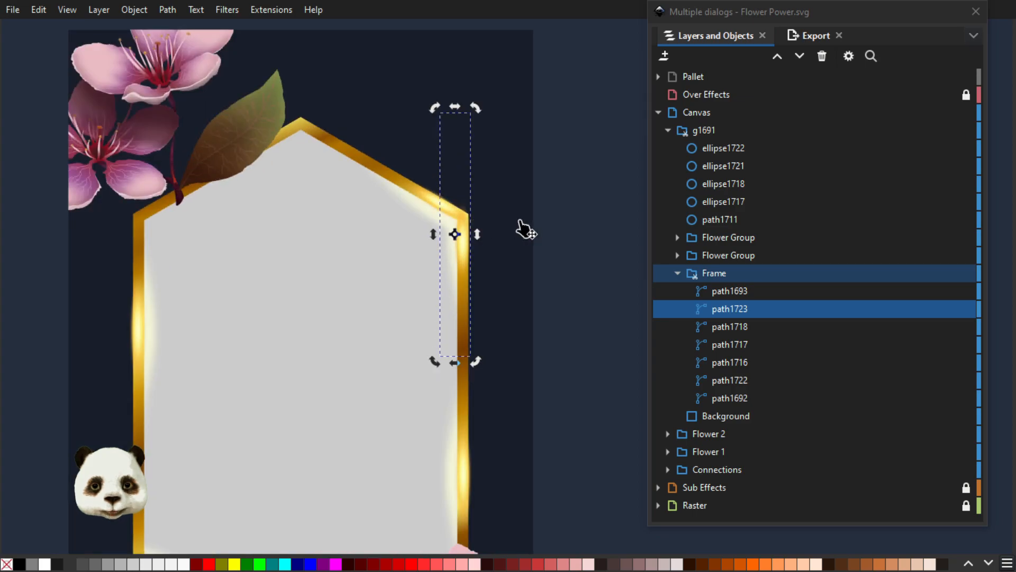
- Examine the upper-right corner reflections close up and on the whole card, and clear the selection
{"action": "left_click", "coordinate": [532, 201]}
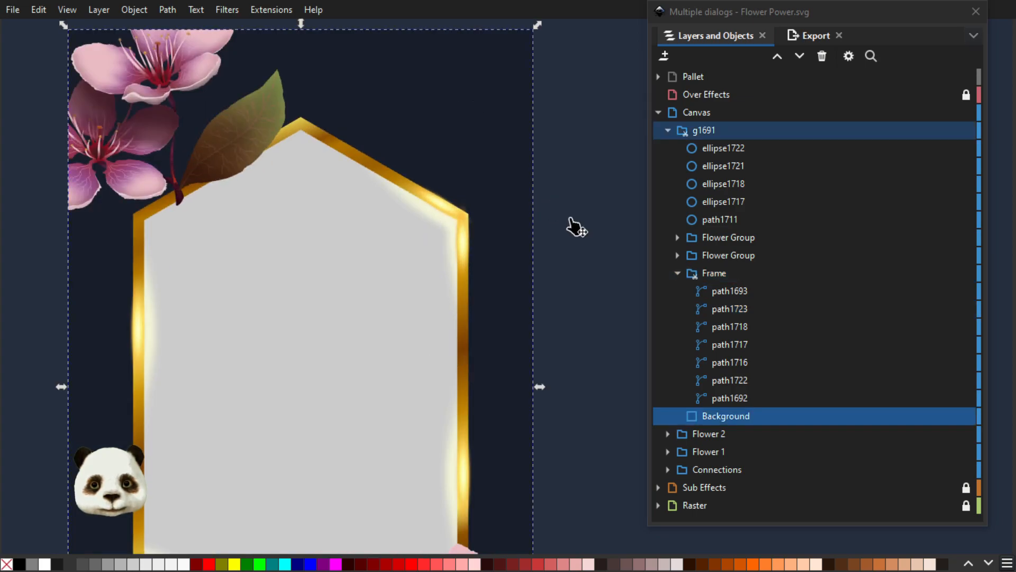
{"action": "scroll", "coordinate": [580, 225], "scroll_direction": "down", "scroll_amount": 2}
{"action": "scroll", "coordinate": [583, 222], "scroll_direction": "up", "scroll_amount": 3}
{"action": "left_click", "coordinate": [363, 214]}
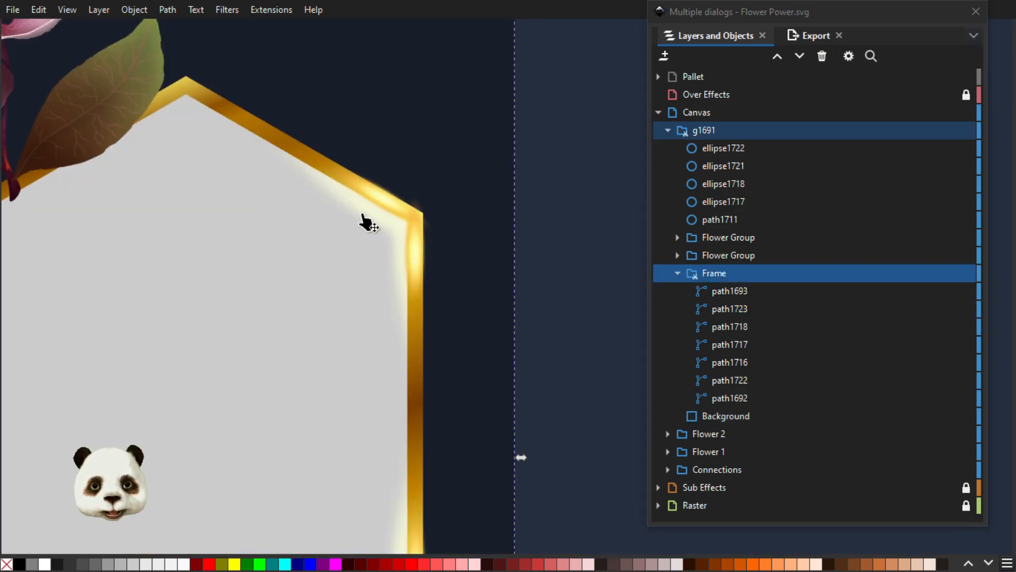
{"action": "double_click", "coordinate": [363, 215]}
{"action": "left_click", "coordinate": [371, 222]}
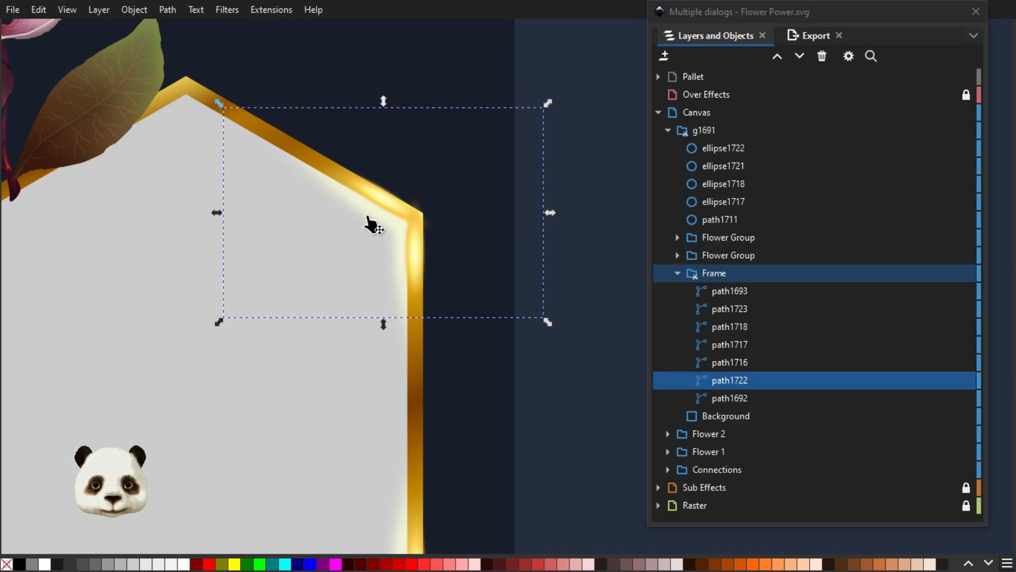
{"action": "scroll", "coordinate": [400, 233], "scroll_direction": "down", "scroll_amount": 5}
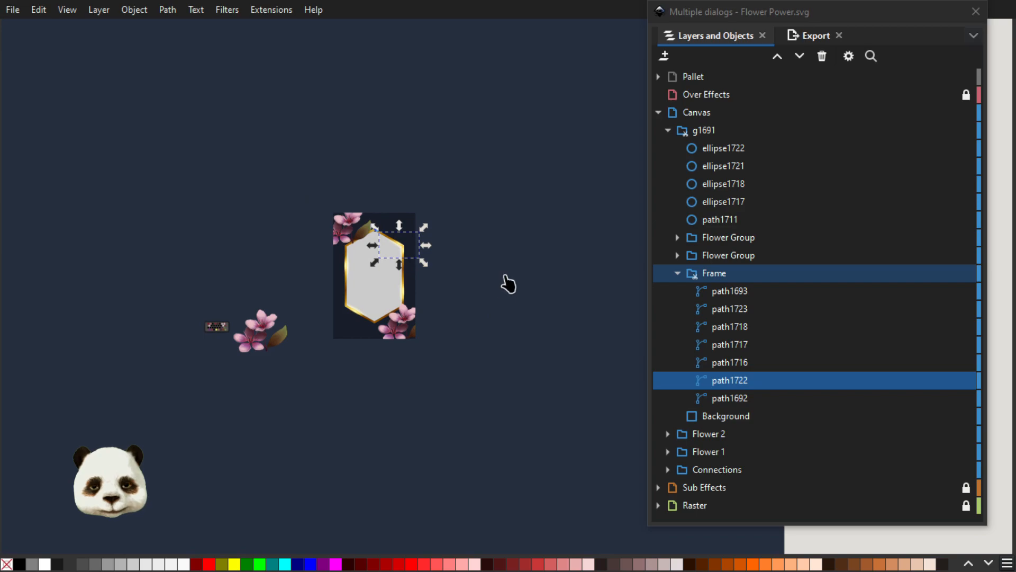
{"action": "left_click", "coordinate": [505, 276]}
{"action": "scroll", "coordinate": [408, 311], "scroll_direction": "up", "scroll_amount": 6}
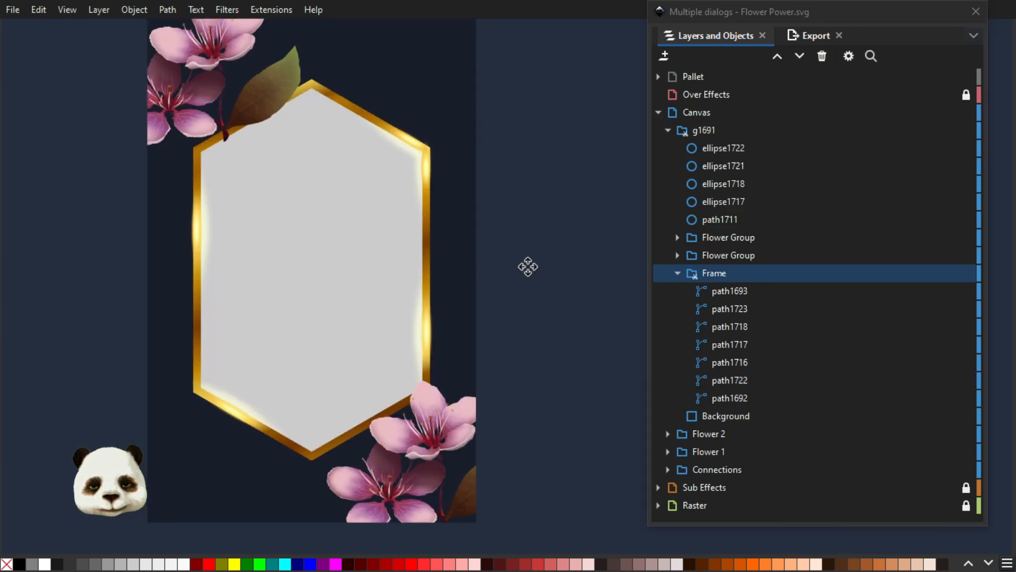
{"action": "scroll", "coordinate": [524, 322], "scroll_direction": "down", "scroll_amount": 1}
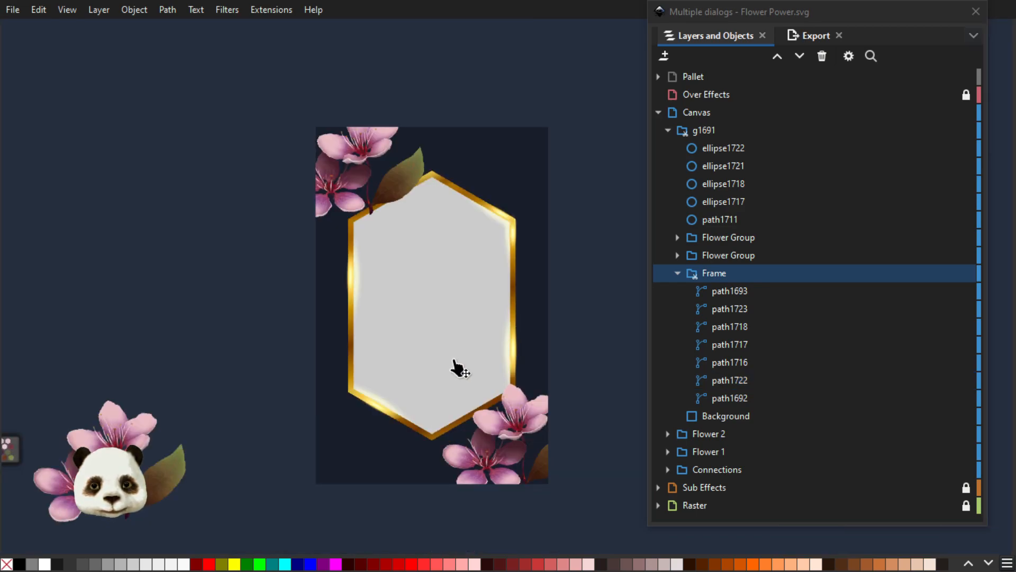
{"action": "scroll", "coordinate": [454, 362], "scroll_direction": "up", "scroll_amount": 2}
{"action": "scroll", "coordinate": [460, 312], "scroll_direction": "down", "scroll_amount": 1}
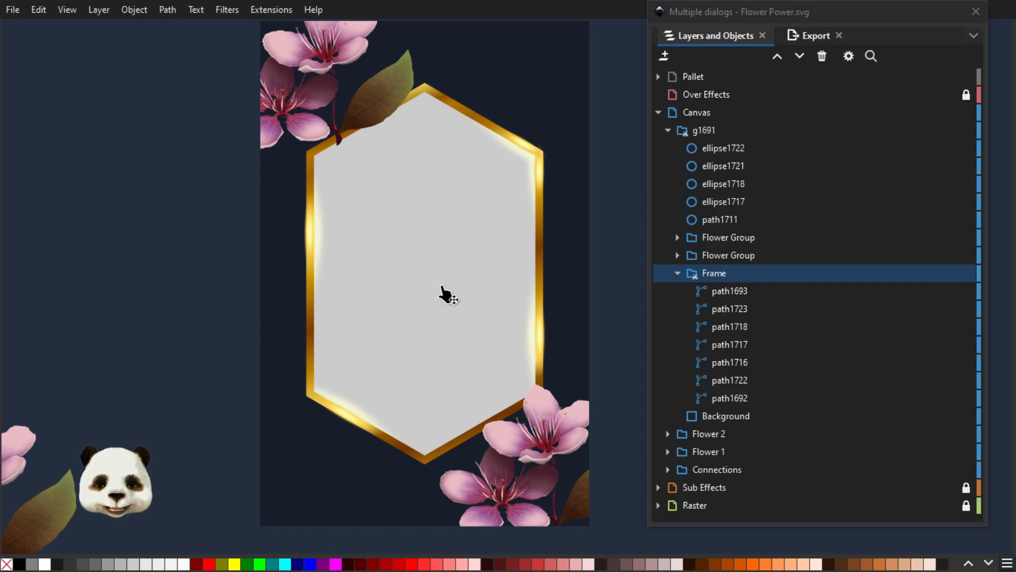
{"action": "scroll", "coordinate": [446, 272], "scroll_direction": "down", "scroll_amount": 2, "text": "ctrl"}
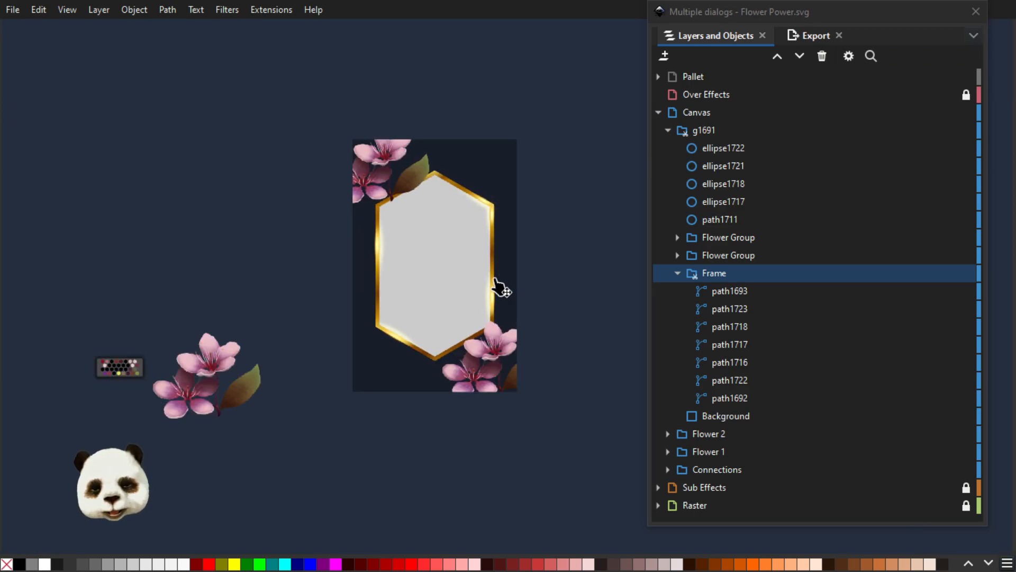
{"action": "scroll", "coordinate": [466, 260], "scroll_direction": "up", "scroll_amount": 2, "text": "ctrl"}
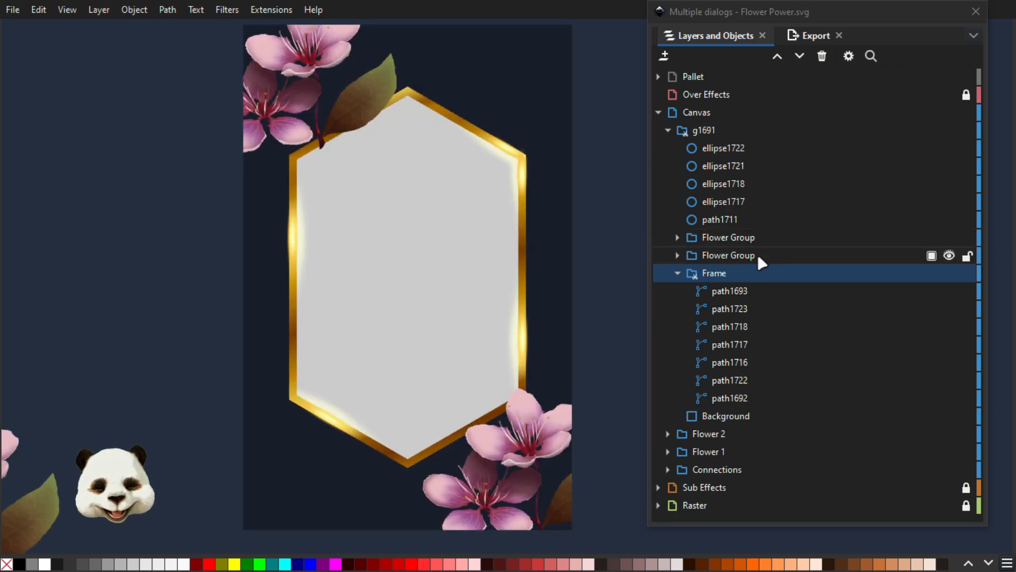
- Group the five glow objects, path1711 and ellipse1717, ellipse1718, ellipse1721 and ellipse1722
{"action": "left_click", "coordinate": [715, 219]}
{"action": "left_click", "coordinate": [722, 148], "text": "shift"}
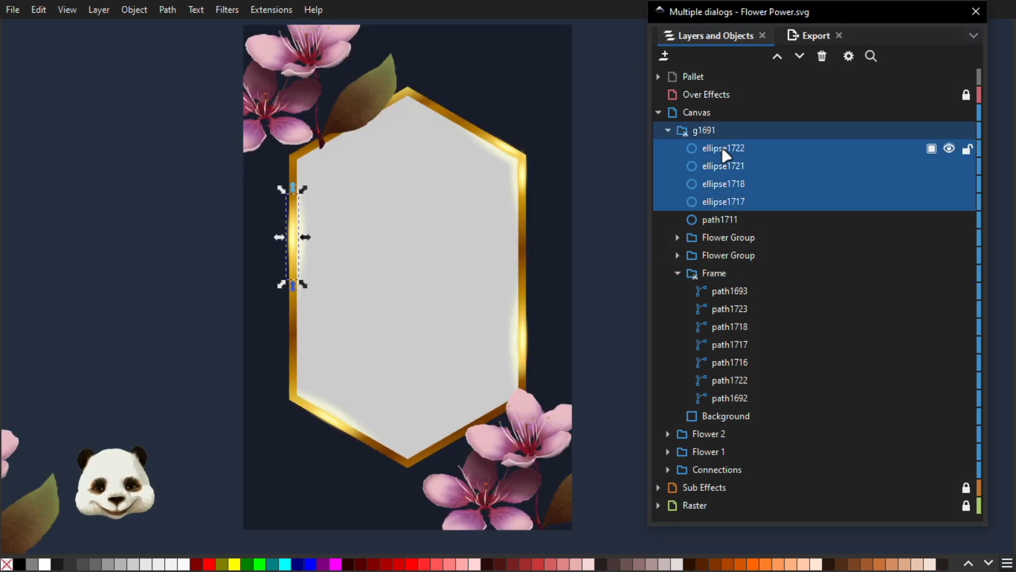
{"action": "left_click", "coordinate": [718, 220]}
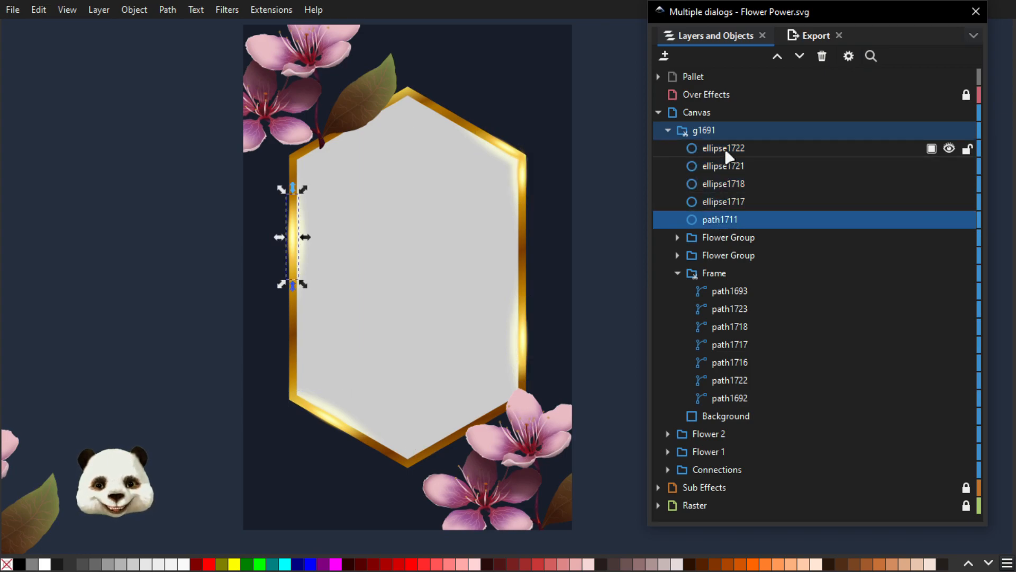
{"action": "left_click", "coordinate": [725, 150], "text": "shift"}
{"action": "left_click", "coordinate": [715, 219]}
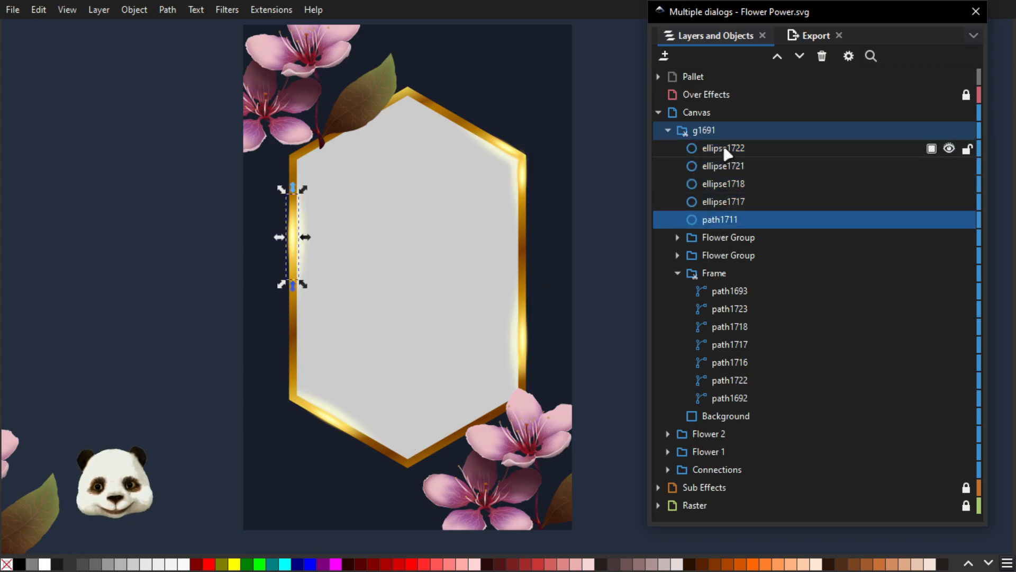
{"action": "left_click", "coordinate": [720, 150], "text": "shift"}
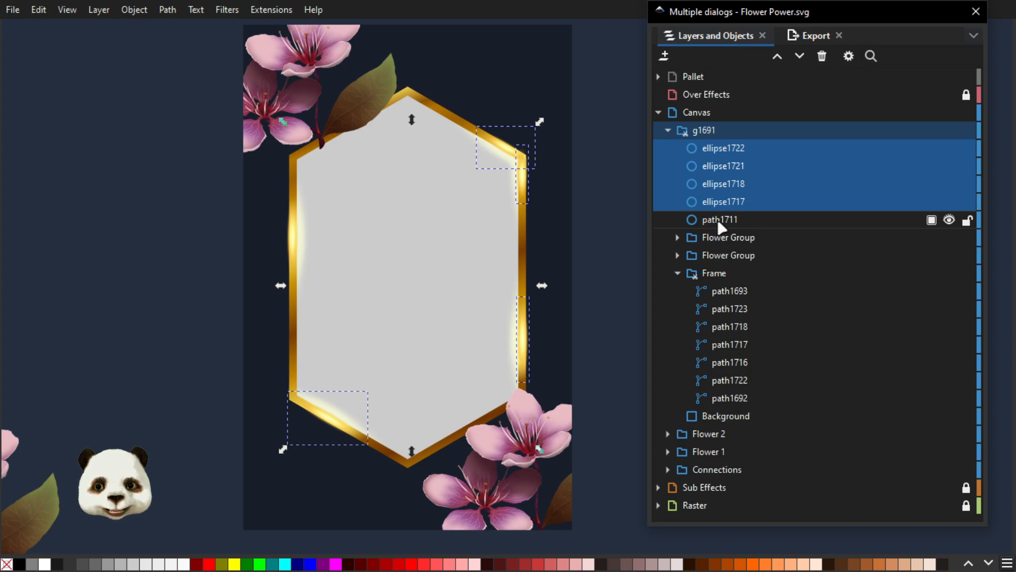
{"action": "left_click", "coordinate": [721, 220], "text": "shift"}
{"action": "key", "text": "ctrl+g"}
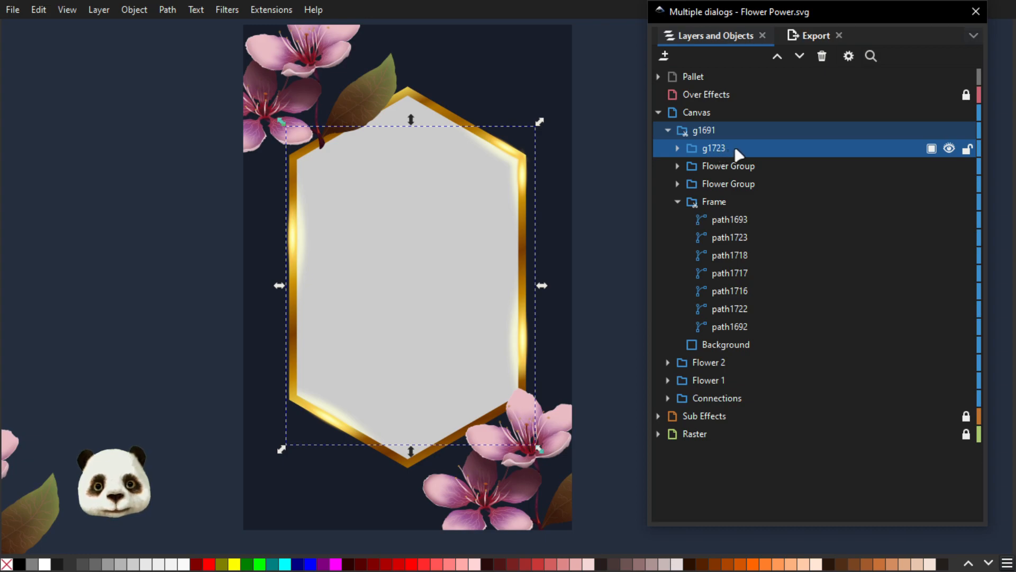
- Move the new glow group beneath both Flower Groups, directly above Frame, and rename it Gold Glow
{"action": "left_click_drag", "start_coordinate": [739, 154], "coordinate": [749, 183]}
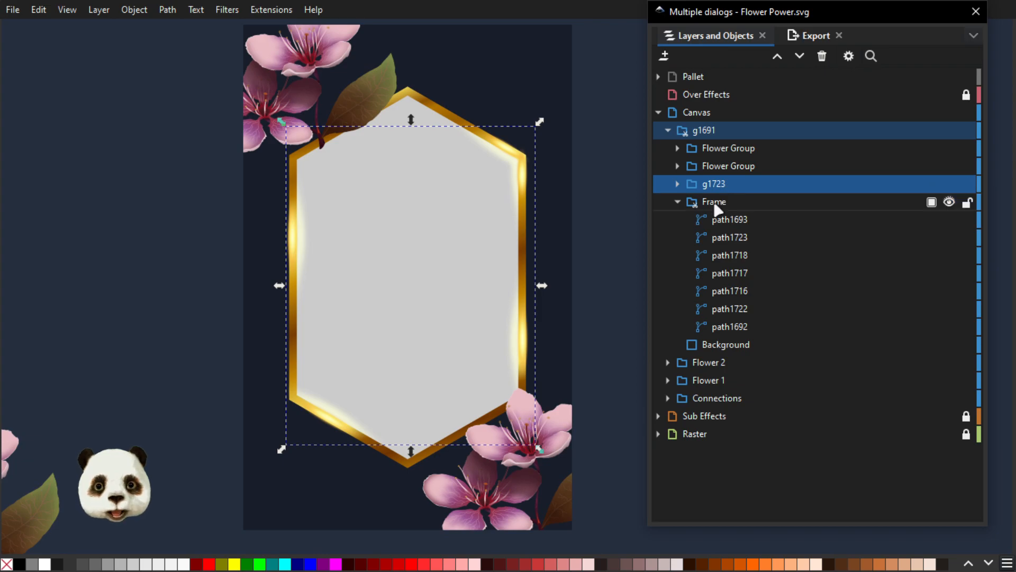
{"action": "left_click", "coordinate": [678, 203]}
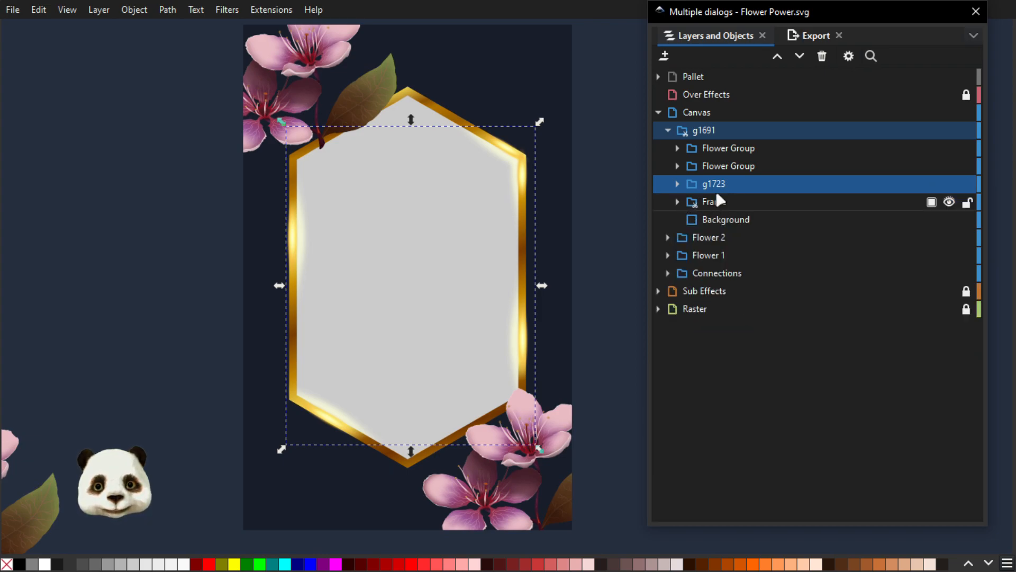
{"action": "double_click", "coordinate": [720, 185]}
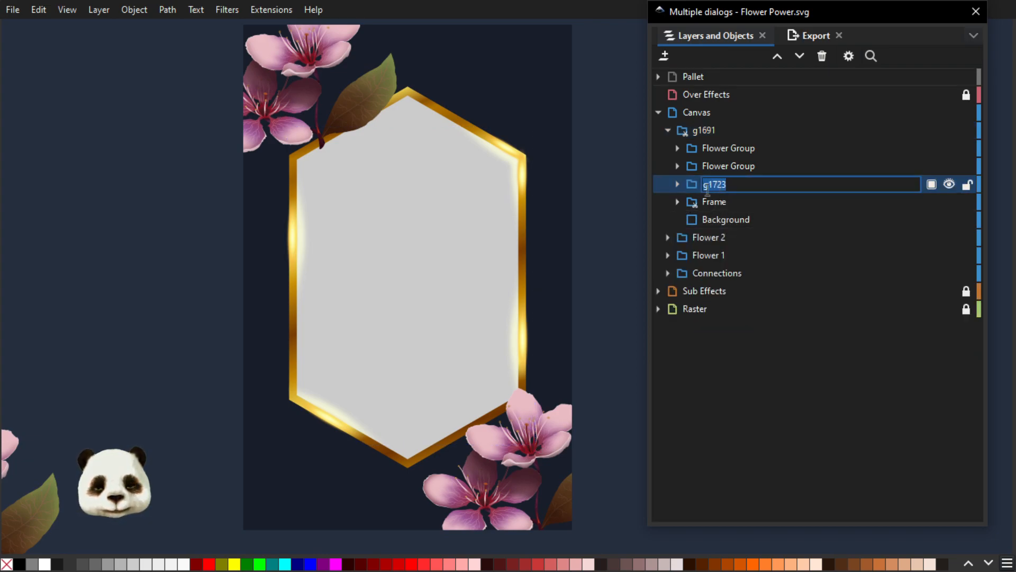
{"action": "type", "text": "Gold G"}
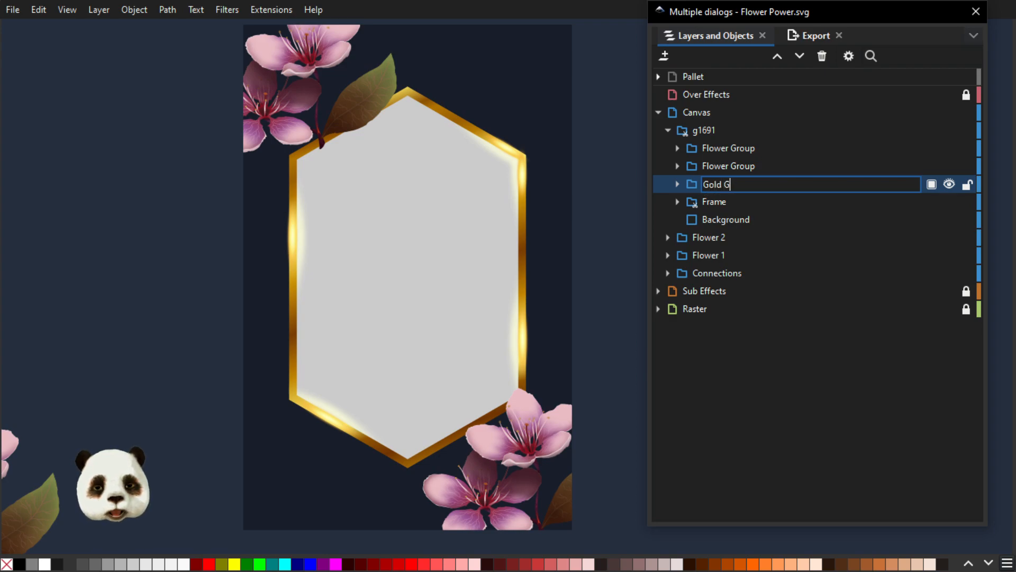
{"action": "type", "text": "low"}
{"action": "key", "text": "Return"}
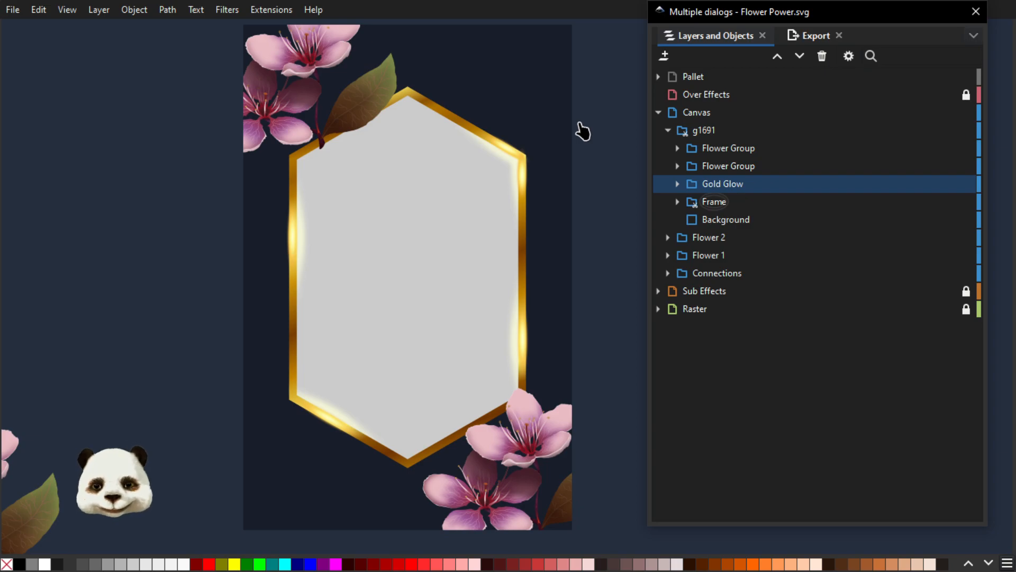
- Release the clip on the Frame group and duplicate the freed hexagonal clipping path, path1721
{"action": "scroll", "coordinate": [570, 132], "scroll_direction": "down", "scroll_amount": 2}
{"action": "scroll", "coordinate": [574, 141], "scroll_direction": "up", "scroll_amount": 1}
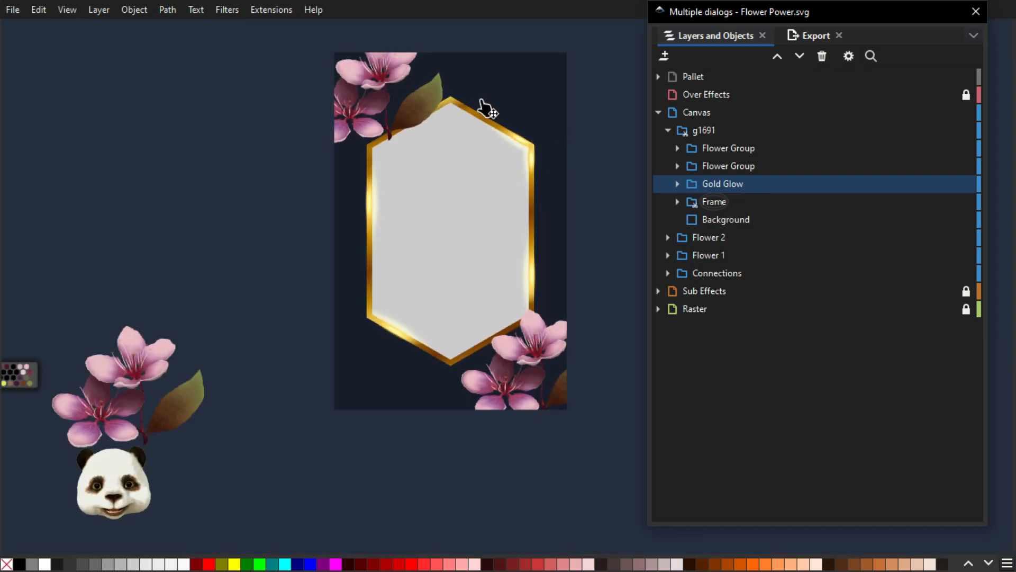
{"action": "scroll", "coordinate": [479, 153], "scroll_direction": "up", "scroll_amount": 2}
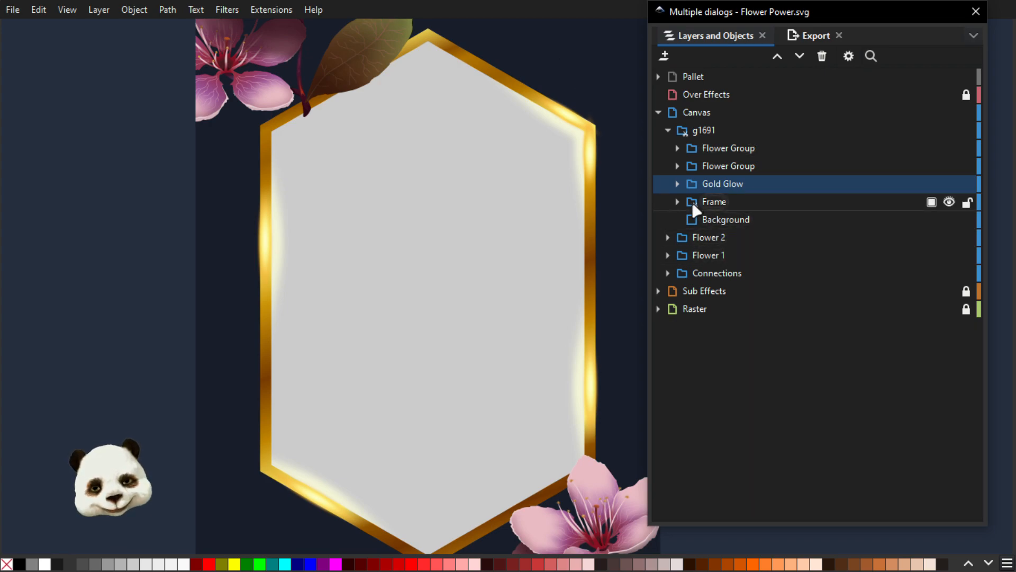
{"action": "left_click", "coordinate": [678, 202]}
{"action": "left_click", "coordinate": [726, 203]}
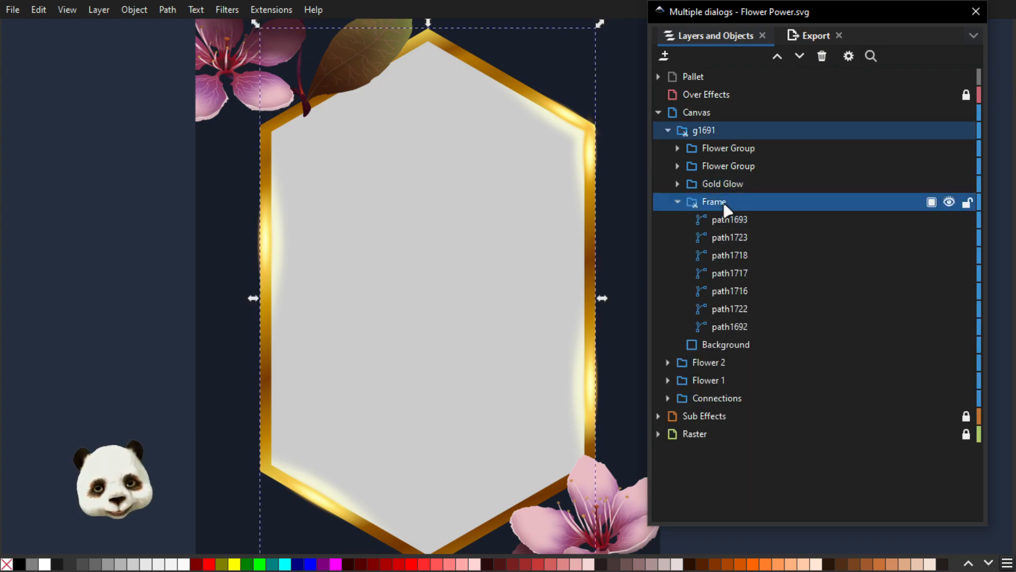
{"action": "right_click", "coordinate": [727, 203]}
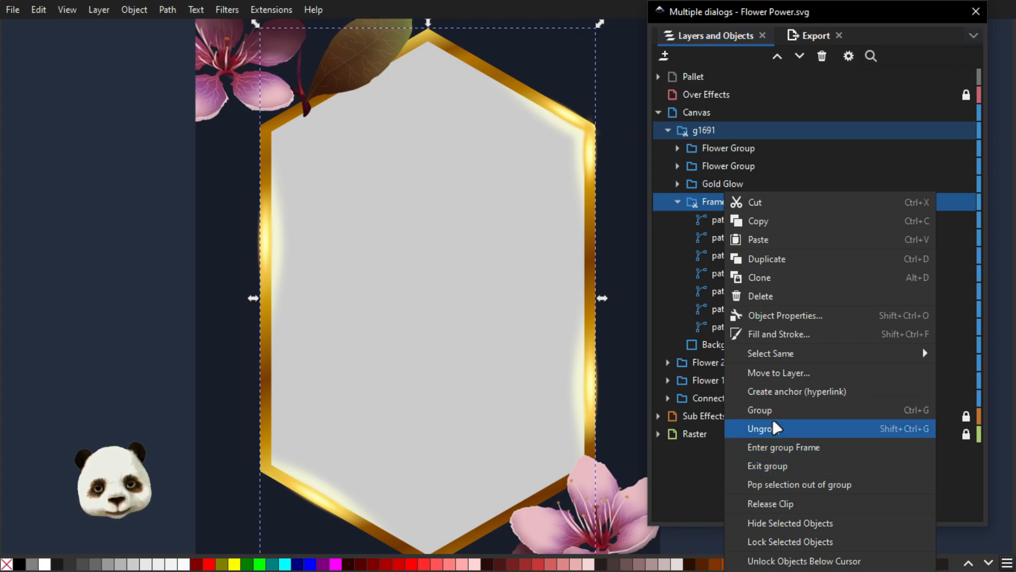
{"action": "left_click", "coordinate": [775, 506]}
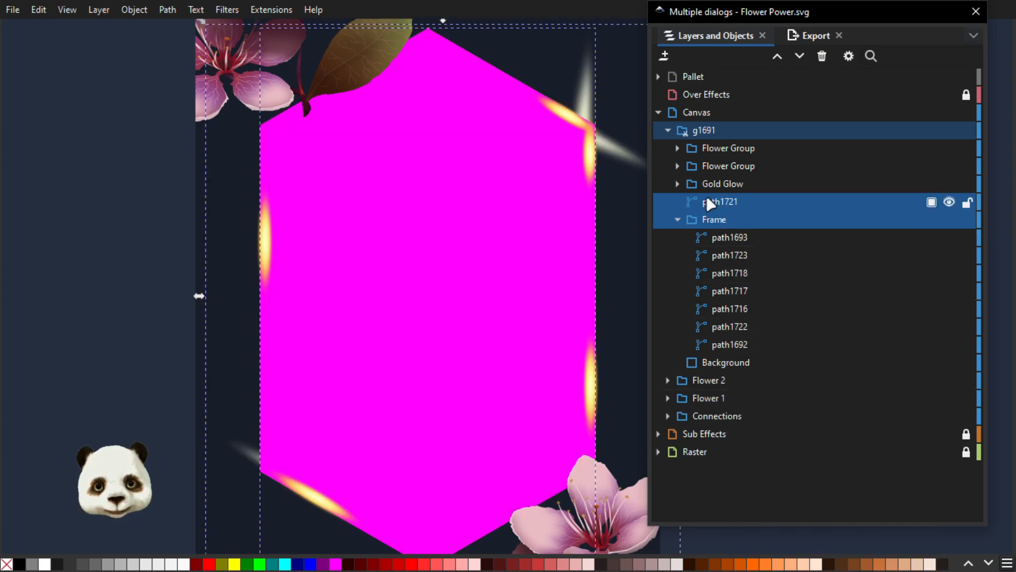
{"action": "left_click", "coordinate": [707, 201]}
{"action": "key", "text": "ctrl+d"}
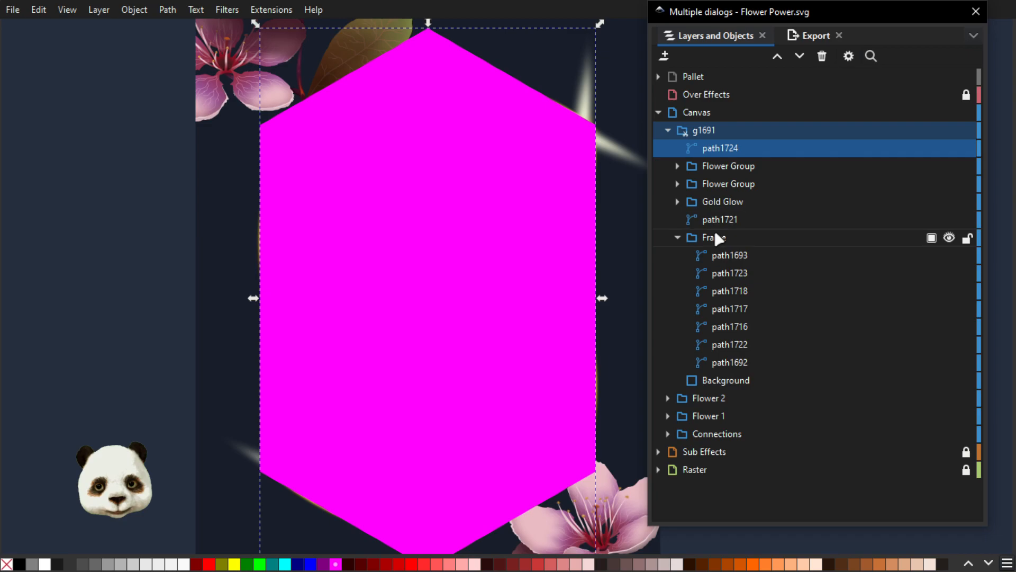
- Clip the Frame group with the original hexagon, path1721, again
{"action": "left_click", "coordinate": [719, 222]}
{"action": "left_click", "coordinate": [717, 237], "text": "shift"}
{"action": "right_click", "coordinate": [717, 238]}
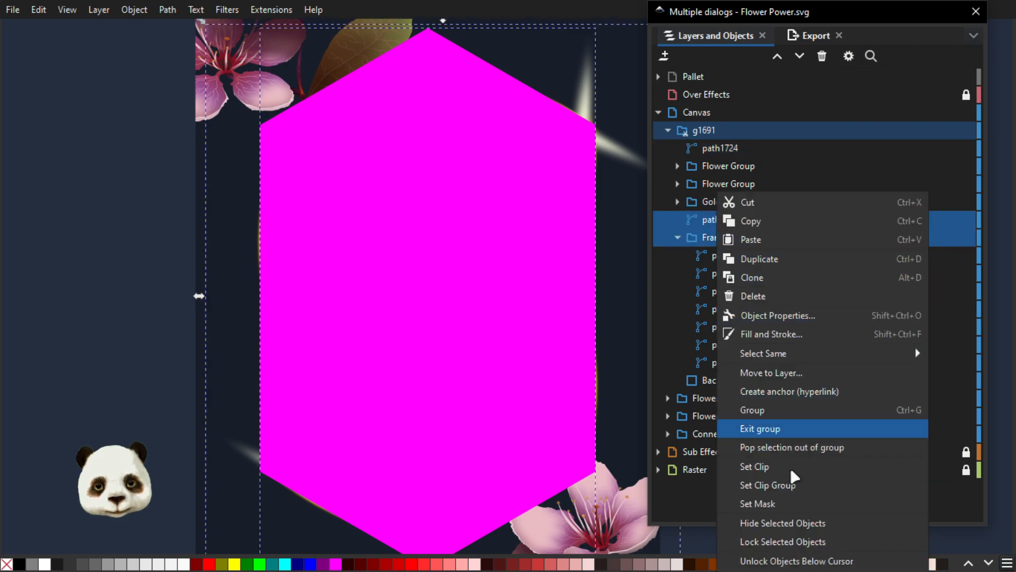
{"action": "left_click", "coordinate": [784, 479]}
- Lower the duplicated magenta hexagon, path1724, beneath the Frame group, directly above Background
{"action": "left_click", "coordinate": [710, 152]}
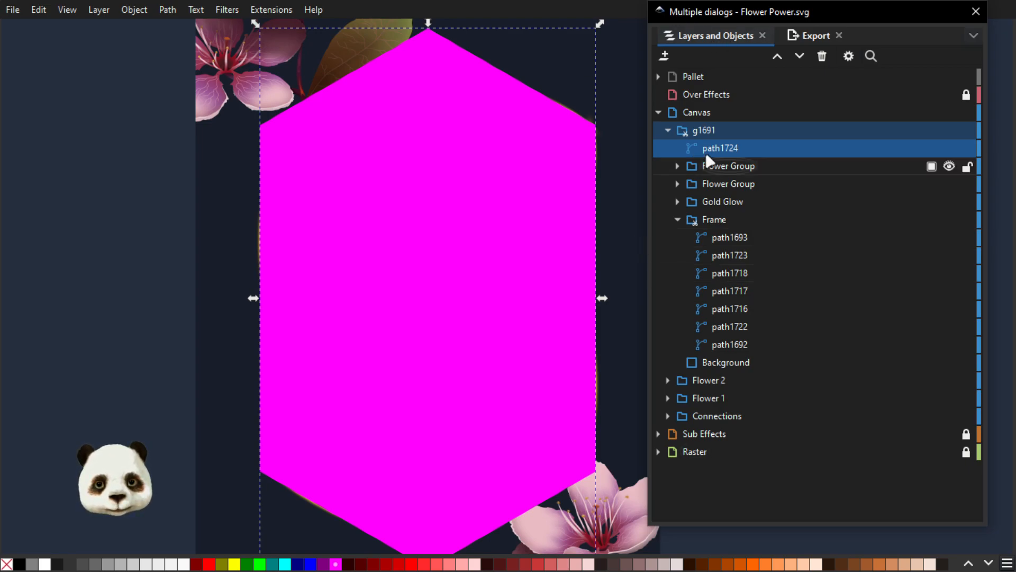
{"action": "key", "text": "Page_Down"}
{"action": "key", "text": "Page_Down"}
{"action": "key", "text": "Page_Down"}
{"action": "key", "text": "Page_Down"}
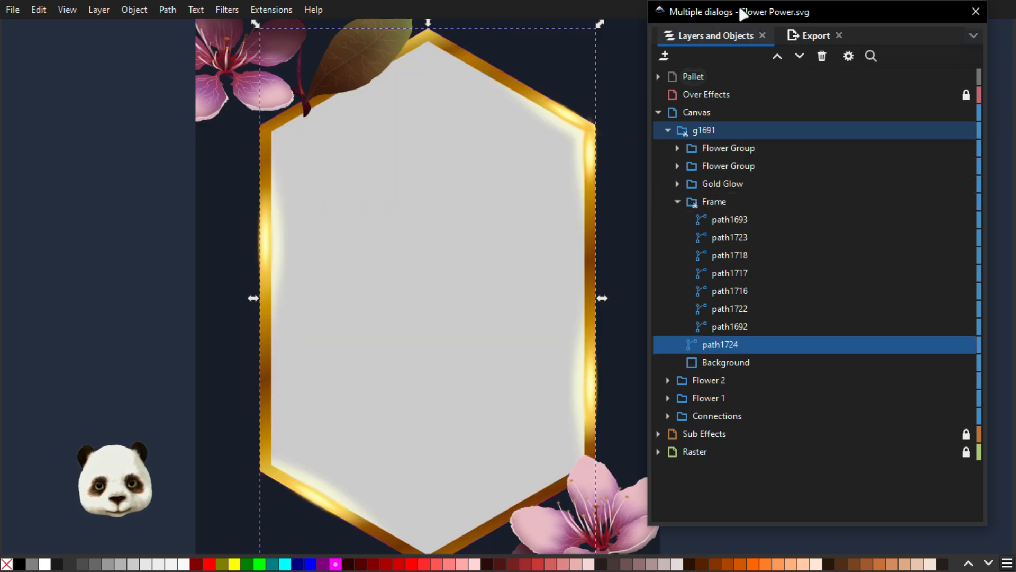
- Give path1724 a gold colour sampled from the frame, soften it into a glow behind the frame, and inspect its outer edges
{"action": "key", "text": "d"}
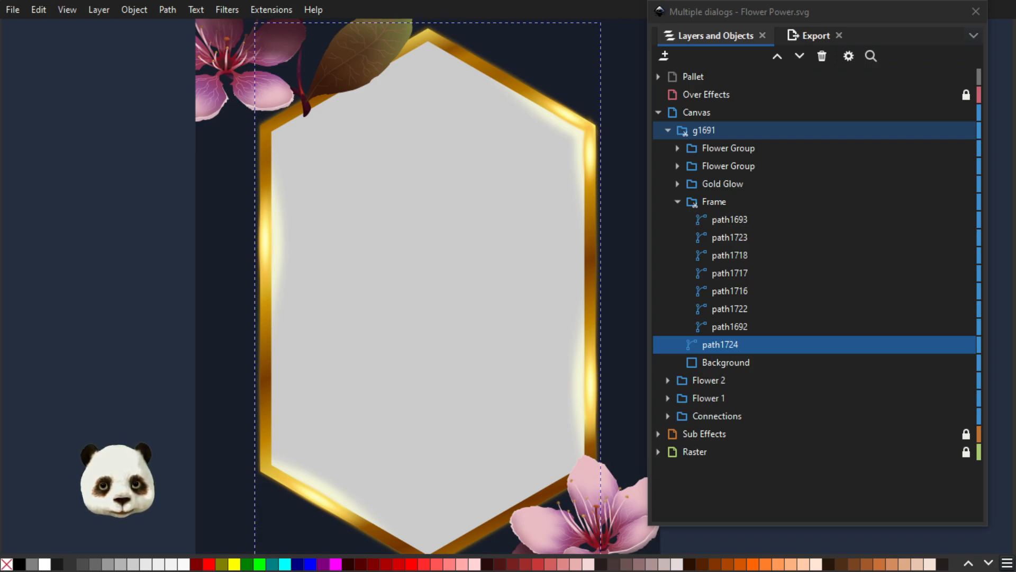
{"action": "scroll", "coordinate": [594, 331], "scroll_direction": "down", "scroll_amount": 2}
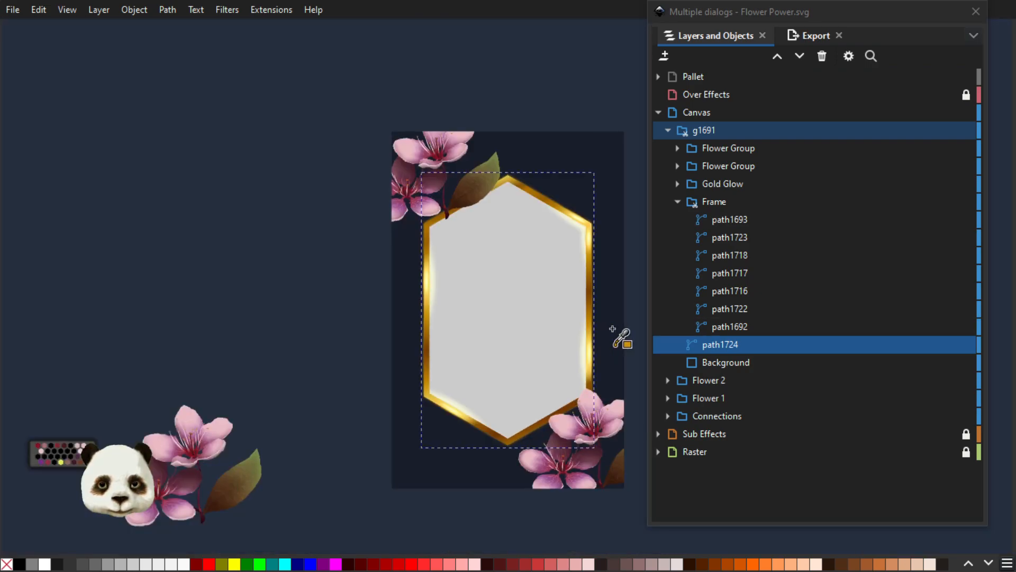
{"action": "scroll", "coordinate": [624, 324], "scroll_direction": "up", "scroll_amount": 1}
{"action": "scroll", "coordinate": [553, 137], "scroll_direction": "up", "scroll_amount": 3}
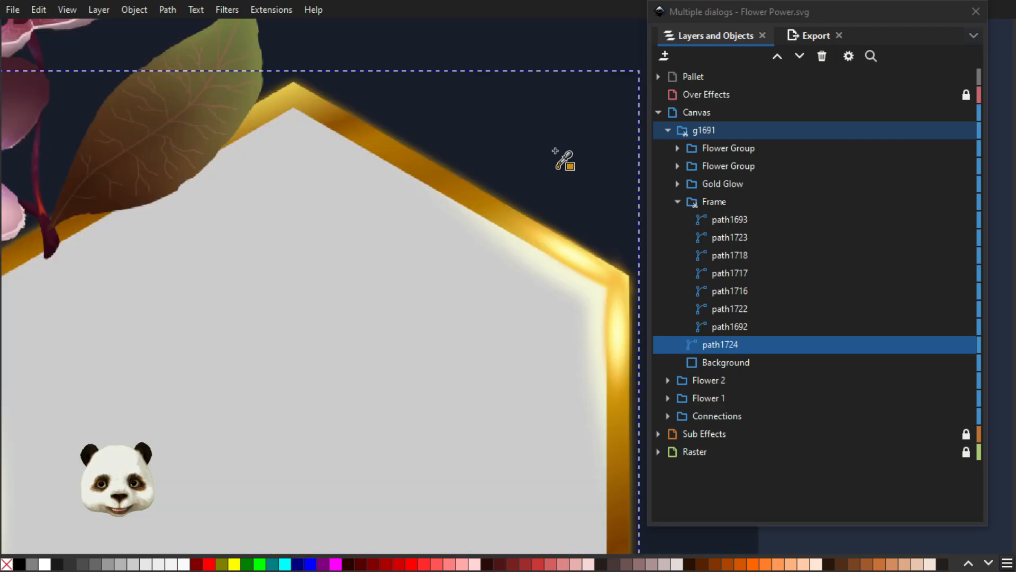
{"action": "scroll", "coordinate": [424, 166], "scroll_direction": "down", "scroll_amount": 4}
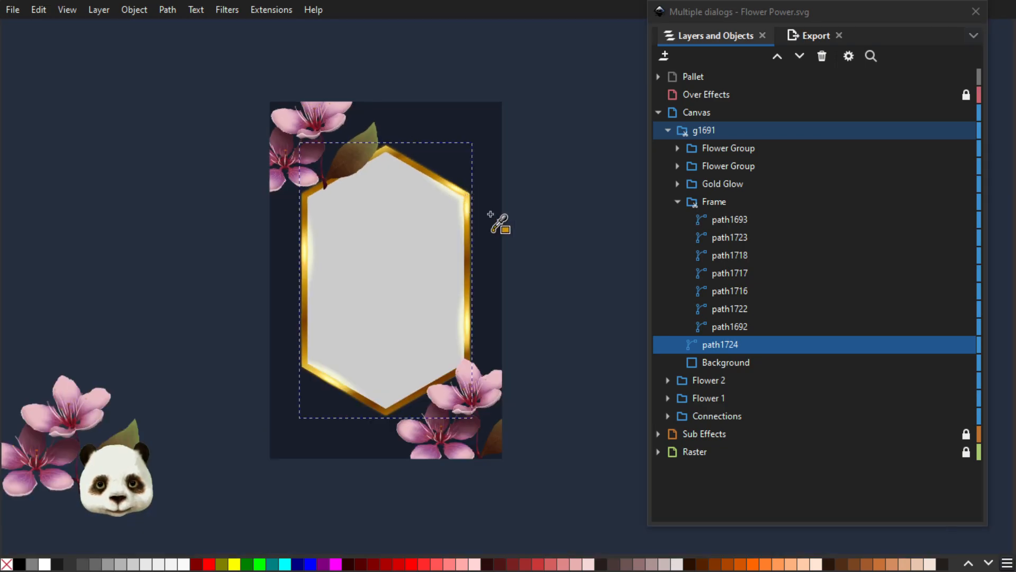
- Examine the gold frame and flowers on the page, and inspect the Flower 2 group in the original flower cluster
{"action": "scroll", "coordinate": [413, 373], "scroll_direction": "up", "scroll_amount": 3}
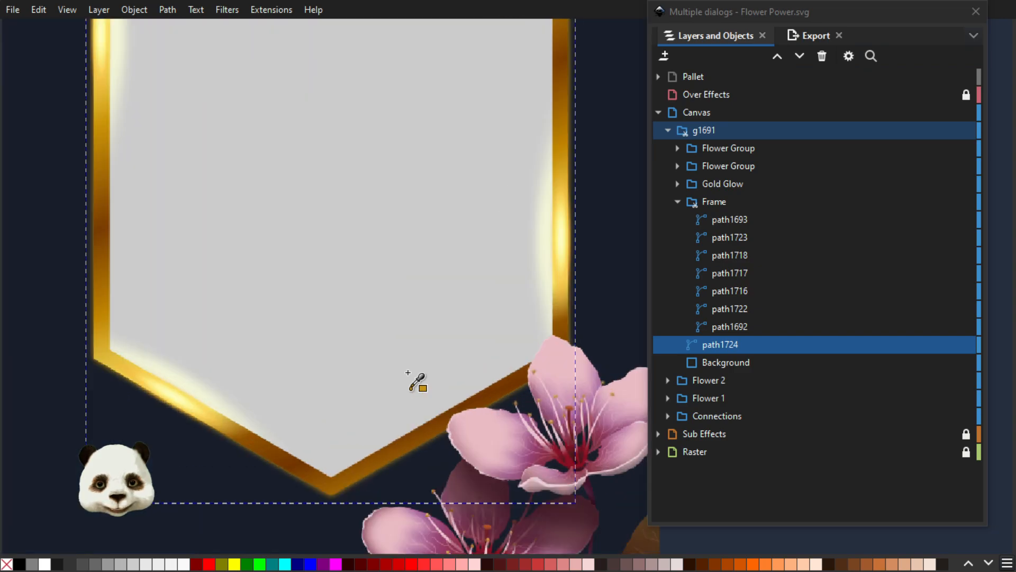
{"action": "scroll", "coordinate": [526, 403], "scroll_direction": "up", "scroll_amount": 3}
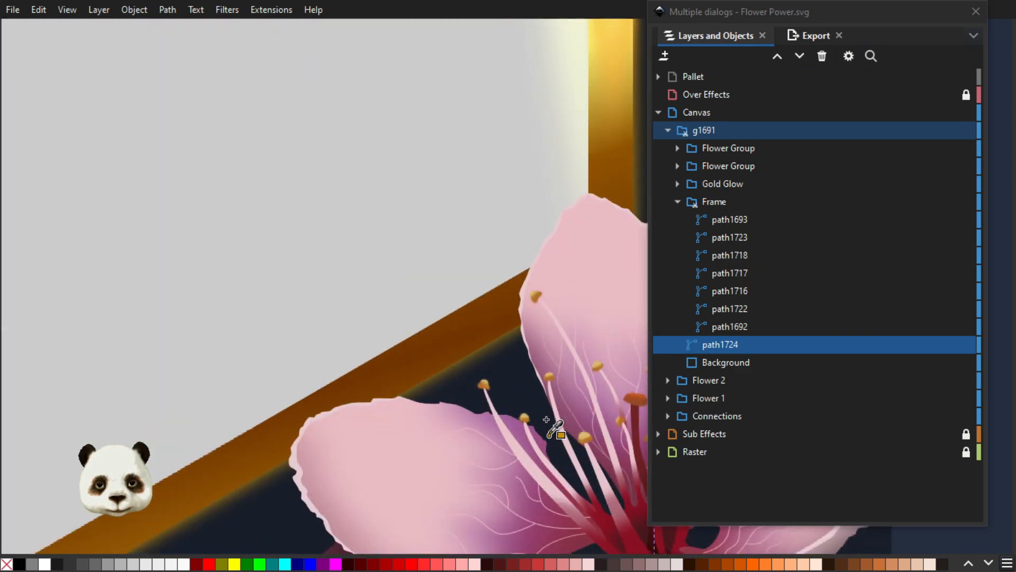
{"action": "scroll", "coordinate": [526, 403], "scroll_direction": "down", "scroll_amount": 3}
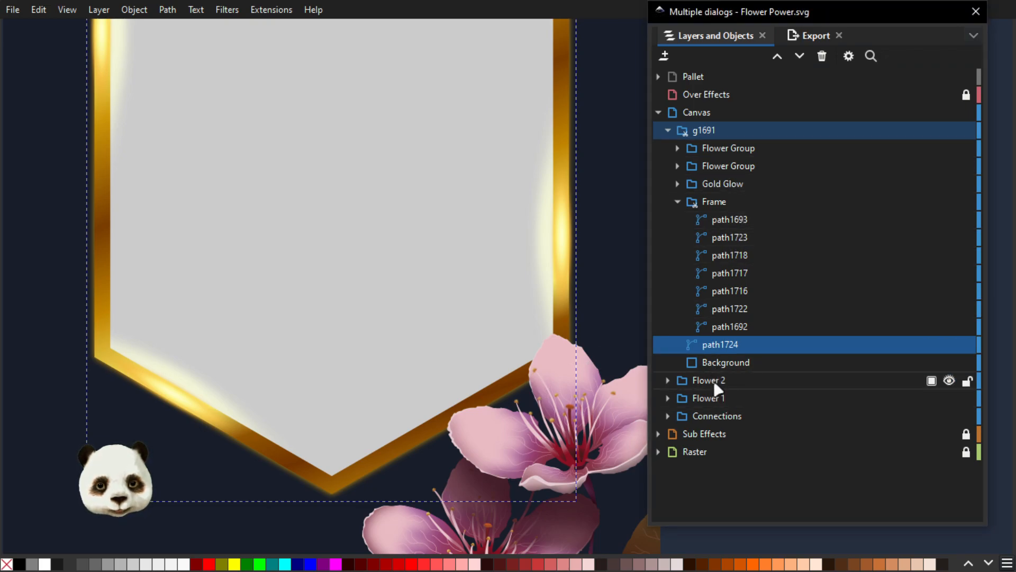
{"action": "left_click", "coordinate": [729, 383]}
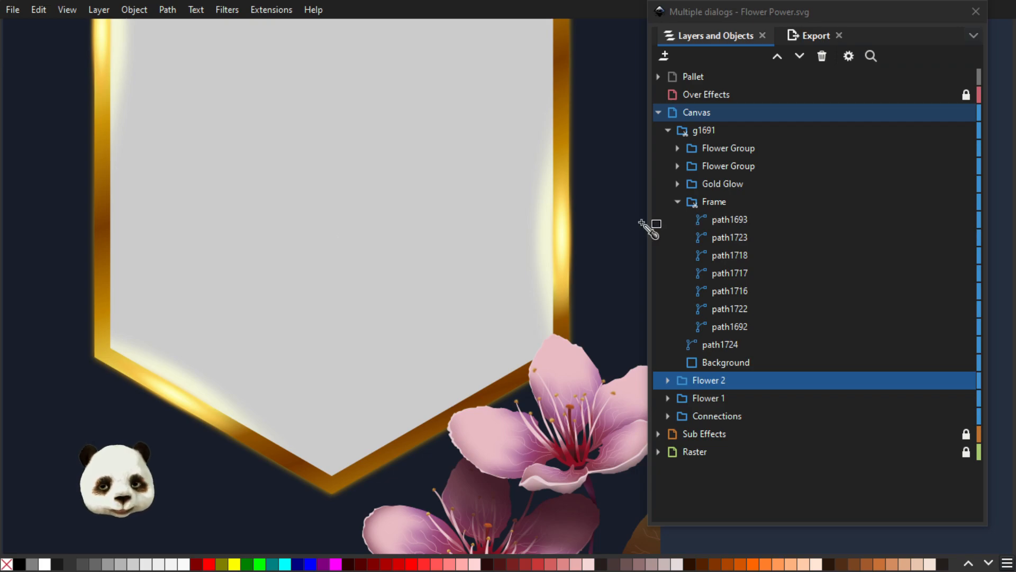
{"action": "scroll", "coordinate": [333, 220], "scroll_direction": "down", "scroll_amount": 5}
{"action": "scroll", "coordinate": [336, 155], "scroll_direction": "up", "scroll_amount": 3}
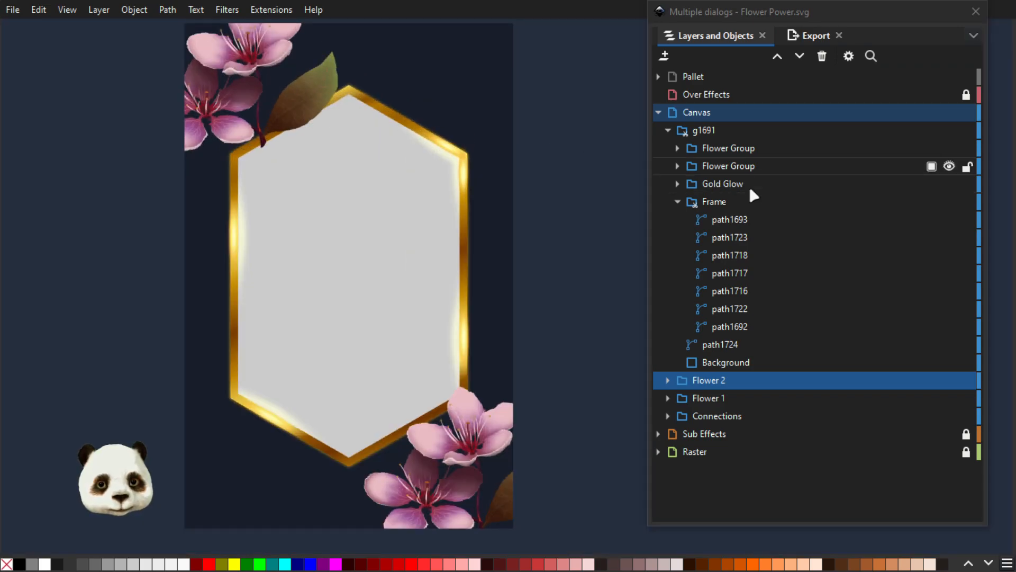
{"action": "left_click", "coordinate": [706, 387]}
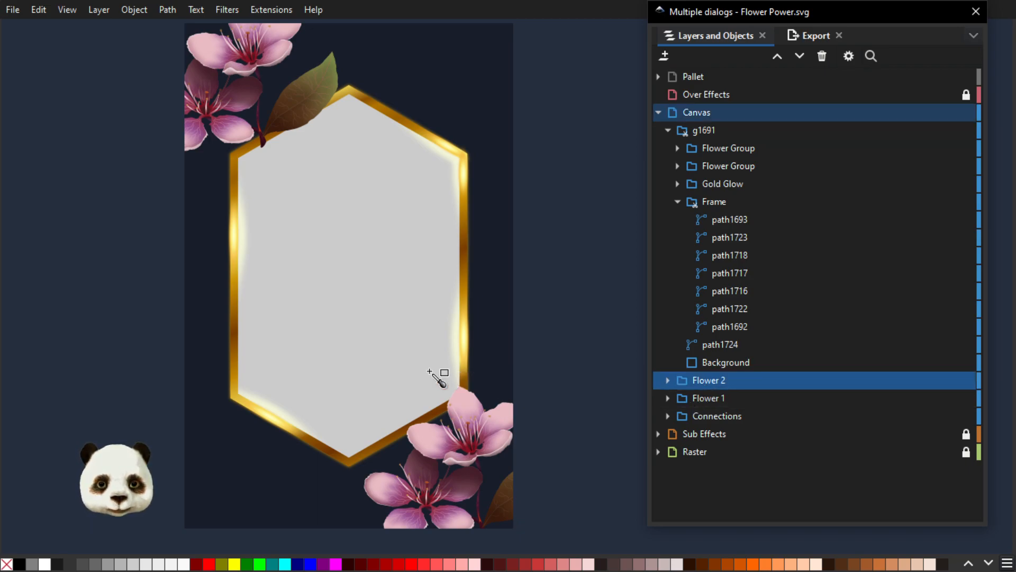
{"action": "scroll", "coordinate": [437, 377], "scroll_direction": "down", "scroll_amount": 4}
{"action": "scroll", "coordinate": [204, 302], "scroll_direction": "up", "scroll_amount": 6}
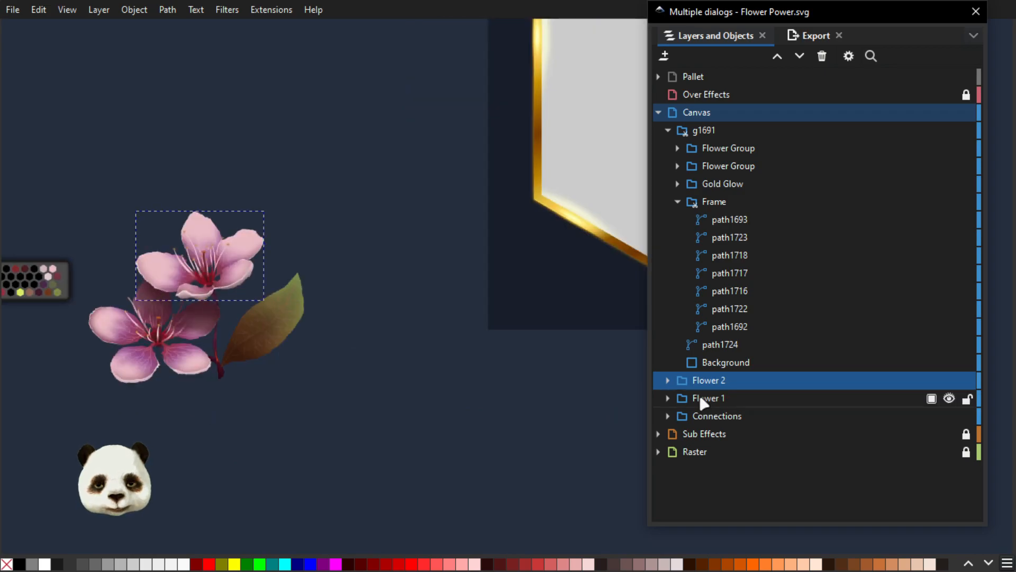
{"action": "scroll", "coordinate": [249, 360], "scroll_direction": "up", "scroll_amount": 3}
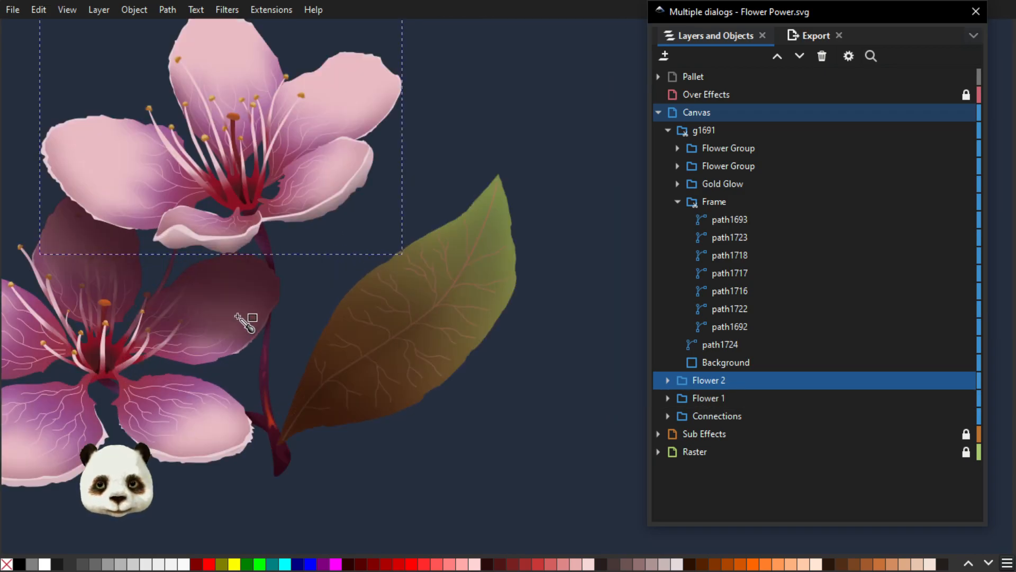
{"action": "scroll", "coordinate": [245, 320], "scroll_direction": "down", "scroll_amount": 1}
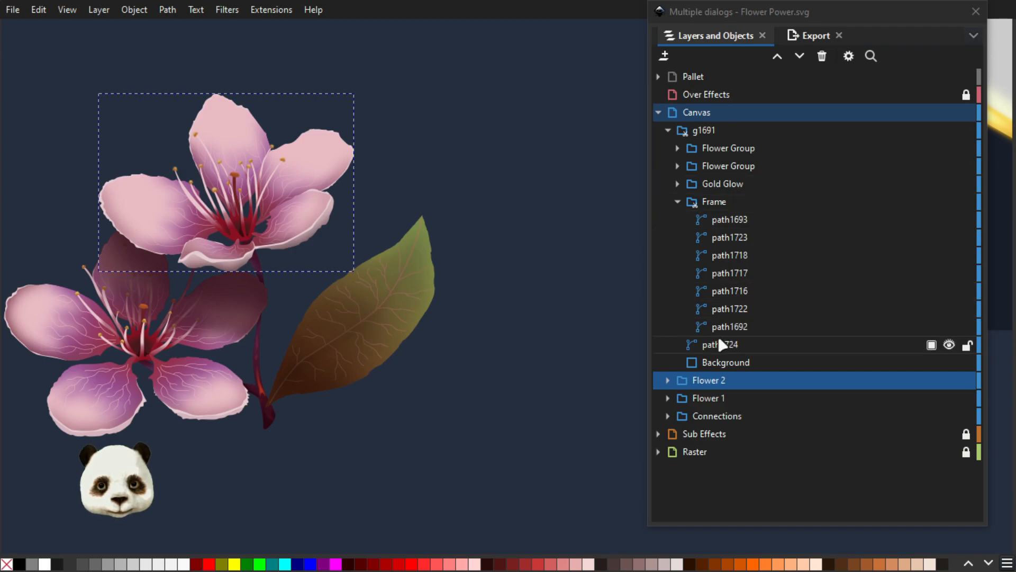
{"action": "scroll", "coordinate": [513, 286], "scroll_direction": "down", "scroll_amount": 2}
{"action": "left_click_drag", "start_coordinate": [594, 216], "coordinate": [316, 336]}
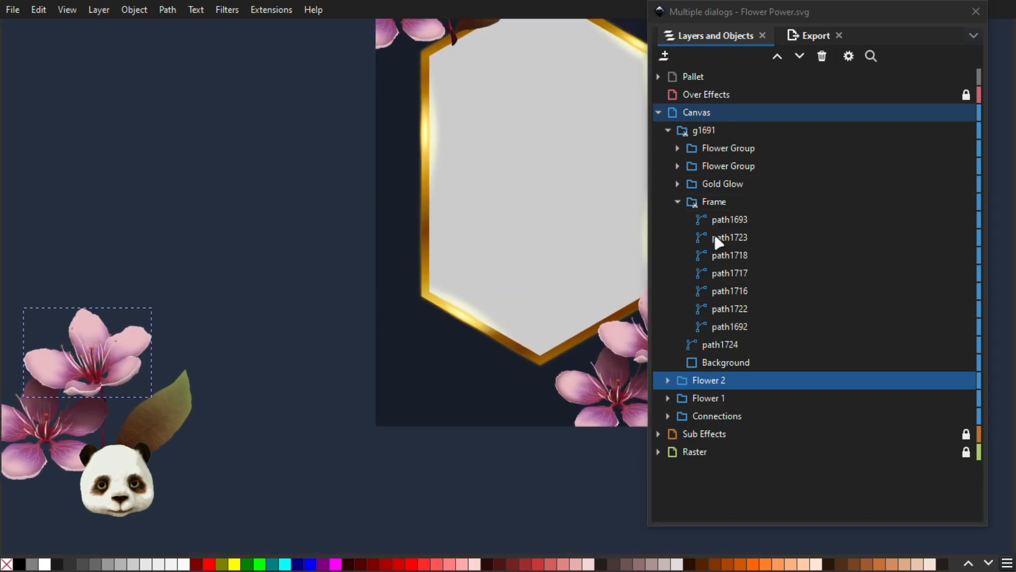
- Select the two Flower Group copies inside g1691 and examine the copy at the page's lower corner up close
{"action": "left_click", "coordinate": [727, 148]}
{"action": "left_click", "coordinate": [721, 165], "text": "shift"}
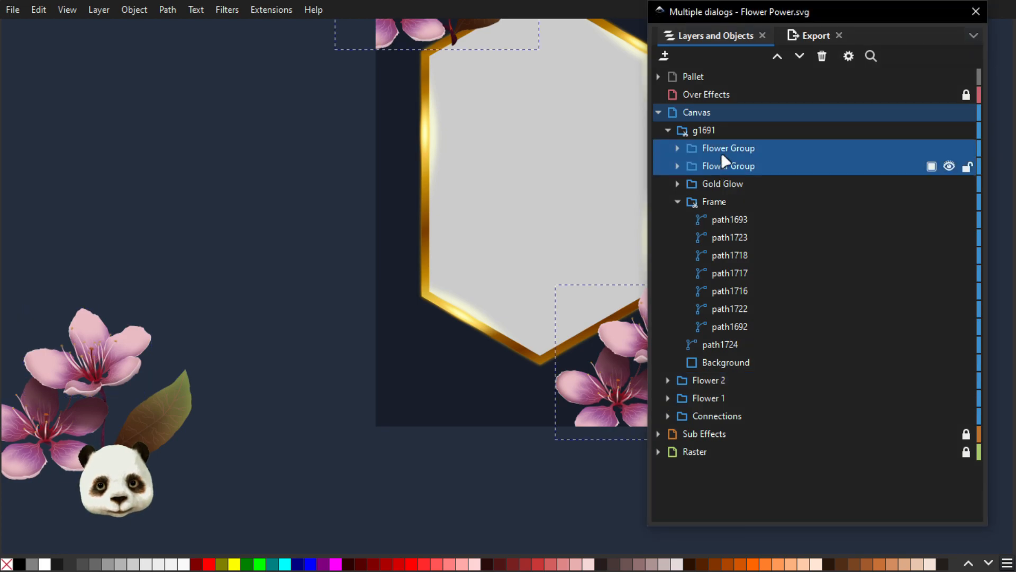
{"action": "key", "text": "Escape"}
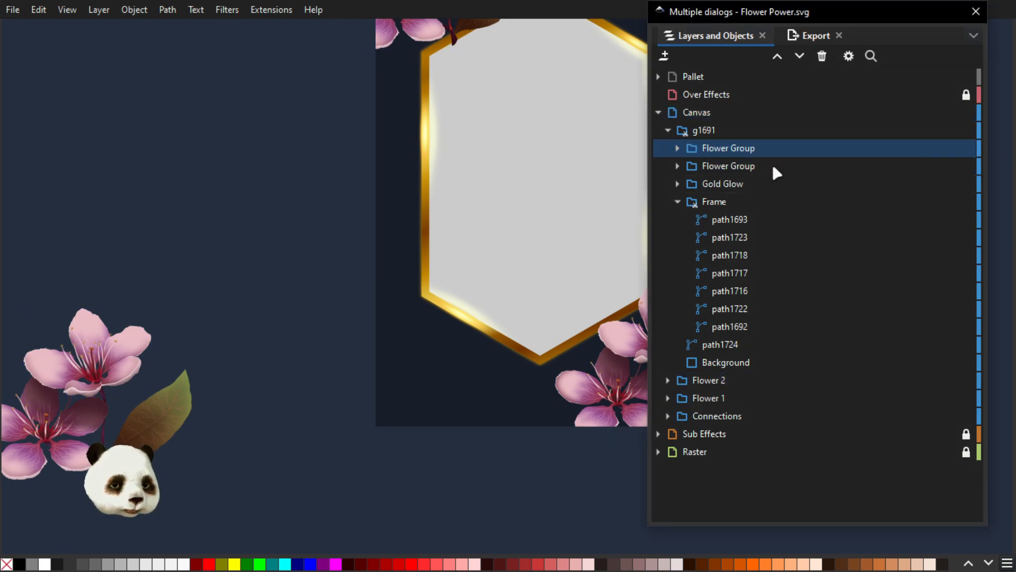
{"action": "left_click", "coordinate": [722, 150]}
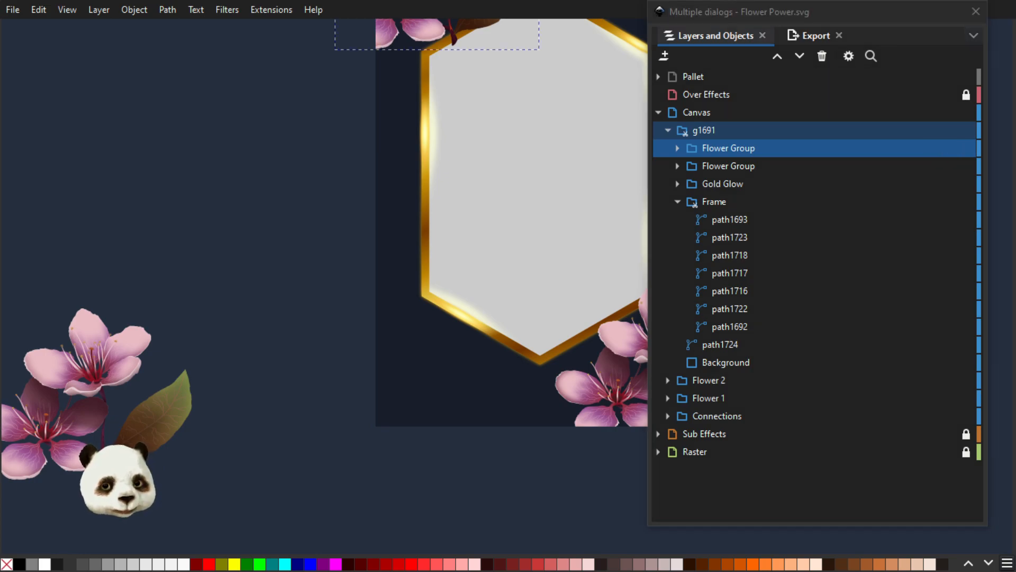
{"action": "left_click", "coordinate": [732, 164]}
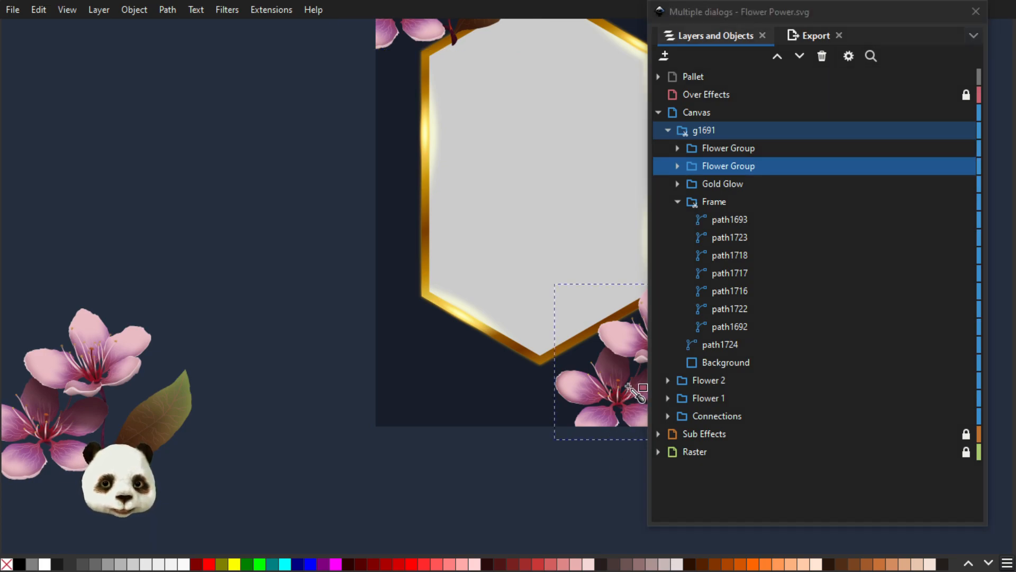
{"action": "scroll", "coordinate": [586, 310], "scroll_direction": "up", "scroll_amount": 6}
{"action": "scroll", "coordinate": [542, 274], "scroll_direction": "down", "scroll_amount": 5}
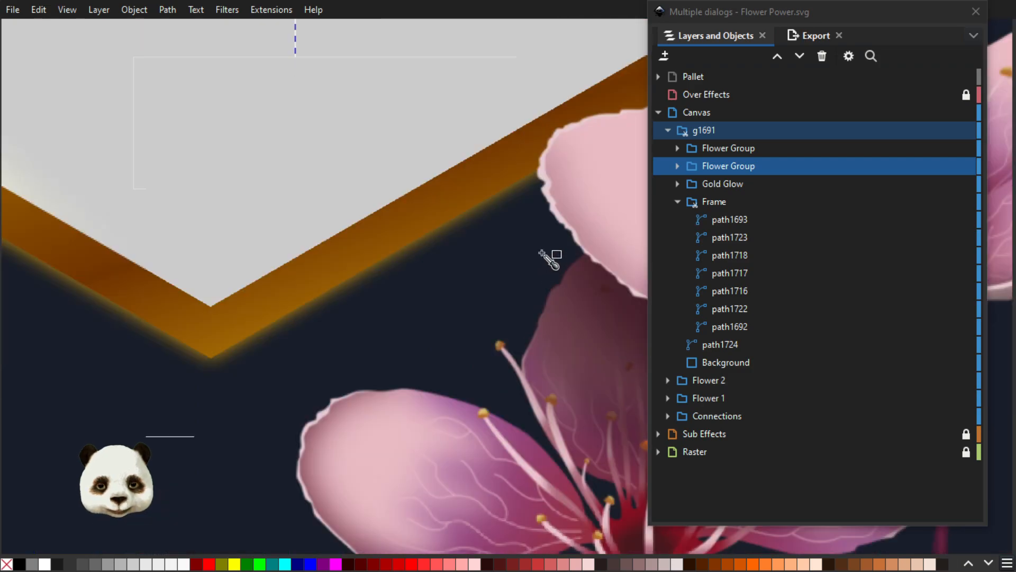
{"action": "scroll", "coordinate": [369, 125], "scroll_direction": "up", "scroll_amount": 4}
{"action": "scroll", "coordinate": [369, 146], "scroll_direction": "down", "scroll_amount": 2}
{"action": "scroll", "coordinate": [257, 213], "scroll_direction": "down", "scroll_amount": 1}
{"action": "scroll", "coordinate": [397, 318], "scroll_direction": "down", "scroll_amount": 4}
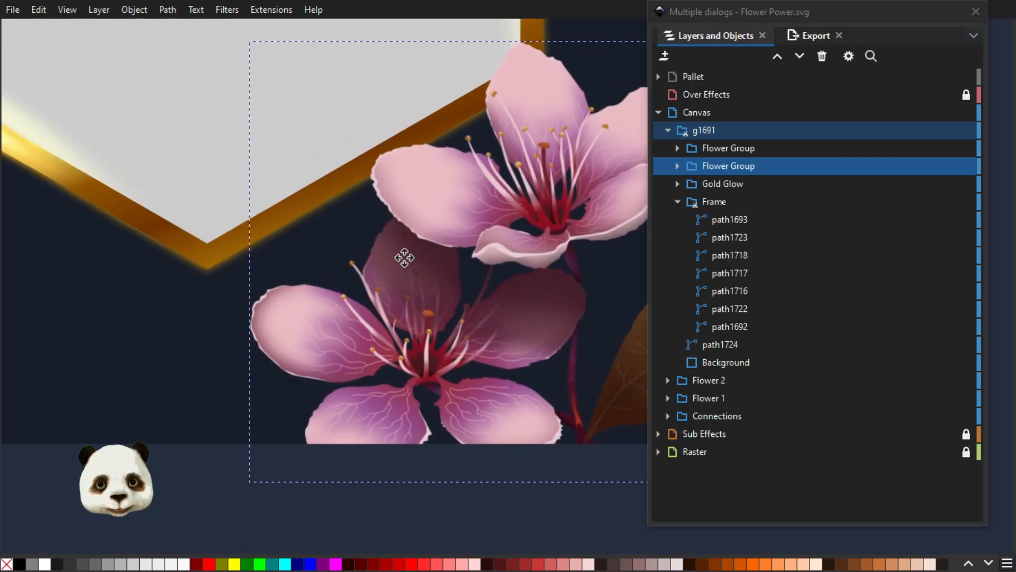
{"action": "scroll", "coordinate": [307, 249], "scroll_direction": "up", "scroll_amount": 3}
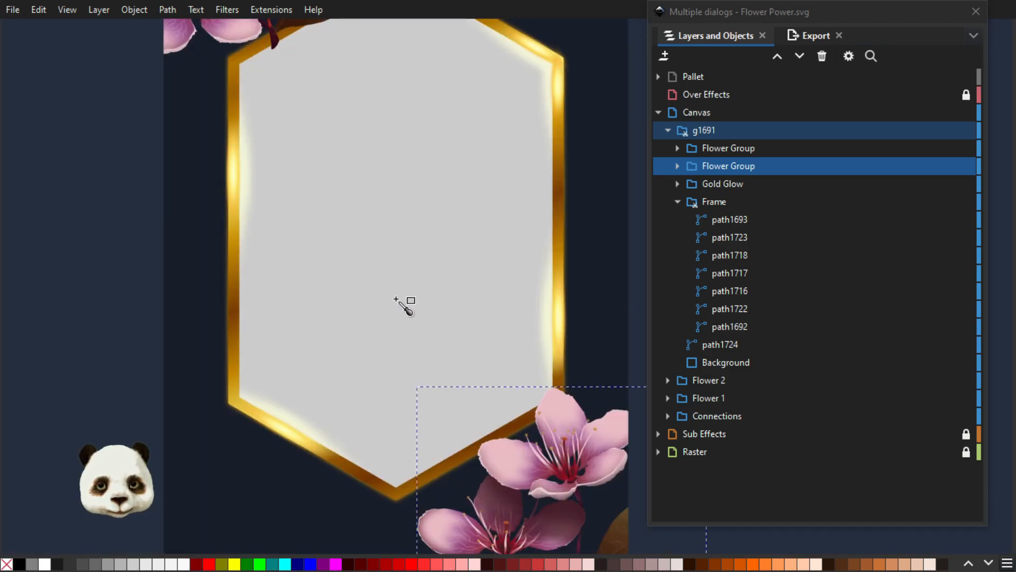
- Select the Frame group and examine the gold frame's edges and glowing highlights up close around its upper corner
{"action": "left_click", "coordinate": [720, 203]}
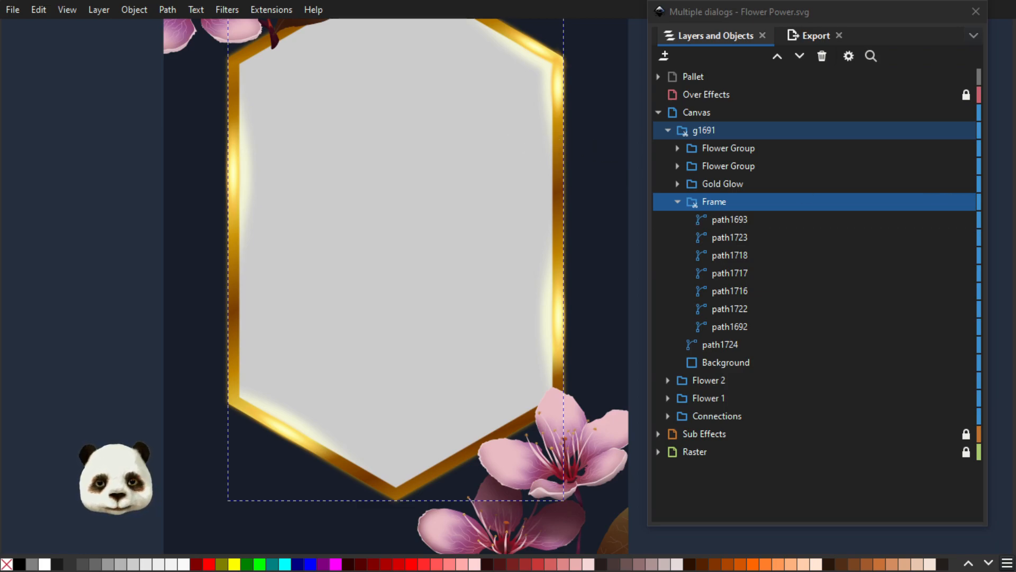
{"action": "key", "text": "super"}
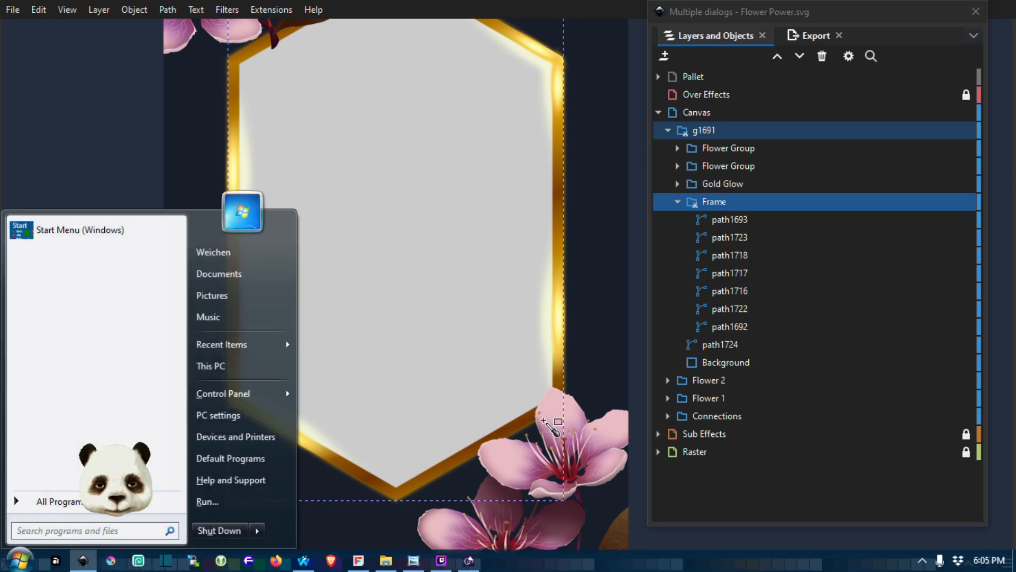
{"action": "left_click", "coordinate": [359, 561]}
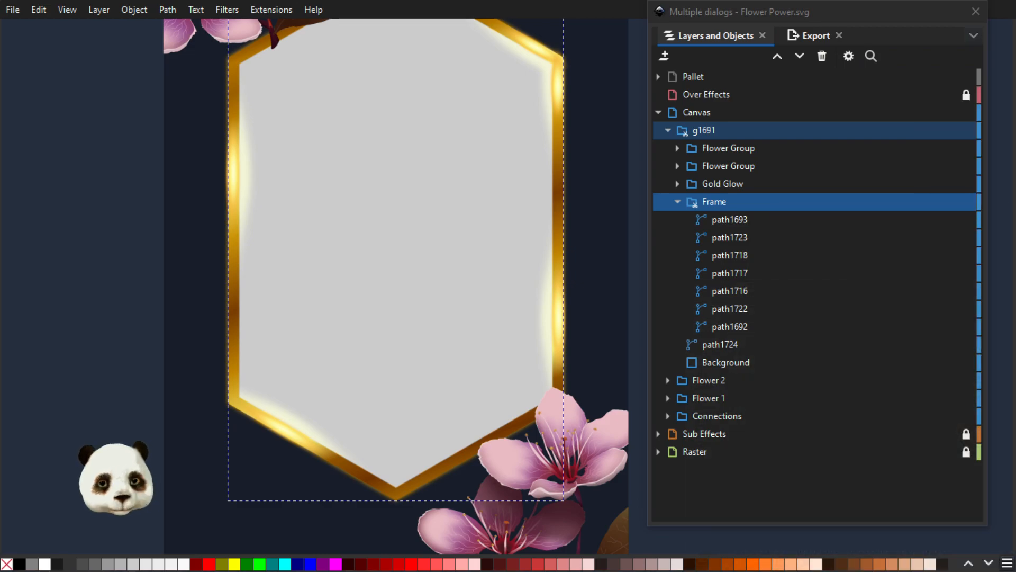
{"action": "left_click", "coordinate": [736, 8]}
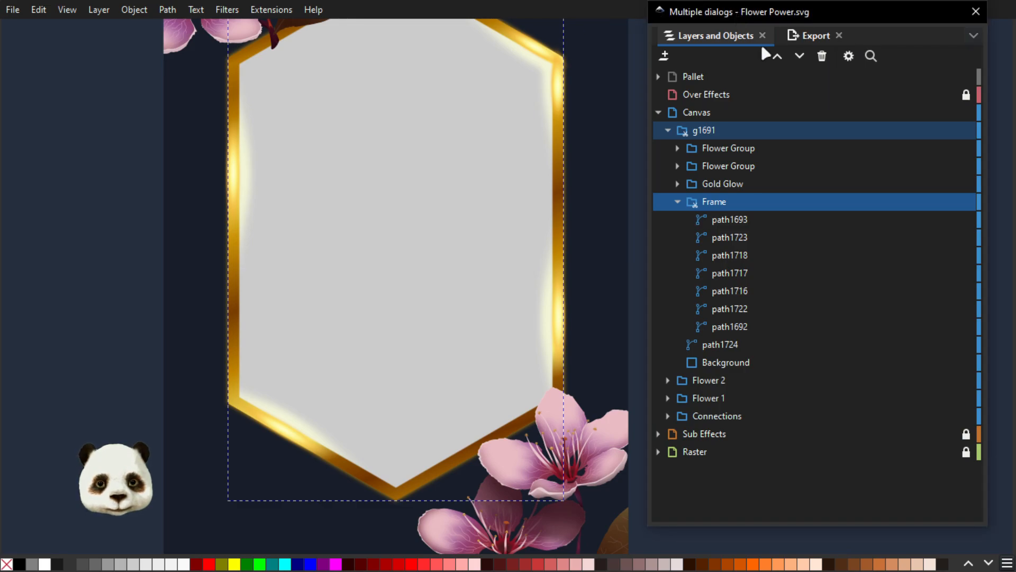
{"action": "left_click_drag", "start_coordinate": [453, 186], "coordinate": [430, 289]}
{"action": "scroll", "coordinate": [450, 281], "scroll_direction": "down", "scroll_amount": 1}
{"action": "scroll", "coordinate": [465, 240], "scroll_direction": "up", "scroll_amount": 1}
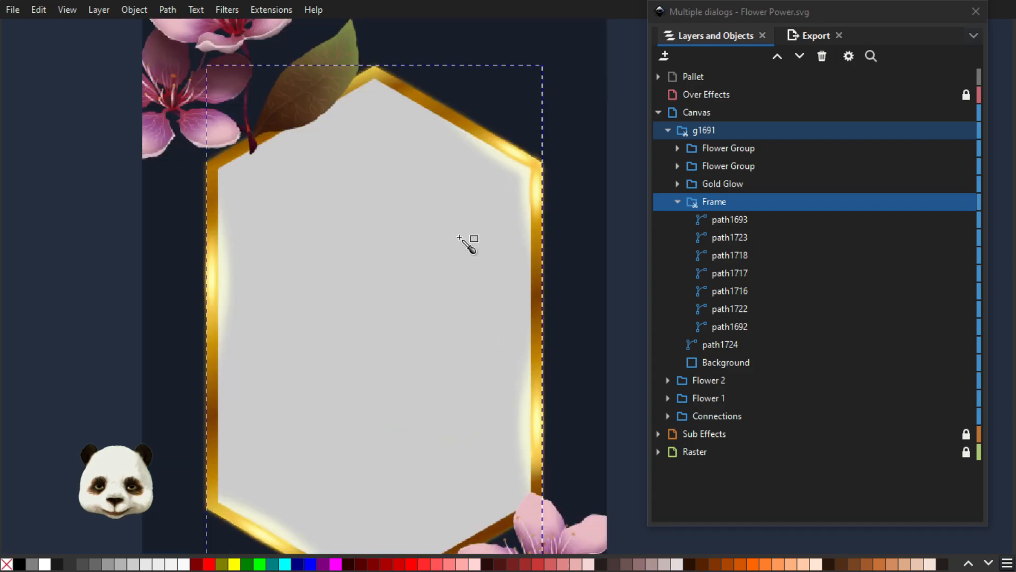
{"action": "scroll", "coordinate": [489, 197], "scroll_direction": "up", "scroll_amount": 1}
{"action": "scroll", "coordinate": [499, 164], "scroll_direction": "up", "scroll_amount": 2}
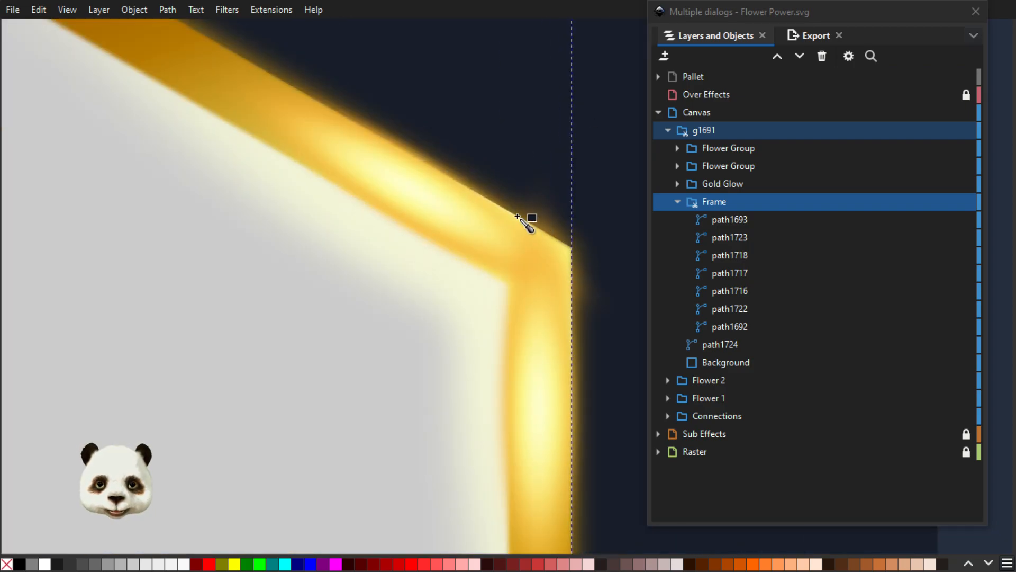
{"action": "scroll", "coordinate": [487, 196], "scroll_direction": "up", "scroll_amount": 1}
{"action": "scroll", "coordinate": [336, 141], "scroll_direction": "down", "scroll_amount": 2}
{"action": "scroll", "coordinate": [336, 73], "scroll_direction": "up", "scroll_amount": 2}
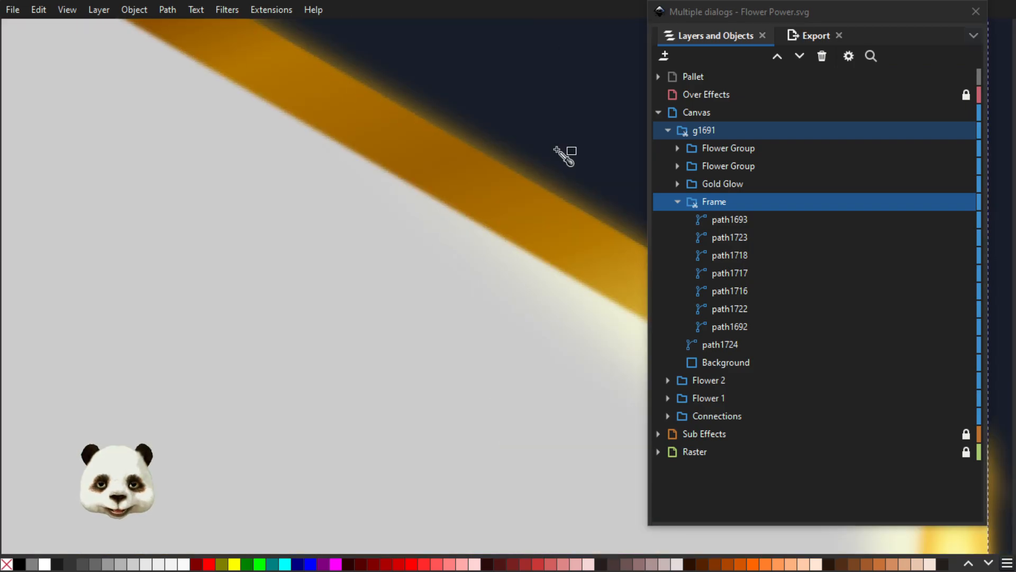
{"action": "scroll", "coordinate": [449, 148], "scroll_direction": "down", "scroll_amount": 1}
{"action": "scroll", "coordinate": [451, 156], "scroll_direction": "down", "scroll_amount": 1}
{"action": "scroll", "coordinate": [453, 159], "scroll_direction": "down", "scroll_amount": 1}
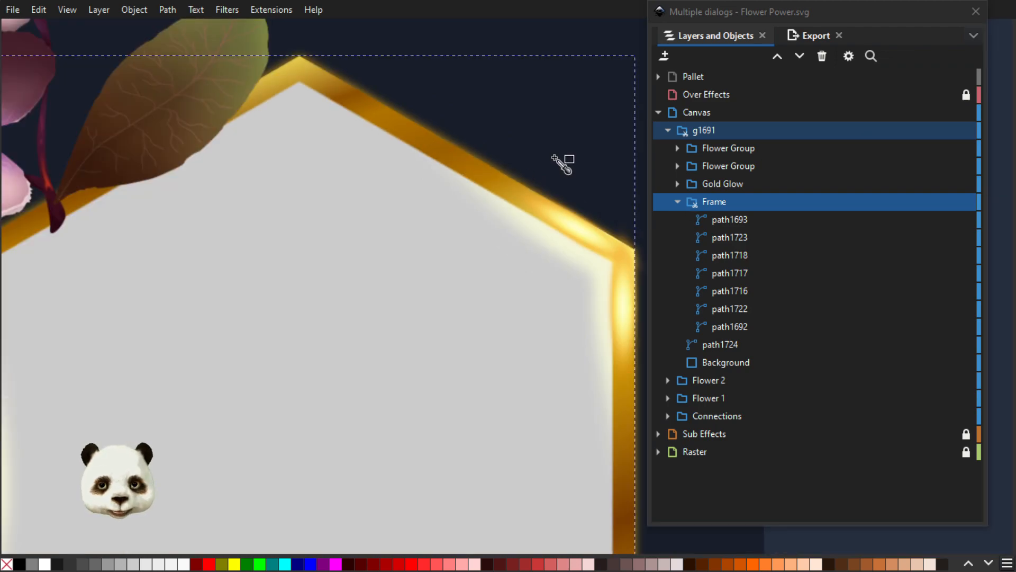
- Apply a slight blur to path1693 in the Frame group to soften the gold frame's edges
{"action": "left_click", "coordinate": [730, 203]}
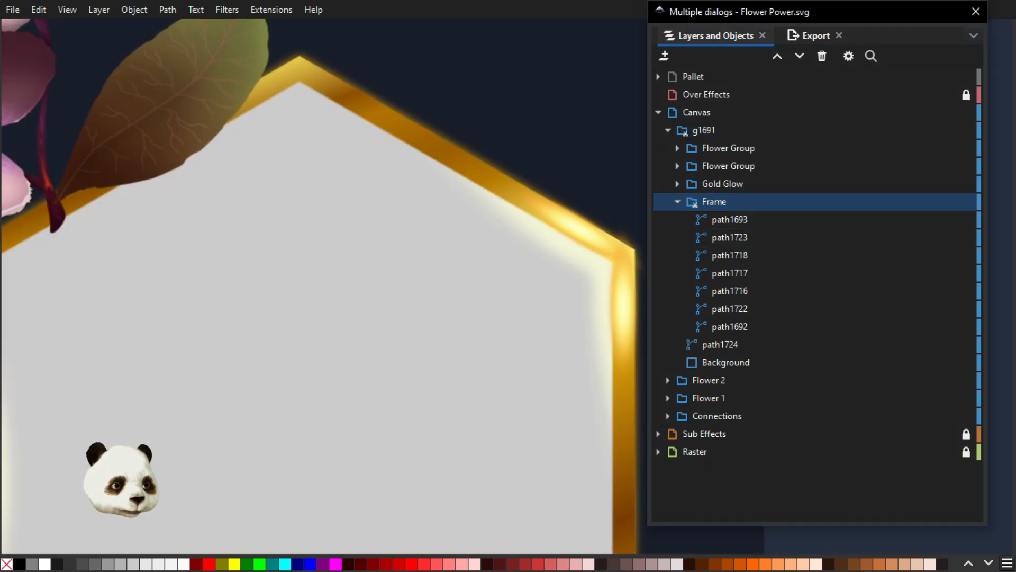
{"action": "left_click", "coordinate": [714, 202]}
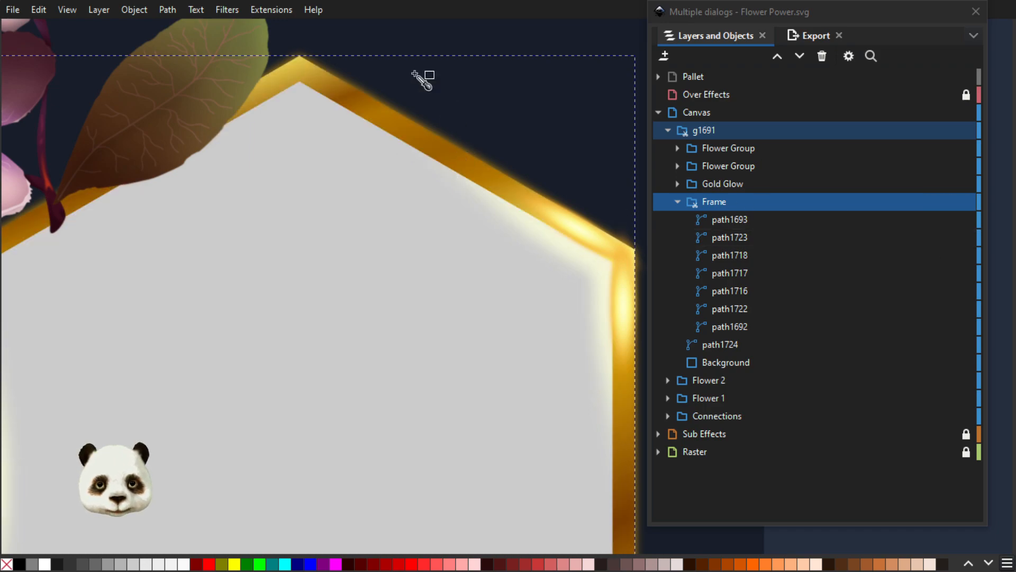
{"action": "scroll", "coordinate": [401, 60], "scroll_direction": "up", "scroll_amount": 2}
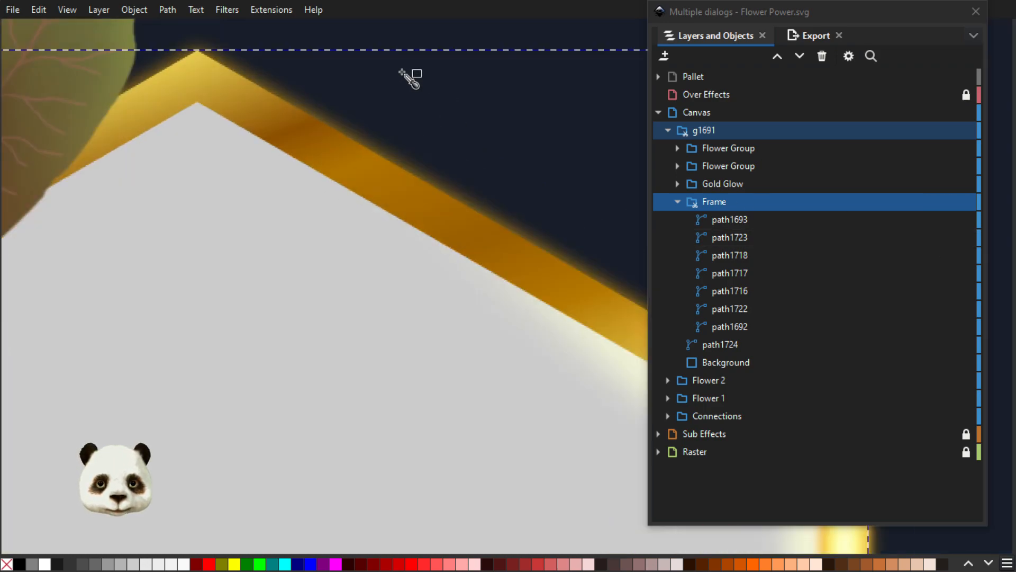
{"action": "left_click", "coordinate": [729, 224]}
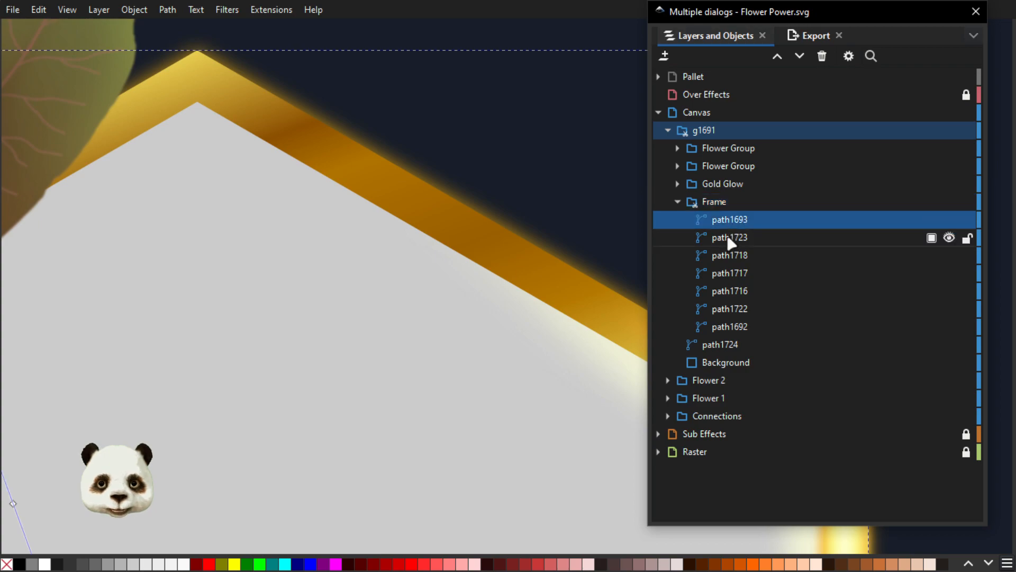
{"action": "left_click", "coordinate": [730, 239]}
{"action": "left_click", "coordinate": [730, 222]}
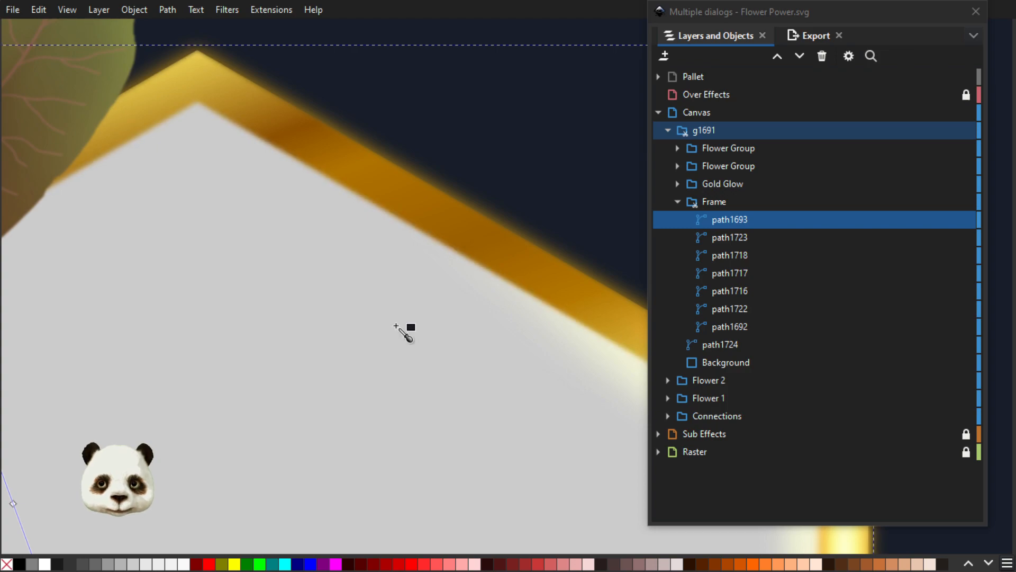
{"action": "scroll", "coordinate": [472, 324], "scroll_direction": "down", "scroll_amount": 5}
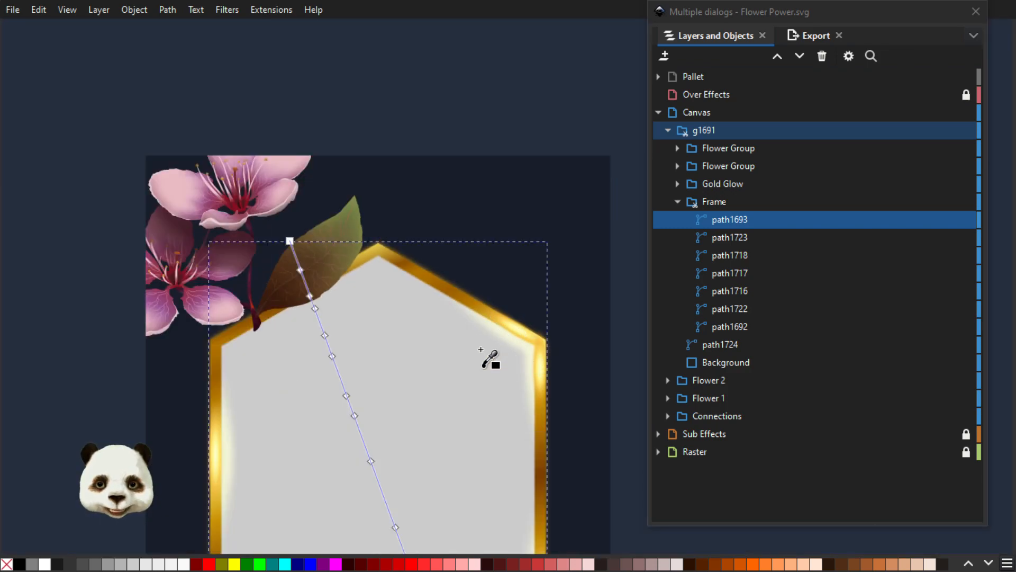
{"action": "scroll", "coordinate": [455, 318], "scroll_direction": "up", "scroll_amount": 4}
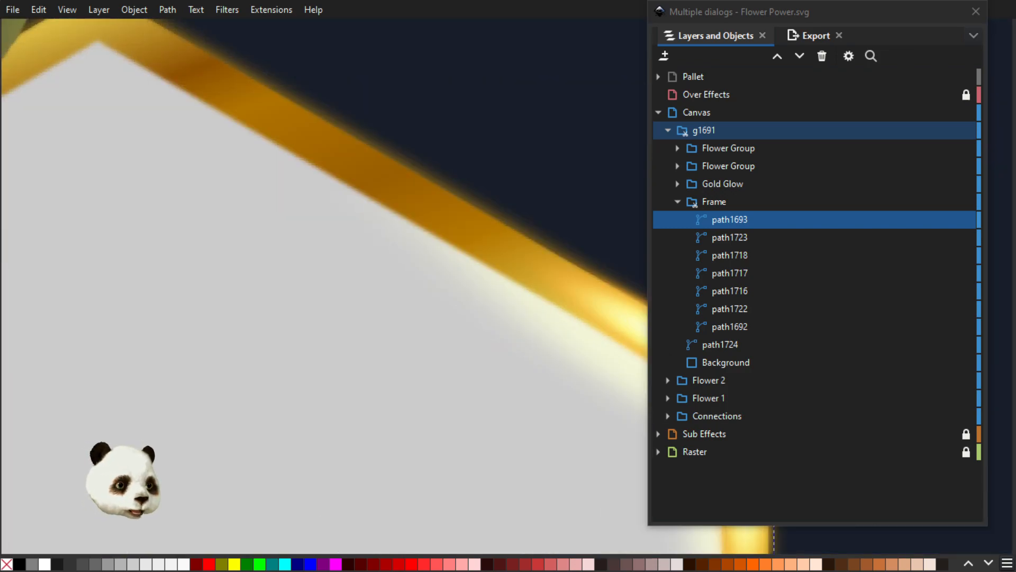
{"action": "scroll", "coordinate": [452, 281], "scroll_direction": "down", "scroll_amount": 4}
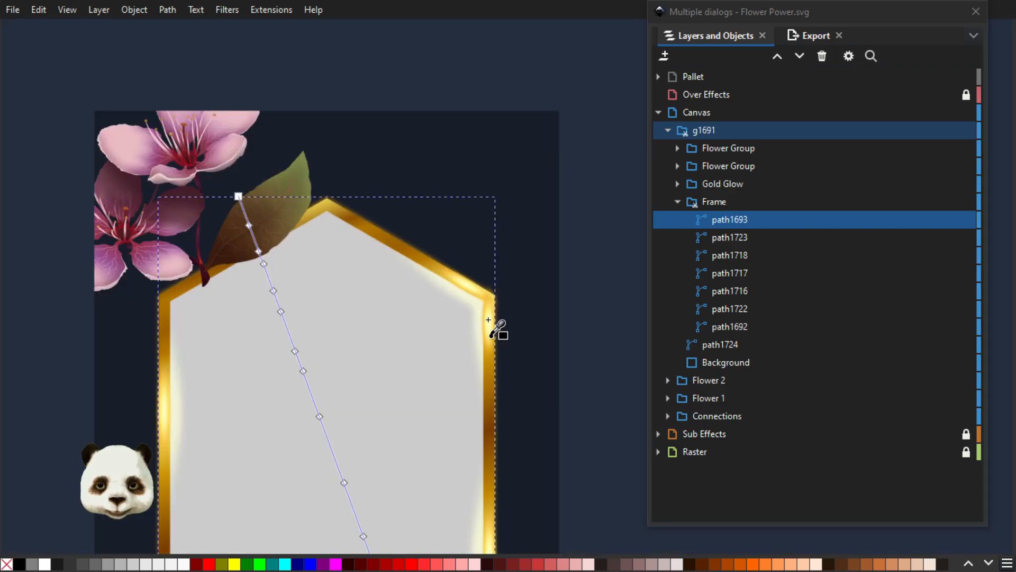
{"action": "scroll", "coordinate": [574, 141], "scroll_direction": "up", "scroll_amount": 3}
{"action": "scroll", "coordinate": [524, 166], "scroll_direction": "down", "scroll_amount": 3}
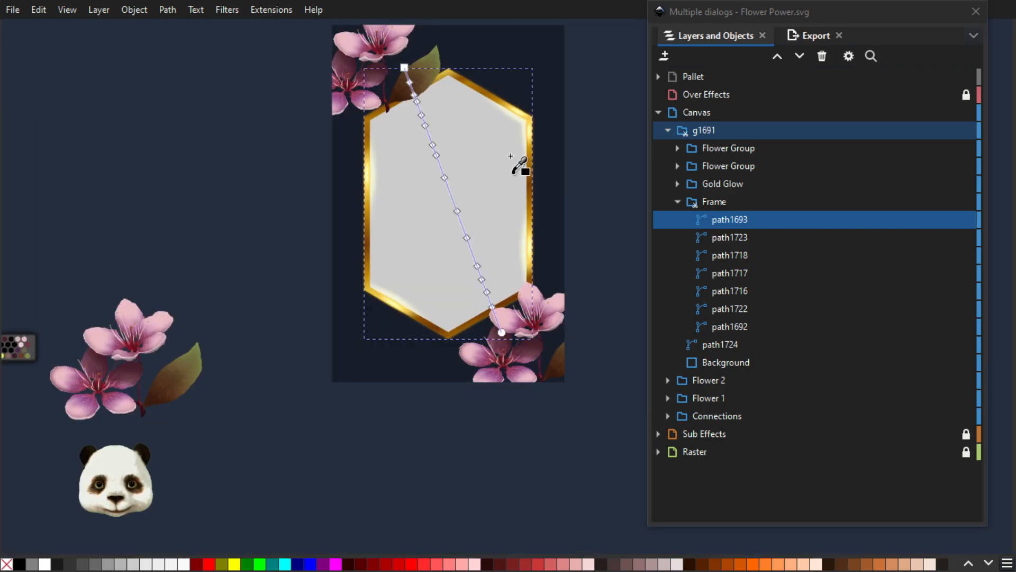
{"action": "scroll", "coordinate": [518, 165], "scroll_direction": "up", "scroll_amount": 3}
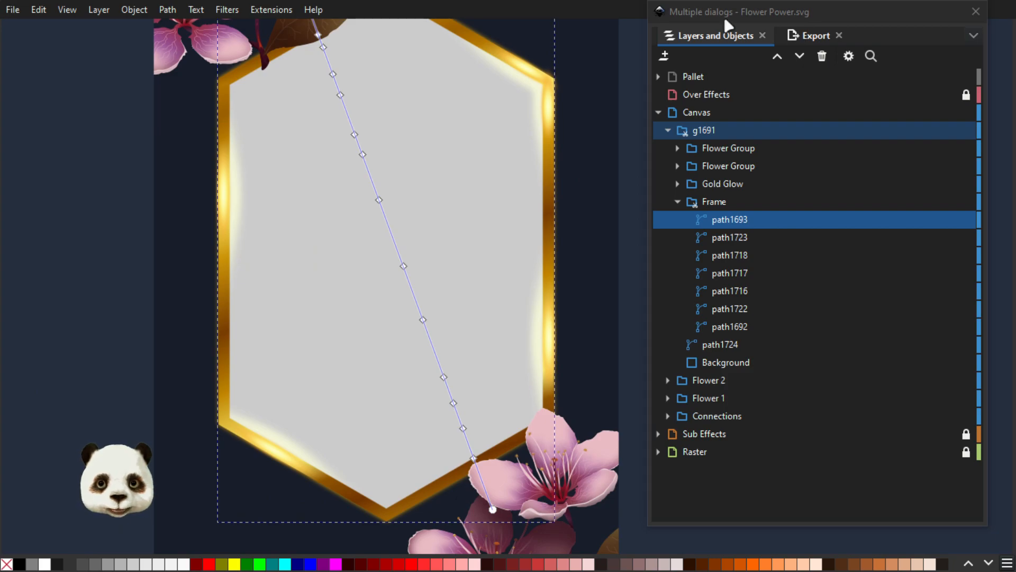
- Move the Layers and Objects dialog off the canvas, deselect path1693, and view the whole flower and frame design
{"action": "left_click_drag", "start_coordinate": [712, 16], "coordinate": [1015, 16]}
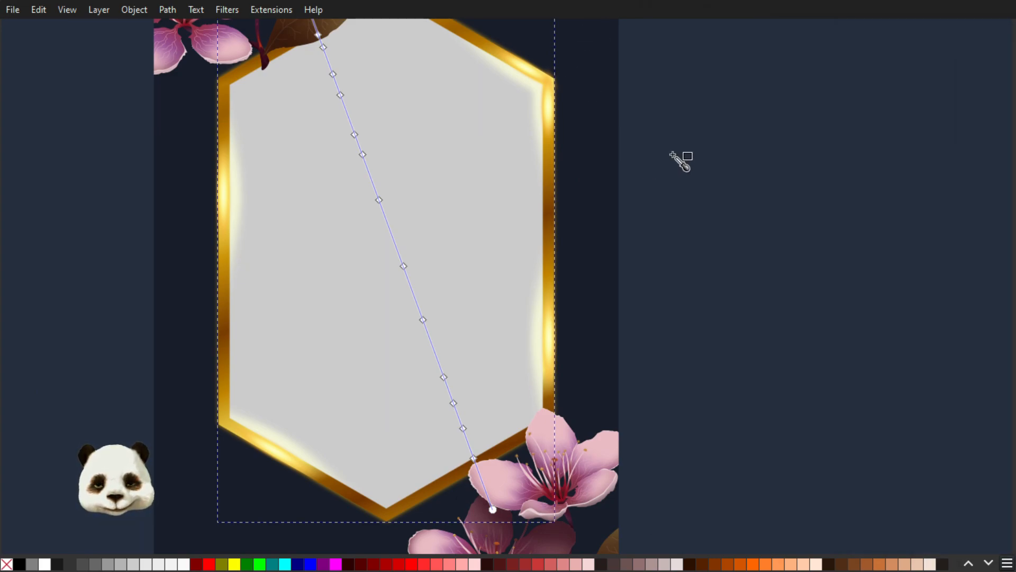
{"action": "key", "text": "s"}
{"action": "left_click", "coordinate": [662, 132]}
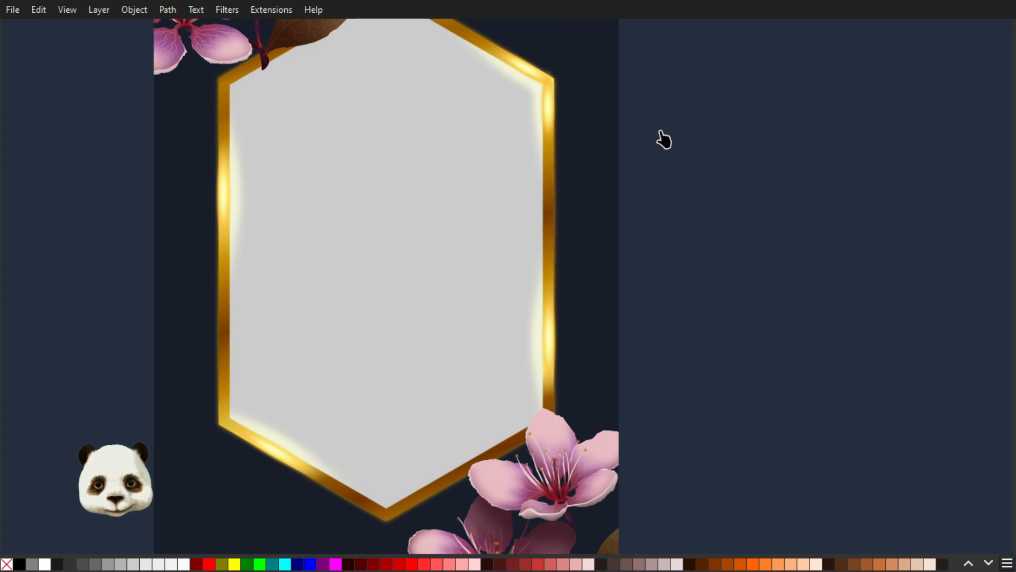
{"action": "scroll", "coordinate": [661, 128], "scroll_direction": "down", "scroll_amount": 3}
{"action": "scroll", "coordinate": [657, 109], "scroll_direction": "up", "scroll_amount": 2}
{"action": "left_click_drag", "start_coordinate": [667, 164], "coordinate": [698, 267]}
{"action": "left_click_drag", "start_coordinate": [712, 201], "coordinate": [697, 150]}
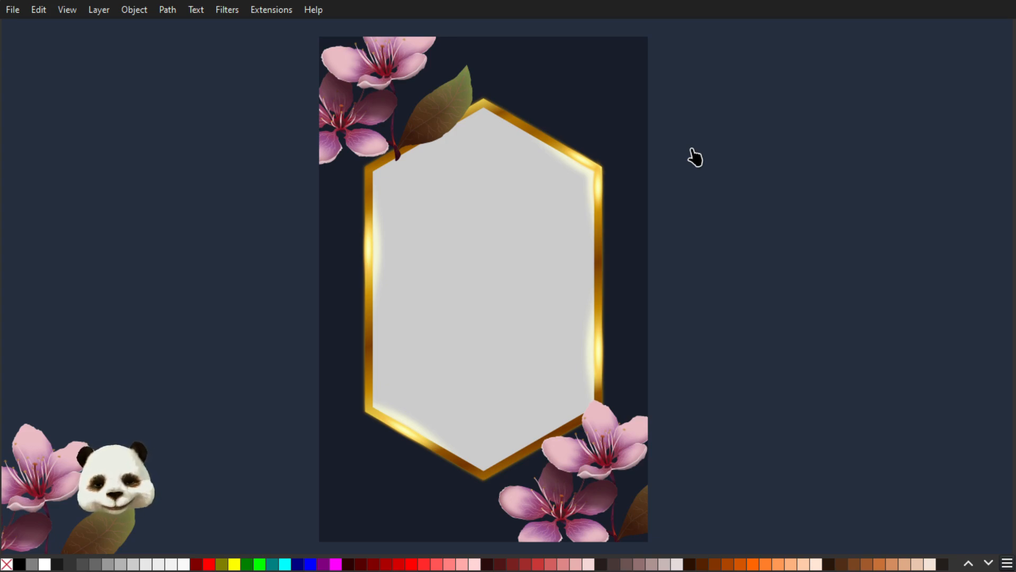
- Switch to the web browser and look through the Creative Commons image results for "sir horse" for a suitable horse picture
{"action": "key", "text": "super"}
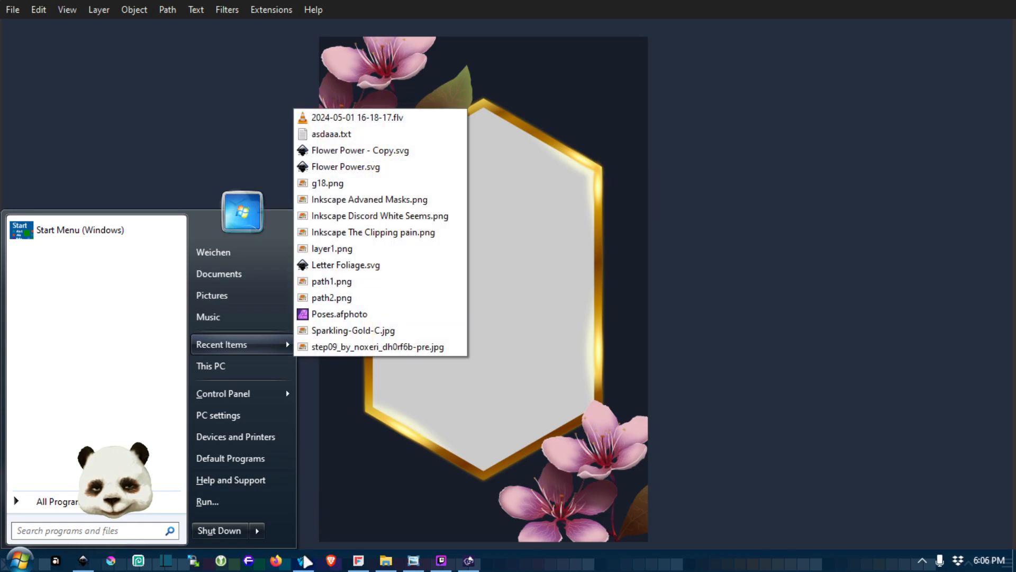
{"action": "left_click", "coordinate": [297, 568]}
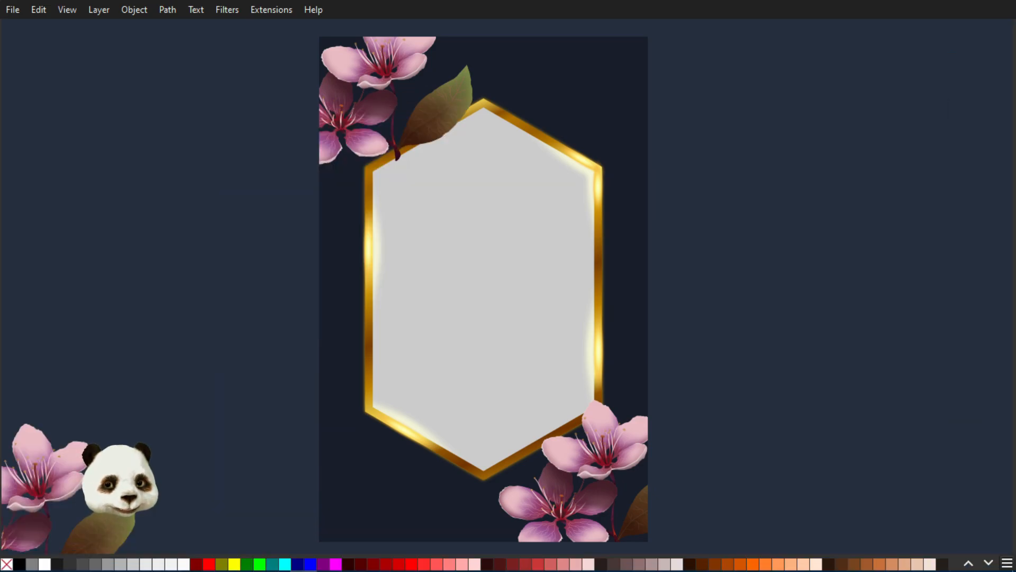
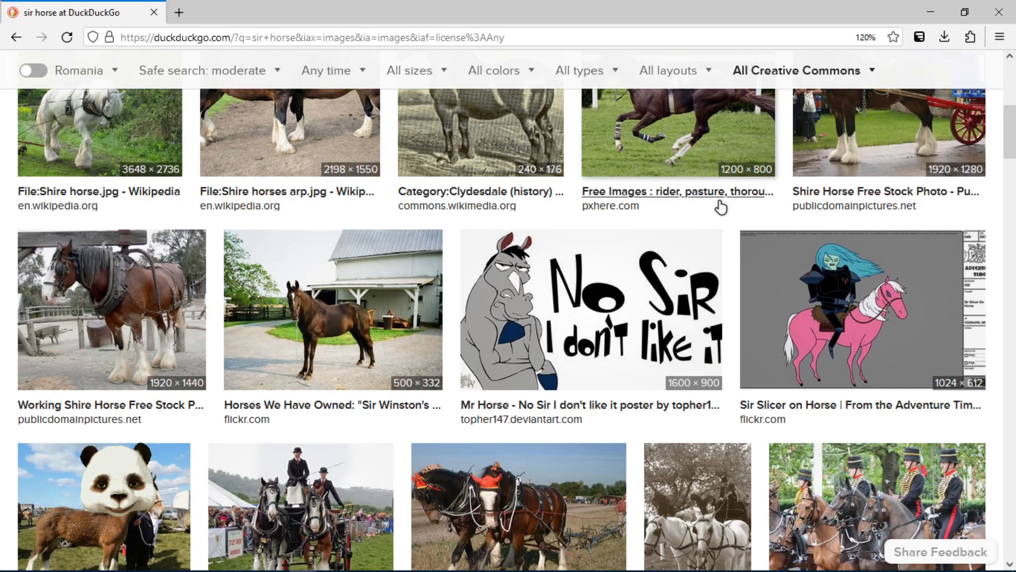
{"action": "scroll", "coordinate": [701, 202], "scroll_direction": "up", "scroll_amount": 7}
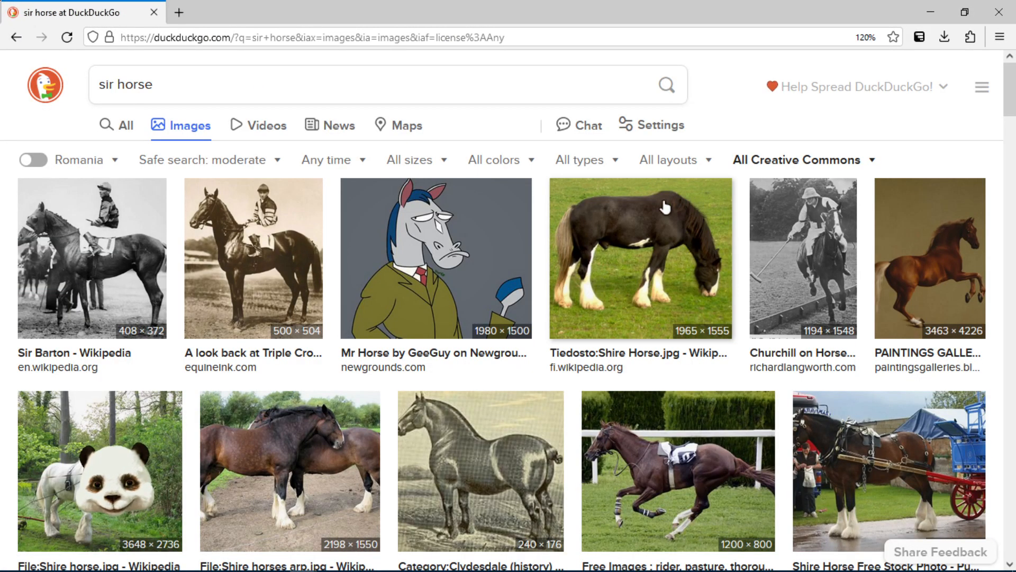
{"action": "scroll", "coordinate": [683, 204], "scroll_direction": "down", "scroll_amount": 4}
{"action": "scroll", "coordinate": [649, 199], "scroll_direction": "down", "scroll_amount": 8}
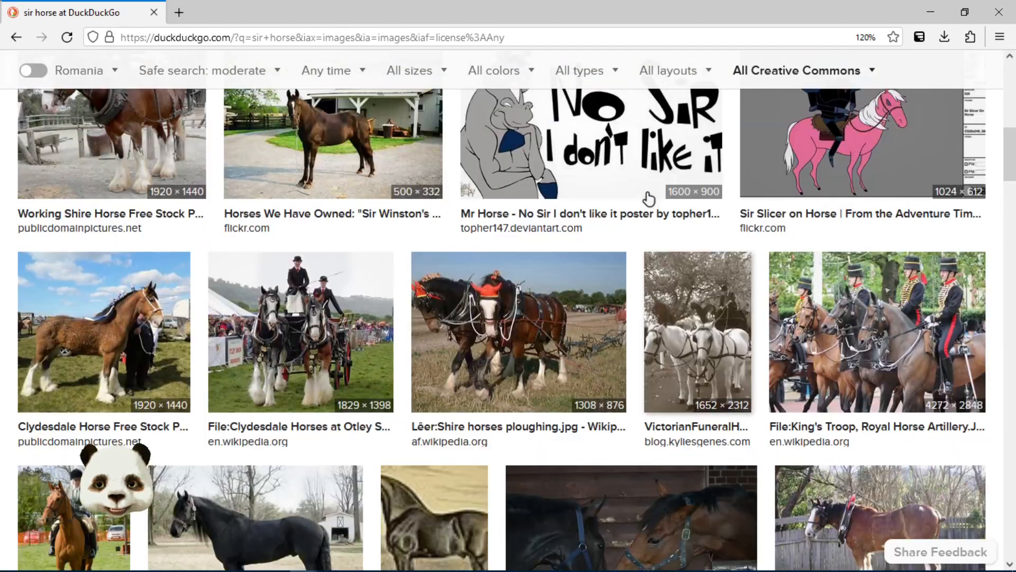
{"action": "scroll", "coordinate": [699, 312], "scroll_direction": "up", "scroll_amount": 4}
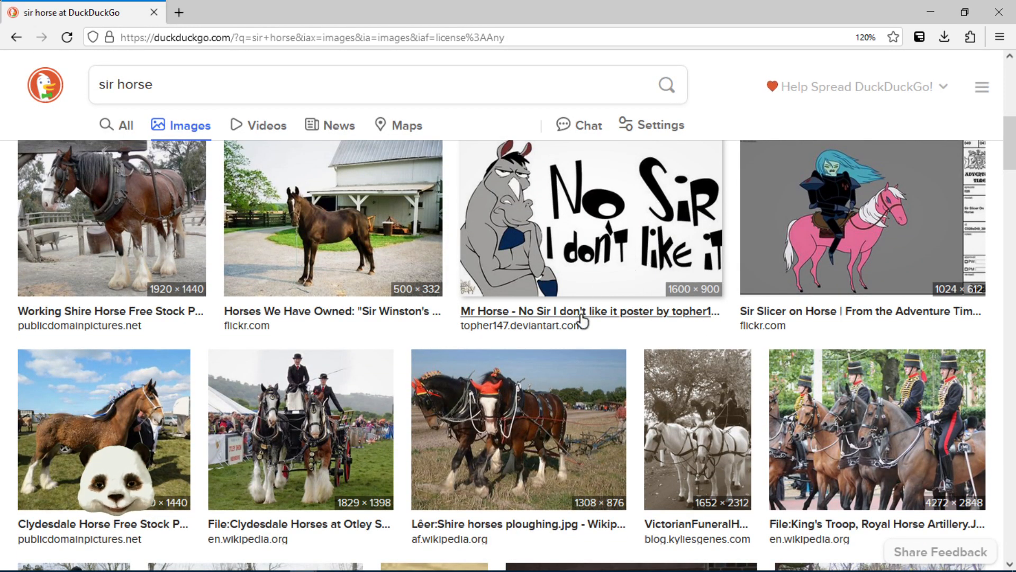
{"action": "scroll", "coordinate": [529, 357], "scroll_direction": "down", "scroll_amount": 5}
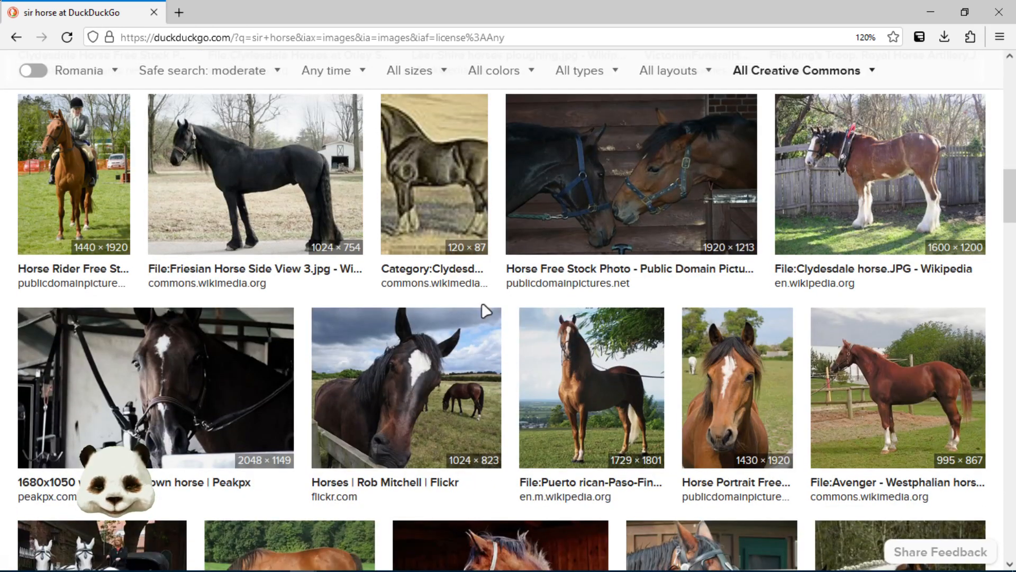
{"action": "scroll", "coordinate": [486, 311], "scroll_direction": "down", "scroll_amount": 6}
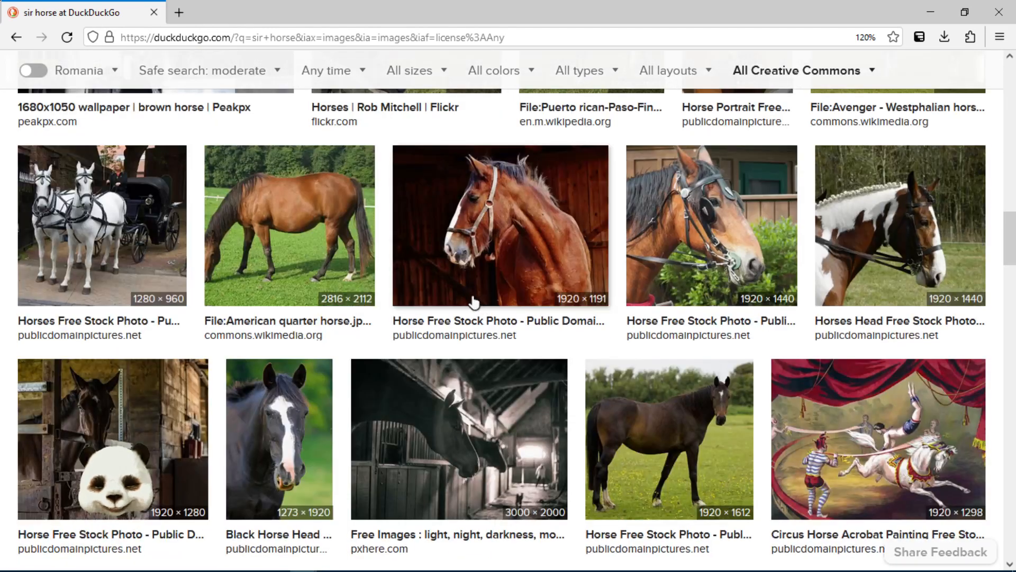
{"action": "scroll", "coordinate": [444, 285], "scroll_direction": "down", "scroll_amount": 3}
{"action": "scroll", "coordinate": [405, 264], "scroll_direction": "down", "scroll_amount": 2}
{"action": "scroll", "coordinate": [407, 262], "scroll_direction": "down", "scroll_amount": 3}
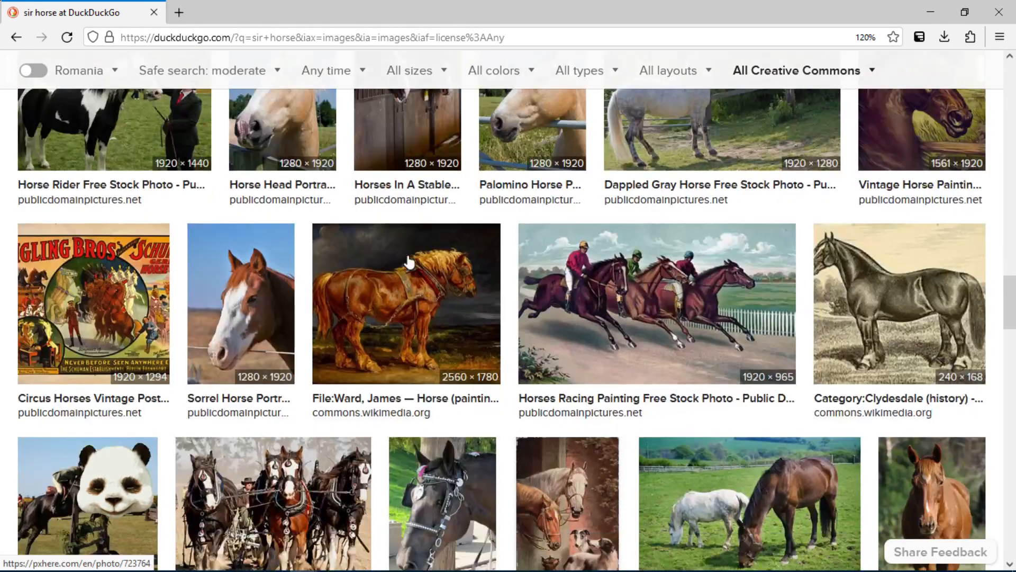
{"action": "scroll", "coordinate": [409, 261], "scroll_direction": "down", "scroll_amount": 4}
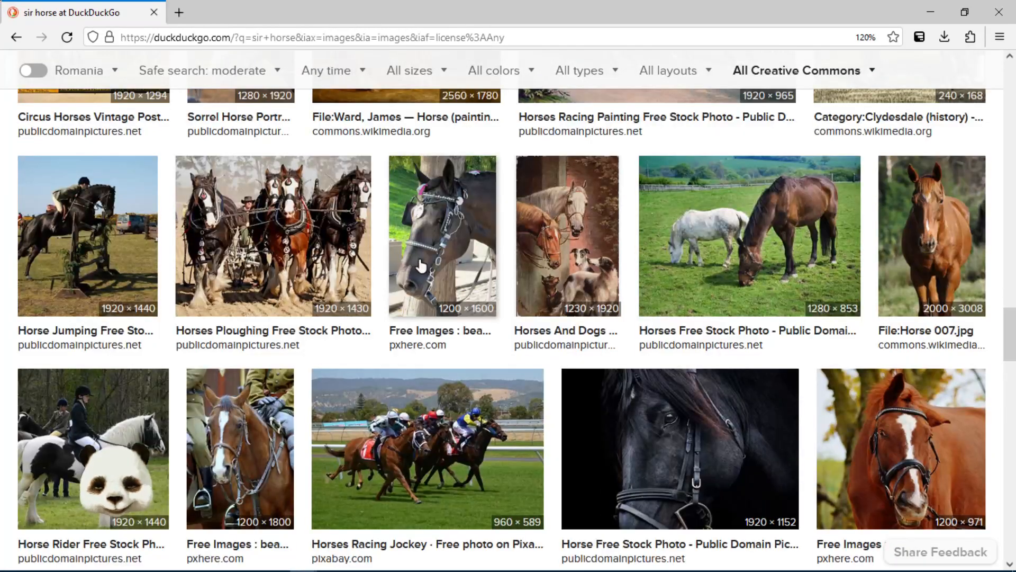
{"action": "scroll", "coordinate": [422, 265], "scroll_direction": "down", "scroll_amount": 4}
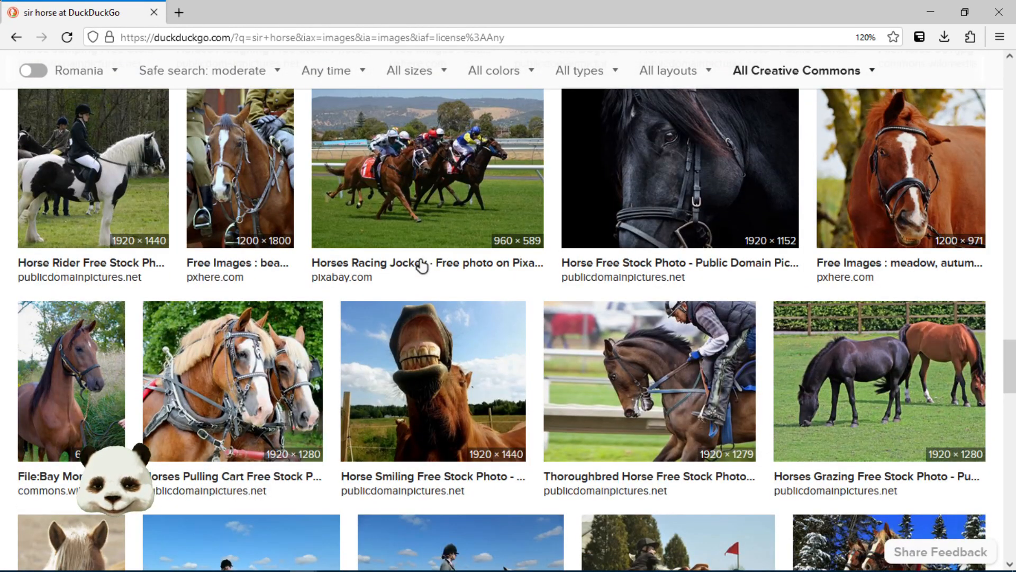
{"action": "scroll", "coordinate": [422, 265], "scroll_direction": "down", "scroll_amount": 4}
{"action": "scroll", "coordinate": [422, 265], "scroll_direction": "down", "scroll_amount": 4}
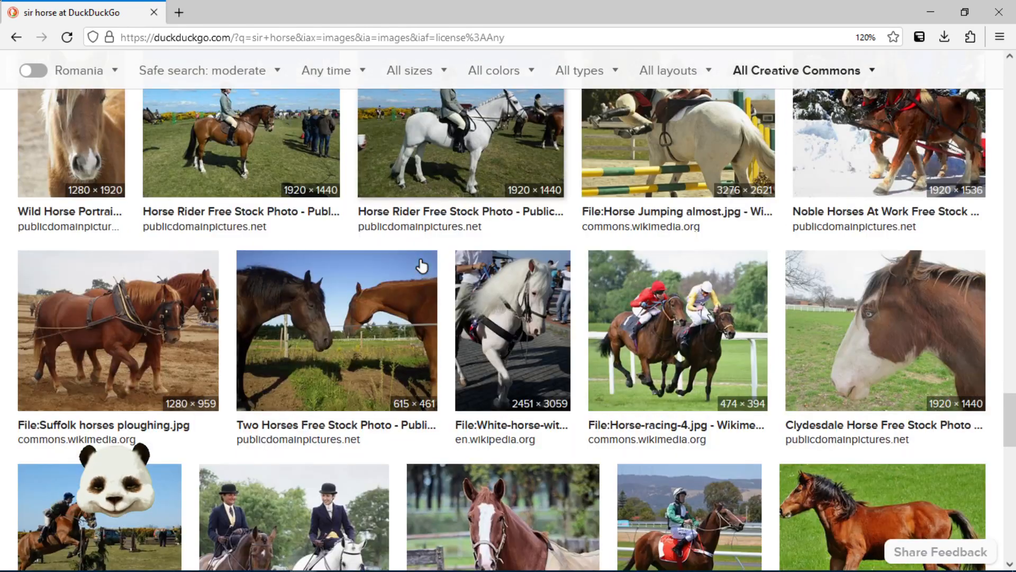
{"action": "scroll", "coordinate": [422, 265], "scroll_direction": "down", "scroll_amount": 3}
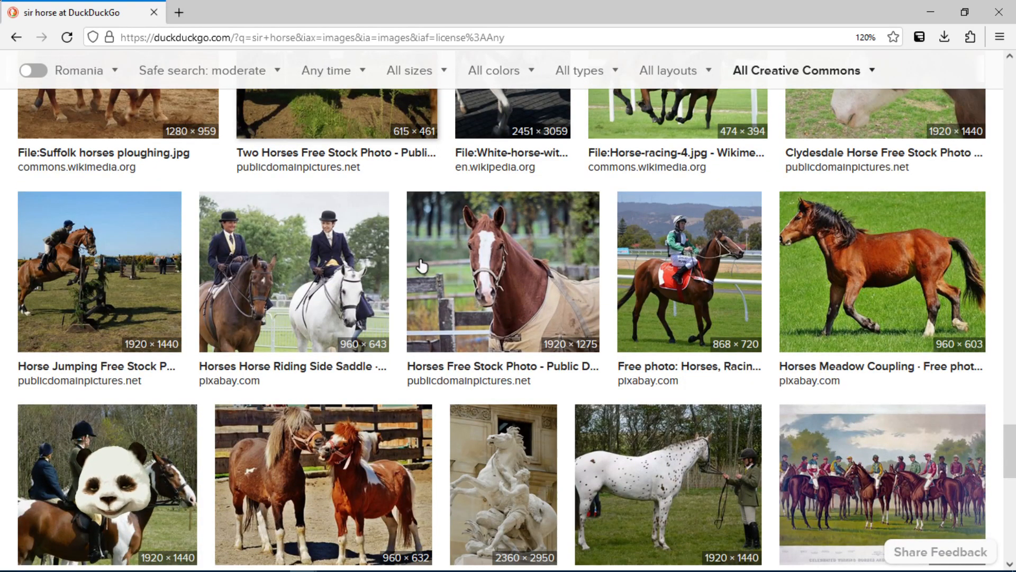
{"action": "scroll", "coordinate": [422, 265], "scroll_direction": "down", "scroll_amount": 3}
{"action": "scroll", "coordinate": [420, 265], "scroll_direction": "down", "scroll_amount": 3}
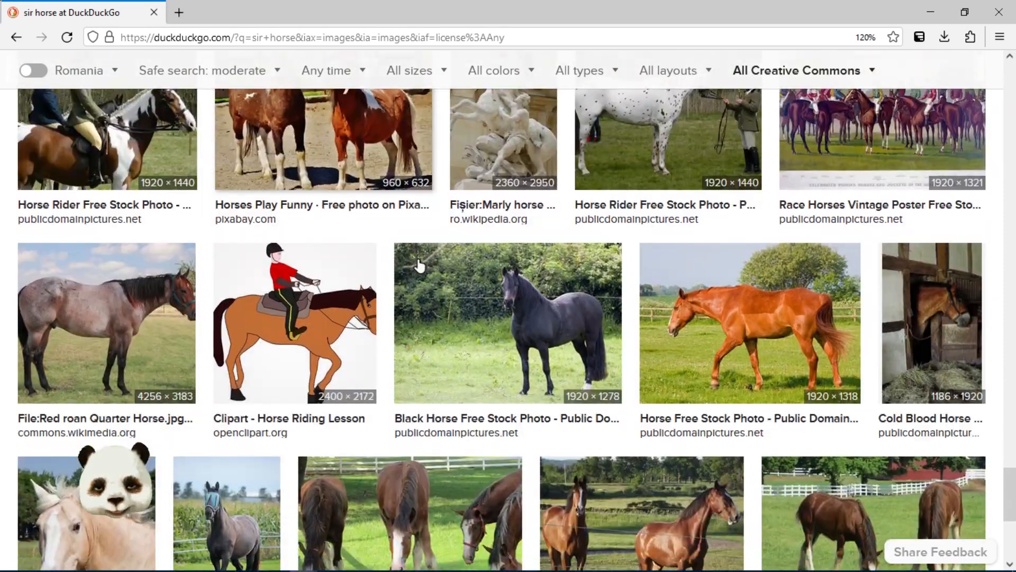
{"action": "scroll", "coordinate": [420, 265], "scroll_direction": "down", "scroll_amount": 5}
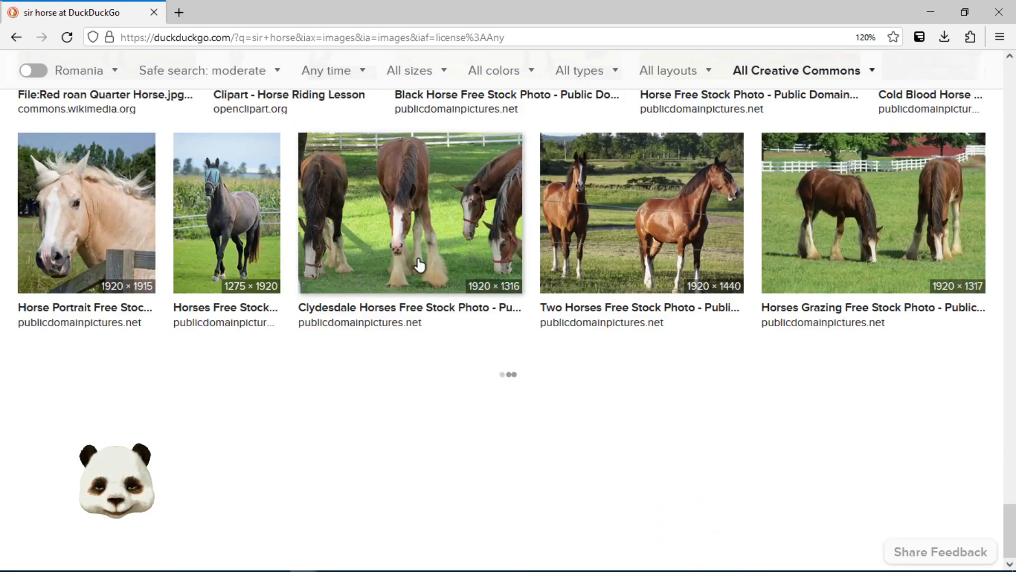
{"action": "scroll", "coordinate": [419, 260], "scroll_direction": "down", "scroll_amount": 1}
{"action": "scroll", "coordinate": [418, 260], "scroll_direction": "down", "scroll_amount": 4}
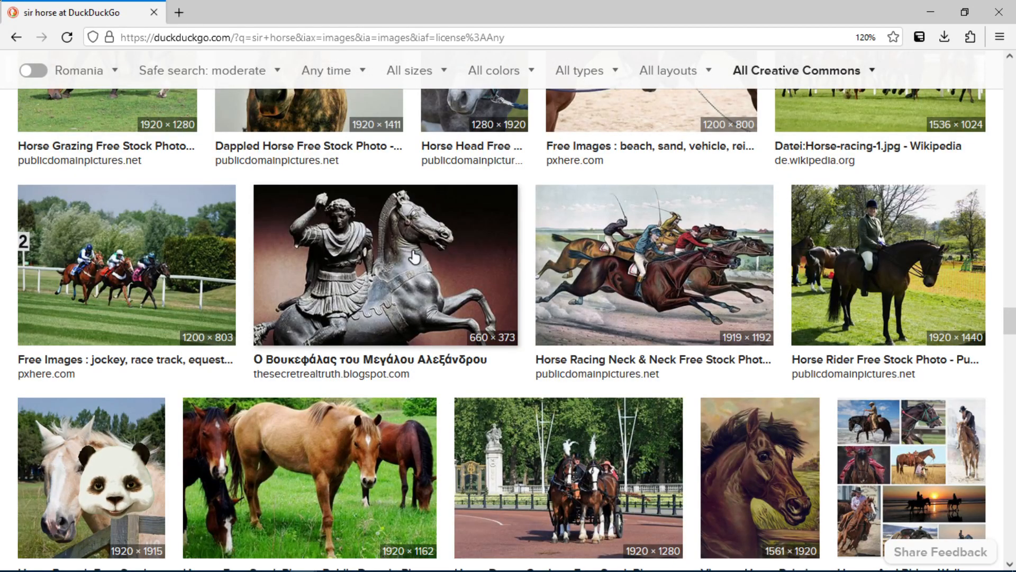
{"action": "scroll", "coordinate": [415, 258], "scroll_direction": "down", "scroll_amount": 10}
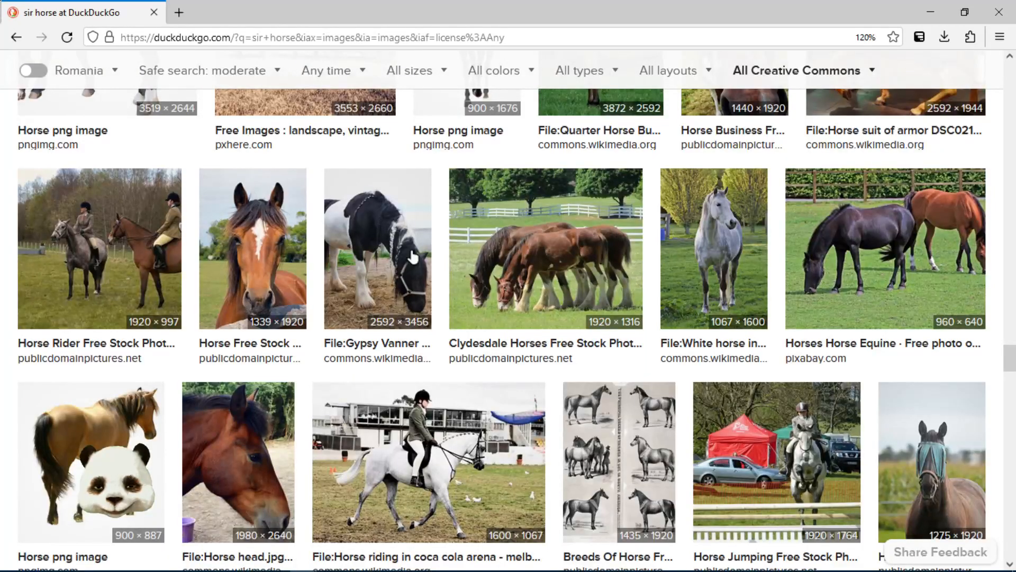
{"action": "scroll", "coordinate": [413, 258], "scroll_direction": "down", "scroll_amount": 1}
{"action": "scroll", "coordinate": [413, 258], "scroll_direction": "down", "scroll_amount": 7}
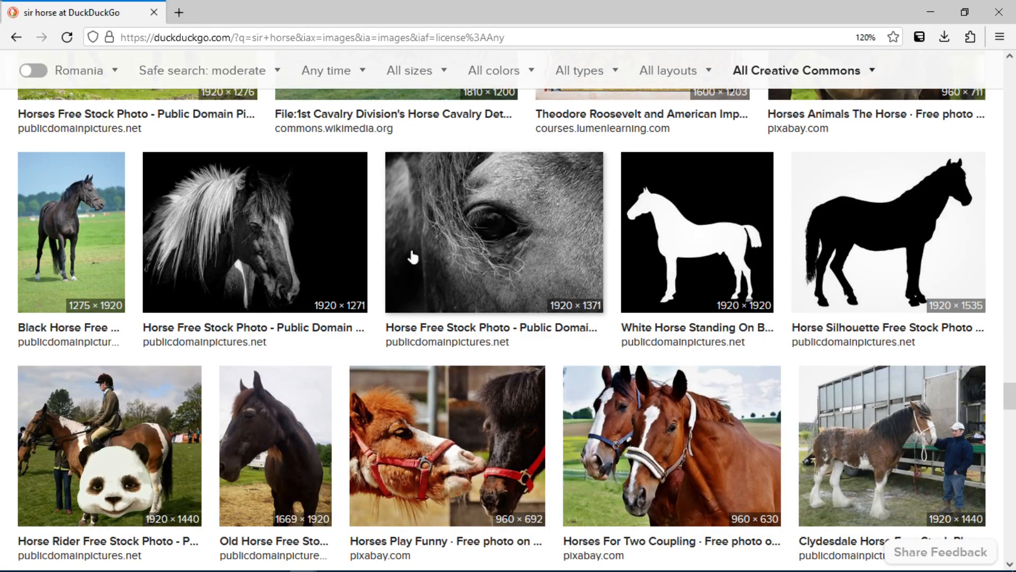
{"action": "scroll", "coordinate": [413, 258], "scroll_direction": "down", "scroll_amount": 8}
{"action": "scroll", "coordinate": [413, 254], "scroll_direction": "down", "scroll_amount": 3}
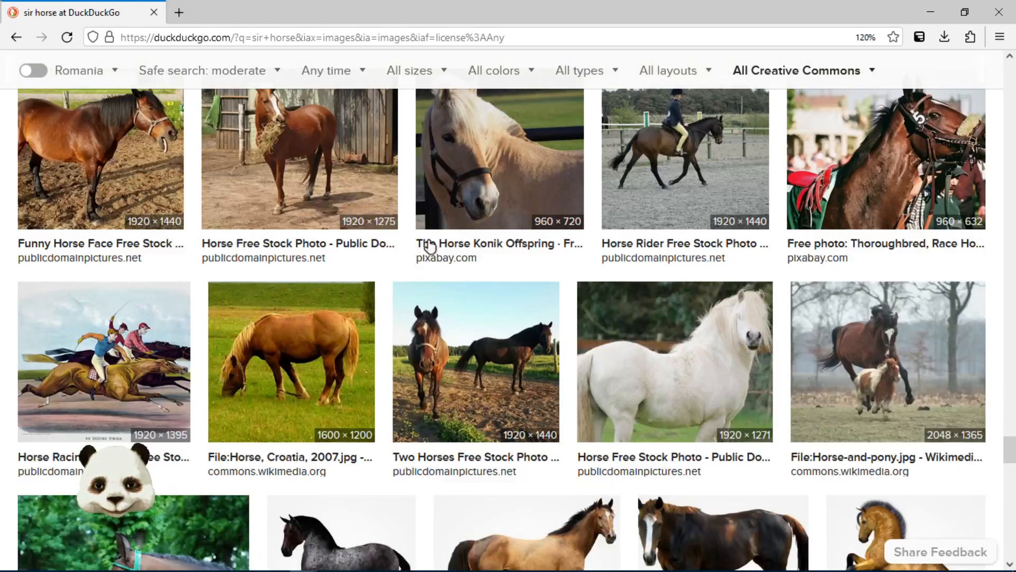
{"action": "scroll", "coordinate": [546, 241], "scroll_direction": "down", "scroll_amount": 6}
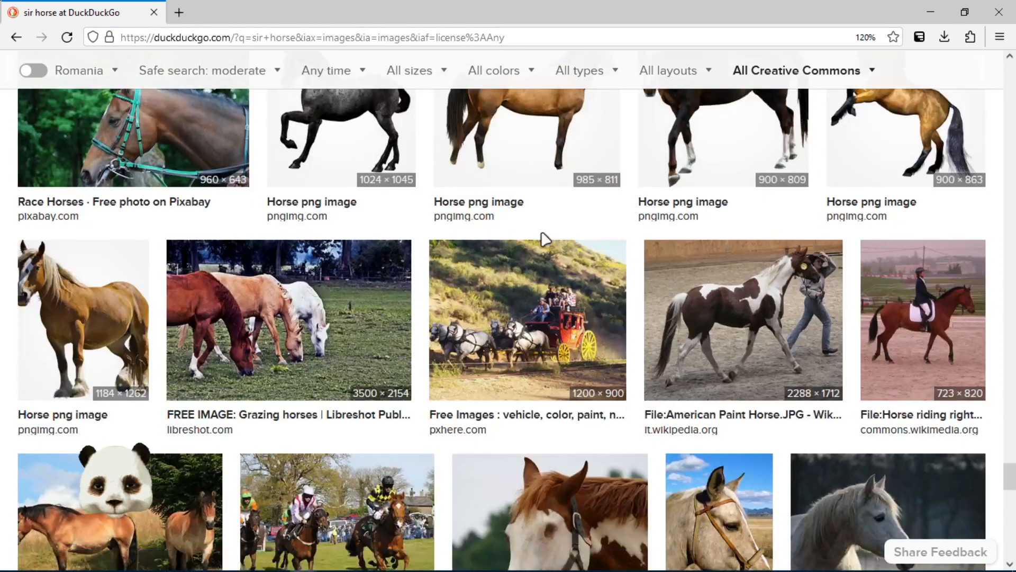
{"action": "scroll", "coordinate": [545, 240], "scroll_direction": "up", "scroll_amount": 1}
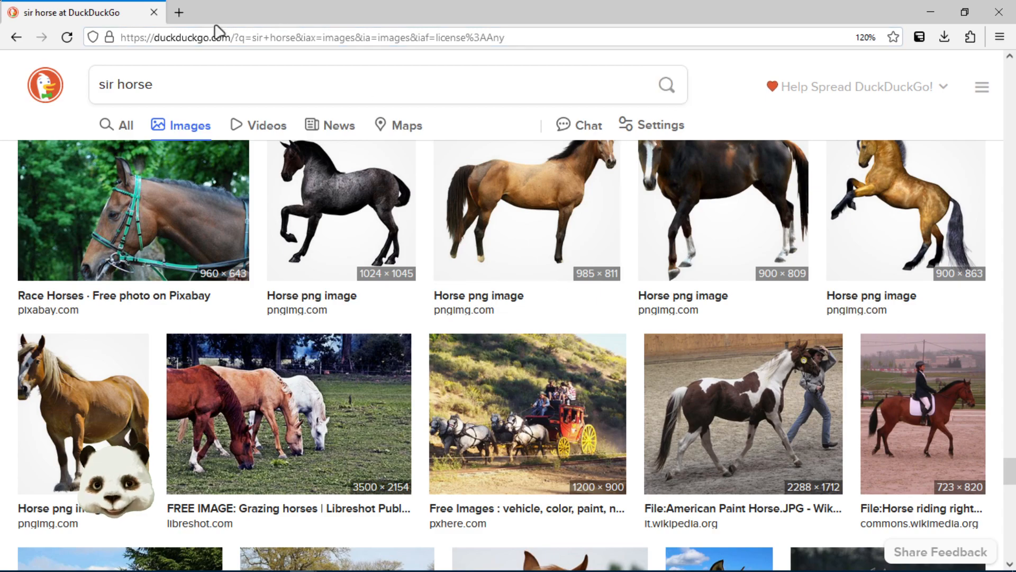
- Open pixabay.com in a new browser tab and search its images for "horse"
{"action": "left_click", "coordinate": [180, 16]}
{"action": "type", "text": "pixabay.com/"}
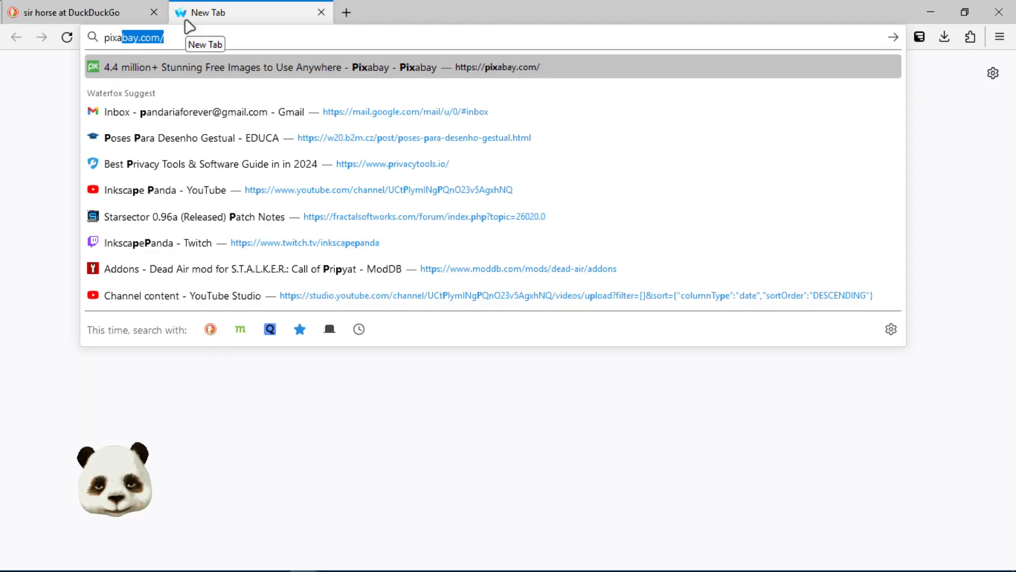
{"action": "key", "text": "Return"}
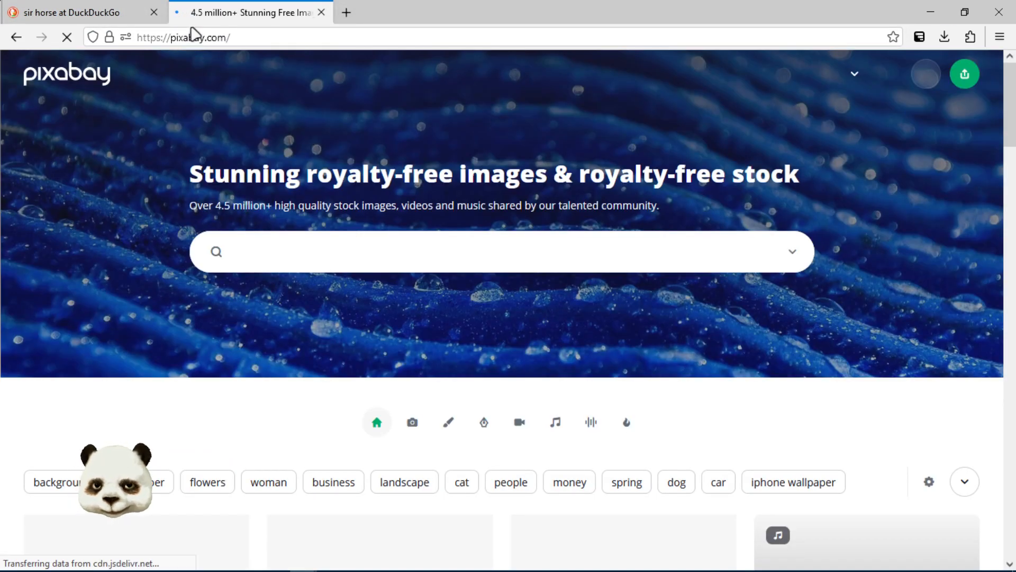
{"action": "type", "text": "horse"}
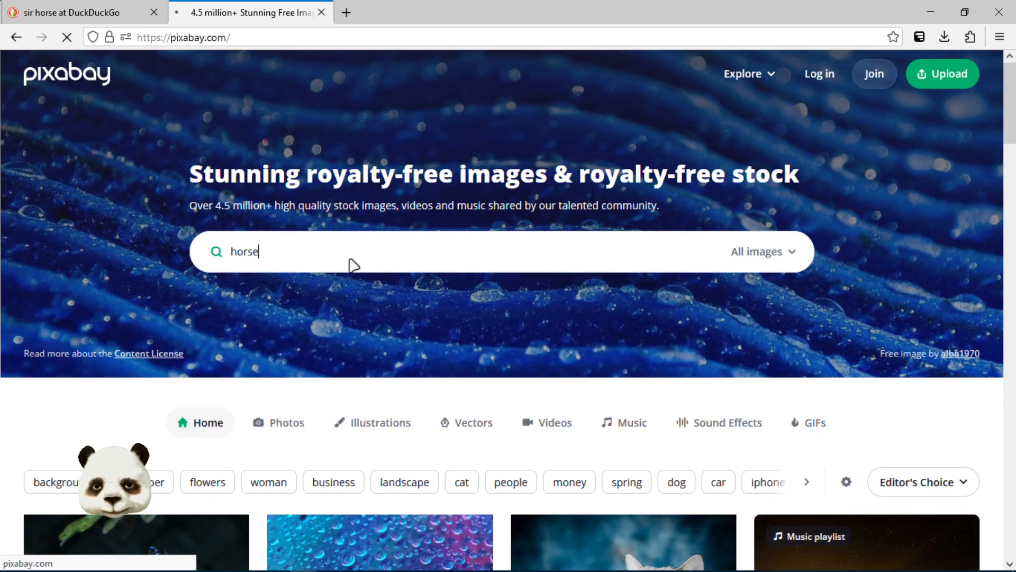
{"action": "key", "text": "Return"}
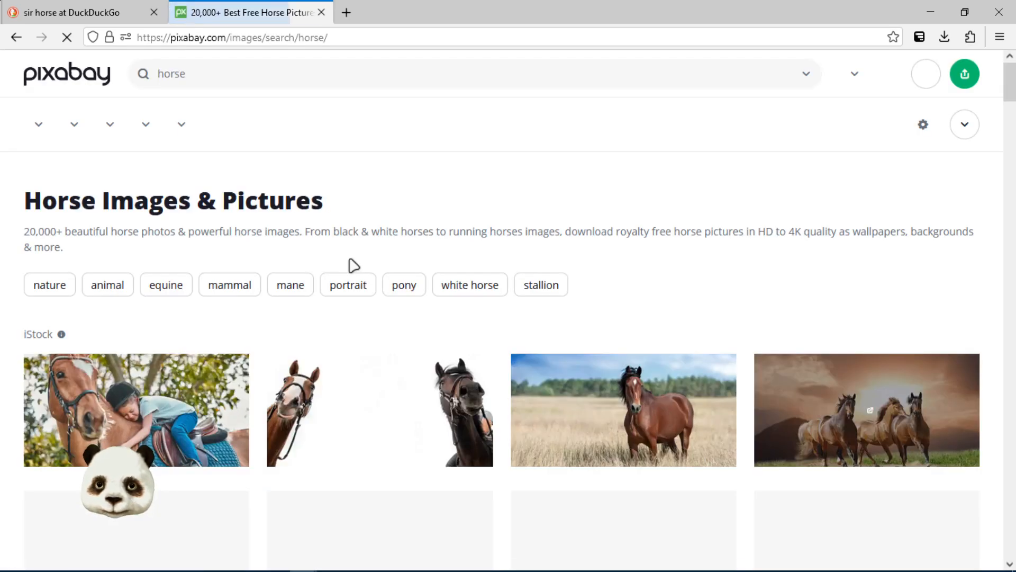
- Look through the Pixabay horse image results for a picture that suits the flower frame design
{"action": "scroll", "coordinate": [453, 256], "scroll_direction": "down", "scroll_amount": 3}
{"action": "scroll", "coordinate": [453, 255], "scroll_direction": "down", "scroll_amount": 5}
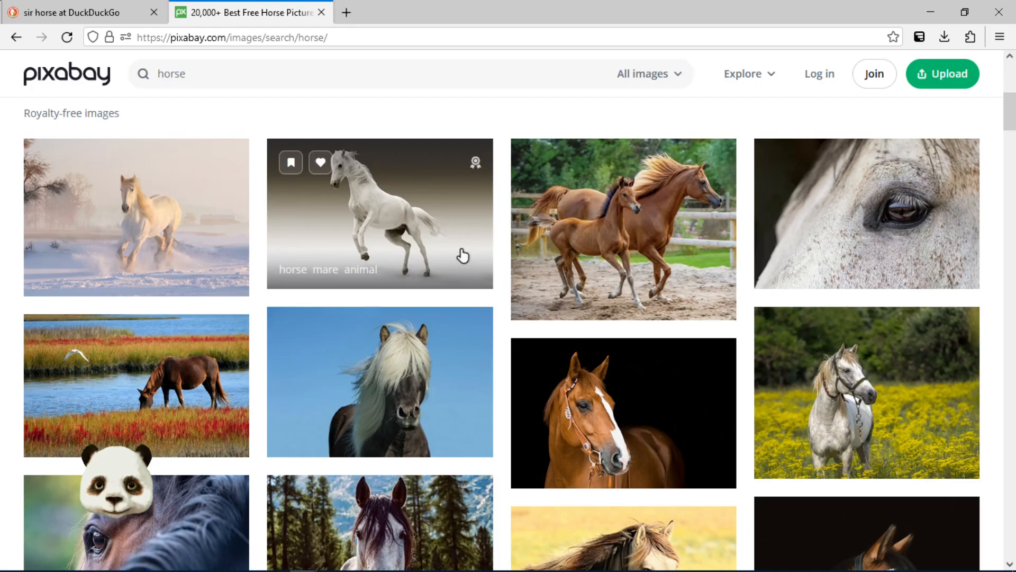
{"action": "scroll", "coordinate": [426, 264], "scroll_direction": "down", "scroll_amount": 2}
{"action": "scroll", "coordinate": [418, 268], "scroll_direction": "down", "scroll_amount": 15}
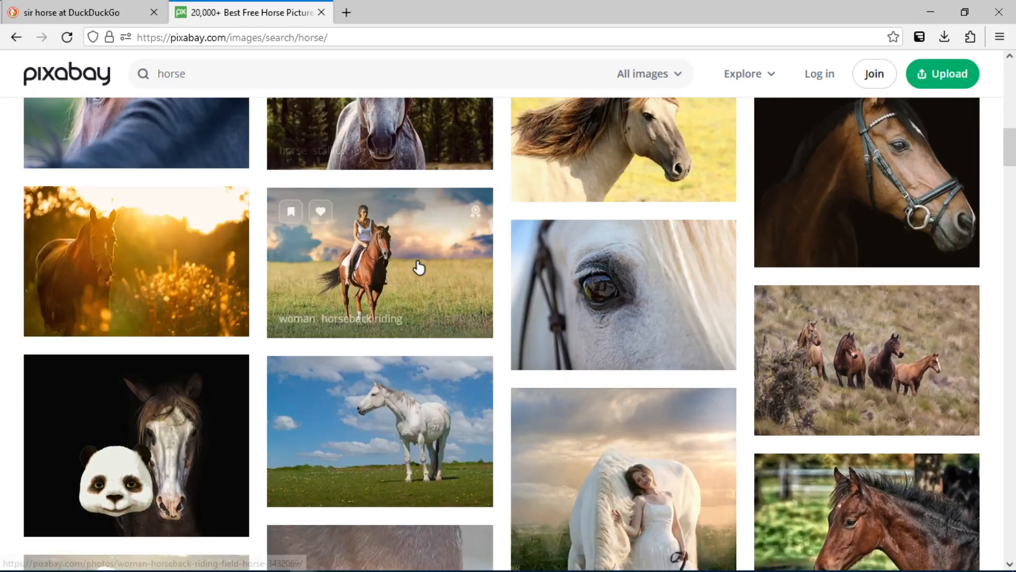
{"action": "scroll", "coordinate": [419, 266], "scroll_direction": "down", "scroll_amount": 12}
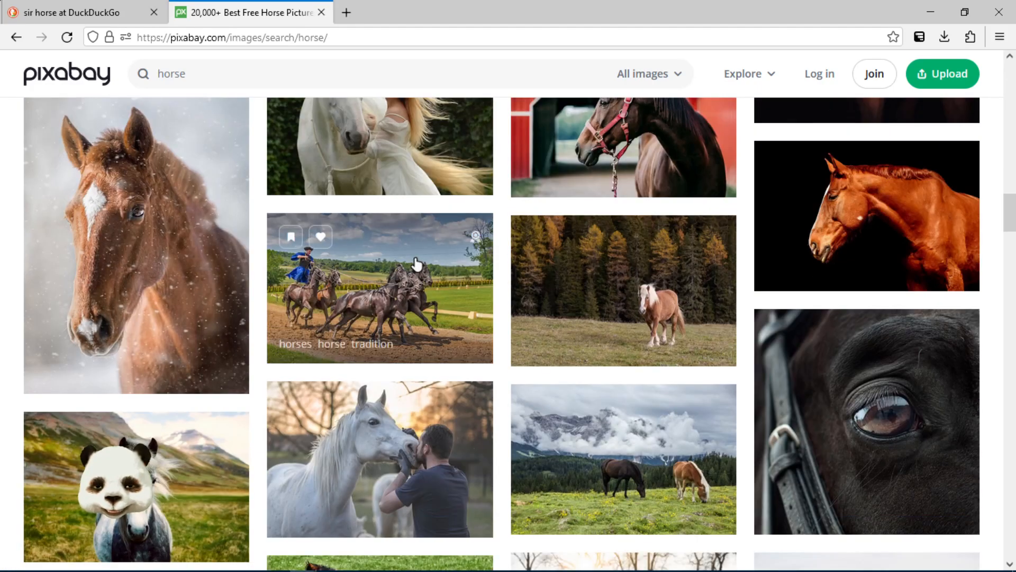
{"action": "scroll", "coordinate": [411, 265], "scroll_direction": "down", "scroll_amount": 12}
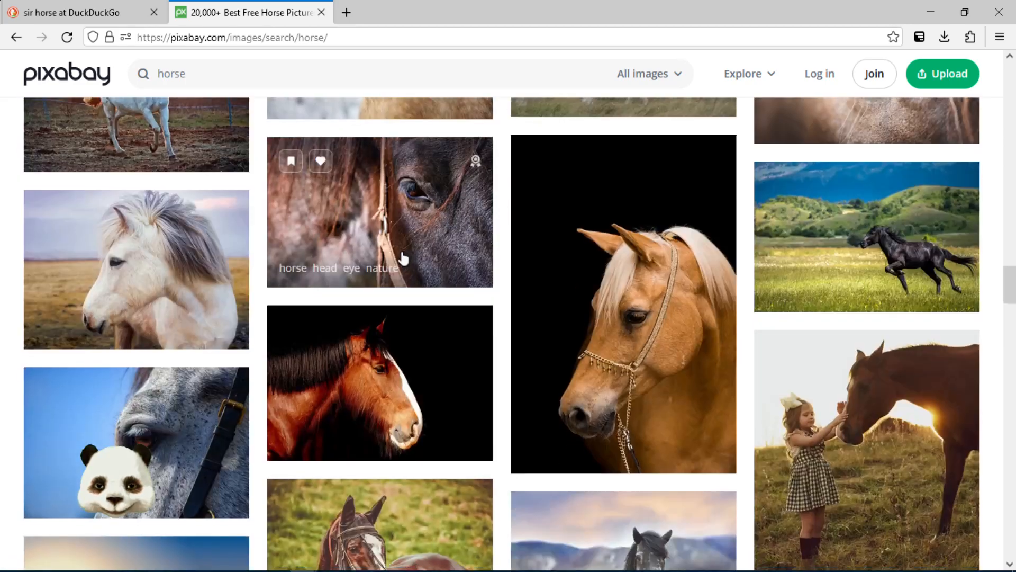
{"action": "scroll", "coordinate": [402, 254], "scroll_direction": "down", "scroll_amount": 15}
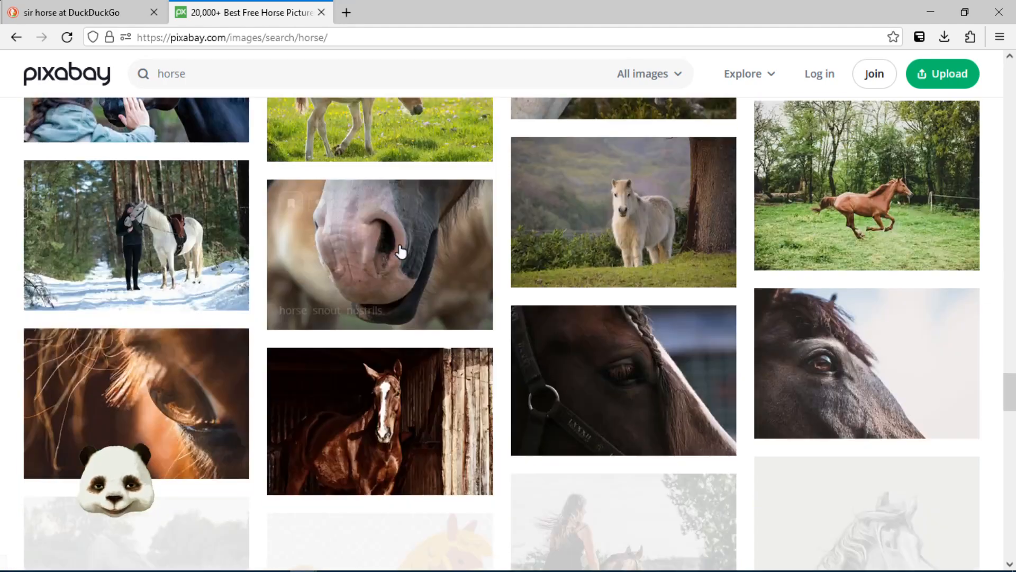
{"action": "scroll", "coordinate": [400, 251], "scroll_direction": "down", "scroll_amount": 3}
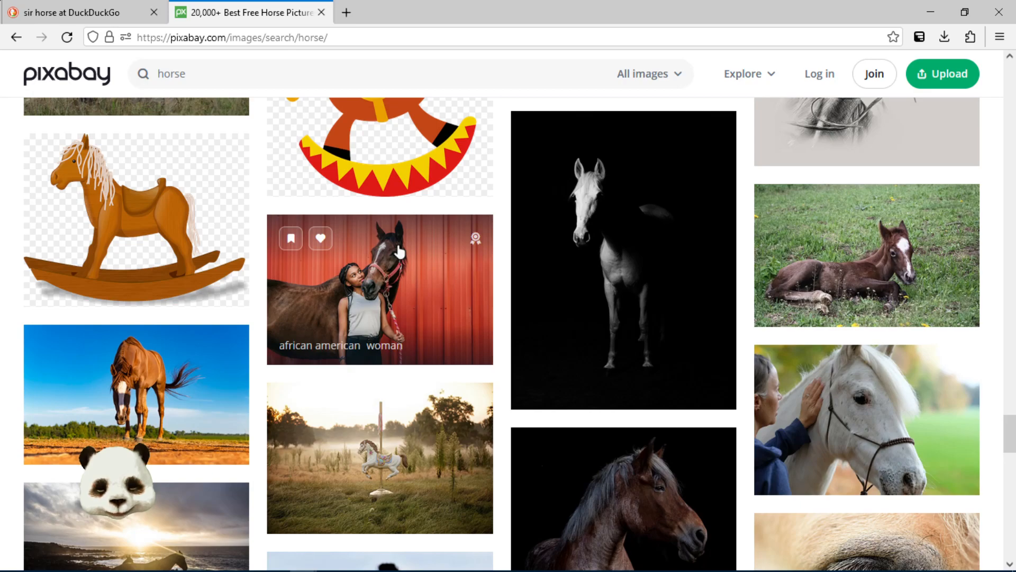
{"action": "scroll", "coordinate": [394, 252], "scroll_direction": "down", "scroll_amount": 8}
{"action": "scroll", "coordinate": [389, 249], "scroll_direction": "up", "scroll_amount": 6}
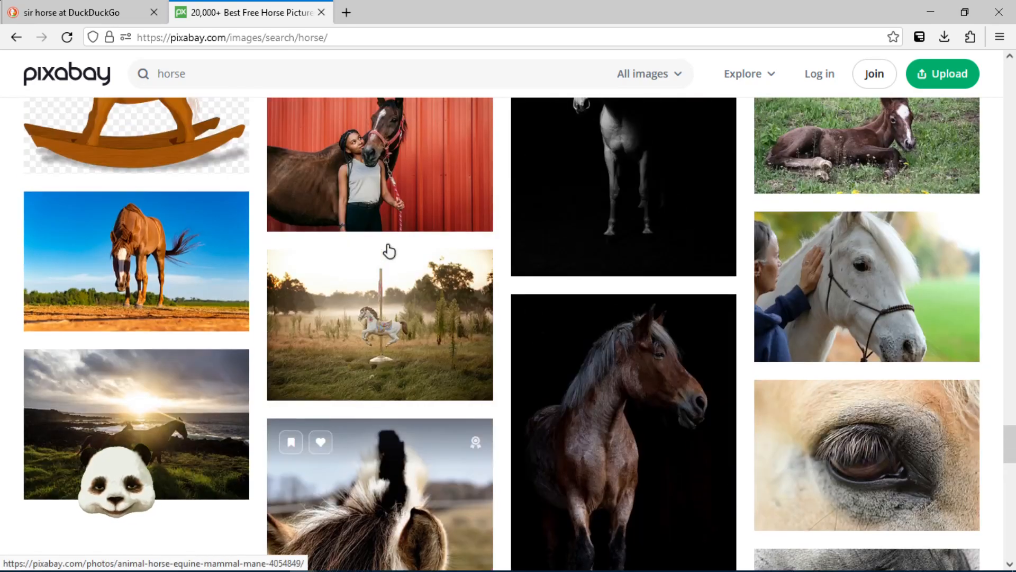
- Open the photo of the white carousel horse in a misty field and copy the image
{"action": "left_click", "coordinate": [369, 373]}
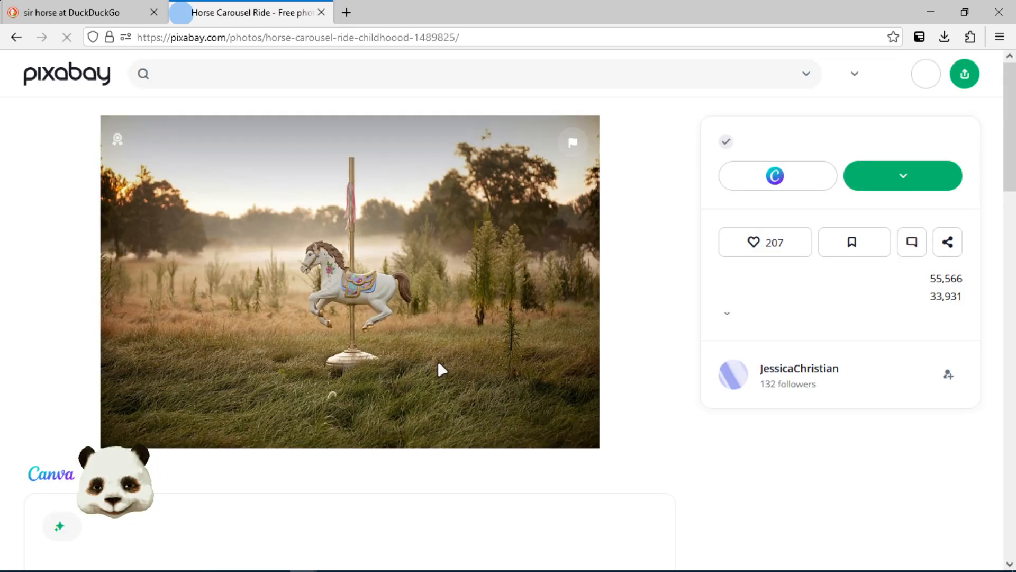
{"action": "right_click", "coordinate": [401, 310]}
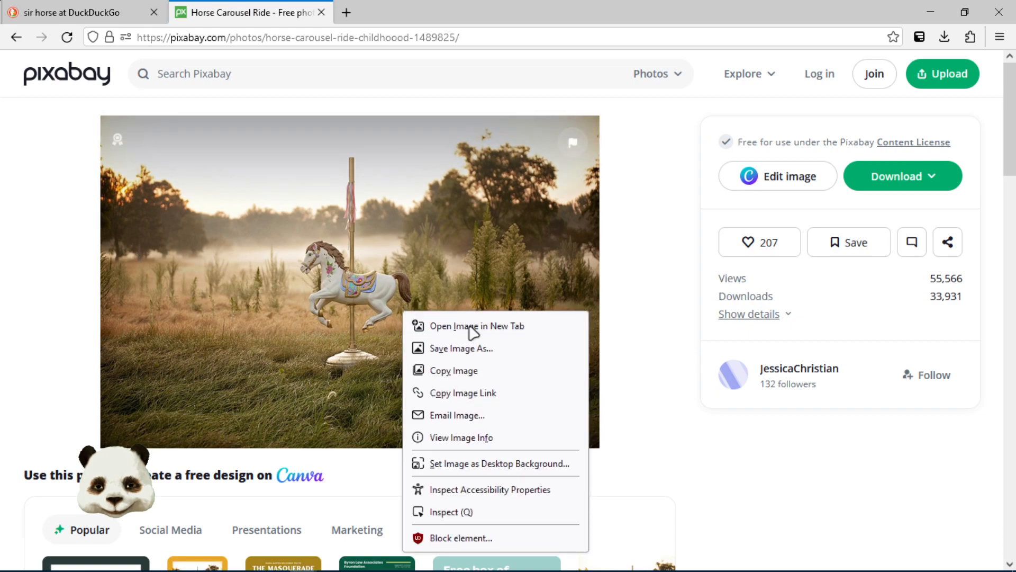
{"action": "left_click", "coordinate": [455, 370]}
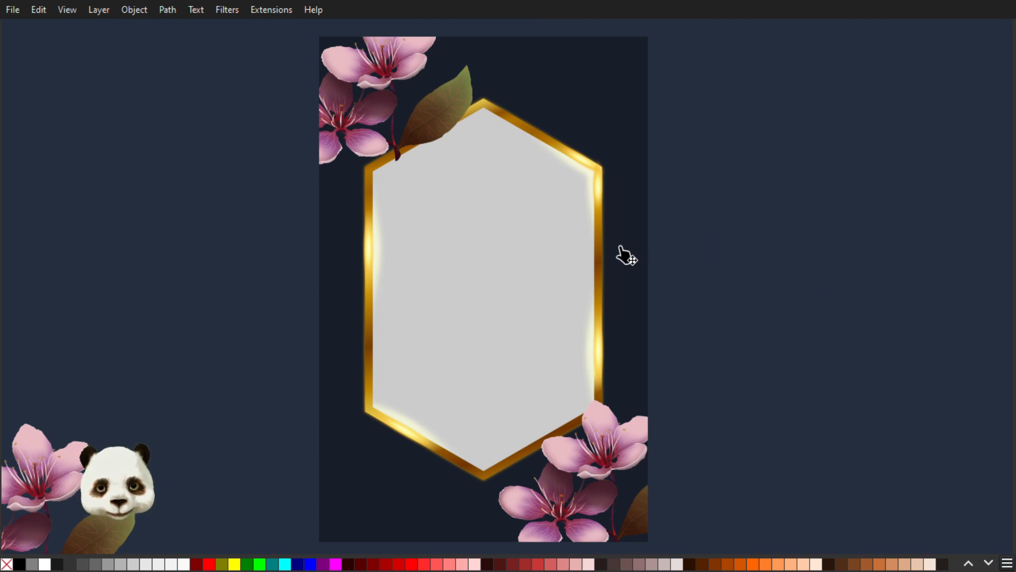
- Switch to Inkscape, paste the carousel horse photo over the hexagon, and enlarge and reposition it to span the whole frame
{"action": "left_click", "coordinate": [498, 270]}
{"action": "key", "text": "ctrl+v"}
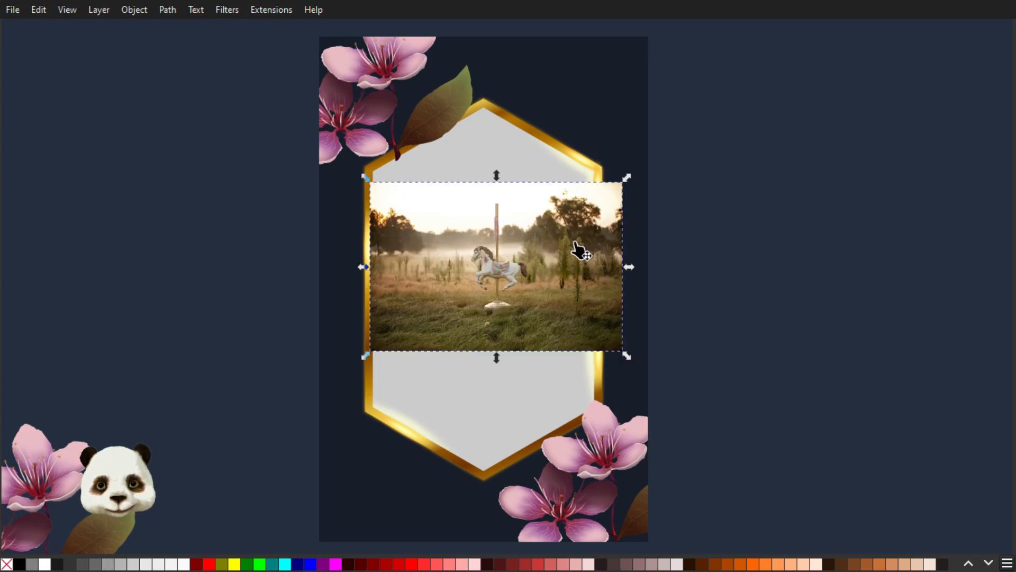
{"action": "left_click_drag", "start_coordinate": [631, 180], "coordinate": [783, 87]}
{"action": "left_click_drag", "start_coordinate": [590, 227], "coordinate": [562, 253]}
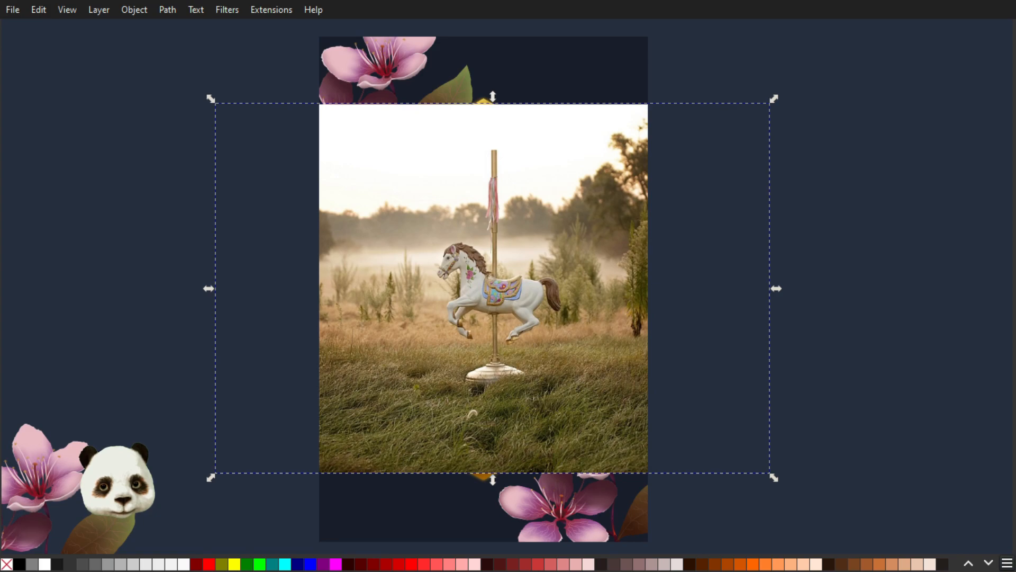
- Send the horse photo behind the gold frame and flowers, and nudge it until the horse sits centred in the hexagon
{"action": "key", "text": "End"}
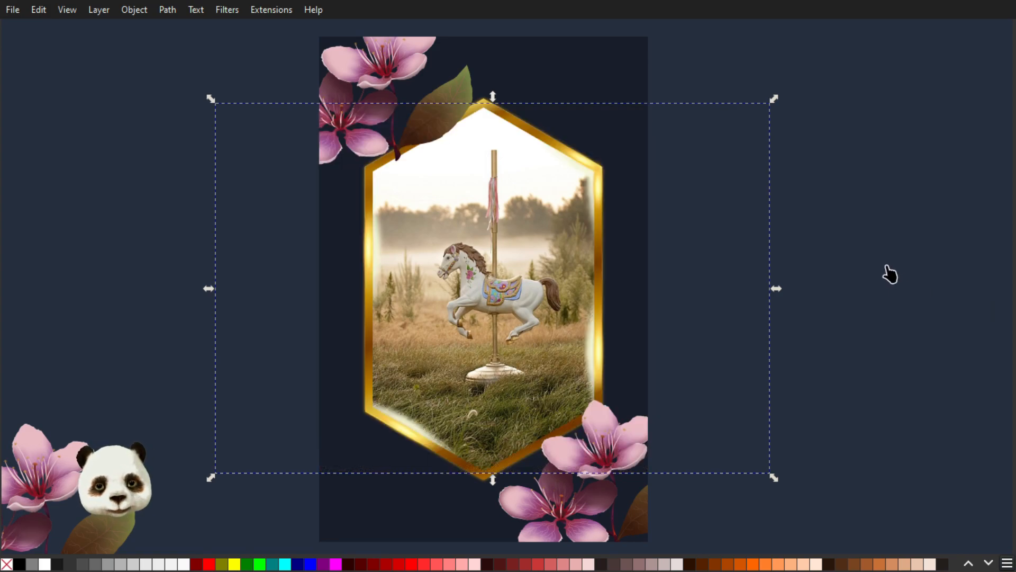
{"action": "key", "text": "shift+Left"}
{"action": "key", "text": "shift+Left"}
{"action": "key", "text": "shift+Right"}
{"action": "key", "text": "Left"}
{"action": "key", "text": "Left"}
{"action": "key", "text": "Left"}
{"action": "key", "text": "Left"}
{"action": "key", "text": "Down"}
{"action": "key", "text": "Down"}
{"action": "key", "text": "Down"}
{"action": "key", "text": "Down"}
{"action": "key", "text": "Down"}
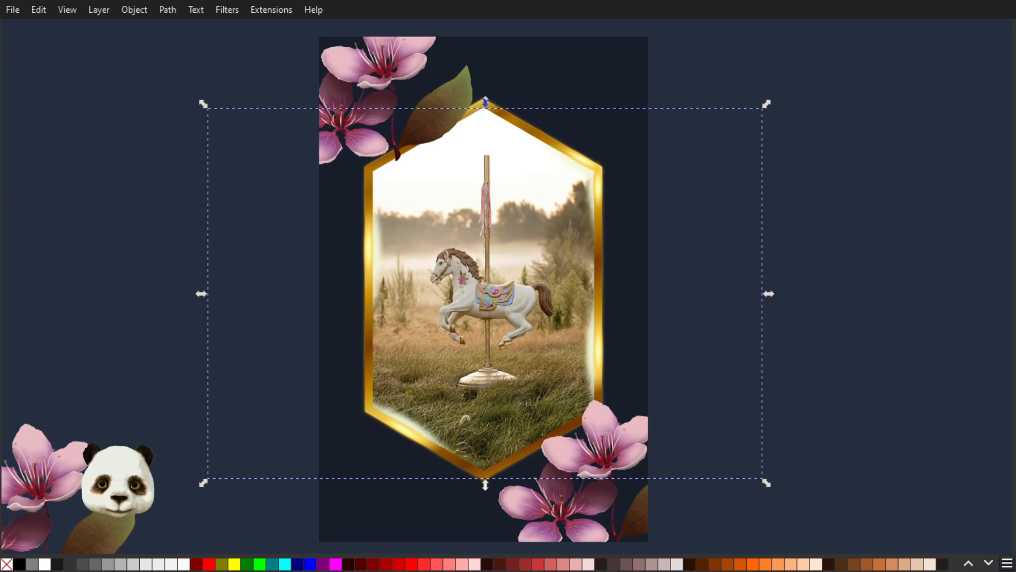
{"action": "key", "text": "shift+Left"}
{"action": "key", "text": "Up"}
{"action": "key", "text": "Up"}
{"action": "key", "text": "Up"}
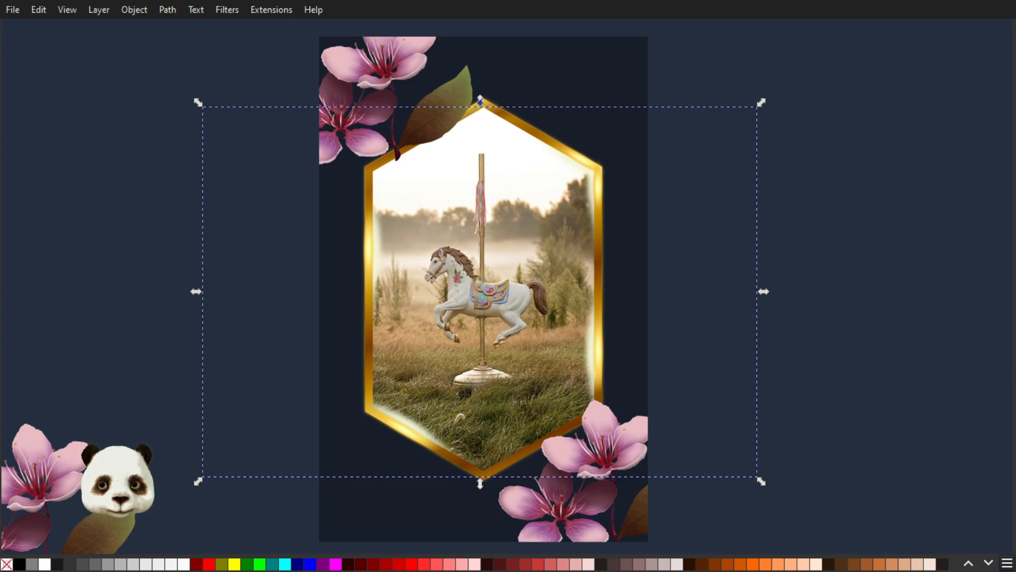
{"action": "left_click", "coordinate": [582, 161]}
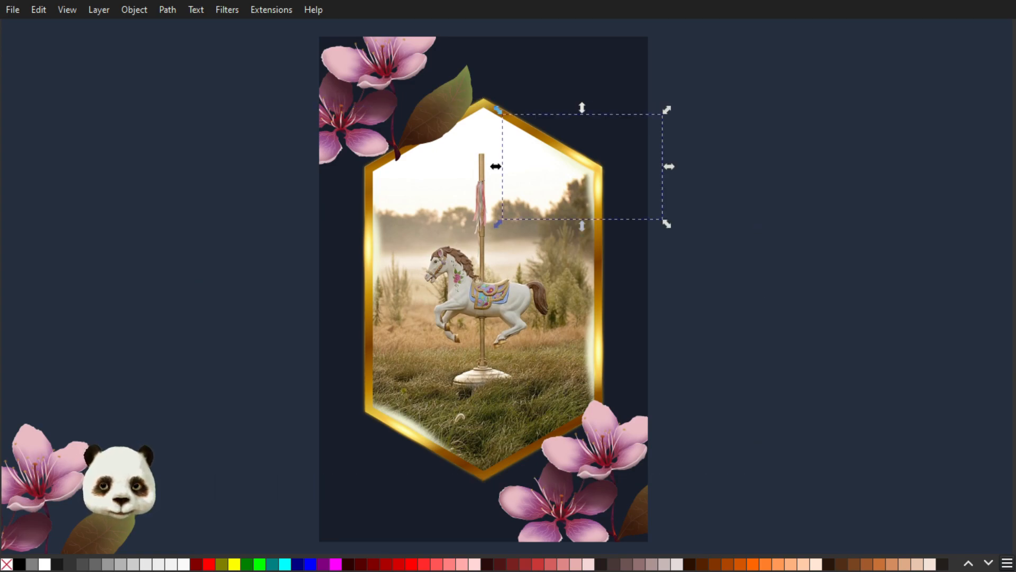
{"action": "key", "text": "ctrl+a"}
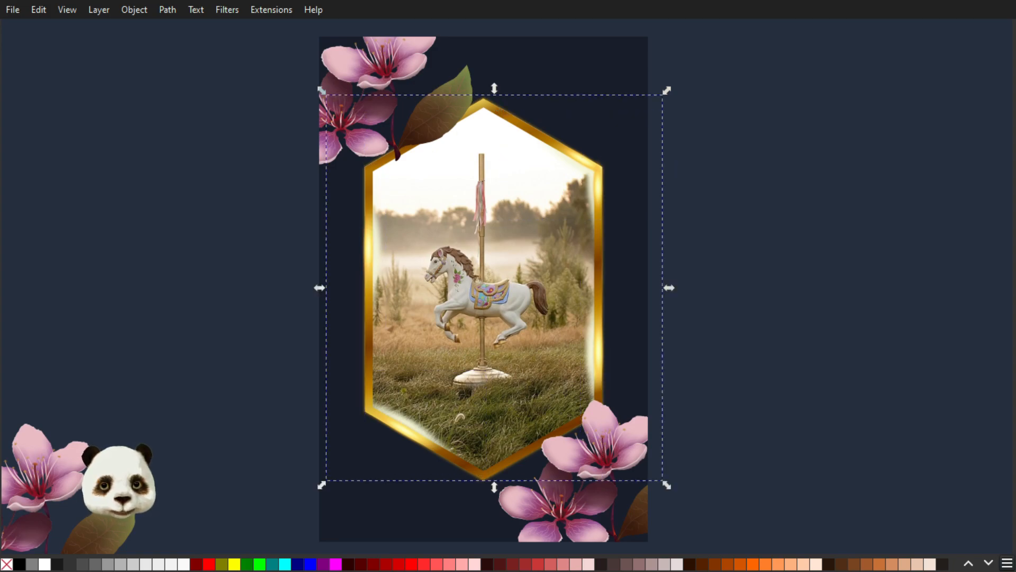
{"action": "key", "text": "Escape"}
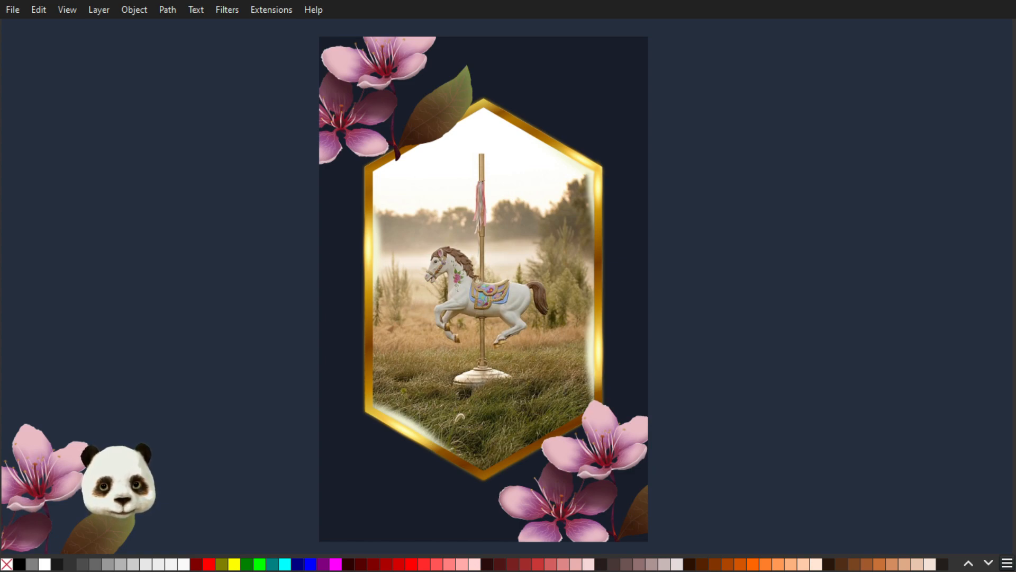
- Try the Darken blend mode on the glow highlights around the gold frame, and undo it
{"action": "left_click", "coordinate": [486, 297]}
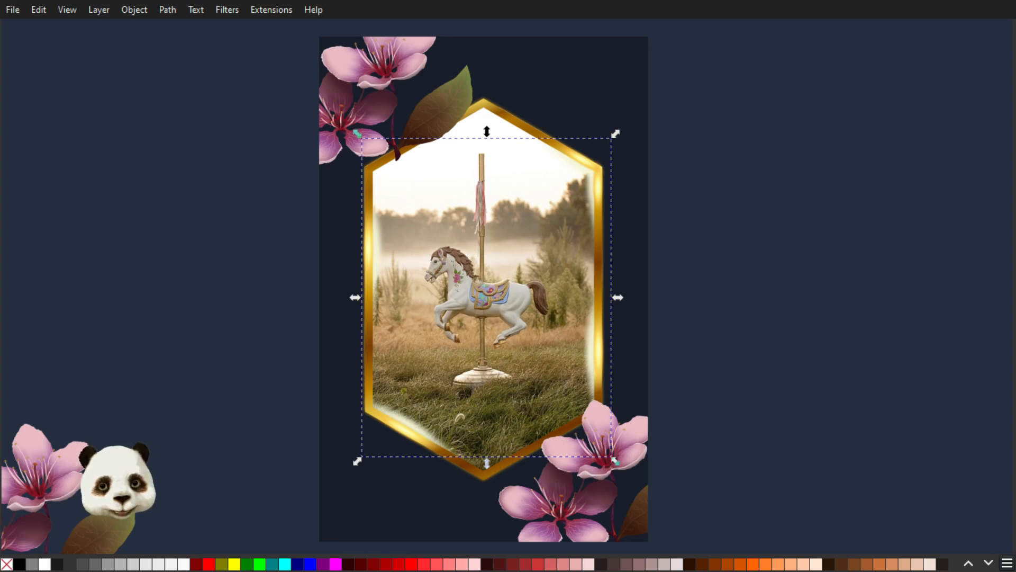
{"action": "key", "text": "Tab"}
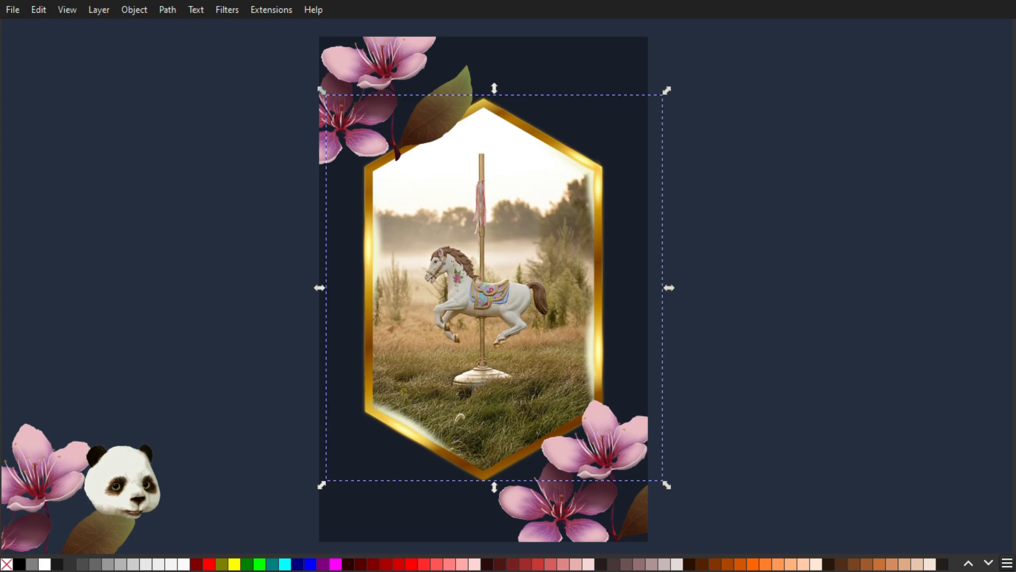
{"action": "key", "text": "ctrl+shift+f"}
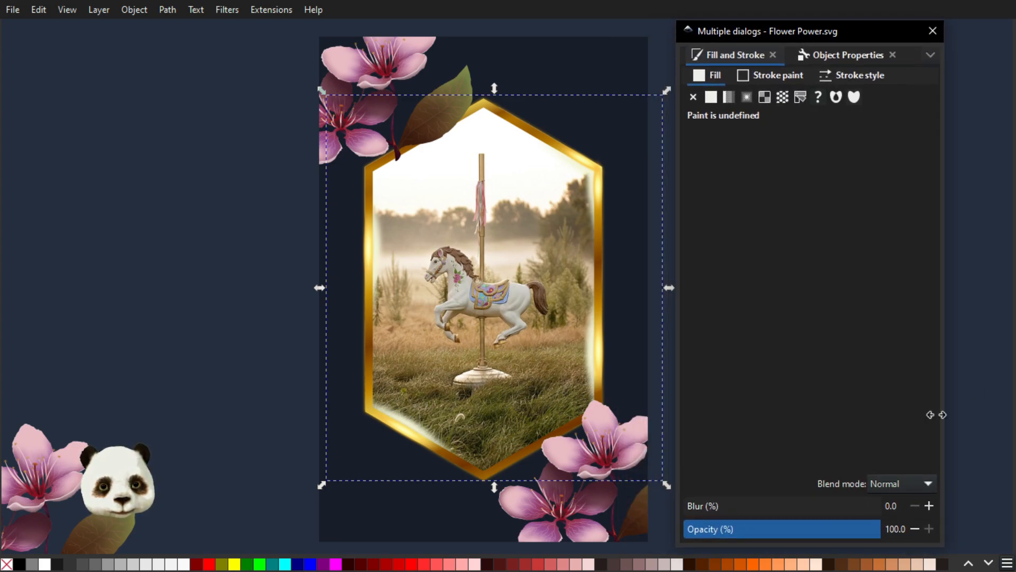
{"action": "left_click", "coordinate": [905, 487]}
{"action": "left_click", "coordinate": [801, 332]}
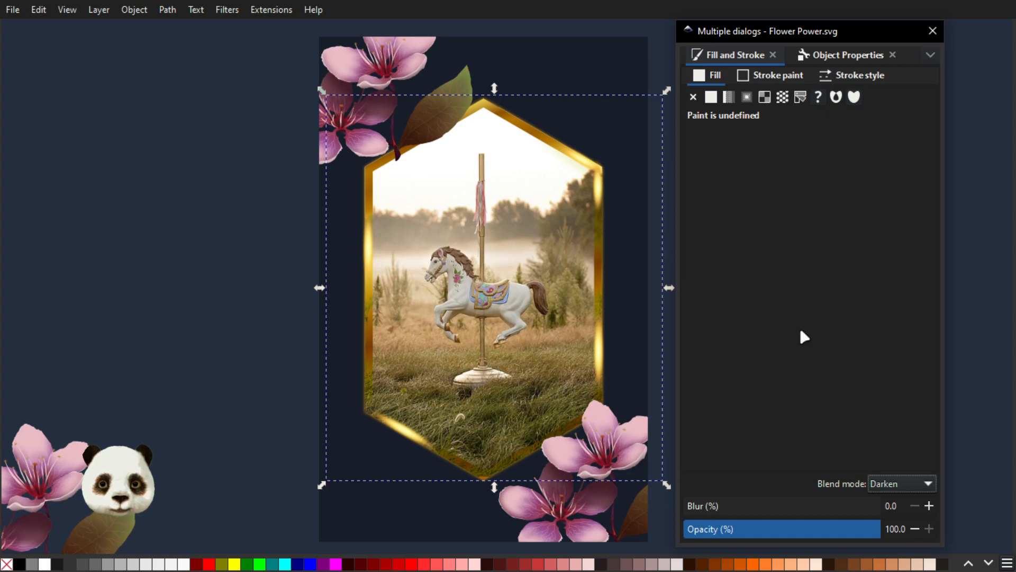
{"action": "key", "text": "ctrl+z"}
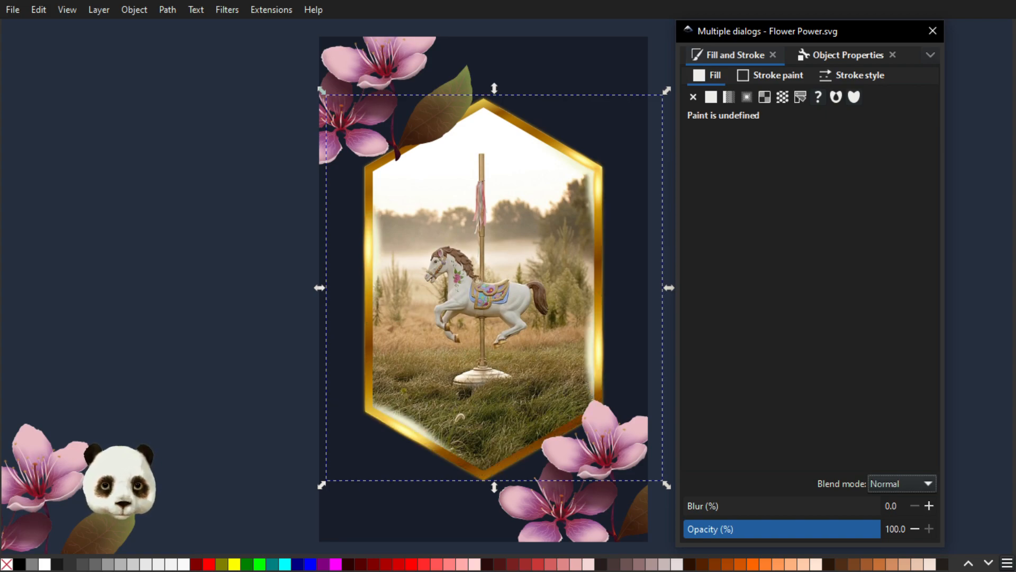
- Select the other set of glow highlights around the gold frame and set its blend mode to Darken
{"action": "left_click", "coordinate": [598, 289]}
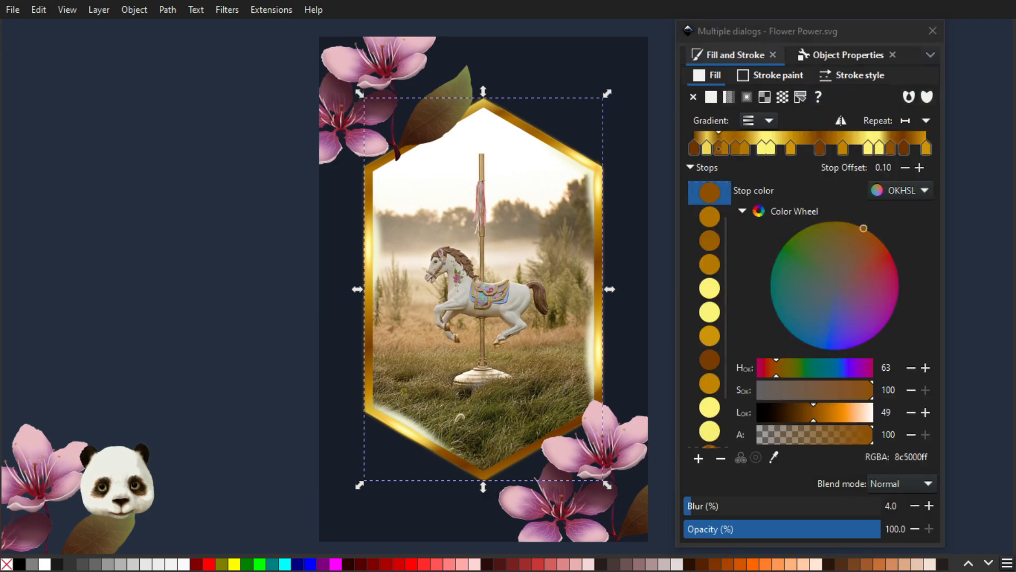
{"action": "left_click", "coordinate": [483, 286]}
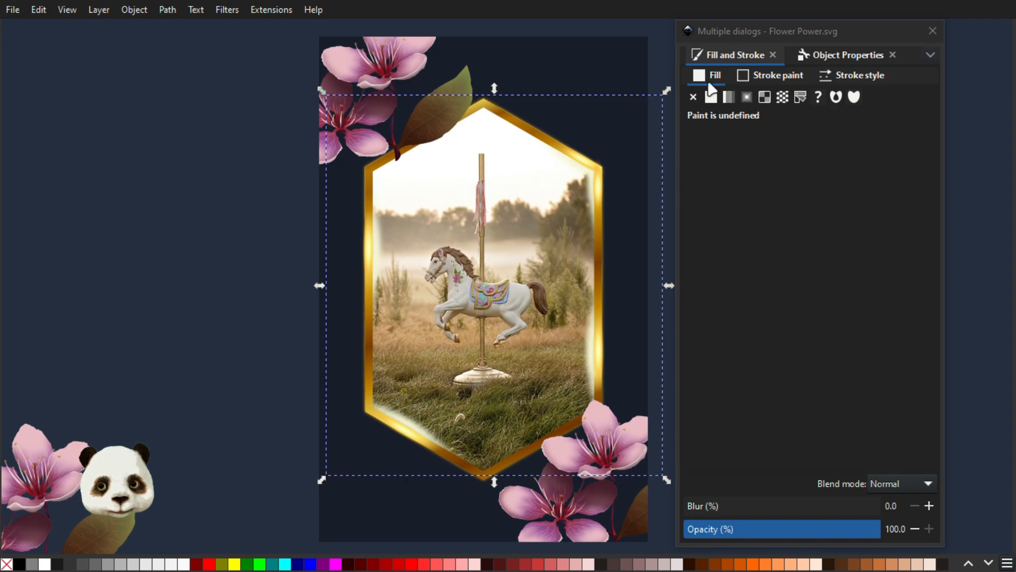
{"action": "left_click", "coordinate": [599, 289]}
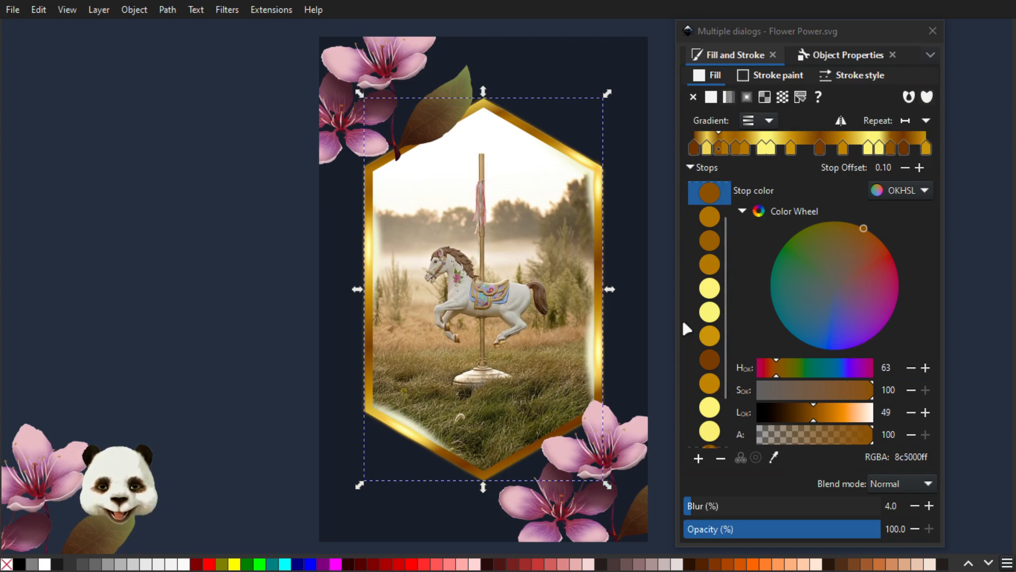
{"action": "key", "text": "Tab"}
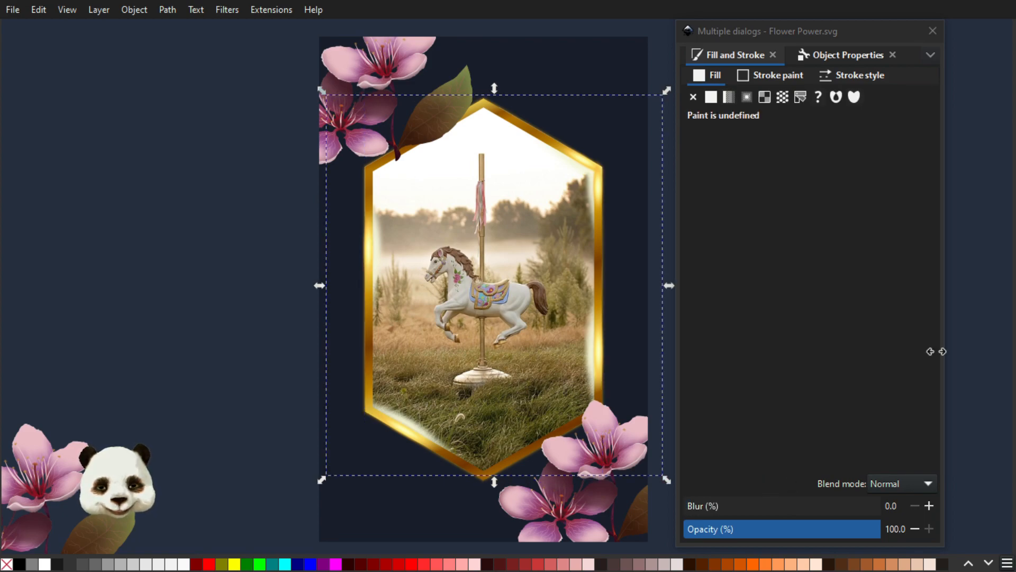
{"action": "left_click", "coordinate": [900, 484]}
{"action": "left_click", "coordinate": [892, 507]}
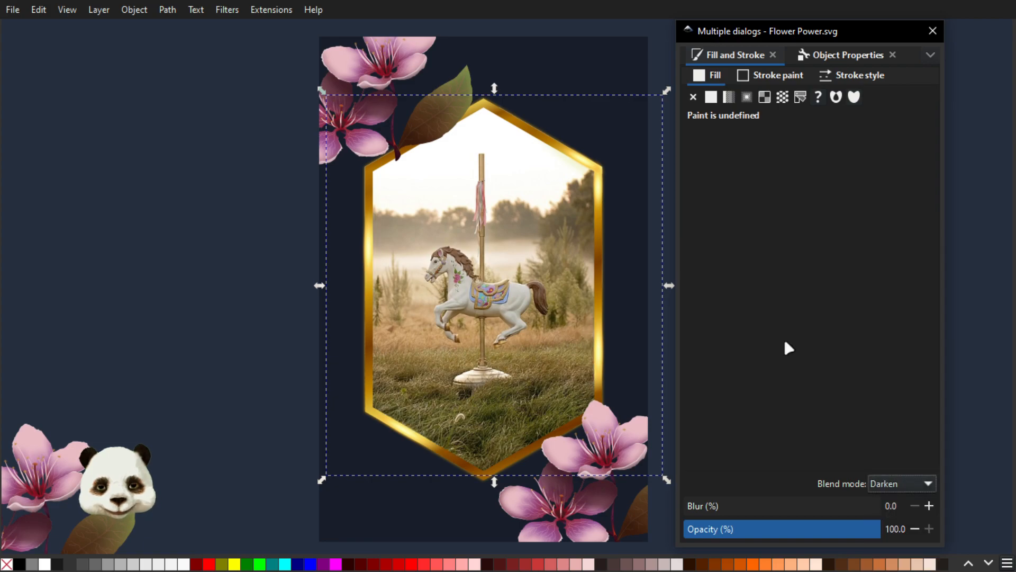
- Try successive blend modes on the glow highlights, including Color Burn, Overlay, Soft Light and Difference, through to Saturation
{"action": "key", "text": "Down"}
{"action": "key", "text": "Down"}
{"action": "key", "text": "Down"}
{"action": "key", "text": "Down"}
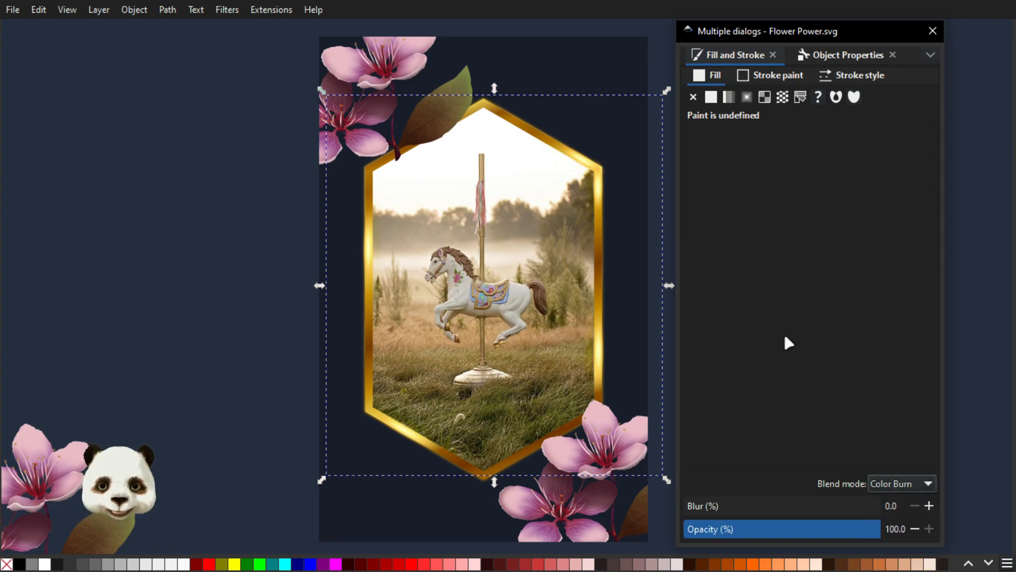
{"action": "key", "text": "Down"}
{"action": "key", "text": "Down"}
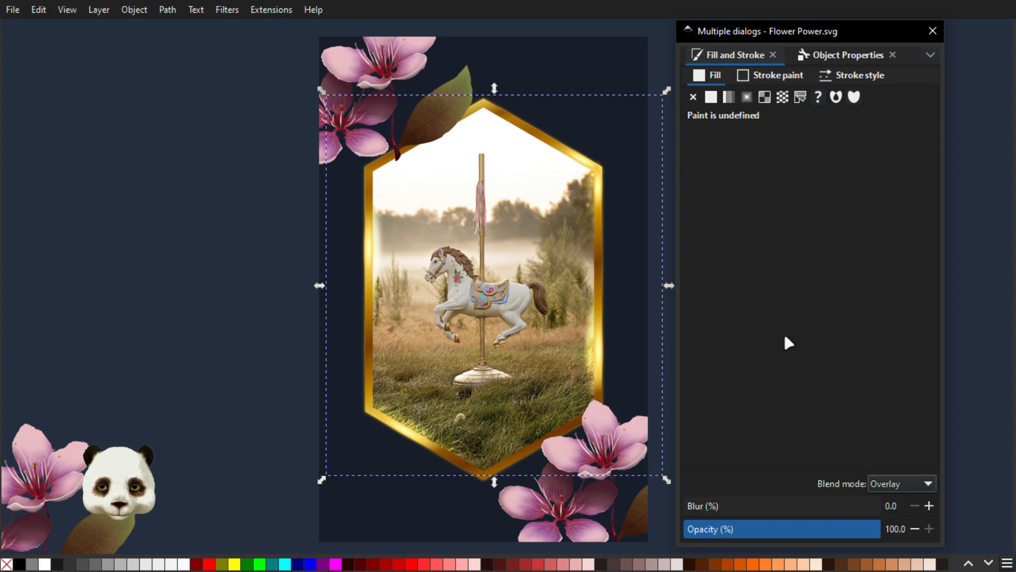
{"action": "key", "text": "Down"}
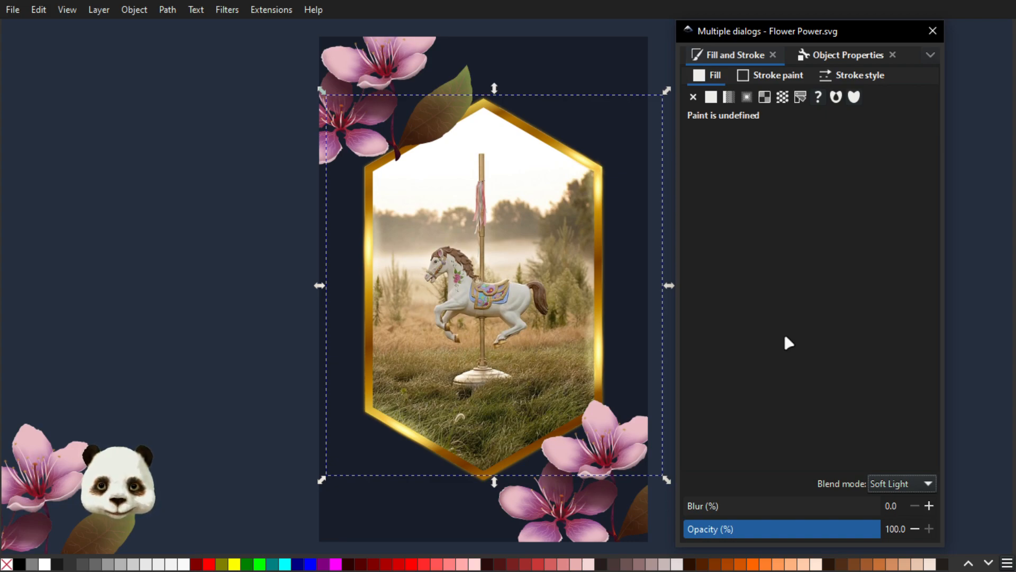
{"action": "key", "text": "Down"}
{"action": "key", "text": "Down"}
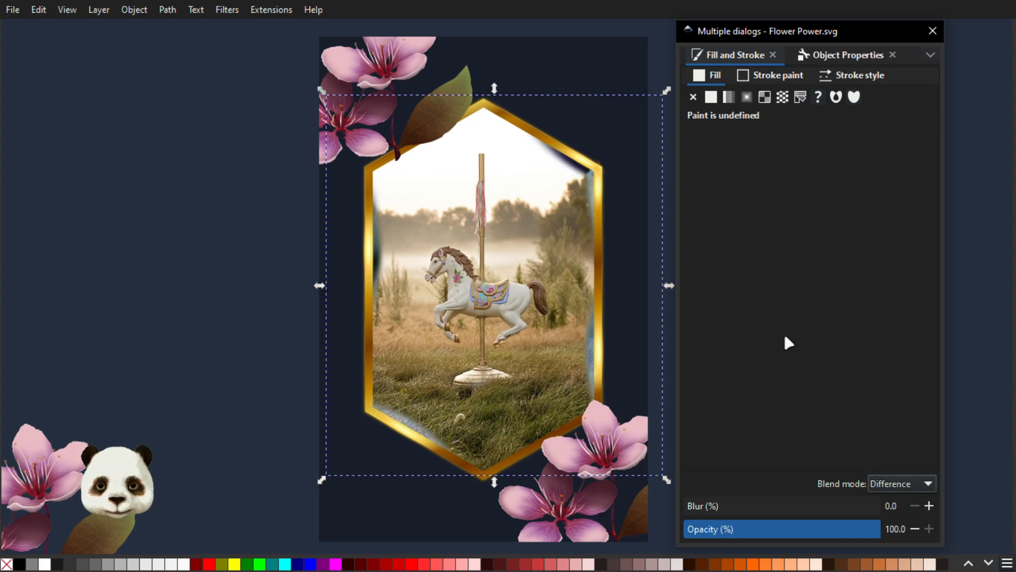
{"action": "key", "text": "Down"}
{"action": "key", "text": "Down"}
{"action": "key", "text": "Down"}
{"action": "key", "text": "Down"}
{"action": "key", "text": "Down"}
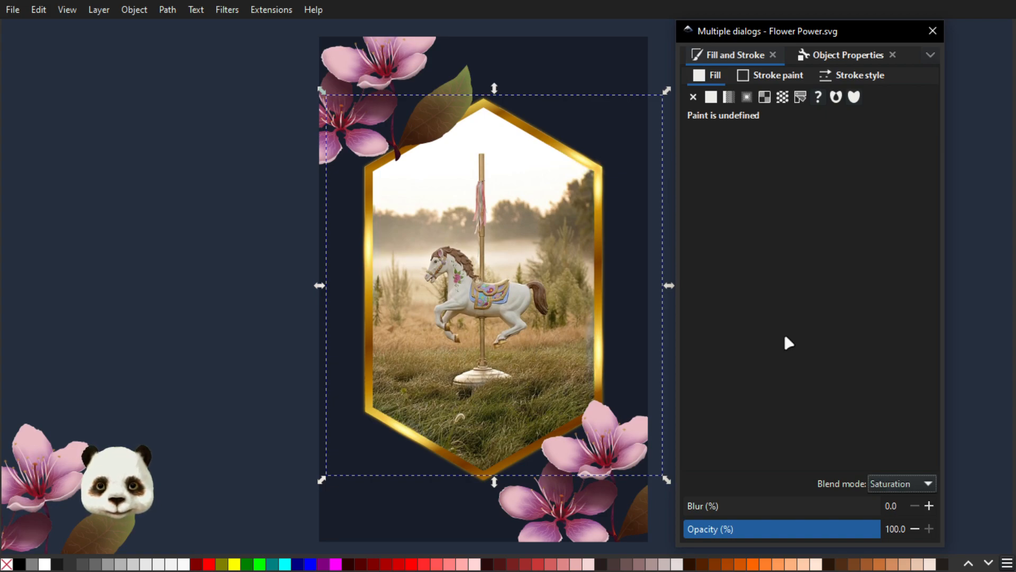
- Step back through the blend modes for the glow highlights, including Lighten, and settle on Soft Light
{"action": "key", "text": "Up"}
{"action": "key", "text": "Up"}
{"action": "key", "text": "Up"}
{"action": "key", "text": "Up"}
{"action": "key", "text": "Up"}
{"action": "key", "text": "Up"}
{"action": "key", "text": "Up"}
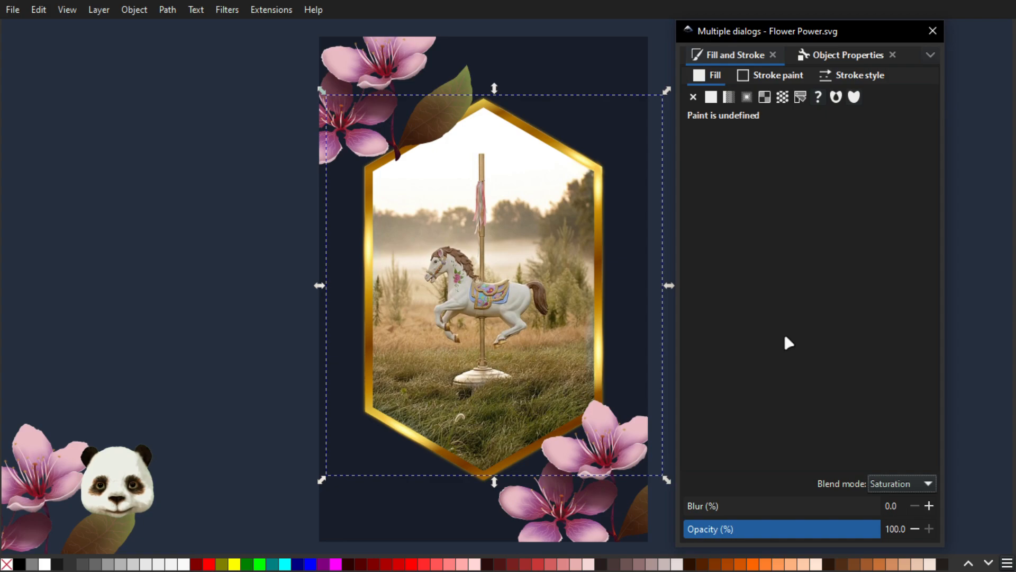
{"action": "key", "text": "Up"}
{"action": "key", "text": "Up"}
{"action": "key", "text": "Up"}
{"action": "key", "text": "Up"}
{"action": "key", "text": "Up"}
{"action": "key", "text": "Up"}
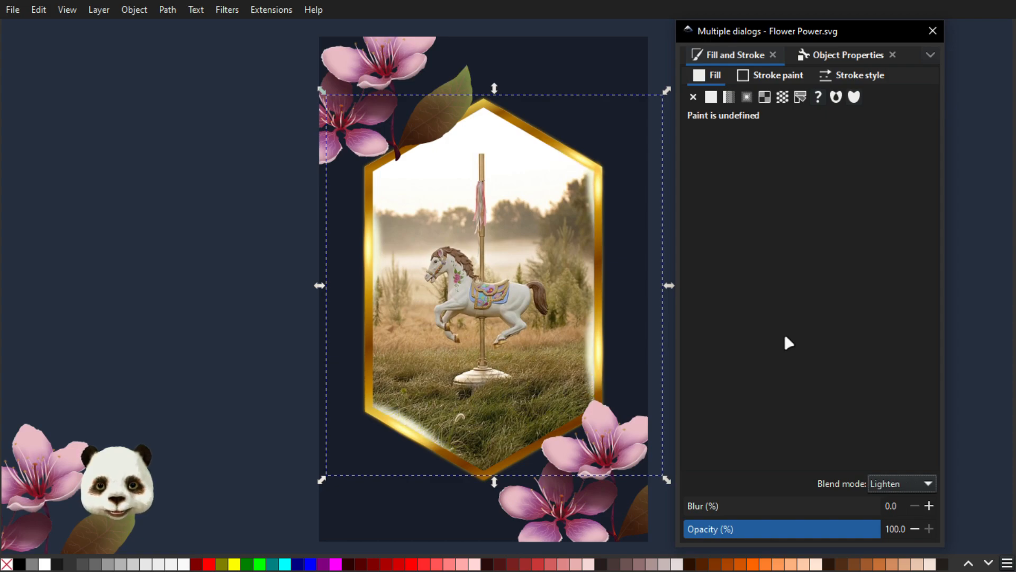
{"action": "key", "text": "Down"}
{"action": "key", "text": "Down"}
{"action": "key", "text": "Down"}
{"action": "key", "text": "Down"}
{"action": "key", "text": "Down"}
{"action": "key", "text": "Down"}
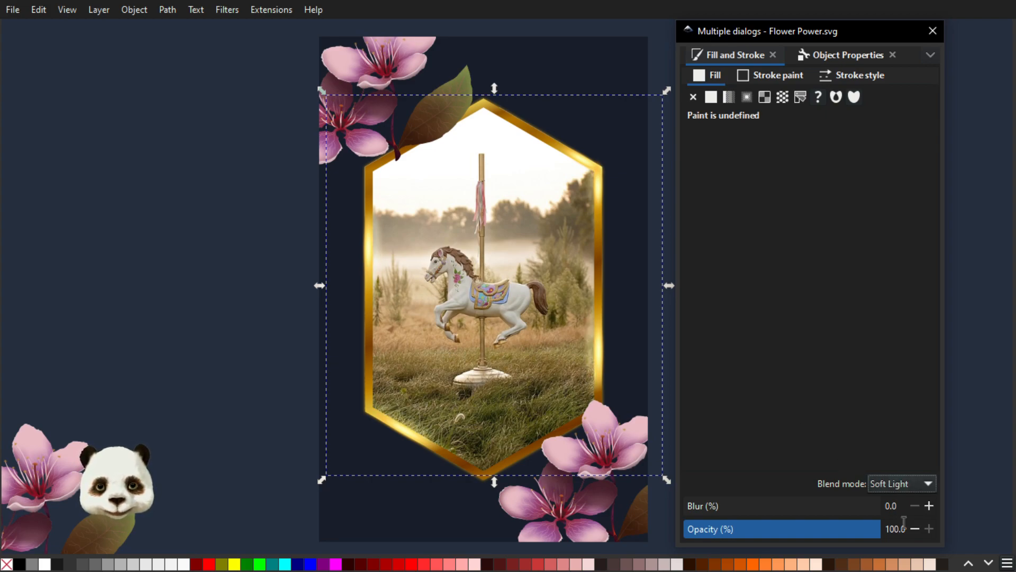
- Reduce the opacity of the glow highlights to 70% and move the dialogs window out of the way
{"action": "left_click", "coordinate": [840, 532]}
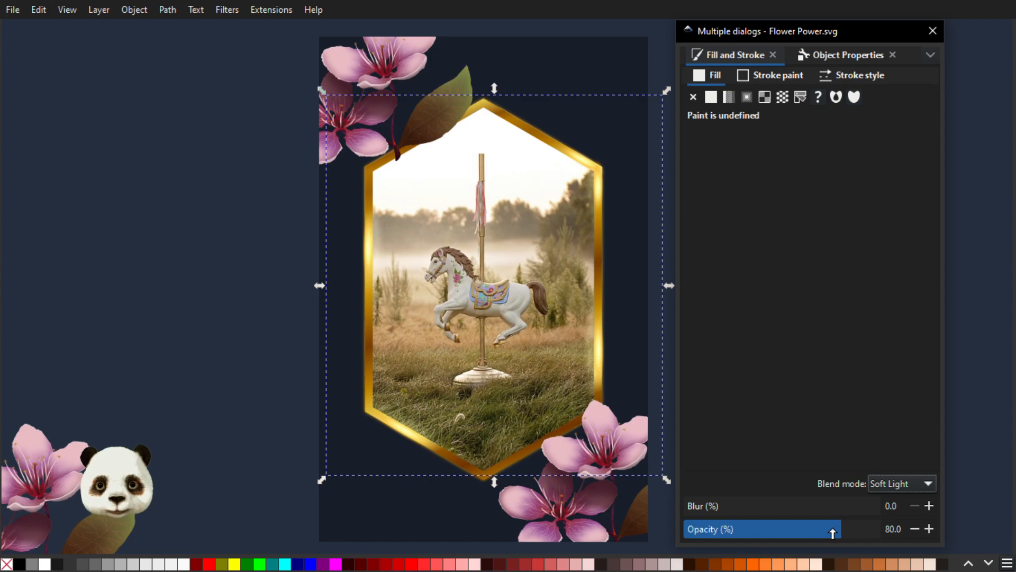
{"action": "left_click_drag", "start_coordinate": [833, 533], "coordinate": [824, 532]}
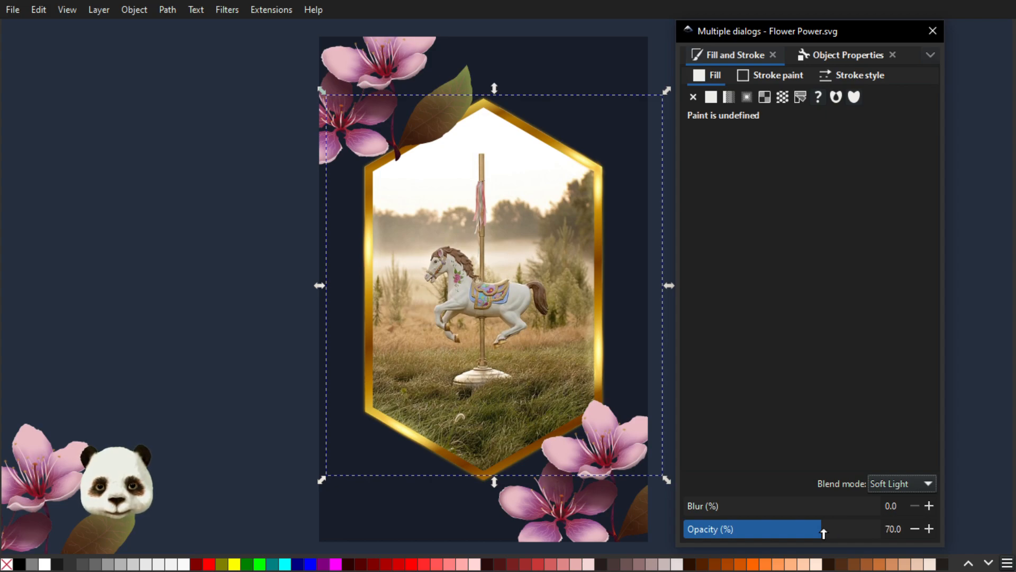
{"action": "scroll", "coordinate": [644, 248], "scroll_direction": "down", "scroll_amount": 2, "text": "ctrl"}
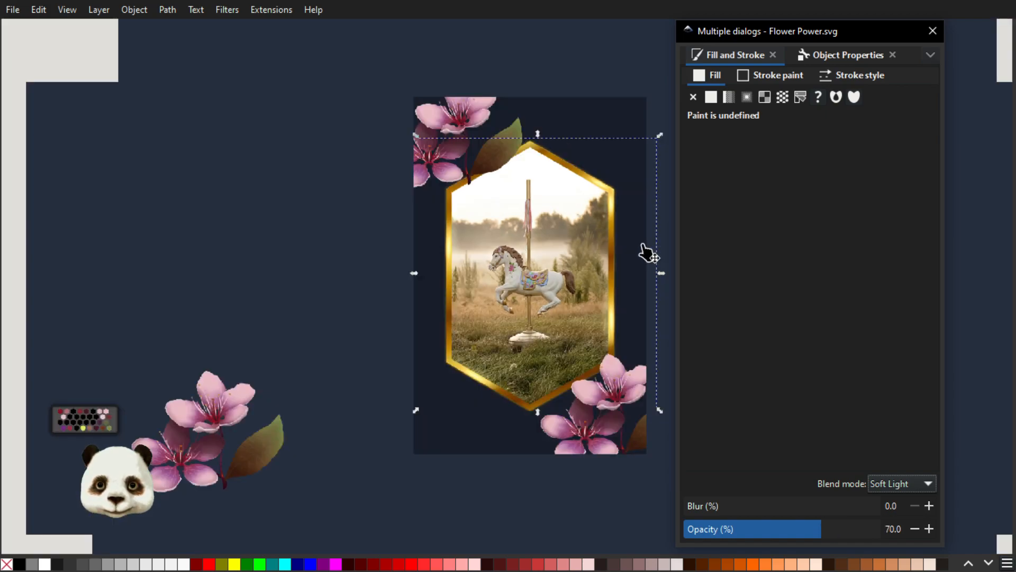
{"action": "scroll", "coordinate": [644, 248], "scroll_direction": "up", "scroll_amount": 2, "text": "ctrl"}
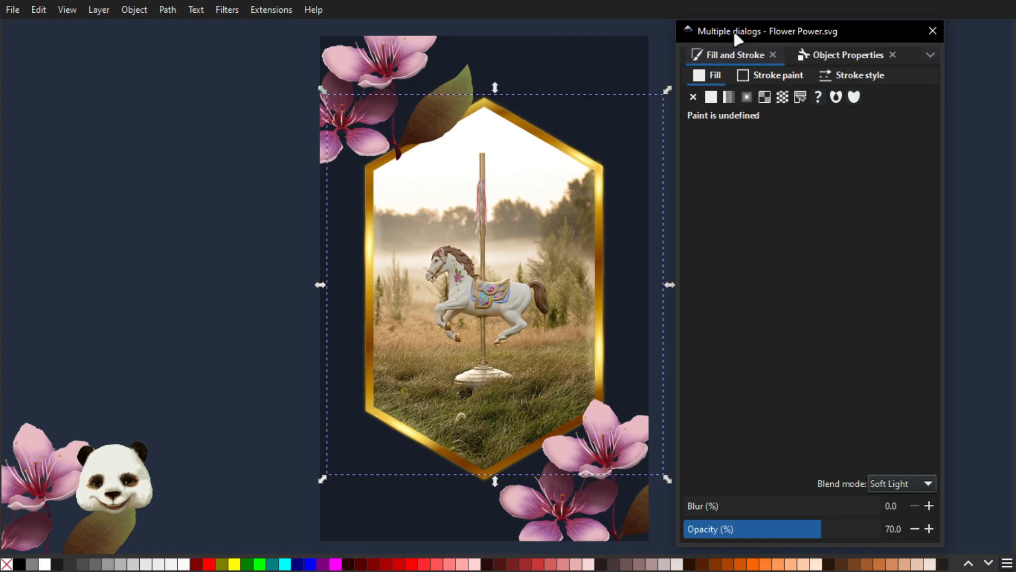
{"action": "left_click_drag", "start_coordinate": [728, 30], "coordinate": [1015, 63]}
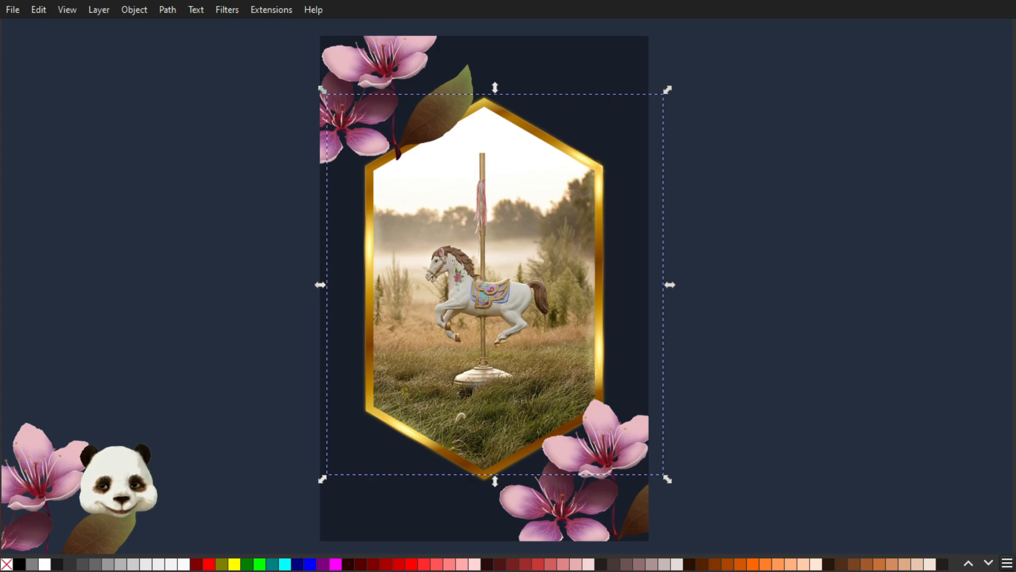
- Select the horse photo and look through the available extensions and filters for one that adjusts the image's colors
{"action": "key", "text": "Tab"}
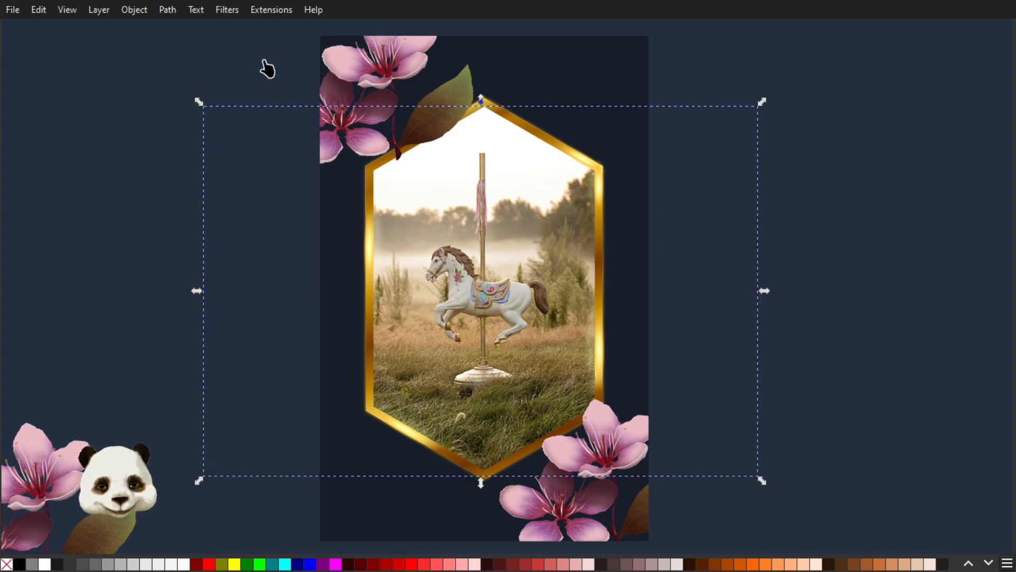
{"action": "left_click", "coordinate": [263, 10]}
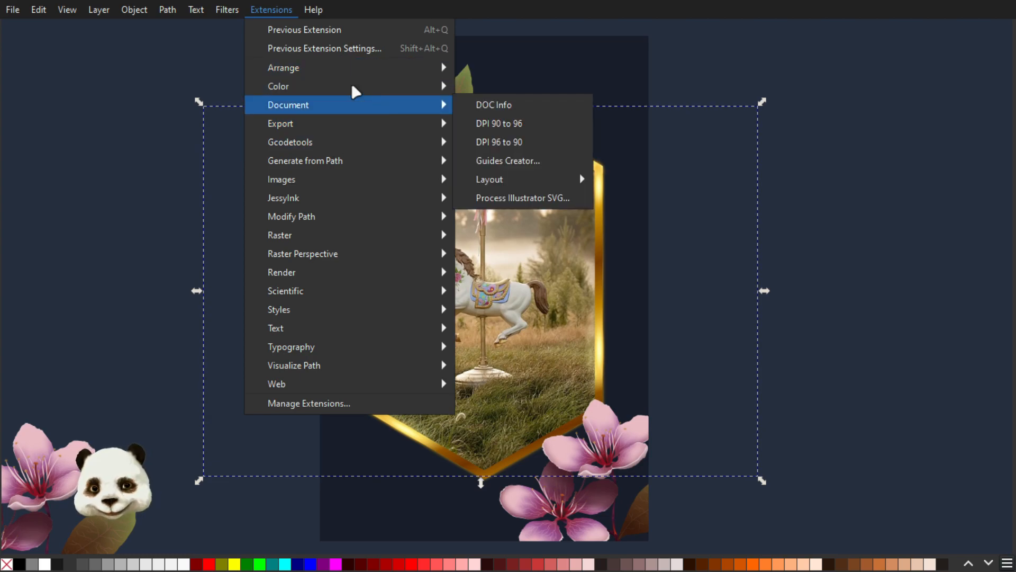
{"action": "mouse_move", "coordinate": [352, 86]}
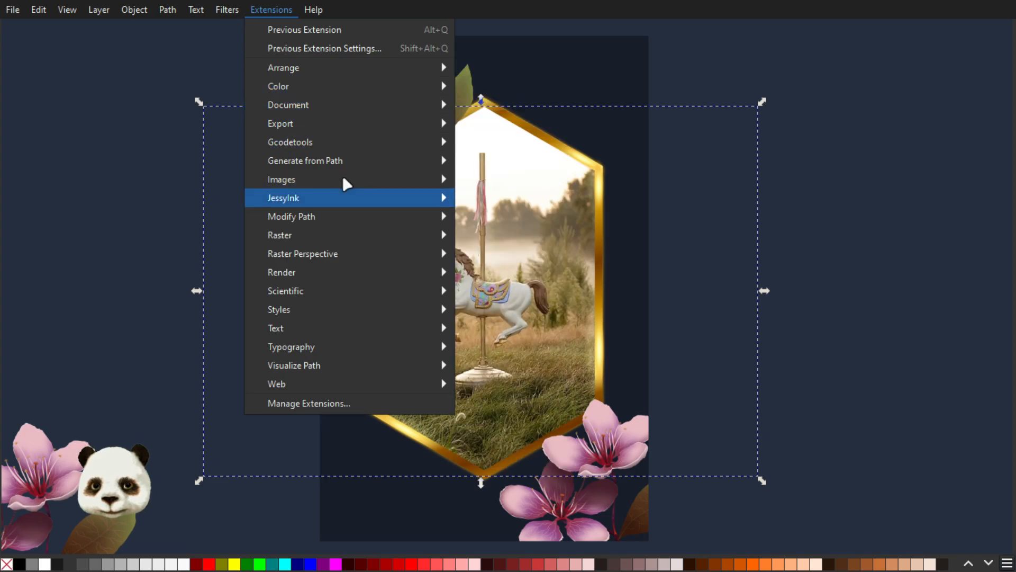
{"action": "mouse_move", "coordinate": [413, 188]}
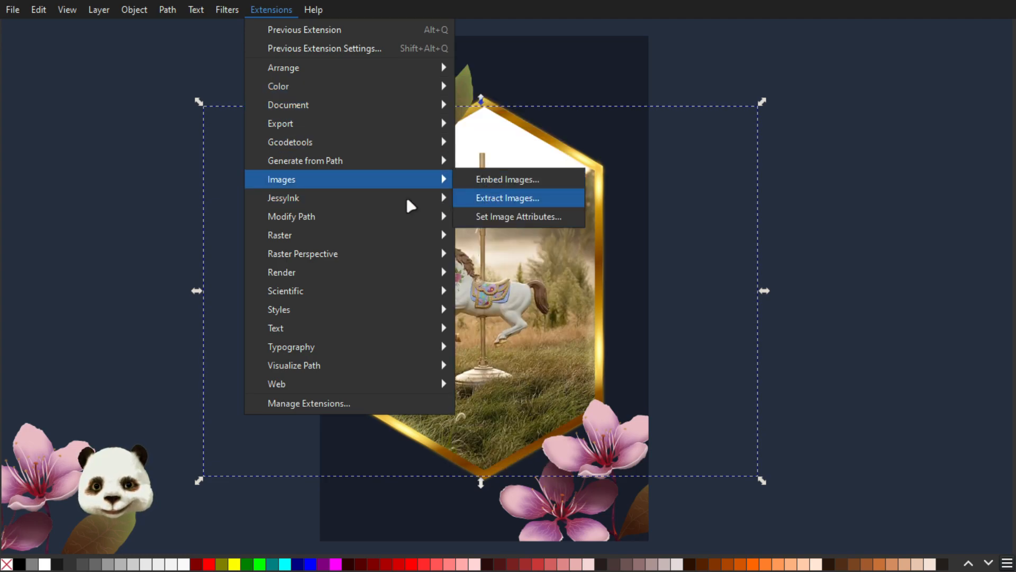
{"action": "mouse_move", "coordinate": [383, 203]}
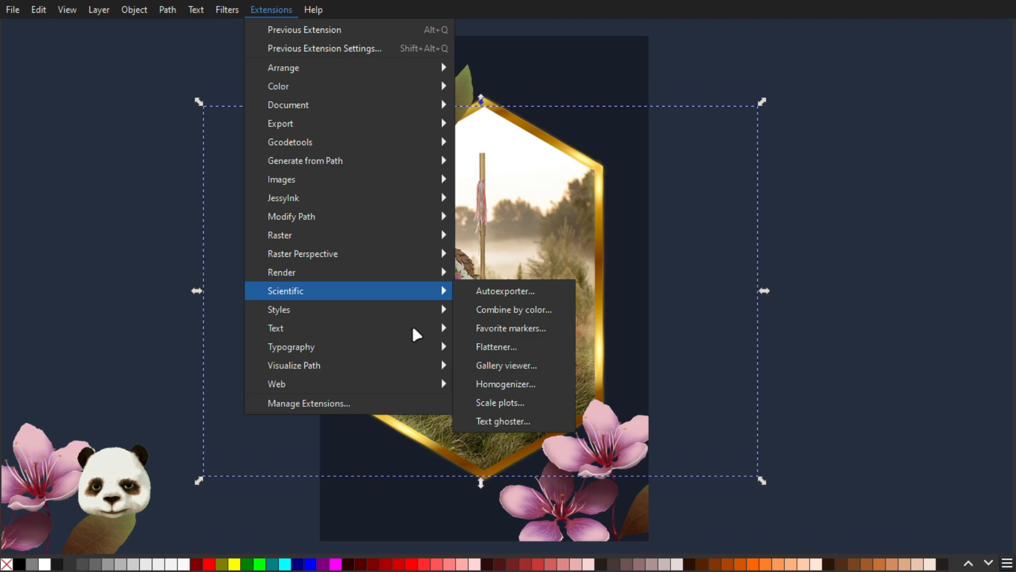
{"action": "mouse_move", "coordinate": [412, 308]}
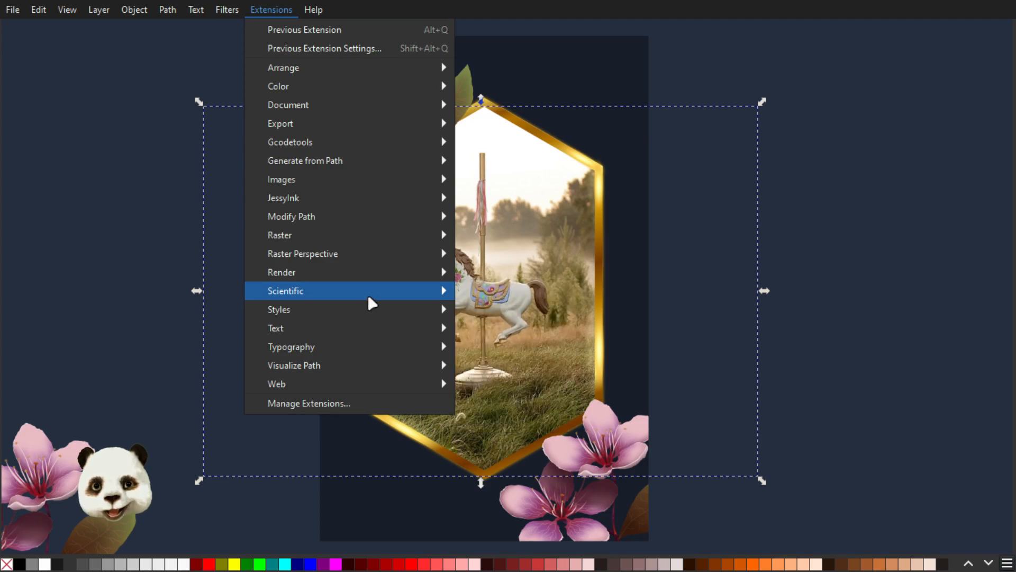
{"action": "mouse_move", "coordinate": [373, 303]}
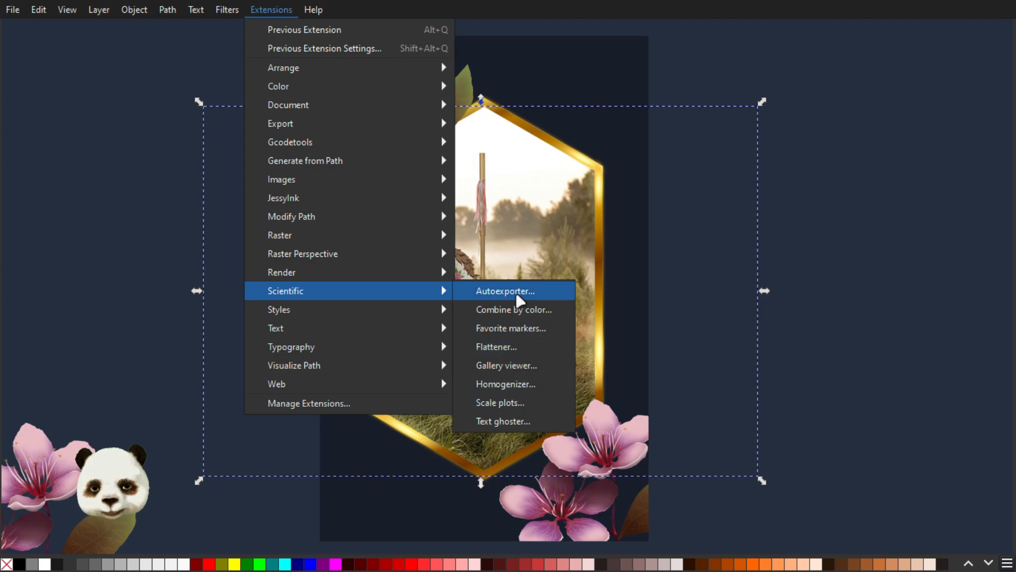
{"action": "mouse_move", "coordinate": [346, 349]}
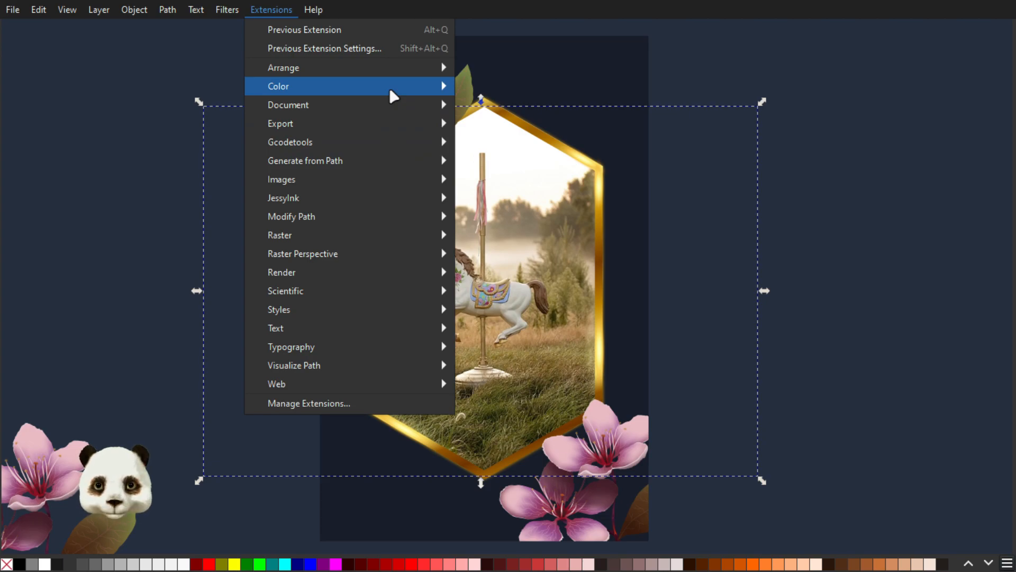
{"action": "mouse_move", "coordinate": [217, 10]}
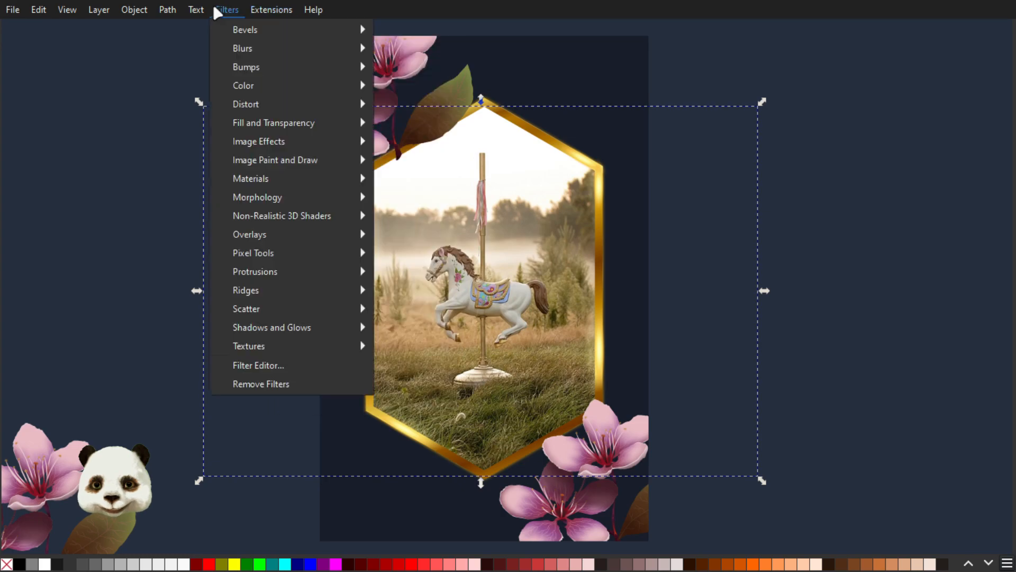
{"action": "mouse_move", "coordinate": [312, 84]}
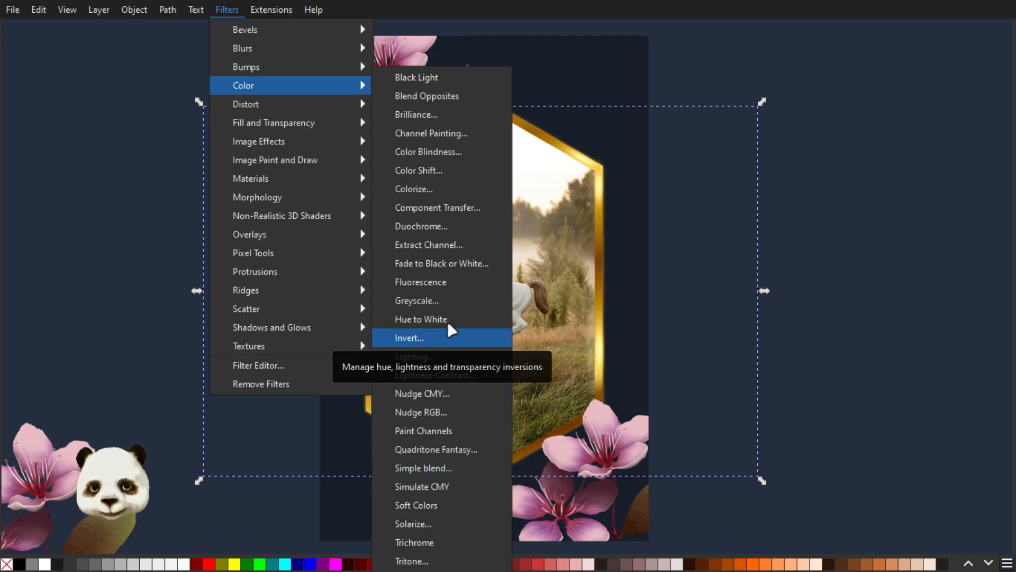
{"action": "mouse_move", "coordinate": [277, 141]}
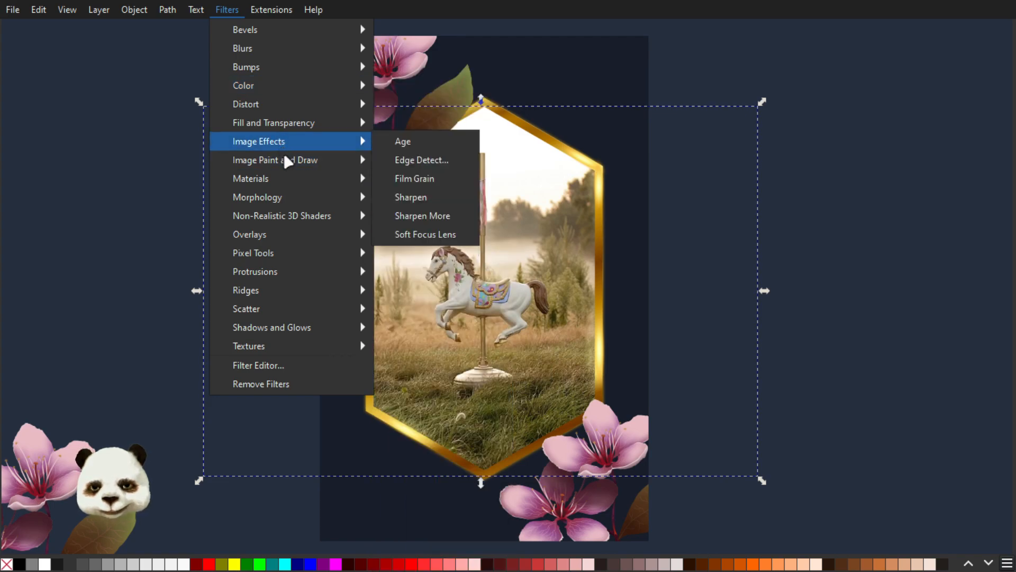
{"action": "mouse_move", "coordinate": [286, 162]}
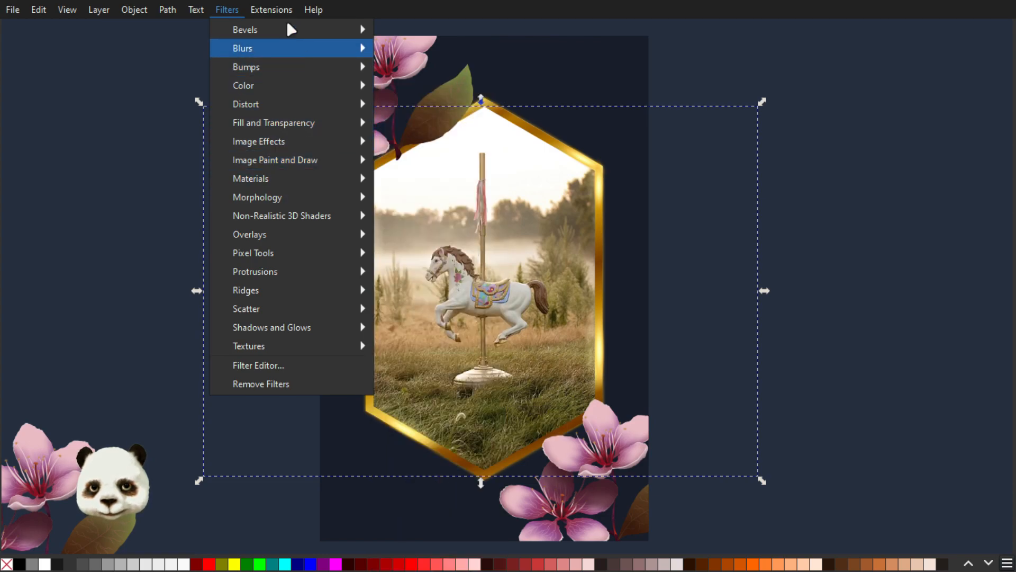
- Try the Darker color extension on the horse photo
{"action": "mouse_move", "coordinate": [281, 14]}
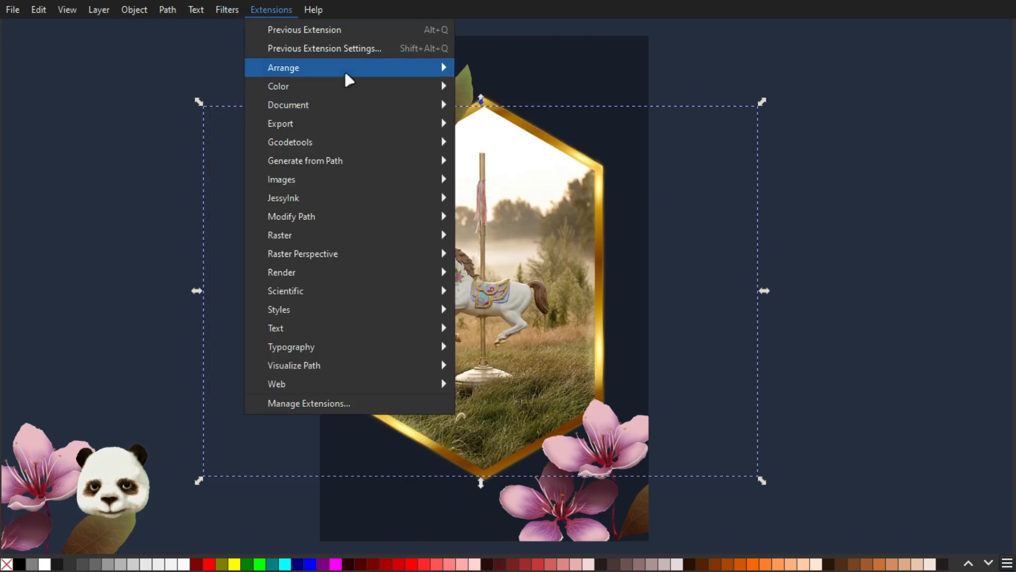
{"action": "mouse_move", "coordinate": [351, 86]}
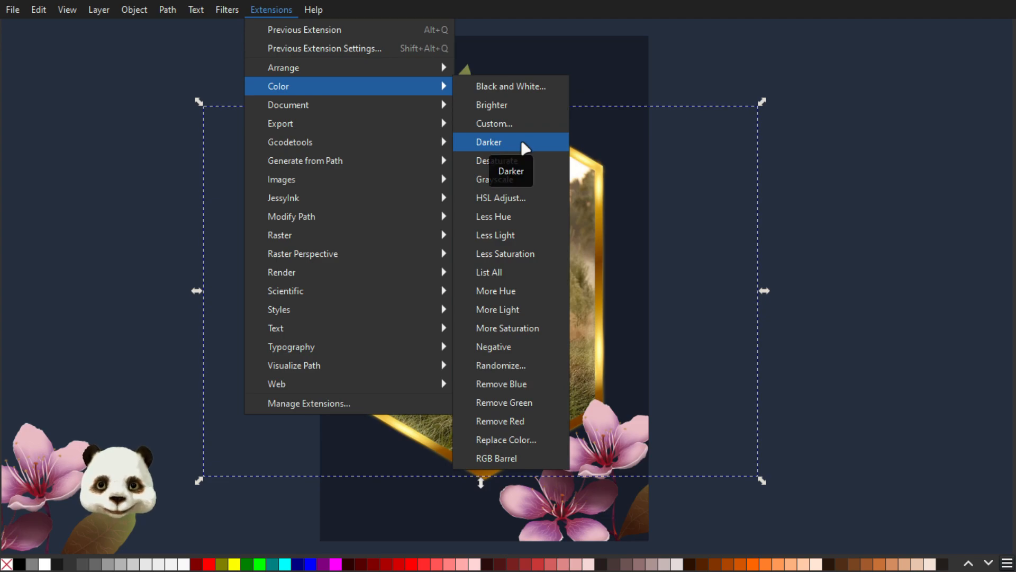
{"action": "left_click", "coordinate": [513, 144]}
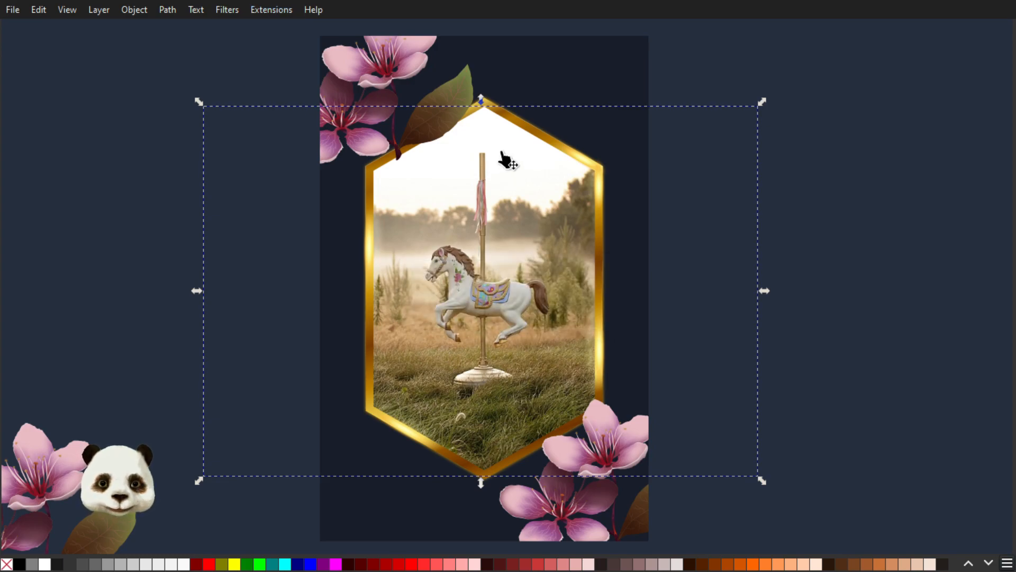
- Open the Custom color extension for the horse photo, turn on live preview, and read its help example
{"action": "left_click", "coordinate": [258, 14]}
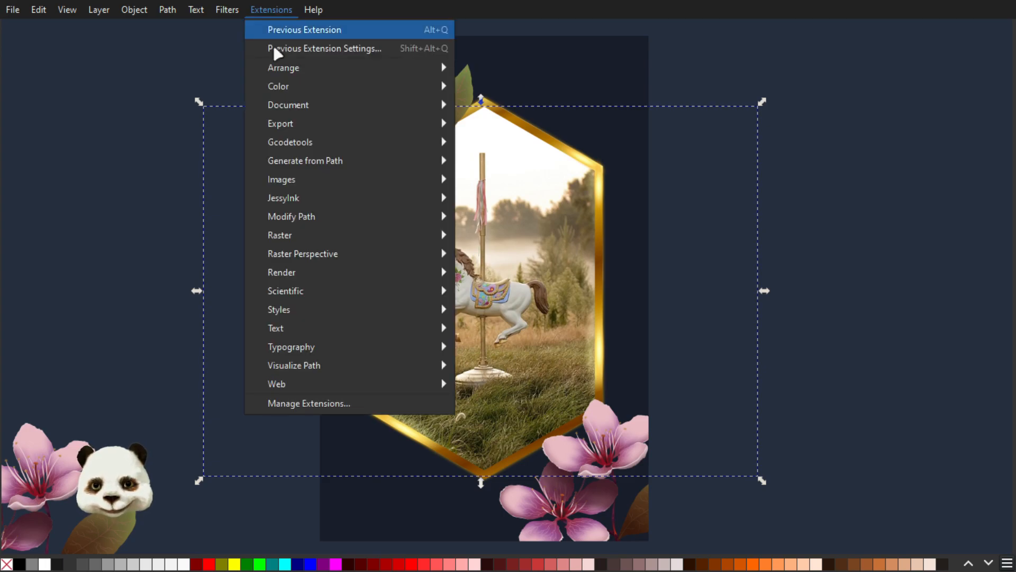
{"action": "mouse_move", "coordinate": [349, 98]}
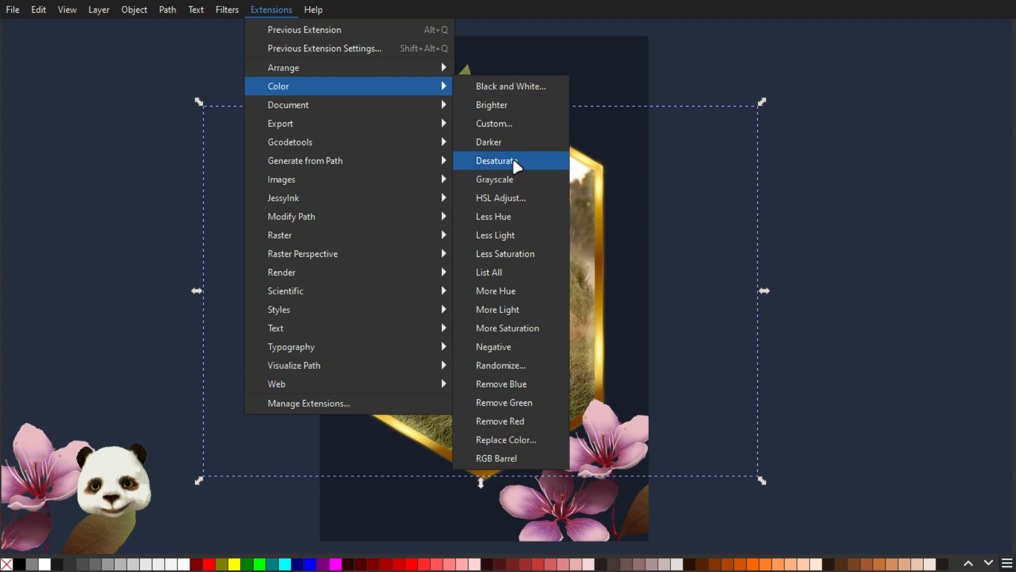
{"action": "left_click", "coordinate": [505, 130]}
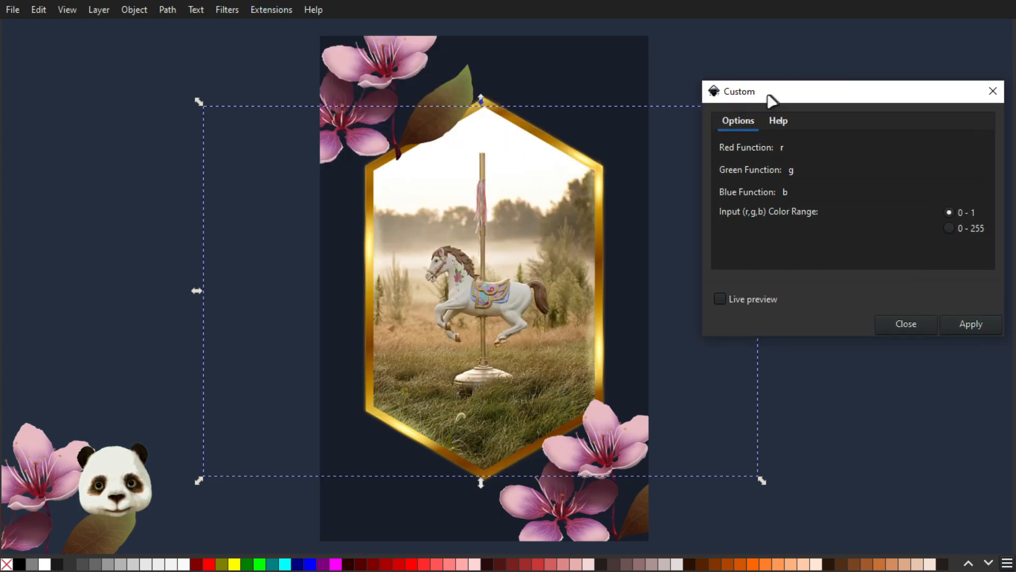
{"action": "left_click", "coordinate": [805, 148]}
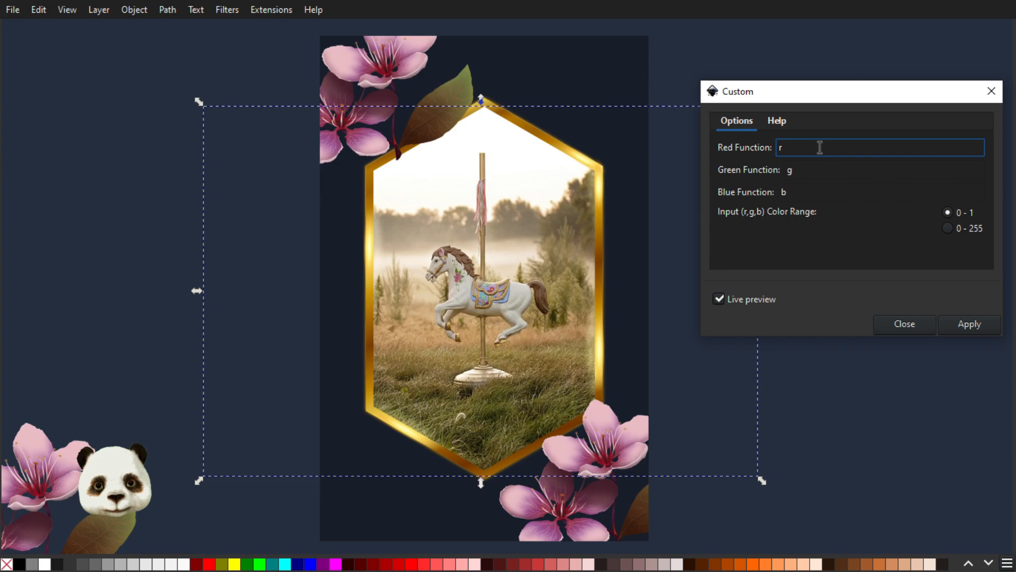
{"action": "left_click", "coordinate": [782, 124]}
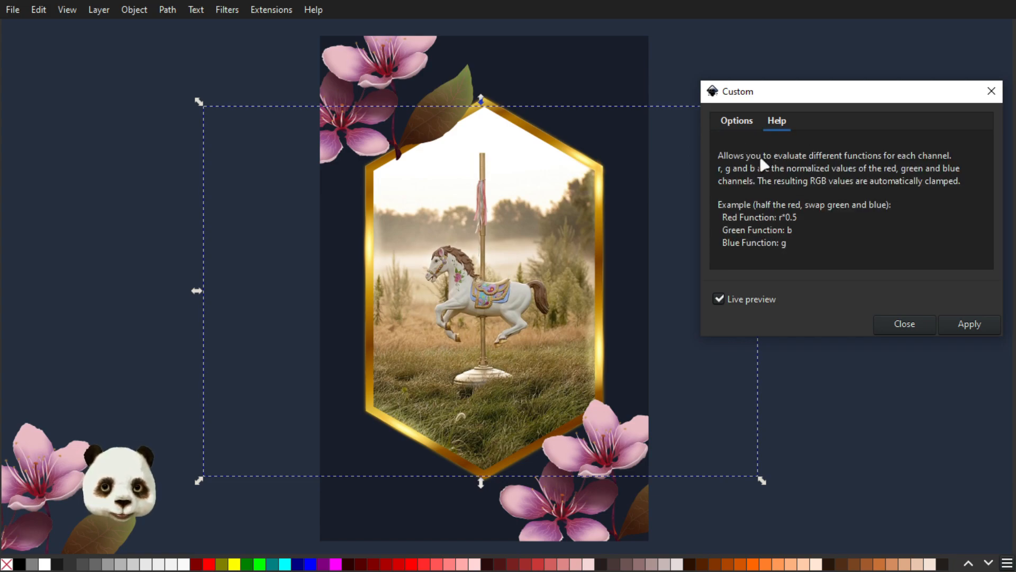
{"action": "left_click", "coordinate": [736, 126]}
- Set the Custom extension's red function to r*0.5 and check the entry against the help example
{"action": "left_click", "coordinate": [809, 152]}
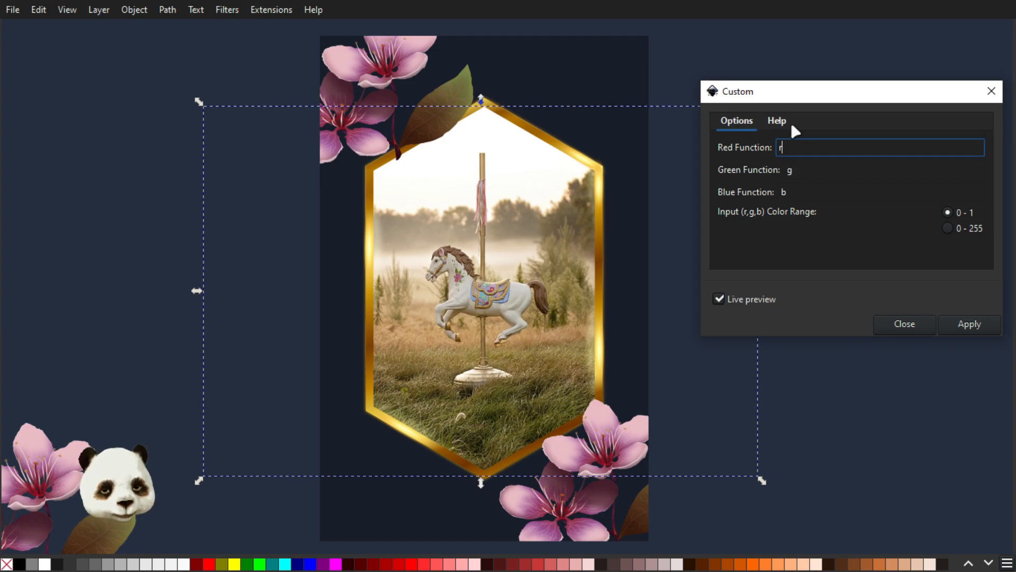
{"action": "type", "text": "*.5"}
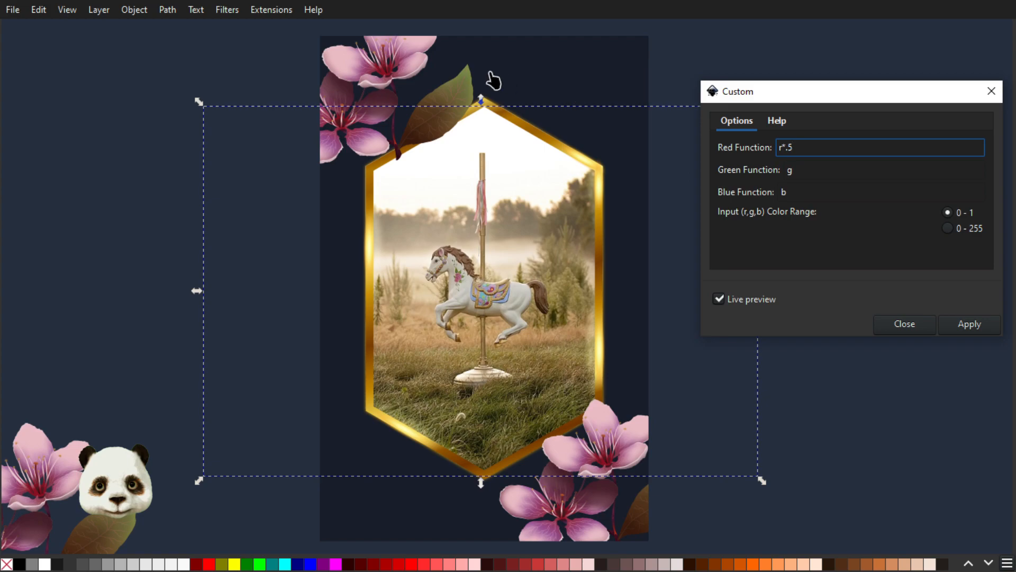
{"action": "left_click", "coordinate": [821, 170]}
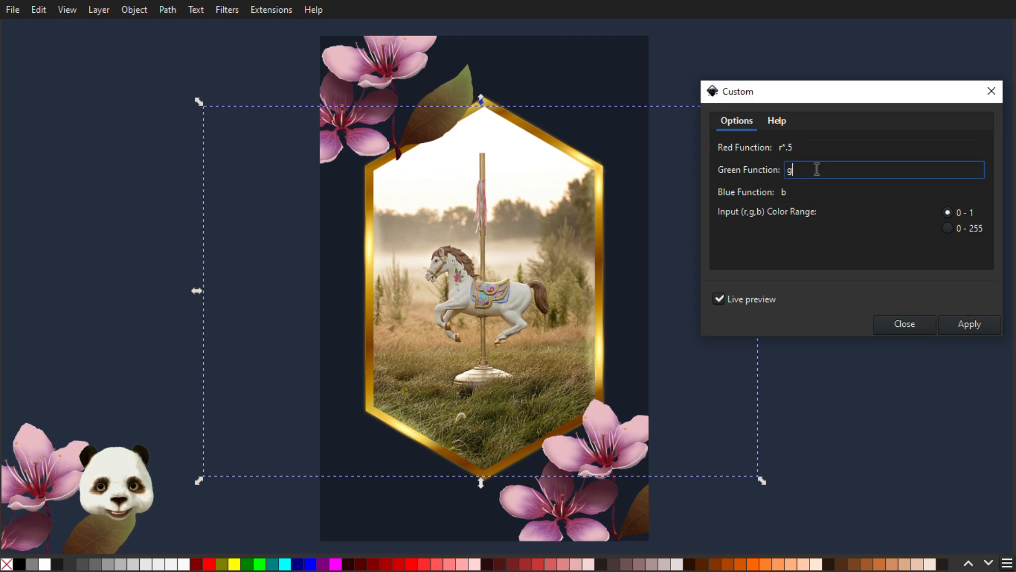
{"action": "left_click", "coordinate": [786, 147]}
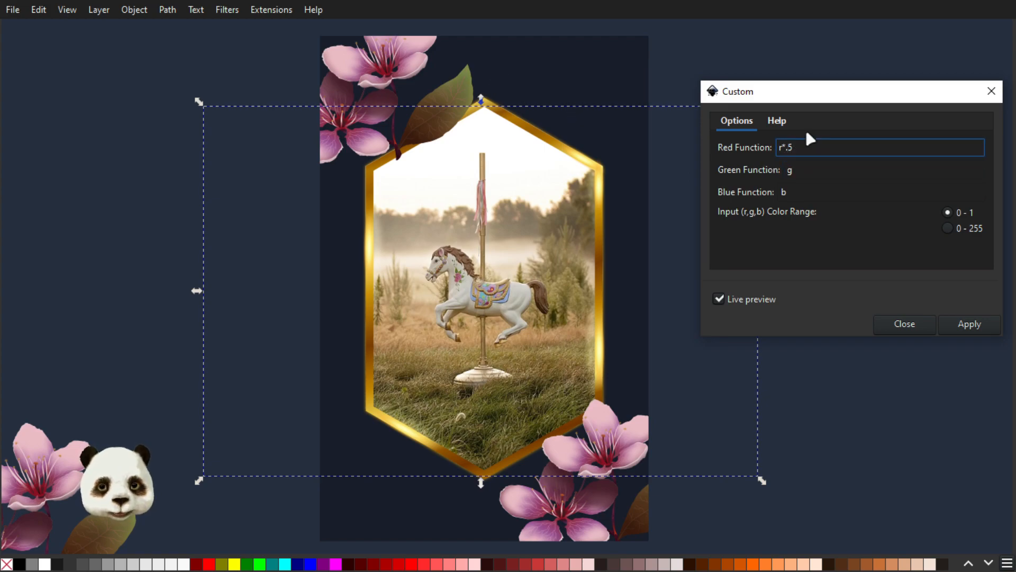
{"action": "type", "text": "0"}
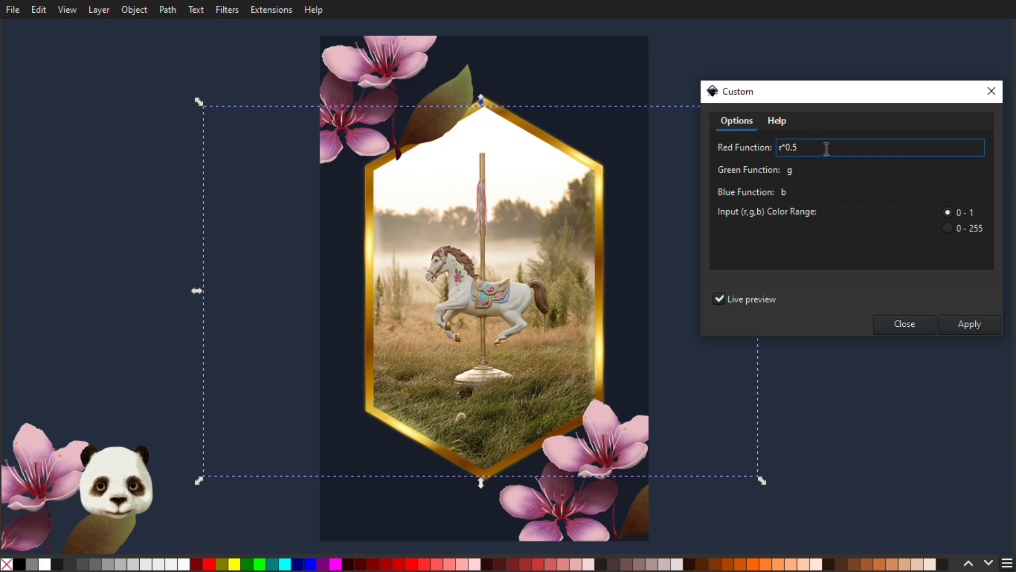
{"action": "left_click", "coordinate": [817, 175]}
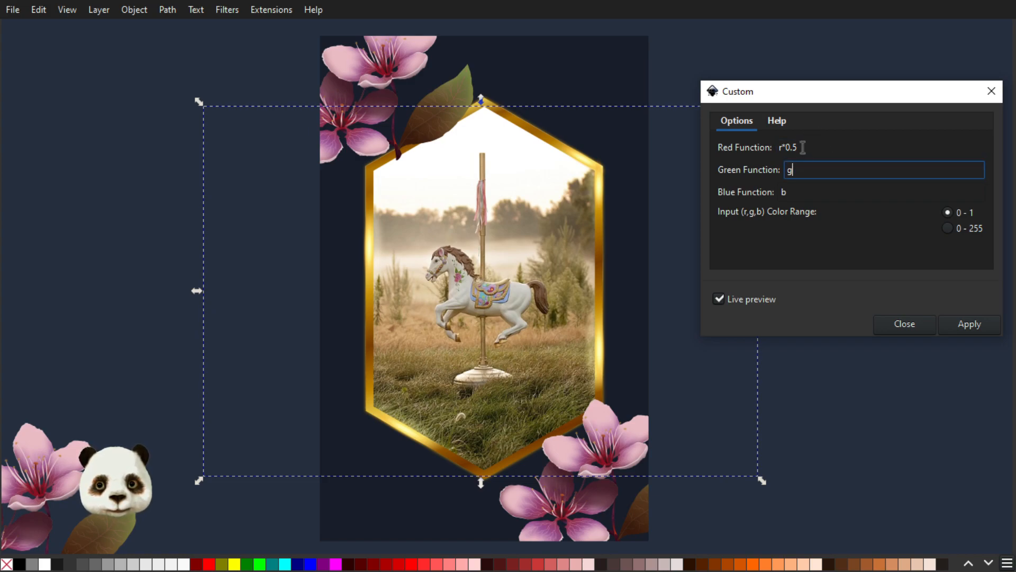
{"action": "left_click", "coordinate": [777, 125]}
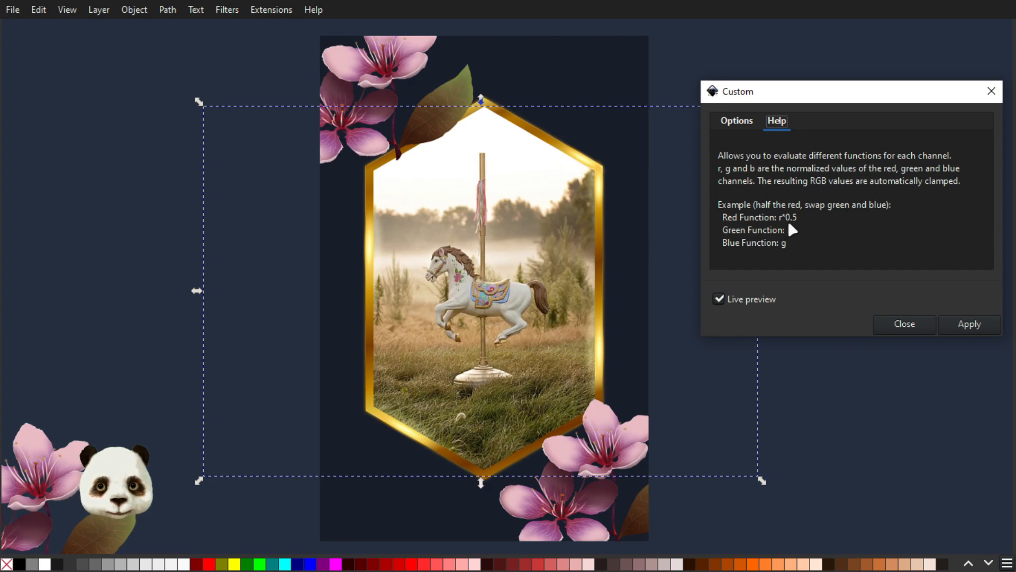
- Try g*2 as the green function of the Custom color extension, and close the dialog without applying it
{"action": "left_click", "coordinate": [739, 126]}
{"action": "left_click", "coordinate": [821, 172]}
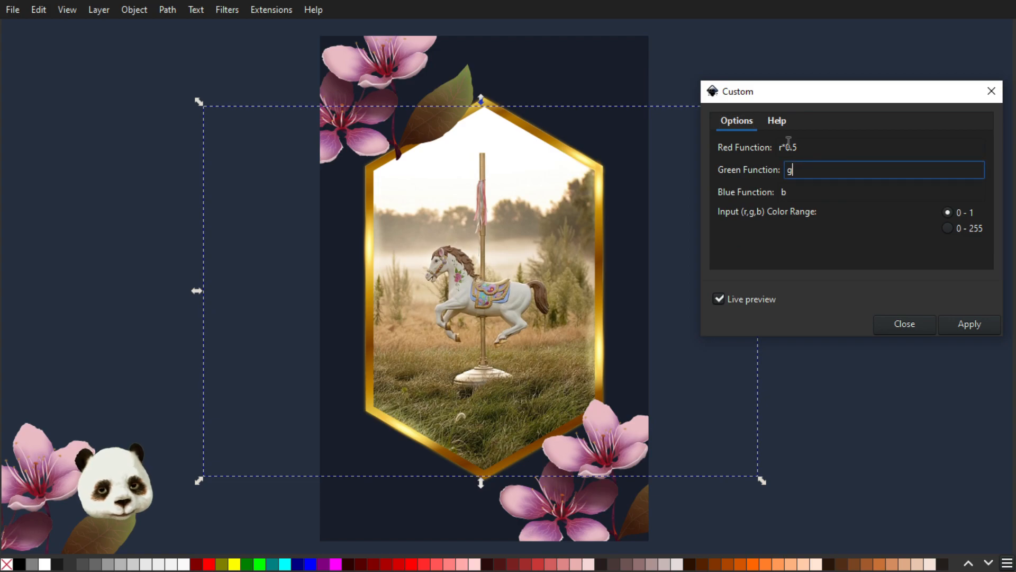
{"action": "type", "text": "*1"}
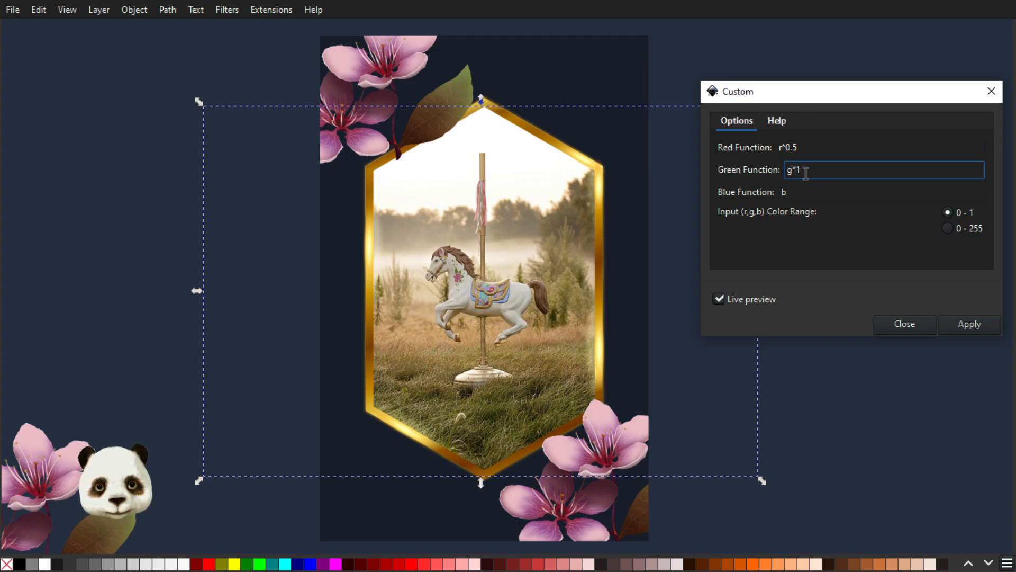
{"action": "key", "text": "BackSpace"}
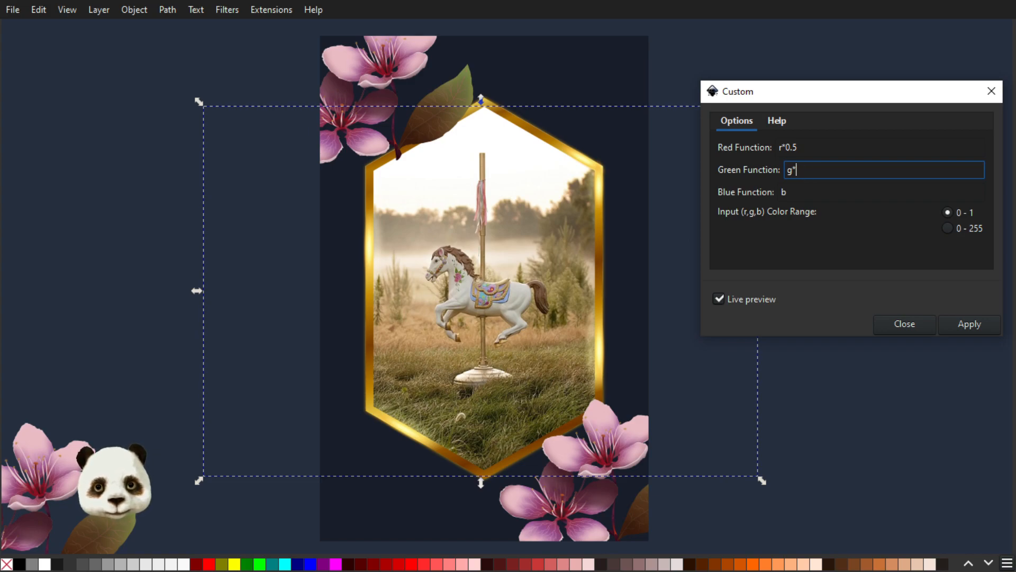
{"action": "type", "text": "2"}
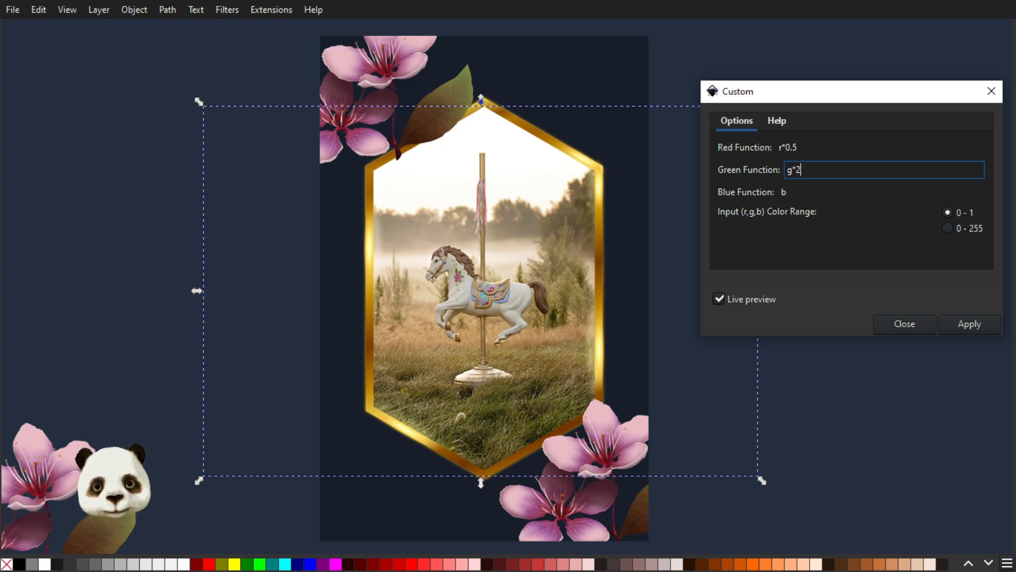
{"action": "left_click", "coordinate": [906, 325]}
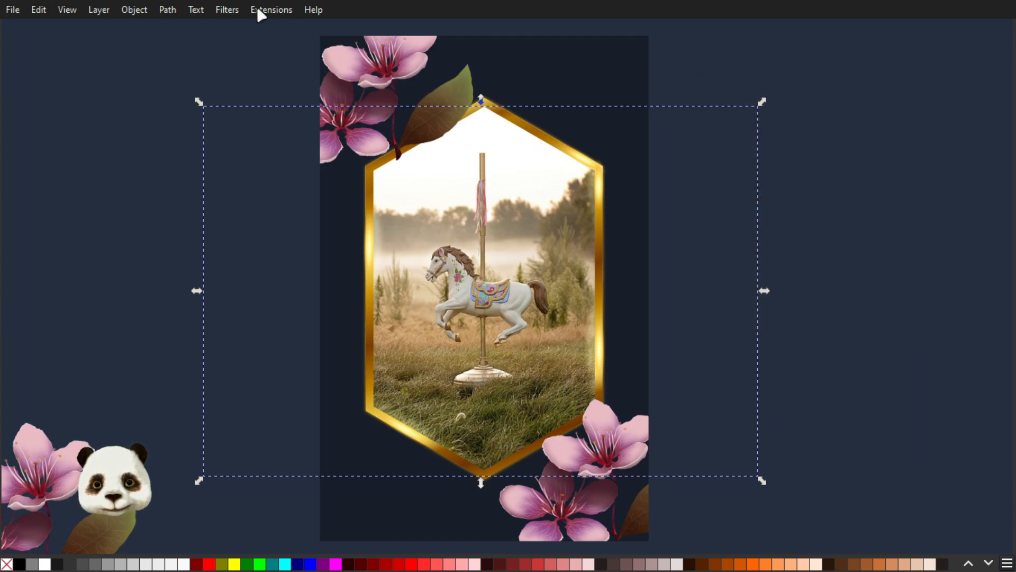
- Try the Colorize filter on the horse photo with live preview, check its options, and close it without applying
{"action": "left_click", "coordinate": [231, 10]}
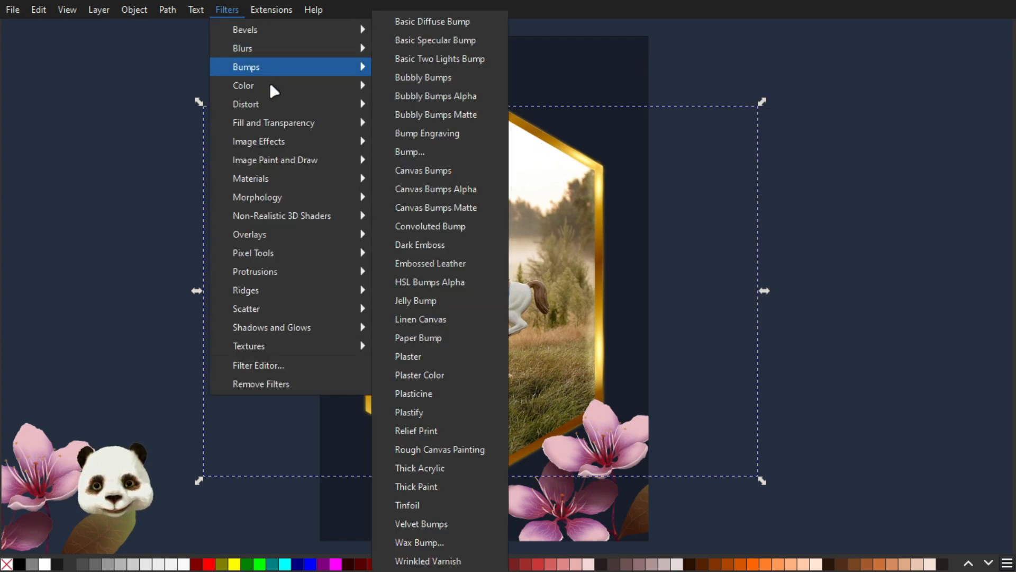
{"action": "mouse_move", "coordinate": [303, 85]}
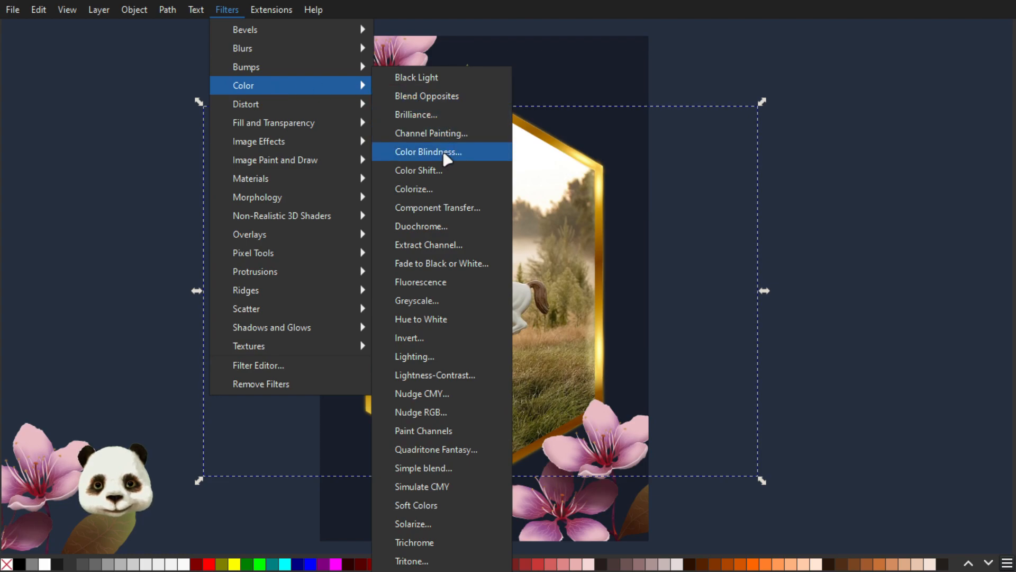
{"action": "left_click", "coordinate": [437, 189]}
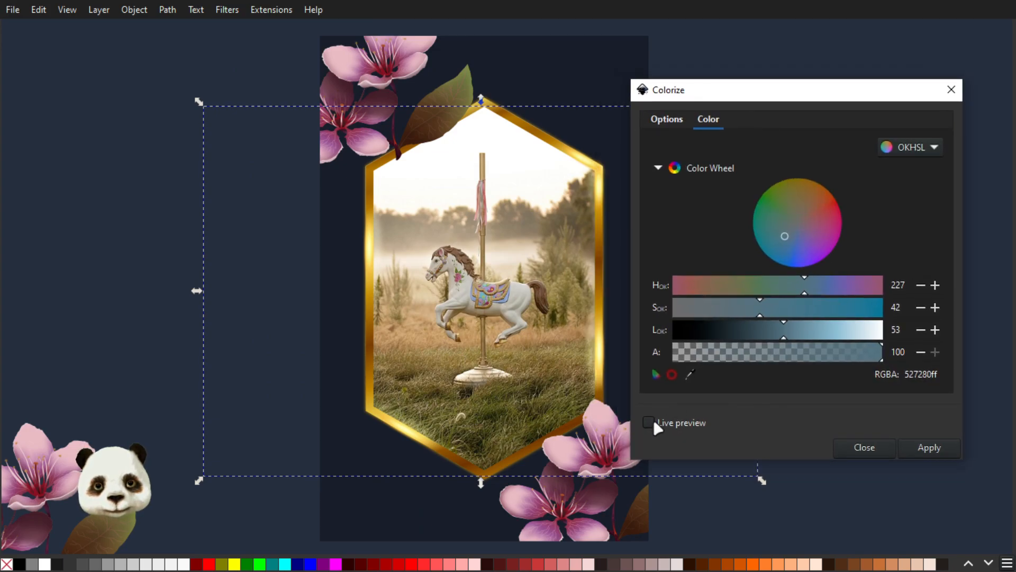
{"action": "left_click", "coordinate": [653, 422]}
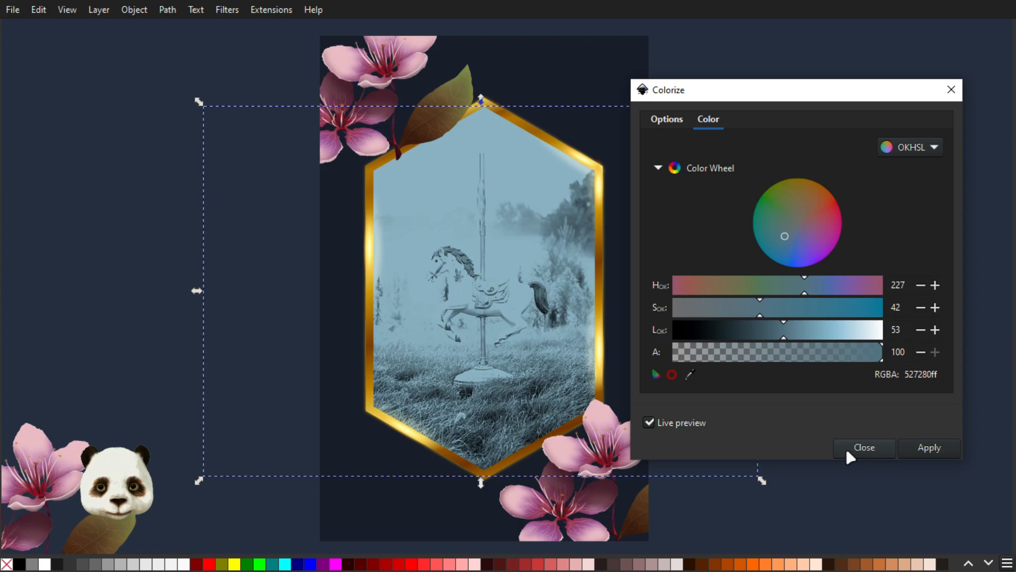
{"action": "left_click", "coordinate": [667, 120]}
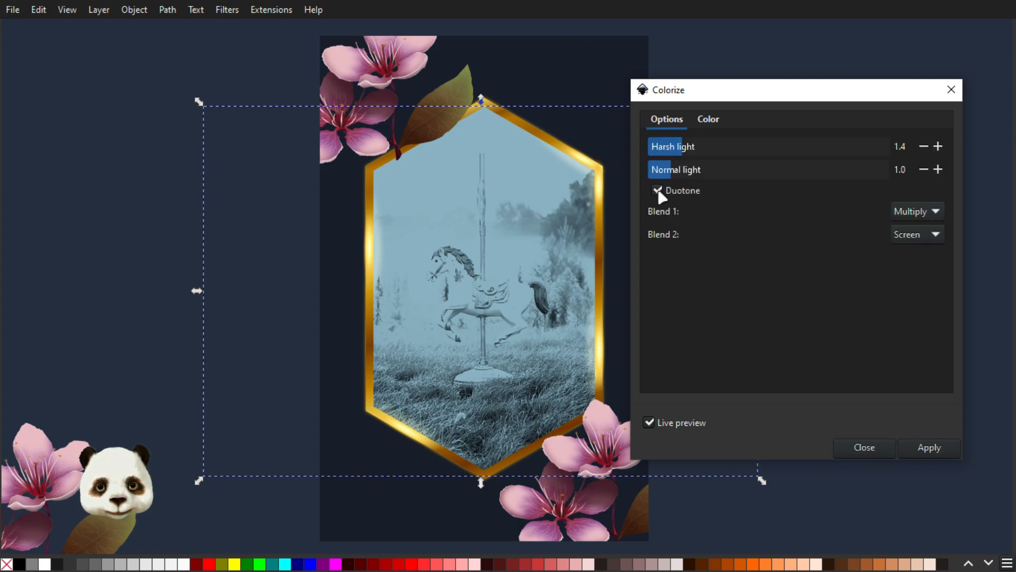
{"action": "left_click", "coordinate": [864, 449]}
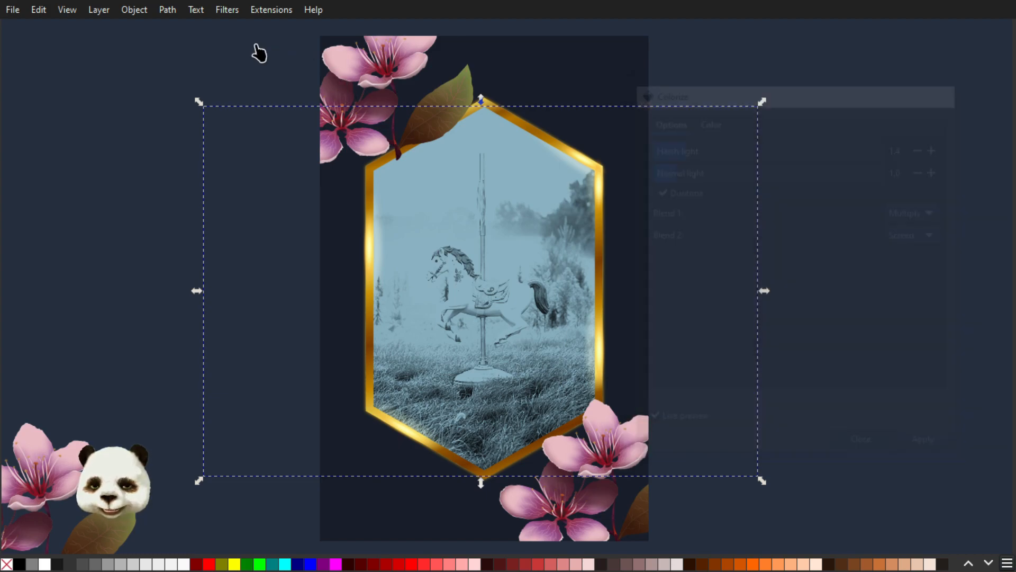
- Open the Channel Painting filter for the horse photo with live preview and try red at 0.65 with Inverted enabled
{"action": "left_click", "coordinate": [227, 10]}
{"action": "mouse_move", "coordinate": [295, 85]}
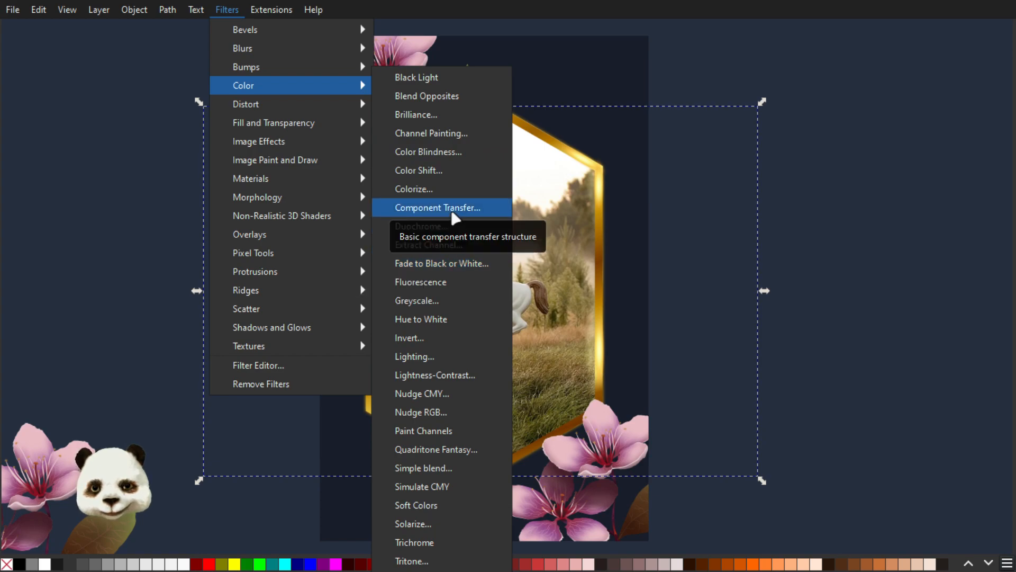
{"action": "left_click", "coordinate": [444, 139]}
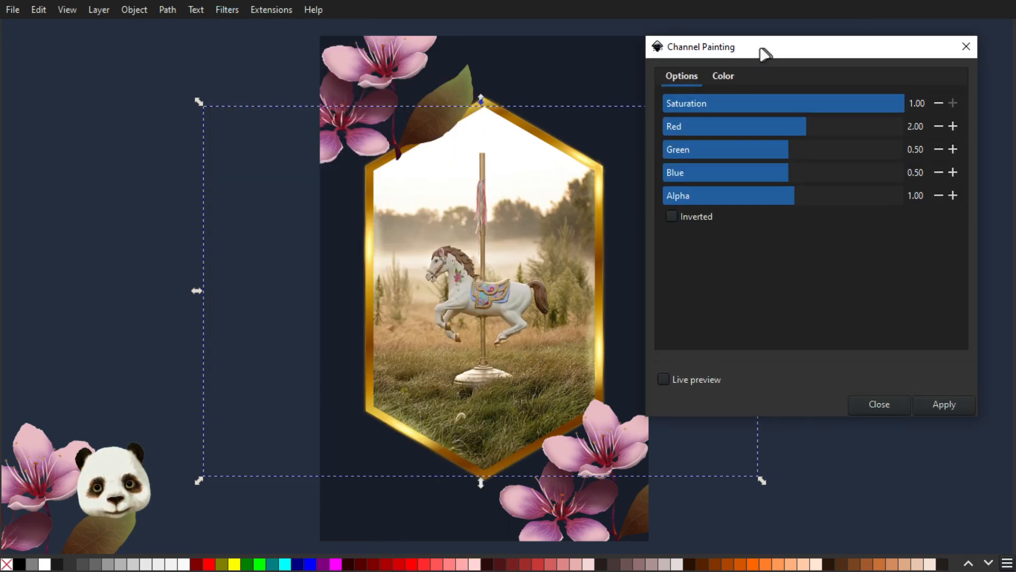
{"action": "mouse_move", "coordinate": [803, 127]}
{"action": "left_mouse_down"}
{"action": "mouse_move", "coordinate": [818, 128]}
{"action": "mouse_move", "coordinate": [767, 128]}
{"action": "mouse_move", "coordinate": [817, 128]}
{"action": "left_mouse_up"}
{"action": "left_click", "coordinate": [661, 379]}
{"action": "mouse_move", "coordinate": [815, 129]}
{"action": "left_mouse_down"}
{"action": "mouse_move", "coordinate": [764, 130]}
{"action": "mouse_move", "coordinate": [811, 135]}
{"action": "left_mouse_up"}
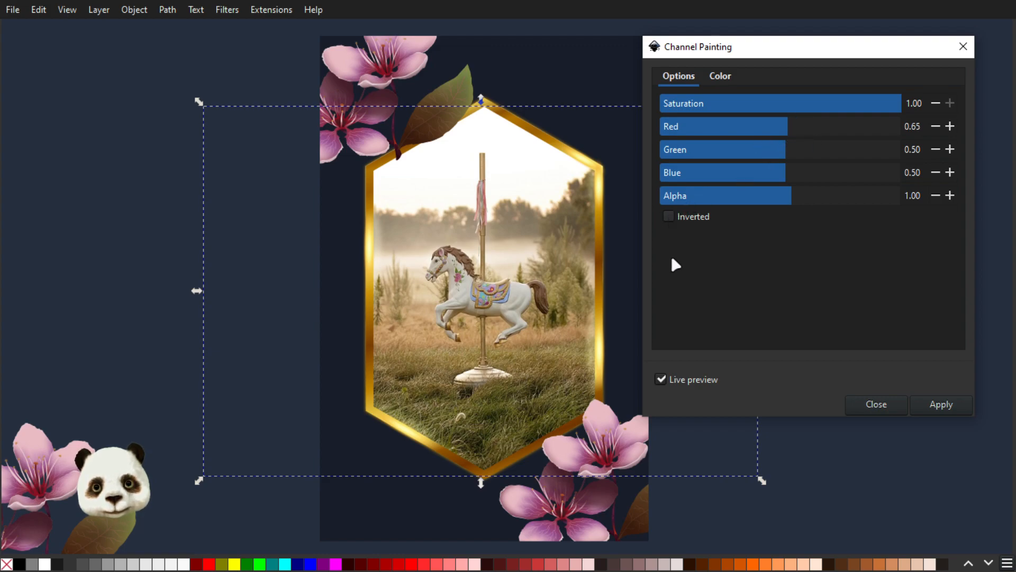
{"action": "left_click", "coordinate": [669, 216]}
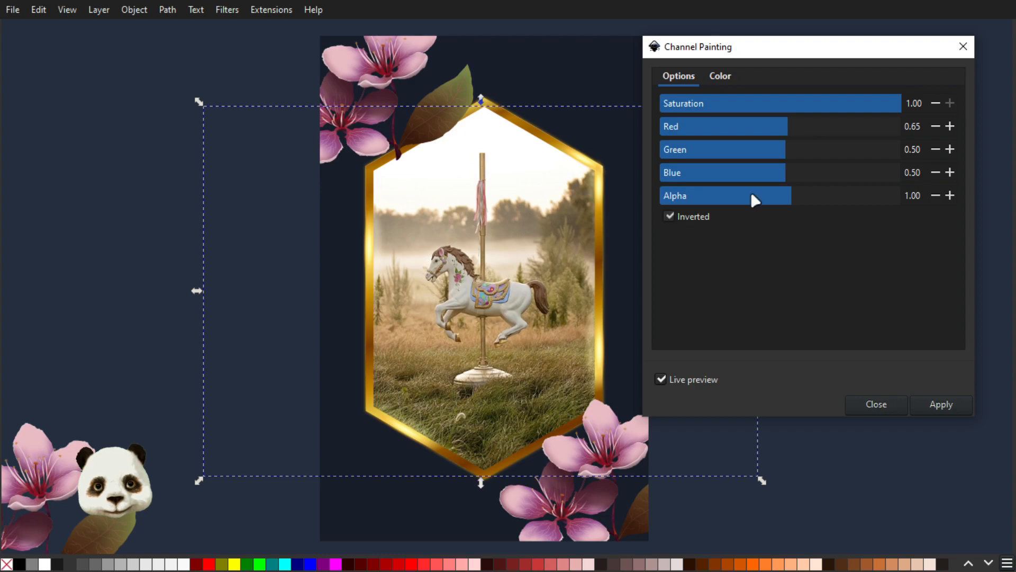
- Try the inverted Channel Painting filter with blue at -1.70, green at 5.54 and red at 2.01
{"action": "left_click_drag", "start_coordinate": [828, 176], "coordinate": [759, 179]}
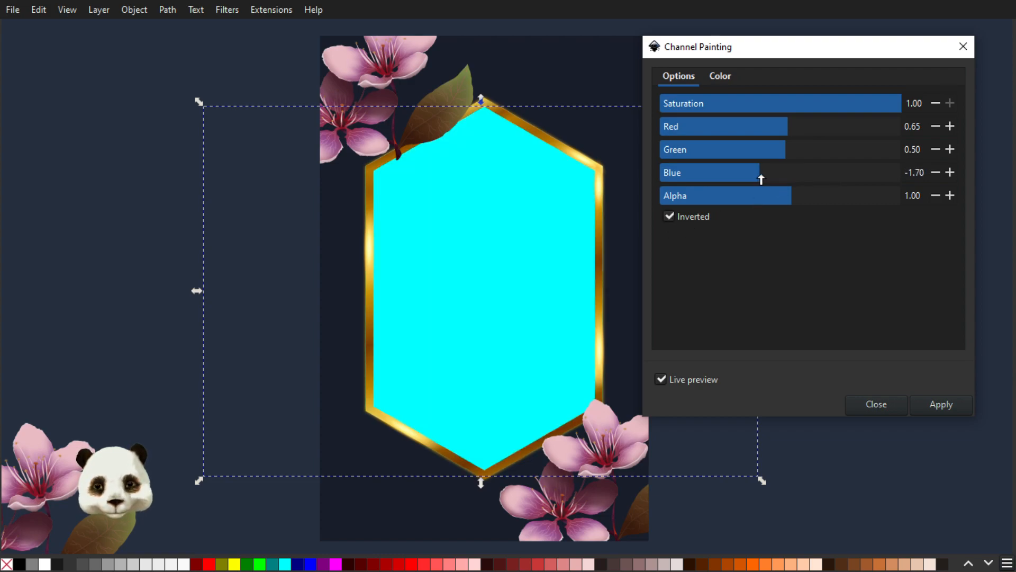
{"action": "left_click", "coordinate": [812, 150]}
{"action": "left_click", "coordinate": [845, 150]}
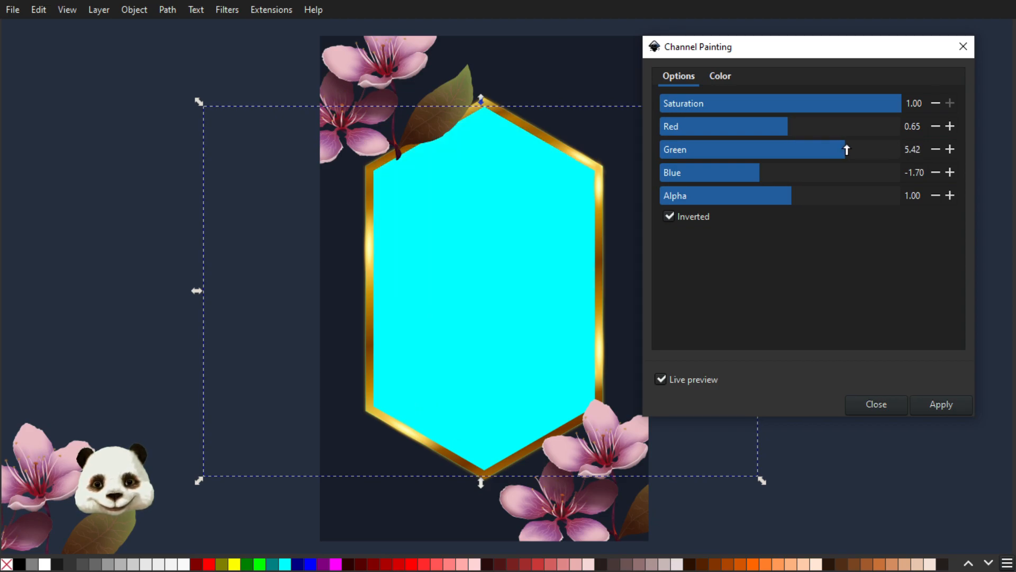
{"action": "left_click_drag", "start_coordinate": [801, 128], "coordinate": [847, 130]}
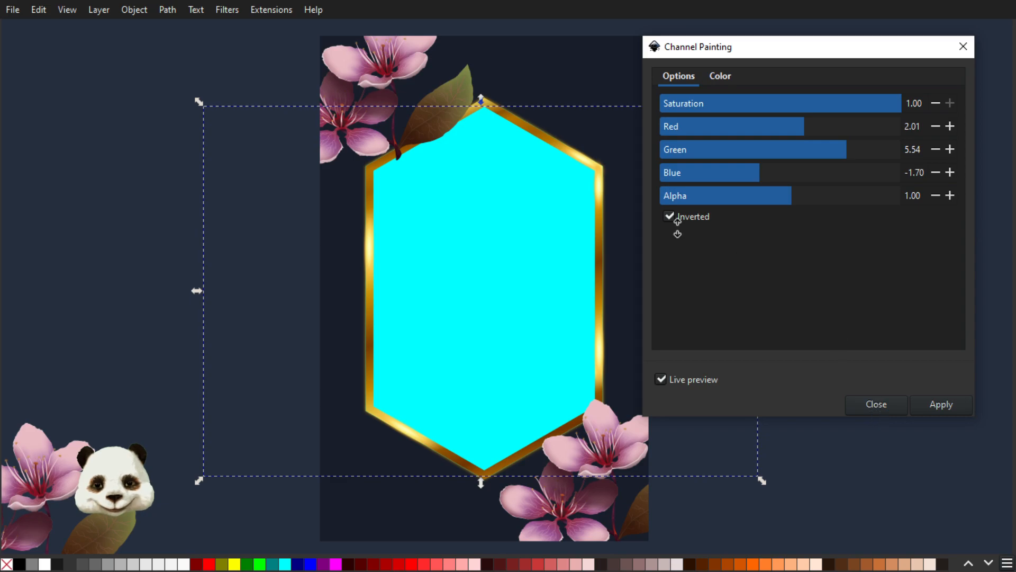
- Try Channel Painting without inversion at green 3.31 and red 3.93 with another color, and close it without applying
{"action": "left_click", "coordinate": [820, 150]}
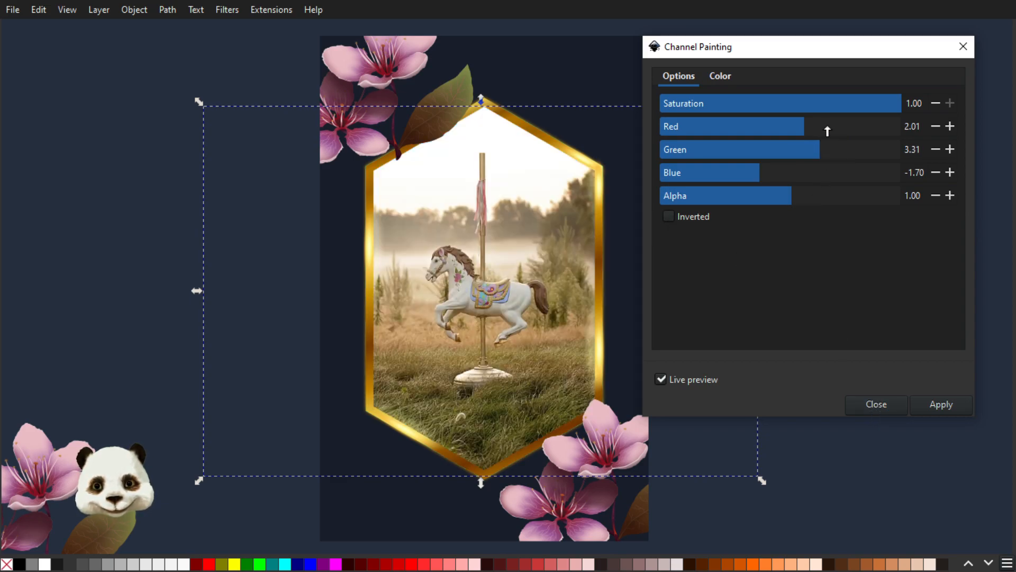
{"action": "left_click", "coordinate": [827, 130]}
{"action": "left_click", "coordinate": [764, 129]}
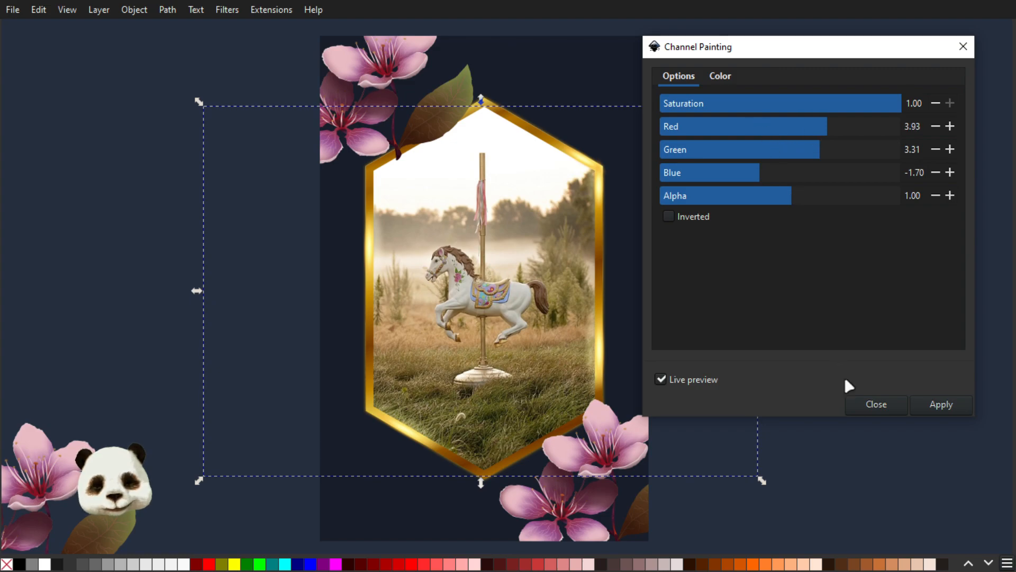
{"action": "left_click", "coordinate": [726, 74]}
{"action": "mouse_move", "coordinate": [800, 183]}
{"action": "left_mouse_down"}
{"action": "mouse_move", "coordinate": [803, 154]}
{"action": "mouse_move", "coordinate": [828, 198]}
{"action": "mouse_move", "coordinate": [817, 163]}
{"action": "left_mouse_up"}
{"action": "left_click", "coordinate": [877, 405]}
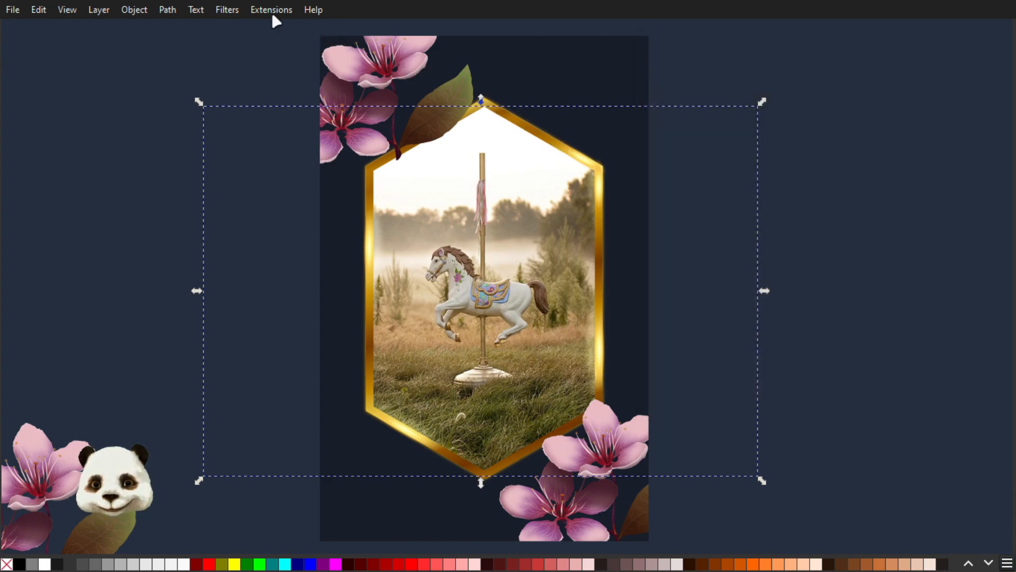
- Try the Black Light filter on the horse photo, open the Filter Editor to check it, and undo the filter
{"action": "left_click", "coordinate": [231, 11]}
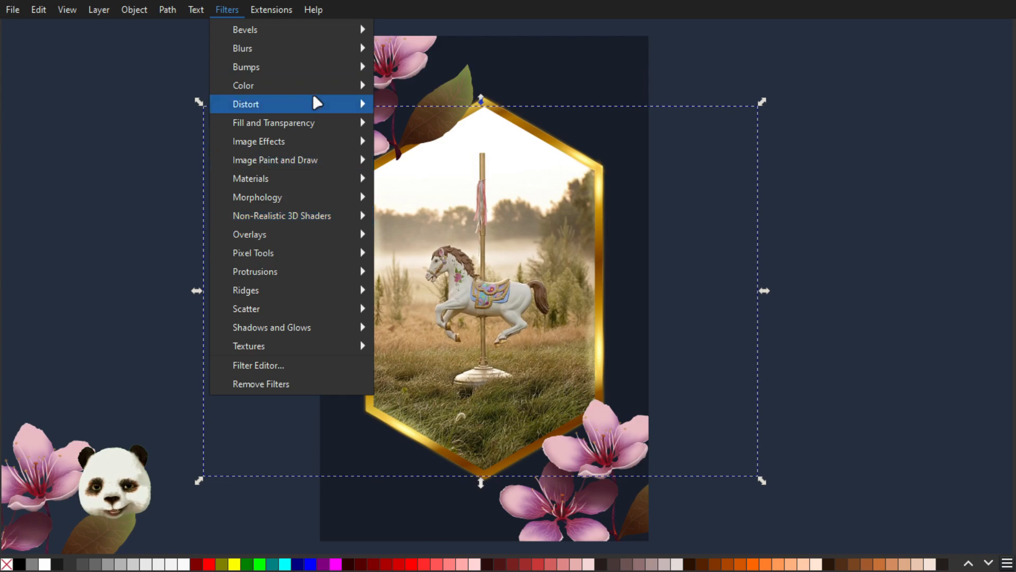
{"action": "mouse_move", "coordinate": [344, 86]}
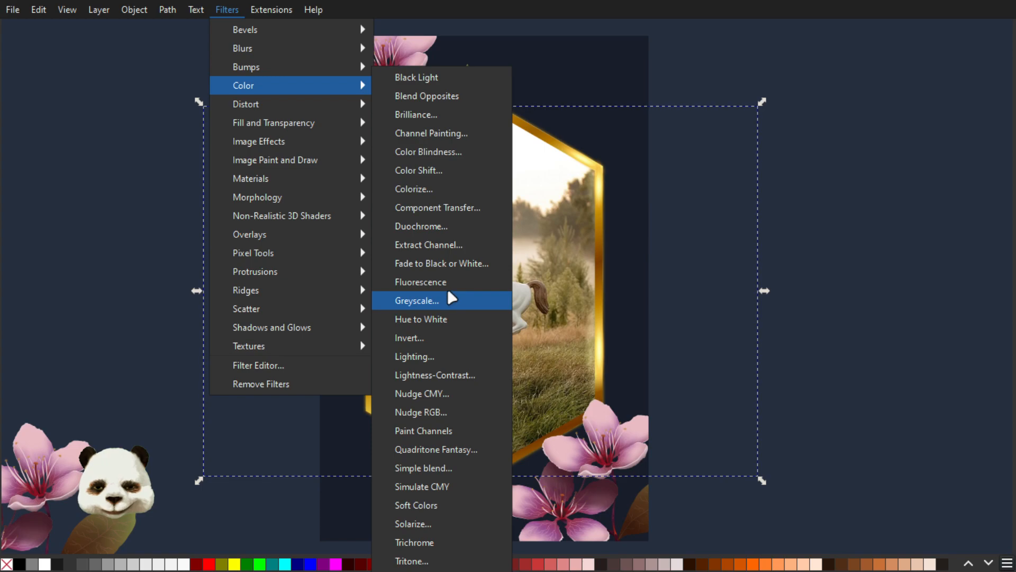
{"action": "left_click", "coordinate": [441, 80]}
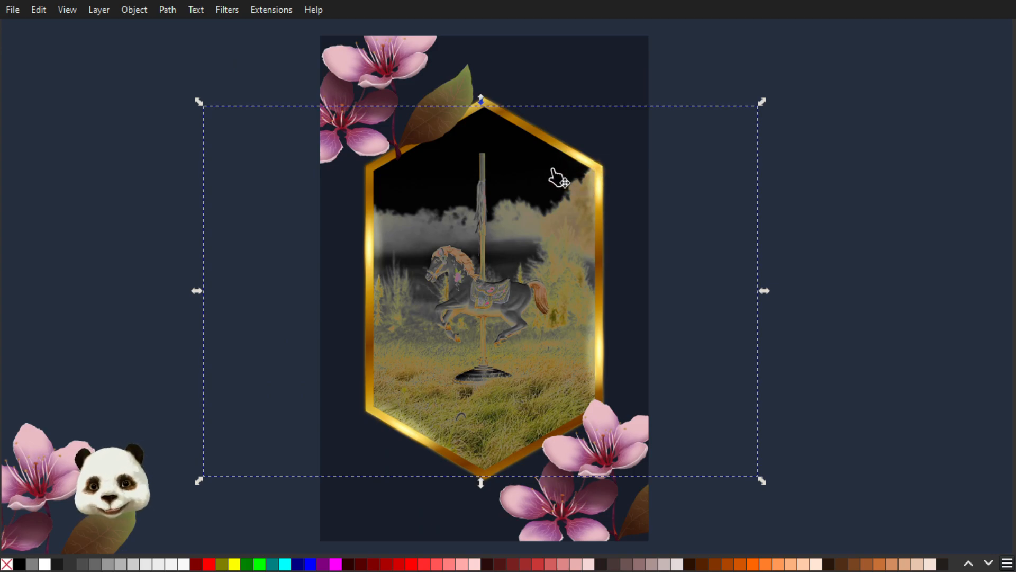
{"action": "left_click", "coordinate": [226, 10]}
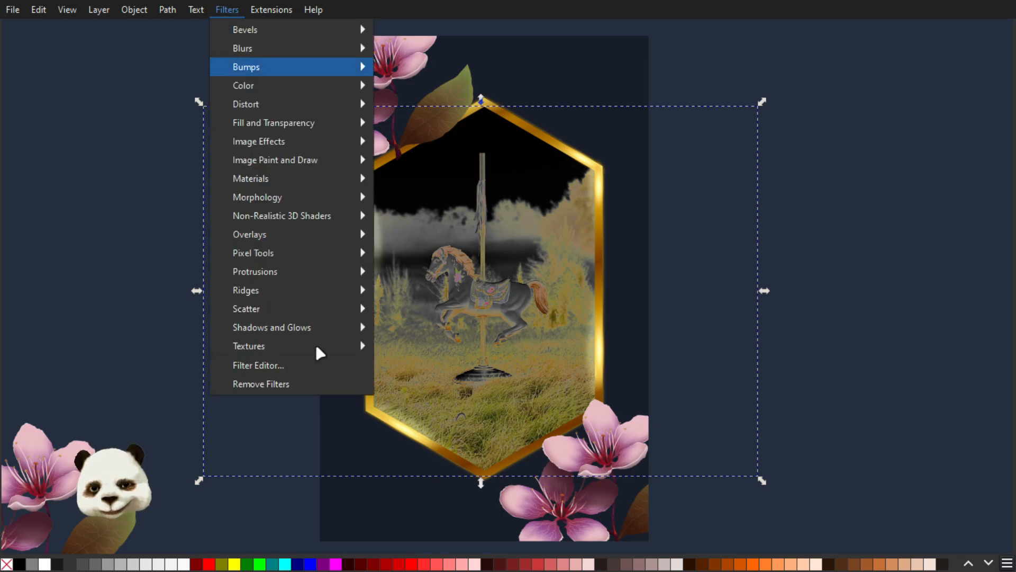
{"action": "left_click", "coordinate": [318, 369]}
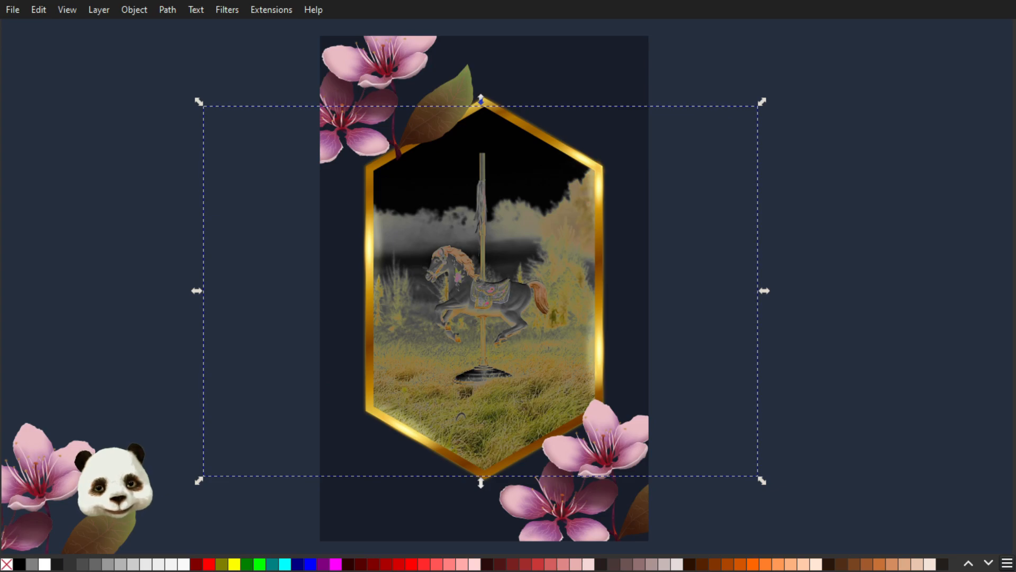
{"action": "left_click_drag", "start_coordinate": [799, 32], "coordinate": [1015, 57]}
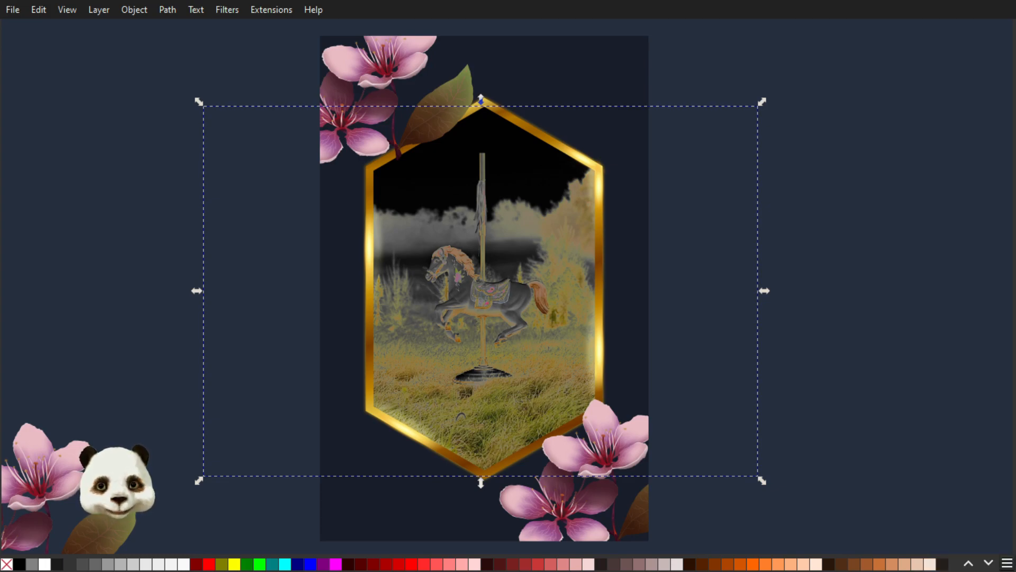
{"action": "key", "text": "ctrl+z"}
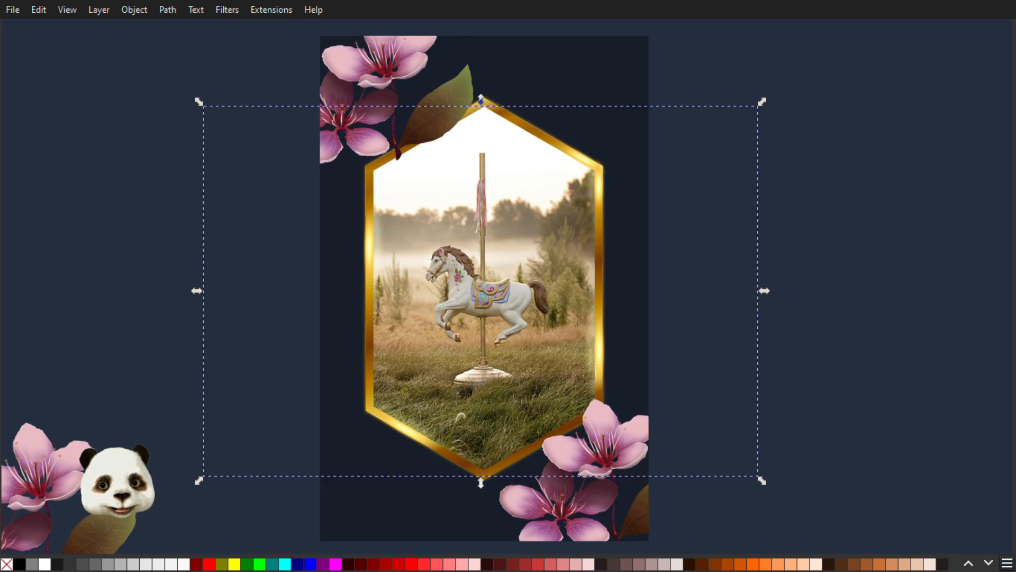
- Try the Age image effect on the horse photo and undo it
{"action": "left_click", "coordinate": [231, 10]}
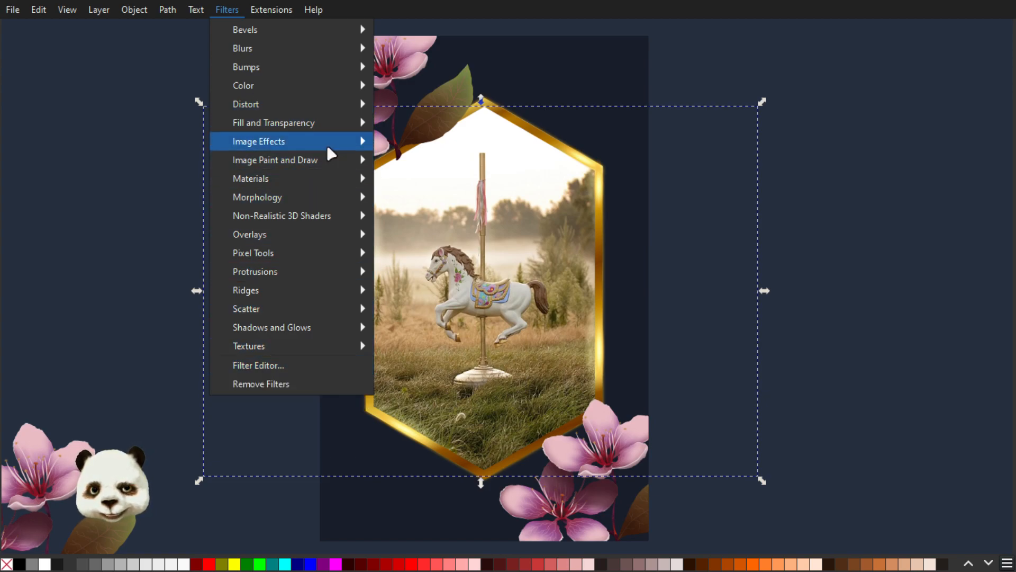
{"action": "mouse_move", "coordinate": [350, 142]}
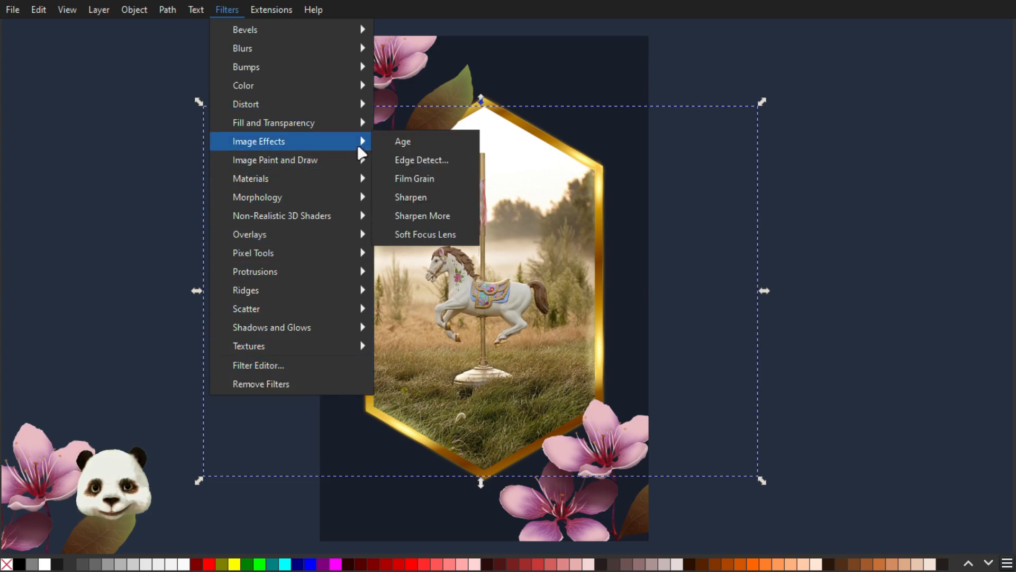
{"action": "left_click", "coordinate": [447, 148]}
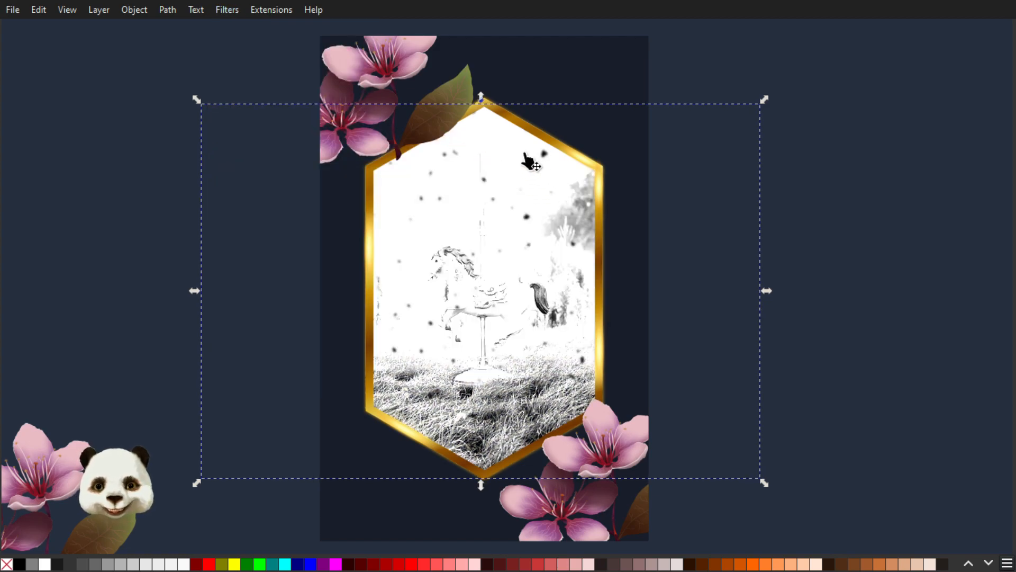
{"action": "key", "text": "ctrl+z"}
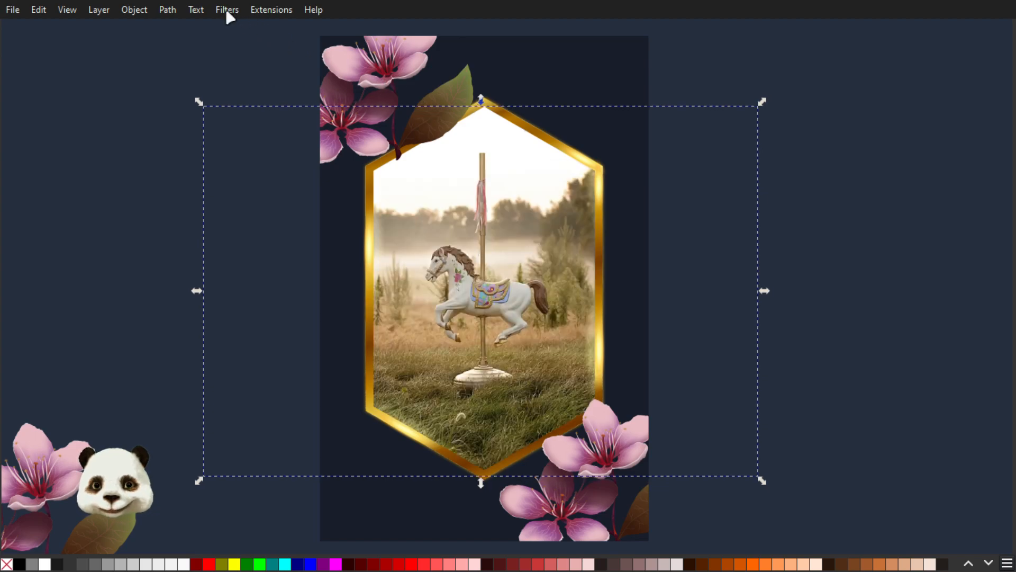
- Try the Greyscale color filter on the horse photo with live preview, red at -3.25, green at -5.23 and the Transparent option
{"action": "left_click", "coordinate": [227, 13]}
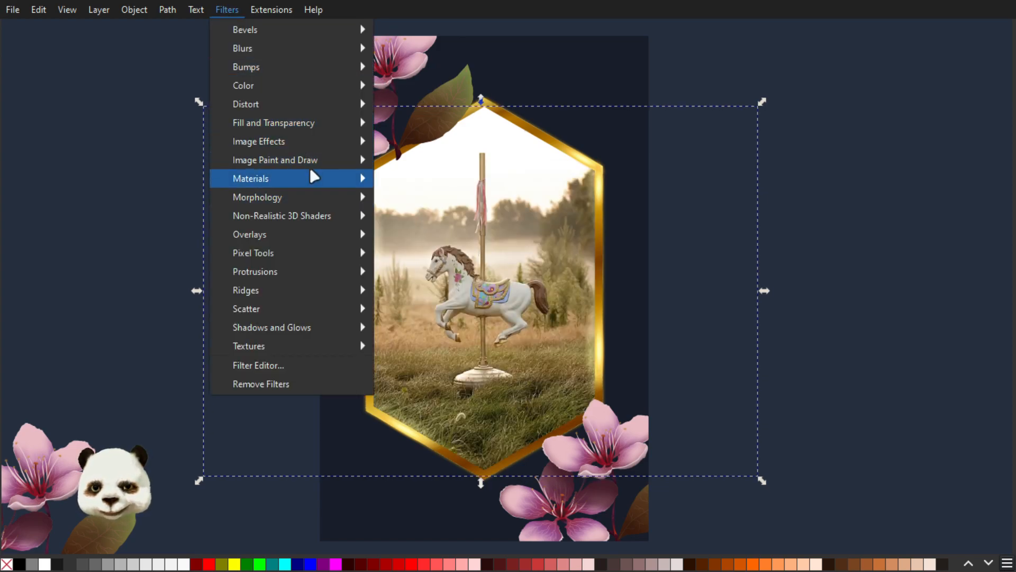
{"action": "mouse_move", "coordinate": [350, 96]}
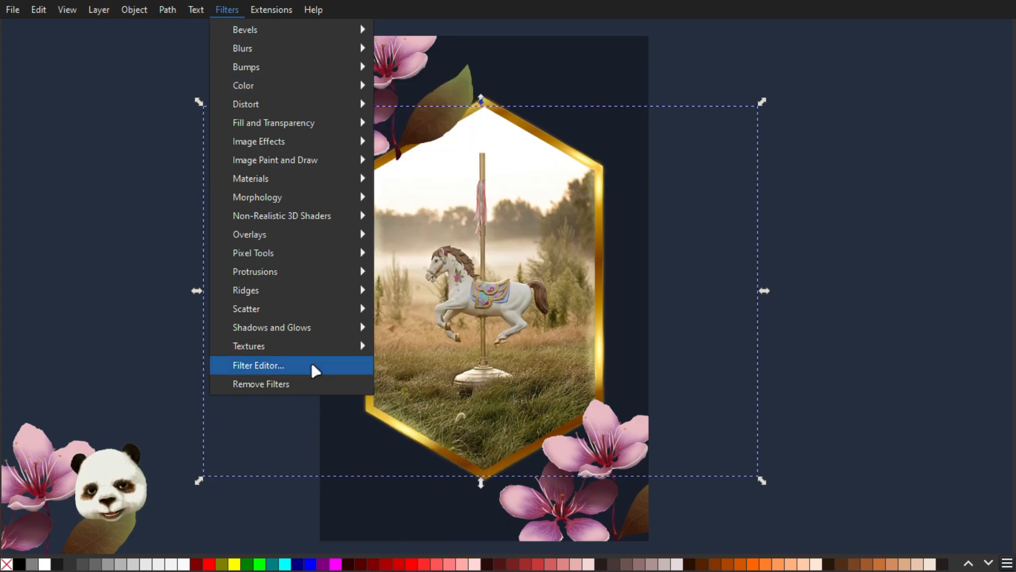
{"action": "mouse_move", "coordinate": [303, 87]}
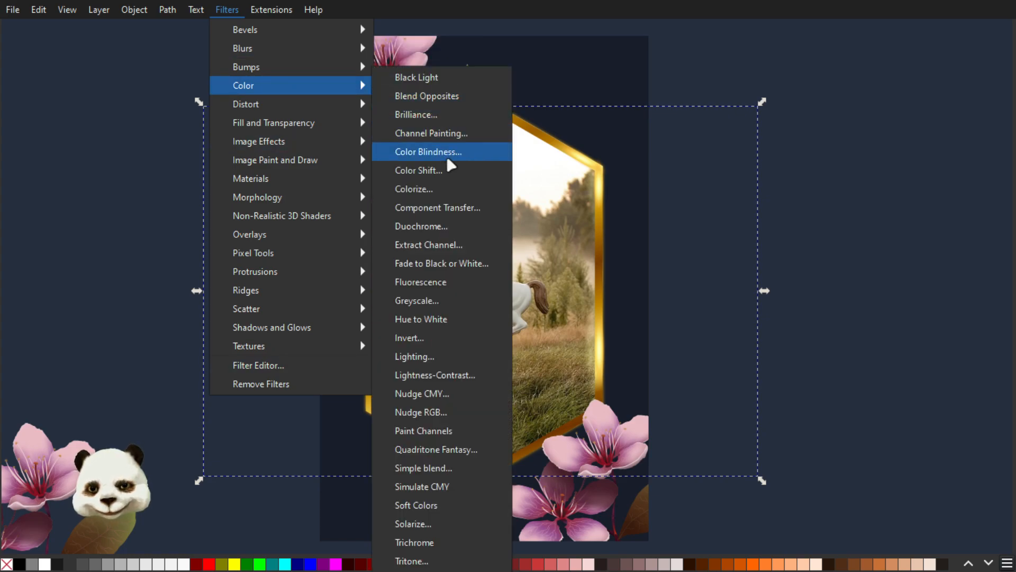
{"action": "left_click", "coordinate": [451, 301]}
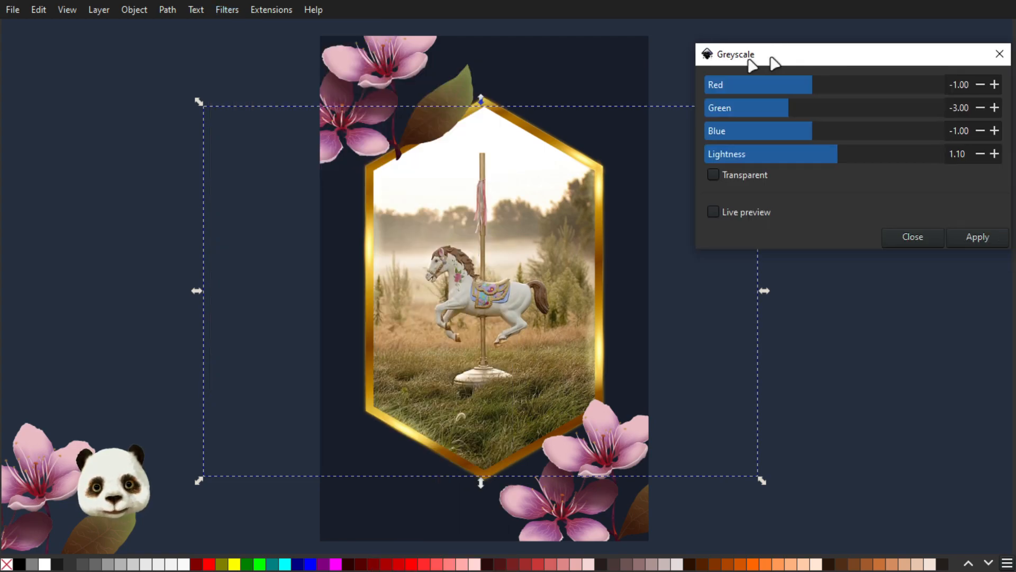
{"action": "left_click", "coordinate": [677, 219]}
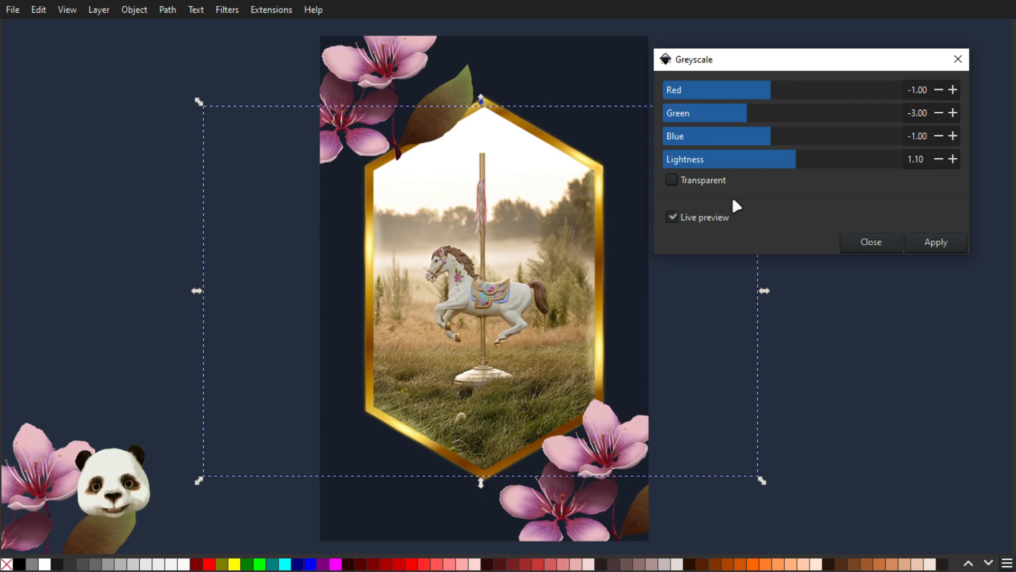
{"action": "left_click", "coordinate": [763, 90]}
{"action": "left_click_drag", "start_coordinate": [764, 90], "coordinate": [724, 117]}
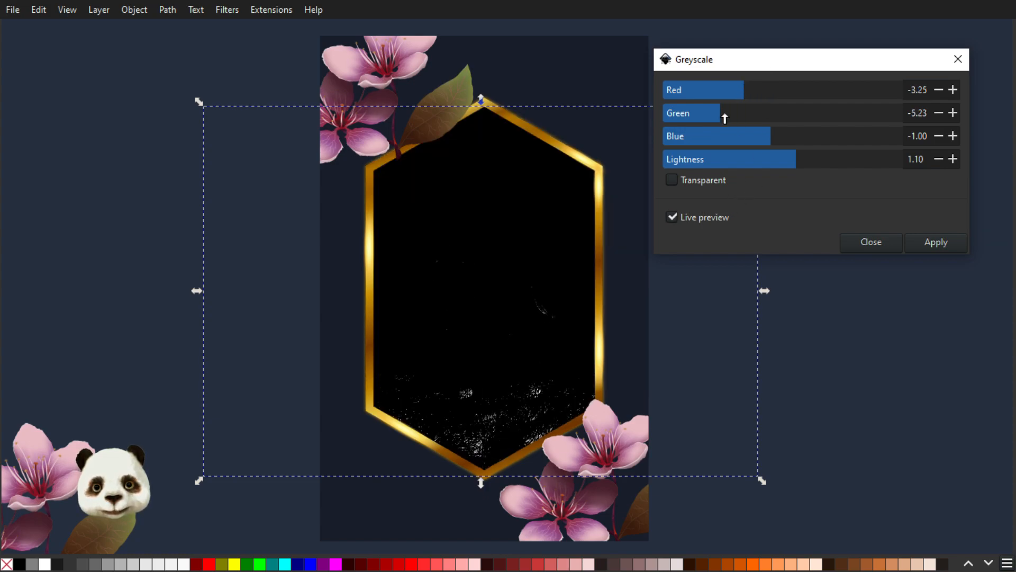
{"action": "left_click", "coordinate": [672, 180]}
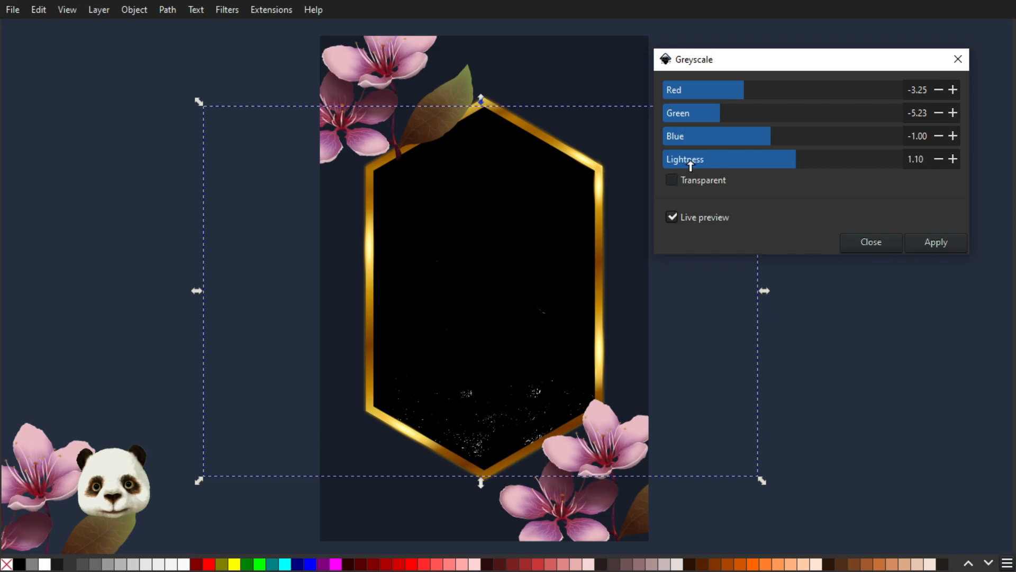
- Try Greyscale at red 0.22, green 1.46, blue 2.69 and several lightness levels down to -6.66, and close it without applying
{"action": "left_click", "coordinate": [785, 90]}
{"action": "left_click", "coordinate": [798, 111]}
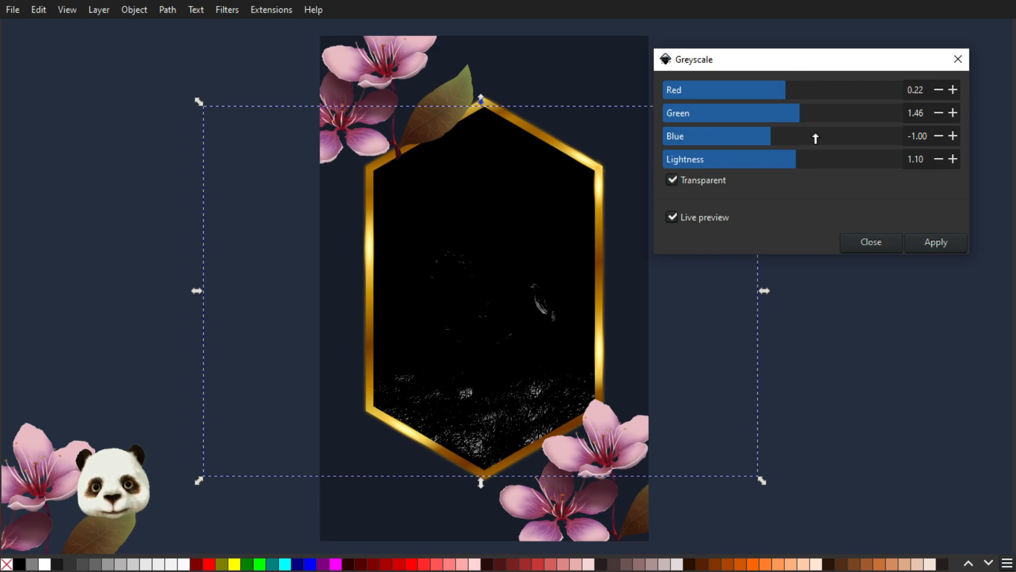
{"action": "left_click", "coordinate": [816, 136]}
{"action": "left_click", "coordinate": [835, 159]}
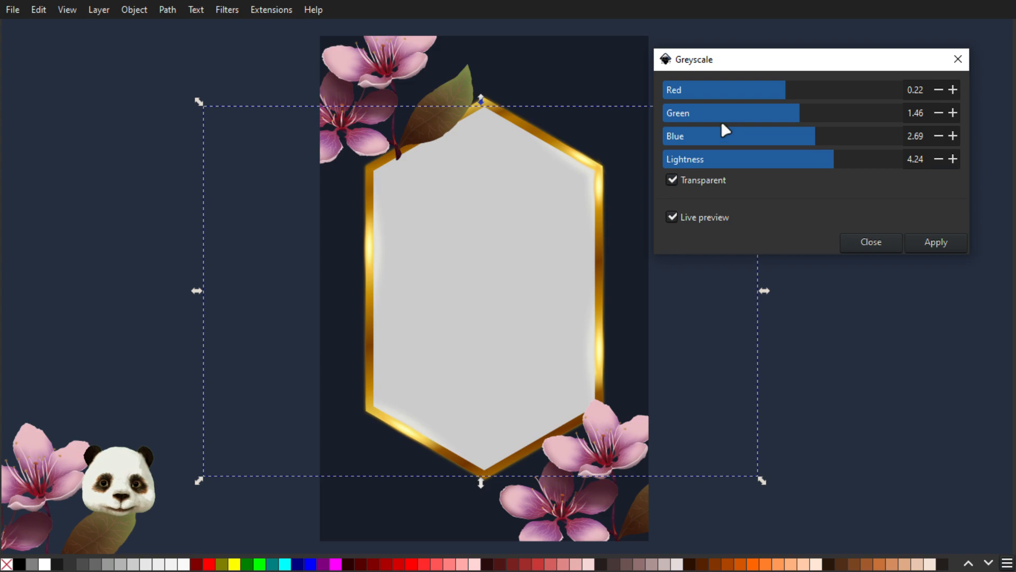
{"action": "left_click", "coordinate": [765, 158]}
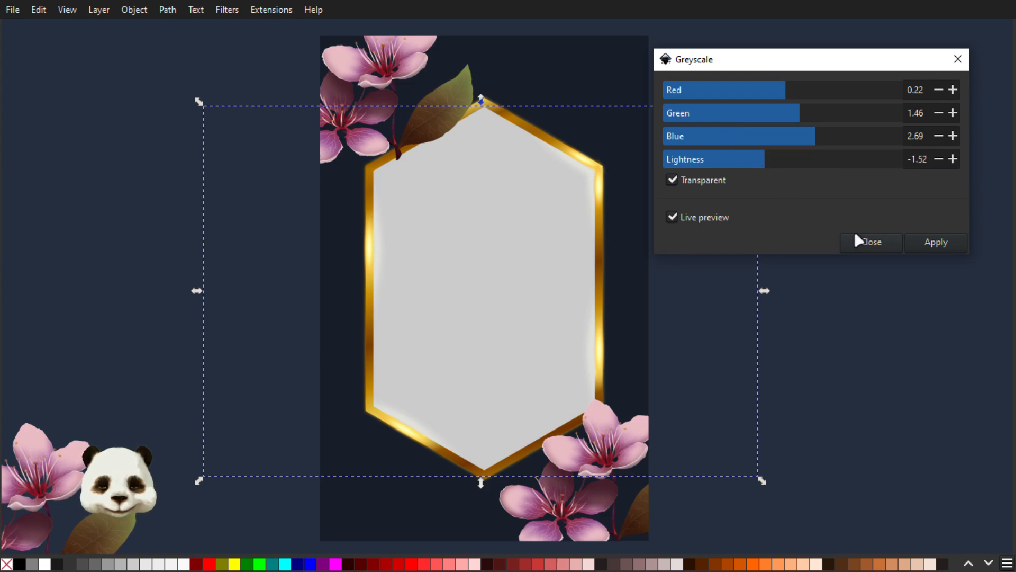
{"action": "left_click", "coordinate": [720, 162]}
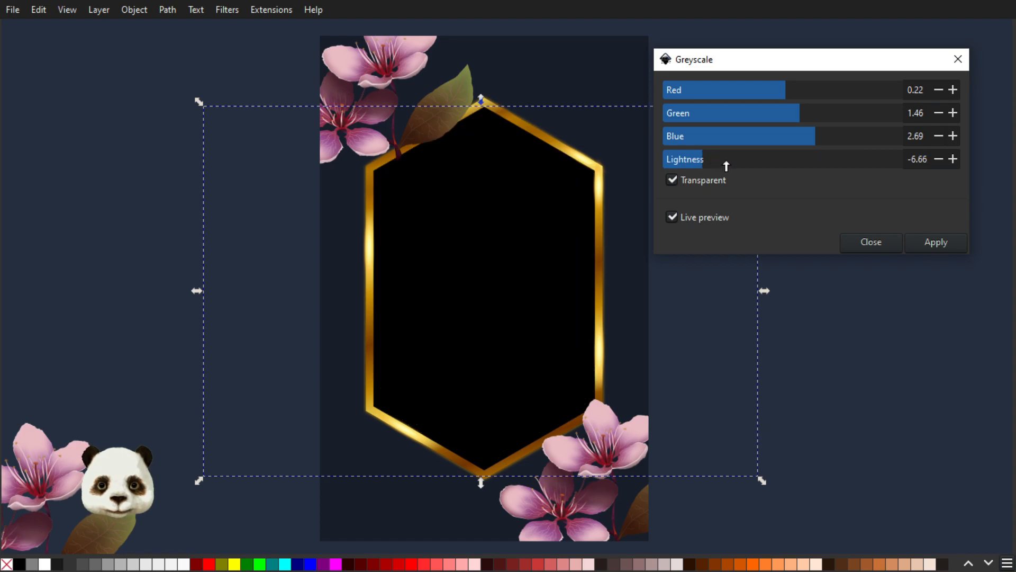
{"action": "left_click", "coordinate": [725, 160]}
{"action": "left_click", "coordinate": [741, 160]}
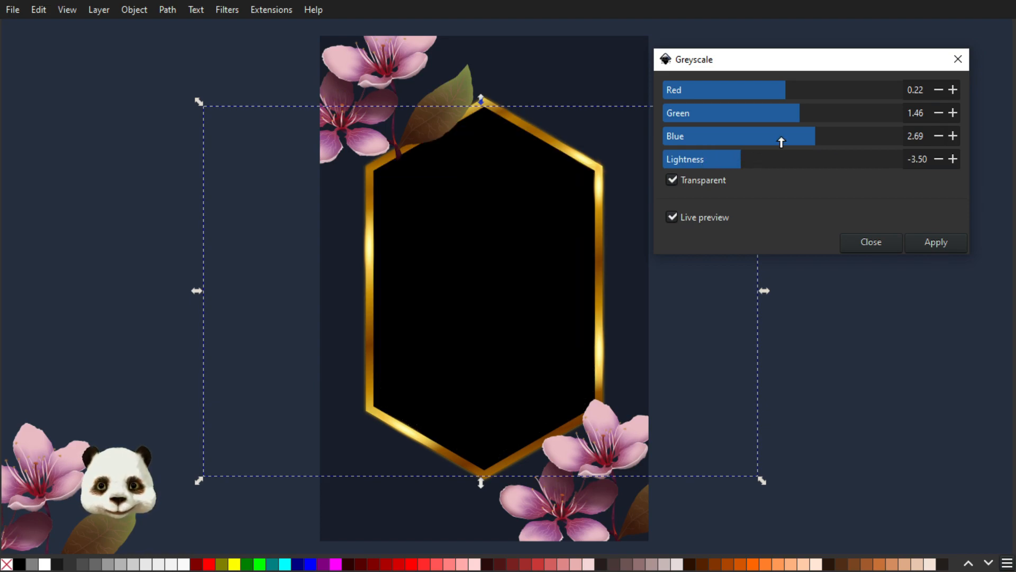
{"action": "left_click", "coordinate": [868, 242]}
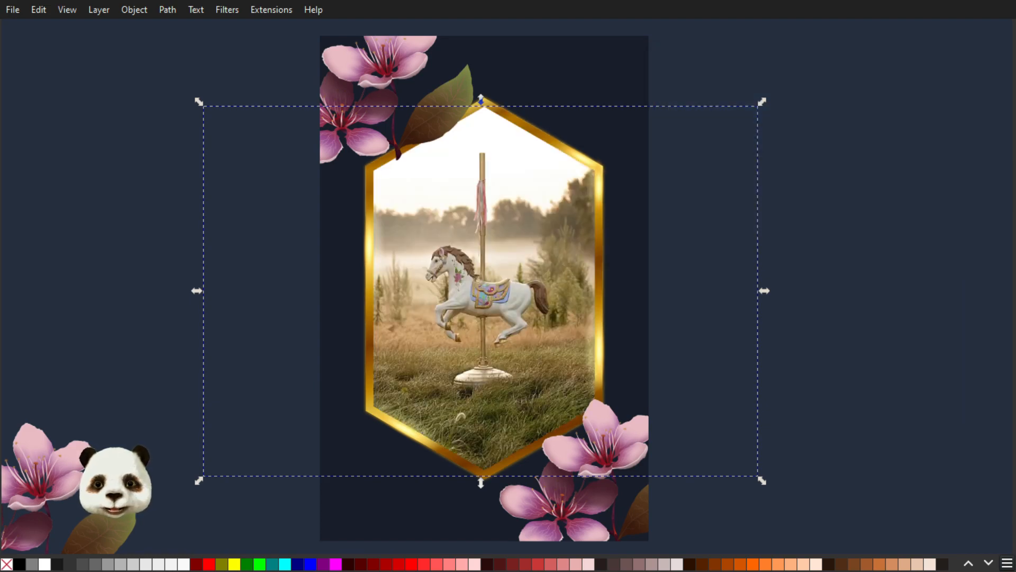
{"action": "left_click", "coordinate": [234, 11]}
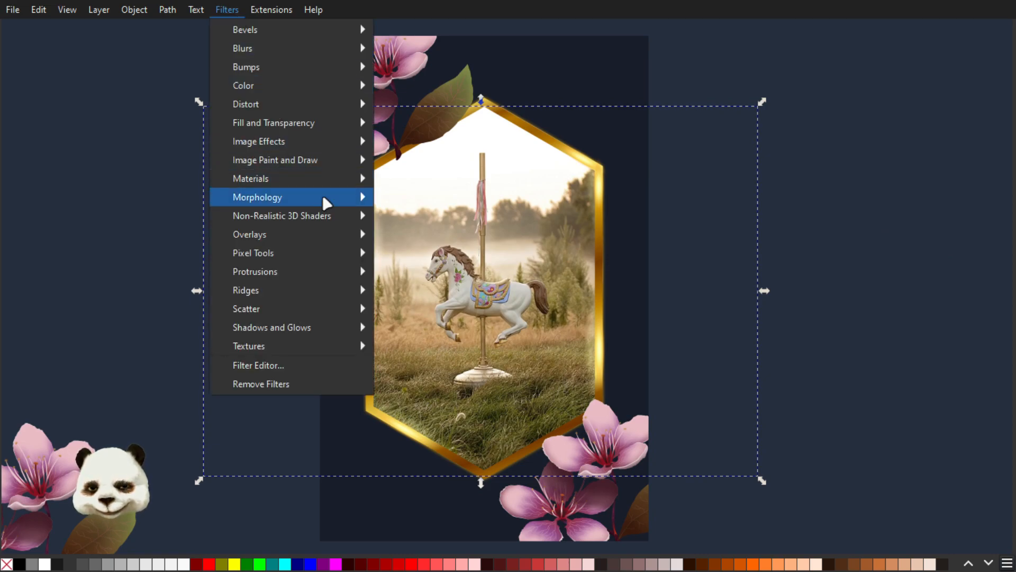
{"action": "left_click", "coordinate": [689, 12]}
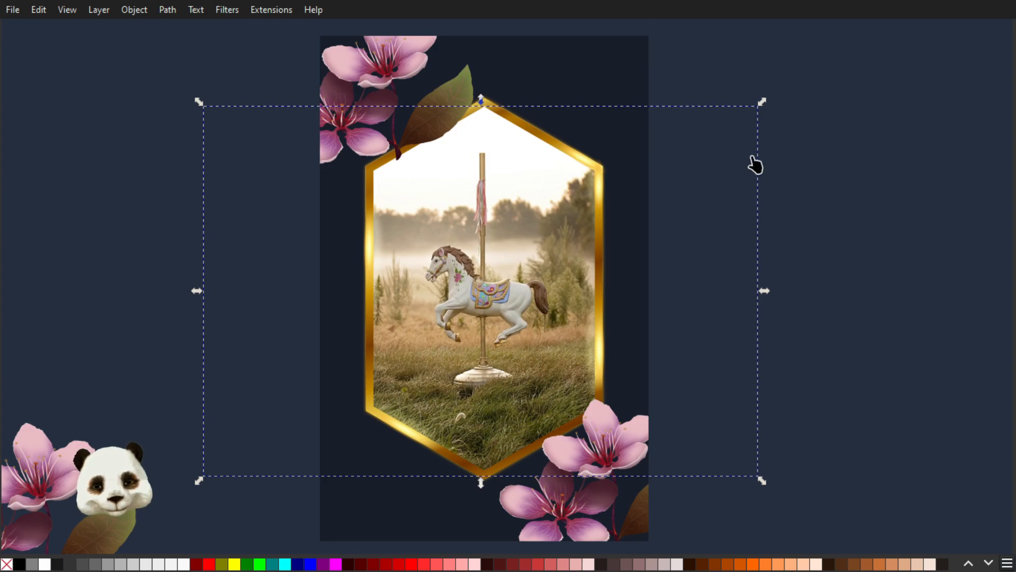
- Draw a gold rectangle covering the whole hexagon inside the Frame group and move it directly above the horse photo, below Gold inner Glow
{"action": "left_click_drag", "start_coordinate": [1015, 16], "coordinate": [718, 12]}
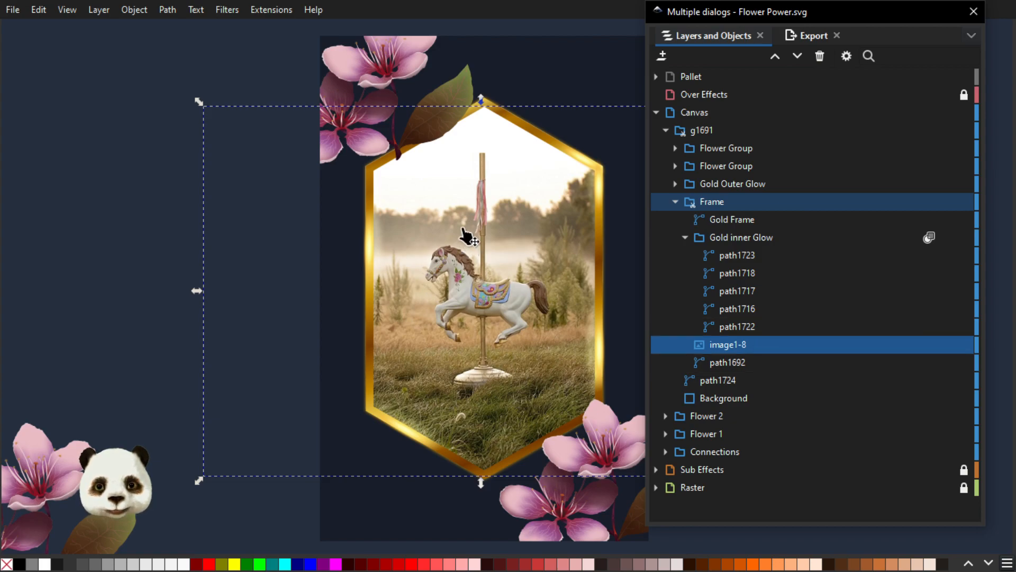
{"action": "key", "text": "r"}
{"action": "left_click_drag", "start_coordinate": [290, 67], "coordinate": [677, 490]}
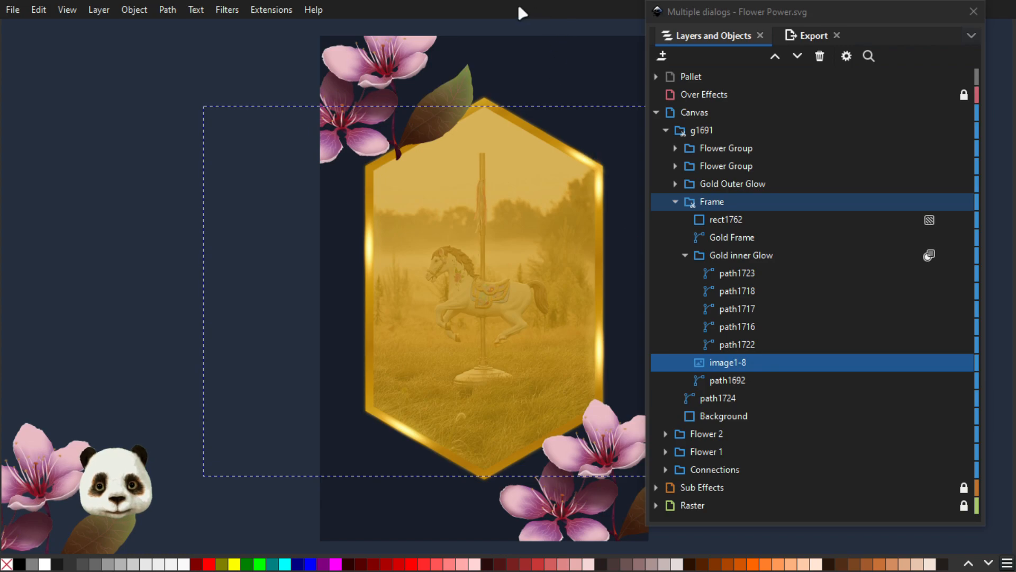
{"action": "key", "text": "Tab"}
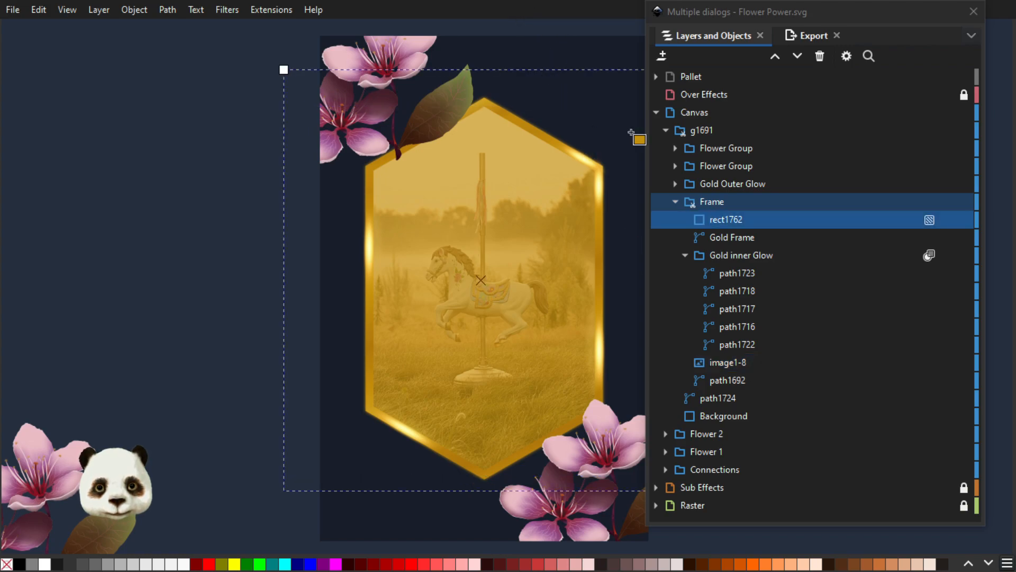
{"action": "left_click_drag", "start_coordinate": [736, 224], "coordinate": [812, 348]}
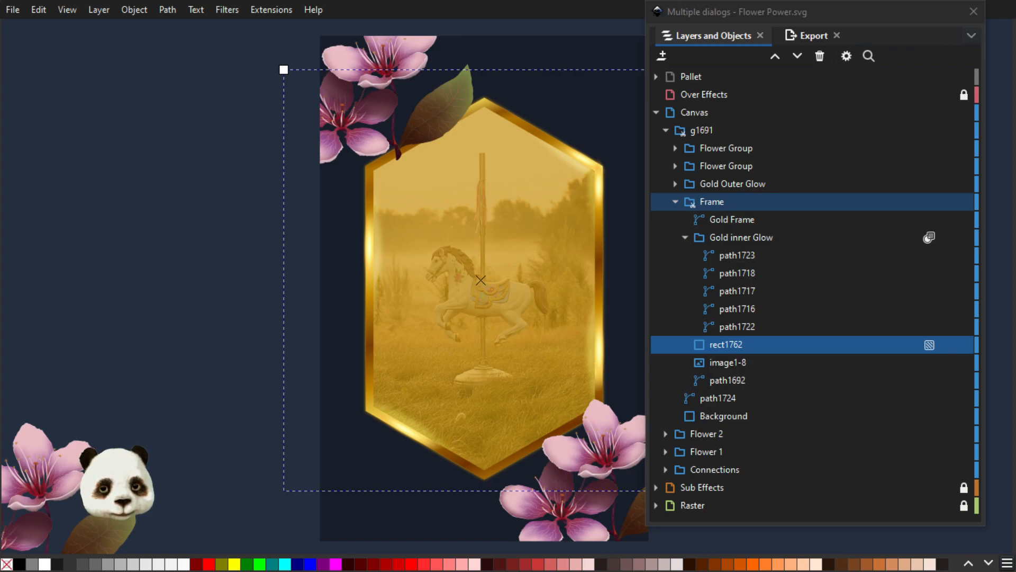
- Set the gold rectangle's blend mode to Color and its opacity to 30%
{"action": "mouse_move", "coordinate": [1015, 6]}
{"action": "left_mouse_down"}
{"action": "mouse_move", "coordinate": [799, 8]}
{"action": "mouse_move", "coordinate": [808, 19]}
{"action": "left_mouse_up"}
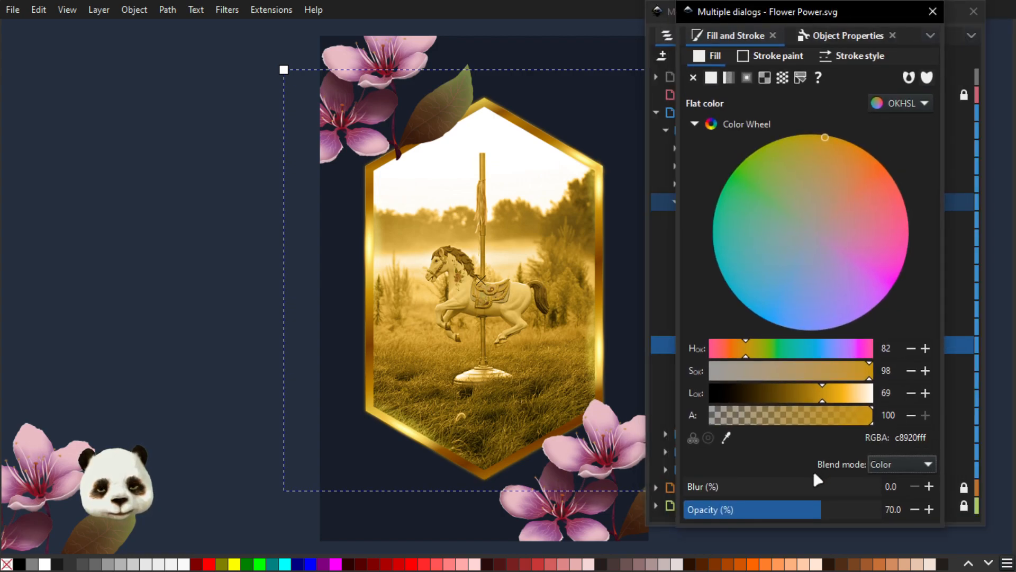
{"action": "left_click_drag", "start_coordinate": [776, 510], "coordinate": [746, 512]}
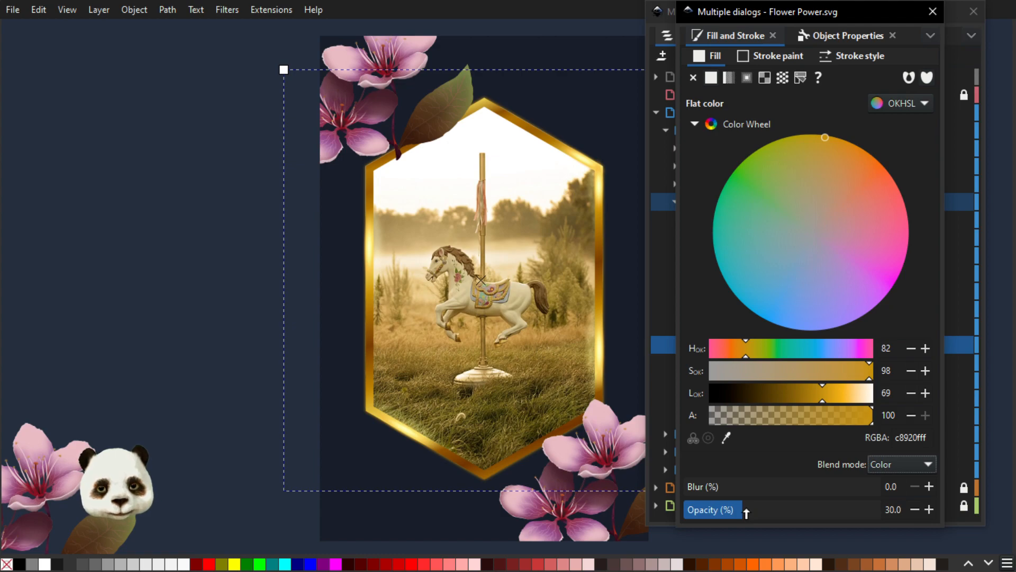
- Try a vertical linear gradient on the gold rectangle and undo it
{"action": "key", "text": "g"}
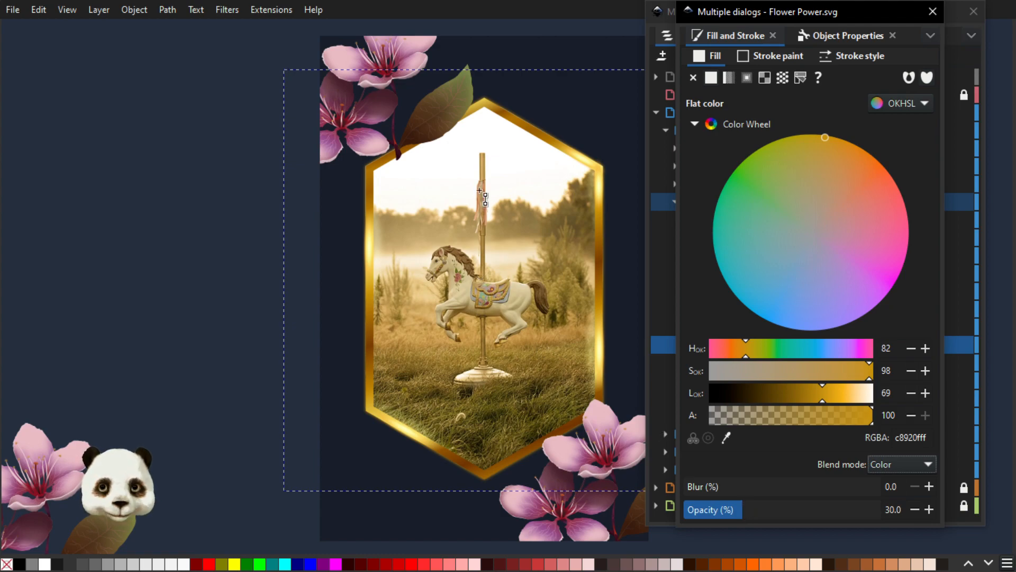
{"action": "left_click_drag", "start_coordinate": [456, 166], "coordinate": [465, 375]}
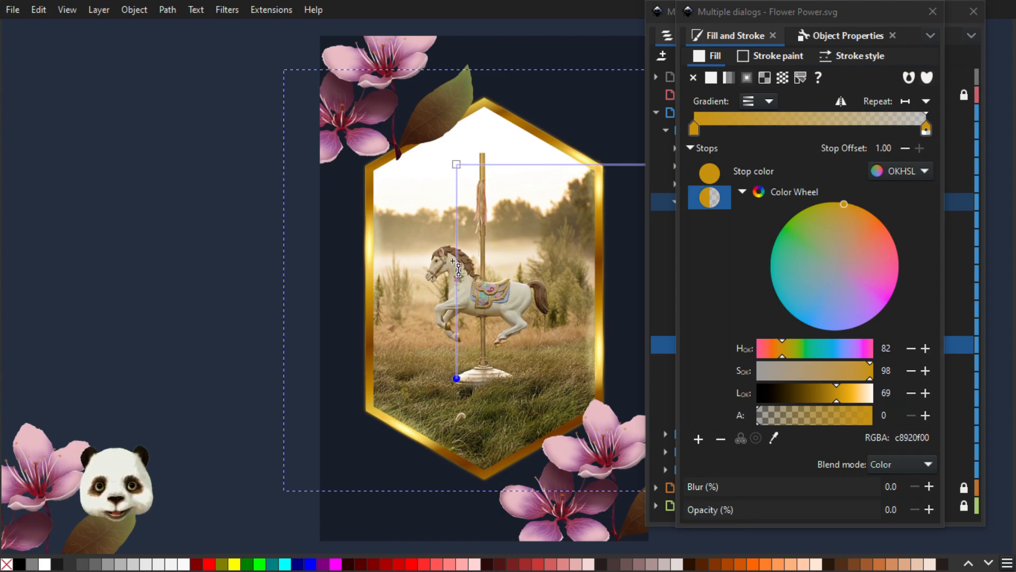
{"action": "key", "text": "ctrl+z"}
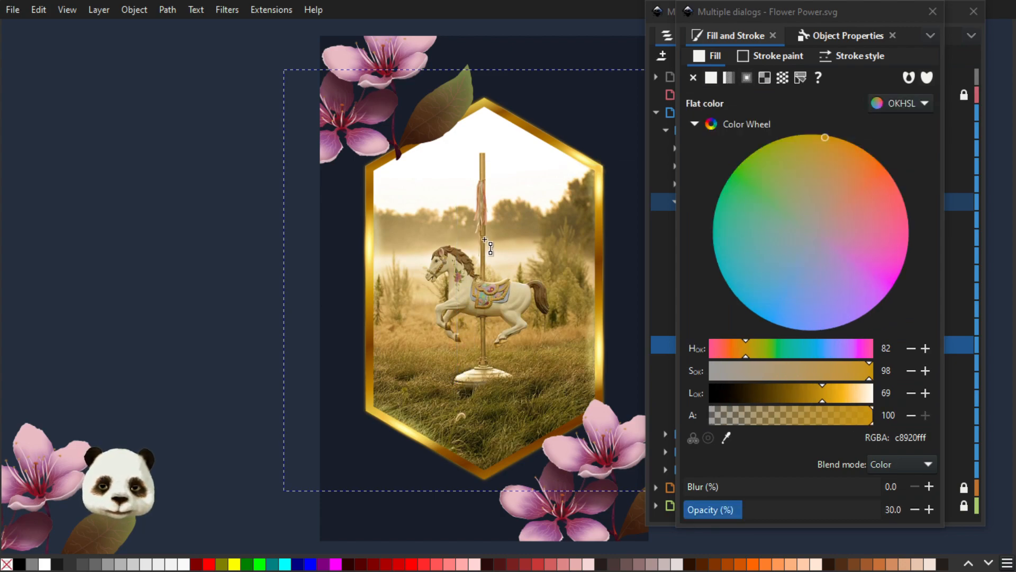
{"action": "key", "text": "F11"}
{"action": "key", "text": "F11"}
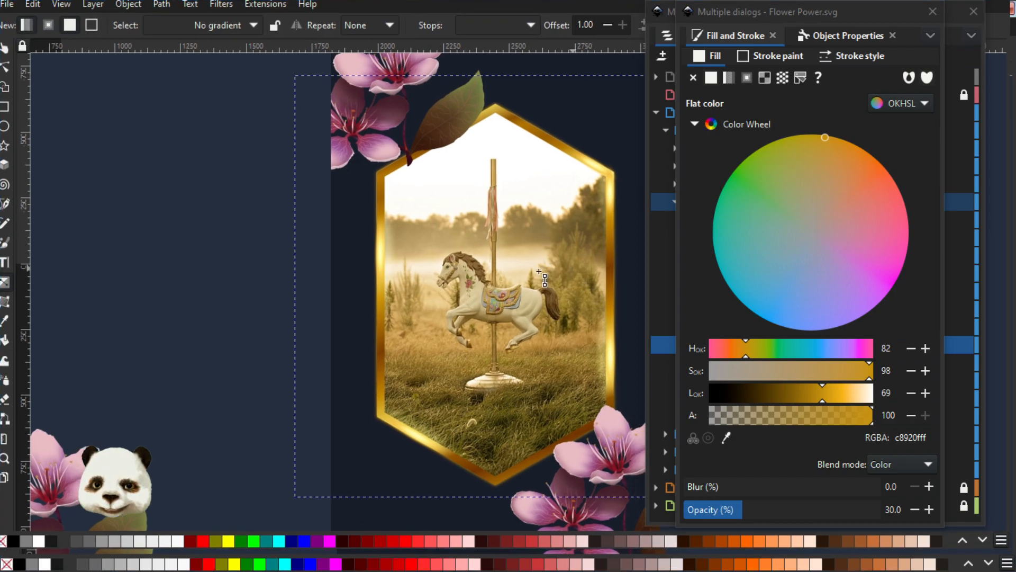
- Give the gold rectangle a vertical linear gradient over the photo, with the lower stop at alpha 100 and lightness 50
{"action": "left_click_drag", "start_coordinate": [453, 195], "coordinate": [462, 400]}
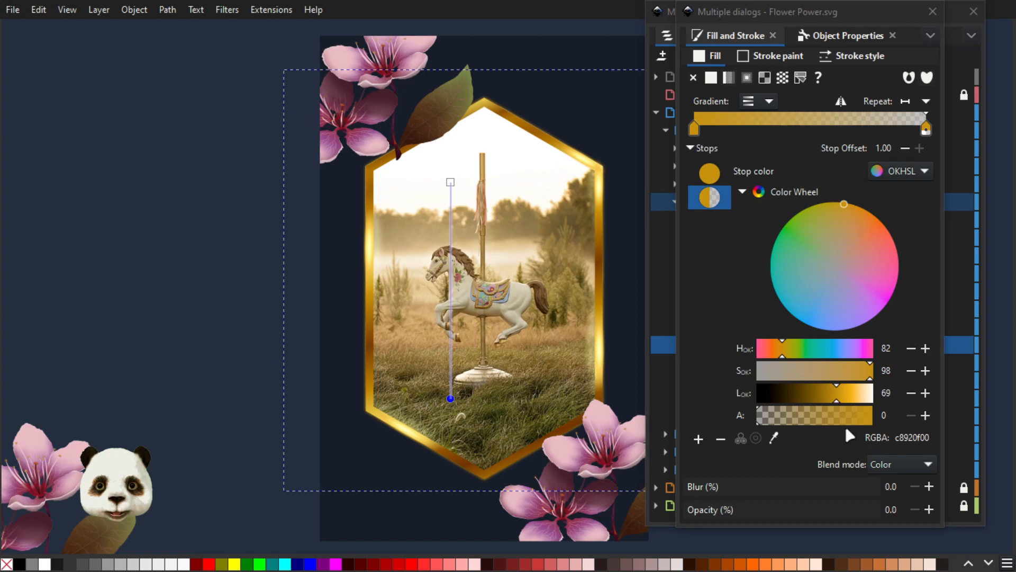
{"action": "left_click", "coordinate": [866, 421]}
{"action": "left_click_drag", "start_coordinate": [889, 419], "coordinate": [895, 419]}
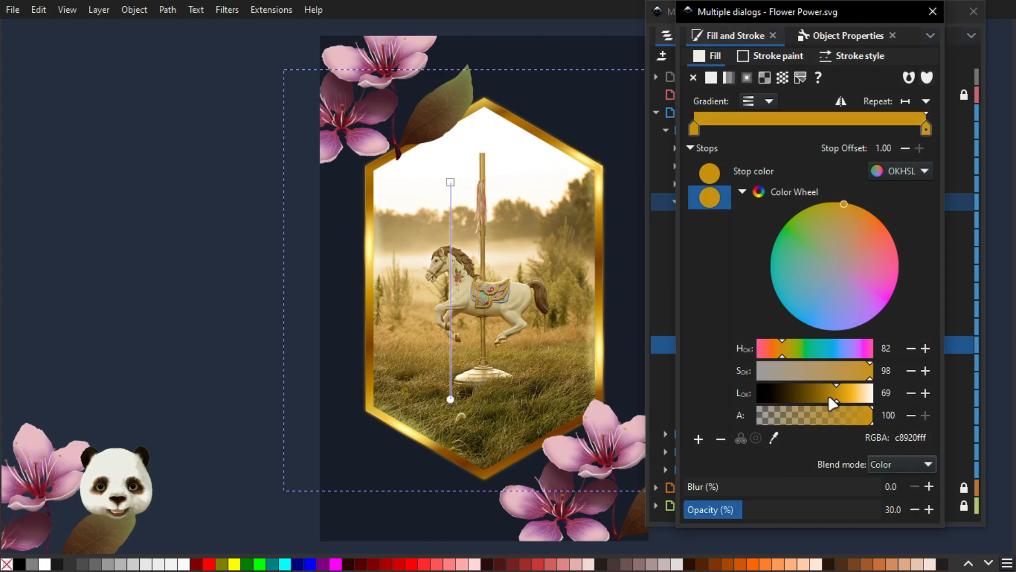
{"action": "left_click", "coordinate": [815, 393]}
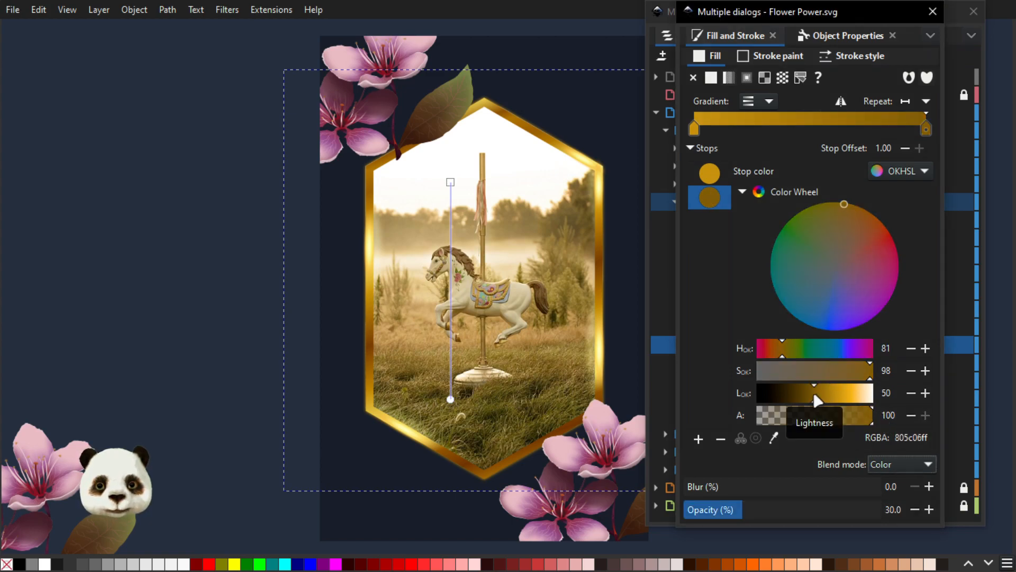
{"action": "left_click", "coordinate": [808, 396]}
{"action": "left_click", "coordinate": [812, 397]}
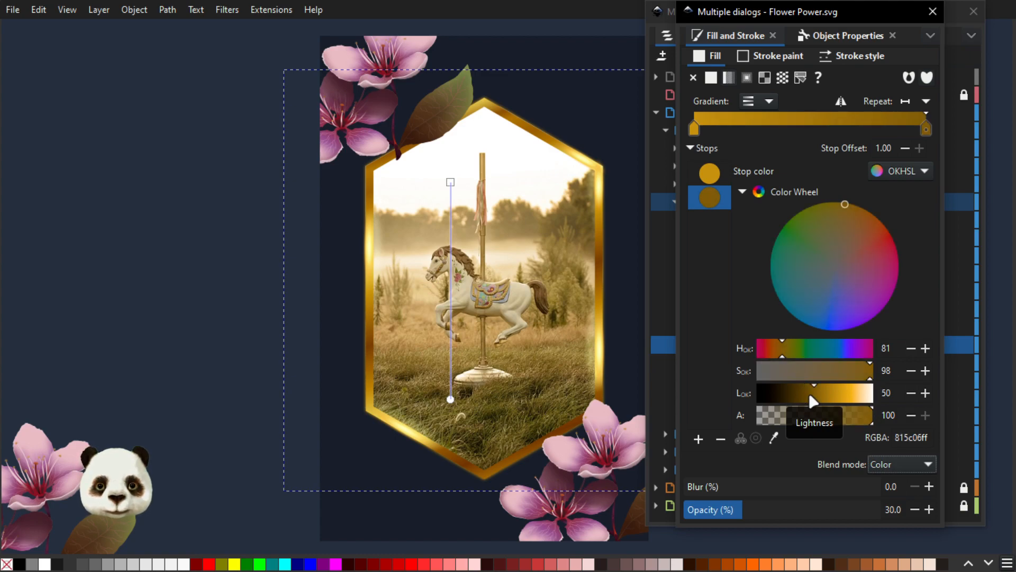
- Set the gradient rectangle's blend mode to Normal and darken its lower stop to lightness 31
{"action": "left_click", "coordinate": [903, 460]}
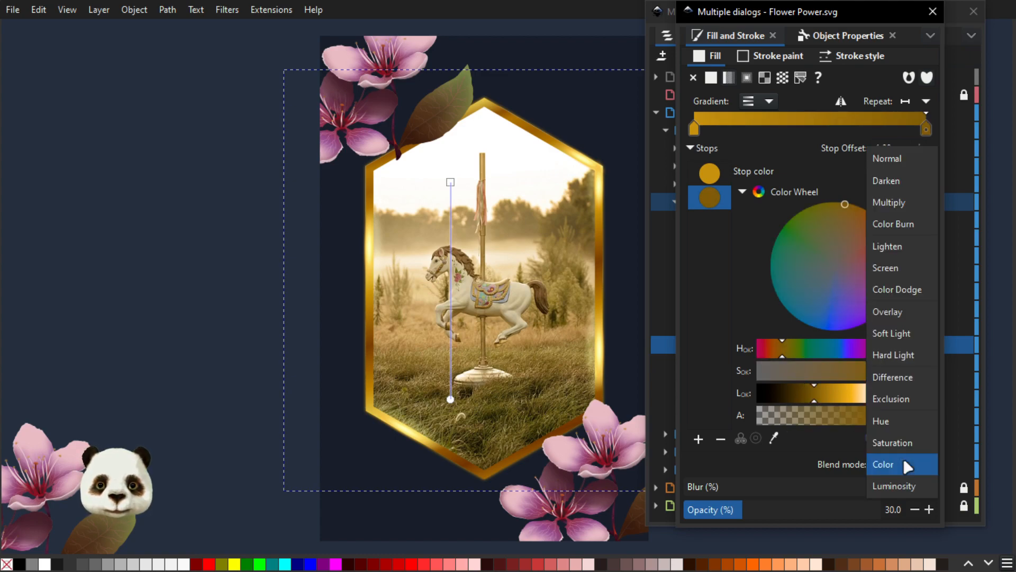
{"action": "left_click", "coordinate": [902, 160]}
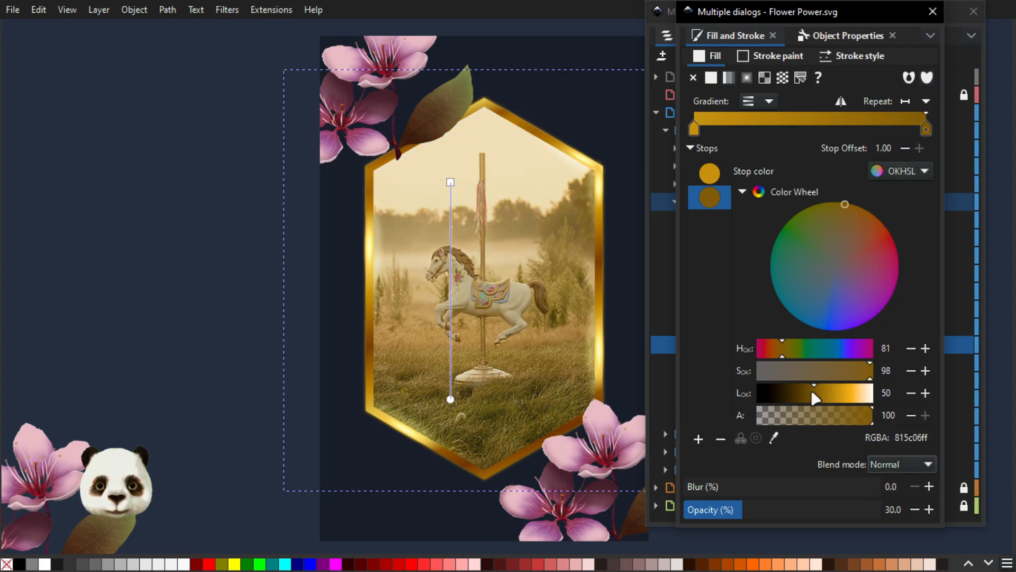
{"action": "left_click", "coordinate": [450, 399]}
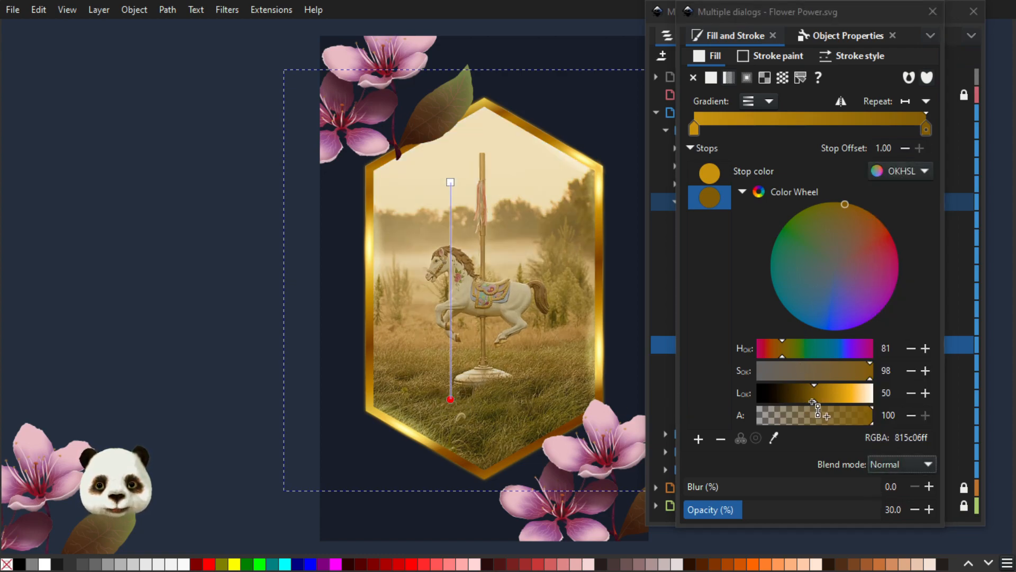
{"action": "left_click_drag", "start_coordinate": [813, 397], "coordinate": [793, 395]}
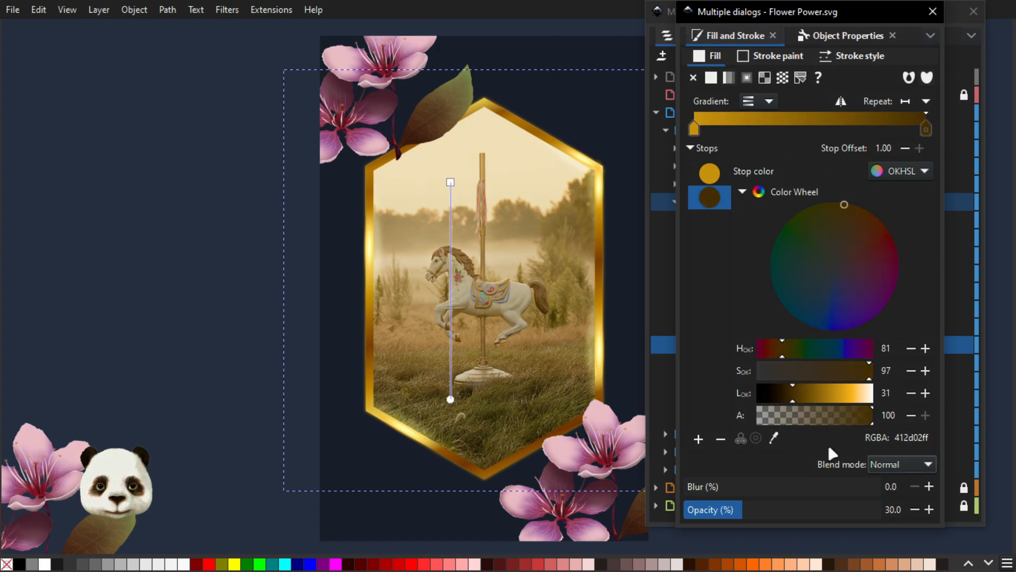
- Set the gold gradient rectangle's blend mode to Color Burn and its opacity to 40%
{"action": "left_click", "coordinate": [799, 511]}
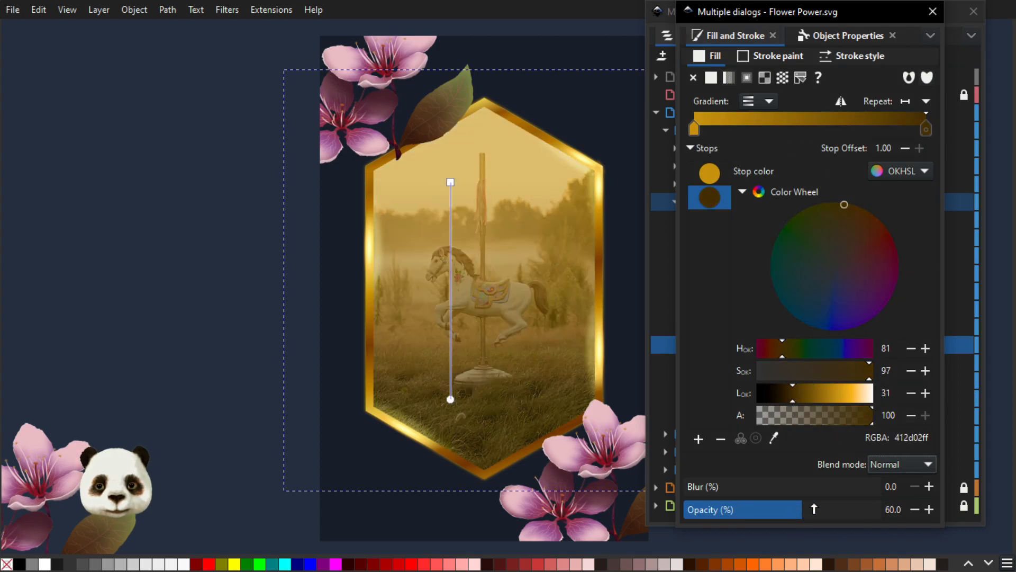
{"action": "left_click", "coordinate": [916, 467]}
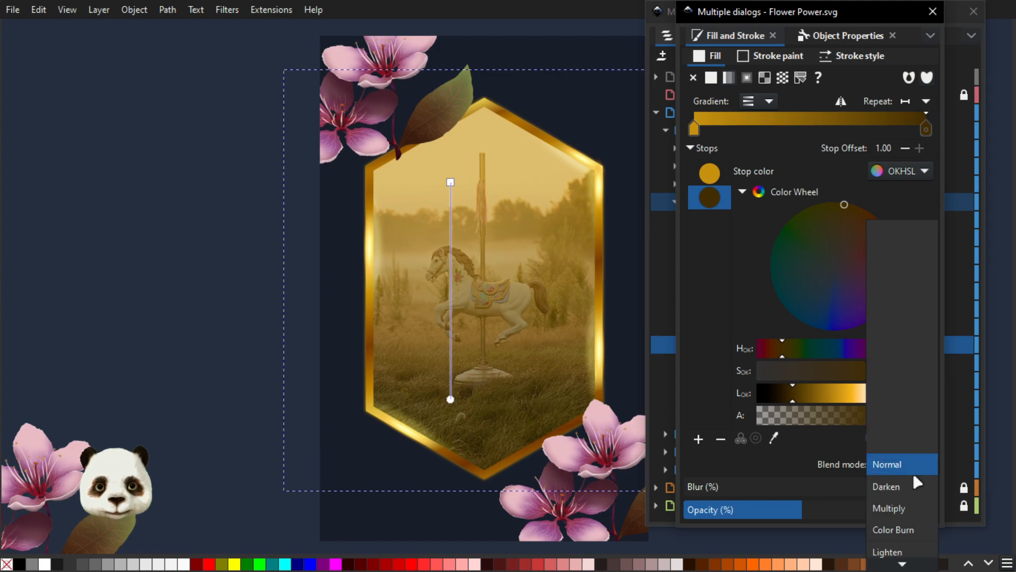
{"action": "left_click", "coordinate": [907, 483]}
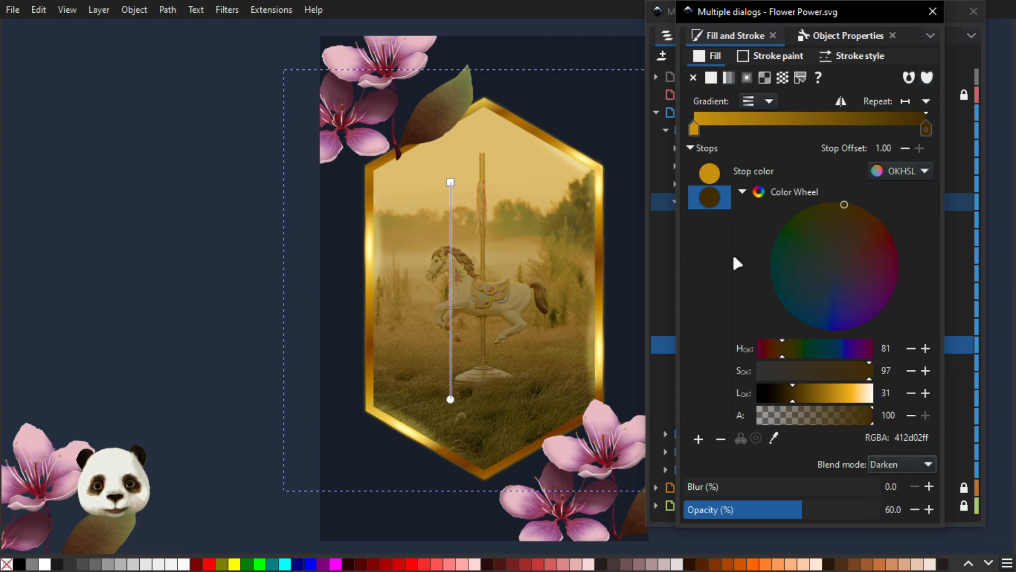
{"action": "key", "text": "Down"}
{"action": "key", "text": "Down"}
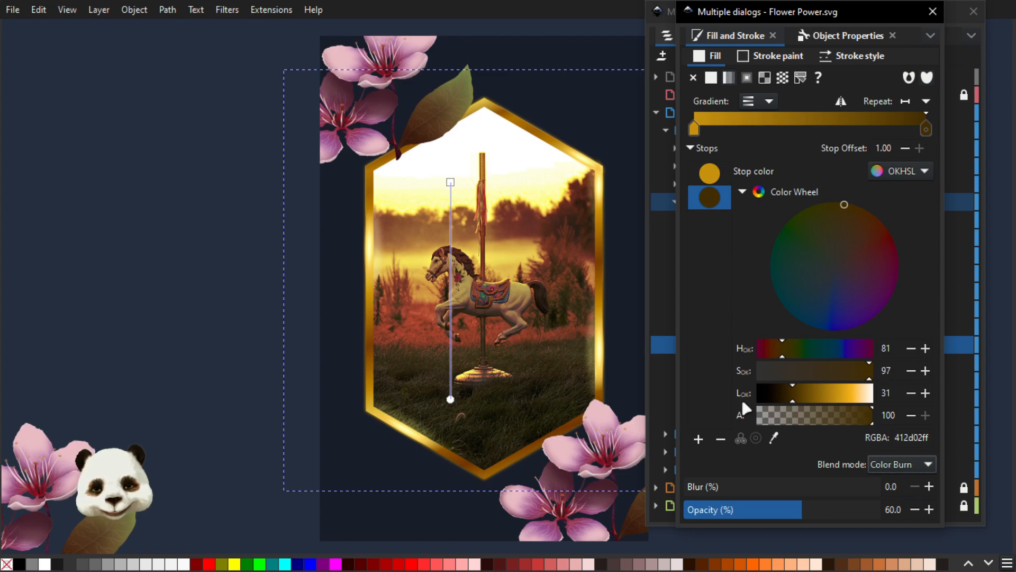
{"action": "left_click_drag", "start_coordinate": [771, 512], "coordinate": [775, 512]}
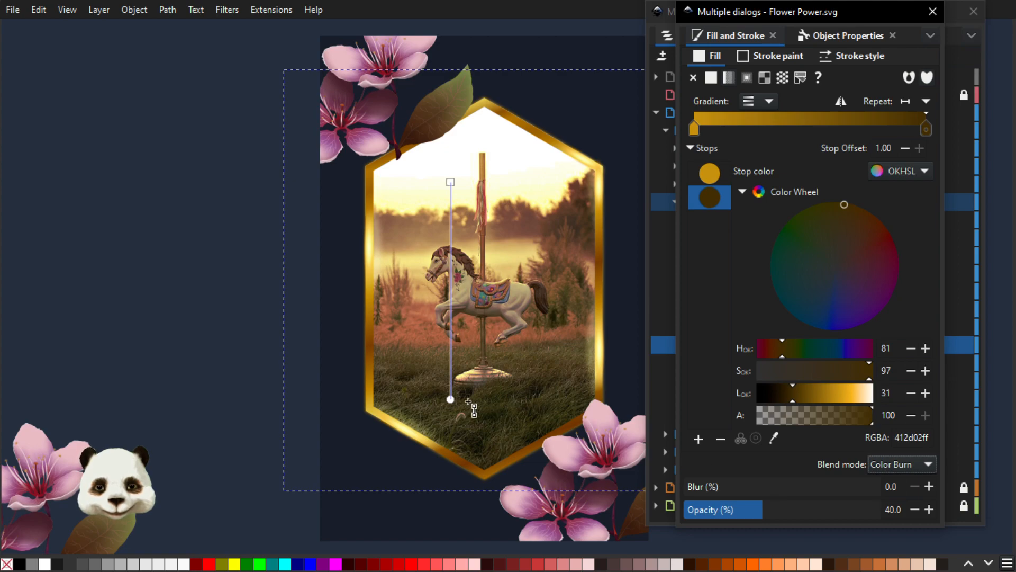
- Move the gradient's lower end up to the carousel's base, and try the gradient reversed before restoring its direction
{"action": "left_click", "coordinate": [451, 399]}
{"action": "left_click_drag", "start_coordinate": [451, 358], "coordinate": [451, 345]}
{"action": "left_click_drag", "start_coordinate": [445, 384], "coordinate": [450, 384]}
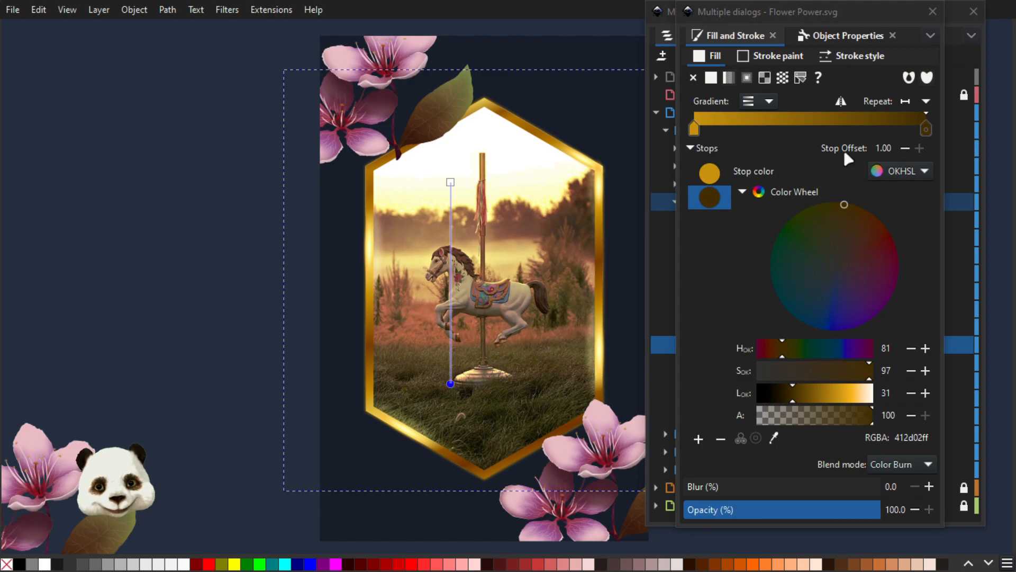
{"action": "left_click", "coordinate": [841, 100]}
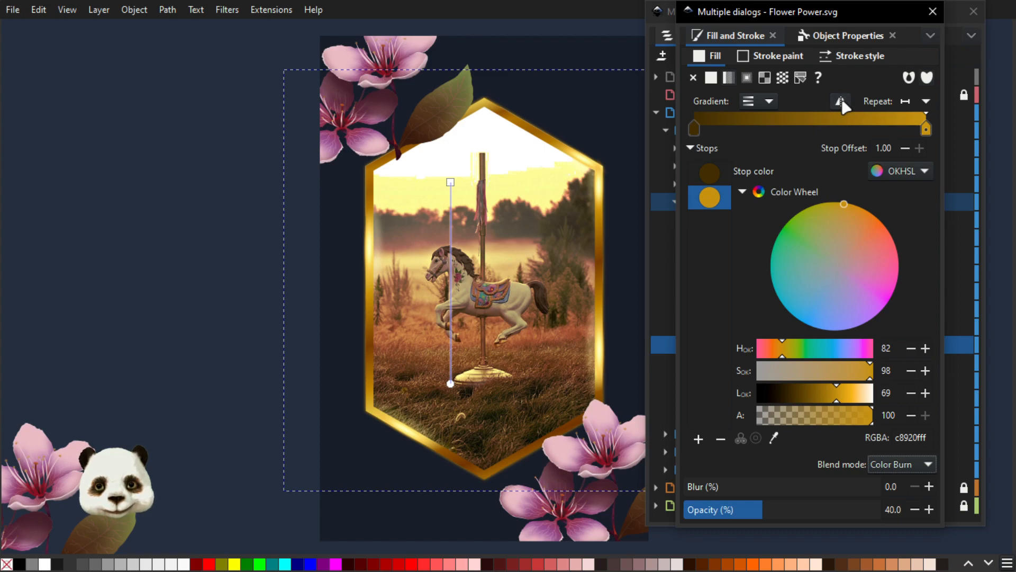
{"action": "left_click", "coordinate": [841, 100]}
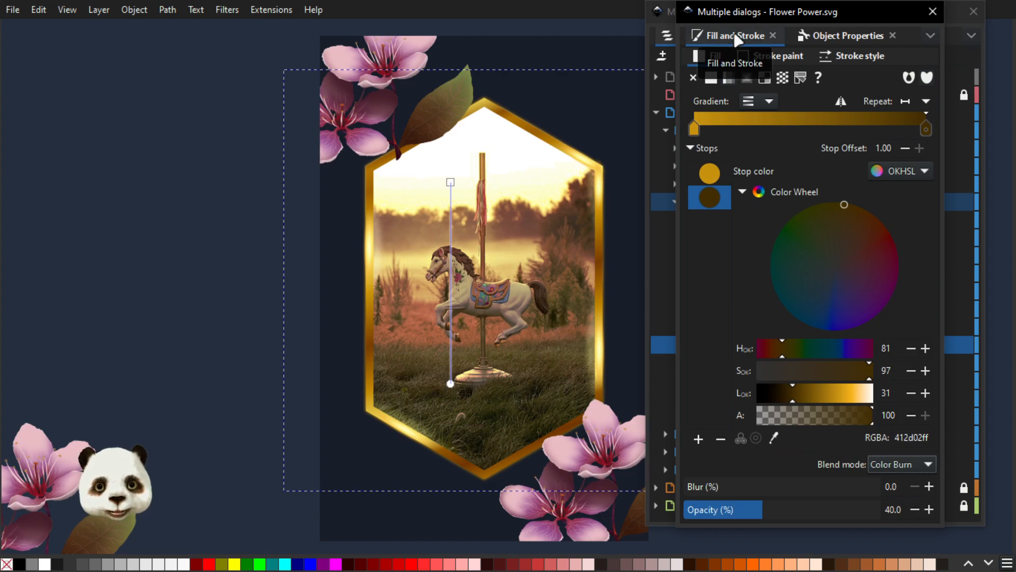
- Duplicate the gold gradient rectangle inside the Frame group and collapse the Gold inner Glow group
{"action": "left_click_drag", "start_coordinate": [739, 37], "coordinate": [870, 37]}
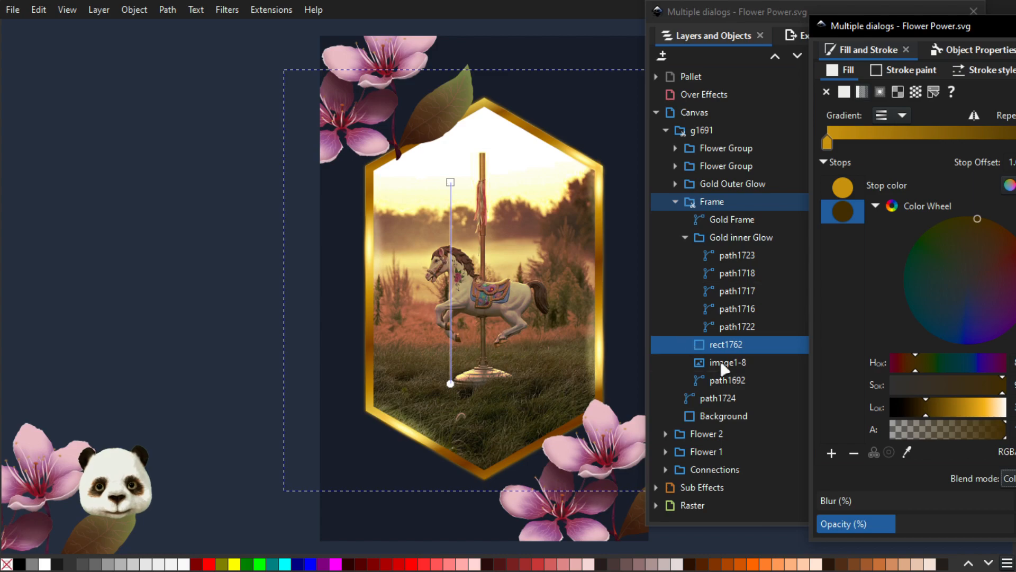
{"action": "left_click", "coordinate": [753, 343]}
{"action": "key", "text": "ctrl+d"}
{"action": "left_click_drag", "start_coordinate": [740, 224], "coordinate": [730, 353]}
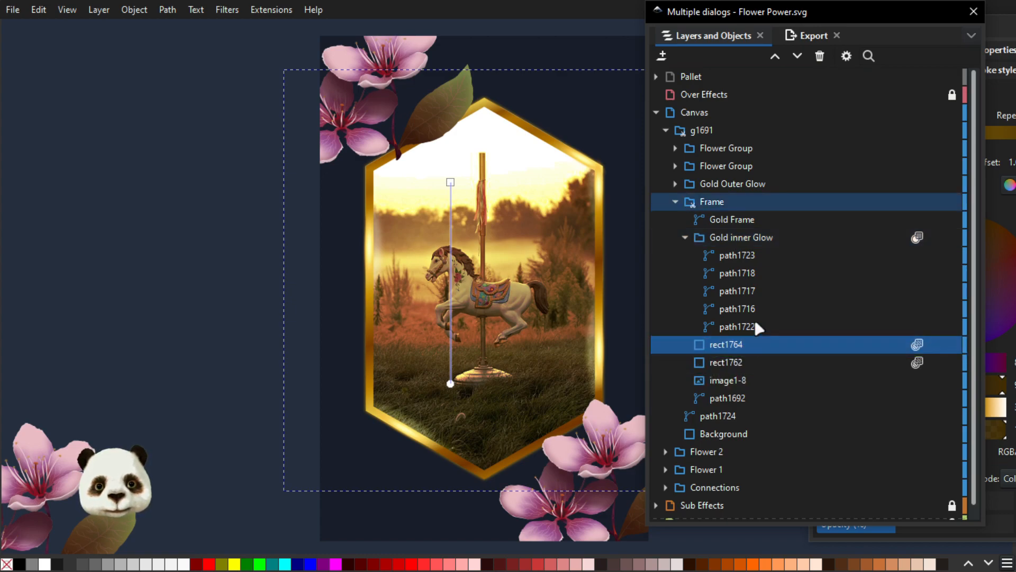
{"action": "left_click", "coordinate": [686, 237]}
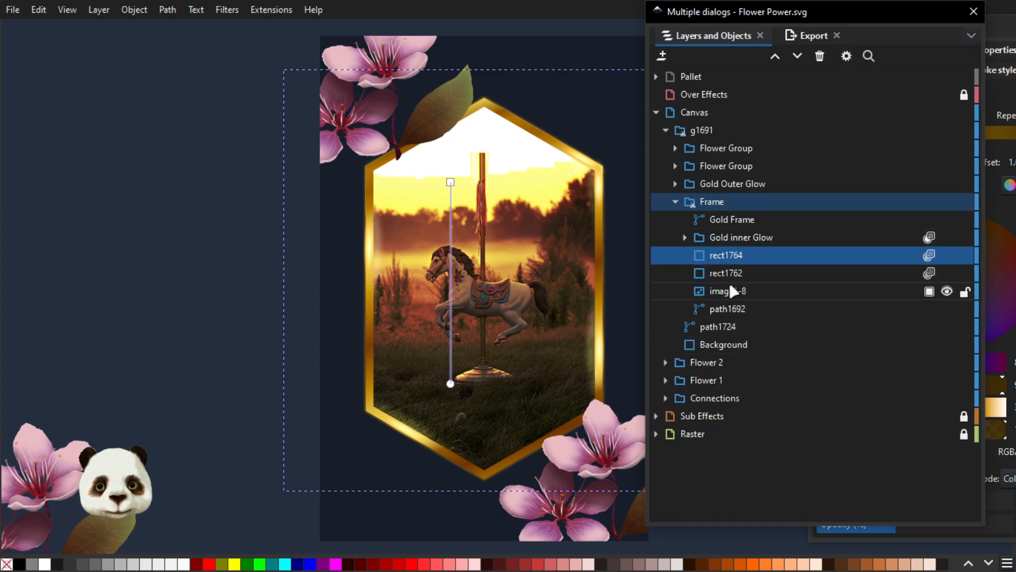
- Recolor the duplicate's gradient with a light blue upper stop (50a7c7) and a dark blue lower stop (072771)
{"action": "left_click_drag", "start_coordinate": [994, 25], "coordinate": [841, 38]}
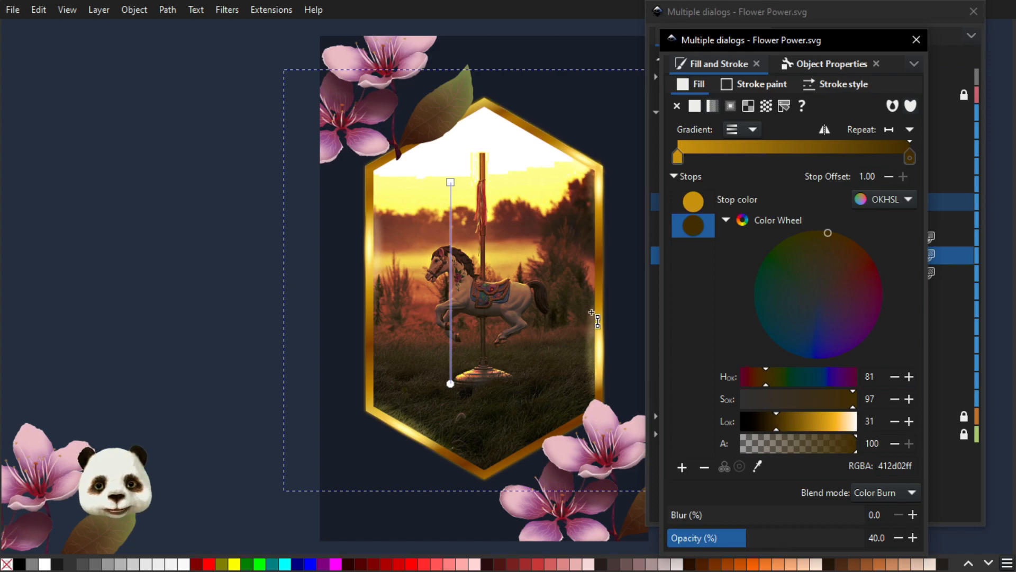
{"action": "left_click", "coordinate": [678, 157]}
{"action": "mouse_move", "coordinate": [787, 311]}
{"action": "left_mouse_down"}
{"action": "mouse_move", "coordinate": [793, 344]}
{"action": "mouse_move", "coordinate": [785, 325]}
{"action": "left_mouse_up"}
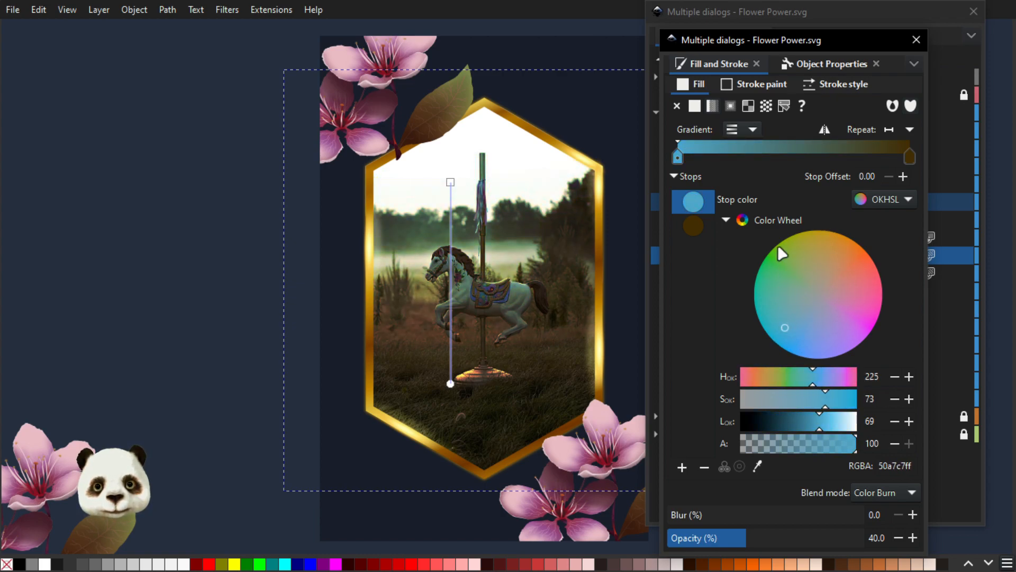
{"action": "left_click", "coordinate": [910, 158]}
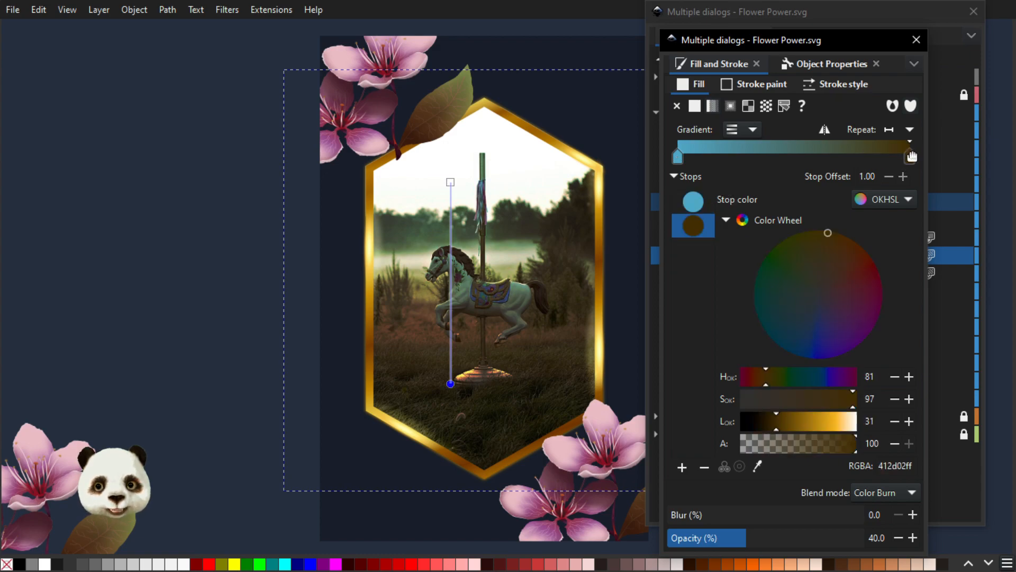
{"action": "left_click_drag", "start_coordinate": [799, 314], "coordinate": [813, 352]}
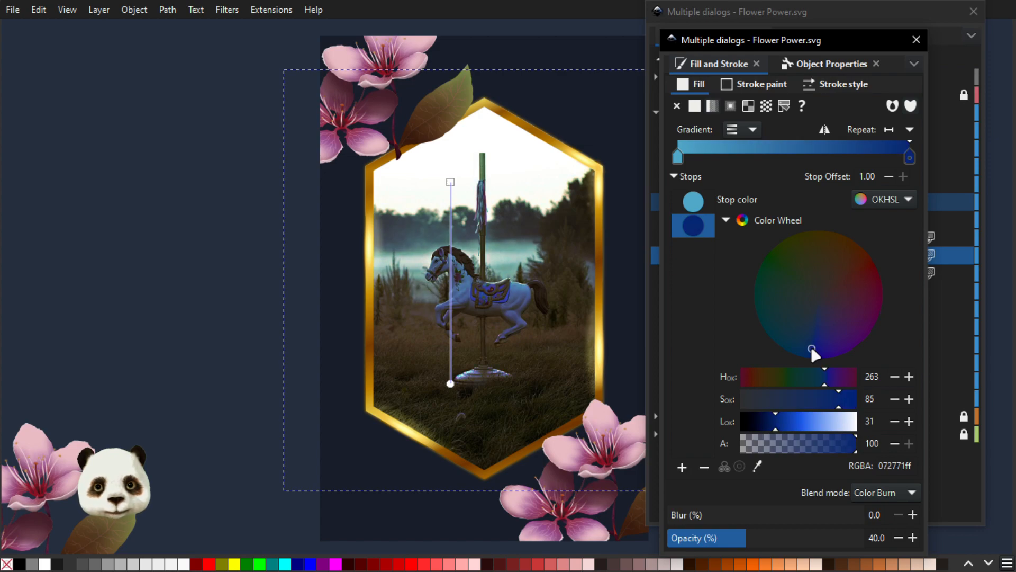
- Set the blue gradient rectangle's blend mode to Overlay and its opacity to 10%
{"action": "left_click", "coordinate": [881, 497]}
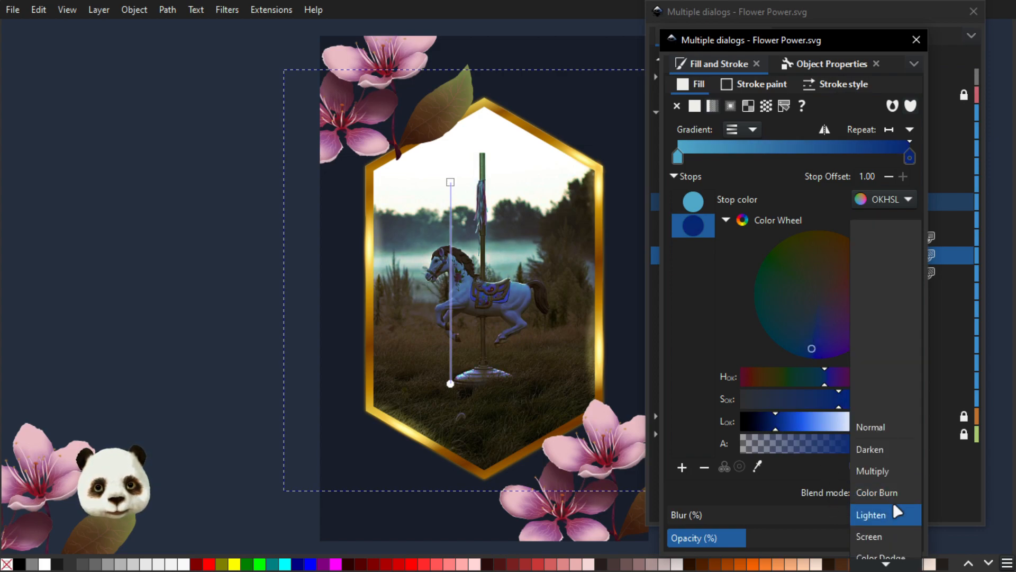
{"action": "left_click", "coordinate": [891, 510]}
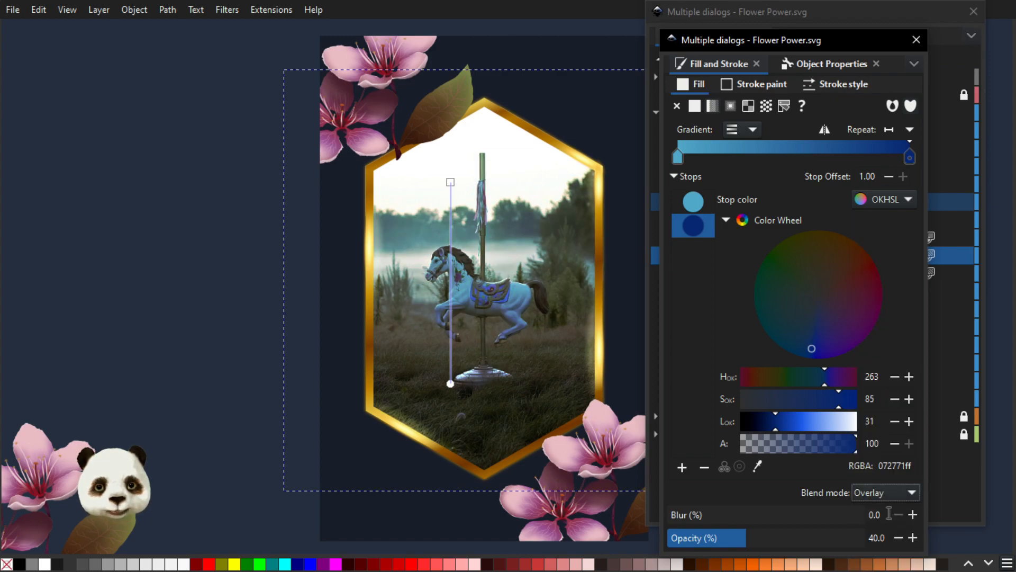
{"action": "left_click_drag", "start_coordinate": [733, 540], "coordinate": [693, 545]}
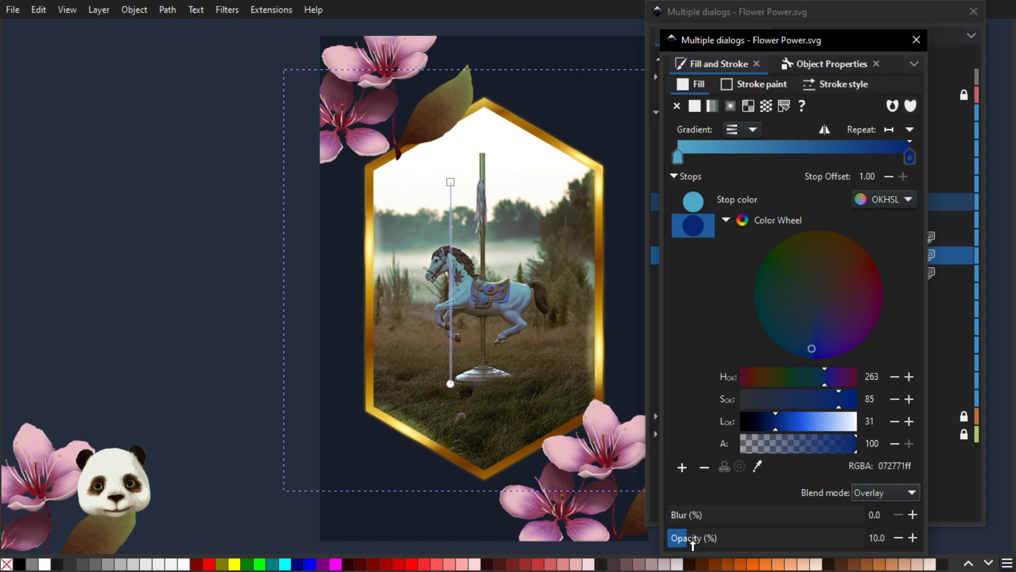
- Try the Color blend mode on the blue gradient rectangle and settle on Saturation
{"action": "mouse_move", "coordinate": [760, 42]}
{"action": "left_mouse_down"}
{"action": "mouse_move", "coordinate": [875, 40]}
{"action": "mouse_move", "coordinate": [807, 45]}
{"action": "left_mouse_up"}
{"action": "left_click", "coordinate": [944, 494]}
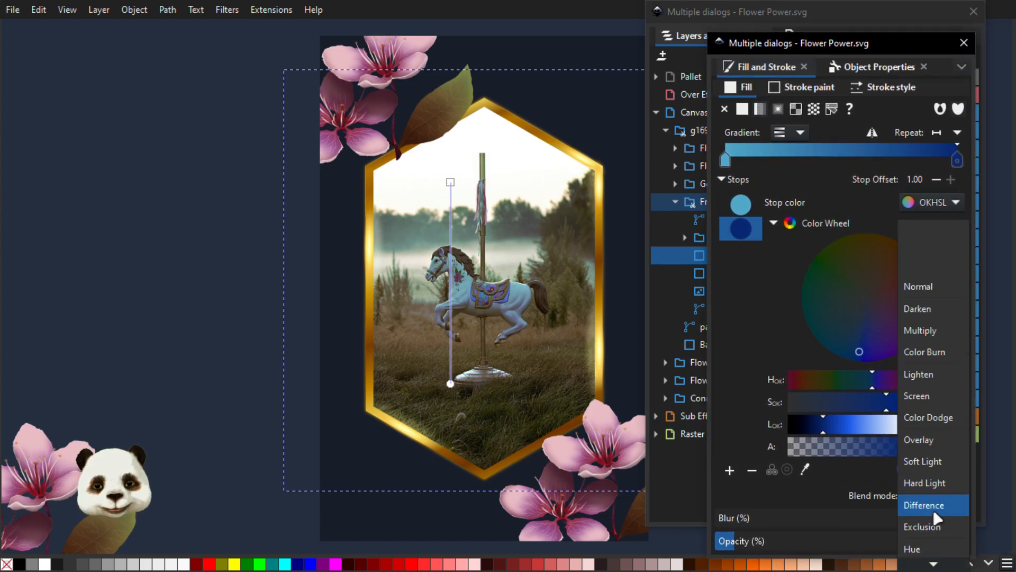
{"action": "scroll", "coordinate": [929, 519], "scroll_direction": "down", "scroll_amount": 1}
{"action": "left_click", "coordinate": [927, 540]}
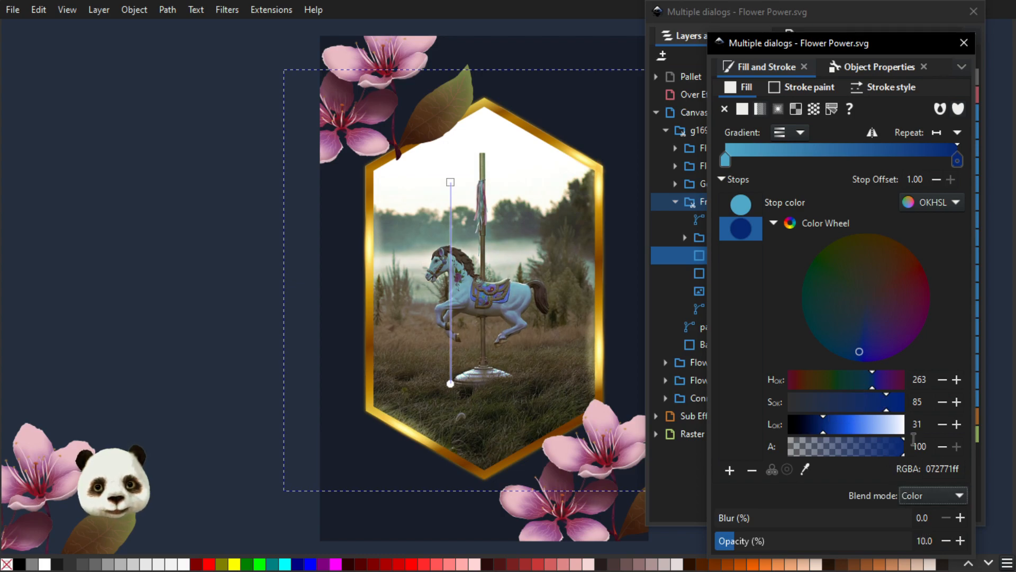
{"action": "key", "text": "Up"}
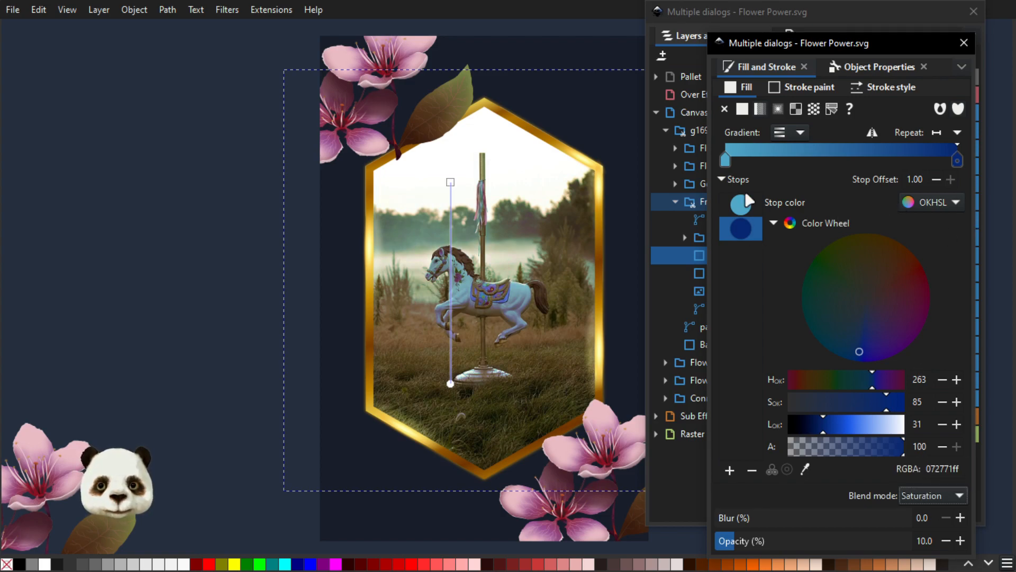
- Examine the tinted carousel horse up close and the framed photo as a whole
{"action": "mouse_move", "coordinate": [780, 43]}
{"action": "left_mouse_down"}
{"action": "mouse_move", "coordinate": [878, 66]}
{"action": "mouse_move", "coordinate": [419, 36]}
{"action": "mouse_move", "coordinate": [616, 41]}
{"action": "mouse_move", "coordinate": [1013, 259]}
{"action": "mouse_move", "coordinate": [1015, 89]}
{"action": "left_mouse_up"}
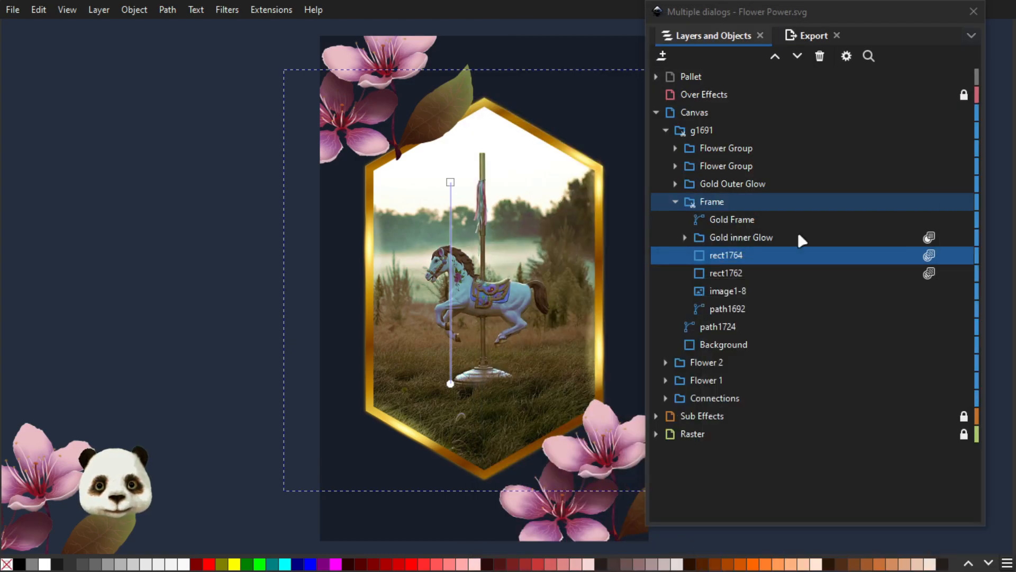
{"action": "left_click", "coordinate": [946, 255]}
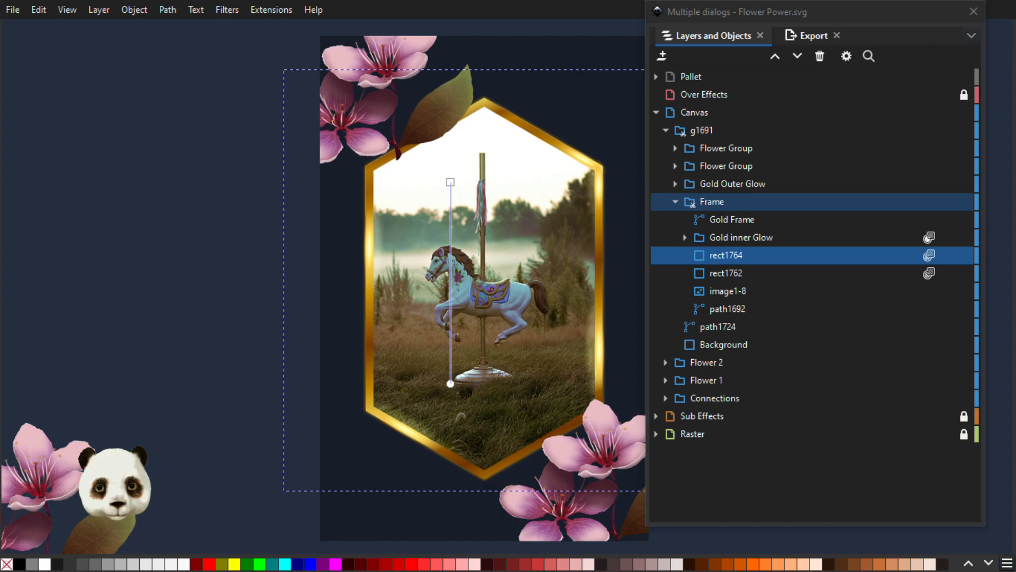
{"action": "key", "text": "plus"}
{"action": "key", "text": "plus"}
{"action": "key", "text": "plus"}
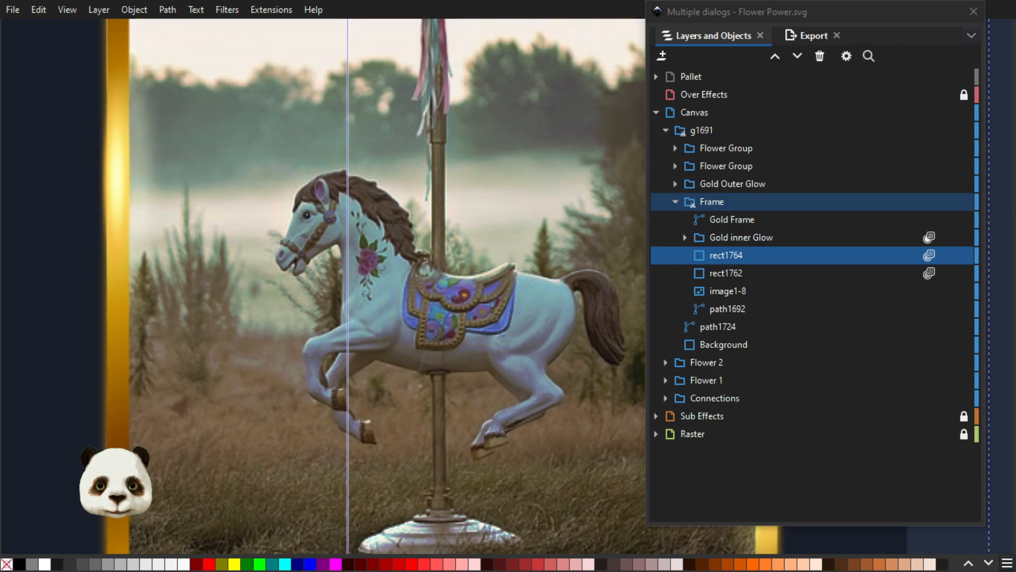
{"action": "scroll", "coordinate": [211, 244], "scroll_direction": "down", "scroll_amount": 4}
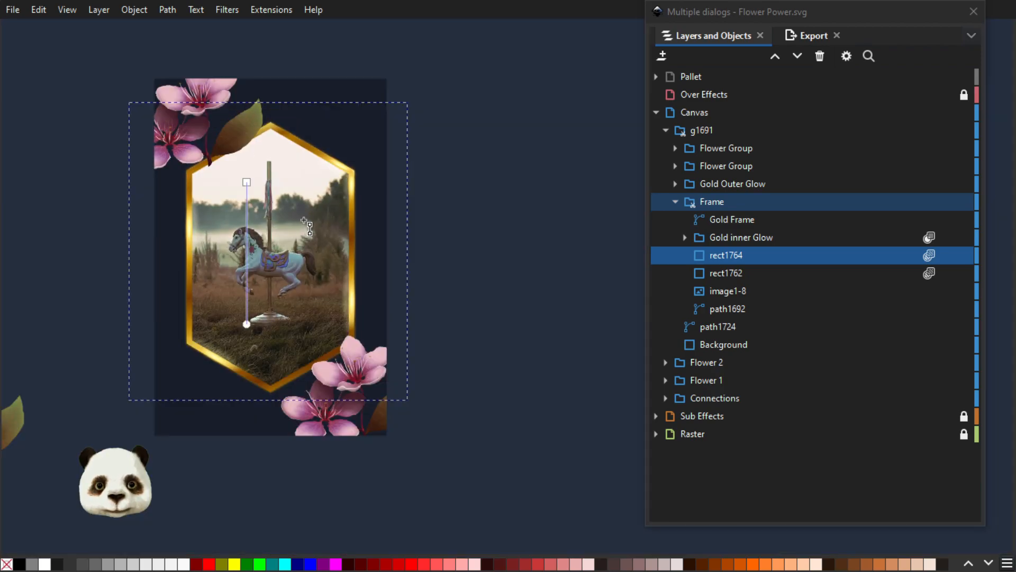
{"action": "scroll", "coordinate": [302, 217], "scroll_direction": "up", "scroll_amount": 2}
{"action": "scroll", "coordinate": [472, 297], "scroll_direction": "left", "scroll_amount": 8}
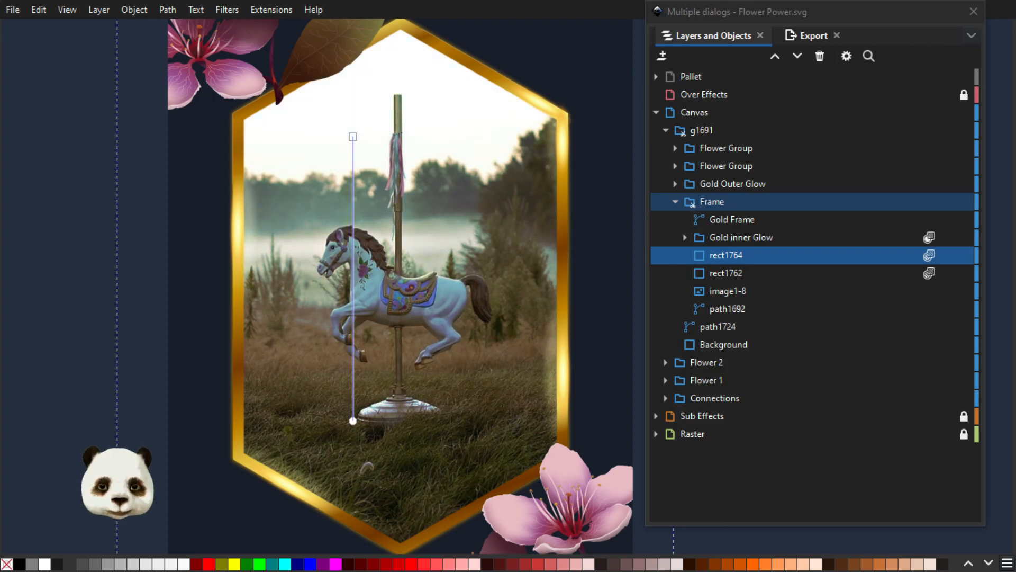
{"action": "scroll", "coordinate": [612, 329], "scroll_direction": "down", "scroll_amount": 1}
{"action": "left_click_drag", "start_coordinate": [585, 280], "coordinate": [533, 252]}
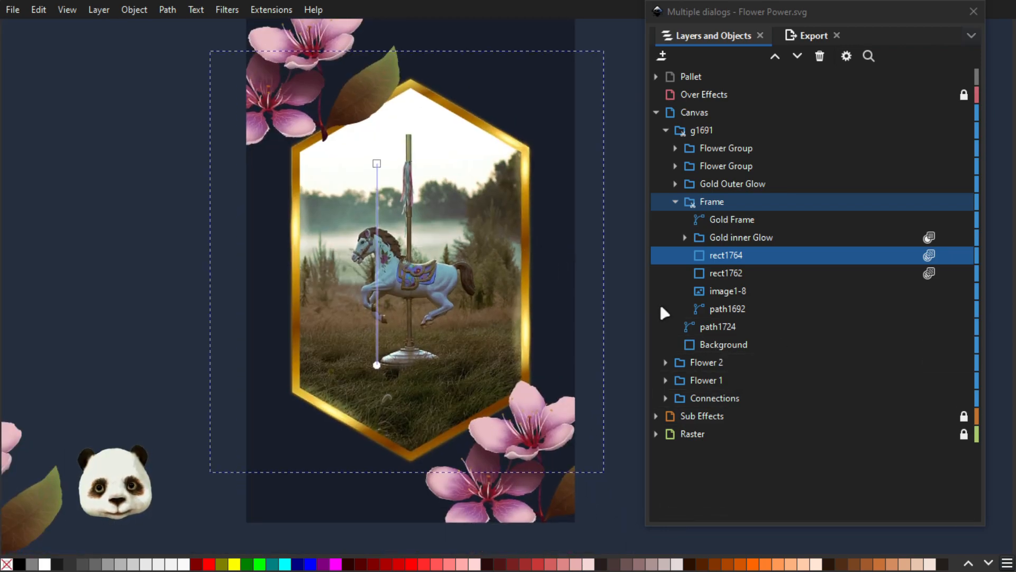
- Compare the photo with and without each gradient rectangle by toggling their visibility, leaving both visible
{"action": "left_click", "coordinate": [947, 256]}
{"action": "left_click", "coordinate": [947, 274]}
{"action": "left_click", "coordinate": [947, 274]}
{"action": "left_click", "coordinate": [947, 274]}
{"action": "left_click", "coordinate": [947, 275]}
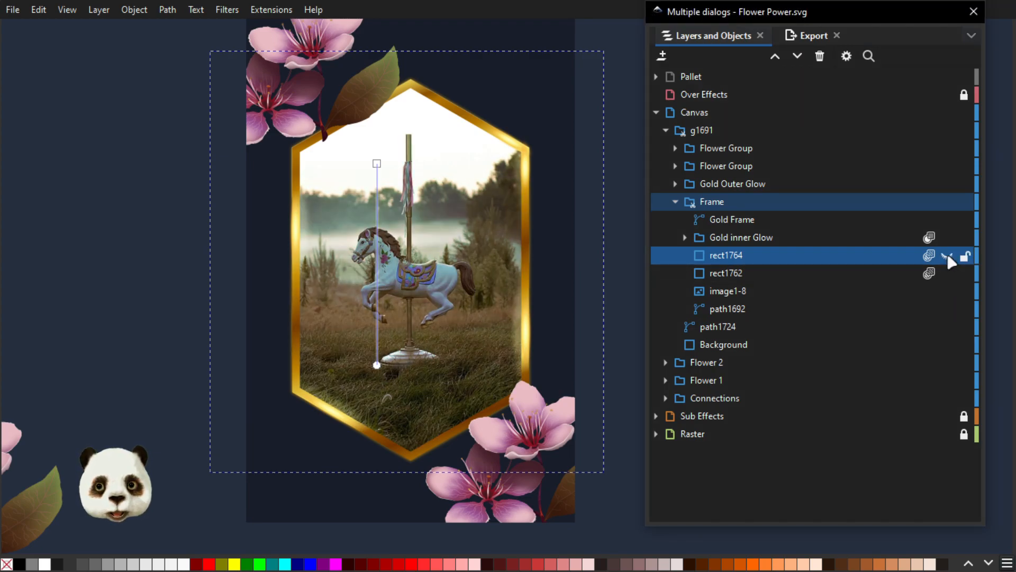
{"action": "left_click", "coordinate": [947, 256]}
{"action": "left_click", "coordinate": [947, 256]}
{"action": "left_click", "coordinate": [947, 257]}
{"action": "left_click", "coordinate": [947, 257]}
{"action": "left_click", "coordinate": [947, 256]}
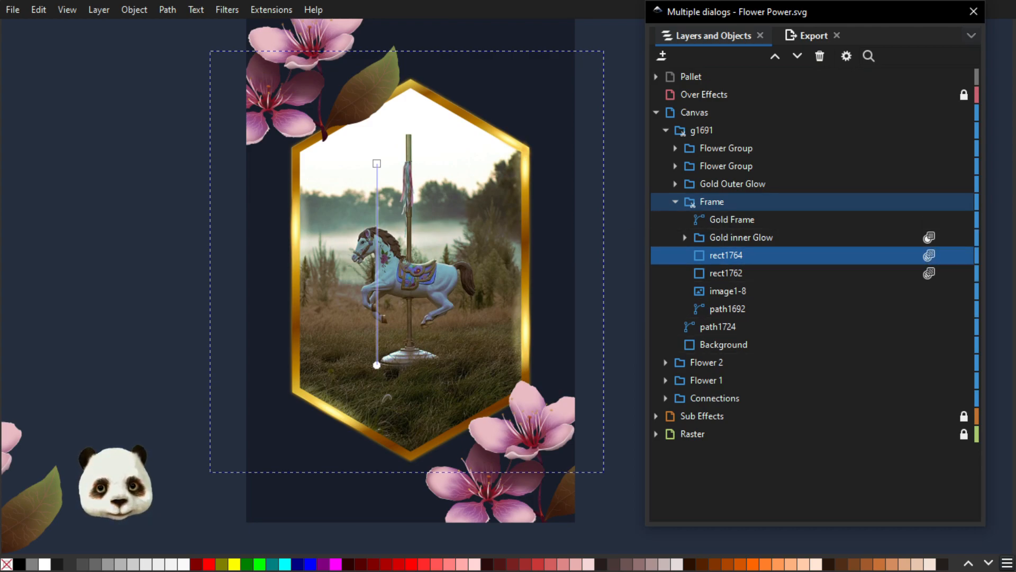
- Reverse the blue gradient's direction and extend its upper end to the top of the gold frame
{"action": "key", "text": "shift+r"}
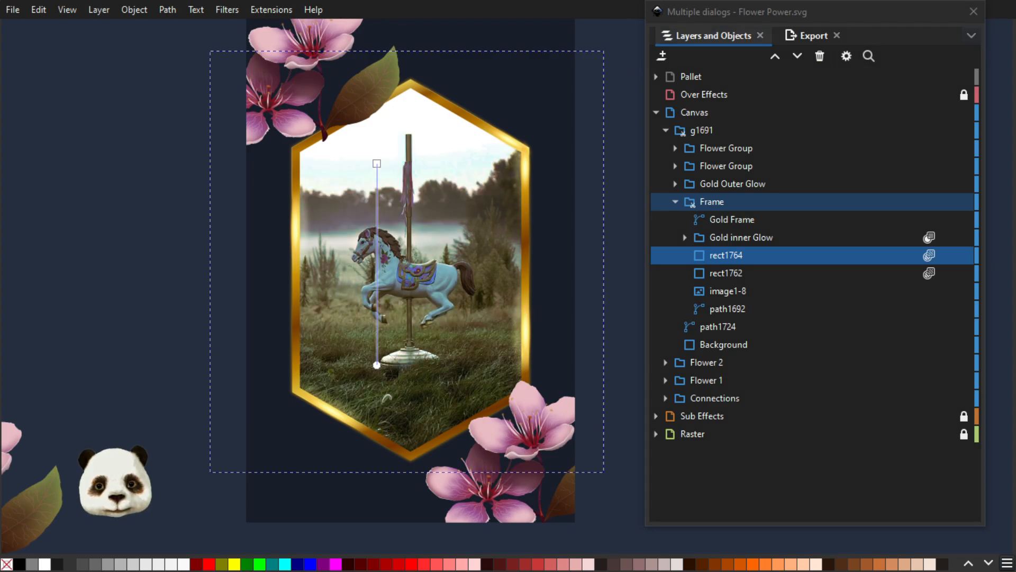
{"action": "left_click_drag", "start_coordinate": [379, 165], "coordinate": [376, 94]}
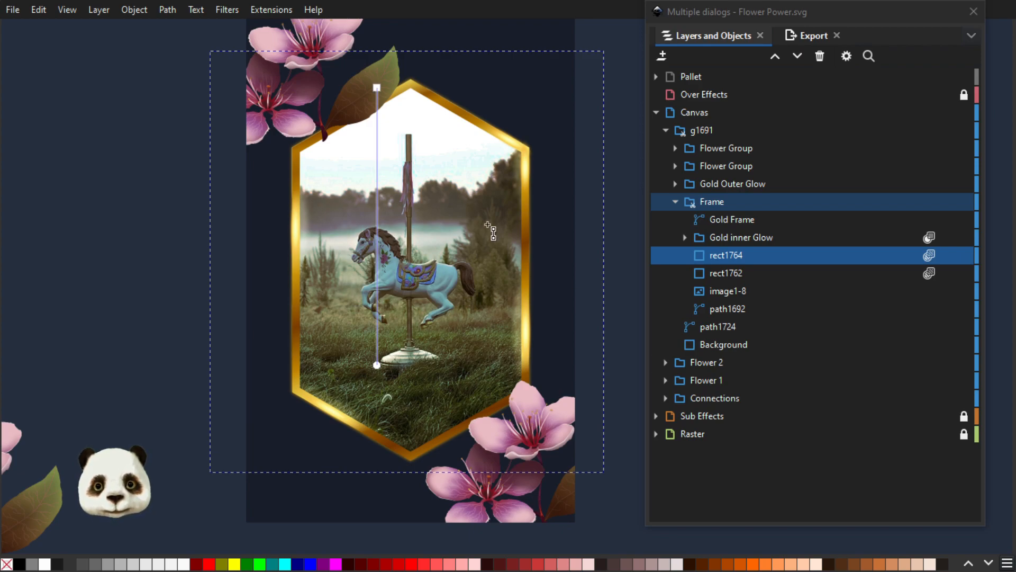
- Draw a new rectangle covering the whole hexagonal frame and photo inside the Frame group
{"action": "left_click_drag", "start_coordinate": [548, 205], "coordinate": [563, 252]}
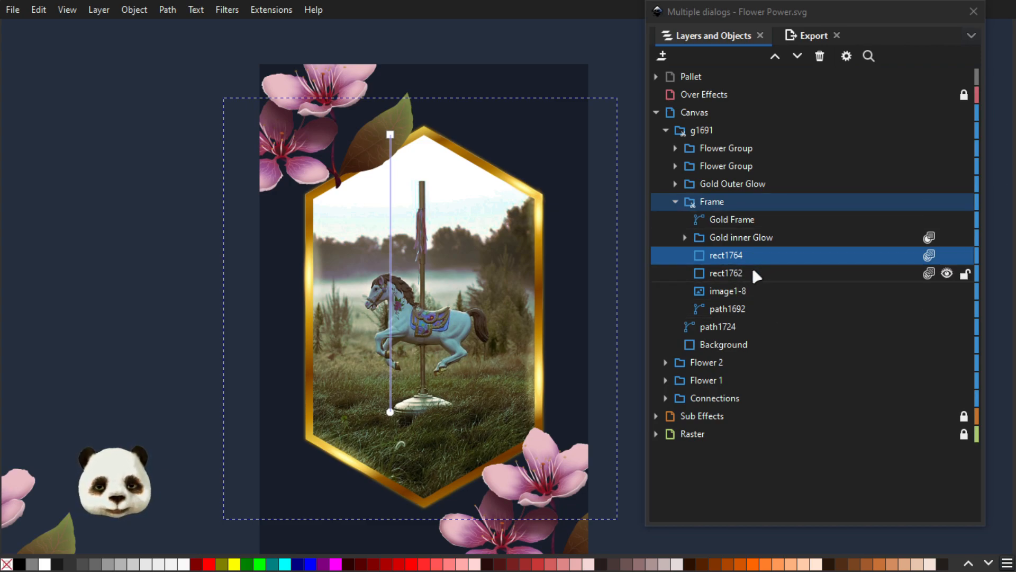
{"action": "left_click", "coordinate": [748, 252]}
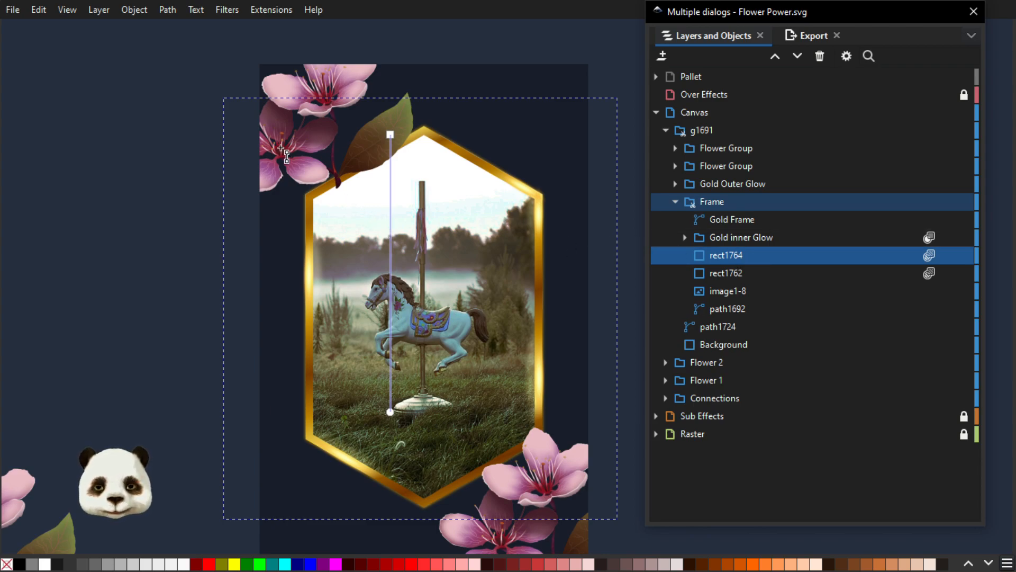
{"action": "key", "text": "r"}
{"action": "mouse_move", "coordinate": [241, 125]}
{"action": "left_mouse_down"}
{"action": "mouse_move", "coordinate": [392, 235]}
{"action": "mouse_move", "coordinate": [626, 467]}
{"action": "mouse_move", "coordinate": [642, 523]}
{"action": "left_mouse_up"}
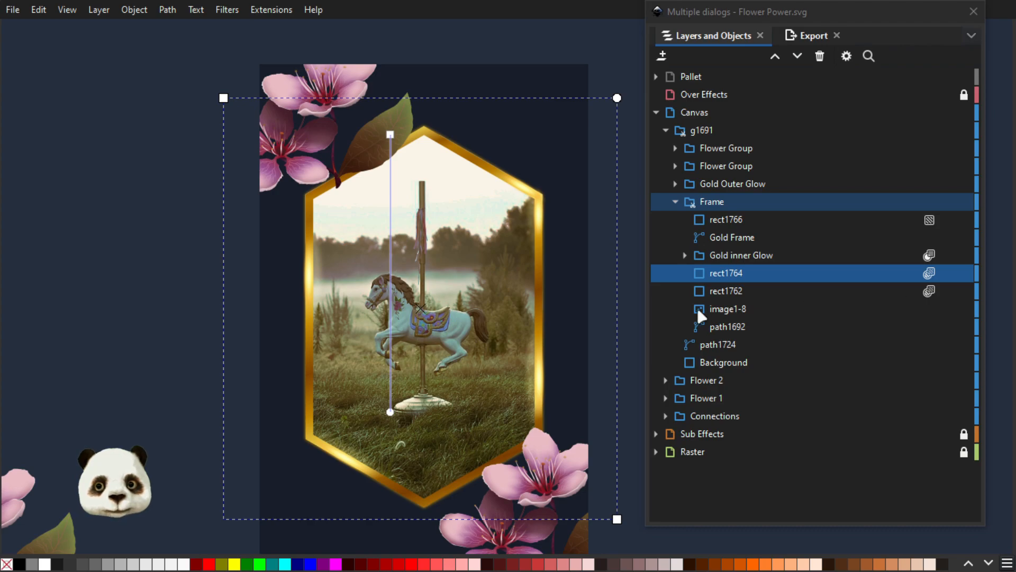
{"action": "left_click", "coordinate": [956, 271]}
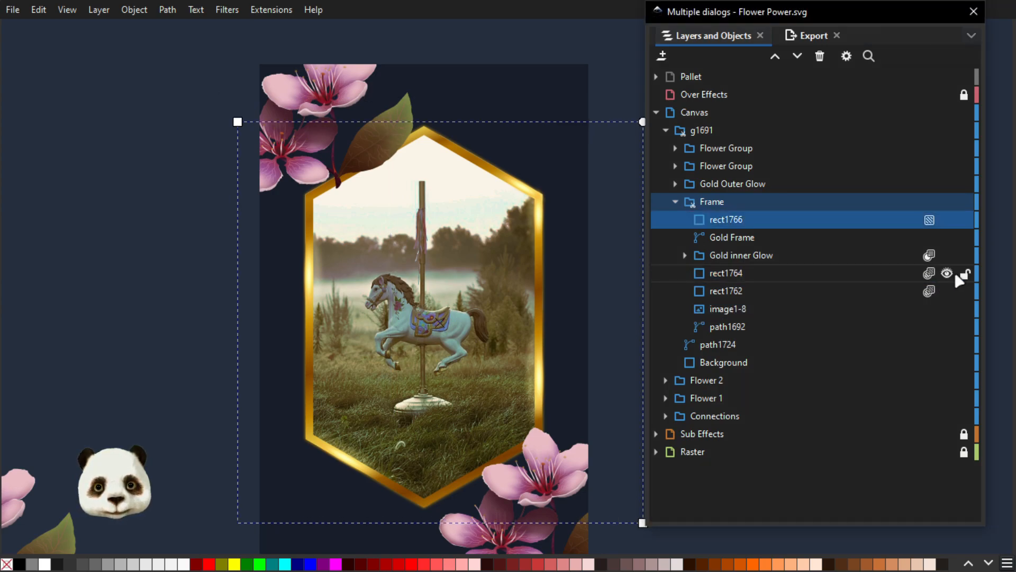
- Move the new blended rectangle directly below the Gold inner Glow group, and group it with the other two gradient rectangles
{"action": "left_click_drag", "start_coordinate": [840, 221], "coordinate": [878, 262]}
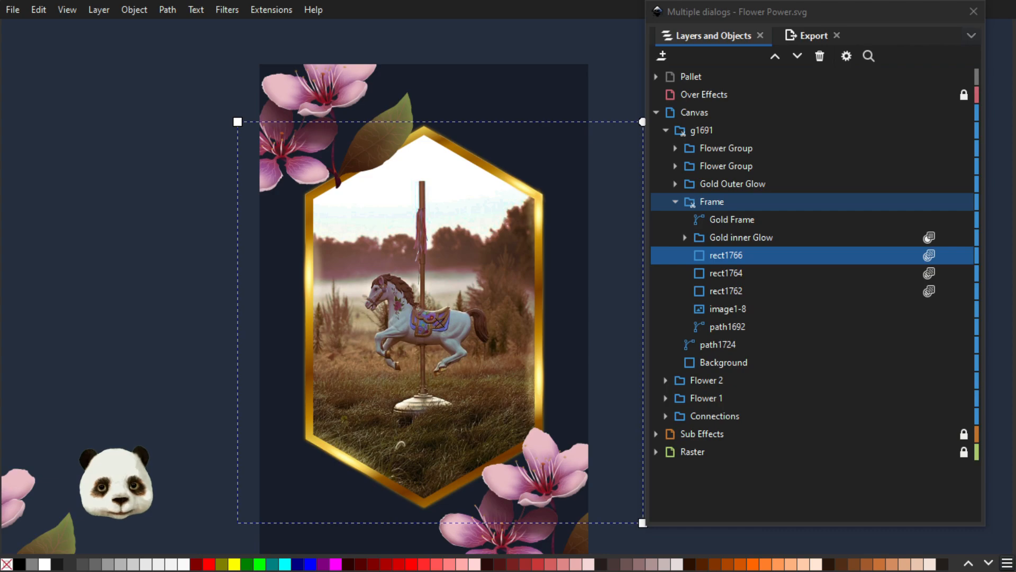
{"action": "scroll", "coordinate": [603, 281], "scroll_direction": "down", "scroll_amount": 3}
{"action": "scroll", "coordinate": [601, 266], "scroll_direction": "up", "scroll_amount": 2}
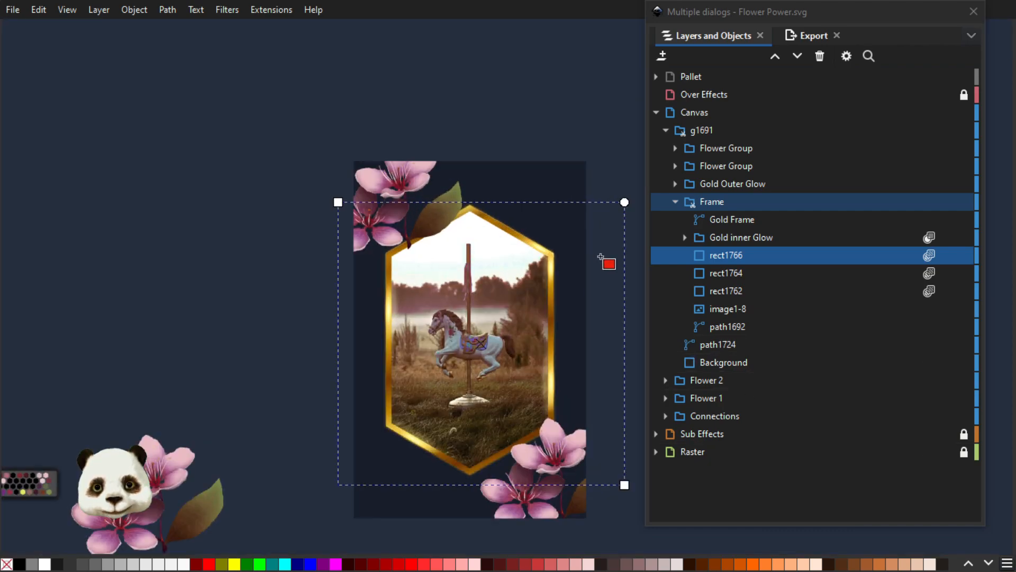
{"action": "left_click_drag", "start_coordinate": [587, 183], "coordinate": [494, 150]}
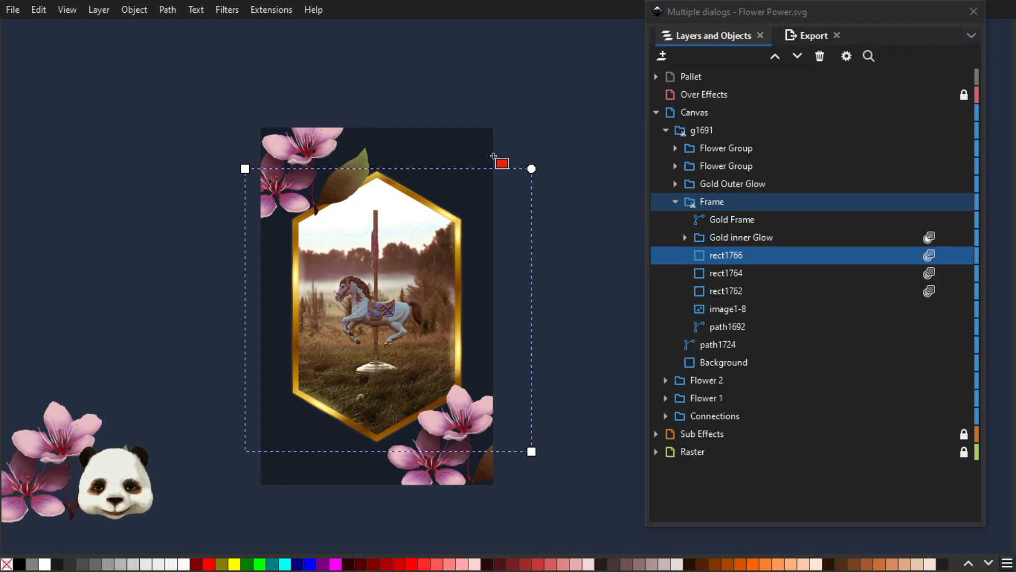
{"action": "left_click", "coordinate": [715, 292], "text": "shift"}
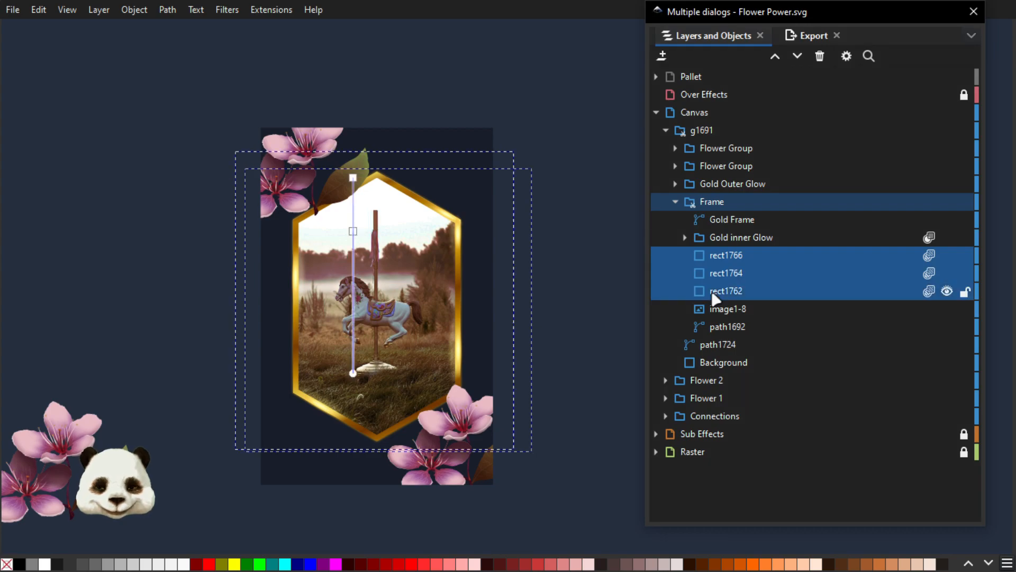
{"action": "key", "text": "ctrl+g"}
- Compare the photo with and without the grouped overlay rectangles by toggling the group's visibility, leaving it visible
{"action": "left_click", "coordinate": [947, 256]}
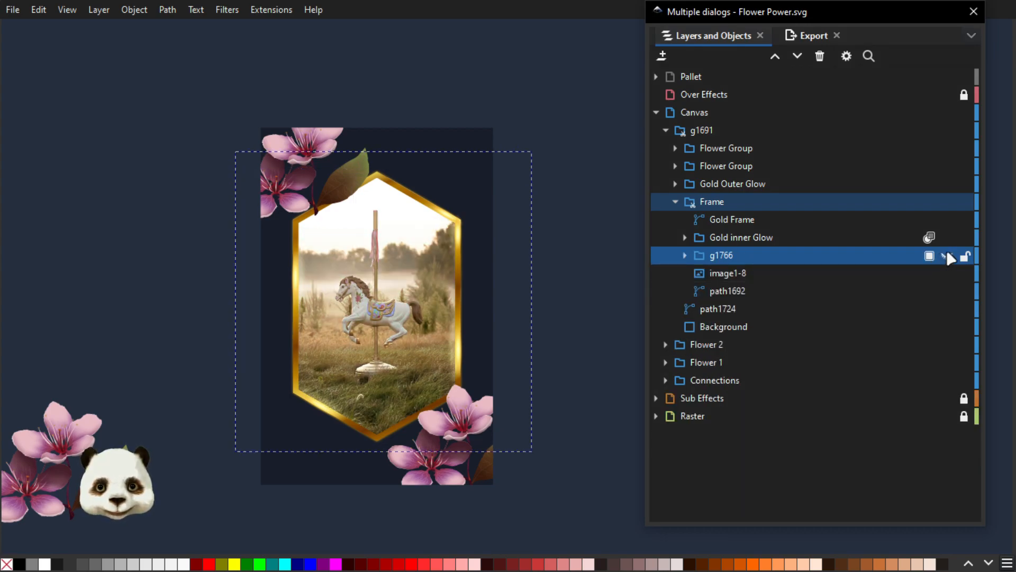
{"action": "left_click", "coordinate": [947, 256]}
{"action": "left_click", "coordinate": [947, 256]}
{"action": "left_click", "coordinate": [947, 256]}
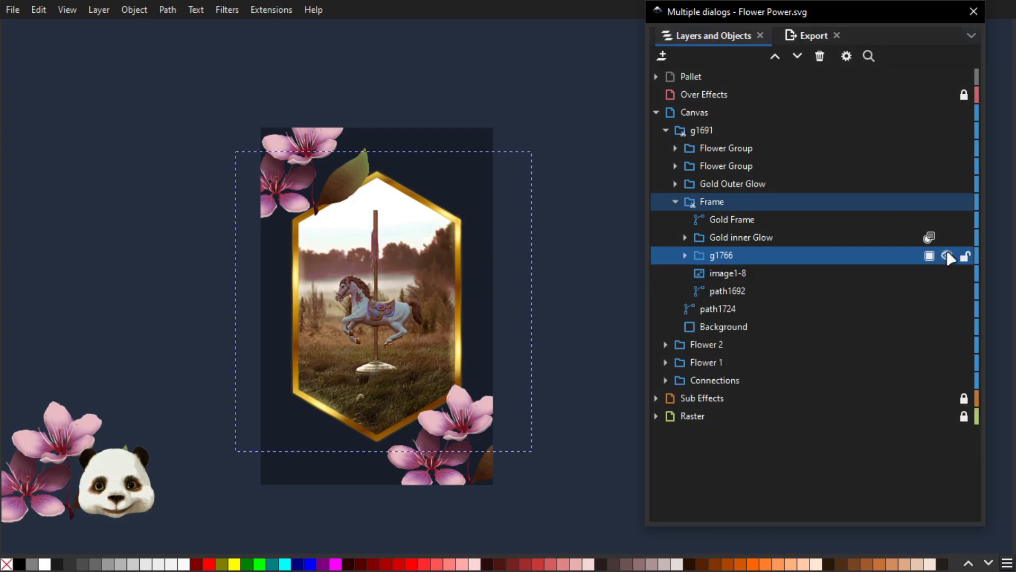
{"action": "left_click", "coordinate": [947, 256]}
{"action": "left_click", "coordinate": [947, 256]}
{"action": "left_click", "coordinate": [947, 256]}
{"action": "left_click", "coordinate": [947, 256]}
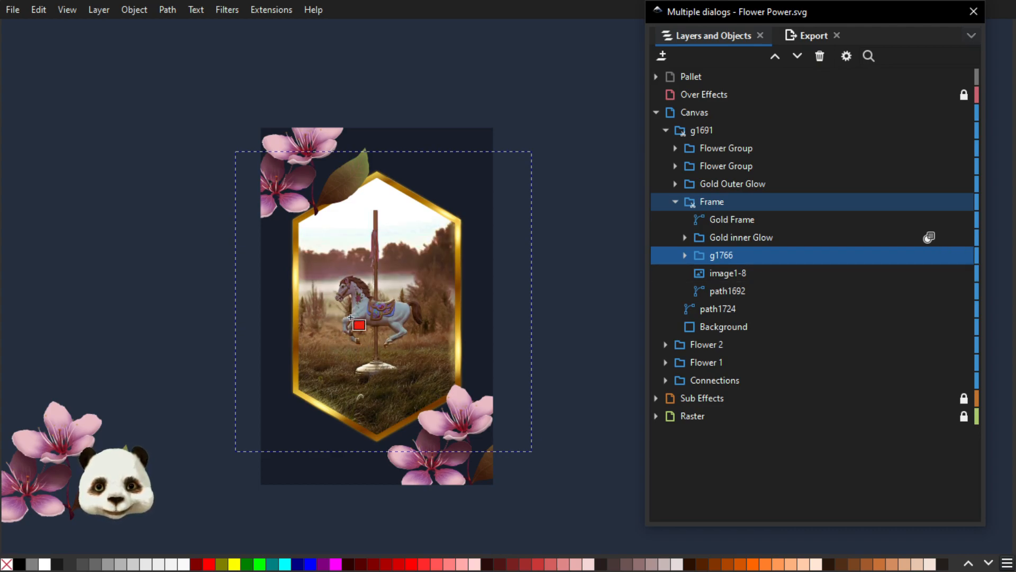
- Rename the group of overlay rectangles as Photo Filters
{"action": "scroll", "coordinate": [339, 325], "scroll_direction": "up", "scroll_amount": 1}
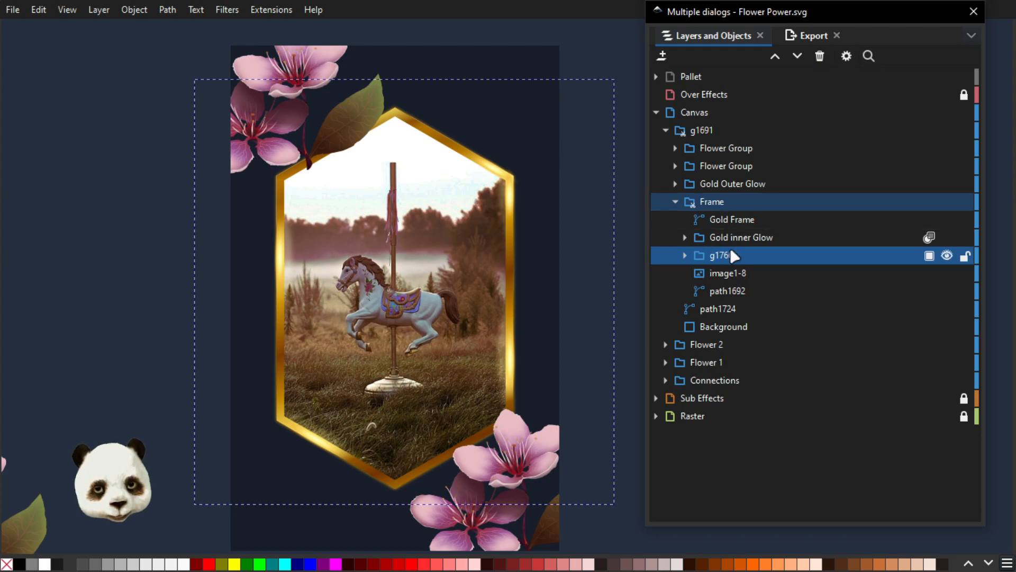
{"action": "double_click", "coordinate": [719, 255]}
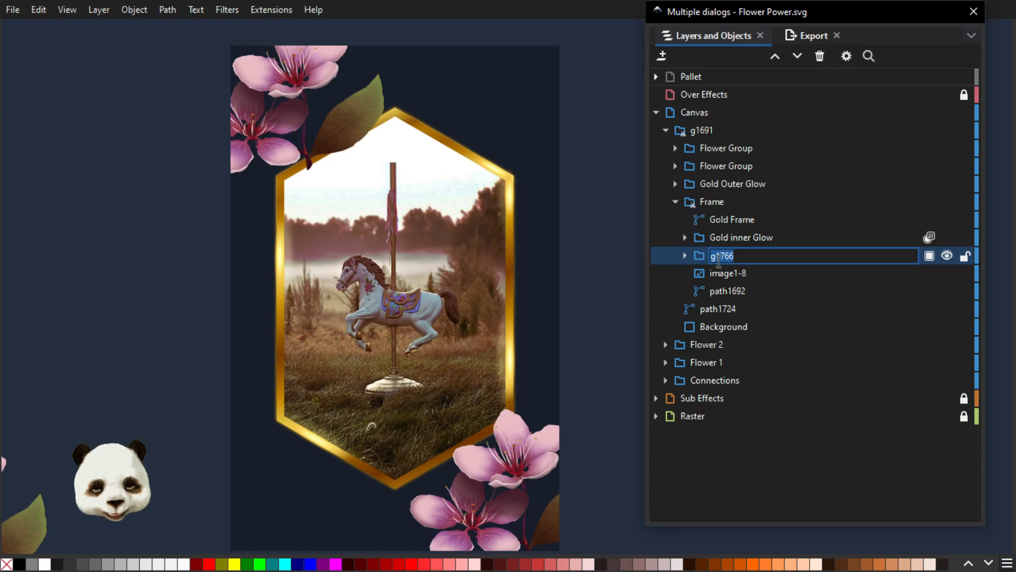
{"action": "type", "text": "Photo Filters"}
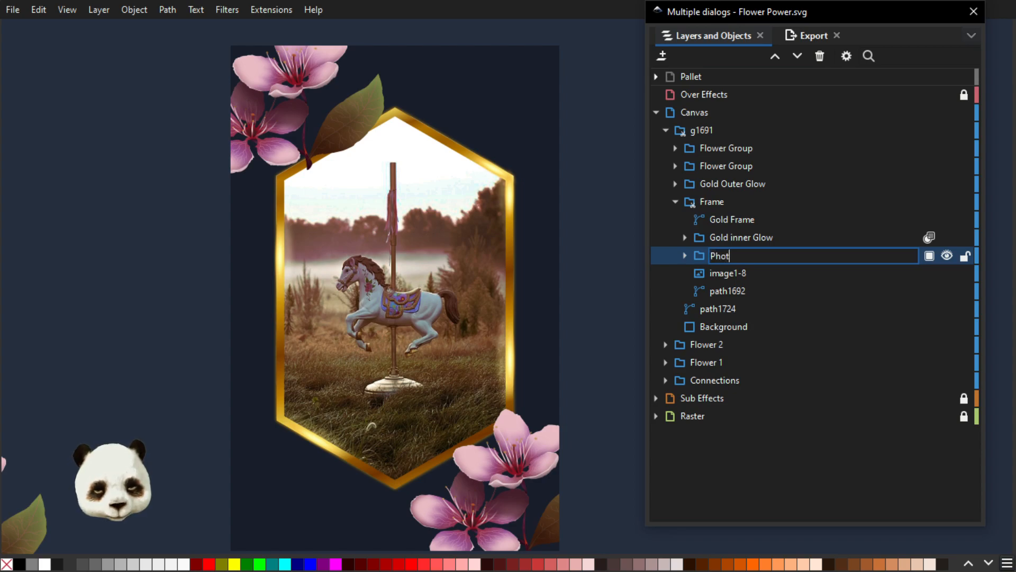
{"action": "key", "text": "Return"}
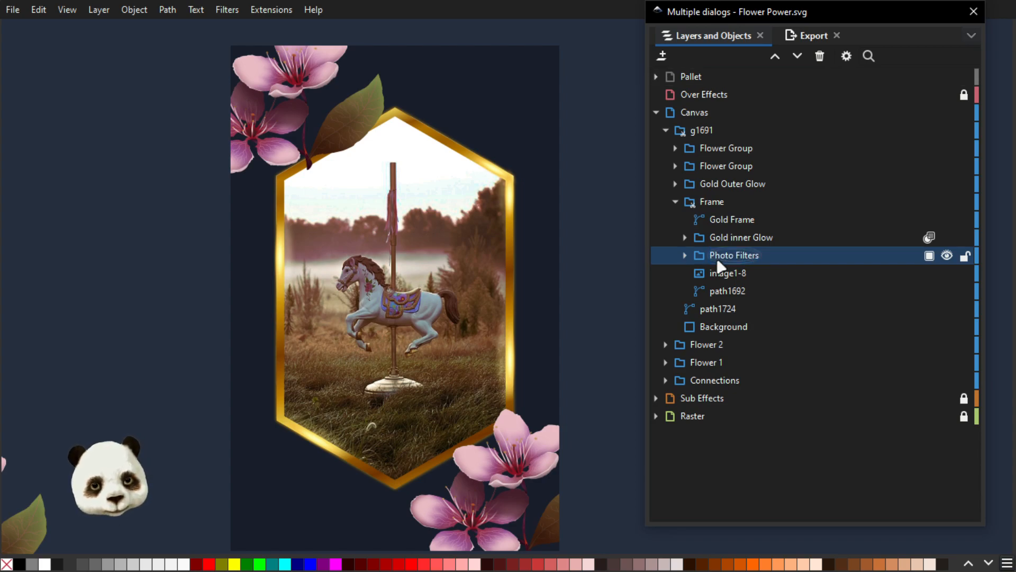
- Draw a closed rounded Pen path above the topmost rectangle in Photo Filters, following the gold frame's inner edge around the photo
{"action": "left_click", "coordinate": [685, 255]}
{"action": "left_click", "coordinate": [716, 270]}
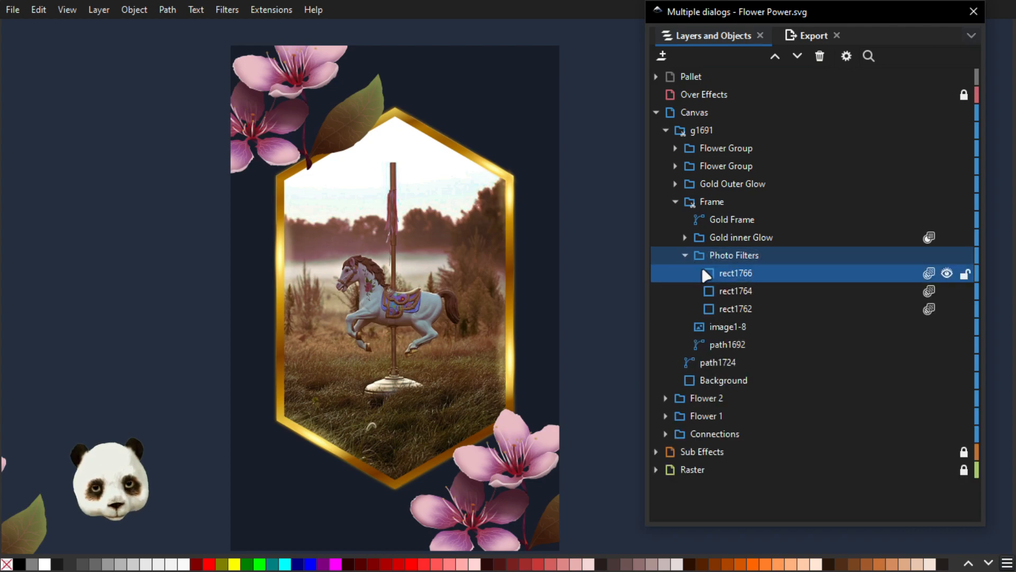
{"action": "key", "text": "b"}
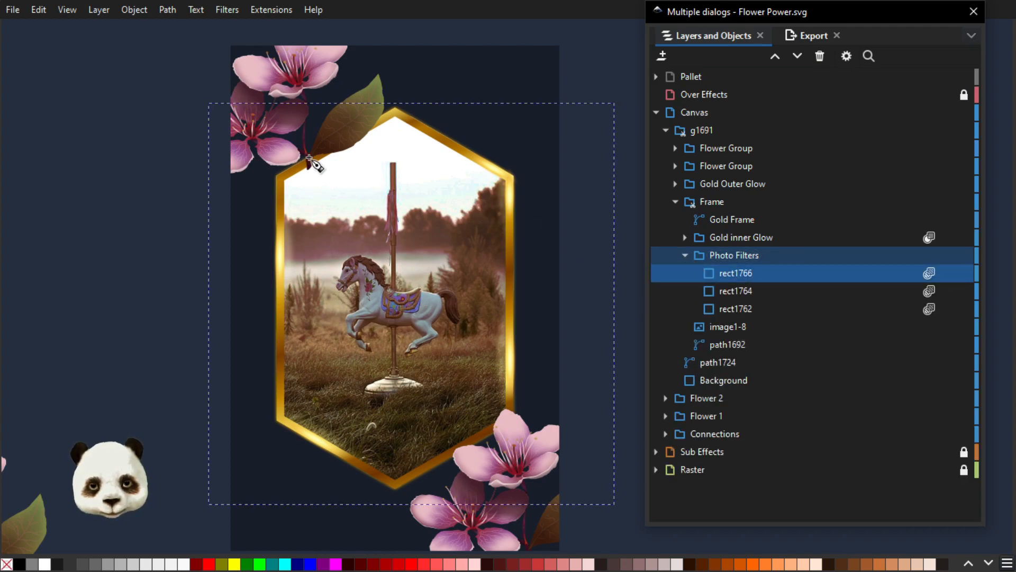
{"action": "left_click", "coordinate": [306, 157]}
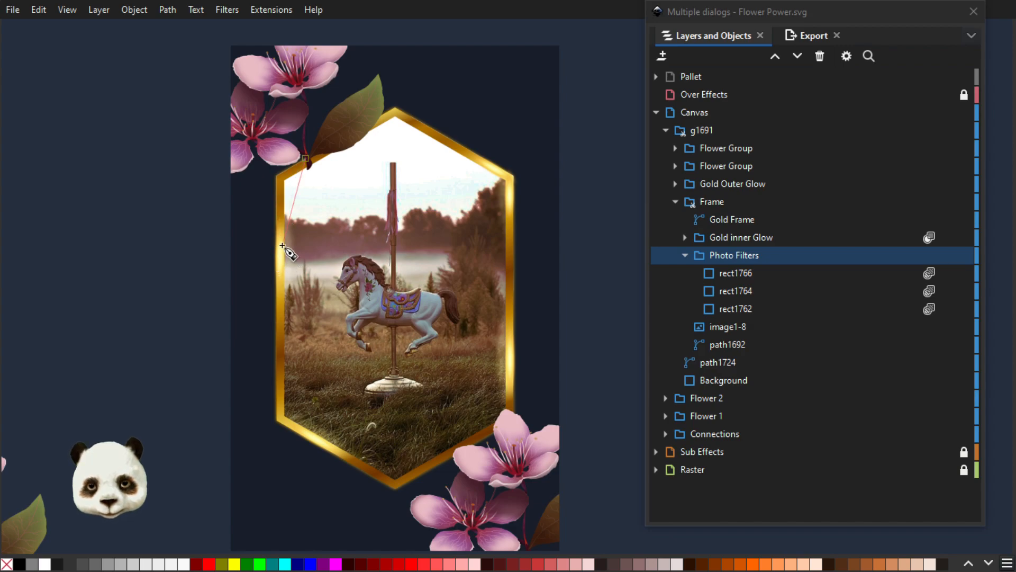
{"action": "left_click_drag", "start_coordinate": [282, 249], "coordinate": [286, 296]}
{"action": "left_click_drag", "start_coordinate": [285, 384], "coordinate": [288, 392]}
{"action": "mouse_move", "coordinate": [313, 440]}
{"action": "left_mouse_down"}
{"action": "mouse_move", "coordinate": [327, 454]}
{"action": "mouse_move", "coordinate": [321, 442]}
{"action": "left_mouse_up"}
{"action": "key", "text": "BackSpace"}
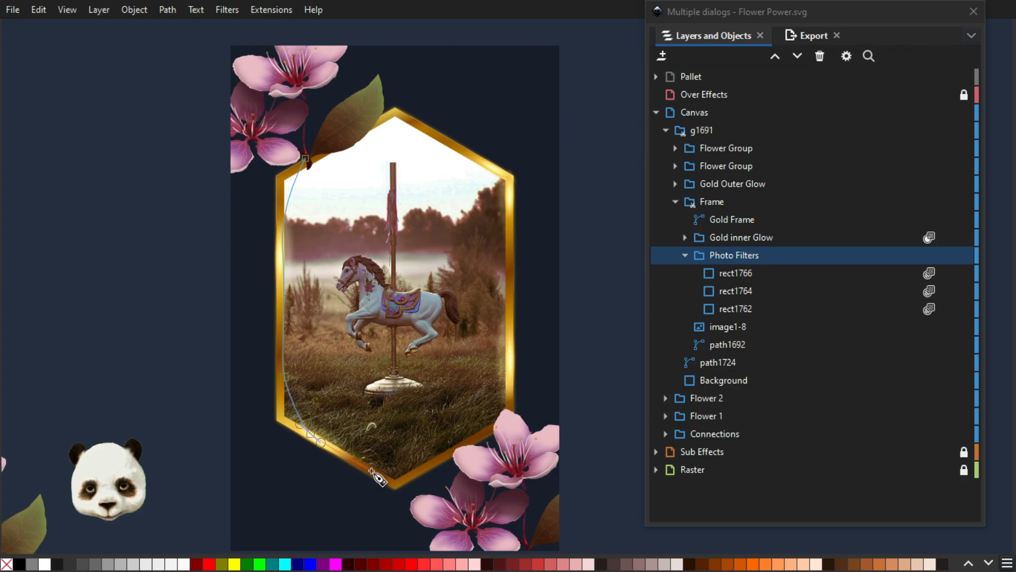
{"action": "left_click_drag", "start_coordinate": [366, 462], "coordinate": [438, 462]}
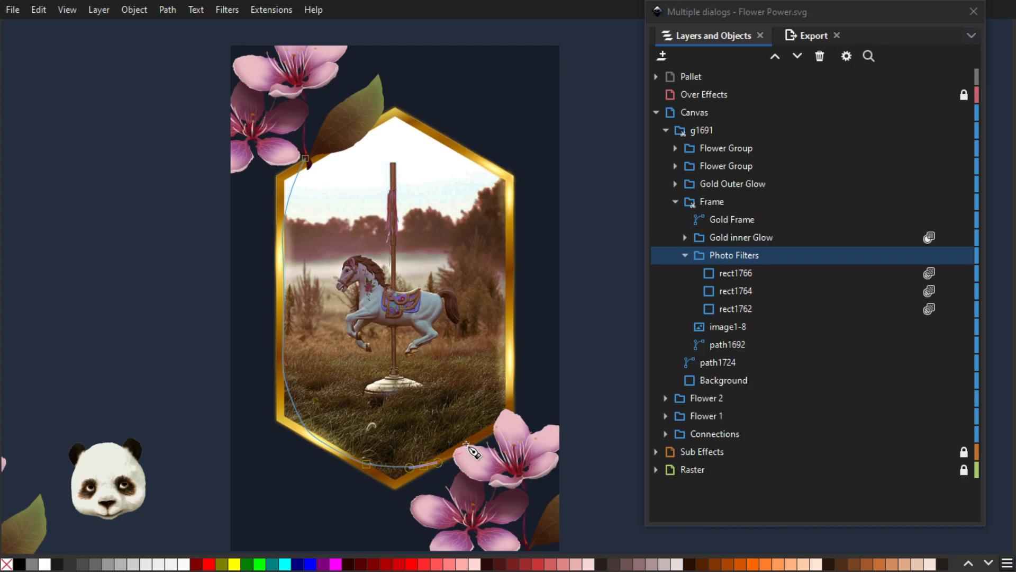
{"action": "left_click_drag", "start_coordinate": [481, 434], "coordinate": [486, 429]}
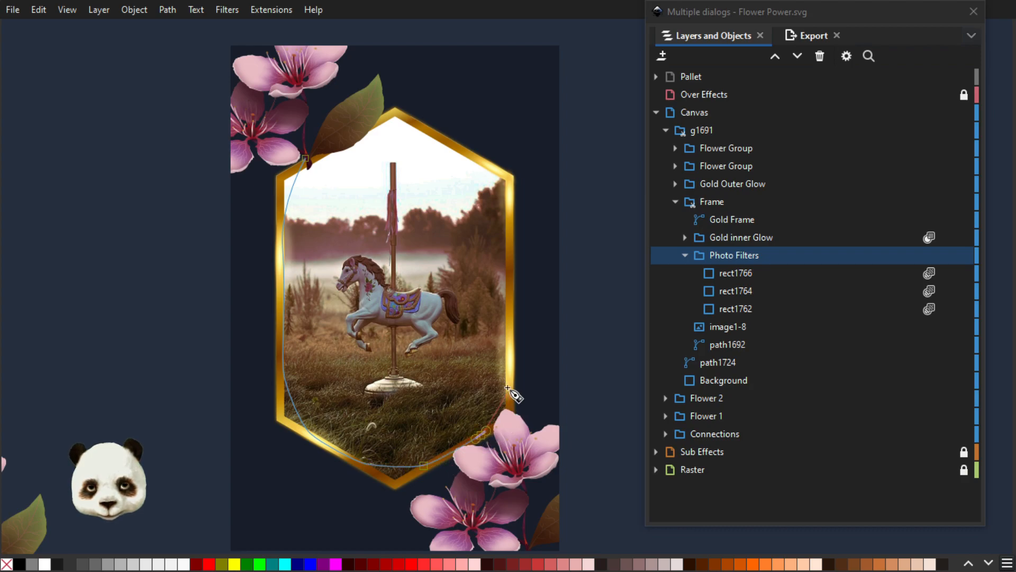
{"action": "left_click_drag", "start_coordinate": [509, 381], "coordinate": [507, 348]}
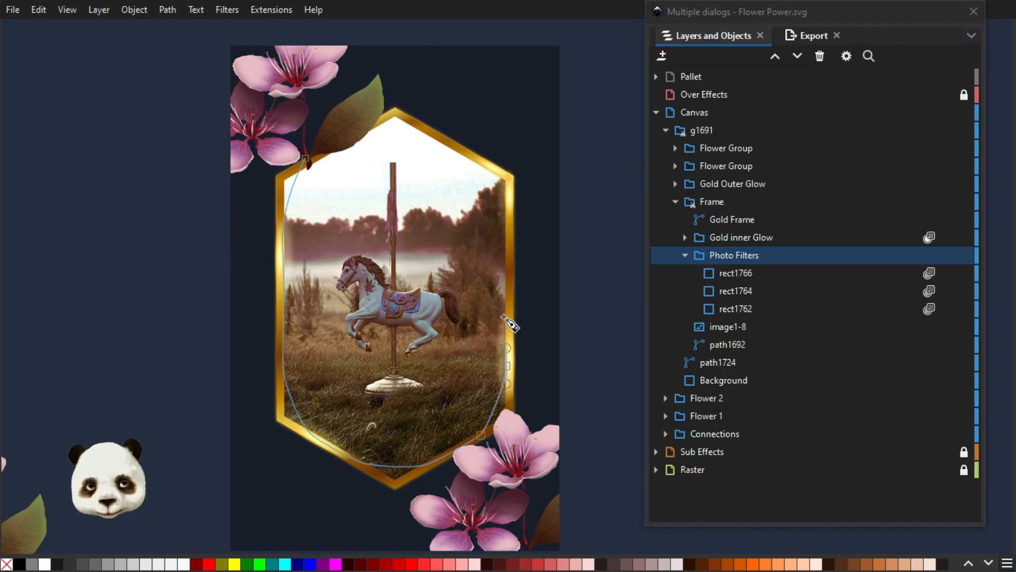
{"action": "left_click", "coordinate": [506, 210]}
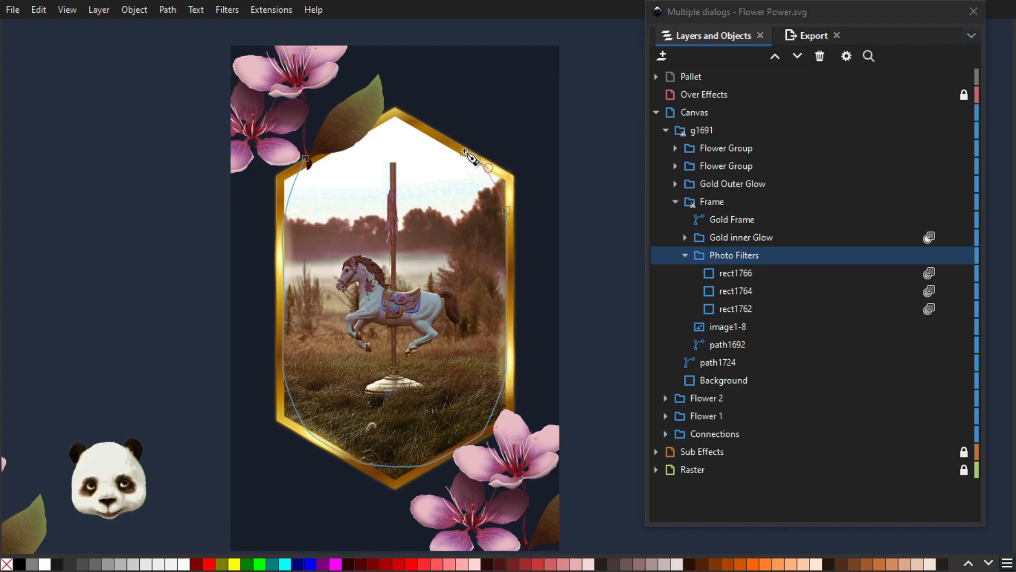
{"action": "left_click_drag", "start_coordinate": [476, 160], "coordinate": [466, 152]}
{"action": "left_click_drag", "start_coordinate": [418, 127], "coordinate": [361, 137]}
{"action": "left_click", "coordinate": [307, 159]}
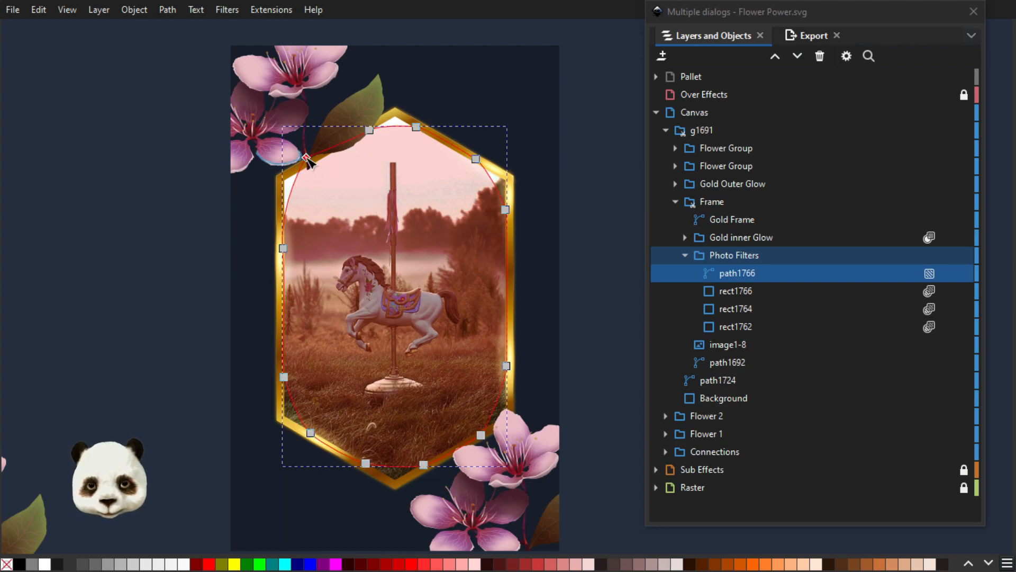
- Fit the rounded path closer to the frame by adjusting its upper-left, upper-right, right-side and lower-right nodes
{"action": "left_click_drag", "start_coordinate": [307, 158], "coordinate": [307, 165]}
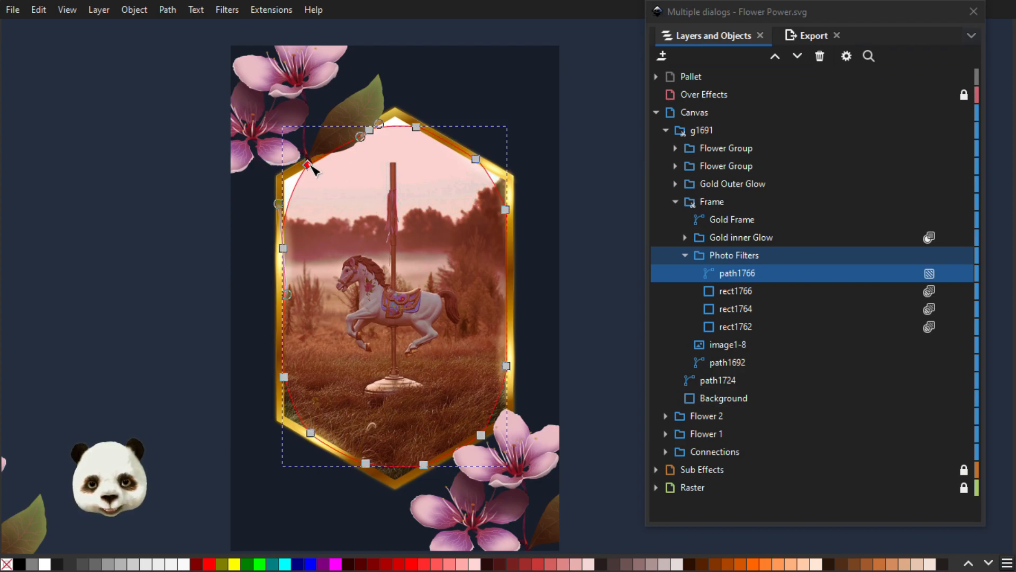
{"action": "left_click", "coordinate": [477, 161]}
{"action": "left_click_drag", "start_coordinate": [478, 162], "coordinate": [480, 165]}
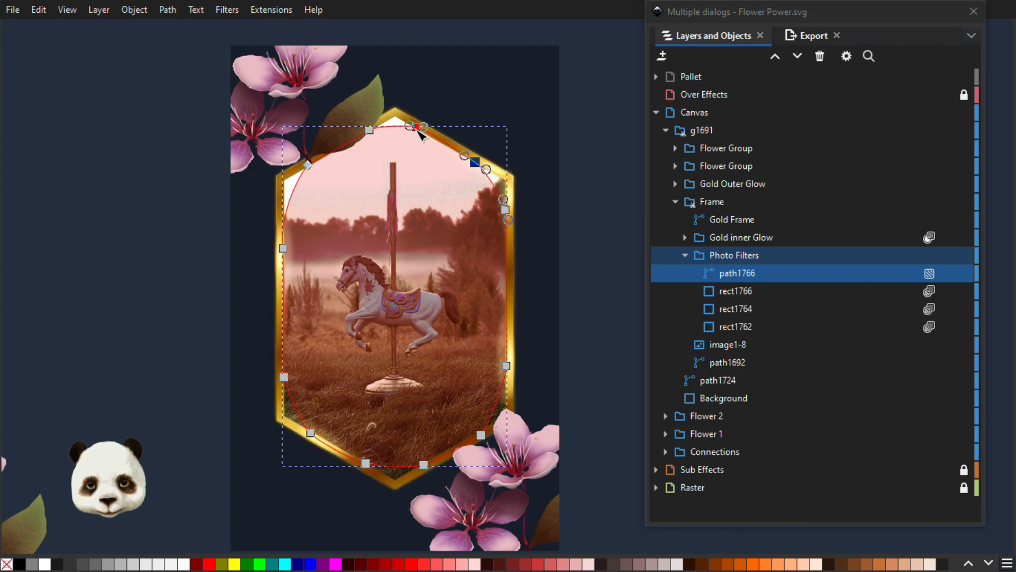
{"action": "left_click_drag", "start_coordinate": [417, 127], "coordinate": [429, 134]}
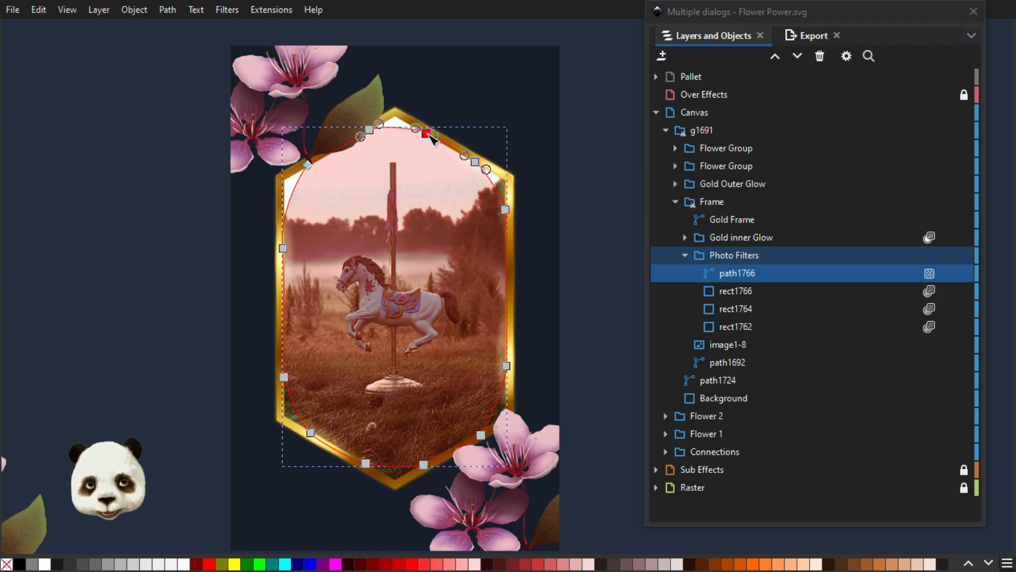
{"action": "left_click", "coordinate": [506, 366]}
{"action": "left_click_drag", "start_coordinate": [511, 368], "coordinate": [509, 377]}
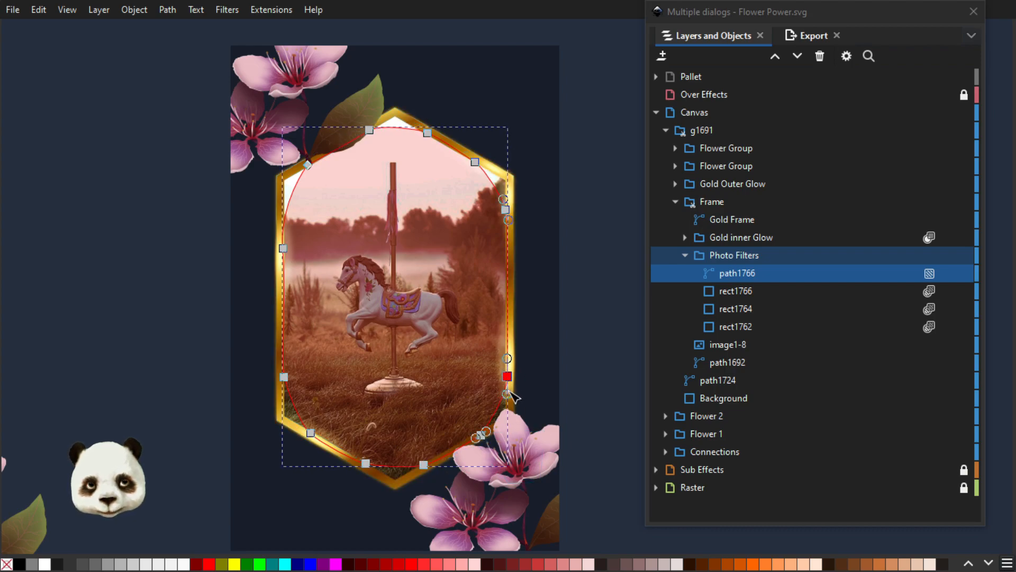
{"action": "left_click_drag", "start_coordinate": [480, 435], "coordinate": [477, 438]}
{"action": "left_click", "coordinate": [479, 437]}
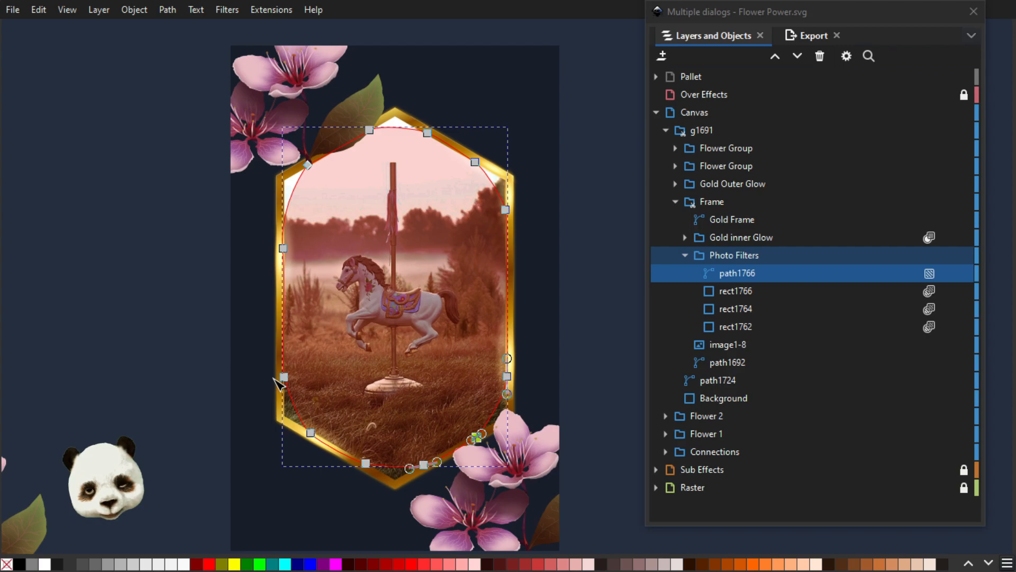
- Exit full-screen view and shift the path's node right of the frame's peak further down along the gold edge
{"action": "key", "text": "b"}
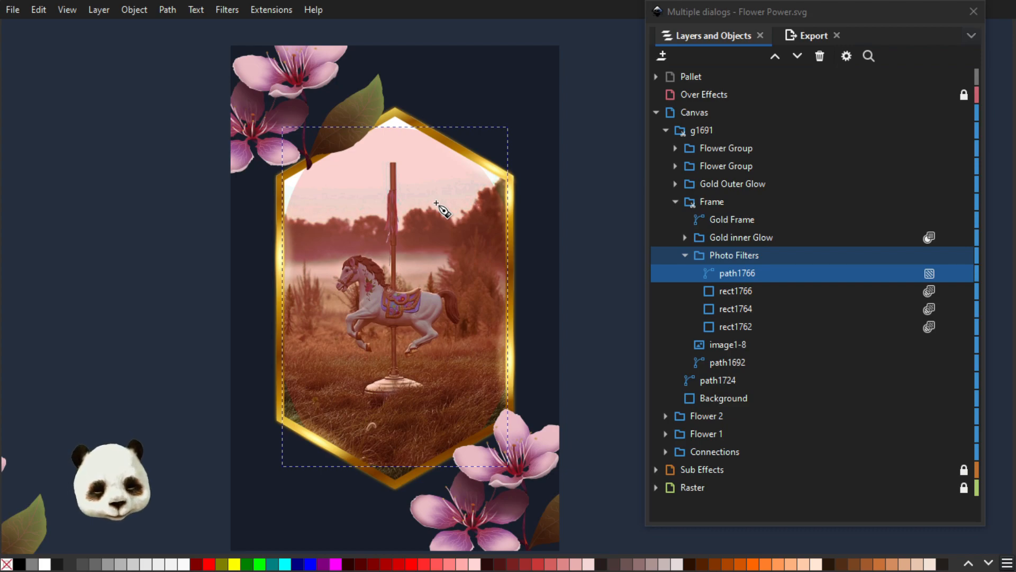
{"action": "key", "text": "n"}
{"action": "left_click", "coordinate": [430, 134]}
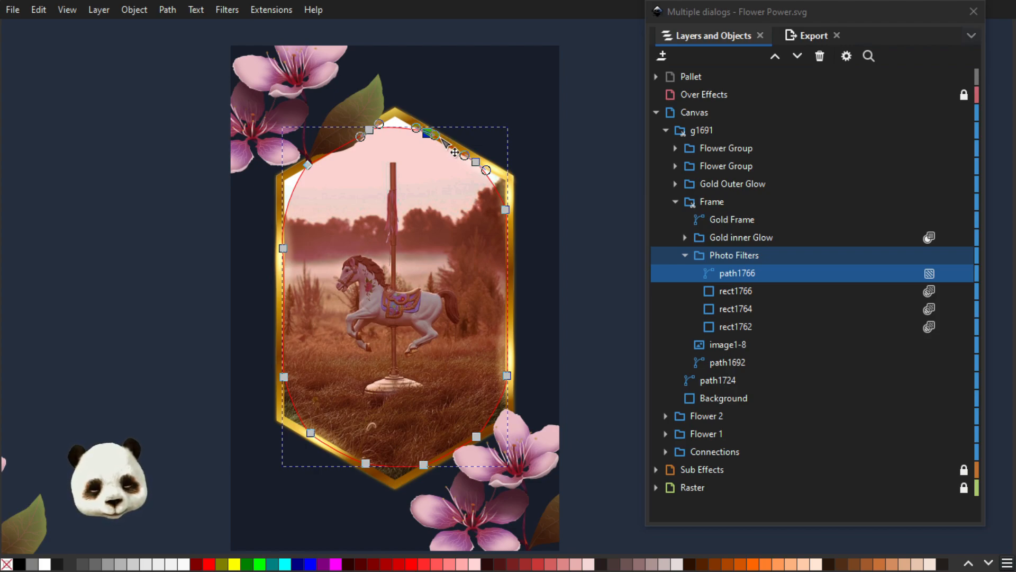
{"action": "key", "text": "F11"}
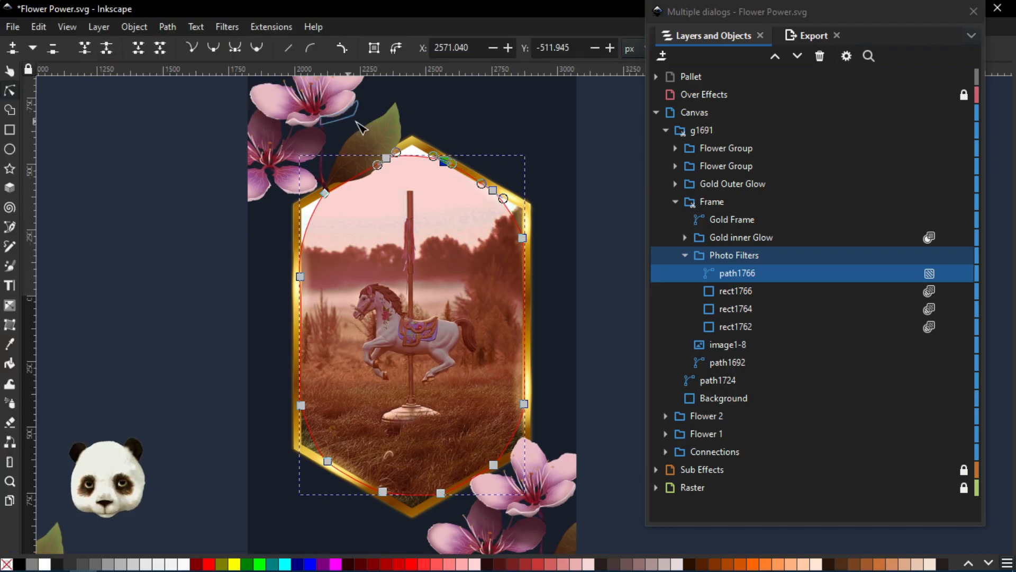
{"action": "key", "text": "plus"}
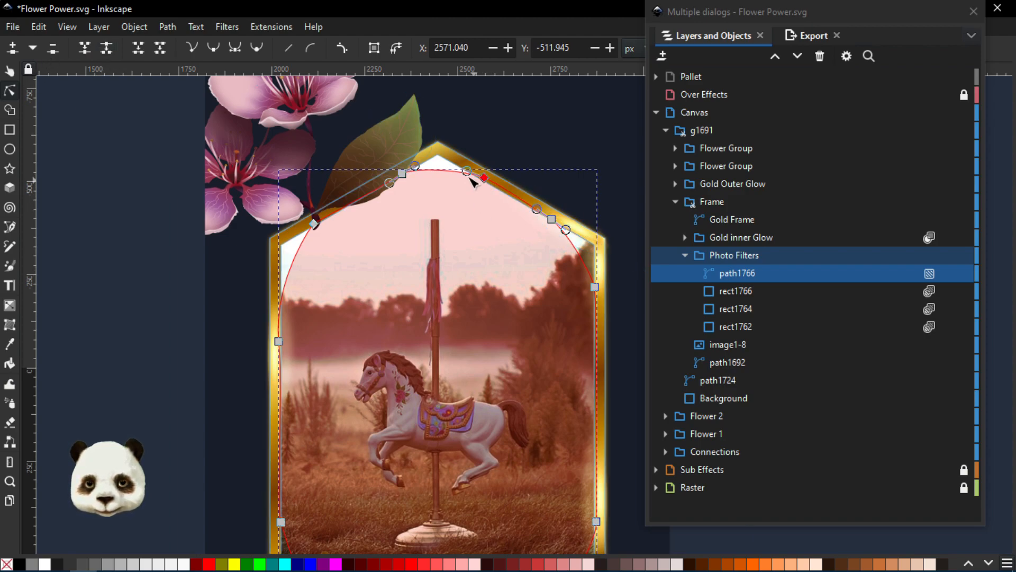
{"action": "mouse_move", "coordinate": [483, 177]}
{"action": "left_mouse_down"}
{"action": "mouse_move", "coordinate": [477, 171]}
{"action": "mouse_move", "coordinate": [496, 181]}
{"action": "left_mouse_up"}
- Draw a straight-sided hexagonal Pen outline outside the gold frame, extending from the inner path's node right of the peak and closing back on the path
{"action": "key", "text": "b"}
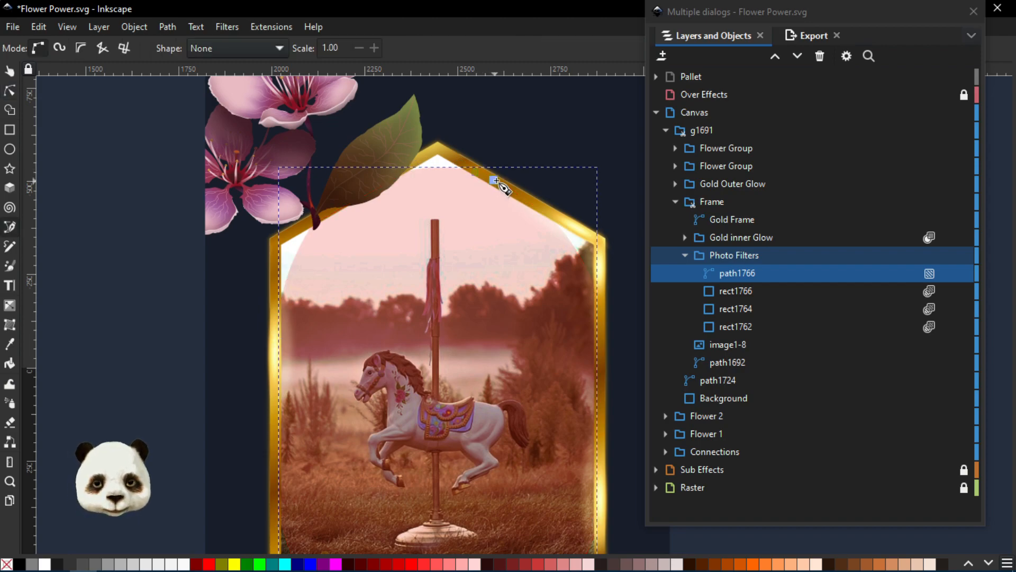
{"action": "left_click", "coordinate": [495, 180]}
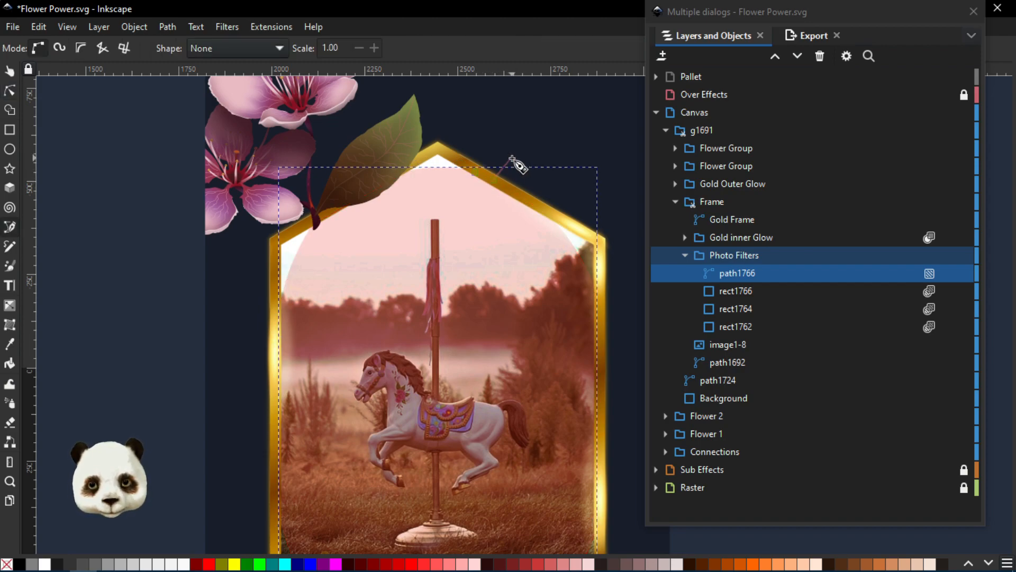
{"action": "scroll", "coordinate": [512, 162], "scroll_direction": "down", "scroll_amount": 1}
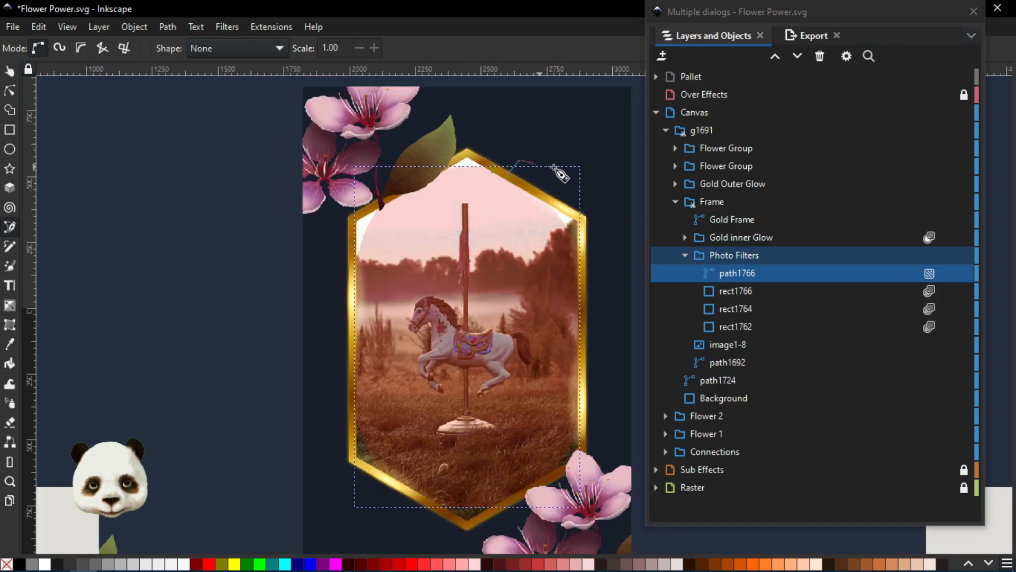
{"action": "left_click", "coordinate": [601, 200]}
{"action": "left_click_drag", "start_coordinate": [602, 220], "coordinate": [523, 114]}
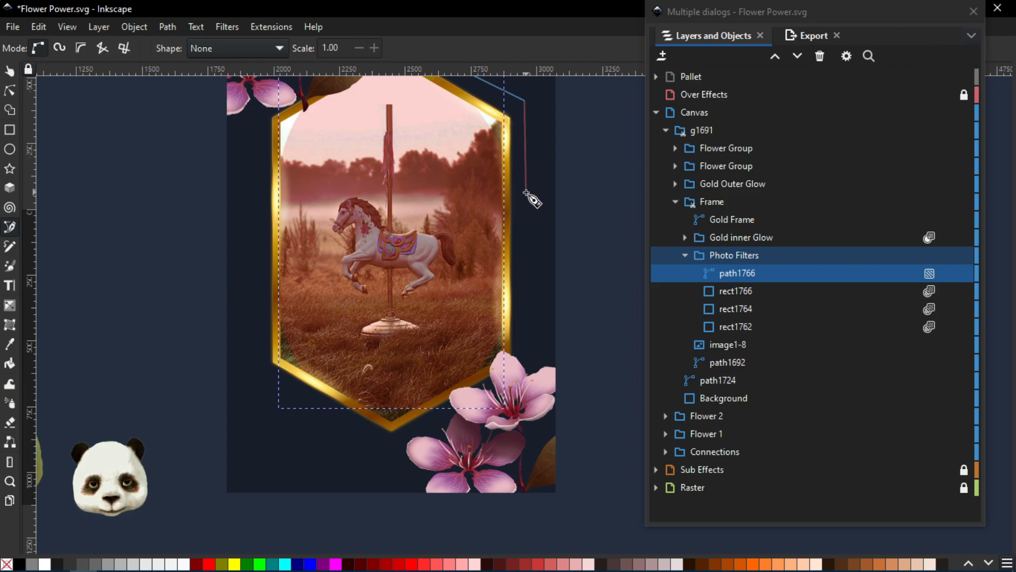
{"action": "left_click", "coordinate": [526, 373]}
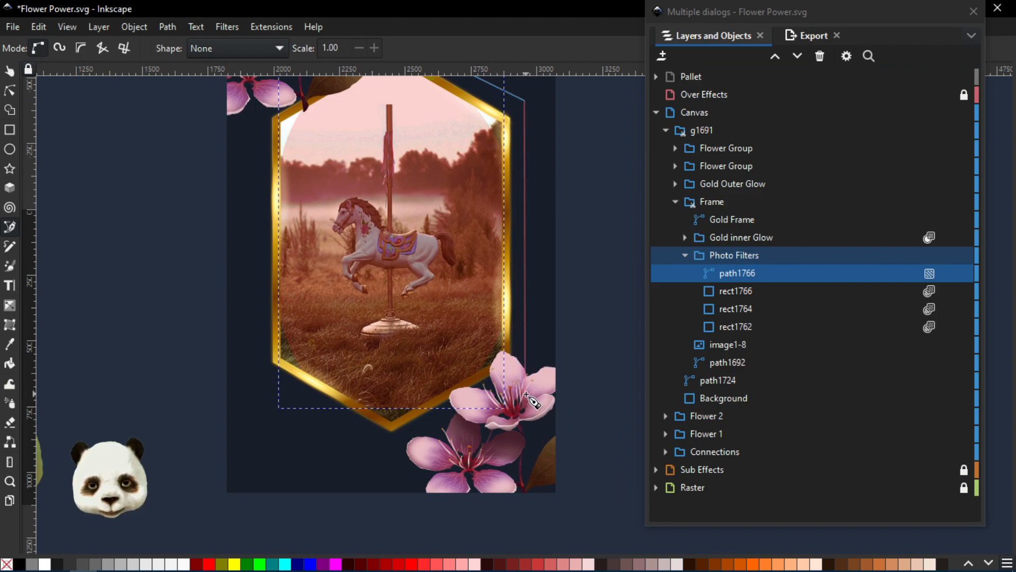
{"action": "left_click", "coordinate": [395, 459]}
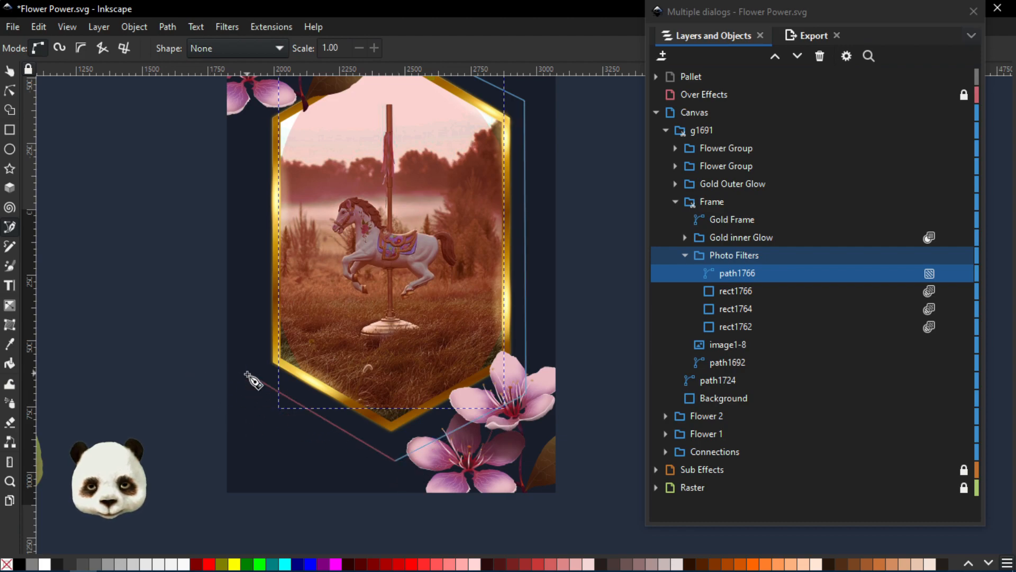
{"action": "left_click", "coordinate": [246, 375]}
{"action": "left_click_drag", "start_coordinate": [245, 375], "coordinate": [308, 496]}
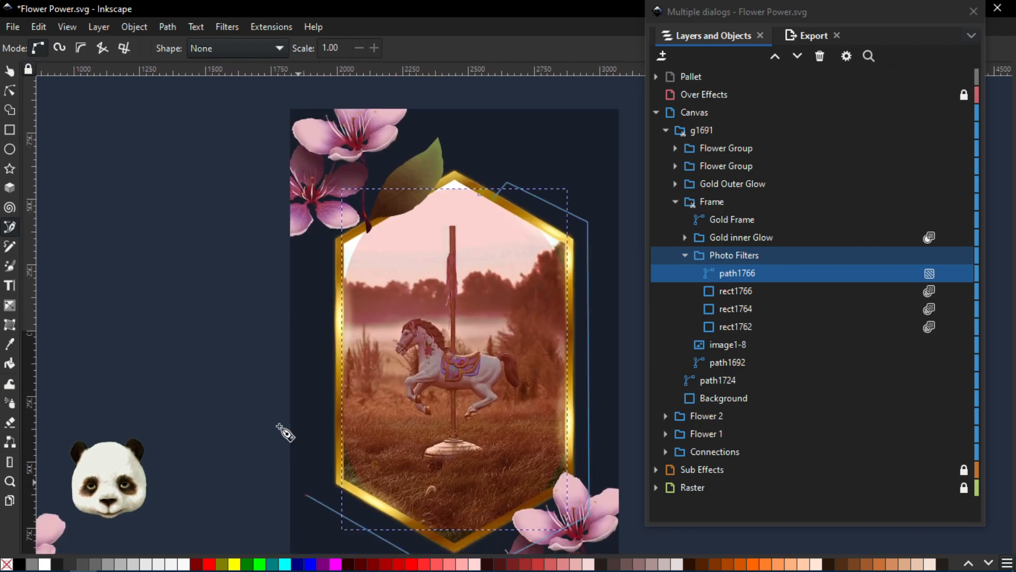
{"action": "left_click", "coordinate": [311, 223]}
{"action": "left_click", "coordinate": [454, 146]}
{"action": "left_click", "coordinate": [488, 171]}
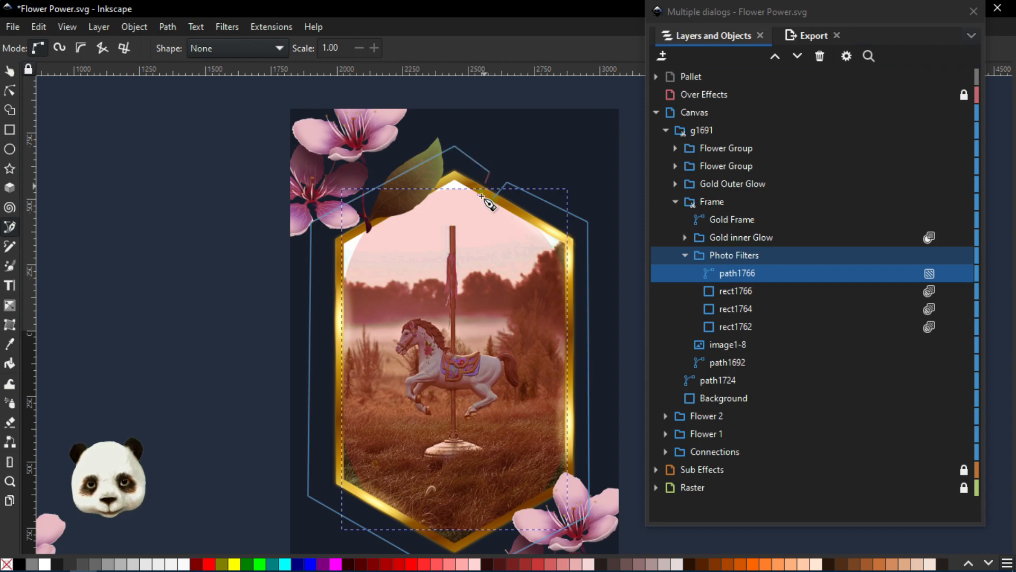
{"action": "left_click", "coordinate": [481, 194]}
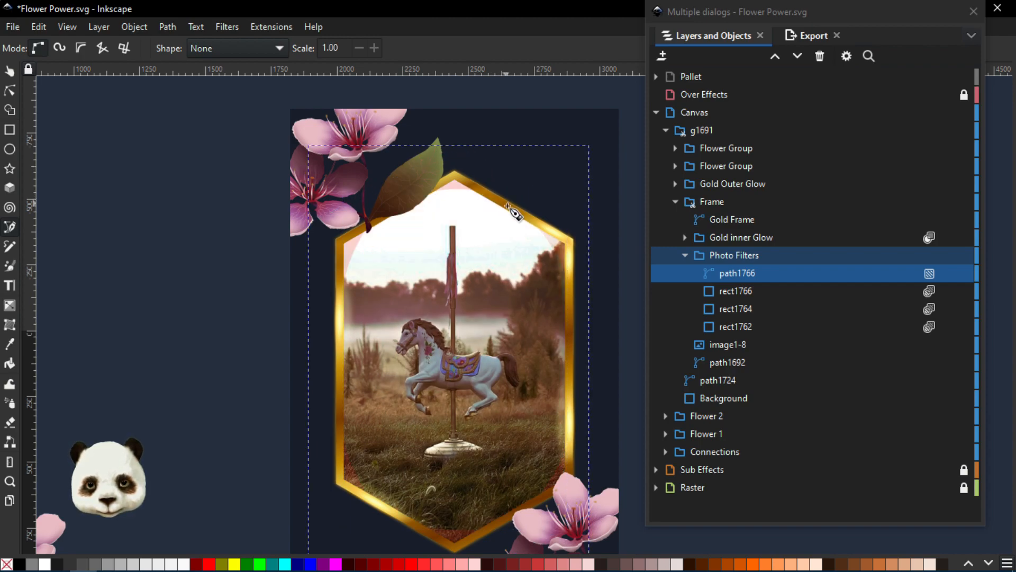
- Move the nodes of the connector between the inner path and outer outline near the peak so its two edges lie close together
{"action": "scroll", "coordinate": [522, 211], "scroll_direction": "up", "scroll_amount": 1}
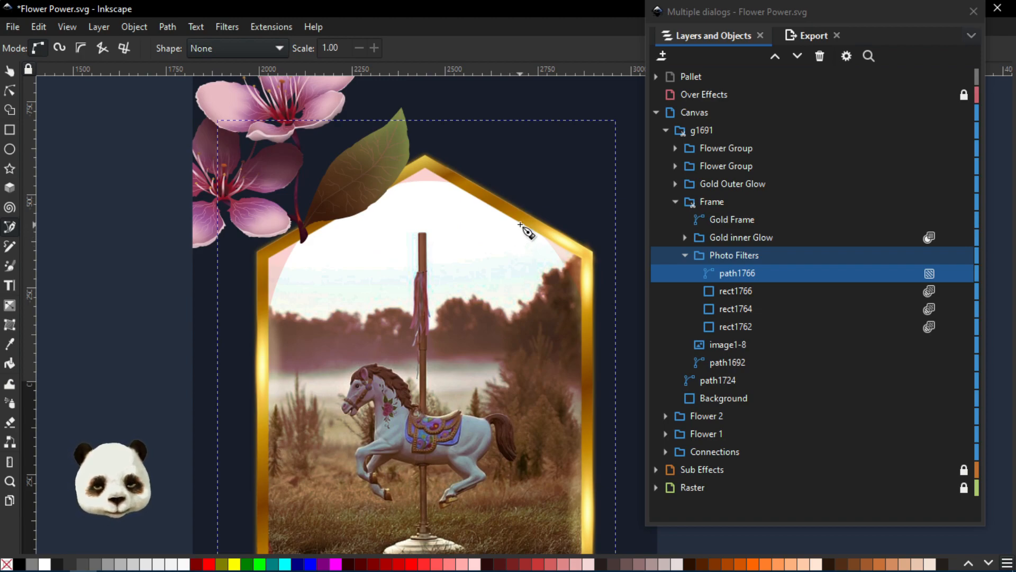
{"action": "key", "text": "n"}
{"action": "scroll", "coordinate": [486, 196], "scroll_direction": "up", "scroll_amount": 2}
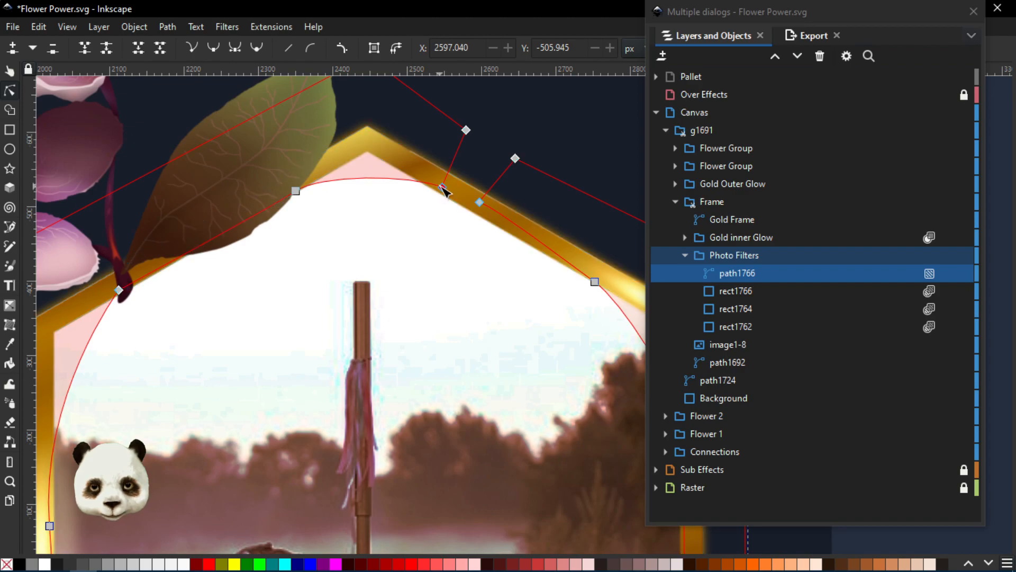
{"action": "left_click", "coordinate": [472, 200]}
{"action": "left_click_drag", "start_coordinate": [476, 200], "coordinate": [479, 202]}
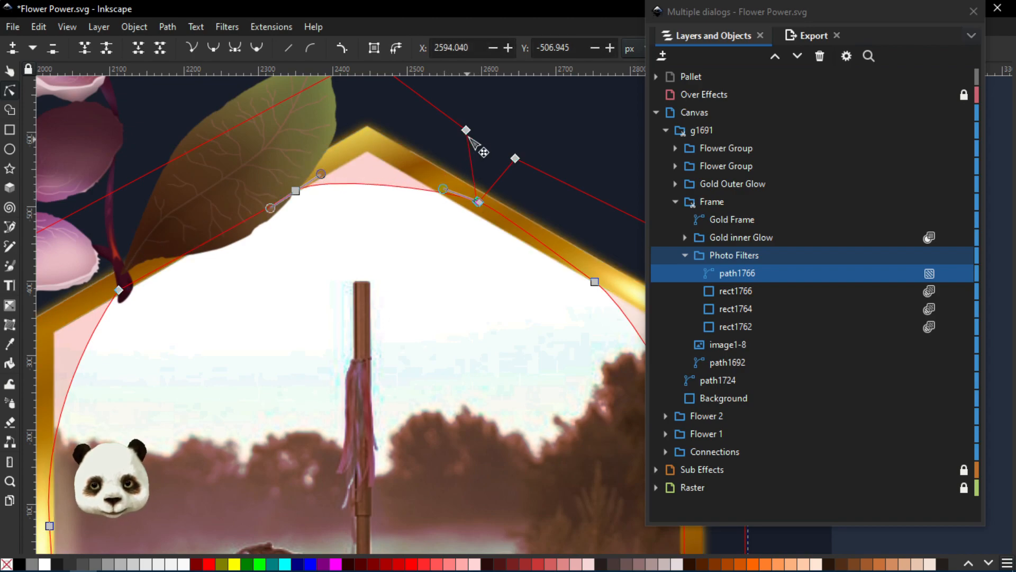
{"action": "left_click_drag", "start_coordinate": [466, 130], "coordinate": [510, 156]}
{"action": "scroll", "coordinate": [510, 156], "scroll_direction": "up", "scroll_amount": 3}
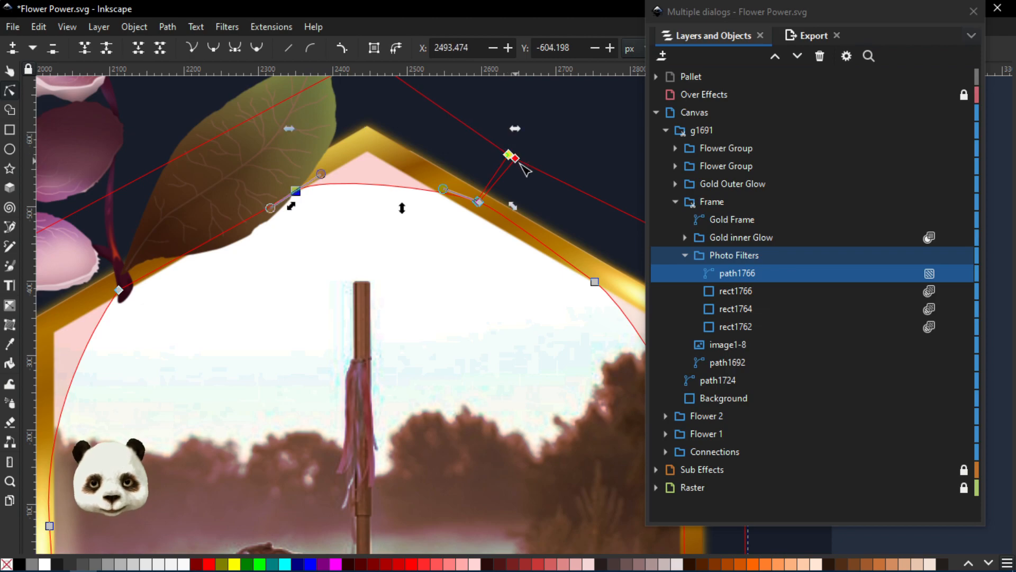
{"action": "scroll", "coordinate": [553, 154], "scroll_direction": "up", "scroll_amount": 3}
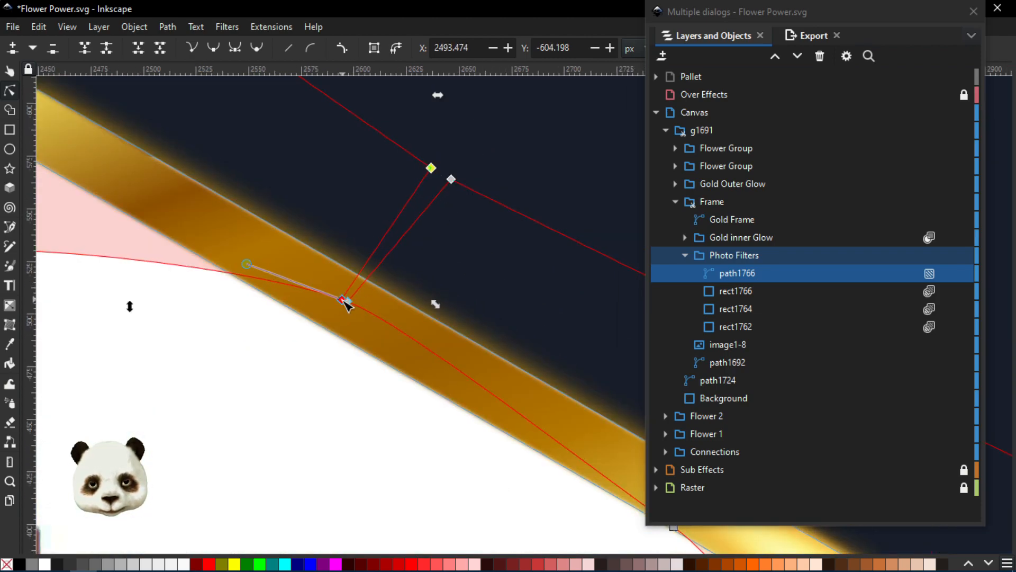
{"action": "left_click_drag", "start_coordinate": [343, 299], "coordinate": [334, 295]}
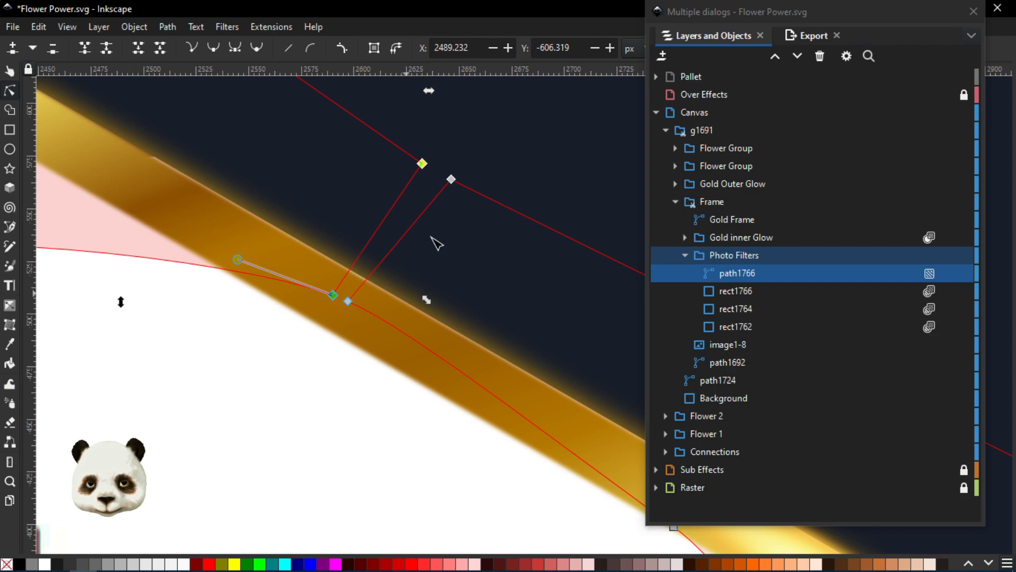
- Break the path at both ends of the connector edge nearer the frame's peak and delete the detached segment
{"action": "left_click", "coordinate": [451, 180]}
{"action": "left_click", "coordinate": [422, 164]}
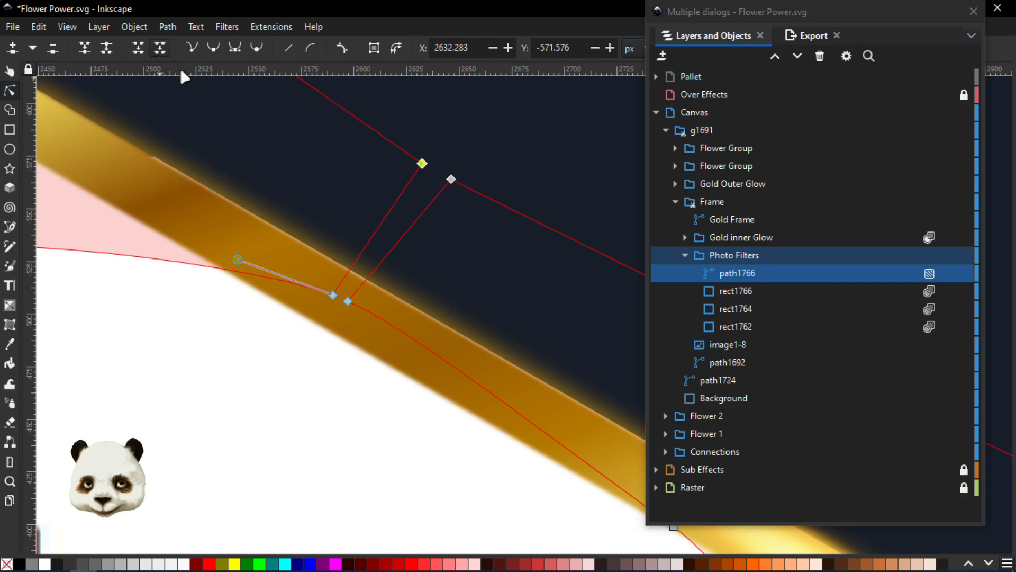
{"action": "left_click", "coordinate": [334, 295]}
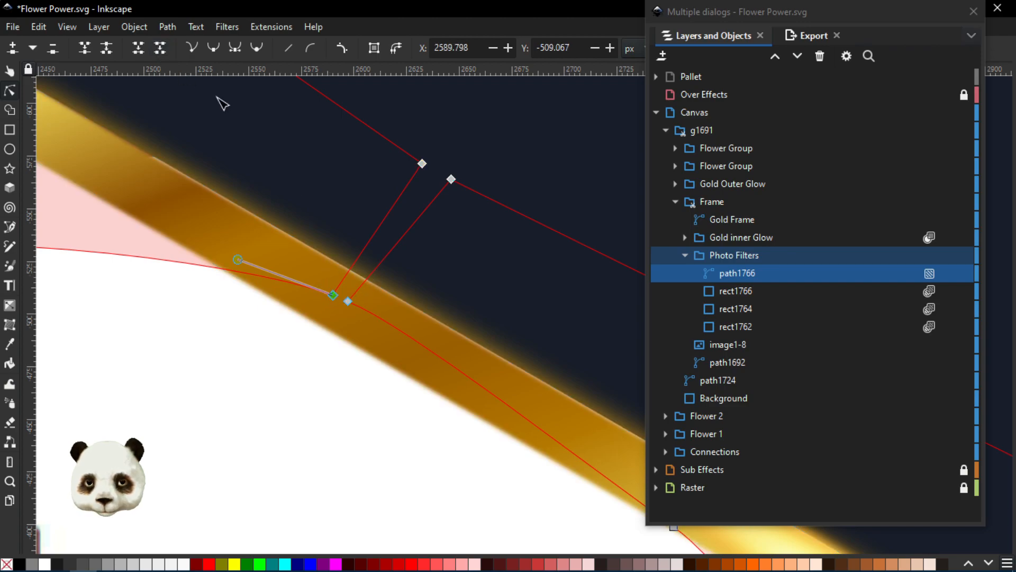
{"action": "mouse_move", "coordinate": [422, 164]}
{"action": "left_mouse_down"}
{"action": "mouse_move", "coordinate": [386, 168]}
{"action": "mouse_move", "coordinate": [430, 162]}
{"action": "left_mouse_up"}
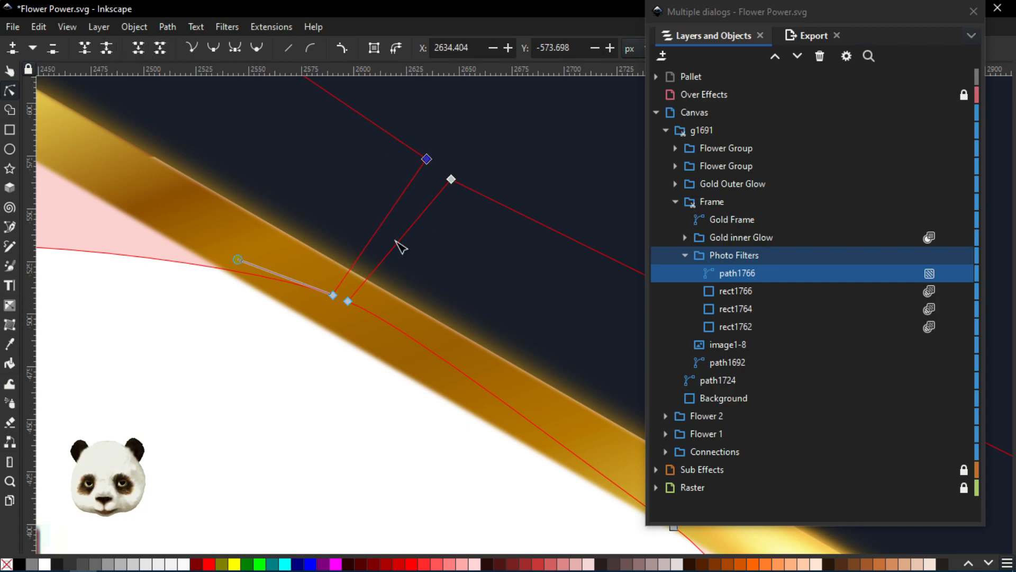
{"action": "left_click", "coordinate": [333, 295]}
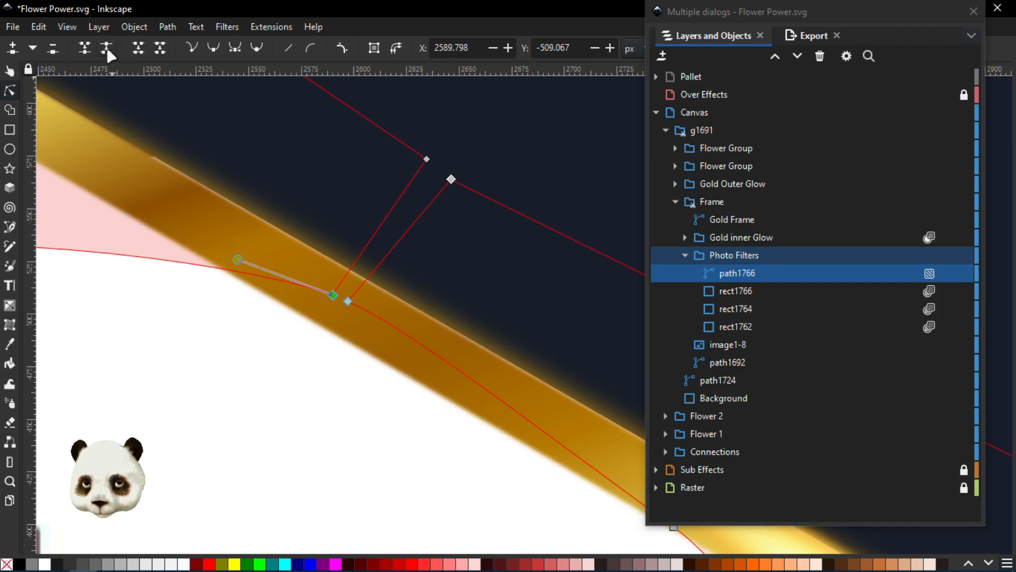
{"action": "left_click_drag", "start_coordinate": [334, 297], "coordinate": [315, 256]}
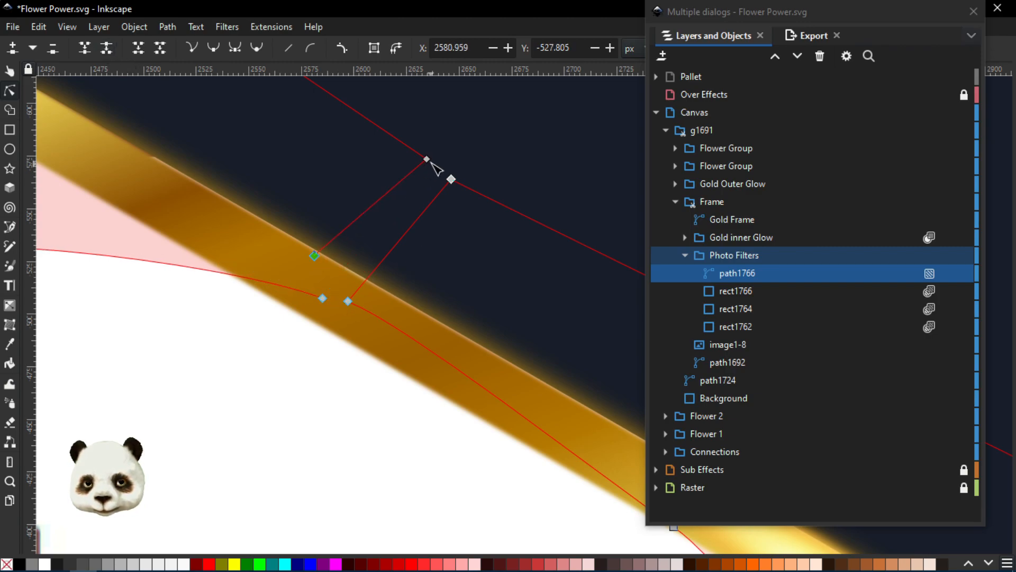
{"action": "left_click_drag", "start_coordinate": [428, 174], "coordinate": [396, 180]}
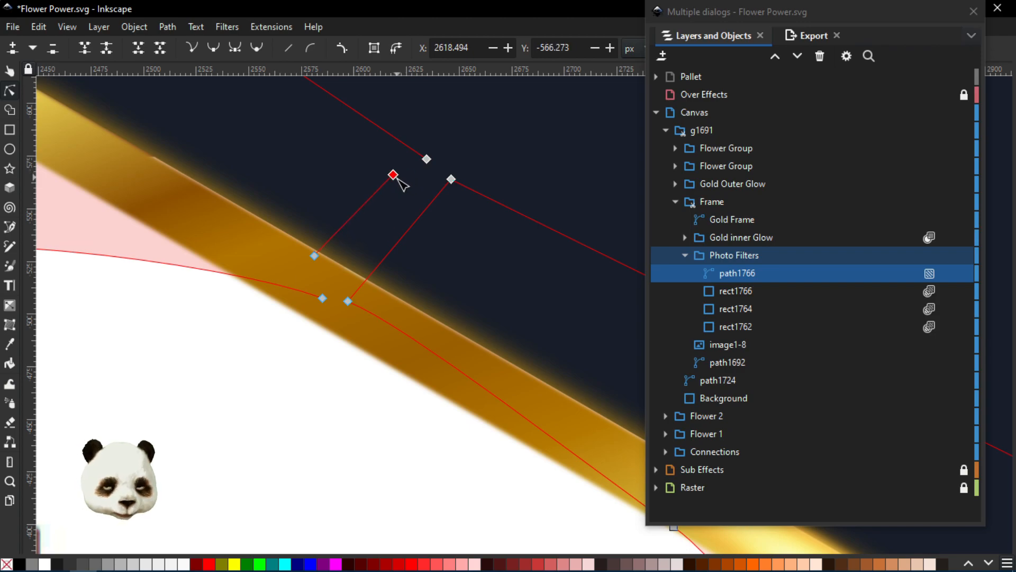
{"action": "key", "text": "Delete"}
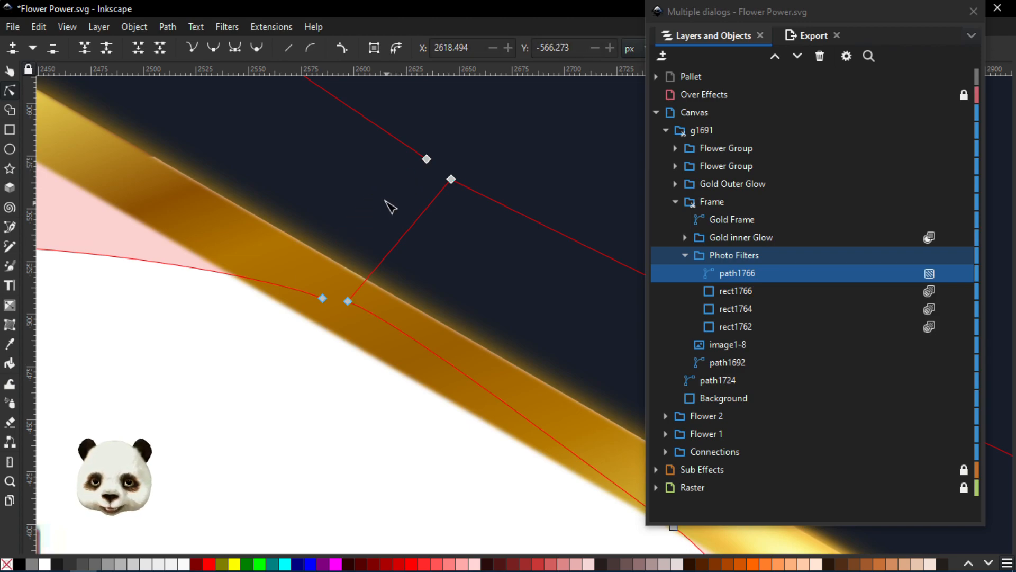
- Break the path at both ends of the remaining connector edge, separate it from the outlines and delete it
{"action": "scroll", "coordinate": [384, 206], "scroll_direction": "down", "scroll_amount": 4}
{"action": "scroll", "coordinate": [385, 207], "scroll_direction": "up", "scroll_amount": 3}
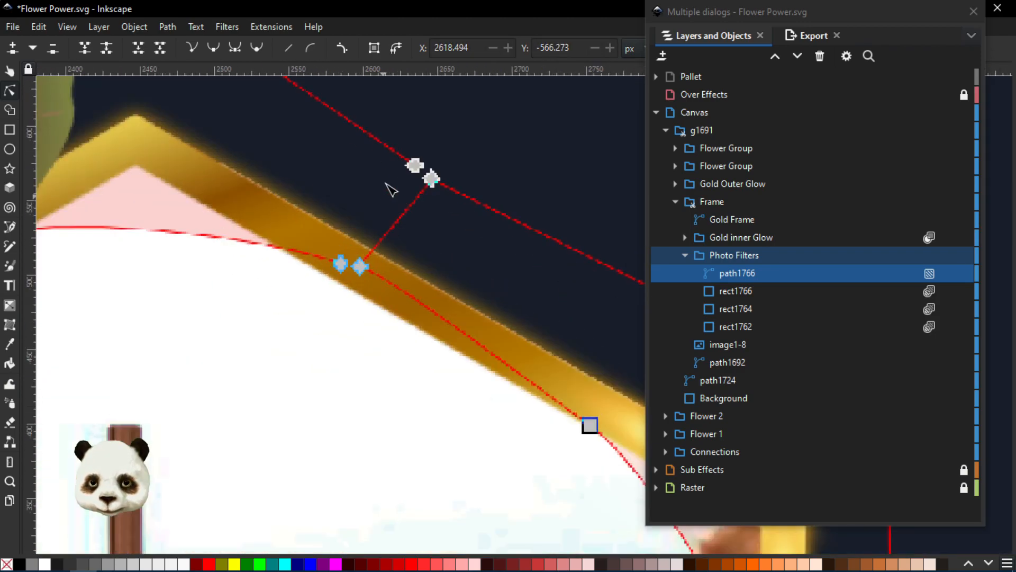
{"action": "left_click", "coordinate": [431, 180]}
{"action": "left_click", "coordinate": [107, 48]}
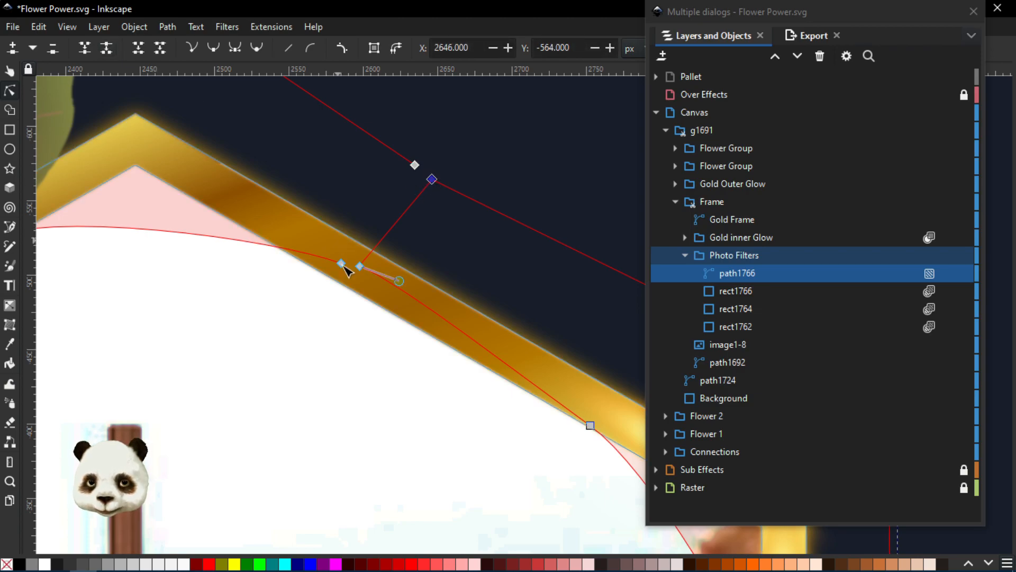
{"action": "left_click", "coordinate": [361, 267]}
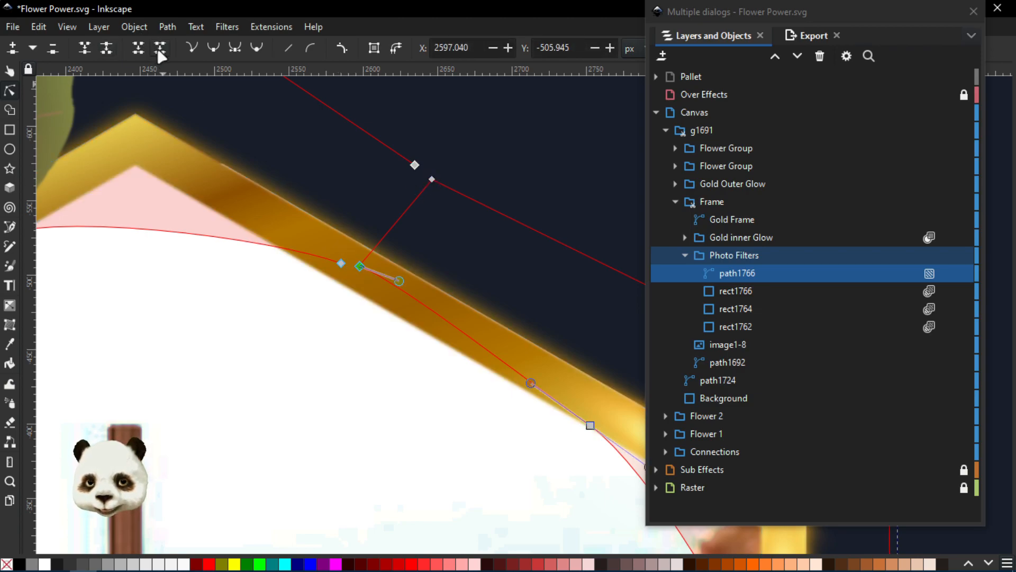
{"action": "scroll", "coordinate": [392, 231], "scroll_direction": "up", "scroll_amount": 1}
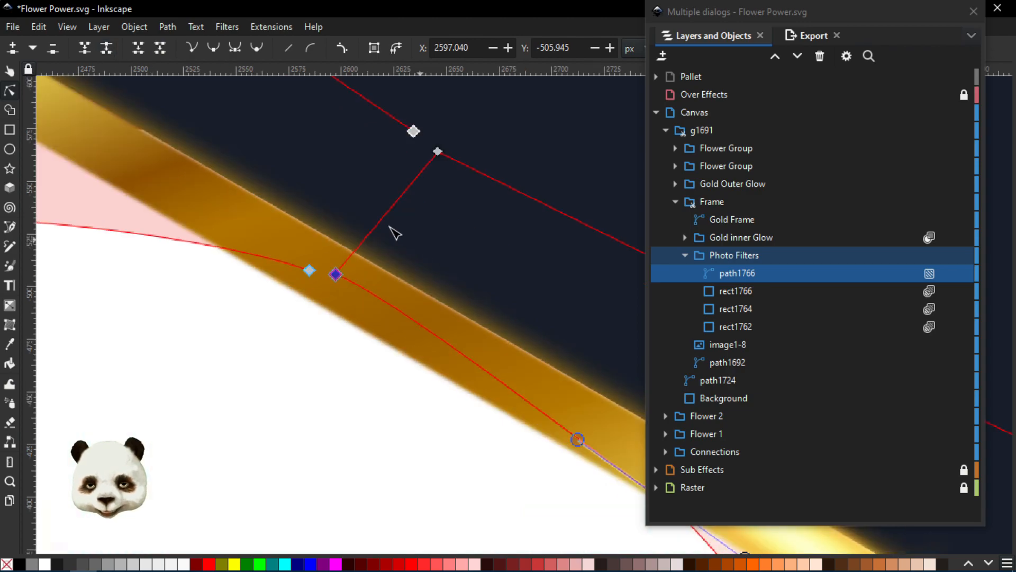
{"action": "left_click_drag", "start_coordinate": [436, 152], "coordinate": [408, 169]}
{"action": "mouse_move", "coordinate": [336, 275]}
{"action": "left_mouse_down"}
{"action": "mouse_move", "coordinate": [330, 267]}
{"action": "mouse_move", "coordinate": [341, 258]}
{"action": "left_mouse_up"}
{"action": "key", "text": "Delete"}
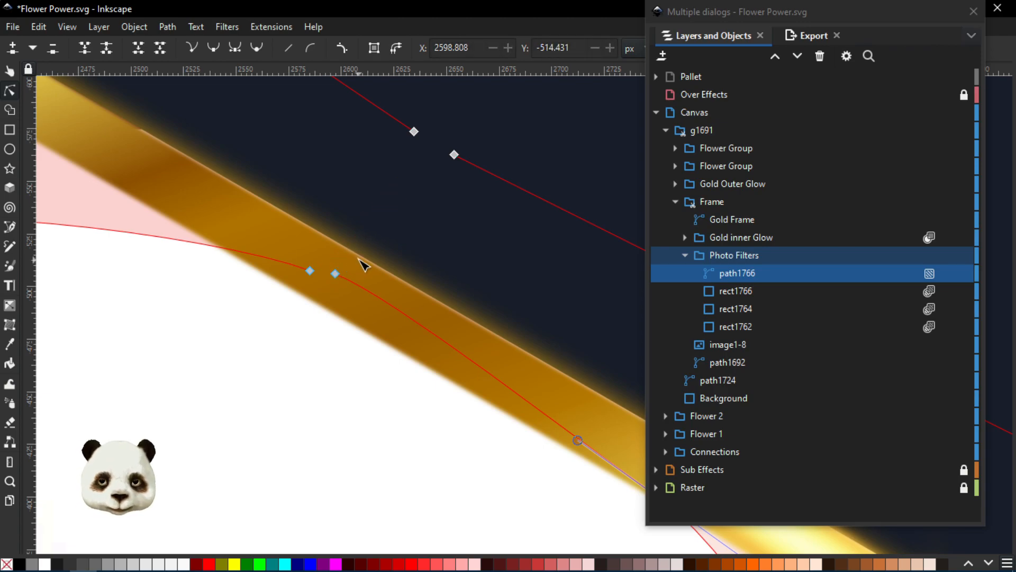
- Join the two loose end nodes of the inner path and the two loose end nodes of the outer outline
{"action": "left_click", "coordinate": [310, 271]}
{"action": "left_click", "coordinate": [336, 274], "text": "shift"}
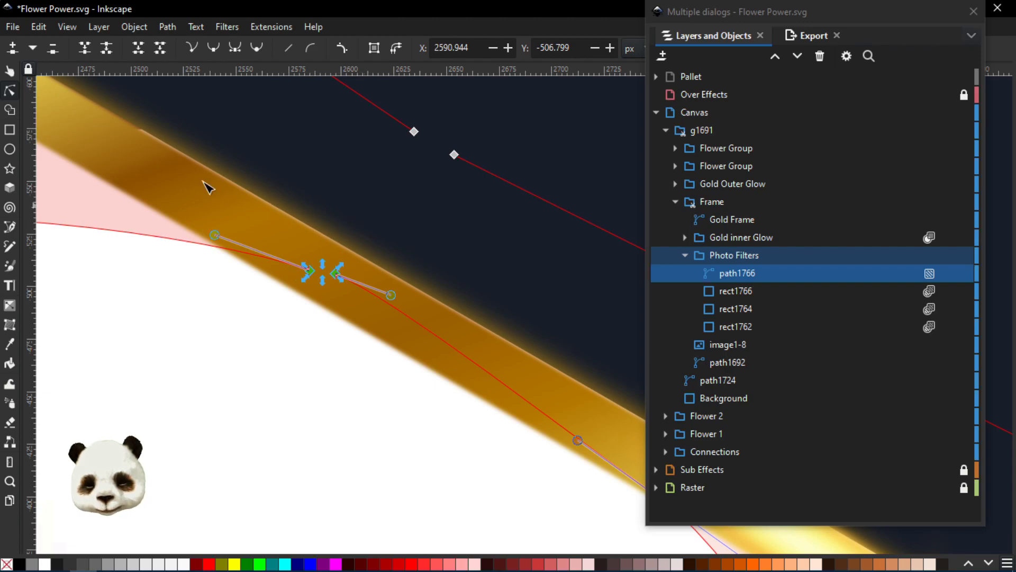
{"action": "left_click_drag", "start_coordinate": [398, 111], "coordinate": [479, 190]}
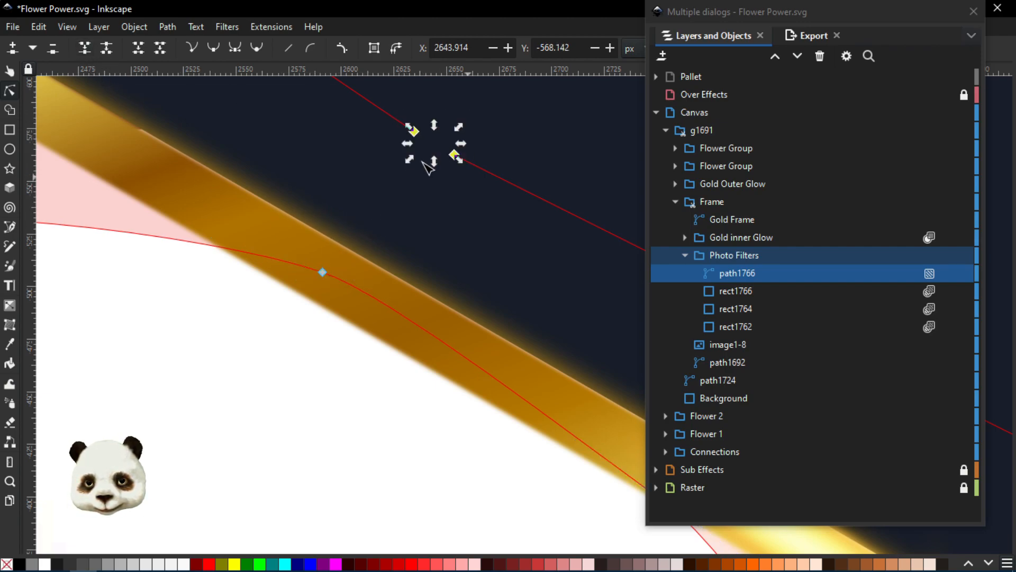
{"action": "left_click", "coordinate": [88, 48]}
{"action": "scroll", "coordinate": [442, 201], "scroll_direction": "down", "scroll_amount": 5}
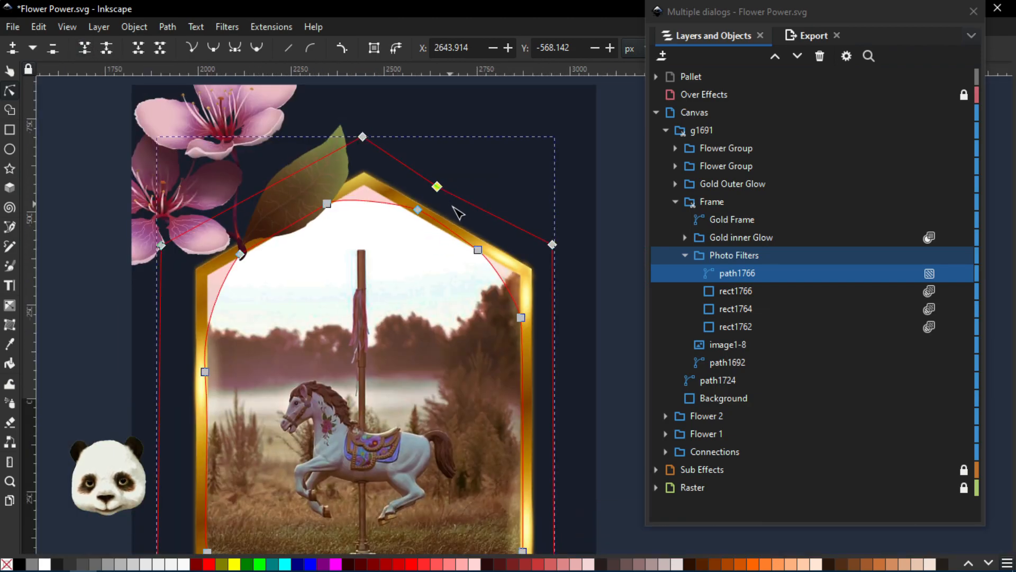
- Shift the joined inner node up the gold edge, and delete the outer joined node, retracting its neighbours' handles to straighten that side
{"action": "left_click", "coordinate": [409, 206]}
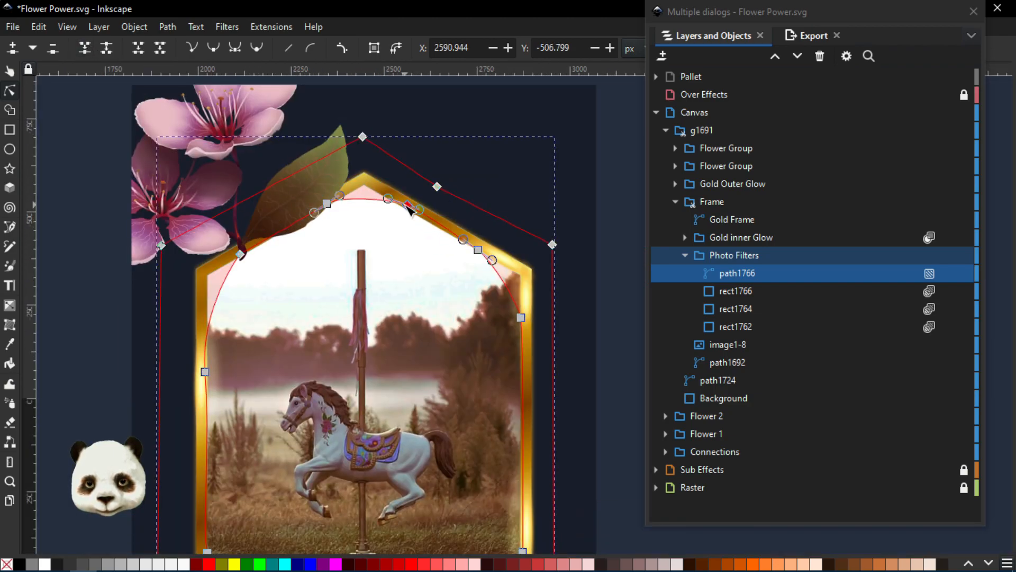
{"action": "left_click", "coordinate": [437, 187]}
{"action": "mouse_move", "coordinate": [441, 186]}
{"action": "left_mouse_down"}
{"action": "mouse_move", "coordinate": [461, 200]}
{"action": "mouse_move", "coordinate": [453, 180]}
{"action": "left_mouse_up"}
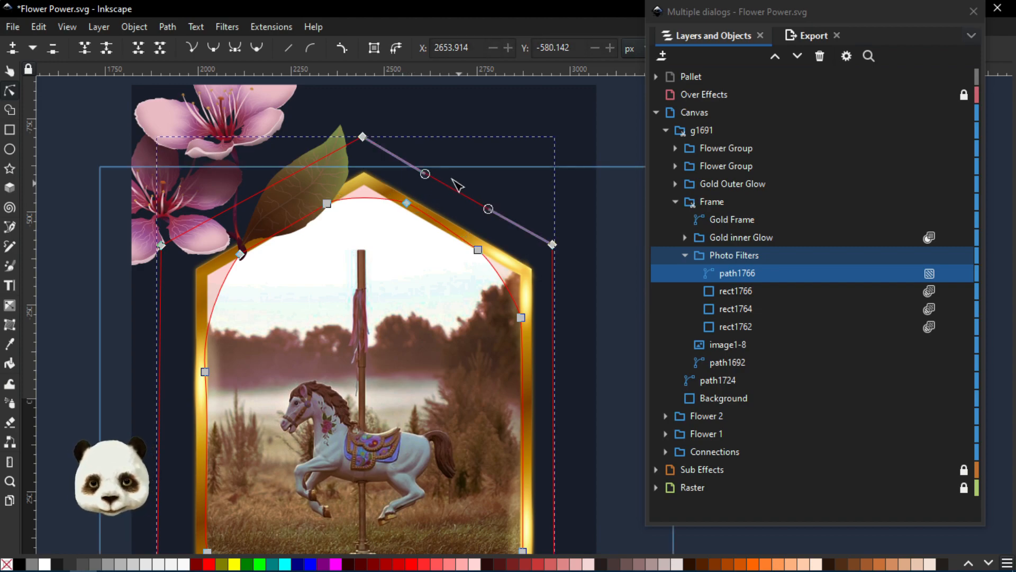
{"action": "left_click", "coordinate": [426, 174], "text": "ctrl"}
{"action": "left_click", "coordinate": [489, 209], "text": "ctrl"}
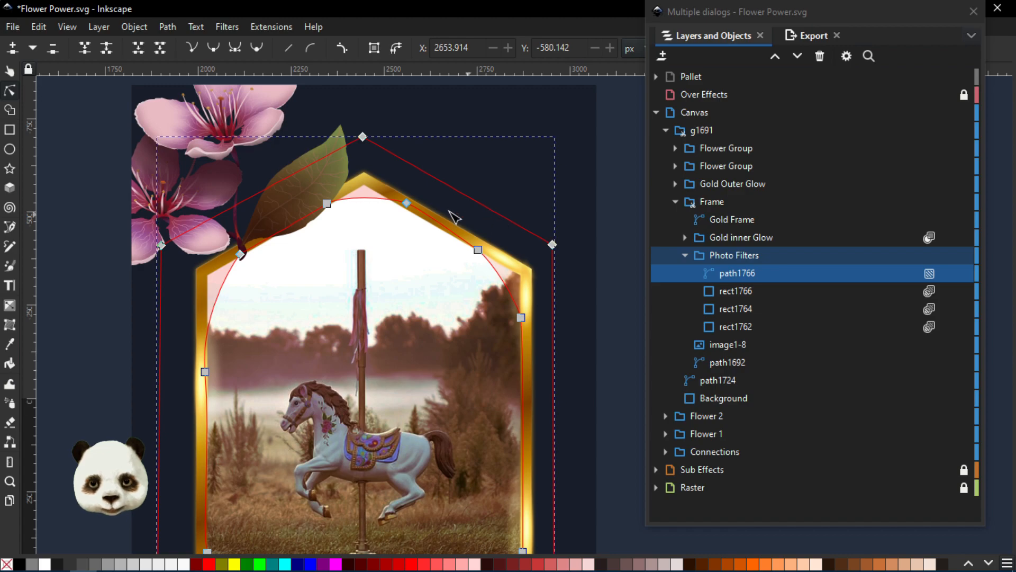
- Nudge the inner path's node right of the frame's peak 10 px left and 2 px down
{"action": "left_click", "coordinate": [407, 203]}
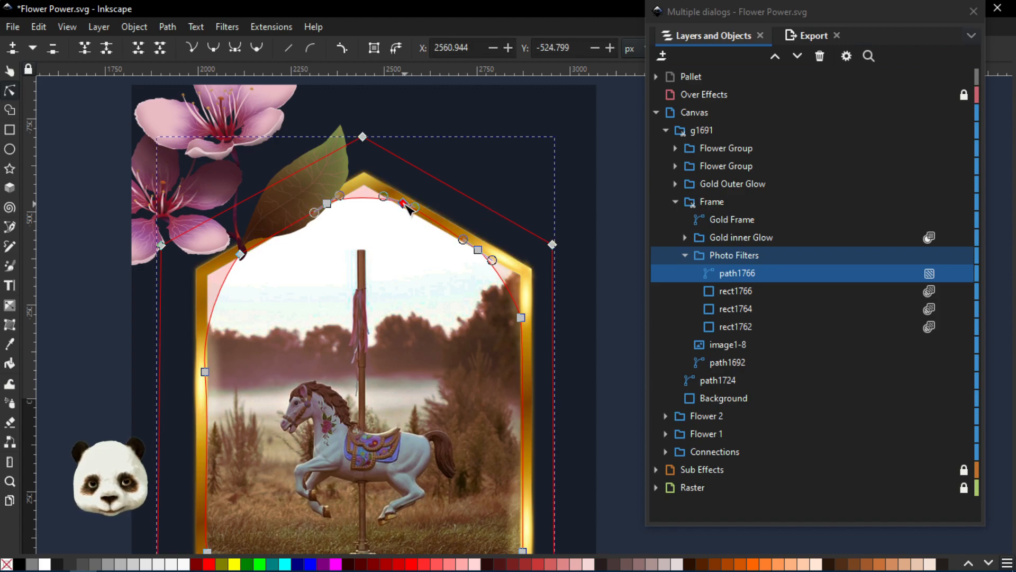
{"action": "key", "text": "Left"}
{"action": "key", "text": "Left"}
{"action": "key", "text": "Left"}
{"action": "key", "text": "Left"}
{"action": "key", "text": "Left"}
{"action": "key", "text": "Down"}
{"action": "scroll", "coordinate": [454, 217], "scroll_direction": "down", "scroll_amount": 4}
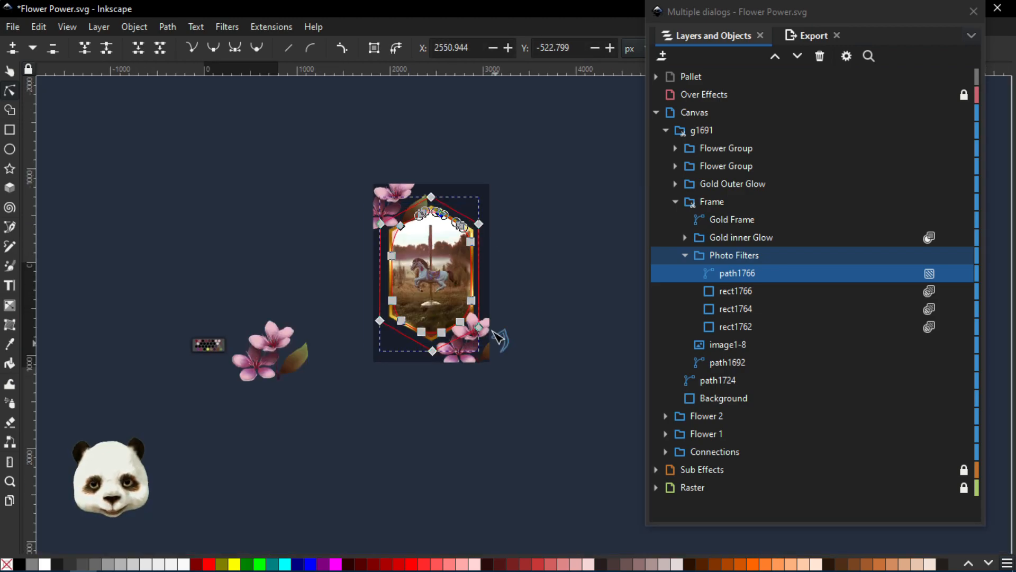
- Fill the ring-shaped path around the photo's edge with black and blur it into a soft shadow inside the gold frame
{"action": "scroll", "coordinate": [498, 342], "scroll_direction": "up", "scroll_amount": 2}
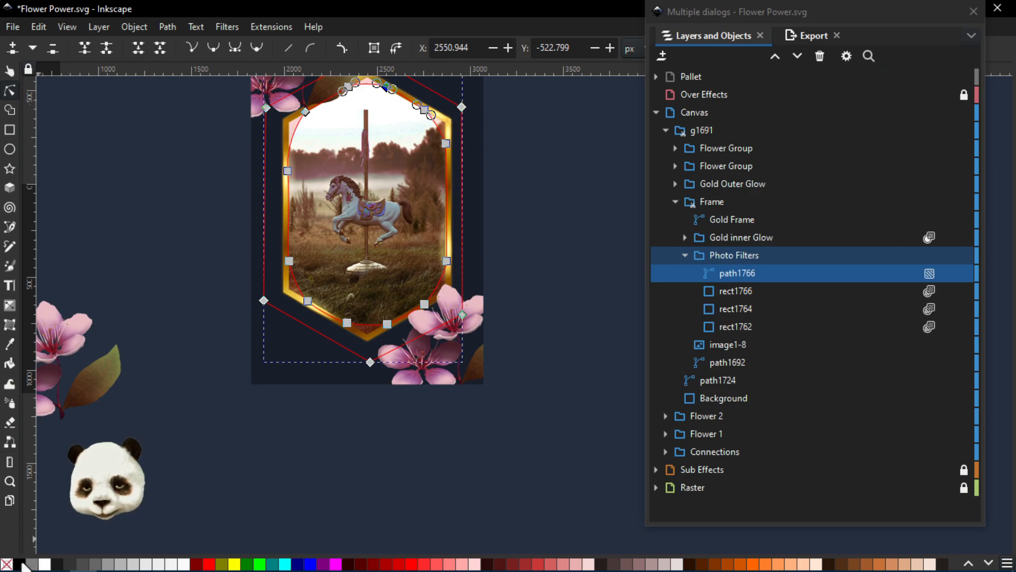
{"action": "left_click", "coordinate": [22, 564]}
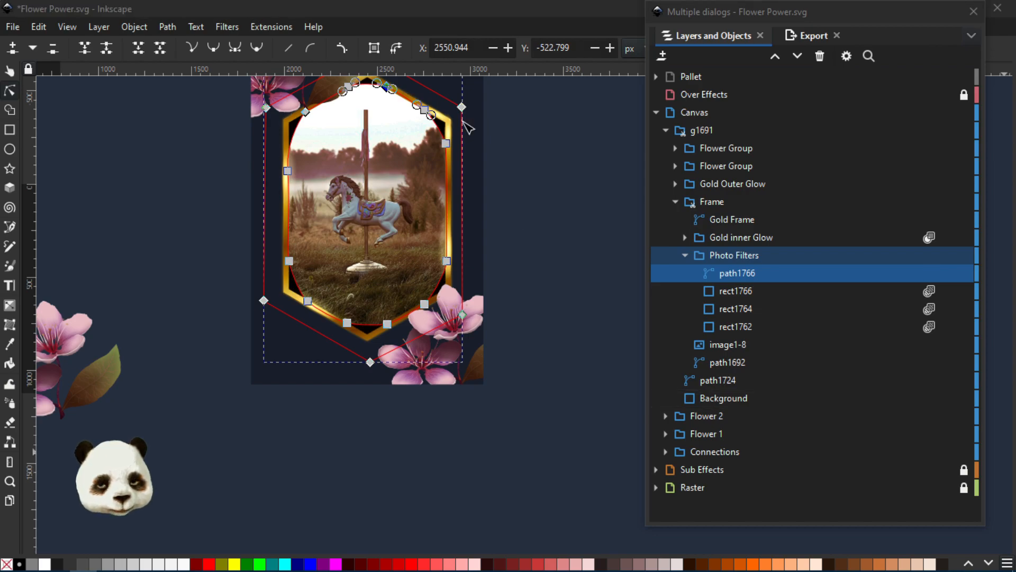
{"action": "scroll", "coordinate": [612, 173], "scroll_direction": "up", "scroll_amount": 1}
{"action": "left_click_drag", "start_coordinate": [521, 210], "coordinate": [612, 304]}
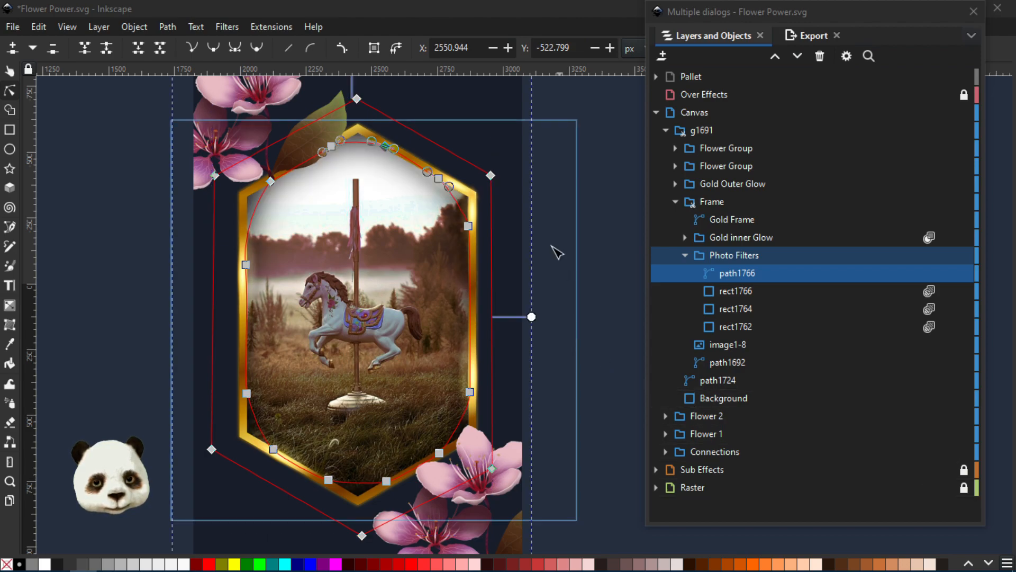
{"action": "left_click", "coordinate": [588, 174]}
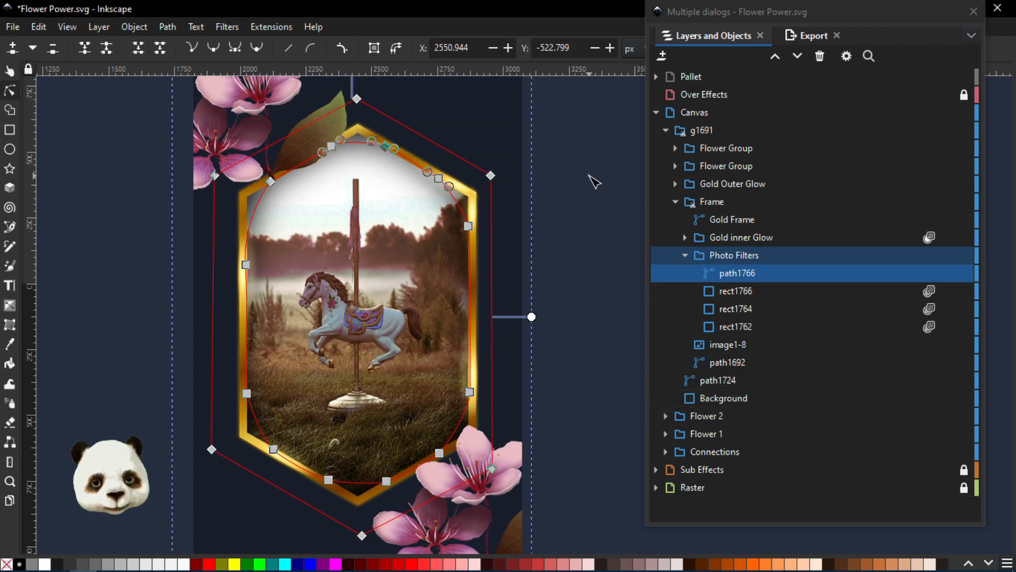
- Reselect the blurred ring-shaped path beneath the gold frame's bottom corner, picking its lowest inner segment
{"action": "scroll", "coordinate": [594, 181], "scroll_direction": "down", "scroll_amount": 2}
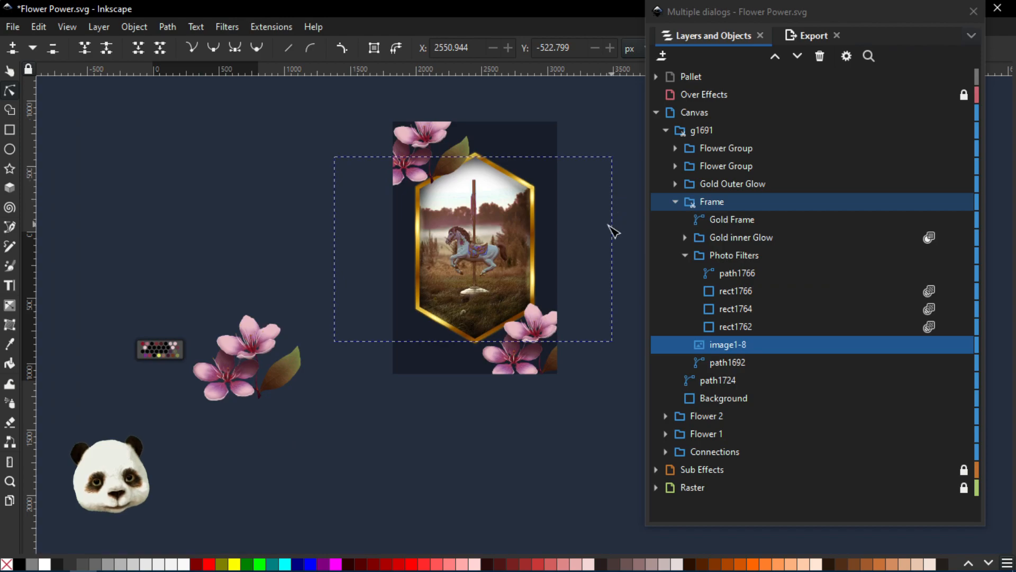
{"action": "left_click_drag", "start_coordinate": [613, 229], "coordinate": [528, 227]}
{"action": "scroll", "coordinate": [453, 226], "scroll_direction": "up", "scroll_amount": 1}
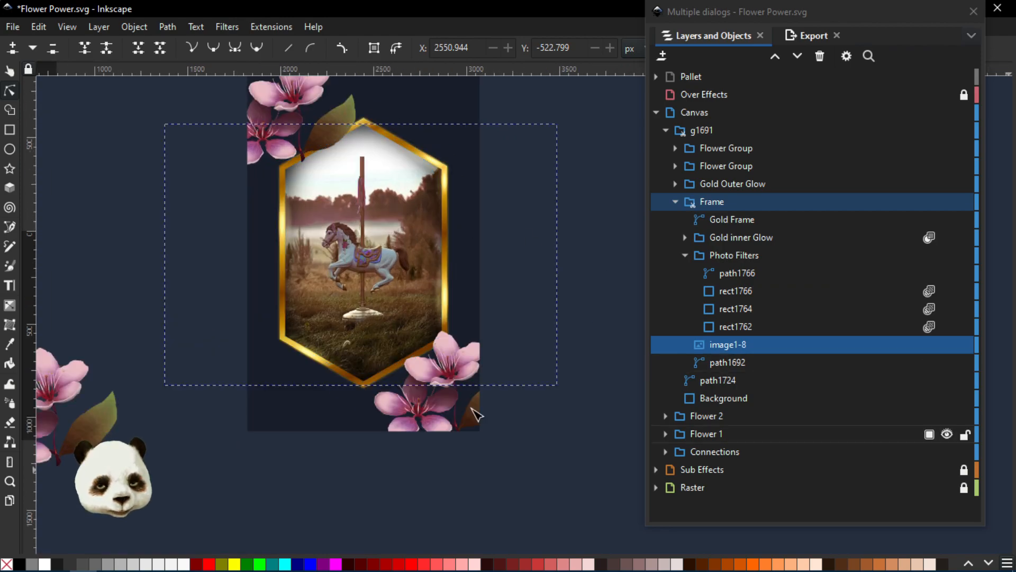
{"action": "left_click", "coordinate": [363, 377]}
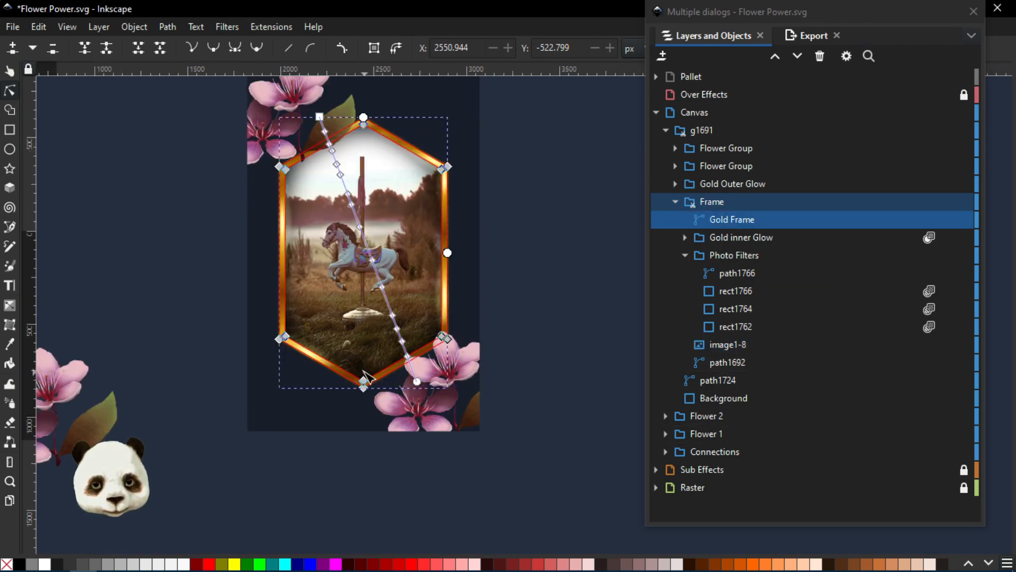
{"action": "left_click", "coordinate": [366, 379], "text": "alt"}
{"action": "left_click", "coordinate": [365, 374]}
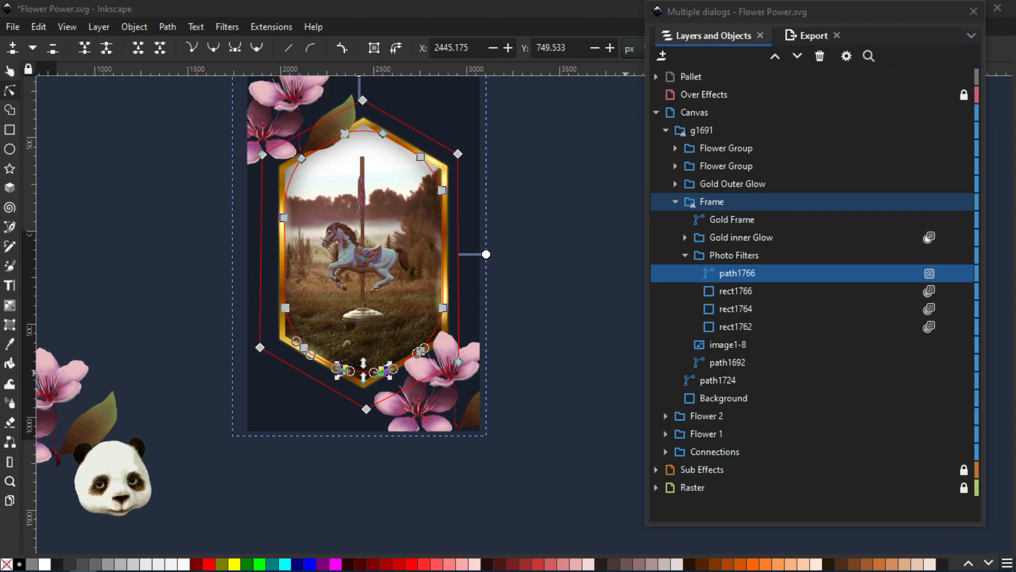
{"action": "scroll", "coordinate": [470, 221], "scroll_direction": "up", "scroll_amount": 1}
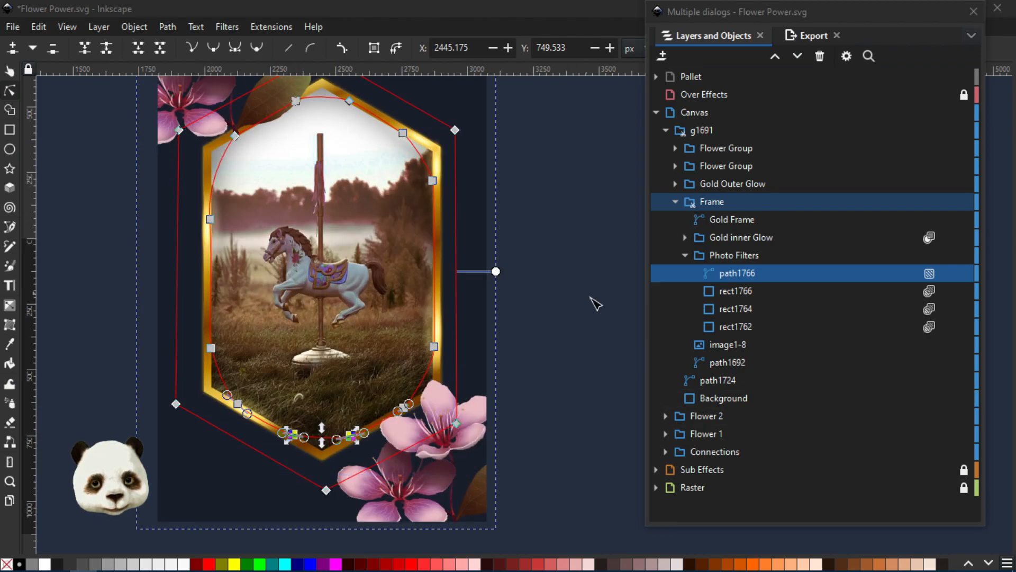
- Rename the blurred ring path in the Photo Filters group as Vignette
{"action": "double_click", "coordinate": [740, 273]}
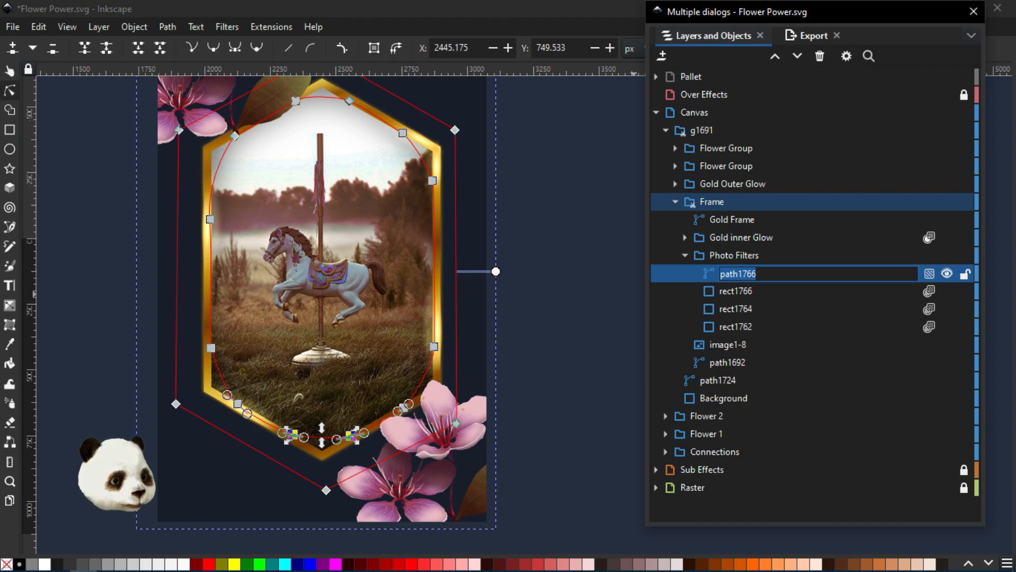
{"action": "key", "text": "Escape"}
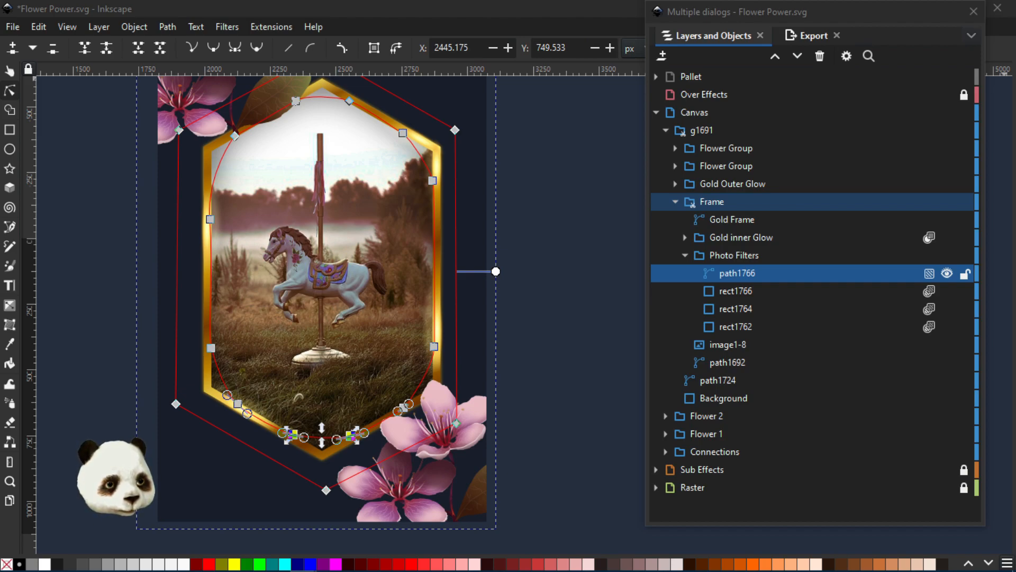
{"action": "double_click", "coordinate": [736, 267]}
{"action": "type", "text": "vignette"}
{"action": "key", "text": "Return"}
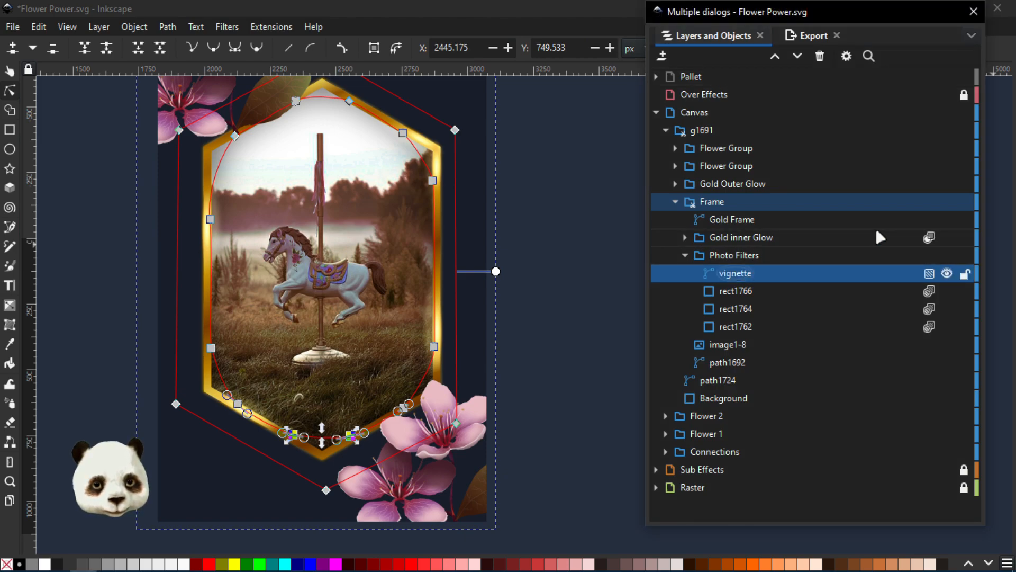
{"action": "double_click", "coordinate": [723, 274]}
{"action": "left_click", "coordinate": [724, 274]}
{"action": "key", "text": "BackSpace"}
{"action": "type", "text": "V"}
{"action": "key", "text": "Return"}
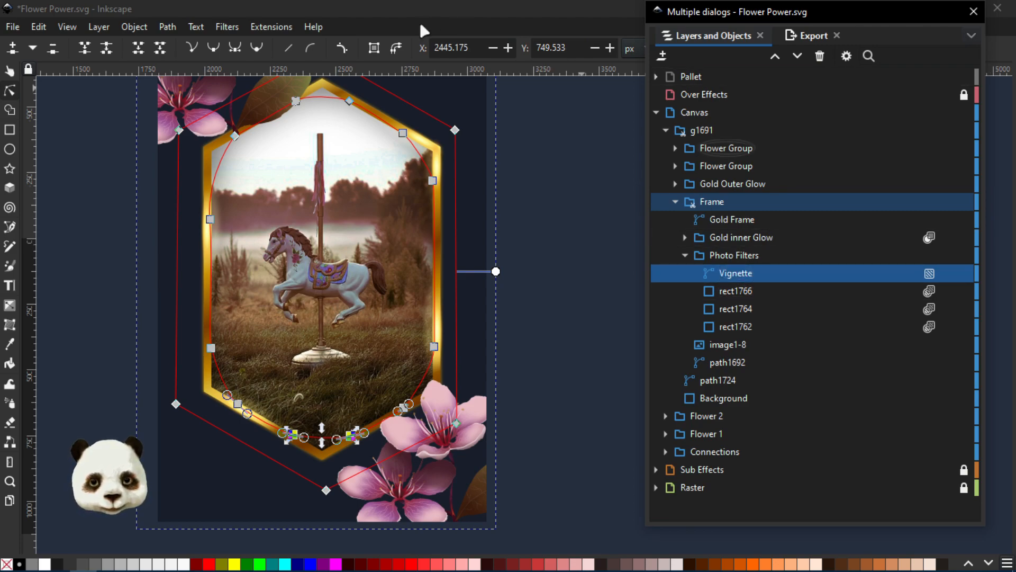
- Examine how the vignette shades the framed carousel photo, both close up and with the whole card in view
{"action": "left_click", "coordinate": [576, 168]}
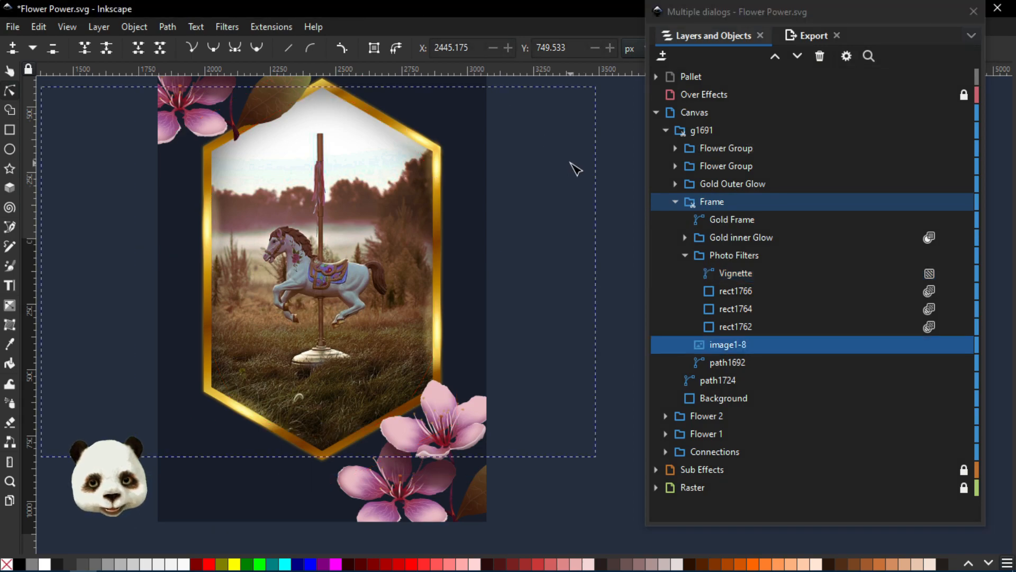
{"action": "scroll", "coordinate": [575, 168], "scroll_direction": "down", "scroll_amount": 2}
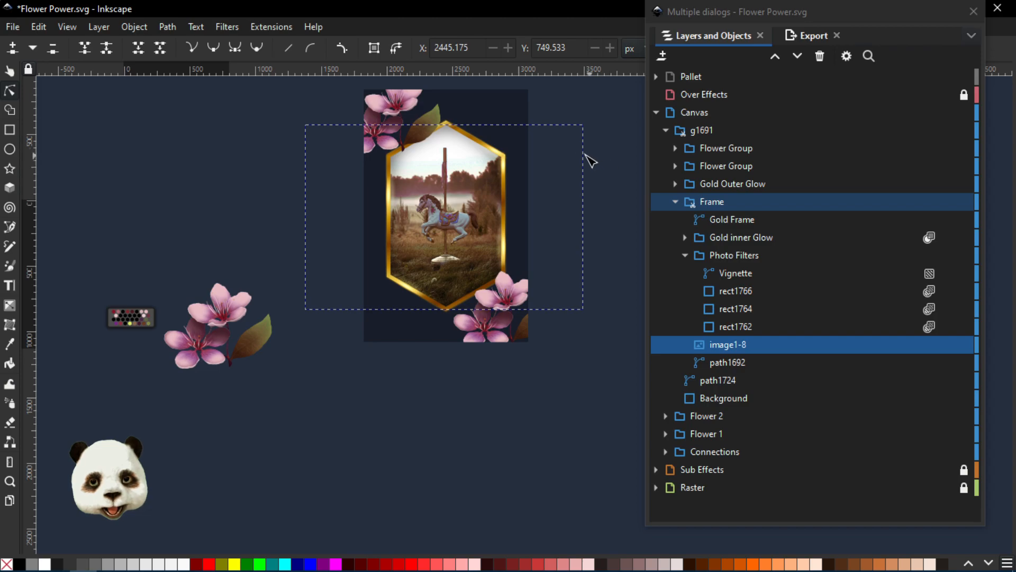
{"action": "scroll", "coordinate": [455, 135], "scroll_direction": "up", "scroll_amount": 1}
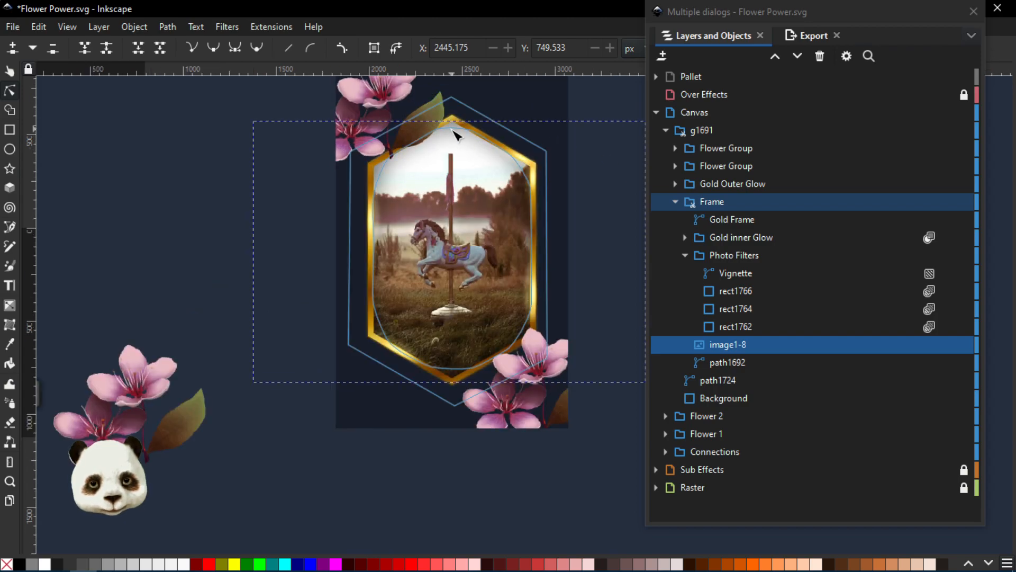
{"action": "left_click", "coordinate": [454, 134]}
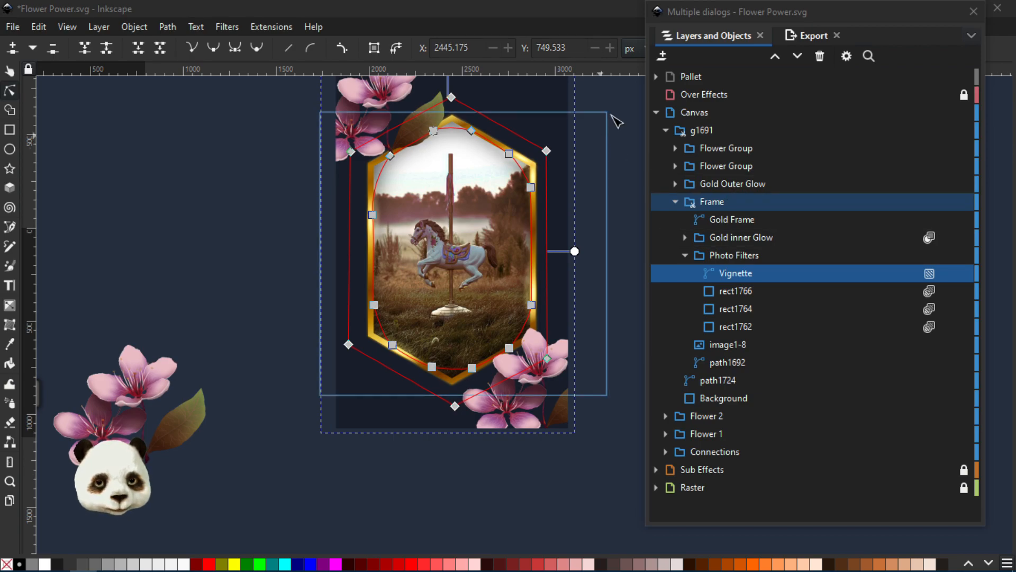
{"action": "left_click", "coordinate": [612, 92]}
{"action": "scroll", "coordinate": [614, 98], "scroll_direction": "down", "scroll_amount": 6}
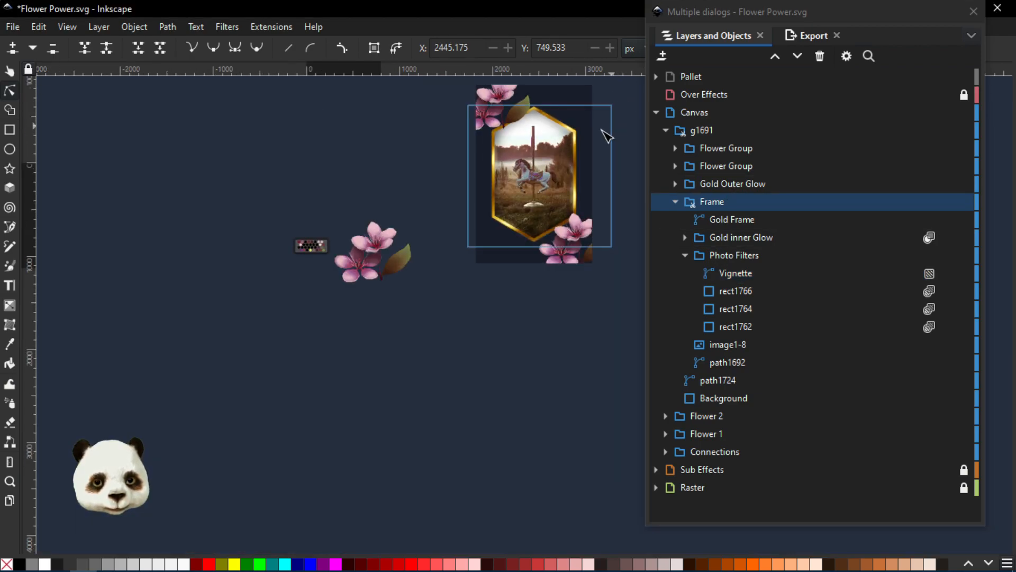
{"action": "scroll", "coordinate": [463, 251], "scroll_direction": "up", "scroll_amount": 2}
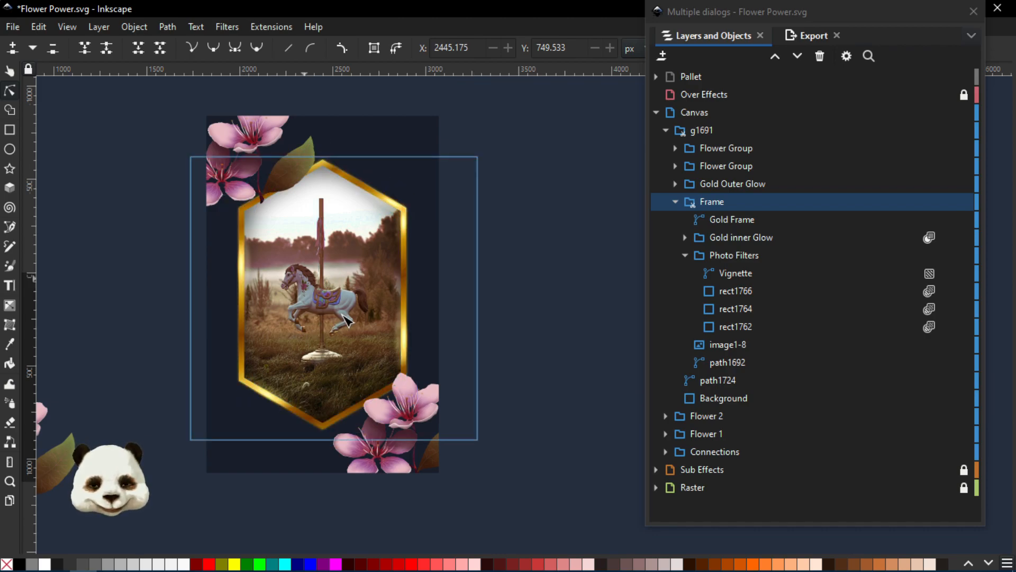
{"action": "scroll", "coordinate": [363, 427], "scroll_direction": "up", "scroll_amount": 1}
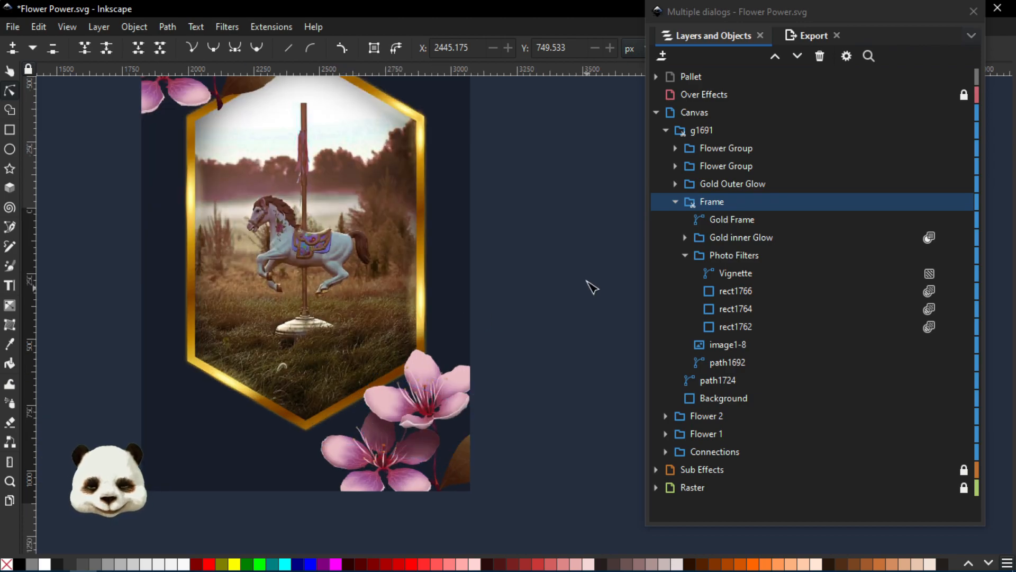
{"action": "scroll", "coordinate": [588, 267], "scroll_direction": "down", "scroll_amount": 2}
{"action": "left_click_drag", "start_coordinate": [578, 217], "coordinate": [513, 271]}
- Move the floating dialogs window off the canvas and save the document
{"action": "left_click_drag", "start_coordinate": [714, 11], "coordinate": [1015, 34]}
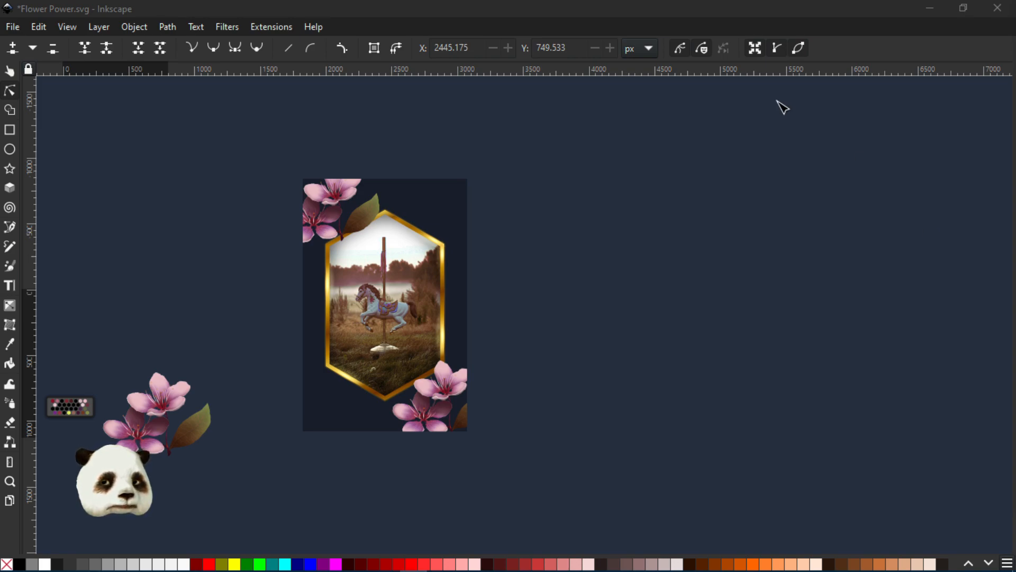
{"action": "left_click", "coordinate": [620, 72]}
{"action": "key", "text": "ctrl+s"}
- Draw a closed wavy shape with the Pen tool, sweeping diagonally across the card and curving down past its lower edge
{"action": "key", "text": "b"}
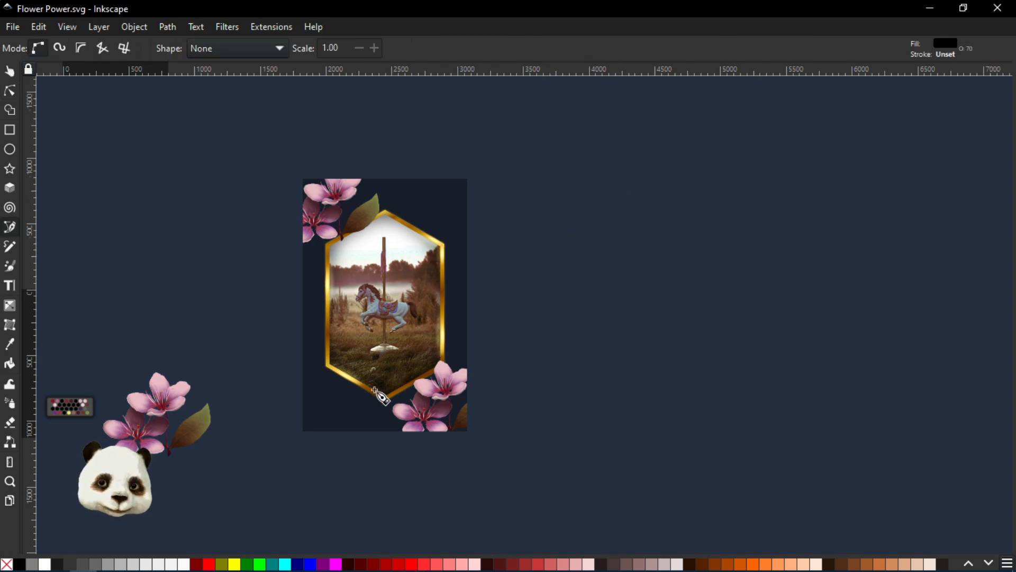
{"action": "scroll", "coordinate": [358, 392], "scroll_direction": "up", "scroll_amount": 1}
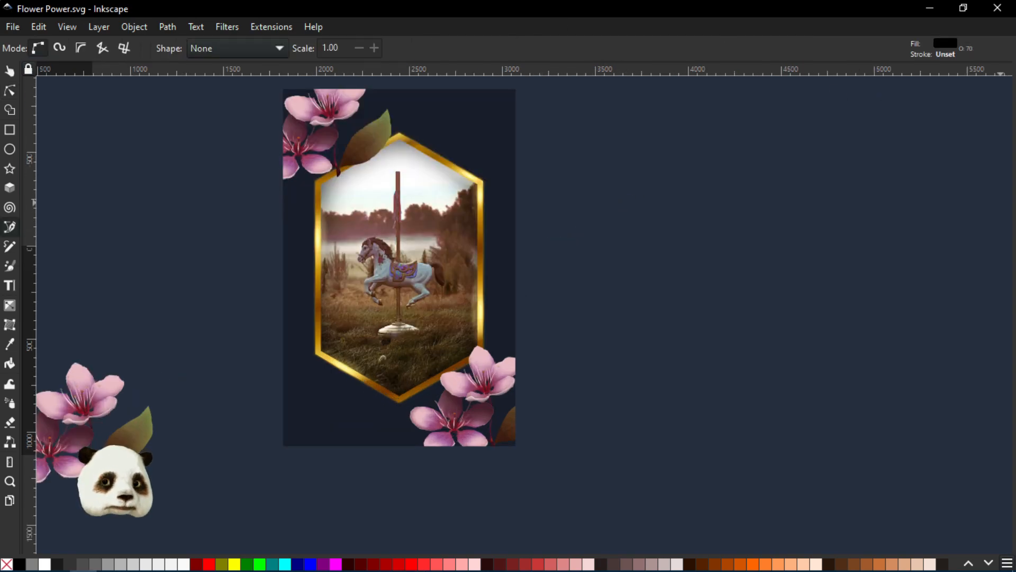
{"action": "key", "text": "alt+Tab"}
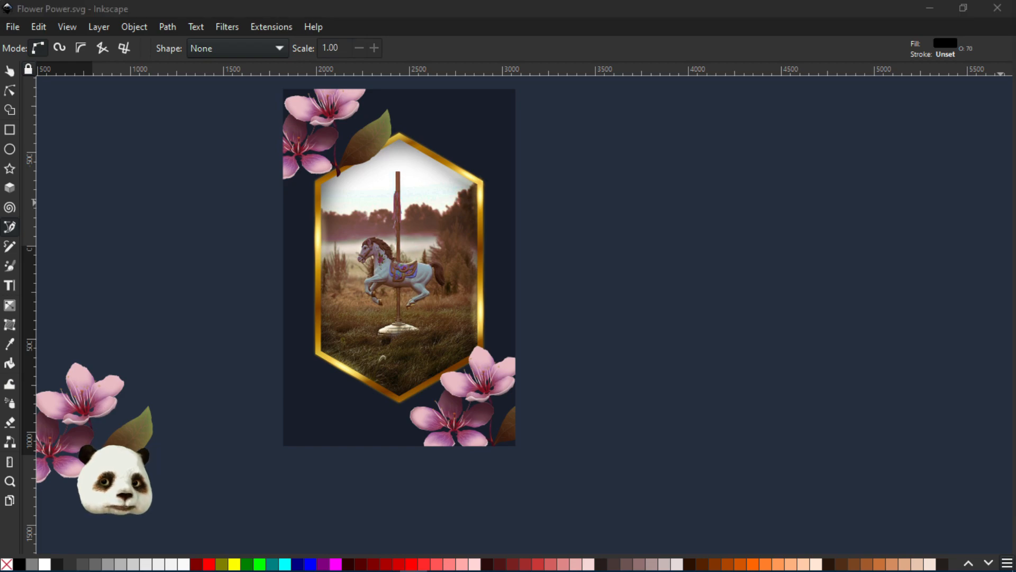
{"action": "left_click", "coordinate": [233, 377]}
{"action": "left_click_drag", "start_coordinate": [543, 246], "coordinate": [544, 273]}
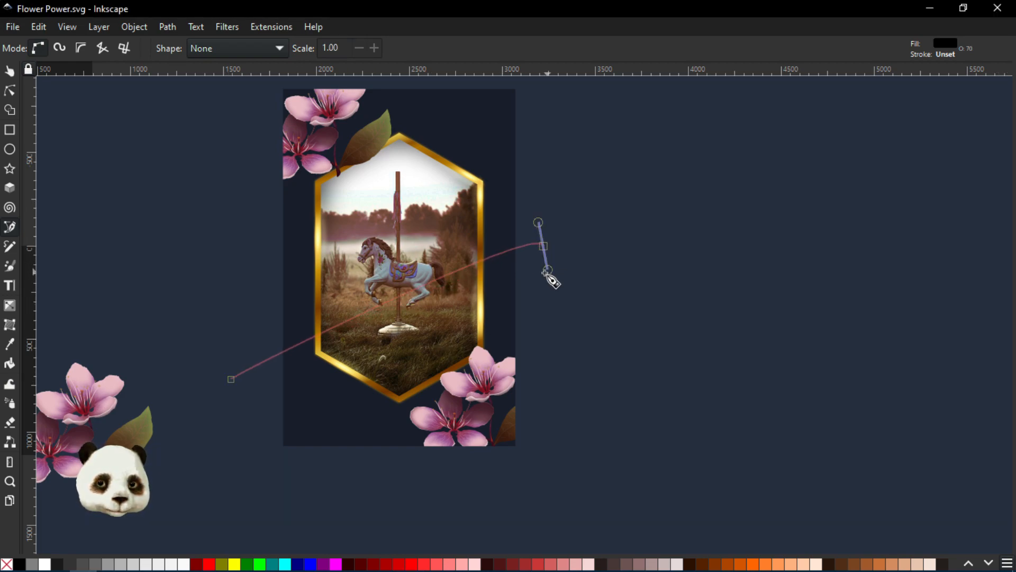
{"action": "left_click", "coordinate": [403, 335]}
{"action": "left_click_drag", "start_coordinate": [426, 359], "coordinate": [415, 375]}
{"action": "left_click", "coordinate": [346, 406]}
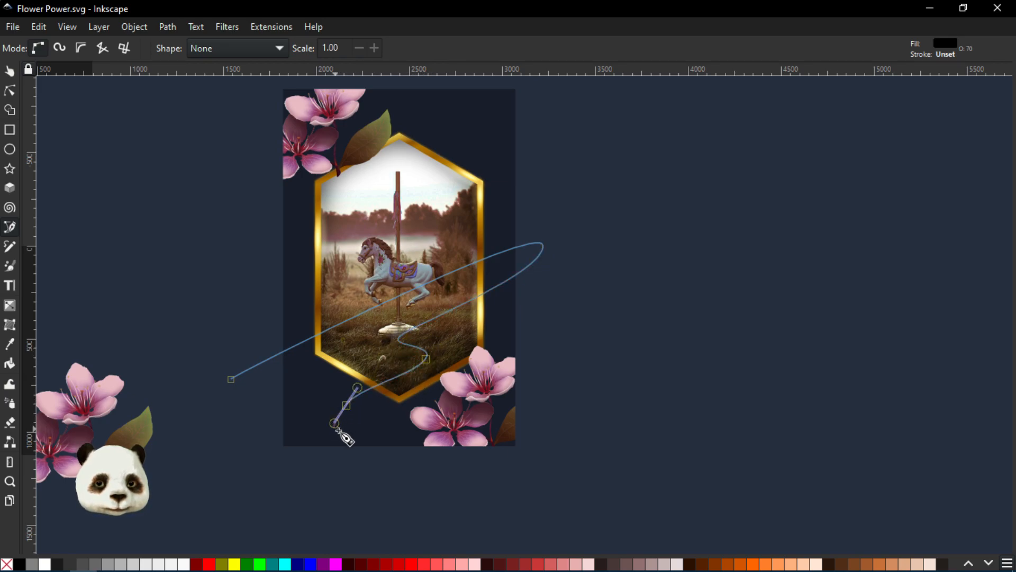
{"action": "left_click_drag", "start_coordinate": [369, 436], "coordinate": [333, 483]}
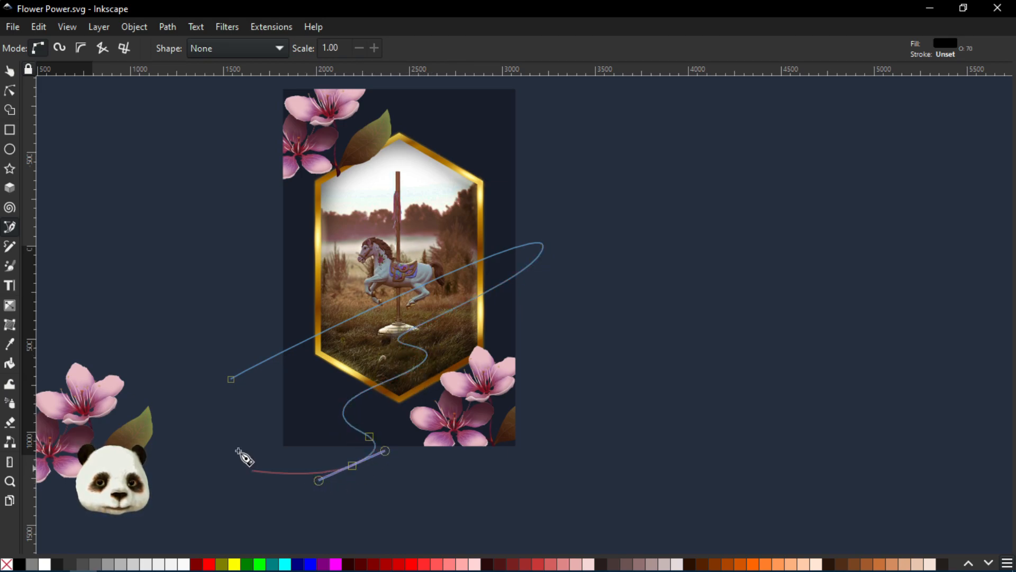
{"action": "left_click_drag", "start_coordinate": [231, 441], "coordinate": [229, 434]}
{"action": "left_click", "coordinate": [231, 379]}
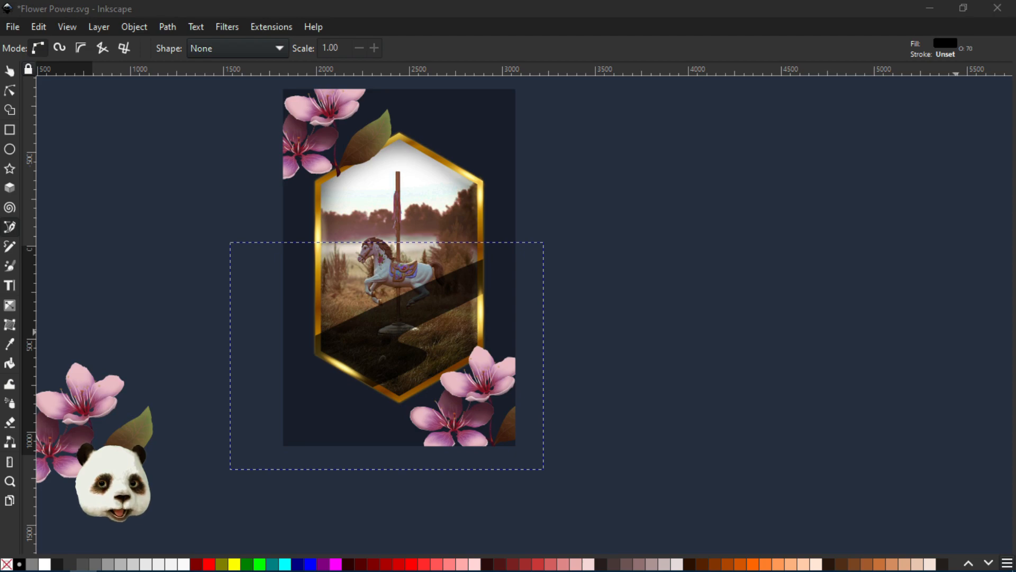
- Move the wavy shape out of the Frame group and stack it behind the frame, just above the card's background
{"action": "left_click", "coordinate": [521, 15]}
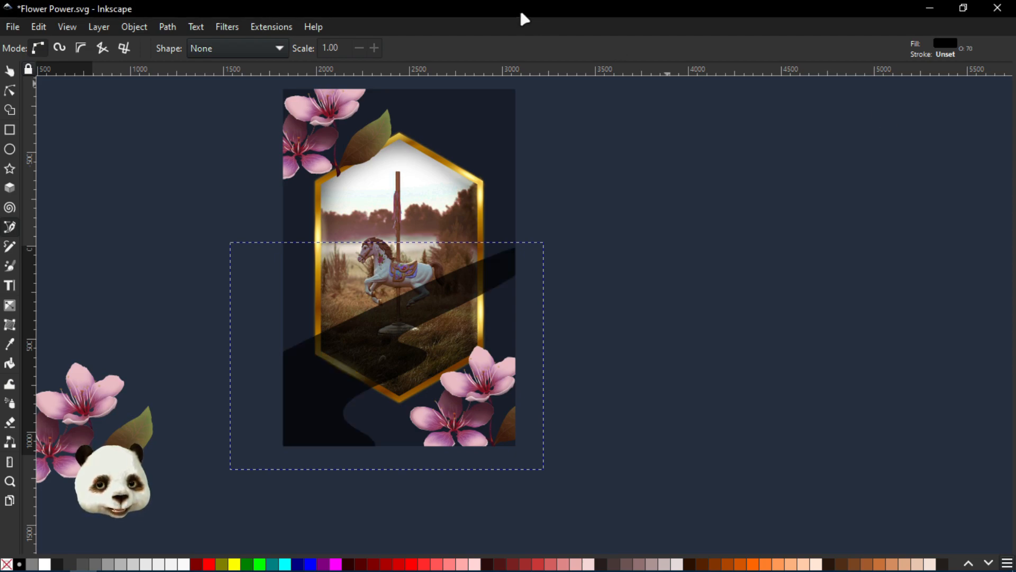
{"action": "key", "text": "End"}
{"action": "key", "text": "Page_Up"}
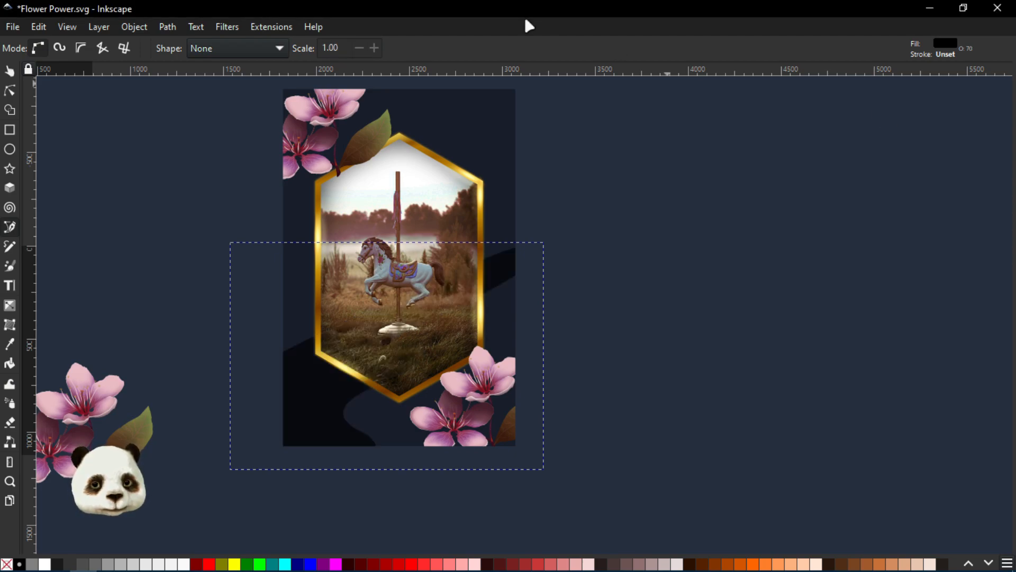
- Fill the wavy shape with a brown sampled from the gold frame's lower edge and mute it to a darker grey-brown
{"action": "scroll", "coordinate": [535, 267], "scroll_direction": "up", "scroll_amount": 3}
{"action": "left_click_drag", "start_coordinate": [511, 328], "coordinate": [815, 154]}
{"action": "scroll", "coordinate": [747, 174], "scroll_direction": "down", "scroll_amount": 2}
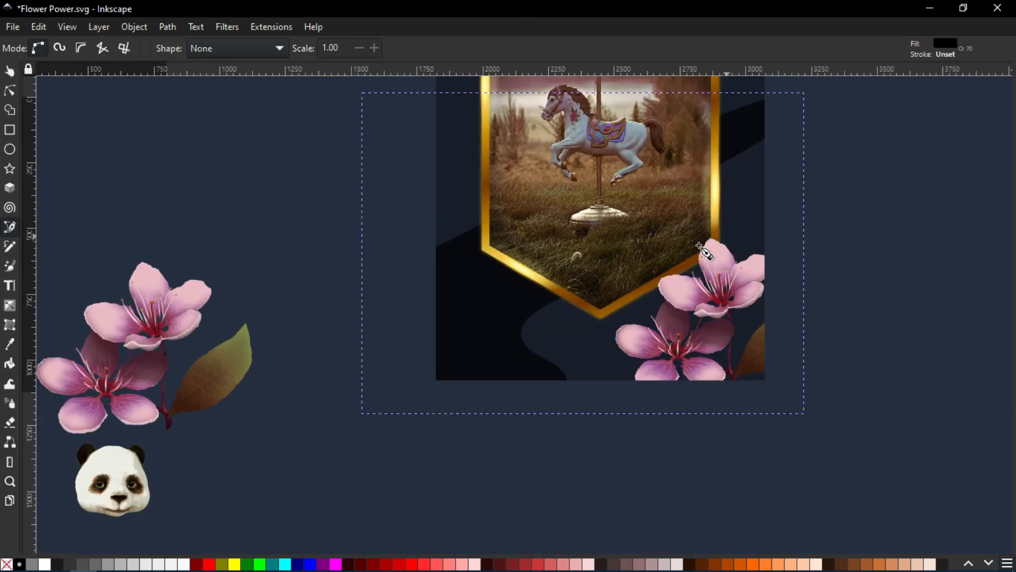
{"action": "key", "text": "d"}
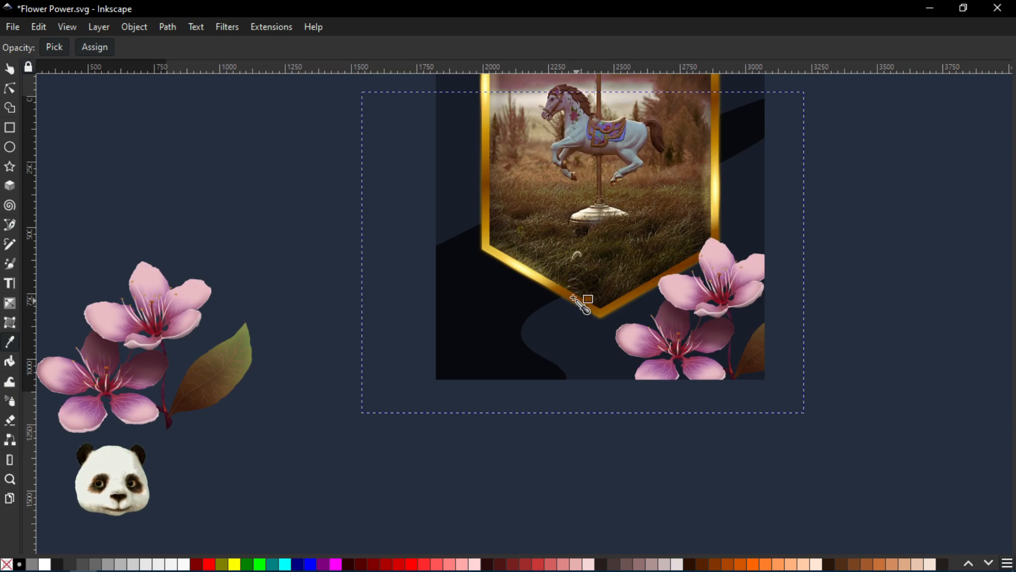
{"action": "left_click", "coordinate": [573, 297]}
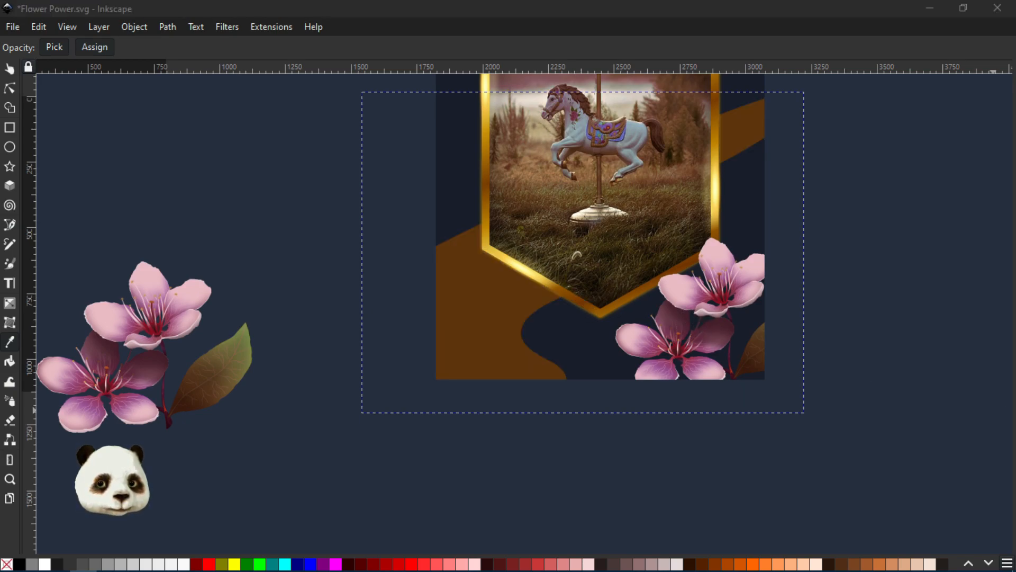
{"action": "left_click_drag", "start_coordinate": [854, 281], "coordinate": [776, 368]}
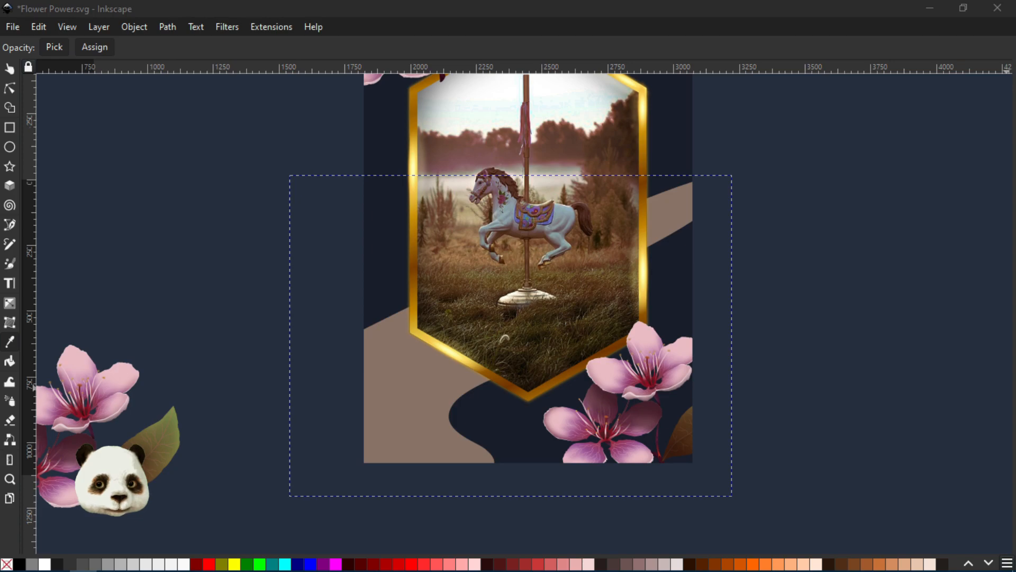
{"action": "scroll", "coordinate": [847, 286], "scroll_direction": "down", "scroll_amount": 3}
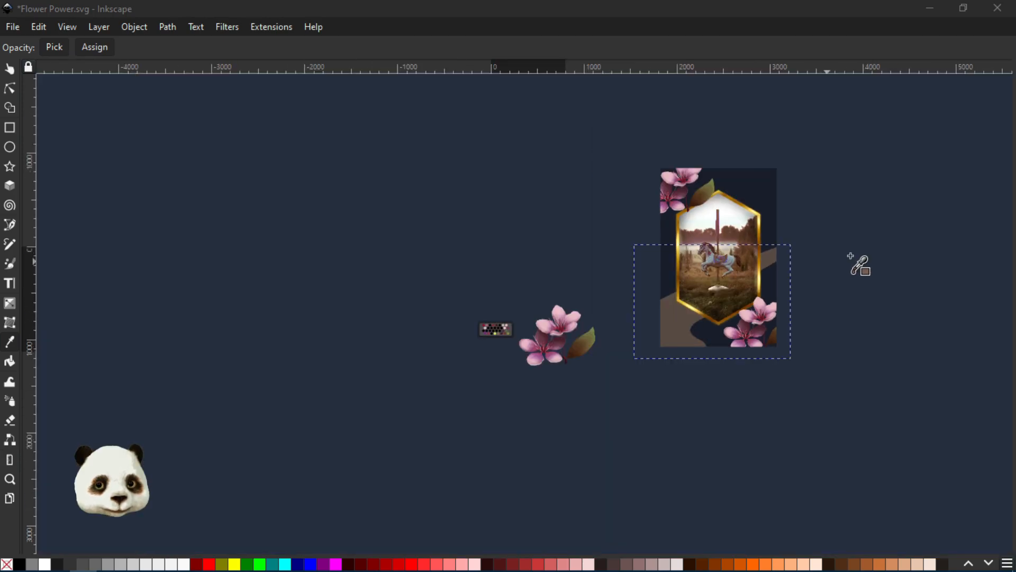
- Save the document and switch the editing window to full screen
{"action": "scroll", "coordinate": [767, 302], "scroll_direction": "up", "scroll_amount": 3}
{"action": "left_click_drag", "start_coordinate": [723, 325], "coordinate": [772, 224]}
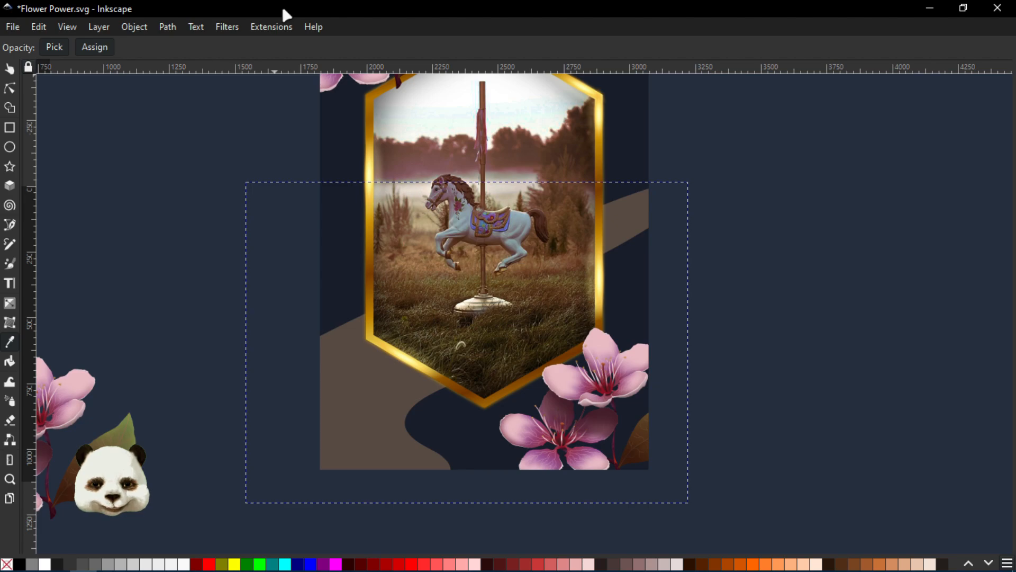
{"action": "key", "text": "ctrl+s"}
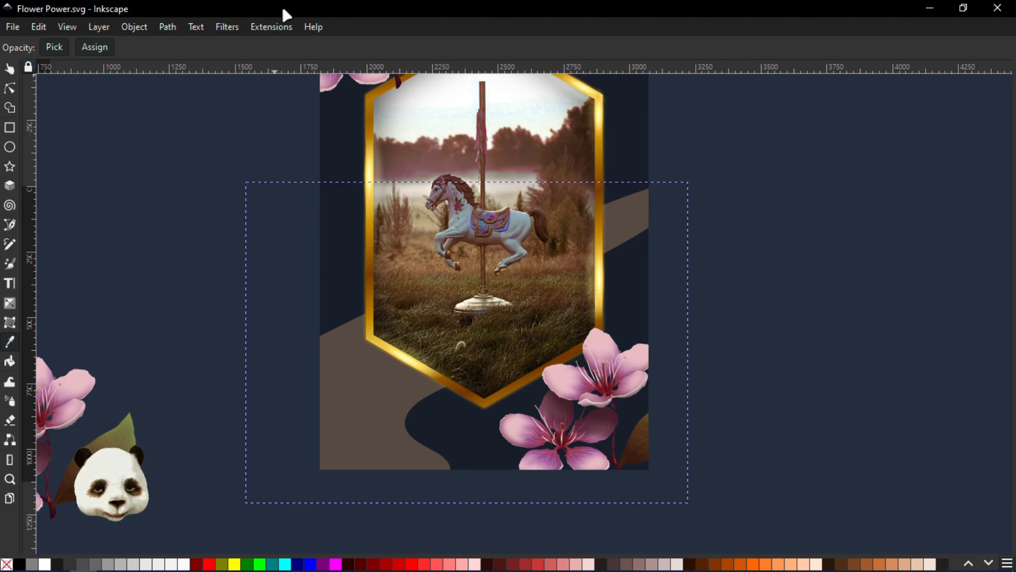
{"action": "key", "text": "F11"}
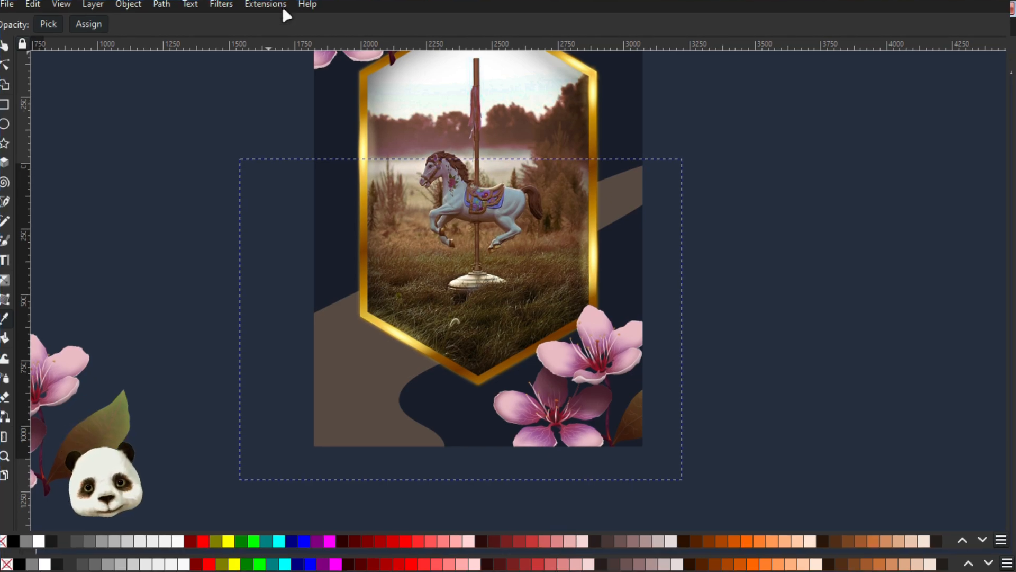
- Open the Filter Editor for the wavy shape and reposition and narrow its window to uncover more of the card
{"action": "left_click", "coordinate": [227, 9]}
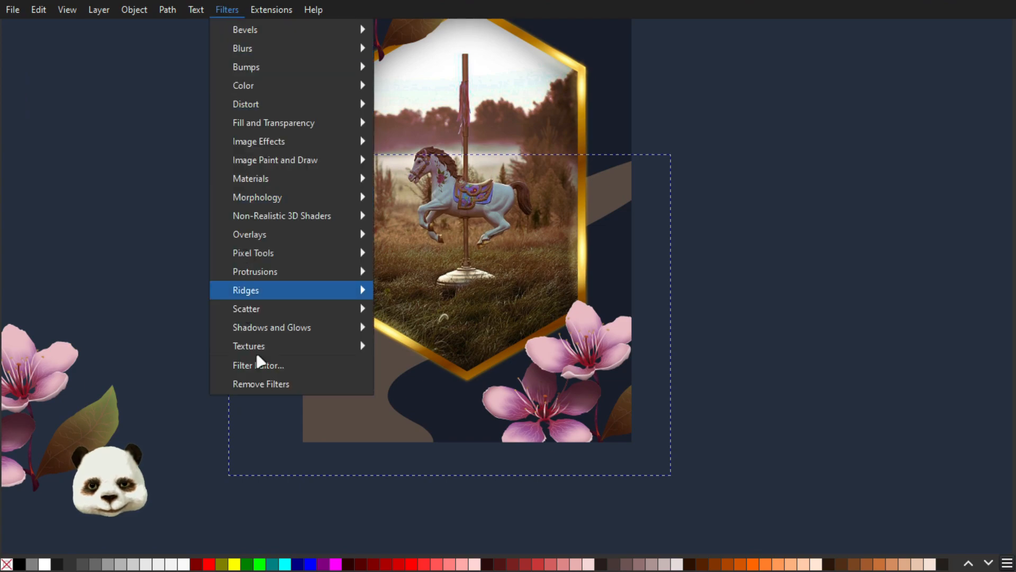
{"action": "left_click", "coordinate": [263, 365]}
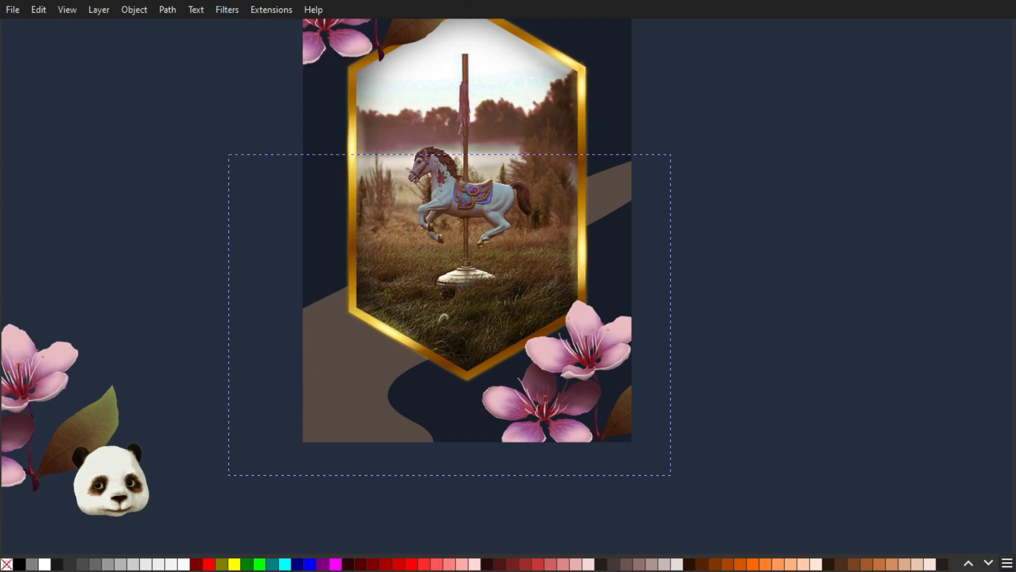
{"action": "left_click_drag", "start_coordinate": [662, 36], "coordinate": [542, 21]}
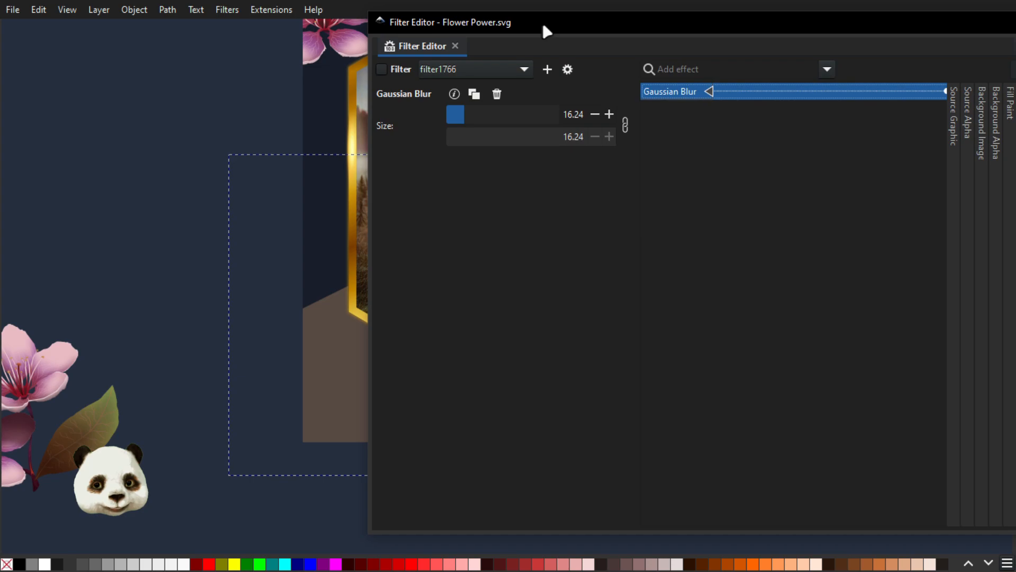
{"action": "left_click_drag", "start_coordinate": [370, 209], "coordinate": [535, 193]}
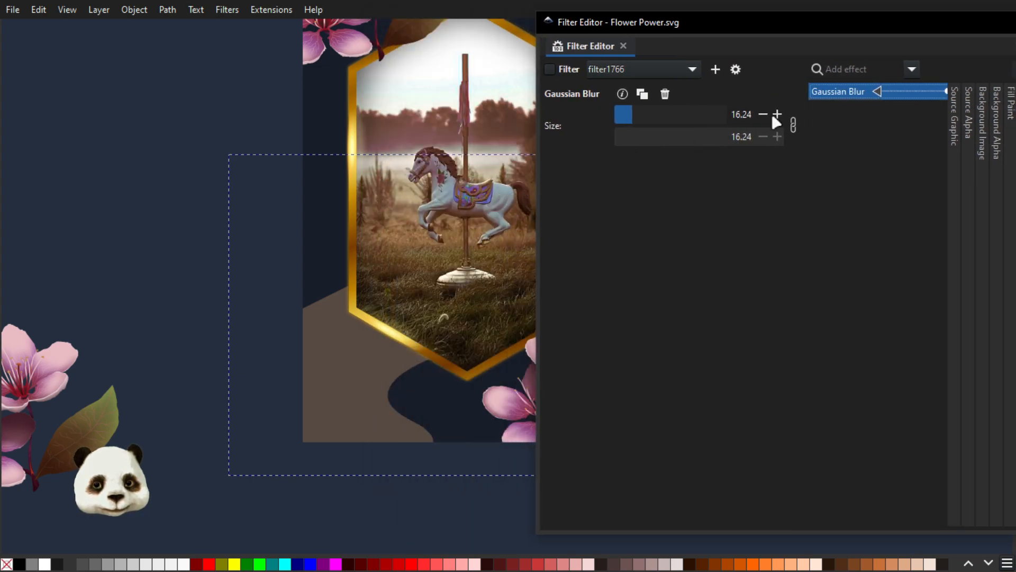
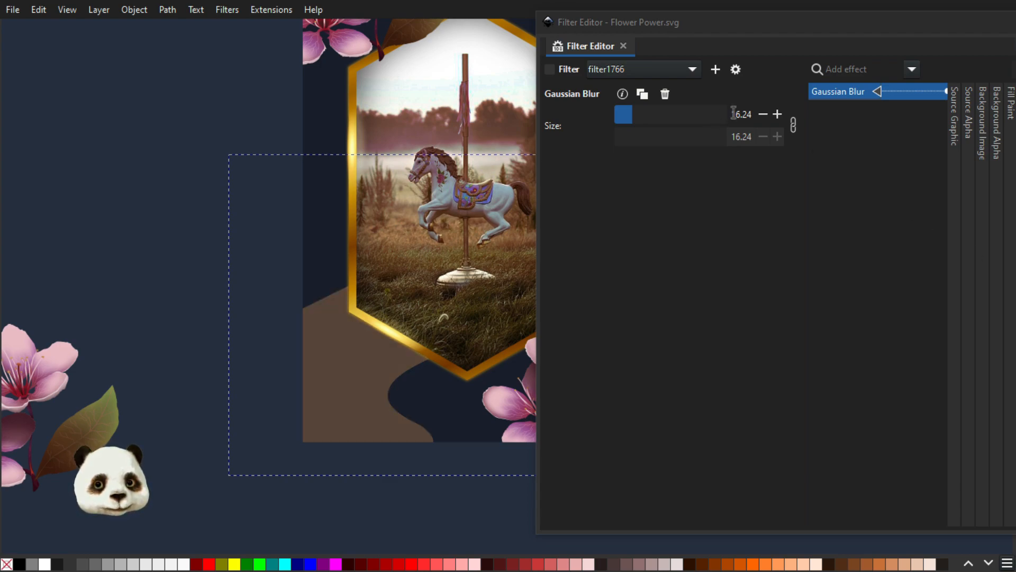
- Create a new filter and add a Turbulence effect to it
{"action": "left_click", "coordinate": [716, 70]}
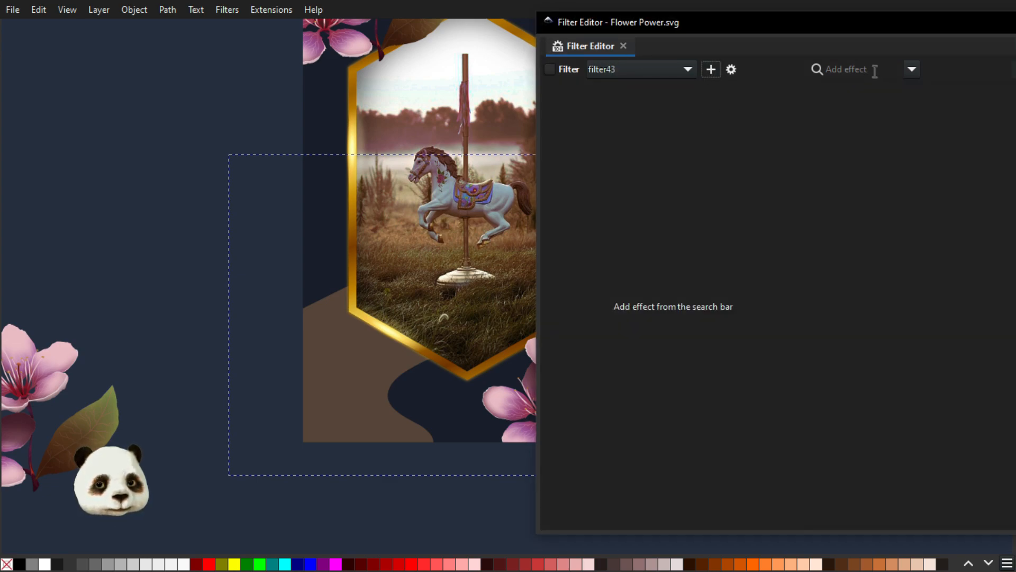
{"action": "left_click", "coordinate": [912, 71]}
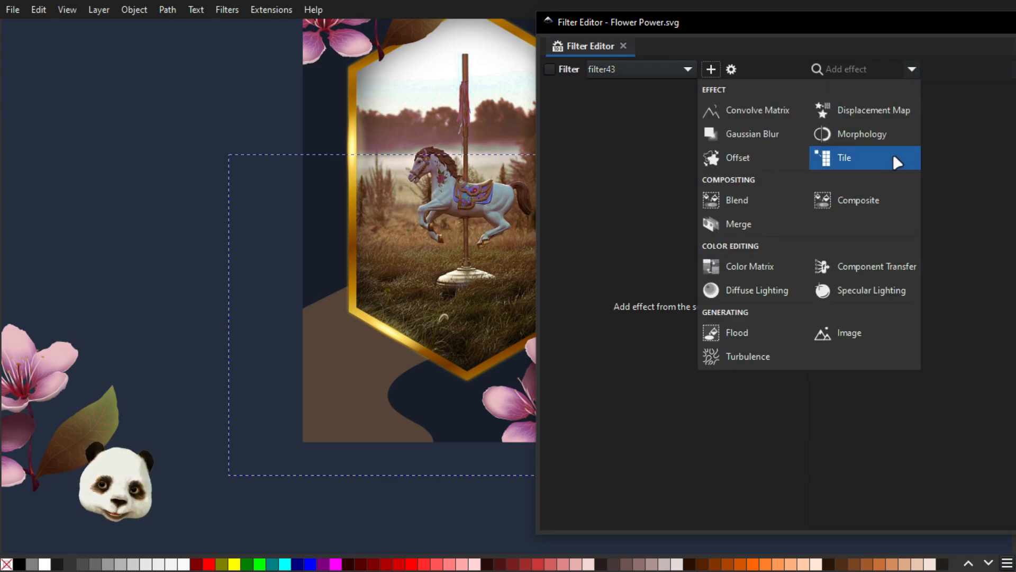
{"action": "left_click", "coordinate": [781, 354]}
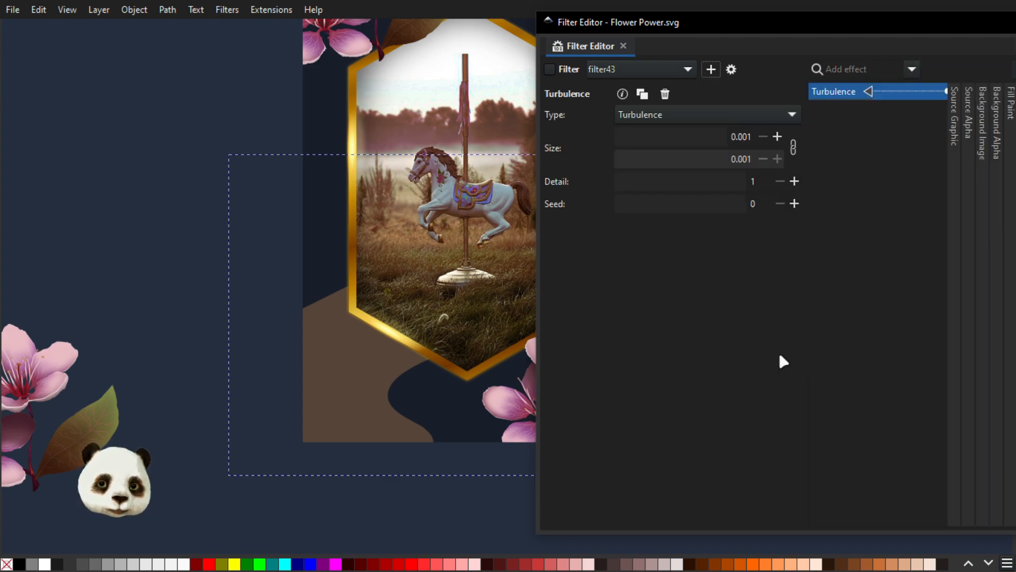
- Set the Turbulence effect's size to 3.775, detail to 3 and seed to 327
{"action": "left_click_drag", "start_coordinate": [642, 138], "coordinate": [657, 138]}
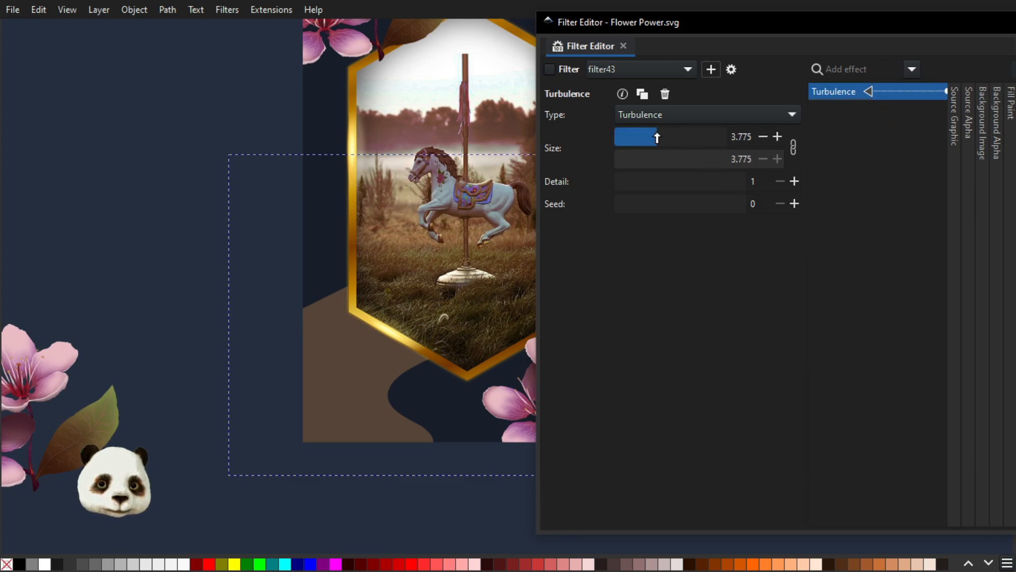
{"action": "left_click_drag", "start_coordinate": [638, 186], "coordinate": [647, 205]}
{"action": "scroll", "coordinate": [274, 352], "scroll_direction": "right", "scroll_amount": 6}
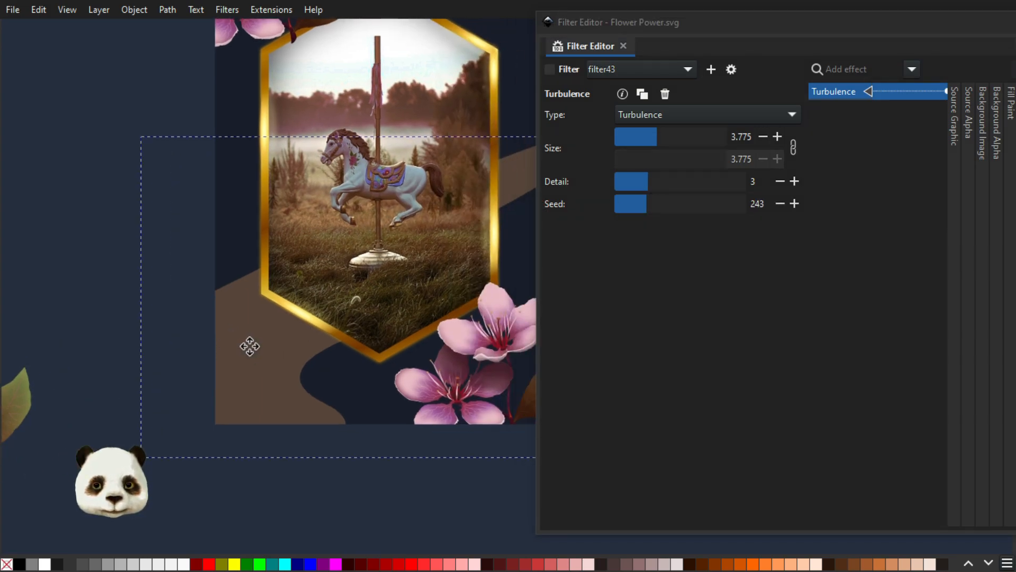
{"action": "scroll", "coordinate": [179, 398], "scroll_direction": "up", "scroll_amount": 4}
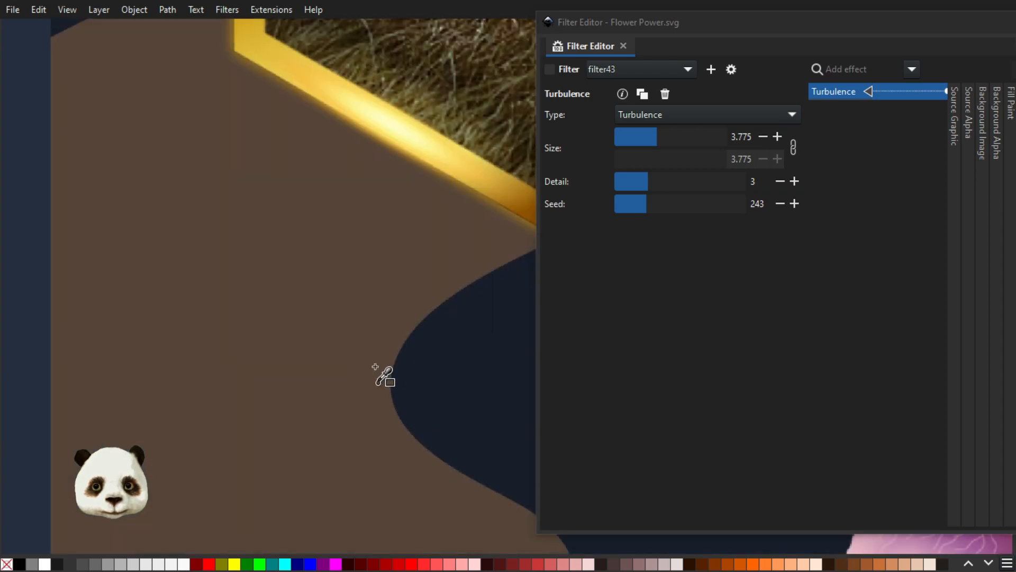
{"action": "scroll", "coordinate": [391, 368], "scroll_direction": "down", "scroll_amount": 4}
{"action": "scroll", "coordinate": [487, 374], "scroll_direction": "up", "scroll_amount": 2}
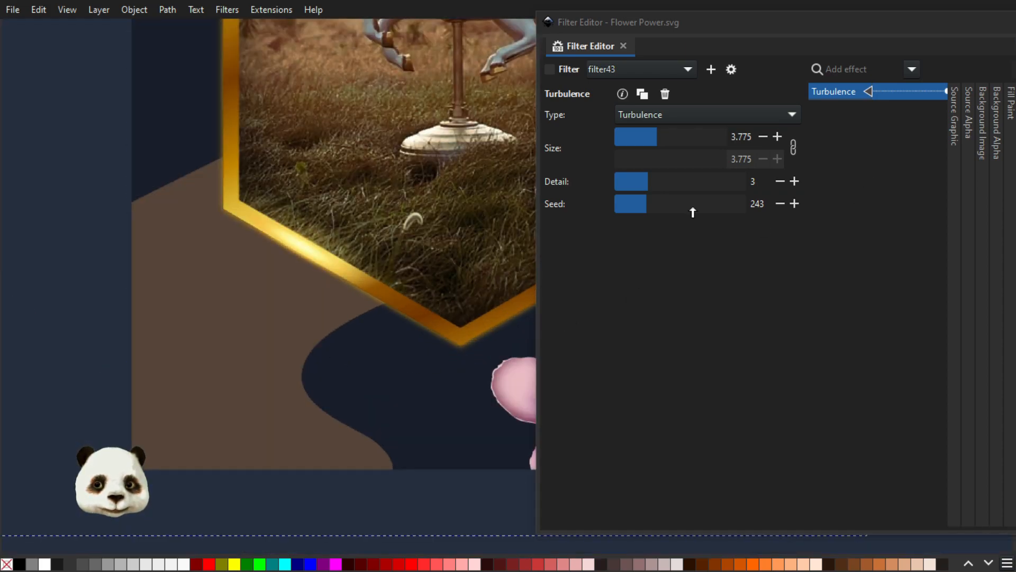
{"action": "left_click_drag", "start_coordinate": [653, 212], "coordinate": [657, 207]}
- Add a Morphology effect to the filter and place it above Turbulence in the effect stack
{"action": "left_click", "coordinate": [911, 68]}
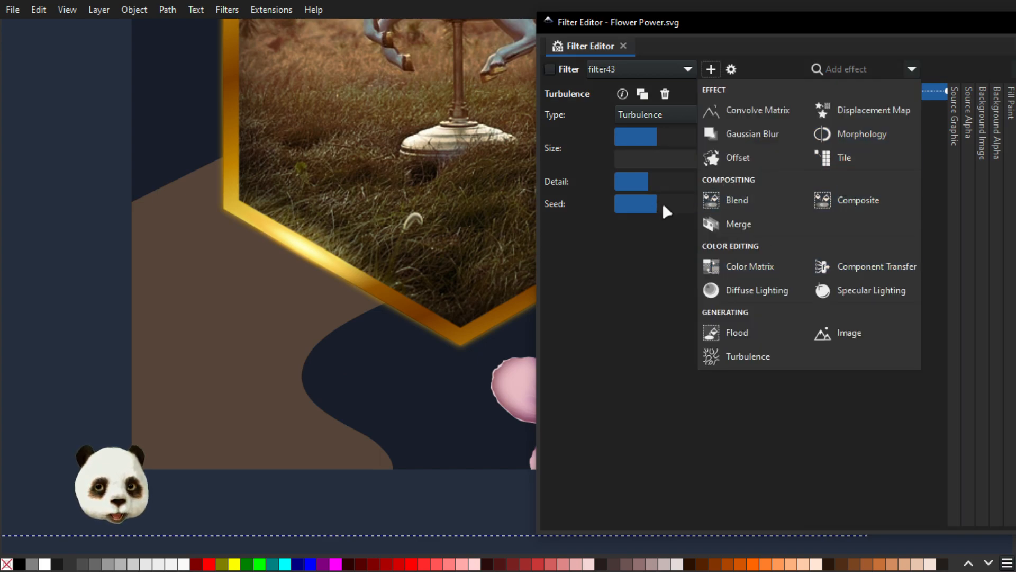
{"action": "left_click", "coordinate": [838, 136]}
{"action": "left_click_drag", "start_coordinate": [836, 110], "coordinate": [847, 91]}
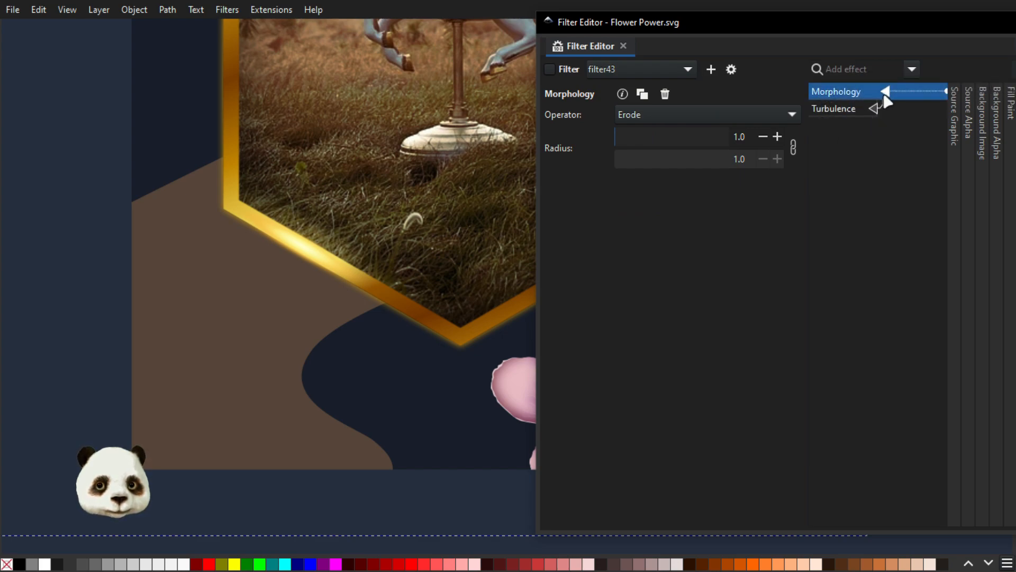
- Set the Morphology operator to Dilate with a radius of 44.8
{"action": "mouse_move", "coordinate": [651, 140]}
{"action": "left_mouse_down"}
{"action": "mouse_move", "coordinate": [667, 137]}
{"action": "mouse_move", "coordinate": [642, 138]}
{"action": "left_mouse_up"}
{"action": "left_click", "coordinate": [735, 109]}
{"action": "left_click", "coordinate": [735, 111]}
{"action": "left_click", "coordinate": [723, 117]}
{"action": "left_click", "coordinate": [667, 141]}
{"action": "left_click_drag", "start_coordinate": [653, 140], "coordinate": [664, 138]}
- Change the Turbulence effect to Fractal Noise with size 3.643, detail 5 and seed 333
{"action": "left_click", "coordinate": [872, 112]}
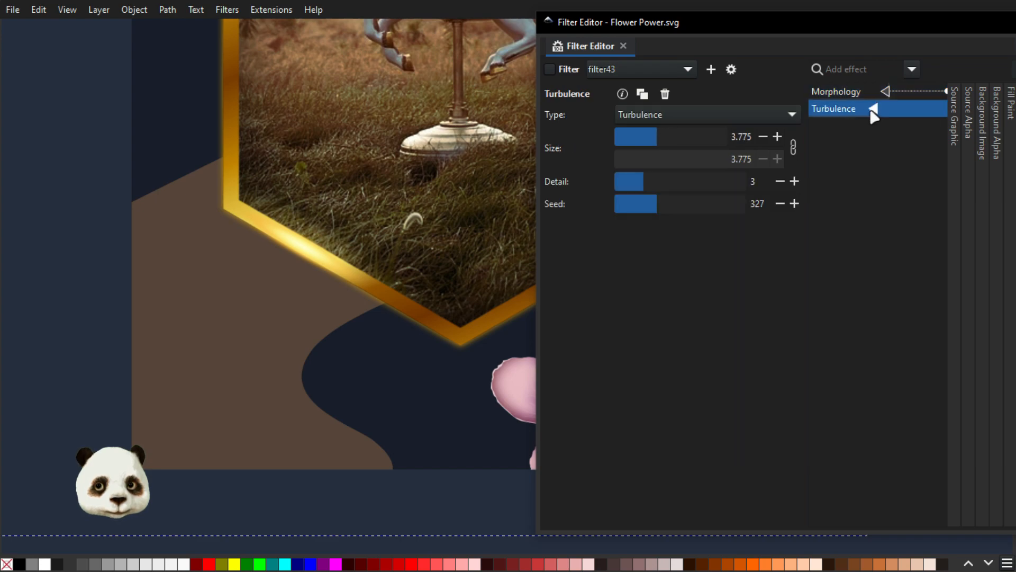
{"action": "mouse_move", "coordinate": [657, 149]}
{"action": "left_mouse_down"}
{"action": "mouse_move", "coordinate": [665, 139]}
{"action": "mouse_move", "coordinate": [656, 139]}
{"action": "left_mouse_up"}
{"action": "left_click", "coordinate": [660, 112]}
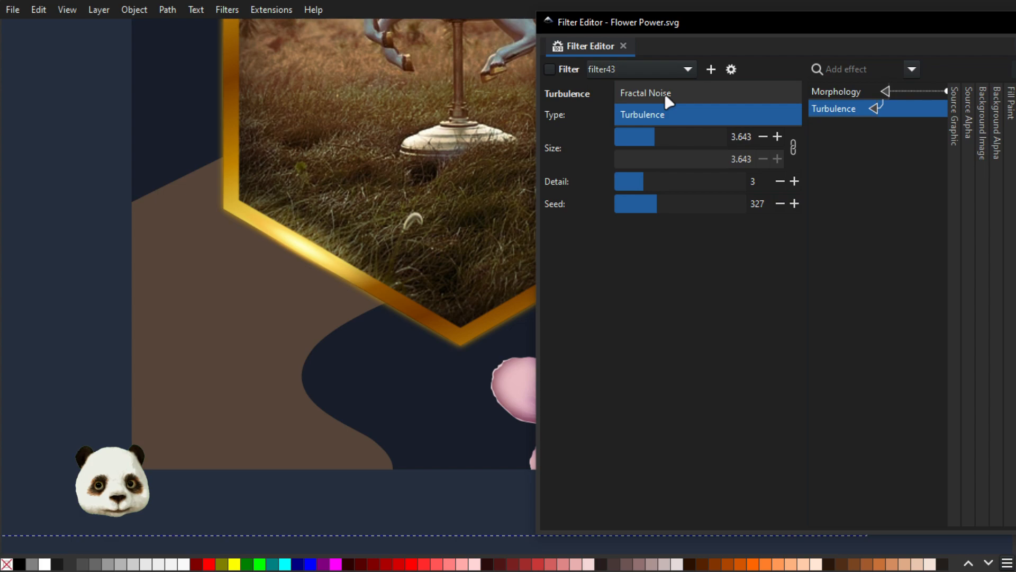
{"action": "left_click", "coordinate": [665, 94]}
{"action": "left_click_drag", "start_coordinate": [651, 180], "coordinate": [658, 204]}
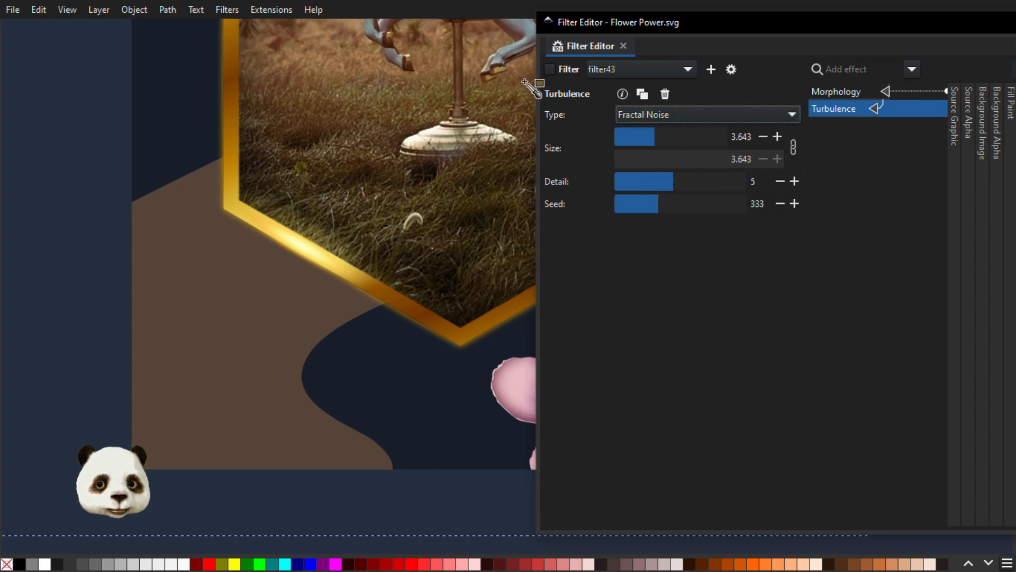
- Apply the new filter to the wavy shape and switch its noise type back to Turbulence
{"action": "left_click", "coordinate": [548, 67]}
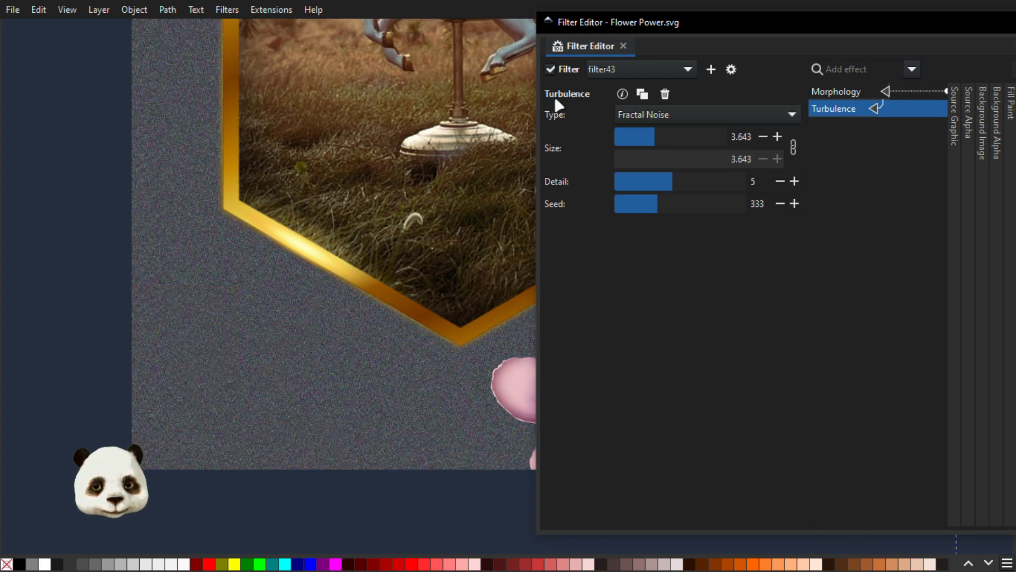
{"action": "left_click", "coordinate": [659, 120]}
{"action": "left_click", "coordinate": [660, 130]}
{"action": "scroll", "coordinate": [271, 231], "scroll_direction": "down", "scroll_amount": 4}
{"action": "scroll", "coordinate": [294, 164], "scroll_direction": "up", "scroll_amount": 1}
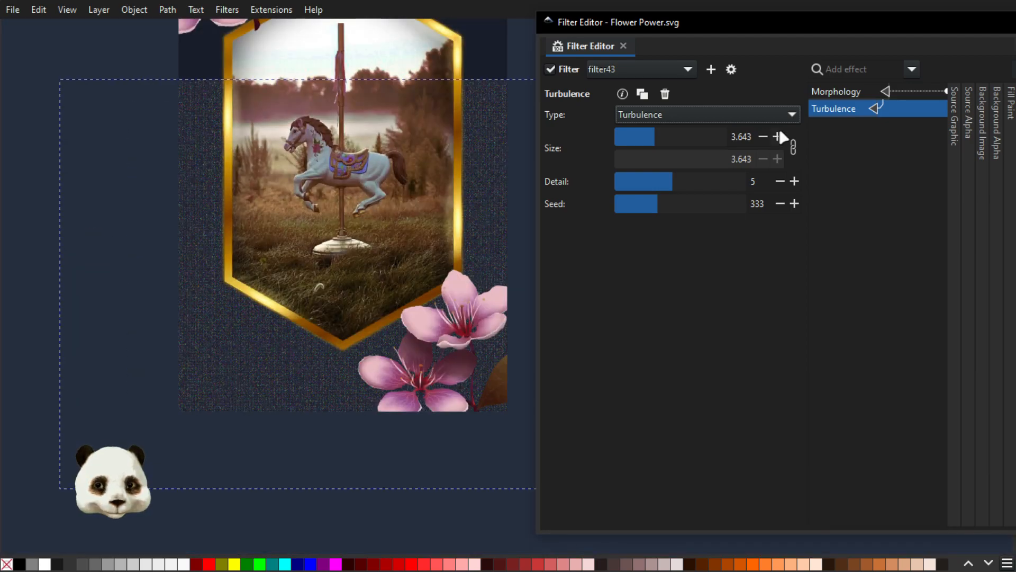
- Try the Morphology effect with the Erode operator and a radius of 24.0
{"action": "left_click", "coordinate": [849, 91]}
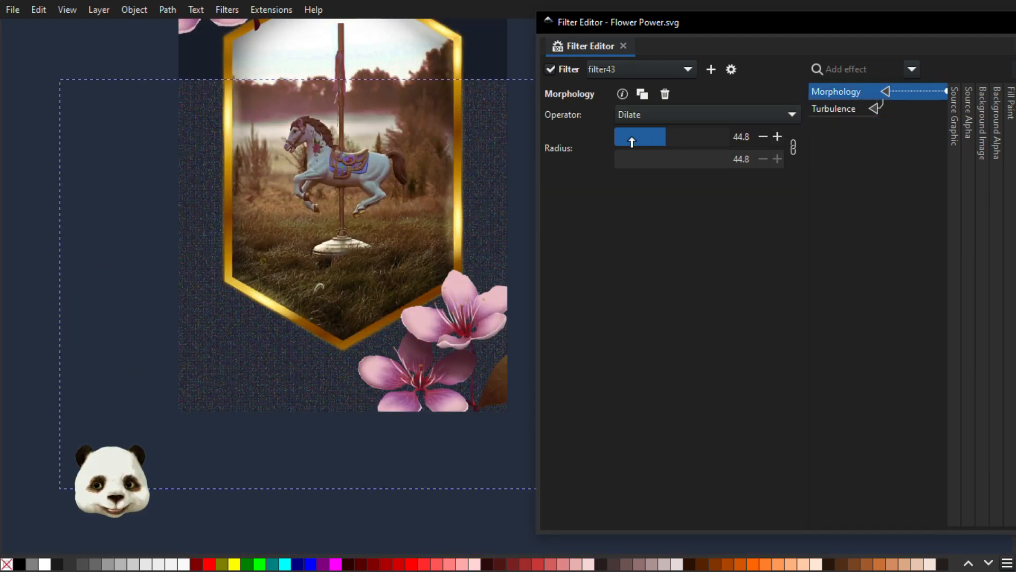
{"action": "left_click", "coordinate": [631, 140]}
{"action": "left_click", "coordinate": [641, 112]}
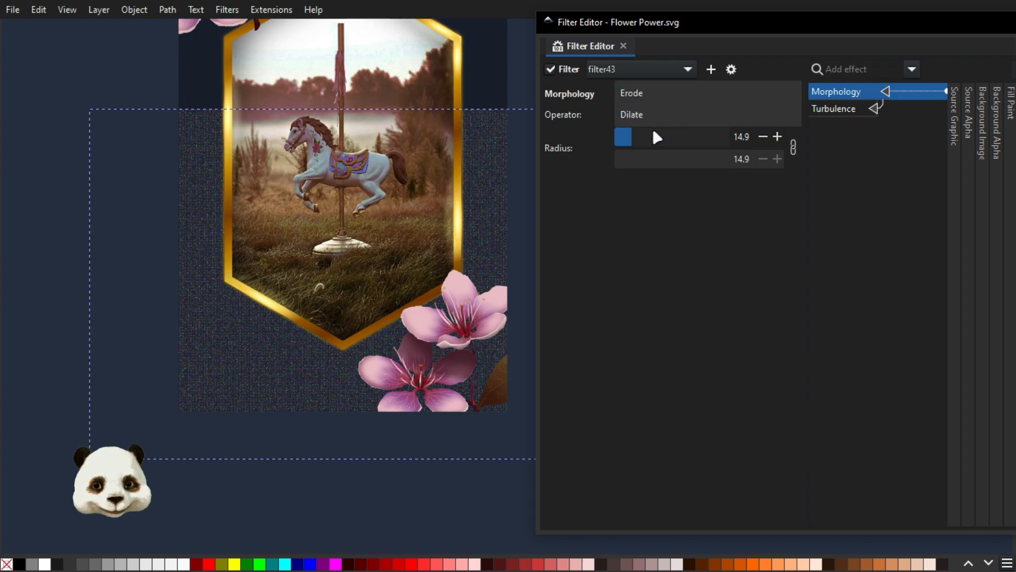
{"action": "left_click", "coordinate": [650, 97]}
{"action": "left_click_drag", "start_coordinate": [639, 140], "coordinate": [642, 140]}
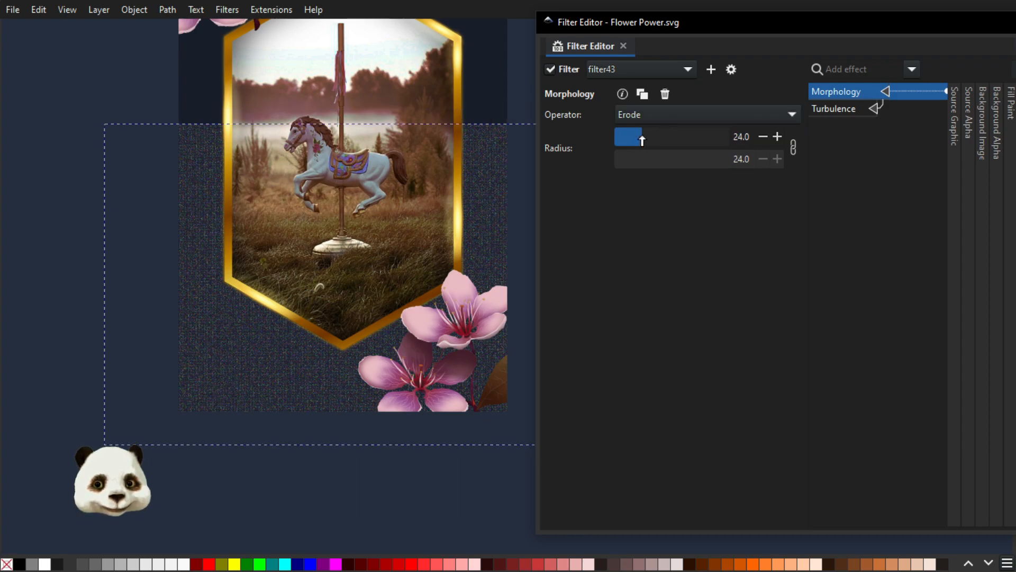
- Remove the Morphology effect from the filter and set the Turbulence size to 1.988
{"action": "right_click", "coordinate": [841, 95]}
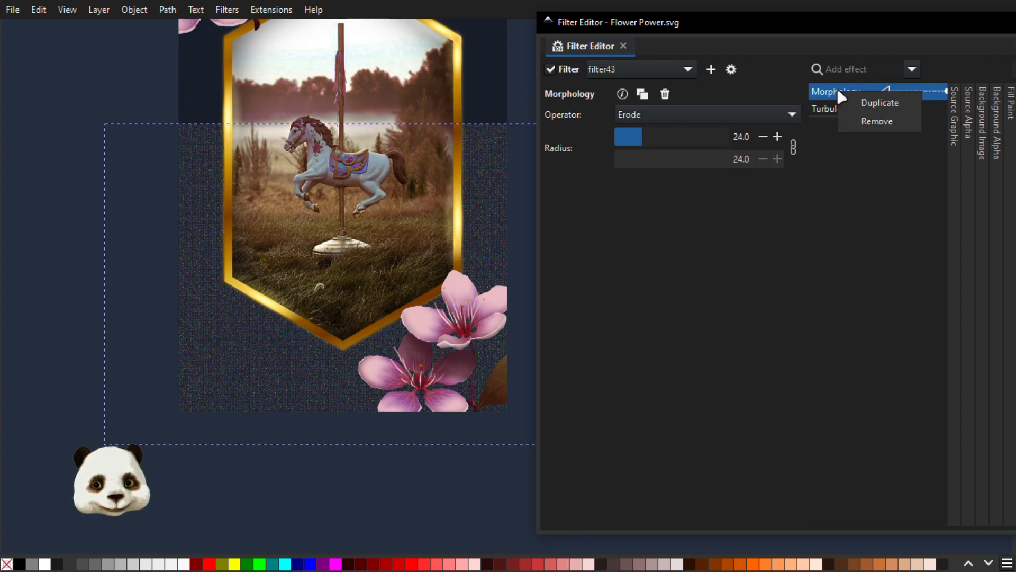
{"action": "left_click", "coordinate": [877, 124]}
{"action": "left_click_drag", "start_coordinate": [652, 143], "coordinate": [635, 141]}
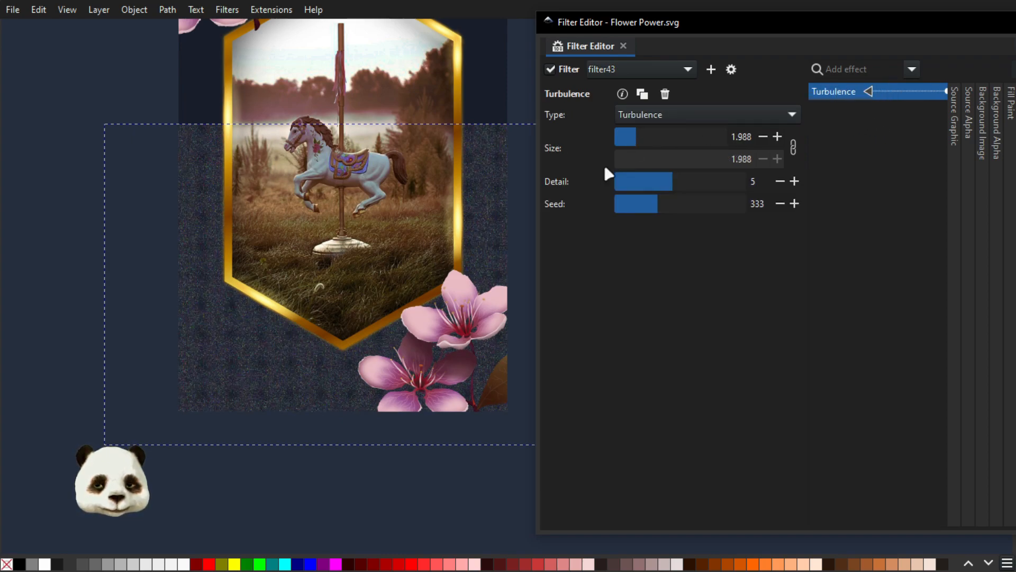
- Toggle filter43 off and on again to compare the background shape with and without its effects
{"action": "left_click", "coordinate": [551, 70]}
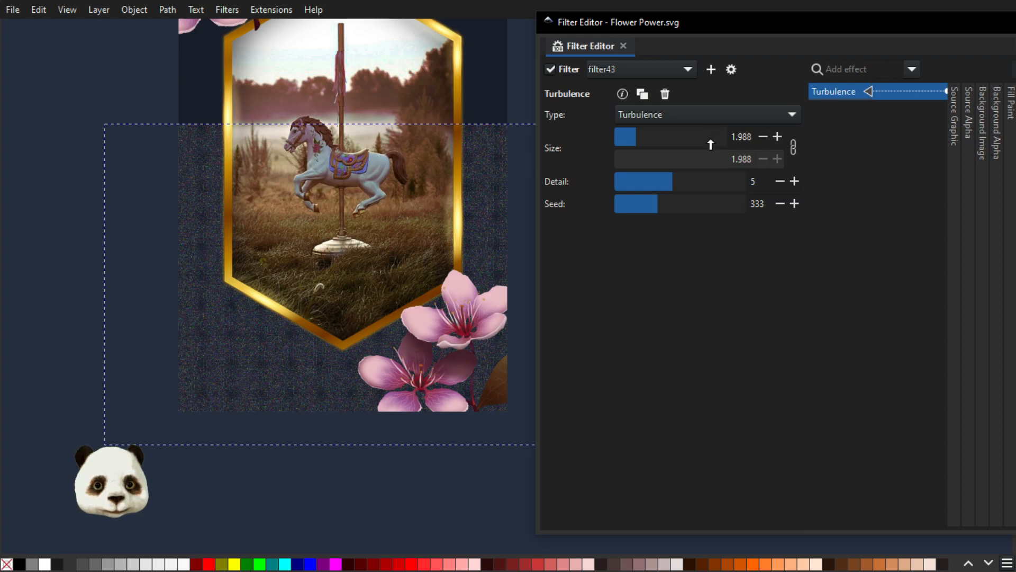
{"action": "key", "text": "ctrl+z"}
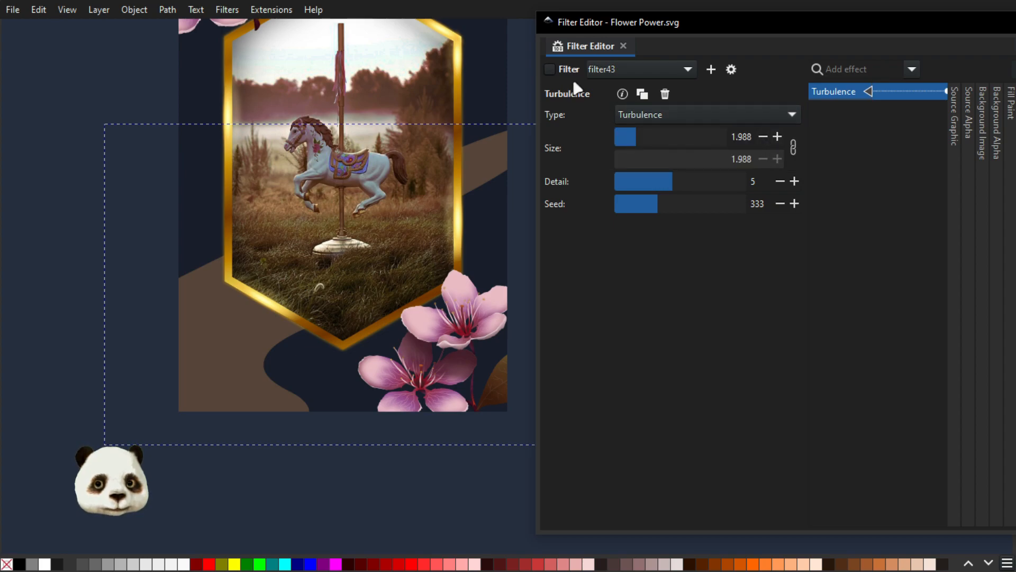
{"action": "left_click", "coordinate": [552, 70]}
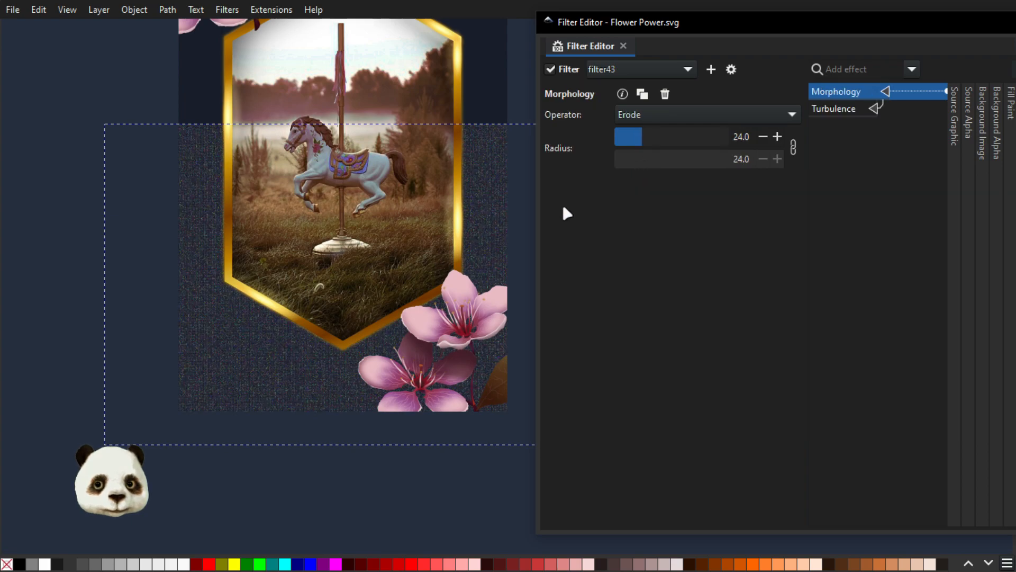
- Remove the Turbulence effect from the filter and set the Morphology effect's Erode radius to 20.1
{"action": "left_click", "coordinate": [843, 109]}
{"action": "right_click", "coordinate": [844, 109]}
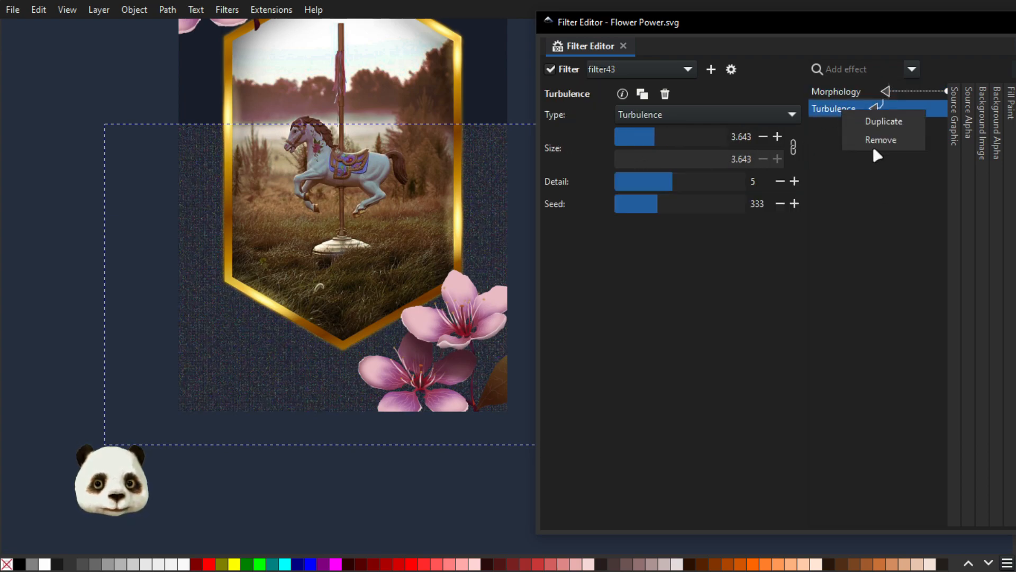
{"action": "left_click", "coordinate": [874, 140]}
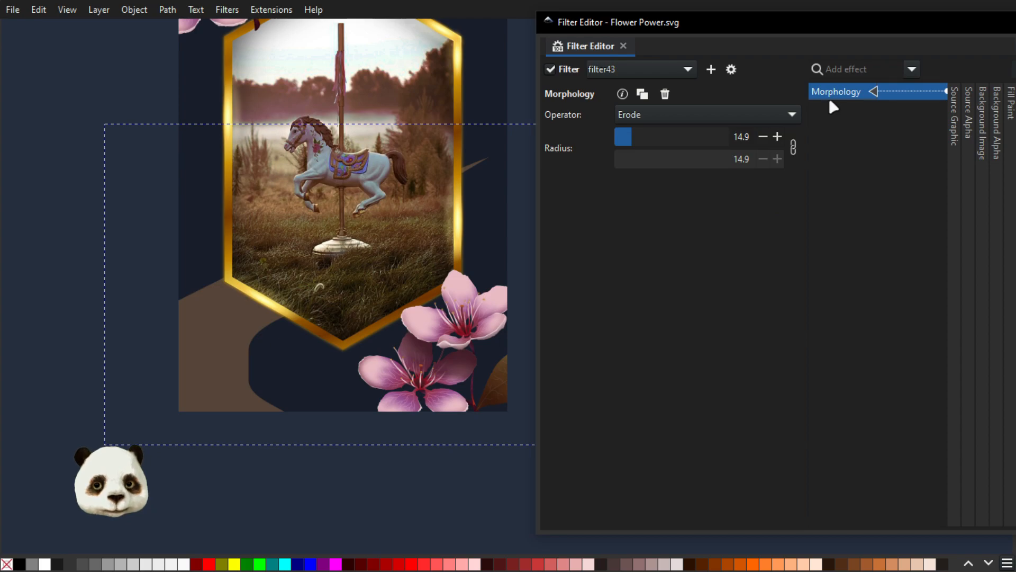
{"action": "left_click_drag", "start_coordinate": [645, 145], "coordinate": [638, 142]}
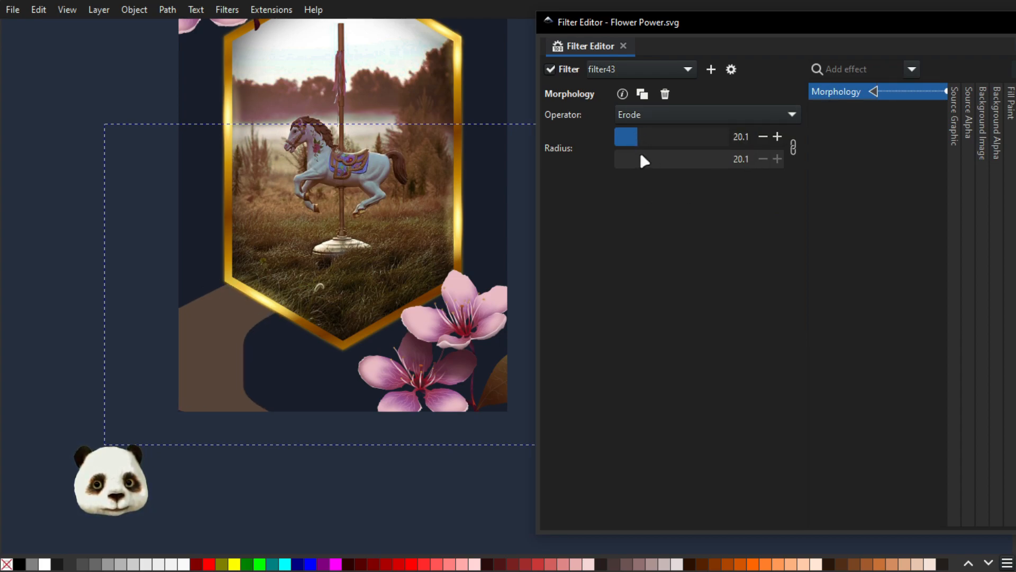
- Change the Morphology operator to Dilate and set its radius to 13.0
{"action": "left_click", "coordinate": [686, 110]}
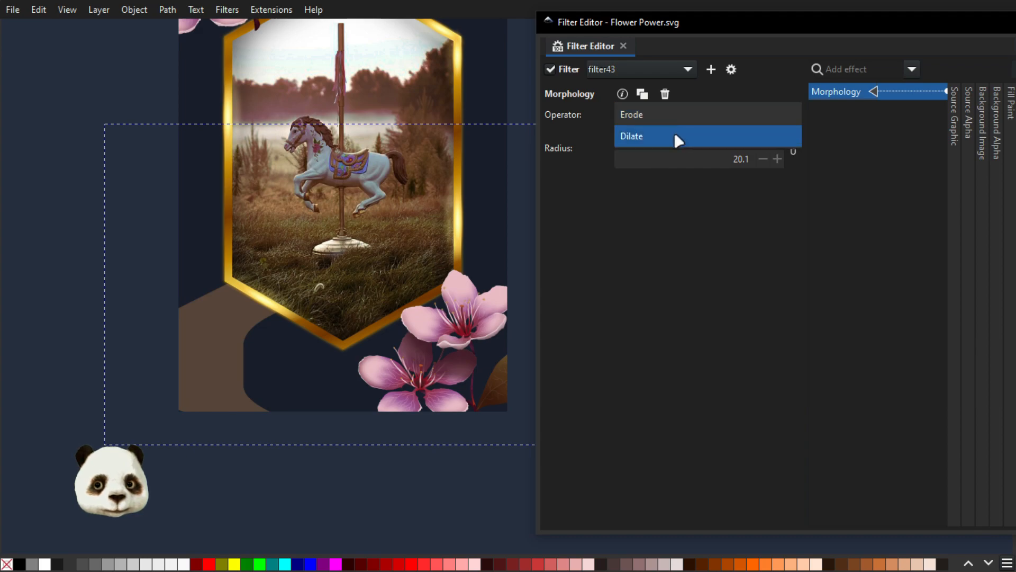
{"action": "left_click", "coordinate": [675, 132]}
{"action": "left_click_drag", "start_coordinate": [650, 139], "coordinate": [628, 138]}
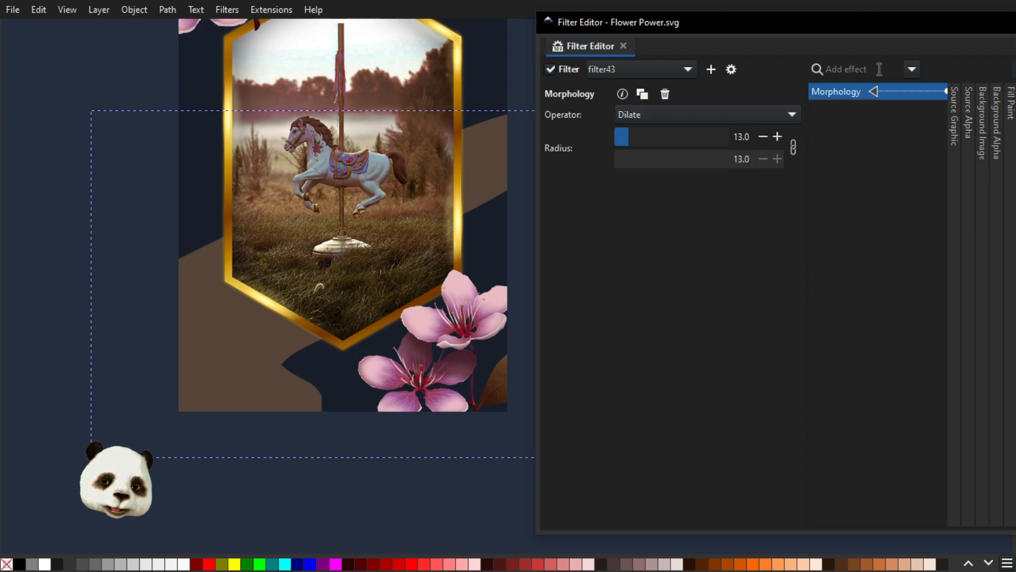
{"action": "left_click", "coordinate": [911, 68]}
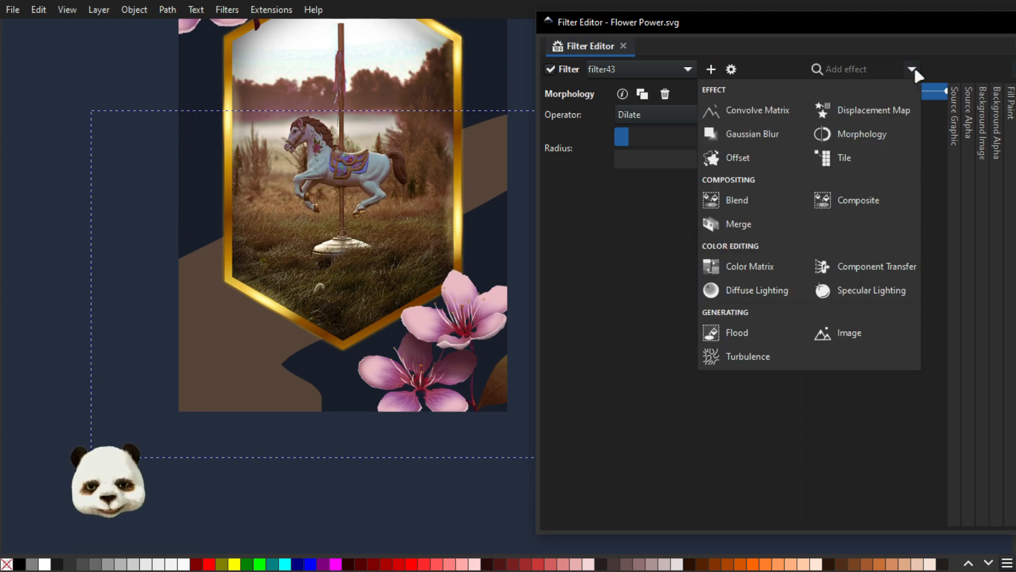
{"action": "left_click", "coordinate": [655, 113]}
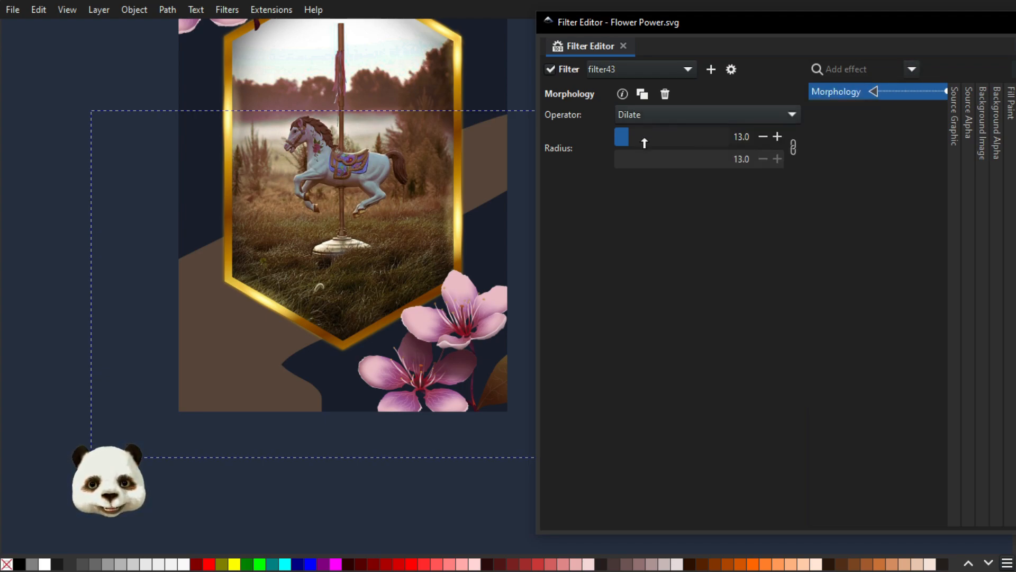
- Switch the Morphology operator back to Erode and set its radius to 6.5
{"action": "left_click", "coordinate": [667, 116]}
{"action": "left_click", "coordinate": [660, 96]}
{"action": "left_click", "coordinate": [640, 138]}
{"action": "left_click_drag", "start_coordinate": [639, 139], "coordinate": [622, 139]}
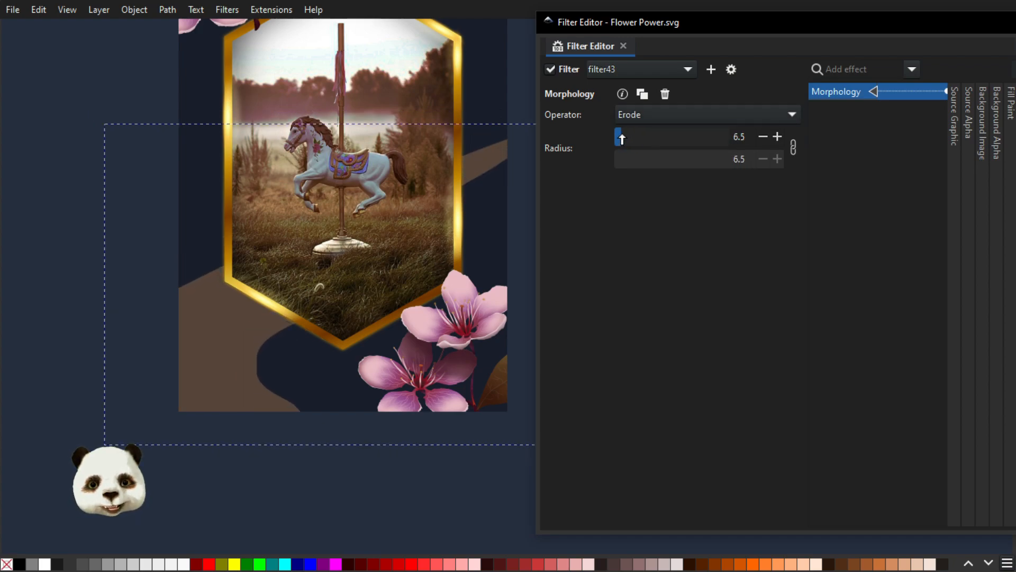
- Add a Displacement Map effect below Morphology and set its scale to 4.3
{"action": "left_click", "coordinate": [911, 72]}
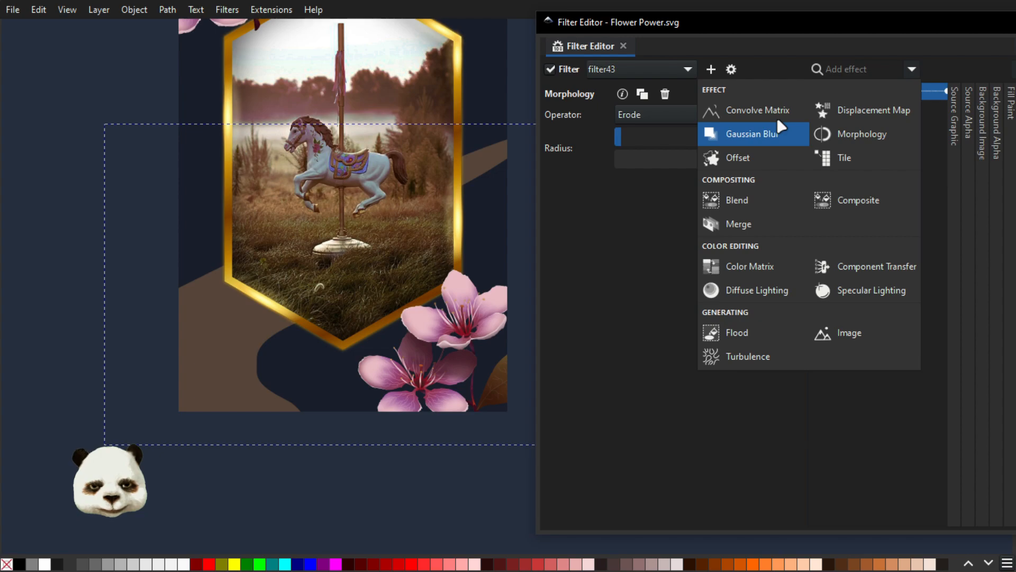
{"action": "left_click", "coordinate": [861, 119]}
{"action": "left_click_drag", "start_coordinate": [653, 119], "coordinate": [630, 122]}
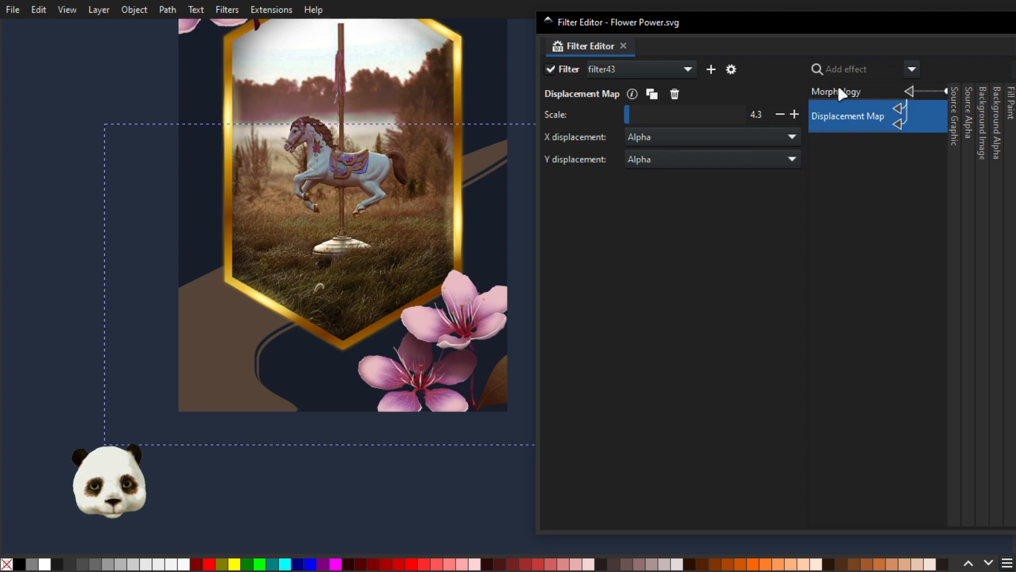
{"action": "left_click", "coordinate": [912, 69]}
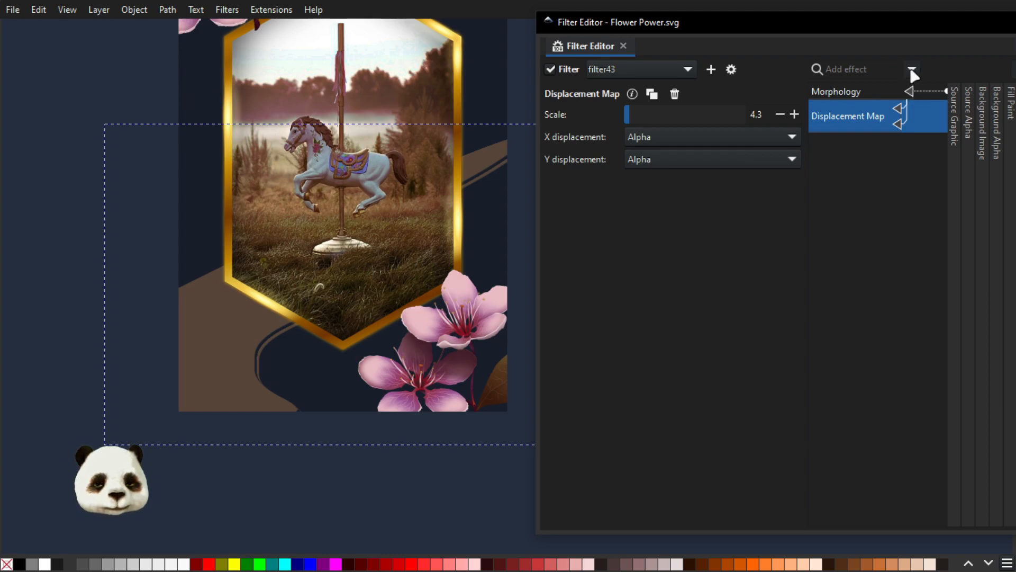
{"action": "left_click", "coordinate": [912, 72]}
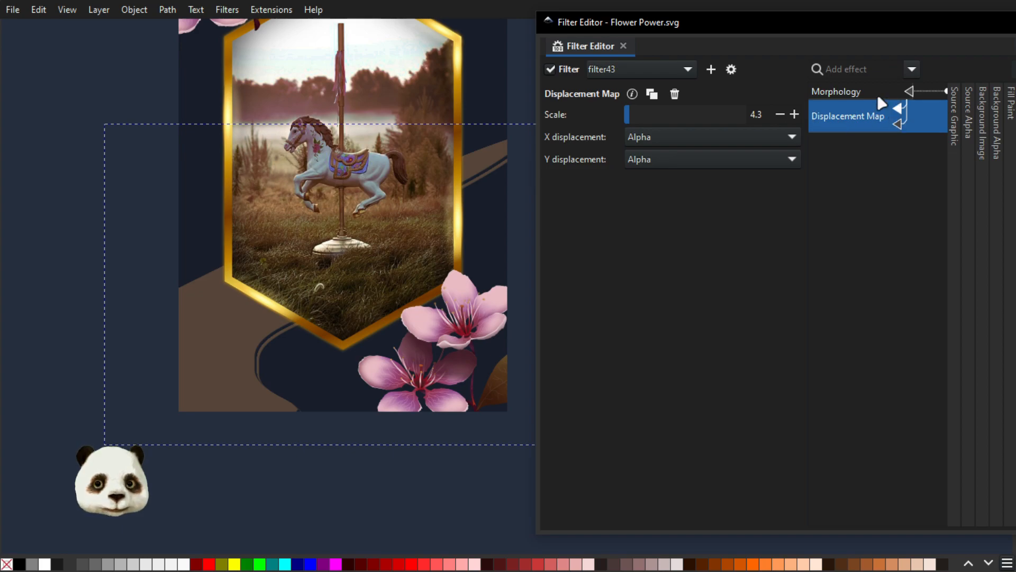
- Add a Color Matrix effect and set the fourth value of its last row to 100.00
{"action": "left_click", "coordinate": [910, 69]}
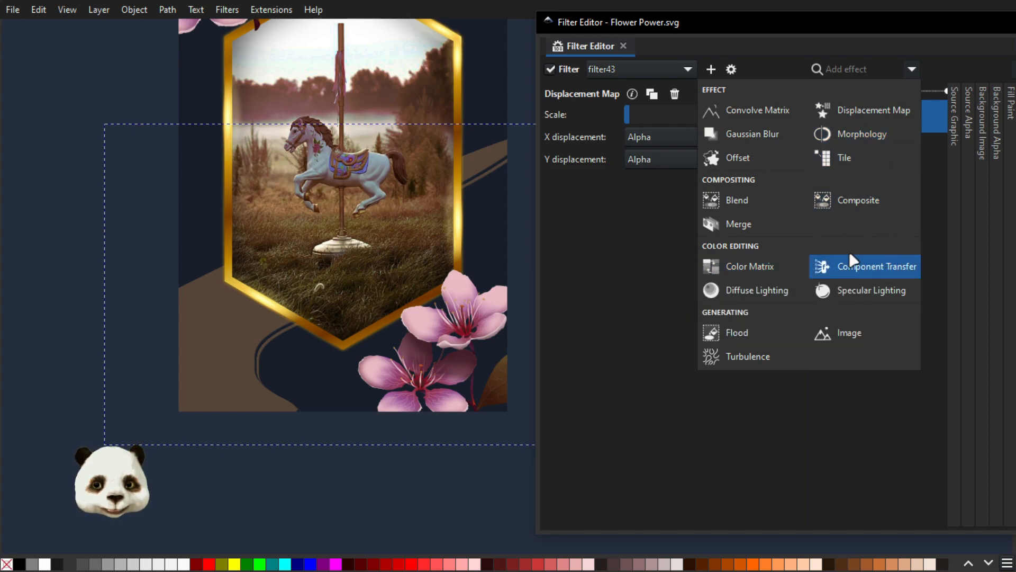
{"action": "left_click", "coordinate": [770, 266]}
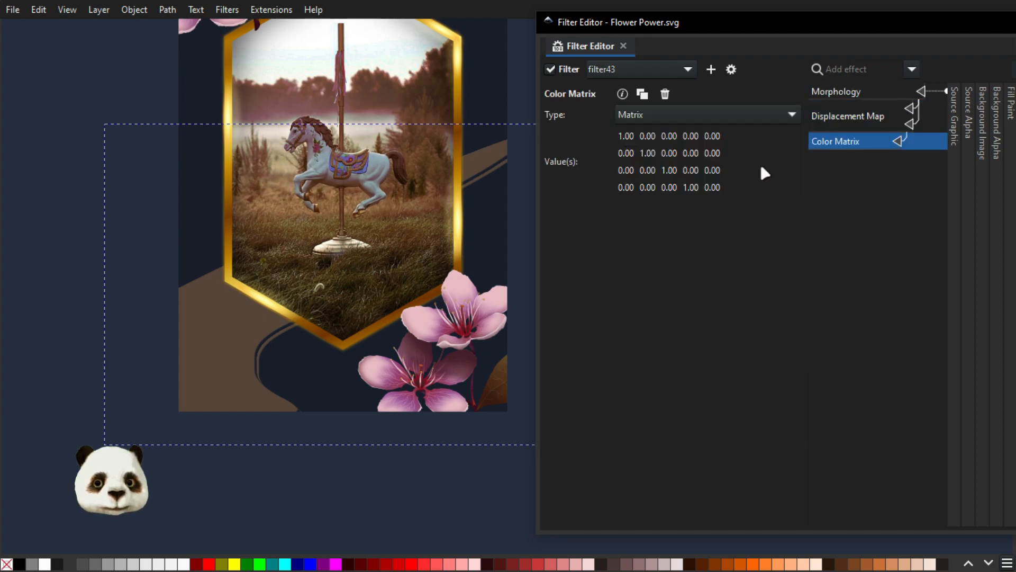
{"action": "left_click", "coordinate": [691, 187]}
{"action": "left_click", "coordinate": [691, 187]}
{"action": "type", "text": "00"}
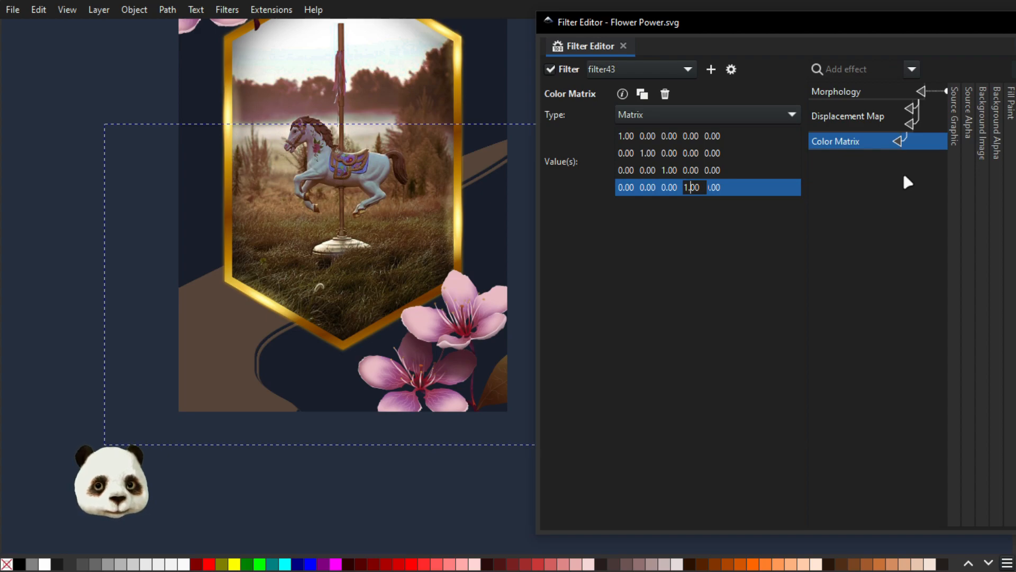
{"action": "key", "text": "Return"}
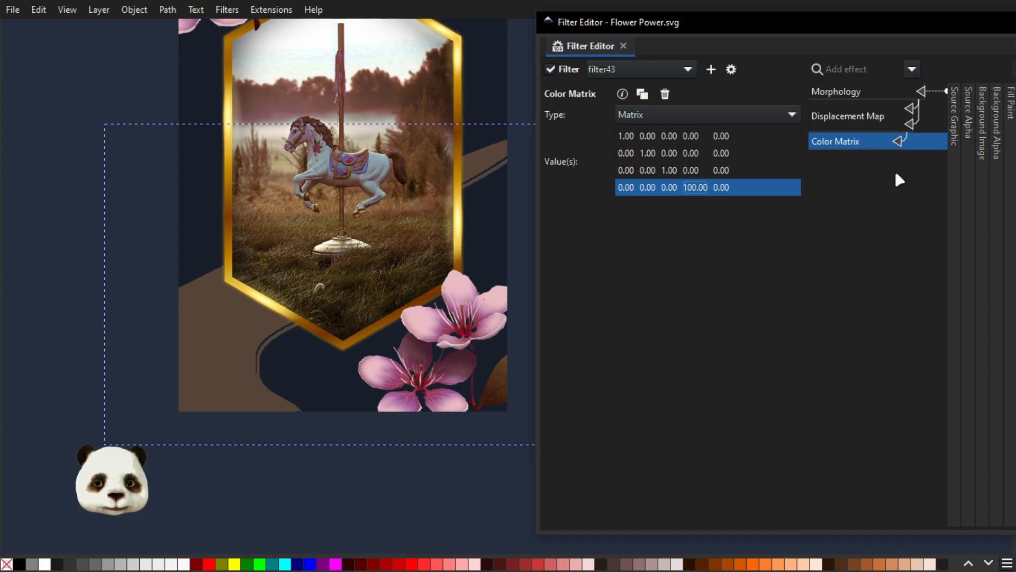
- Try a value of 1.00 in the last cell of the Color Matrix's bottom row, and reset it to 0.00
{"action": "left_click", "coordinate": [717, 191]}
{"action": "type", "text": "1"}
{"action": "key", "text": "Return"}
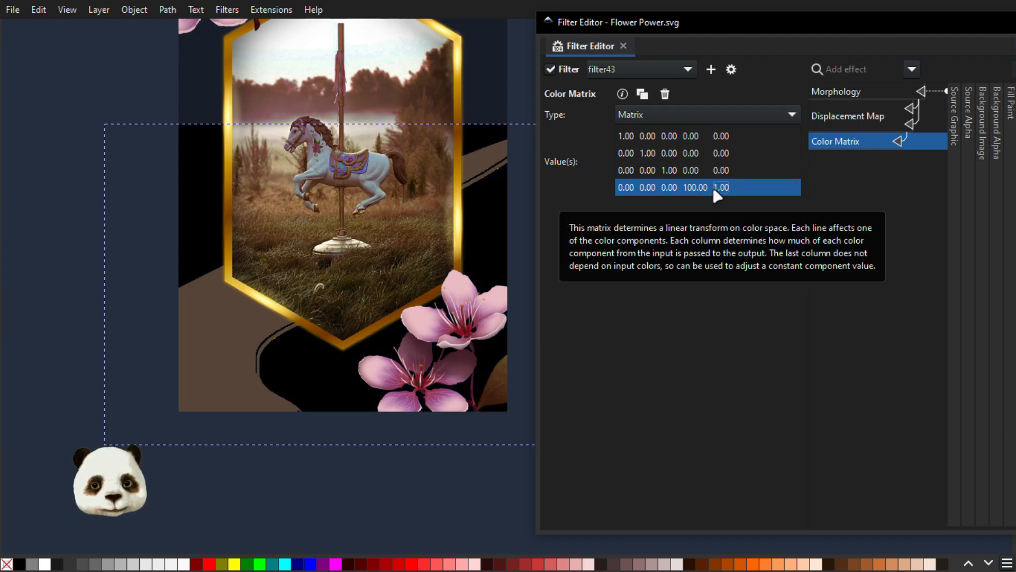
{"action": "left_click", "coordinate": [721, 187]}
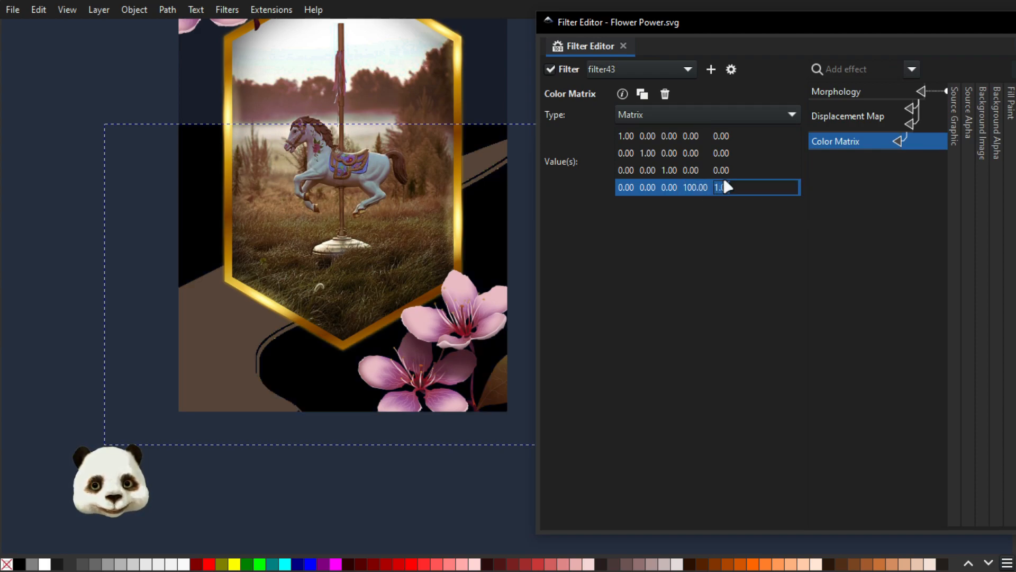
{"action": "type", "text": "0"}
{"action": "key", "text": "Return"}
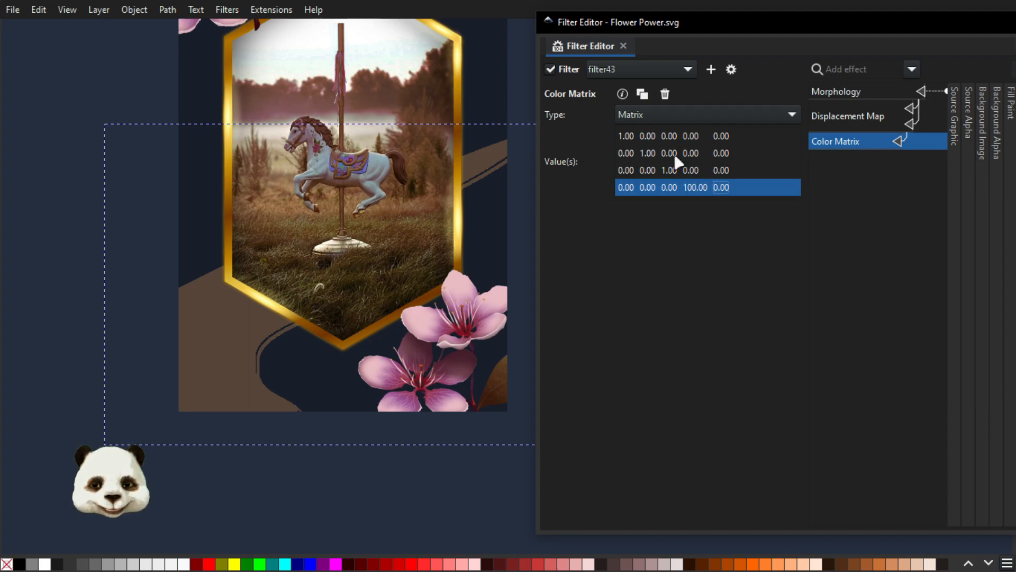
{"action": "left_click", "coordinate": [701, 109]}
{"action": "left_click", "coordinate": [835, 139]}
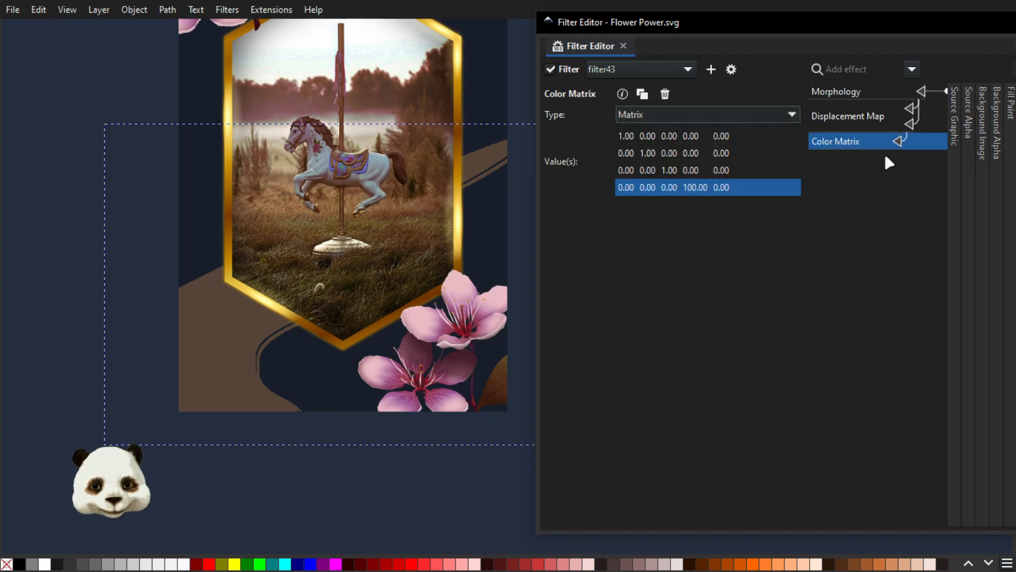
{"action": "left_click", "coordinate": [914, 140]}
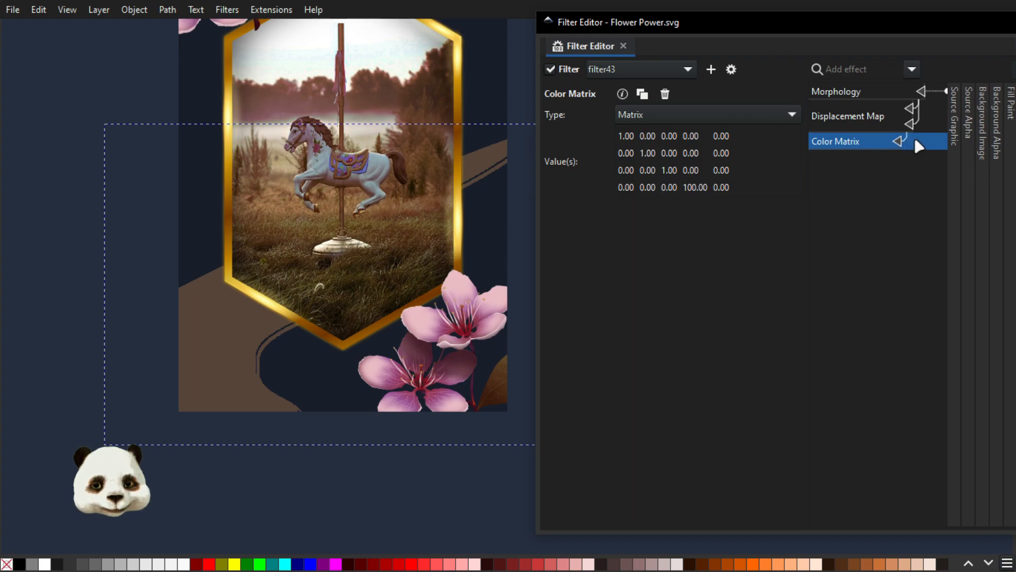
{"action": "left_click", "coordinate": [908, 114]}
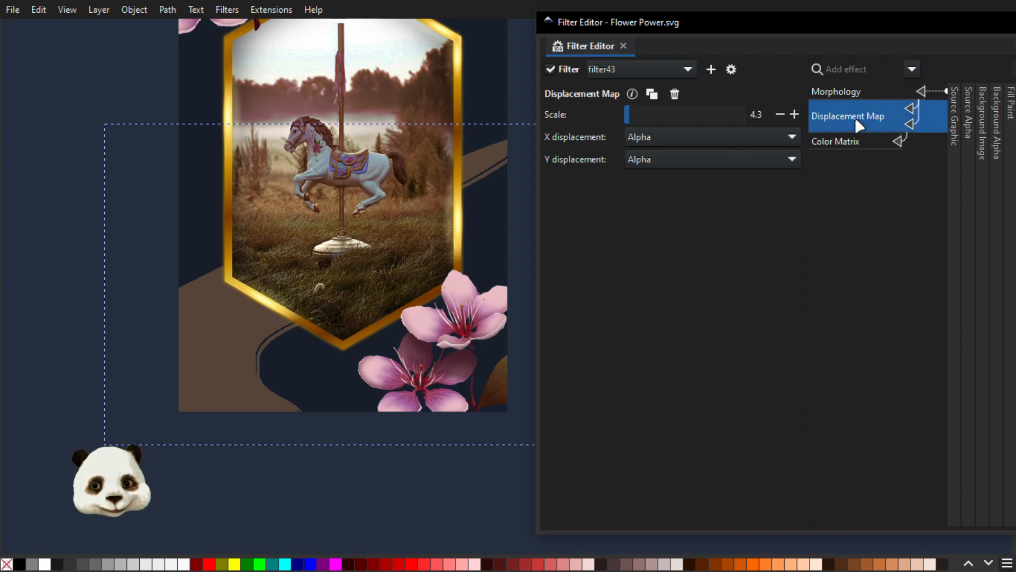
{"action": "left_click", "coordinate": [842, 142]}
- Add a Turbulence effect after the Color Matrix and reduce its size to 0.001
{"action": "left_click", "coordinate": [912, 69]}
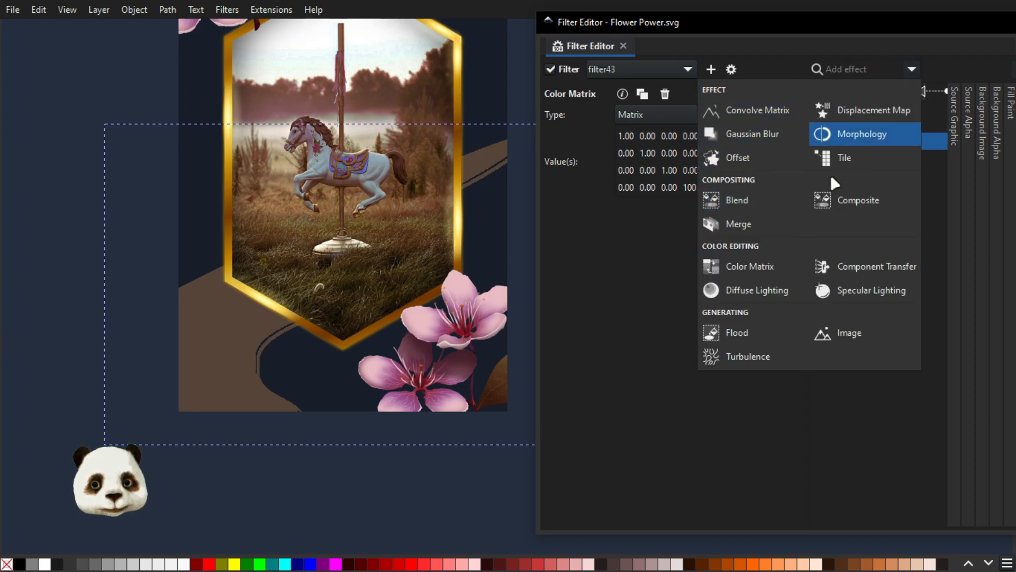
{"action": "left_click", "coordinate": [741, 356]}
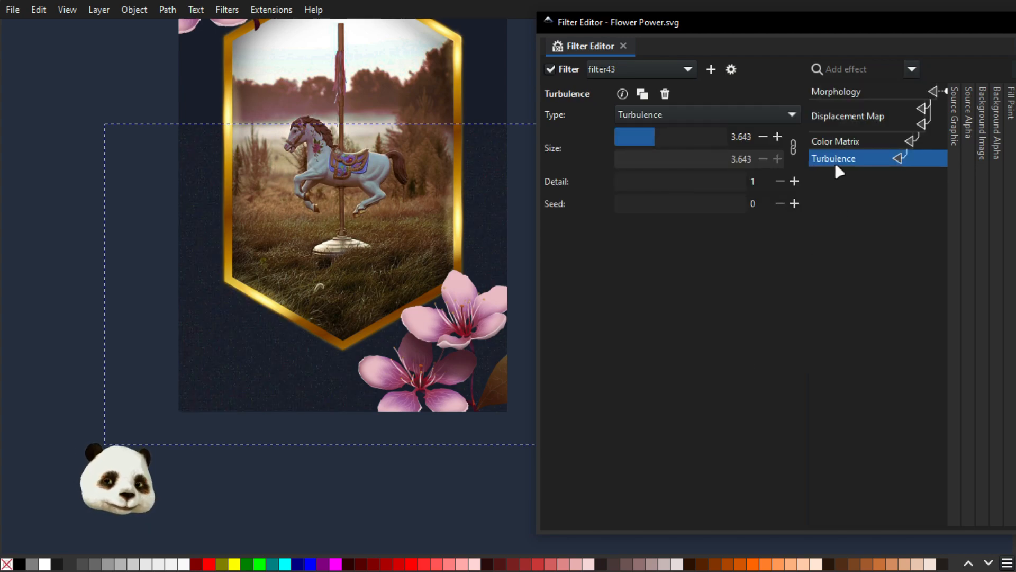
{"action": "left_click_drag", "start_coordinate": [834, 161], "coordinate": [857, 170]}
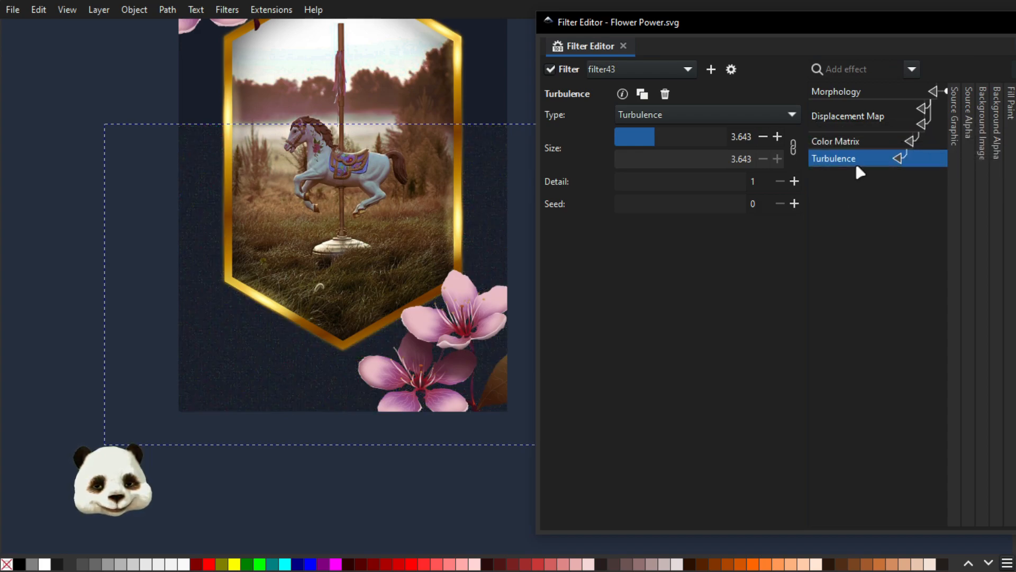
{"action": "left_click_drag", "start_coordinate": [634, 140], "coordinate": [609, 140]}
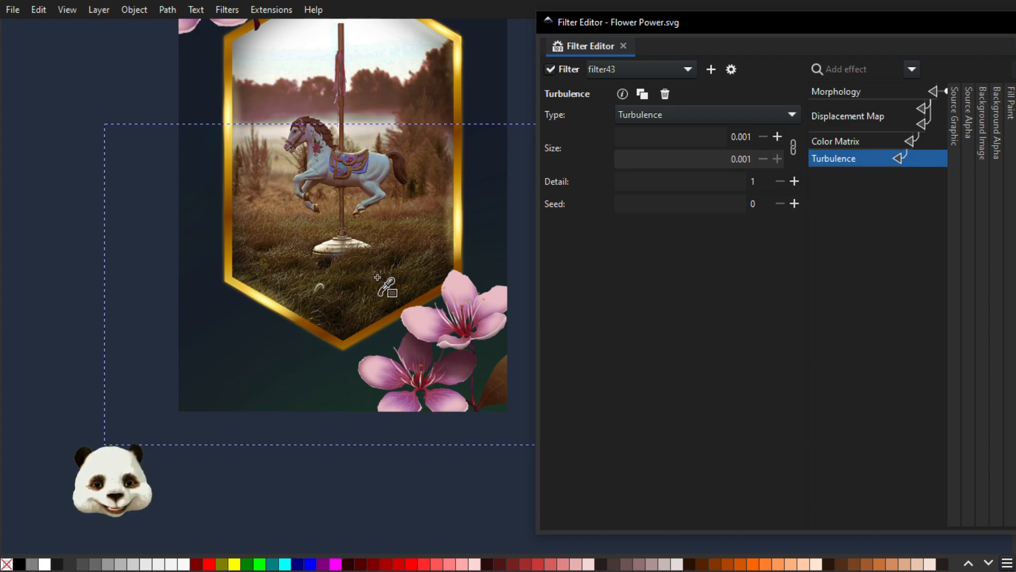
- Disable filter43, remove all four of its effects, and move the Filter Editor window off the canvas
{"action": "scroll", "coordinate": [323, 260], "scroll_direction": "down", "scroll_amount": 2}
{"action": "scroll", "coordinate": [429, 229], "scroll_direction": "up", "scroll_amount": 2}
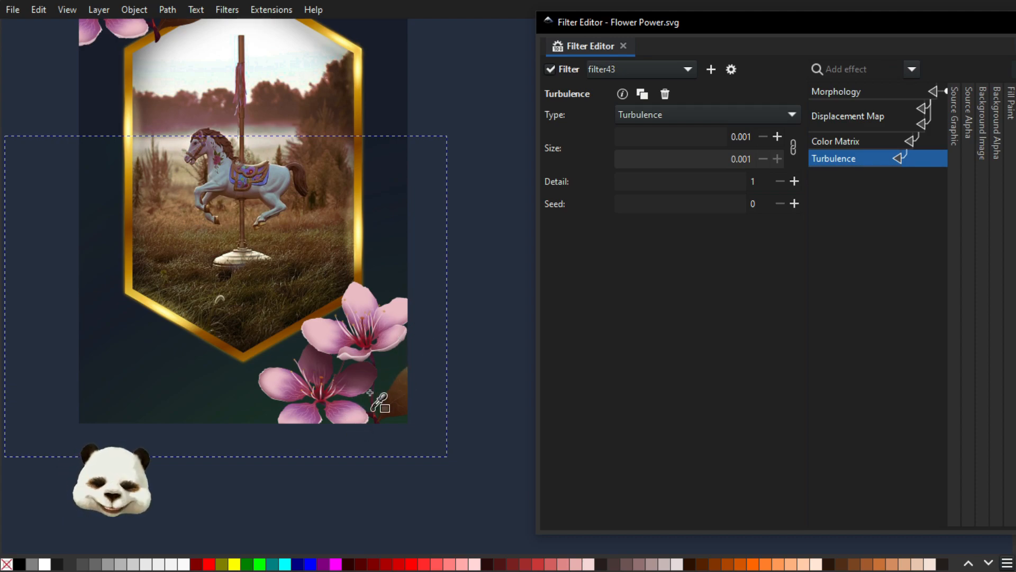
{"action": "scroll", "coordinate": [346, 407], "scroll_direction": "down", "scroll_amount": 2}
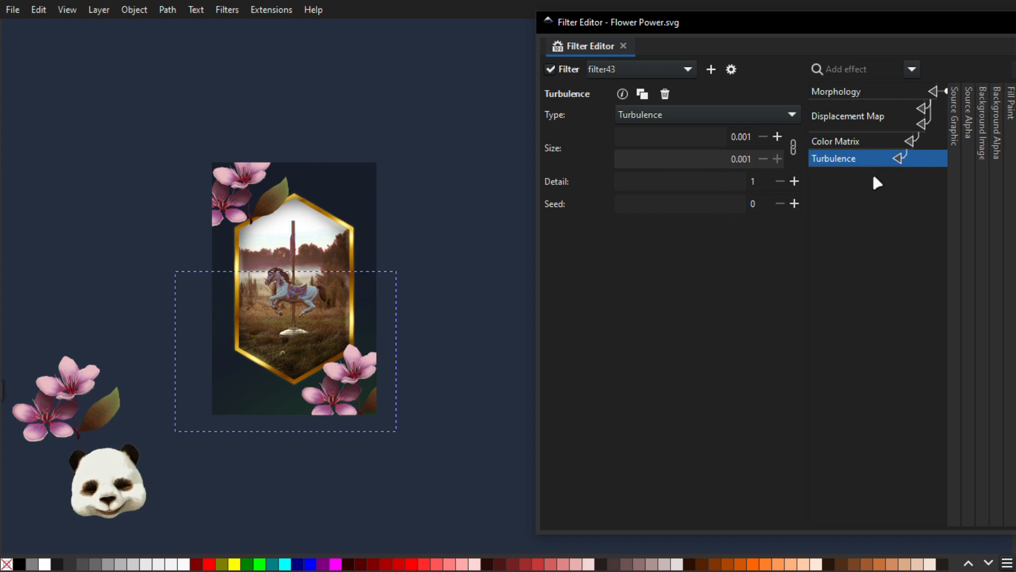
{"action": "scroll", "coordinate": [288, 392], "scroll_direction": "up", "scroll_amount": 1}
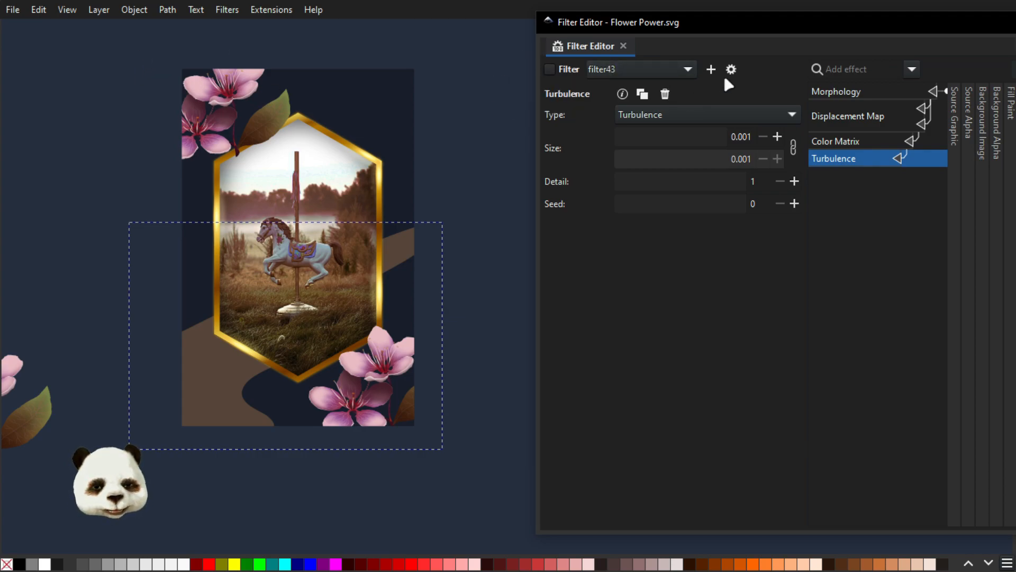
{"action": "left_click", "coordinate": [666, 94]}
{"action": "left_click", "coordinate": [666, 95]}
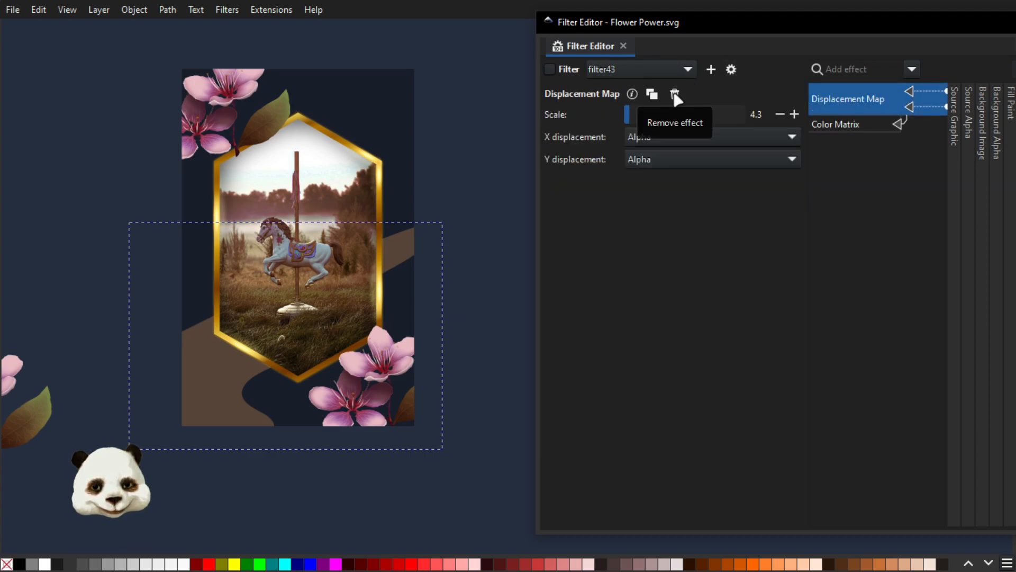
{"action": "left_click", "coordinate": [666, 94]}
{"action": "left_click", "coordinate": [666, 95]}
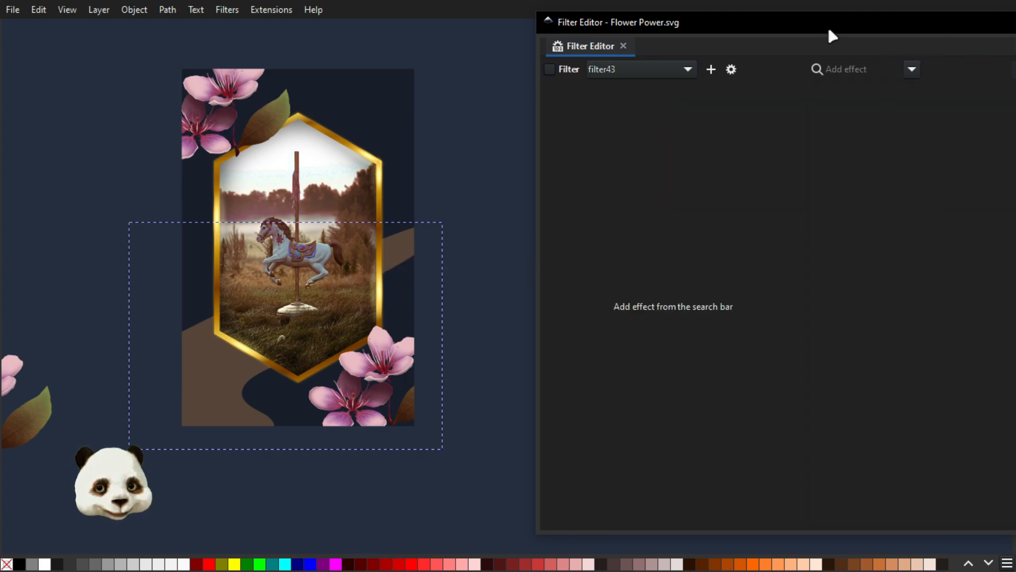
{"action": "left_click_drag", "start_coordinate": [787, 30], "coordinate": [1015, 42]}
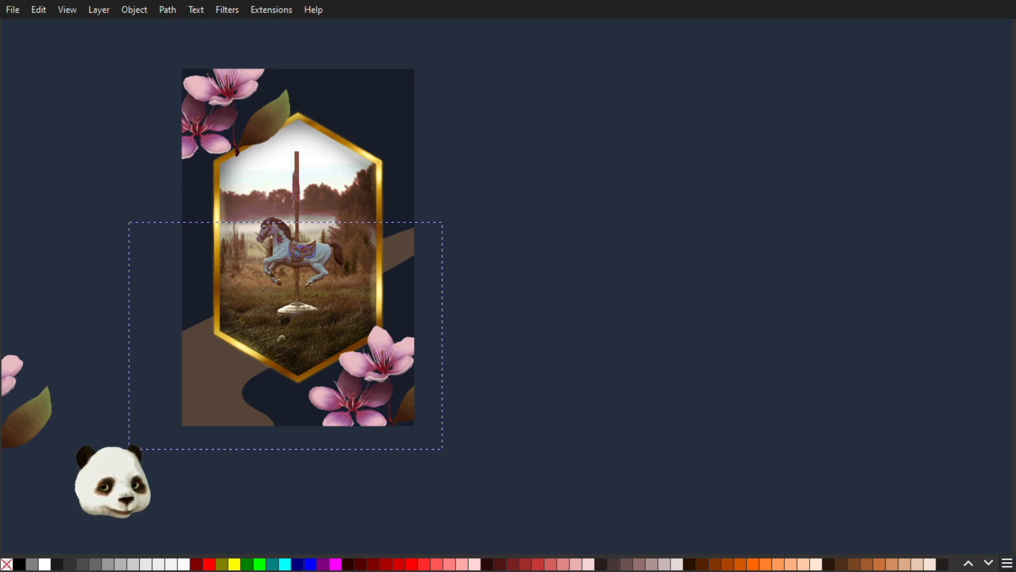
- Duplicate the Background rectangle and place the copy directly above the original in the g1691 group
{"action": "left_click_drag", "start_coordinate": [1013, 74], "coordinate": [680, 43]}
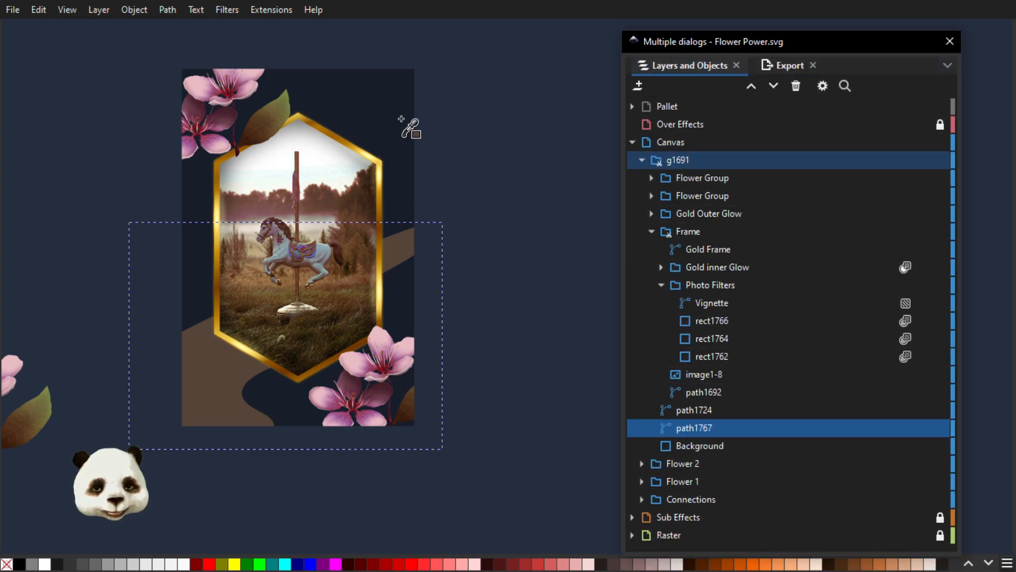
{"action": "left_click", "coordinate": [385, 91]}
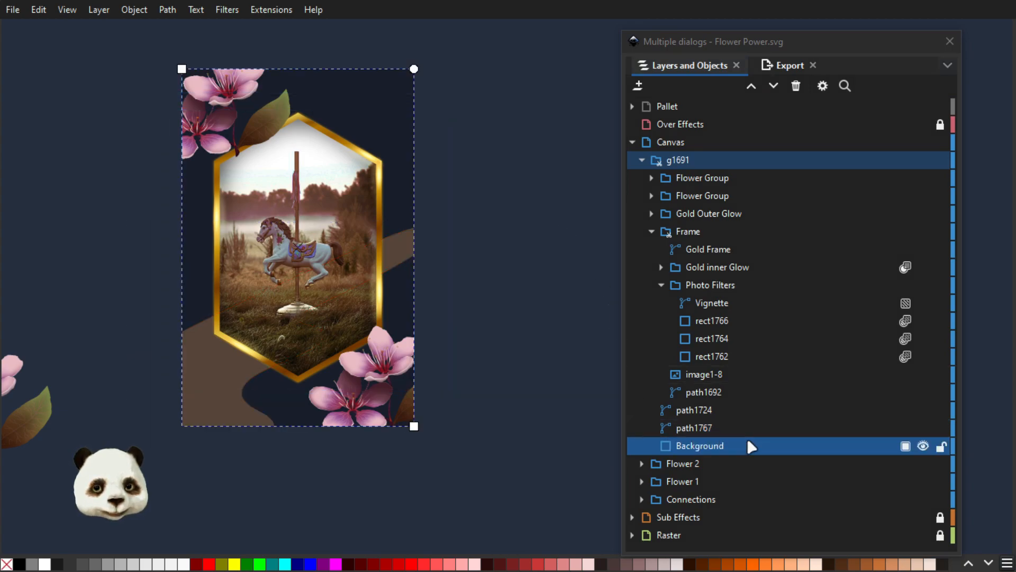
{"action": "key", "text": "Home"}
{"action": "left_click_drag", "start_coordinate": [710, 183], "coordinate": [721, 451]}
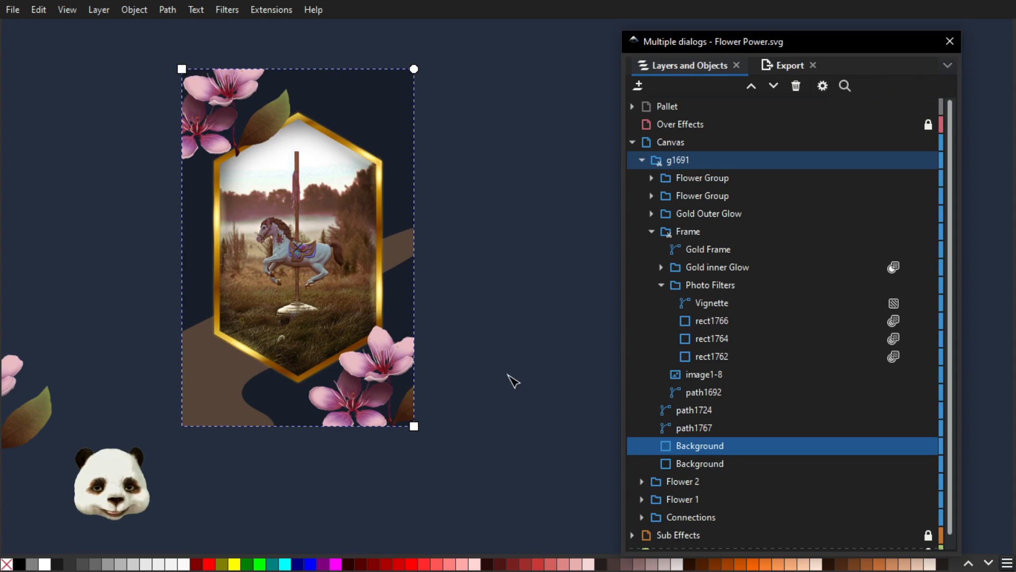
- Show the hidden toolbars and give the Background copy a solid maroon fill
{"action": "key", "text": "ctrl+F11"}
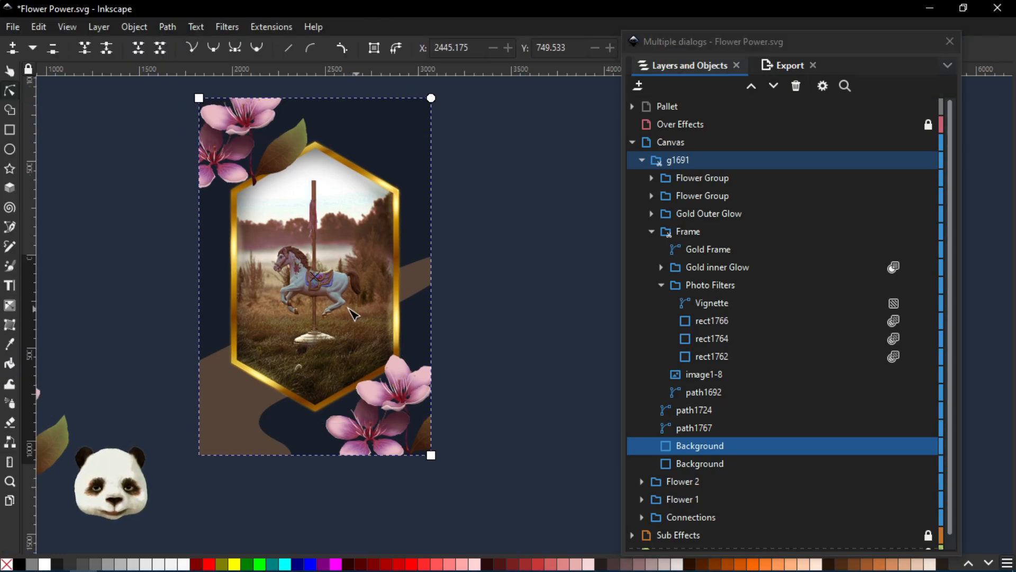
{"action": "key", "text": "g"}
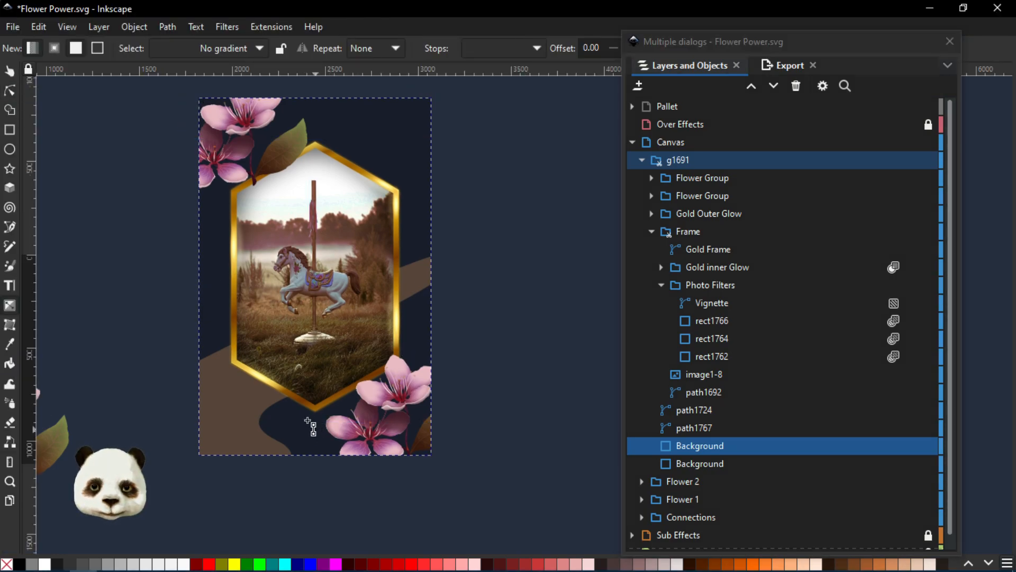
{"action": "key", "text": "ctrl+z"}
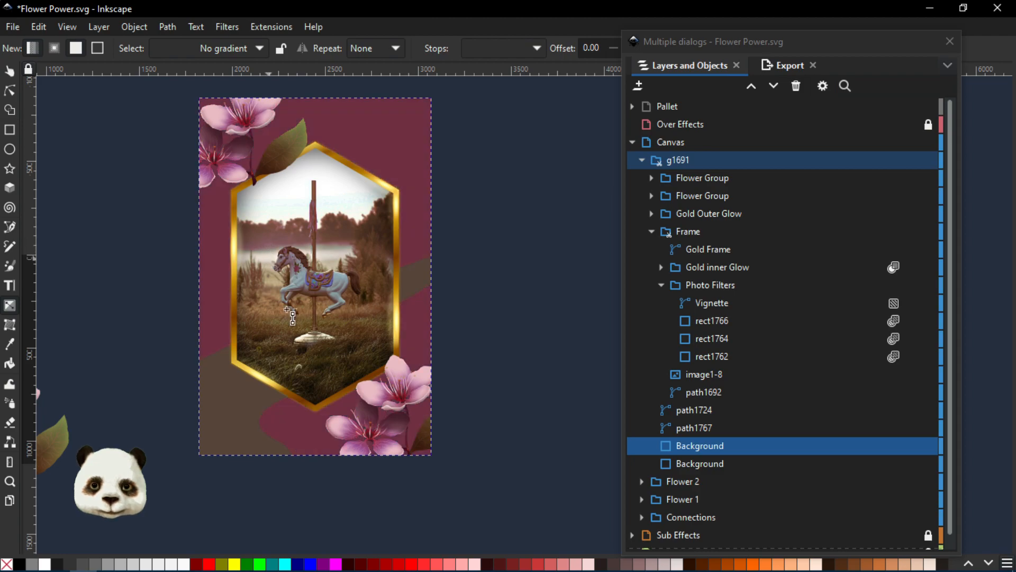
{"action": "key", "text": "ctrl+z"}
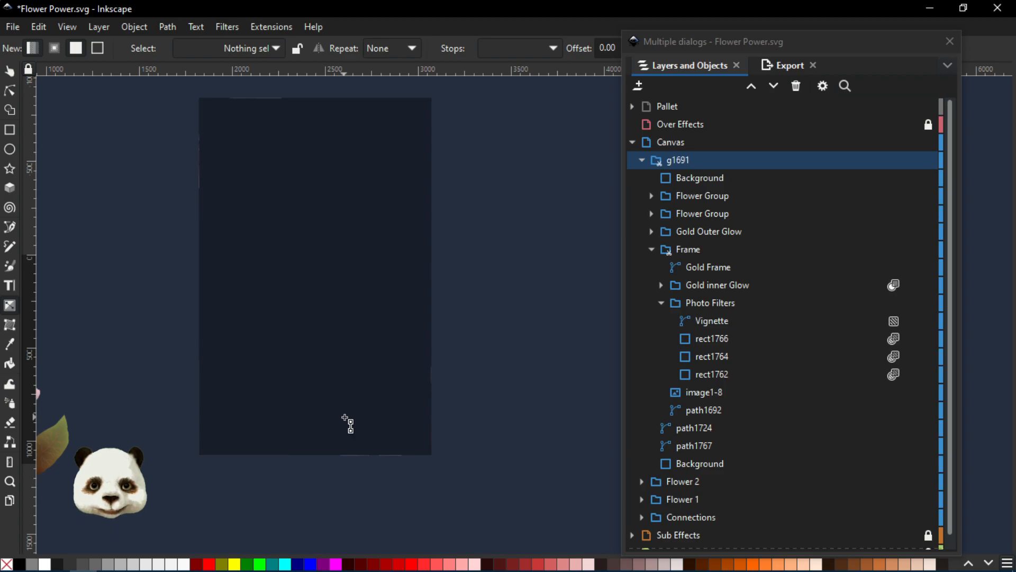
{"action": "key", "text": "ctrl+z"}
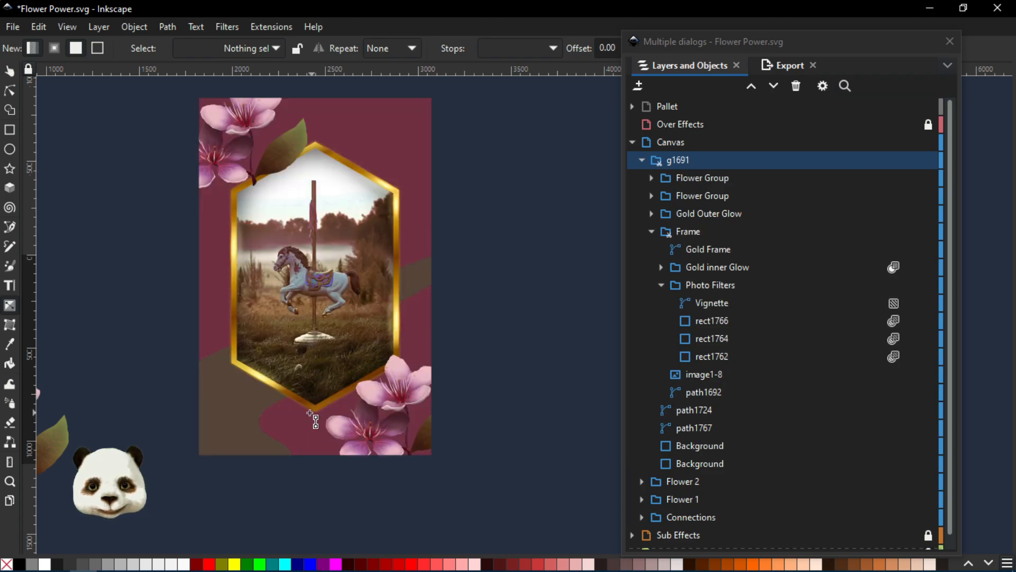
- Draw a radial gradient on the Background copy, centred behind the lower-right flowers, and widen its horizontal radius beyond the page edge
{"action": "left_click", "coordinate": [693, 447]}
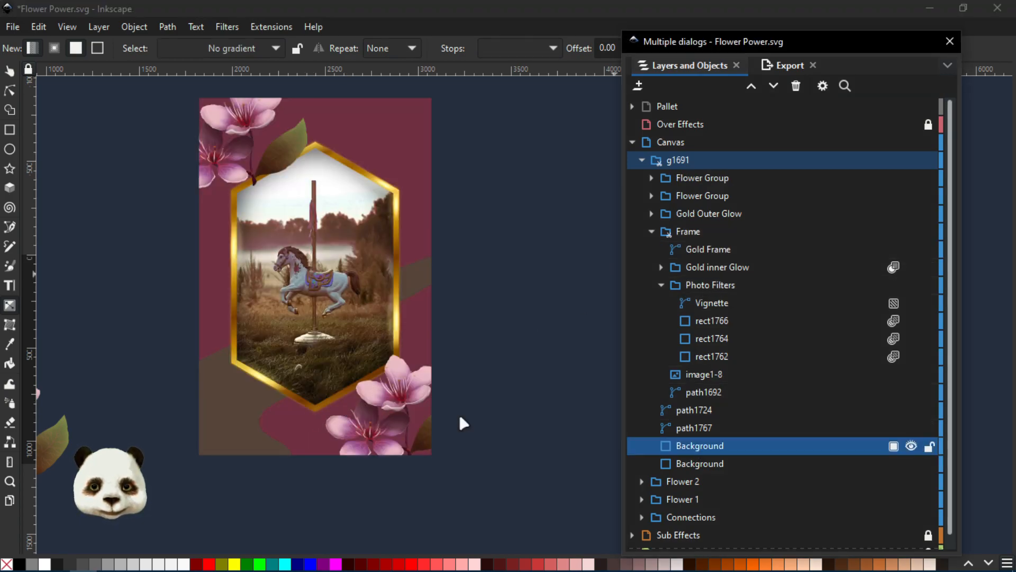
{"action": "left_click", "coordinate": [55, 49]}
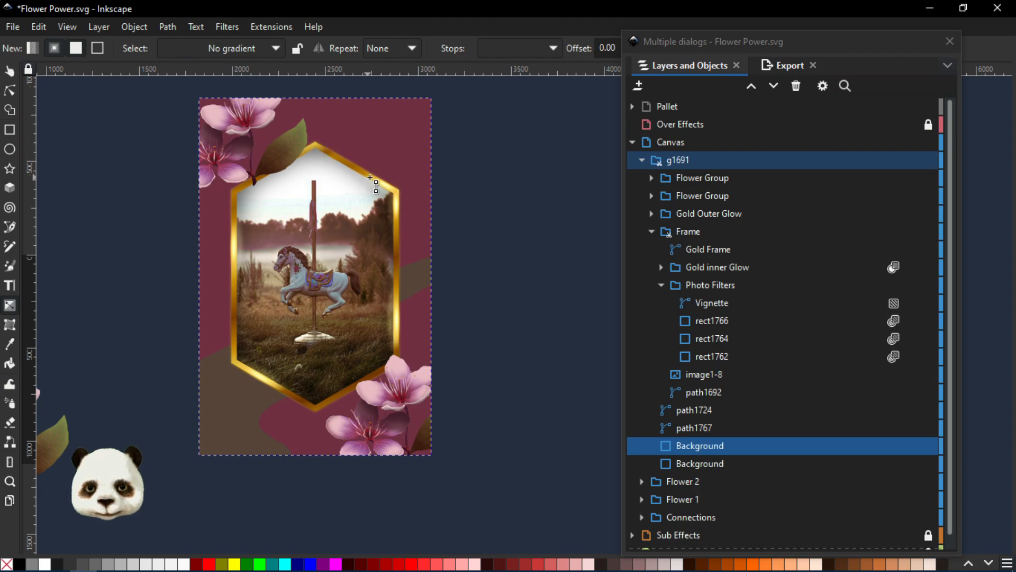
{"action": "scroll", "coordinate": [372, 158], "scroll_direction": "up", "scroll_amount": 3}
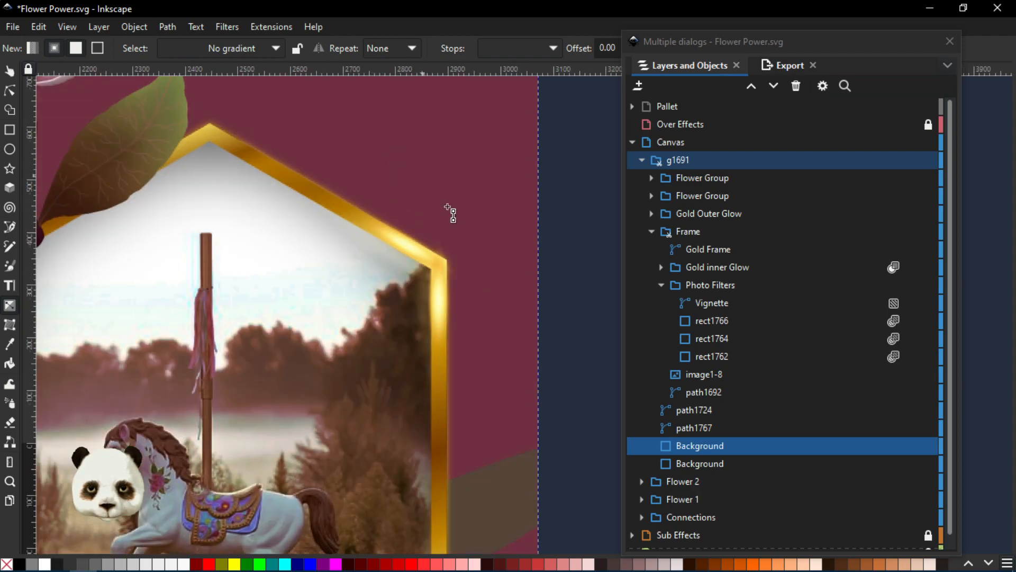
{"action": "left_click_drag", "start_coordinate": [450, 185], "coordinate": [443, 89]}
{"action": "left_click_drag", "start_coordinate": [581, 160], "coordinate": [607, 195]}
{"action": "scroll", "coordinate": [586, 210], "scroll_direction": "down", "scroll_amount": 4}
{"action": "left_click_drag", "start_coordinate": [552, 210], "coordinate": [541, 389]}
{"action": "scroll", "coordinate": [560, 363], "scroll_direction": "down", "scroll_amount": 1}
{"action": "left_click_drag", "start_coordinate": [564, 326], "coordinate": [382, 313]}
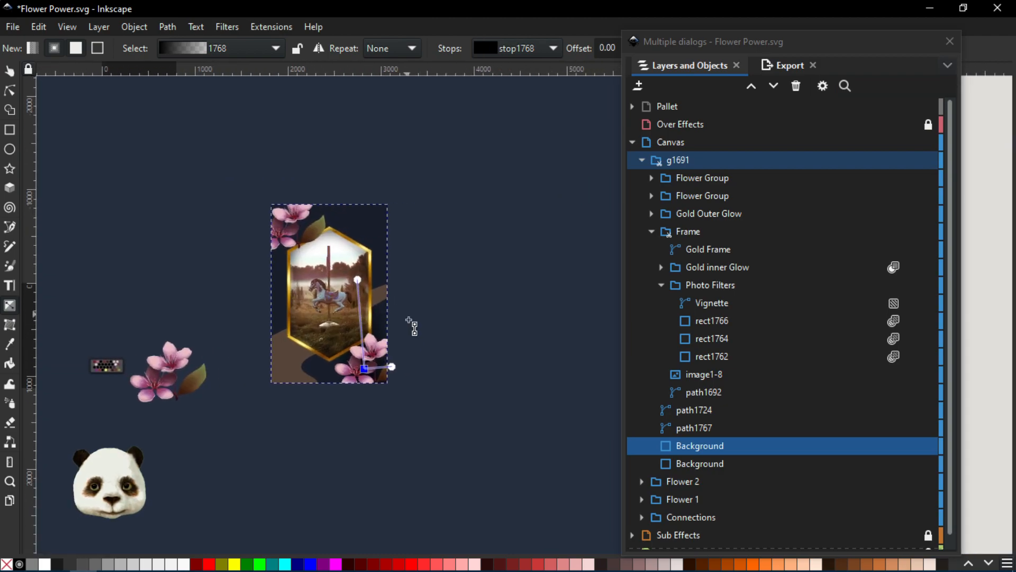
{"action": "left_click_drag", "start_coordinate": [392, 367], "coordinate": [445, 369]}
- Colour the centre stop of the radial gradient dark green with the Dropper and select its outer stop
{"action": "key", "text": "d"}
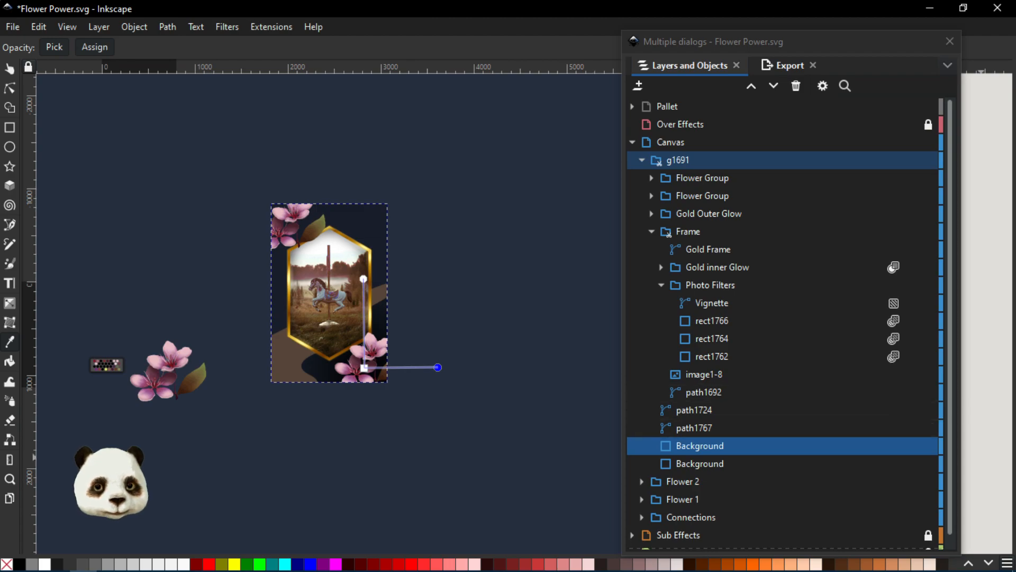
{"action": "key", "text": "plus"}
{"action": "left_click", "coordinate": [382, 390]}
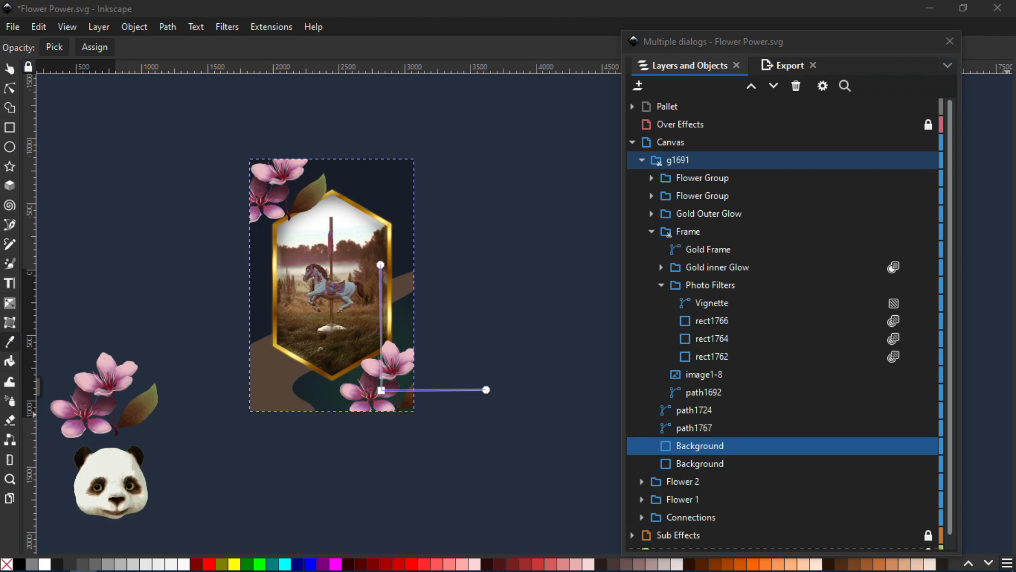
{"action": "left_click", "coordinate": [486, 391]}
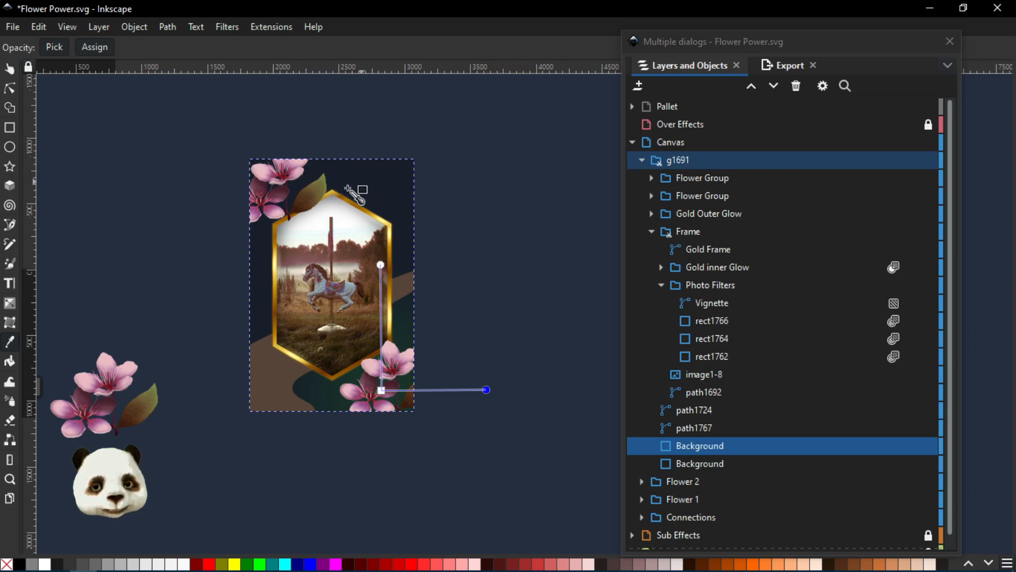
{"action": "scroll", "coordinate": [293, 213], "scroll_direction": "up", "scroll_amount": 2}
{"action": "scroll", "coordinate": [537, 295], "scroll_direction": "down", "scroll_amount": 2}
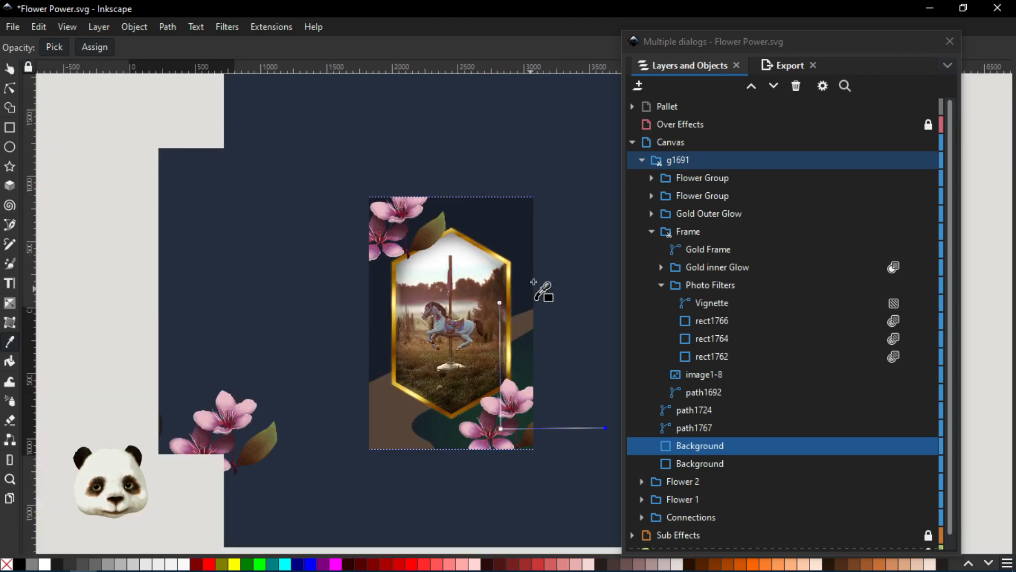
- Widen the radial gradient's horizontal radius further and nudge its vertical radius with the Node tool
{"action": "key", "text": "s"}
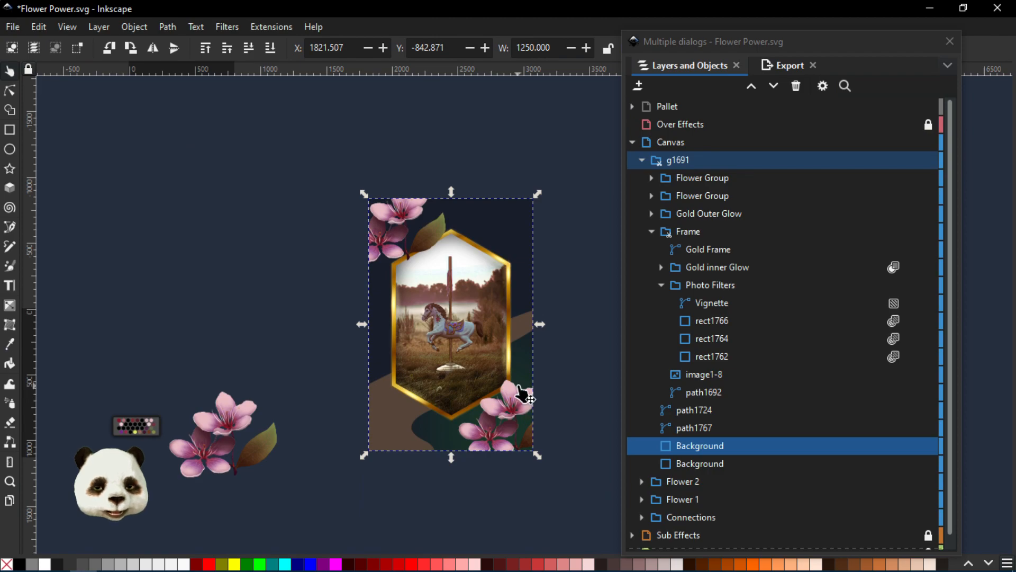
{"action": "key", "text": "n"}
{"action": "mouse_move", "coordinate": [500, 292]}
{"action": "left_mouse_down"}
{"action": "mouse_move", "coordinate": [501, 219]}
{"action": "mouse_move", "coordinate": [501, 306]}
{"action": "left_mouse_up"}
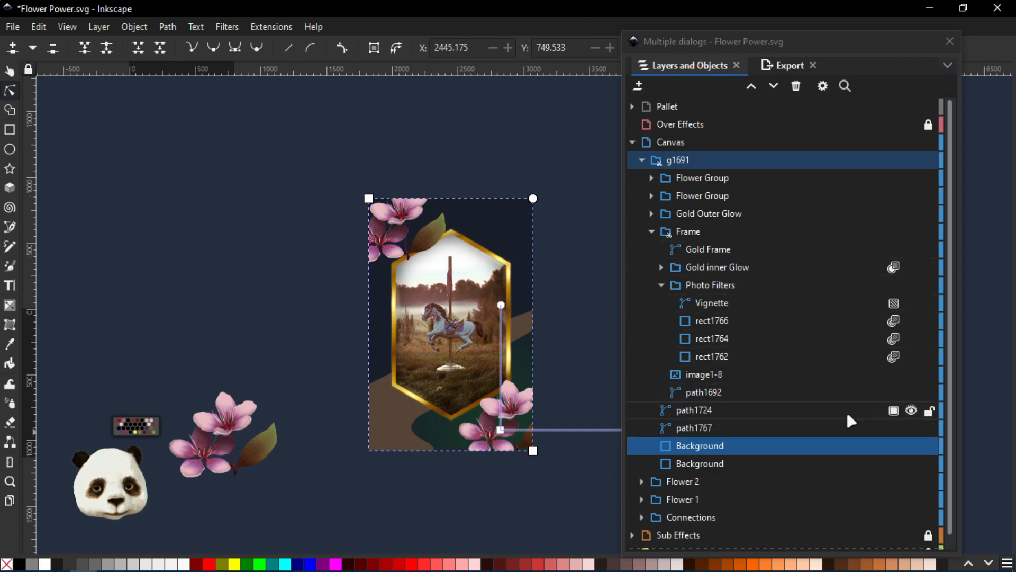
- Toggle the visibility of path1724 off and on, and hide the brown wave path1767
{"action": "left_click", "coordinate": [911, 412]}
{"action": "left_click", "coordinate": [911, 410]}
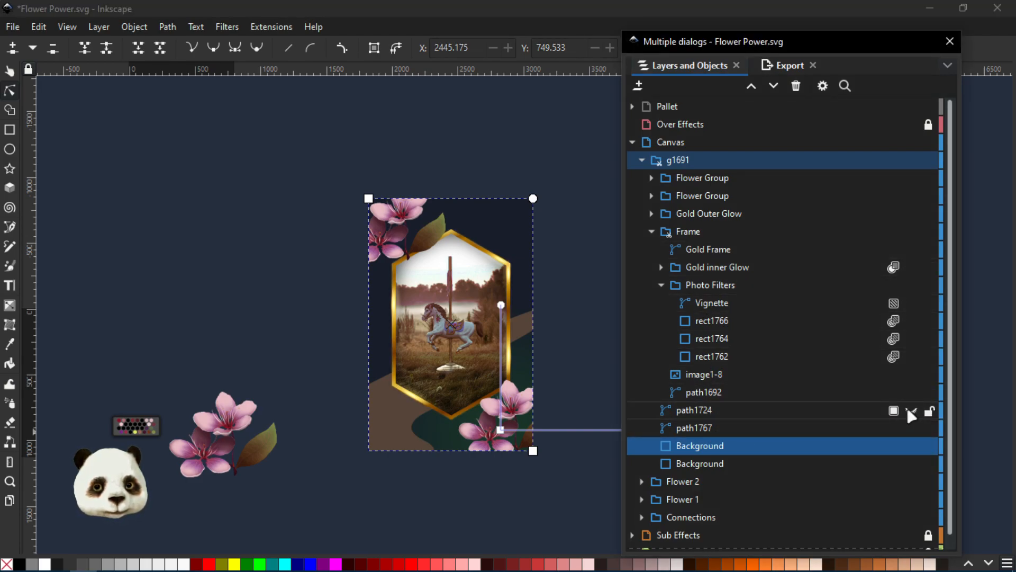
{"action": "left_click", "coordinate": [911, 411]}
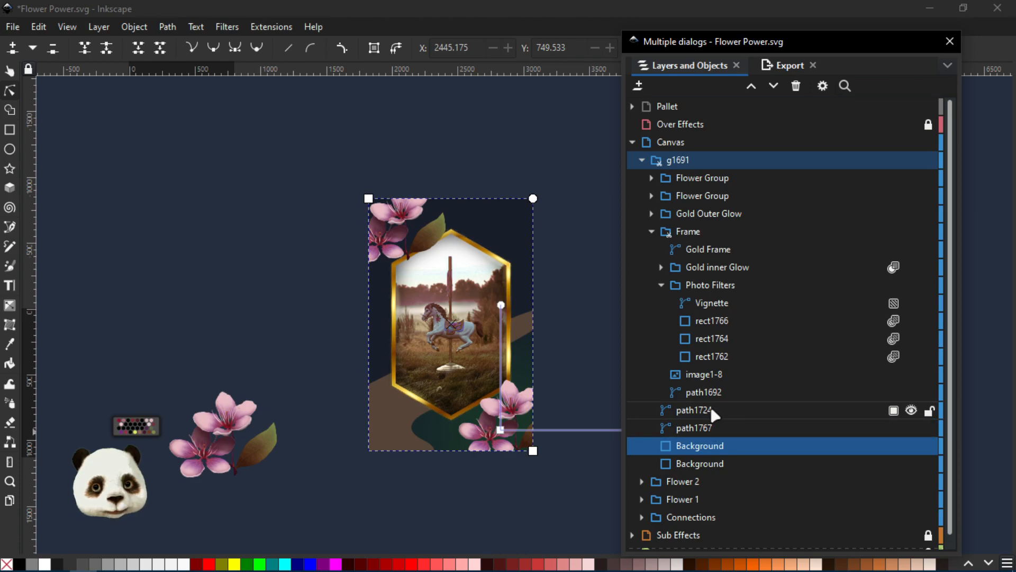
{"action": "left_click", "coordinate": [712, 412]}
{"action": "left_click", "coordinate": [716, 426]}
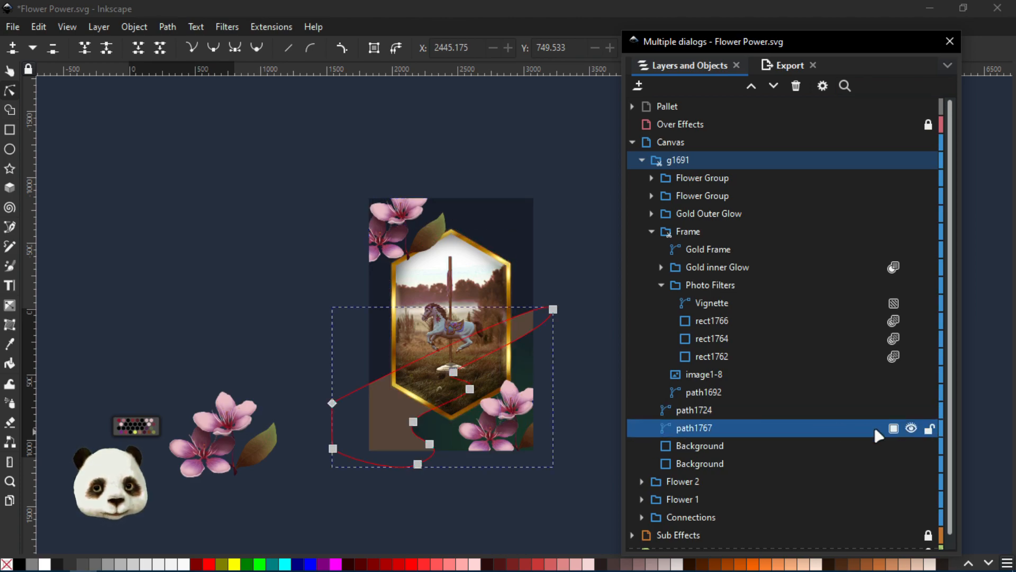
{"action": "left_click", "coordinate": [911, 429]}
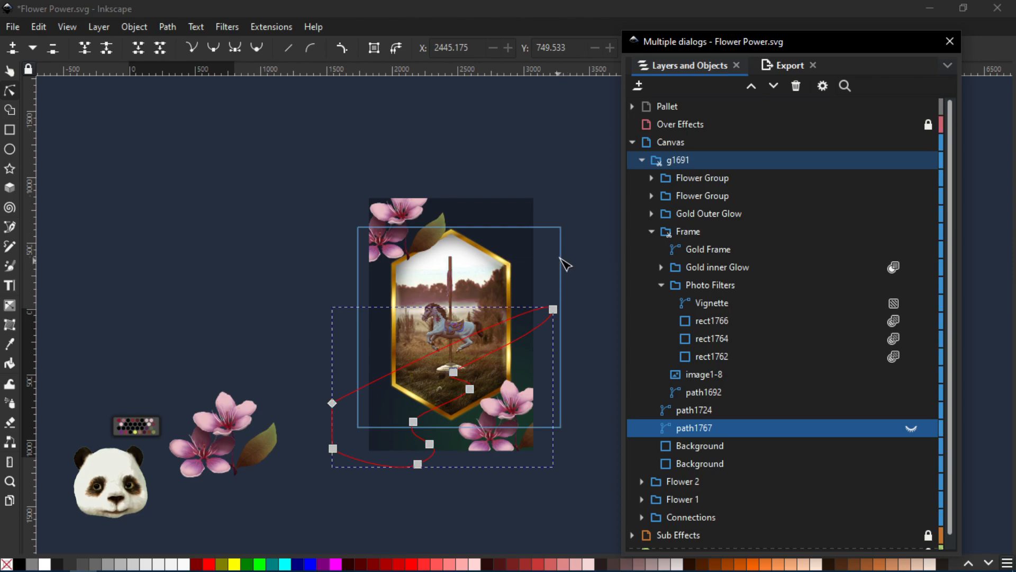
- Reselect the Background copy and shorten the vertical and horizontal radii of its green radial gradient
{"action": "left_click", "coordinate": [565, 266]}
{"action": "scroll", "coordinate": [582, 262], "scroll_direction": "down", "scroll_amount": 2}
{"action": "scroll", "coordinate": [594, 345], "scroll_direction": "up", "scroll_amount": 2}
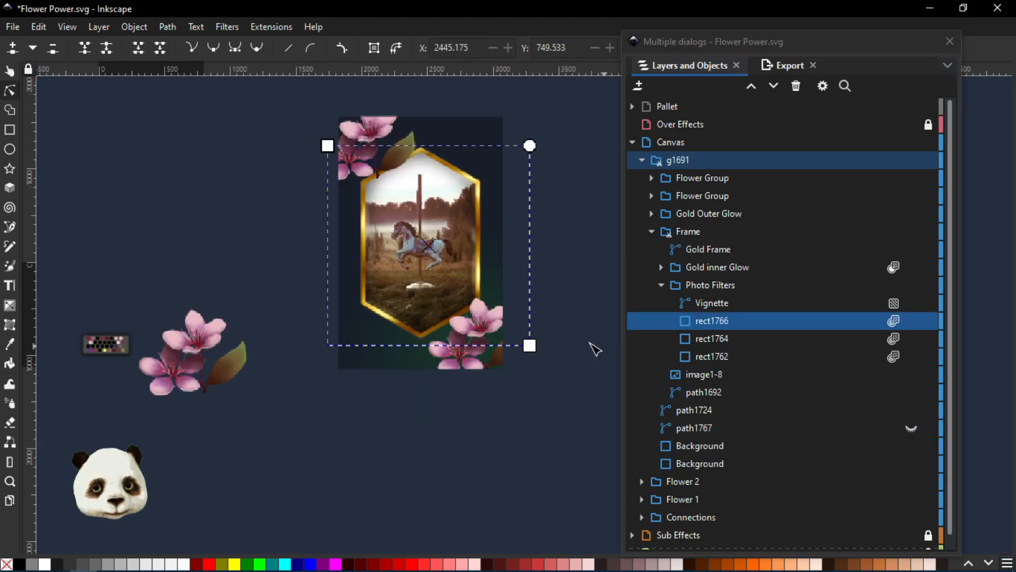
{"action": "left_click", "coordinate": [482, 135]}
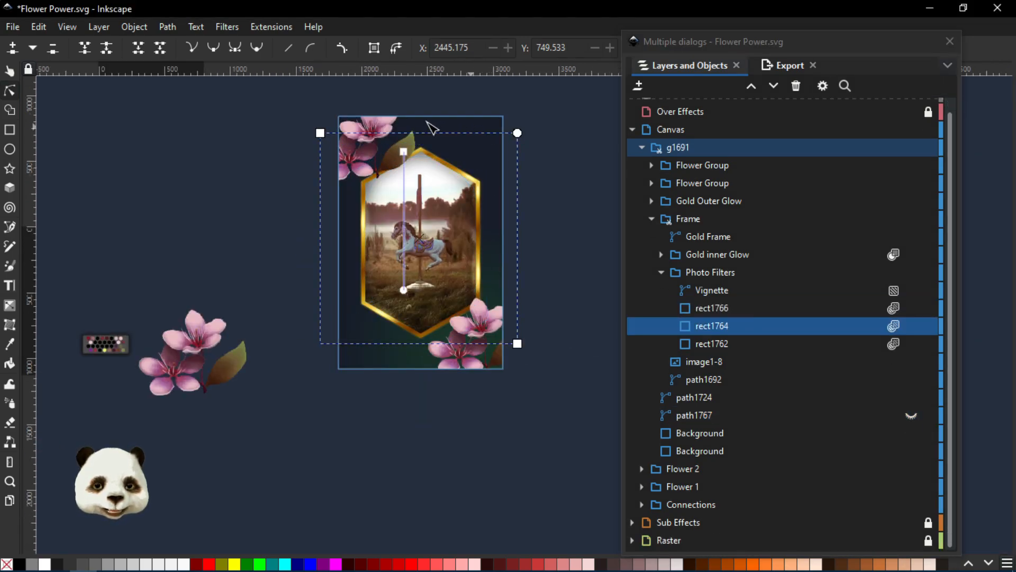
{"action": "left_click", "coordinate": [404, 152]}
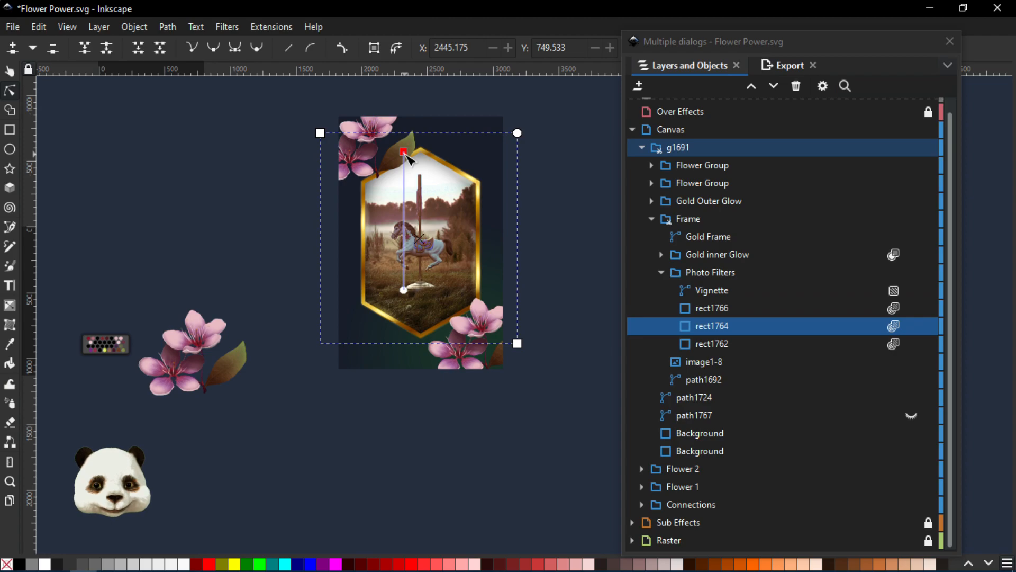
{"action": "left_click", "coordinate": [477, 126]}
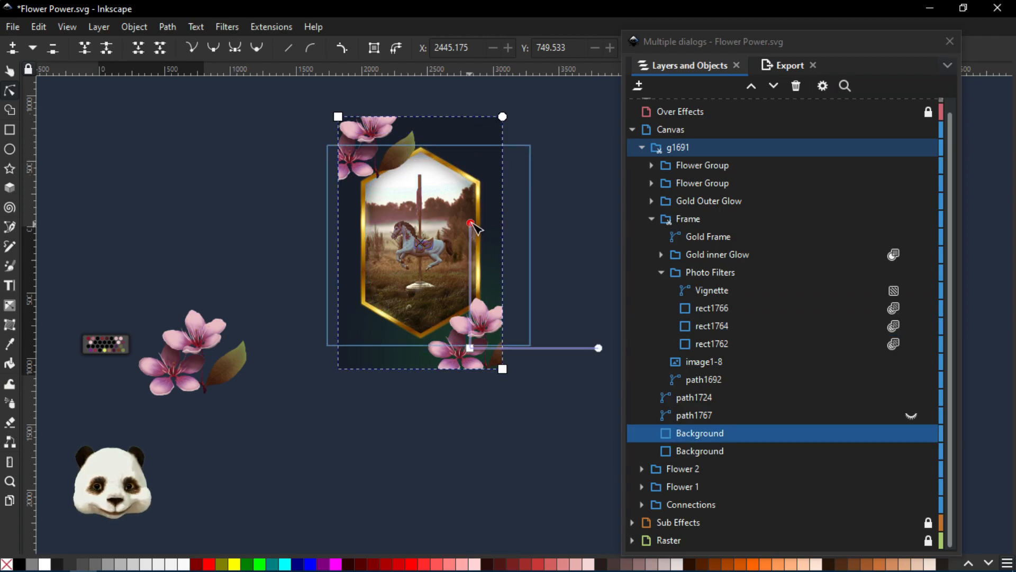
{"action": "left_click_drag", "start_coordinate": [470, 223], "coordinate": [479, 267]}
{"action": "left_click_drag", "start_coordinate": [598, 348], "coordinate": [576, 348]}
{"action": "left_click", "coordinate": [470, 256]}
{"action": "left_click_drag", "start_coordinate": [472, 247], "coordinate": [472, 238]}
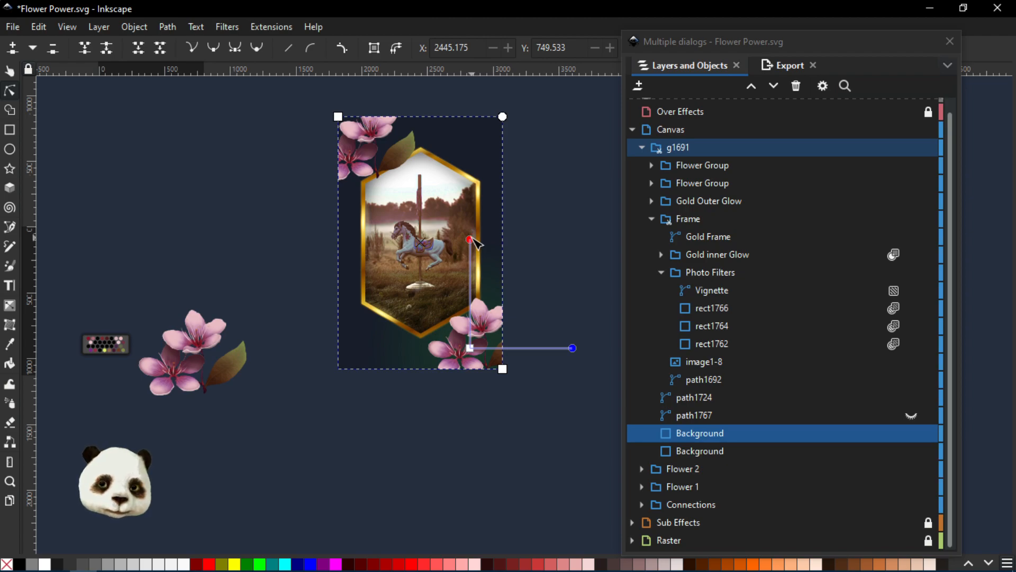
{"action": "left_click_drag", "start_coordinate": [471, 238], "coordinate": [470, 238]}
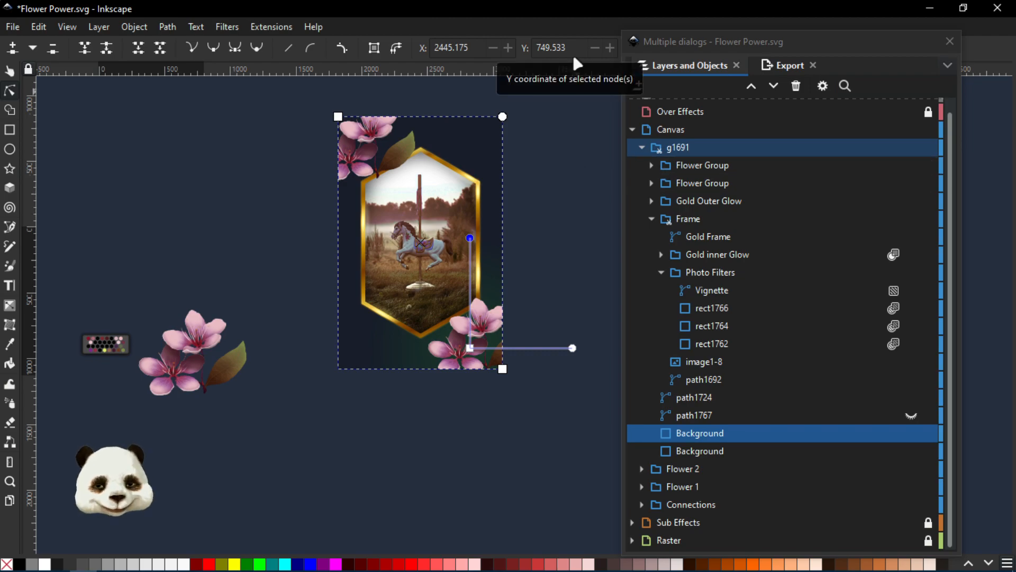
- Hide the Background copy with the radial gradient and show the brown wave path1767 again
{"action": "left_click", "coordinate": [570, 177]}
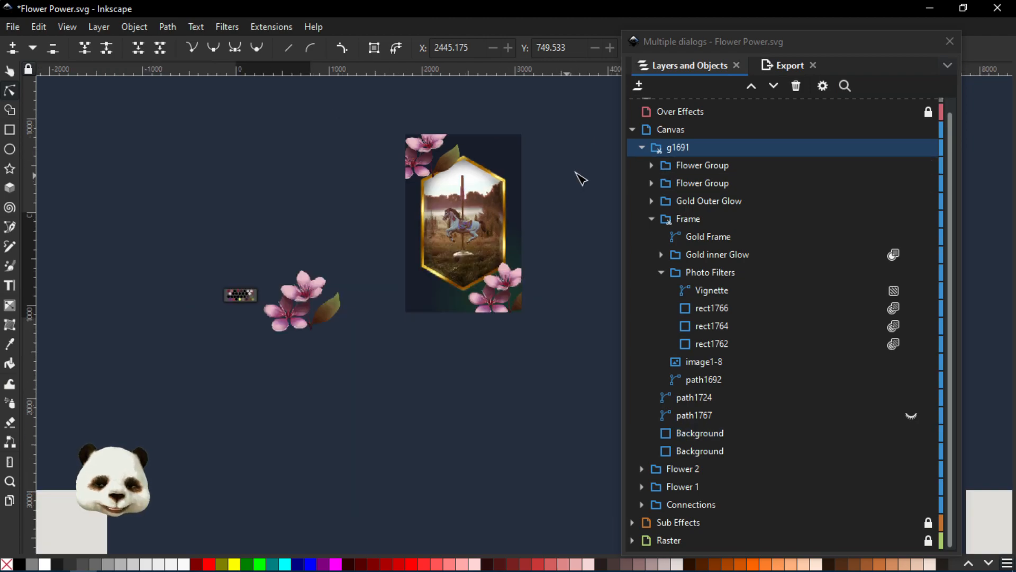
{"action": "scroll", "coordinate": [548, 193], "scroll_direction": "up", "scroll_amount": 2}
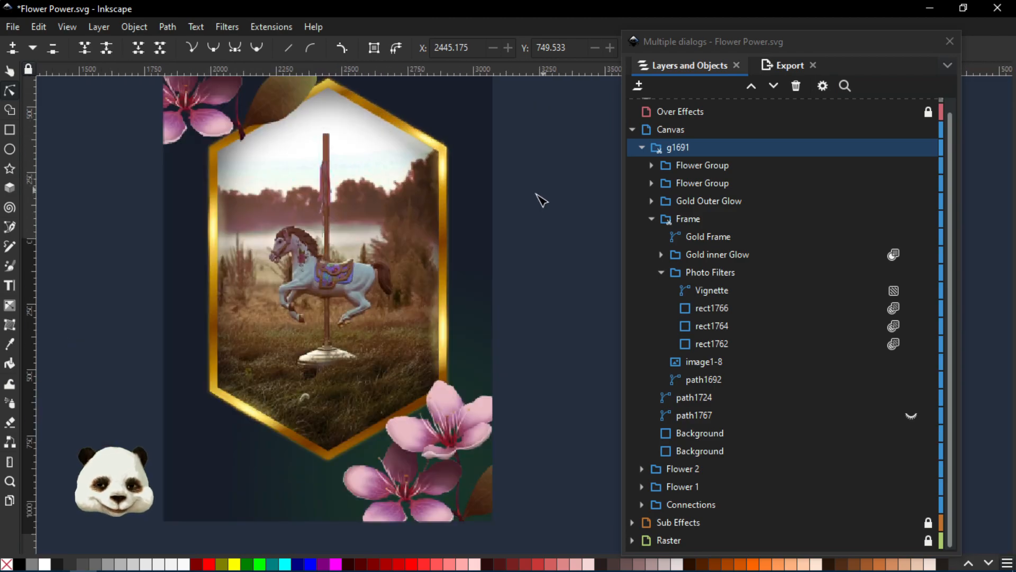
{"action": "scroll", "coordinate": [550, 240], "scroll_direction": "down", "scroll_amount": 2}
{"action": "scroll", "coordinate": [540, 237], "scroll_direction": "up", "scroll_amount": 2}
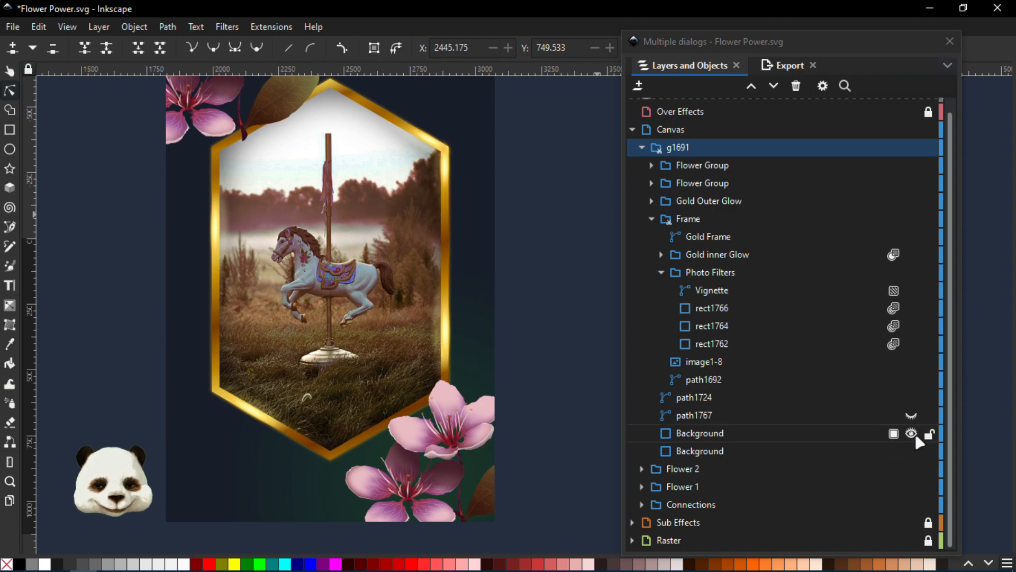
{"action": "left_click", "coordinate": [911, 433]}
{"action": "left_click", "coordinate": [912, 415]}
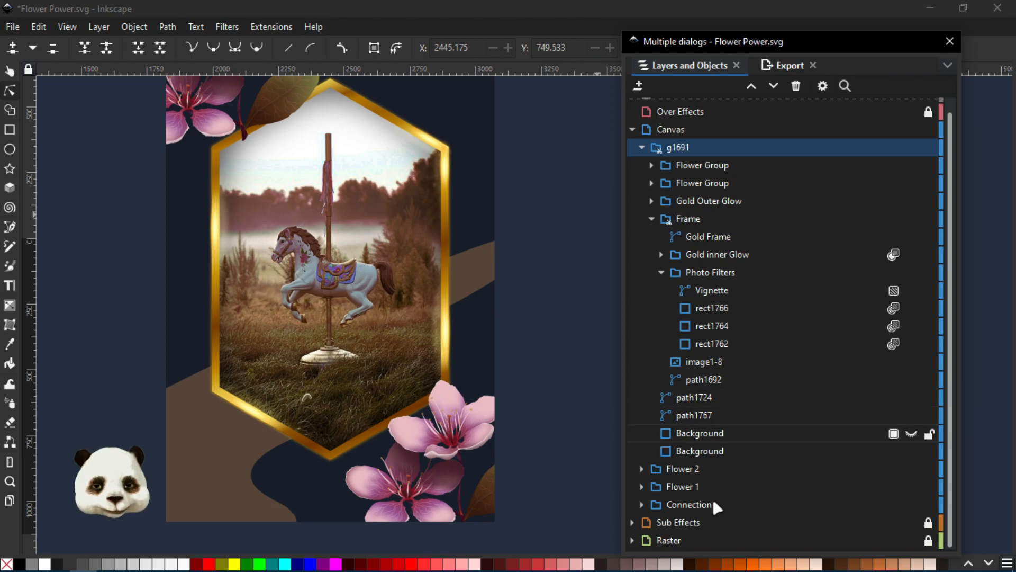
- Select the brown wave path1767 and save the document
{"action": "left_click", "coordinate": [728, 419]}
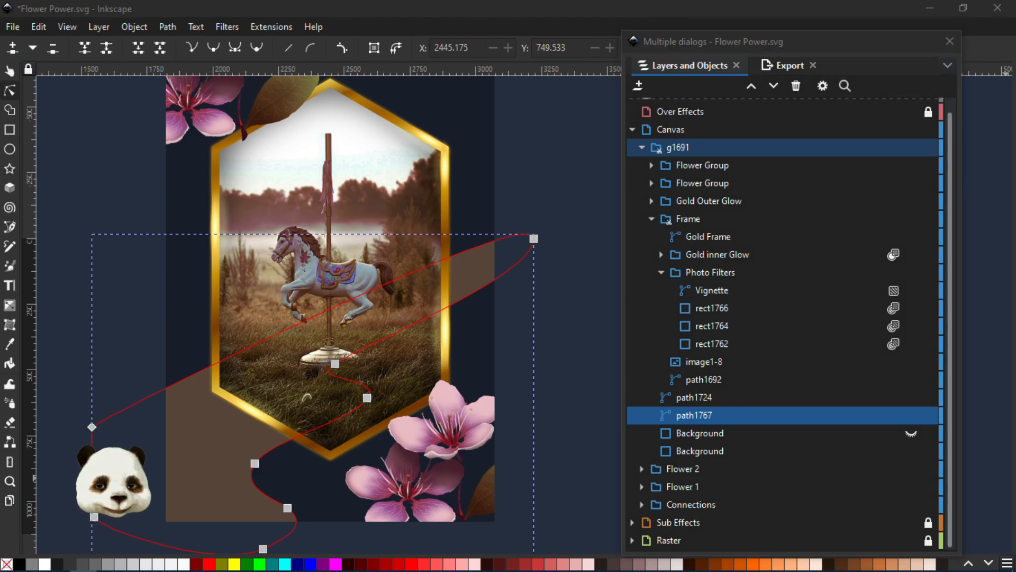
{"action": "key", "text": "ctrl+z"}
{"action": "key", "text": "ctrl+s"}
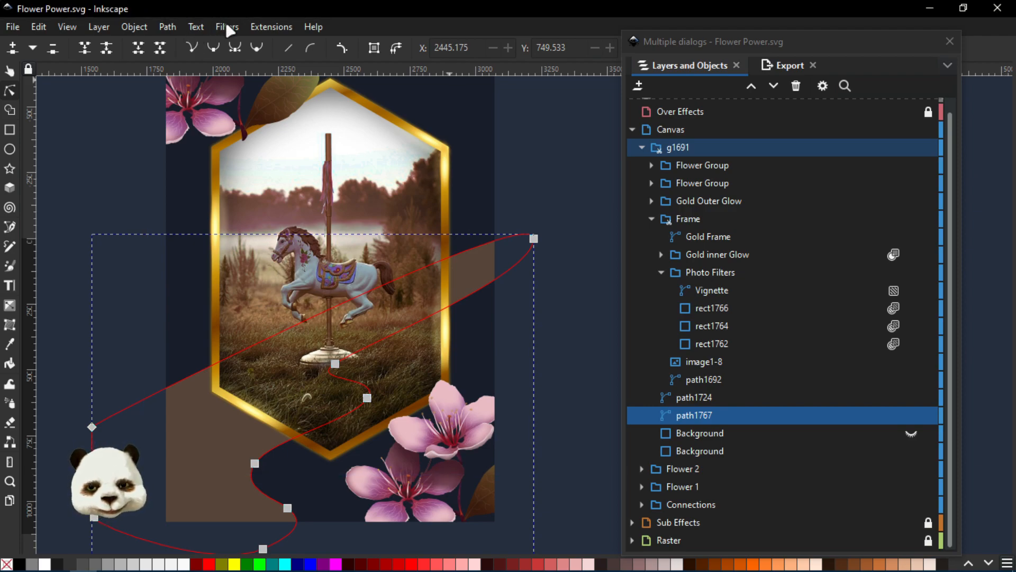
- Preview the Roughen distort filter on the brown wave path1767 with Fractal noise, returning the turbulence type to Turbulence
{"action": "left_click", "coordinate": [226, 26]}
{"action": "mouse_move", "coordinate": [296, 123]}
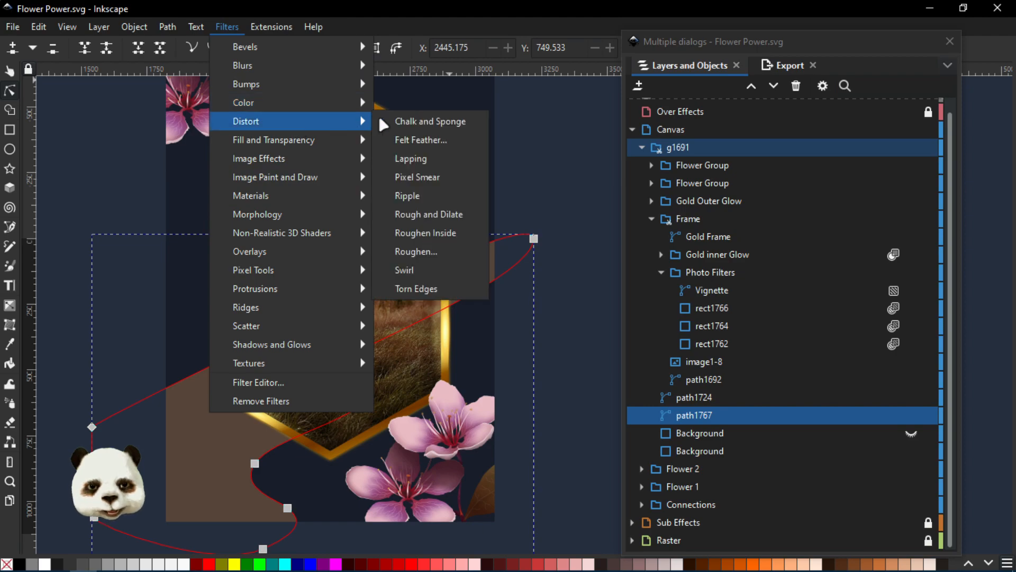
{"action": "left_click", "coordinate": [433, 255]}
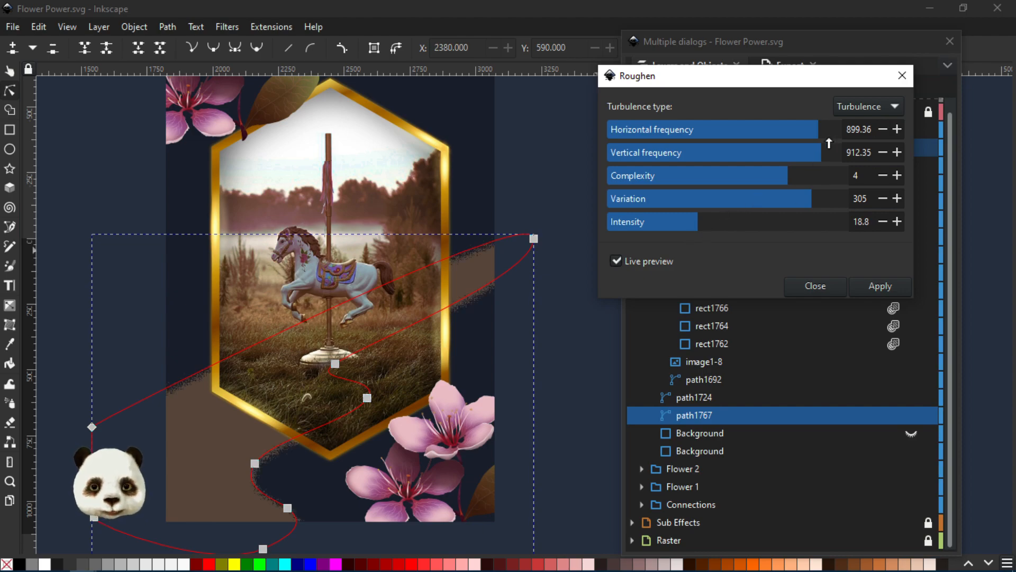
{"action": "left_click", "coordinate": [867, 111]}
{"action": "left_click", "coordinate": [866, 85]}
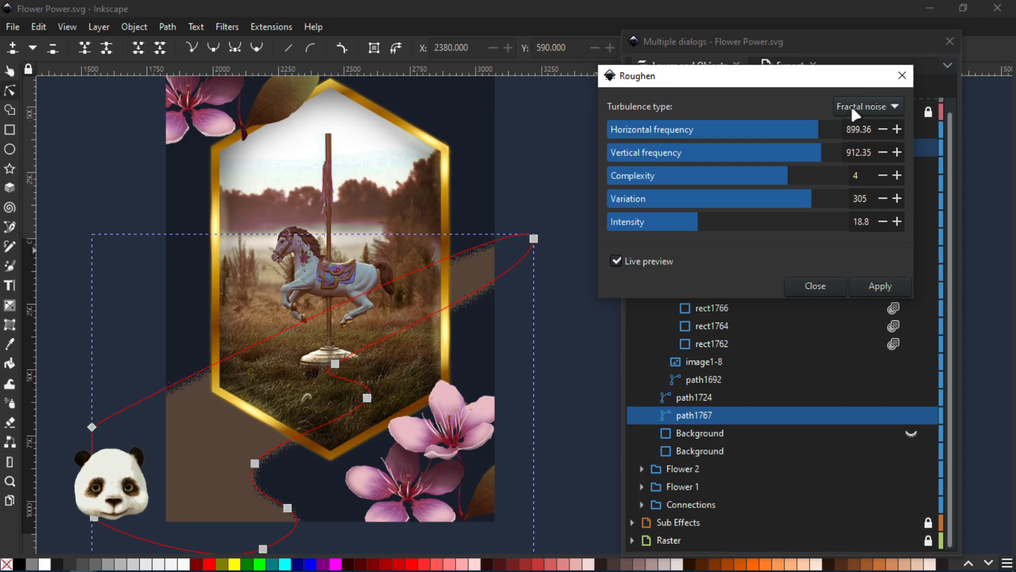
{"action": "left_click", "coordinate": [856, 112]}
{"action": "left_click", "coordinate": [853, 130]}
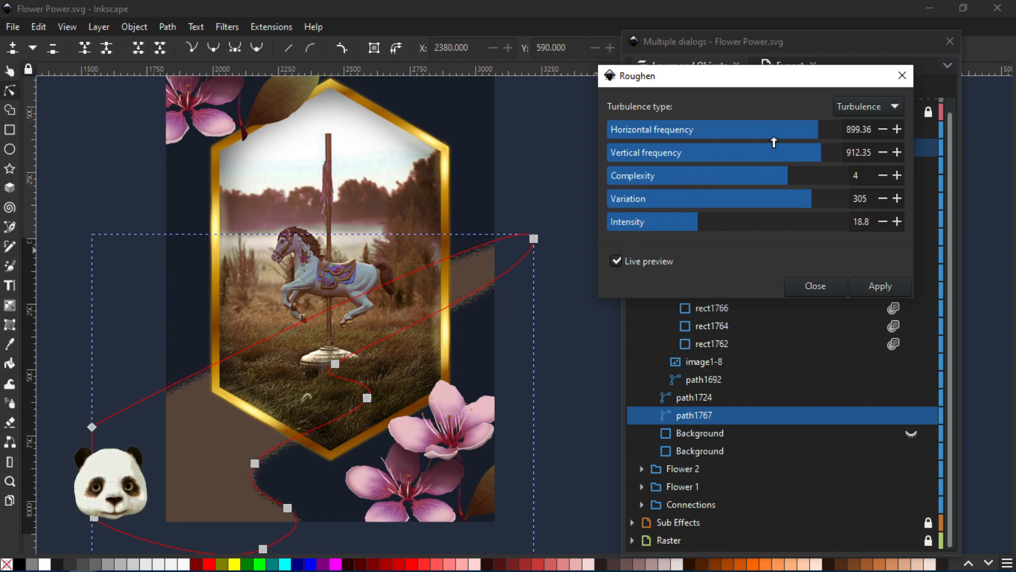
- Apply Roughen with horizontal frequency 699.40, vertical frequency 734.20, complexity 3, variation 209 and intensity 3.5
{"action": "left_click_drag", "start_coordinate": [786, 137], "coordinate": [750, 160]}
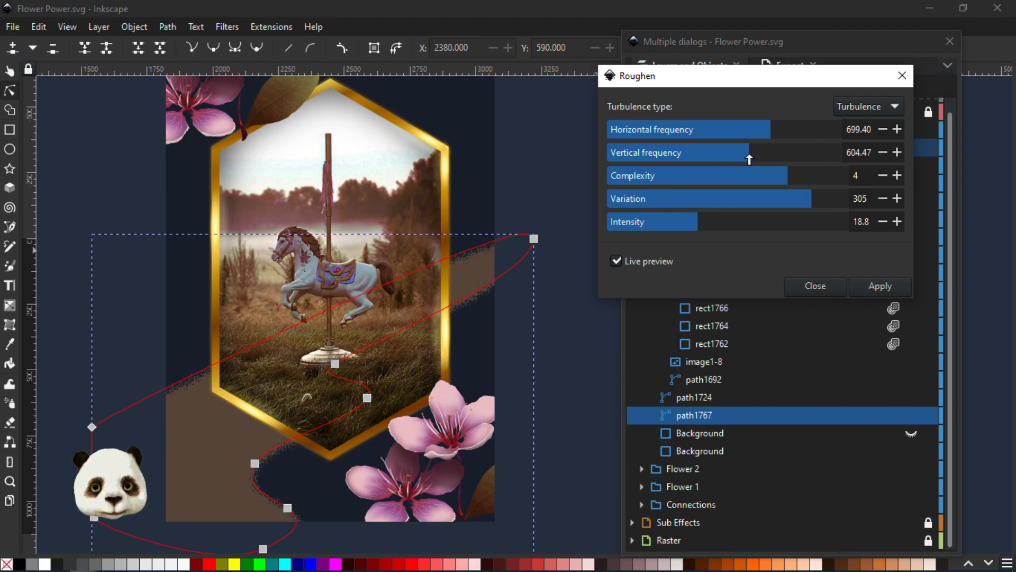
{"action": "left_click_drag", "start_coordinate": [682, 223], "coordinate": [635, 224]}
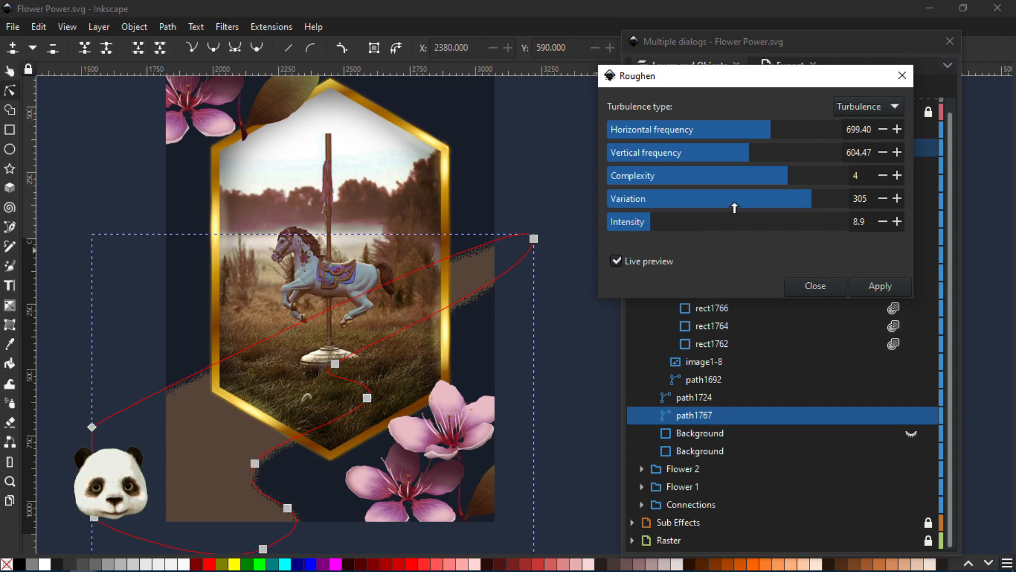
{"action": "left_click", "coordinate": [747, 196]}
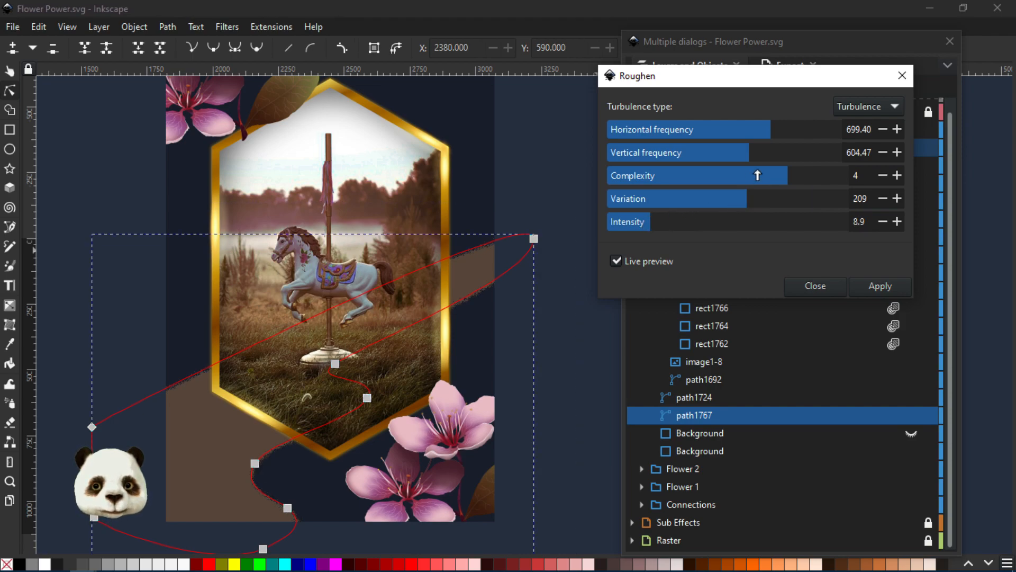
{"action": "left_click_drag", "start_coordinate": [747, 176], "coordinate": [714, 179]}
{"action": "left_click", "coordinate": [780, 159]}
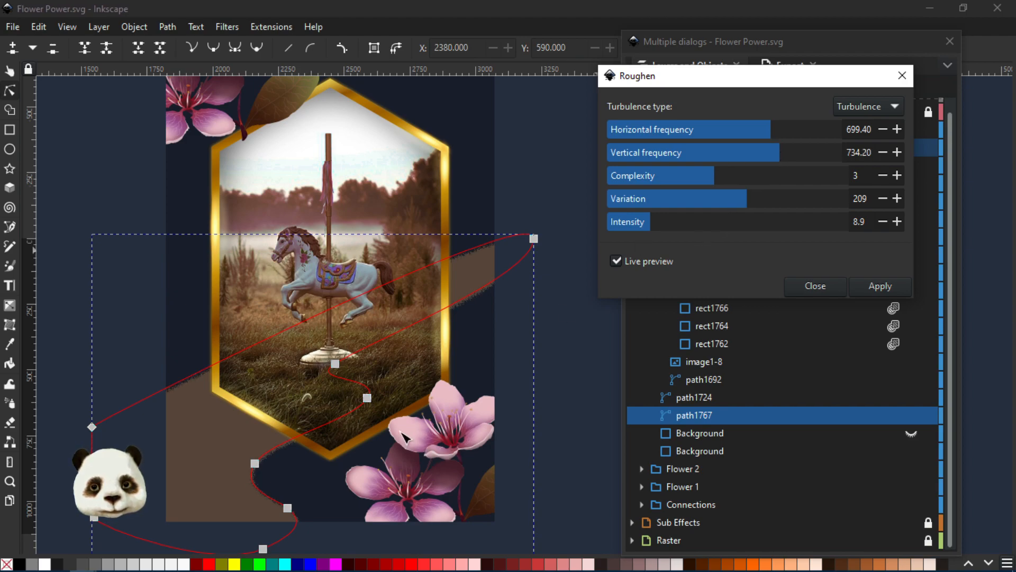
{"action": "left_click_drag", "start_coordinate": [645, 229], "coordinate": [624, 225]}
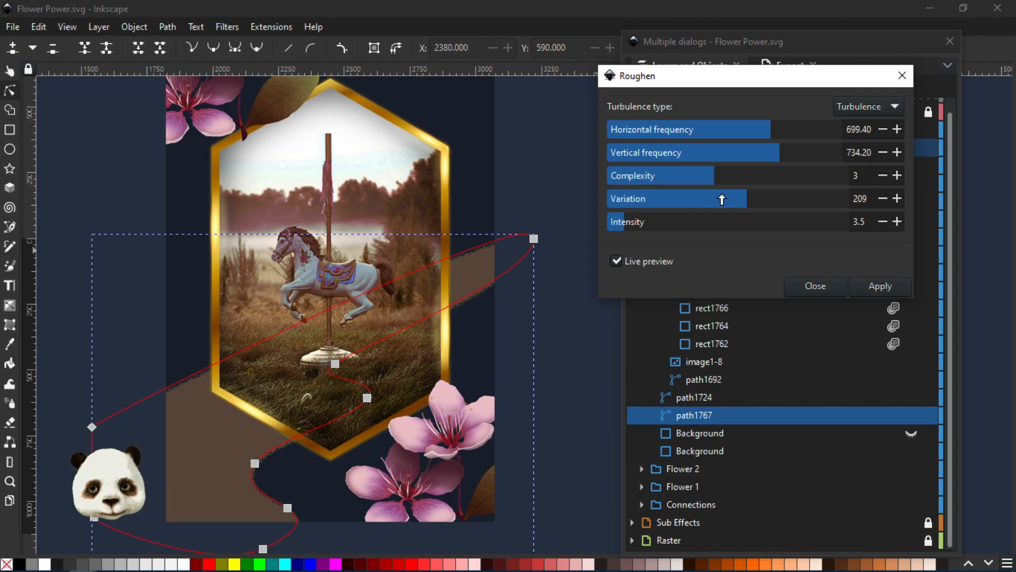
{"action": "left_click", "coordinate": [866, 287]}
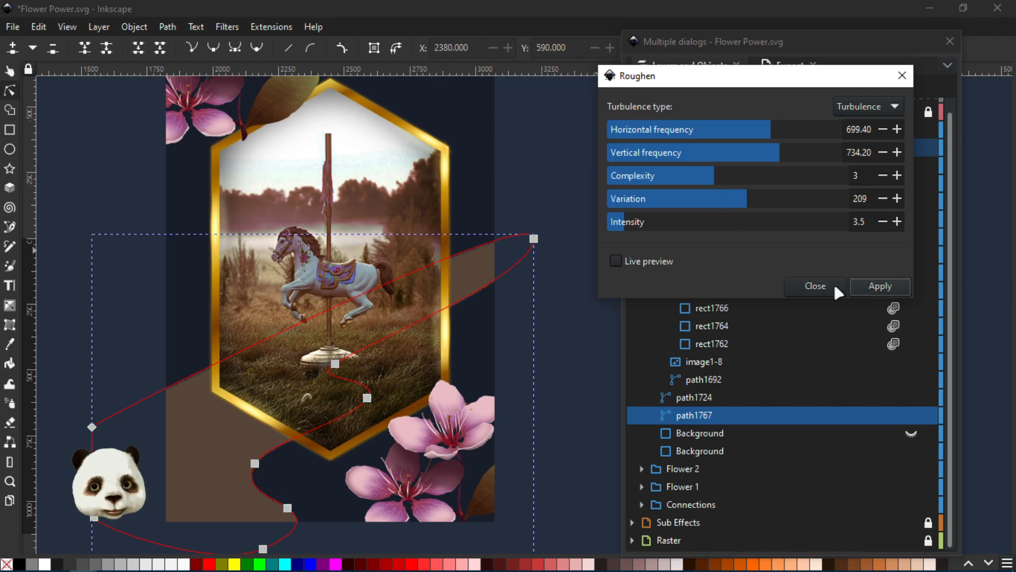
{"action": "left_click", "coordinate": [819, 286]}
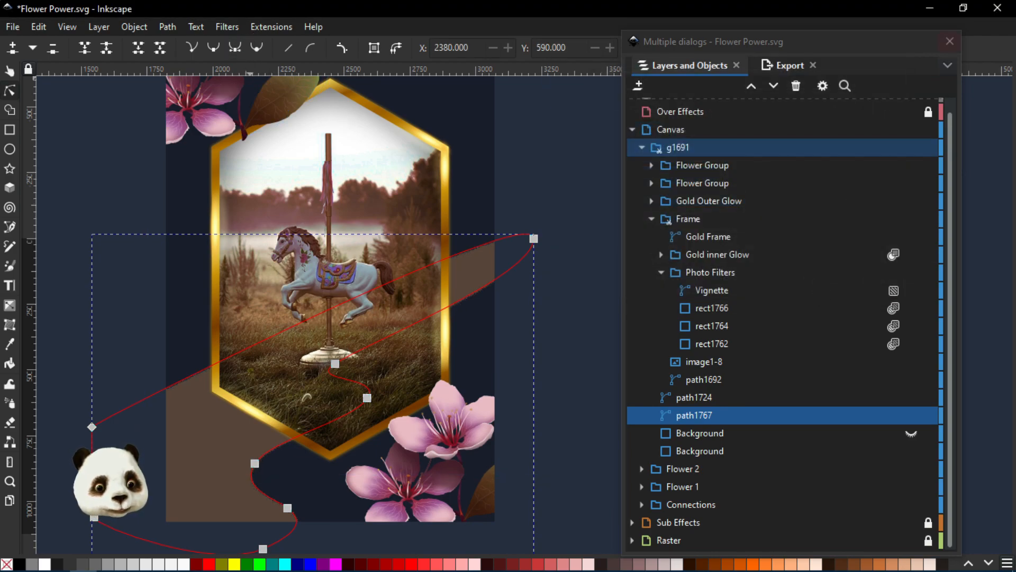
- In the Filter Editor, set the Roughen turbulence size to 8.013 and detail to 3, and the displacement scale to 6.7
{"action": "left_click_drag", "start_coordinate": [726, 62], "coordinate": [575, 45]}
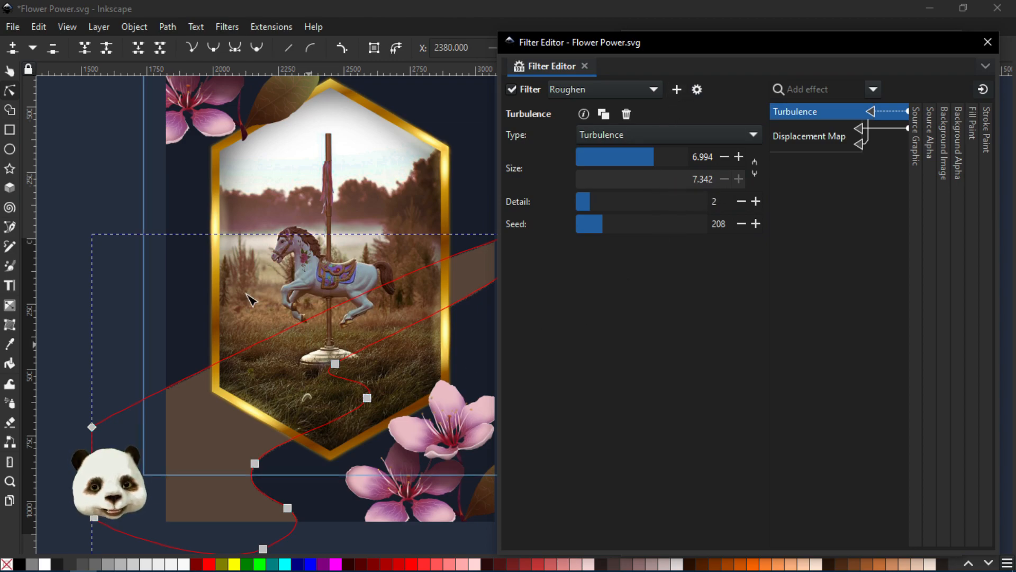
{"action": "left_click_drag", "start_coordinate": [654, 157], "coordinate": [665, 157]}
{"action": "left_click_drag", "start_coordinate": [609, 208], "coordinate": [618, 198]}
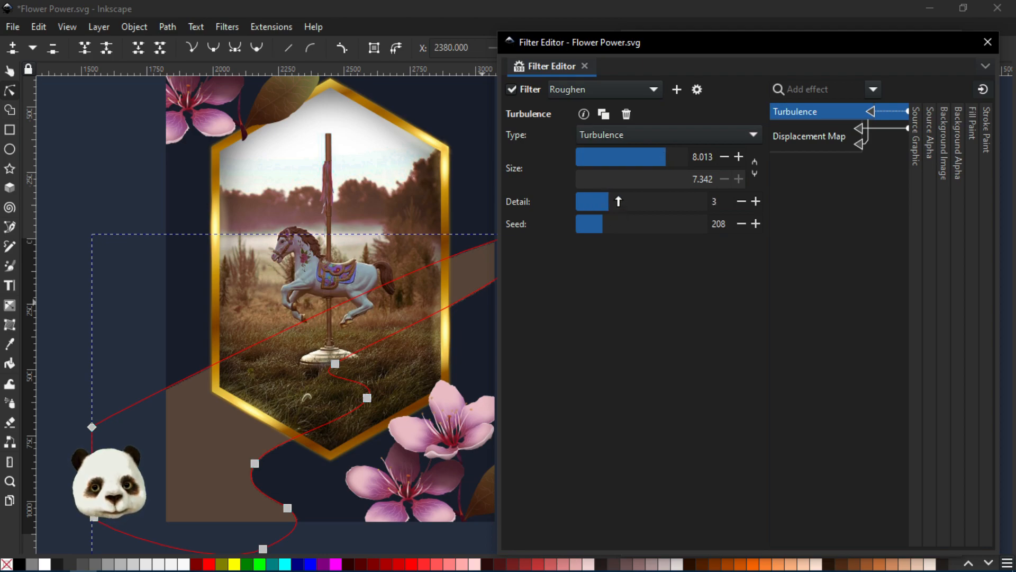
{"action": "left_click", "coordinate": [804, 144]}
{"action": "left_click_drag", "start_coordinate": [596, 137], "coordinate": [594, 134]}
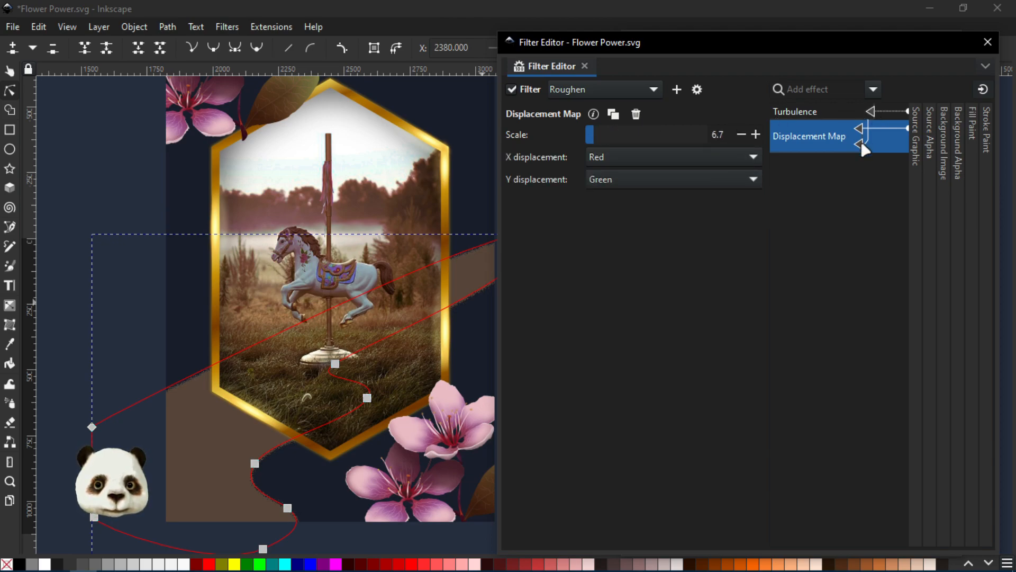
- Set the Roughen filter's turbulence seed to 492, detail to 4 and size to 4.173
{"action": "left_click", "coordinate": [827, 109]}
{"action": "left_click_drag", "start_coordinate": [600, 225], "coordinate": [641, 225]}
{"action": "left_click", "coordinate": [626, 205]}
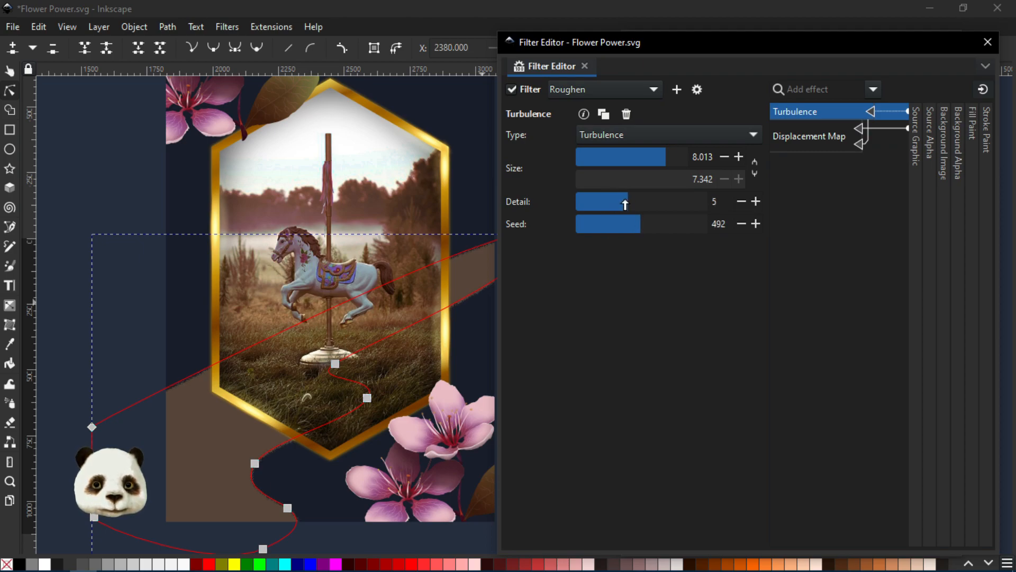
{"action": "left_click_drag", "start_coordinate": [659, 159], "coordinate": [623, 158]}
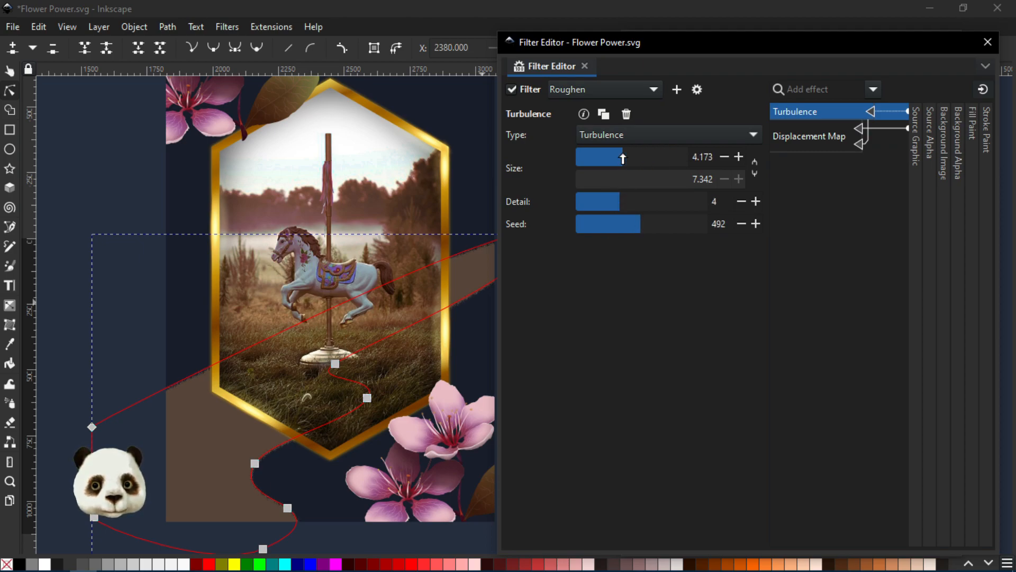
- Set the Displacement Map's X displacement to Green and its scale to 21.3
{"action": "left_click", "coordinate": [797, 149]}
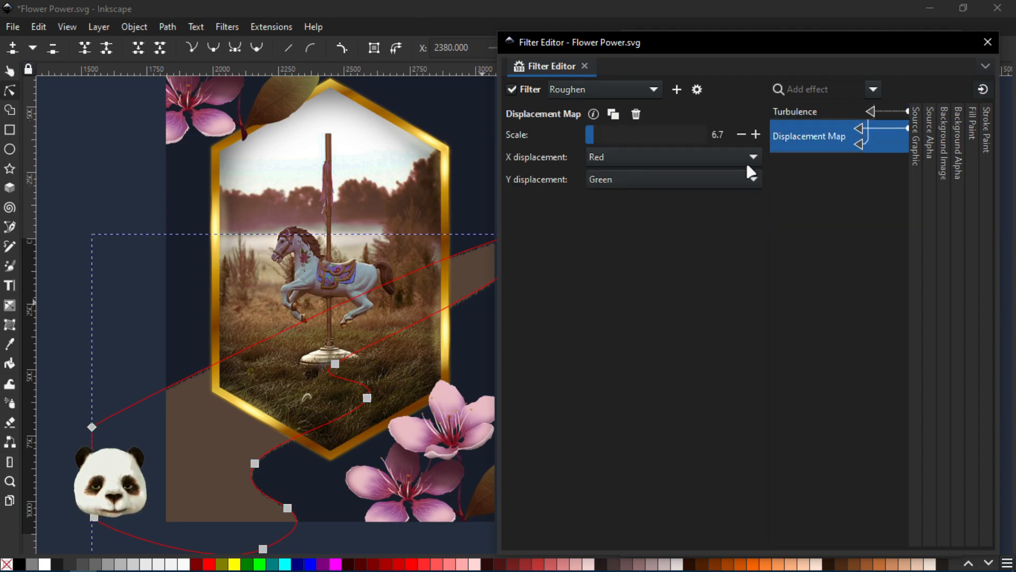
{"action": "left_click", "coordinate": [611, 150]}
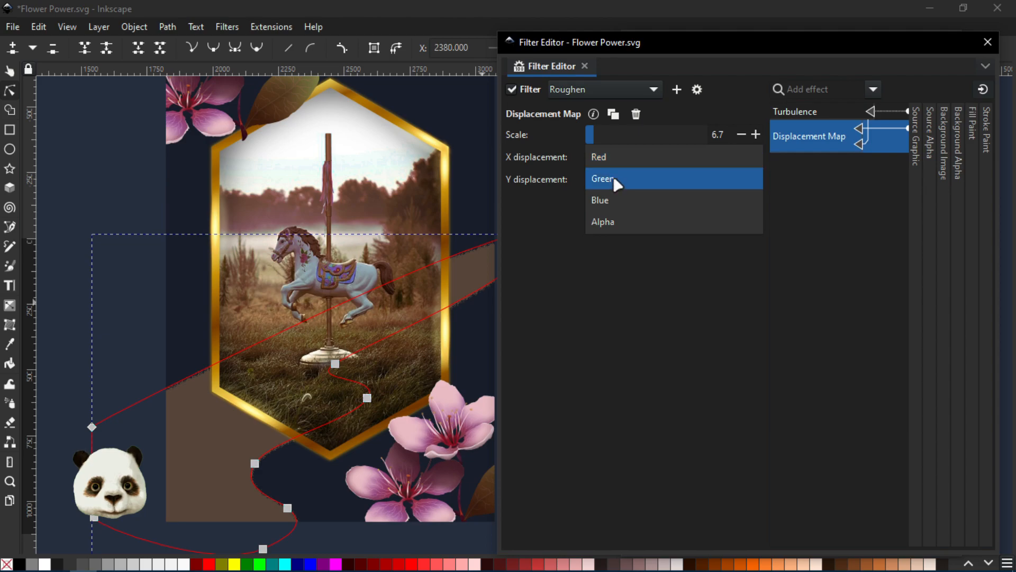
{"action": "left_click", "coordinate": [617, 176]}
{"action": "left_click_drag", "start_coordinate": [618, 136], "coordinate": [616, 139]}
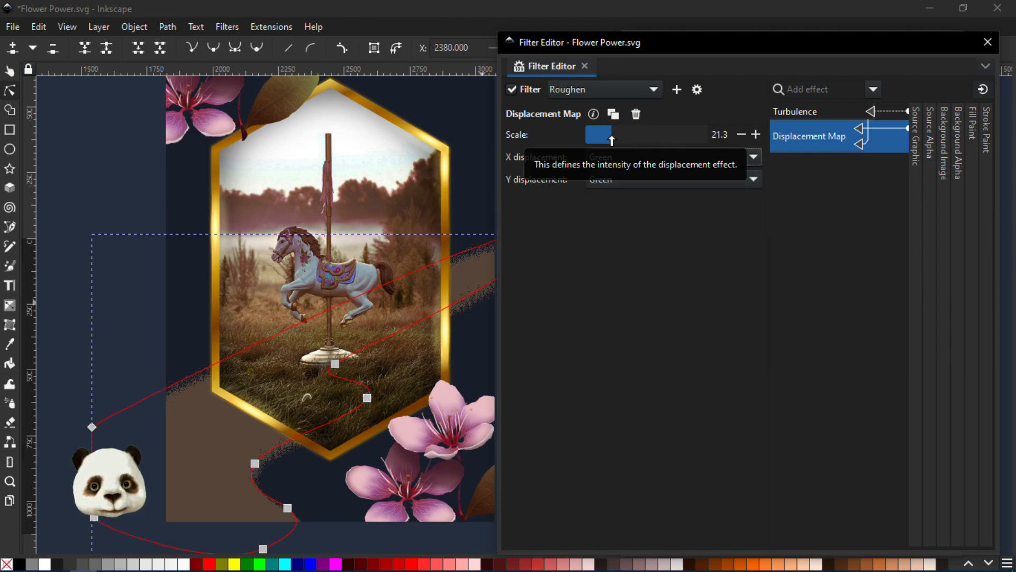
- Change the Roughen filter's turbulence type to Fractal Noise
{"action": "left_click", "coordinate": [797, 112]}
{"action": "left_click", "coordinate": [670, 134]}
{"action": "left_click", "coordinate": [646, 114]}
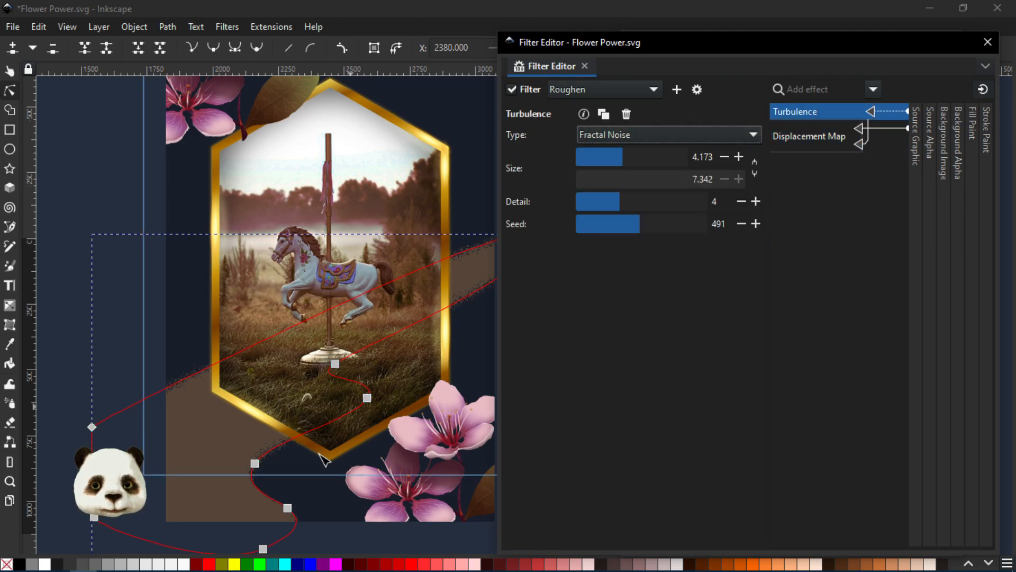
- Deselect the brown wave and examine its roughened edges close up and within the whole design
{"action": "scroll", "coordinate": [181, 513], "scroll_direction": "up", "scroll_amount": 2}
{"action": "scroll", "coordinate": [319, 399], "scroll_direction": "down", "scroll_amount": 2}
{"action": "left_click_drag", "start_coordinate": [345, 387], "coordinate": [233, 381]}
{"action": "left_click", "coordinate": [118, 249]}
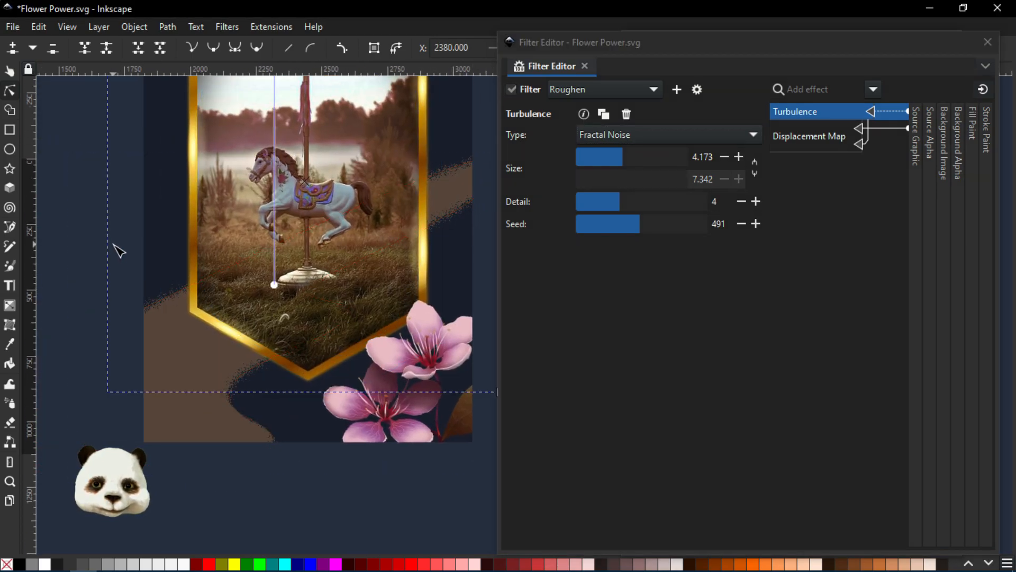
{"action": "scroll", "coordinate": [109, 279], "scroll_direction": "down", "scroll_amount": 2}
{"action": "left_click", "coordinate": [399, 281]}
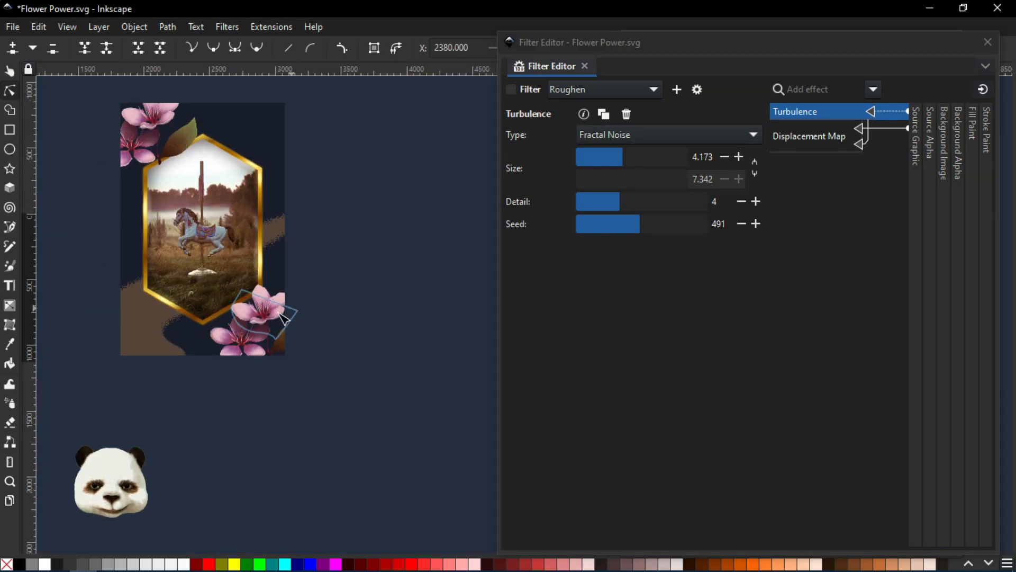
{"action": "left_click_drag", "start_coordinate": [292, 389], "coordinate": [360, 403]}
{"action": "scroll", "coordinate": [301, 404], "scroll_direction": "down", "scroll_amount": 3}
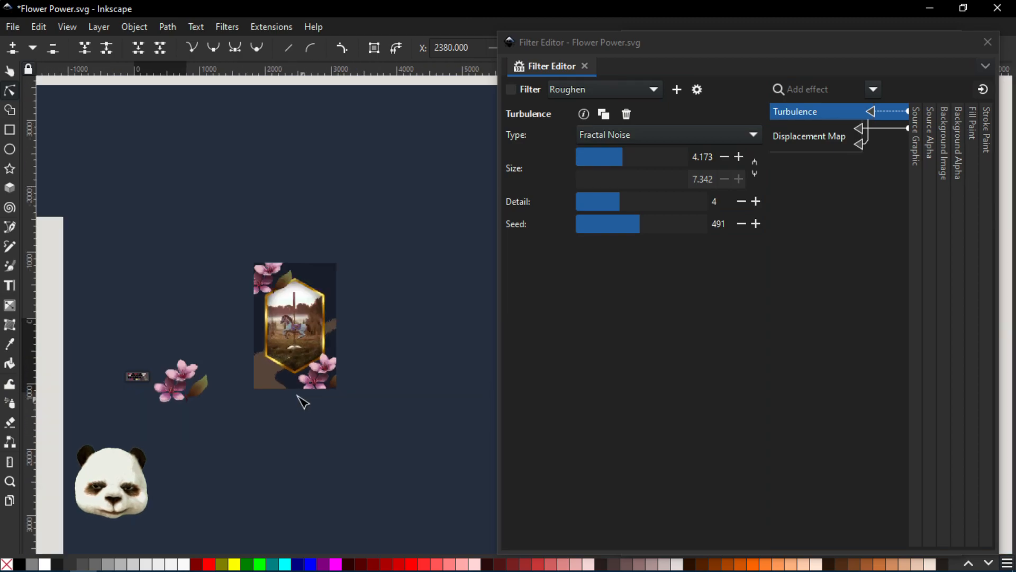
{"action": "scroll", "coordinate": [290, 429], "scroll_direction": "up", "scroll_amount": 2}
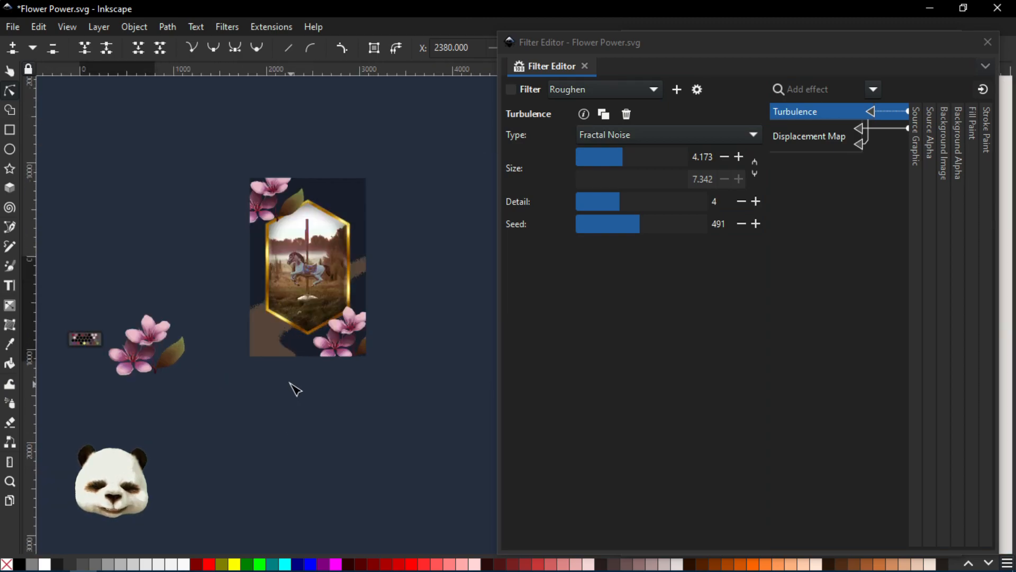
{"action": "scroll", "coordinate": [294, 388], "scroll_direction": "up", "scroll_amount": 1}
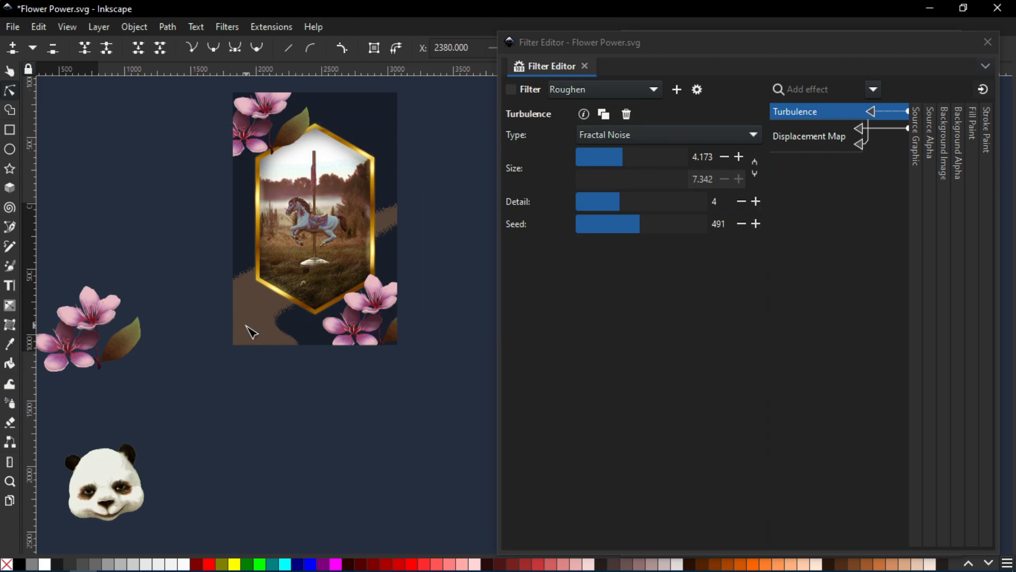
- Reselect the brown wave and delete the Turbulence and Displacement Map effects from its Roughen filter
{"action": "left_click", "coordinate": [255, 342]}
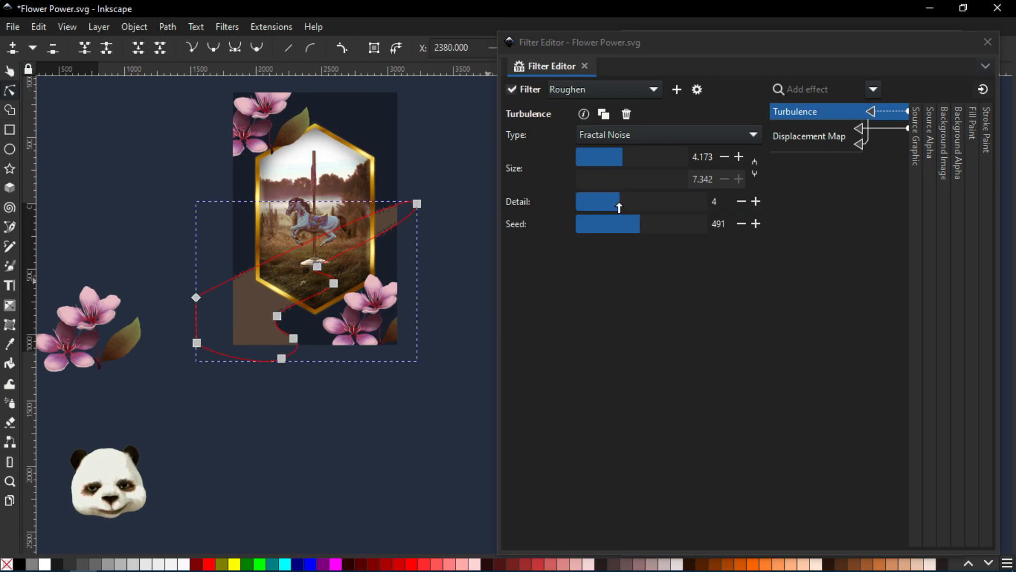
{"action": "left_click", "coordinate": [627, 114]}
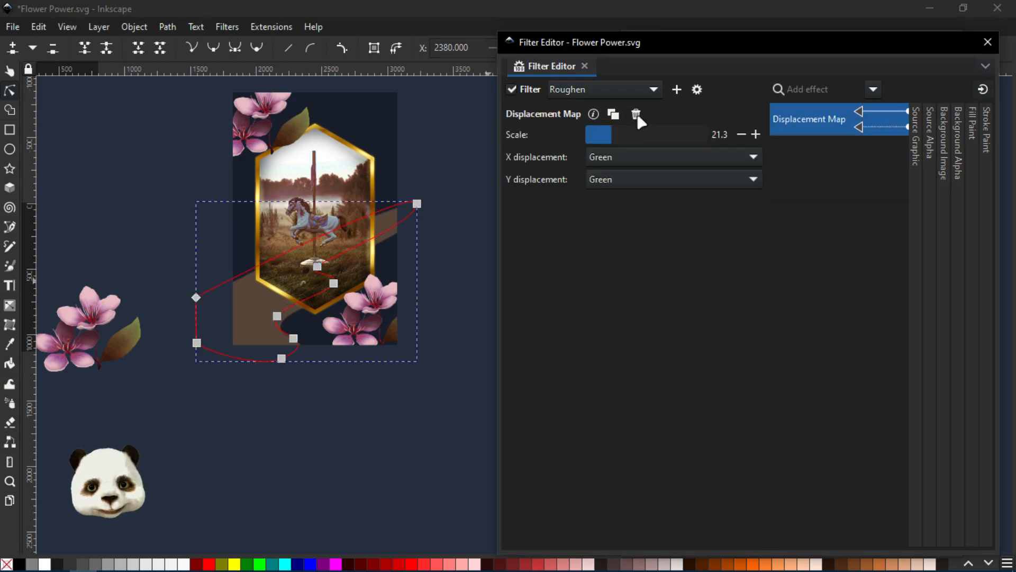
{"action": "left_click", "coordinate": [635, 116]}
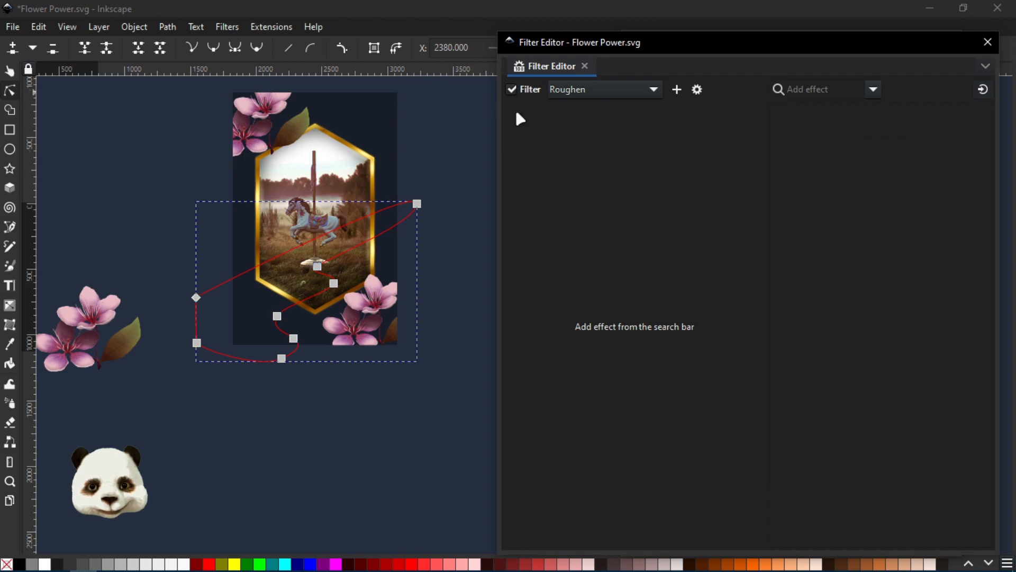
{"action": "left_click", "coordinate": [641, 90]}
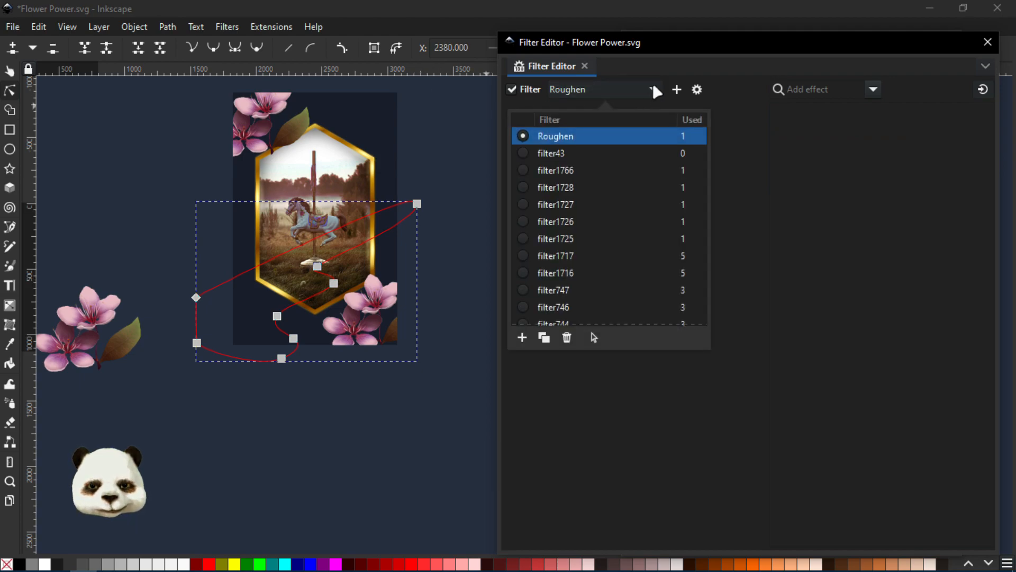
{"action": "left_click", "coordinate": [655, 88]}
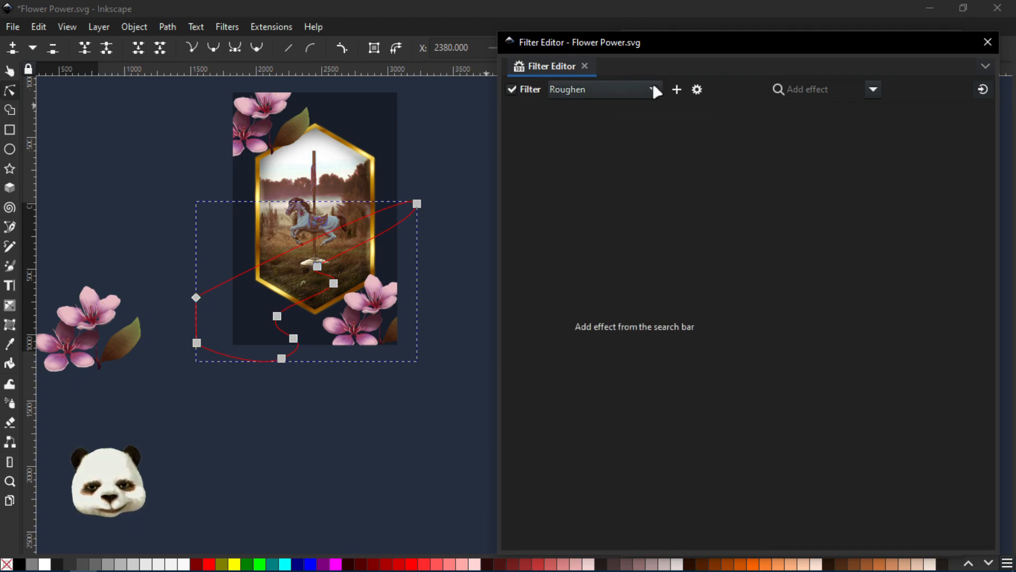
- Apply the Torn Edges distort filter to the brown wave and inspect its edges up close
{"action": "left_click", "coordinate": [227, 27]}
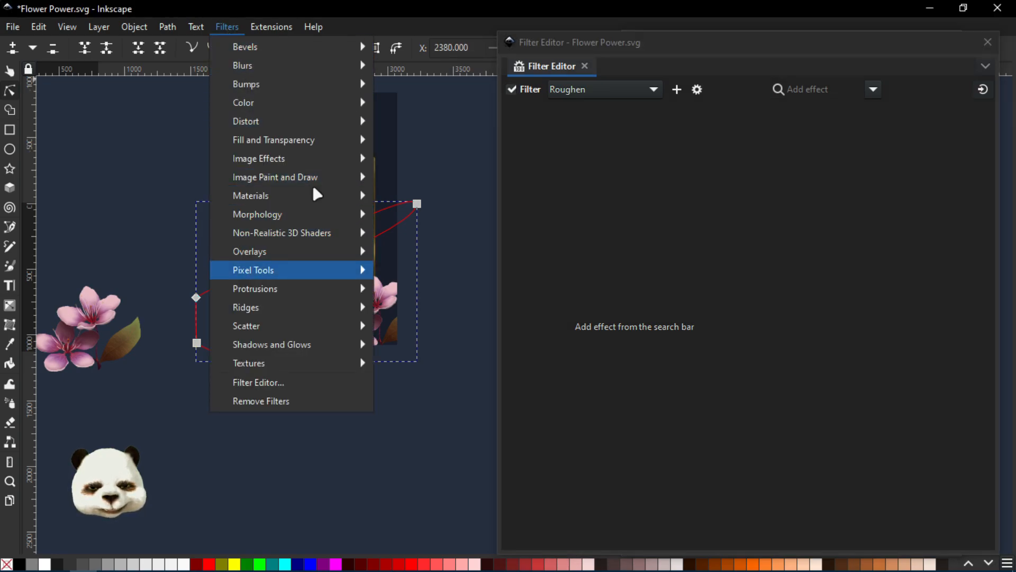
{"action": "mouse_move", "coordinate": [306, 121]}
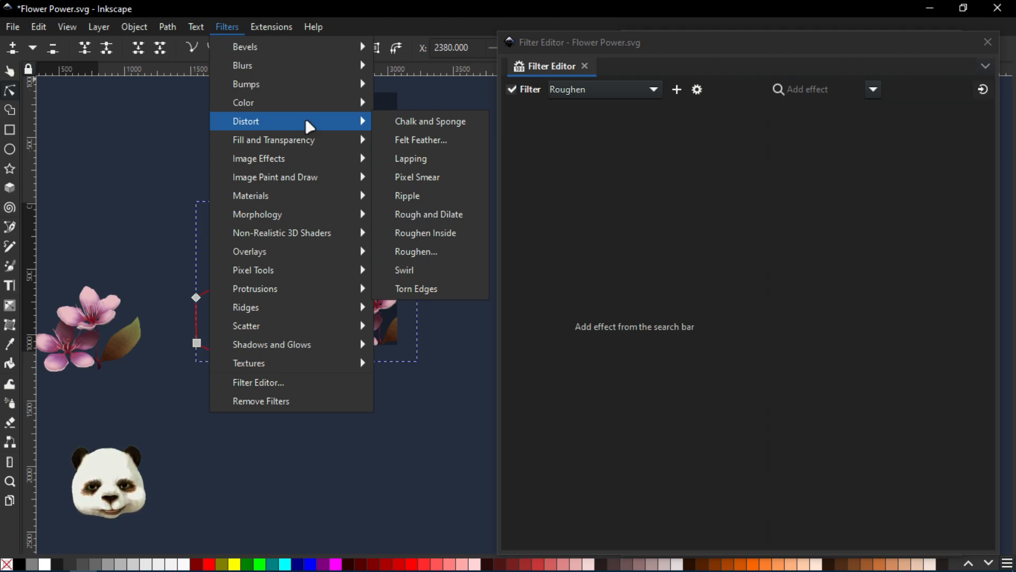
{"action": "left_click", "coordinate": [449, 274]}
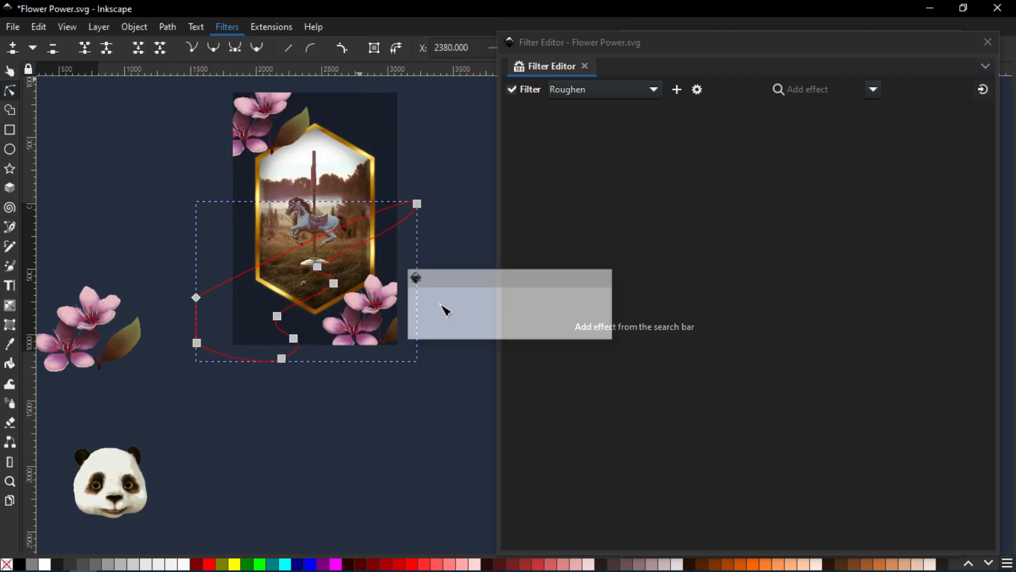
{"action": "scroll", "coordinate": [279, 335], "scroll_direction": "up", "scroll_amount": 3}
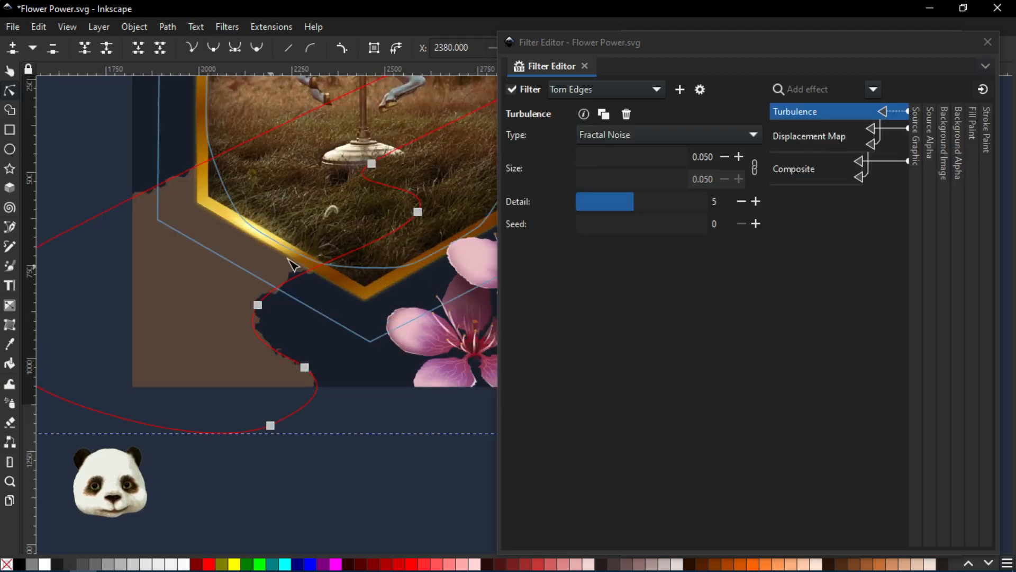
{"action": "left_click_drag", "start_coordinate": [336, 260], "coordinate": [256, 360]}
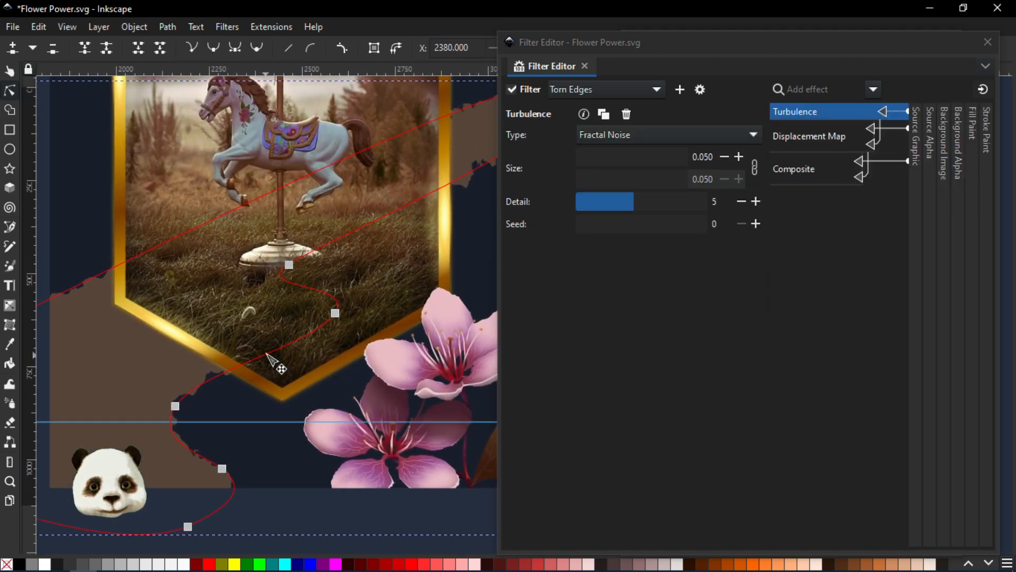
- Examine the settings of the Displacement Map and Composite effects in the brown wave's Torn Edges filter
{"action": "scroll", "coordinate": [268, 355], "scroll_direction": "down", "scroll_amount": 1}
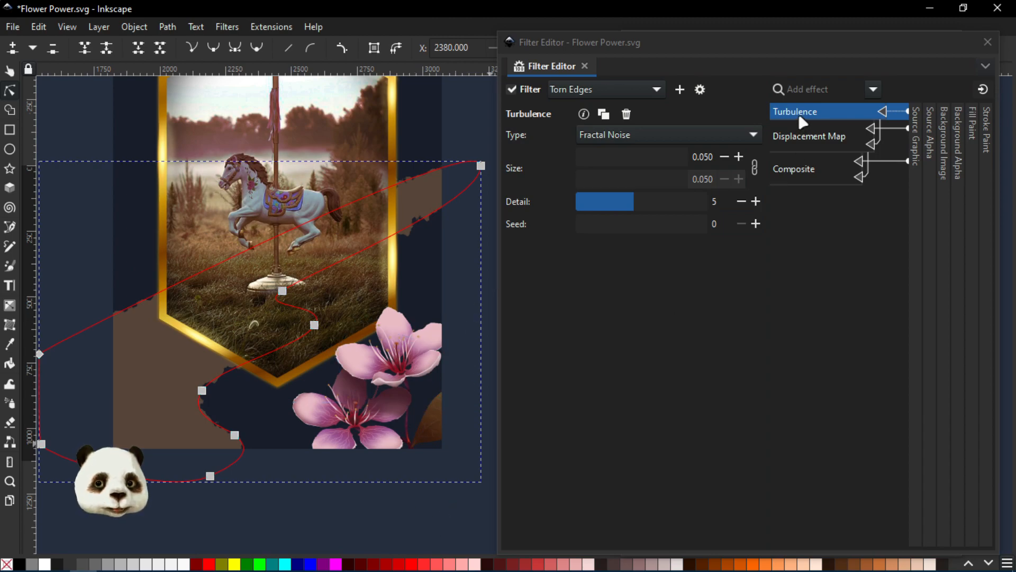
{"action": "left_click", "coordinate": [791, 144]}
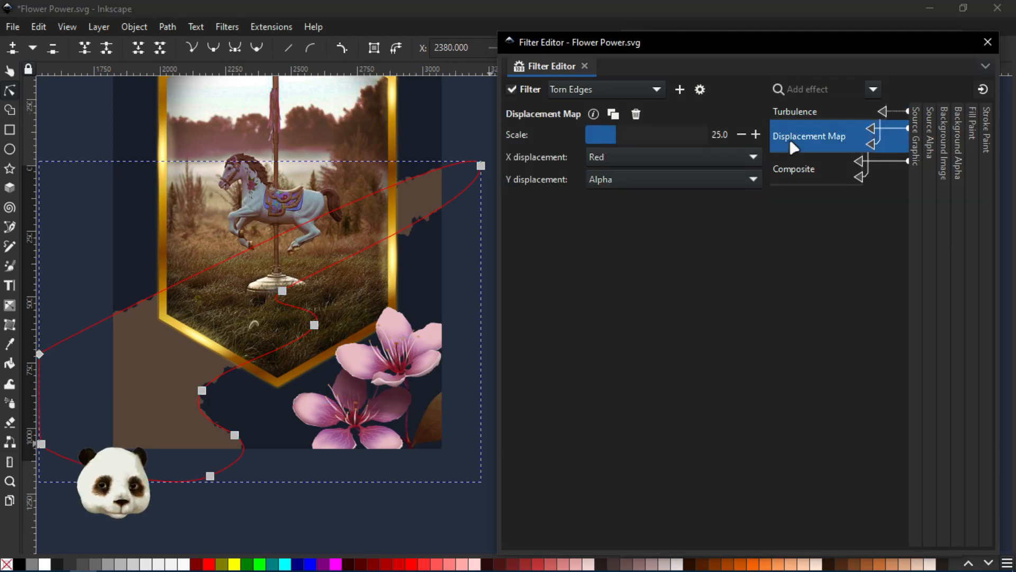
{"action": "left_click", "coordinate": [788, 175]}
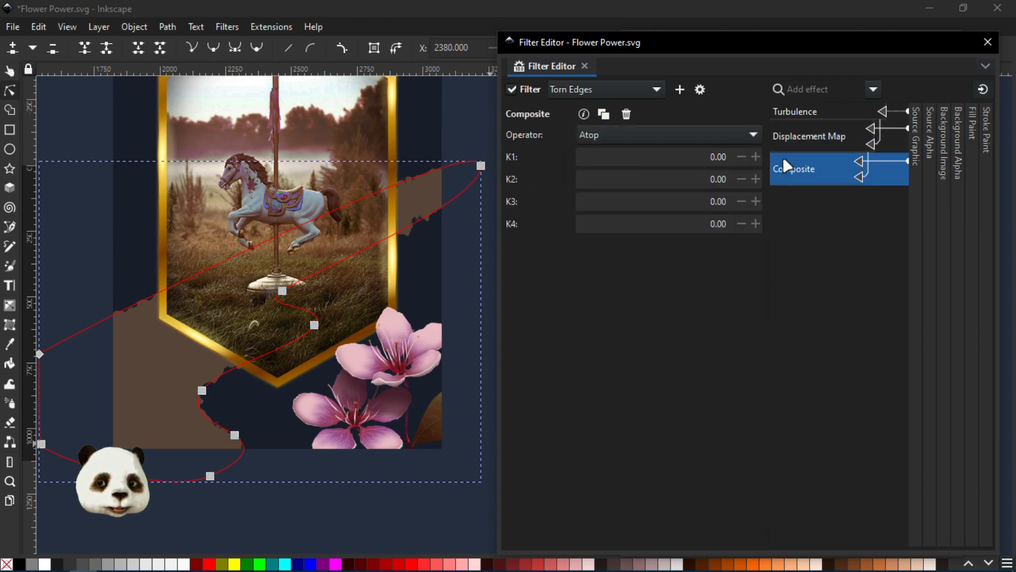
{"action": "left_click", "coordinate": [288, 512]}
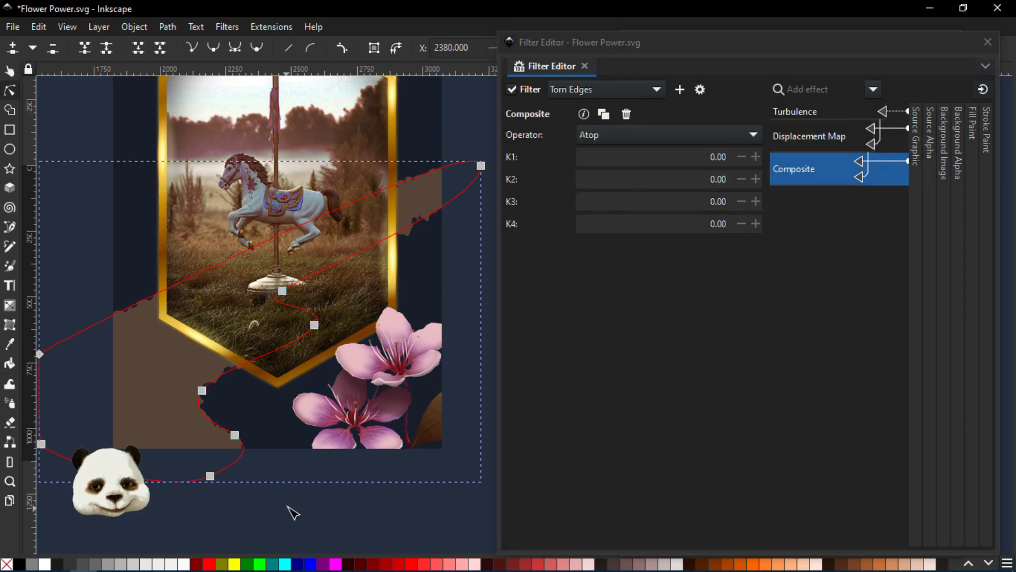
{"action": "left_click", "coordinate": [162, 390]}
{"action": "left_click", "coordinate": [136, 443]}
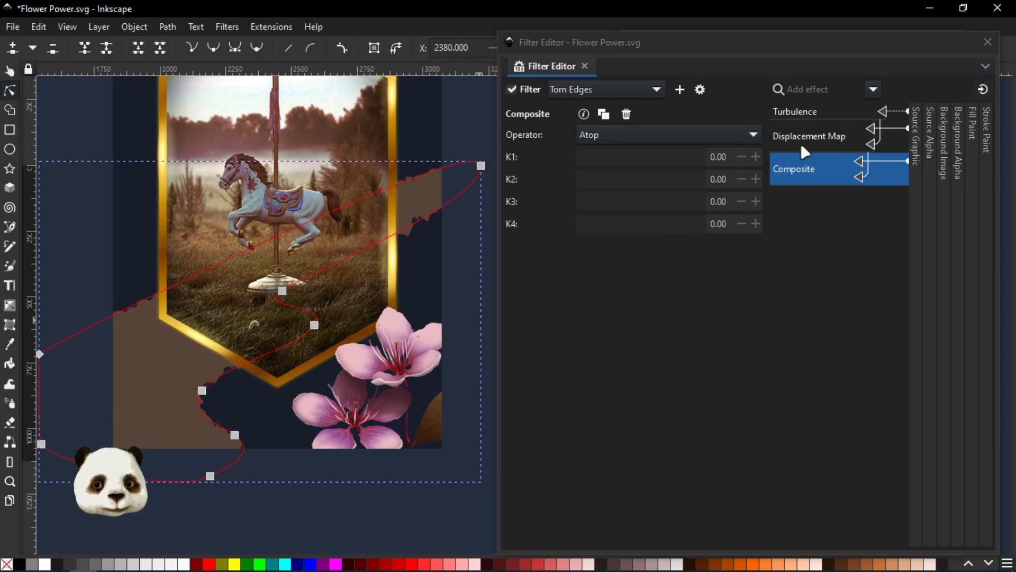
- Set the scale of the Torn Edges filter's Displacement Map effect to 20.7
{"action": "left_click", "coordinate": [845, 110]}
{"action": "left_click", "coordinate": [818, 142]}
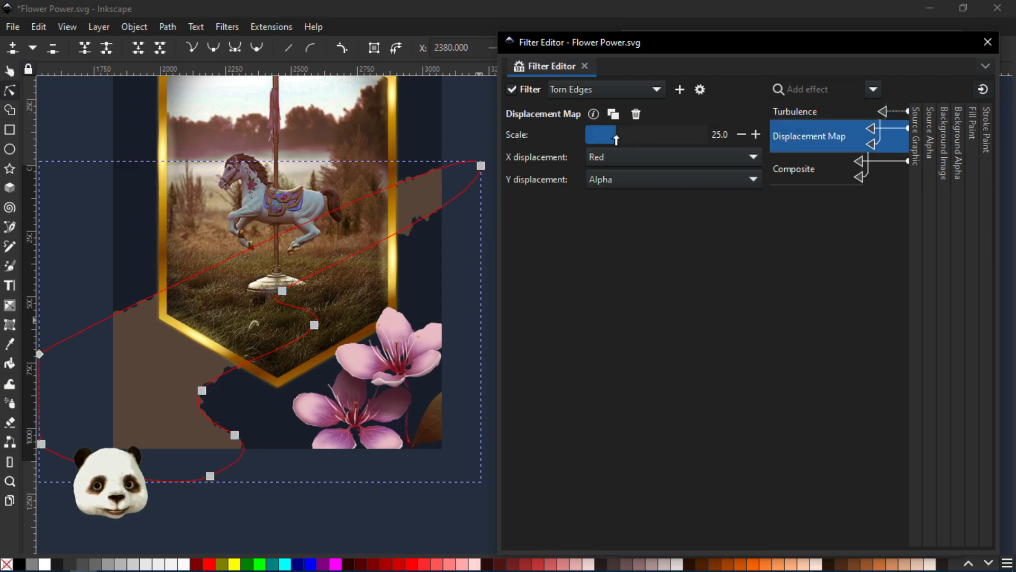
{"action": "left_click_drag", "start_coordinate": [616, 136], "coordinate": [609, 136]}
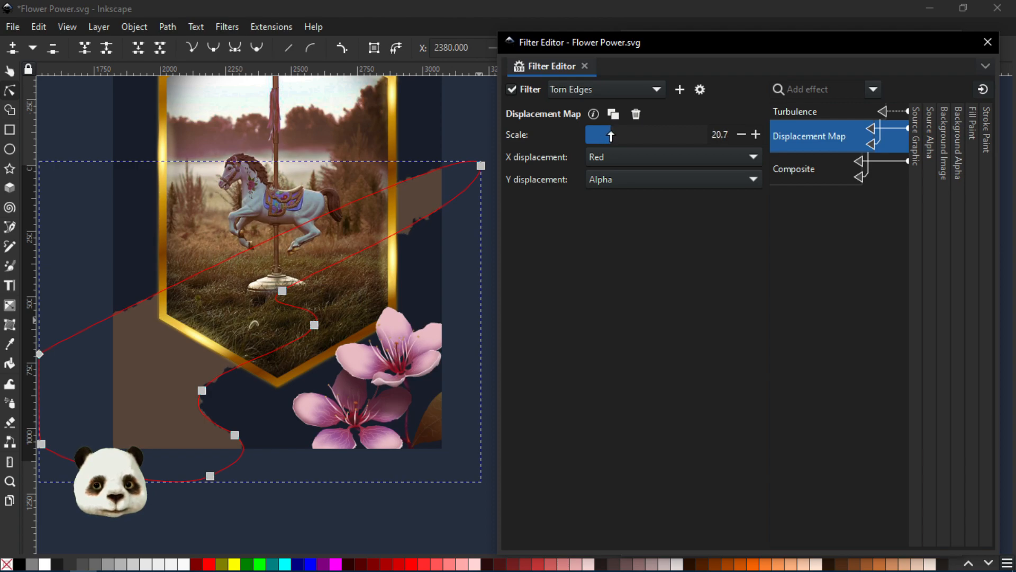
- Try linear gradients on the brown wave with the Gradient tool, undoing each attempt
{"action": "key", "text": "g"}
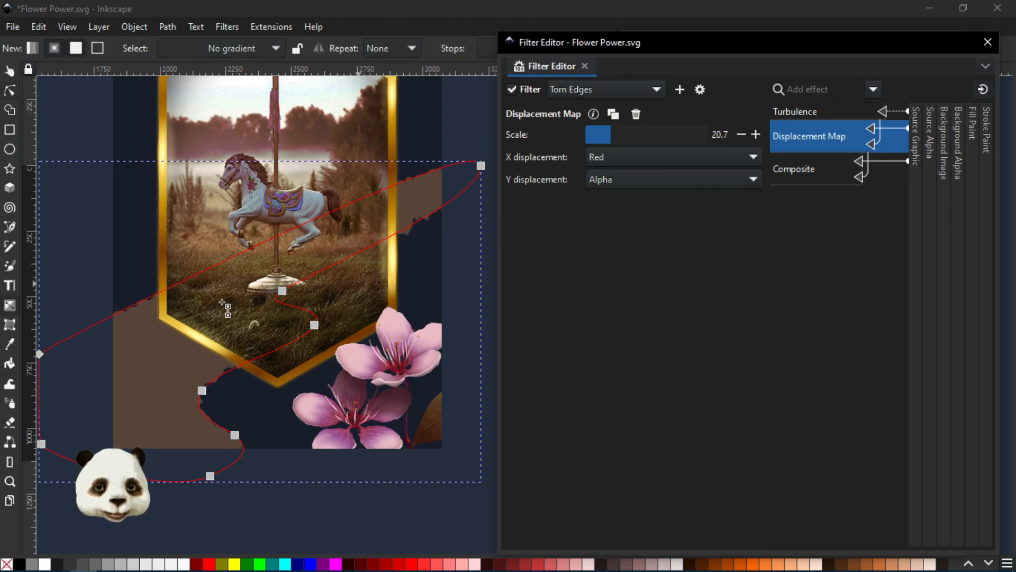
{"action": "left_click", "coordinate": [31, 50]}
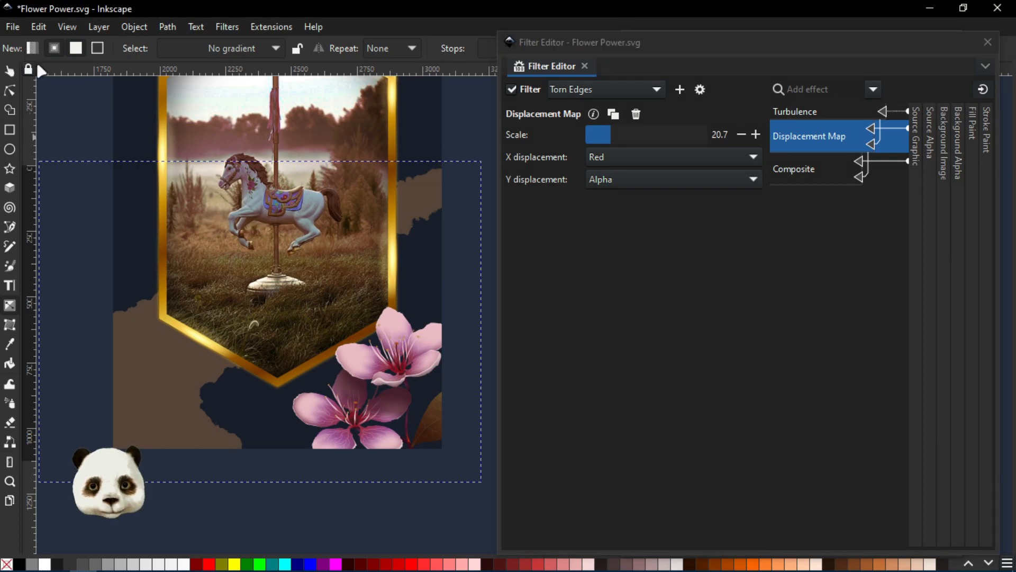
{"action": "left_click_drag", "start_coordinate": [416, 203], "coordinate": [112, 426]}
{"action": "key", "text": "ctrl+z"}
{"action": "key", "text": "ctrl+z"}
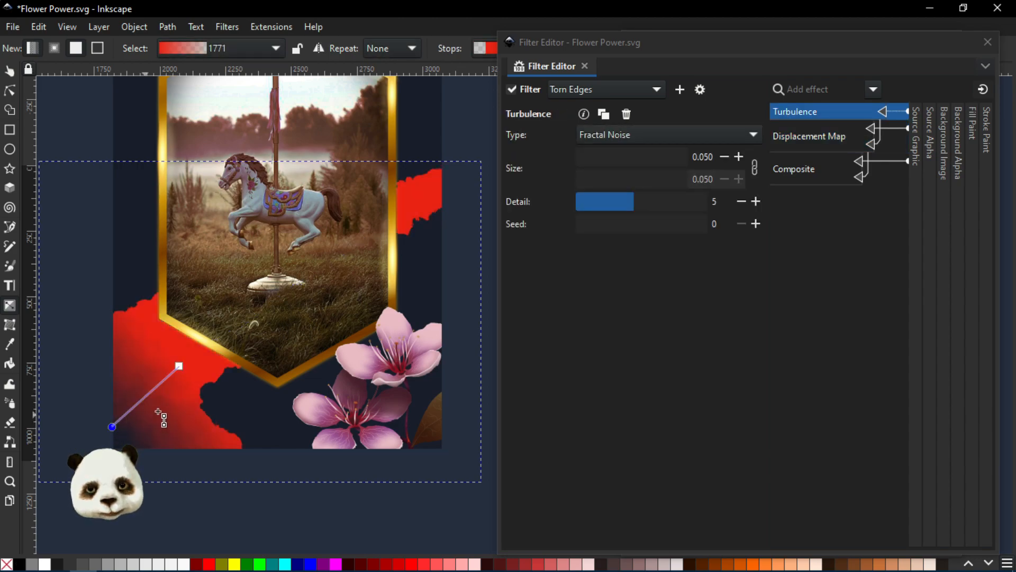
{"action": "key", "text": "ctrl+z"}
{"action": "scroll", "coordinate": [131, 420], "scroll_direction": "up", "scroll_amount": 2}
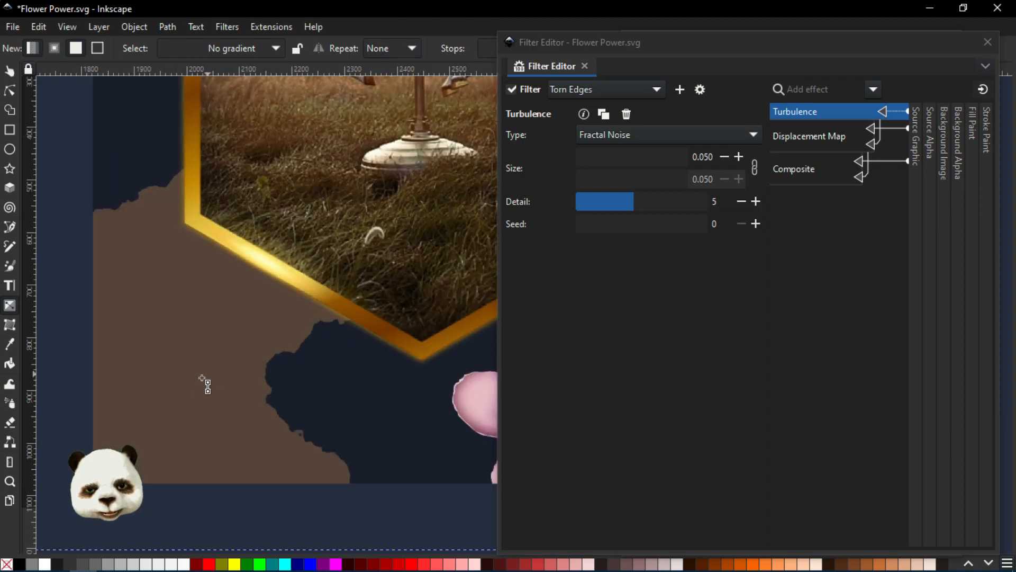
{"action": "scroll", "coordinate": [159, 400], "scroll_direction": "up", "scroll_amount": 2}
{"action": "left_click_drag", "start_coordinate": [198, 333], "coordinate": [102, 413]}
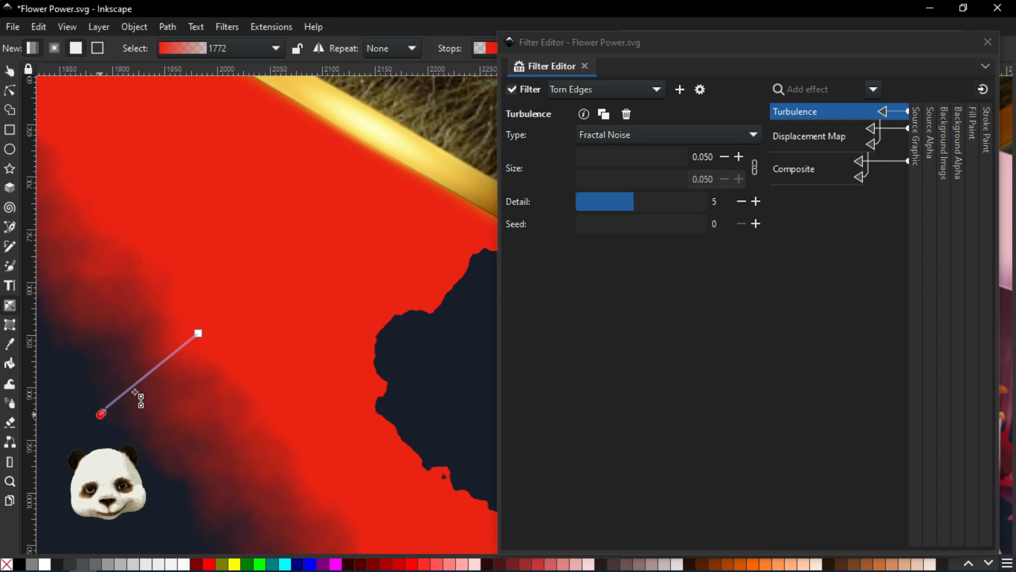
{"action": "key", "text": "ctrl+z"}
- Apply a linear gradient to the brown wave and stretch it diagonally from the wave's upper-right part to its lower-left corner
{"action": "left_click_drag", "start_coordinate": [134, 392], "coordinate": [345, 238]}
{"action": "left_click_drag", "start_coordinate": [321, 345], "coordinate": [232, 417]}
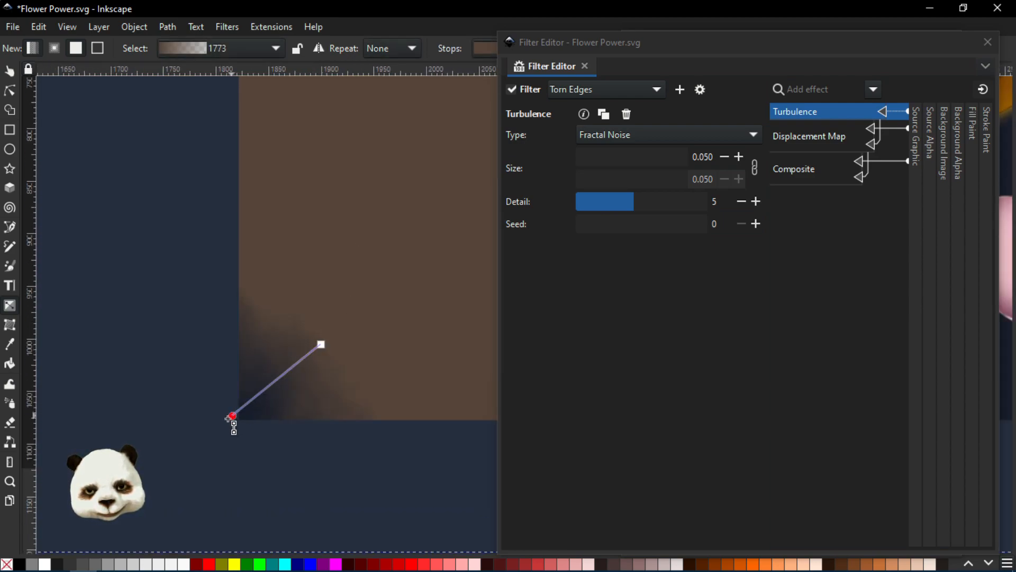
{"action": "scroll", "coordinate": [220, 427], "scroll_direction": "down", "scroll_amount": 5}
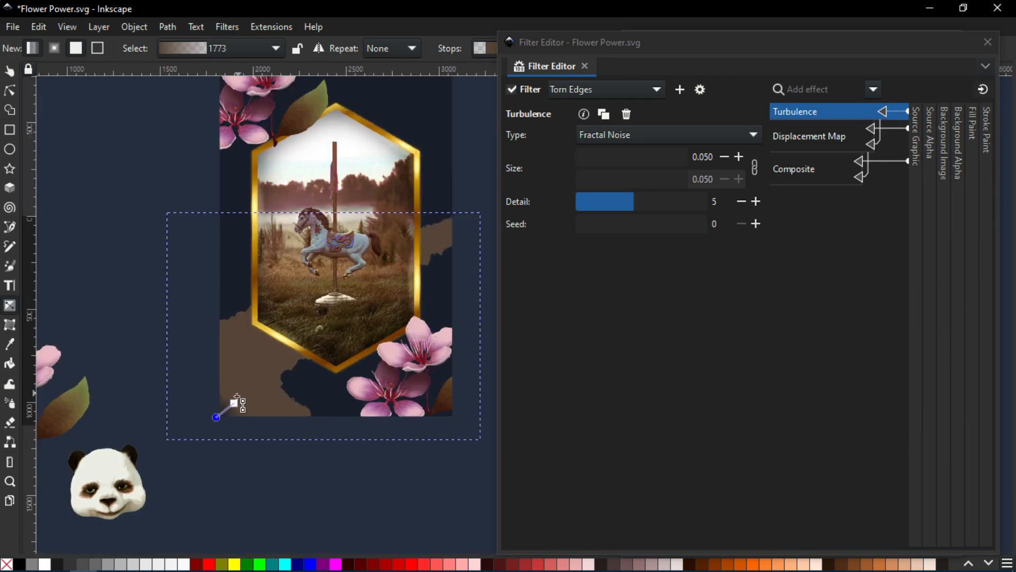
{"action": "left_click_drag", "start_coordinate": [436, 236], "coordinate": [437, 241]}
{"action": "left_click_drag", "start_coordinate": [221, 422], "coordinate": [242, 393]}
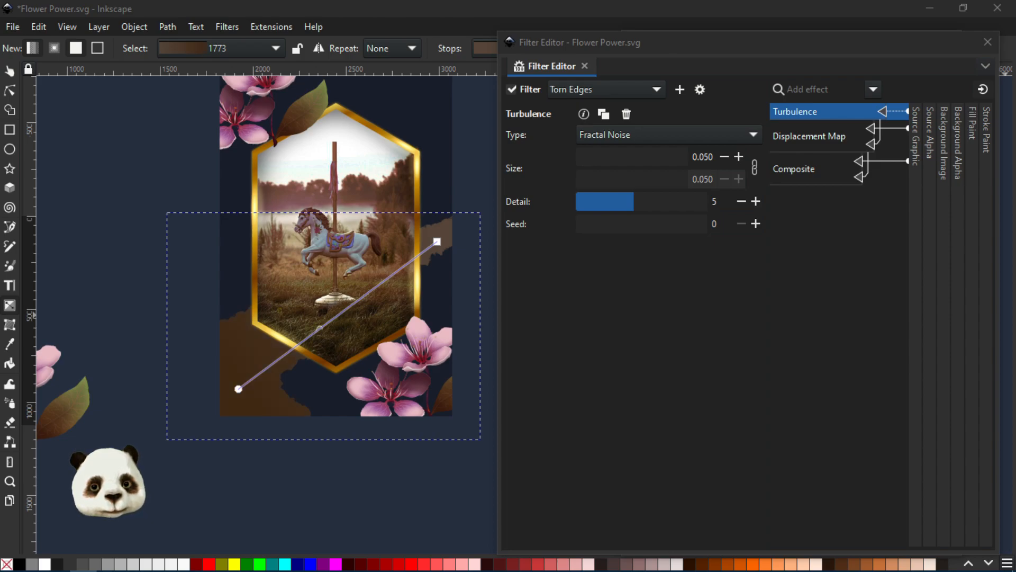
- Move the wave gradient's start handle onto the carousel horse and its end handle to the lower-right flowers
{"action": "left_click", "coordinate": [437, 241]}
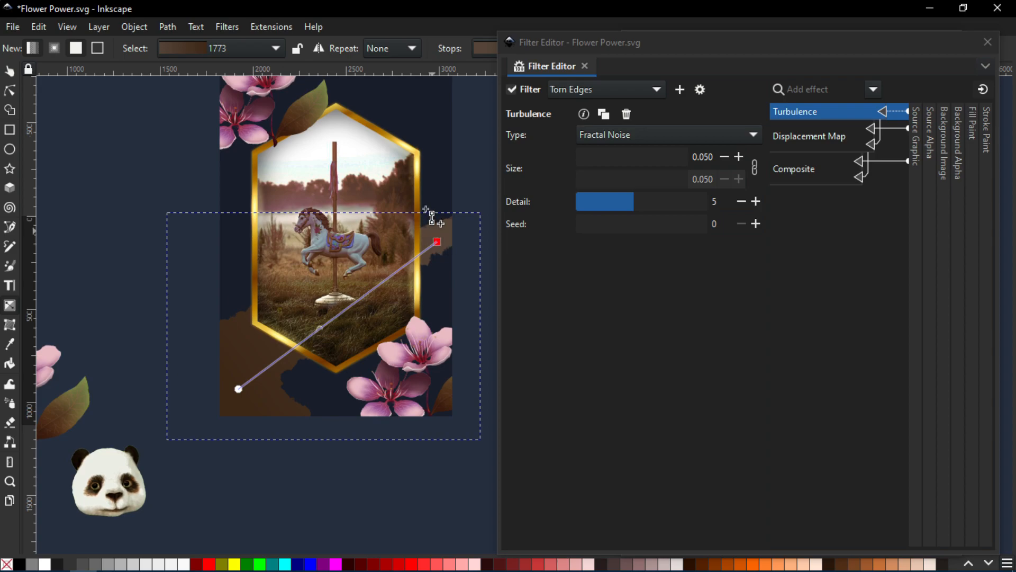
{"action": "left_click_drag", "start_coordinate": [346, 236], "coordinate": [331, 242]}
{"action": "left_click_drag", "start_coordinate": [250, 389], "coordinate": [379, 350]}
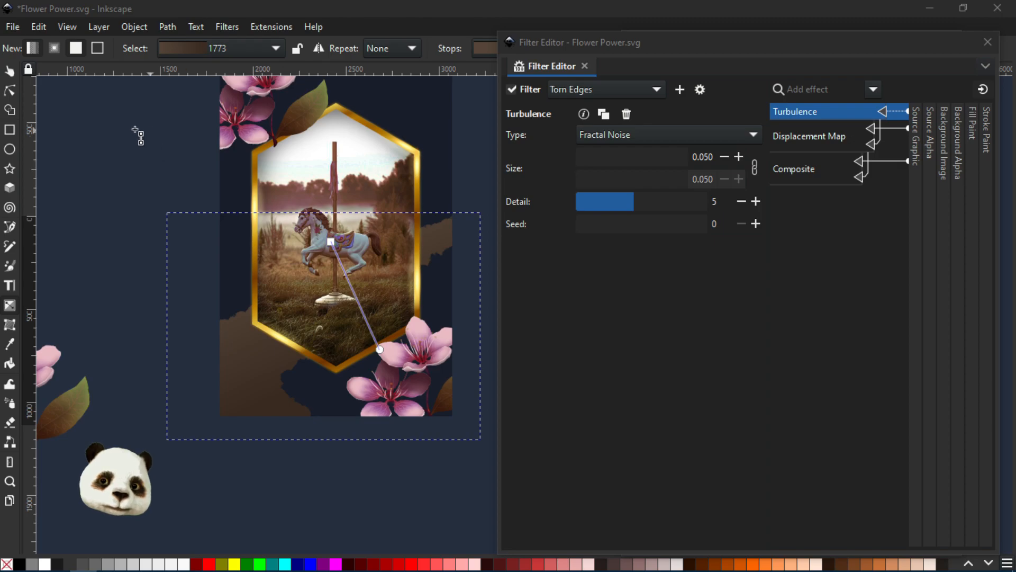
- Review the brown wave within the whole design, then fade it almost completely into the dark navy background
{"action": "left_click", "coordinate": [9, 70]}
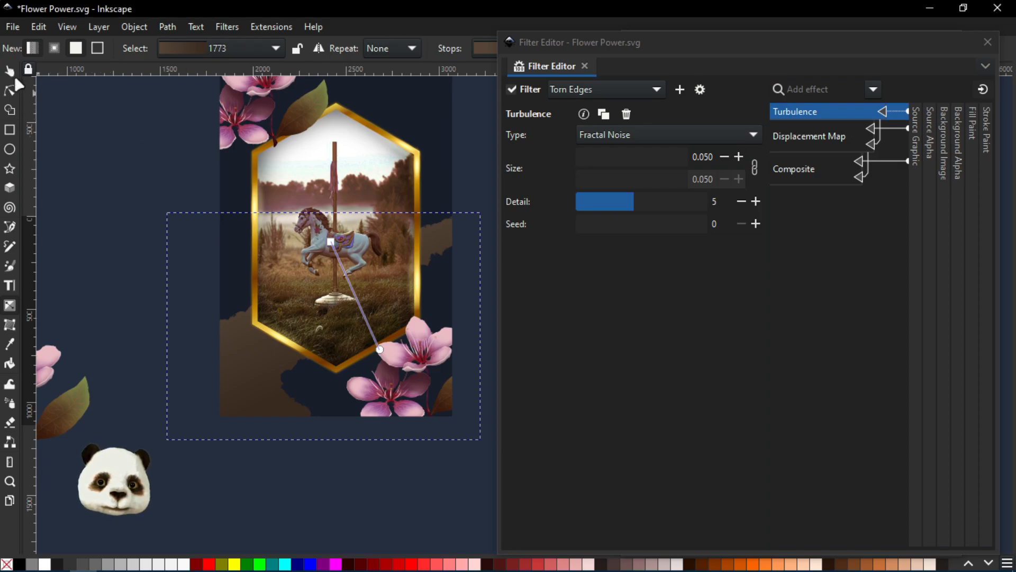
{"action": "left_click", "coordinate": [103, 155]}
{"action": "scroll", "coordinate": [103, 155], "scroll_direction": "down", "scroll_amount": 1}
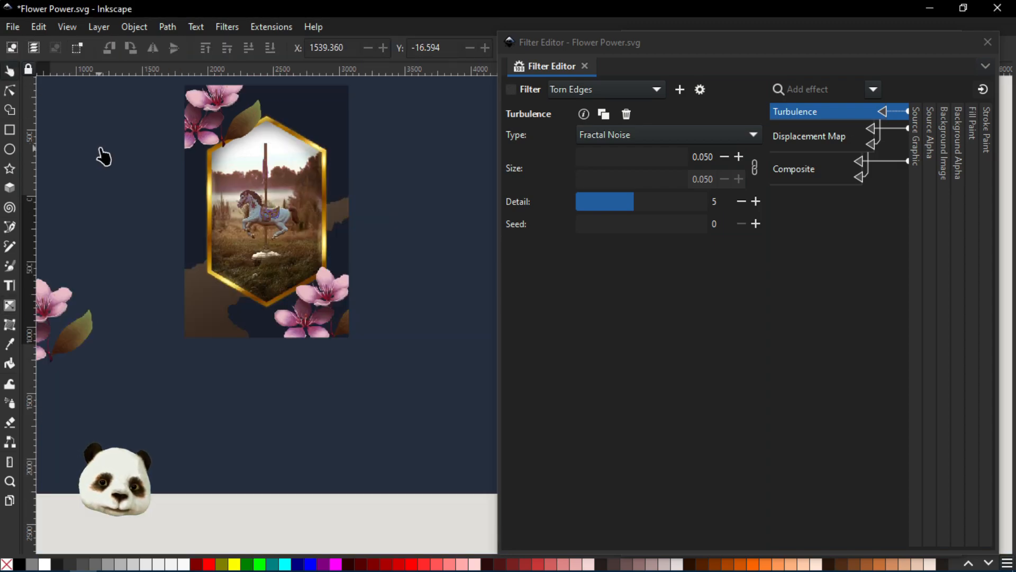
{"action": "scroll", "coordinate": [119, 195], "scroll_direction": "up", "scroll_amount": 1}
{"action": "scroll", "coordinate": [181, 245], "scroll_direction": "down", "scroll_amount": 2}
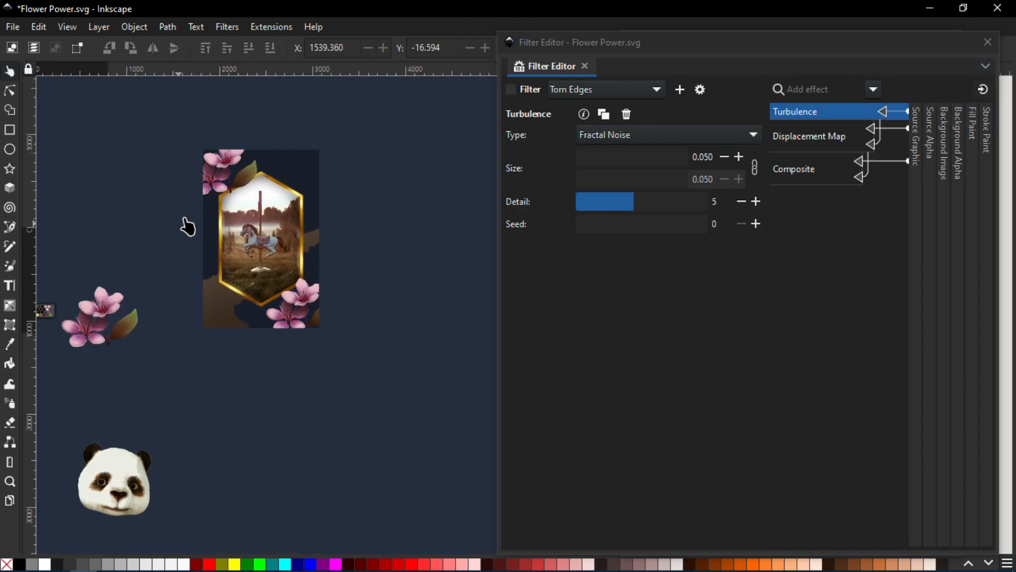
{"action": "scroll", "coordinate": [184, 222], "scroll_direction": "up", "scroll_amount": 1}
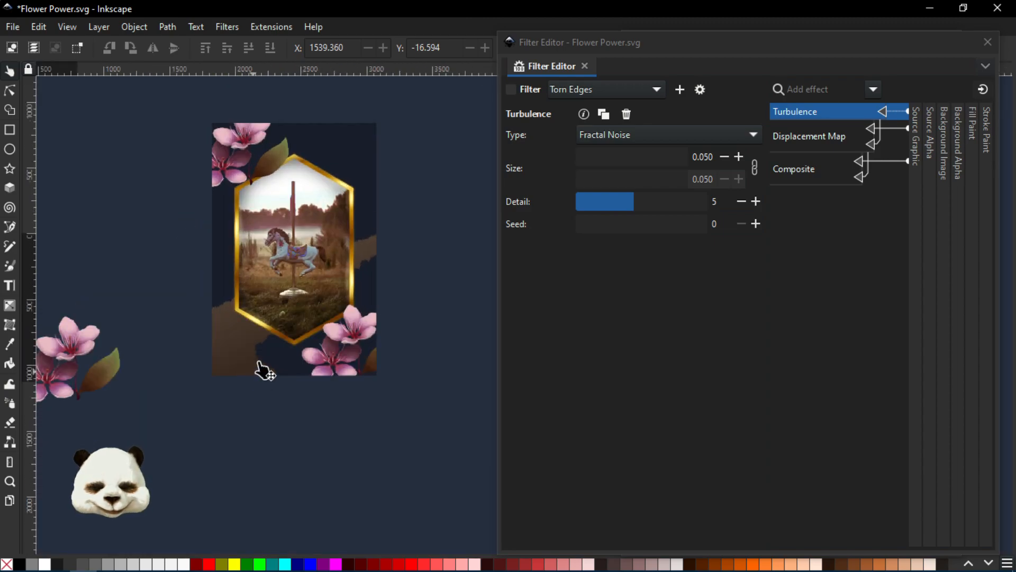
{"action": "left_click", "coordinate": [242, 354]}
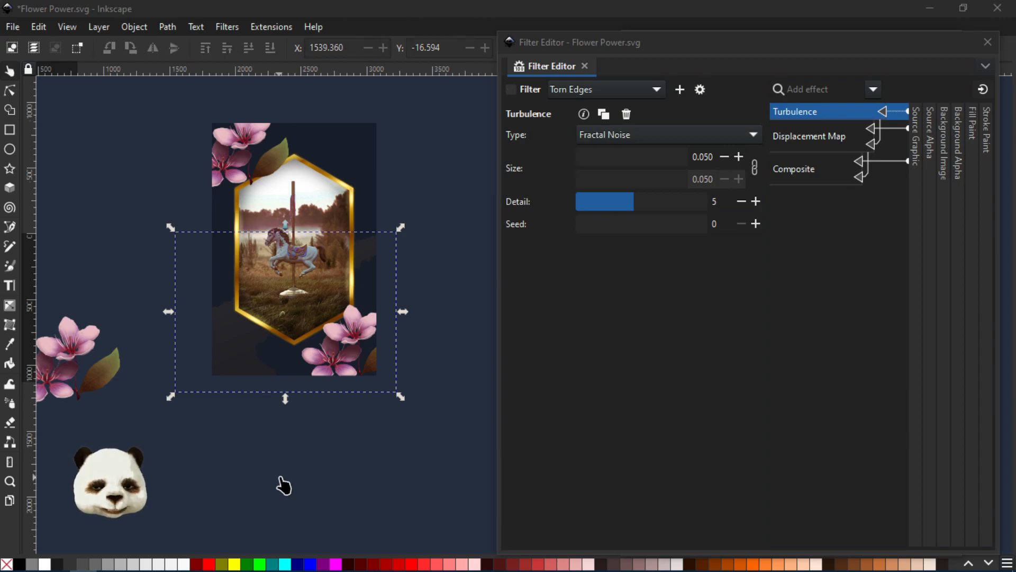
{"action": "scroll", "coordinate": [228, 440], "scroll_direction": "up", "scroll_amount": 1}
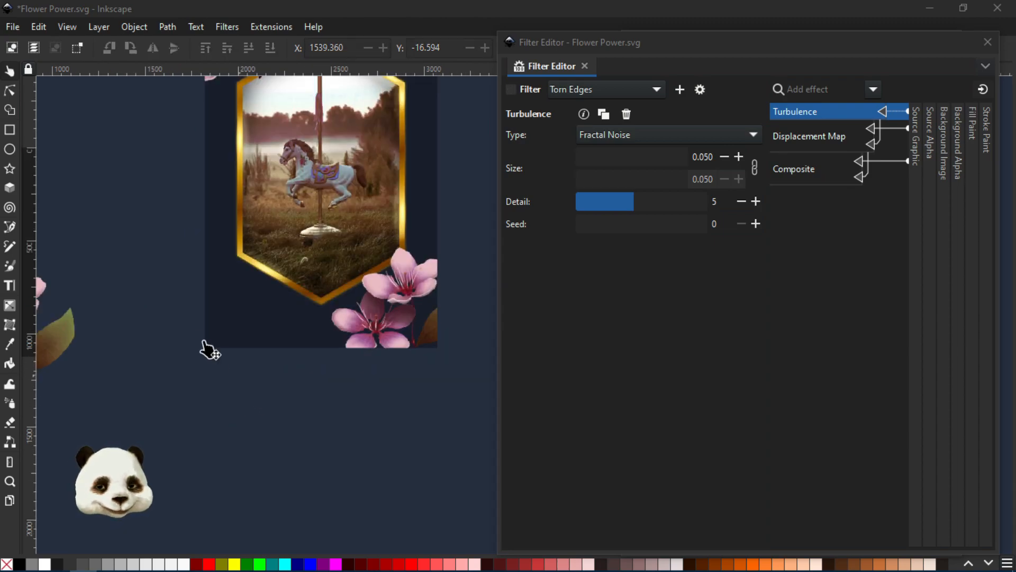
- Close the Filter Editor and unhide the upper Background rectangle with the green gradient in group g1691
{"action": "left_click", "coordinate": [225, 314]}
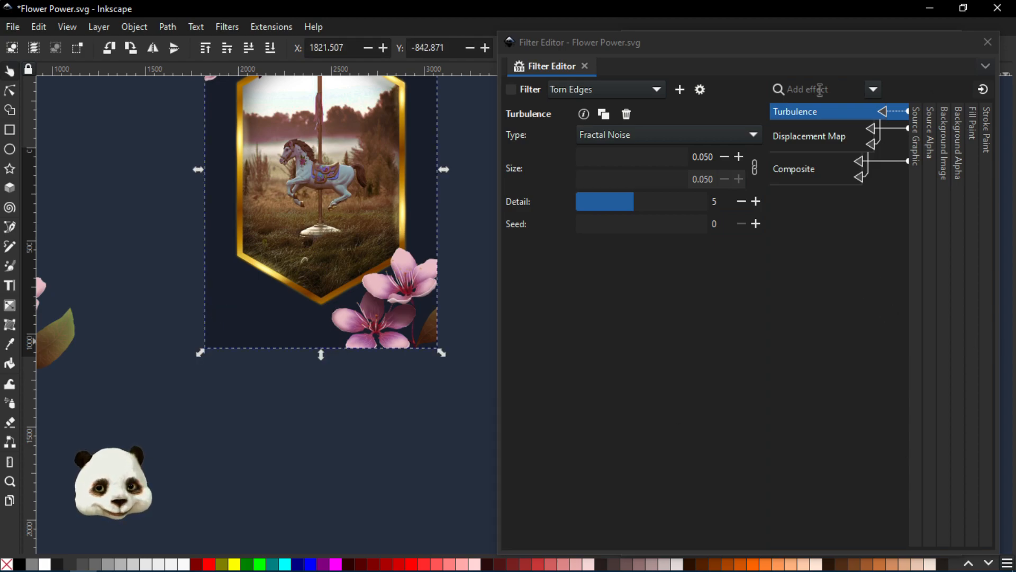
{"action": "left_click", "coordinate": [988, 42]}
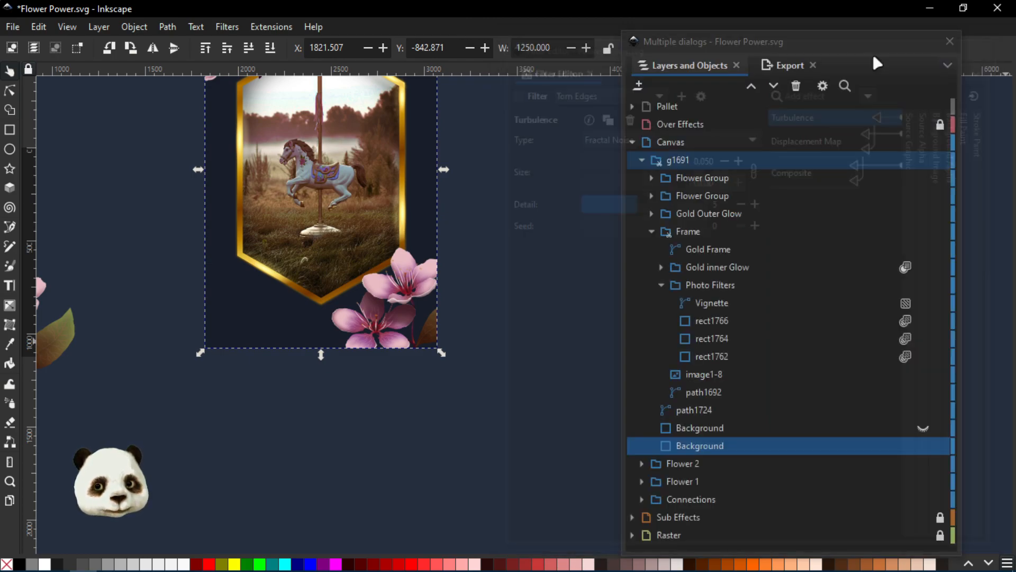
{"action": "left_click", "coordinate": [719, 428]}
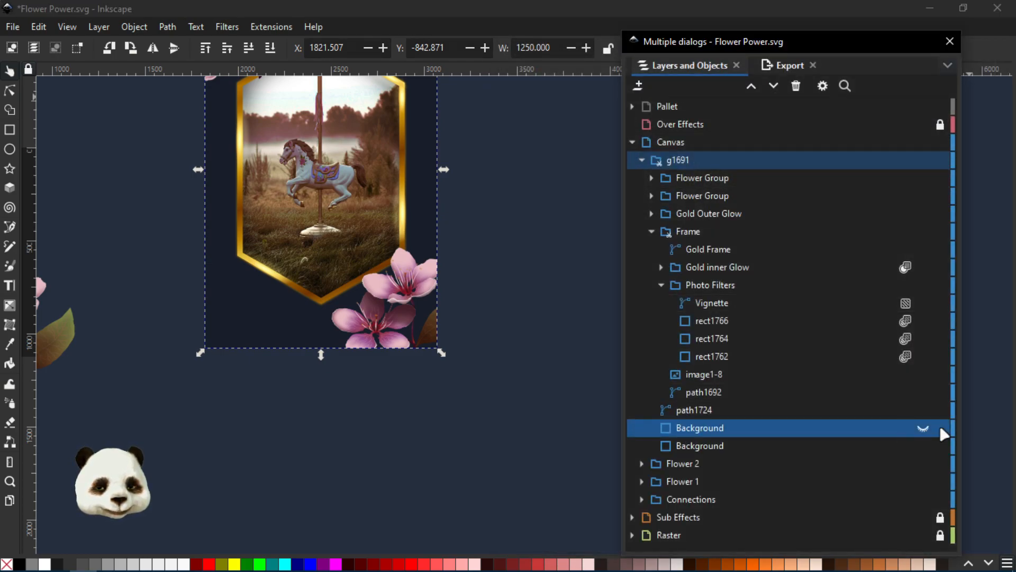
{"action": "left_click", "coordinate": [923, 427]}
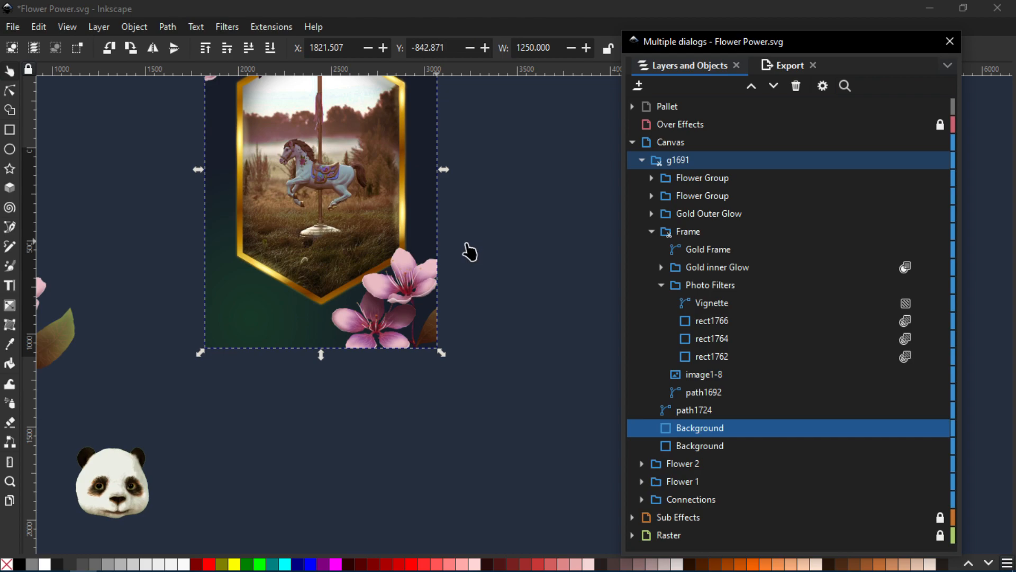
- Make the outer stop of the unhidden Background rectangle's green radial gradient fully transparent
{"action": "key", "text": "g"}
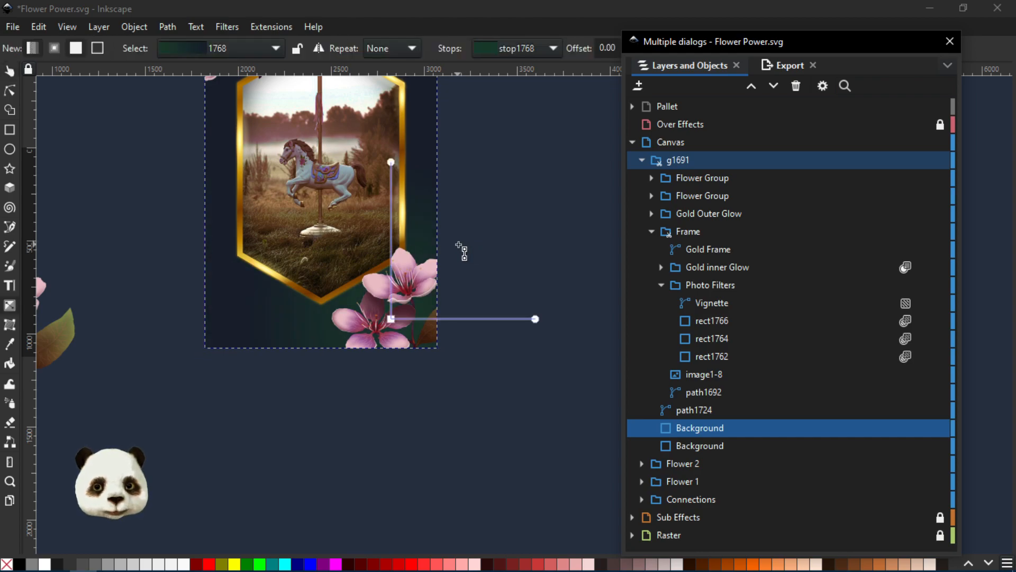
{"action": "left_click", "coordinate": [536, 319]}
{"action": "left_click", "coordinate": [536, 319]}
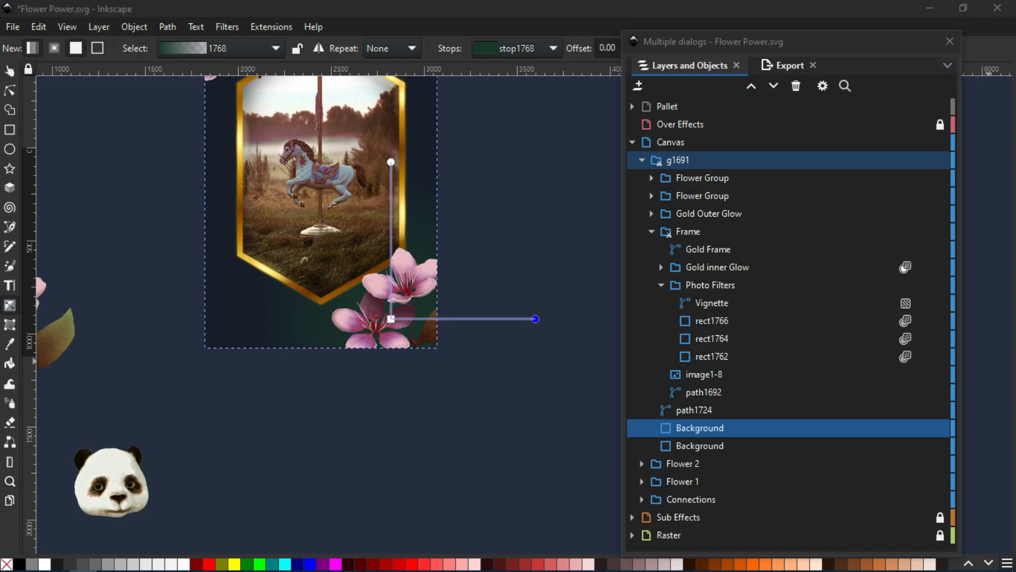
{"action": "scroll", "coordinate": [473, 217], "scroll_direction": "down", "scroll_amount": 2}
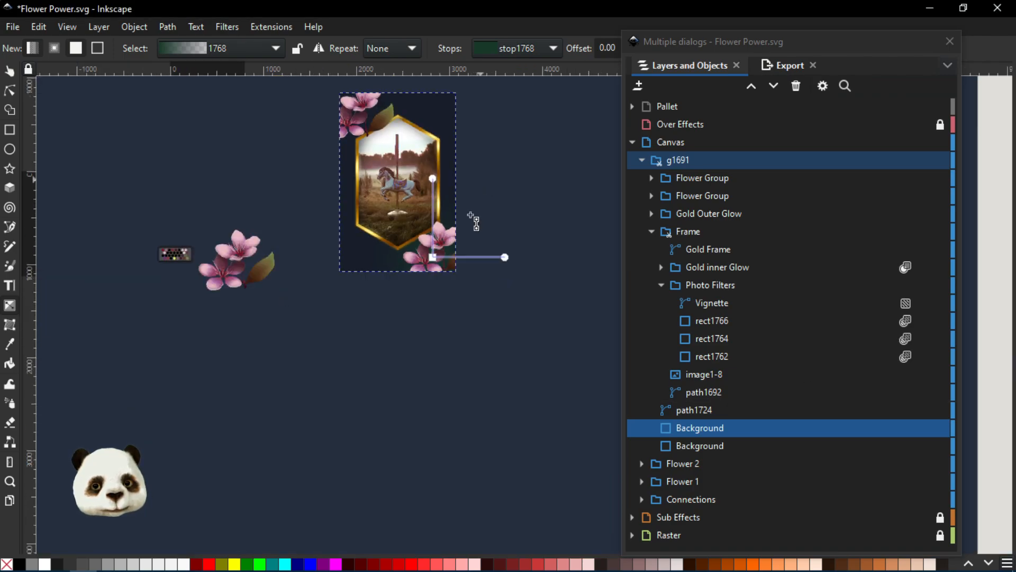
{"action": "scroll", "coordinate": [475, 289], "scroll_direction": "up", "scroll_amount": 4}
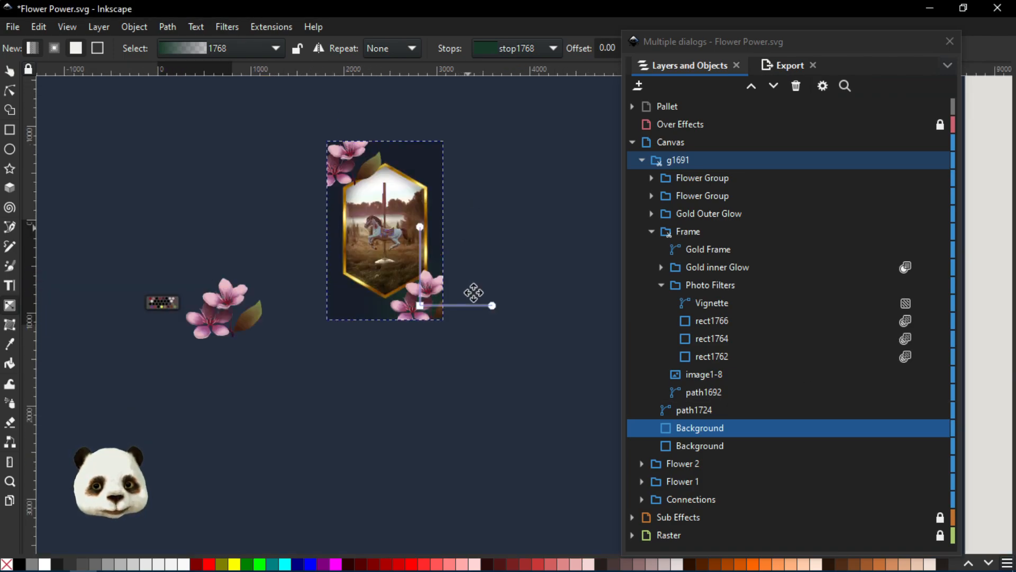
- Duplicate the green-glow Background rectangle and flip the copy horizontally and vertically so its glow falls on the upper-left corner
{"action": "left_click", "coordinate": [10, 72]}
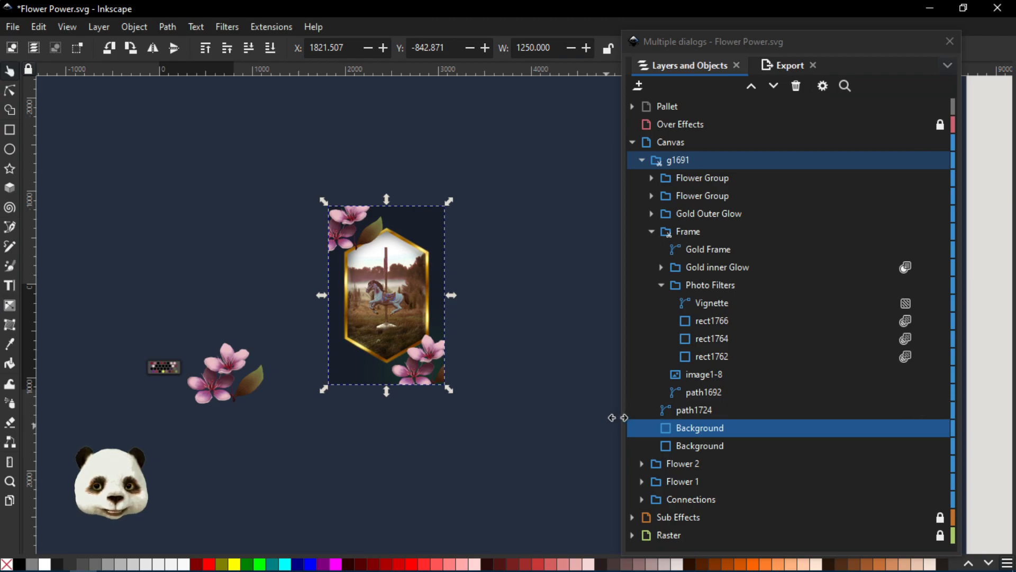
{"action": "key", "text": "Home"}
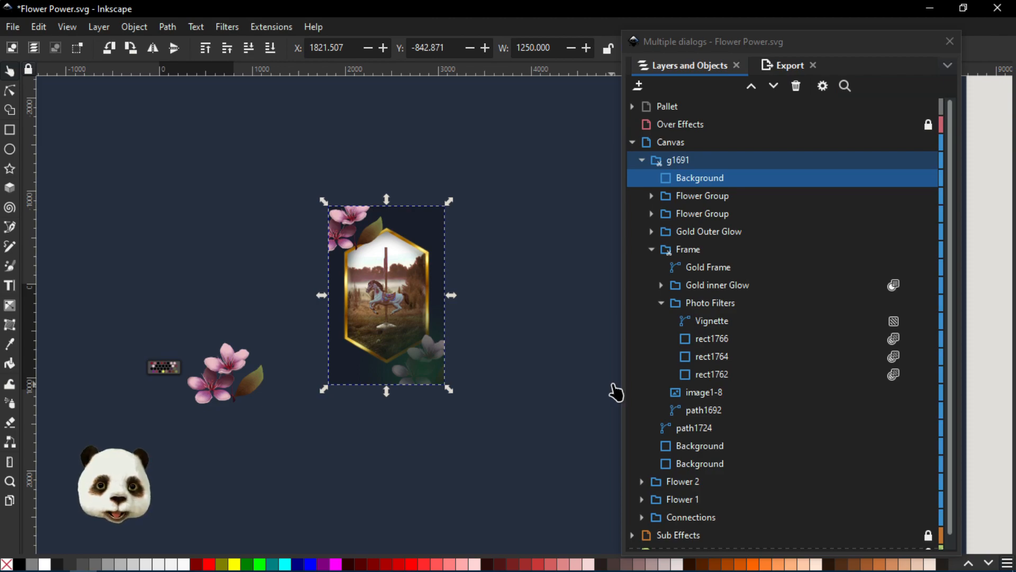
{"action": "key", "text": "h"}
{"action": "key", "text": "v"}
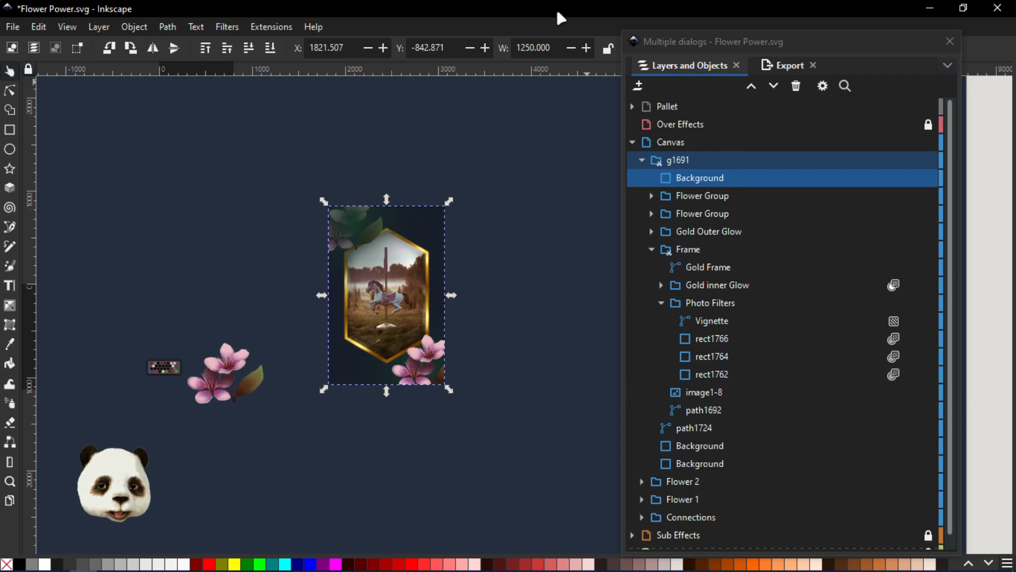
- Lower the flipped Background copy in the stacking order to directly below the Frame group and above path1724
{"action": "key", "text": "Page_Down"}
{"action": "key", "text": "Page_Down"}
{"action": "key", "text": "Page_Down"}
{"action": "key", "text": "Page_Down"}
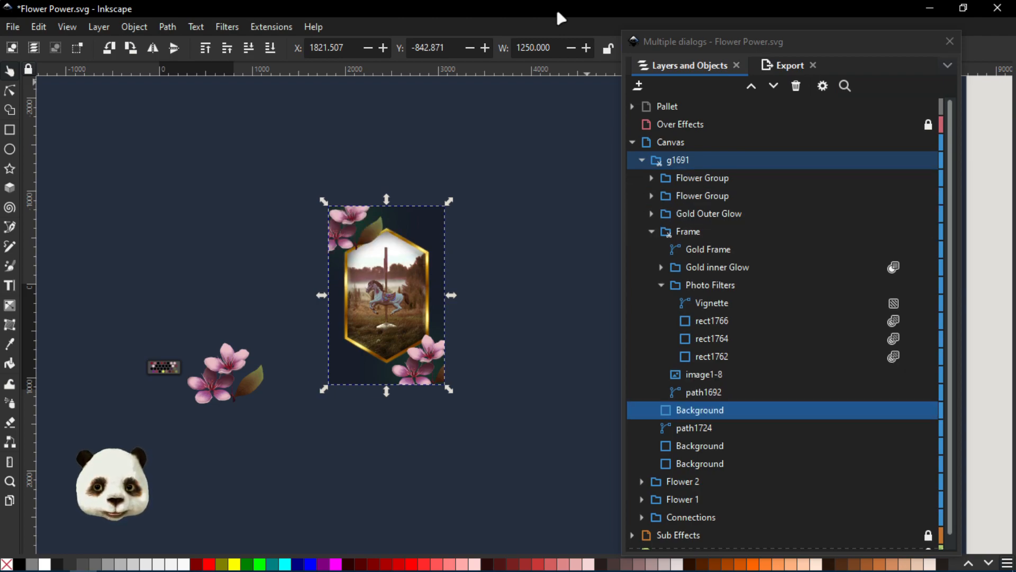
- Lower the flipped Background copy below path1724 and shift its radial gradient slightly closer to the upper-left corner
{"action": "key", "text": "Page_Down"}
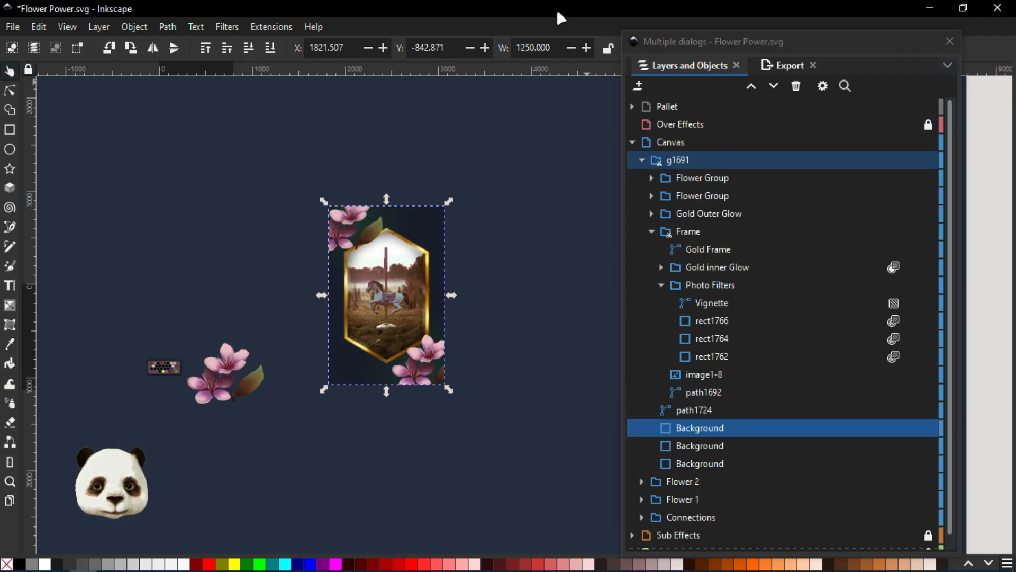
{"action": "scroll", "coordinate": [418, 257], "scroll_direction": "up", "scroll_amount": 2}
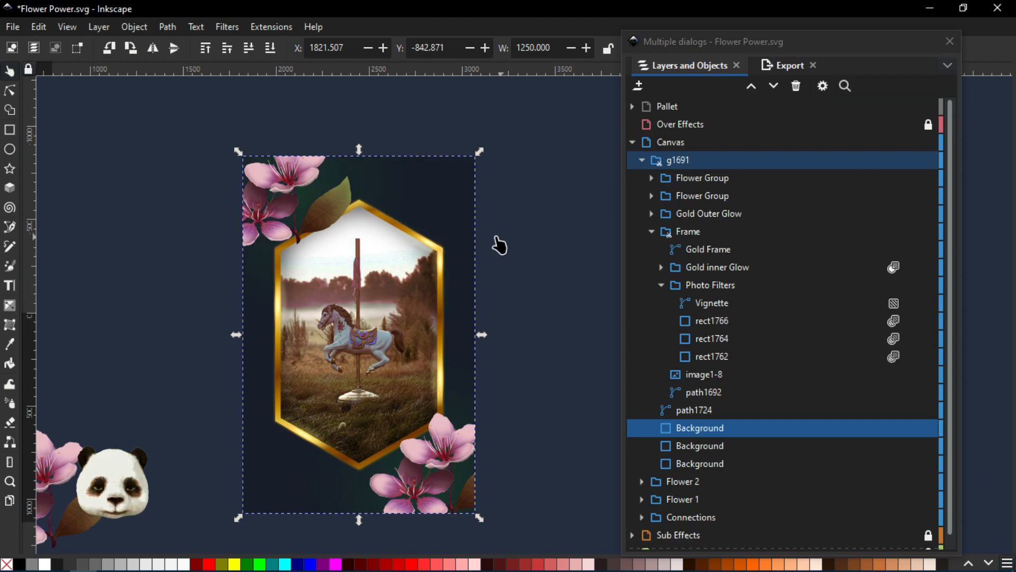
{"action": "key", "text": "g"}
{"action": "left_click_drag", "start_coordinate": [289, 185], "coordinate": [269, 182]}
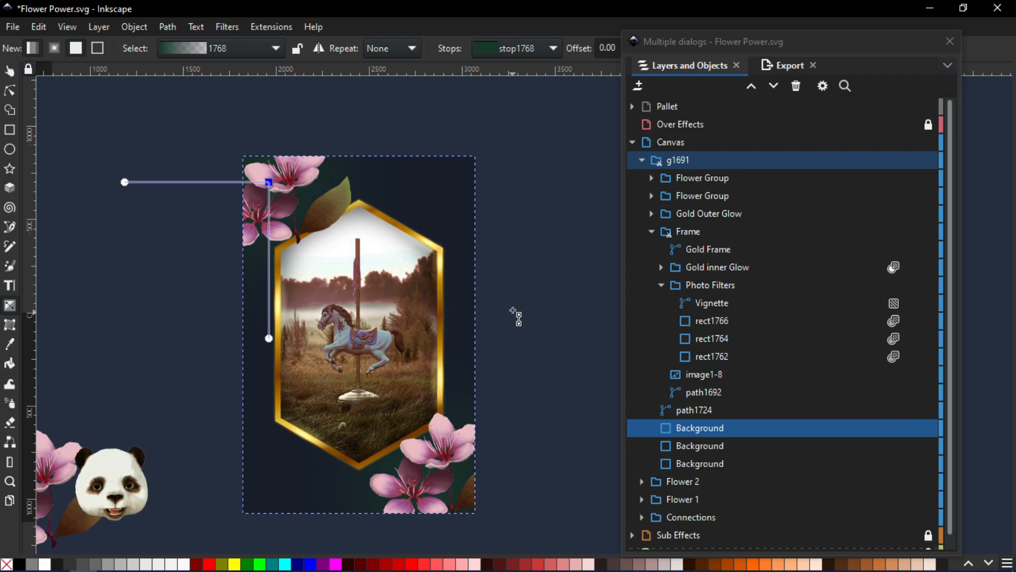
{"action": "scroll", "coordinate": [504, 272], "scroll_direction": "down", "scroll_amount": 2}
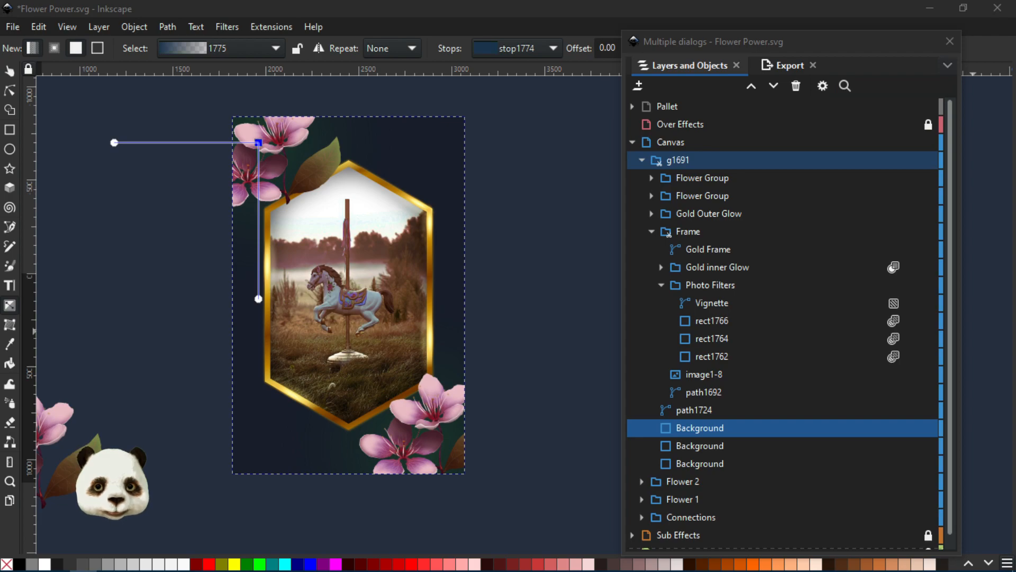
- Recolour the inner stop of the upper-left glow to a muted blue and enlarge its radial gradient to reach the frame's lower edge
{"action": "key", "text": "d"}
{"action": "left_click", "coordinate": [420, 151]}
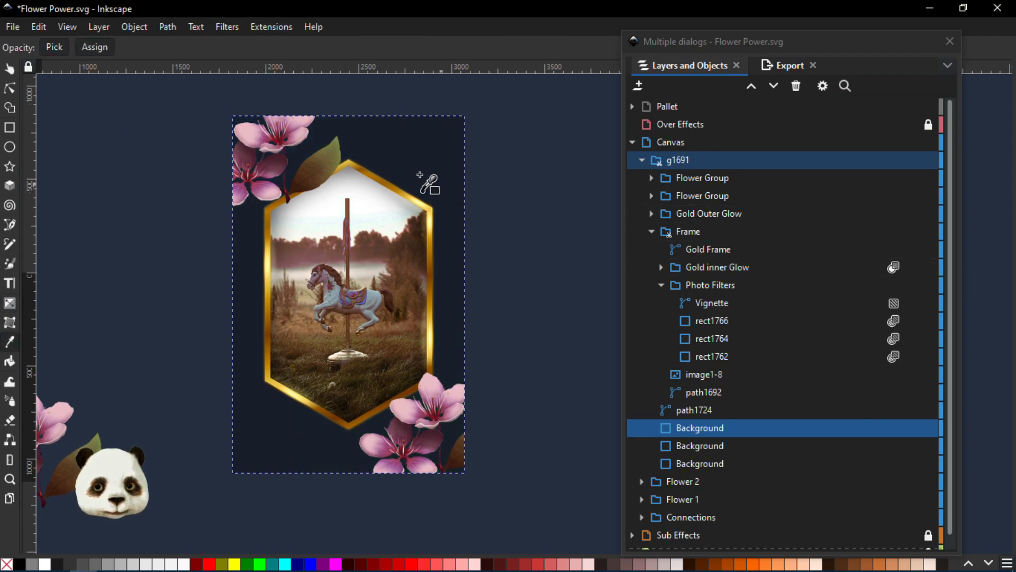
{"action": "key", "text": "ctrl+z"}
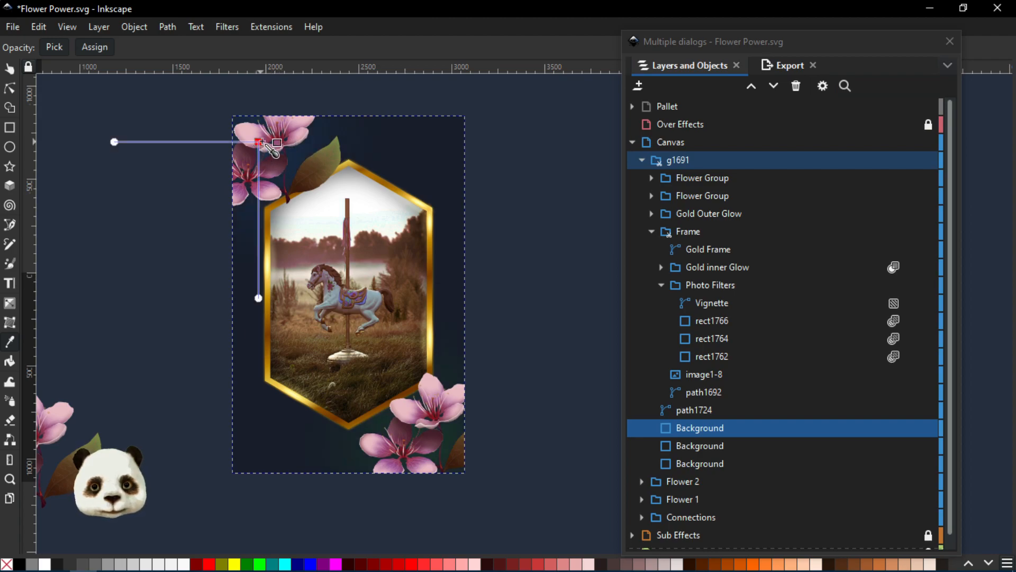
{"action": "left_click", "coordinate": [259, 142]}
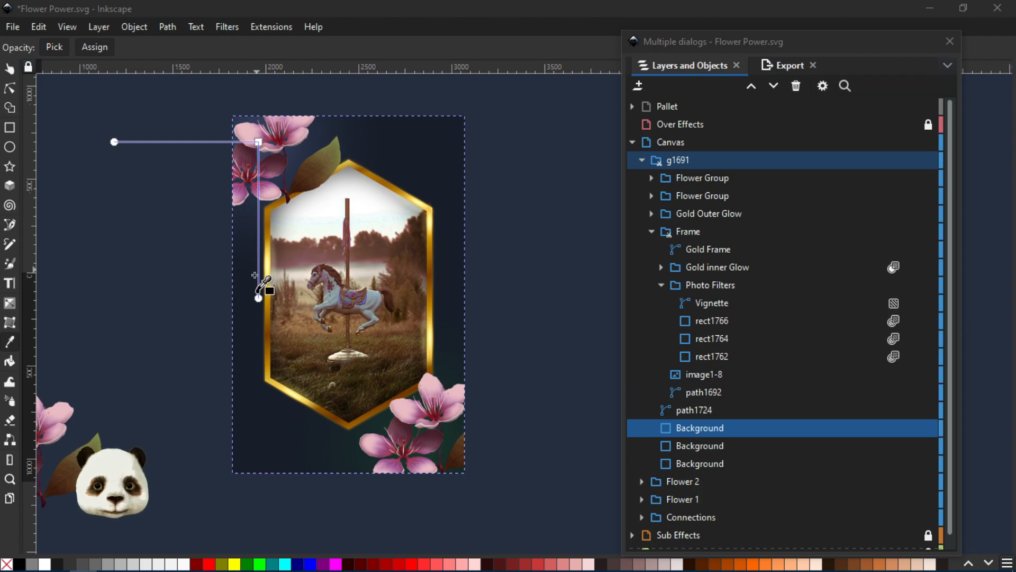
{"action": "key", "text": "g"}
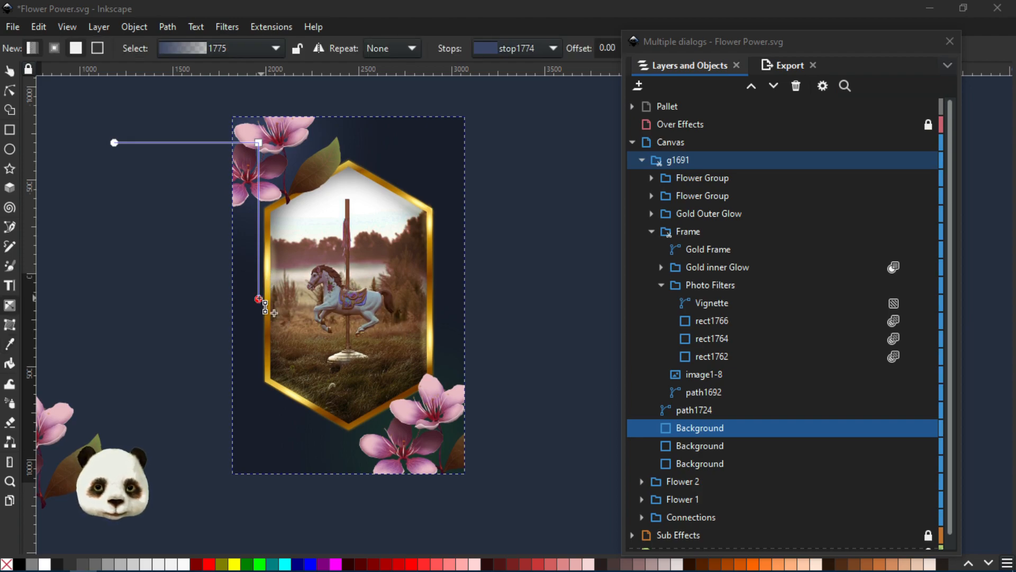
{"action": "left_click_drag", "start_coordinate": [260, 300], "coordinate": [278, 402]}
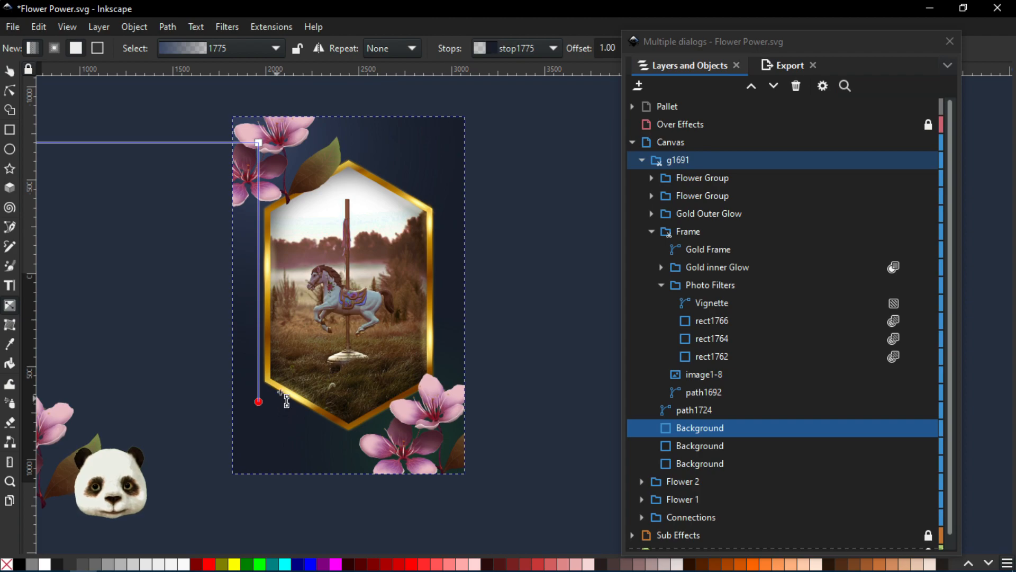
{"action": "scroll", "coordinate": [294, 384], "scroll_direction": "down", "scroll_amount": 1}
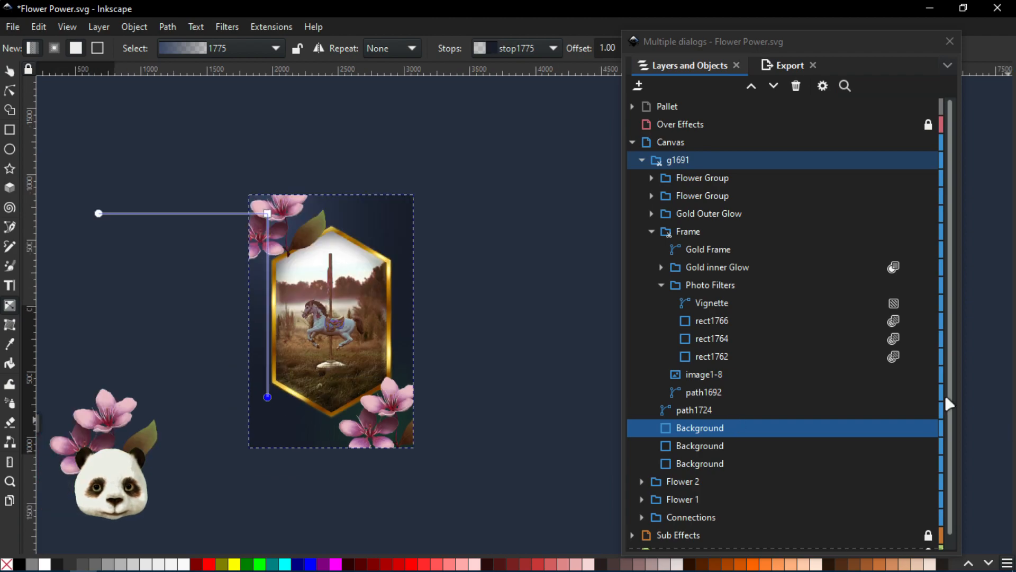
- Delete the green-glow Background rectangle, then duplicate the blue-glow one and flip the copy horizontally and vertically
{"action": "left_click", "coordinate": [710, 446]}
{"action": "key", "text": "Delete"}
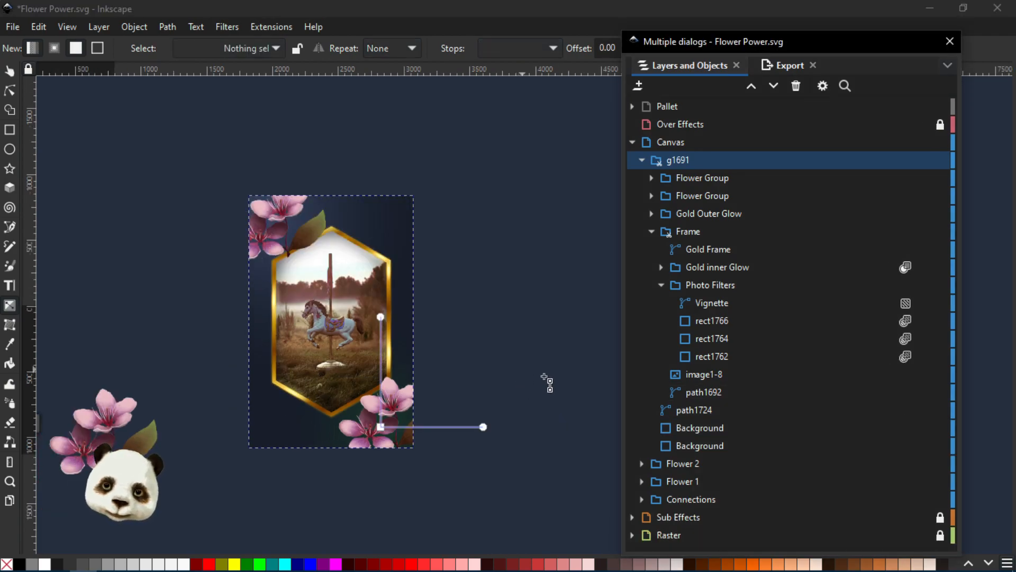
{"action": "left_click", "coordinate": [706, 430]}
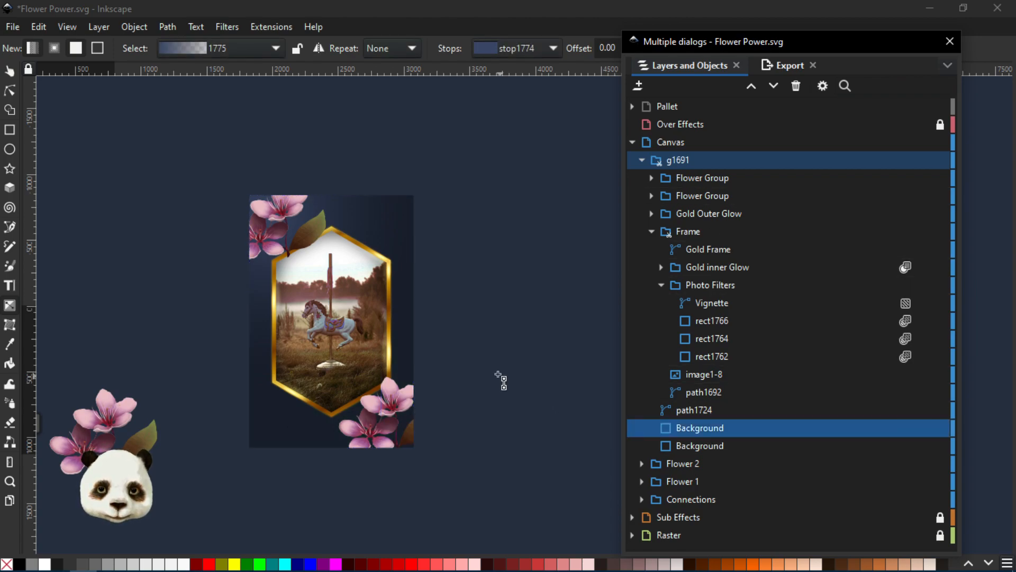
{"action": "key", "text": "Home"}
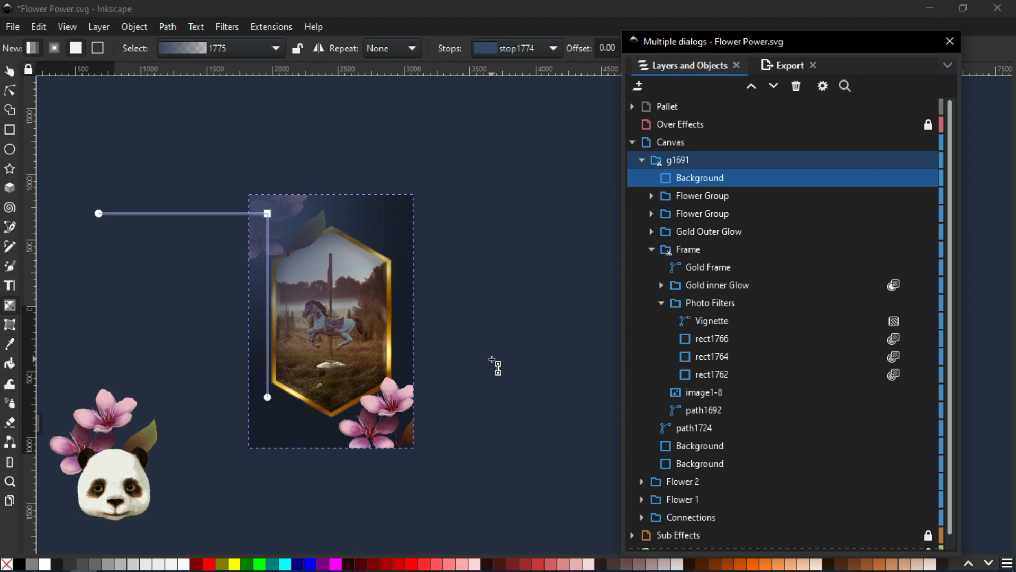
{"action": "key", "text": "h"}
{"action": "key", "text": "v"}
- Lower the flipped blue-glow Background to just above the bottommost Background rectangle and deselect it
{"action": "left_click", "coordinate": [585, 33]}
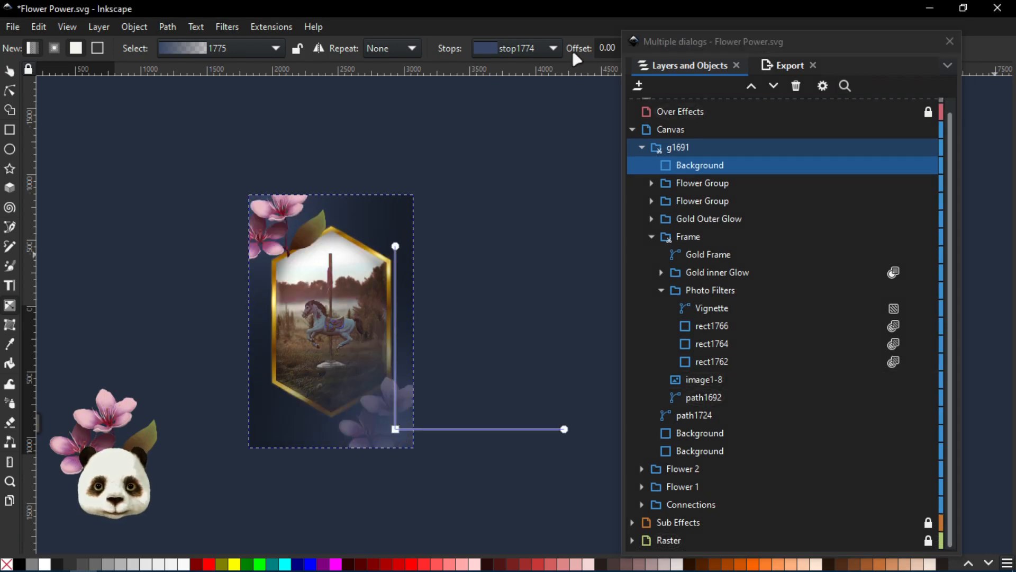
{"action": "key", "text": "End"}
{"action": "key", "text": "Page_Up"}
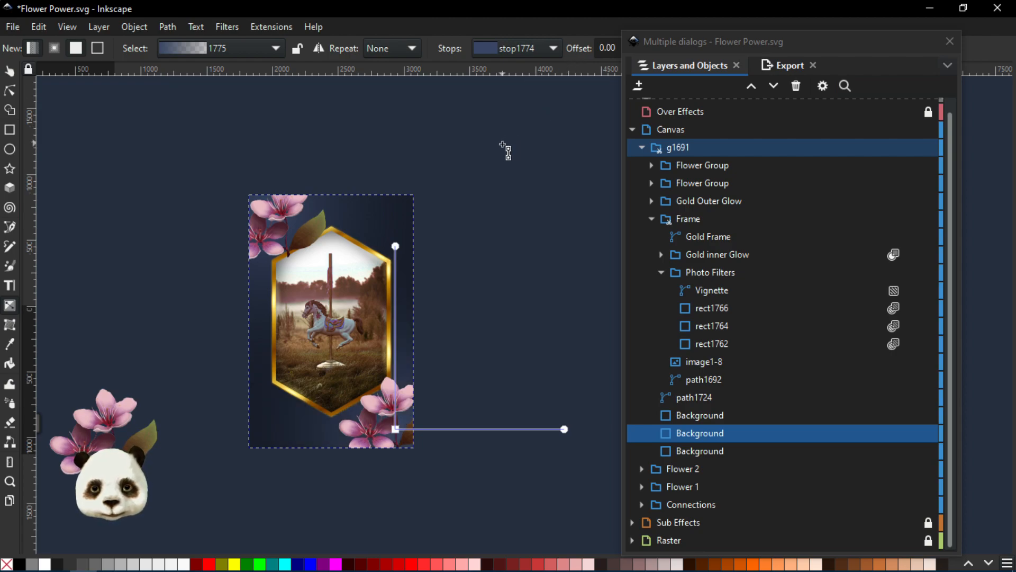
{"action": "key", "text": "Escape"}
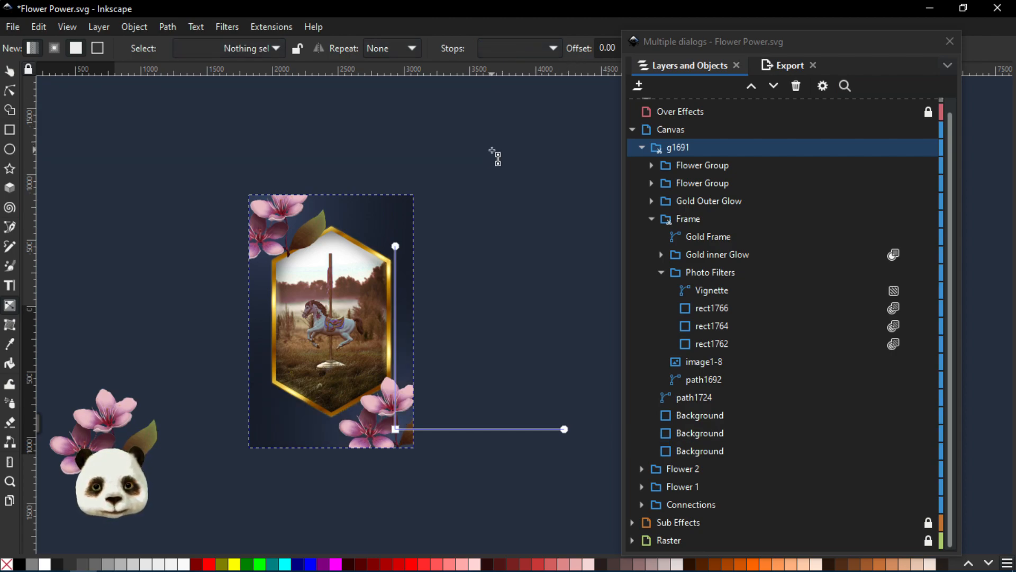
{"action": "scroll", "coordinate": [460, 212], "scroll_direction": "down", "scroll_amount": 1}
{"action": "scroll", "coordinate": [493, 249], "scroll_direction": "up", "scroll_amount": 2}
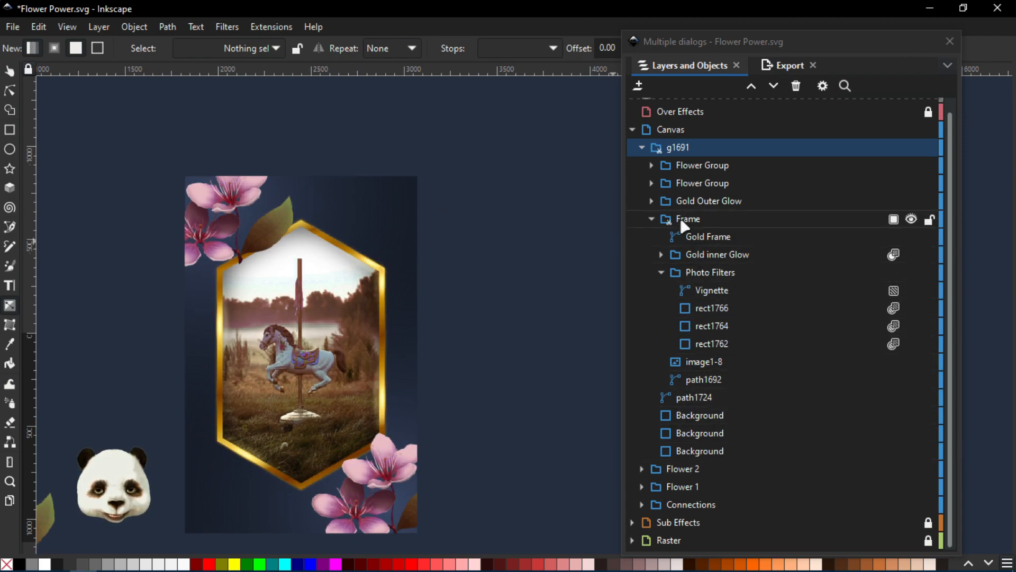
- Group the Frame and Gold Outer Glow groups, rename the group Composition, and slightly reduce its opacity
{"action": "left_click", "coordinate": [705, 215]}
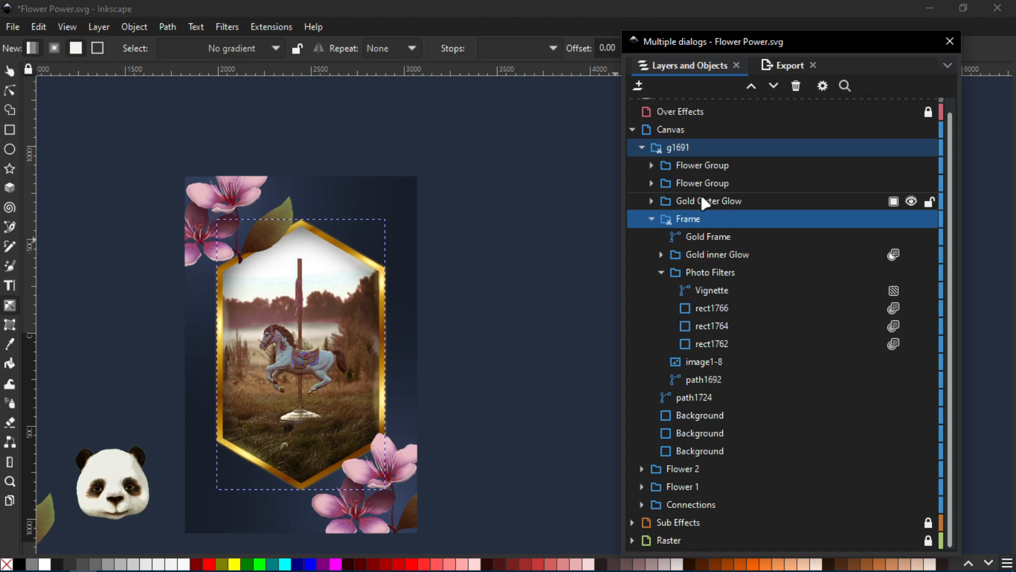
{"action": "left_click", "coordinate": [689, 203], "text": "ctrl"}
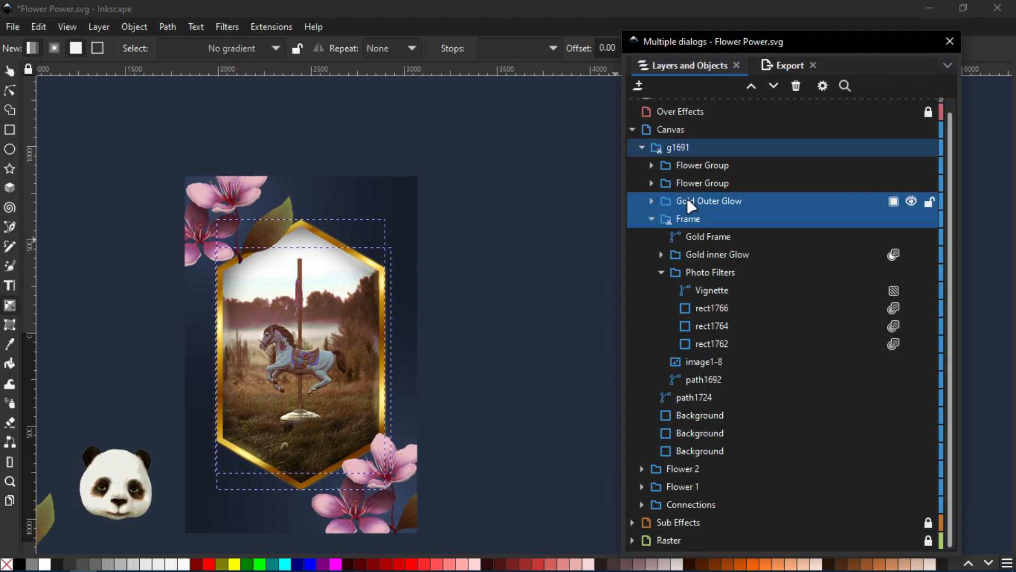
{"action": "key", "text": "ctrl+g"}
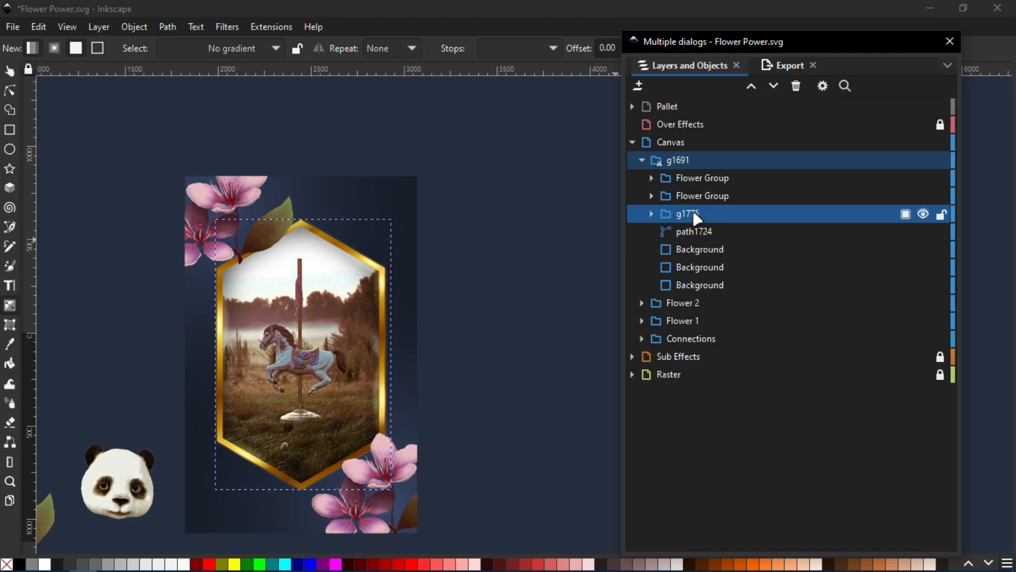
{"action": "double_click", "coordinate": [691, 214]}
{"action": "type", "text": "C"}
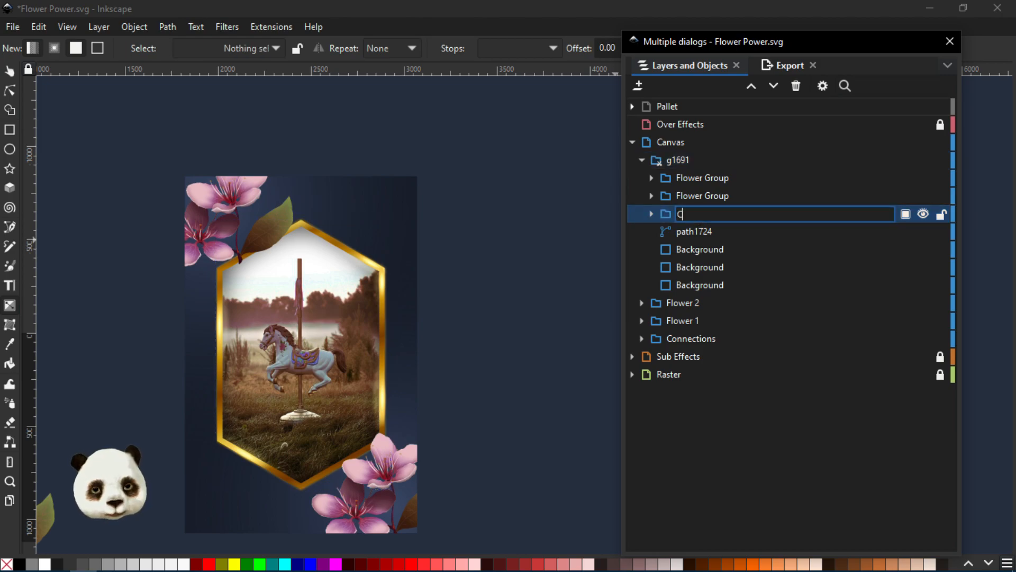
{"action": "type", "text": "omposition"}
{"action": "key", "text": "Return"}
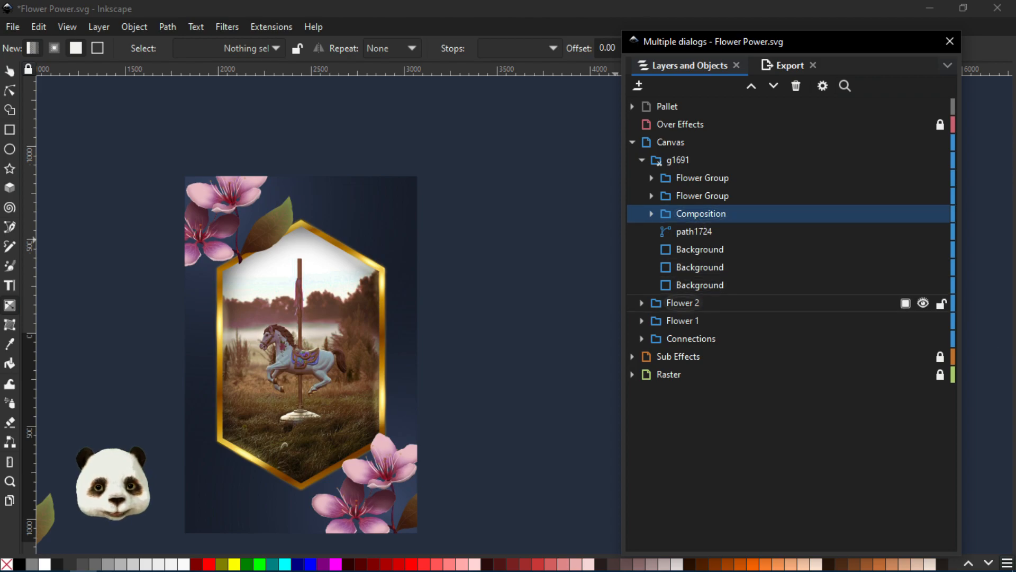
{"action": "left_click", "coordinate": [718, 217]}
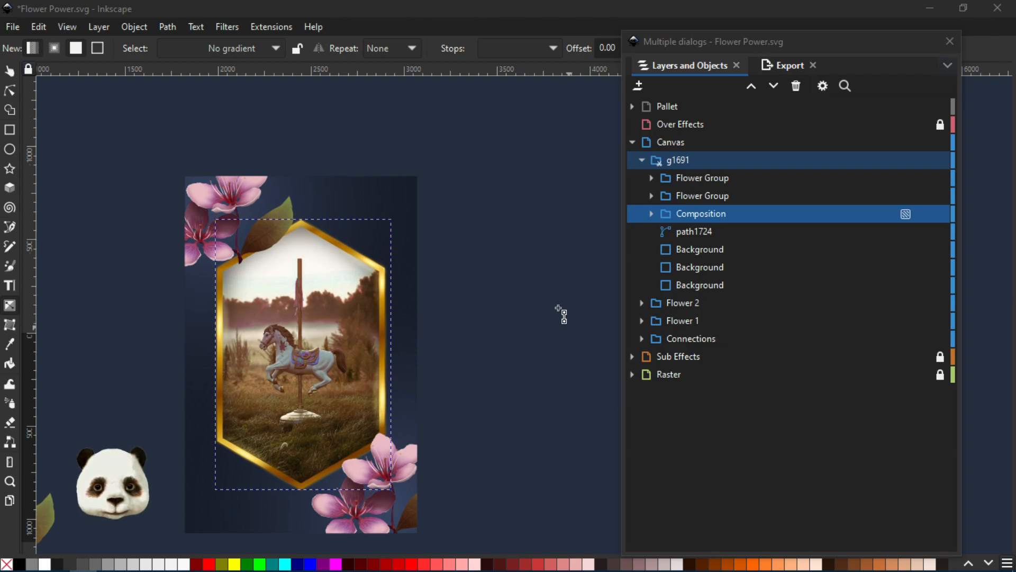
{"action": "left_click", "coordinate": [489, 322]}
- Examine the whole design with the blue corner glows and the framed photo from near and far
{"action": "scroll", "coordinate": [489, 322], "scroll_direction": "down", "scroll_amount": 2}
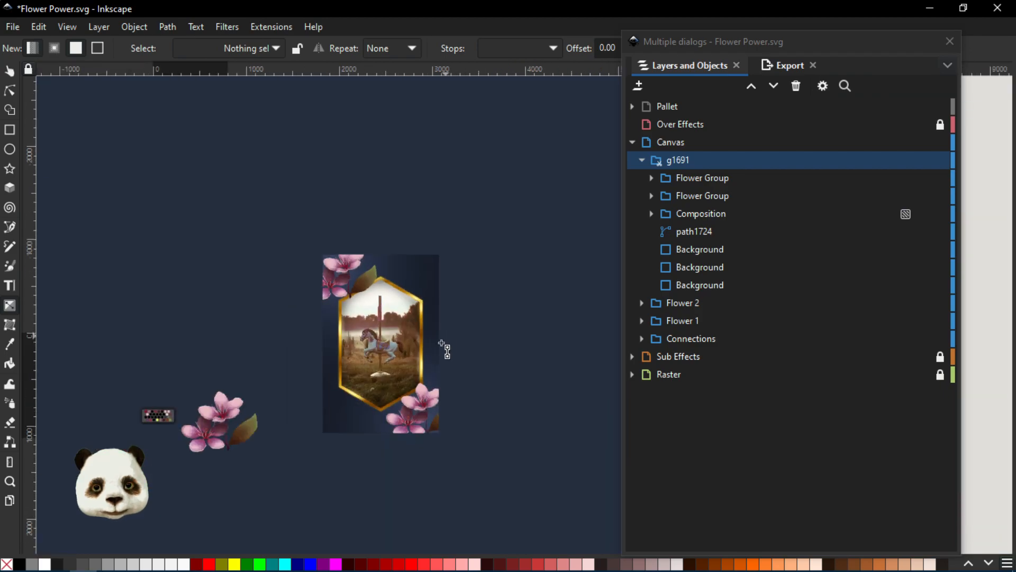
{"action": "scroll", "coordinate": [366, 424], "scroll_direction": "up", "scroll_amount": 2}
{"action": "left_click_drag", "start_coordinate": [546, 267], "coordinate": [463, 289]}
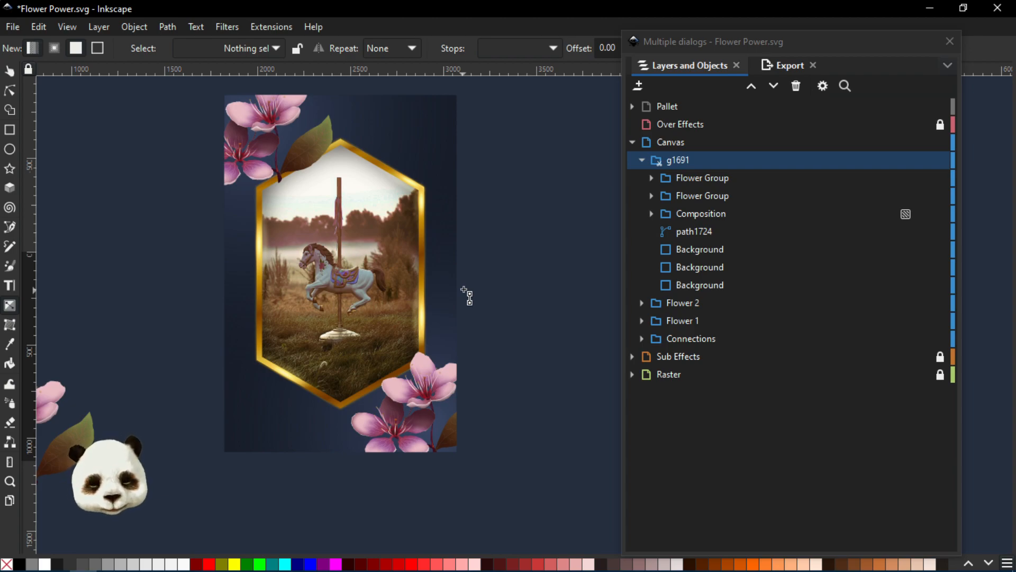
{"action": "scroll", "coordinate": [463, 291], "scroll_direction": "down", "scroll_amount": 2}
{"action": "scroll", "coordinate": [462, 372], "scroll_direction": "up", "scroll_amount": 2}
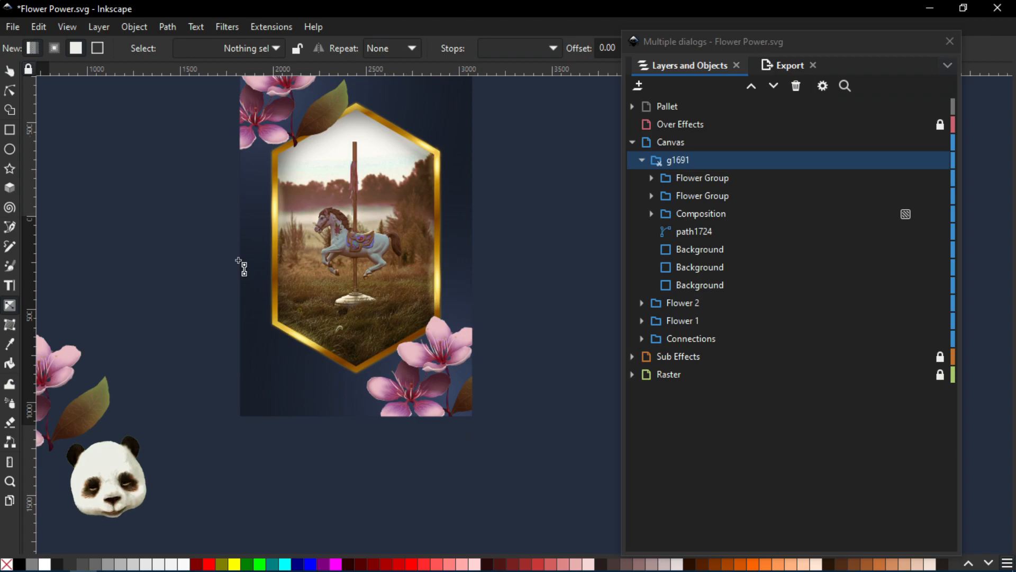
{"action": "scroll", "coordinate": [379, 323], "scroll_direction": "down", "scroll_amount": 2}
{"action": "scroll", "coordinate": [348, 343], "scroll_direction": "up", "scroll_amount": 2}
{"action": "left_click_drag", "start_coordinate": [503, 238], "coordinate": [490, 310]}
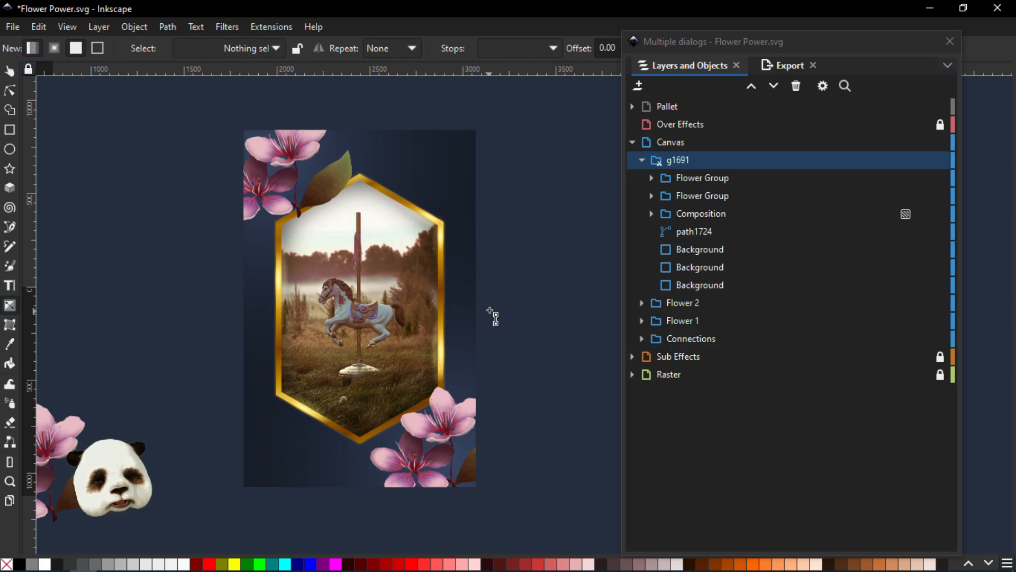
- Save the document and start a text object in the lower-left background area with a font size of 150 px
{"action": "scroll", "coordinate": [307, 439], "scroll_direction": "up", "scroll_amount": 2}
{"action": "left_click_drag", "start_coordinate": [315, 458], "coordinate": [418, 355]}
{"action": "key", "text": "ctrl+s"}
{"action": "key", "text": "t"}
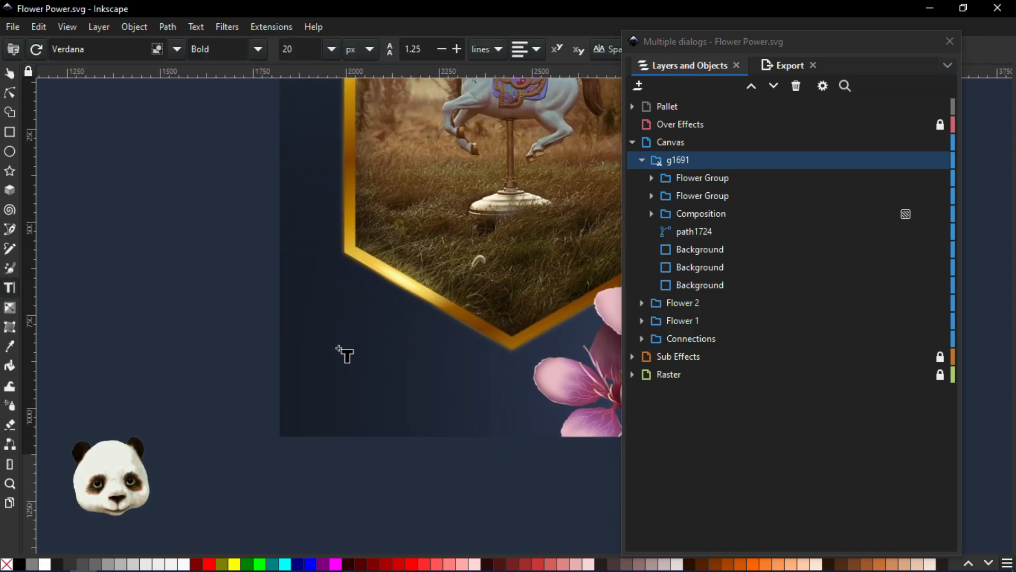
{"action": "left_click", "coordinate": [326, 363]}
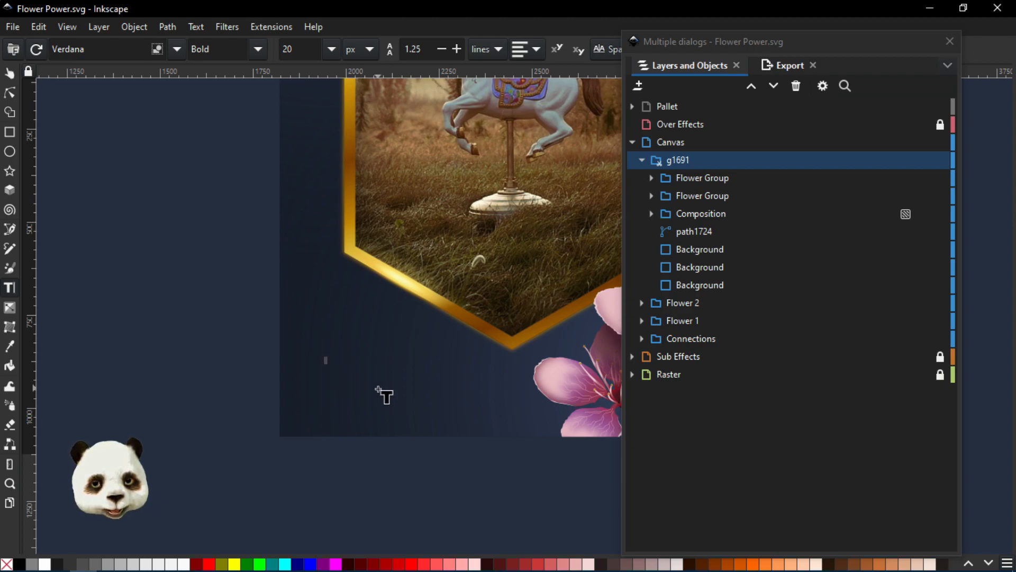
{"action": "left_click_drag", "start_coordinate": [422, 389], "coordinate": [336, 428]}
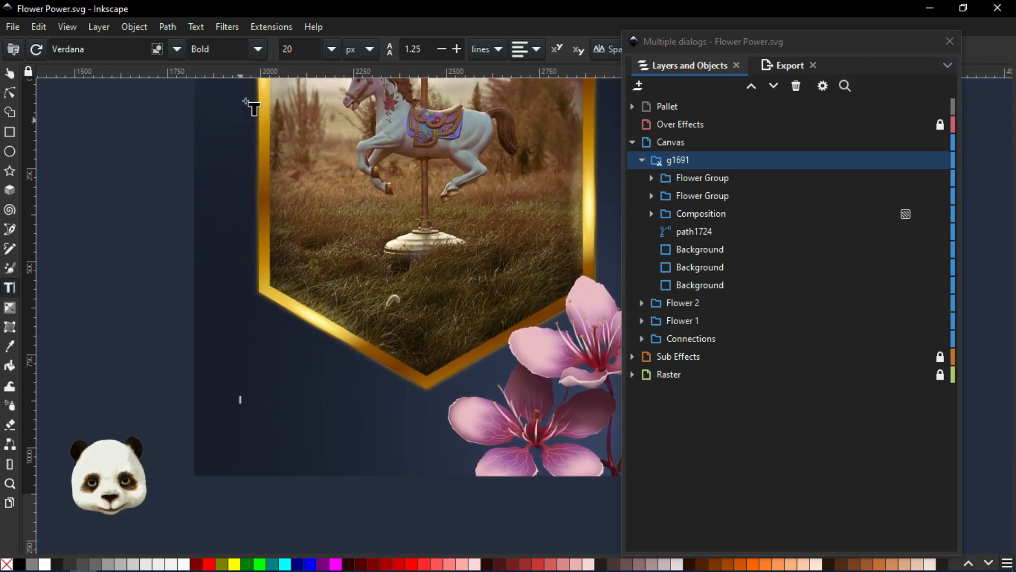
{"action": "left_click_drag", "start_coordinate": [297, 51], "coordinate": [279, 51]}
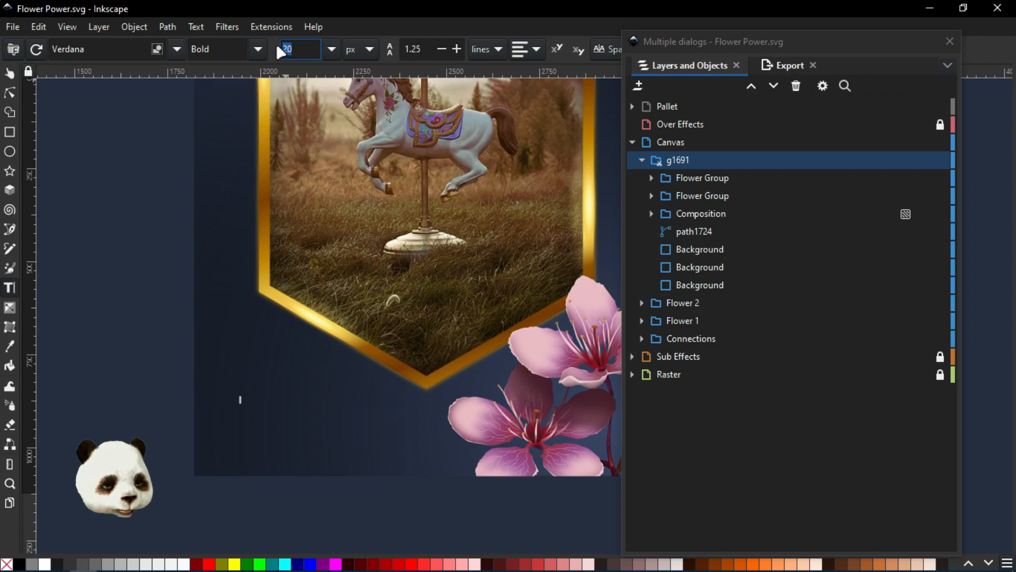
{"action": "type", "text": "150"}
{"action": "key", "text": "Return"}
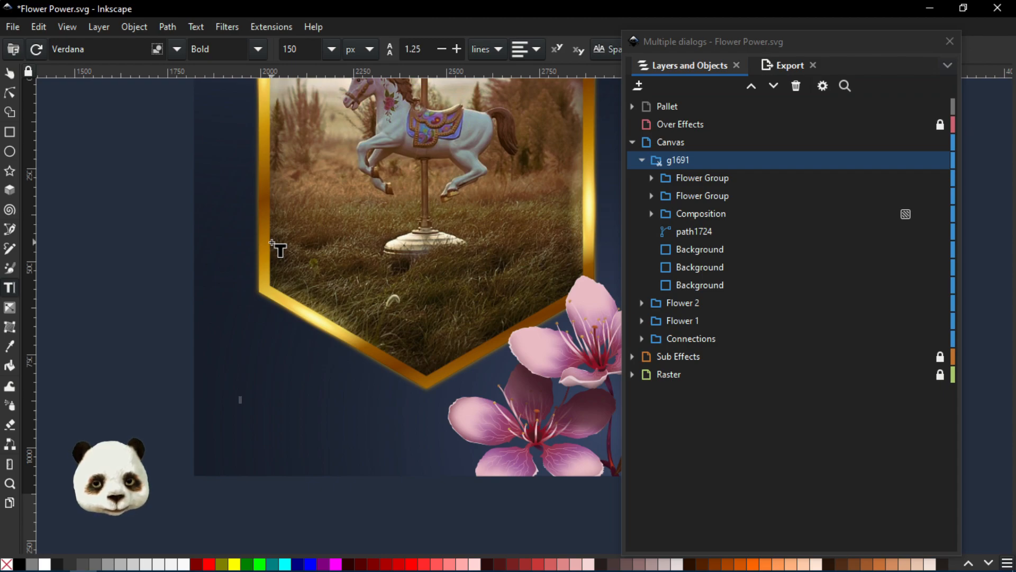
- Enter the title "Flower Power" and move it up over the frame's lower part, to about X 1898, Y 568
{"action": "type", "text": "Flower "}
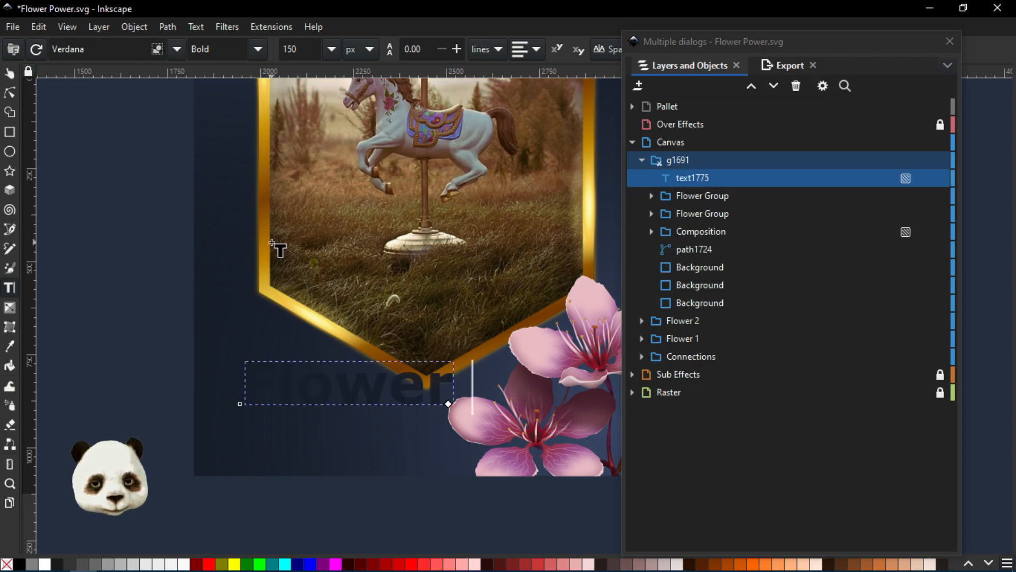
{"action": "type", "text": "Power"}
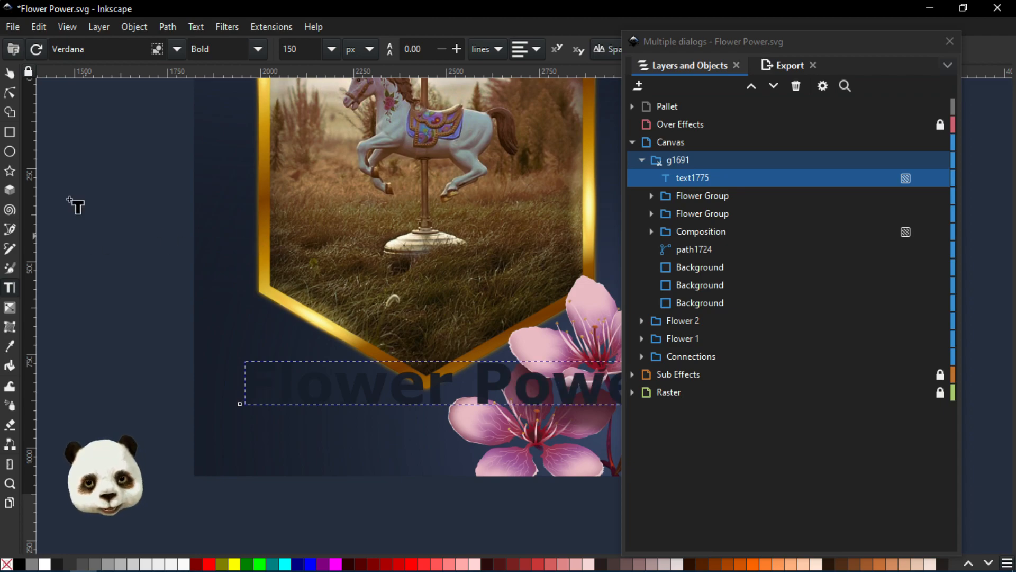
{"action": "left_click", "coordinate": [10, 72]}
{"action": "left_click_drag", "start_coordinate": [368, 367], "coordinate": [354, 312]}
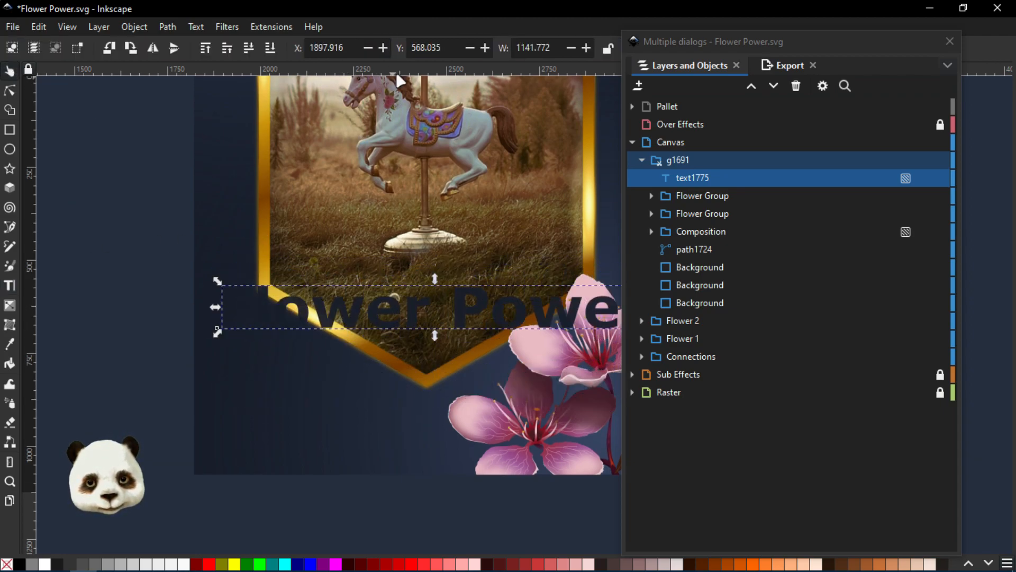
- Set the title's font size to 80 px and move it below the frame, to about X 1871, Y 907
{"action": "double_click", "coordinate": [304, 318]}
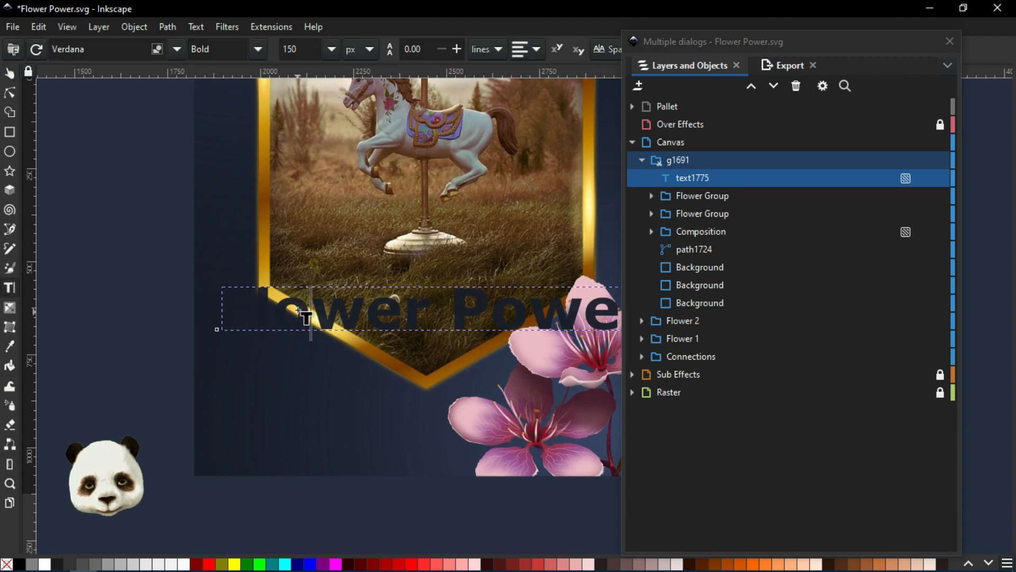
{"action": "key", "text": "ctrl+a"}
{"action": "left_click", "coordinate": [296, 49]}
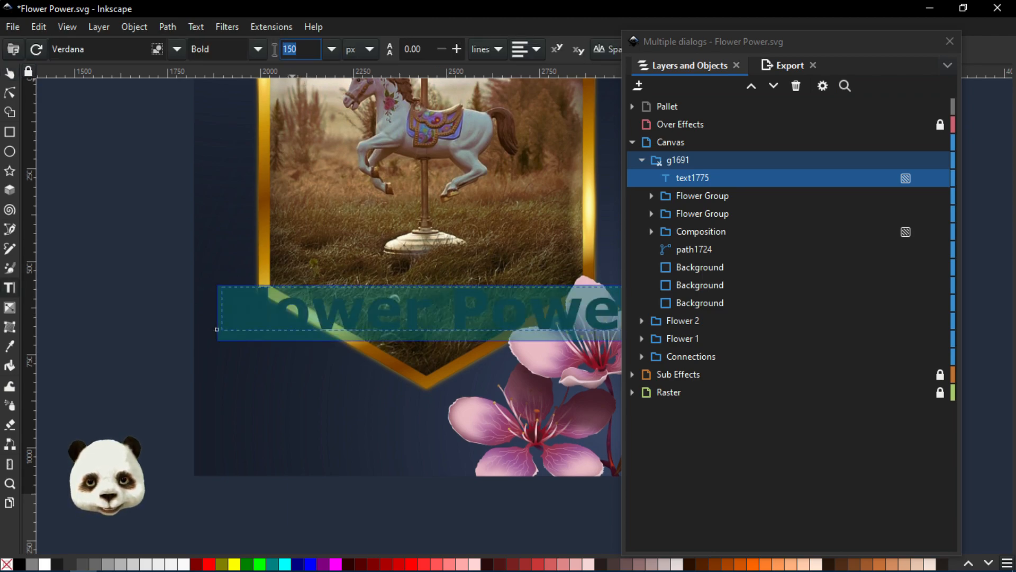
{"action": "type", "text": "70"}
{"action": "key", "text": "Return"}
{"action": "left_click", "coordinate": [305, 48]}
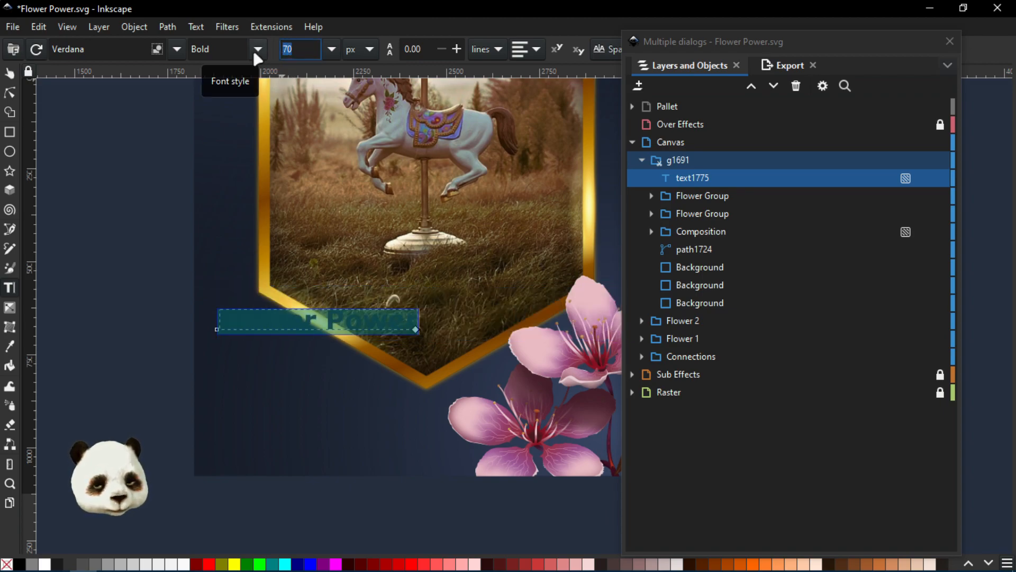
{"action": "key", "text": "Return"}
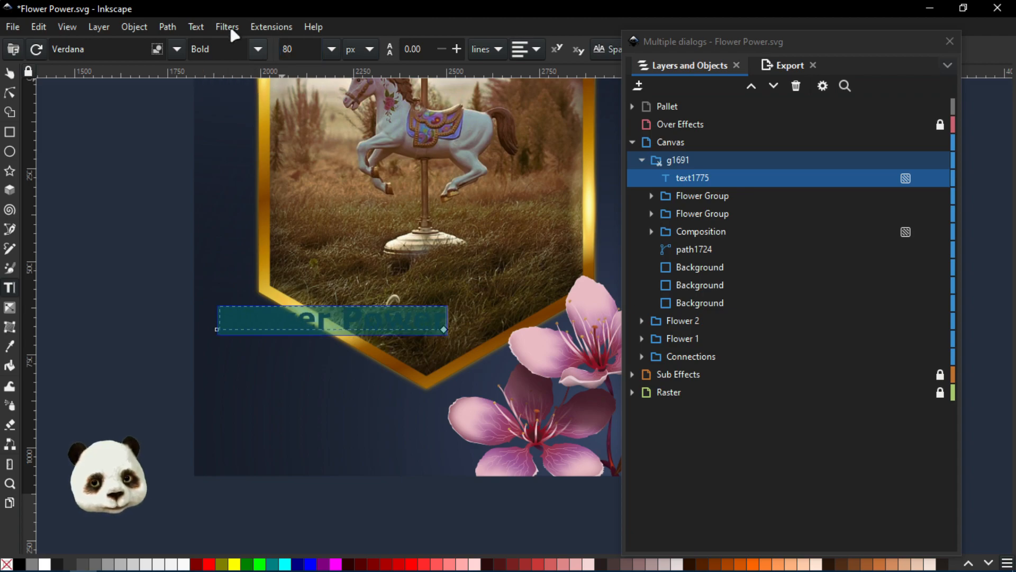
{"action": "left_click", "coordinate": [10, 73]}
{"action": "left_click_drag", "start_coordinate": [326, 325], "coordinate": [313, 437]}
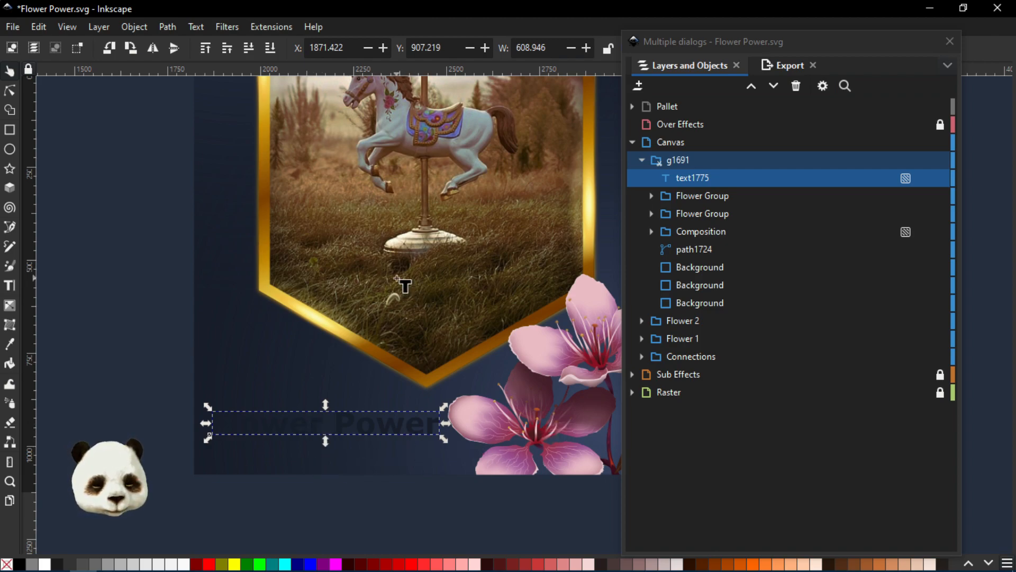
- Fill the title text with red
{"action": "key", "text": "t"}
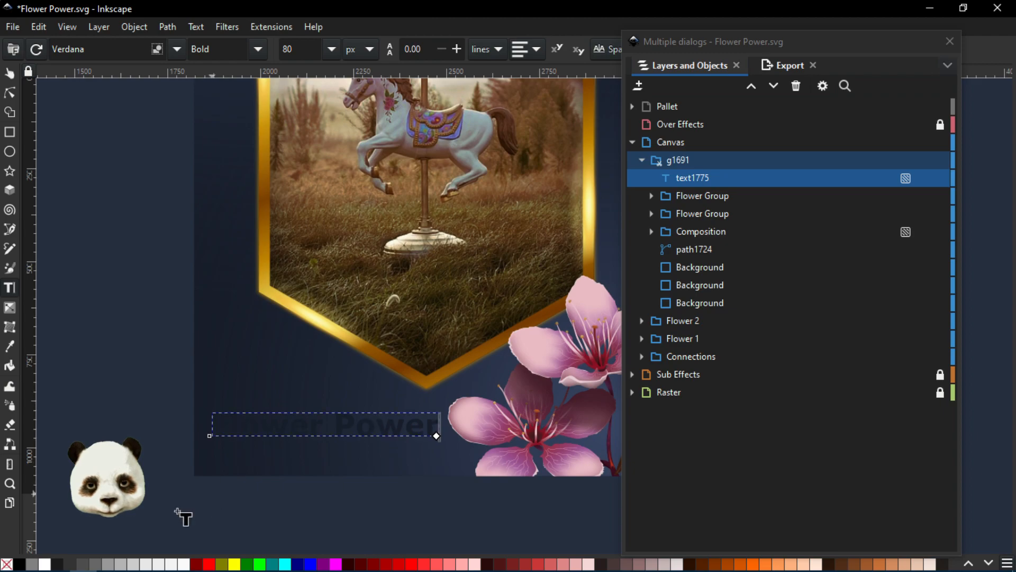
{"action": "left_click", "coordinate": [212, 565]}
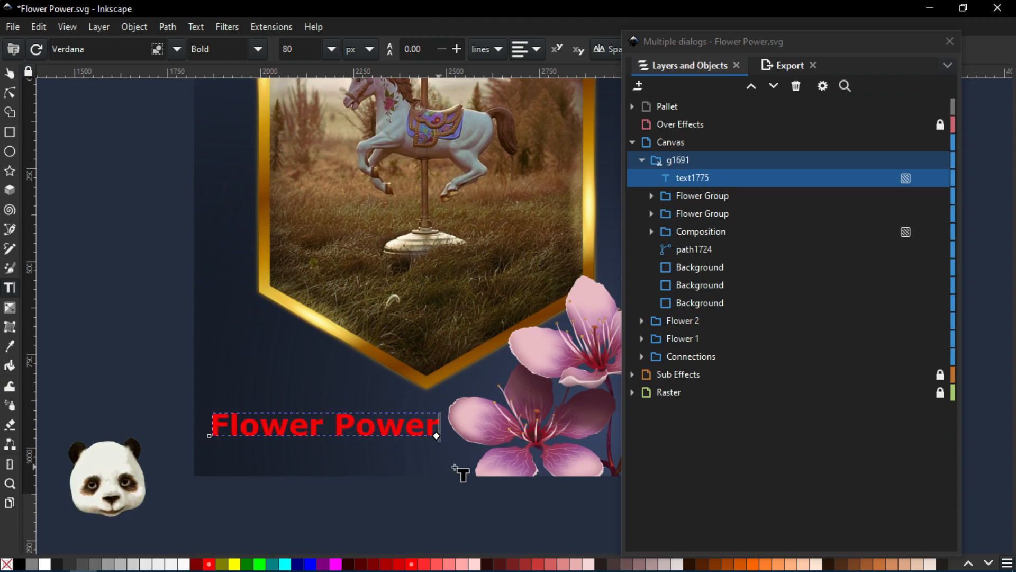
{"action": "type", "text": "d"}
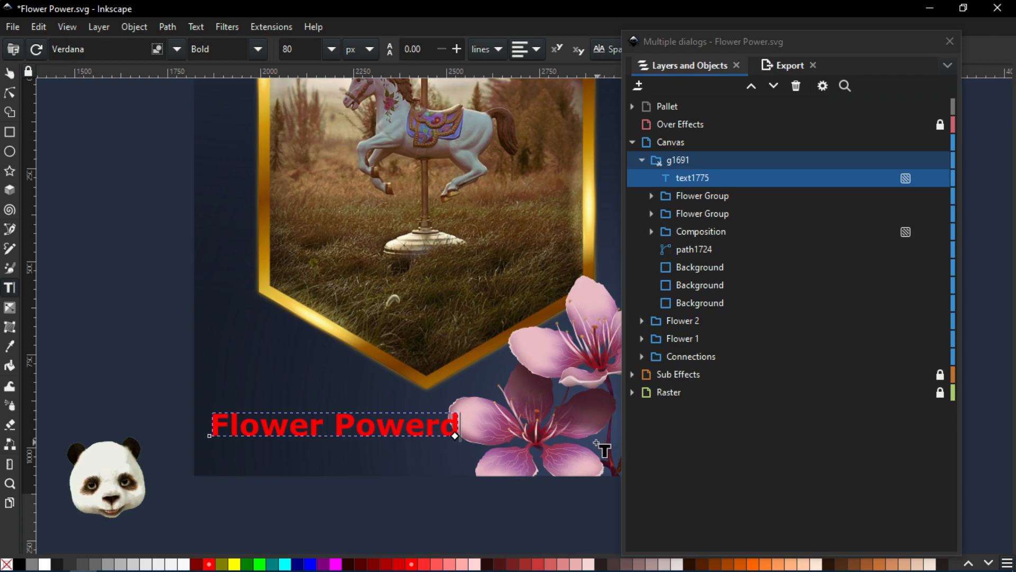
{"action": "key", "text": "BackSpace"}
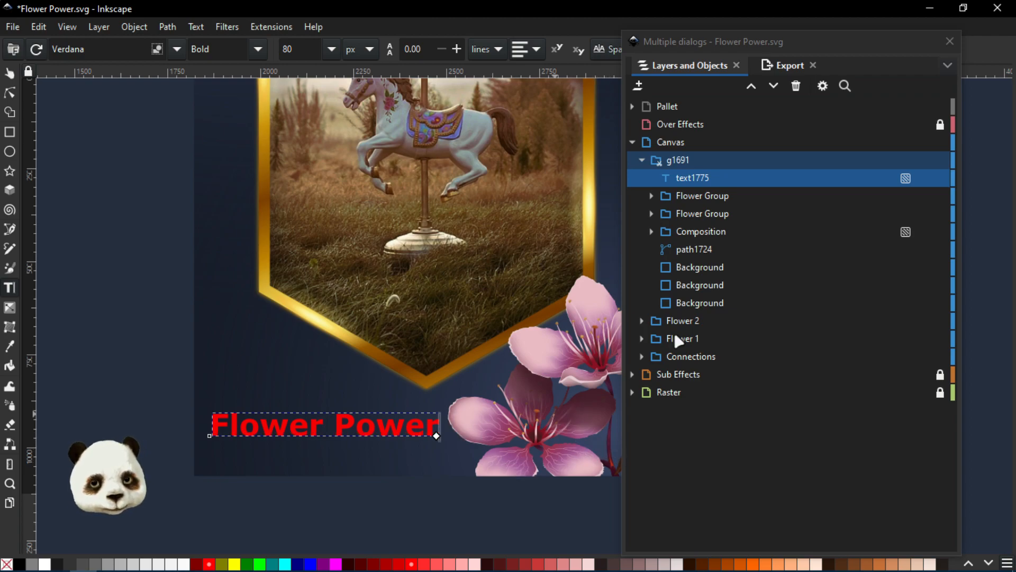
- Recolour the title light grey by sampling a pale colour with the Dropper tool
{"action": "left_click", "coordinate": [684, 180]}
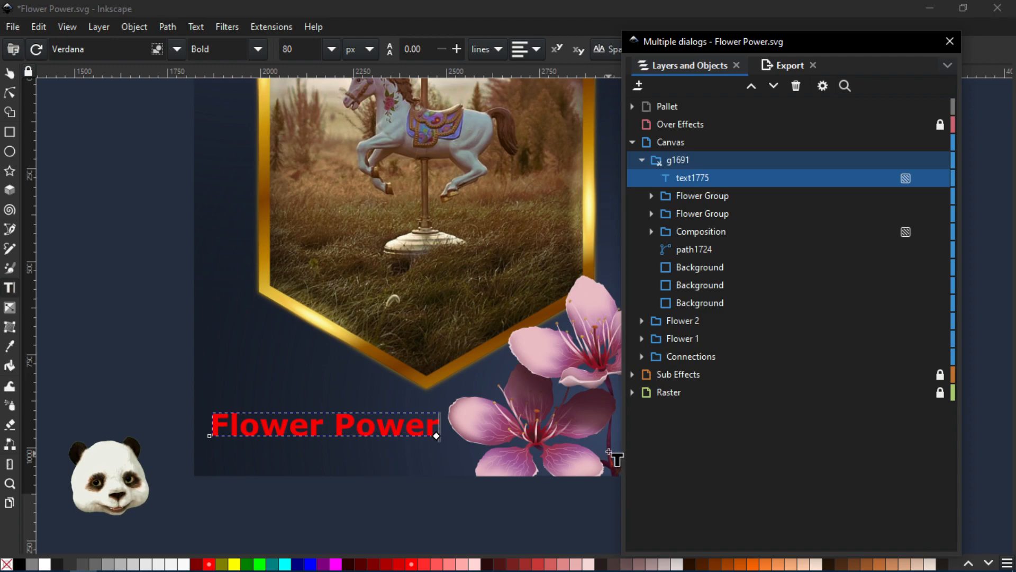
{"action": "left_click", "coordinate": [10, 71]}
{"action": "key", "text": "d"}
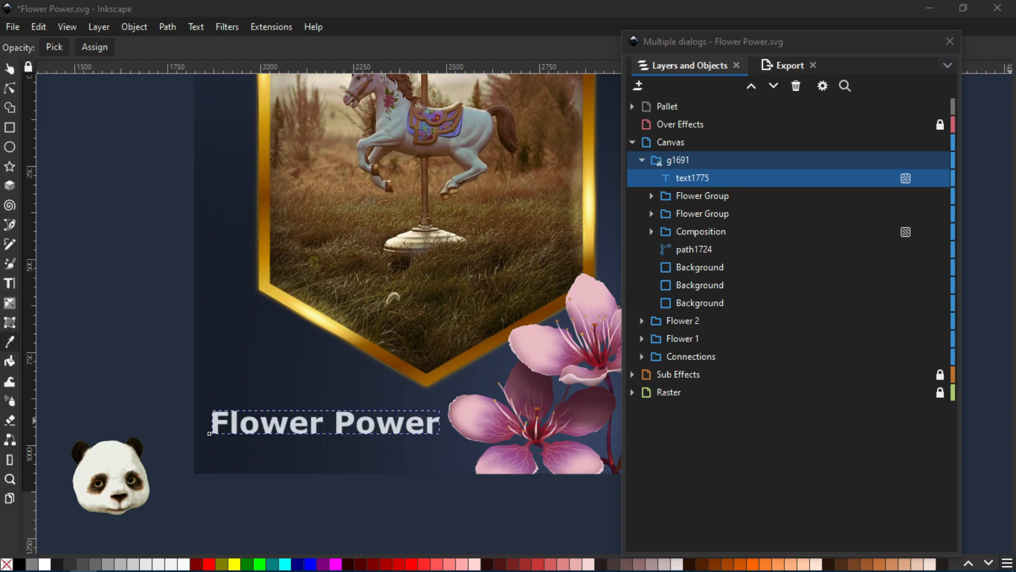
{"action": "scroll", "coordinate": [564, 452], "scroll_direction": "down", "scroll_amount": 2}
{"action": "scroll", "coordinate": [562, 453], "scroll_direction": "up", "scroll_amount": 2}
{"action": "left_click_drag", "start_coordinate": [505, 415], "coordinate": [449, 344]}
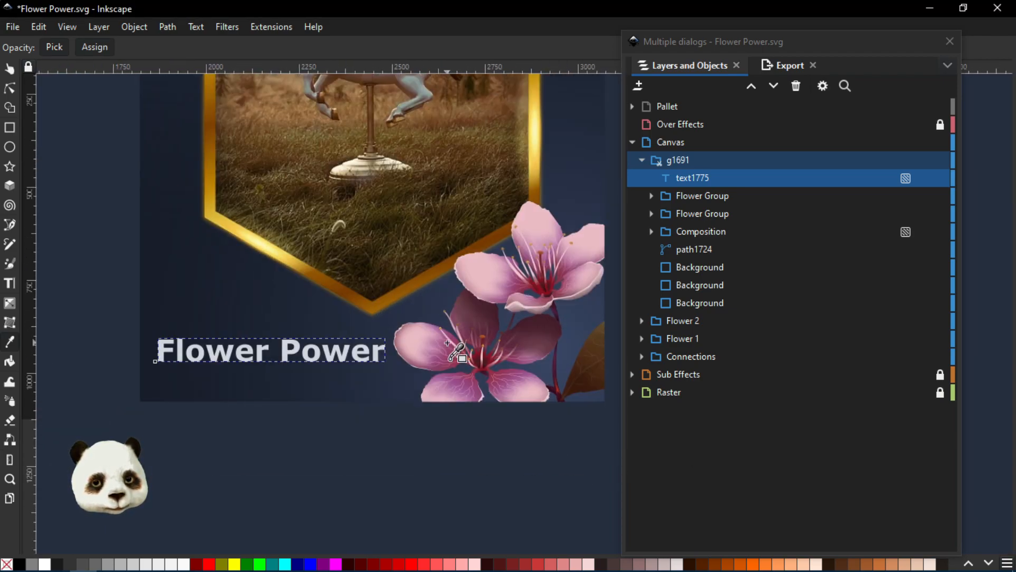
- Move the title slightly down to about Y 935 and save the document
{"action": "left_click", "coordinate": [10, 70]}
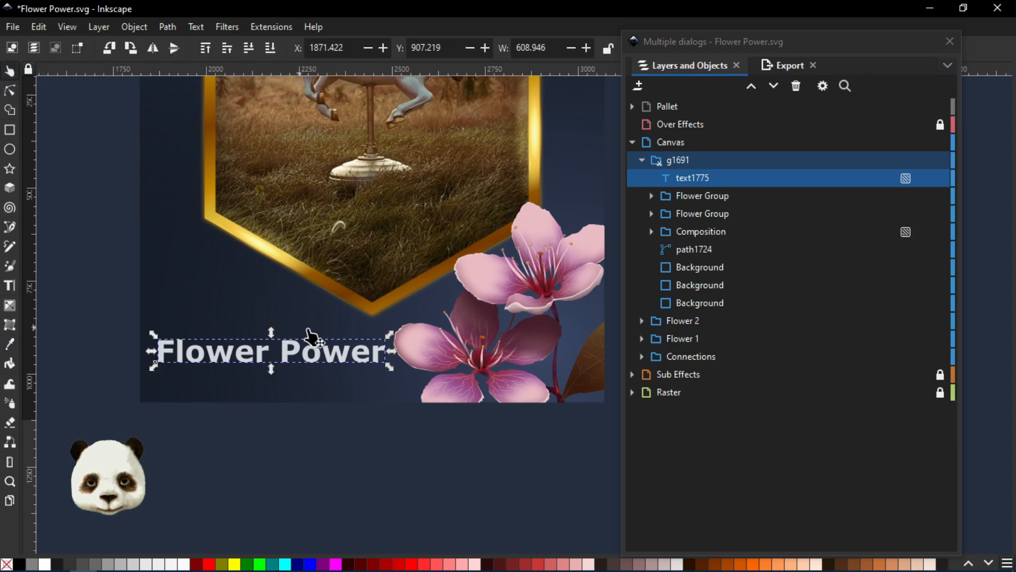
{"action": "left_click_drag", "start_coordinate": [321, 362], "coordinate": [315, 371]}
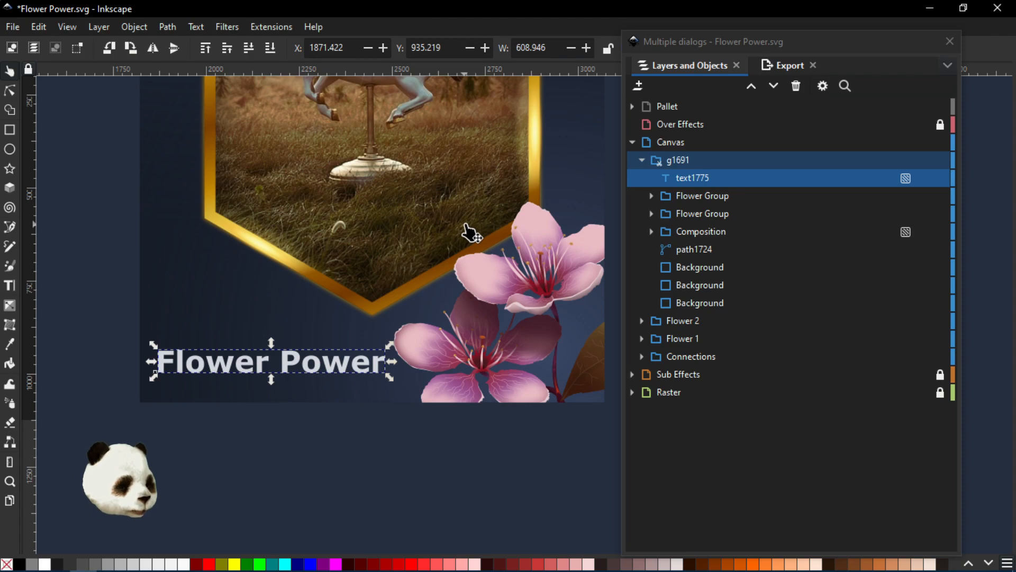
{"action": "key", "text": "ctrl+s"}
- Create a linked path copy of the title with Clone original path (LPE)
{"action": "key", "text": "3"}
{"action": "left_click_drag", "start_coordinate": [399, 366], "coordinate": [381, 369]}
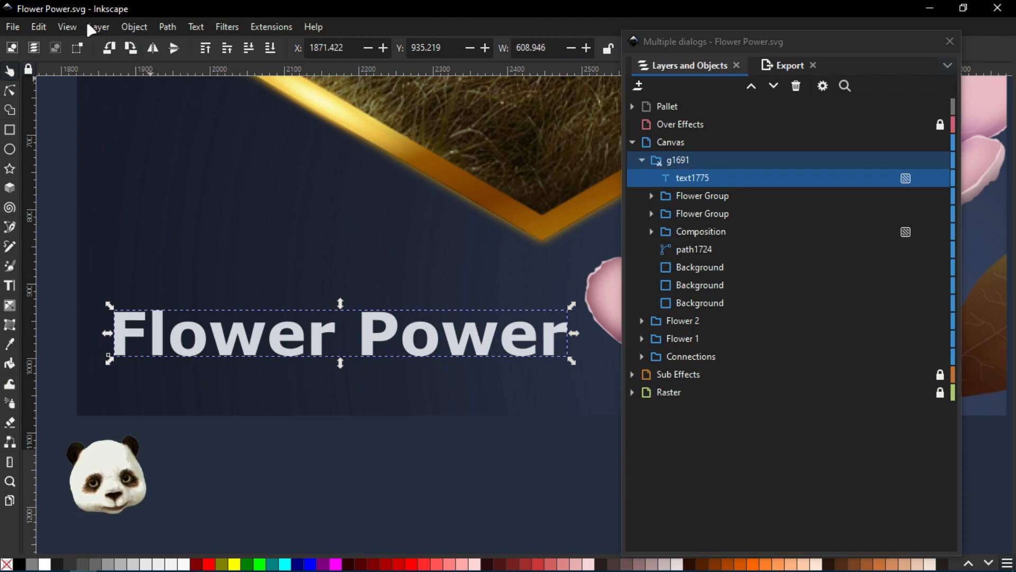
{"action": "left_click", "coordinate": [43, 27]}
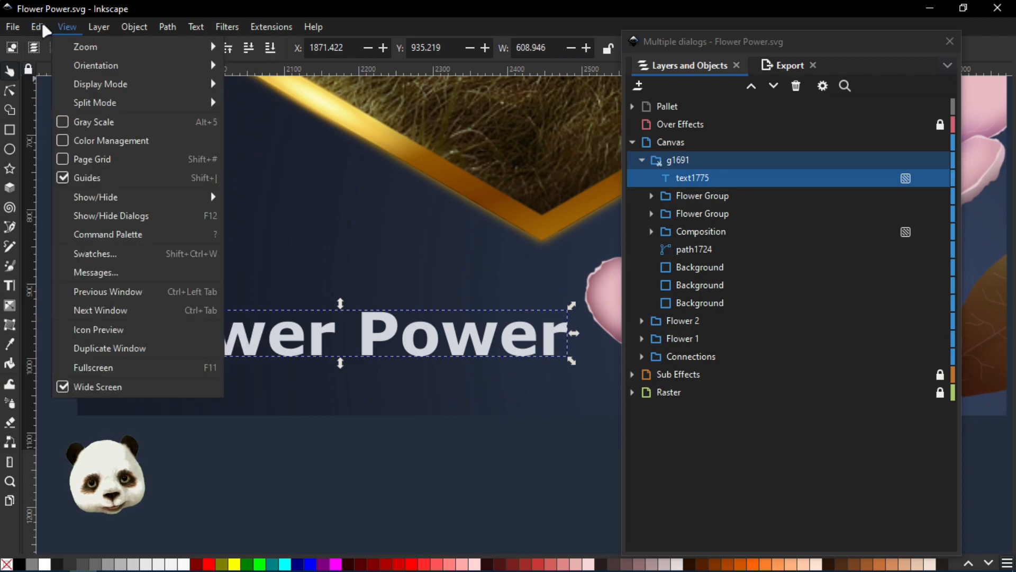
{"action": "mouse_move", "coordinate": [240, 216]}
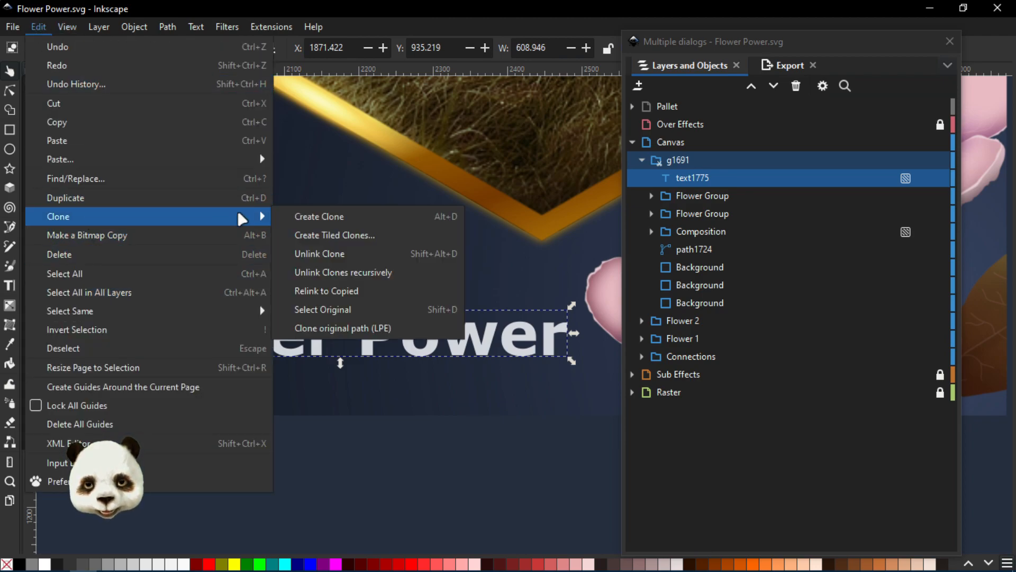
{"action": "left_click", "coordinate": [348, 328]}
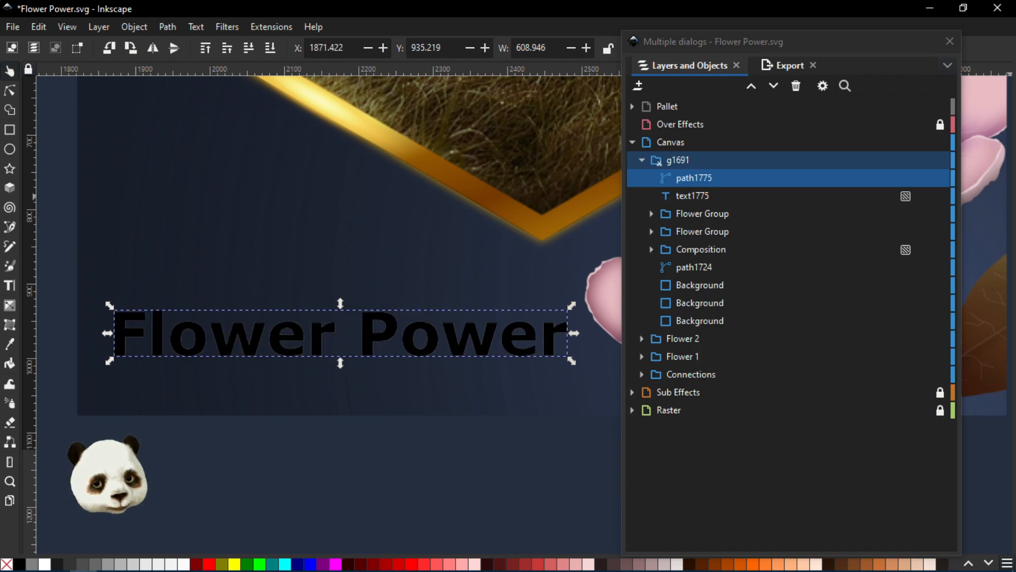
{"action": "left_click_drag", "start_coordinate": [1015, 56], "coordinate": [815, 56]}
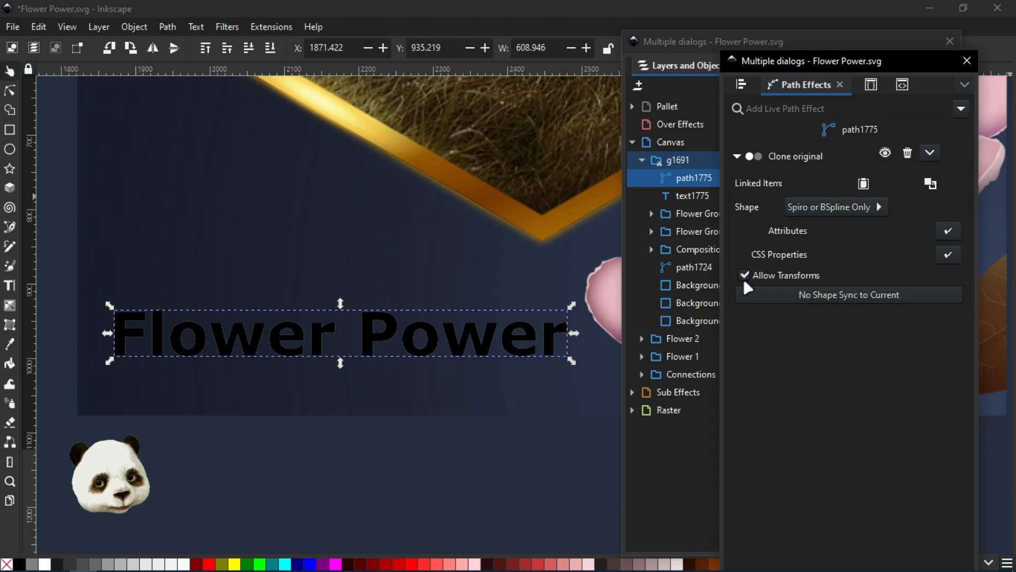
{"action": "left_click_drag", "start_coordinate": [768, 62], "coordinate": [1015, 58]}
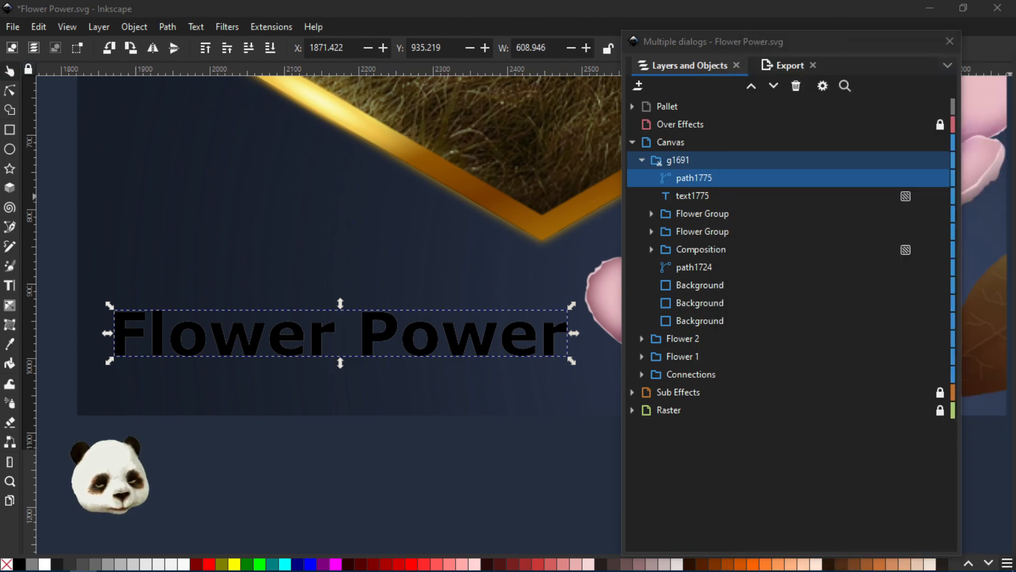
{"action": "left_click", "coordinate": [465, 2]}
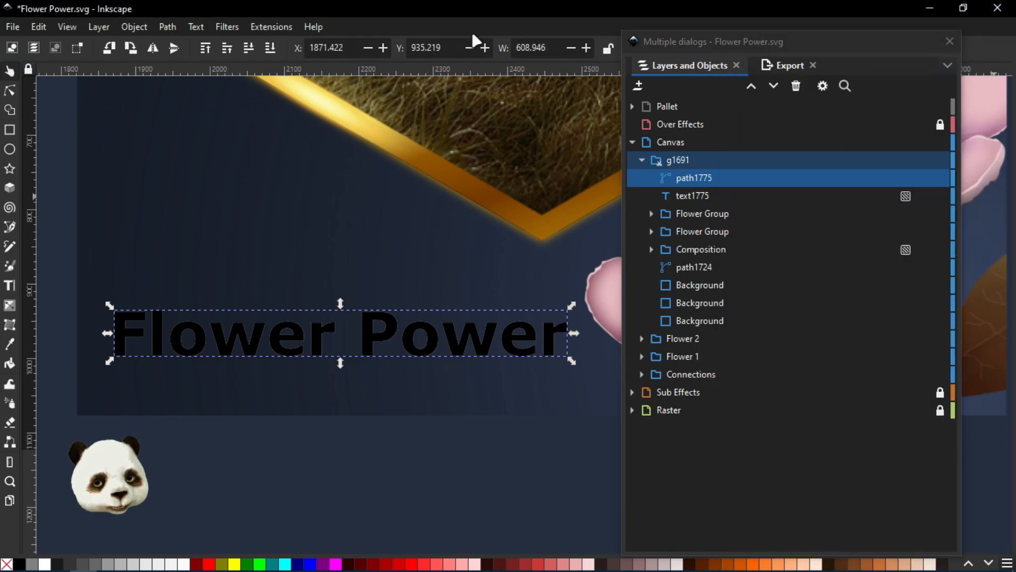
- Place the black path copy beneath the title text and offset it 3 px right and 2 px down
{"action": "key", "text": "Page_Down"}
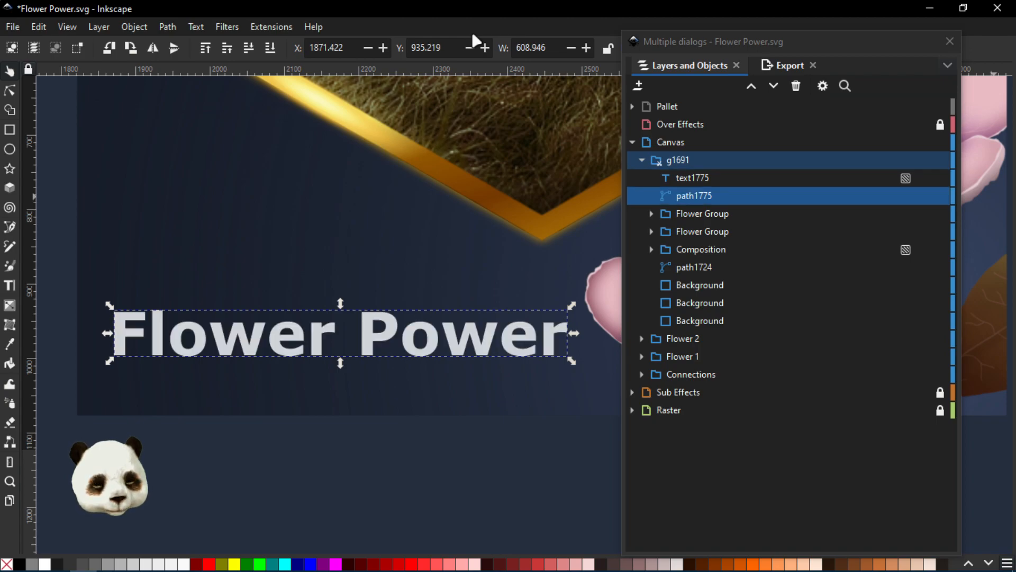
{"action": "key", "text": "shift+Right"}
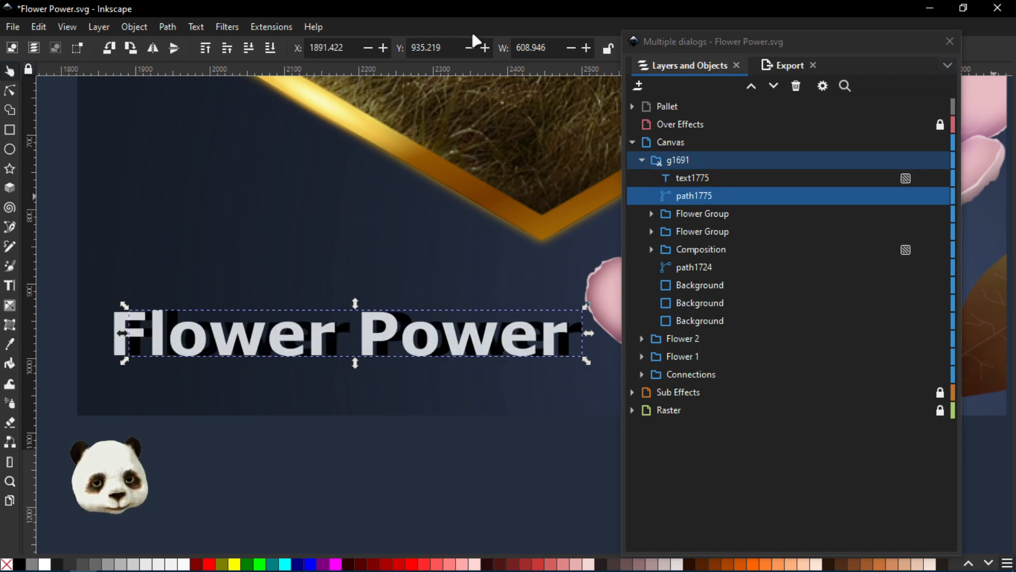
{"action": "key", "text": "shift+Left"}
{"action": "key", "text": "shift+Left"}
{"action": "key", "text": "Right"}
{"action": "key", "text": "Right"}
{"action": "key", "text": "Right"}
{"action": "key", "text": "Down"}
{"action": "key", "text": "Down"}
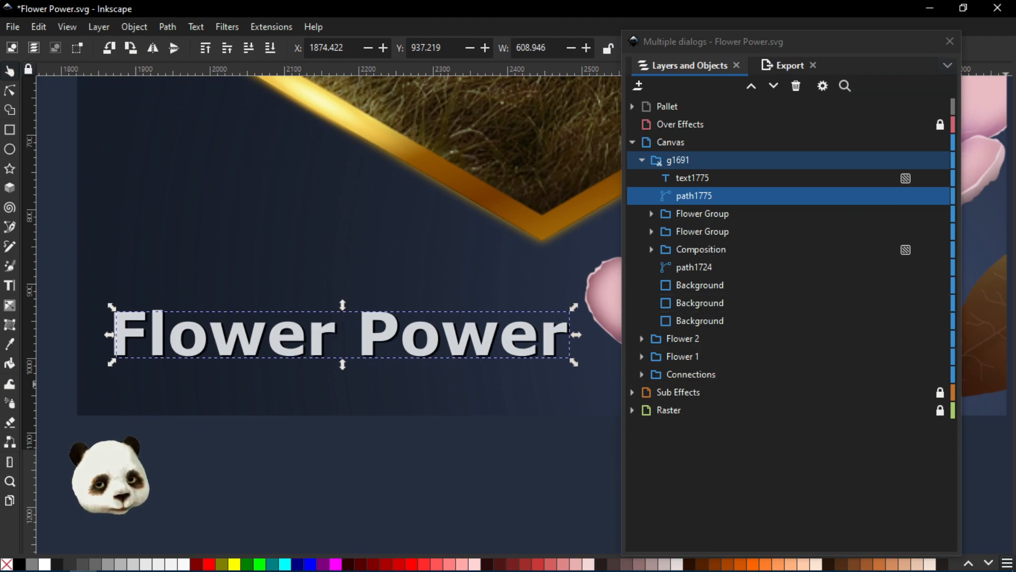
- Blur the black copy into a soft drop shadow behind the title and save the document
{"action": "key", "text": "period"}
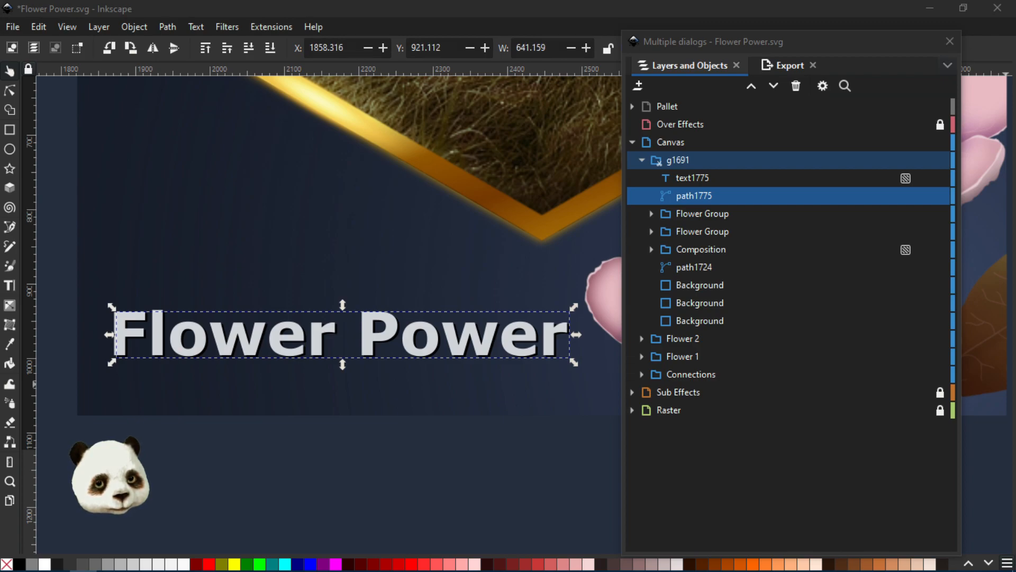
{"action": "key", "text": "period"}
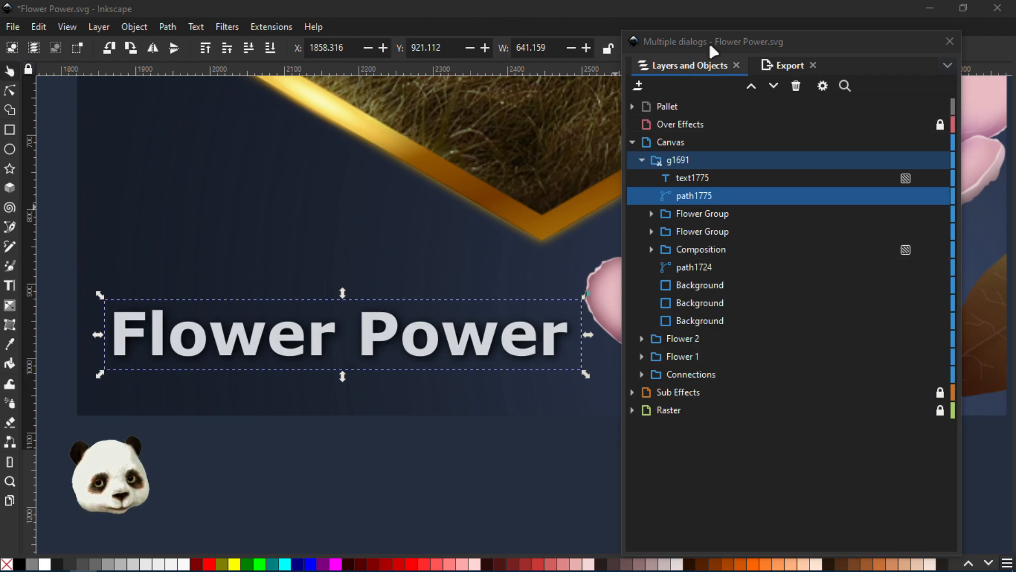
{"action": "left_click_drag", "start_coordinate": [713, 42], "coordinate": [1015, 50]}
{"action": "left_click", "coordinate": [553, 27]}
{"action": "key", "text": "ctrl+s"}
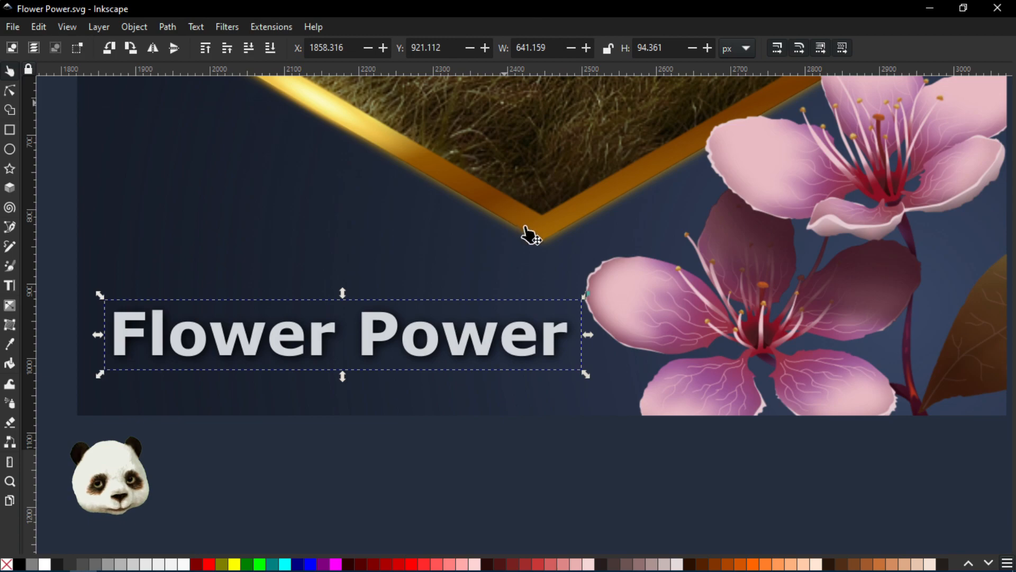
- Extend the title text to read "Flower Power 22"
{"action": "double_click", "coordinate": [550, 342]}
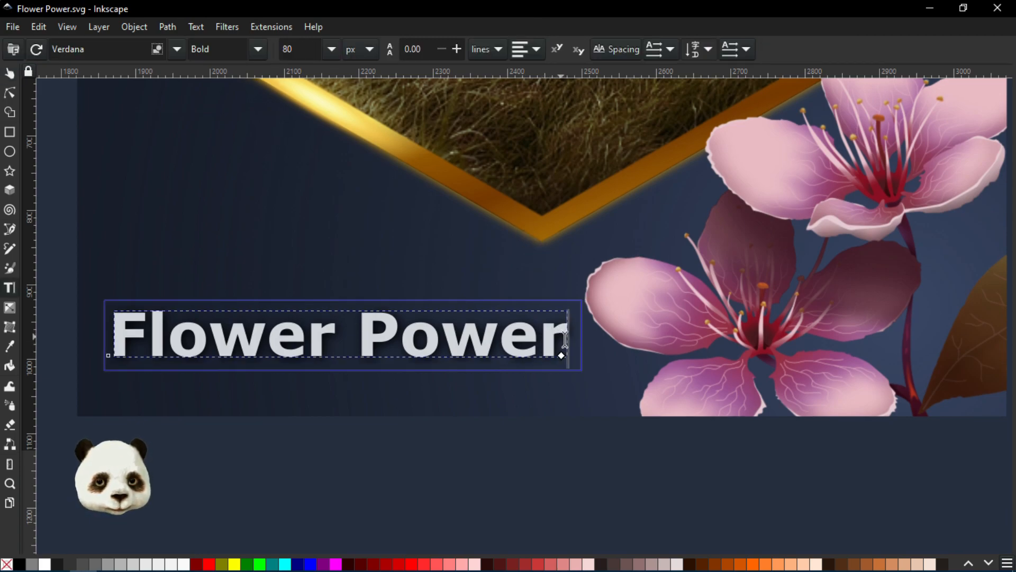
{"action": "type", "text": "22"}
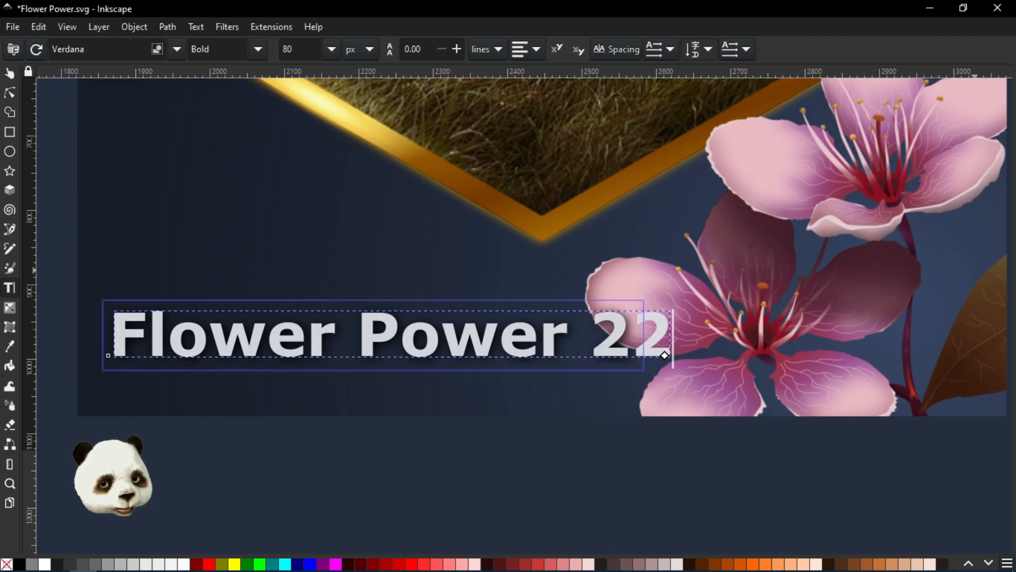
{"action": "left_click", "coordinate": [8, 74]}
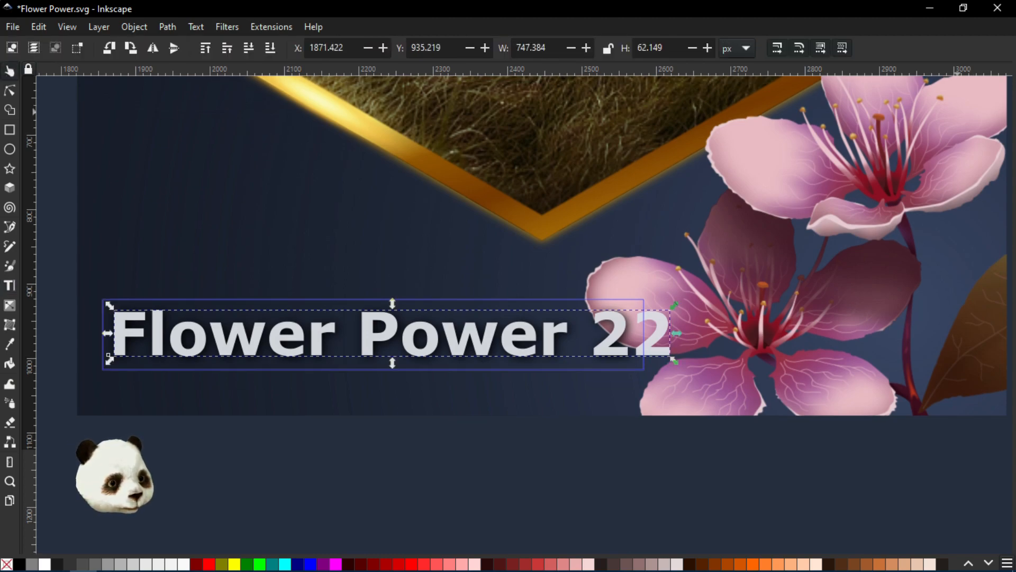
- Clone the title text using the option offered for text objects in Path Effects, and select the clone
{"action": "key", "text": "ctrl+shift+7"}
{"action": "left_click_drag", "start_coordinate": [736, 56], "coordinate": [828, 54]}
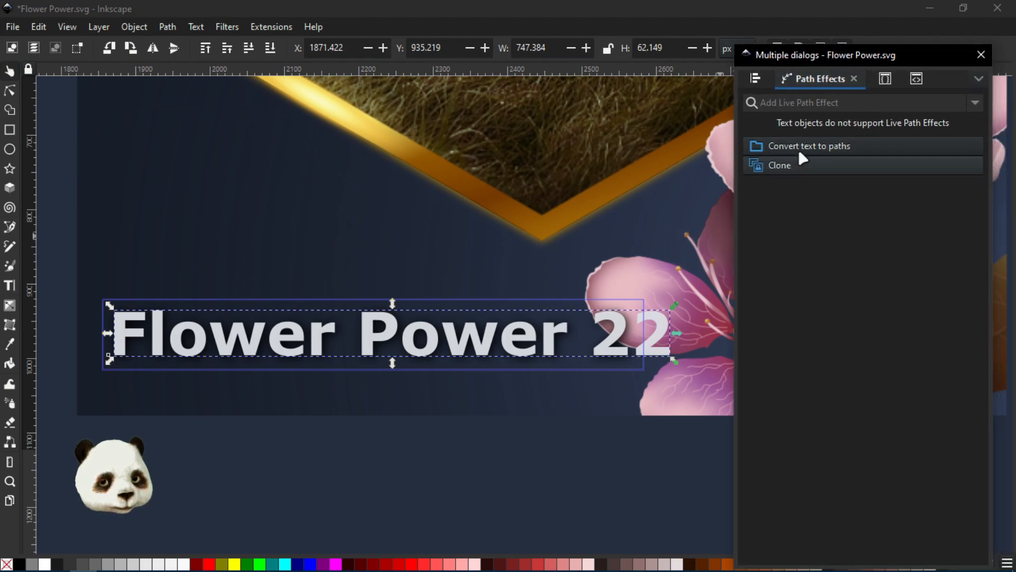
{"action": "left_click", "coordinate": [797, 165]}
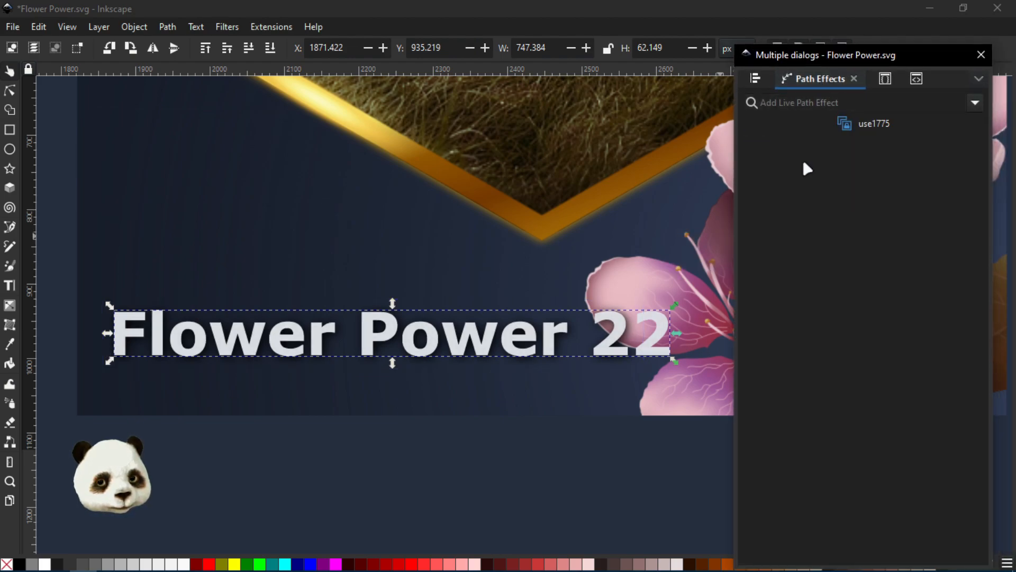
{"action": "left_click", "coordinate": [548, 333]}
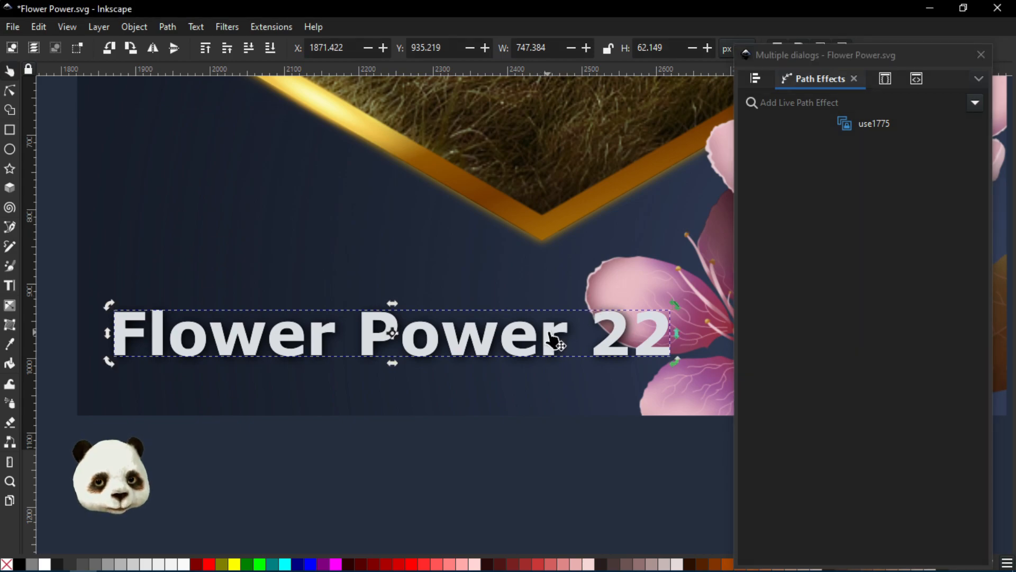
{"action": "left_click", "coordinate": [561, 401]}
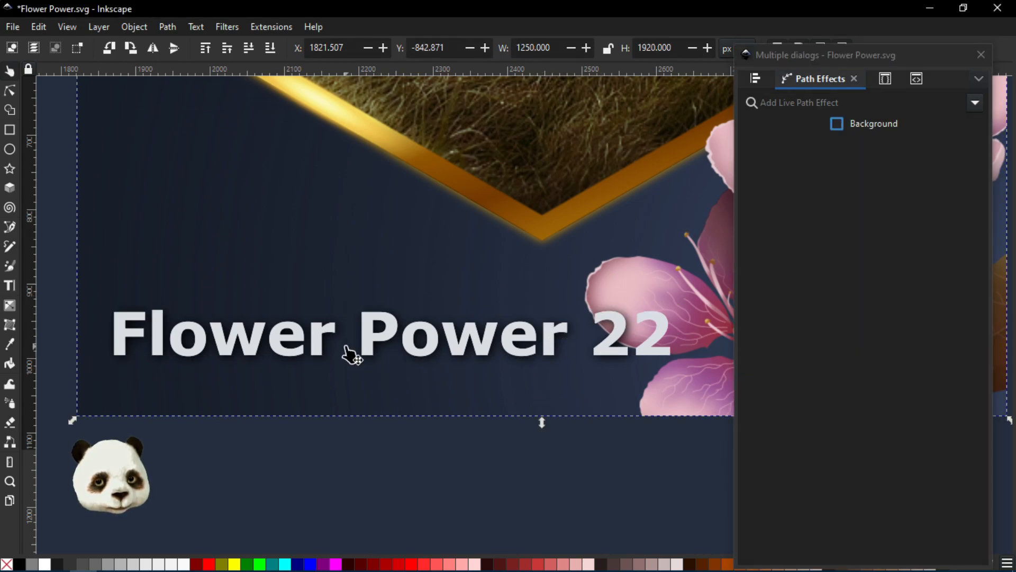
{"action": "left_click", "coordinate": [324, 352]}
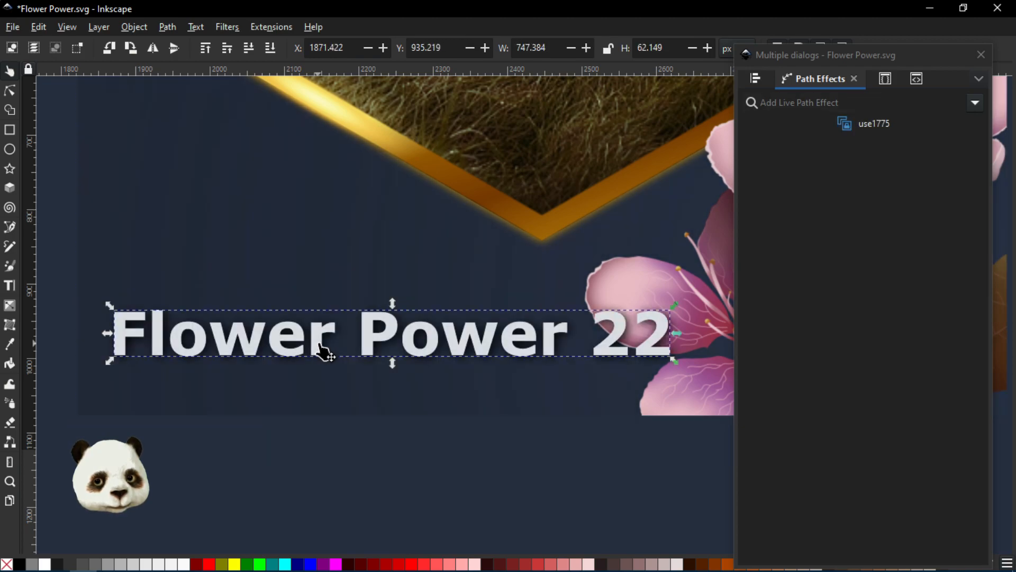
- Undo the last clone made from the title text
{"action": "scroll", "coordinate": [318, 345], "scroll_direction": "down", "scroll_amount": 1}
{"action": "scroll", "coordinate": [319, 344], "scroll_direction": "up", "scroll_amount": 1}
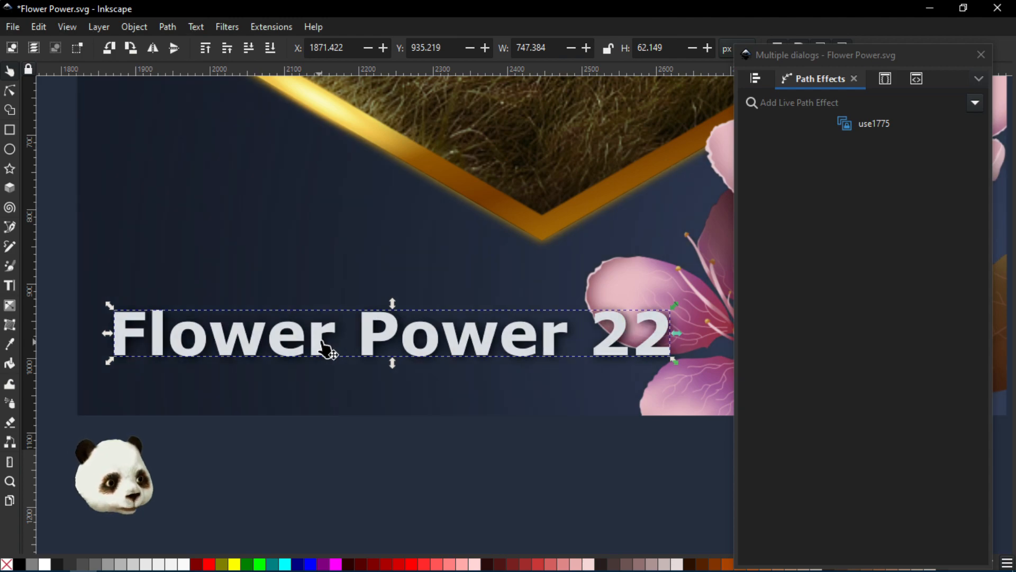
{"action": "key", "text": "ctrl+z"}
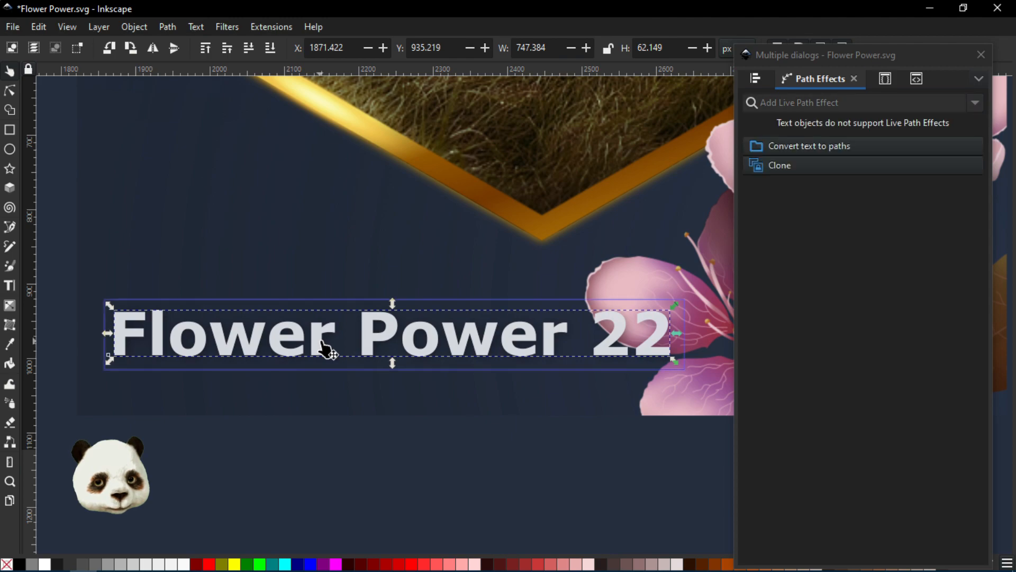
- Select the shadow path linked to the title and refresh it by hiding and showing its Clone original effect
{"action": "left_click", "coordinate": [809, 147]}
{"action": "left_click", "coordinate": [802, 149]}
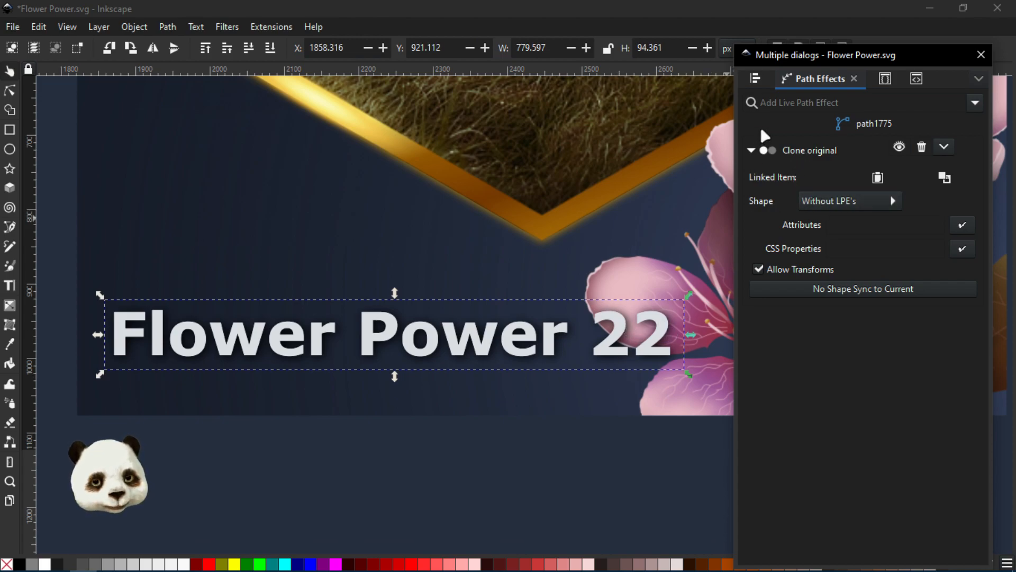
{"action": "left_click", "coordinate": [900, 147]}
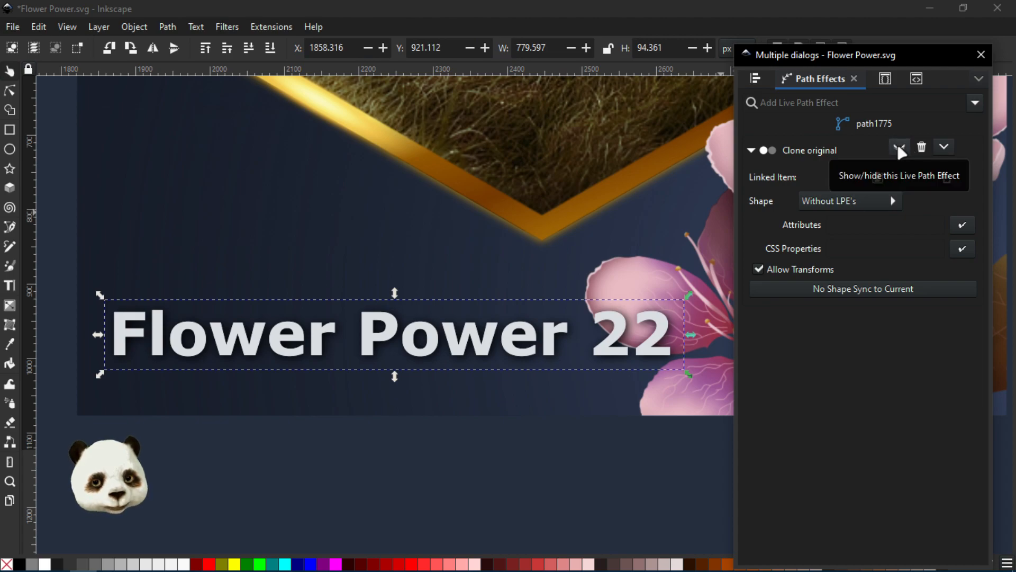
{"action": "left_click", "coordinate": [900, 147]}
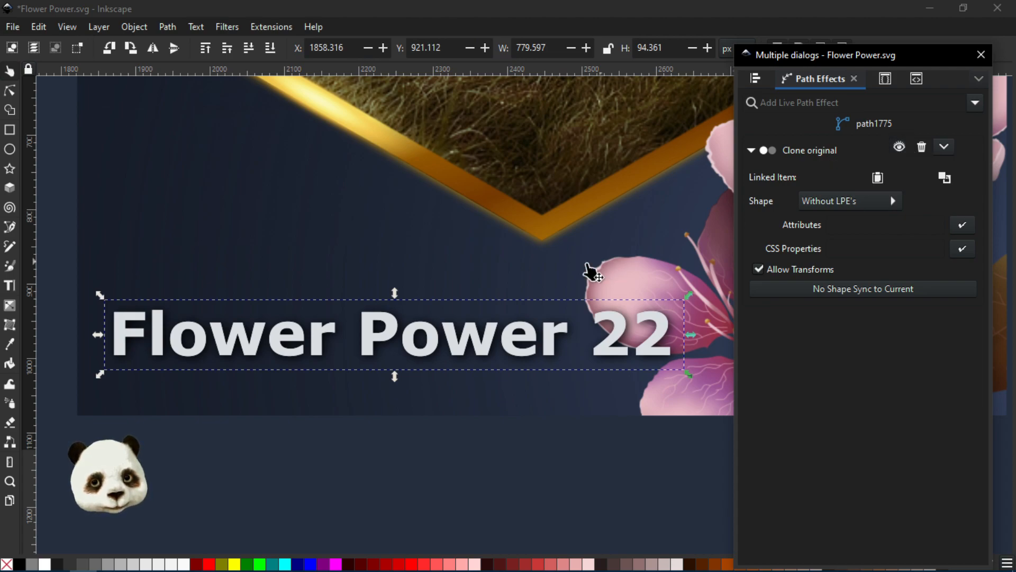
- Try to edit the "Flower Power 22" title by picking the clone lying over it and using the Text tool
{"action": "scroll", "coordinate": [597, 271], "scroll_direction": "down", "scroll_amount": 5}
{"action": "scroll", "coordinate": [620, 276], "scroll_direction": "up", "scroll_amount": 5}
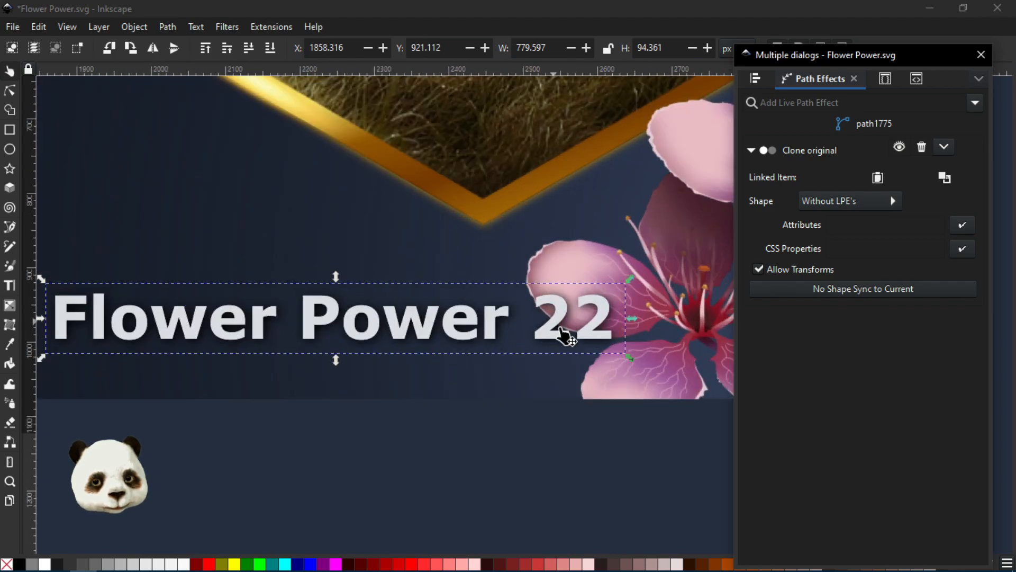
{"action": "scroll", "coordinate": [587, 344], "scroll_direction": "up", "scroll_amount": 5}
{"action": "scroll", "coordinate": [551, 360], "scroll_direction": "down", "scroll_amount": 3}
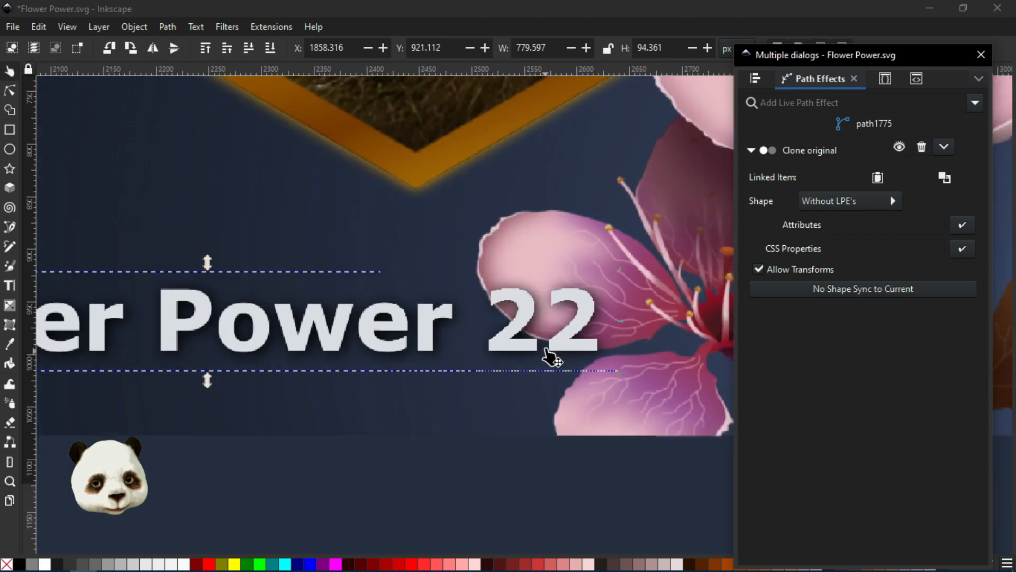
{"action": "left_click", "coordinate": [595, 333]}
{"action": "left_click", "coordinate": [580, 335]}
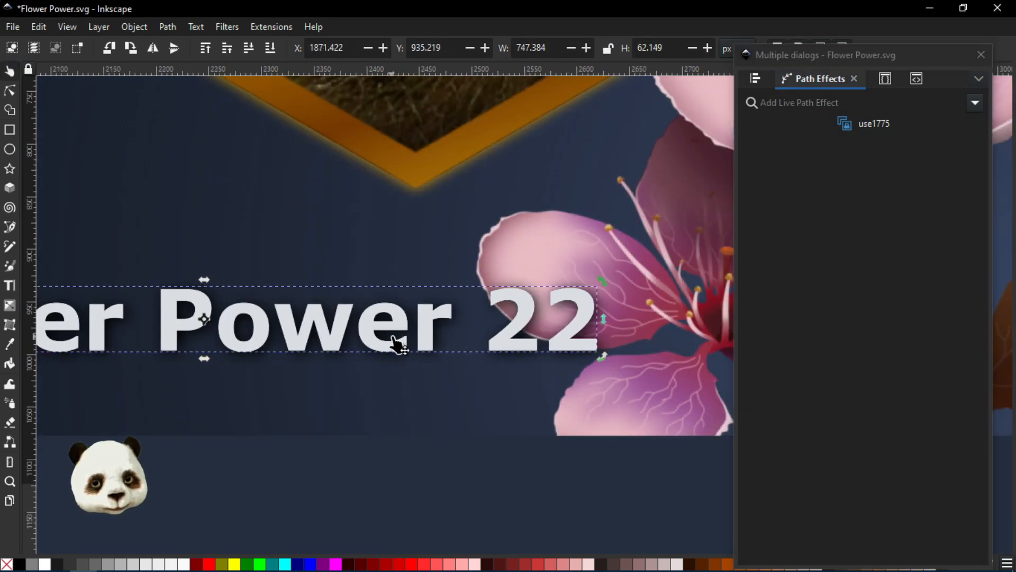
{"action": "key", "text": "t"}
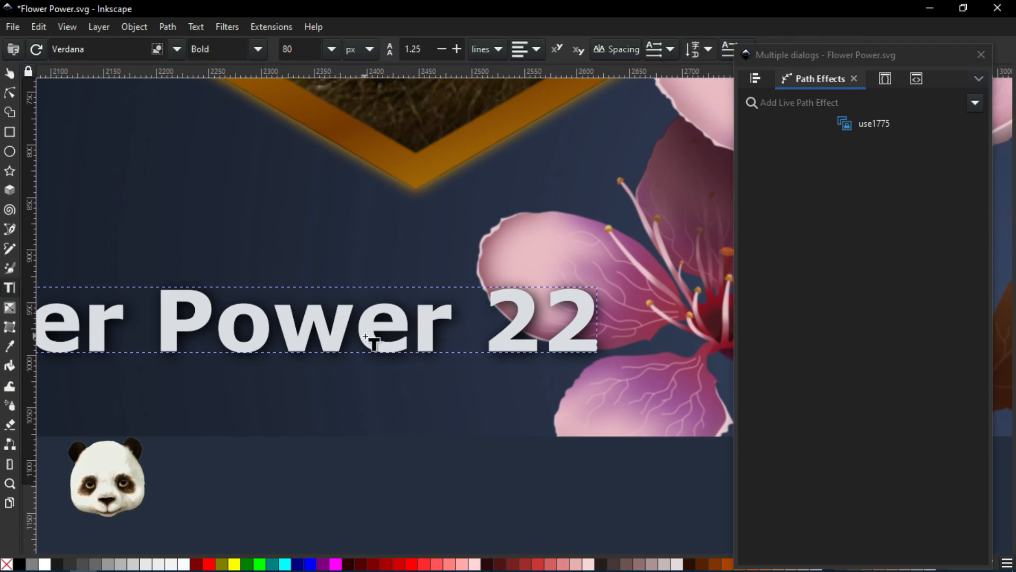
{"action": "left_click", "coordinate": [365, 337]}
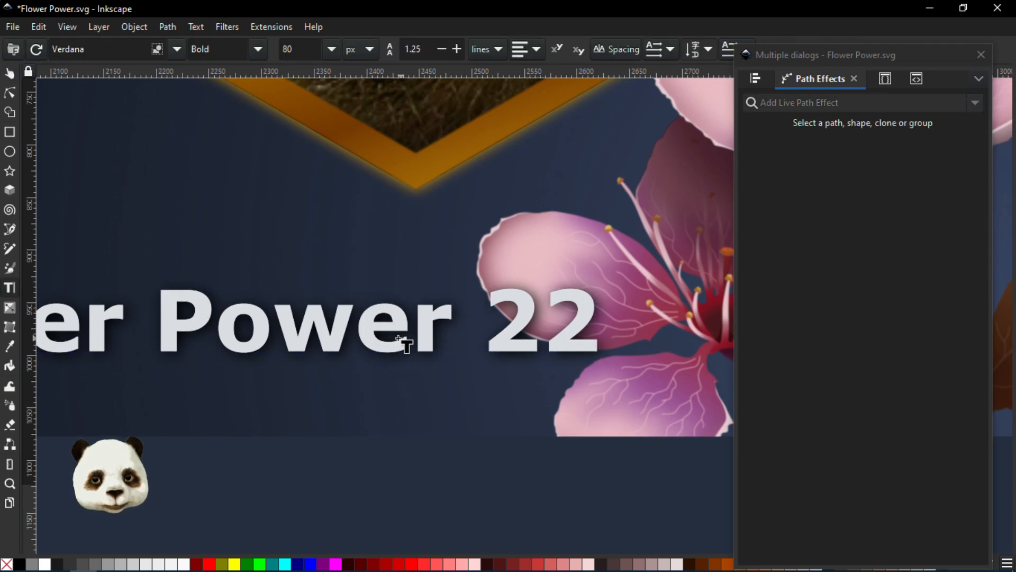
- Pull the overlapping clone down off the "Flower Power 22" title and delete it
{"action": "scroll", "coordinate": [404, 346], "scroll_direction": "down", "scroll_amount": 3}
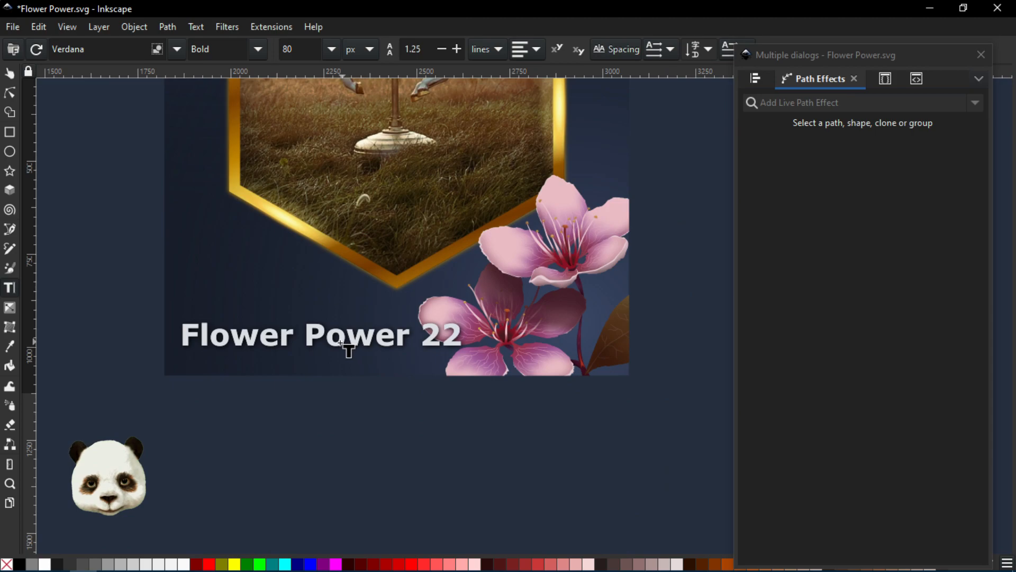
{"action": "key", "text": "F1"}
{"action": "left_click", "coordinate": [347, 344]}
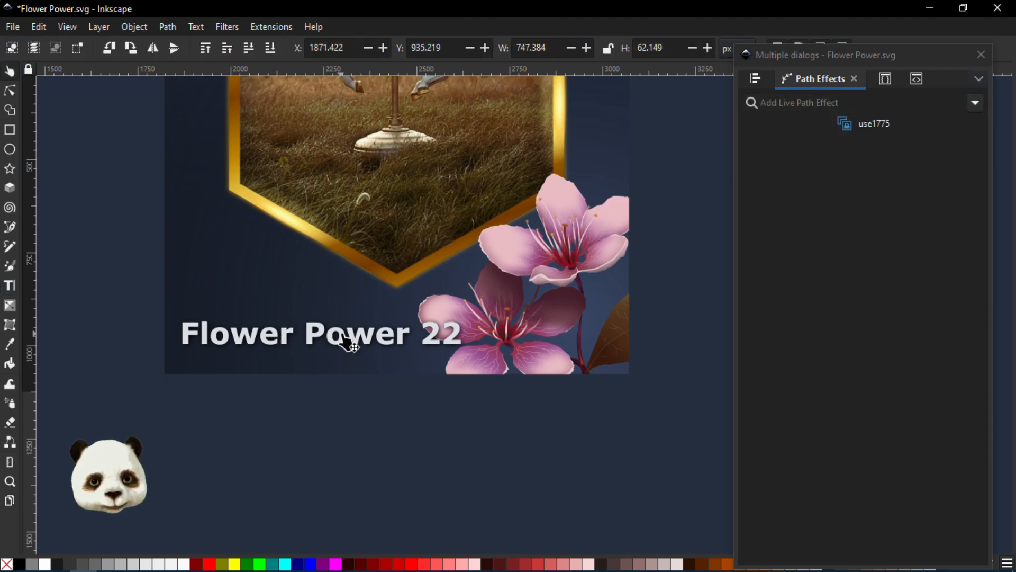
{"action": "left_click", "coordinate": [349, 344]}
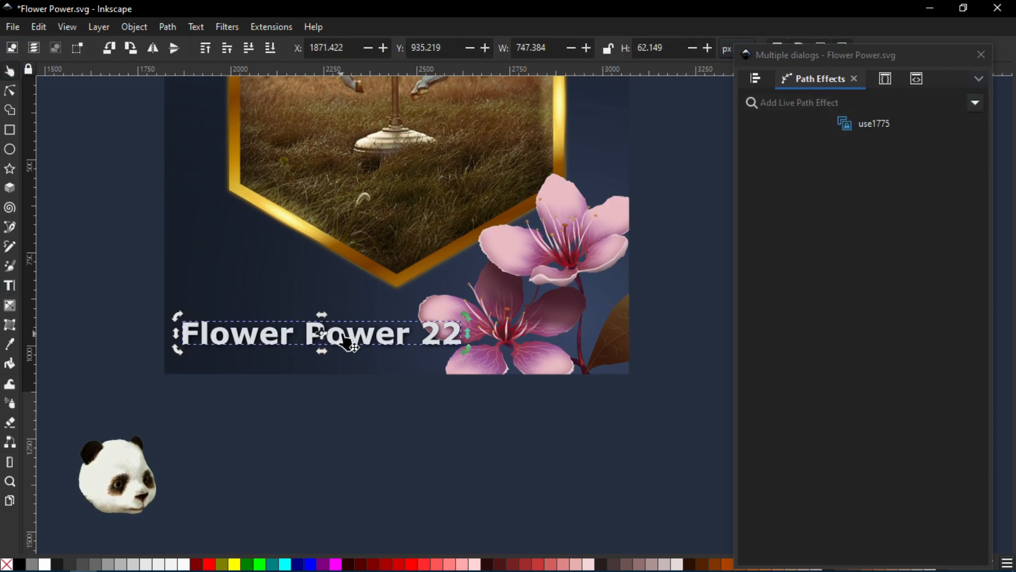
{"action": "left_click_drag", "start_coordinate": [352, 338], "coordinate": [376, 370]}
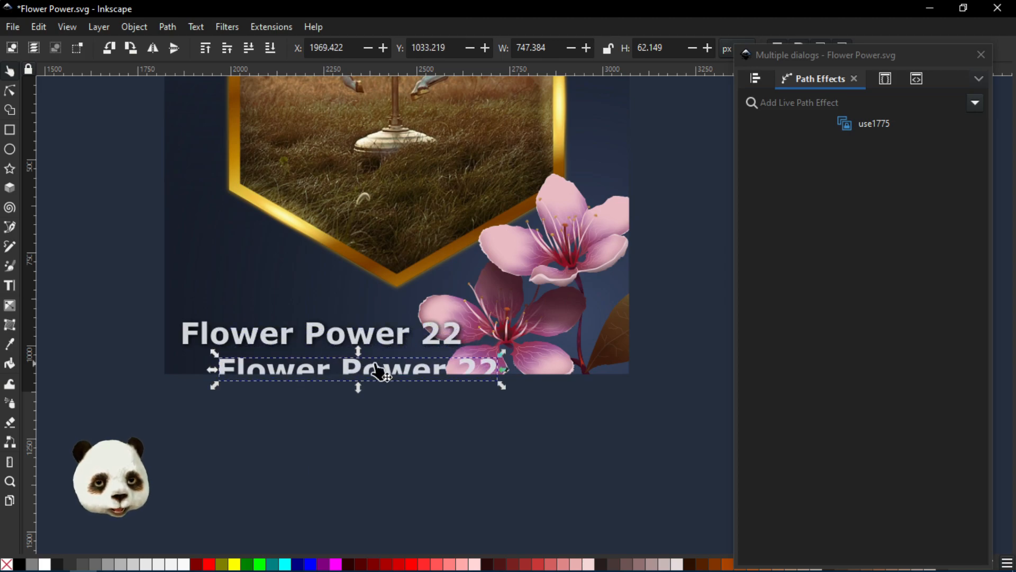
{"action": "key", "text": "Delete"}
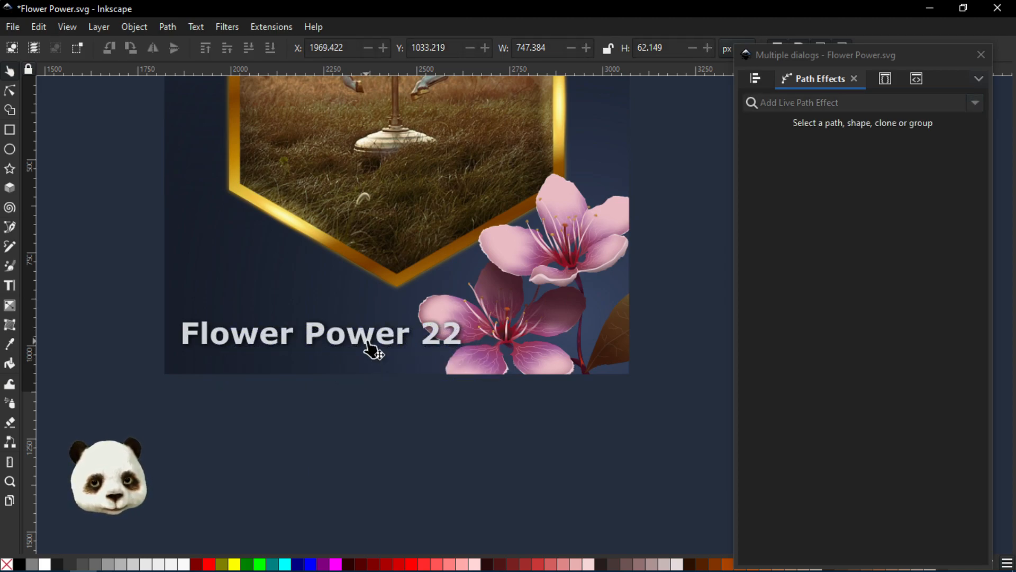
- Undo the trial move of the title text and redo the clone deletion, leaving nothing selected
{"action": "left_click", "coordinate": [373, 350]}
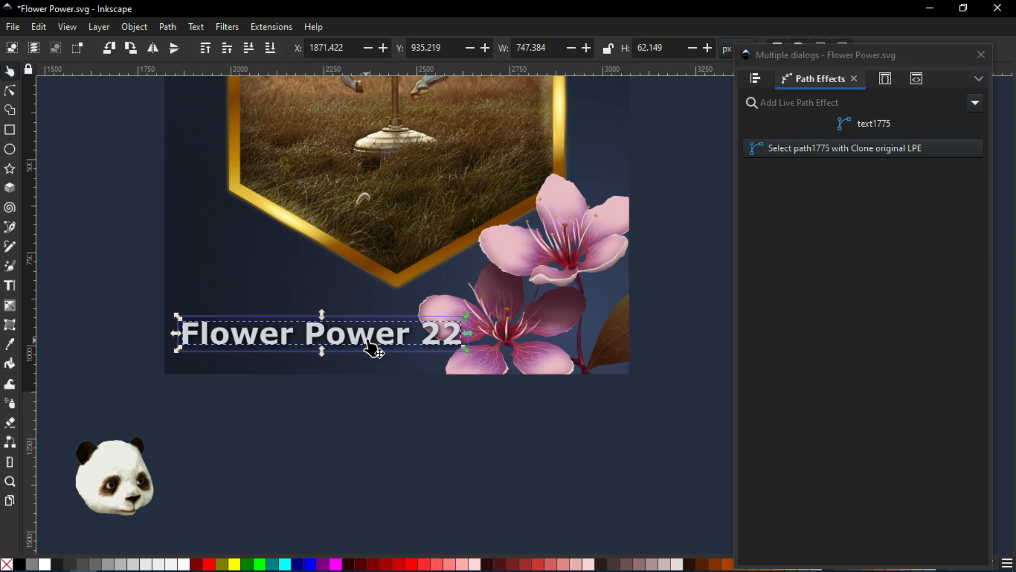
{"action": "left_click_drag", "start_coordinate": [374, 345], "coordinate": [431, 375]}
{"action": "key", "text": "ctrl+z"}
{"action": "key", "text": "ctrl+z"}
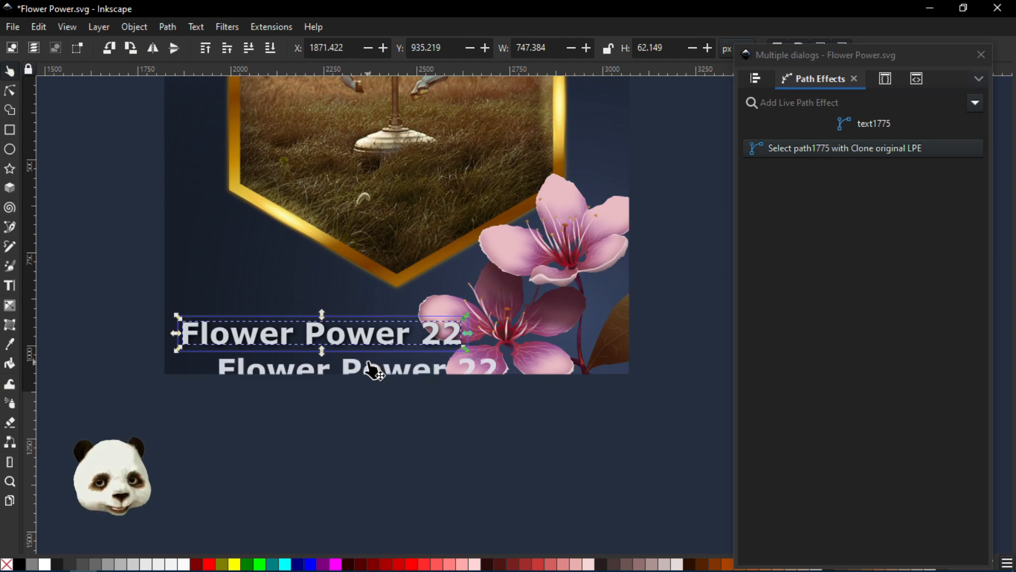
{"action": "key", "text": "ctrl+shift+z"}
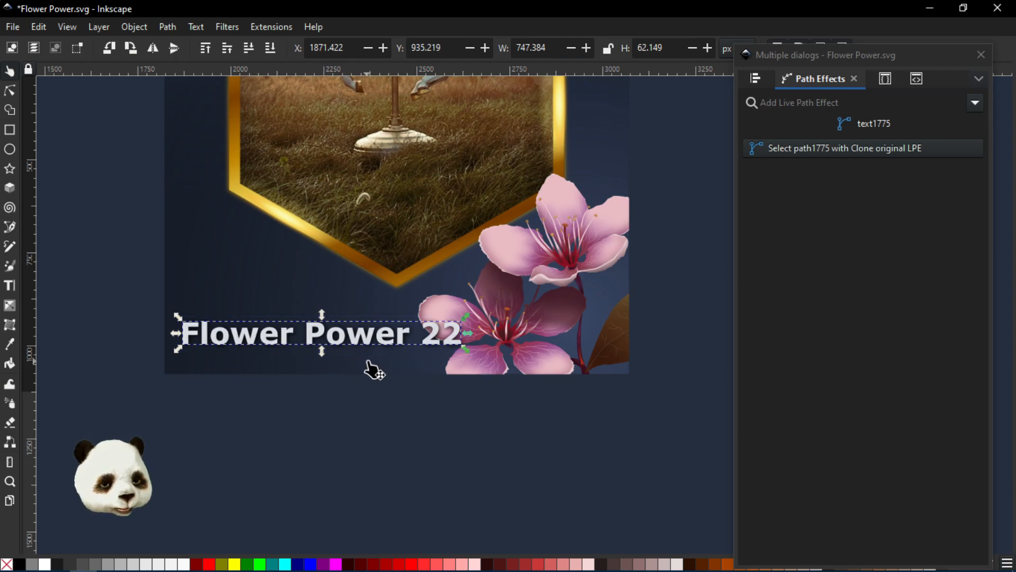
{"action": "key", "text": "Escape"}
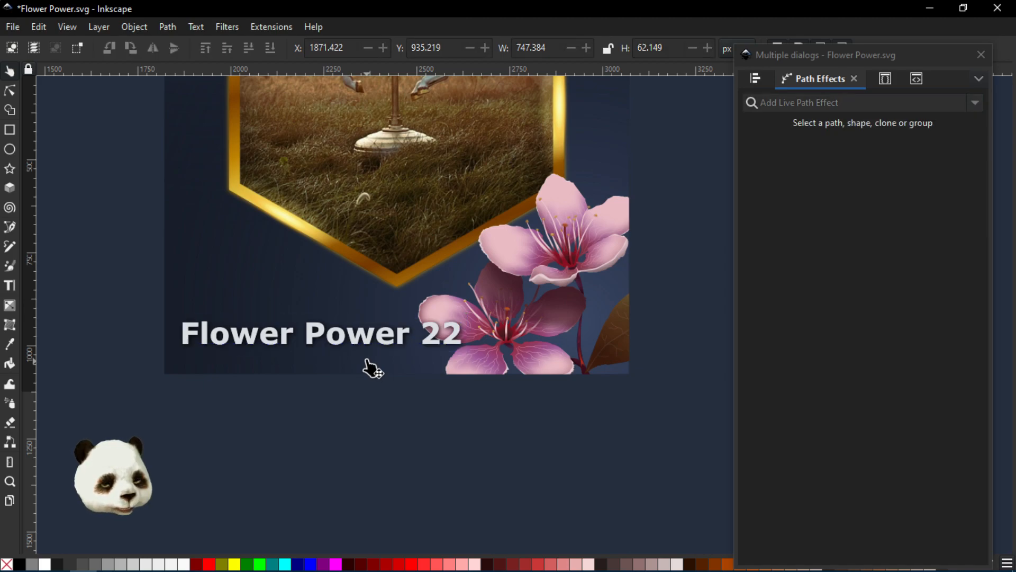
- Move the remaining clone away from the title text and delete it
{"action": "scroll", "coordinate": [274, 334], "scroll_direction": "up", "scroll_amount": 1}
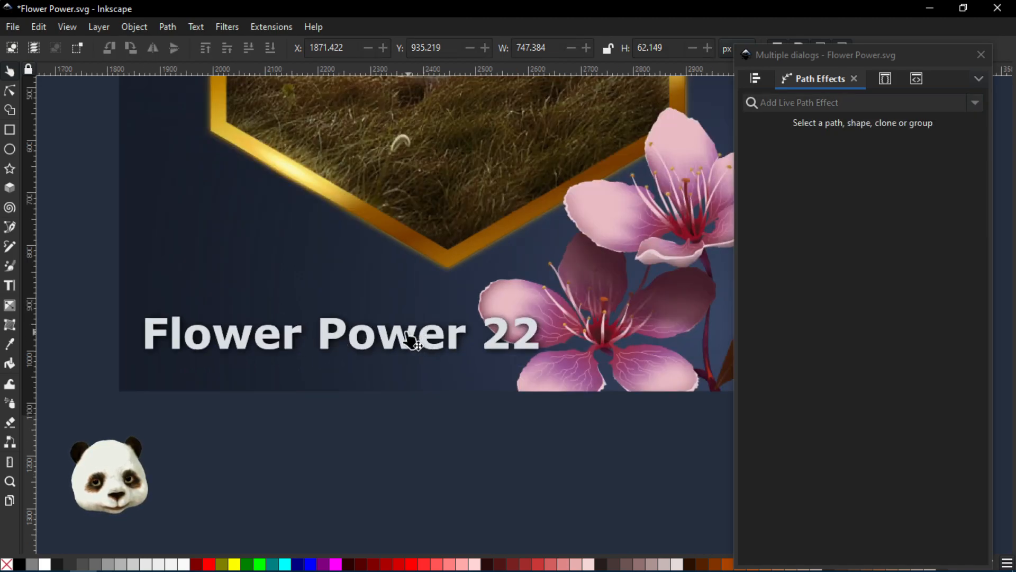
{"action": "left_click", "coordinate": [359, 344]}
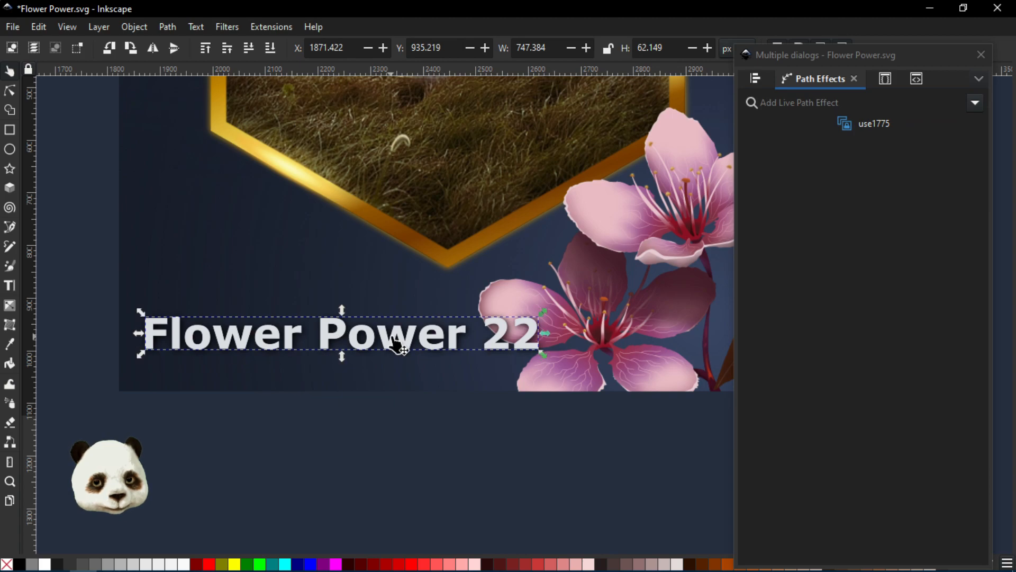
{"action": "left_click", "coordinate": [438, 334]}
{"action": "left_click", "coordinate": [440, 336]}
{"action": "left_click", "coordinate": [442, 337]}
{"action": "mouse_move", "coordinate": [447, 341]}
{"action": "left_mouse_down"}
{"action": "mouse_move", "coordinate": [458, 363]}
{"action": "mouse_move", "coordinate": [509, 400]}
{"action": "left_mouse_up"}
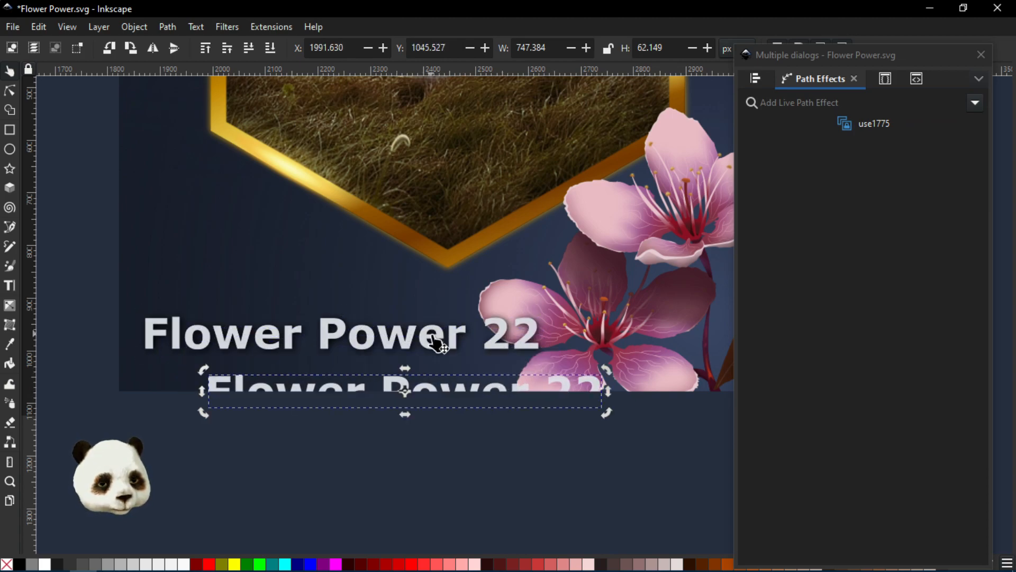
{"action": "key", "text": "Delete"}
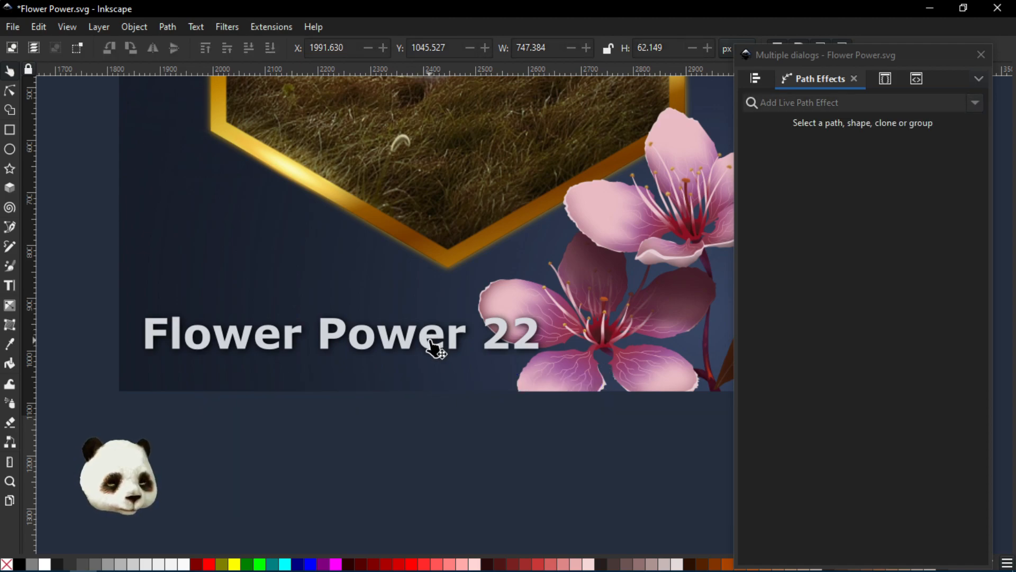
- Remove " 22" so the title reads "Flower Power", and refresh the linked shadow path through its Clone original effect
{"action": "left_click", "coordinate": [435, 349]}
{"action": "left_click_drag", "start_coordinate": [472, 341], "coordinate": [531, 338]}
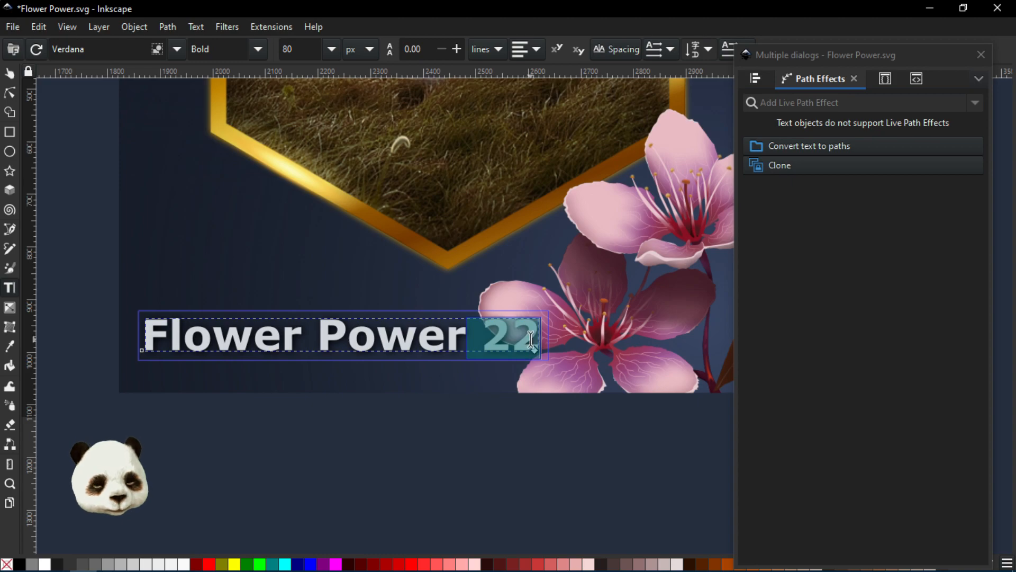
{"action": "key", "text": "BackSpace"}
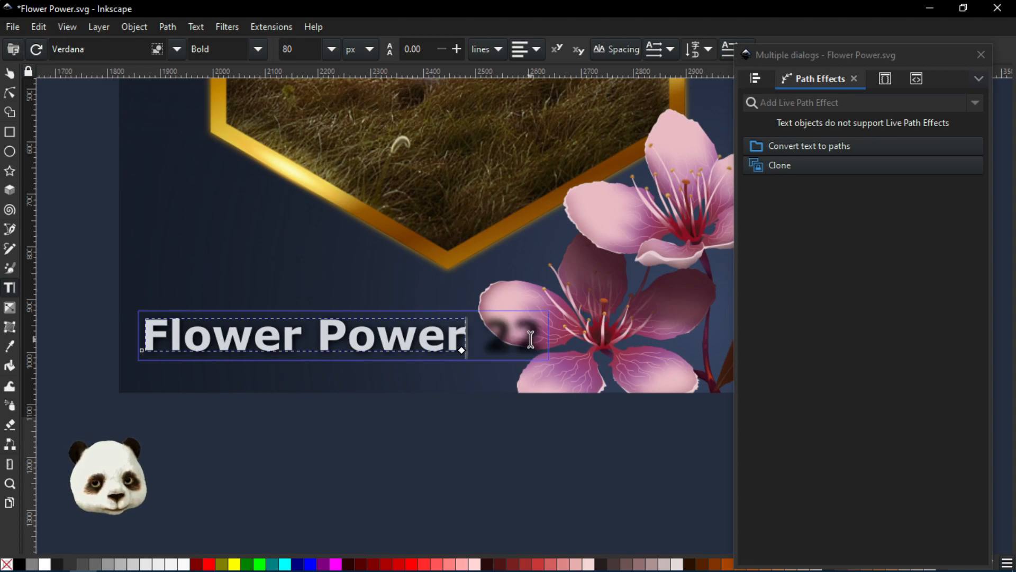
{"action": "left_click", "coordinate": [10, 73]}
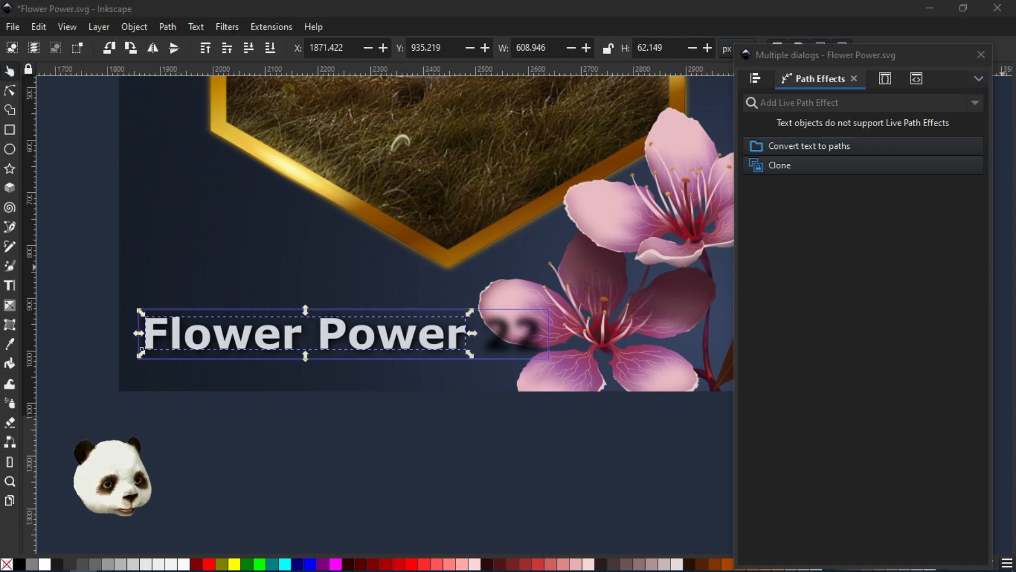
{"action": "left_click", "coordinate": [780, 165]}
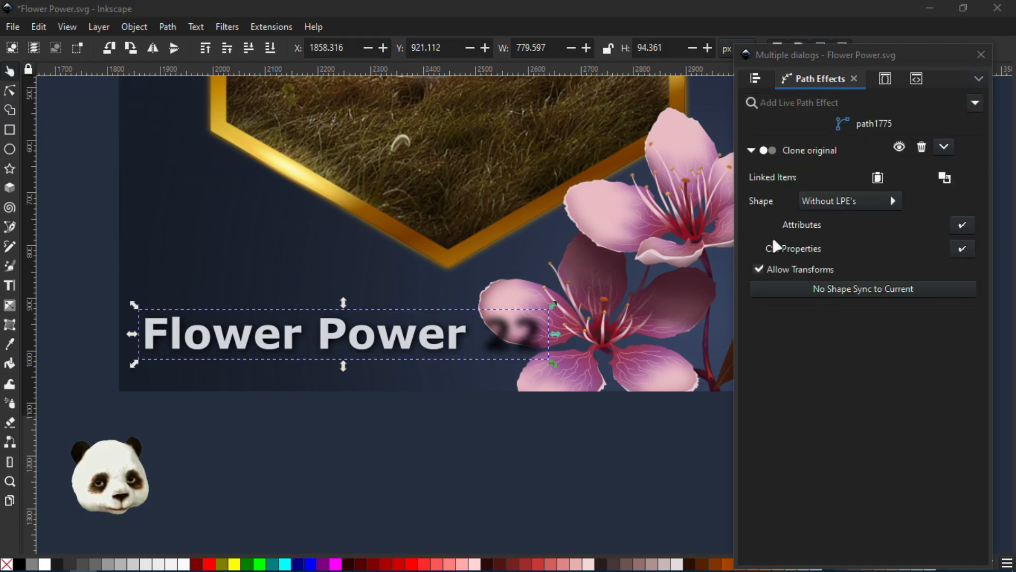
{"action": "left_click", "coordinate": [900, 148]}
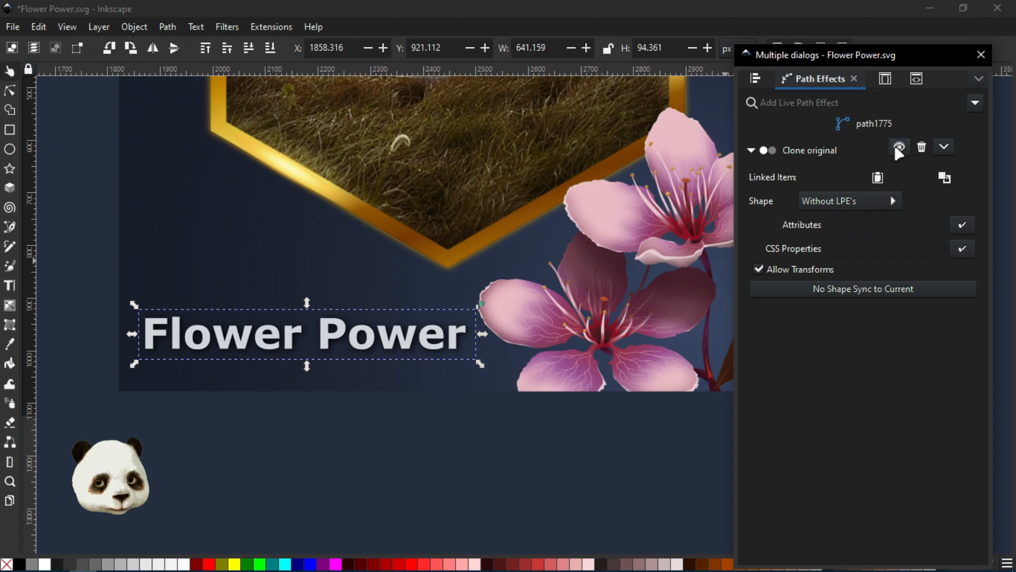
- Examine the title and its drop shadow up close and within the whole composition
{"action": "scroll", "coordinate": [585, 288], "scroll_direction": "down", "scroll_amount": 2}
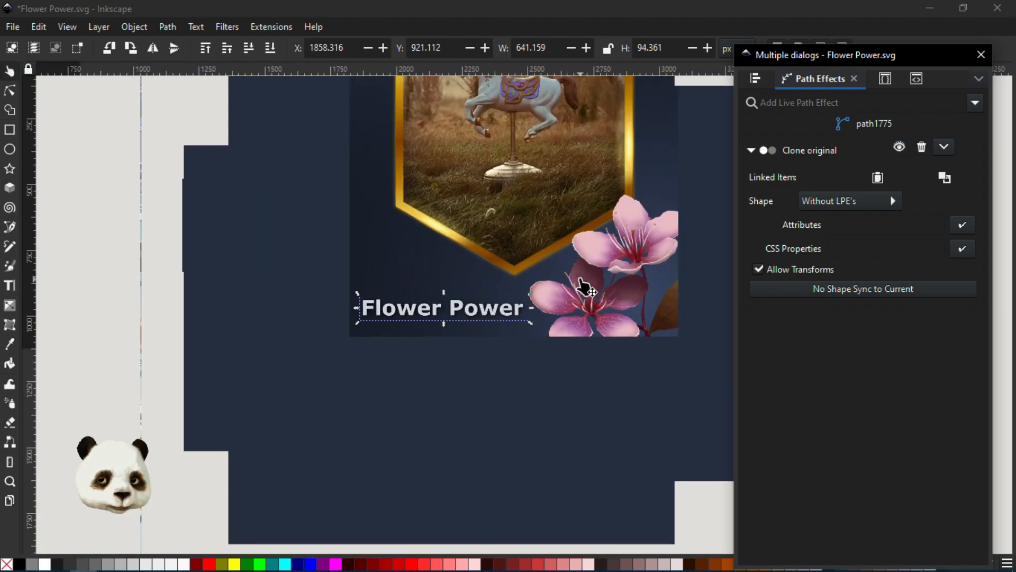
{"action": "scroll", "coordinate": [534, 328], "scroll_direction": "up", "scroll_amount": 2}
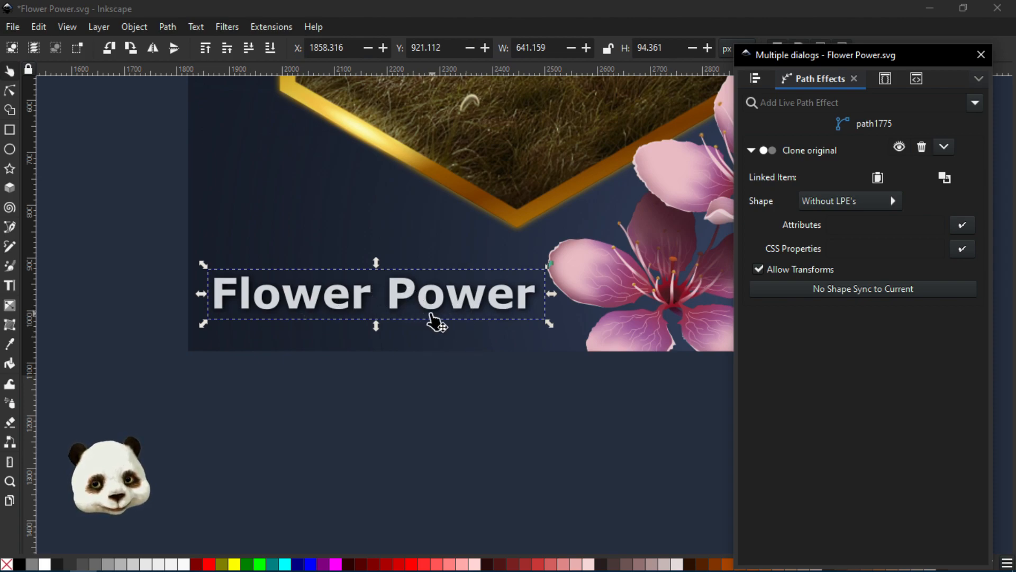
{"action": "scroll", "coordinate": [391, 315], "scroll_direction": "up", "scroll_amount": 2}
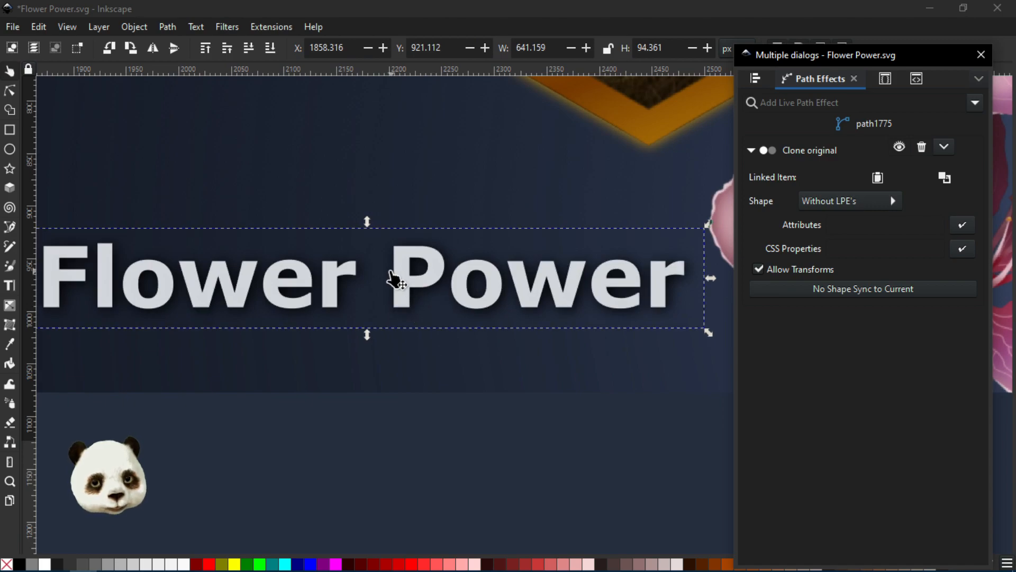
{"action": "scroll", "coordinate": [397, 283], "scroll_direction": "down", "scroll_amount": 1}
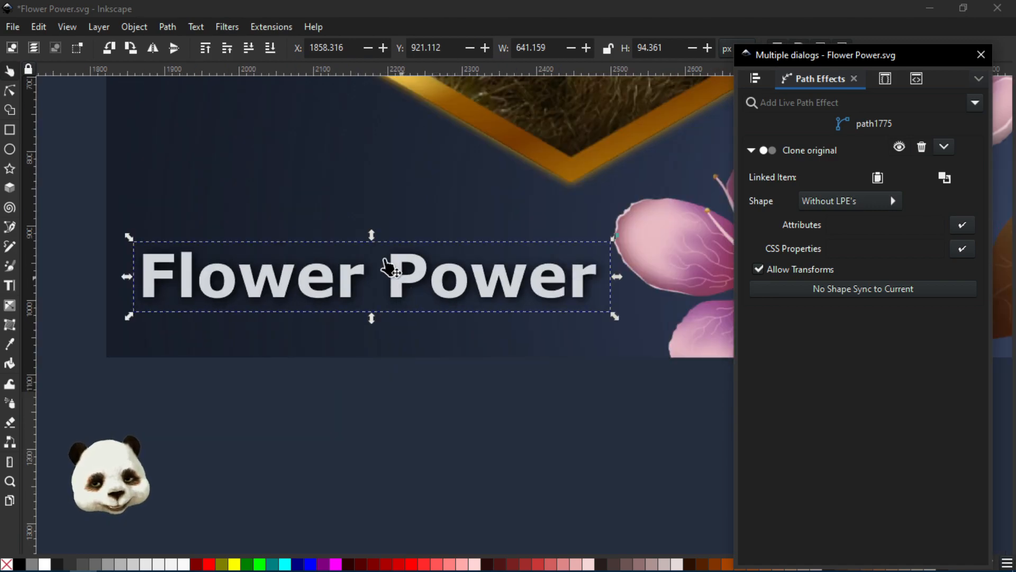
{"action": "scroll", "coordinate": [488, 210], "scroll_direction": "down", "scroll_amount": 3}
{"action": "left_click_drag", "start_coordinate": [586, 183], "coordinate": [464, 388]}
{"action": "scroll", "coordinate": [463, 363], "scroll_direction": "down", "scroll_amount": 1}
{"action": "scroll", "coordinate": [460, 361], "scroll_direction": "down", "scroll_amount": 1}
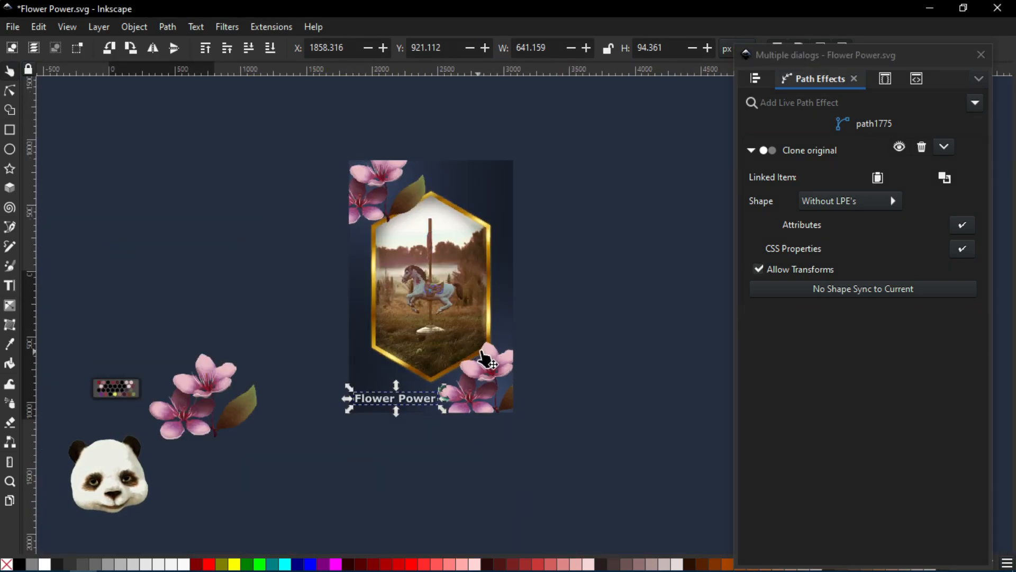
{"action": "scroll", "coordinate": [444, 405], "scroll_direction": "up", "scroll_amount": 1}
{"action": "scroll", "coordinate": [446, 411], "scroll_direction": "up", "scroll_amount": 3}
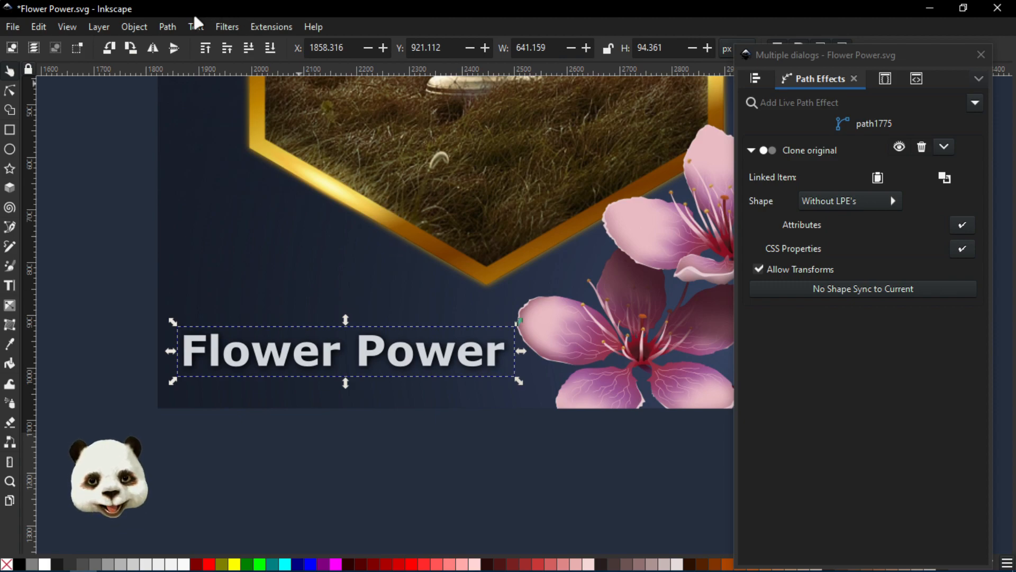
- Try the Button bevel filter on the title's linked shadow path, and undo it
{"action": "left_click", "coordinate": [218, 28]}
{"action": "key", "text": "Escape"}
{"action": "mouse_move", "coordinate": [223, 24]}
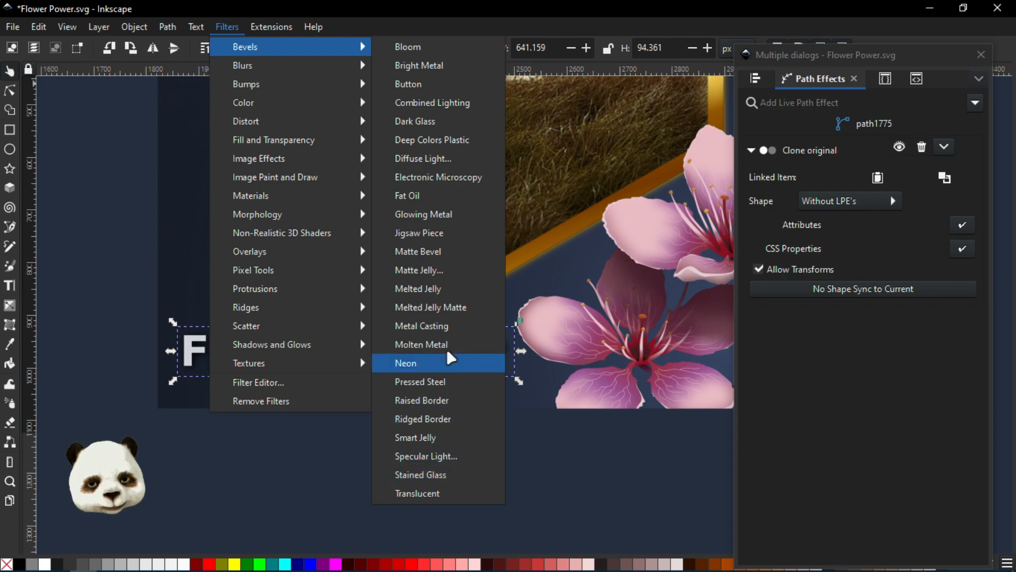
{"action": "left_click", "coordinate": [408, 84]}
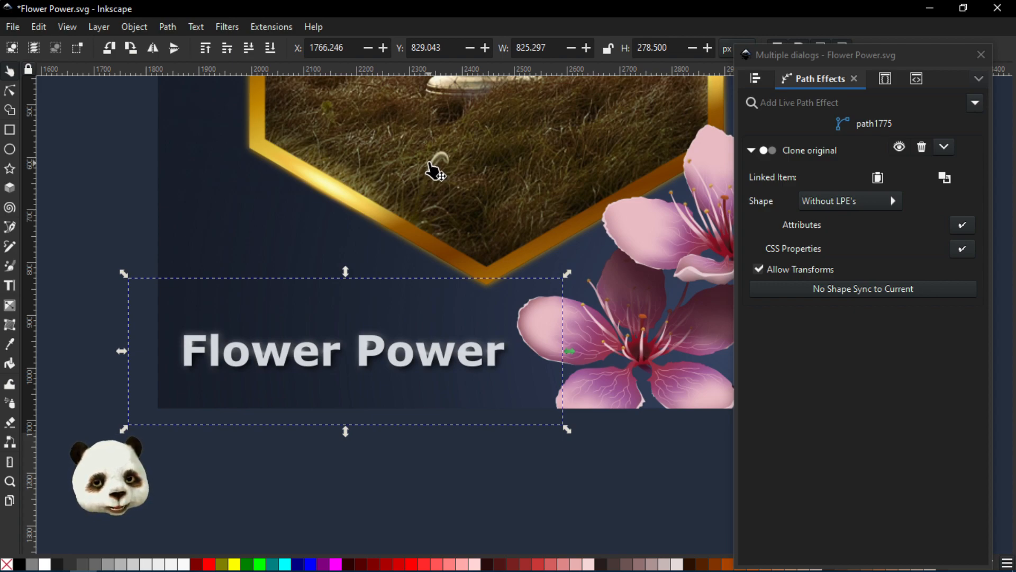
{"action": "key", "text": "ctrl+z"}
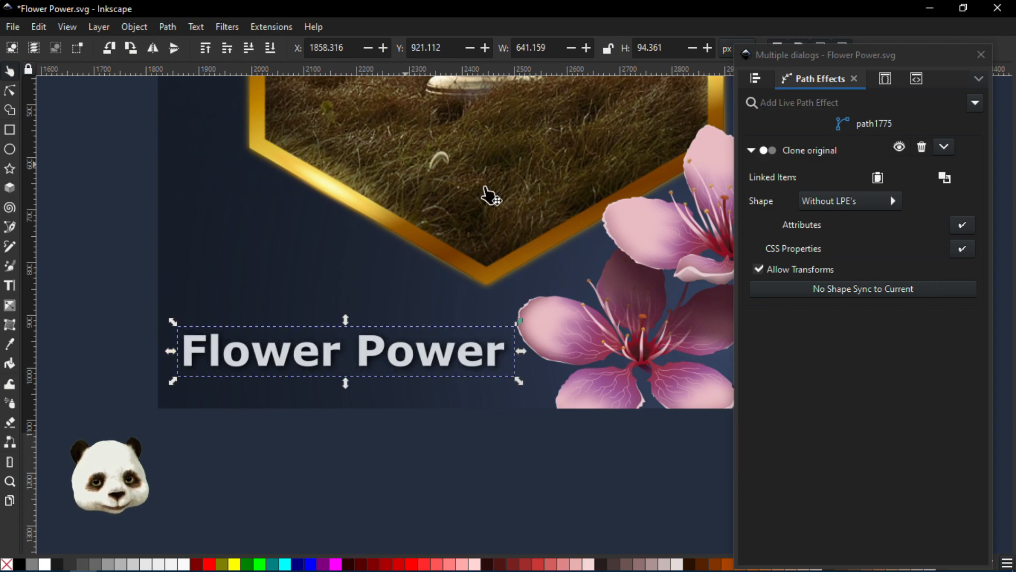
{"action": "key", "text": "ctrl+z"}
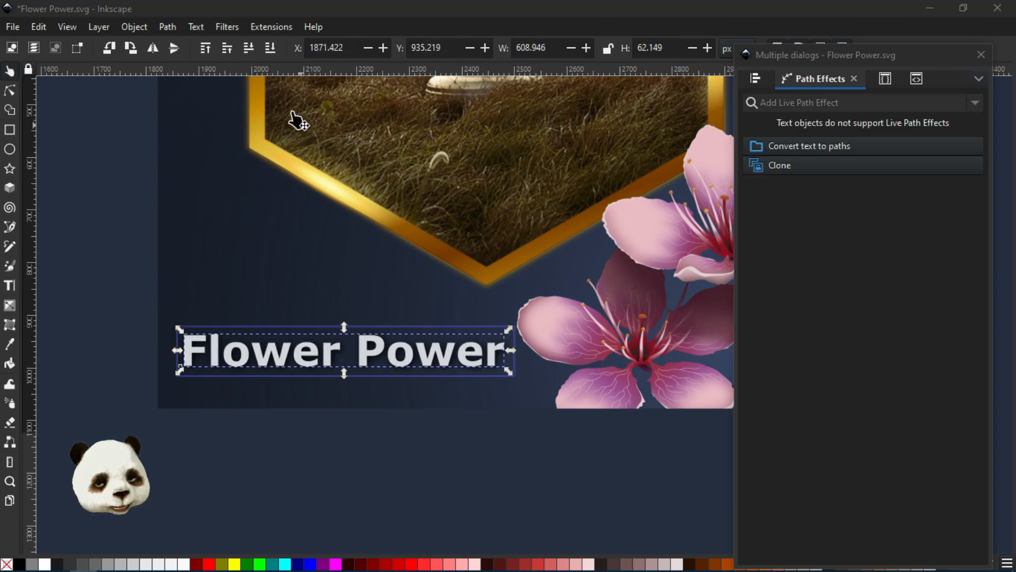
- Apply the Button bevel filter to the "Flower Power" title text
{"action": "left_click", "coordinate": [231, 26]}
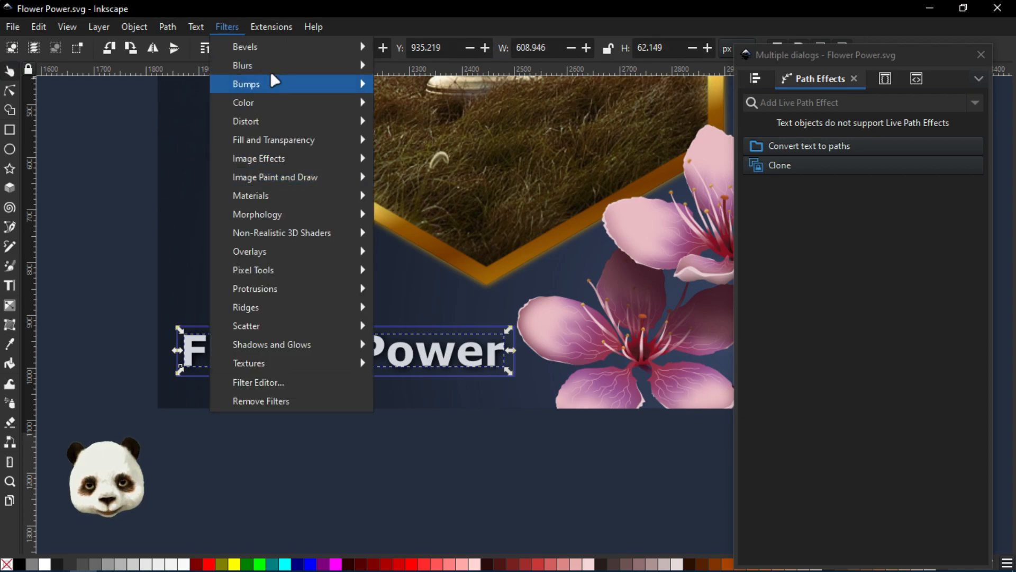
{"action": "mouse_move", "coordinate": [292, 48]}
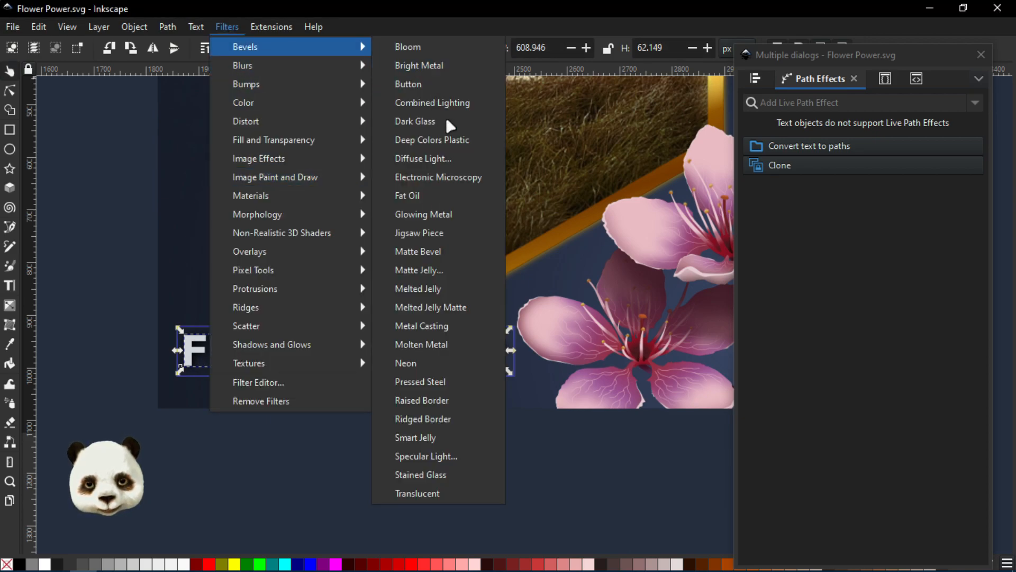
{"action": "left_click", "coordinate": [415, 85]}
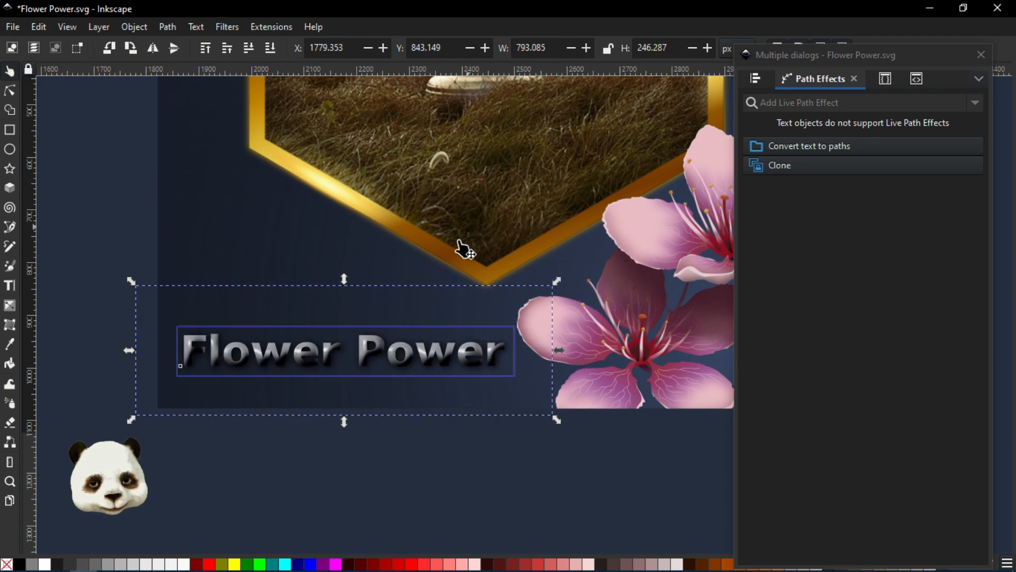
{"action": "scroll", "coordinate": [325, 395], "scroll_direction": "up", "scroll_amount": 2, "text": "ctrl"}
{"action": "scroll", "coordinate": [316, 377], "scroll_direction": "down", "scroll_amount": 1, "text": "ctrl"}
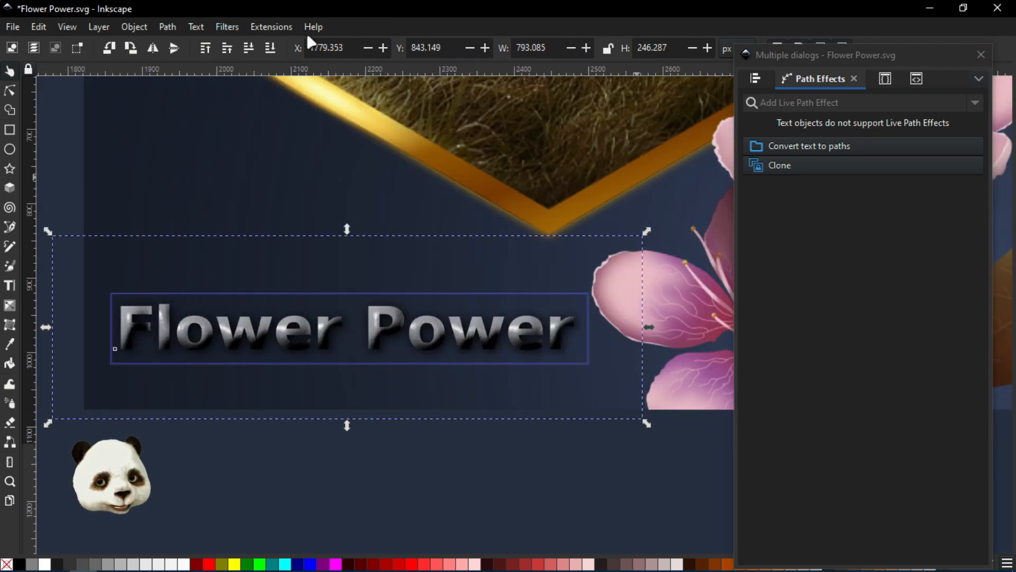
- Move the path effects dialog off the canvas and open the Filter Editor for the title text, placed beside the artwork
{"action": "left_click", "coordinate": [945, 63]}
{"action": "left_click_drag", "start_coordinate": [942, 57], "coordinate": [1015, 57]}
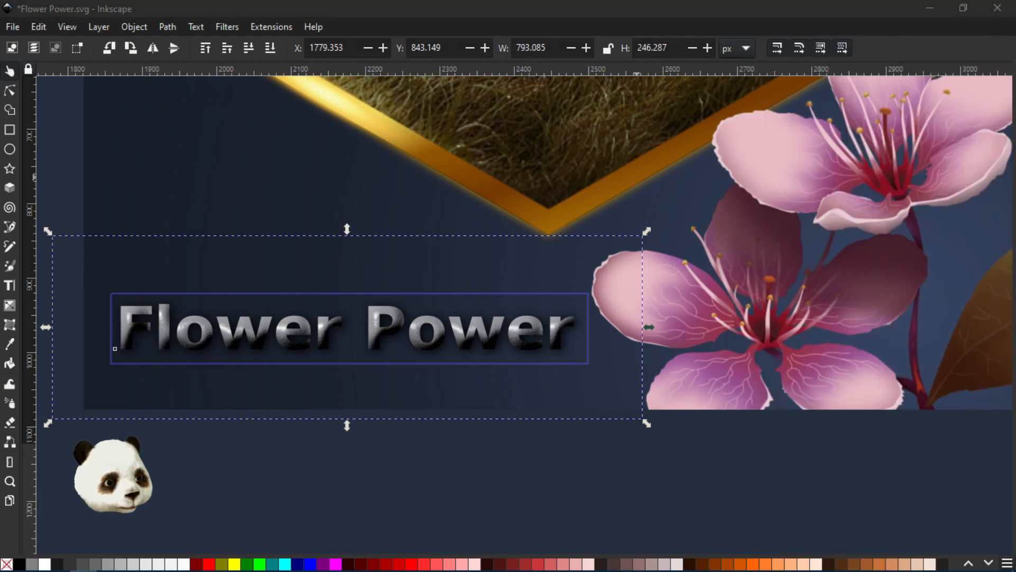
{"action": "left_click", "coordinate": [234, 26]}
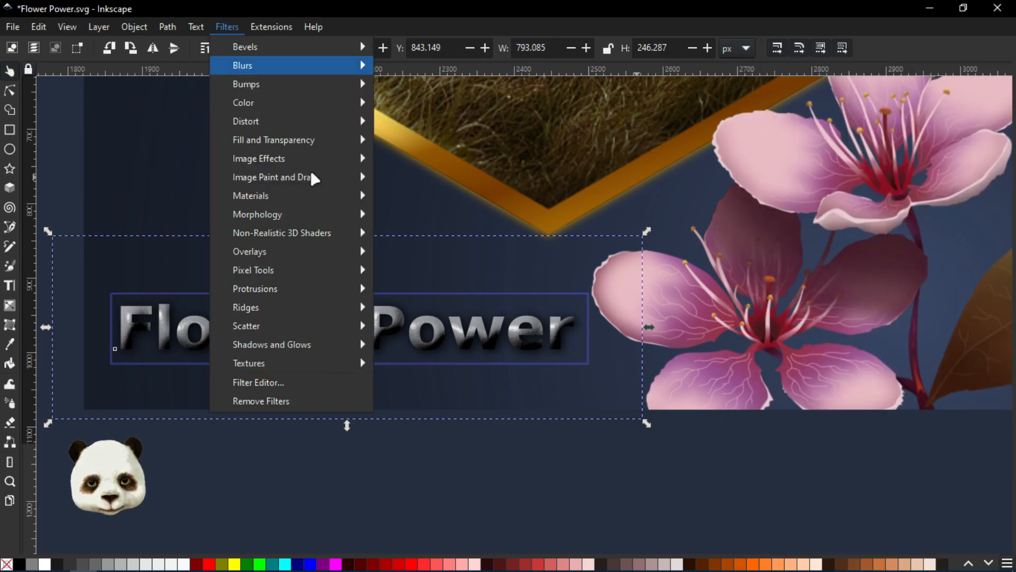
{"action": "left_click", "coordinate": [269, 382]}
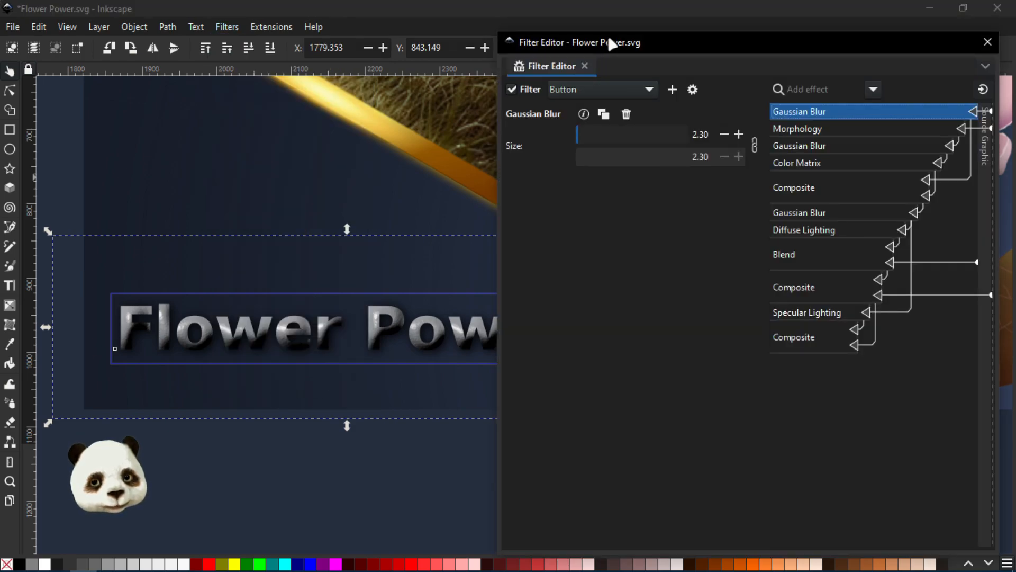
{"action": "left_click_drag", "start_coordinate": [612, 43], "coordinate": [1015, 44]}
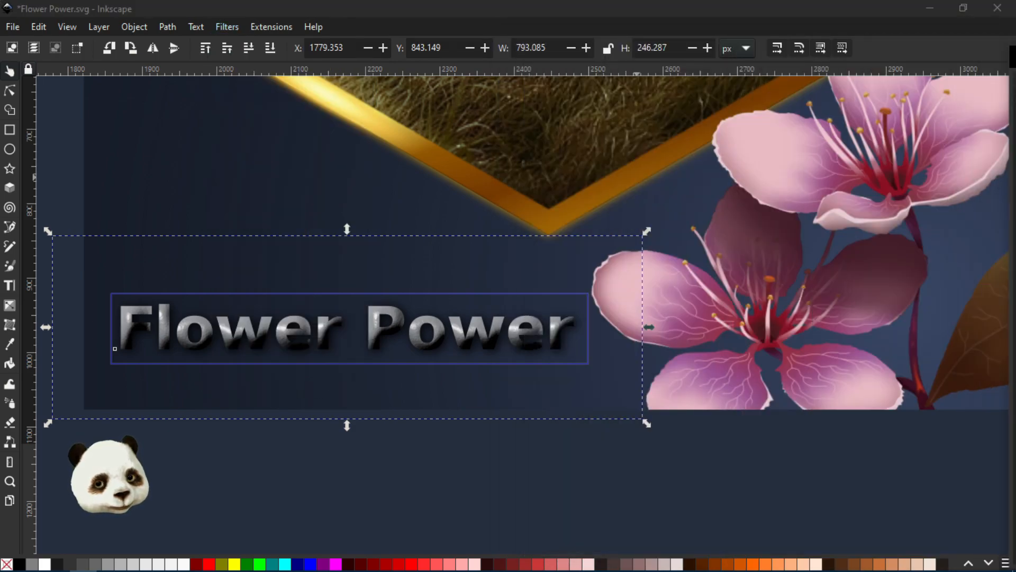
{"action": "scroll", "coordinate": [733, 235], "scroll_direction": "down", "scroll_amount": 1}
{"action": "left_click_drag", "start_coordinate": [726, 234], "coordinate": [428, 387]}
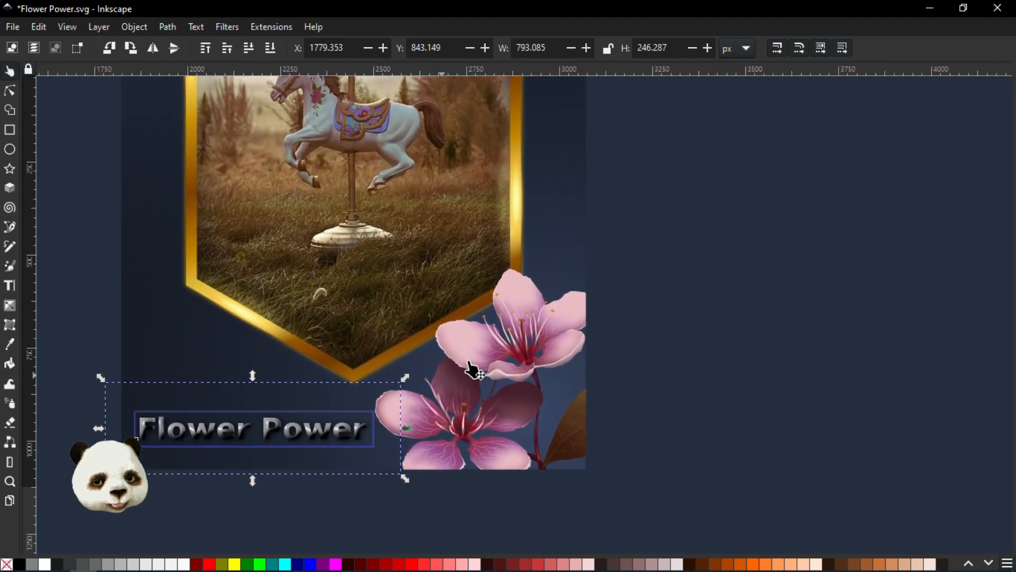
{"action": "left_click_drag", "start_coordinate": [1011, 43], "coordinate": [752, 36]}
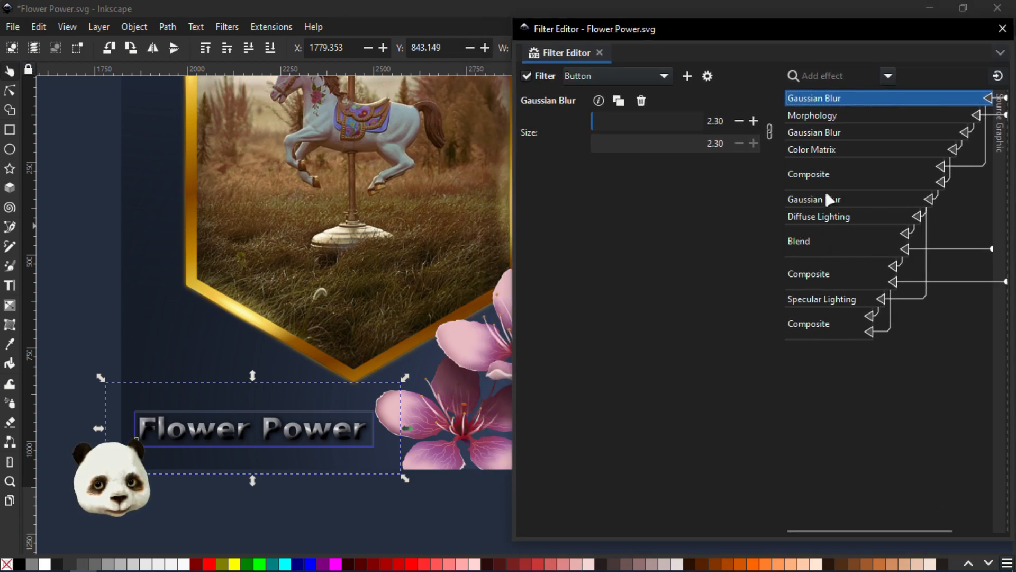
- Try a radius of 4.6 for the Button filter's Morphology effect, and return it to 6.6
{"action": "left_click", "coordinate": [818, 161]}
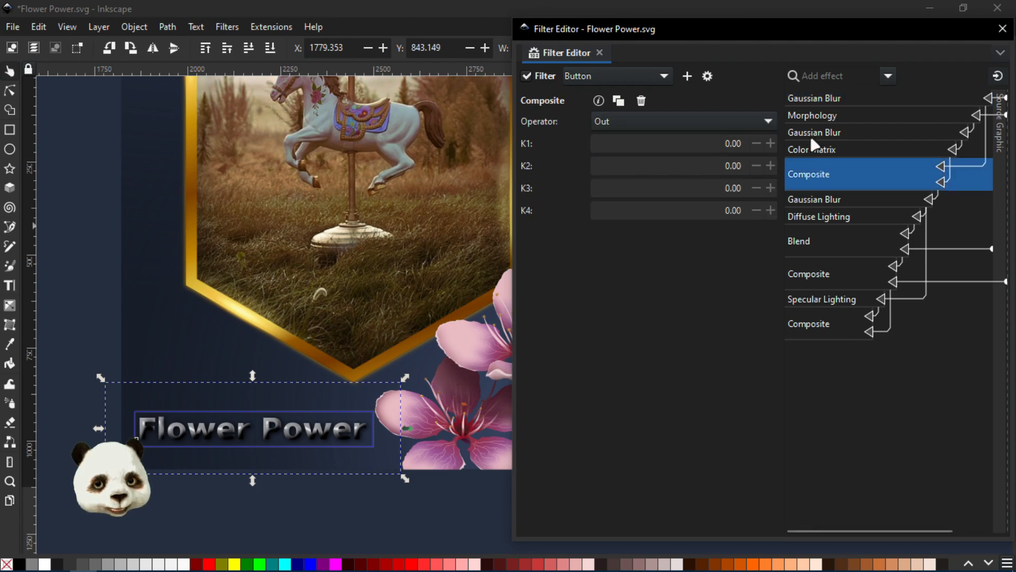
{"action": "left_click", "coordinate": [811, 117]}
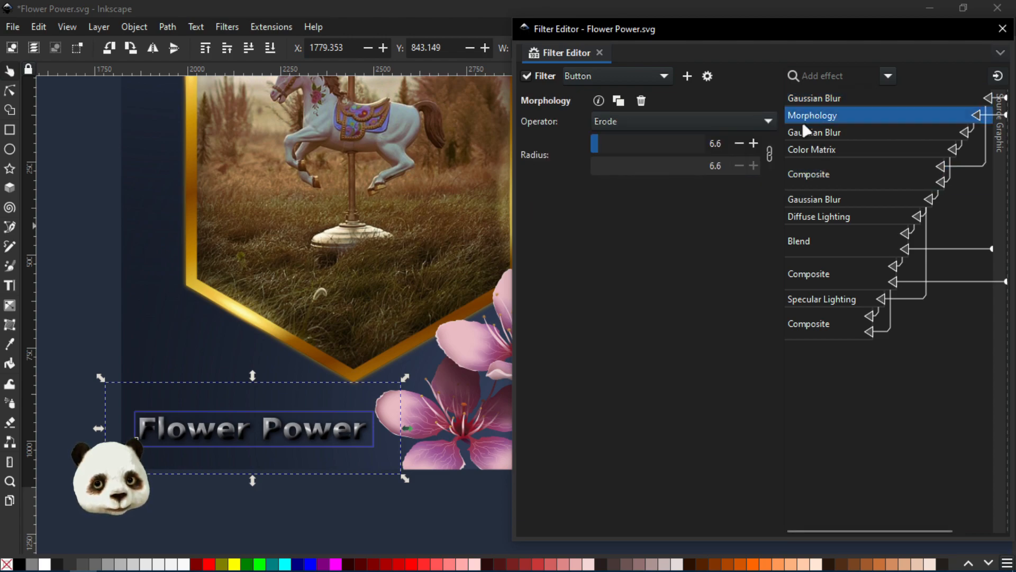
{"action": "left_click", "coordinate": [739, 144]}
{"action": "left_click", "coordinate": [738, 144]}
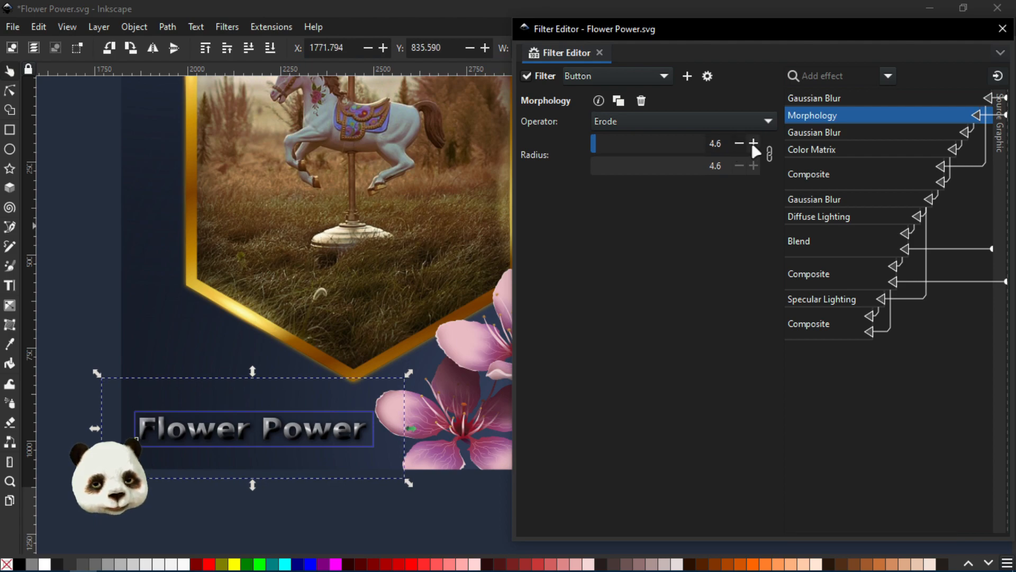
{"action": "left_click", "coordinate": [753, 144]}
{"action": "left_click", "coordinate": [753, 143]}
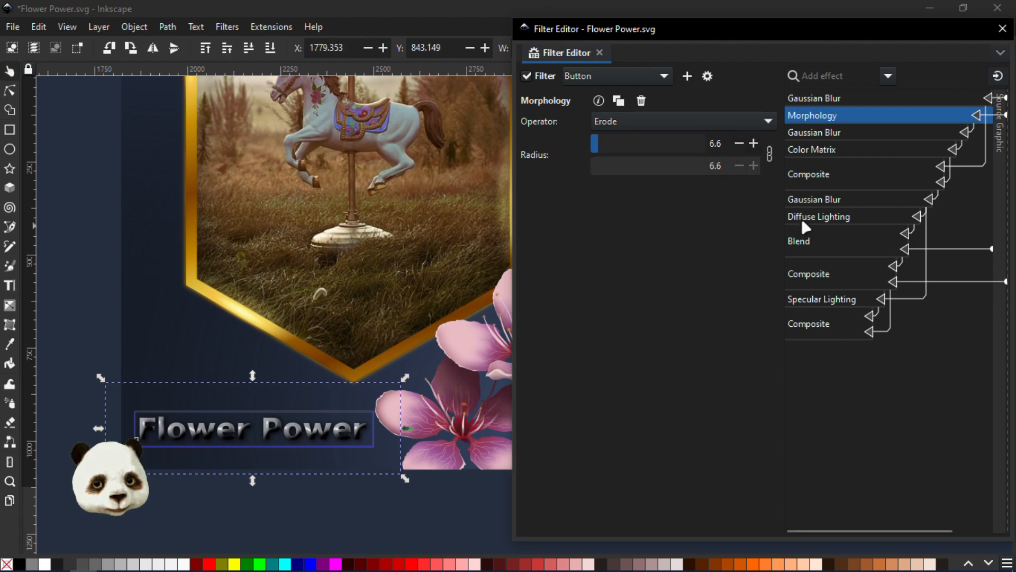
- Set the Button filter's Diffuse Lighting to surface scale 4.086, constant 0.96, azimuth 182 and elevation 48
{"action": "left_click", "coordinate": [808, 272]}
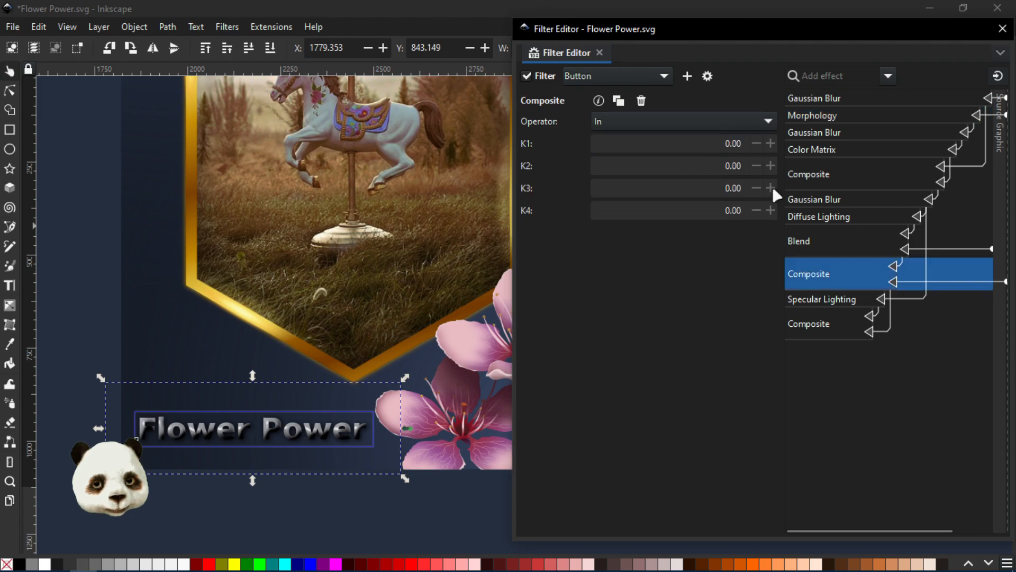
{"action": "left_click", "coordinate": [809, 239]}
{"action": "left_click", "coordinate": [812, 217]}
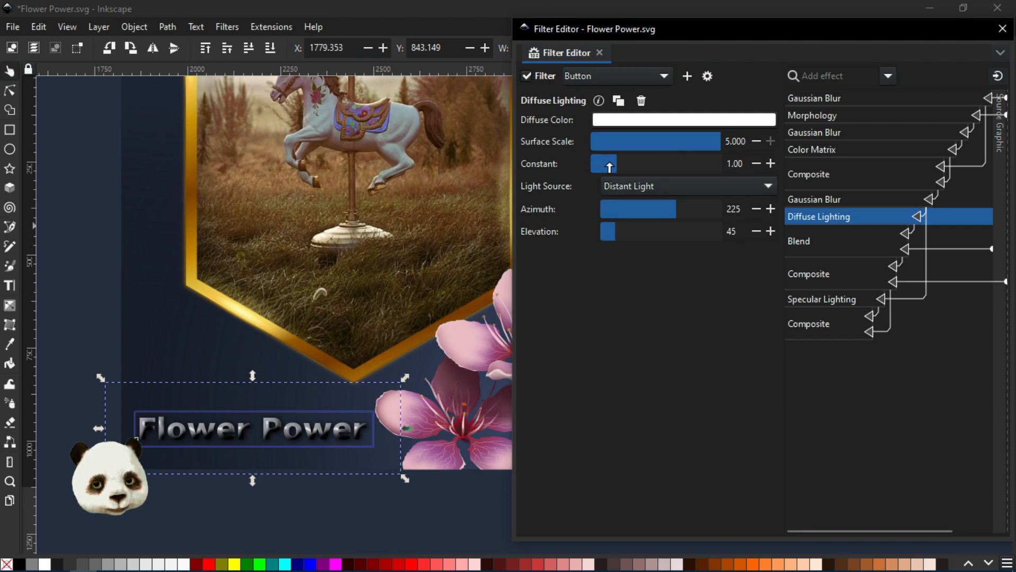
{"action": "left_click_drag", "start_coordinate": [613, 164], "coordinate": [616, 164]}
{"action": "mouse_move", "coordinate": [700, 140]}
{"action": "left_mouse_down"}
{"action": "mouse_move", "coordinate": [630, 140]}
{"action": "mouse_move", "coordinate": [705, 141]}
{"action": "left_mouse_up"}
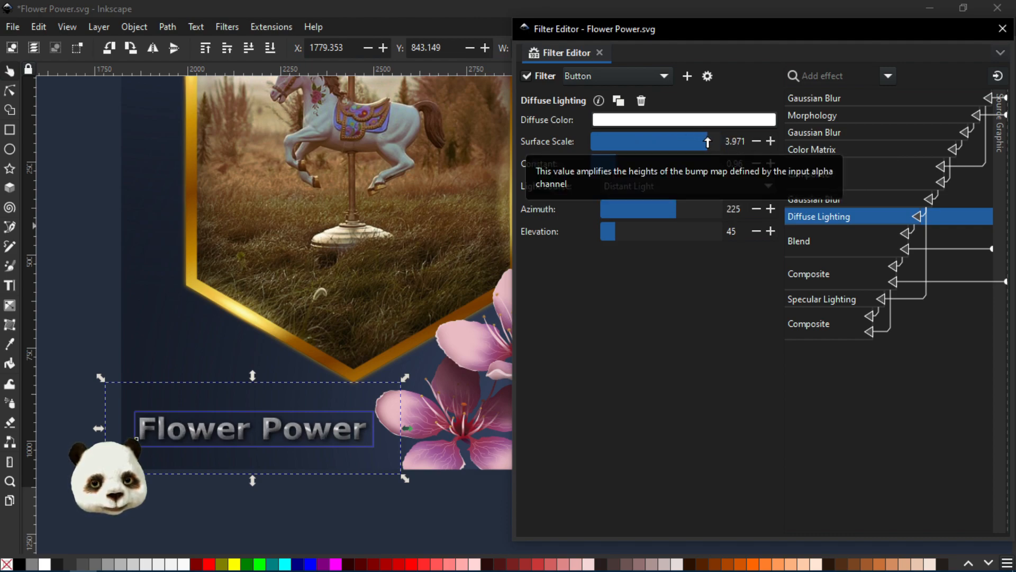
{"action": "mouse_move", "coordinate": [671, 212]}
{"action": "left_mouse_down"}
{"action": "mouse_move", "coordinate": [658, 217]}
{"action": "mouse_move", "coordinate": [696, 217]}
{"action": "mouse_move", "coordinate": [663, 219]}
{"action": "left_mouse_up"}
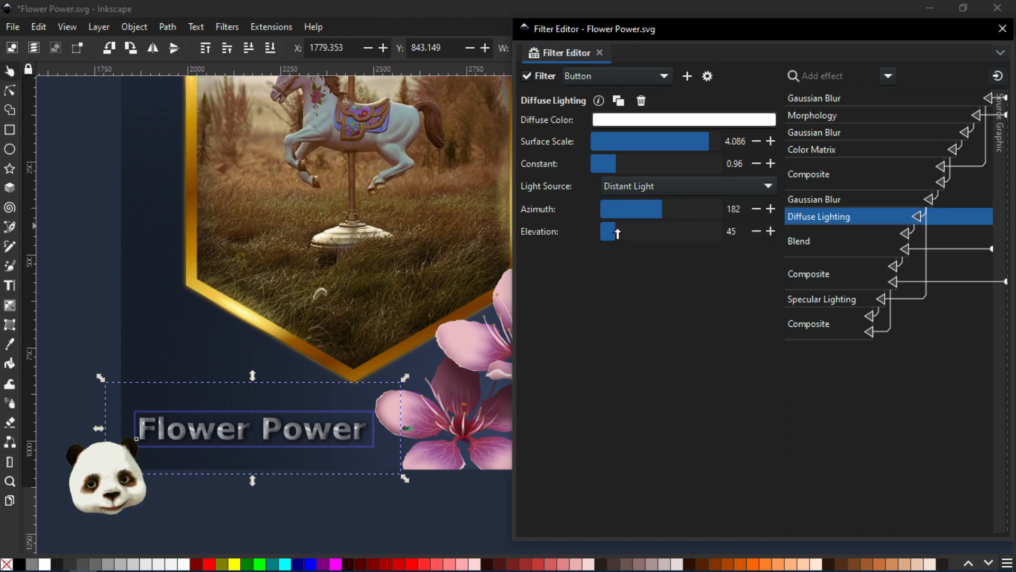
{"action": "left_click_drag", "start_coordinate": [617, 233], "coordinate": [616, 233]}
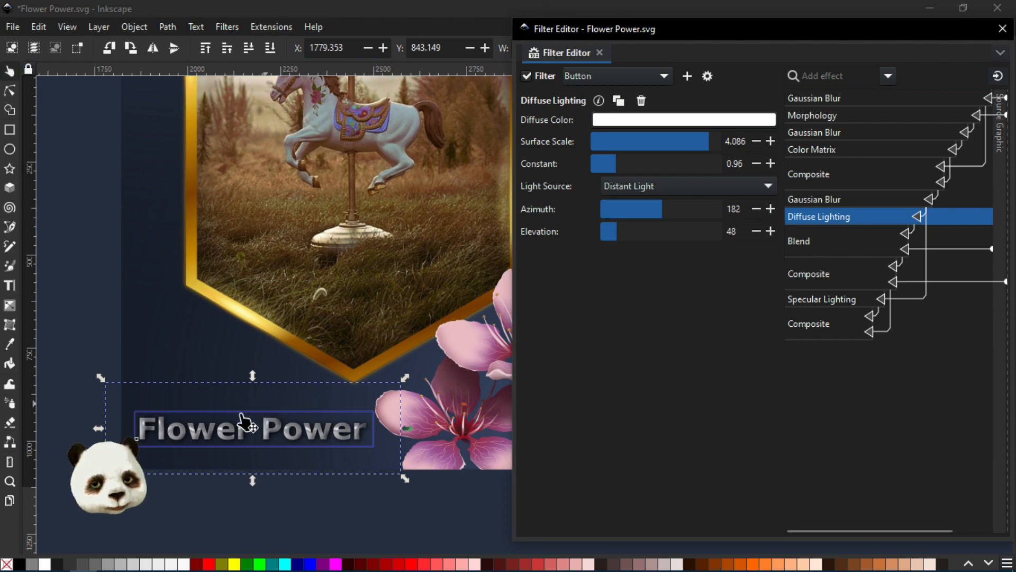
- Examine the beveled title within the composition and up close
{"action": "scroll", "coordinate": [351, 329], "scroll_direction": "down", "scroll_amount": 3}
{"action": "scroll", "coordinate": [350, 305], "scroll_direction": "up", "scroll_amount": 1}
{"action": "scroll", "coordinate": [350, 304], "scroll_direction": "up", "scroll_amount": 1}
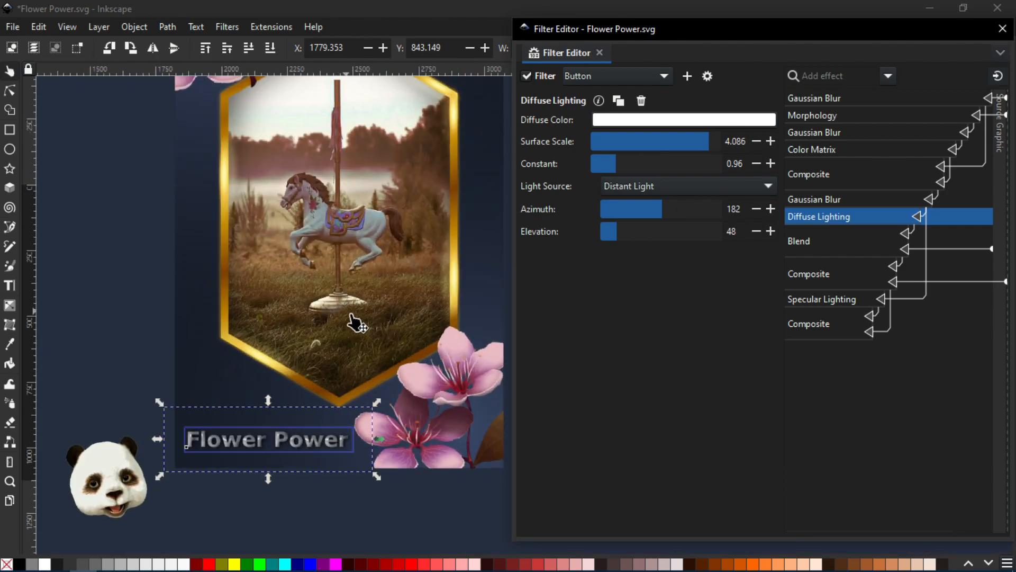
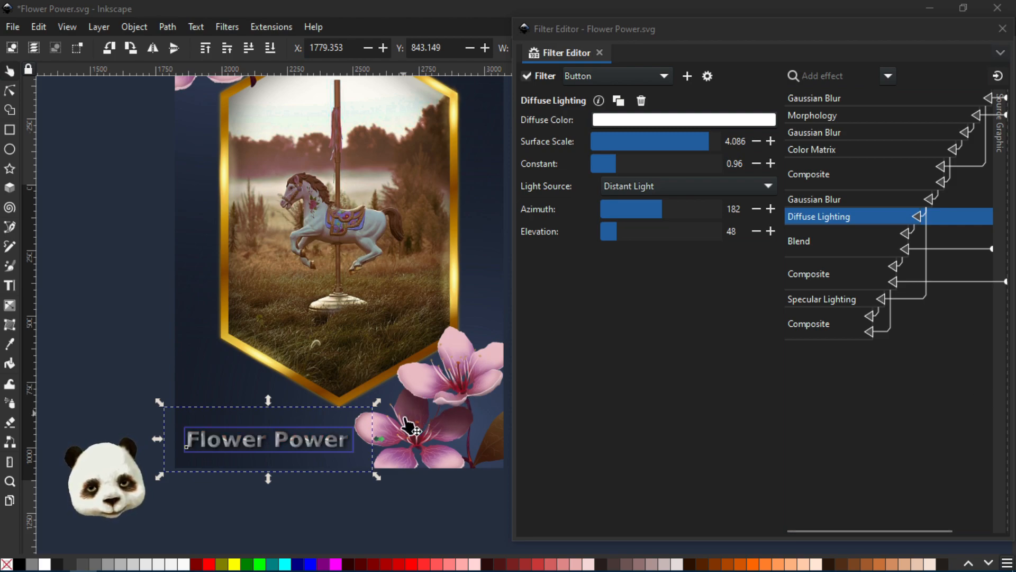
{"action": "scroll", "coordinate": [392, 431], "scroll_direction": "down", "scroll_amount": 1}
{"action": "scroll", "coordinate": [371, 442], "scroll_direction": "up", "scroll_amount": 3}
{"action": "left_click_drag", "start_coordinate": [393, 430], "coordinate": [454, 377]}
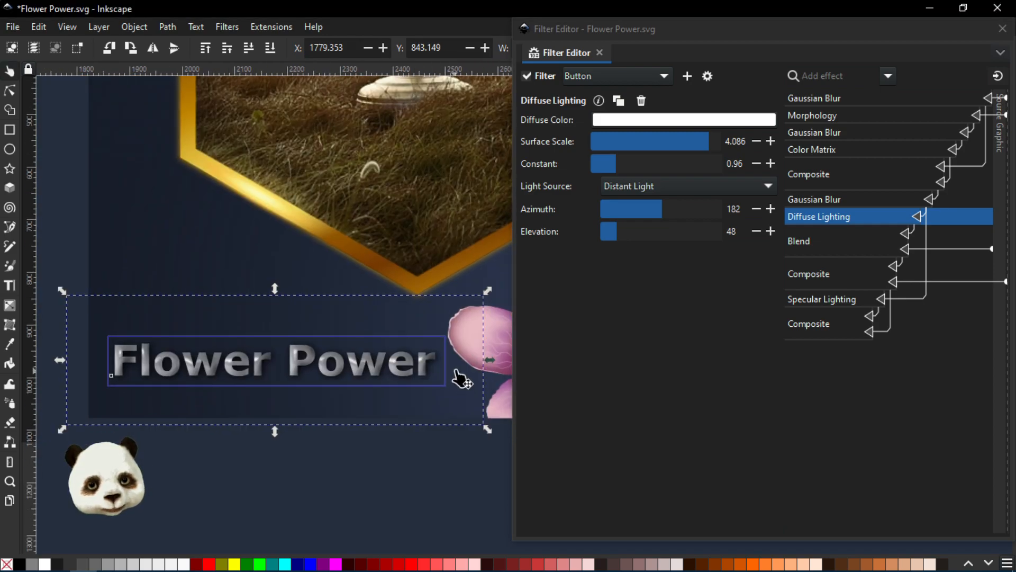
- Review the settings of the Button filter's Blend, Composite, Specular Lighting, first Gaussian Blur and Morphology effects
{"action": "left_click", "coordinate": [830, 239]}
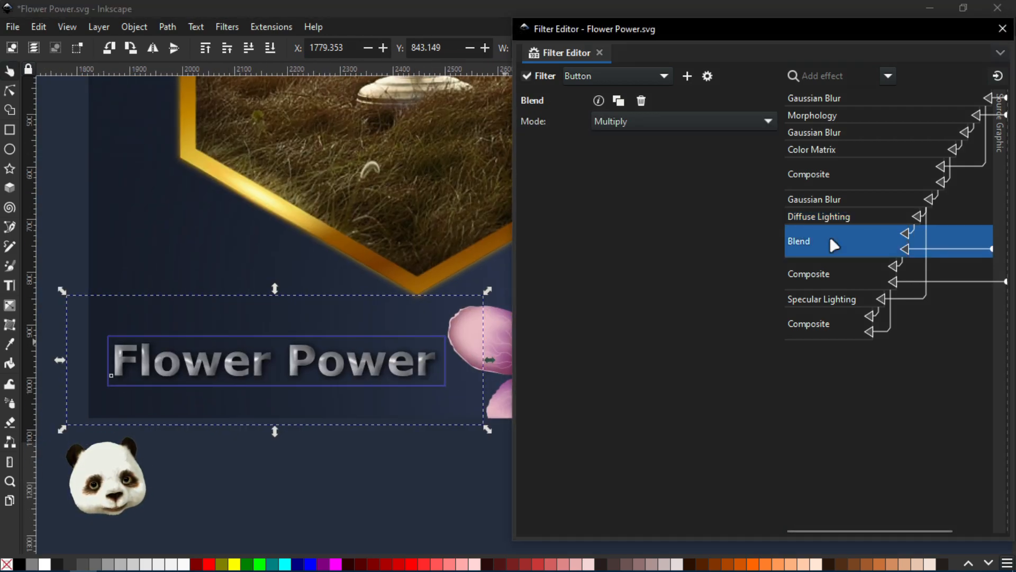
{"action": "left_click", "coordinate": [814, 271]}
{"action": "left_click", "coordinate": [824, 298]}
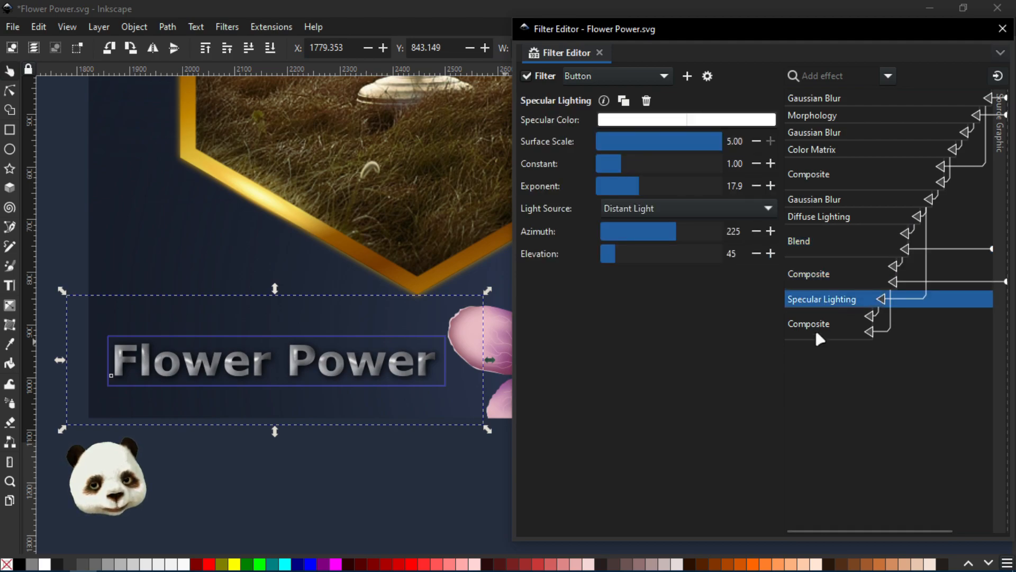
{"action": "left_click", "coordinate": [817, 332]}
{"action": "left_click", "coordinate": [818, 299]}
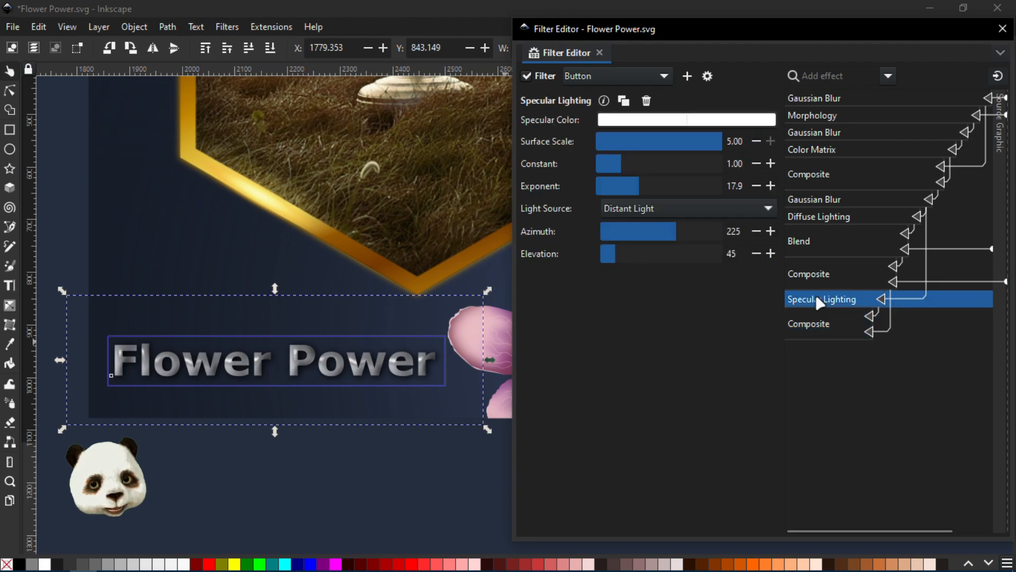
{"action": "left_click", "coordinate": [818, 102]}
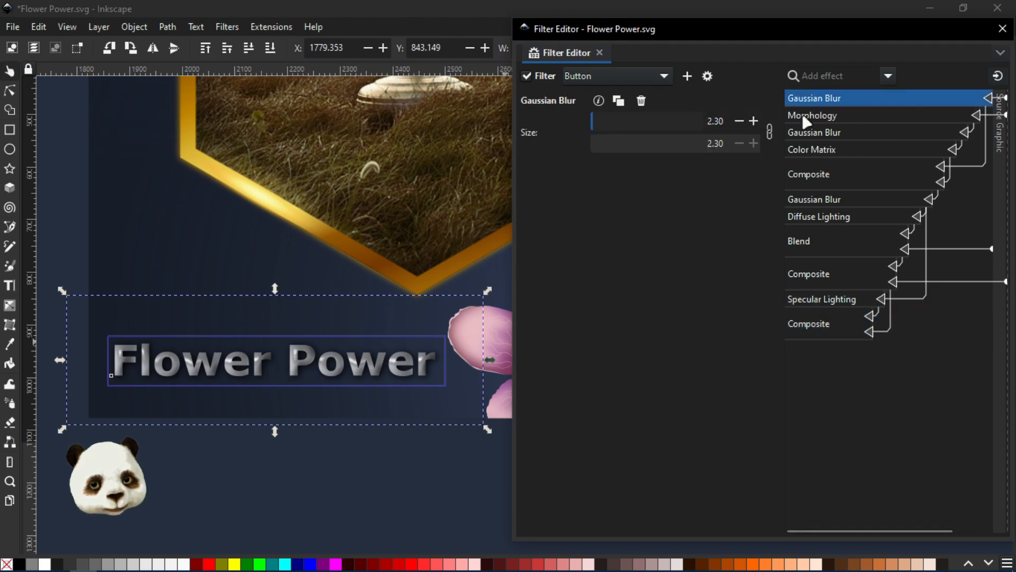
{"action": "left_click", "coordinate": [807, 122]}
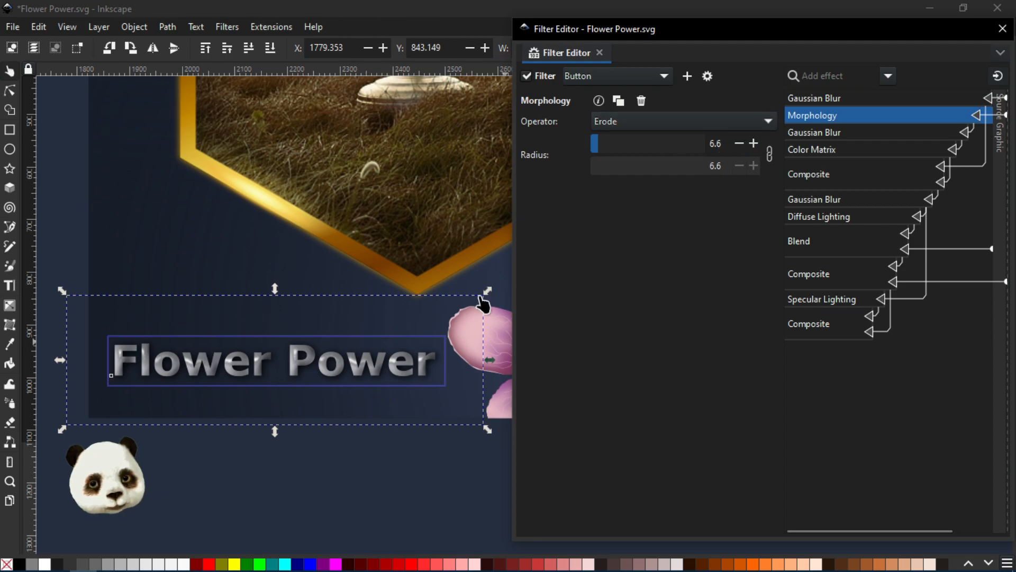
- Deselect the title and examine the whole framed composition with its beveled text
{"action": "scroll", "coordinate": [411, 283], "scroll_direction": "down", "scroll_amount": 4}
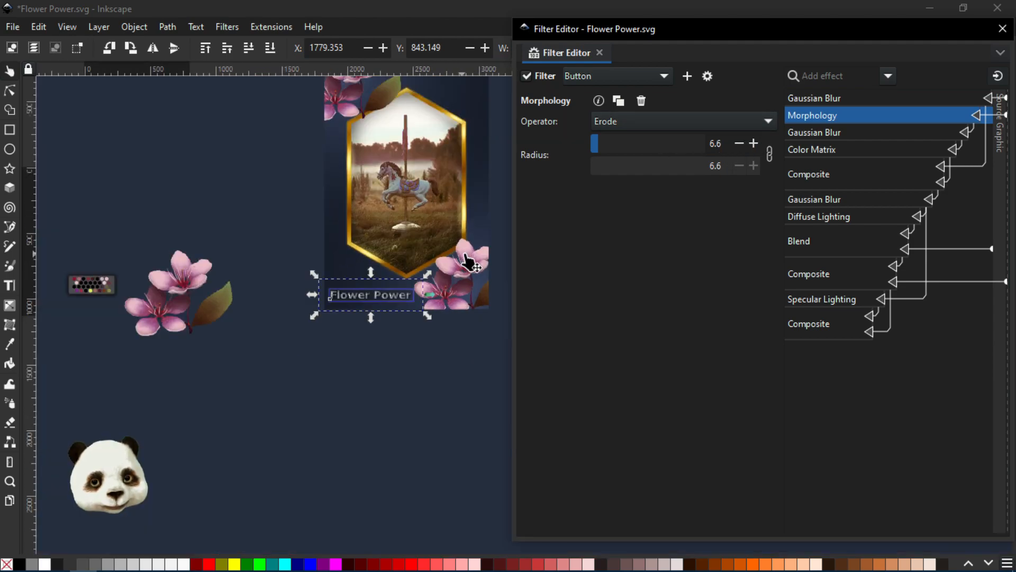
{"action": "left_click", "coordinate": [431, 336]}
{"action": "scroll", "coordinate": [389, 307], "scroll_direction": "up", "scroll_amount": 1}
{"action": "scroll", "coordinate": [389, 307], "scroll_direction": "up", "scroll_amount": 1}
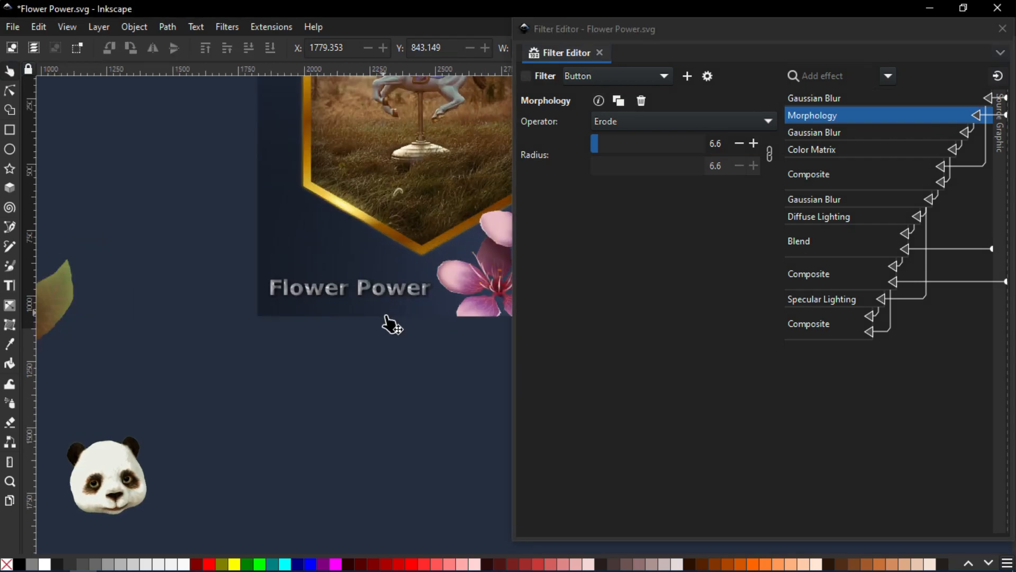
{"action": "scroll", "coordinate": [415, 316], "scroll_direction": "down", "scroll_amount": 1}
{"action": "left_click_drag", "start_coordinate": [441, 359], "coordinate": [325, 445]}
{"action": "scroll", "coordinate": [349, 426], "scroll_direction": "down", "scroll_amount": 1}
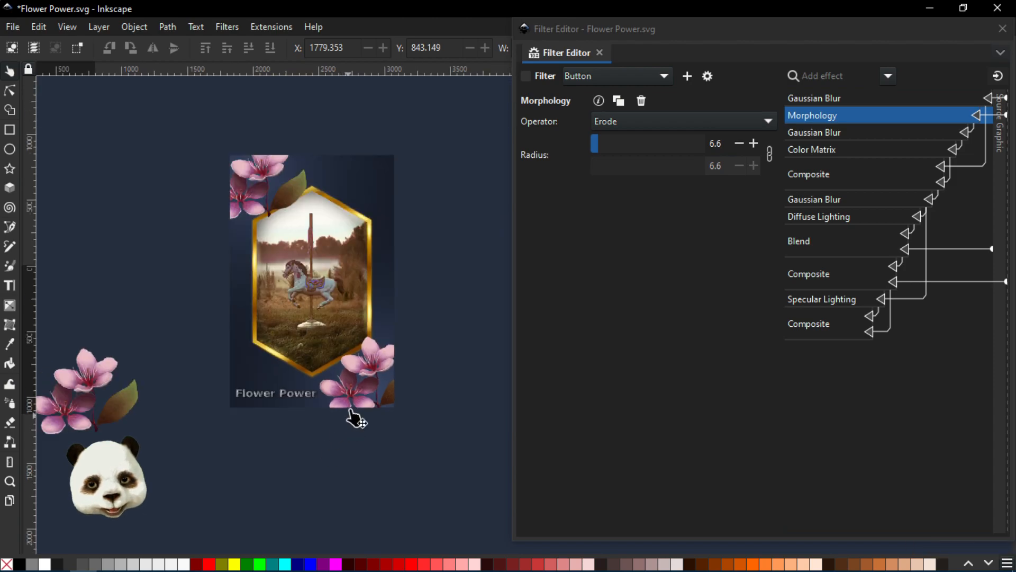
{"action": "scroll", "coordinate": [362, 390], "scroll_direction": "up", "scroll_amount": 1}
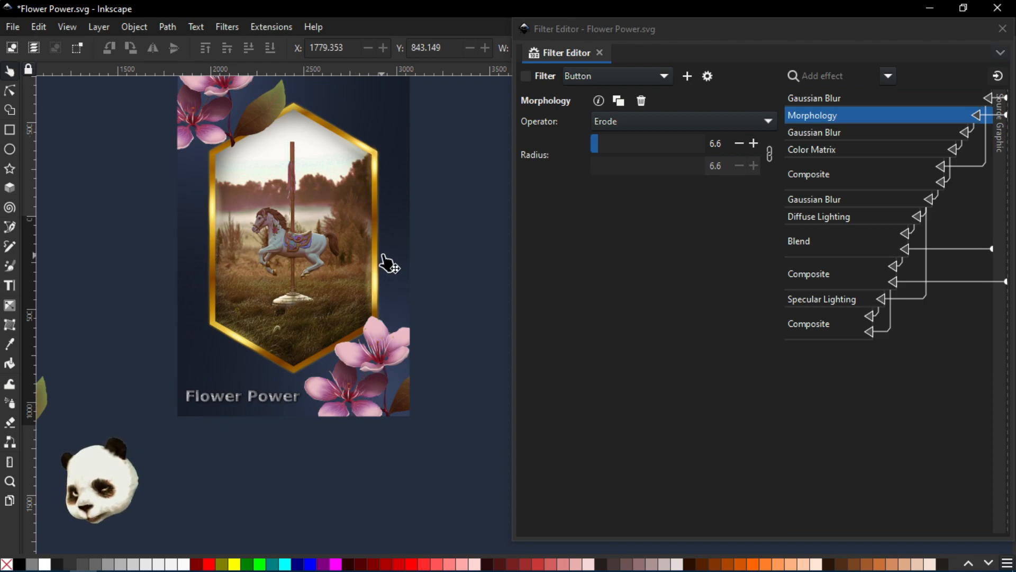
- Select the gold hexagonal frame beneath the overlay objects and reduce its Gaussian Blur size to 0.25
{"action": "scroll", "coordinate": [332, 207], "scroll_direction": "up", "scroll_amount": 2}
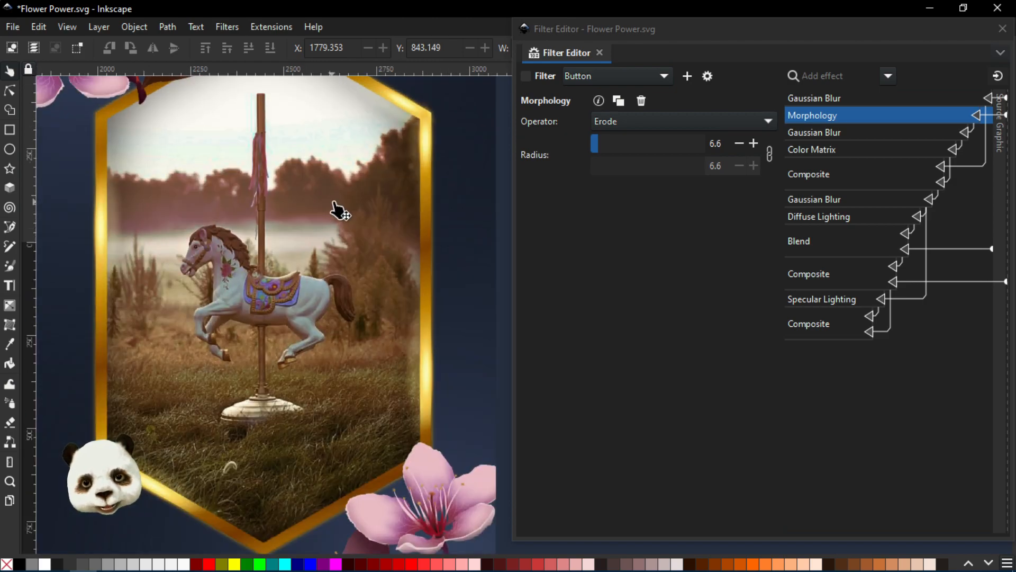
{"action": "left_click_drag", "start_coordinate": [368, 173], "coordinate": [398, 309]}
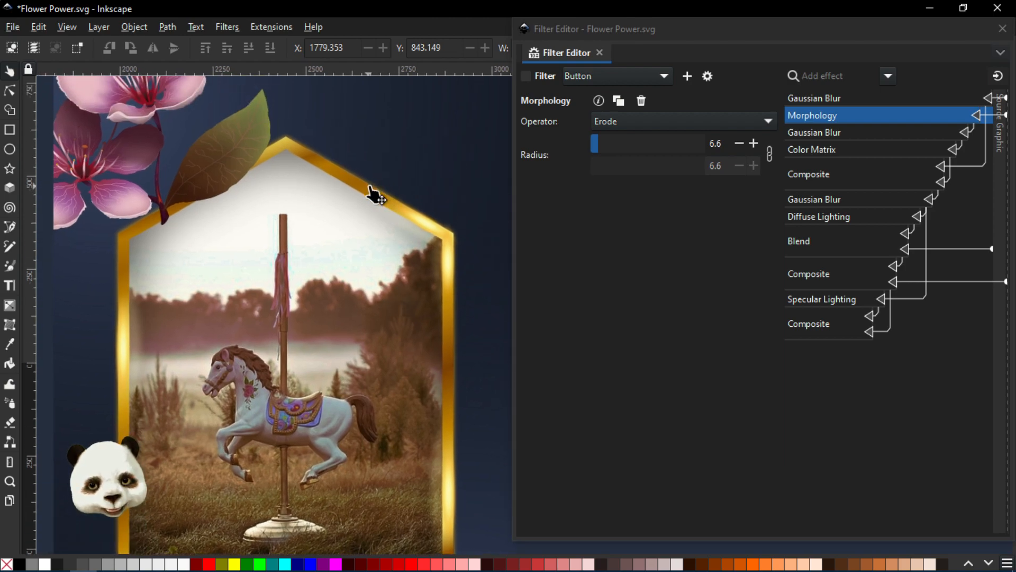
{"action": "left_click", "coordinate": [373, 190]}
{"action": "left_click", "coordinate": [374, 194], "text": "alt"}
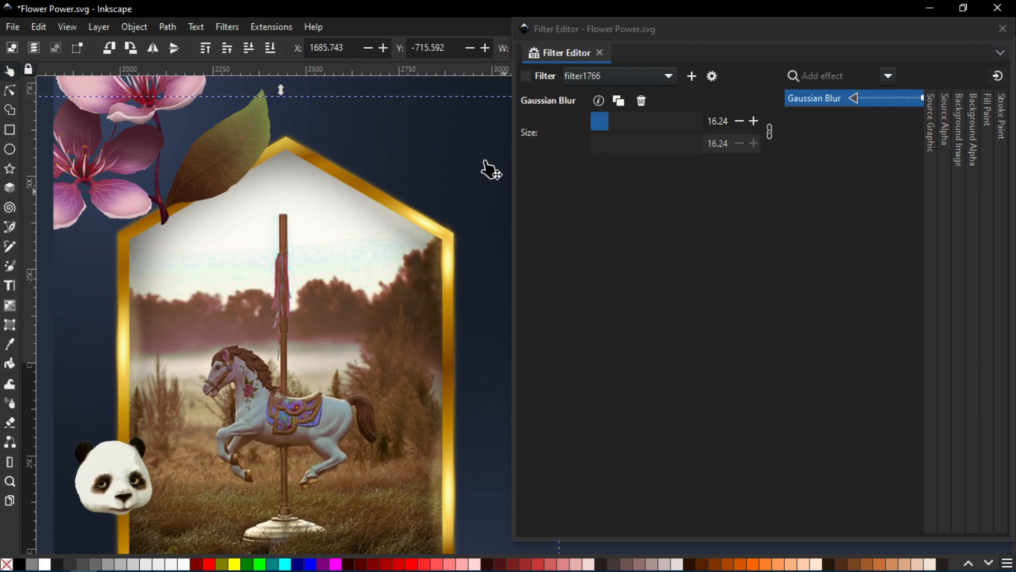
{"action": "left_click", "coordinate": [346, 185], "text": "alt"}
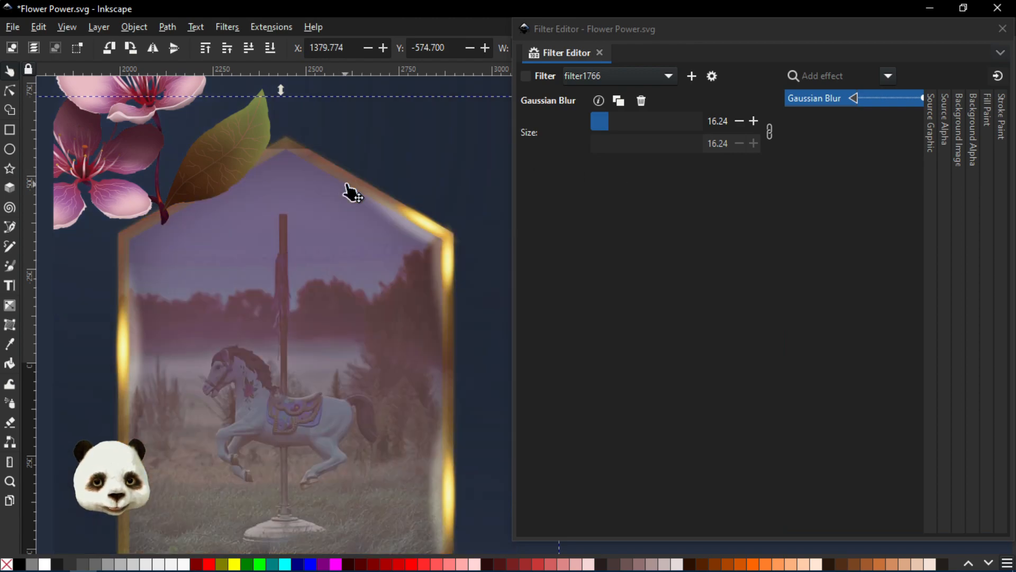
{"action": "left_click", "coordinate": [346, 185], "text": "alt"}
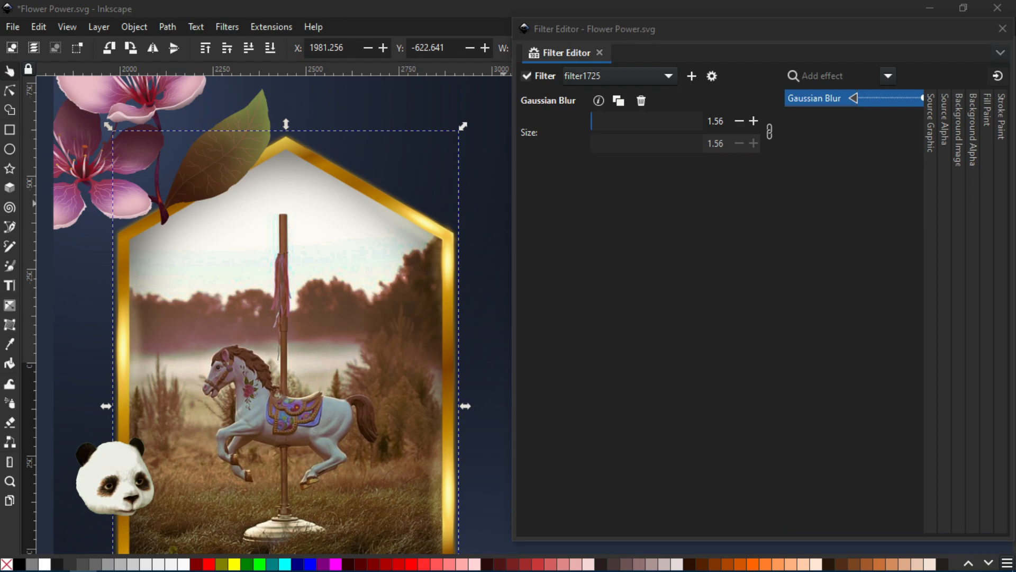
{"action": "key", "text": "ctrl+z"}
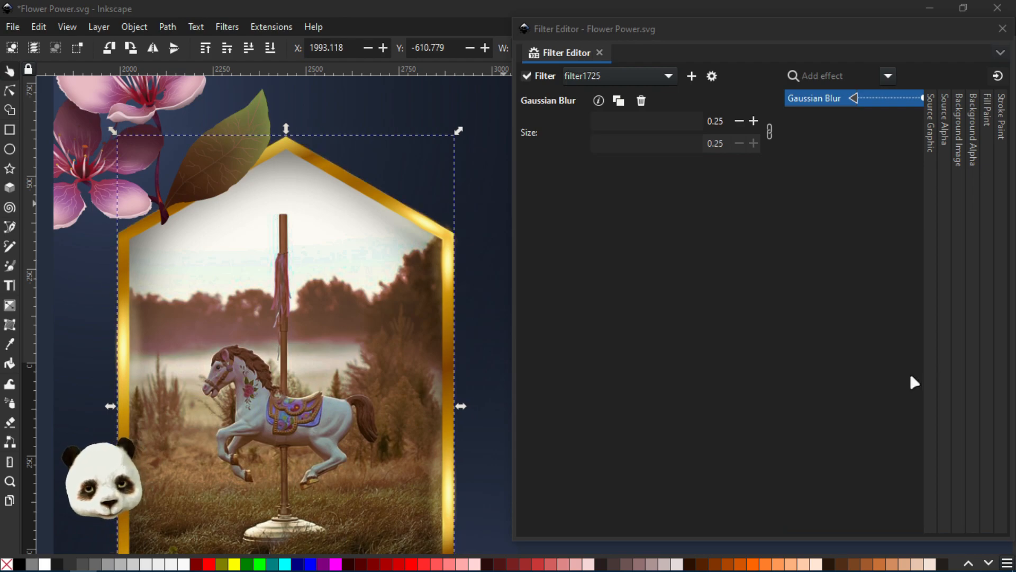
- Deselect the gold frame and examine its edges, the lower flowers and the whole composition
{"action": "scroll", "coordinate": [227, 279], "scroll_direction": "down", "scroll_amount": 3}
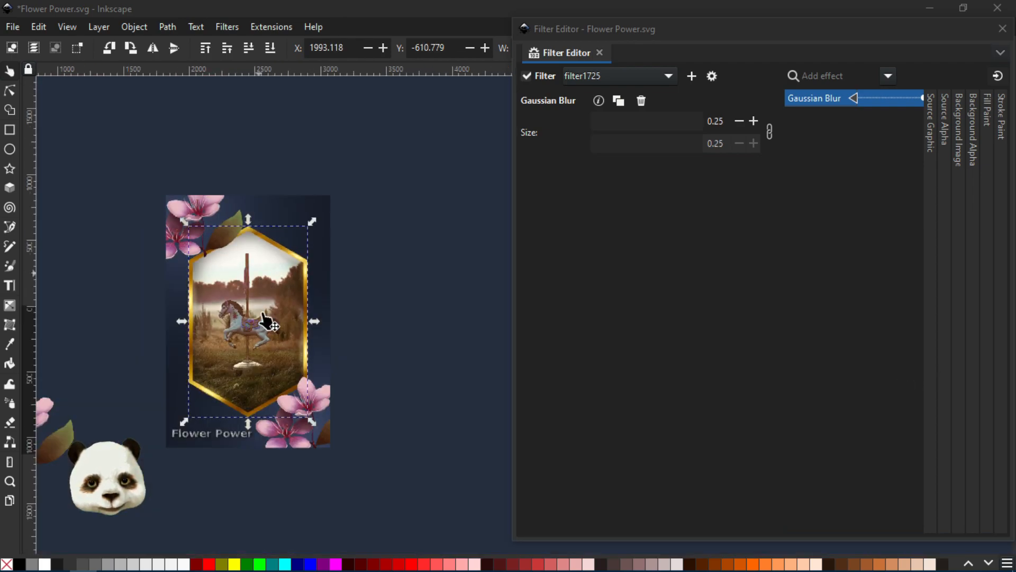
{"action": "scroll", "coordinate": [232, 392], "scroll_direction": "up", "scroll_amount": 2}
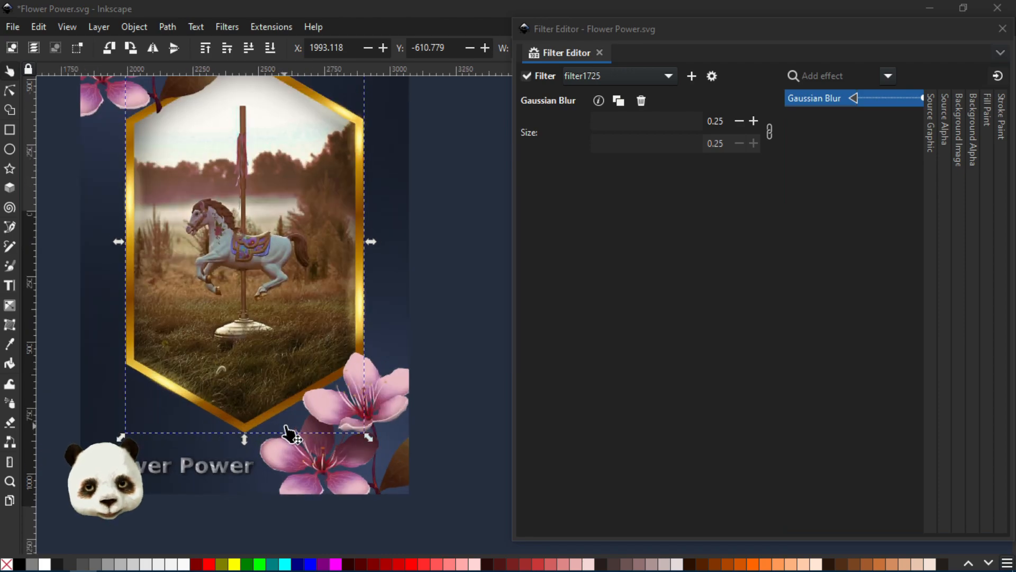
{"action": "left_click_drag", "start_coordinate": [290, 434], "coordinate": [328, 393]}
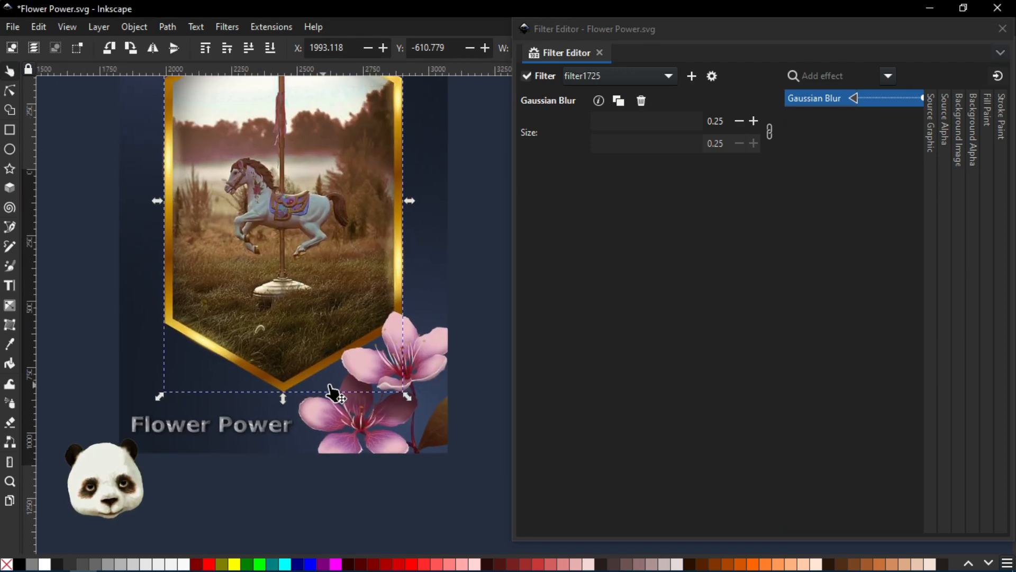
{"action": "left_click", "coordinate": [497, 258]}
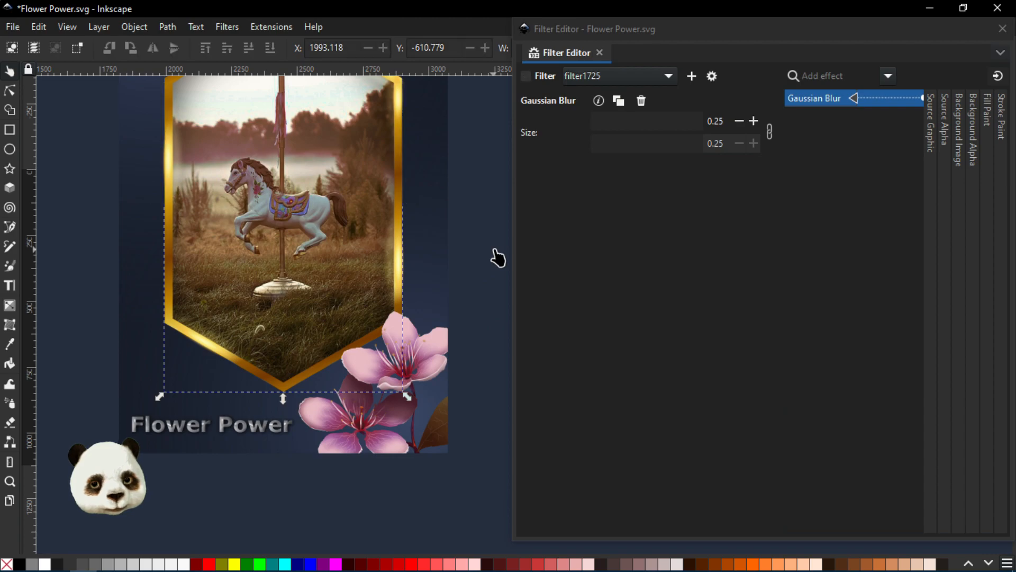
{"action": "scroll", "coordinate": [498, 257], "scroll_direction": "down", "scroll_amount": 1}
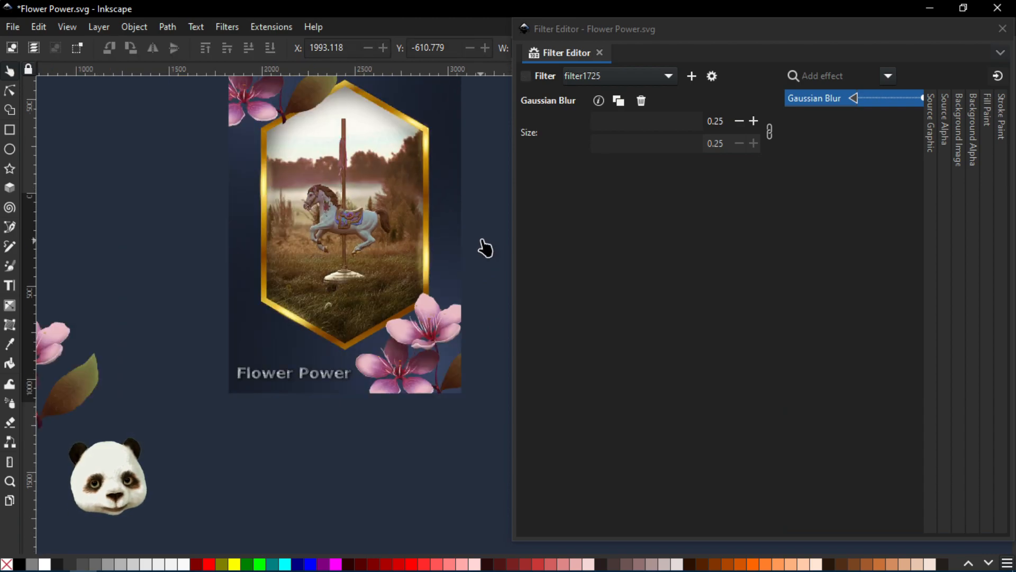
{"action": "scroll", "coordinate": [482, 246], "scroll_direction": "up", "scroll_amount": 1}
{"action": "scroll", "coordinate": [423, 254], "scroll_direction": "up", "scroll_amount": 2}
{"action": "scroll", "coordinate": [390, 283], "scroll_direction": "up", "scroll_amount": 1}
{"action": "scroll", "coordinate": [390, 284], "scroll_direction": "down", "scroll_amount": 1}
{"action": "scroll", "coordinate": [415, 449], "scroll_direction": "up", "scroll_amount": 1}
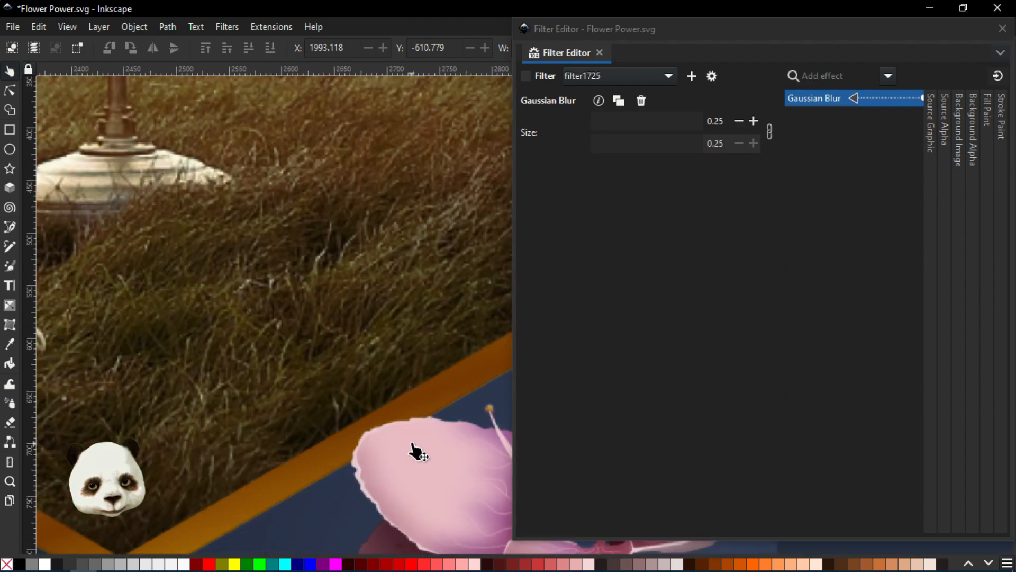
{"action": "scroll", "coordinate": [415, 424], "scroll_direction": "down", "scroll_amount": 4}
{"action": "left_click_drag", "start_coordinate": [431, 304], "coordinate": [346, 348]}
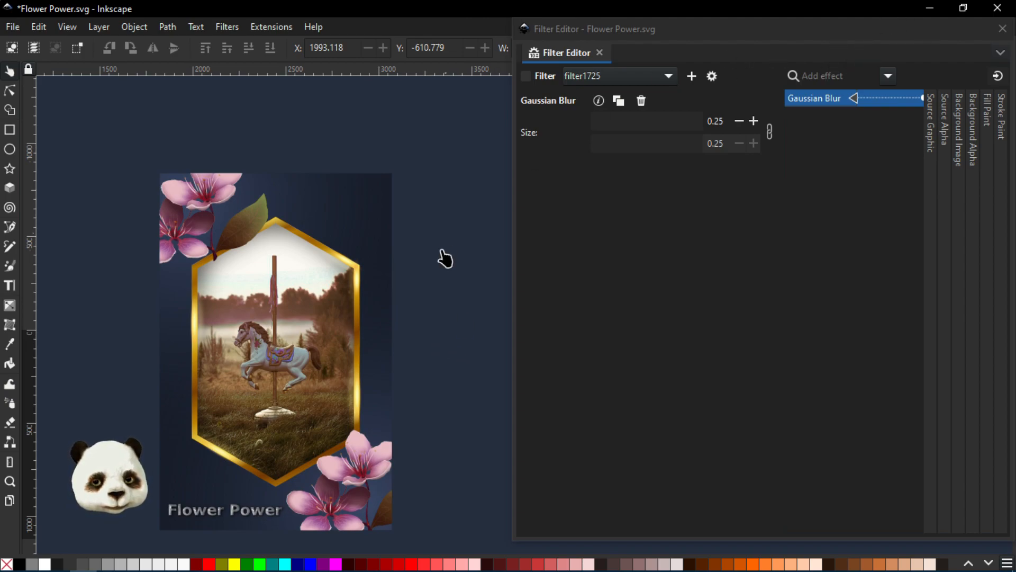
{"action": "left_click_drag", "start_coordinate": [426, 306], "coordinate": [428, 271]}
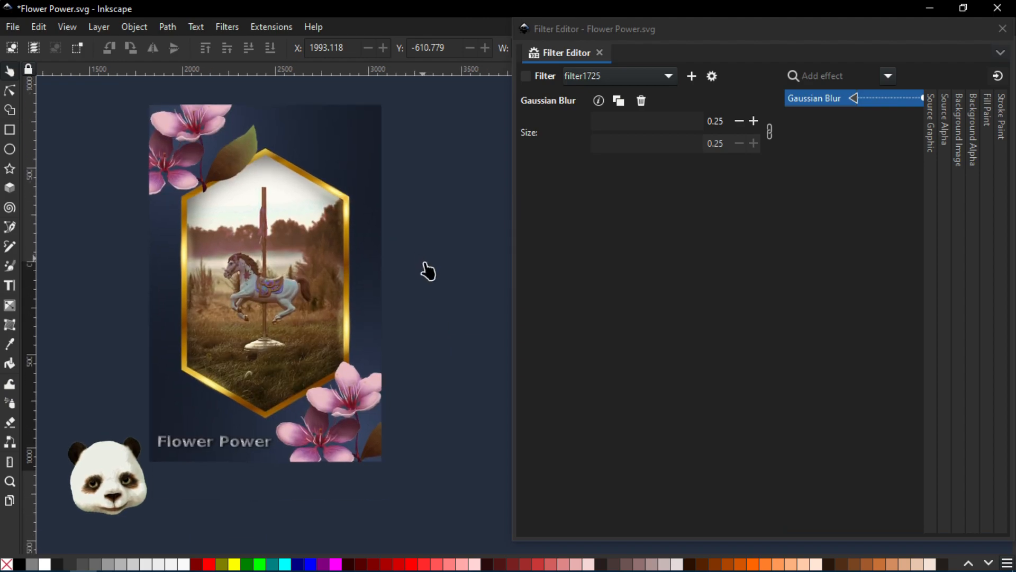
{"action": "scroll", "coordinate": [422, 291], "scroll_direction": "down", "scroll_amount": 1}
{"action": "scroll", "coordinate": [406, 325], "scroll_direction": "up", "scroll_amount": 1}
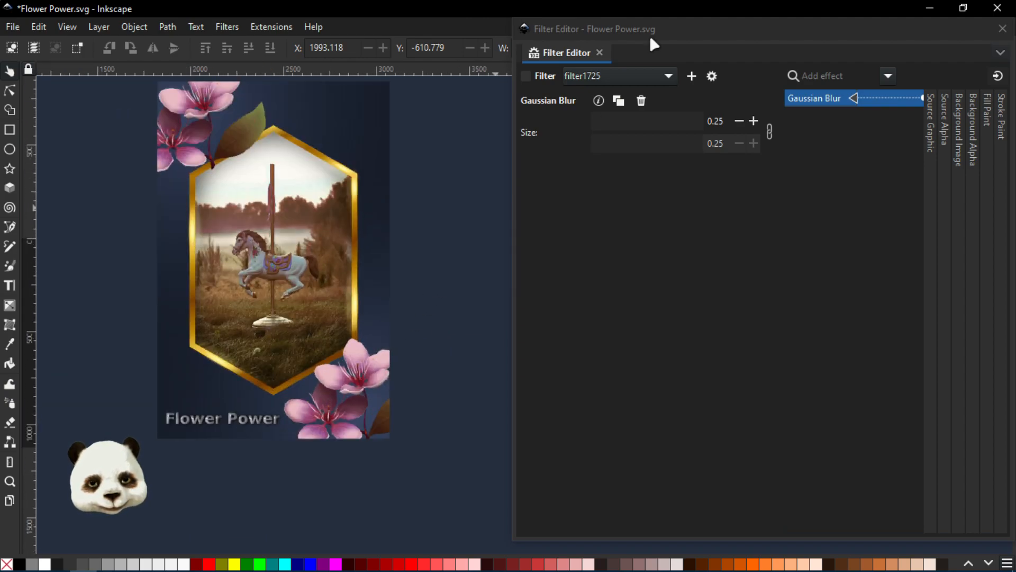
- Replace the Filter Editor with the Layers and Objects dialog, collapse the Canvas layer and make Over Effects the active layer
{"action": "left_click_drag", "start_coordinate": [662, 39], "coordinate": [1015, 37]}
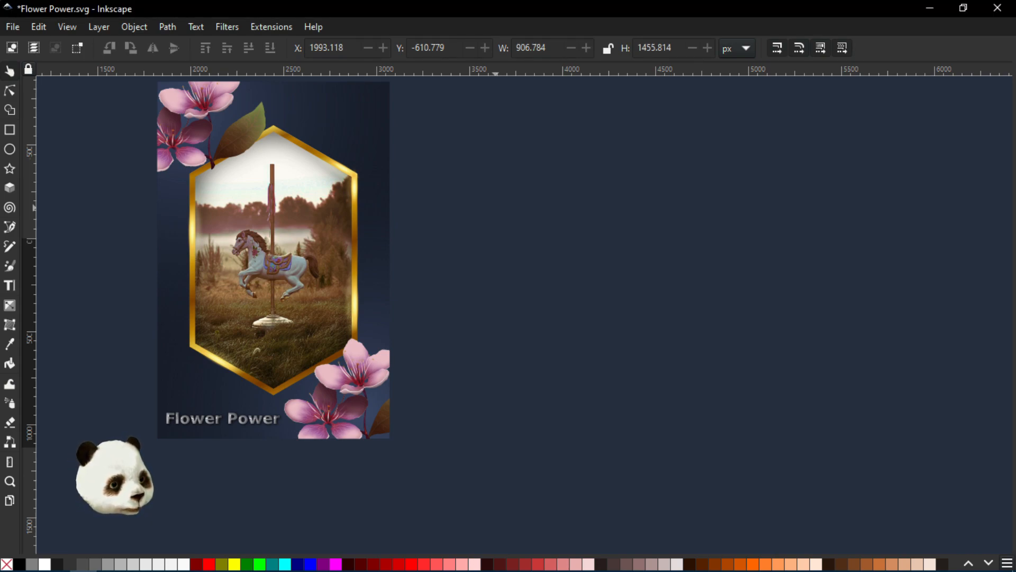
{"action": "left_click_drag", "start_coordinate": [1015, 65], "coordinate": [626, 27]}
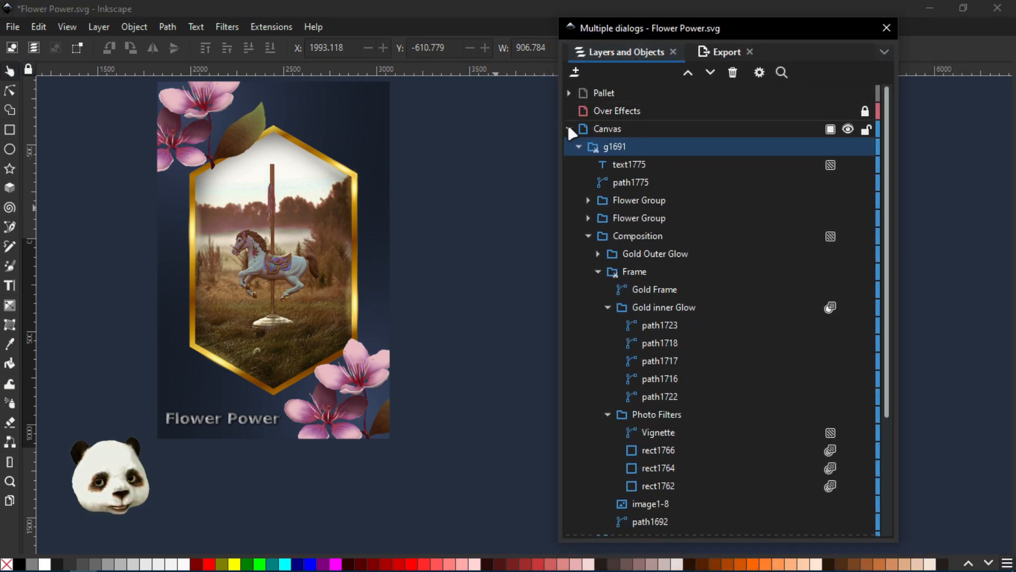
{"action": "left_click", "coordinate": [569, 128]}
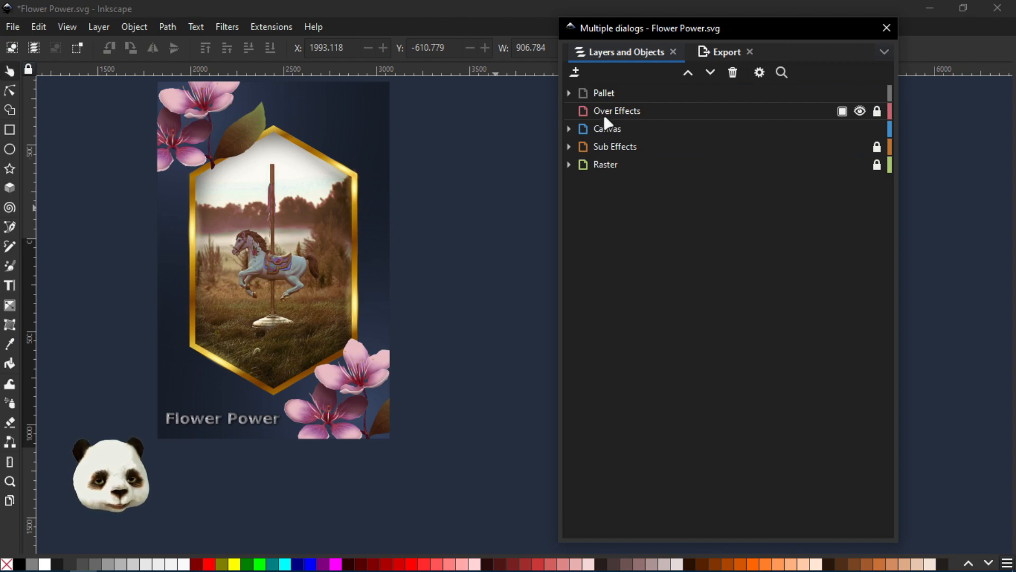
{"action": "left_click", "coordinate": [608, 113]}
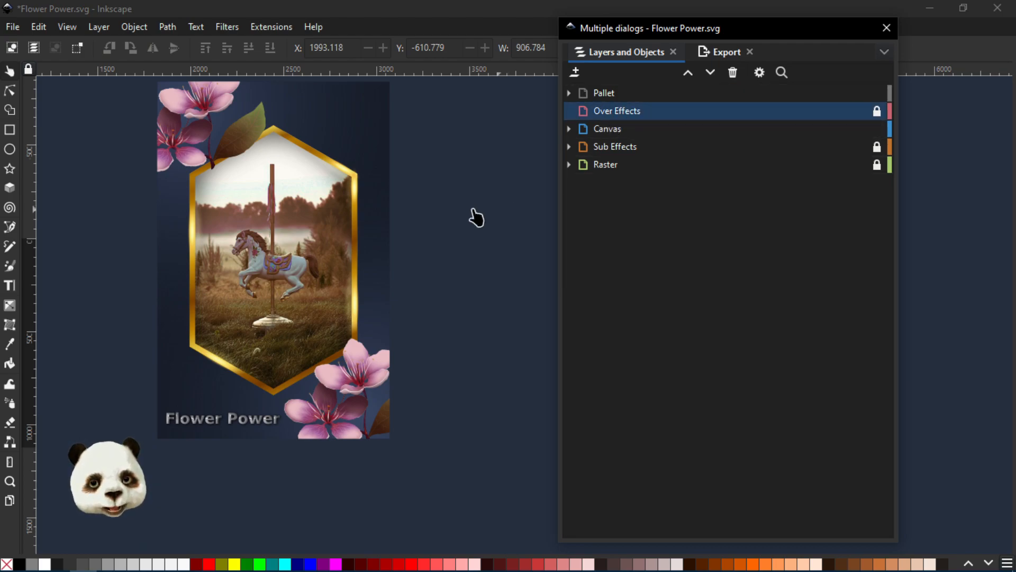
- With the Canvas layer locked and Over Effects unlocked, draw a 1250 by 1920 px rectangle exactly covering the composition
{"action": "left_click_drag", "start_coordinate": [472, 211], "coordinate": [465, 248]}
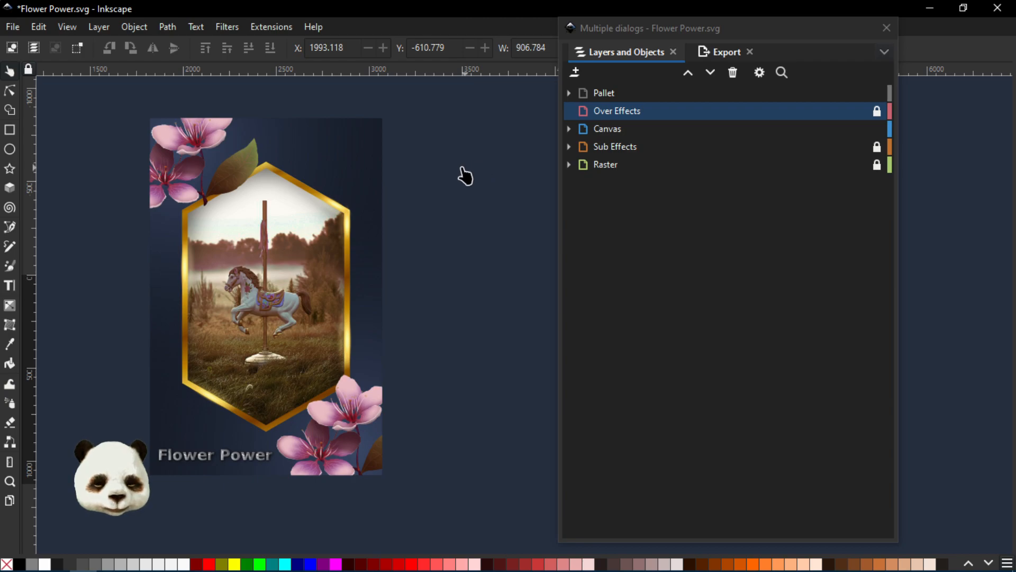
{"action": "key", "text": "r"}
{"action": "left_click", "coordinate": [878, 128]}
{"action": "left_click", "coordinate": [877, 111]}
{"action": "mouse_move", "coordinate": [143, 114]}
{"action": "left_mouse_down"}
{"action": "mouse_move", "coordinate": [359, 385]}
{"action": "mouse_move", "coordinate": [394, 487]}
{"action": "left_mouse_up"}
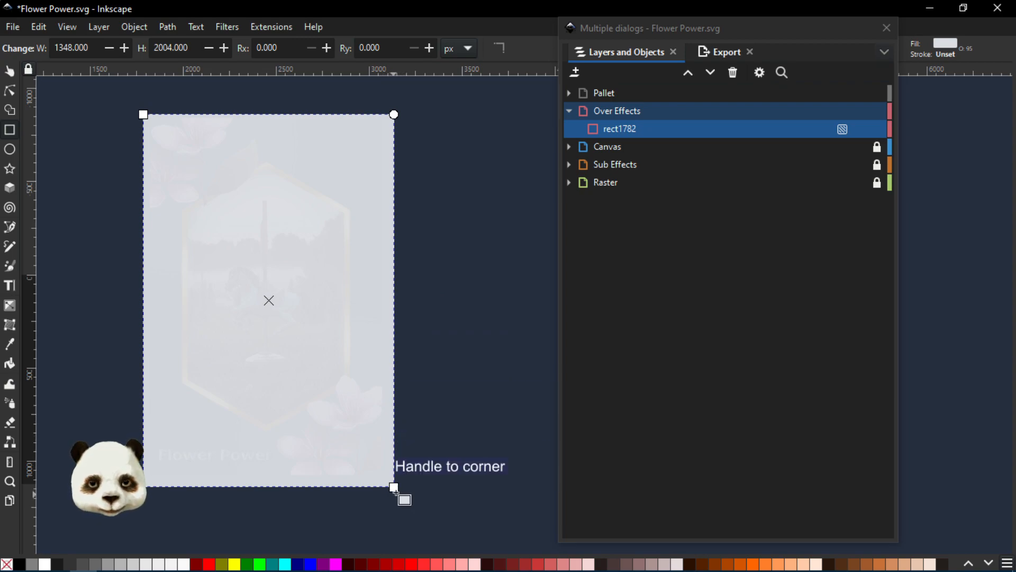
{"action": "left_click_drag", "start_coordinate": [394, 487], "coordinate": [382, 475]}
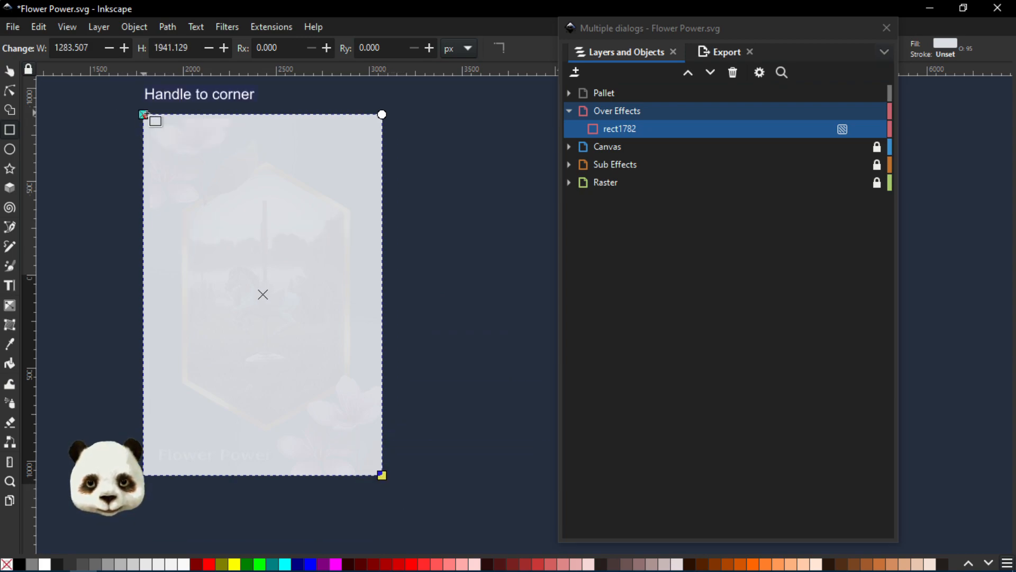
{"action": "left_click_drag", "start_coordinate": [144, 114], "coordinate": [149, 118]}
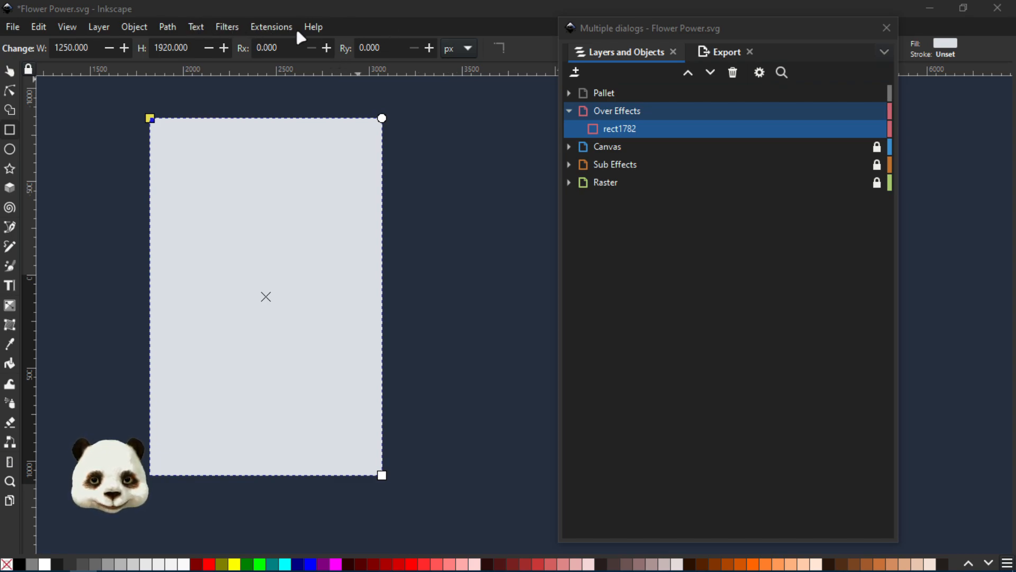
- Apply the Film Grain image effect to the rectangle covering the composition
{"action": "left_click", "coordinate": [226, 27]}
{"action": "mouse_move", "coordinate": [279, 170]}
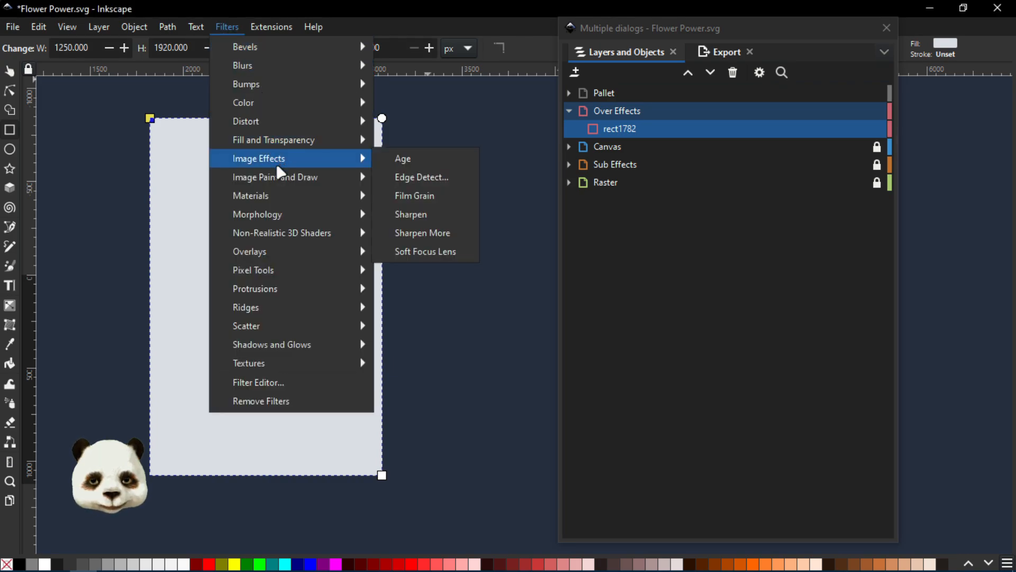
{"action": "left_click", "coordinate": [414, 196]}
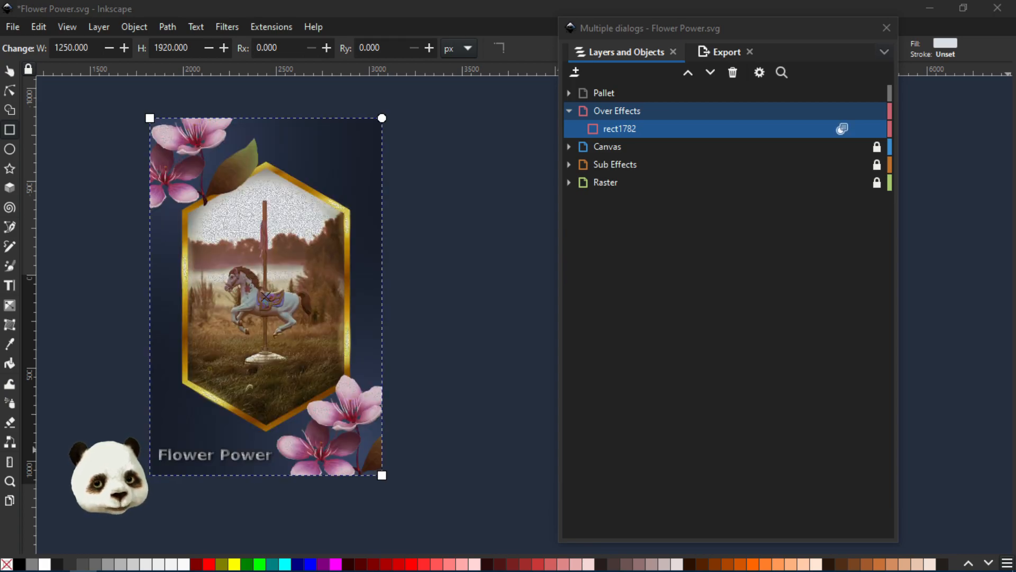
- Compare the available blend modes on the film-grain rectangle and keep the one that slightly darkens the artwork with visible grain
{"action": "key", "text": "Down"}
{"action": "key", "text": "Down"}
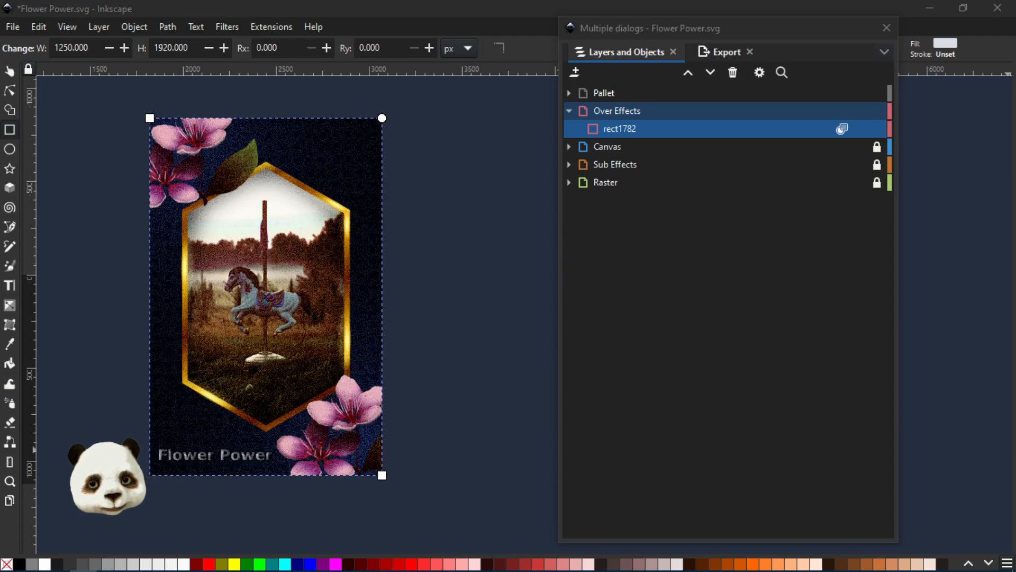
{"action": "key", "text": "Down"}
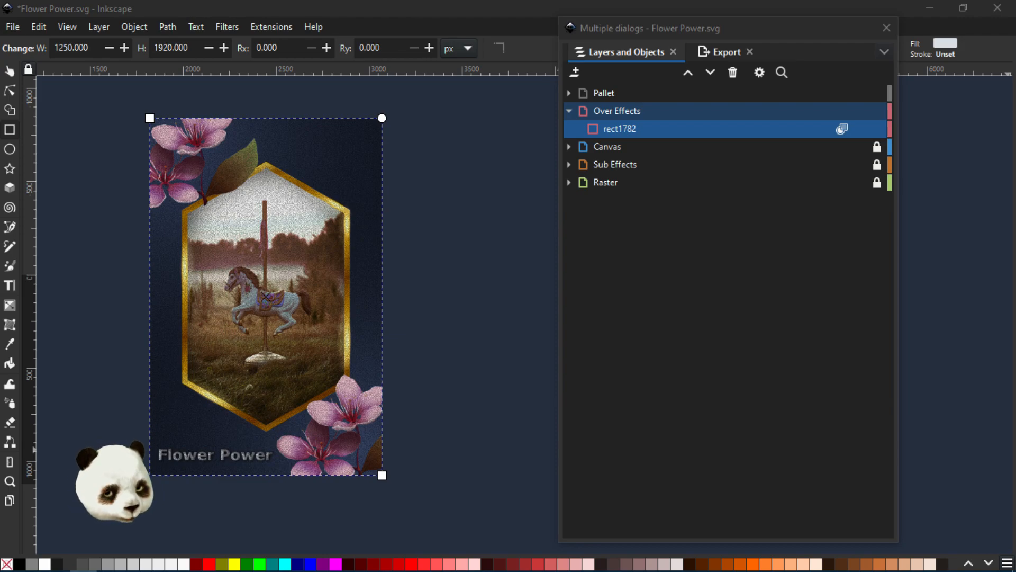
{"action": "key", "text": "Down"}
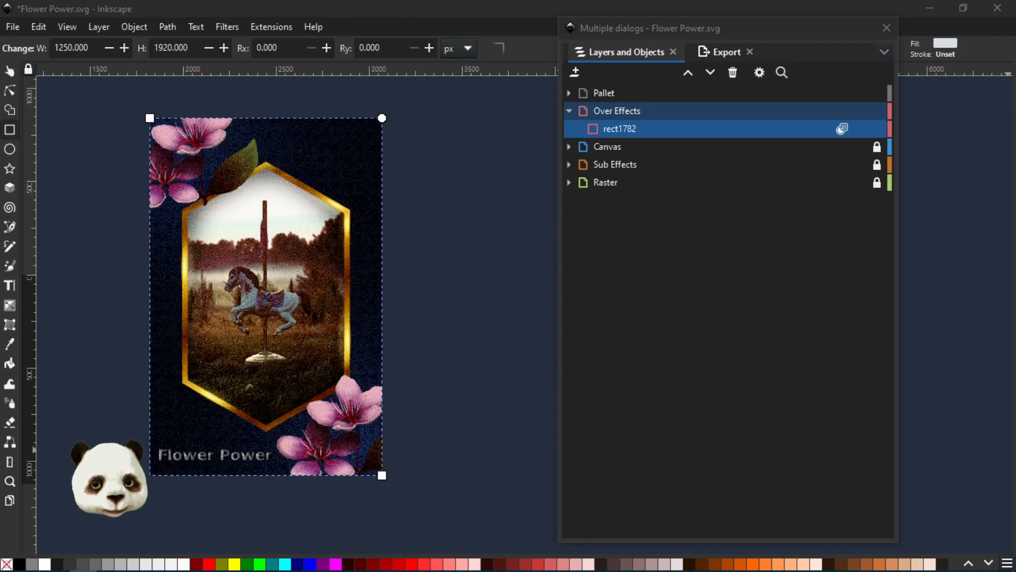
{"action": "key", "text": "Down"}
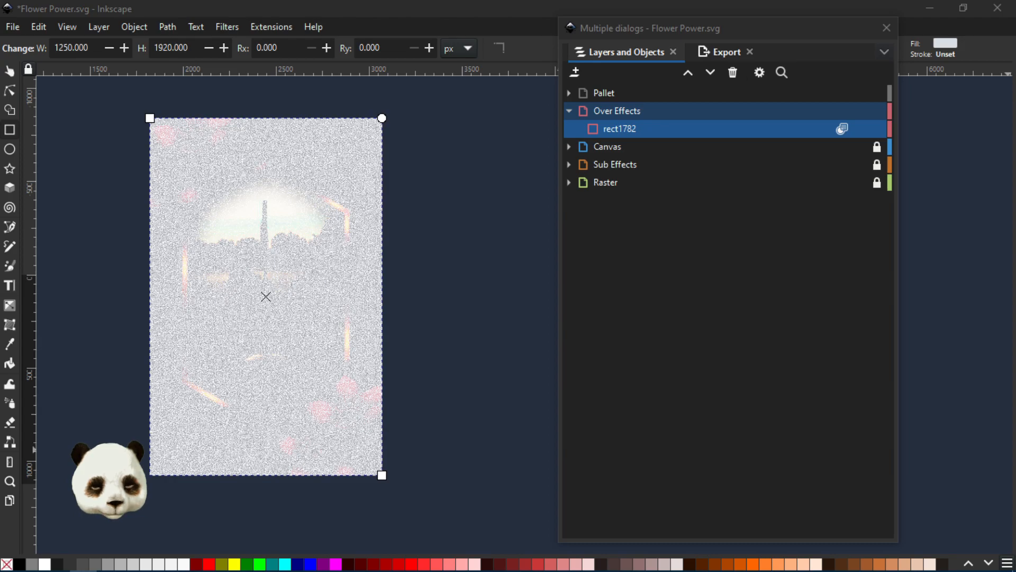
{"action": "key", "text": "Down"}
{"action": "key", "text": "Down"}
{"action": "key", "text": "Down"}
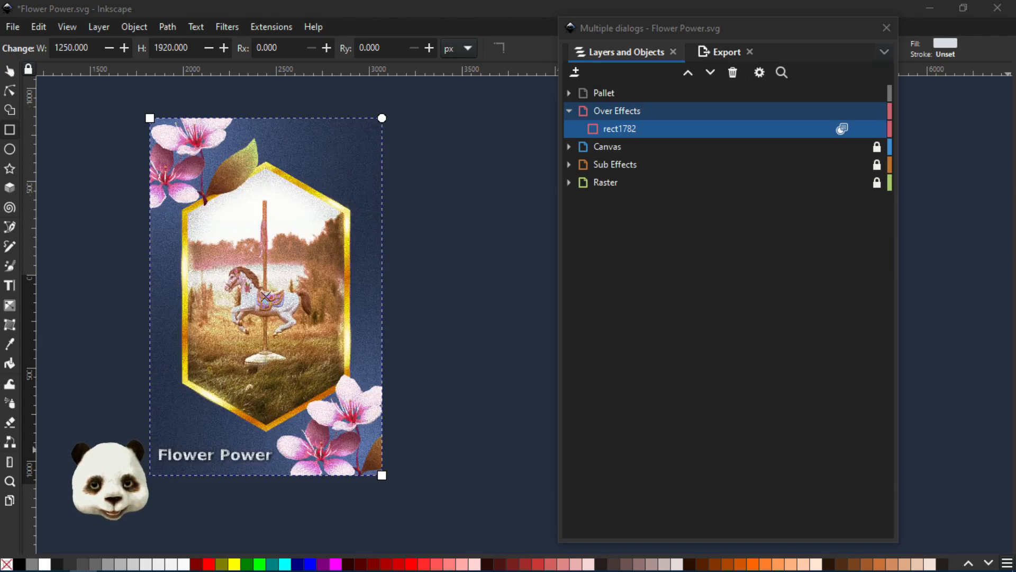
{"action": "key", "text": "Down"}
{"action": "key", "text": "Down"}
{"action": "key", "text": "Down"}
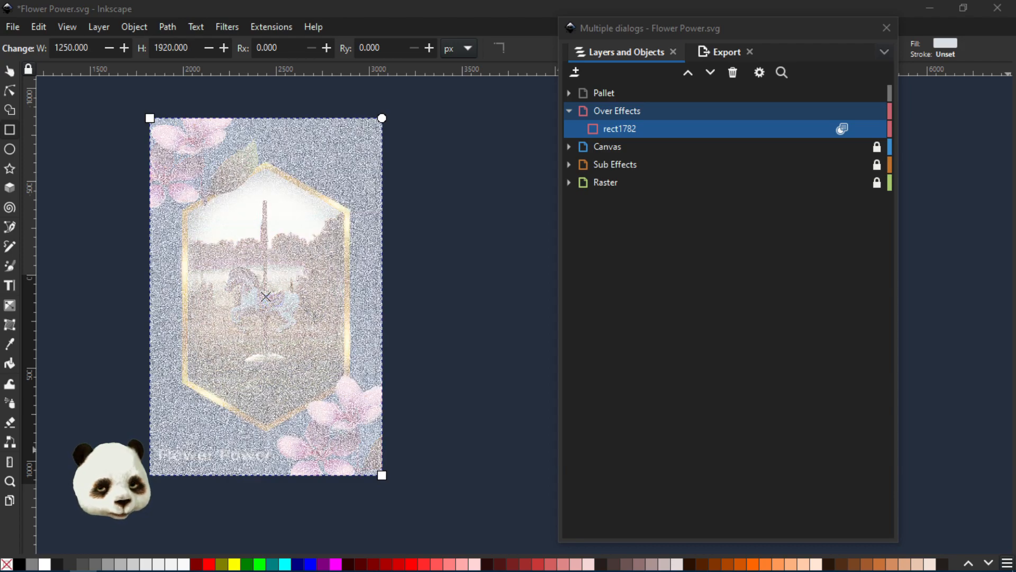
{"action": "key", "text": "Down"}
{"action": "key", "text": "Down"}
{"action": "key", "text": "Down"}
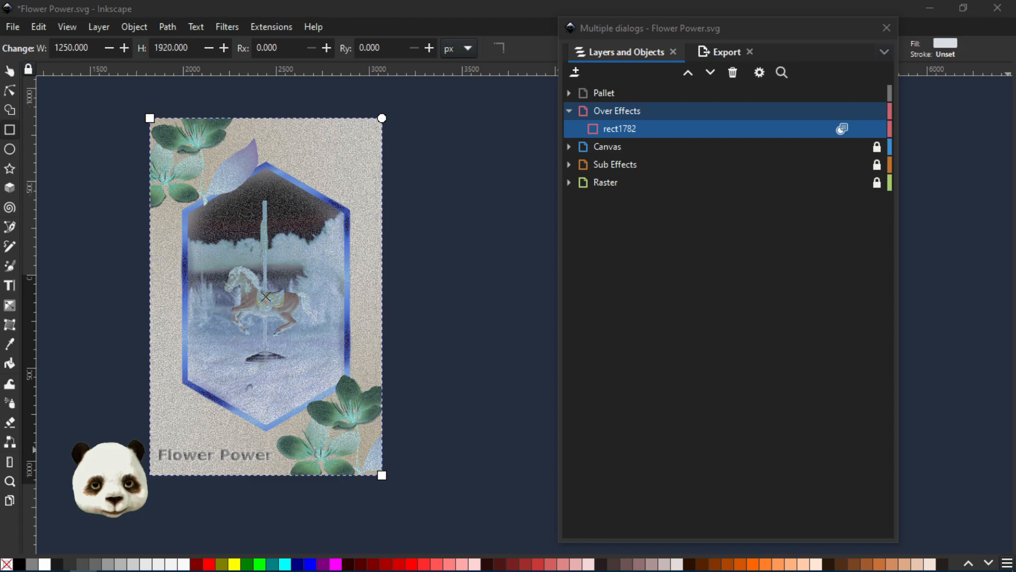
{"action": "key", "text": "Down"}
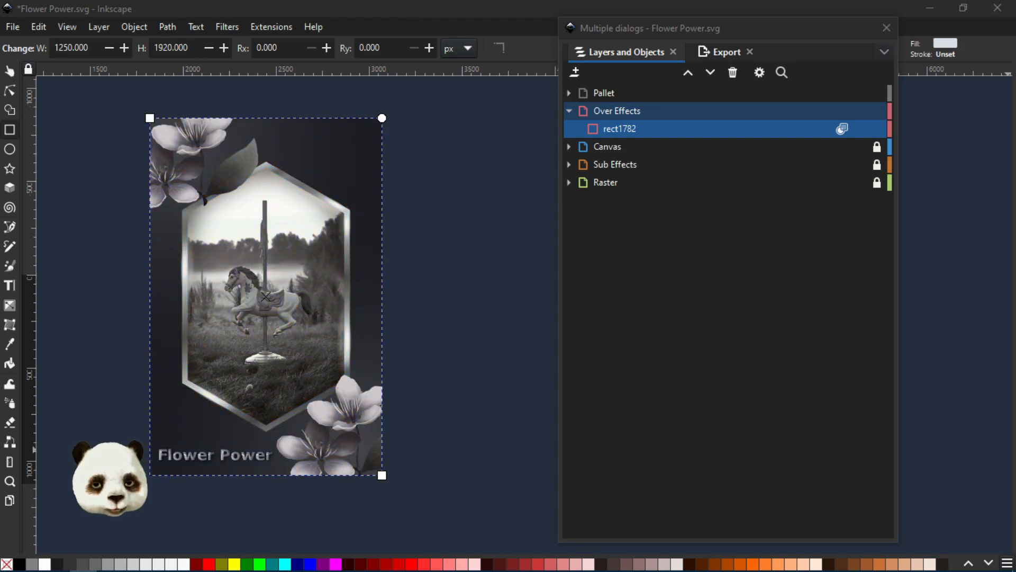
{"action": "key", "text": "Down"}
{"action": "key", "text": "Down"}
{"action": "key", "text": "Down"}
{"action": "key", "text": "Down"}
{"action": "key", "text": "Down"}
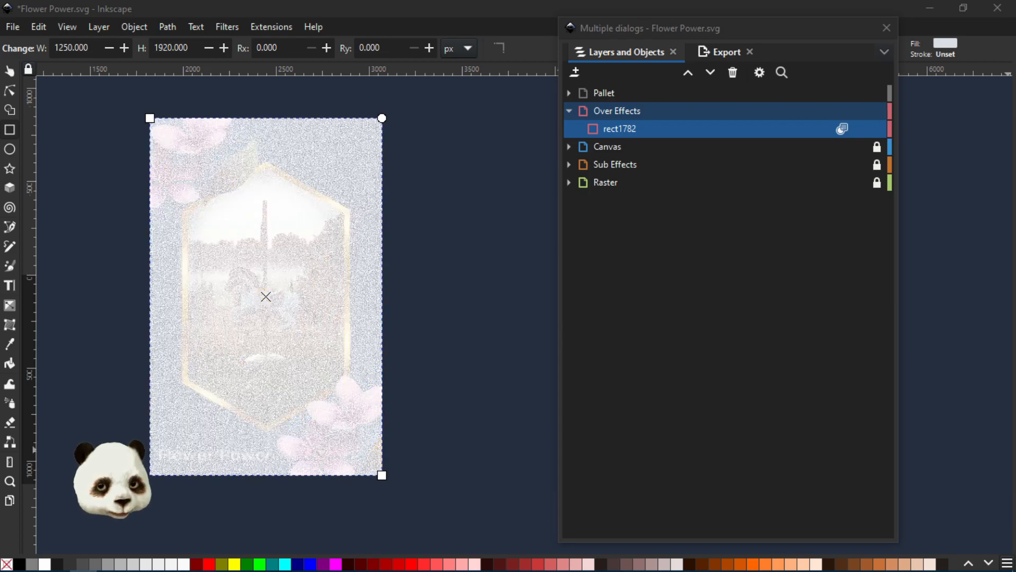
{"action": "key", "text": "Up"}
{"action": "key", "text": "Up"}
{"action": "key", "text": "Up"}
{"action": "key", "text": "Up"}
{"action": "key", "text": "Down"}
{"action": "key", "text": "Down"}
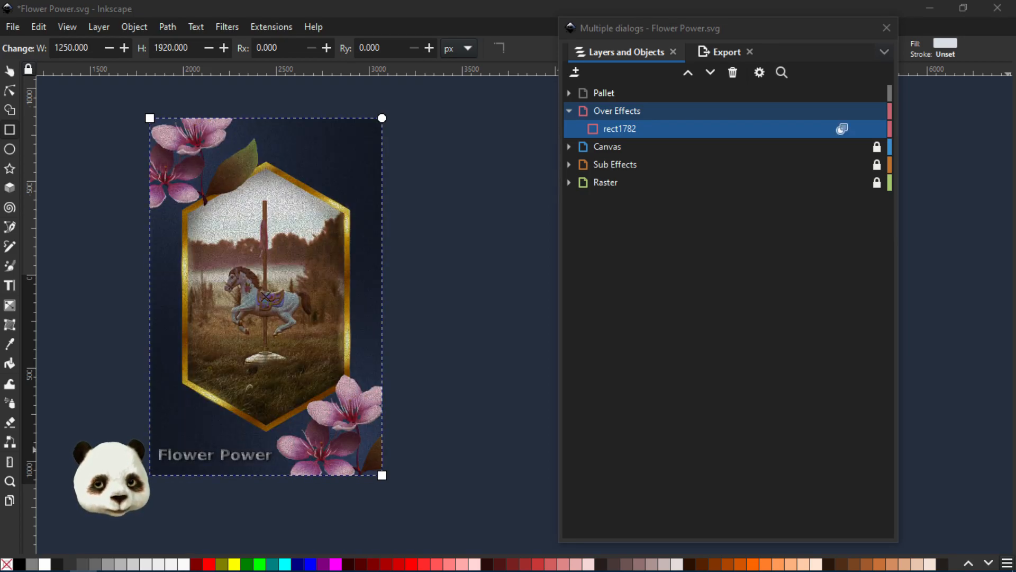
{"action": "key", "text": "Up"}
{"action": "key", "text": "Down"}
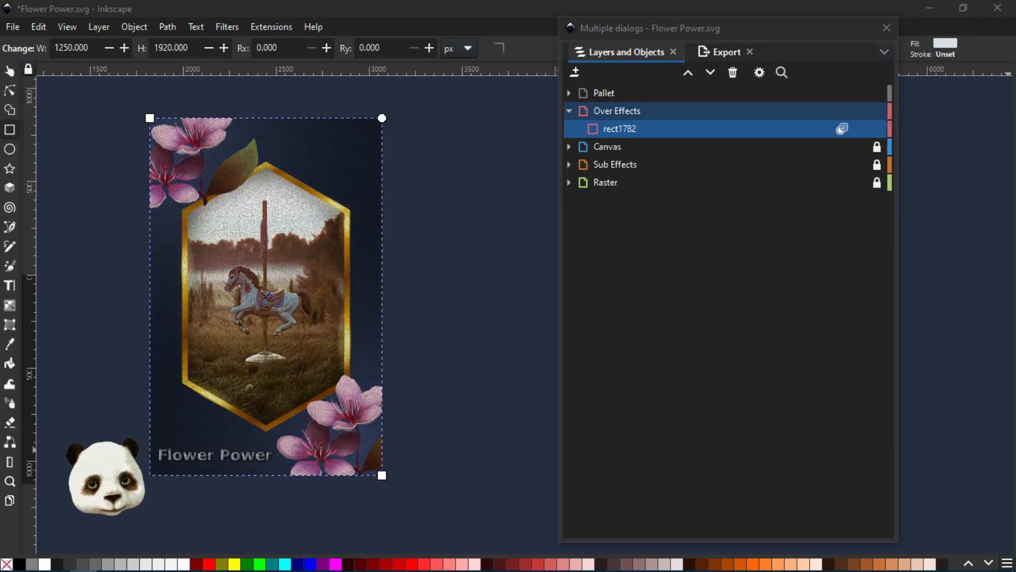
- Try 50% opacity on the film-grain rectangle and undo the change
{"action": "key", "text": "Return"}
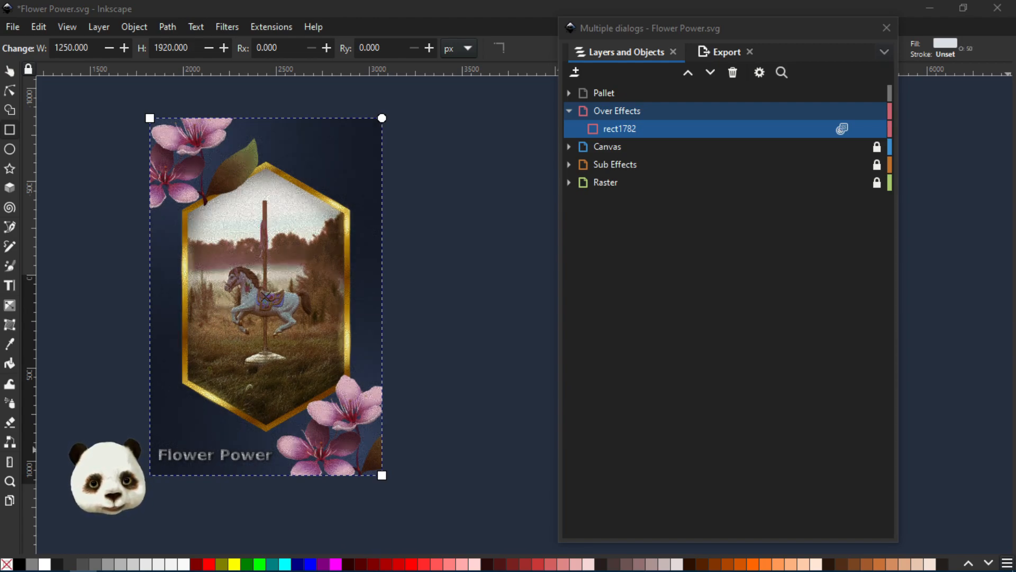
{"action": "key", "text": "ctrl+z"}
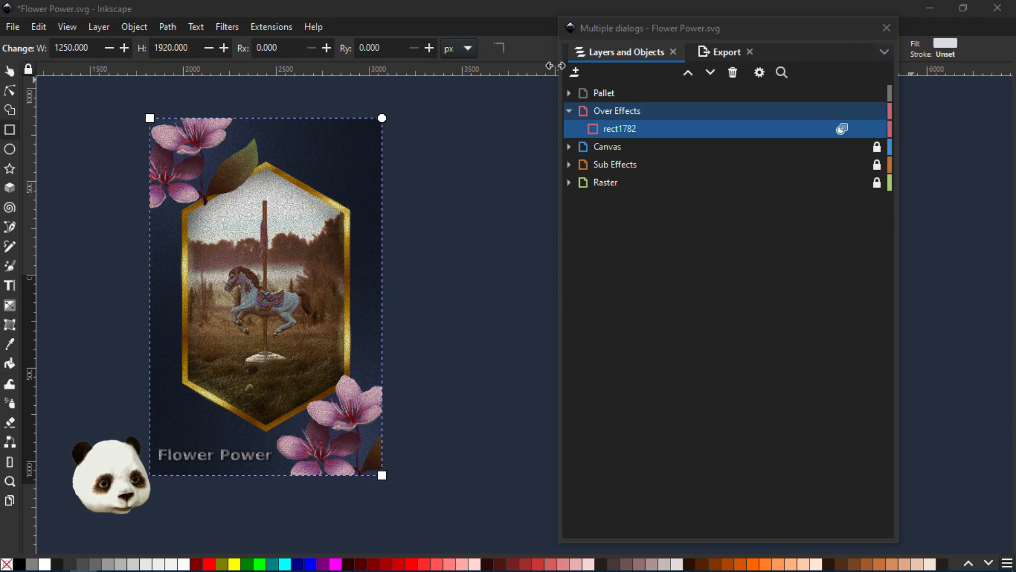
- Move the Layers and Objects dialog aside and open the Filter Editor for the film-grain rectangle
{"action": "left_click_drag", "start_coordinate": [601, 32], "coordinate": [980, 33]}
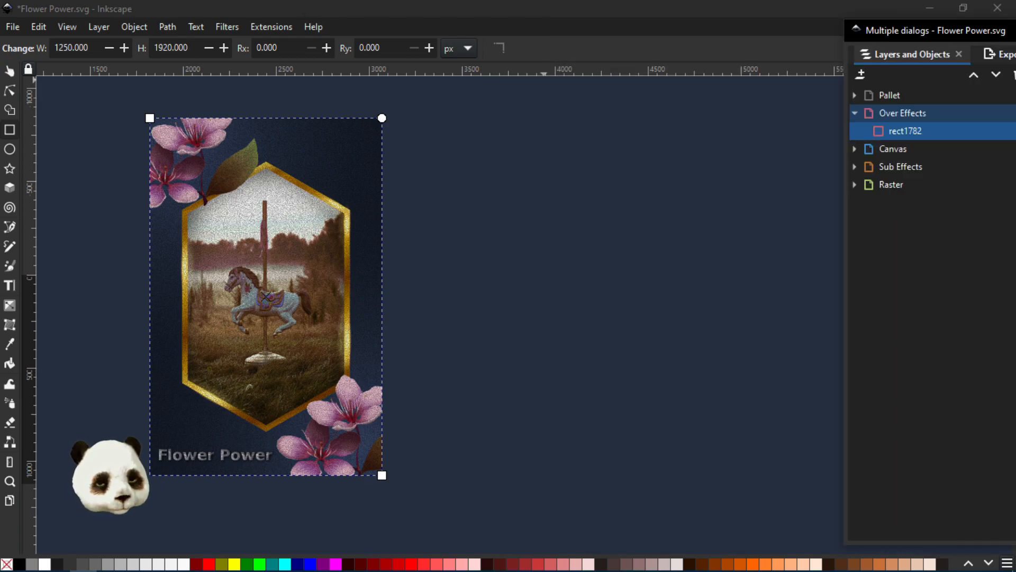
{"action": "left_click", "coordinate": [257, 34]}
{"action": "left_click", "coordinate": [262, 28]}
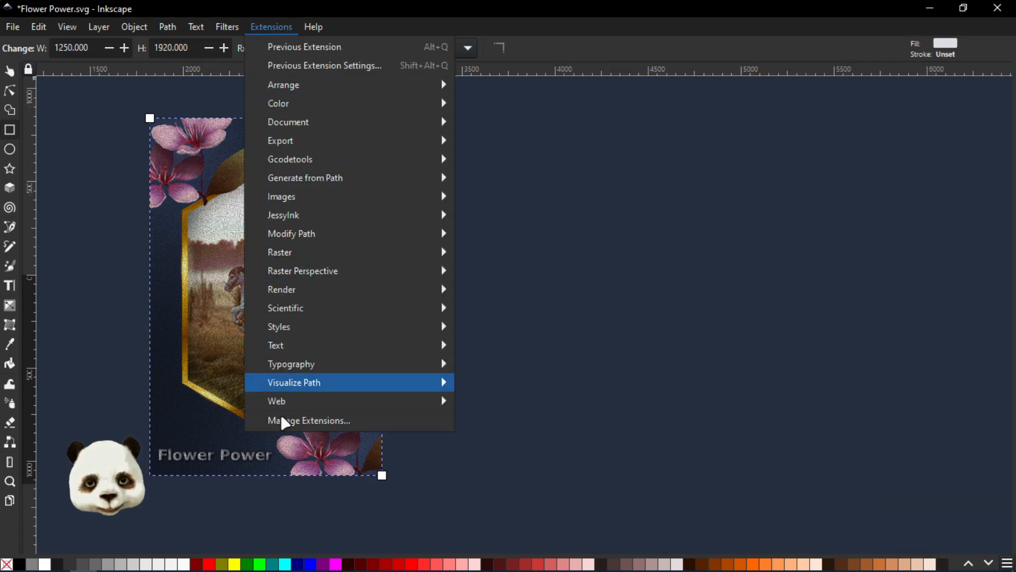
{"action": "mouse_move", "coordinate": [227, 26]}
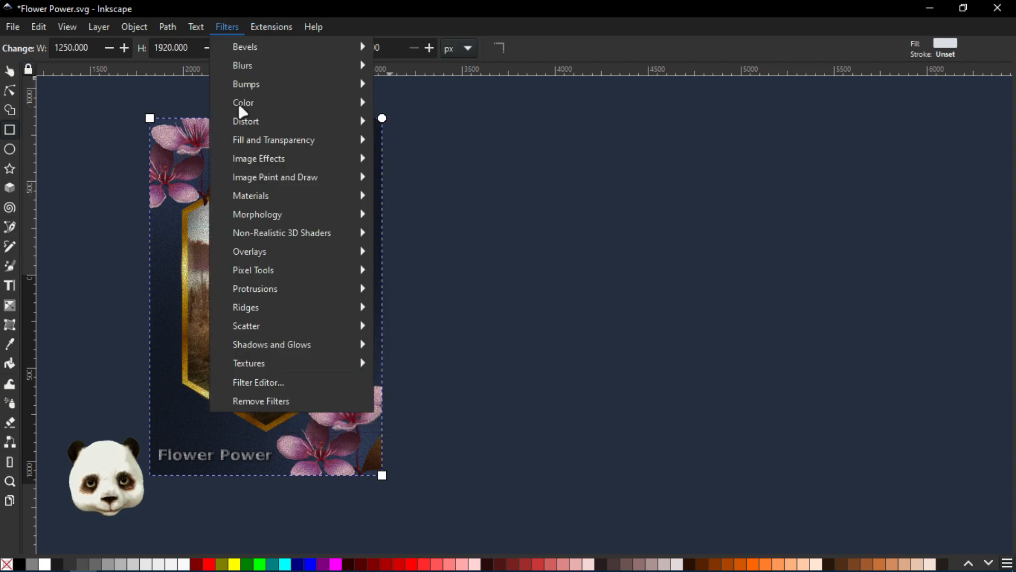
{"action": "left_click", "coordinate": [266, 382]}
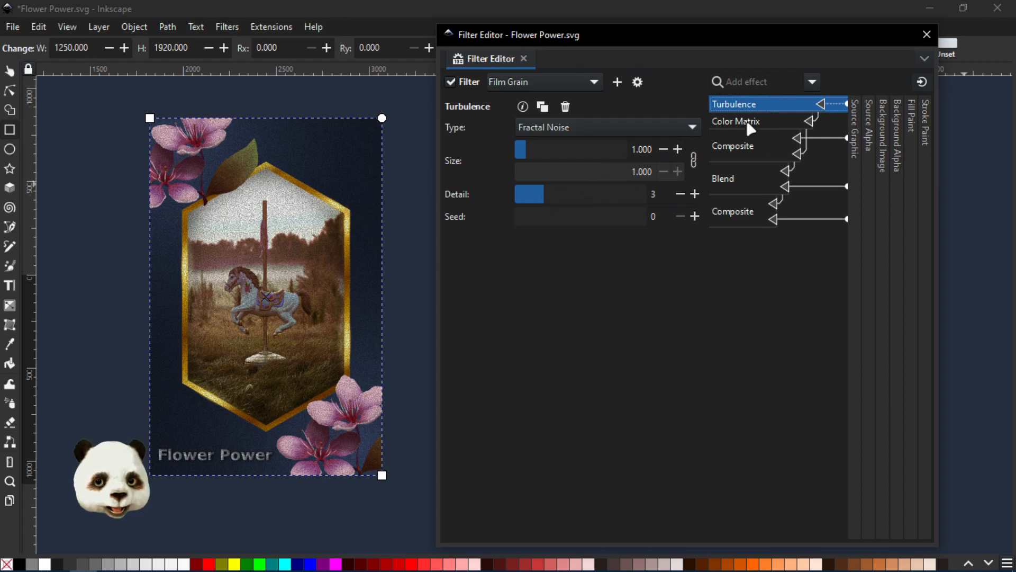
- Try softening the grain by setting the filter's arithmetic Composite to K1 1.43, K2 0.74, K3 2.00 and K4 0.29
{"action": "left_click", "coordinate": [732, 145]}
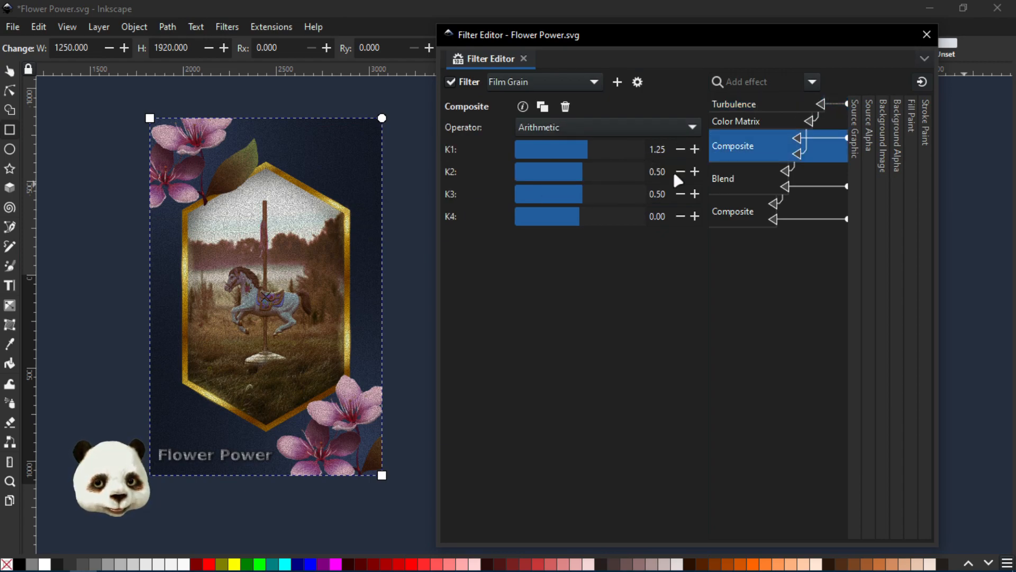
{"action": "left_click_drag", "start_coordinate": [586, 153], "coordinate": [584, 149]}
{"action": "left_click_drag", "start_coordinate": [582, 149], "coordinate": [585, 170]}
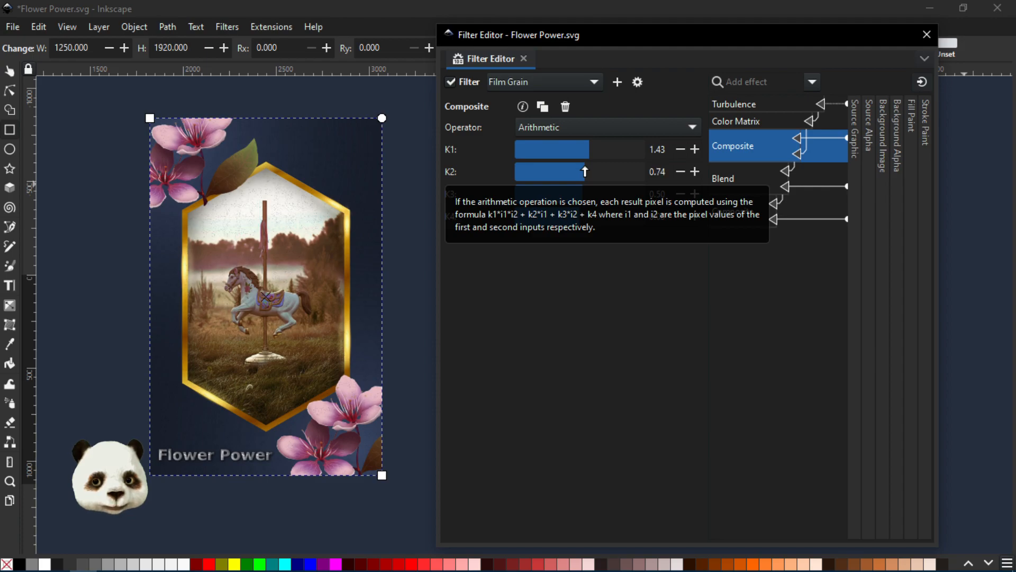
{"action": "scroll", "coordinate": [320, 257], "scroll_direction": "up", "scroll_amount": 2}
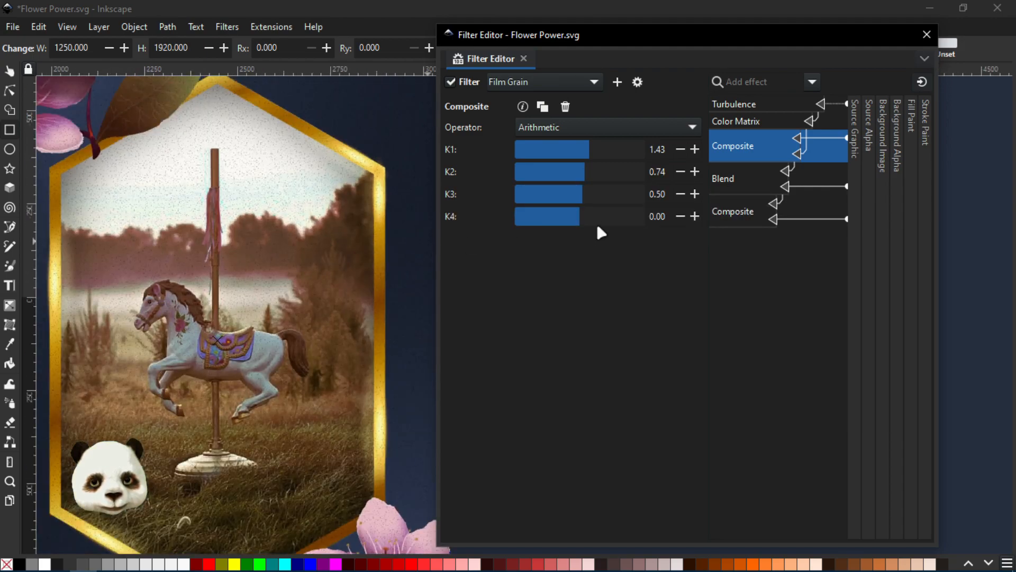
{"action": "mouse_move", "coordinate": [586, 201]}
{"action": "left_mouse_down"}
{"action": "mouse_move", "coordinate": [601, 200]}
{"action": "mouse_move", "coordinate": [582, 201]}
{"action": "mouse_move", "coordinate": [591, 201]}
{"action": "left_mouse_up"}
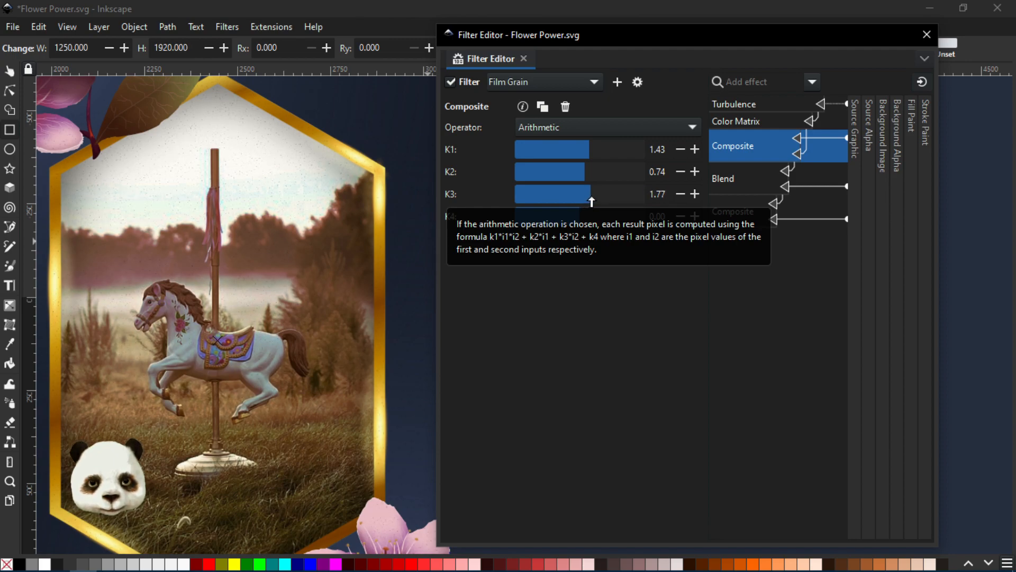
{"action": "left_click_drag", "start_coordinate": [593, 202], "coordinate": [581, 217]}
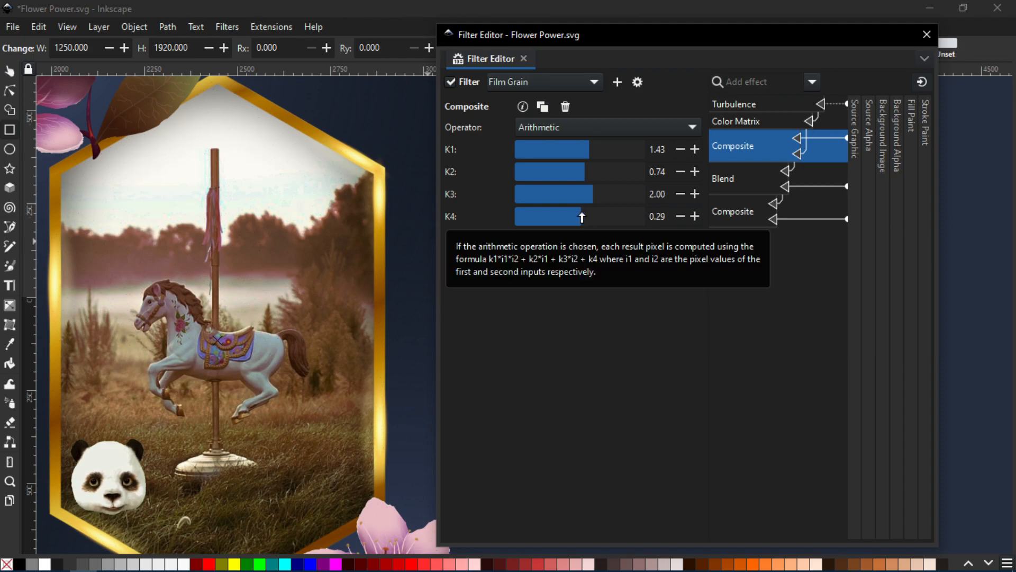
- Set the Film Grain filter's Turbulence size to 1.325 and inspect the grain over the horse, frame and title
{"action": "left_click", "coordinate": [723, 208]}
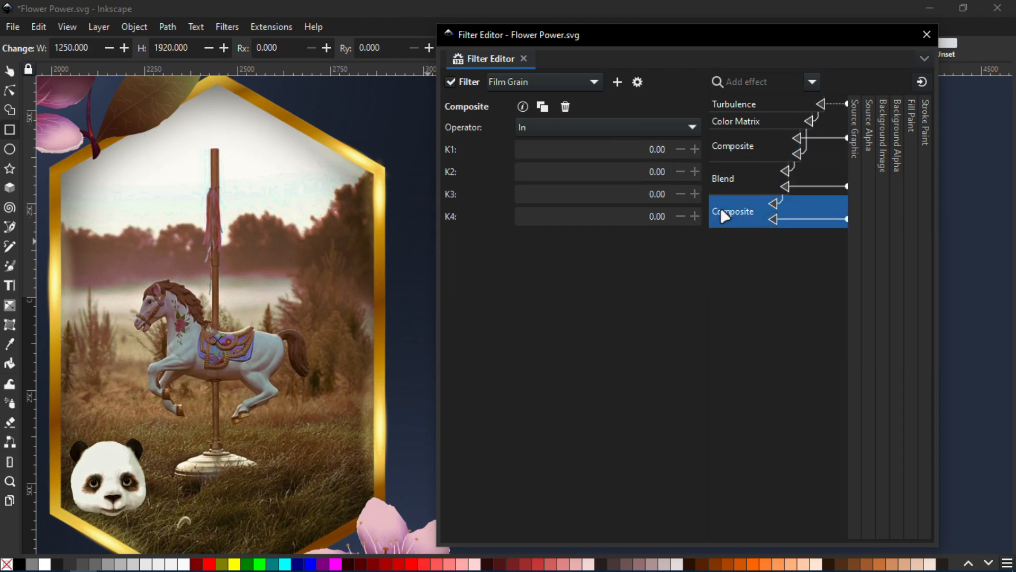
{"action": "left_click", "coordinate": [738, 175]}
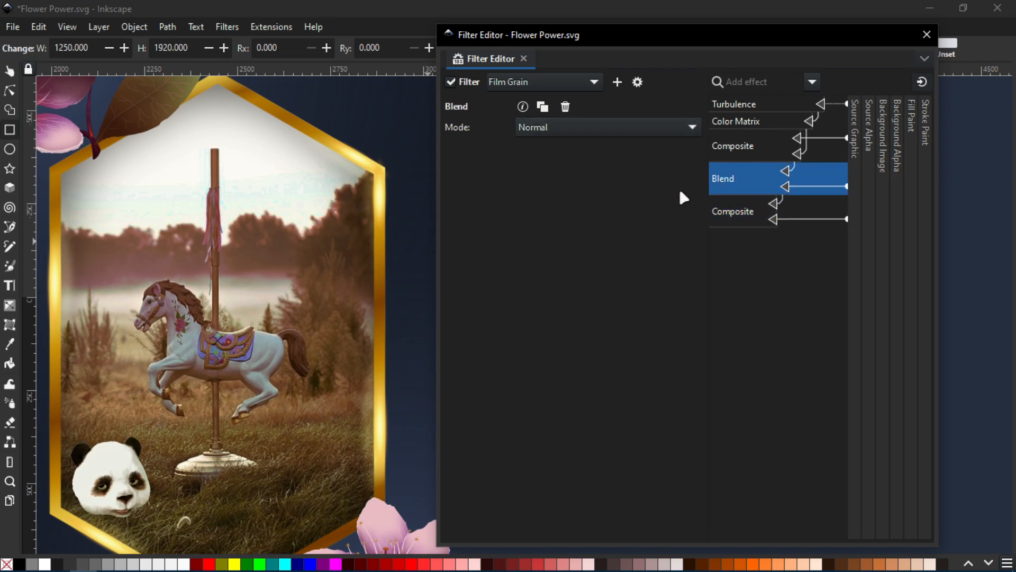
{"action": "left_click", "coordinate": [741, 104]}
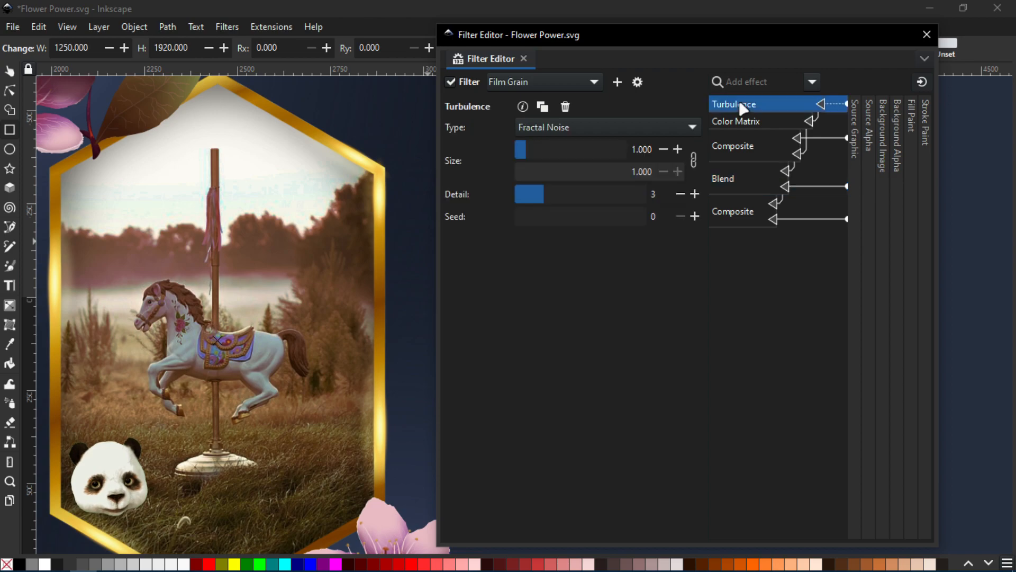
{"action": "left_click_drag", "start_coordinate": [531, 153], "coordinate": [531, 153]}
{"action": "scroll", "coordinate": [312, 268], "scroll_direction": "down", "scroll_amount": 2}
{"action": "scroll", "coordinate": [262, 358], "scroll_direction": "up", "scroll_amount": 2}
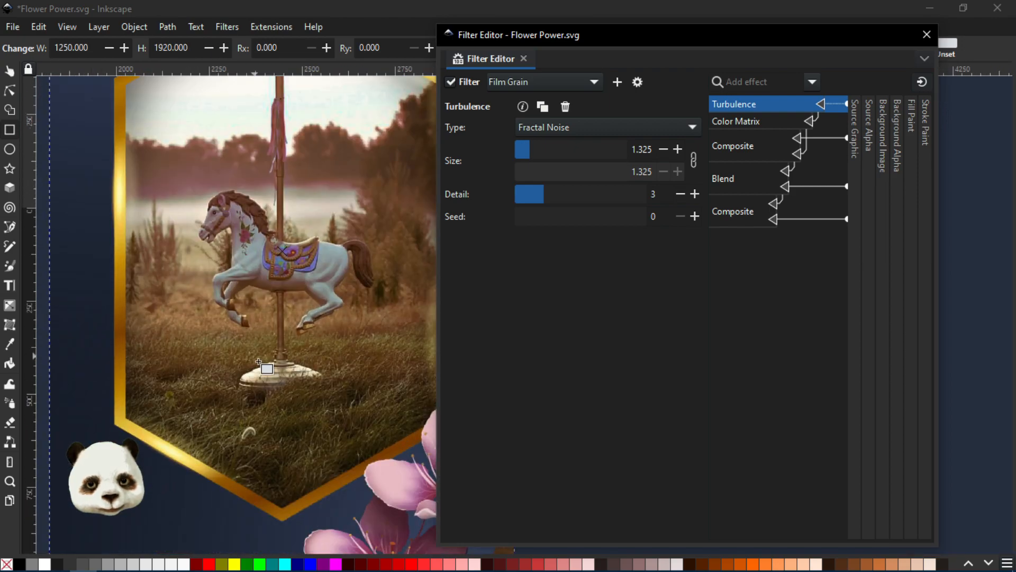
{"action": "scroll", "coordinate": [180, 377], "scroll_direction": "down", "scroll_amount": 10}
{"action": "scroll", "coordinate": [153, 291], "scroll_direction": "up", "scroll_amount": 3}
{"action": "scroll", "coordinate": [291, 143], "scroll_direction": "up", "scroll_amount": 2}
{"action": "scroll", "coordinate": [318, 152], "scroll_direction": "down", "scroll_amount": 5}
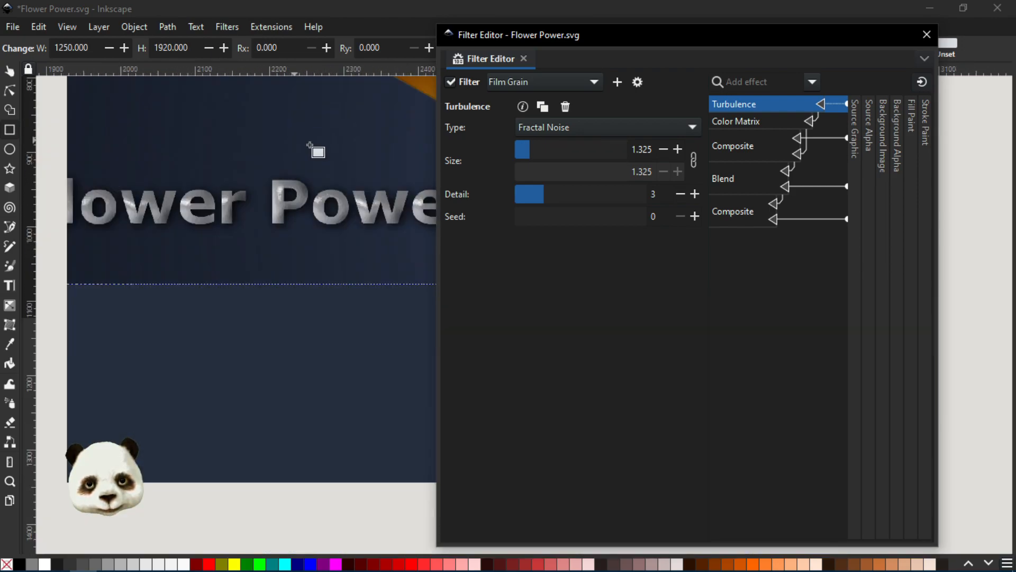
{"action": "left_click_drag", "start_coordinate": [358, 164], "coordinate": [219, 390]}
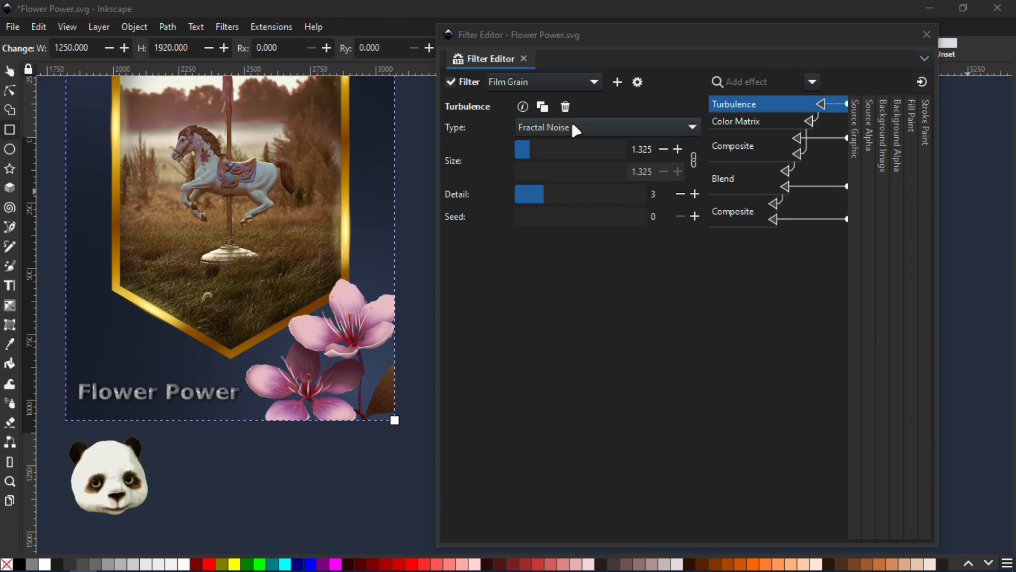
- Set the Film Grain filter's arithmetic Composite to K1 2.23, K2 0.86, K3 -0.97 and K4 -0.86 for stronger, darker grain
{"action": "left_click", "coordinate": [740, 177]}
{"action": "left_click", "coordinate": [736, 153]}
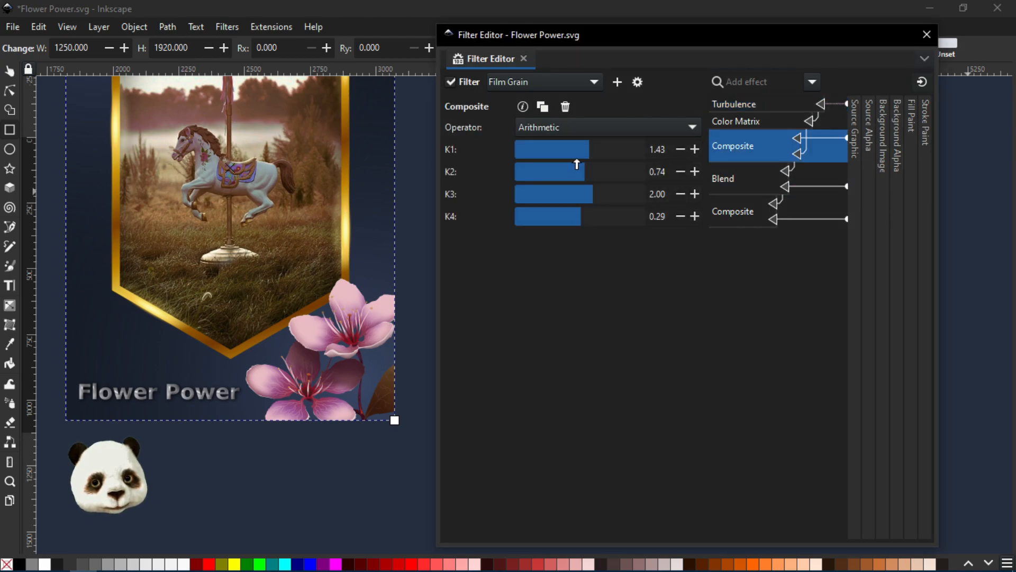
{"action": "left_click_drag", "start_coordinate": [587, 149], "coordinate": [596, 153]}
{"action": "scroll", "coordinate": [361, 170], "scroll_direction": "up", "scroll_amount": 5}
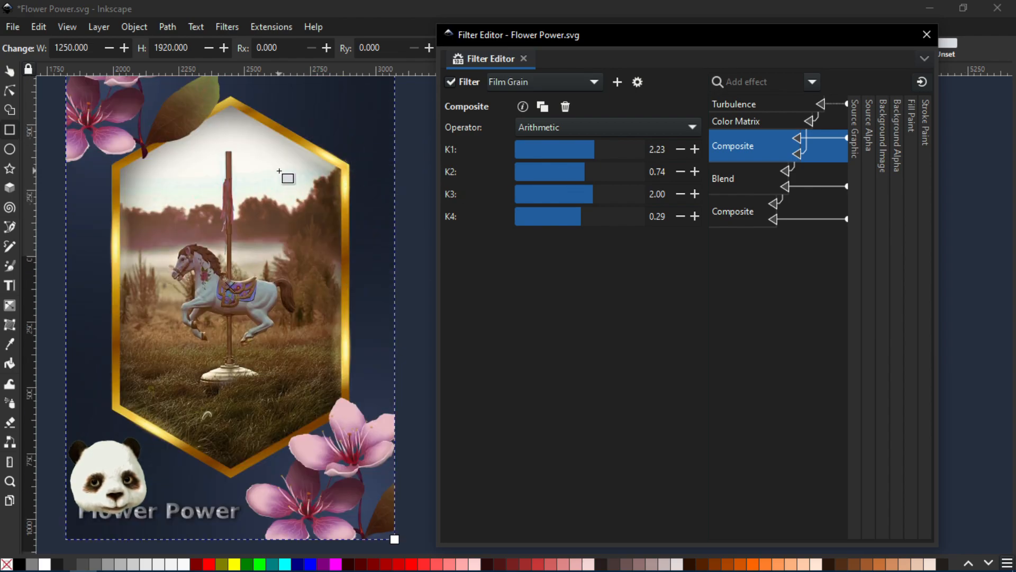
{"action": "scroll", "coordinate": [288, 178], "scroll_direction": "up", "scroll_amount": 1}
{"action": "left_click_drag", "start_coordinate": [600, 178], "coordinate": [574, 218]}
{"action": "left_click", "coordinate": [570, 216]}
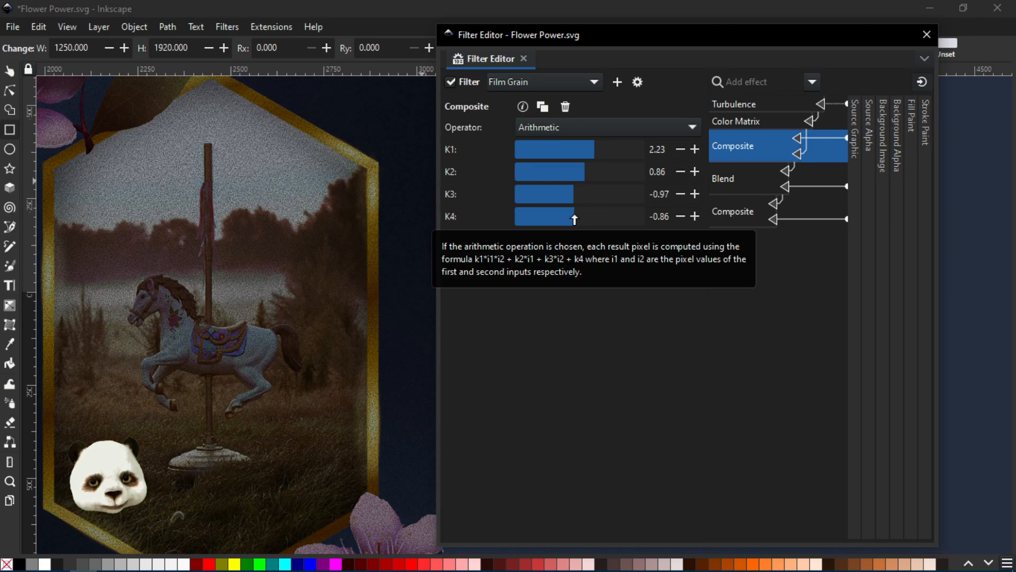
{"action": "scroll", "coordinate": [320, 224], "scroll_direction": "down", "scroll_amount": 2}
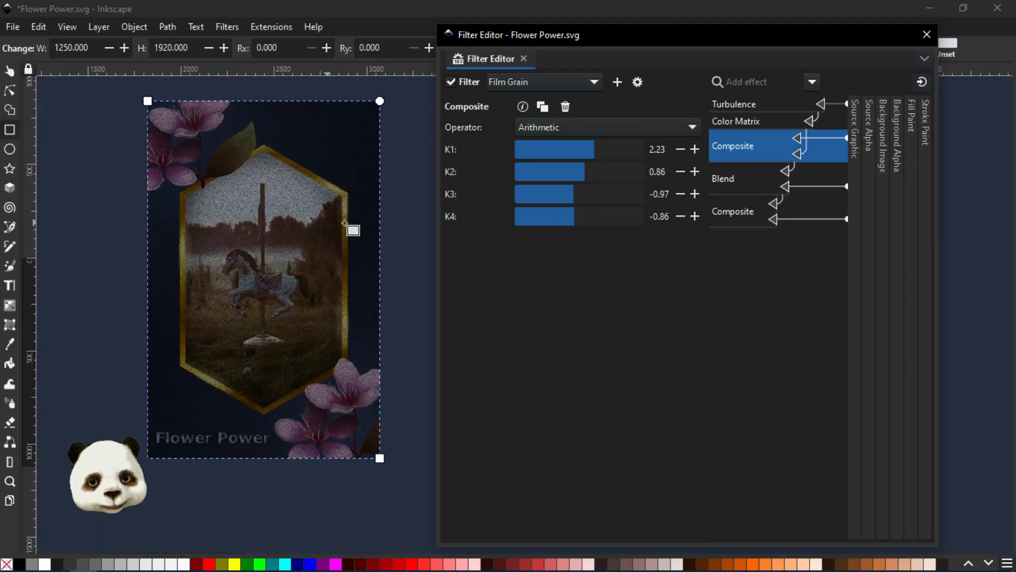
{"action": "scroll", "coordinate": [347, 223], "scroll_direction": "up", "scroll_amount": 1}
- Set the mode of the Film Grain filter's Blend effect to Overlay
{"action": "left_click", "coordinate": [736, 185]}
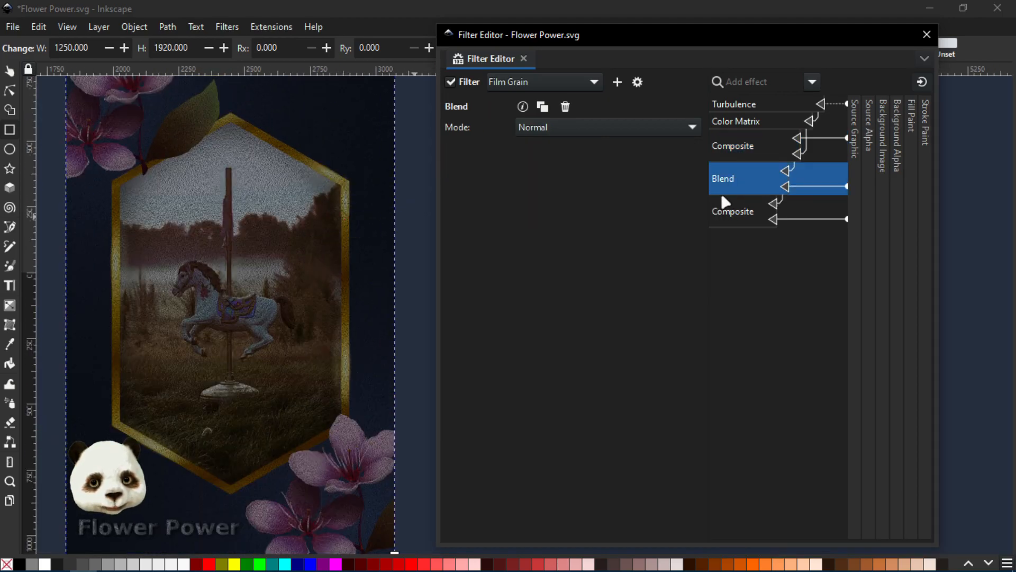
{"action": "left_click", "coordinate": [633, 129]}
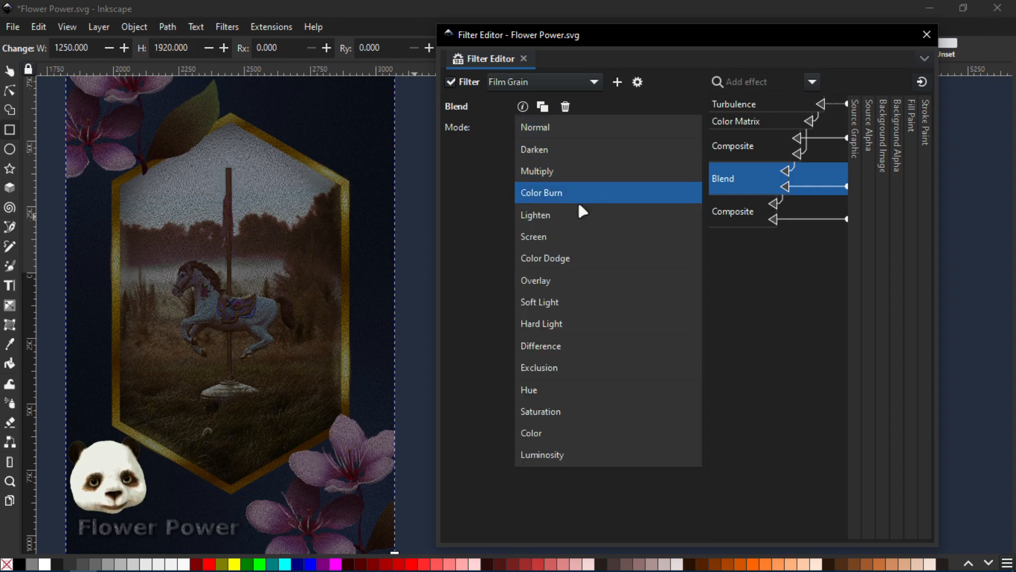
{"action": "left_click", "coordinate": [548, 280]}
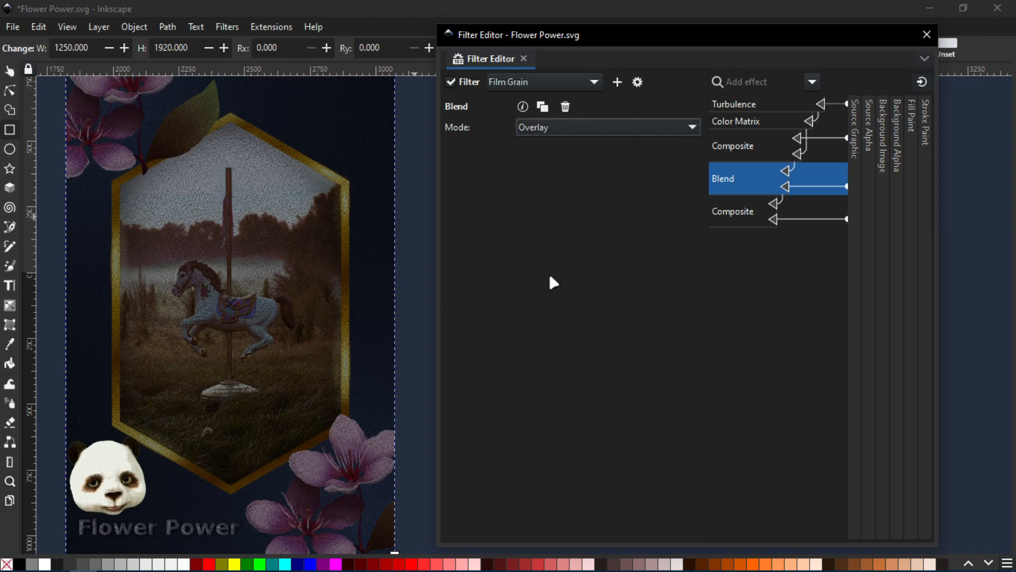
- Compare the composition with and without the last change to the grain overlay by repeatedly undoing and redoing it
{"action": "scroll", "coordinate": [282, 207], "scroll_direction": "up", "scroll_amount": 3, "text": "ctrl"}
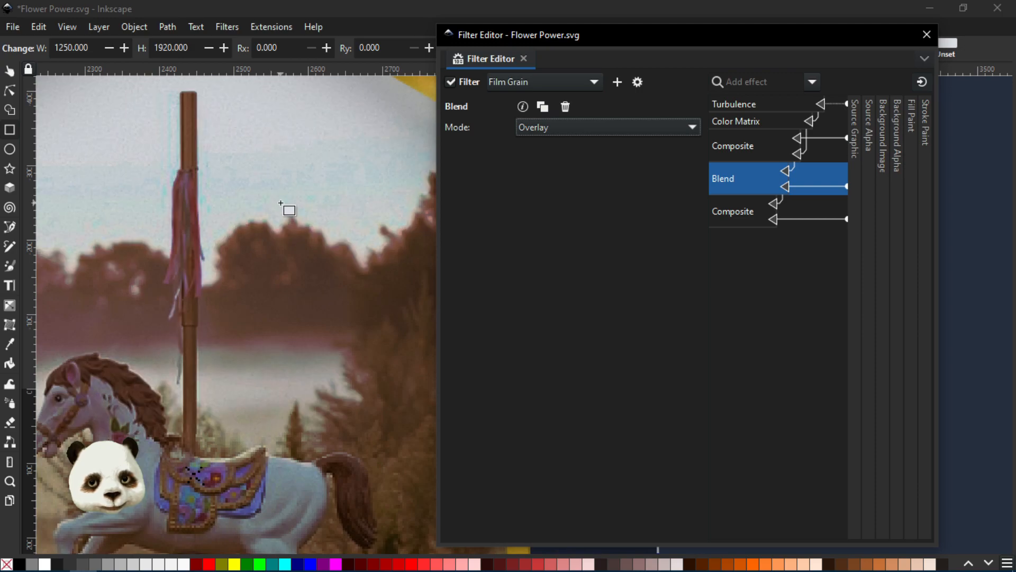
{"action": "scroll", "coordinate": [281, 203], "scroll_direction": "down", "scroll_amount": 4, "text": "ctrl"}
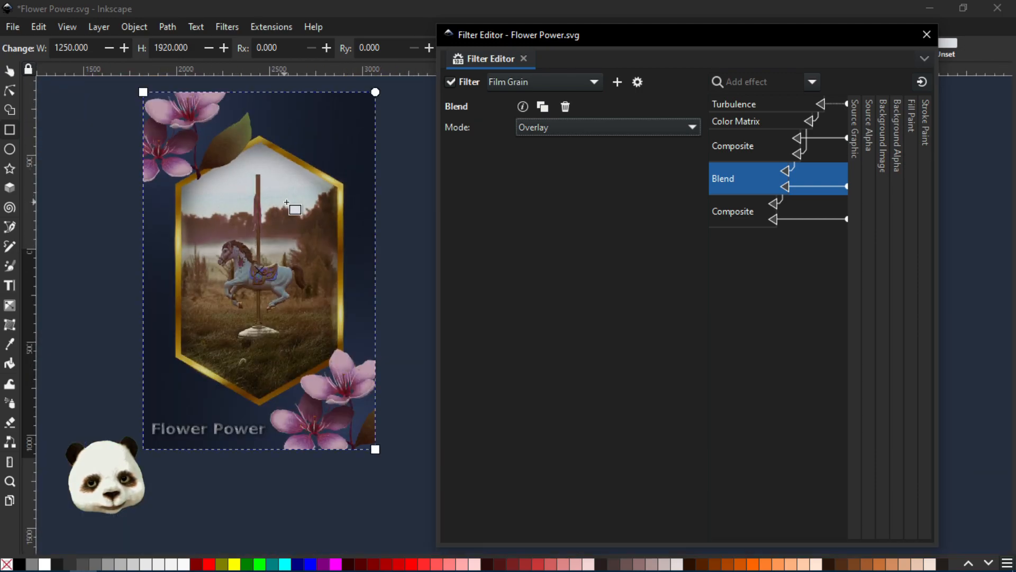
{"action": "scroll", "coordinate": [287, 203], "scroll_direction": "up", "scroll_amount": 1, "text": "ctrl"}
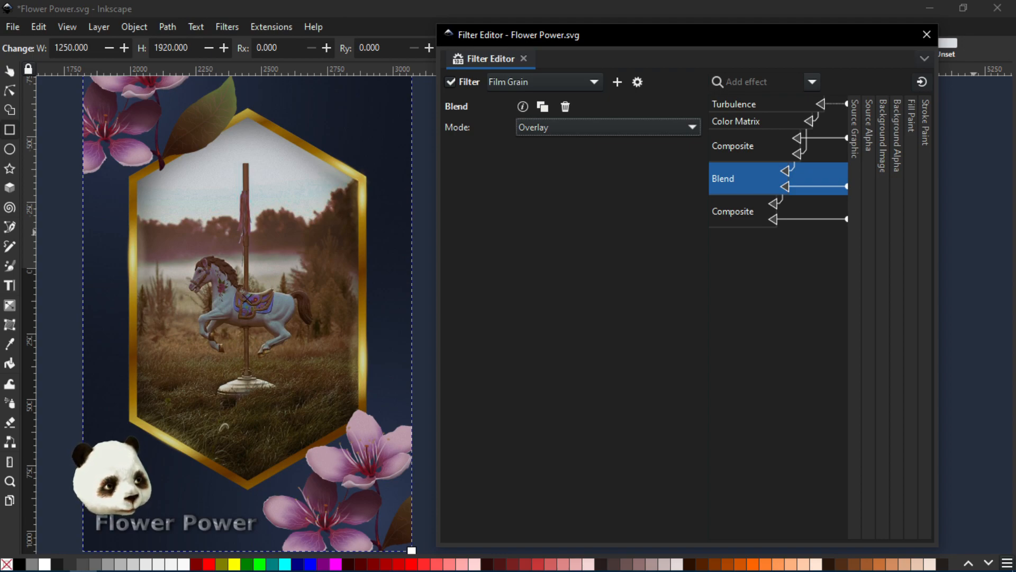
{"action": "key", "text": "ctrl+z"}
{"action": "key", "text": "ctrl+shift+z"}
{"action": "key", "text": "ctrl+z"}
{"action": "key", "text": "ctrl+shift+z"}
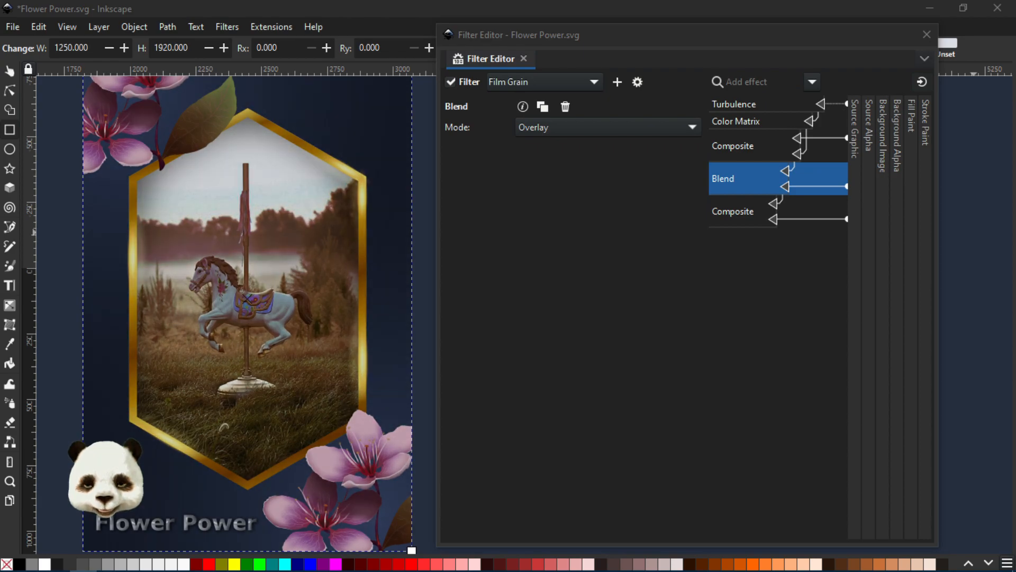
{"action": "key", "text": "ctrl+z"}
{"action": "key", "text": "ctrl+shift+z"}
{"action": "scroll", "coordinate": [417, 201], "scroll_direction": "down", "scroll_amount": 1}
{"action": "scroll", "coordinate": [418, 201], "scroll_direction": "up", "scroll_amount": 1}
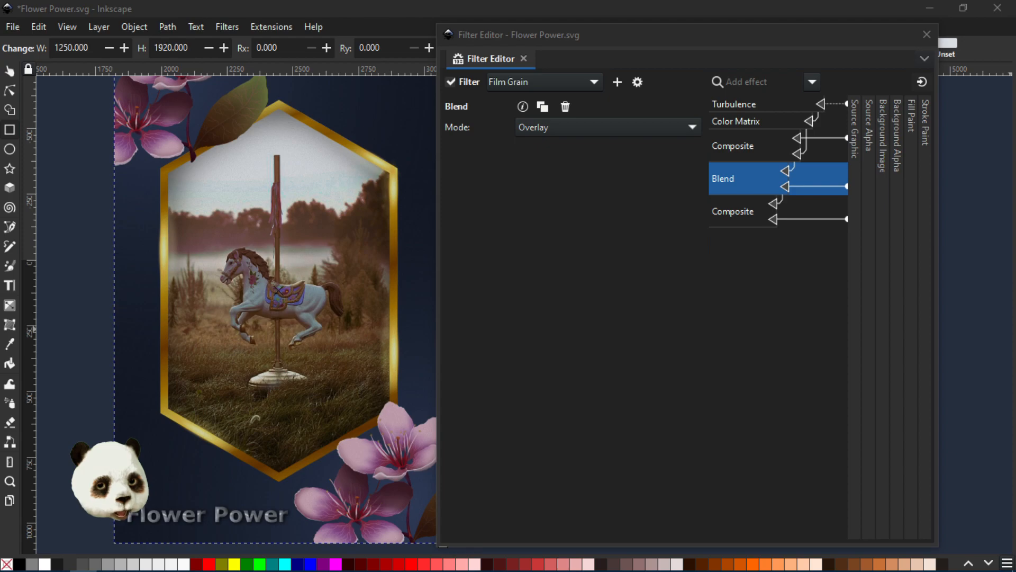
{"action": "key", "text": "ctrl+z"}
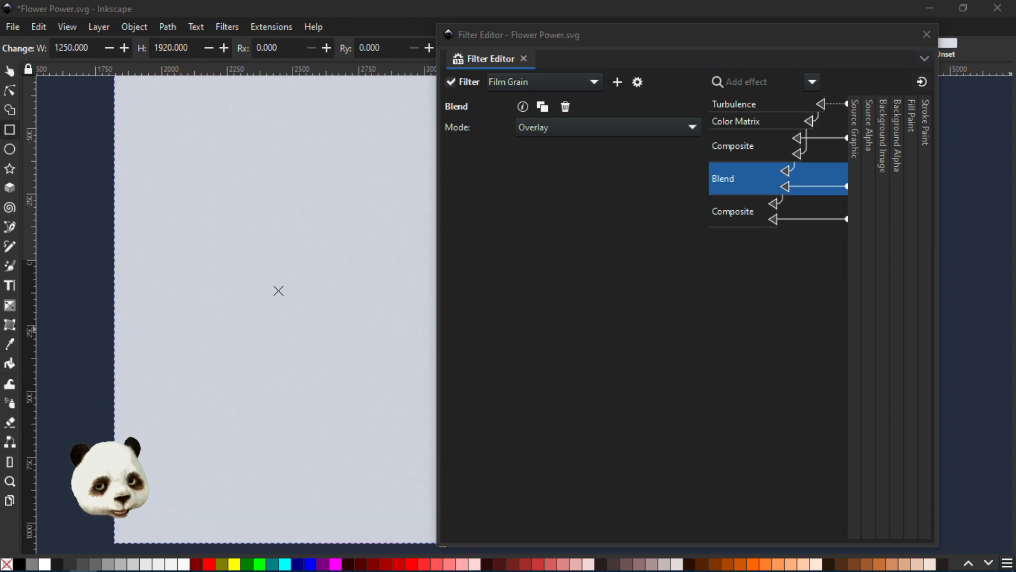
{"action": "key", "text": "ctrl+shift+z"}
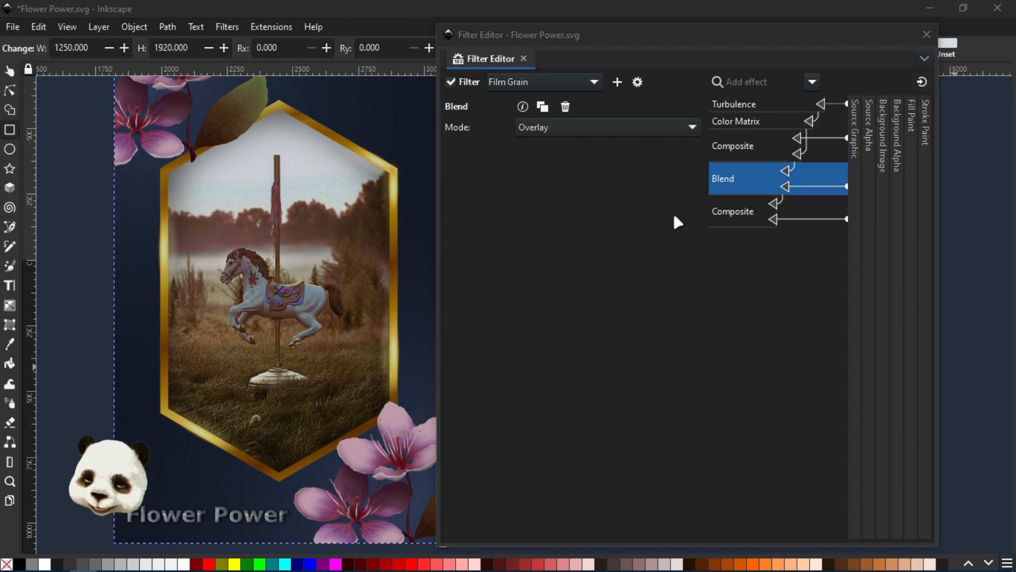
- Set the Film Grain filter's first arithmetic Composite to K1 1.89, K2 0.51, K3 -2.00 and K4 -0.06
{"action": "left_click", "coordinate": [750, 145]}
{"action": "left_click_drag", "start_coordinate": [590, 154], "coordinate": [566, 191]}
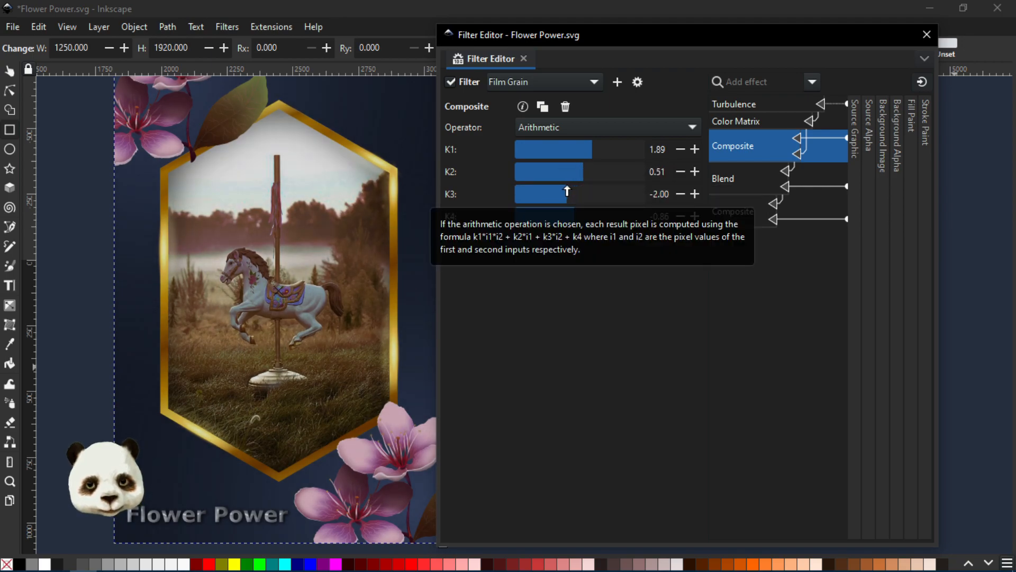
{"action": "scroll", "coordinate": [336, 173], "scroll_direction": "up", "scroll_amount": 3}
{"action": "scroll", "coordinate": [332, 175], "scroll_direction": "down", "scroll_amount": 4}
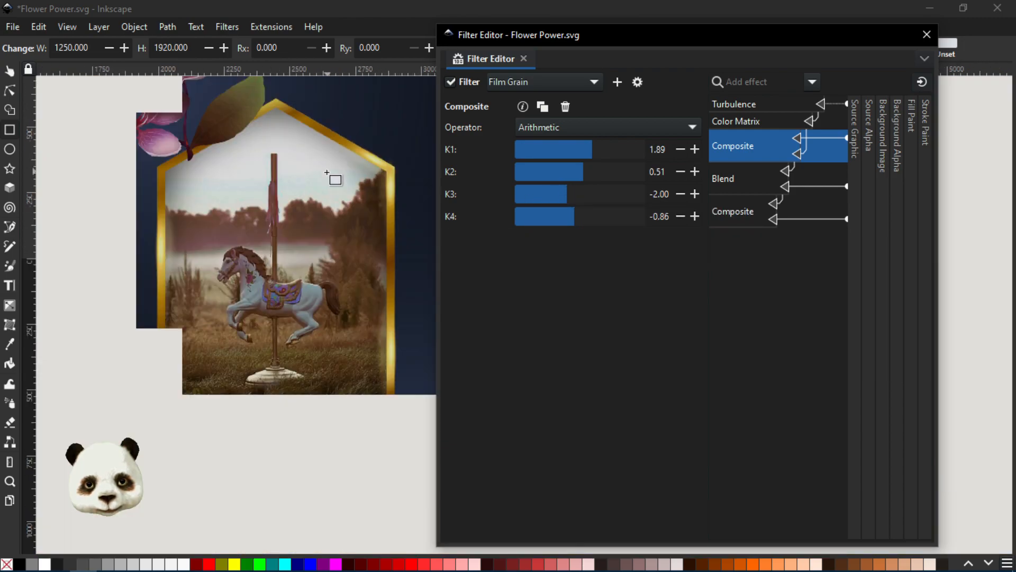
{"action": "scroll", "coordinate": [330, 195], "scroll_direction": "up", "scroll_amount": 1}
{"action": "scroll", "coordinate": [199, 213], "scroll_direction": "up", "scroll_amount": 4}
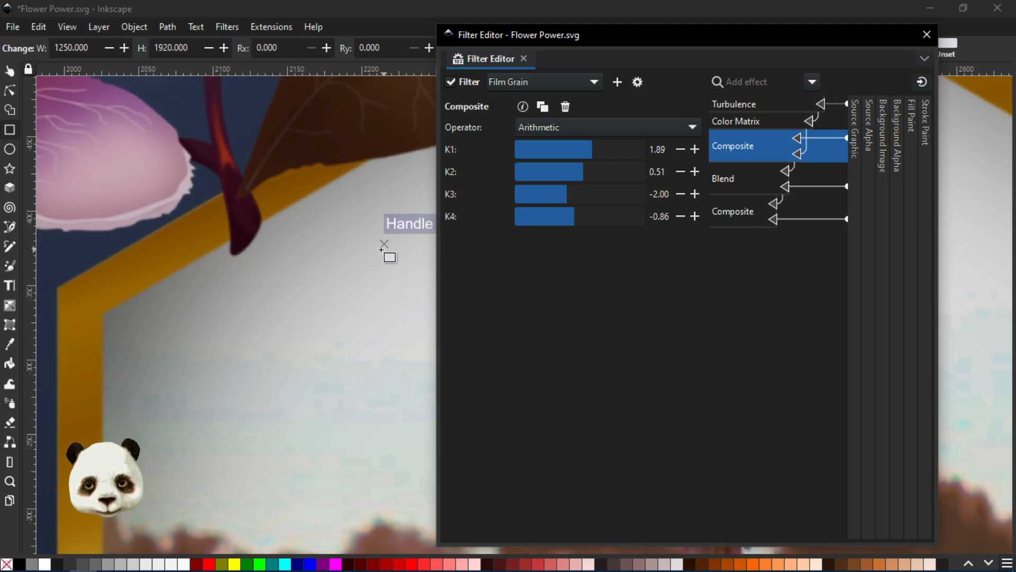
{"action": "scroll", "coordinate": [385, 247], "scroll_direction": "down", "scroll_amount": 1}
{"action": "left_click_drag", "start_coordinate": [387, 251], "coordinate": [263, 233]}
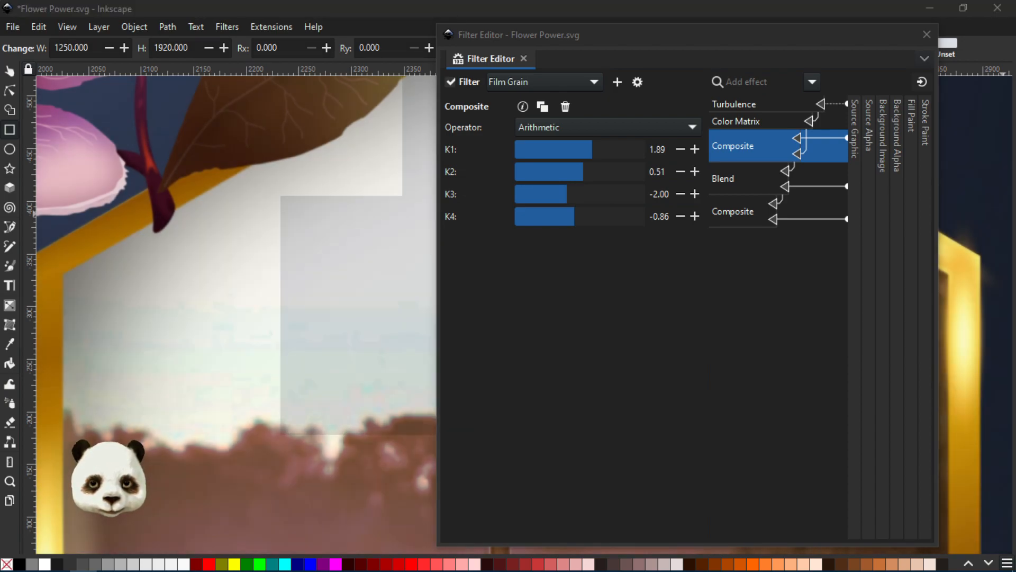
{"action": "scroll", "coordinate": [254, 154], "scroll_direction": "up", "scroll_amount": 1}
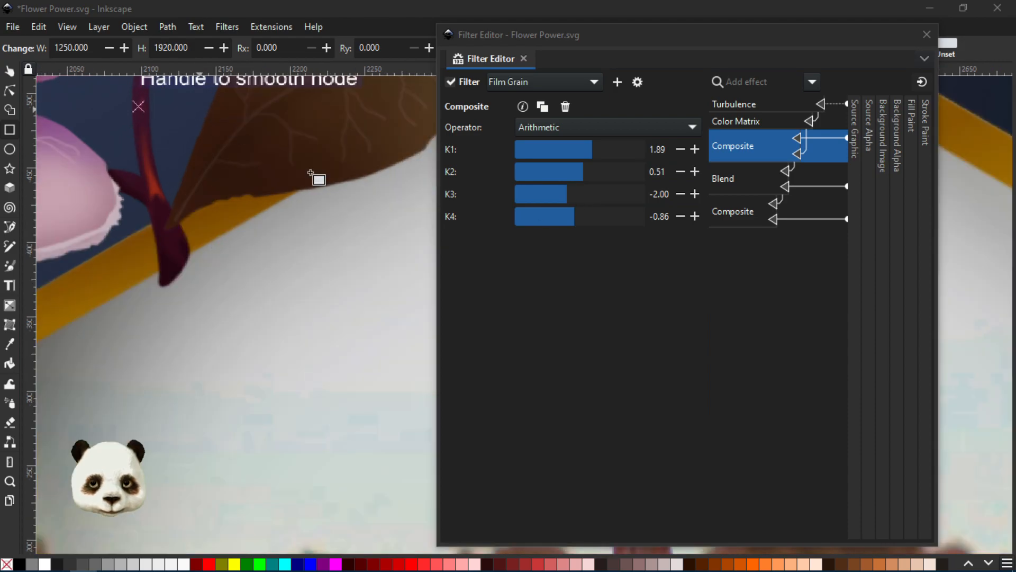
{"action": "mouse_move", "coordinate": [581, 217]}
{"action": "left_mouse_down"}
{"action": "mouse_move", "coordinate": [592, 216]}
{"action": "mouse_move", "coordinate": [580, 219]}
{"action": "left_mouse_up"}
{"action": "scroll", "coordinate": [225, 261], "scroll_direction": "down", "scroll_amount": 5, "text": "ctrl"}
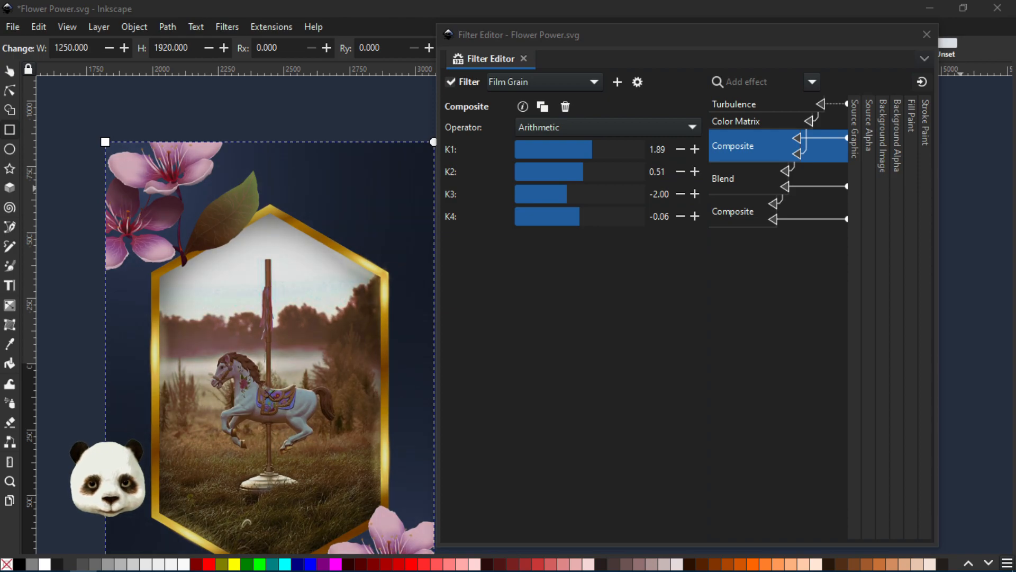
- Inspect the grain over the leaf, frame and flowers, and close the Filter Editor
{"action": "scroll", "coordinate": [251, 183], "scroll_direction": "up", "scroll_amount": 4, "text": "ctrl"}
{"action": "scroll", "coordinate": [164, 186], "scroll_direction": "up", "scroll_amount": 2, "text": "ctrl"}
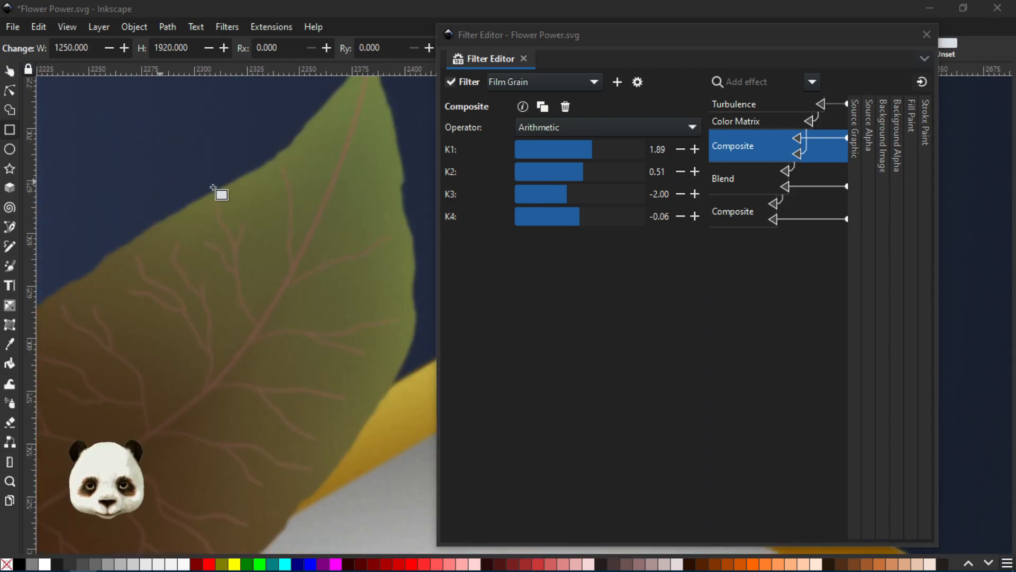
{"action": "scroll", "coordinate": [159, 198], "scroll_direction": "down", "scroll_amount": 7, "text": "ctrl"}
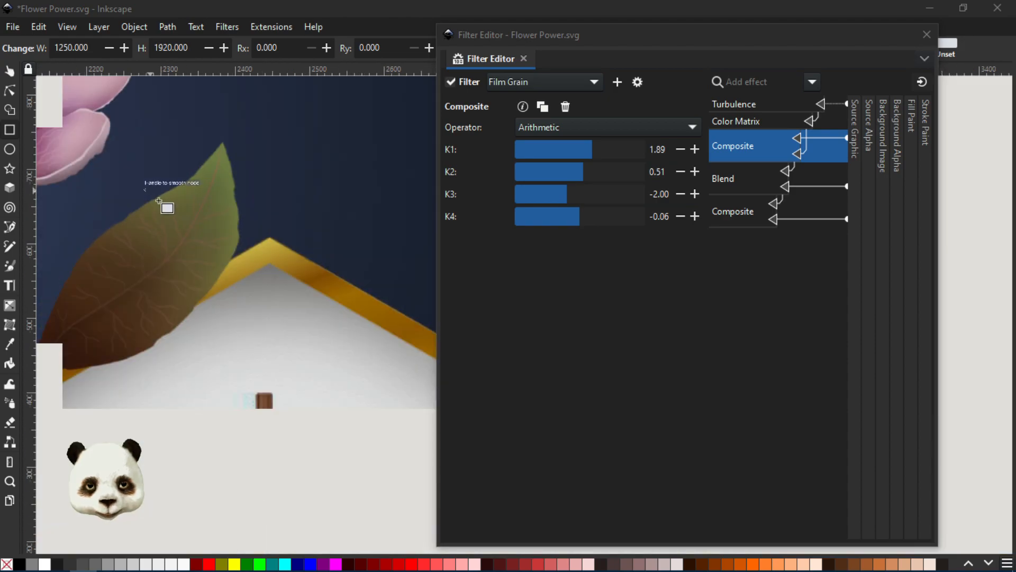
{"action": "left_click_drag", "start_coordinate": [383, 263], "coordinate": [437, 209]}
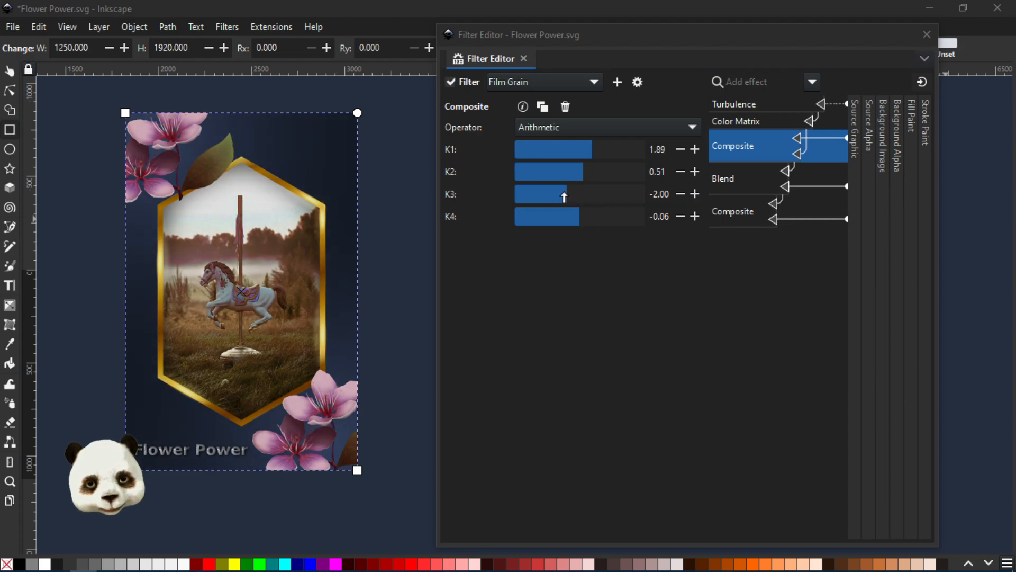
{"action": "scroll", "coordinate": [236, 397], "scroll_direction": "up", "scroll_amount": 1}
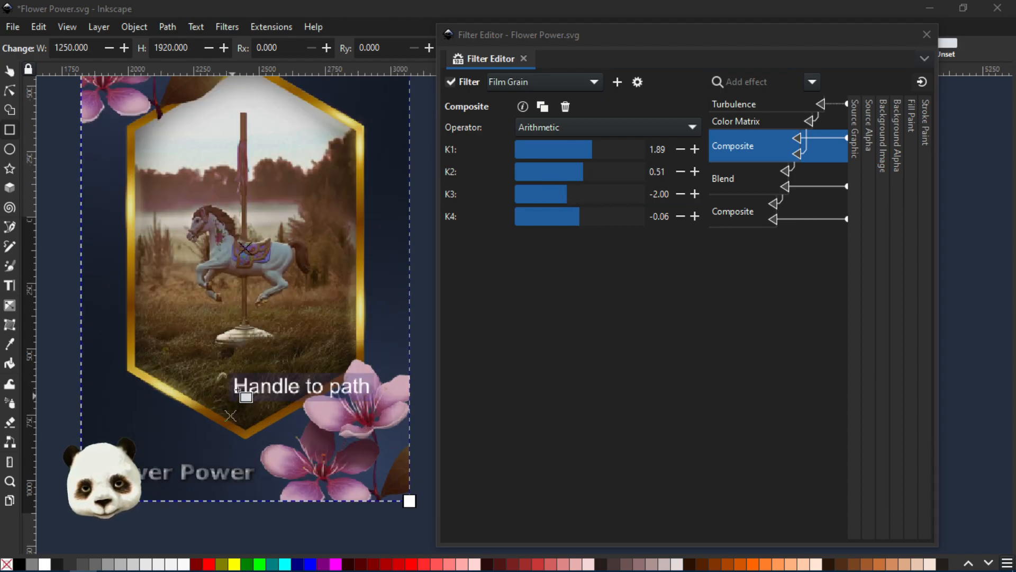
{"action": "left_click_drag", "start_coordinate": [344, 364], "coordinate": [331, 400]}
{"action": "scroll", "coordinate": [331, 400], "scroll_direction": "down", "scroll_amount": 1}
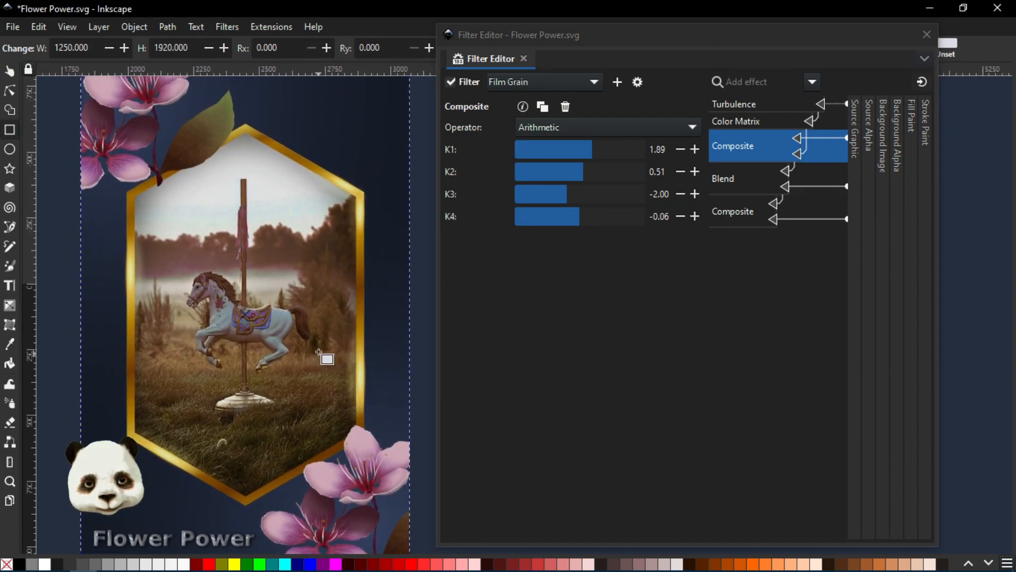
{"action": "scroll", "coordinate": [339, 354], "scroll_direction": "down", "scroll_amount": 1}
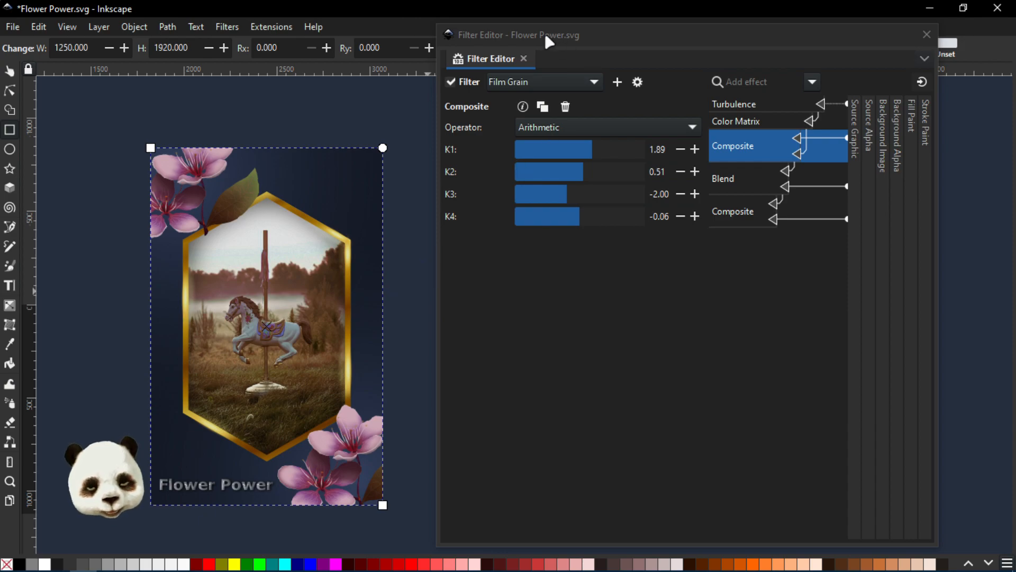
{"action": "left_click", "coordinate": [928, 36]}
{"action": "left_click_drag", "start_coordinate": [379, 345], "coordinate": [497, 339]}
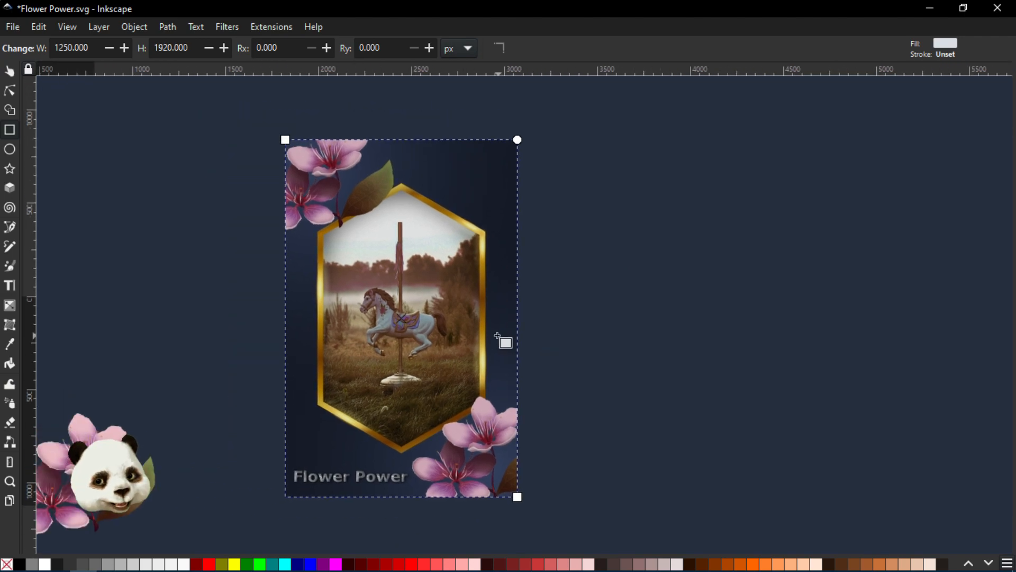